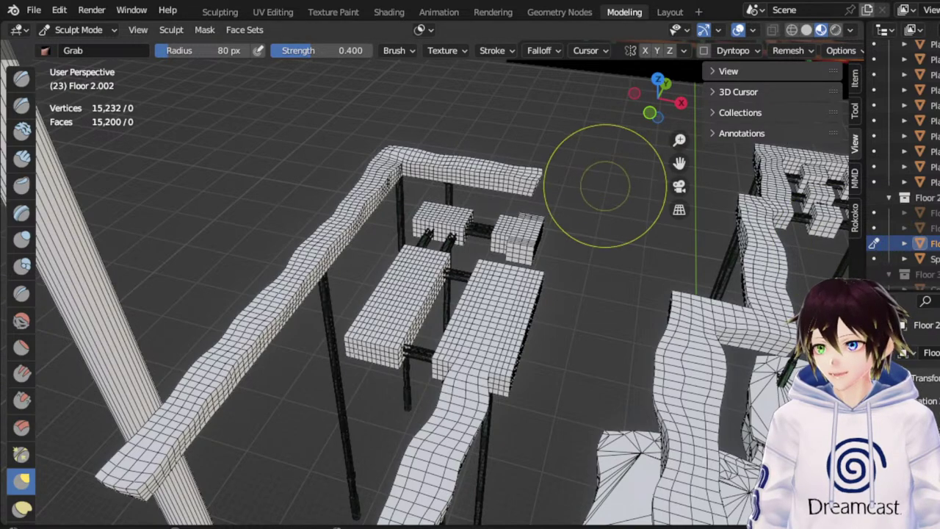
In top view, set the Grab brush radius to 60 px and pull the wide floor slab's lower right corner and adjacent edge outward
middle_drag(609, 207, 633, 229)
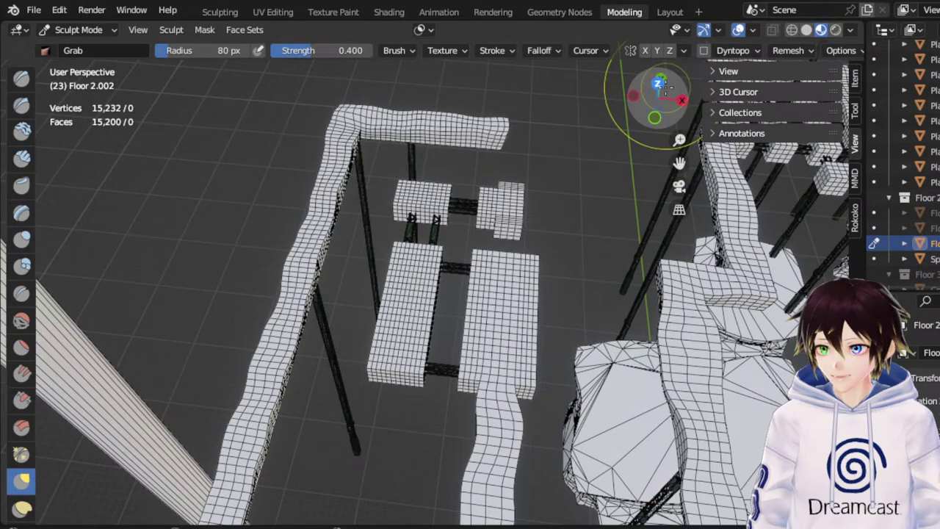
click(661, 87)
shift+middle_drag(676, 155, 616, 113)
scroll(530, 275, up, 5)
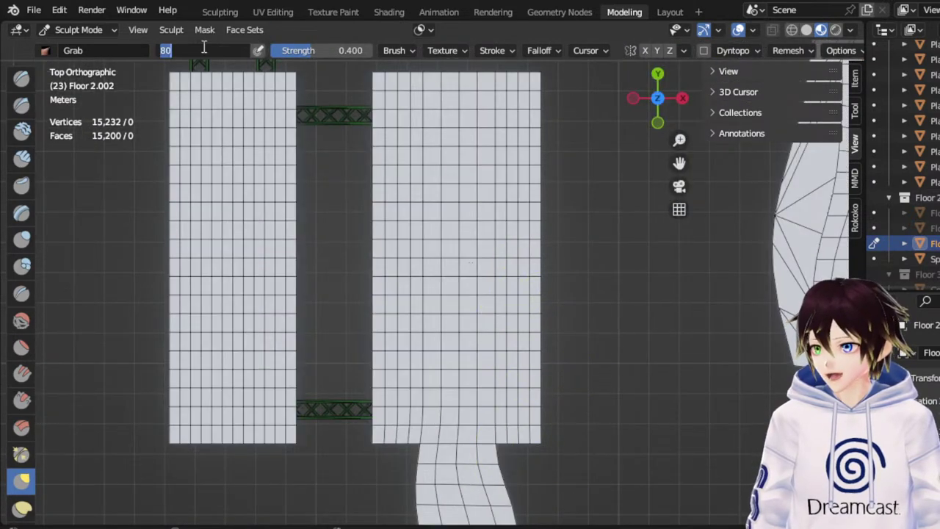
key(Return)
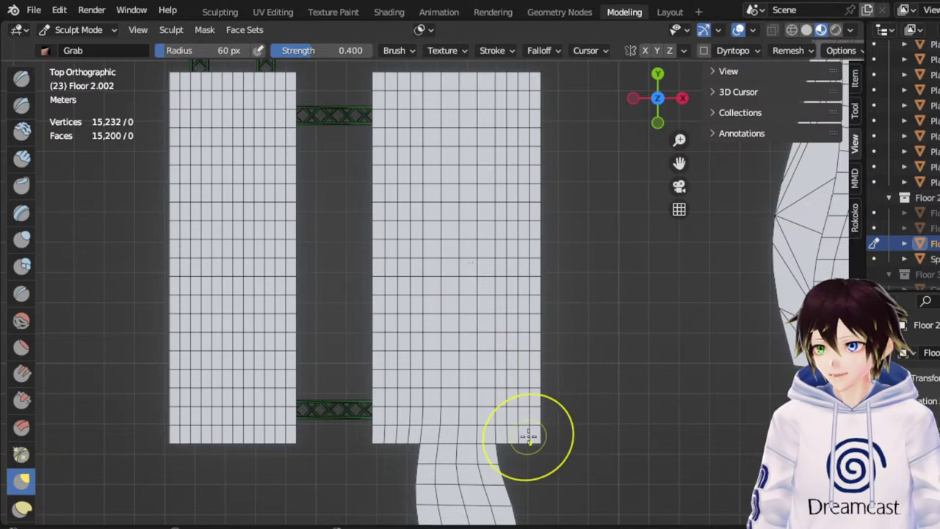
drag(529, 438, 531, 457)
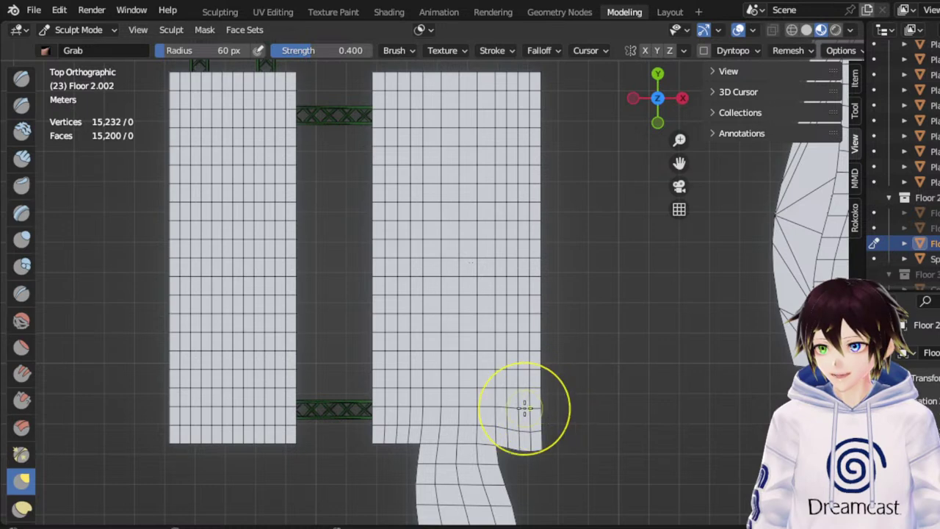
drag(526, 408, 558, 405)
mouse_move(532, 367)
mouse_down()
mouse_move(553, 363)
mouse_move(558, 348)
mouse_up()
Set the Grab brush radius to 80 px and pull the rest of the wide slab's right edge and upper right corner into a wavy outline
text(80)
key(Return)
drag(530, 313, 538, 309)
drag(529, 276, 540, 274)
drag(528, 231, 539, 228)
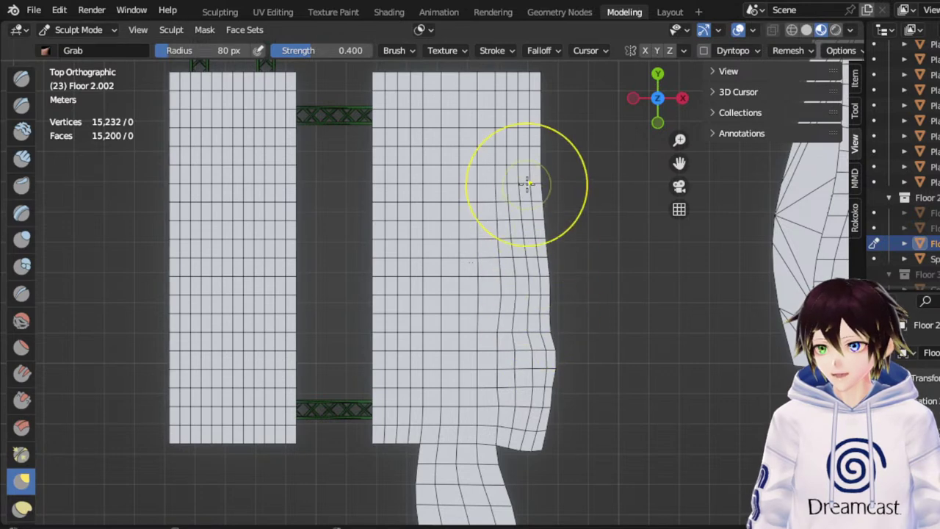
drag(528, 183, 544, 152)
drag(680, 162, 690, 243)
mouse_move(538, 180)
mouse_down()
mouse_move(559, 163)
mouse_move(522, 133)
mouse_up()
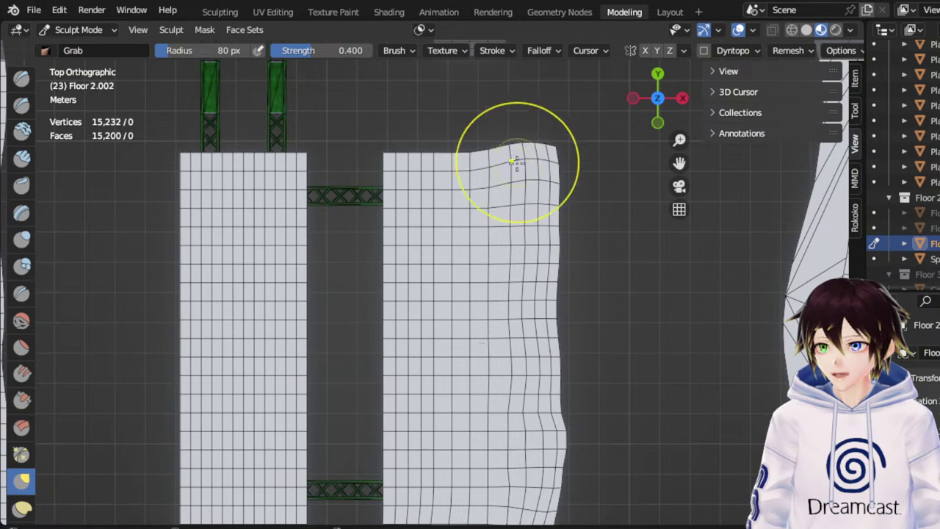
Grab the wide slab's top edge, upper left corner and upper left side outward into uneven curves
mouse_move(486, 168)
mouse_down()
mouse_move(484, 136)
mouse_move(451, 146)
mouse_move(384, 145)
mouse_up()
mouse_move(397, 199)
mouse_down()
mouse_move(384, 192)
mouse_move(377, 235)
mouse_up()
drag(395, 262, 383, 270)
drag(397, 155, 380, 142)
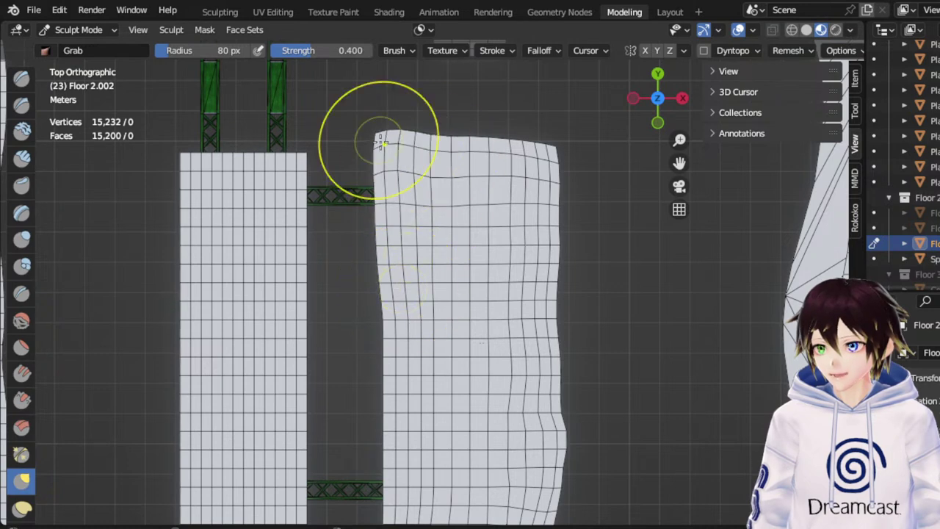
drag(469, 154, 476, 141)
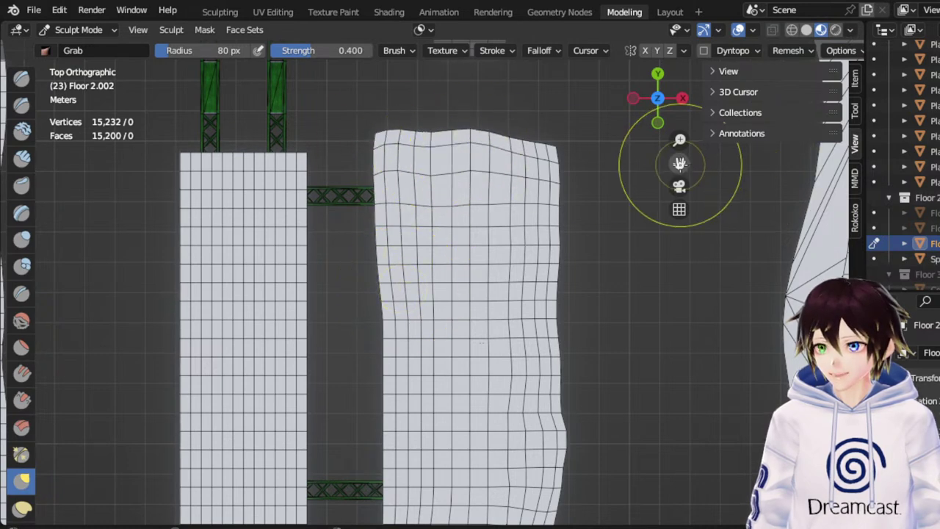
Grab the remainder of the wide slab's left edge and its lower corners outward for an irregular outline
drag(679, 163, 698, 88)
drag(407, 222, 395, 221)
drag(408, 272, 396, 276)
drag(407, 286, 395, 287)
drag(418, 327, 407, 330)
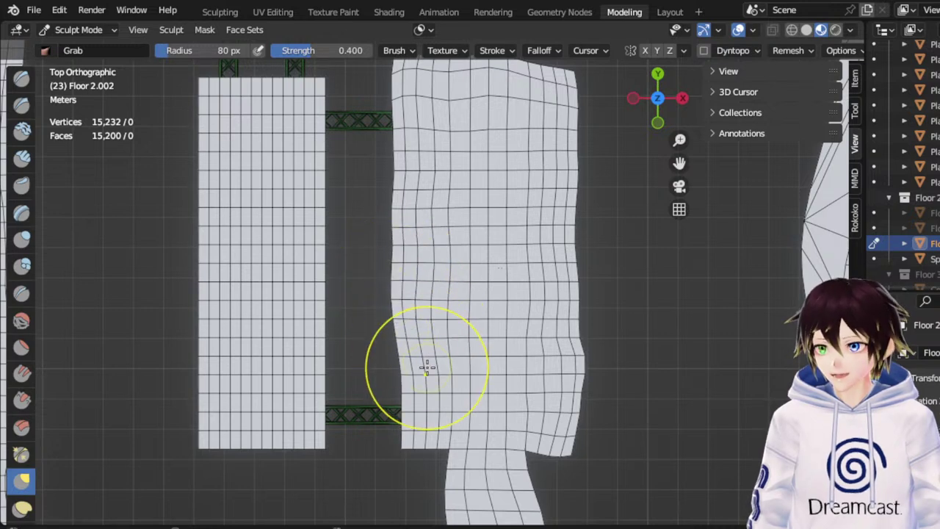
drag(427, 401, 401, 430)
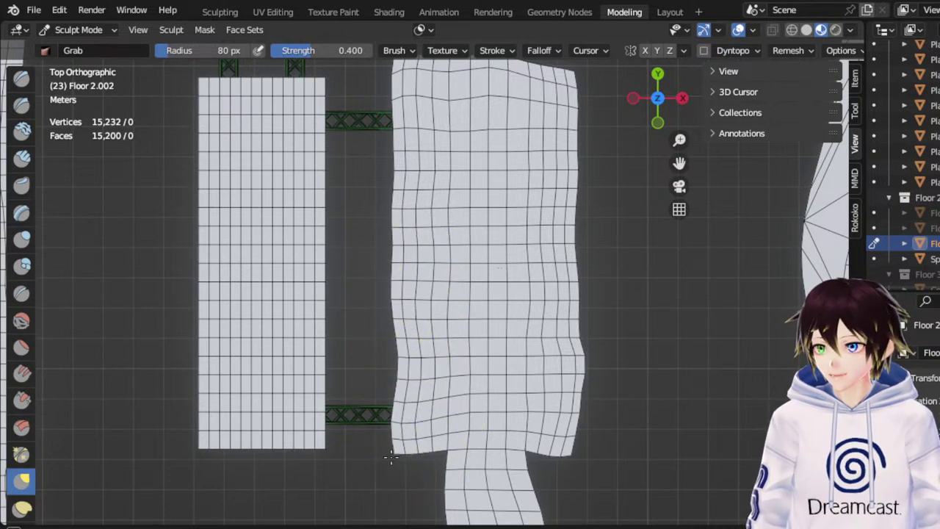
drag(559, 447, 578, 444)
Reshape the upper half of the neighbouring narrow slab by grabbing its top and both side edges into gentle waves
mouse_move(680, 161)
mouse_down()
mouse_move(706, 164)
mouse_move(784, 271)
mouse_up()
mouse_move(422, 199)
mouse_down()
mouse_move(436, 182)
mouse_move(300, 183)
mouse_up()
drag(312, 248, 288, 252)
mouse_move(313, 285)
mouse_down()
mouse_move(300, 288)
mouse_move(304, 320)
mouse_up()
drag(424, 274, 444, 254)
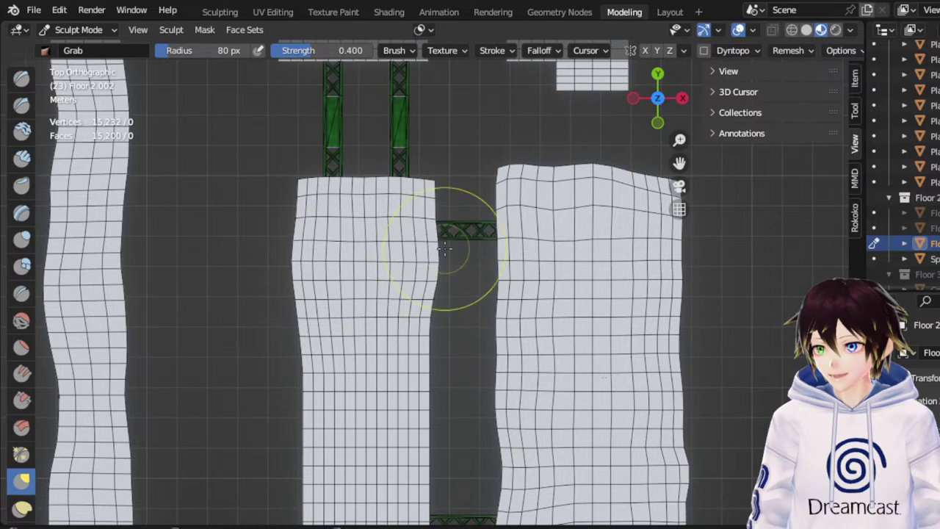
drag(431, 342, 438, 339)
Pull the lower half of the narrow slab's left edge outward so it flares toward the lower left corner
drag(679, 163, 732, 42)
drag(368, 271, 353, 274)
drag(360, 339, 346, 340)
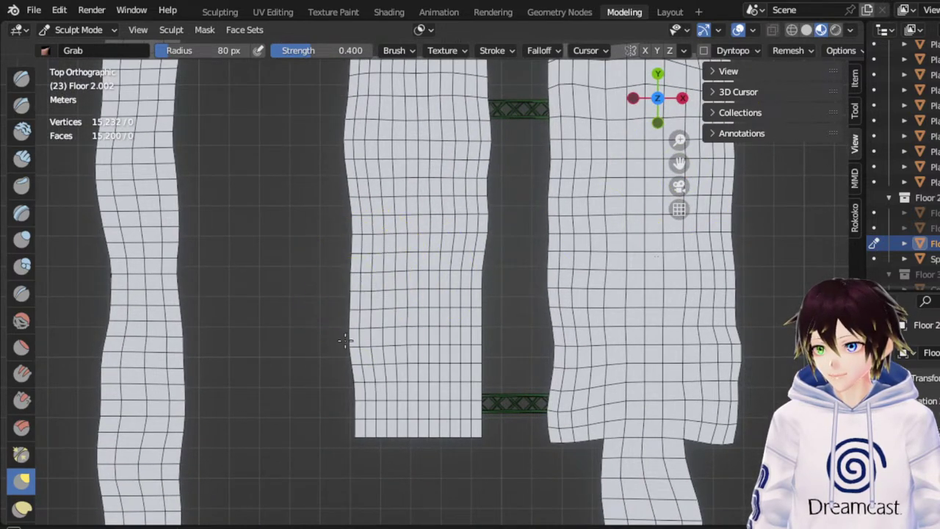
drag(352, 383, 339, 385)
drag(353, 392, 345, 393)
drag(363, 434, 345, 441)
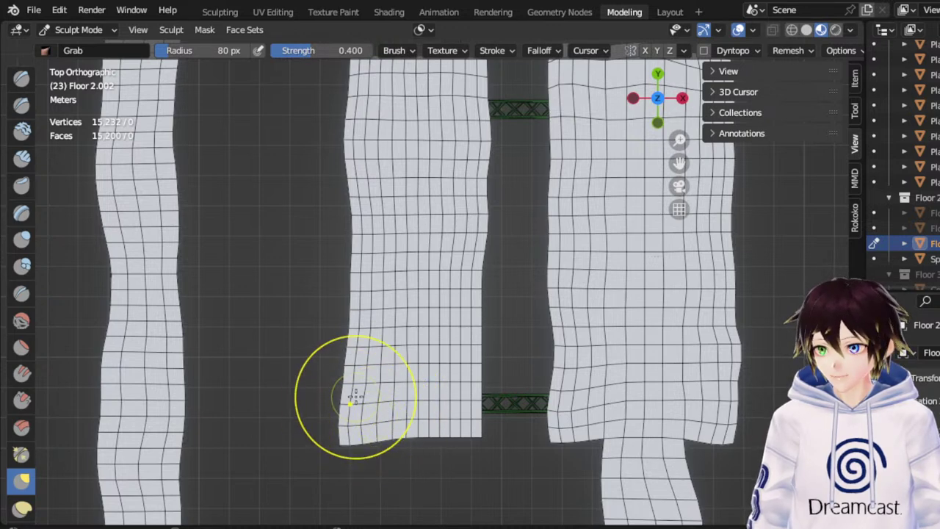
drag(356, 386, 346, 385)
drag(360, 317, 348, 316)
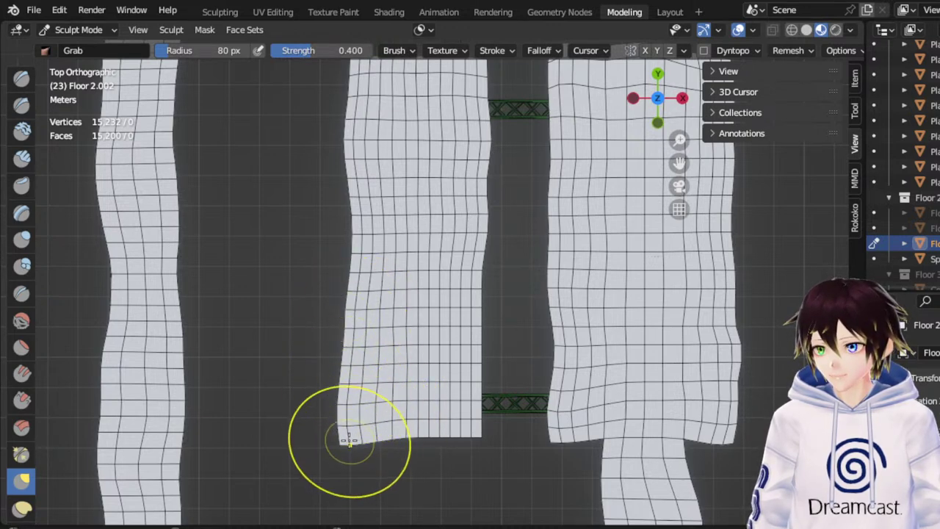
Grab the narrow slab's bottom edge into a downward curve and make its lower right side wavy, refining both bottom corners
mouse_move(350, 441)
mouse_down()
mouse_move(338, 439)
mouse_move(389, 457)
mouse_move(391, 469)
mouse_up()
mouse_move(419, 432)
mouse_down()
mouse_move(432, 453)
mouse_move(501, 461)
mouse_up()
drag(478, 407, 495, 401)
drag(482, 368, 492, 371)
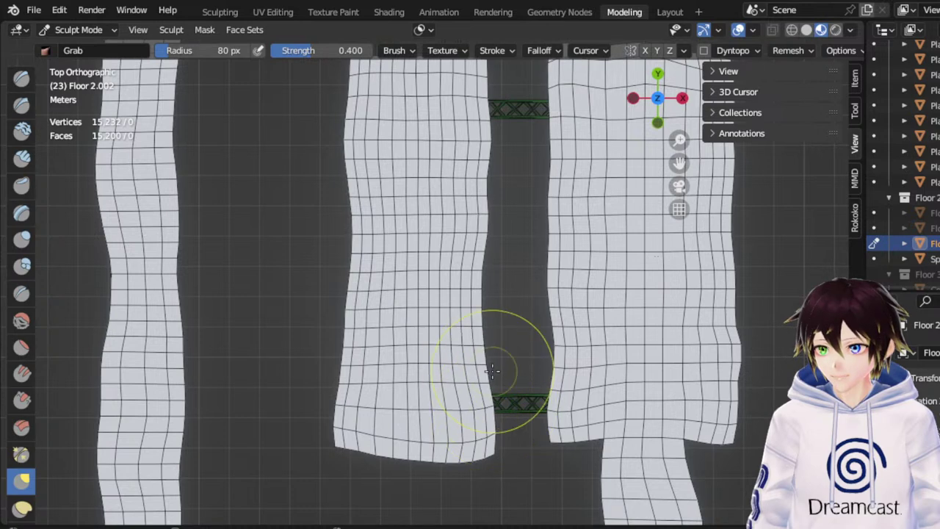
drag(476, 321, 484, 320)
drag(467, 276, 487, 267)
drag(481, 443, 483, 431)
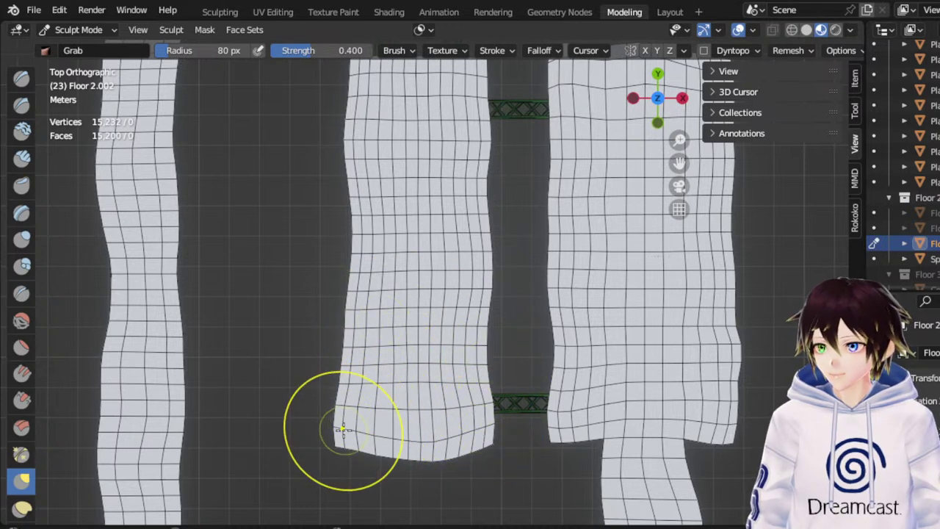
mouse_move(344, 431)
mouse_down()
mouse_move(346, 406)
mouse_move(327, 406)
mouse_move(346, 383)
mouse_move(339, 333)
mouse_up()
Bulge the middle of the narrow slab's top edge outward and nudge its bottom edge slightly further down
mouse_move(678, 161)
mouse_down()
mouse_move(646, 298)
mouse_move(656, 294)
mouse_up()
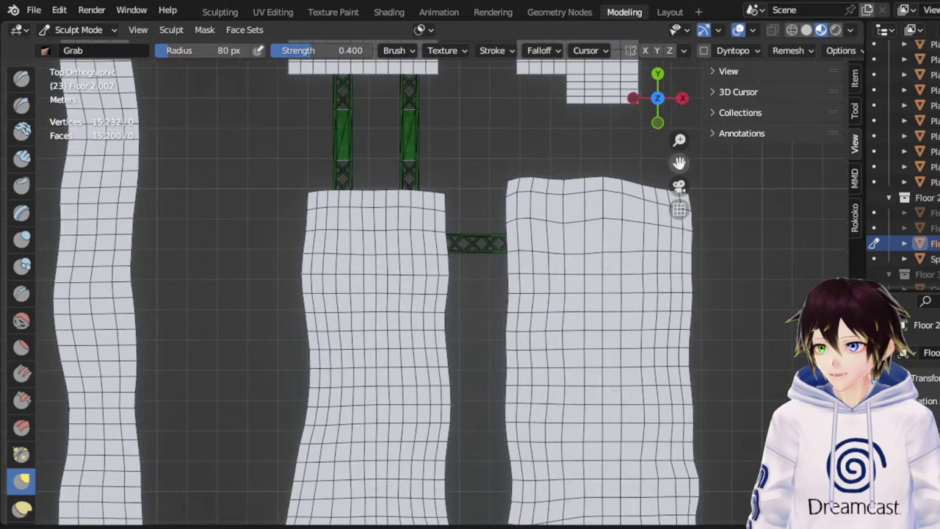
mouse_move(381, 204)
mouse_down()
mouse_move(380, 181)
mouse_move(399, 195)
mouse_up()
drag(680, 163, 710, 55)
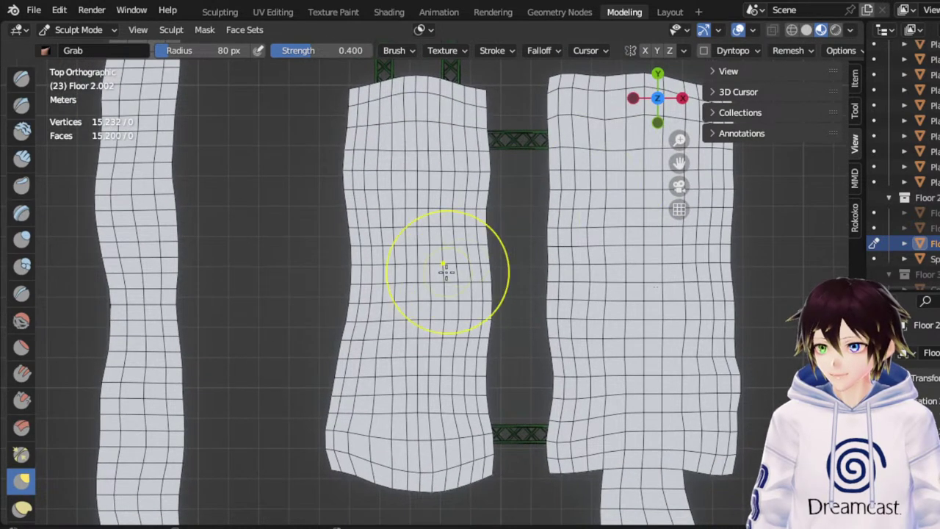
scroll(469, 234, down, 1)
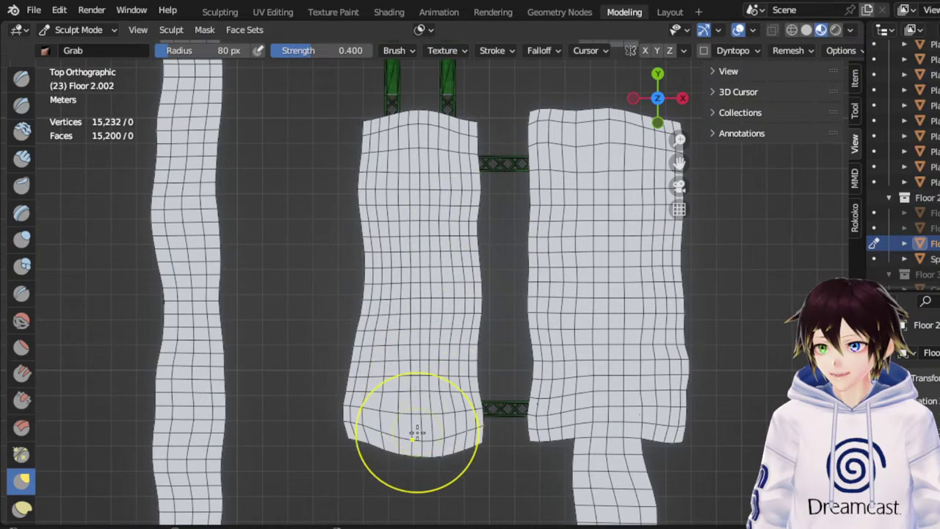
drag(416, 442, 416, 454)
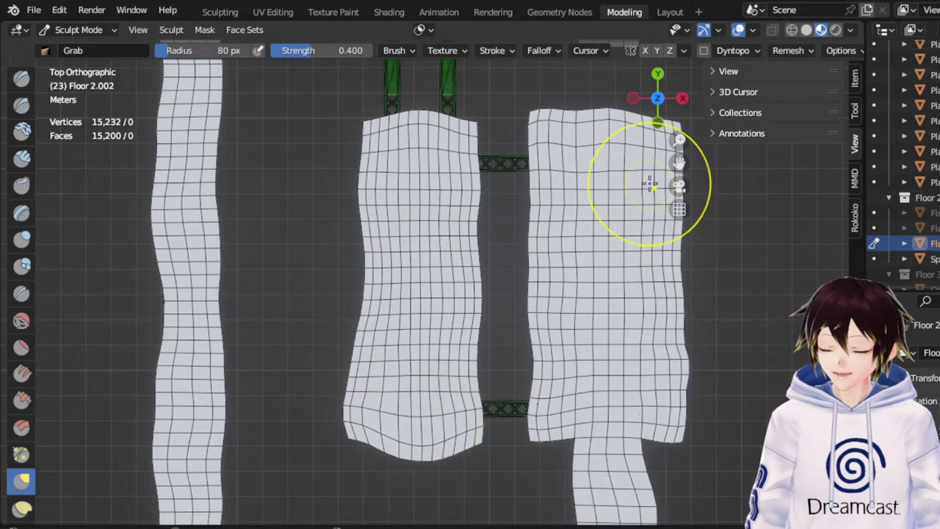
Reshape the T-shaped platform by grabbing its left block's edges and corners and its lower extension outward
drag(679, 162, 686, 416)
scroll(613, 233, up, 3)
drag(680, 164, 555, 187)
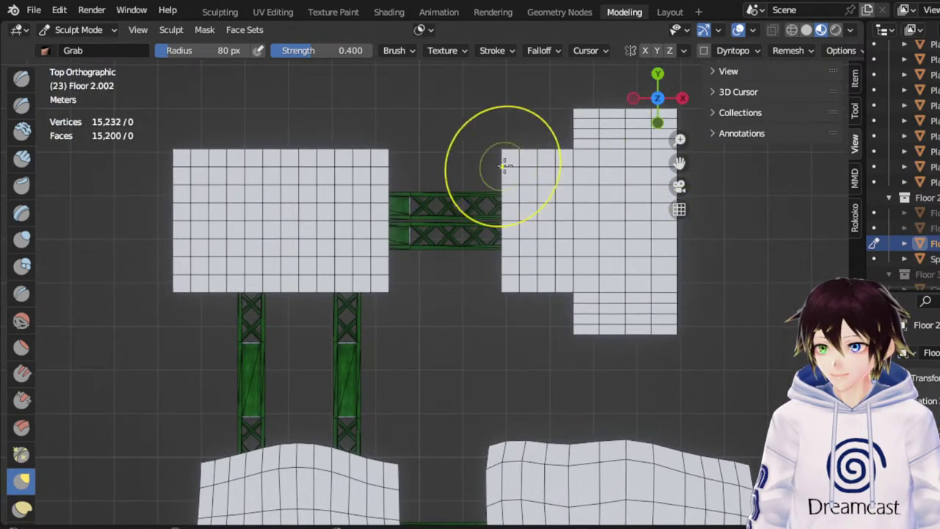
drag(510, 166, 490, 167)
mouse_move(516, 212)
mouse_down()
mouse_move(495, 213)
mouse_move(488, 238)
mouse_up()
drag(507, 274, 495, 300)
drag(508, 157, 502, 130)
drag(555, 151, 565, 122)
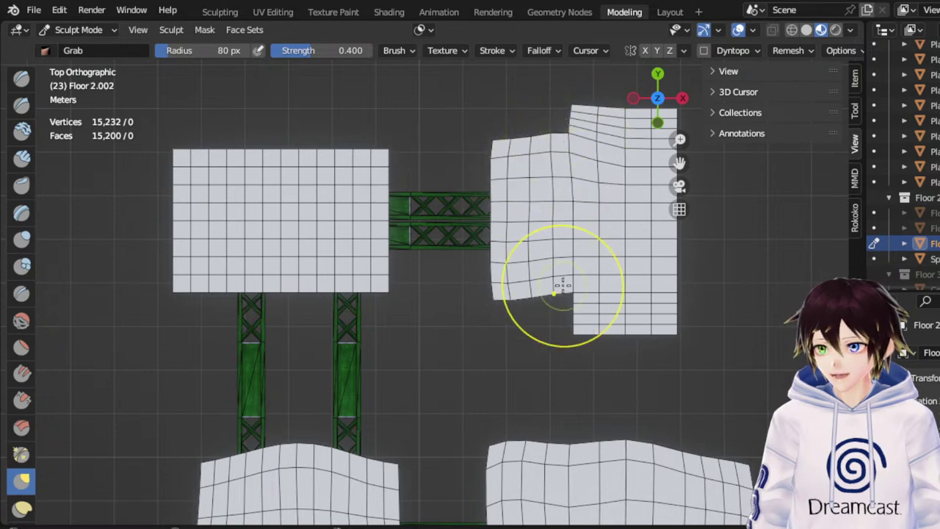
mouse_move(565, 286)
mouse_down()
mouse_move(563, 347)
mouse_move(639, 353)
mouse_move(679, 345)
mouse_up()
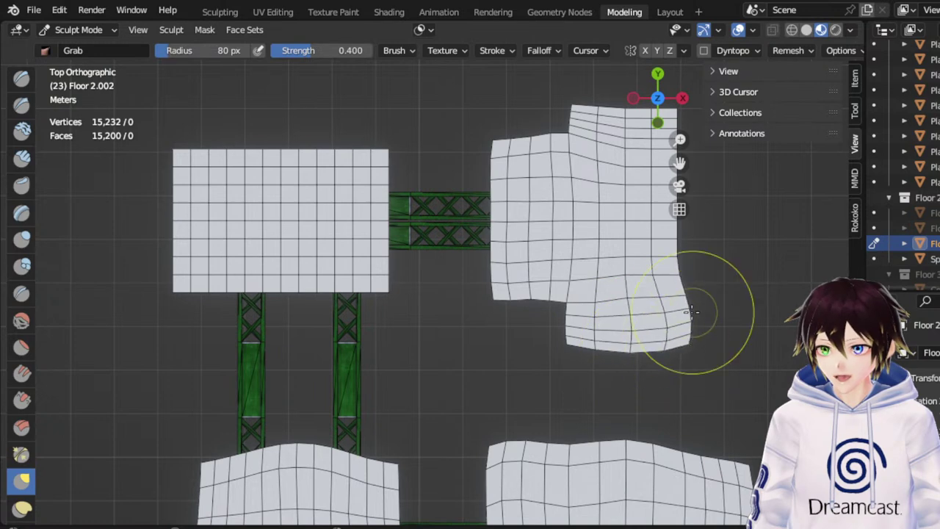
Grab the T-shaped platform's upper extension and long right edge outward into an uneven curve
drag(680, 162, 566, 225)
mouse_move(545, 171)
mouse_down()
mouse_move(593, 131)
mouse_move(528, 174)
mouse_up()
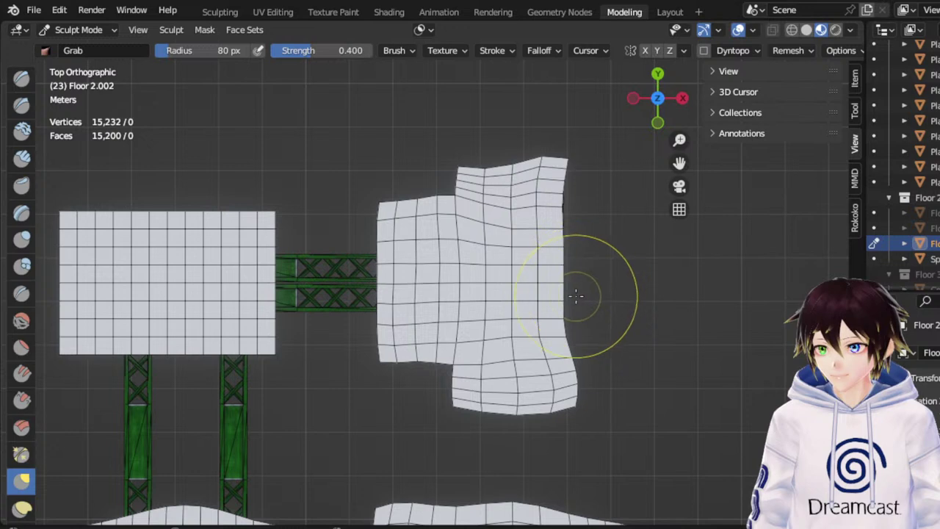
drag(547, 285, 577, 283)
drag(548, 247, 577, 247)
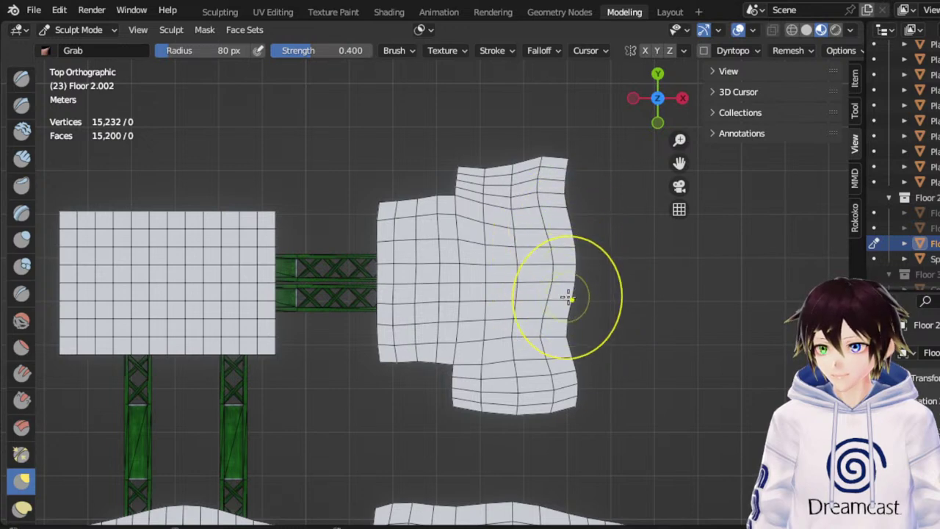
mouse_move(568, 296)
mouse_down()
mouse_move(585, 298)
mouse_move(580, 326)
mouse_up()
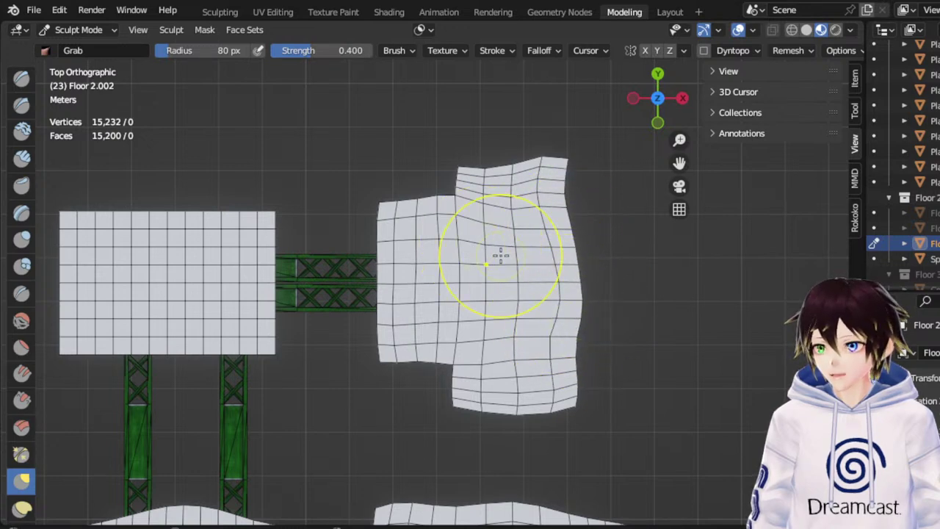
Grab all corners and edges of the small rectangular platform beside the T-shaped one into an irregular wavy outline
drag(679, 163, 886, 210)
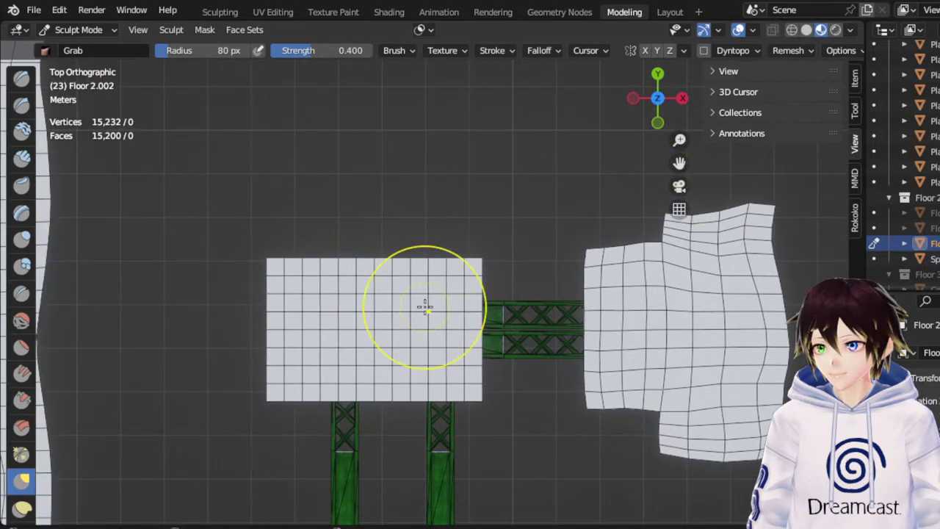
drag(477, 272, 504, 242)
mouse_move(462, 328)
mouse_down()
mouse_move(485, 329)
mouse_move(452, 403)
mouse_move(460, 424)
mouse_up()
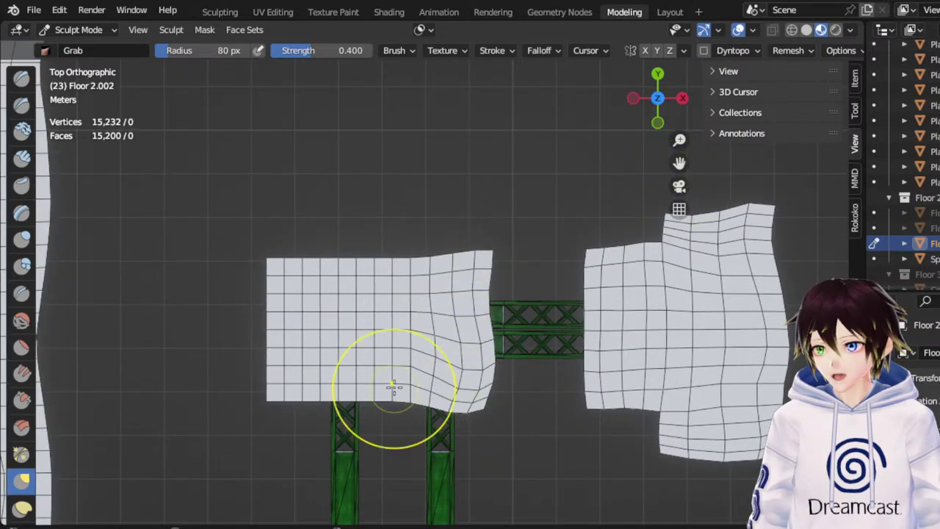
mouse_move(392, 387)
mouse_down()
mouse_move(392, 412)
mouse_move(369, 408)
mouse_up()
mouse_move(295, 396)
mouse_down()
mouse_move(286, 412)
mouse_move(243, 398)
mouse_up()
mouse_move(270, 366)
mouse_down()
mouse_move(256, 363)
mouse_move(258, 341)
mouse_up()
mouse_move(274, 309)
mouse_down()
mouse_move(256, 303)
mouse_move(266, 269)
mouse_move(249, 242)
mouse_up()
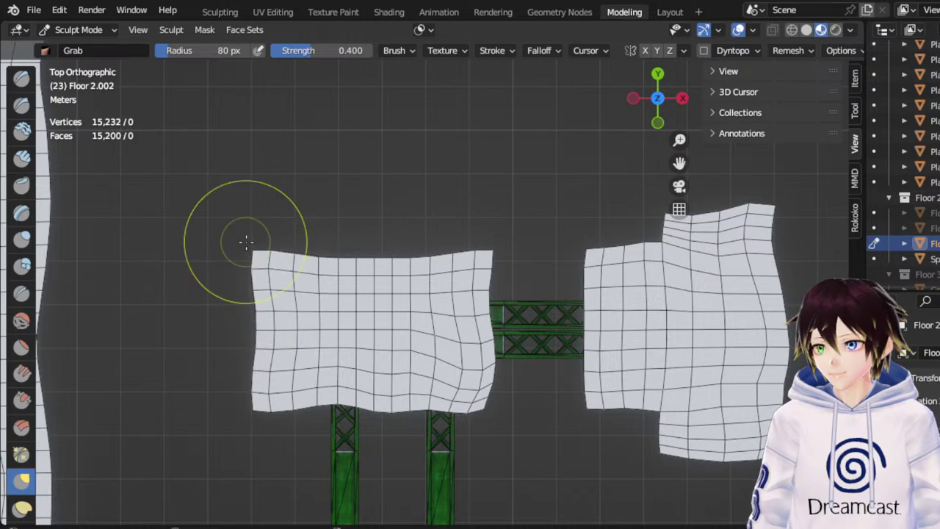
drag(337, 271, 341, 252)
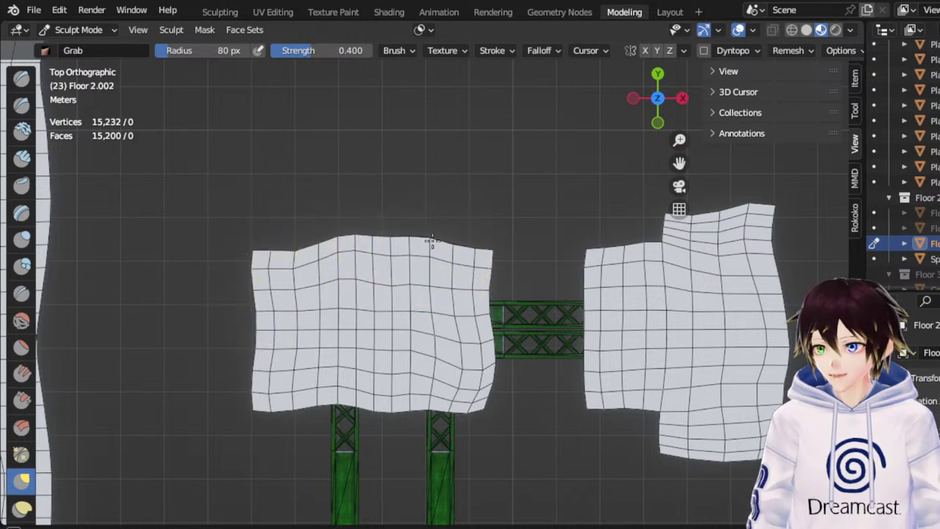
Inspect the reshaped platforms across the whole level in top and perspective views, and hide the viewport overlays
scroll(441, 313, down, 5)
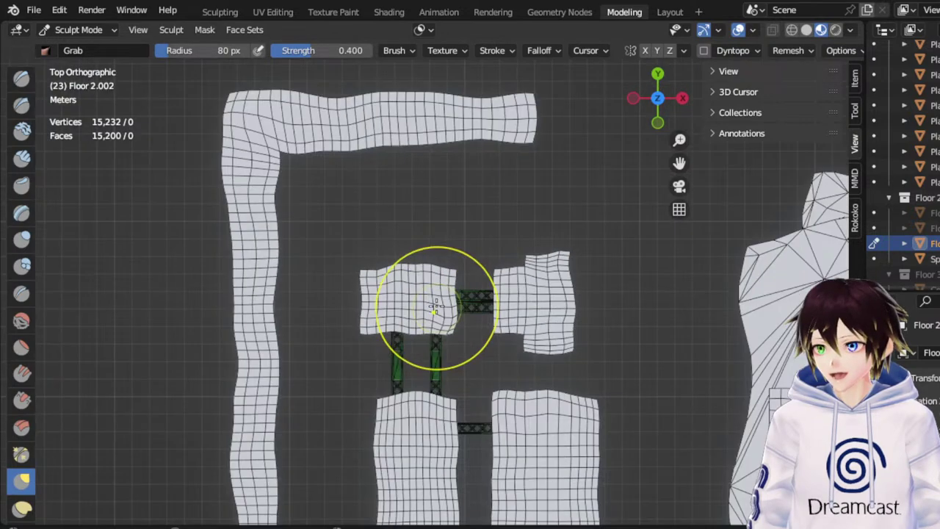
drag(679, 163, 599, 0)
scroll(594, 335, down, 5)
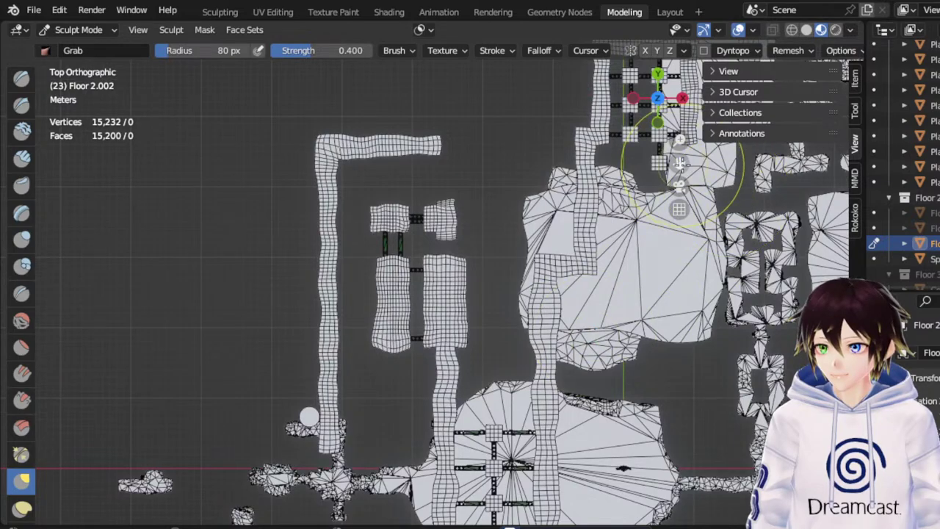
drag(680, 163, 503, 297)
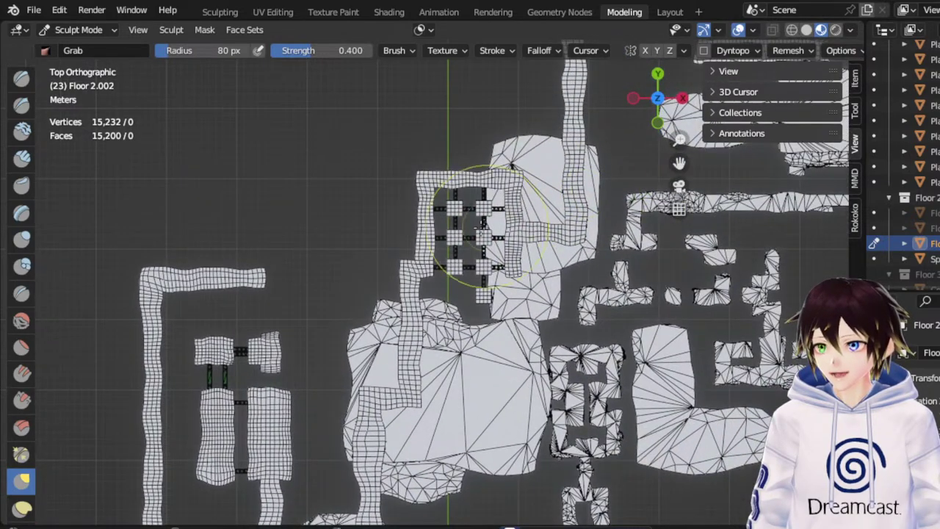
mouse_move(679, 230)
middle_down()
mouse_move(669, 199)
mouse_move(693, 199)
middle_up()
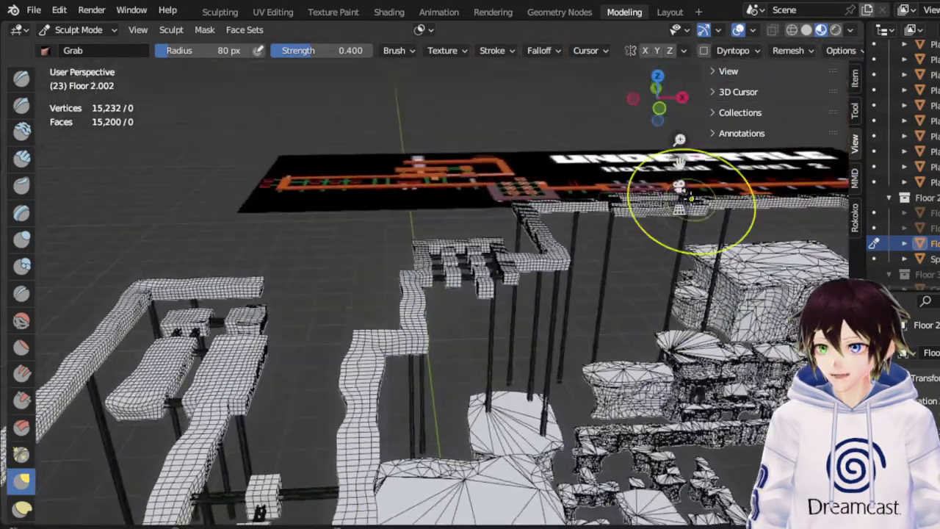
scroll(697, 196, down, 4)
click(739, 30)
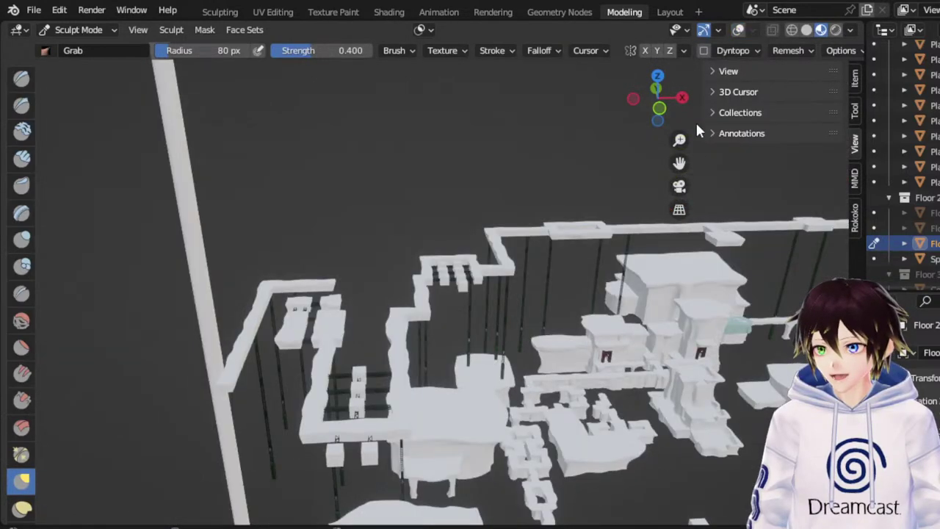
Examine the reshaped platforms, hanging supports and lower level from several sides in perspective view
drag(680, 164, 588, 82)
middle_drag(457, 288, 492, 284)
drag(679, 161, 742, 99)
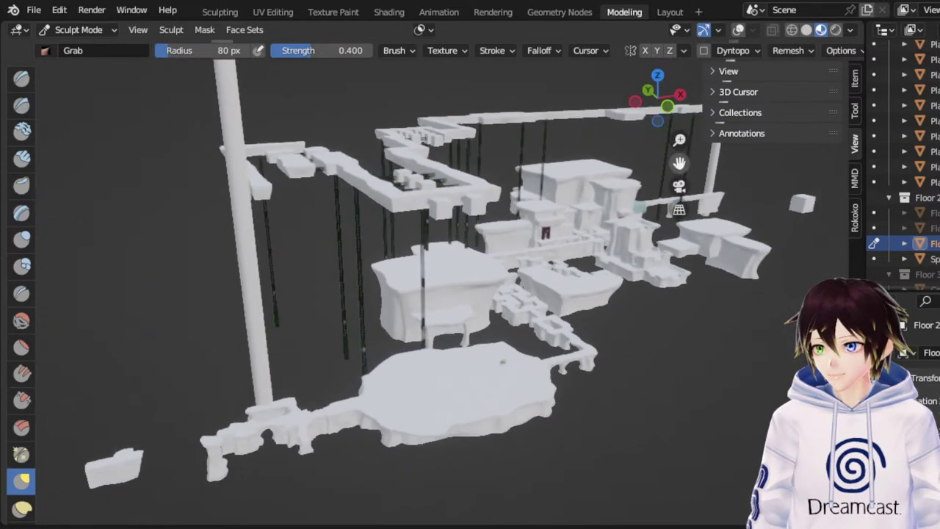
middle_drag(485, 283, 560, 315)
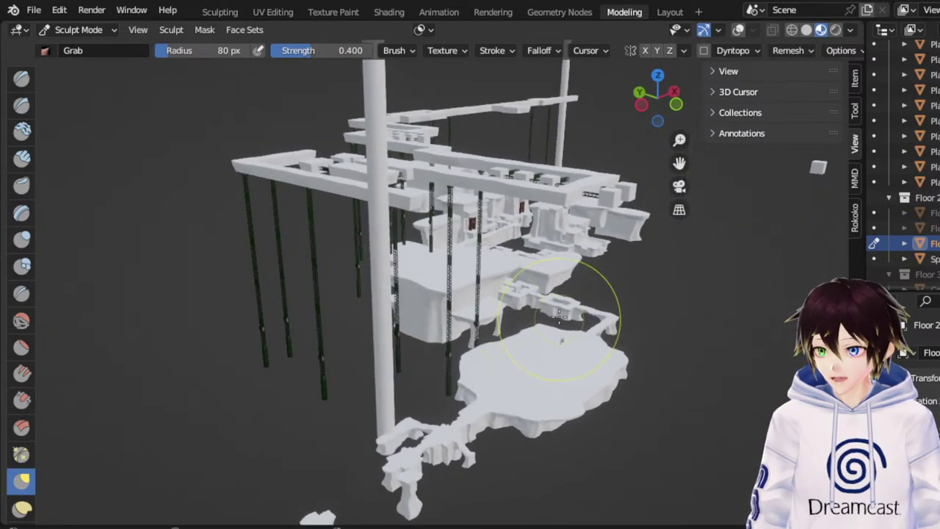
scroll(474, 360, up, 4)
middle_drag(474, 360, 520, 338)
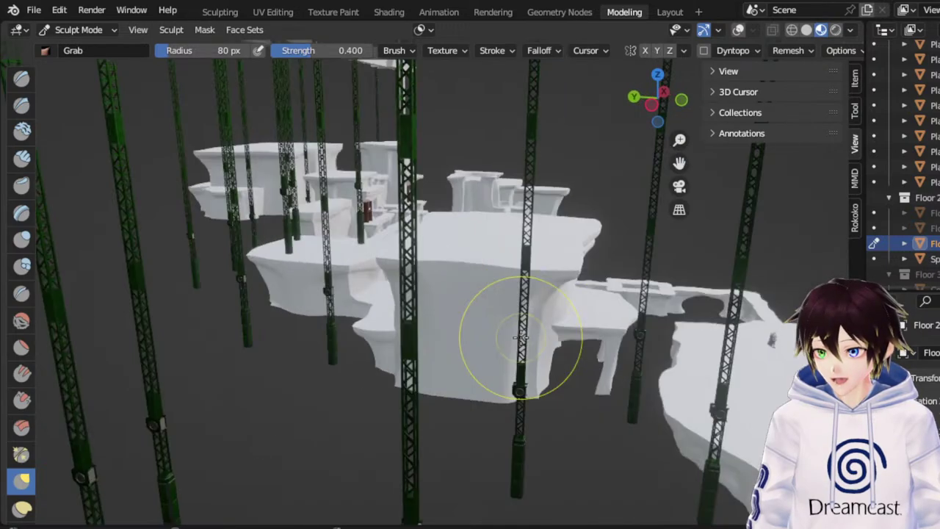
mouse_move(679, 163)
mouse_down()
mouse_move(735, 233)
mouse_move(775, 236)
mouse_up()
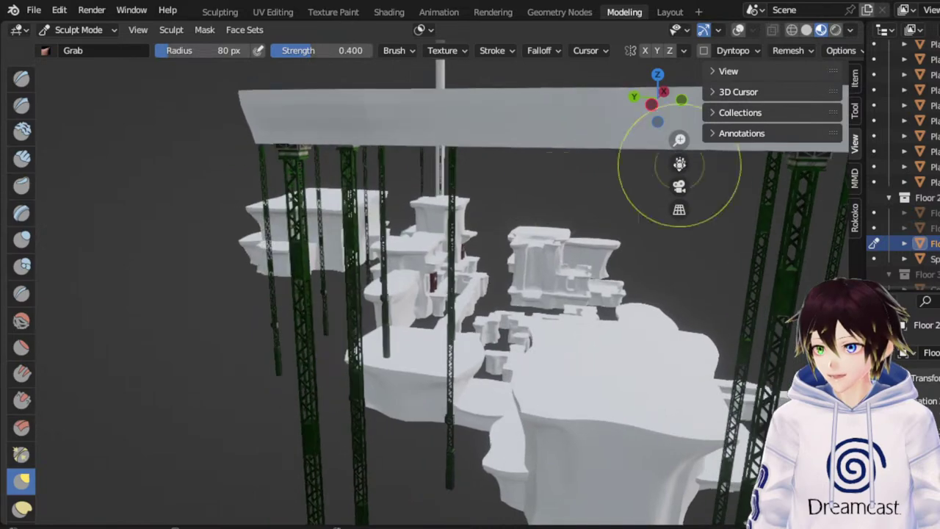
scroll(537, 218, up, 3)
drag(680, 163, 786, 189)
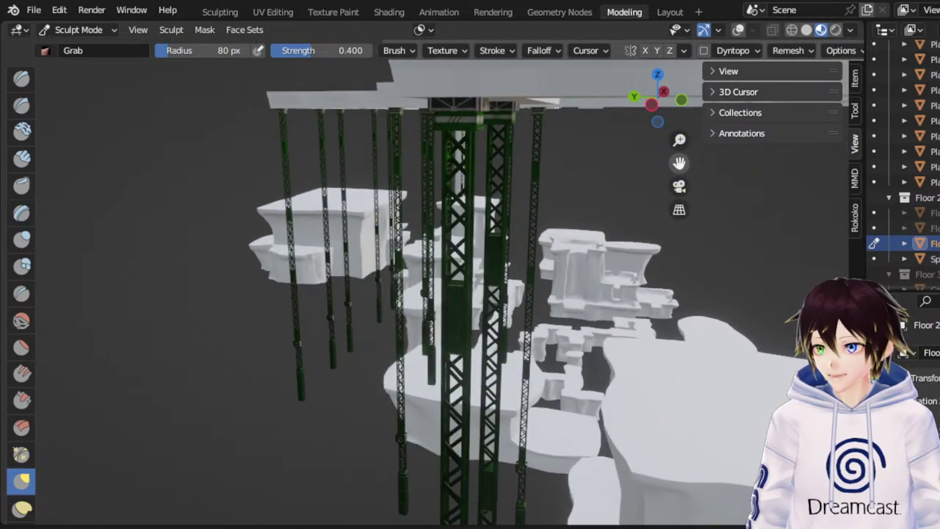
middle_drag(601, 218, 633, 219)
middle_drag(180, 303, 253, 304)
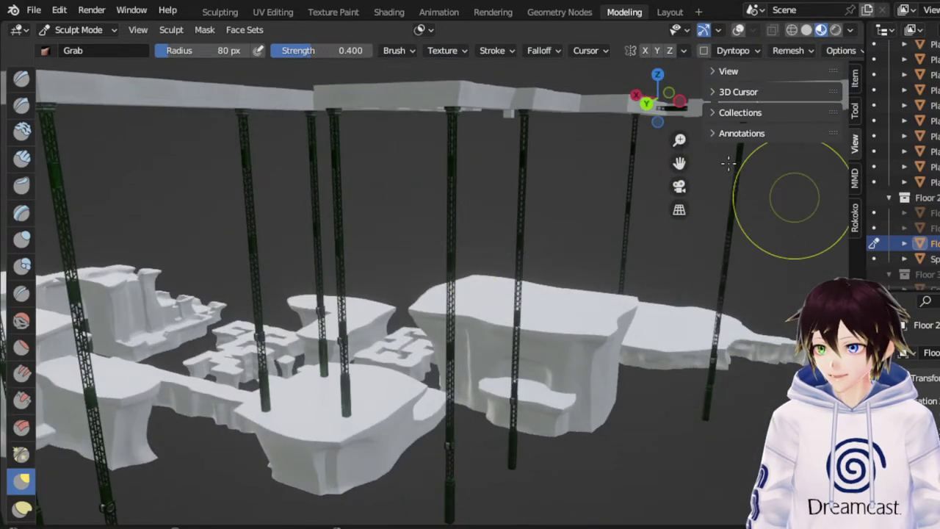
drag(680, 165, 878, 152)
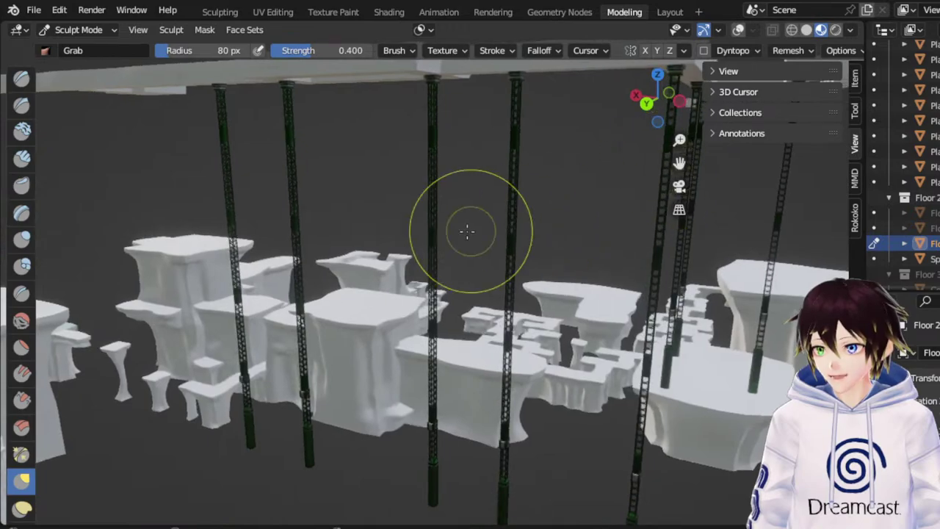
middle_drag(336, 236, 498, 242)
mouse_move(292, 259)
middle_down()
mouse_move(357, 263)
mouse_move(346, 263)
mouse_move(491, 297)
middle_up()
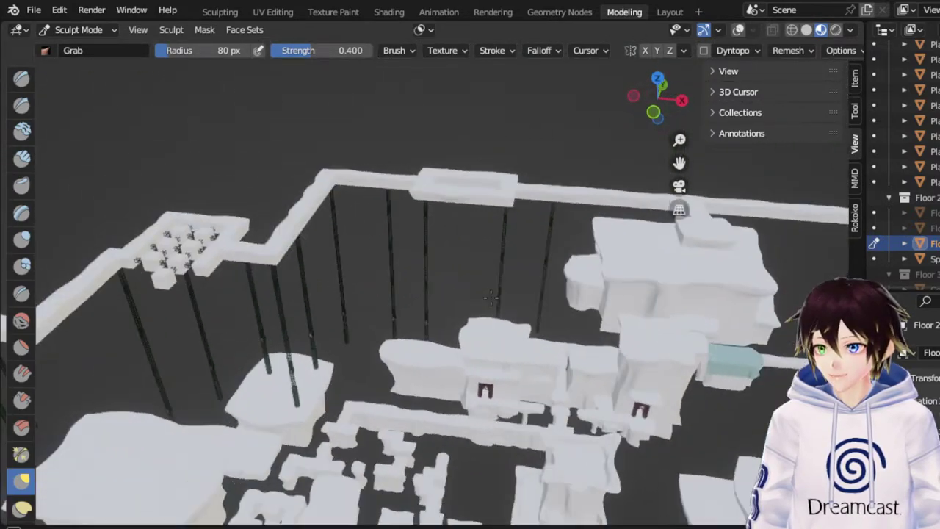
drag(679, 164, 487, 153)
scroll(494, 264, up, 2)
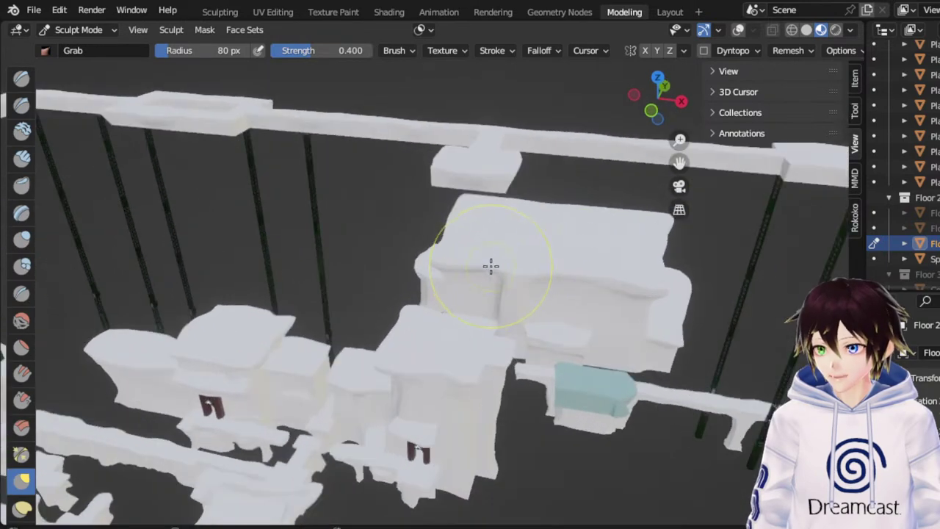
middle_drag(491, 267, 443, 235)
middle_drag(391, 402, 444, 384)
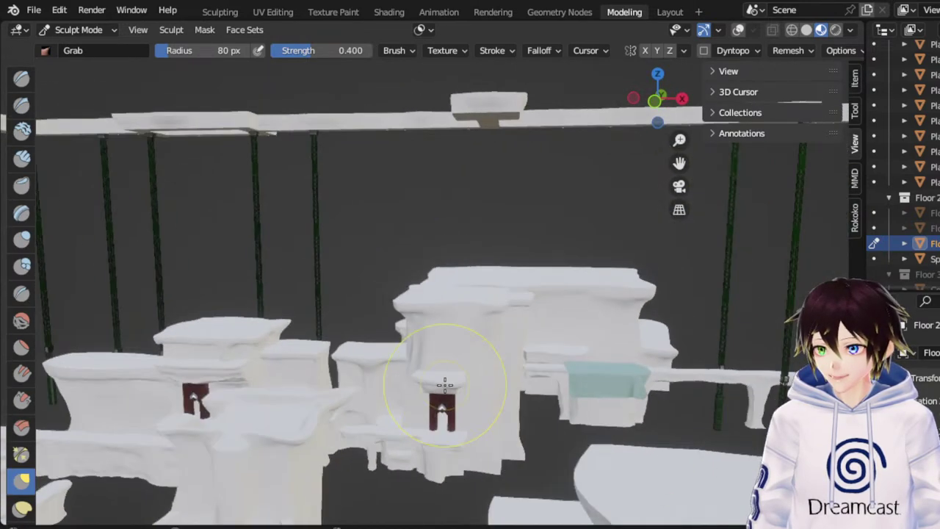
middle_drag(452, 348, 633, 291)
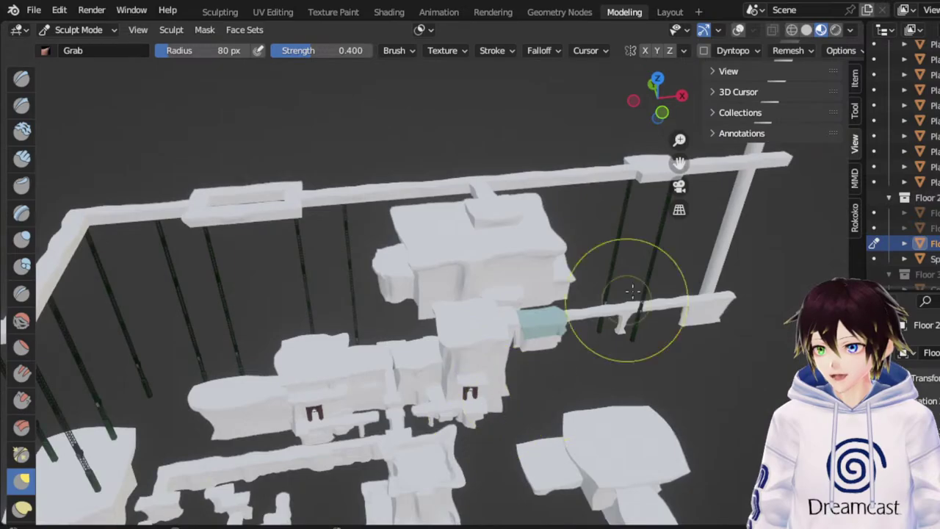
Show the viewport overlays and, in top view, grab the corners of the uppermost tile in the three-tile column outward into an uneven shape
click(739, 32)
drag(680, 164, 933, 24)
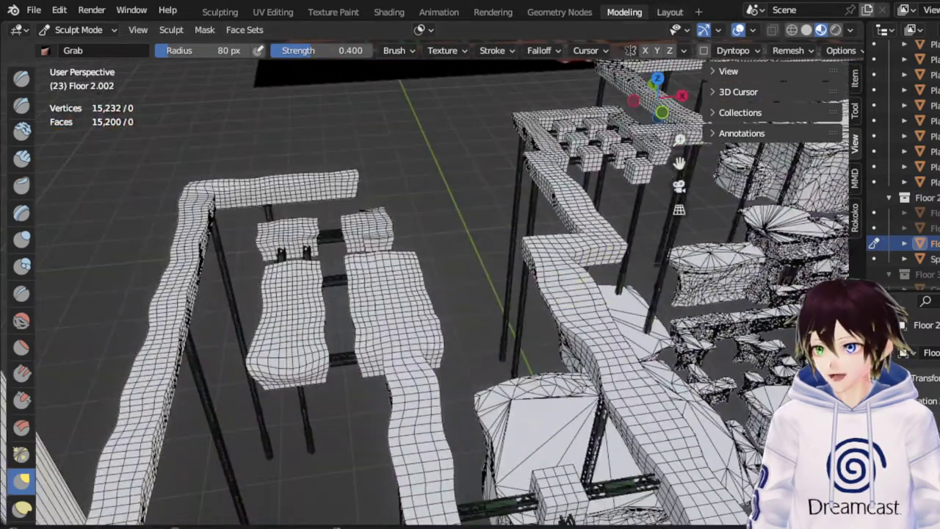
click(658, 78)
drag(679, 164, 204, 266)
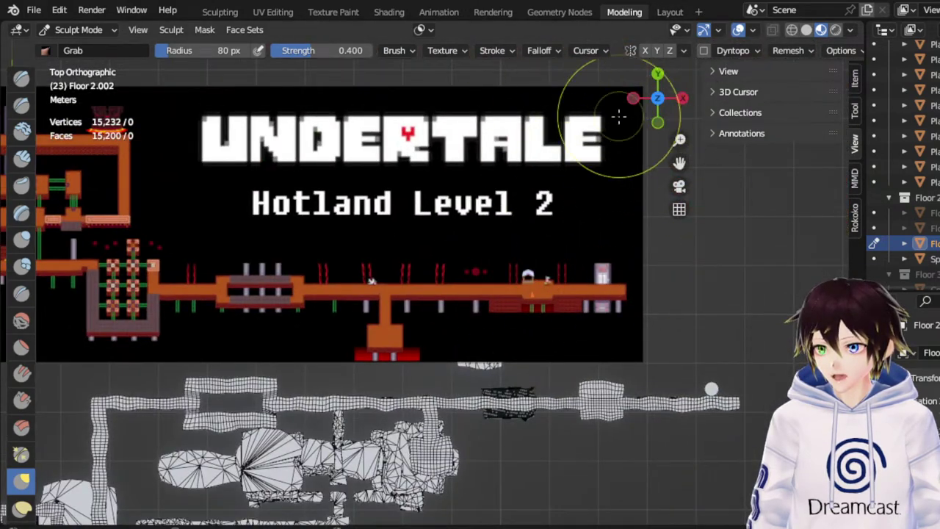
drag(681, 164, 557, 375)
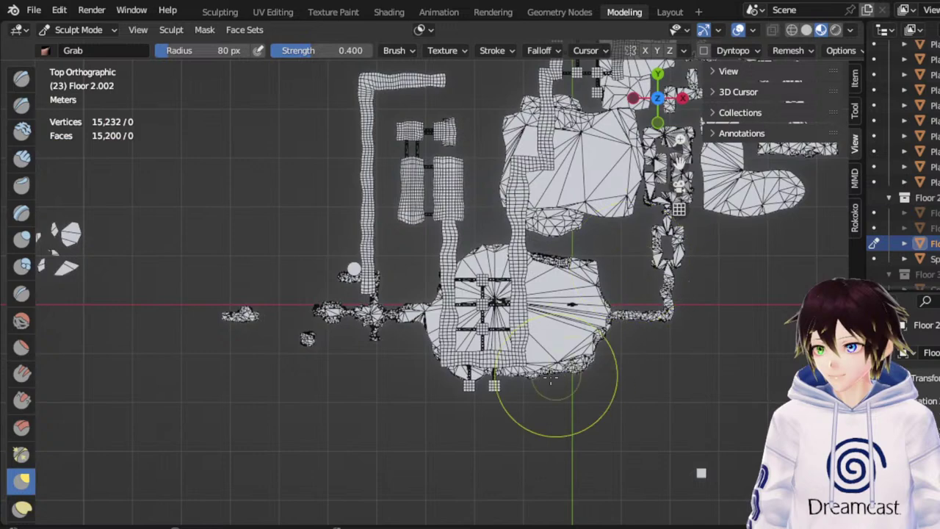
scroll(553, 380, up, 5)
drag(677, 163, 568, 134)
scroll(477, 227, up, 6)
drag(436, 214, 426, 231)
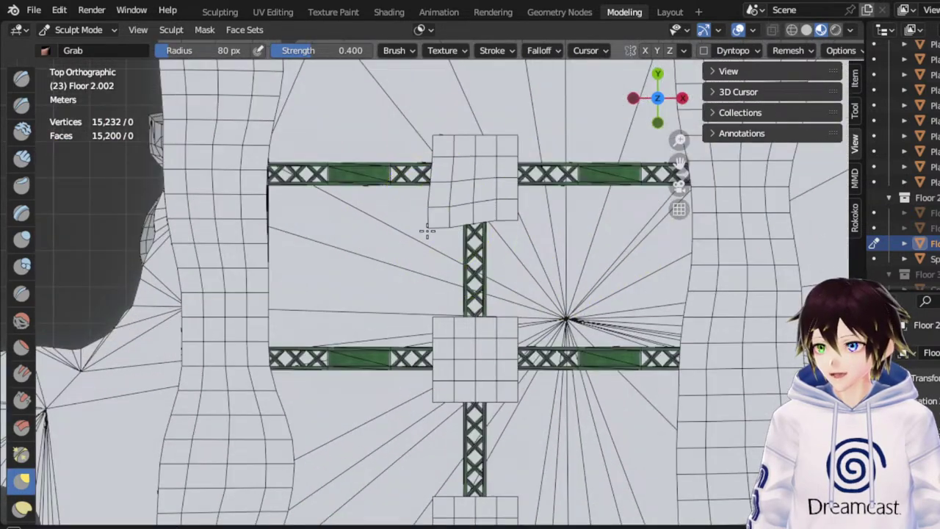
drag(497, 206, 503, 216)
mouse_move(449, 157)
mouse_down()
mouse_move(423, 128)
mouse_move(418, 142)
mouse_up()
mouse_move(478, 137)
mouse_down()
mouse_move(481, 125)
mouse_move(521, 146)
mouse_up()
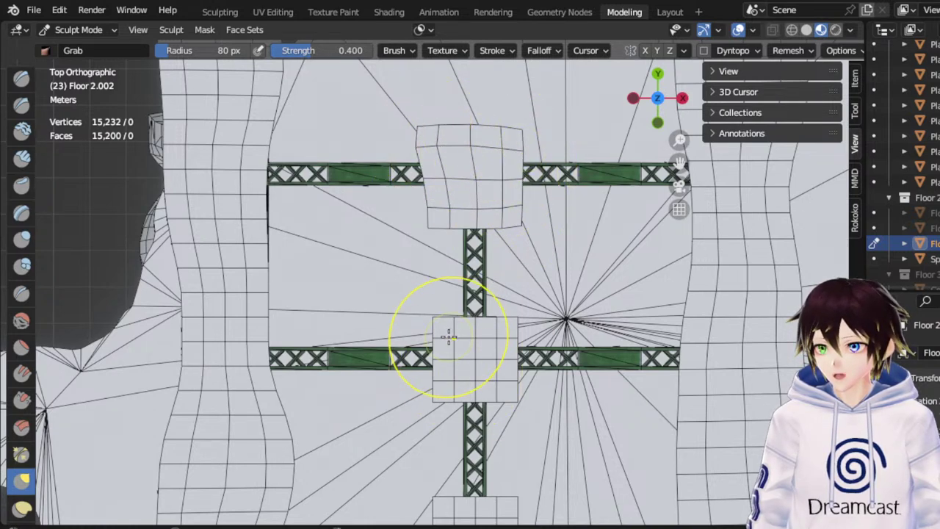
Grab the corners and side edges of the middle tile in the three-tile column outward into an irregular rounded outline
drag(442, 334, 416, 324)
mouse_move(479, 323)
mouse_down()
mouse_move(482, 314)
mouse_move(523, 311)
mouse_up()
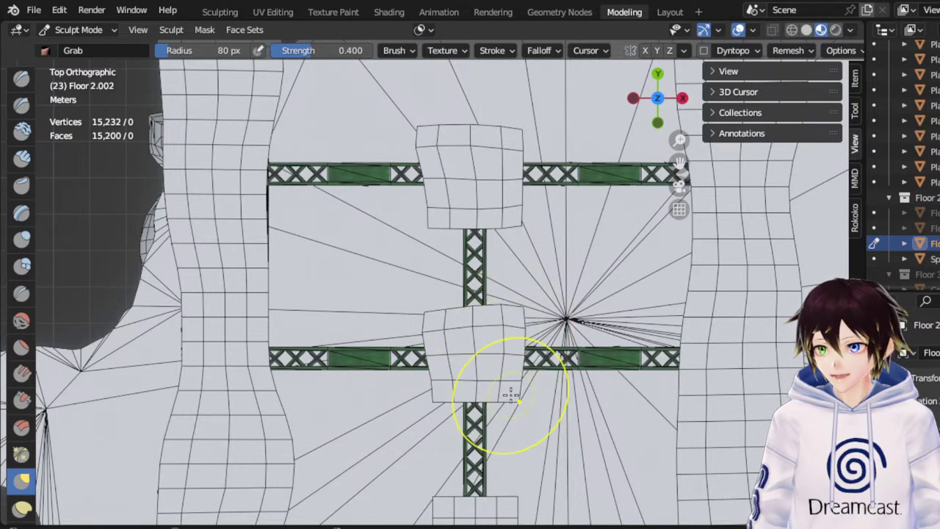
drag(510, 395, 530, 410)
mouse_move(443, 397)
mouse_down()
mouse_move(434, 406)
mouse_move(475, 405)
mouse_move(433, 374)
mouse_up()
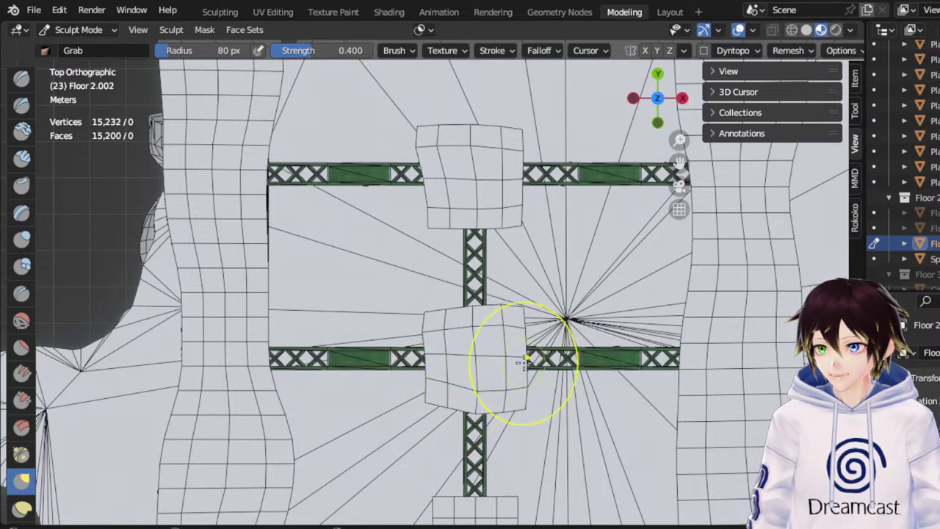
drag(523, 364, 537, 359)
drag(439, 356, 429, 357)
Pull the corners and edges of the lowest tile in the three-tile column outward with the Grab brush to make it irregular
drag(681, 168, 704, 2)
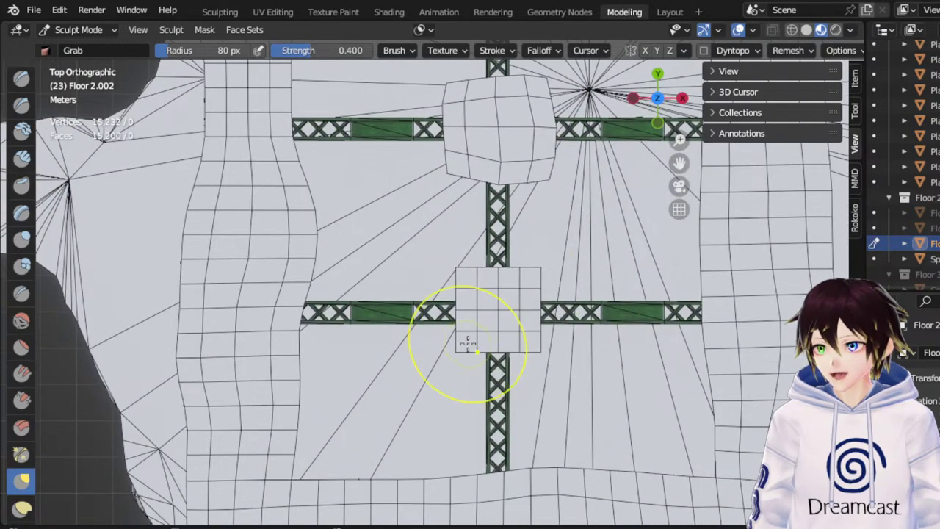
drag(460, 348, 445, 373)
drag(491, 345, 531, 341)
drag(527, 298, 528, 278)
drag(462, 273, 457, 266)
drag(535, 288, 545, 281)
drag(543, 279, 540, 271)
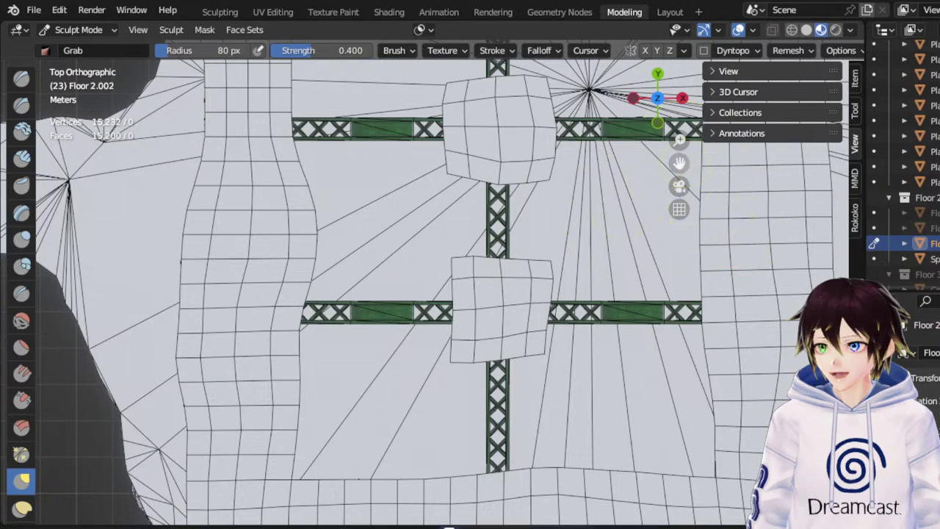
In the larger truss-connected tile grid, grab the single lowest tile's corners and edges outward into a bulging, uneven shape
shift+middle_drag(692, 198, 522, 295)
scroll(680, 174, down, 4)
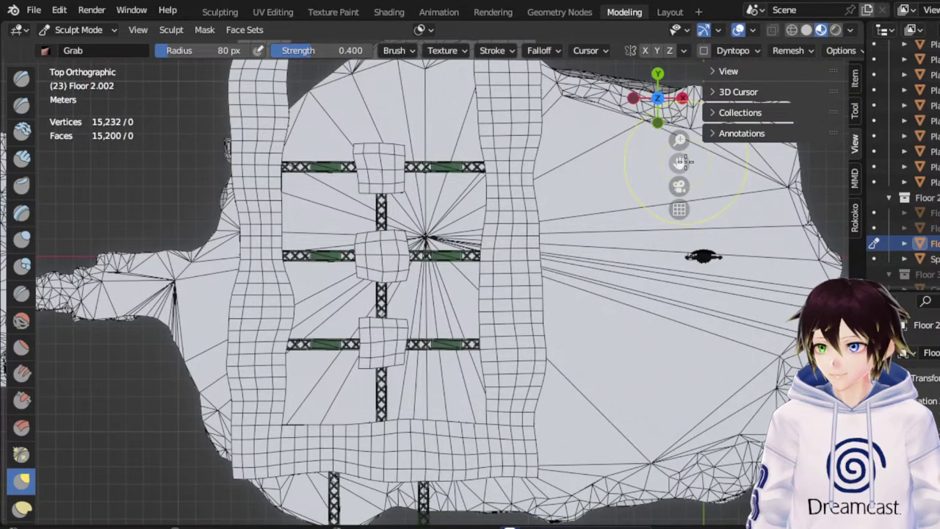
drag(685, 162, 226, 528)
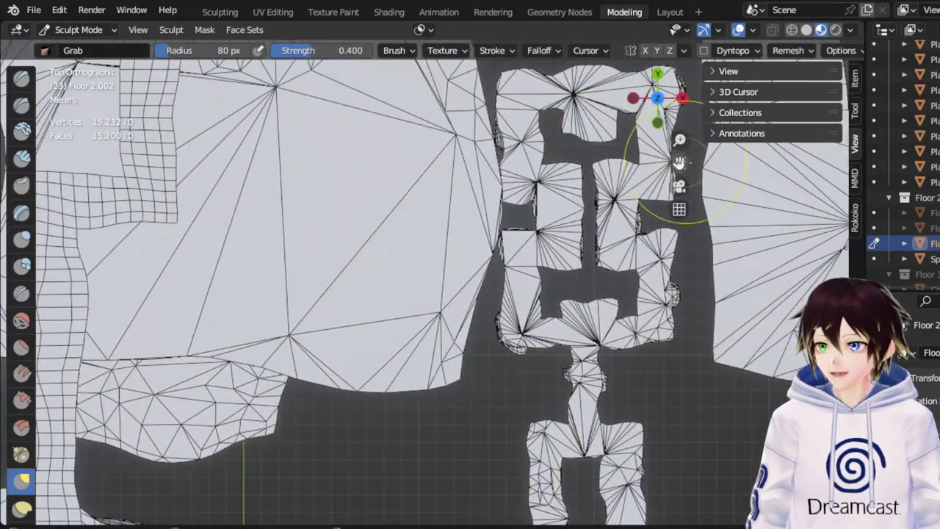
scroll(684, 163, down, 6)
mouse_move(675, 164)
mouse_down()
mouse_move(653, 237)
mouse_move(708, 328)
mouse_move(532, 224)
mouse_move(481, 418)
mouse_move(484, 460)
mouse_move(708, 522)
mouse_move(662, 234)
mouse_move(682, 2)
mouse_up()
mouse_move(680, 164)
mouse_down()
mouse_move(636, 239)
mouse_move(501, 349)
mouse_move(448, 450)
mouse_move(539, 469)
mouse_move(635, 427)
mouse_move(685, 376)
mouse_up()
scroll(476, 305, up, 10)
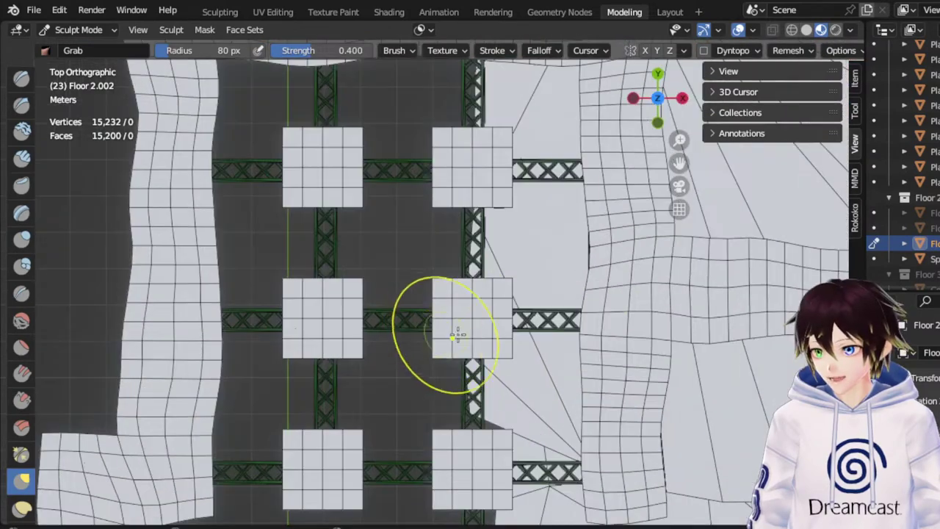
shift+scroll(498, 433, down, 10)
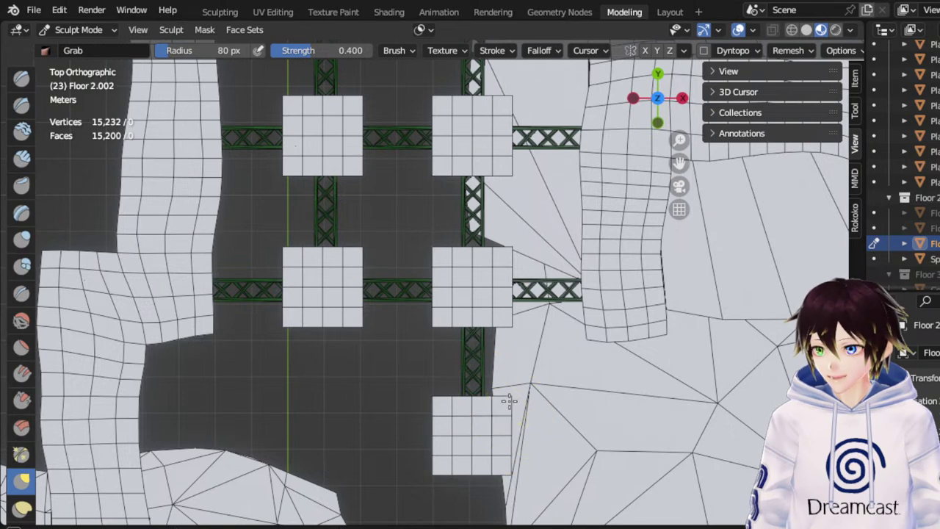
mouse_move(510, 448)
mouse_down()
mouse_move(522, 456)
mouse_move(512, 480)
mouse_move(434, 482)
mouse_up()
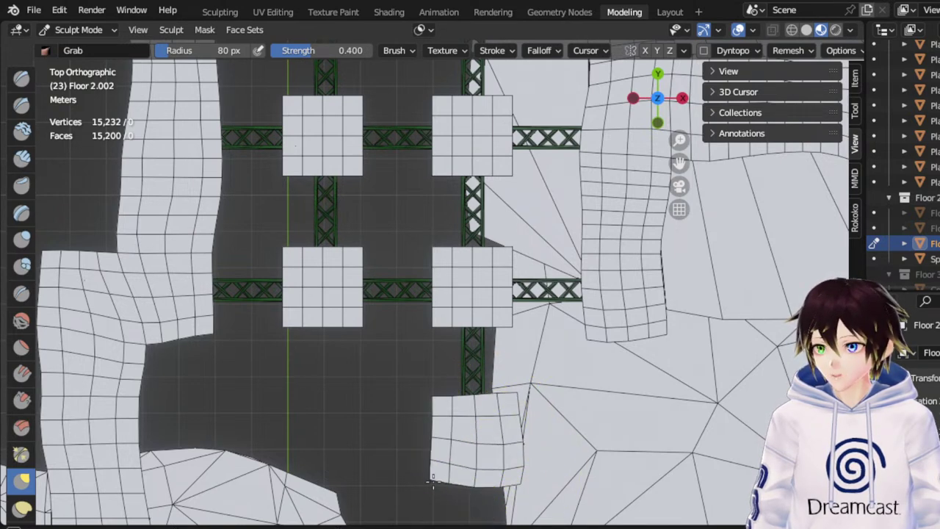
drag(439, 446, 428, 444)
mouse_move(436, 410)
mouse_down()
mouse_move(427, 392)
mouse_move(475, 377)
mouse_up()
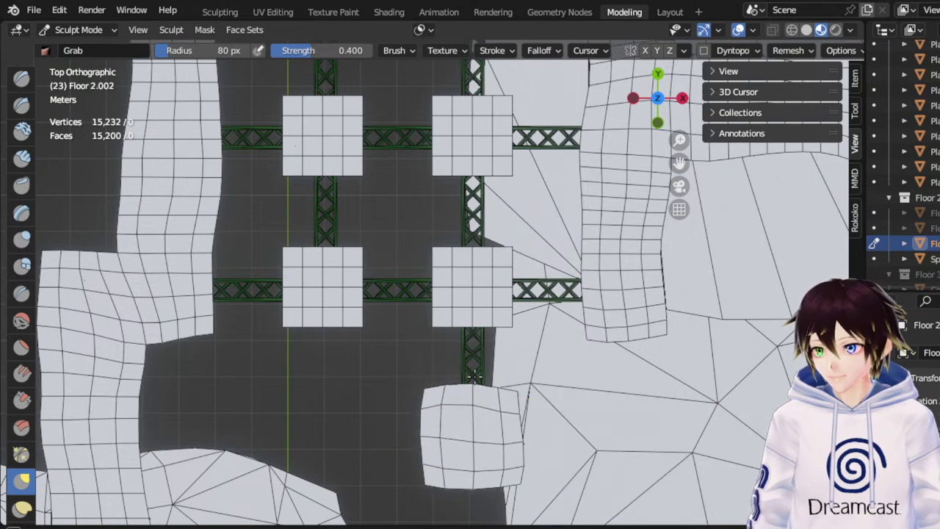
drag(477, 475, 478, 496)
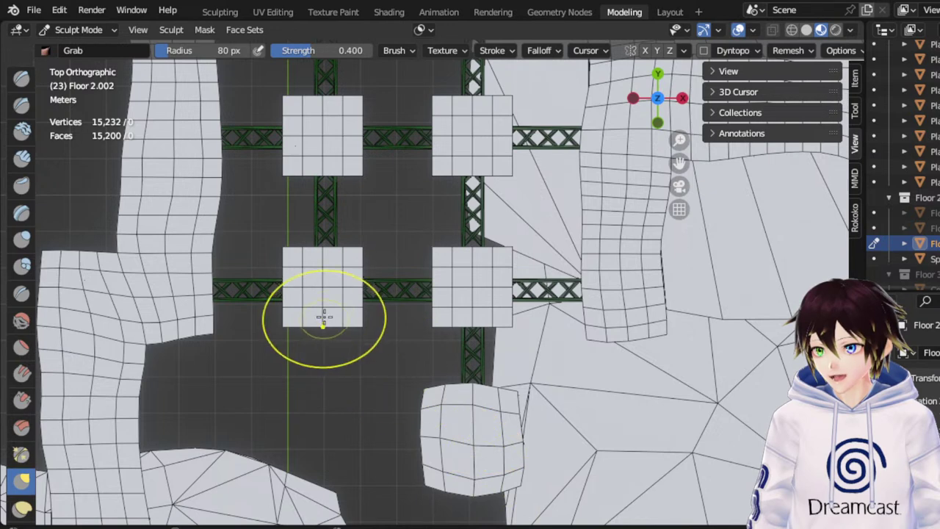
Grab the corners and sides of the left tile in the grid's lowest two-tile row outward into an irregular outline
mouse_move(345, 316)
mouse_down()
mouse_move(325, 333)
mouse_move(288, 322)
mouse_move(281, 295)
mouse_up()
mouse_move(286, 261)
mouse_down()
mouse_move(275, 256)
mouse_move(284, 251)
mouse_up()
drag(349, 261, 373, 244)
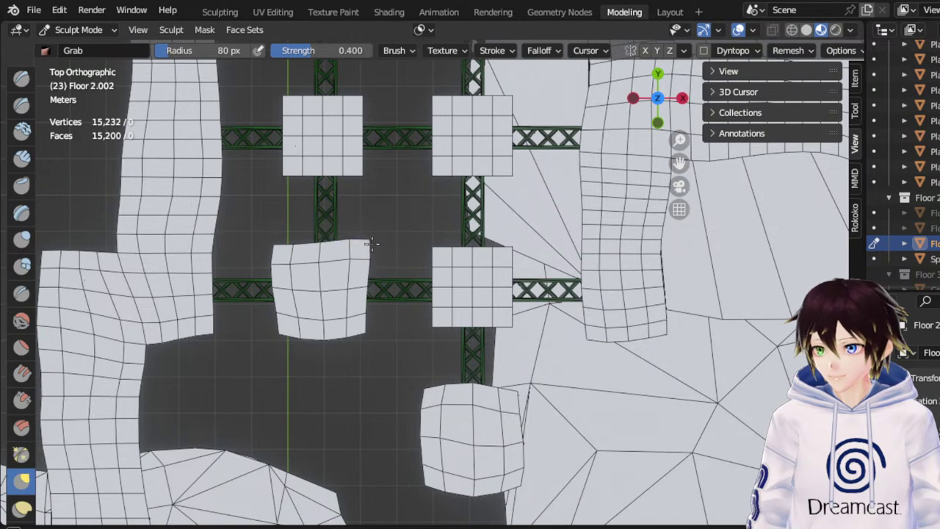
drag(359, 277, 368, 280)
Grab the corners and sides of the right tile in the grid's lowest two-tile row outward into a wavy outline
mouse_move(438, 320)
mouse_down()
mouse_move(432, 332)
mouse_move(466, 327)
mouse_up()
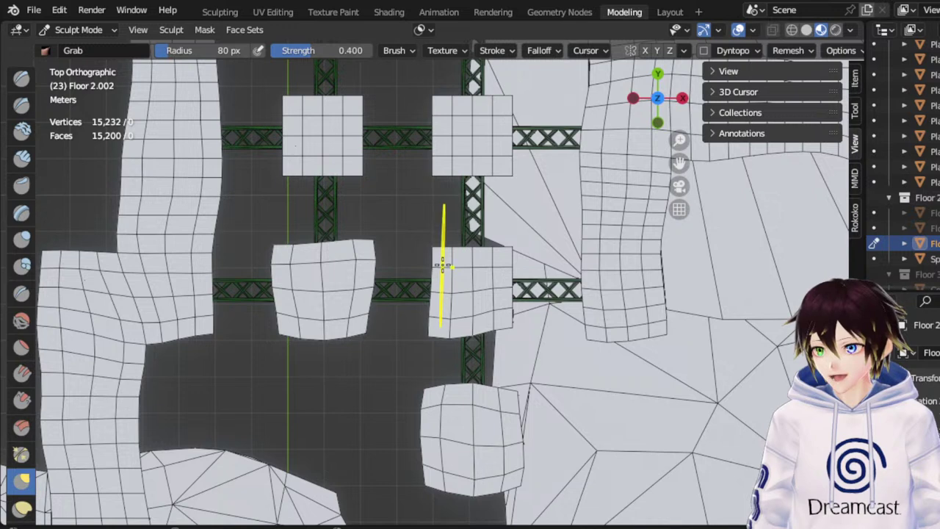
drag(443, 265, 438, 250)
drag(440, 286, 431, 287)
drag(482, 256, 501, 248)
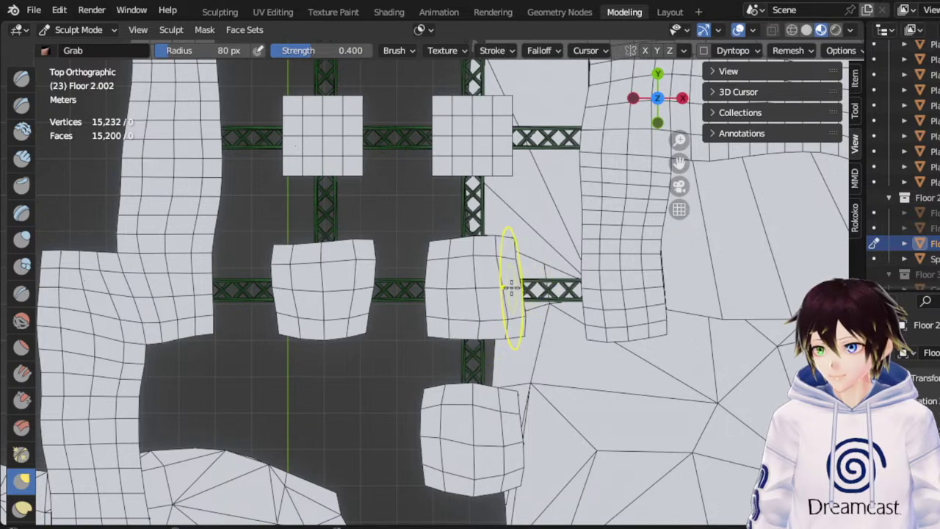
drag(512, 287, 527, 287)
Distort the left tile in the second two-tile row from the bottom of the grid by grabbing its corners and edges outward
drag(680, 162, 734, 308)
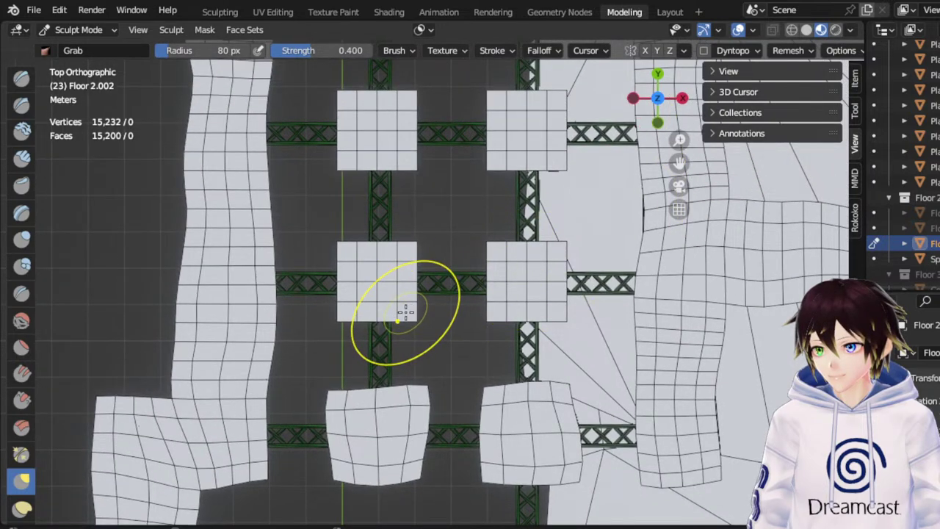
mouse_move(406, 314)
mouse_down()
mouse_move(416, 327)
mouse_move(425, 283)
mouse_up()
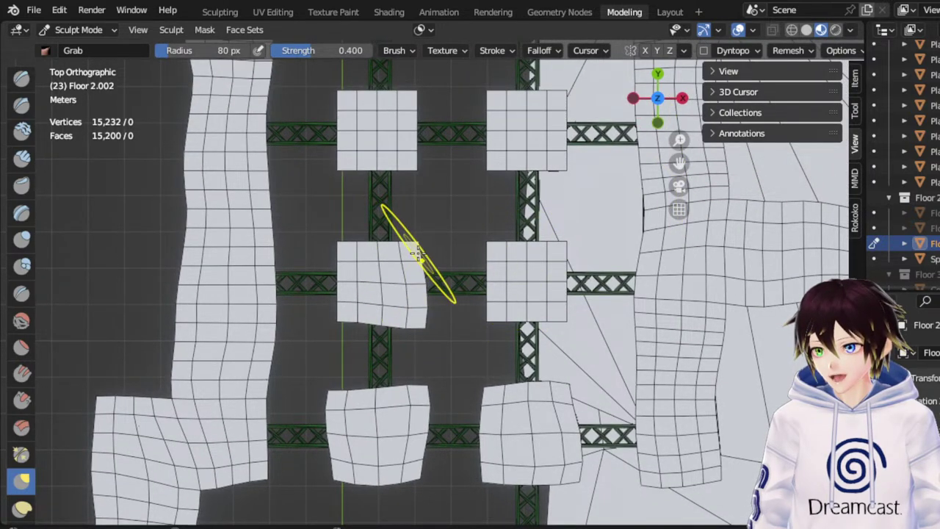
mouse_move(417, 248)
mouse_down()
mouse_move(427, 239)
mouse_move(401, 238)
mouse_up()
drag(367, 250, 341, 250)
mouse_move(349, 302)
mouse_down()
mouse_move(360, 295)
mouse_move(352, 319)
mouse_move(368, 330)
mouse_move(410, 324)
mouse_move(428, 291)
mouse_up()
Distort the right tile in that same second row by grabbing its upper and lower corners and left edge outward
mouse_move(498, 247)
mouse_down()
mouse_move(484, 236)
mouse_move(548, 248)
mouse_up()
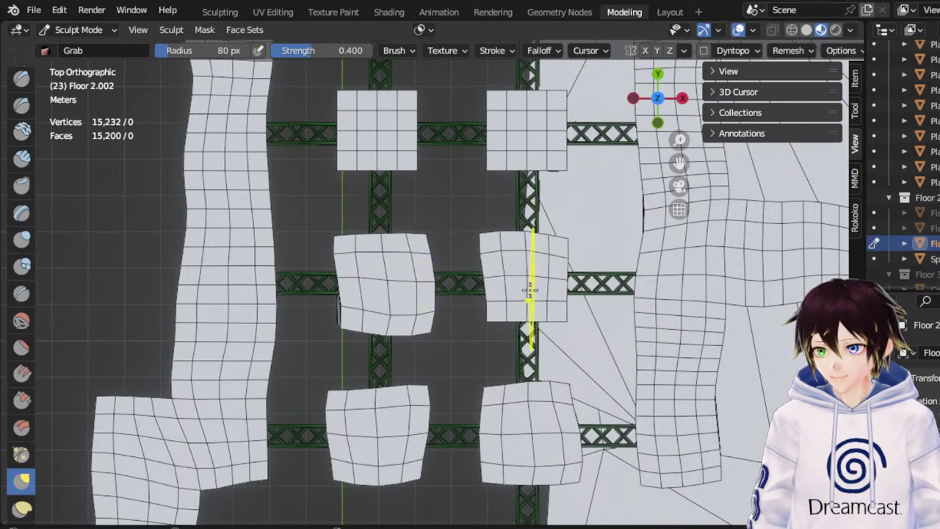
drag(502, 314, 493, 325)
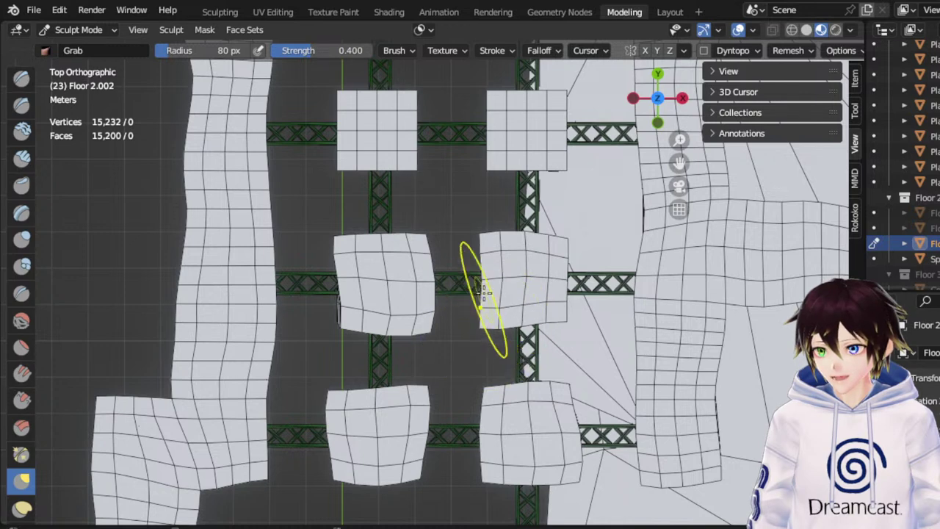
drag(487, 279, 485, 277)
mouse_move(525, 313)
mouse_down()
mouse_move(528, 322)
mouse_move(563, 316)
mouse_move(568, 290)
mouse_move(576, 327)
mouse_up()
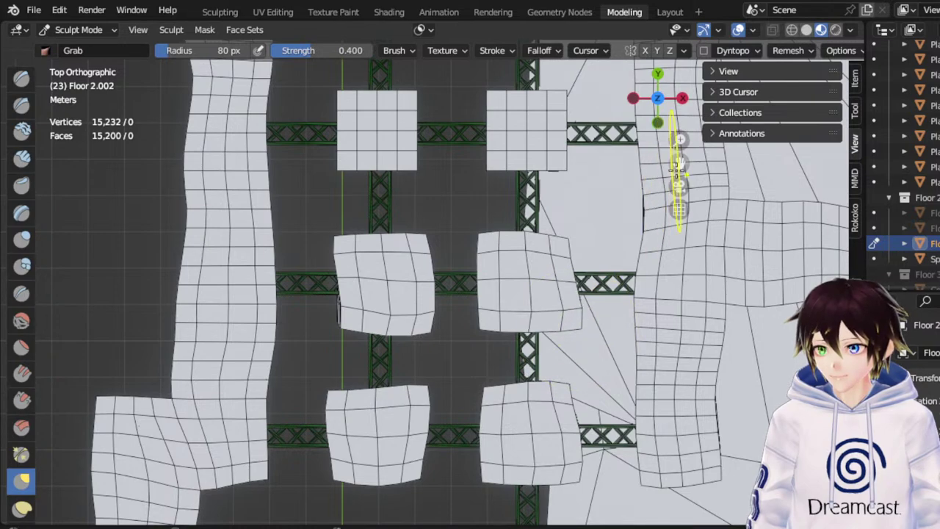
Grab the corners and edges of the right tile in the grid's uppermost two-tile row outward into a wavy outline
shift+middle_drag(650, 68, 643, 178)
scroll(418, 173, up, 2)
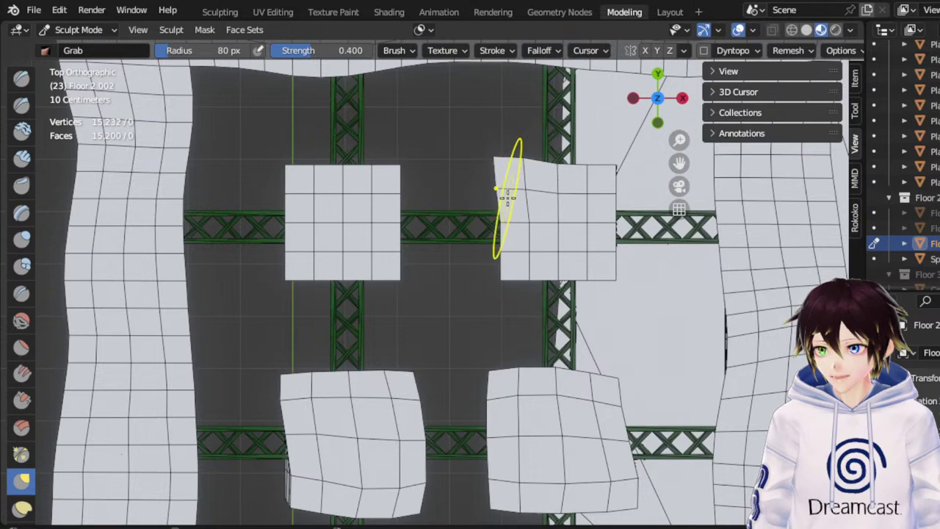
drag(507, 200, 496, 217)
drag(510, 261, 507, 282)
drag(572, 269, 582, 275)
mouse_move(591, 263)
mouse_down()
mouse_move(600, 270)
mouse_move(619, 260)
mouse_up()
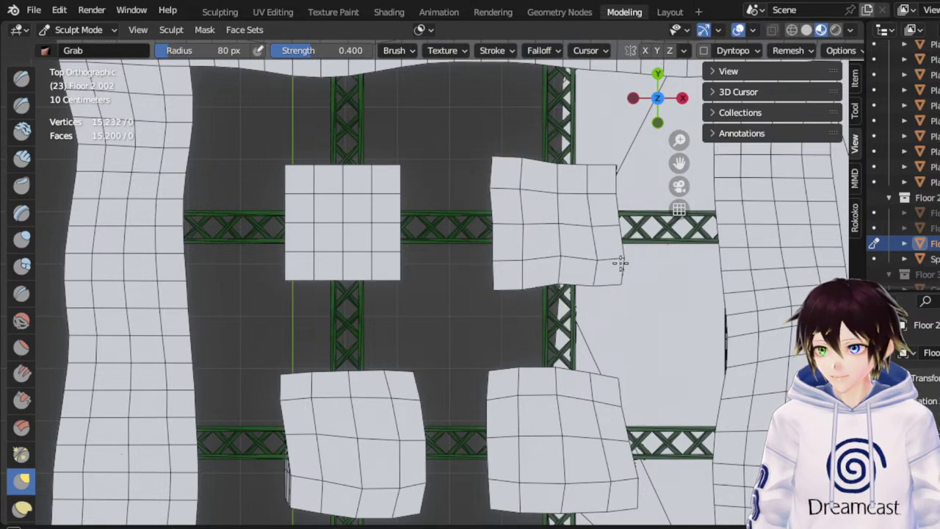
drag(601, 199, 625, 156)
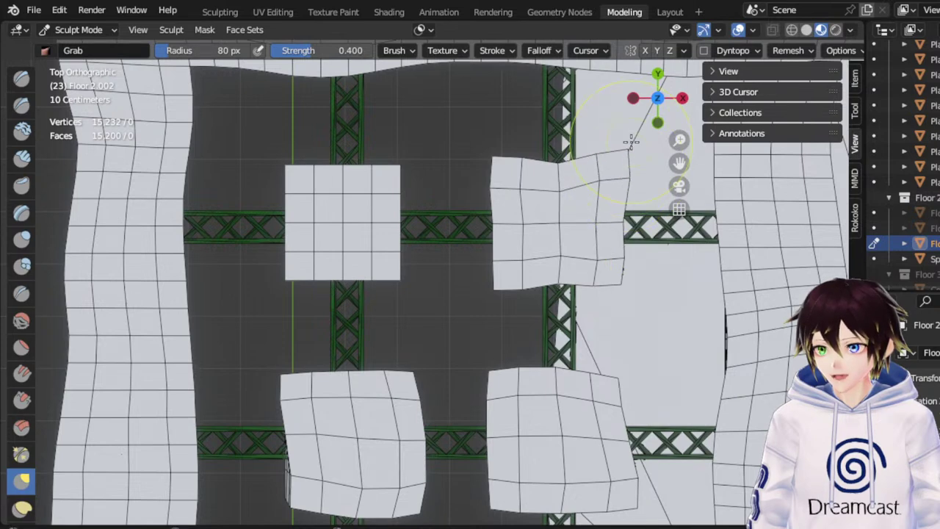
drag(616, 213, 623, 215)
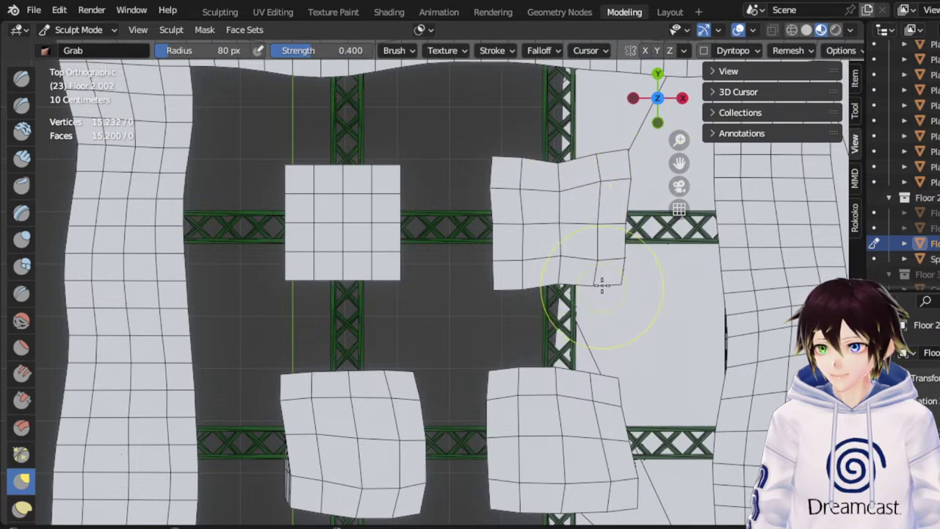
drag(556, 168, 557, 147)
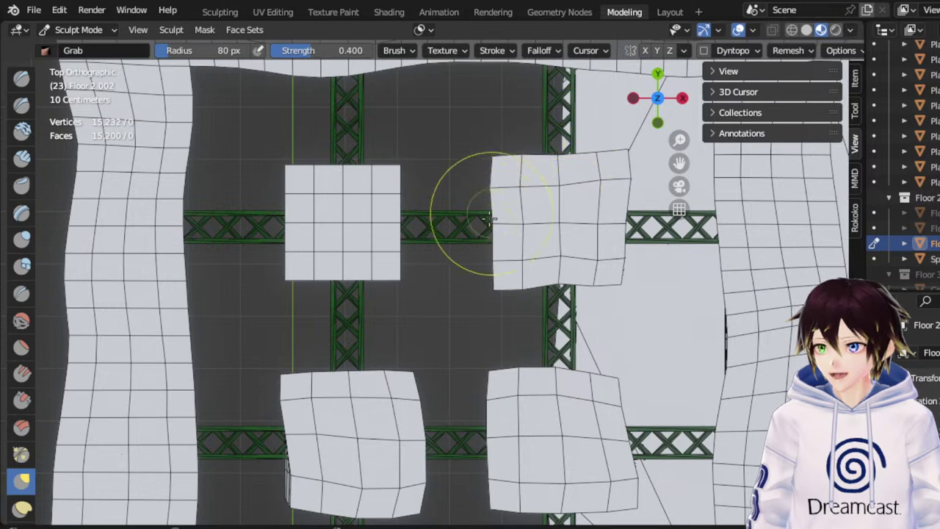
drag(495, 216, 488, 218)
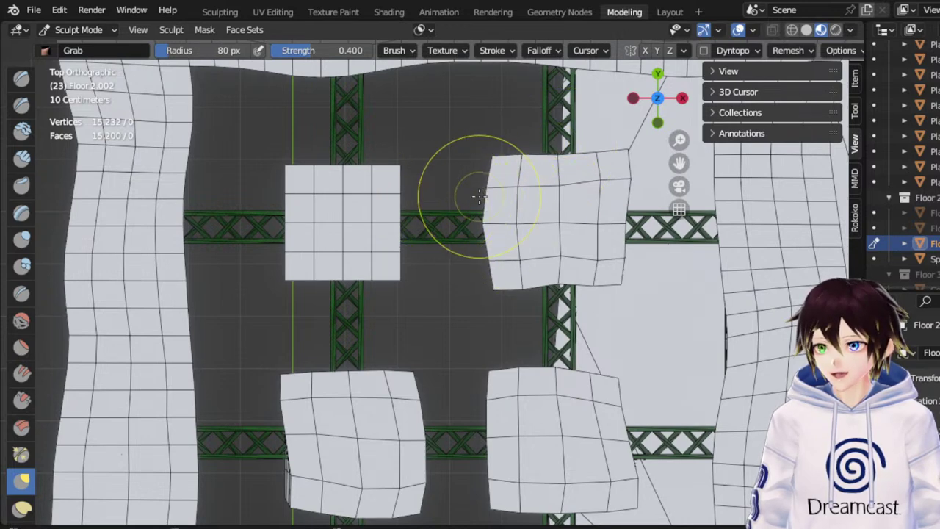
Distort the left tile in the grid's uppermost two-tile row by grabbing its corners and sides into an irregular outline
drag(680, 168, 740, 188)
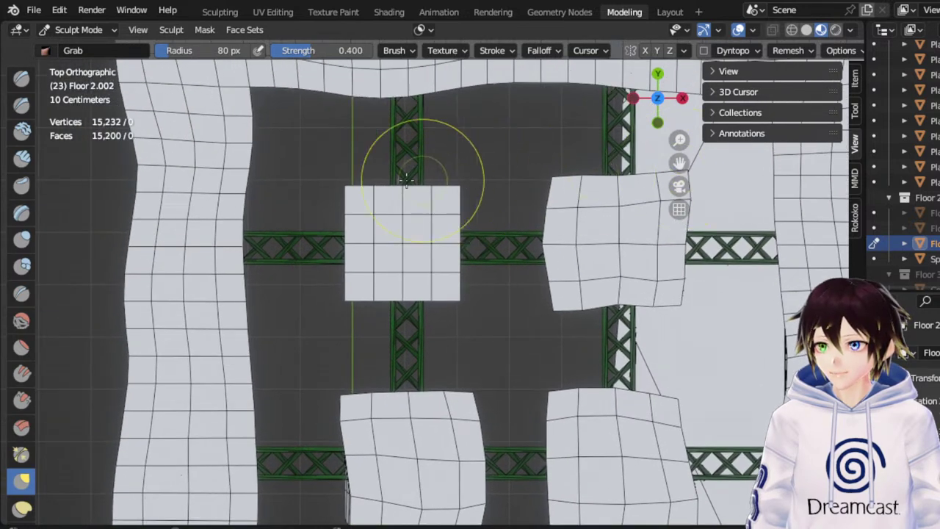
drag(348, 190, 337, 180)
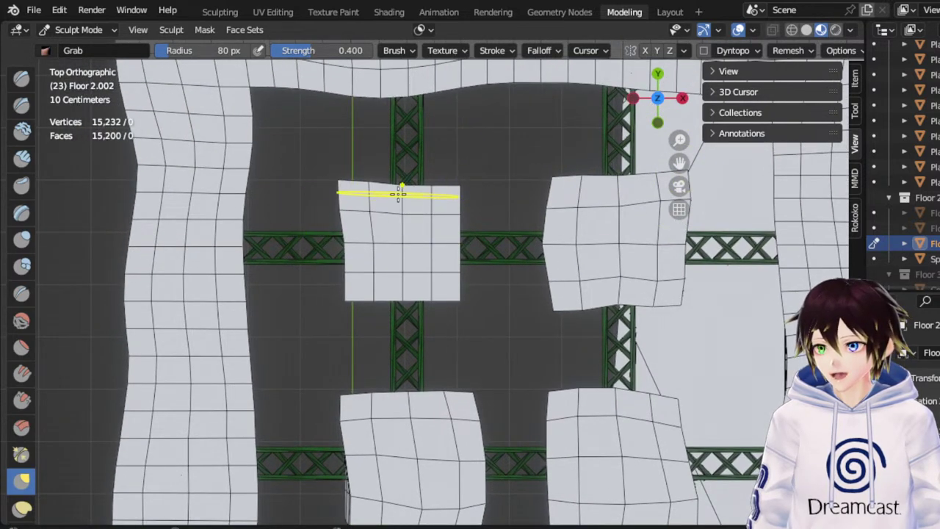
mouse_move(399, 194)
mouse_down()
mouse_move(400, 182)
mouse_move(344, 180)
mouse_up()
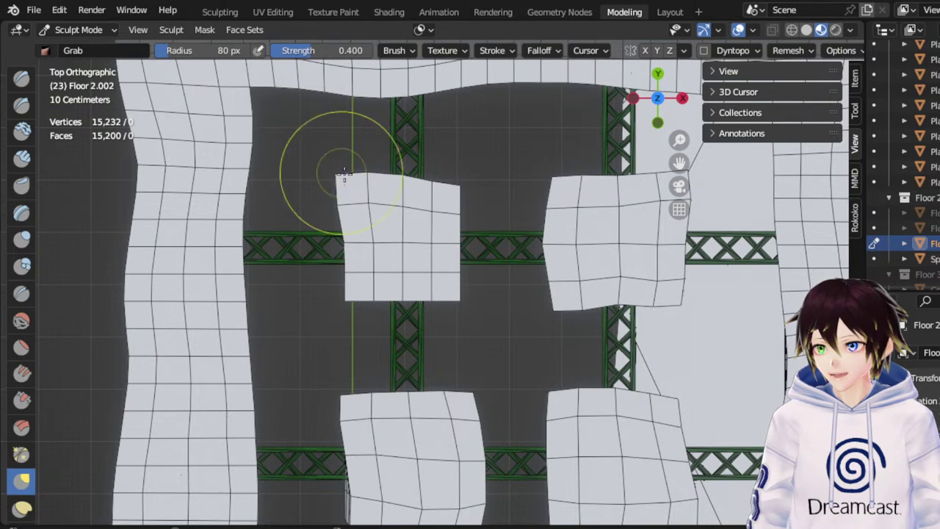
drag(438, 204, 443, 198)
drag(348, 243, 336, 243)
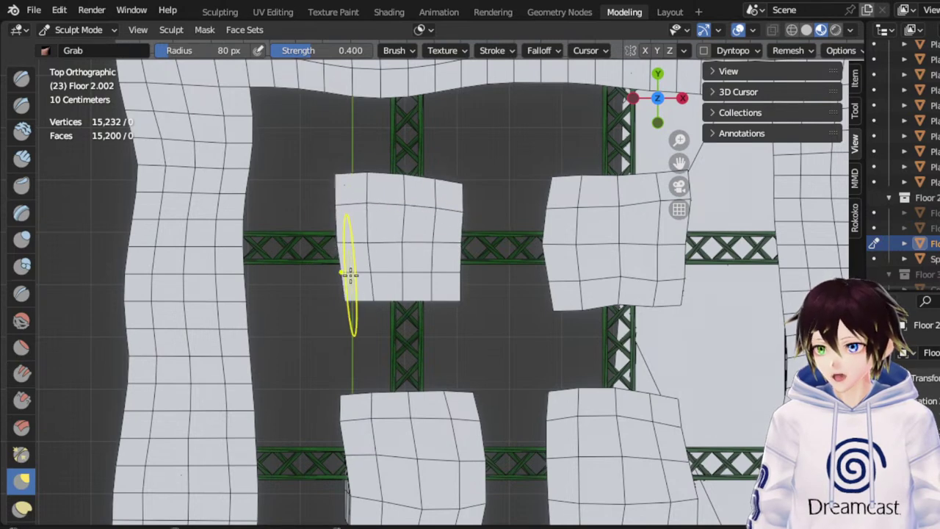
mouse_move(350, 276)
mouse_down()
mouse_move(339, 295)
mouse_move(466, 301)
mouse_up()
drag(457, 242, 460, 241)
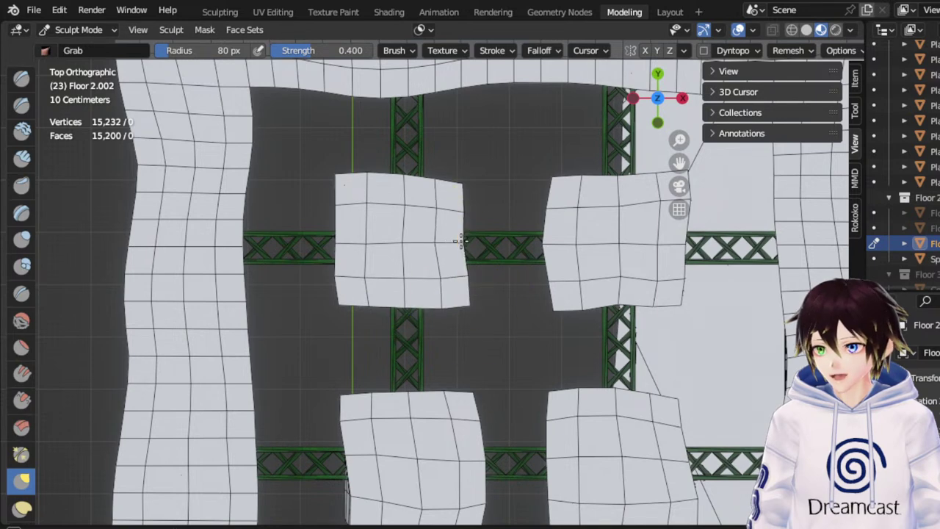
drag(462, 294, 469, 296)
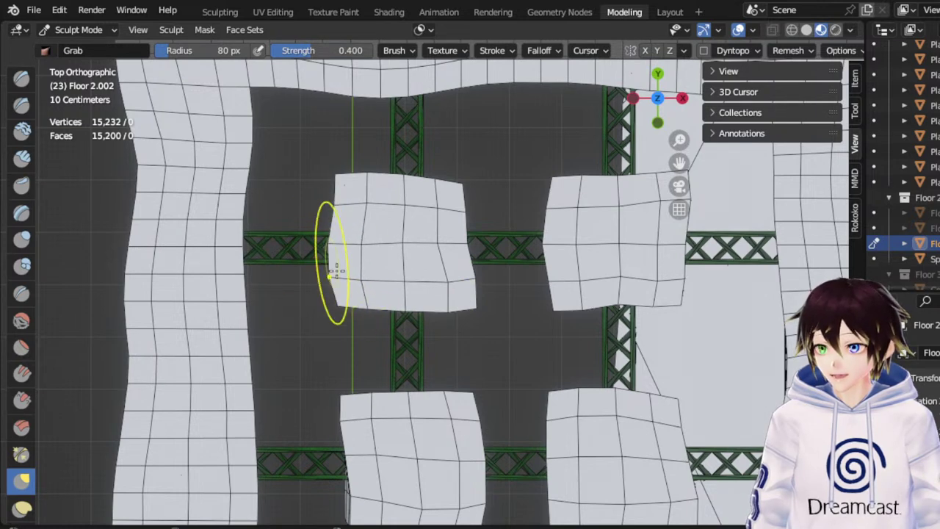
mouse_move(331, 262)
mouse_down()
mouse_move(319, 298)
mouse_move(337, 312)
mouse_move(364, 312)
mouse_move(346, 312)
mouse_up()
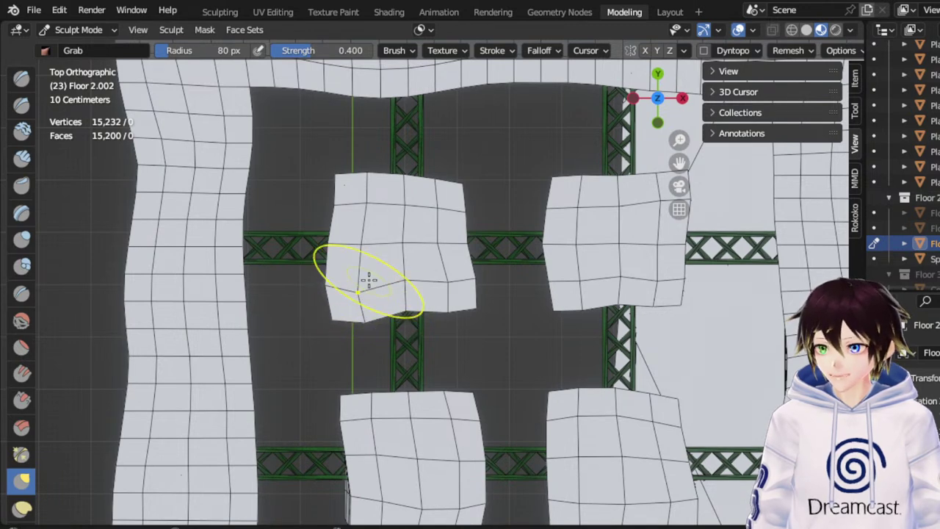
Examine the upper floor from a perspective overview for tiles that still have straight edges
scroll(393, 247, down, 2)
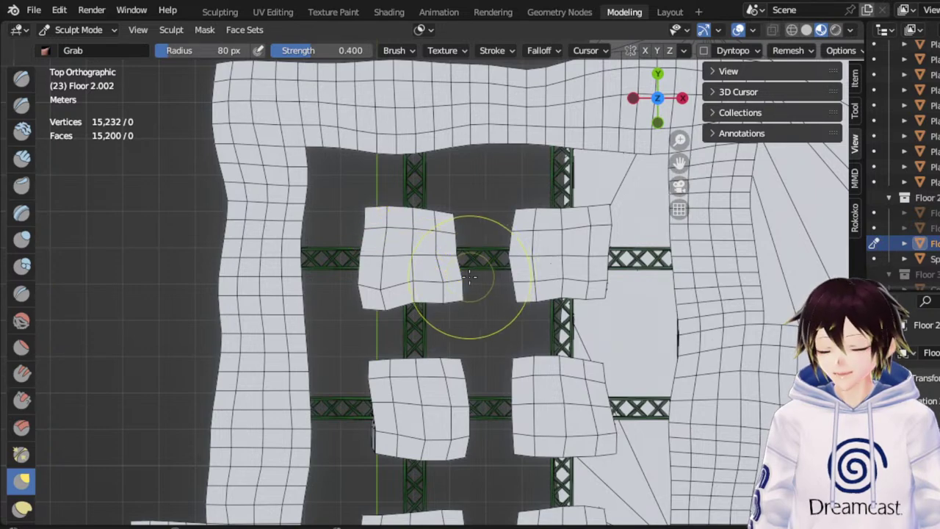
mouse_move(440, 304)
middle_down()
mouse_move(441, 184)
mouse_move(451, 179)
middle_up()
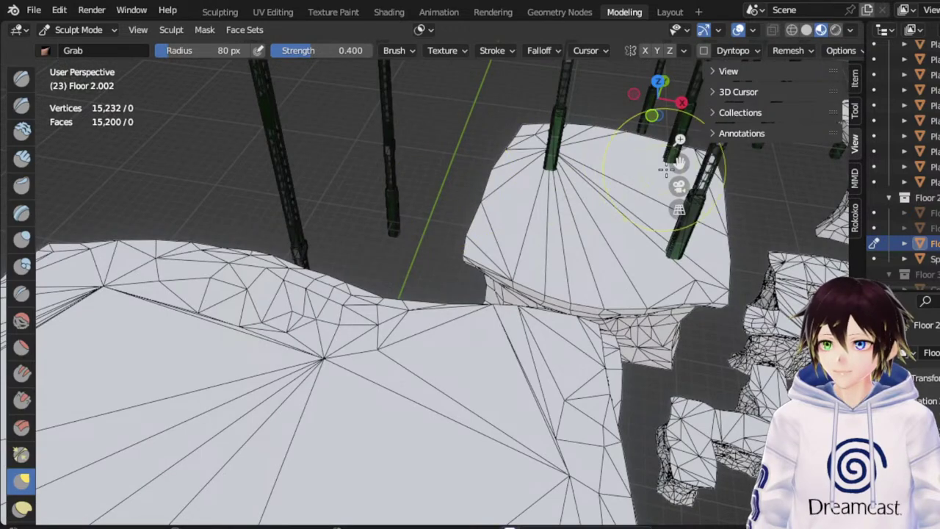
drag(679, 164, 658, 367)
scroll(604, 176, down, 3)
middle_drag(572, 218, 546, 204)
scroll(548, 202, down, 4)
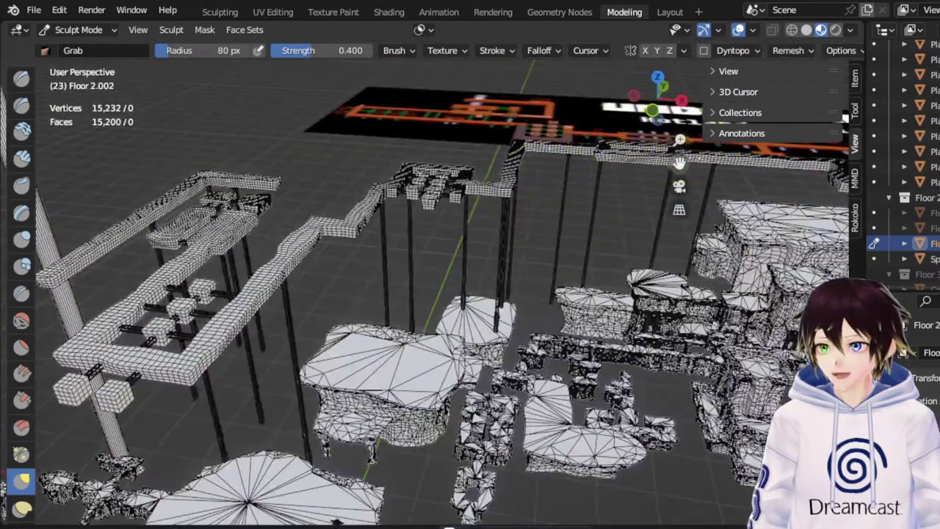
mouse_move(680, 163)
mouse_down()
mouse_move(833, 171)
mouse_move(701, 180)
mouse_move(796, 156)
mouse_up()
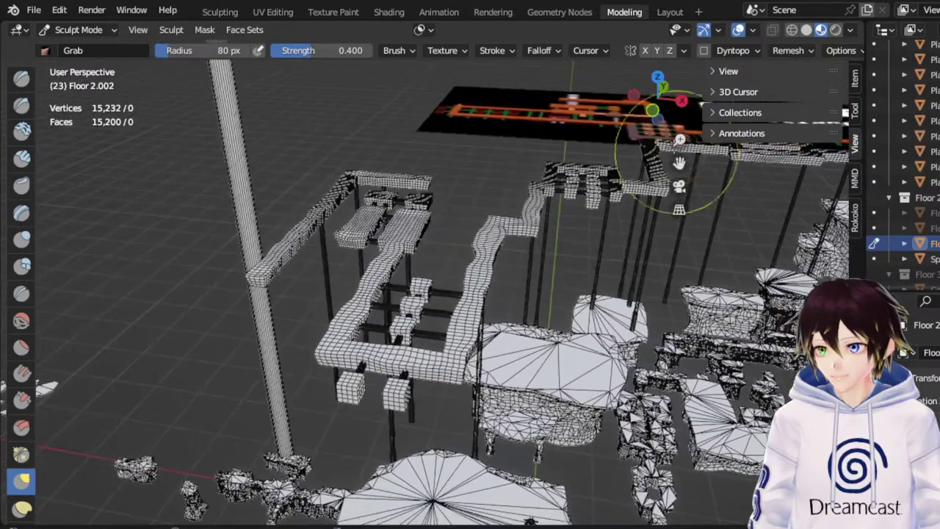
From the top view, grab the right corners, right edge and lower edge of the right tile hanging below the lower walkway outward
click(657, 76)
drag(680, 163, 680, 2)
scroll(546, 285, up, 6)
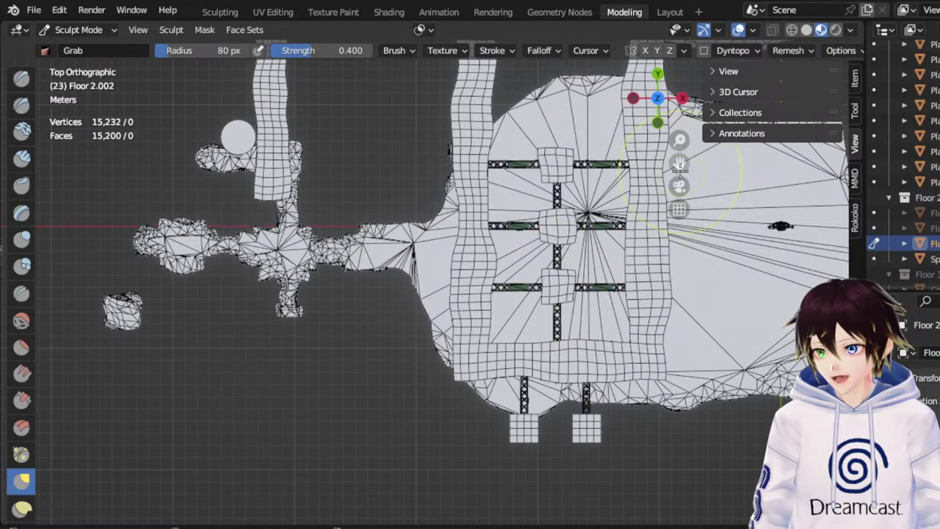
drag(681, 169, 603, 84)
scroll(557, 357, up, 5)
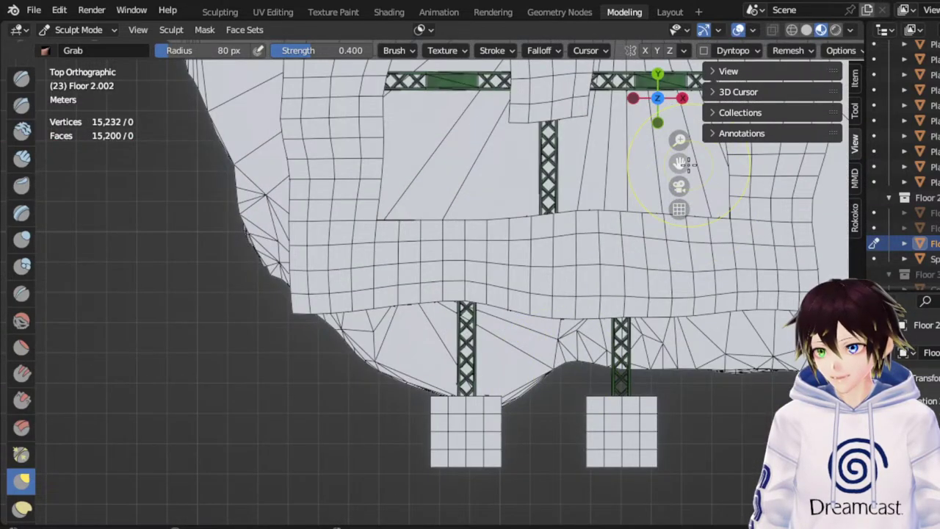
drag(685, 165, 600, 40)
scroll(632, 257, up, 2)
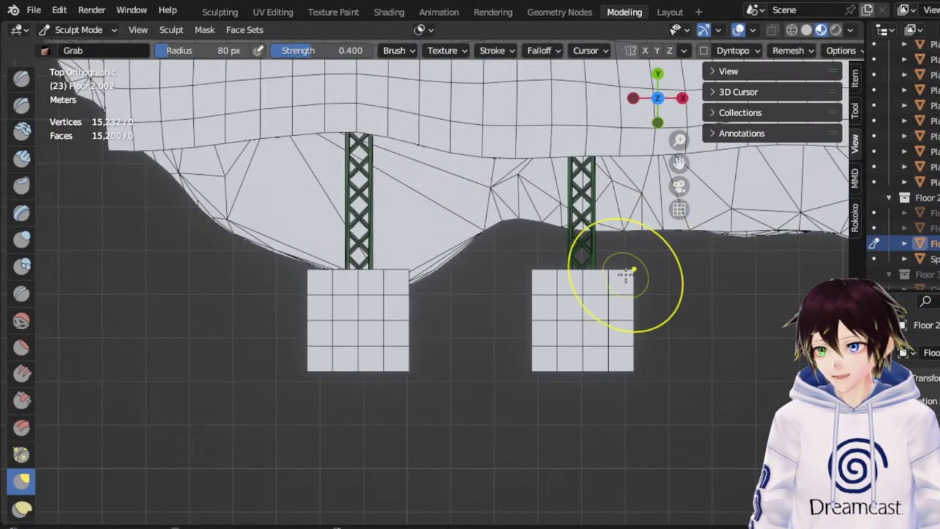
drag(627, 277, 643, 252)
drag(621, 321, 638, 325)
drag(612, 357, 619, 384)
drag(618, 370, 620, 380)
Pull the left corners of the right hanging tile outward and refine its right corners and edge into a wavy outline
mouse_move(545, 364)
mouse_down()
mouse_move(531, 397)
mouse_move(510, 387)
mouse_up()
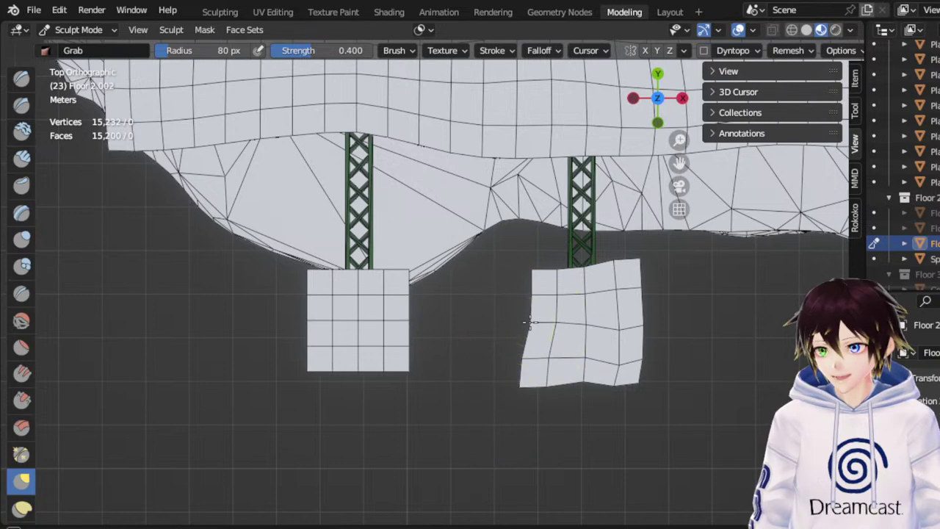
mouse_move(536, 297)
mouse_down()
mouse_move(520, 285)
mouse_move(528, 264)
mouse_up()
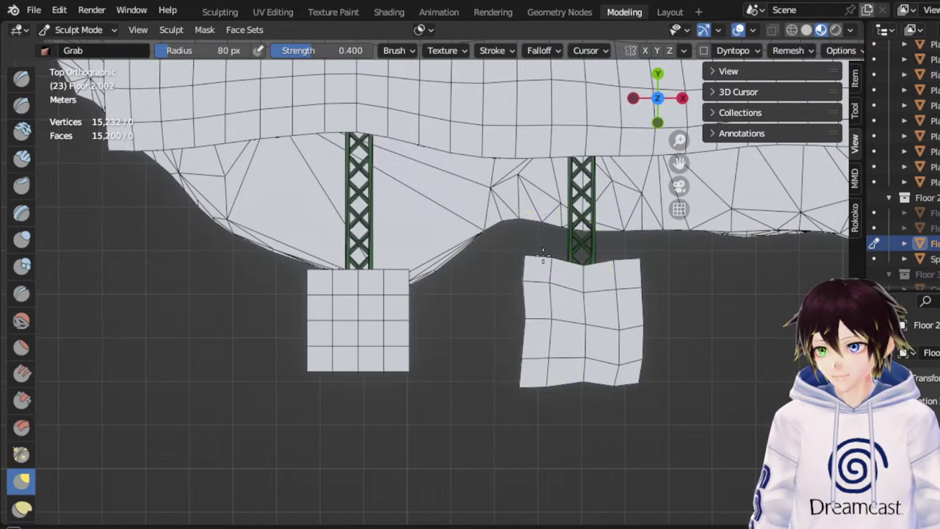
drag(628, 371, 637, 383)
drag(636, 329, 648, 329)
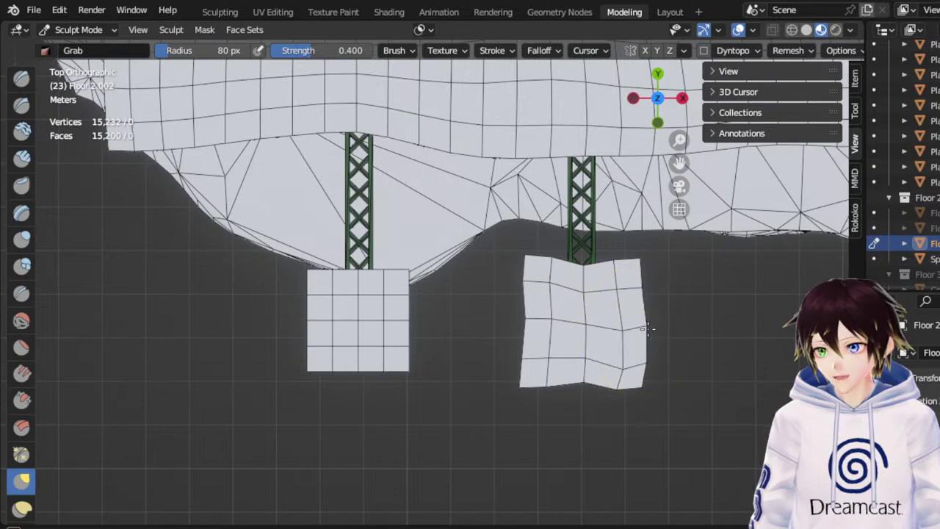
drag(634, 272, 638, 266)
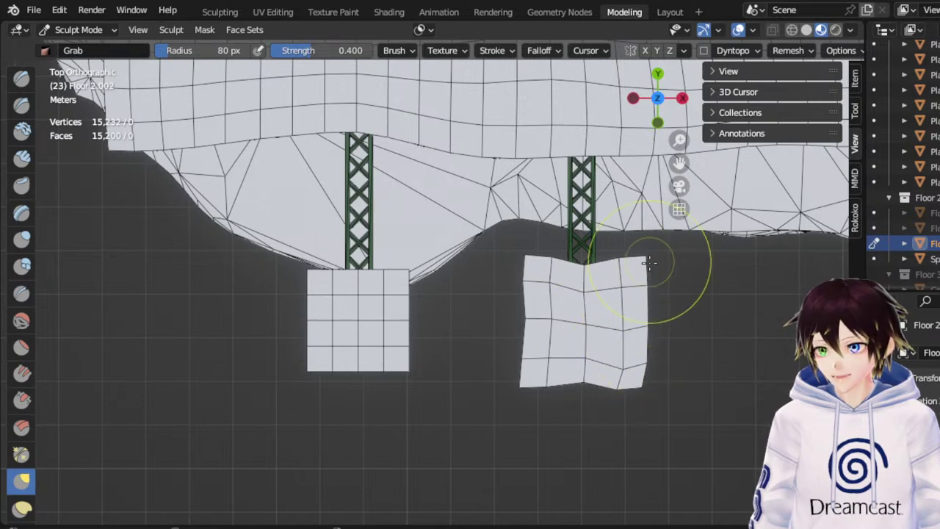
Grab the corners and sides of the left tile hanging below the lower walkway into an uneven, wavy outline
drag(399, 366, 408, 375)
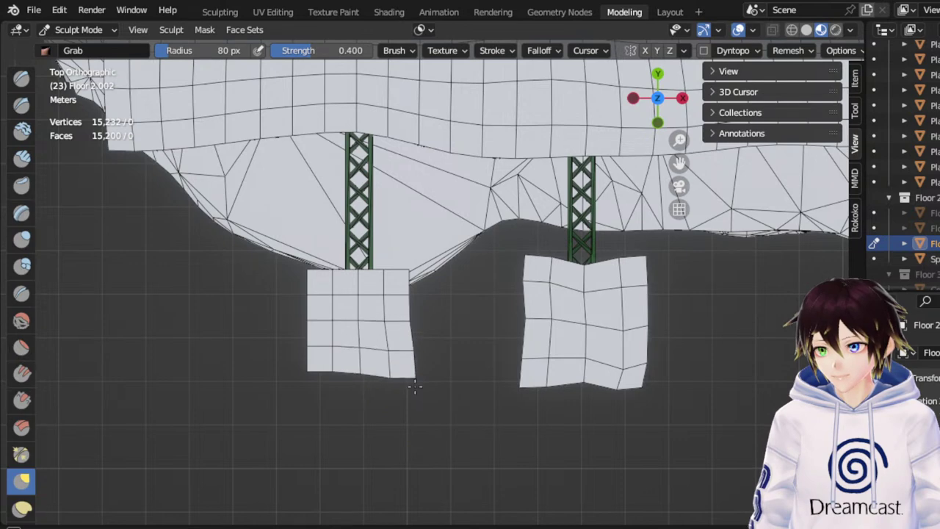
drag(407, 314, 413, 312)
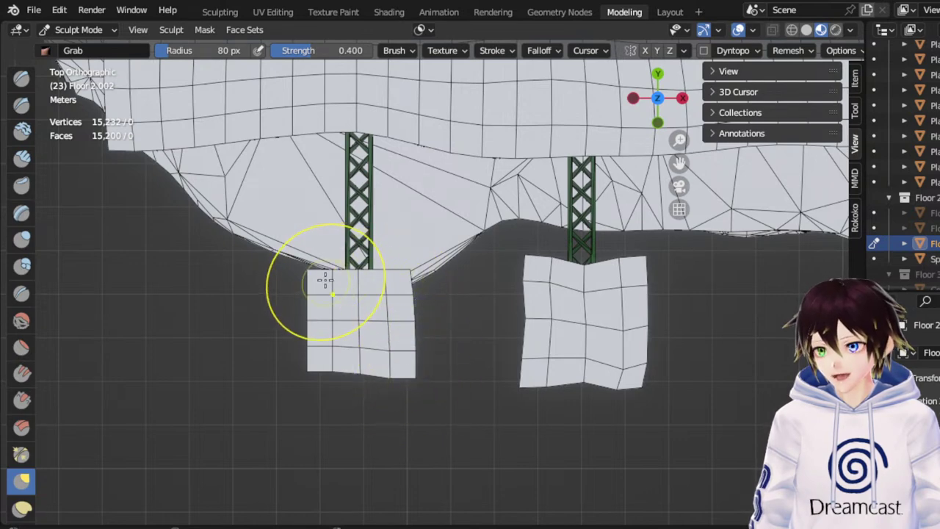
drag(321, 279, 320, 278)
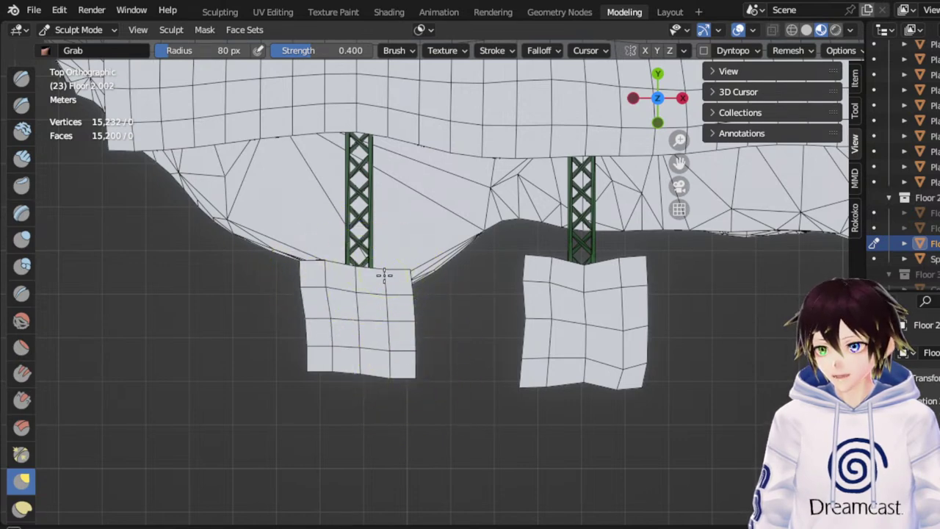
mouse_move(320, 357)
mouse_down()
mouse_move(331, 368)
mouse_move(300, 384)
mouse_up()
drag(308, 336, 305, 329)
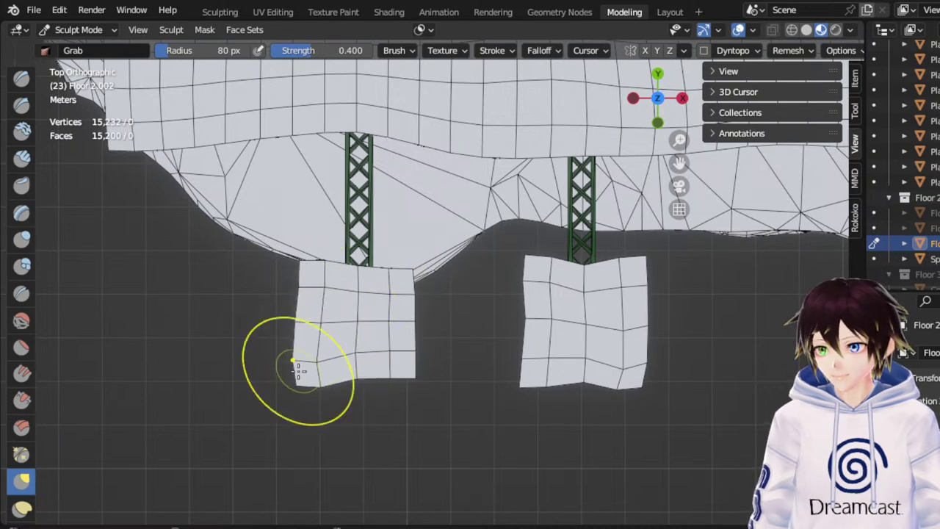
mouse_move(298, 369)
mouse_down()
mouse_move(276, 376)
mouse_move(302, 396)
mouse_up()
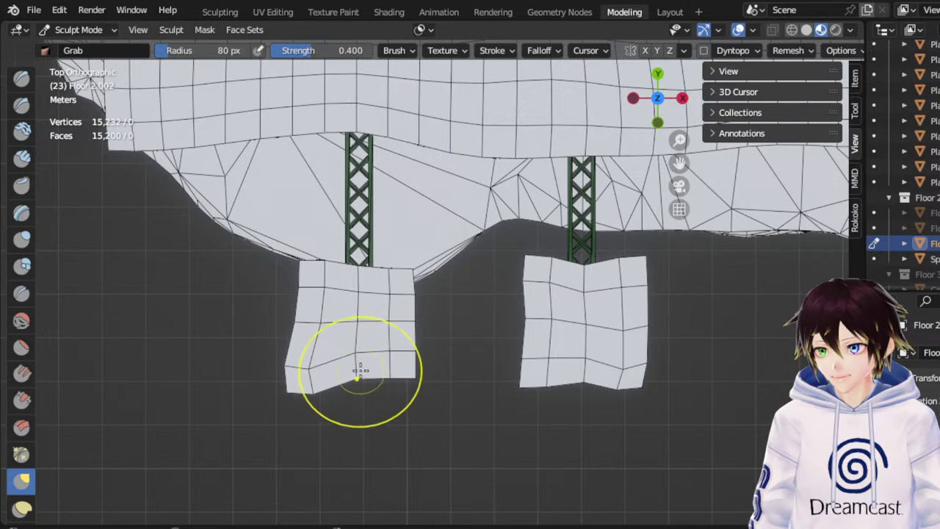
mouse_move(360, 373)
mouse_down()
mouse_move(378, 378)
mouse_move(425, 357)
mouse_up()
drag(407, 332, 412, 300)
Inspect the whole map in perspective, following the upper walkway to its far end beside the tall pillar
scroll(443, 342, down, 3)
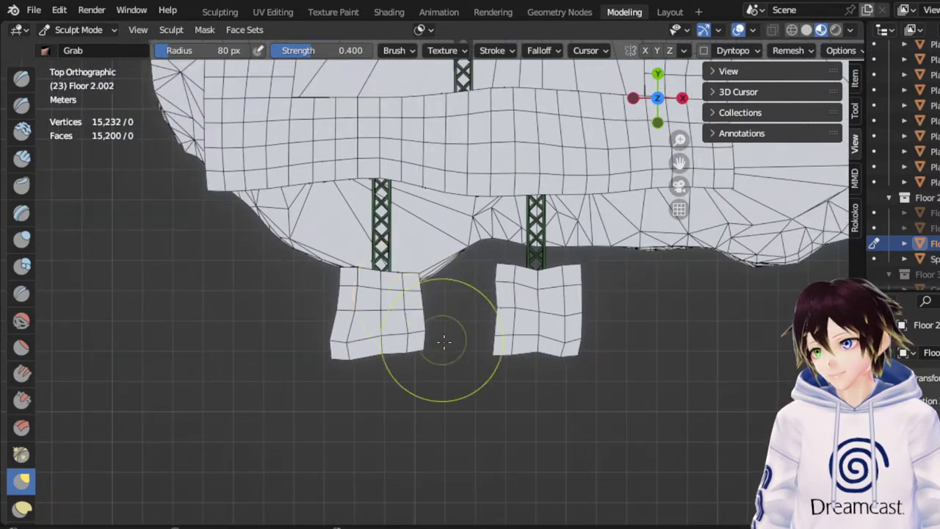
middle_drag(443, 342, 471, 232)
scroll(471, 232, down, 8)
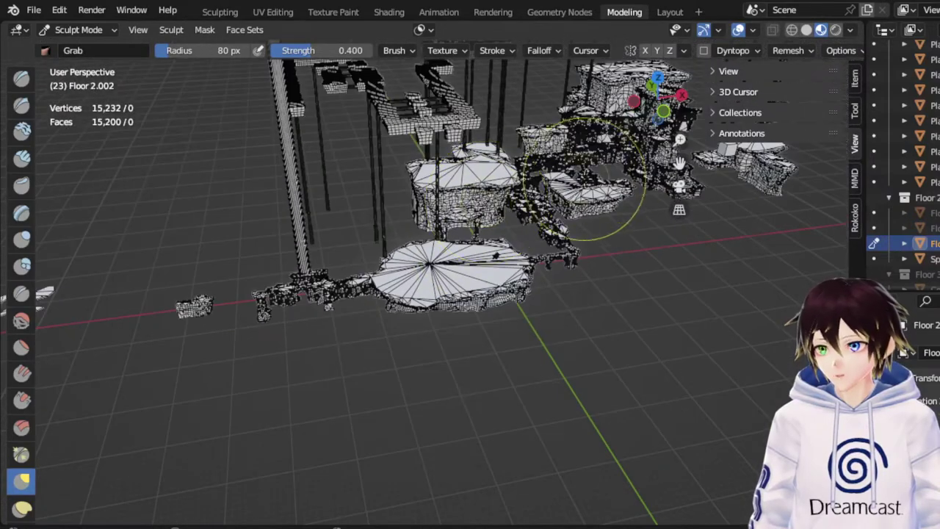
drag(681, 160, 659, 294)
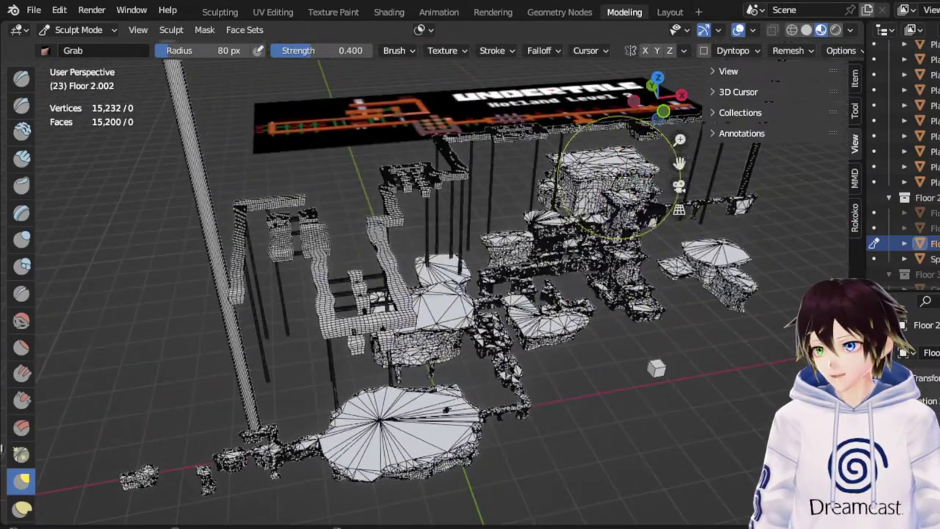
middle_drag(626, 177, 504, 188)
drag(684, 162, 529, 150)
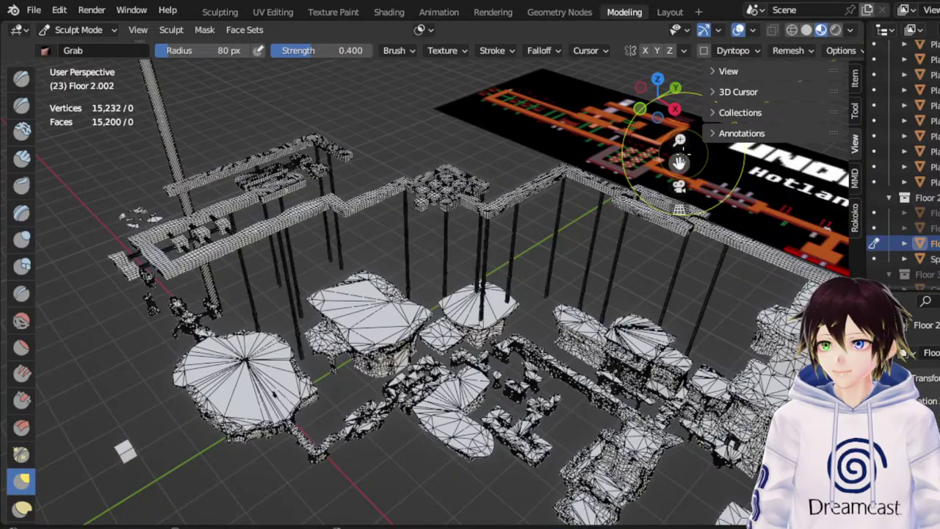
drag(680, 163, 312, 94)
scroll(610, 263, up, 2)
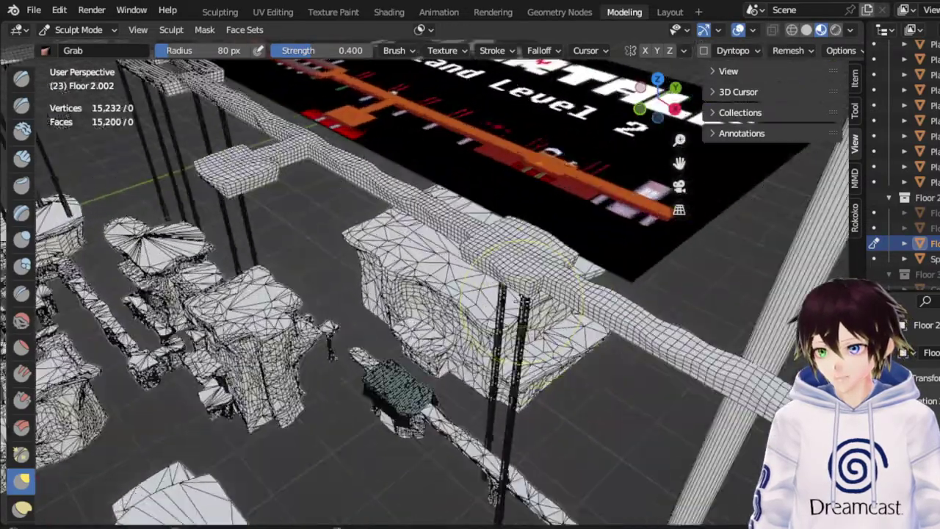
middle_drag(614, 308, 568, 255)
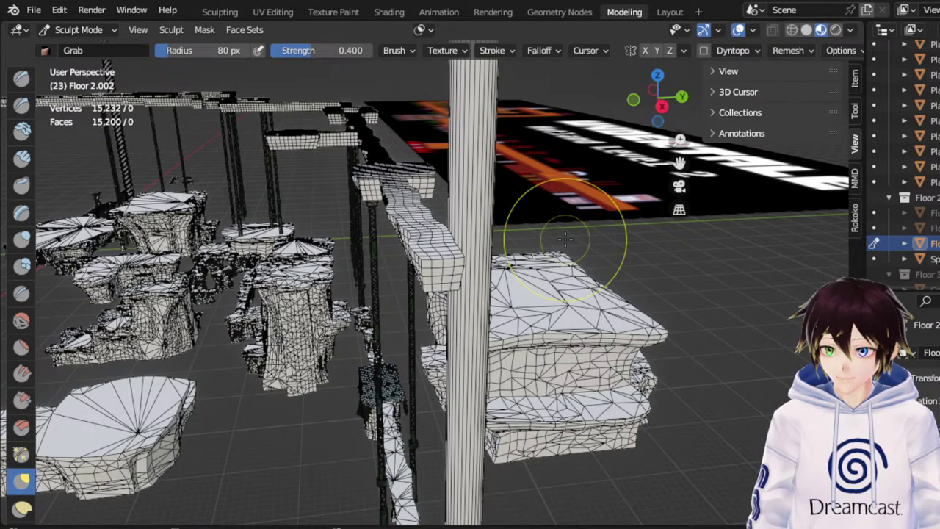
Grab the lower corner of the upper walkway's far end beside the tall pillar slightly inward
click(662, 106)
drag(679, 163, 735, 274)
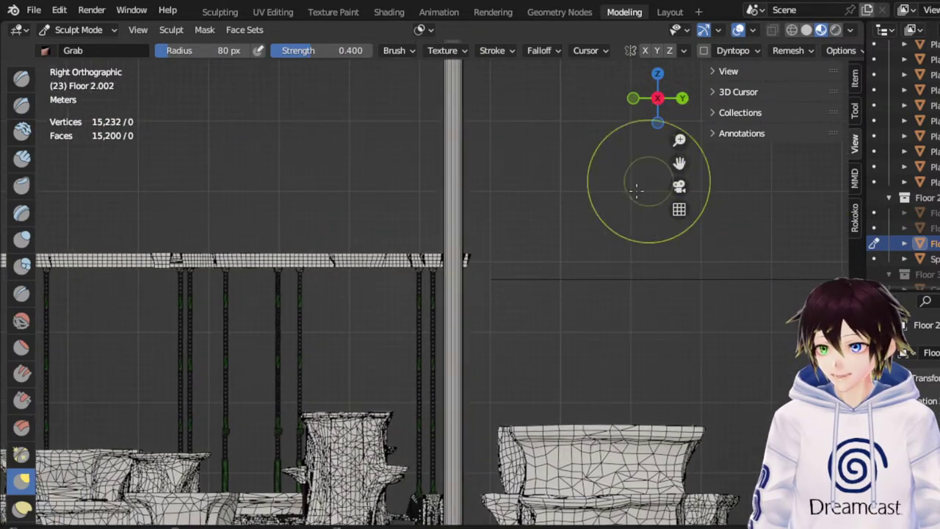
scroll(467, 267, up, 5)
middle_drag(466, 207, 497, 231)
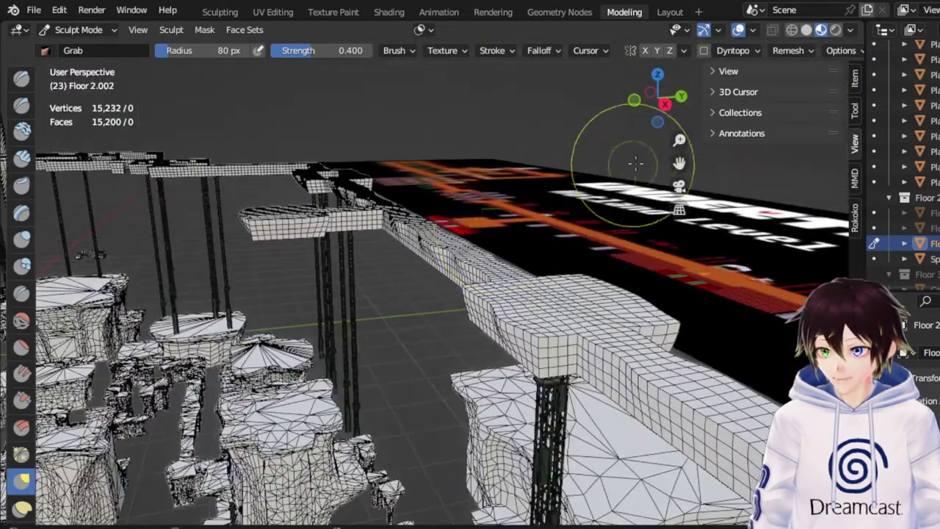
drag(680, 163, 457, 214)
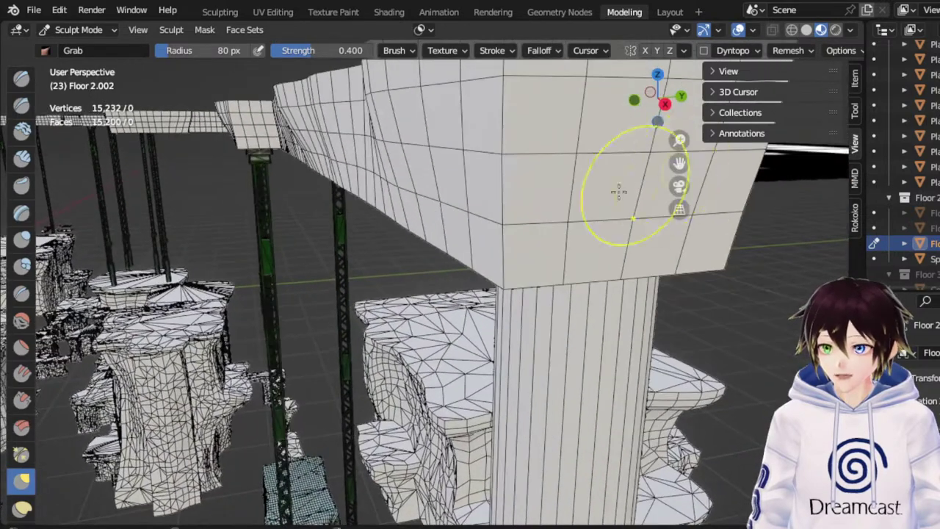
scroll(492, 215, down, 4)
mouse_move(469, 232)
middle_down()
mouse_move(422, 242)
mouse_move(434, 238)
middle_up()
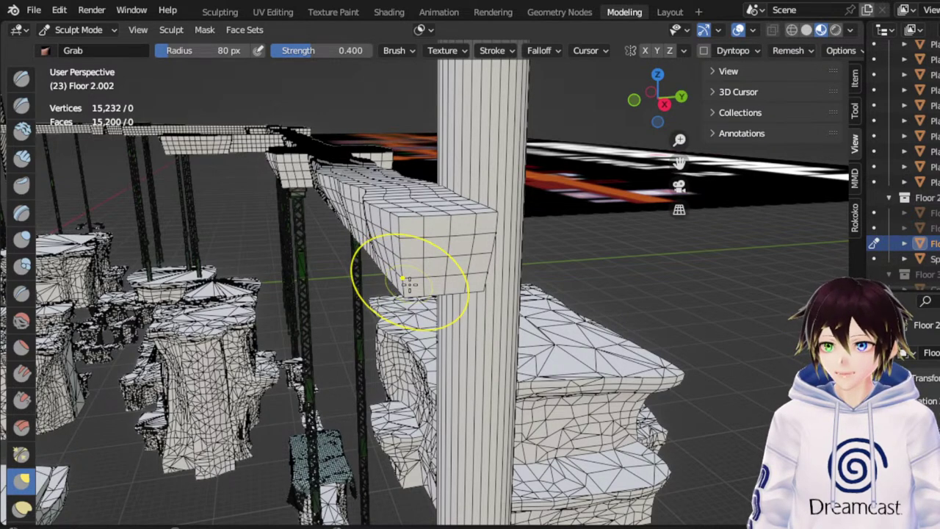
drag(410, 285, 423, 285)
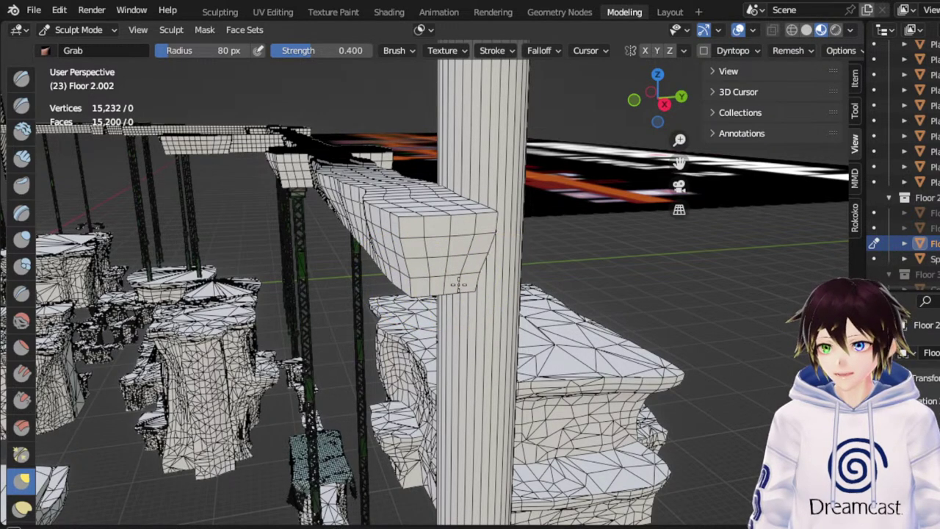
From the front view, use a 60 px Grab brush to pull the walkway end's lower corner and nearby underside edge inward and up
middle_drag(459, 279, 596, 262)
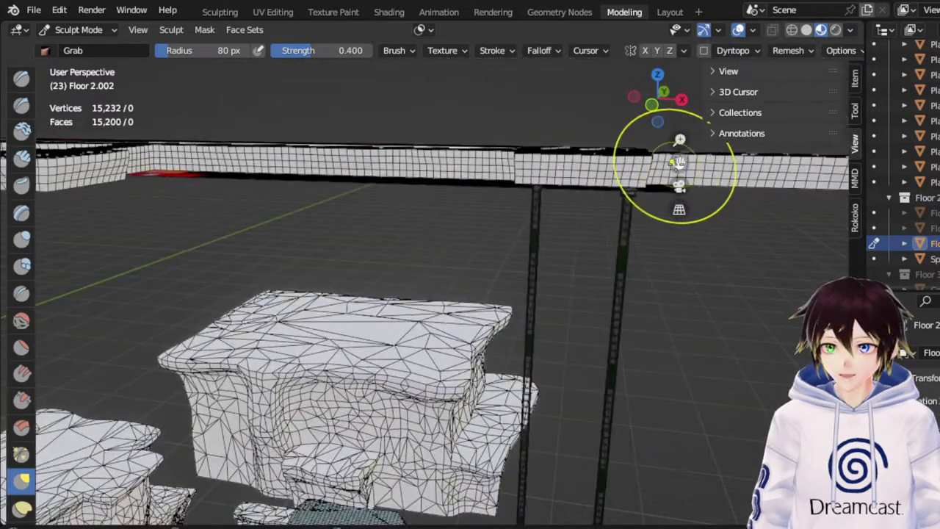
drag(677, 165, 294, 179)
scroll(628, 196, up, 4)
middle_drag(626, 197, 645, 194)
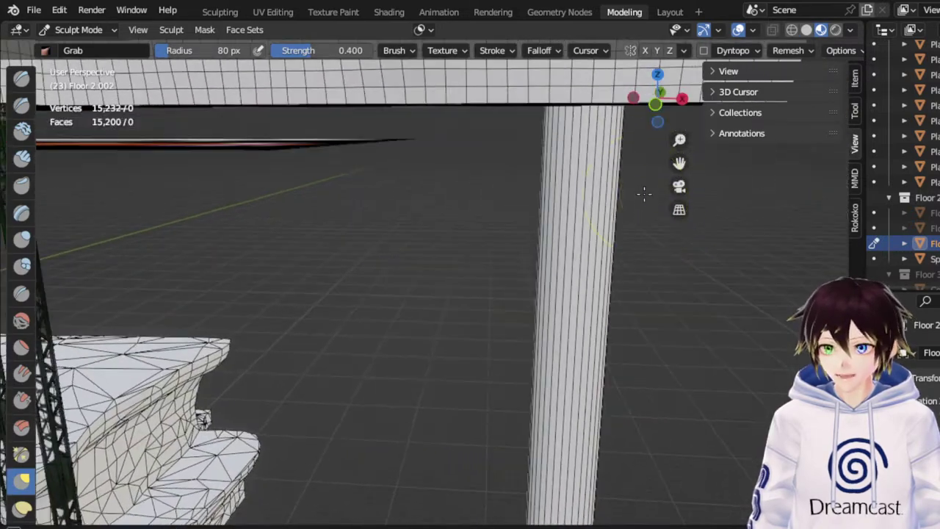
click(656, 105)
drag(681, 163, 576, 294)
scroll(627, 243, up, 4)
drag(599, 214, 589, 220)
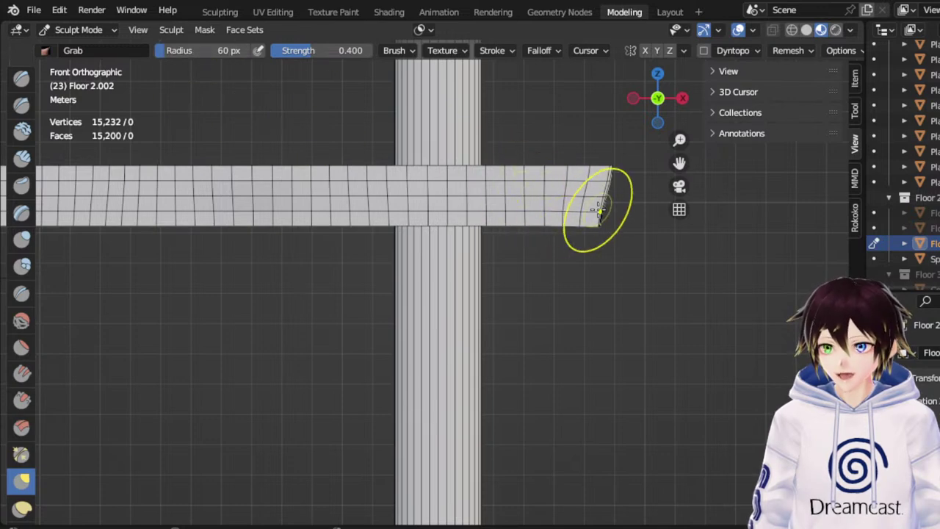
drag(601, 207, 552, 197)
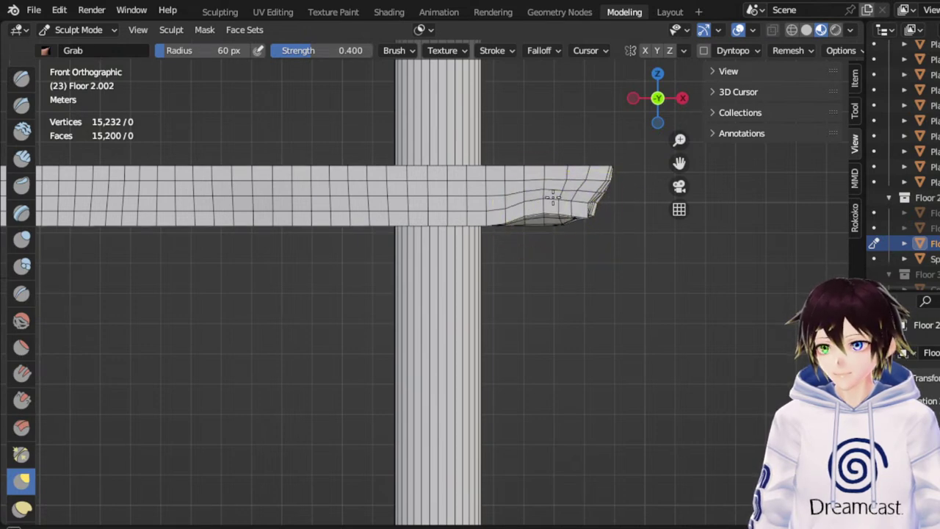
Grab the walkway's lower front edge upward in uneven waves where it passes in front of the tall pillar
mouse_move(491, 222)
mouse_down()
mouse_move(493, 188)
mouse_move(519, 197)
mouse_up()
drag(451, 222, 447, 202)
mouse_move(440, 219)
mouse_down()
mouse_move(436, 209)
mouse_move(397, 205)
mouse_move(378, 213)
mouse_up()
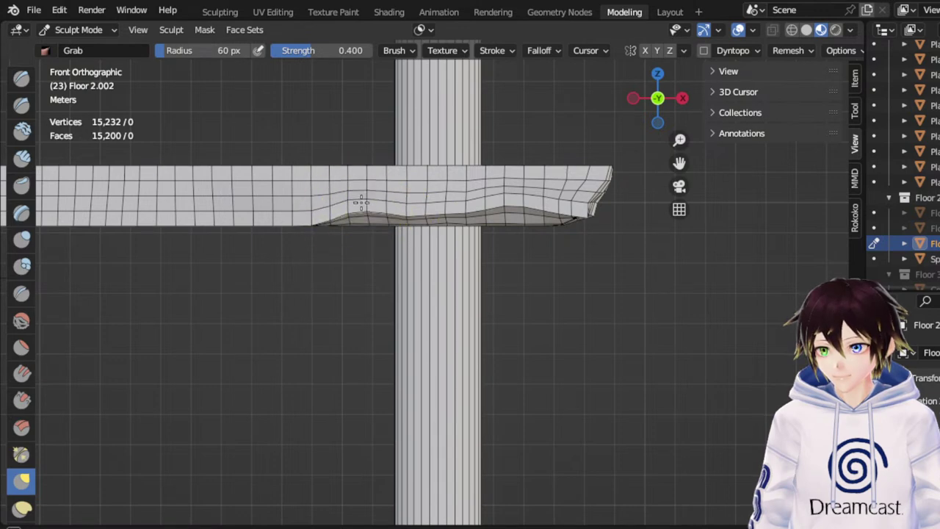
drag(362, 203, 485, 201)
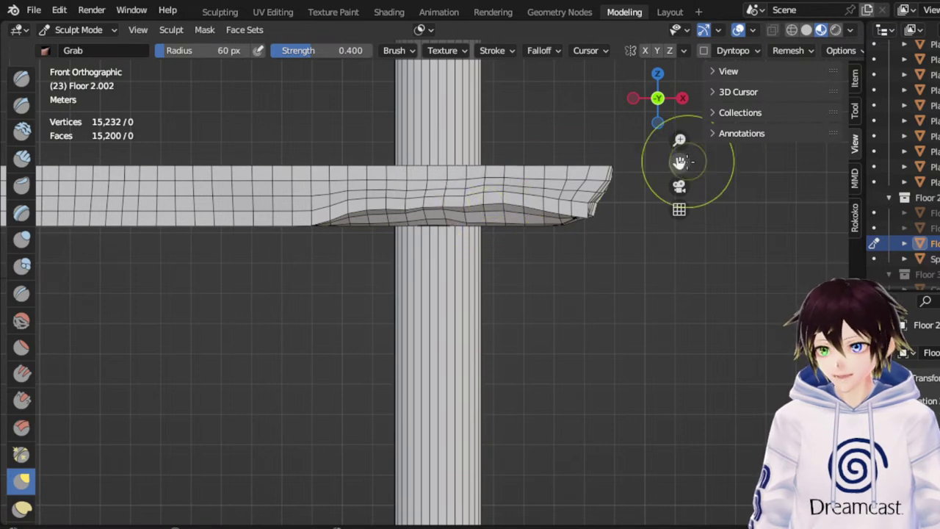
Continue the wavy lower front edge along the walkway to the left of the tall pillar, smoothing out the stretch already raised
drag(679, 163, 800, 159)
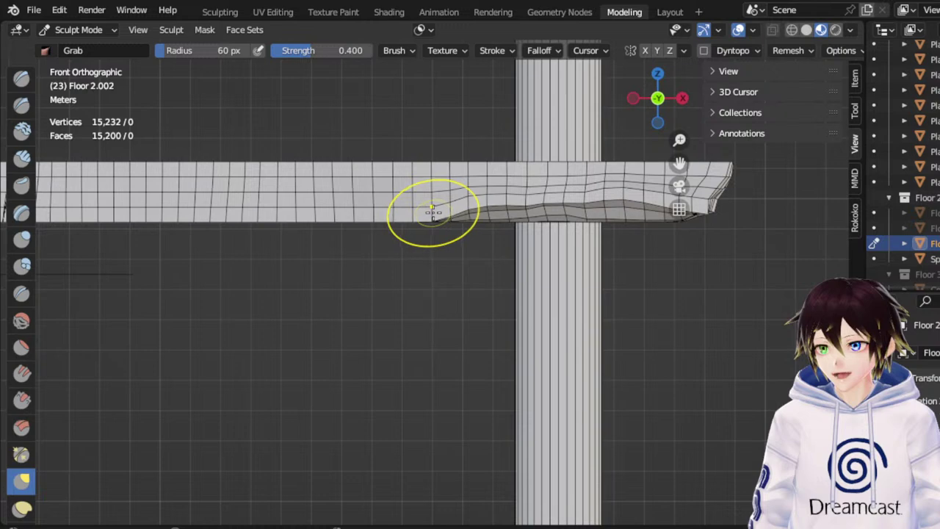
drag(432, 213, 426, 191)
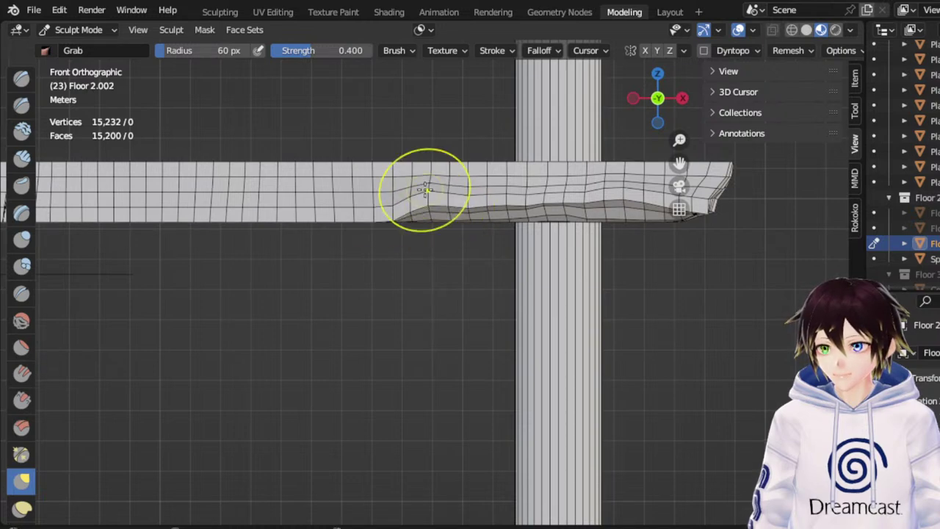
mouse_move(377, 217)
mouse_down()
mouse_move(379, 197)
mouse_move(240, 204)
mouse_move(237, 185)
mouse_move(225, 202)
mouse_move(223, 194)
mouse_up()
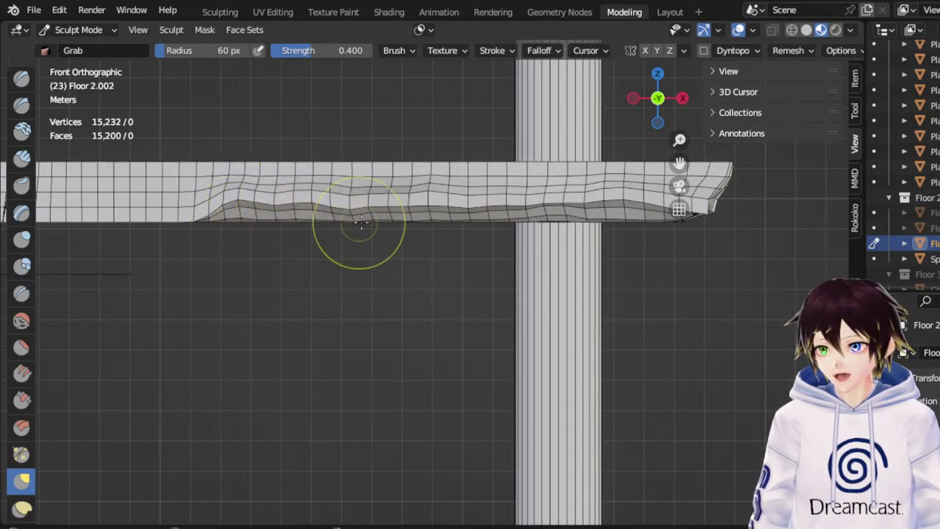
mouse_move(352, 210)
mouse_down()
mouse_move(351, 190)
mouse_move(557, 206)
mouse_up()
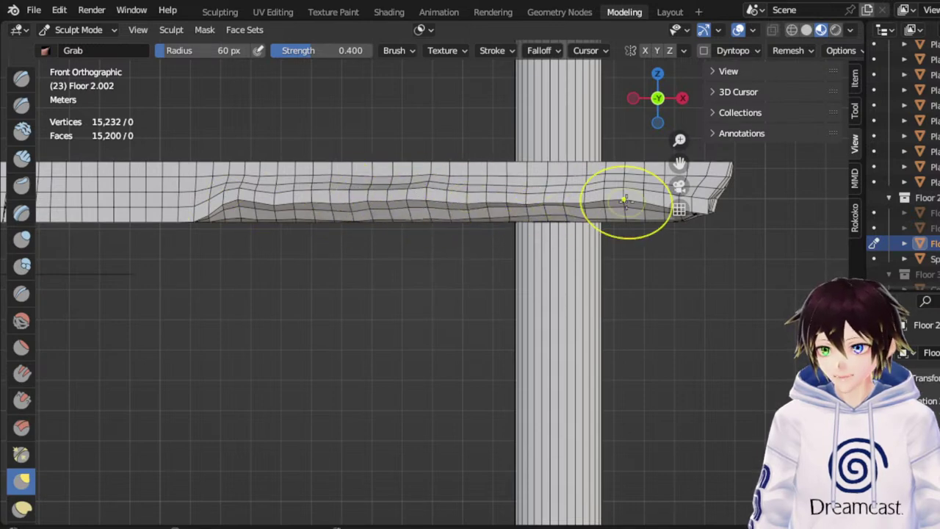
drag(625, 201, 624, 194)
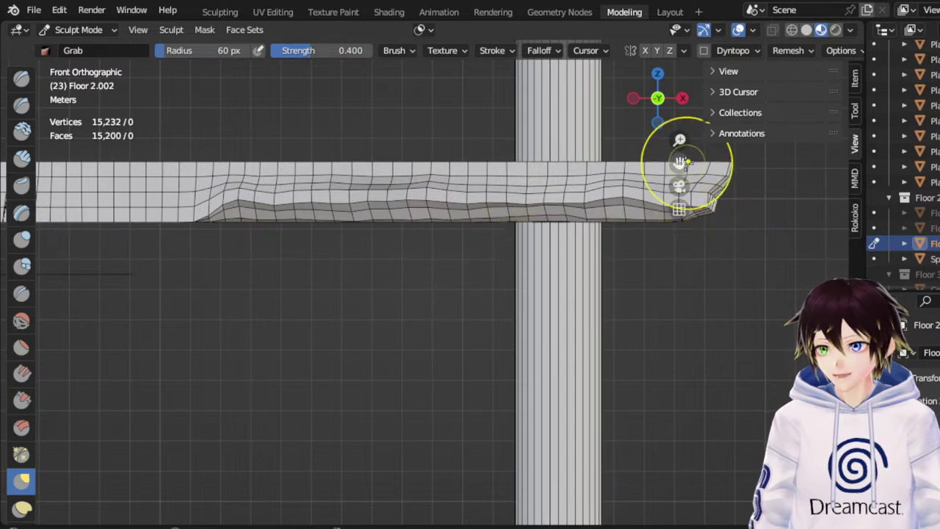
Raise the walkway's lower front edge in waves up to the seam beside the nearest truss support
mouse_move(680, 164)
mouse_down()
mouse_move(853, 158)
mouse_move(939, 167)
mouse_up()
mouse_move(520, 216)
mouse_down()
mouse_move(517, 192)
mouse_move(503, 192)
mouse_up()
mouse_move(481, 223)
mouse_down()
mouse_move(417, 195)
mouse_move(399, 210)
mouse_move(352, 200)
mouse_move(442, 197)
mouse_up()
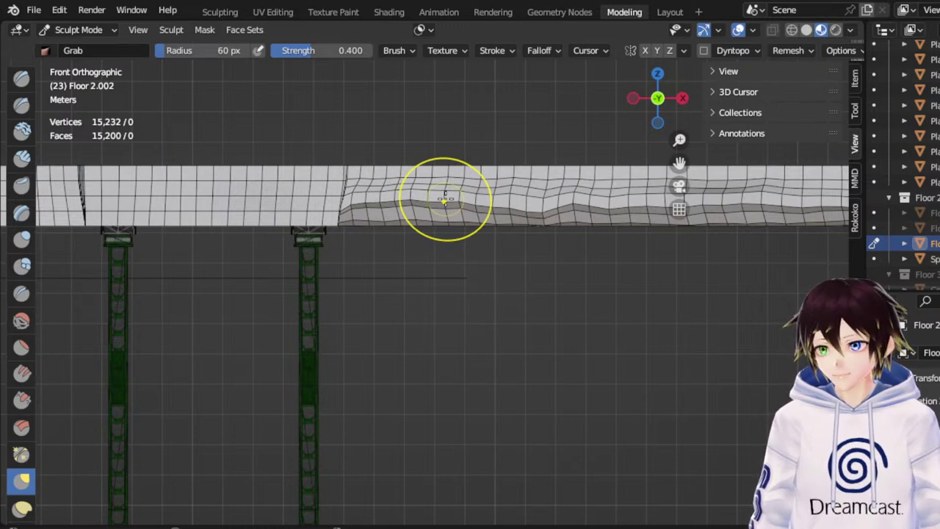
drag(543, 212, 537, 202)
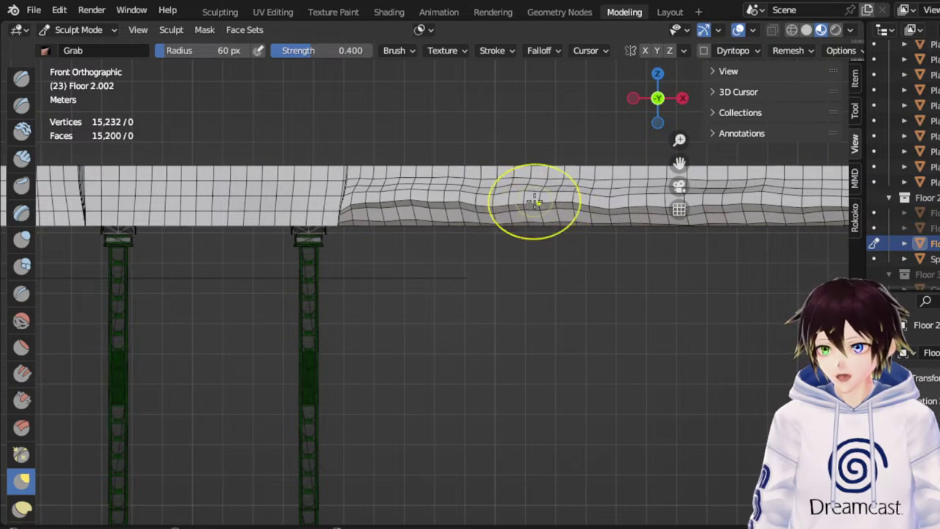
Grab the lower front edge of the walkway section above the two truss supports upward into an uneven wave
drag(680, 163, 744, 178)
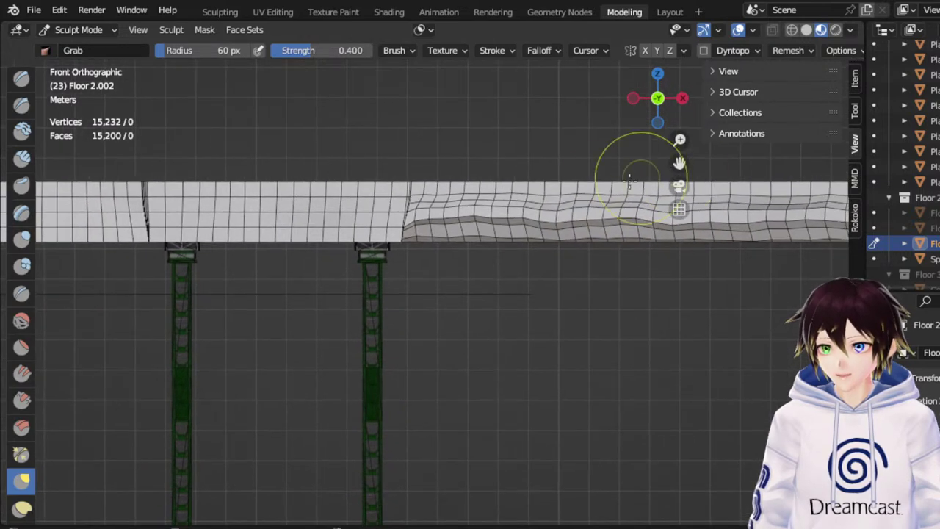
drag(683, 156, 801, 166)
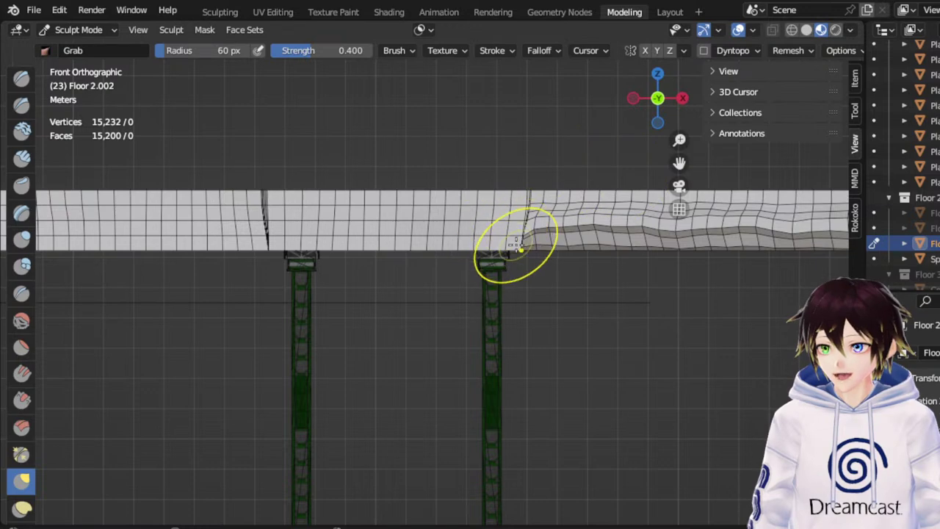
mouse_move(492, 227)
mouse_down()
mouse_move(405, 242)
mouse_move(399, 228)
mouse_move(384, 239)
mouse_move(366, 229)
mouse_up()
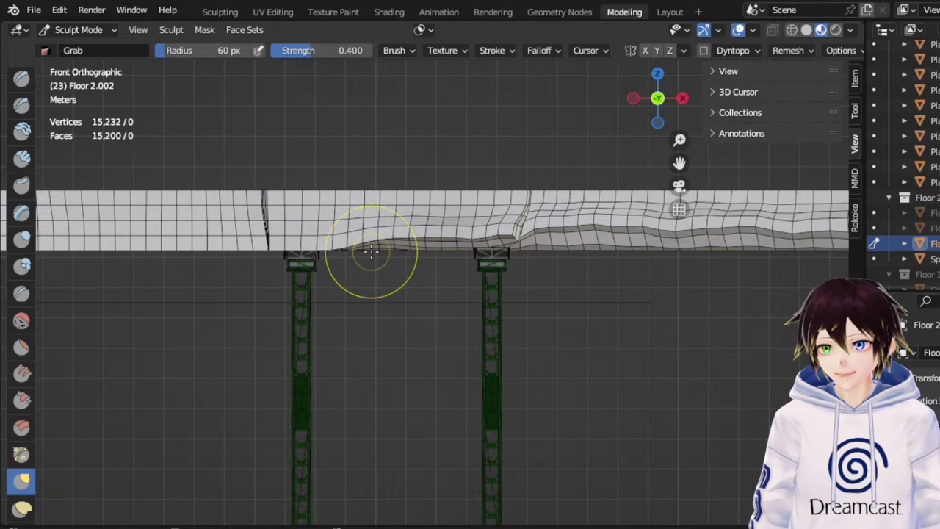
mouse_move(339, 223)
mouse_down()
mouse_move(334, 232)
mouse_move(287, 234)
mouse_move(278, 221)
mouse_move(351, 232)
mouse_up()
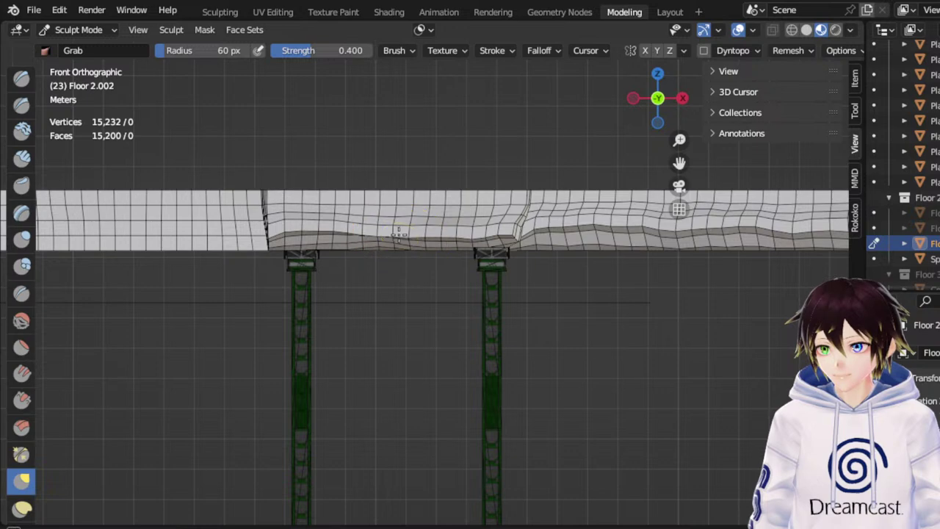
mouse_move(416, 233)
mouse_down()
mouse_move(417, 225)
mouse_move(482, 231)
mouse_up()
Raise the lower front edge of the next walkway section, starting at the seam by the left truss support
mouse_move(498, 234)
middle_down()
mouse_move(428, 230)
mouse_move(519, 248)
middle_up()
drag(529, 269, 526, 257)
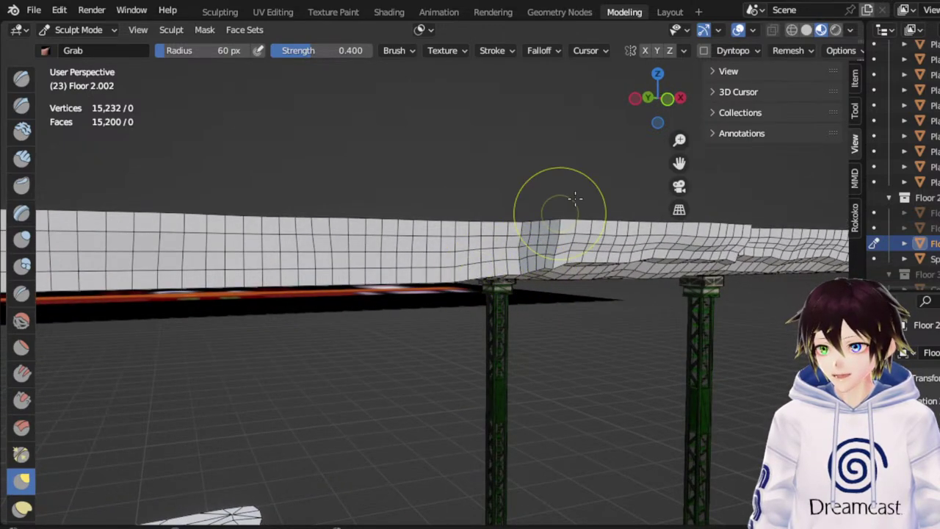
click(667, 101)
drag(684, 164, 798, 178)
scroll(489, 243, up, 5)
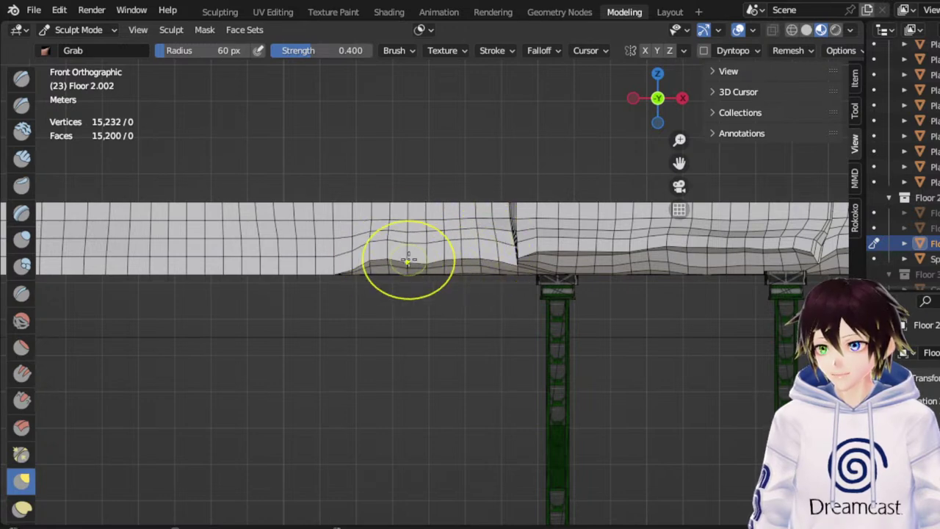
drag(333, 265, 326, 229)
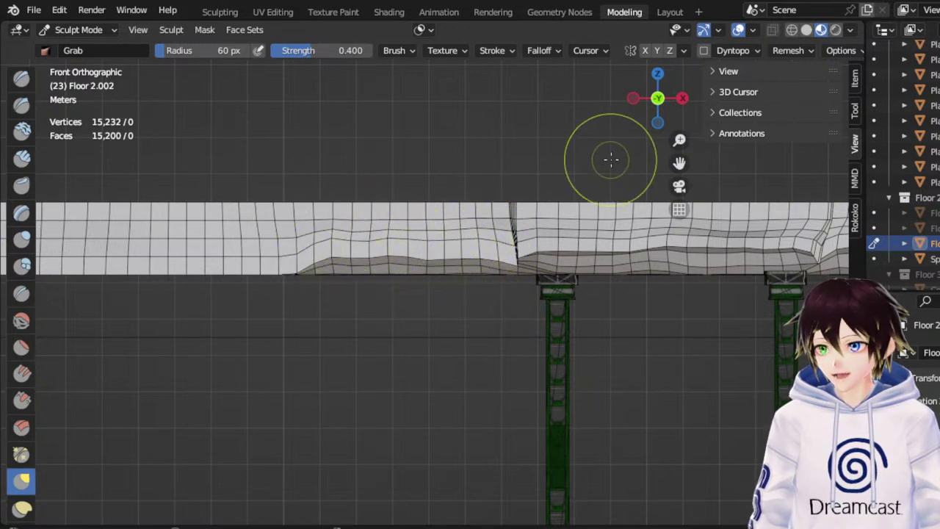
Extend the wavy lower edge leftward along the straight walkway section beyond the truss supports, varying the height of the waves
drag(678, 165, 821, 176)
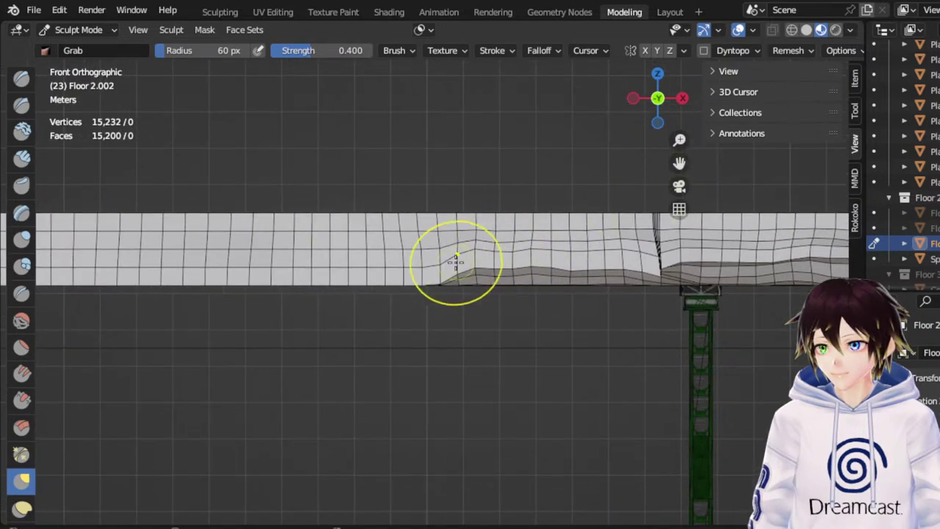
mouse_move(455, 260)
mouse_down()
mouse_move(429, 242)
mouse_move(420, 254)
mouse_move(374, 261)
mouse_move(368, 247)
mouse_up()
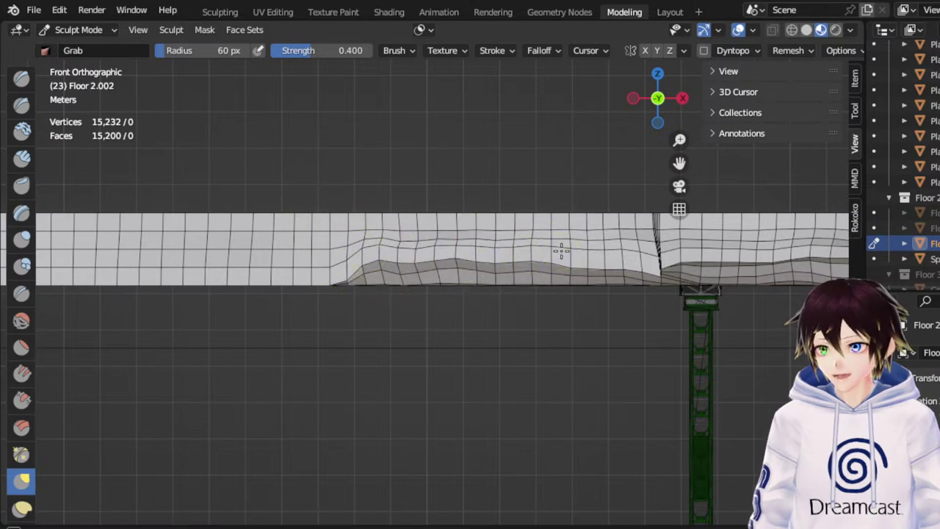
drag(680, 164, 865, 165)
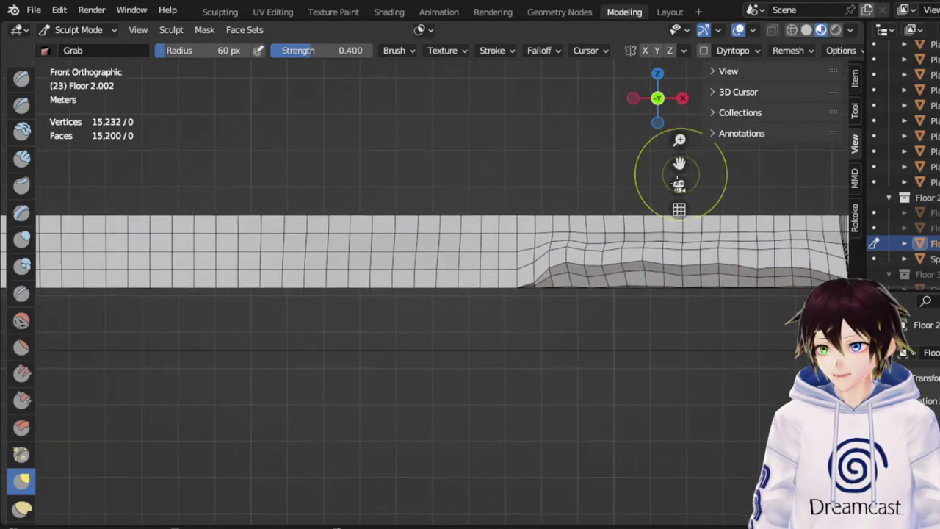
drag(498, 259, 498, 256)
drag(492, 267, 484, 253)
drag(441, 277, 439, 269)
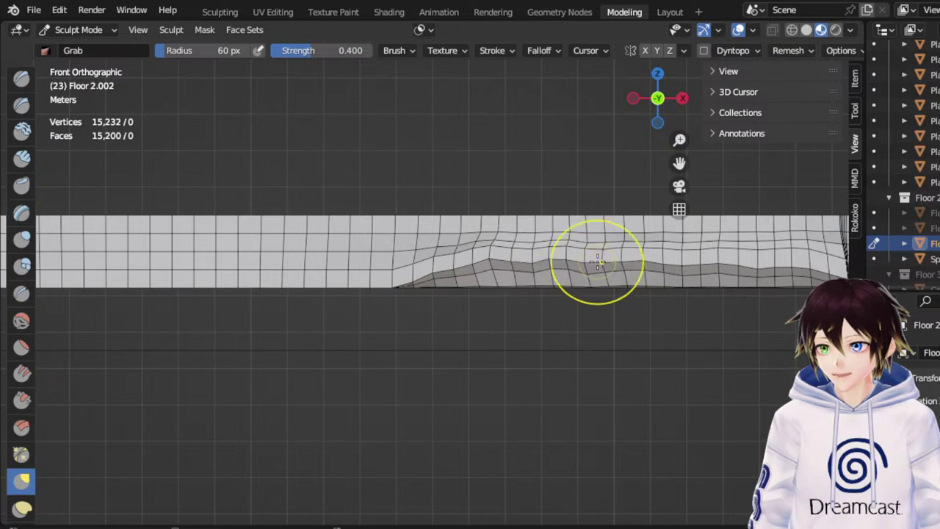
Grab the next straight stretch of the section's lower front edge upward in a series of small, uneven waves
shift+middle_drag(588, 271, 705, 263)
mouse_move(529, 270)
mouse_down()
mouse_move(524, 251)
mouse_move(404, 247)
mouse_up()
drag(397, 263, 368, 252)
drag(362, 264, 356, 256)
drag(354, 265, 352, 258)
mouse_move(351, 260)
mouse_down()
mouse_move(352, 249)
mouse_move(282, 255)
mouse_up()
drag(267, 263, 260, 248)
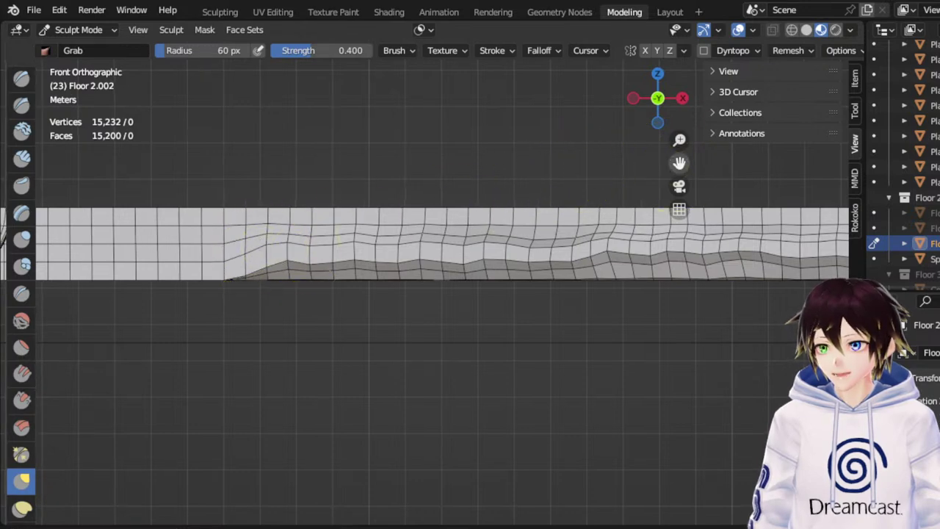
Carry the raised lower edge closer to the slanted seam and reshape the waves just made to its right
drag(680, 163, 865, 185)
mouse_move(410, 284)
mouse_down()
mouse_move(407, 265)
mouse_move(405, 275)
mouse_move(367, 266)
mouse_move(367, 279)
mouse_up()
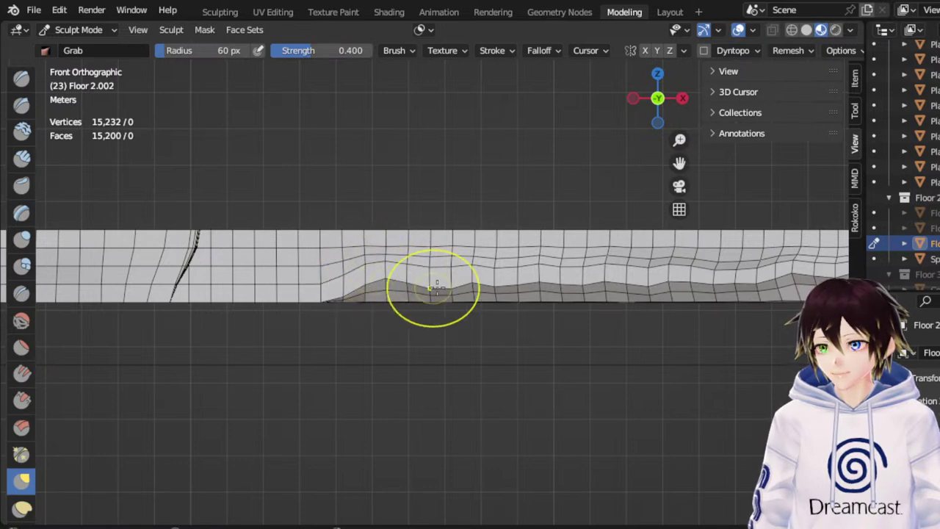
mouse_move(450, 286)
mouse_down()
mouse_move(443, 266)
mouse_move(430, 271)
mouse_up()
mouse_move(500, 288)
mouse_down()
mouse_move(500, 273)
mouse_move(645, 278)
mouse_up()
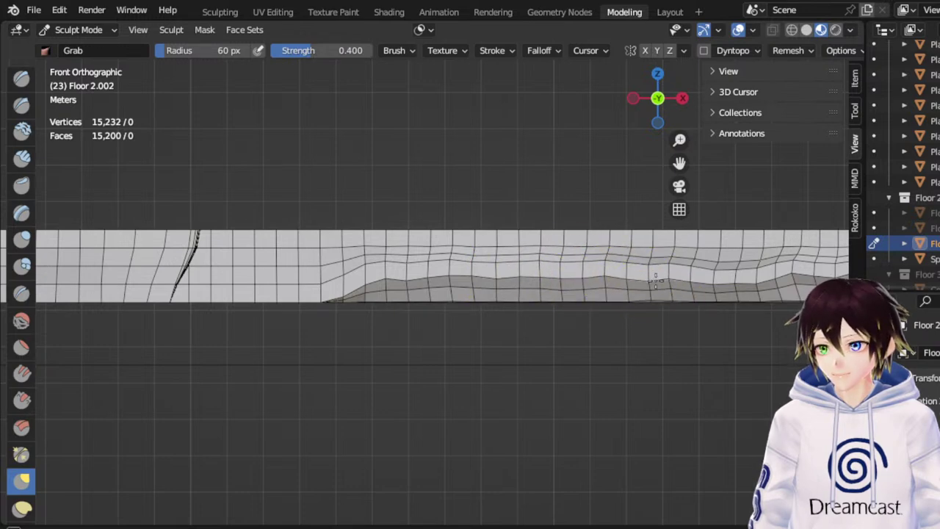
Raise the last straight piece of the section's lower front edge so the wave reaches the slanted seam
drag(680, 163, 900, 135)
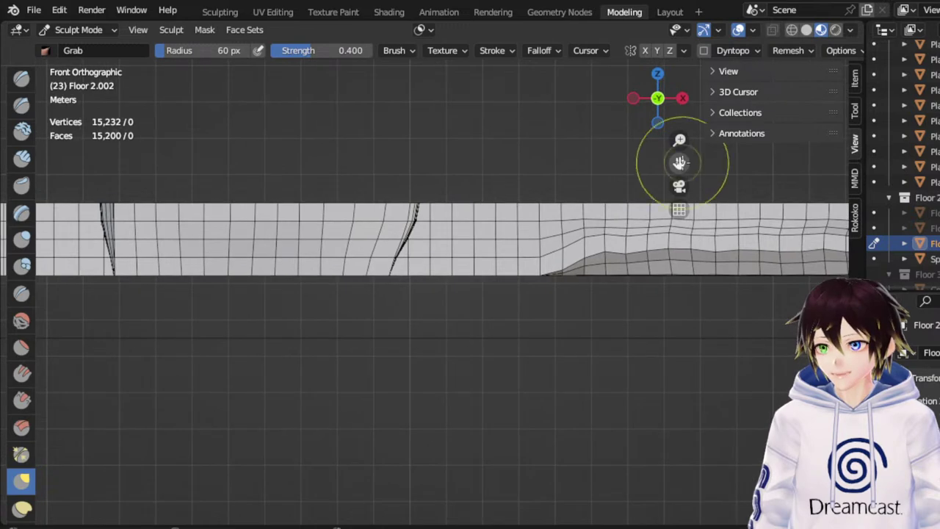
mouse_move(550, 252)
mouse_down()
mouse_move(549, 239)
mouse_move(546, 249)
mouse_up()
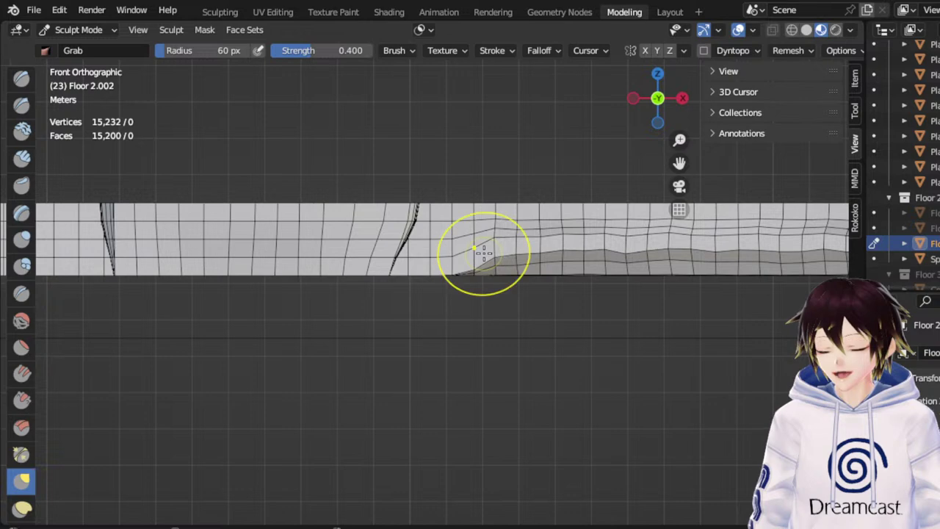
mouse_move(469, 256)
mouse_down()
mouse_move(442, 257)
mouse_move(441, 244)
mouse_move(426, 240)
mouse_move(428, 252)
mouse_up()
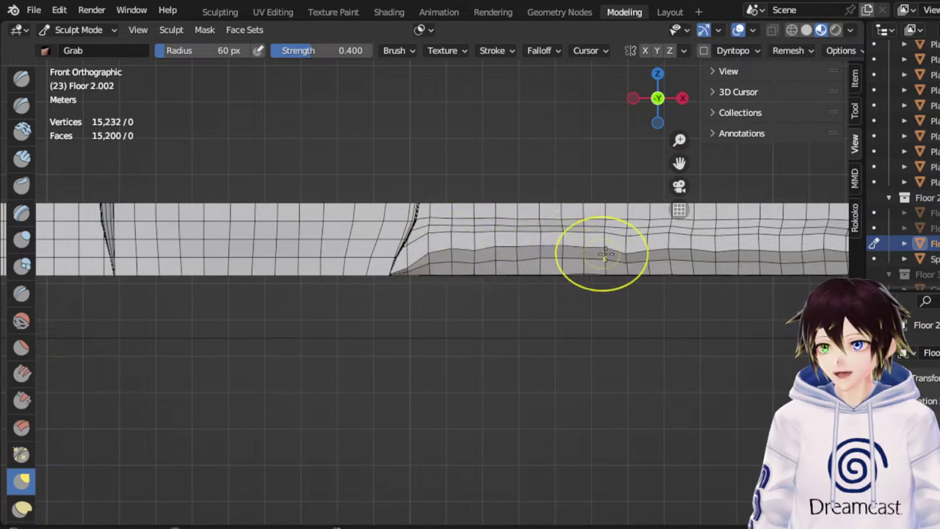
Nudge up a small dip in the wavy lower front edge on the stretch to the right of the slanted seam
drag(624, 253, 627, 246)
drag(679, 163, 371, 152)
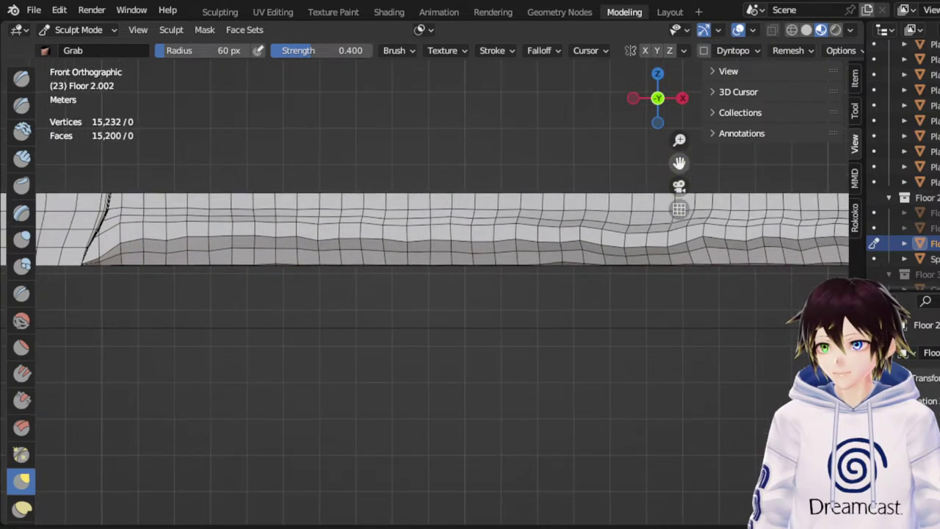
scroll(607, 248, down, 3)
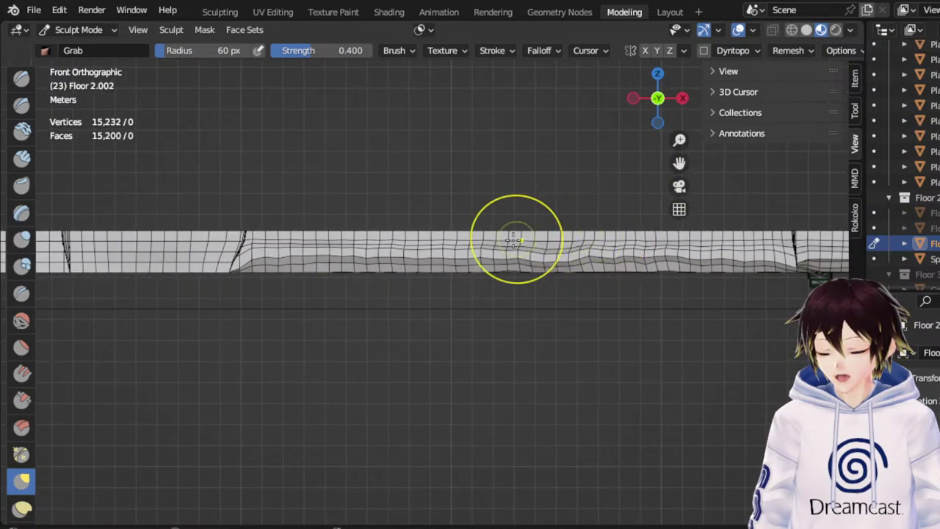
middle_drag(519, 193, 620, 152)
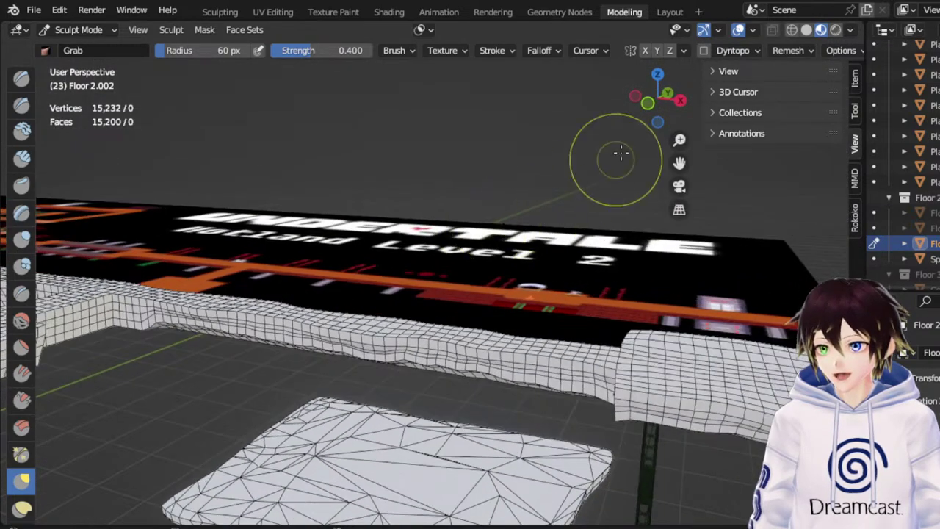
Extend the raised lower edge of the recessed walkway into the inner corner behind the protruding platform
click(739, 31)
drag(680, 169, 903, 160)
click(739, 32)
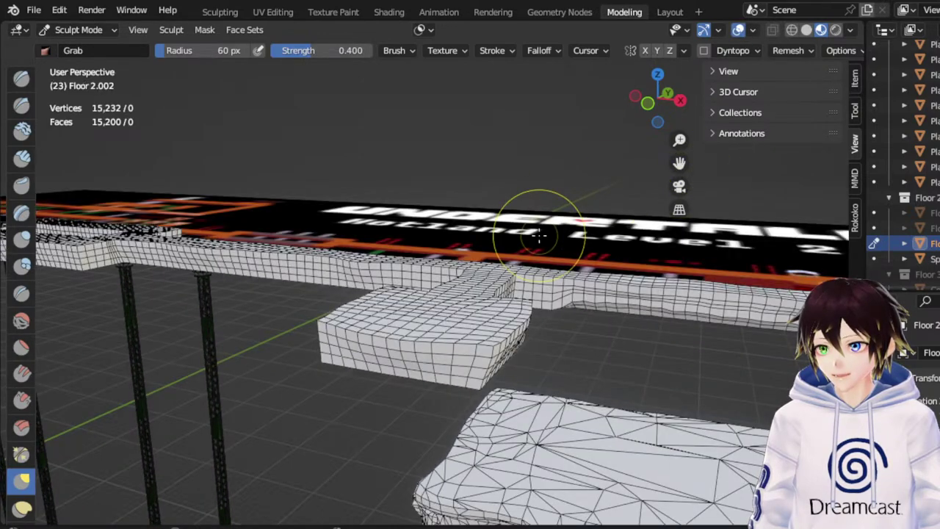
drag(680, 162, 615, 165)
scroll(628, 260, up, 4)
middle_drag(621, 286, 603, 272)
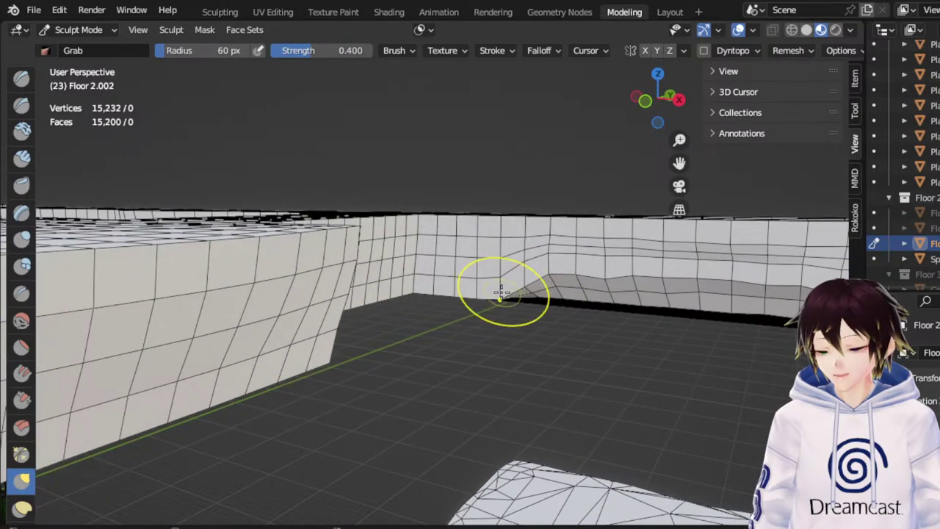
drag(474, 277, 471, 271)
drag(471, 273, 457, 263)
mouse_move(451, 271)
mouse_down()
mouse_move(438, 253)
mouse_move(426, 261)
mouse_move(430, 248)
mouse_move(447, 275)
mouse_move(467, 257)
mouse_move(546, 272)
mouse_up()
Raise the lower right corner of the protruding platform's front face beside the slanted seam
mouse_move(594, 272)
middle_down()
mouse_move(554, 277)
mouse_move(602, 278)
middle_up()
scroll(603, 278, down, 3)
middle_drag(532, 274, 588, 273)
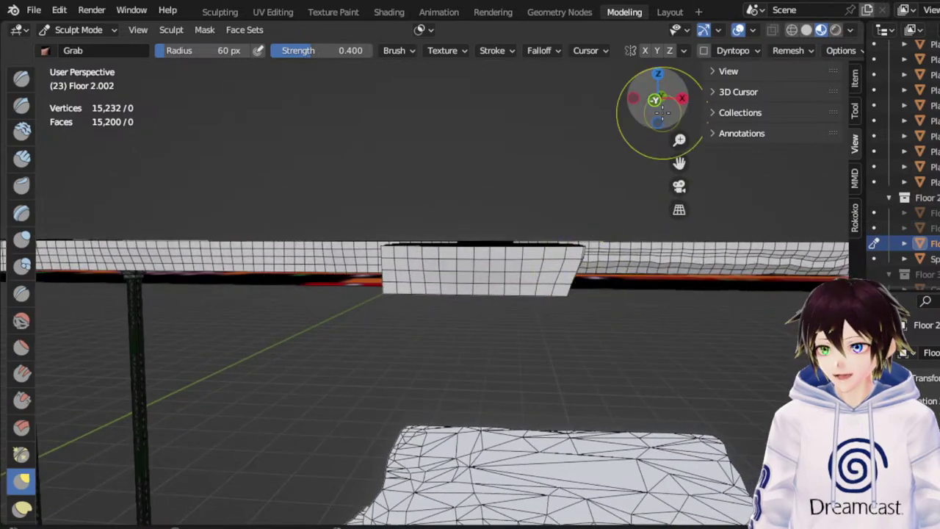
click(654, 104)
drag(679, 163, 613, 197)
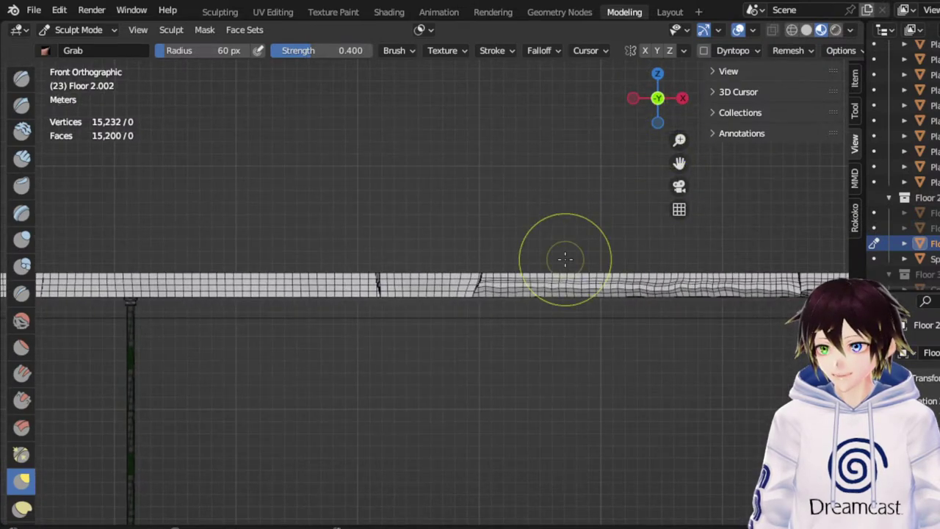
scroll(565, 261, up, 8)
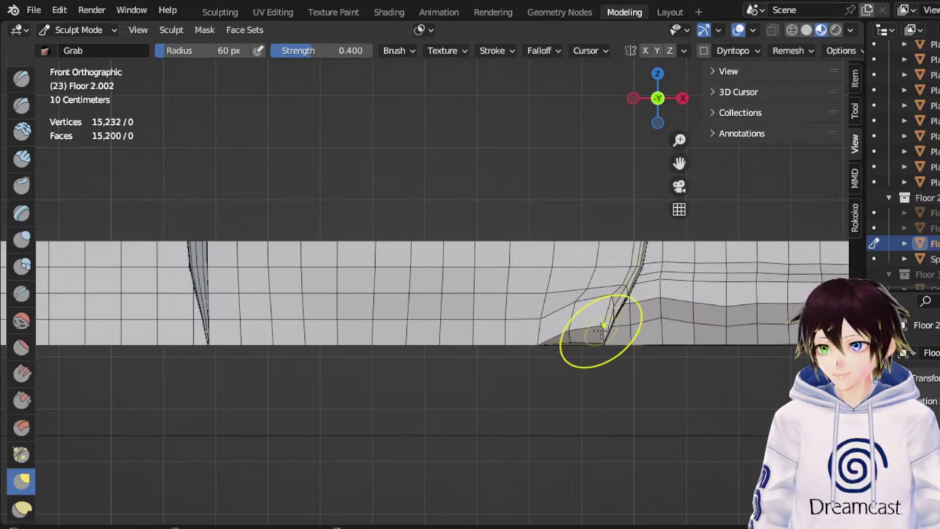
drag(599, 334, 605, 304)
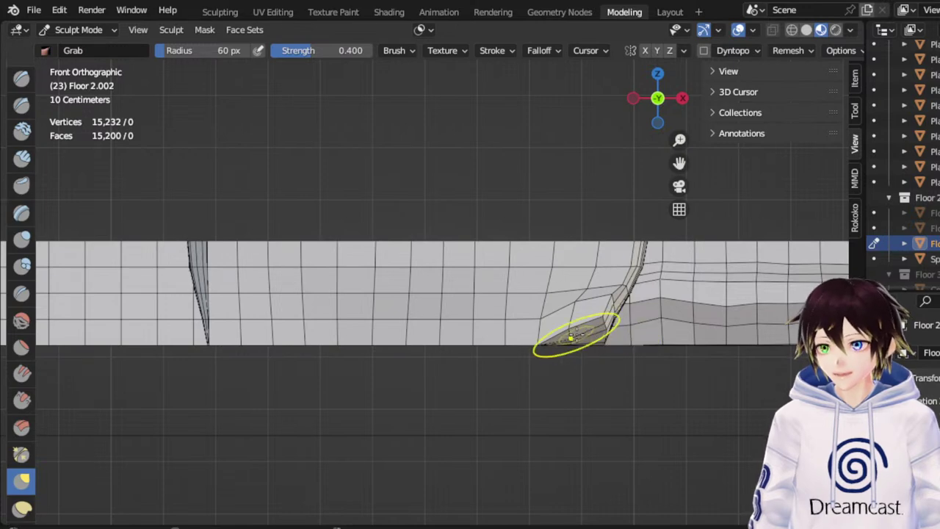
mouse_move(538, 335)
mouse_down()
mouse_move(535, 315)
mouse_move(508, 319)
mouse_move(545, 302)
mouse_up()
Pull the rest of the protruding platform's lower front edge up into uneven waves, reaching its left seam
mouse_move(487, 326)
mouse_down()
mouse_move(443, 320)
mouse_move(420, 295)
mouse_up()
drag(395, 331, 387, 307)
mouse_move(377, 328)
mouse_down()
mouse_move(361, 298)
mouse_move(260, 330)
mouse_move(211, 315)
mouse_move(222, 305)
mouse_move(219, 336)
mouse_move(234, 312)
mouse_up()
mouse_move(311, 332)
mouse_down()
mouse_move(313, 321)
mouse_move(345, 317)
mouse_up()
mouse_move(421, 332)
mouse_down()
mouse_move(426, 322)
mouse_move(501, 313)
mouse_move(472, 288)
mouse_up()
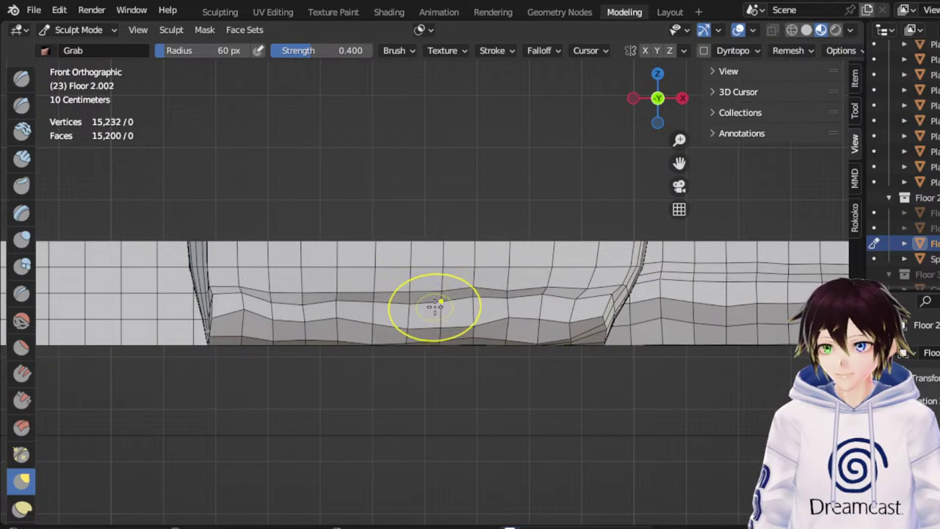
Reshape the waves in the left and middle parts of the protruding platform's lower front edge
drag(680, 163, 801, 124)
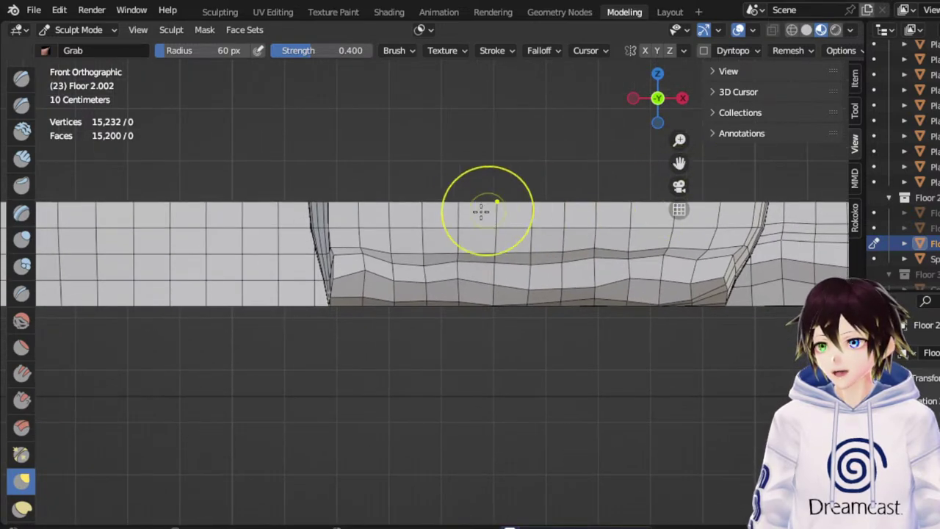
mouse_move(481, 212)
middle_down()
mouse_move(533, 220)
mouse_move(487, 227)
middle_up()
scroll(535, 221, down, 5)
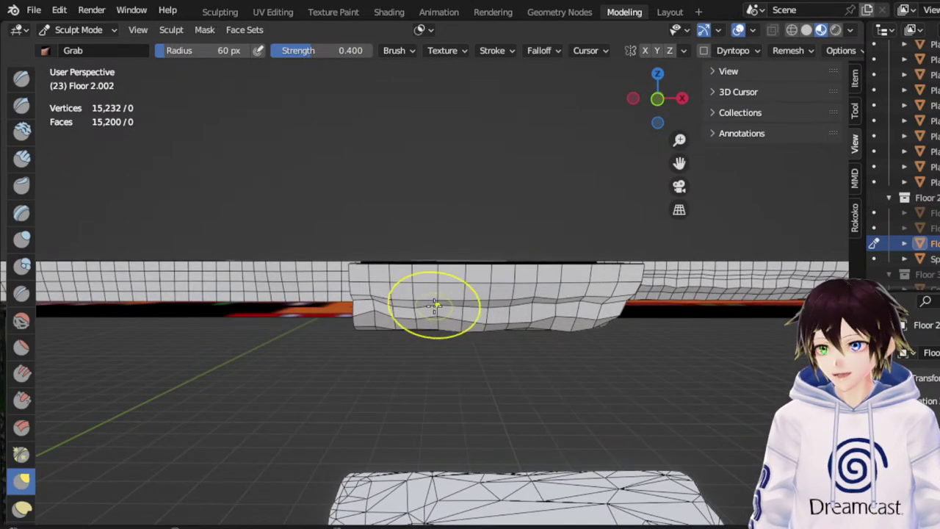
mouse_move(400, 306)
mouse_down()
mouse_move(396, 300)
mouse_move(412, 302)
mouse_up()
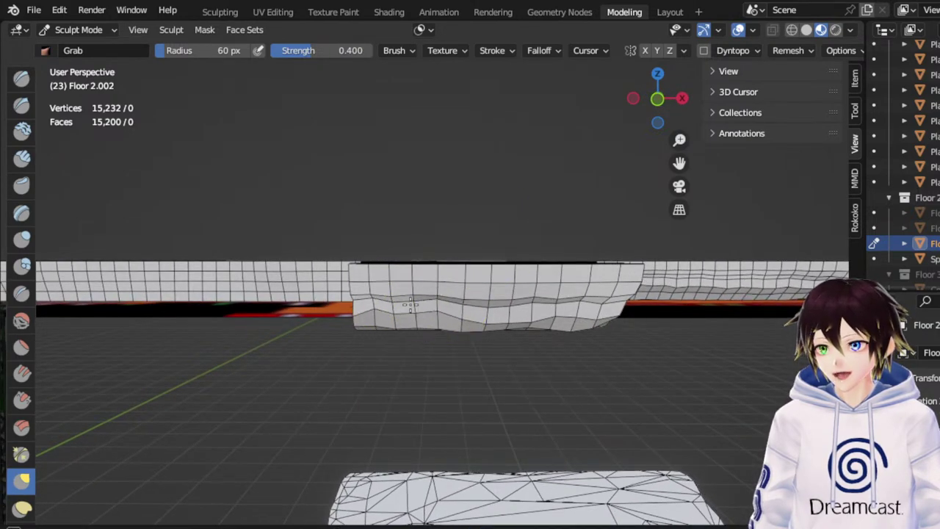
middle_drag(491, 317, 494, 309)
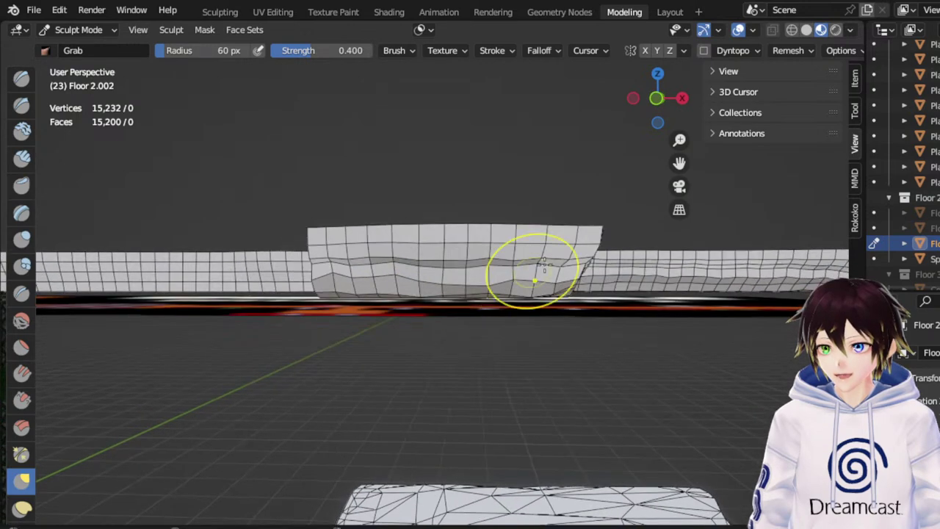
click(656, 98)
scroll(506, 249, up, 5)
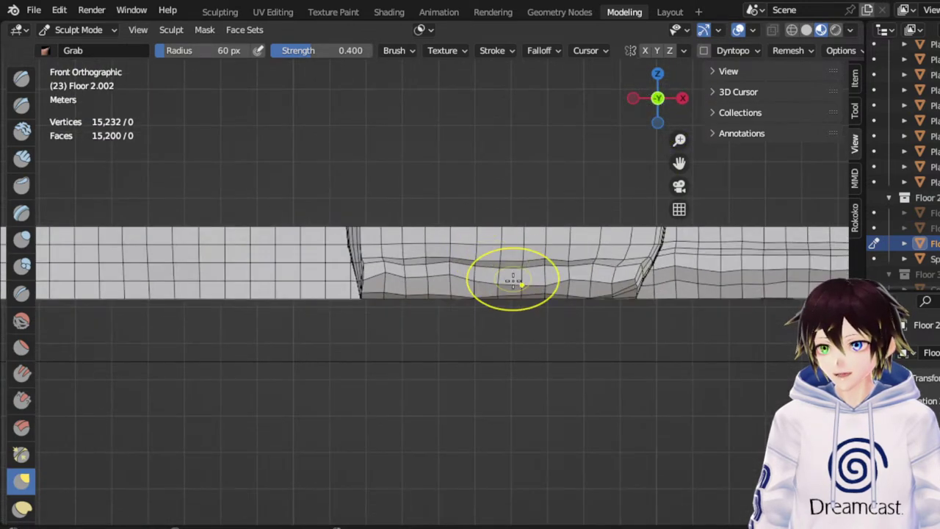
mouse_move(519, 273)
mouse_down()
mouse_move(555, 283)
mouse_move(593, 277)
mouse_up()
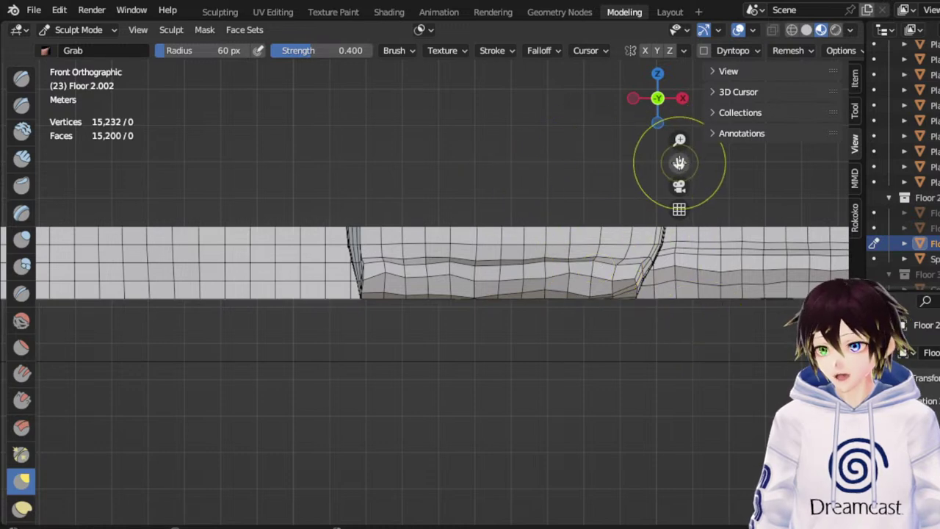
Raise the walkway's straight lower edge just left of the protruding platform, carrying the wave into the inner corner
drag(680, 163, 757, 167)
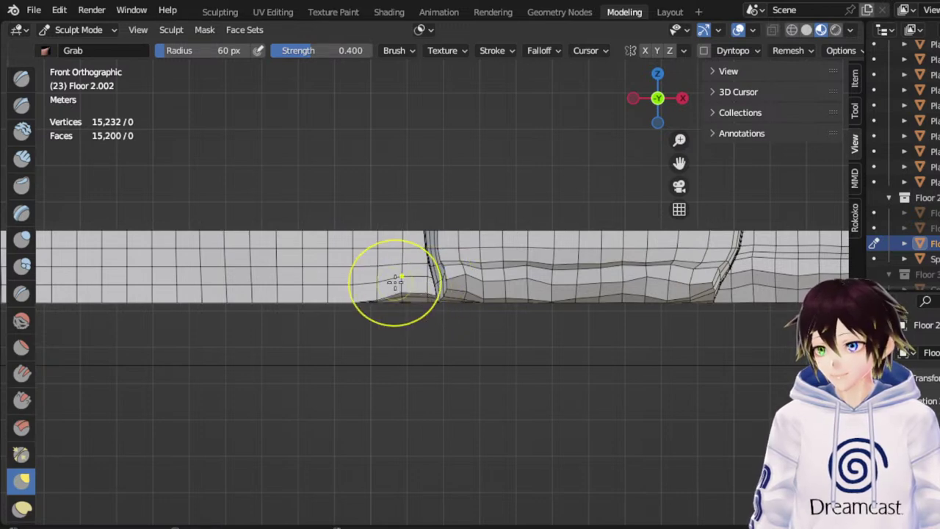
mouse_move(352, 287)
mouse_down()
mouse_move(350, 268)
mouse_move(320, 270)
mouse_up()
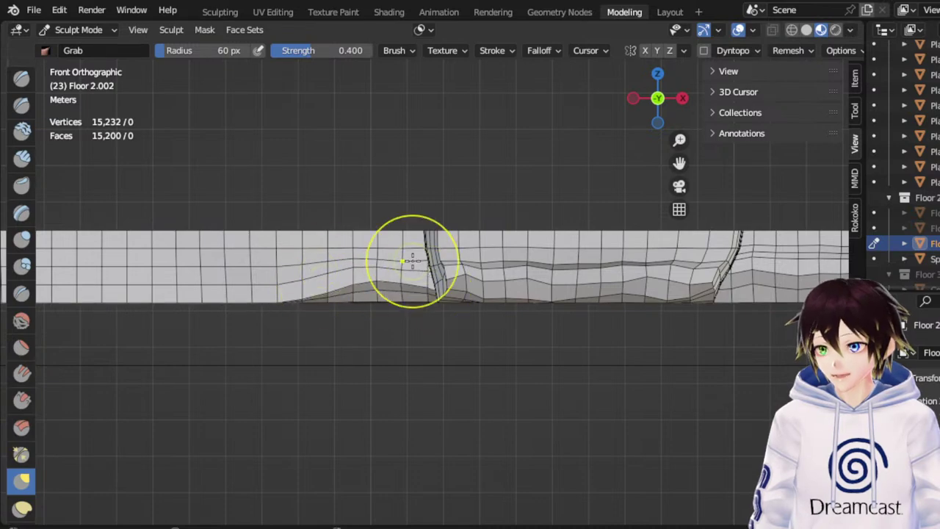
middle_drag(413, 261, 443, 260)
scroll(443, 260, down, 5)
middle_drag(539, 263, 548, 269)
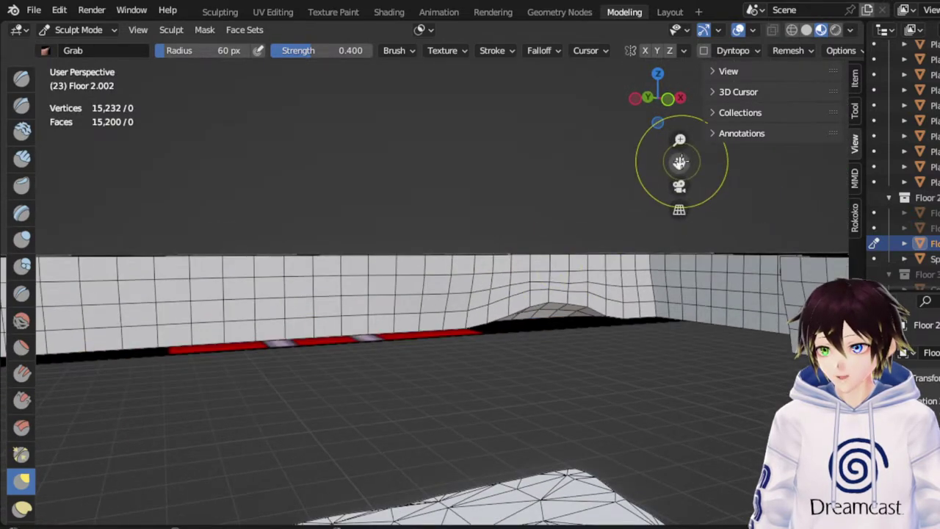
drag(680, 161, 507, 126)
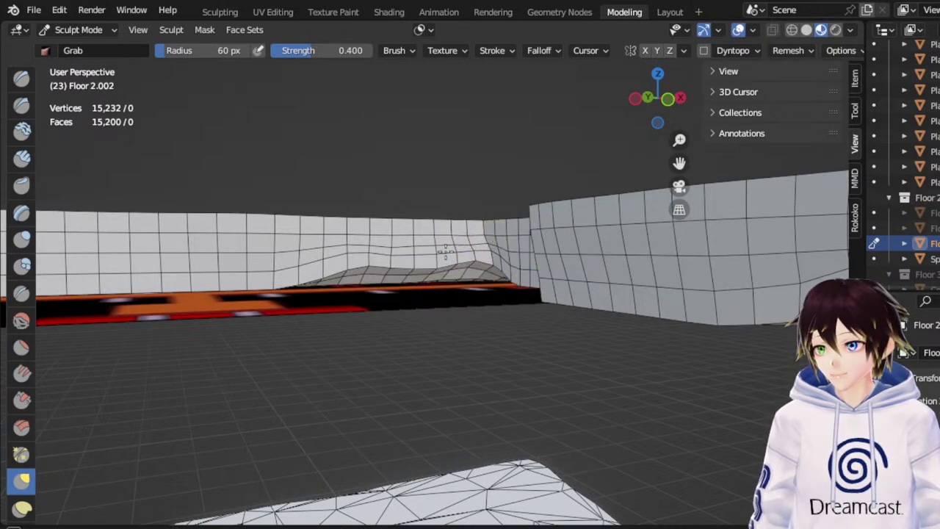
middle_drag(435, 262, 643, 151)
Extend the wave leftward along the walkway's straight lower front edge and soften the dips between its crests
click(667, 102)
drag(680, 163, 879, 160)
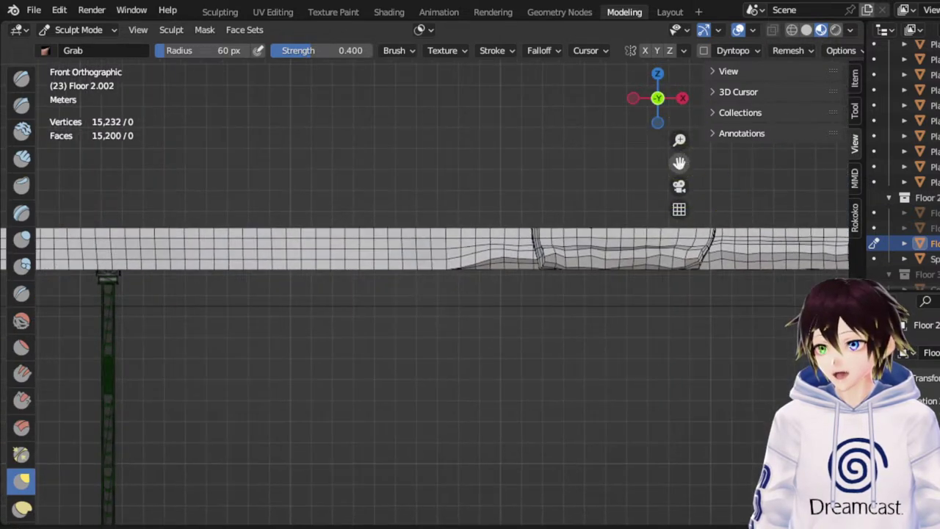
scroll(480, 228, up, 5)
drag(489, 242, 493, 203)
mouse_move(455, 239)
mouse_down()
mouse_move(449, 209)
mouse_move(419, 227)
mouse_move(395, 218)
mouse_move(476, 209)
mouse_up()
drag(526, 227, 534, 210)
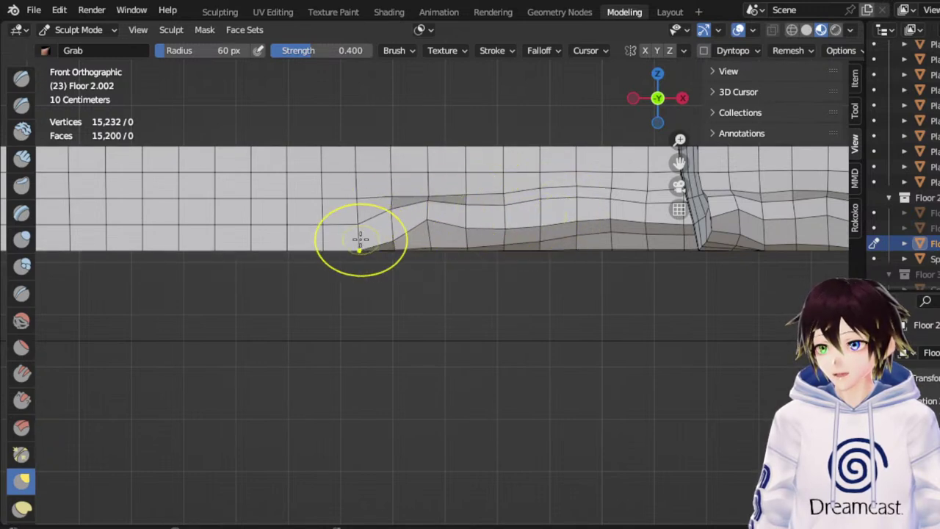
mouse_move(359, 240)
mouse_down()
mouse_move(362, 219)
mouse_move(296, 199)
mouse_move(258, 201)
mouse_move(240, 220)
mouse_move(199, 227)
mouse_move(153, 220)
mouse_up()
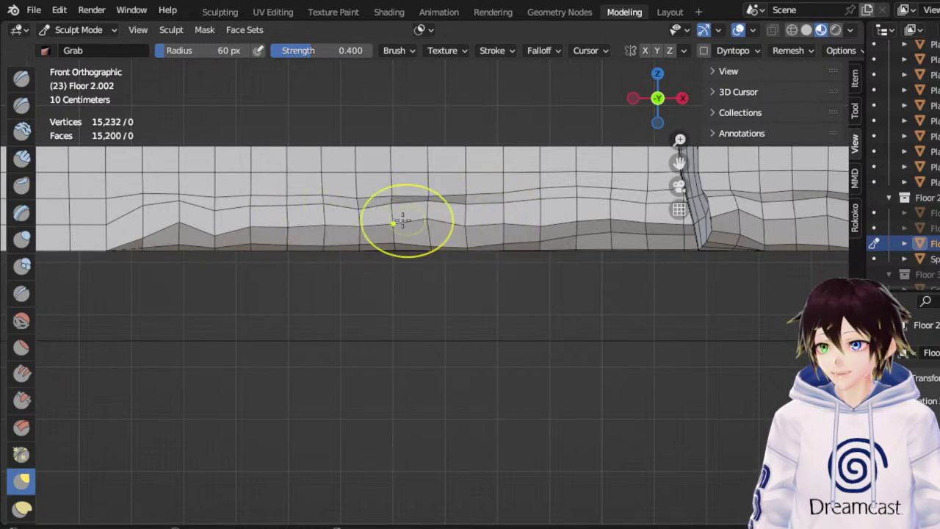
drag(214, 233, 212, 224)
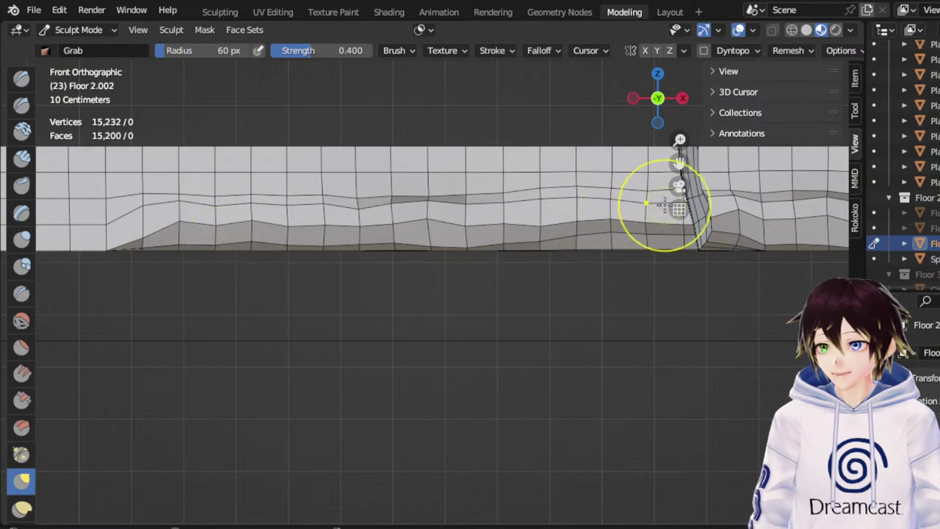
Grab the next straight stretch of the walkway's lower front edge upward in low, irregular waves
drag(678, 162, 864, 192)
shift+middle_drag(399, 239, 597, 249)
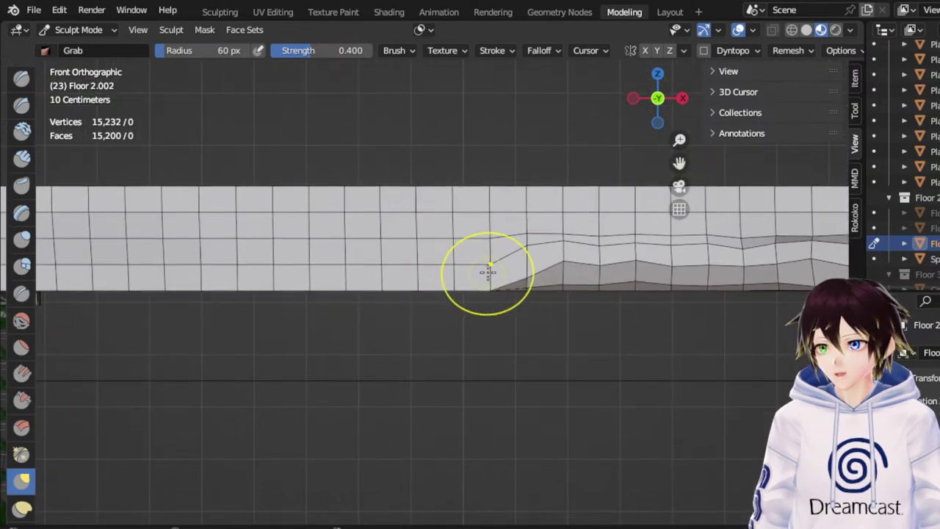
mouse_move(488, 273)
mouse_down()
mouse_move(482, 257)
mouse_move(491, 237)
mouse_up()
drag(528, 275, 525, 238)
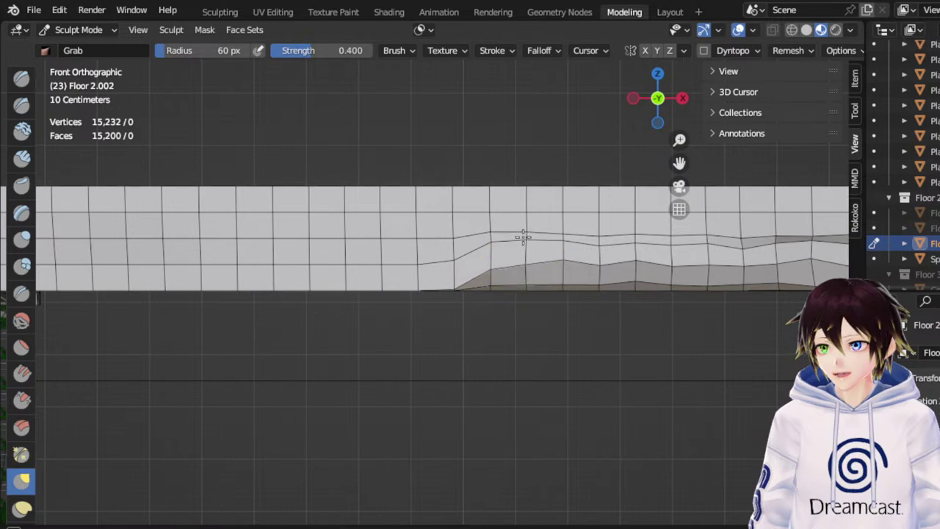
mouse_move(454, 285)
mouse_down()
mouse_move(449, 250)
mouse_move(420, 235)
mouse_move(443, 228)
mouse_up()
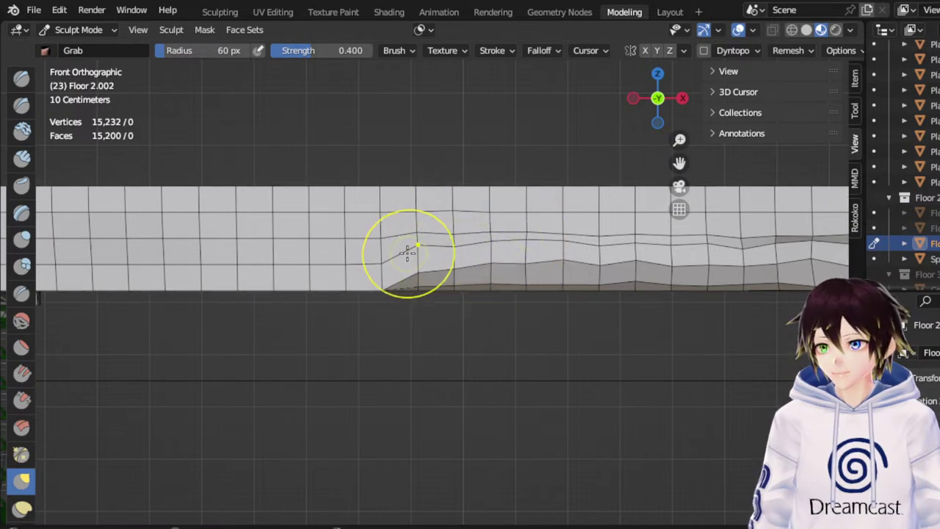
mouse_move(407, 254)
mouse_down()
mouse_move(378, 268)
mouse_move(375, 252)
mouse_move(380, 261)
mouse_move(345, 269)
mouse_move(340, 239)
mouse_move(304, 255)
mouse_up()
drag(303, 268, 308, 240)
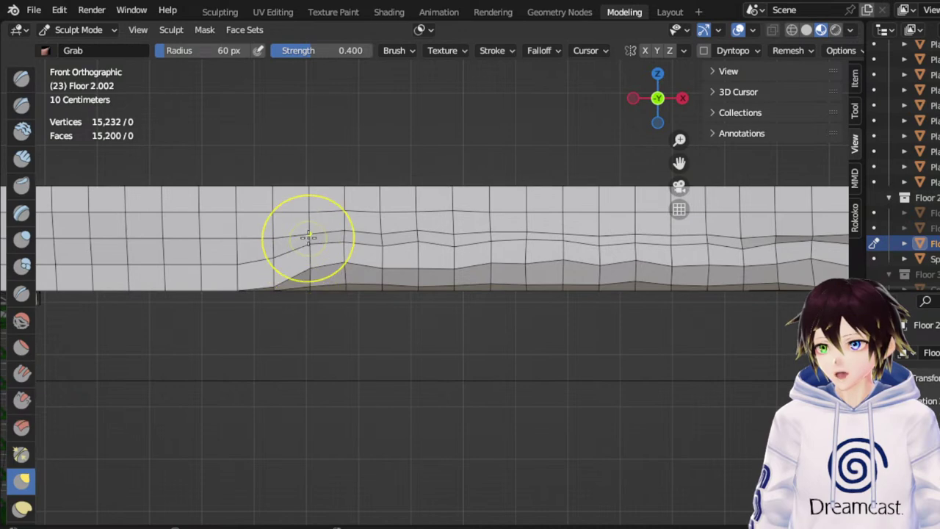
mouse_move(280, 274)
mouse_down()
mouse_move(276, 255)
mouse_move(232, 262)
mouse_move(241, 245)
mouse_move(242, 259)
mouse_up()
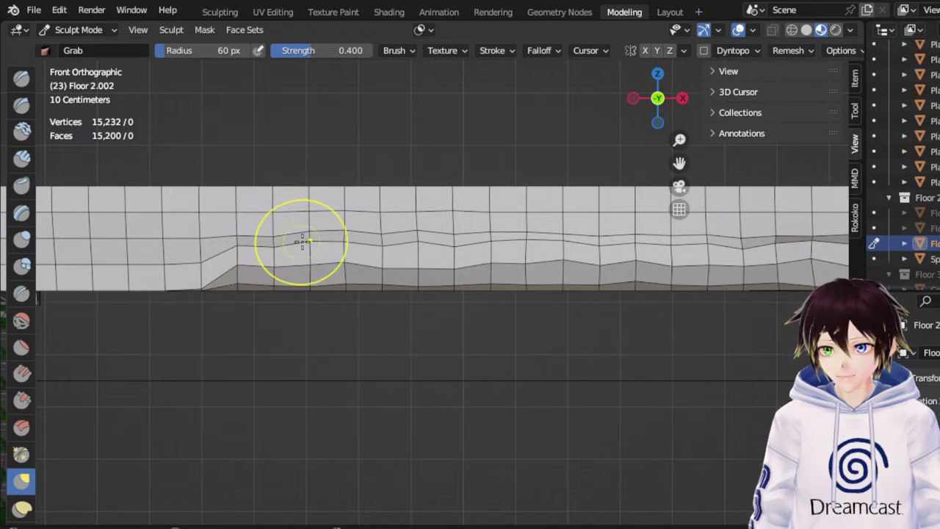
Continue the wavy lower edge leftward until it reaches the top of the next truss support
drag(680, 163, 939, 174)
mouse_move(490, 285)
mouse_down()
mouse_move(488, 271)
mouse_move(448, 267)
mouse_move(425, 281)
mouse_move(426, 260)
mouse_move(398, 277)
mouse_move(396, 256)
mouse_up()
mouse_move(461, 258)
mouse_down()
mouse_move(461, 245)
mouse_move(544, 252)
mouse_move(378, 280)
mouse_move(354, 250)
mouse_move(355, 231)
mouse_up()
mouse_move(398, 255)
mouse_down()
mouse_move(398, 245)
mouse_move(427, 250)
mouse_up()
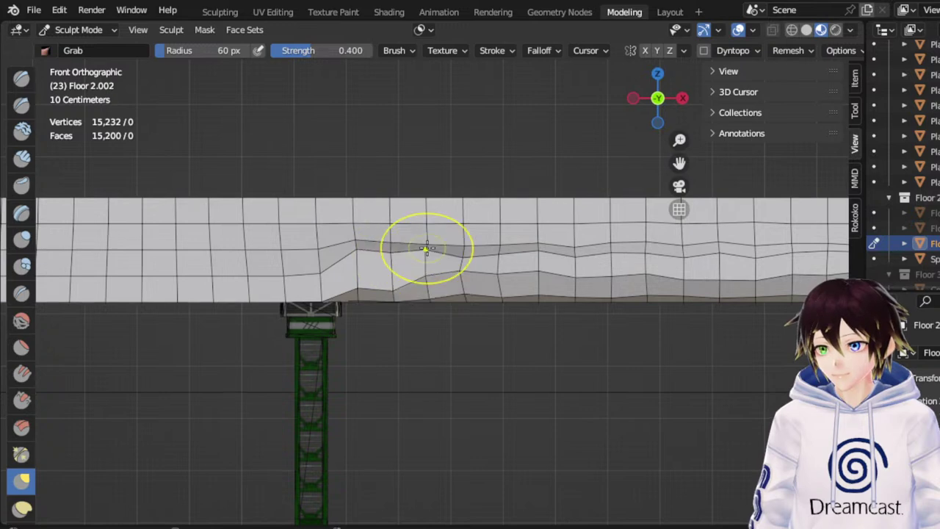
Raise the lower front edge above the truss support and beyond it in uneven waves toward the neighbouring support
drag(680, 165, 912, 181)
drag(529, 283, 527, 260)
mouse_move(547, 298)
mouse_down()
mouse_move(495, 263)
mouse_move(472, 261)
mouse_up()
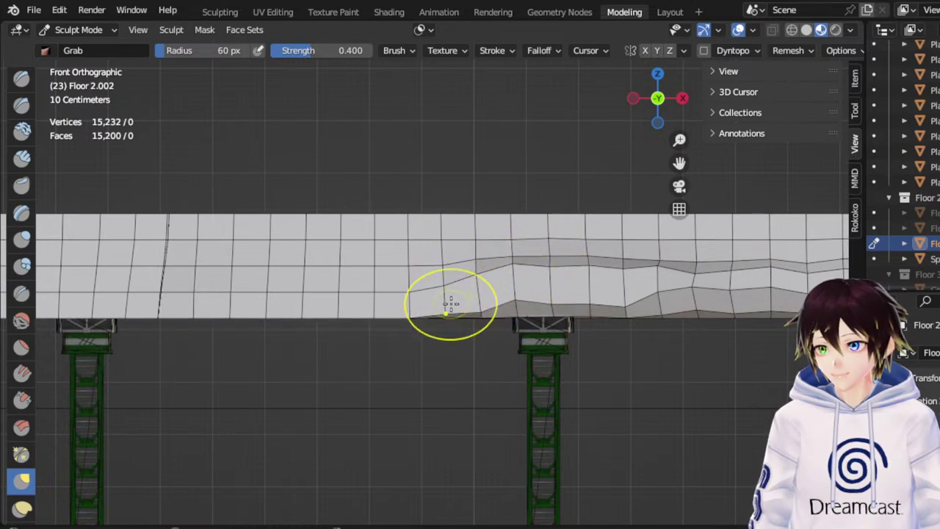
drag(449, 303, 412, 274)
mouse_move(470, 267)
mouse_down()
mouse_move(468, 254)
mouse_move(447, 255)
mouse_up()
drag(392, 264, 383, 267)
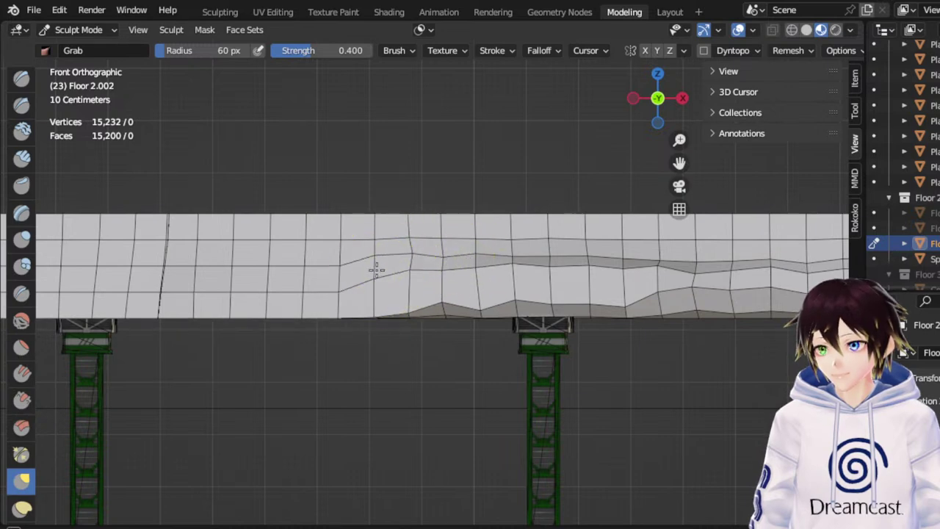
drag(331, 284, 333, 269)
mouse_move(371, 302)
mouse_down()
mouse_move(374, 289)
mouse_move(415, 284)
mouse_move(546, 288)
mouse_move(613, 304)
mouse_move(641, 298)
mouse_move(625, 295)
mouse_up()
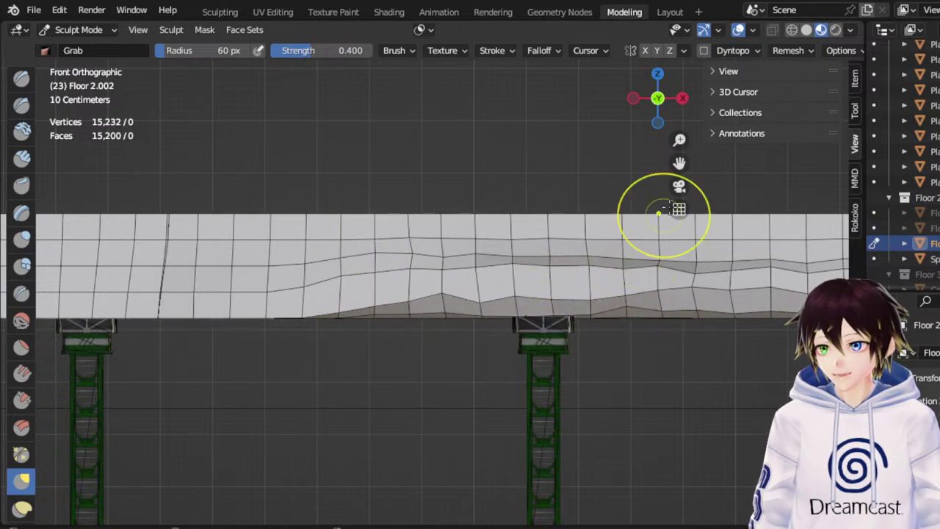
Raise the remaining straight lower edge between the two truss supports so the waves reach the thin slanted seam
drag(677, 162, 786, 153)
mouse_move(447, 287)
mouse_down()
mouse_move(445, 269)
mouse_move(416, 271)
mouse_move(405, 247)
mouse_up()
drag(371, 287, 370, 272)
drag(349, 293, 355, 273)
mouse_move(306, 299)
mouse_down()
mouse_move(322, 275)
mouse_move(377, 272)
mouse_move(366, 257)
mouse_move(399, 249)
mouse_up()
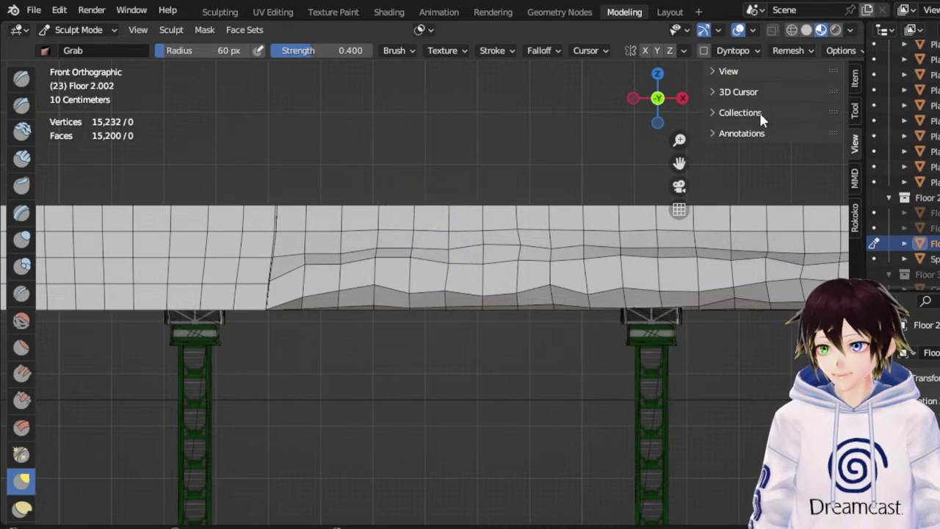
drag(684, 162, 931, 151)
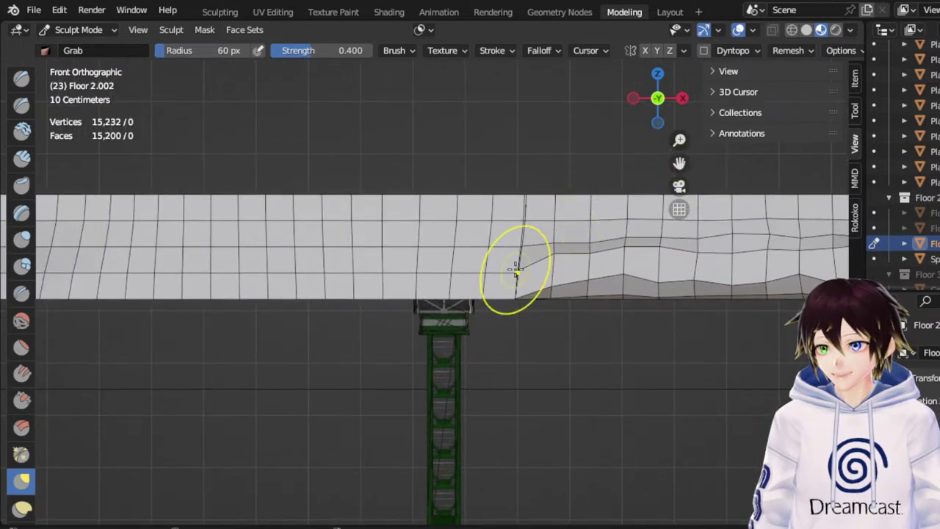
Grab the walkway's straight lower front edge upward in low waves from the thin seam leftward across the truss support
drag(530, 246, 531, 242)
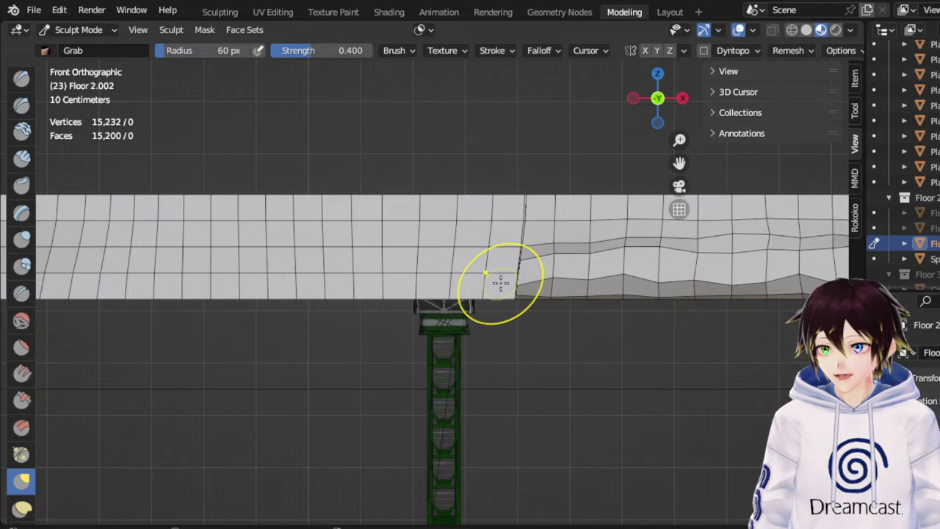
mouse_move(501, 284)
mouse_down()
mouse_move(494, 243)
mouse_move(504, 219)
mouse_up()
drag(474, 270, 472, 235)
mouse_move(449, 287)
mouse_down()
mouse_move(447, 252)
mouse_move(414, 276)
mouse_move(366, 260)
mouse_up()
drag(360, 281, 356, 252)
drag(328, 273, 329, 258)
Extend the uneven waves along the lower front edge beyond the truss support into the straight stretch on its left
drag(682, 166, 895, 163)
mouse_move(494, 282)
mouse_down()
mouse_move(454, 267)
mouse_move(461, 253)
mouse_move(567, 248)
mouse_up()
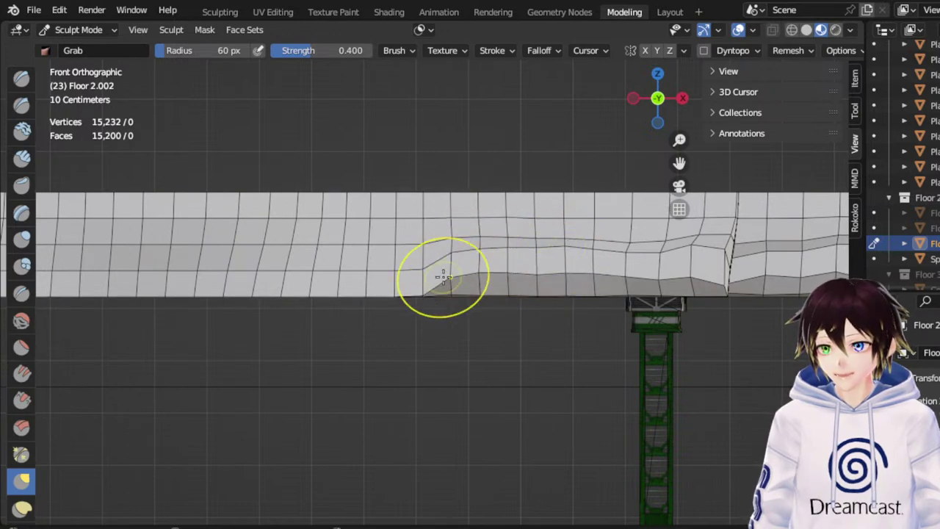
drag(443, 275, 444, 248)
mouse_move(405, 277)
mouse_down()
mouse_move(397, 263)
mouse_move(372, 272)
mouse_up()
drag(679, 163, 761, 156)
drag(507, 274, 509, 256)
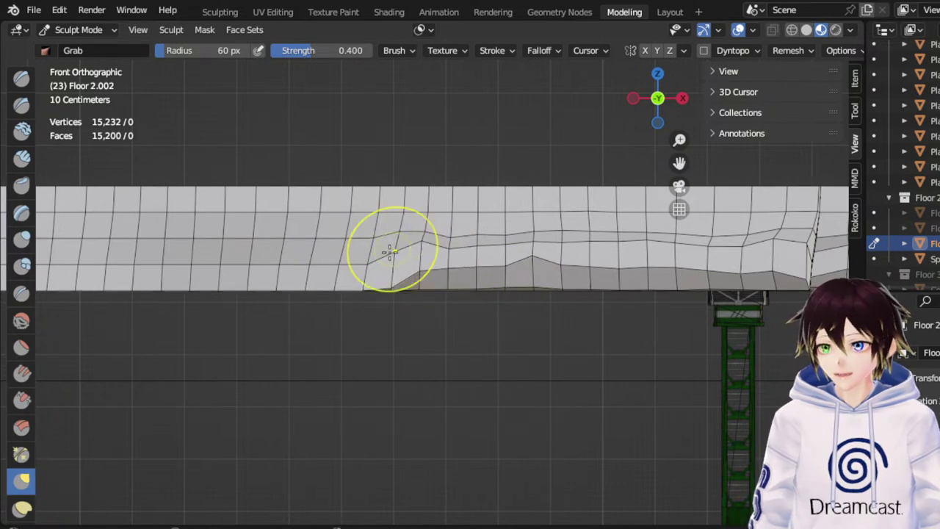
Pull up the tapering end of the wavy lower edge and add another small peak beside the existing one
drag(393, 252, 383, 234)
drag(375, 272, 378, 261)
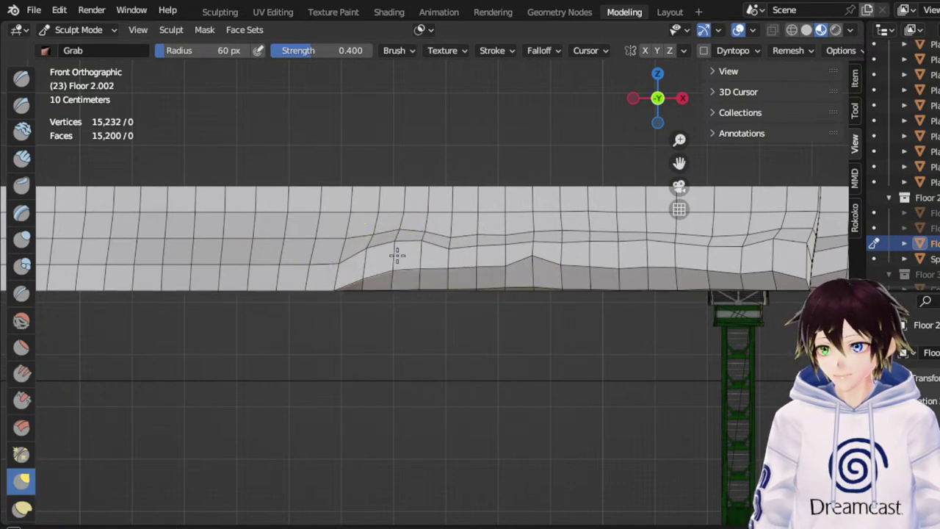
drag(451, 261, 454, 227)
drag(505, 246, 505, 234)
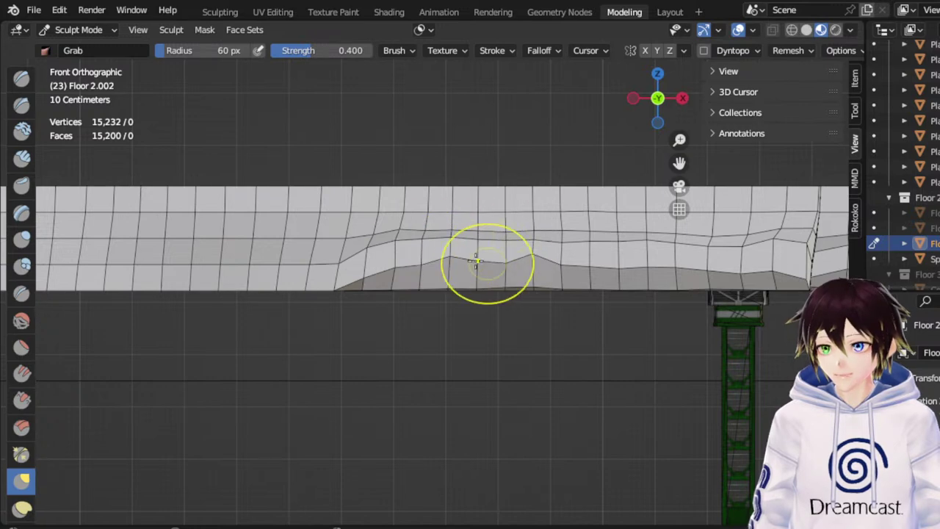
mouse_move(341, 261)
mouse_down()
mouse_move(342, 253)
mouse_move(335, 262)
mouse_up()
Continue raising the lower front edge leftward through the middle of the span, with irregular peaks and dips
drag(676, 164, 765, 159)
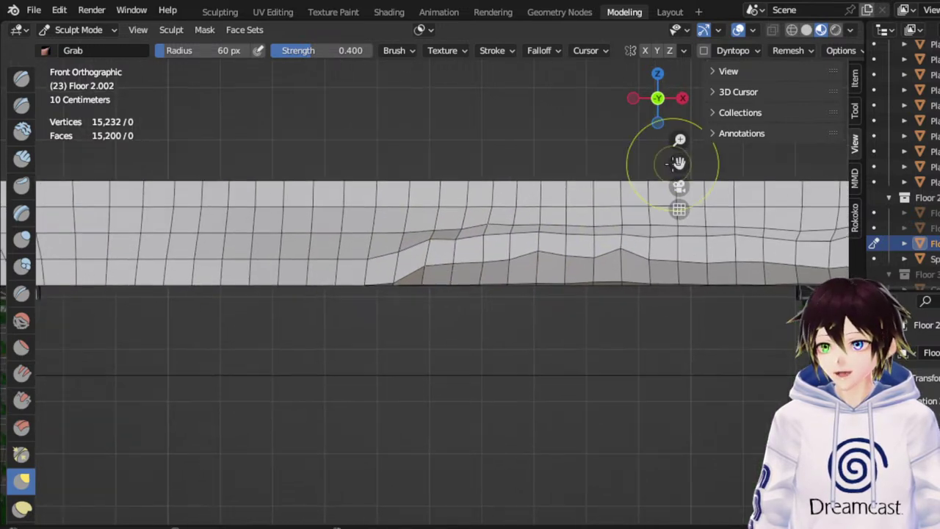
drag(599, 256, 600, 246)
mouse_move(660, 259)
mouse_down()
mouse_move(661, 245)
mouse_move(722, 250)
mouse_up()
mouse_move(376, 262)
mouse_down()
mouse_move(372, 245)
mouse_move(362, 249)
mouse_move(394, 262)
mouse_up()
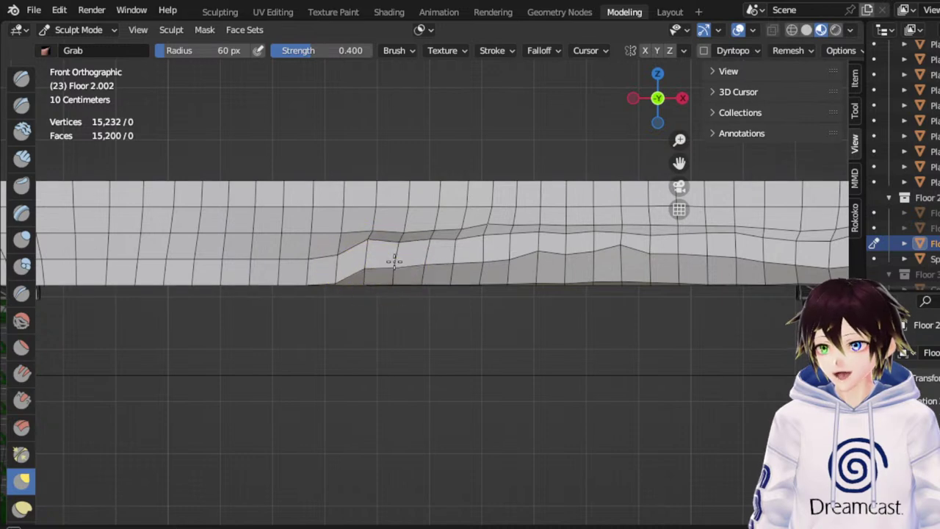
mouse_move(335, 274)
mouse_down()
mouse_move(336, 264)
mouse_move(246, 257)
mouse_move(327, 217)
mouse_move(360, 219)
mouse_up()
mouse_move(428, 237)
mouse_down()
mouse_move(432, 225)
mouse_move(481, 223)
mouse_move(409, 223)
mouse_up()
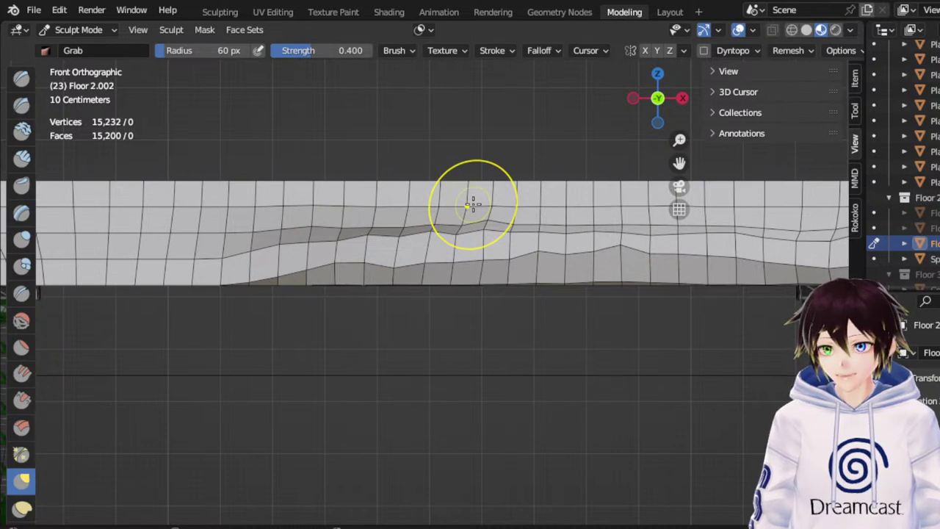
Raise the remaining straight lower edge across the next truss support in shallow waves up to the slanted fold
drag(675, 162, 939, 171)
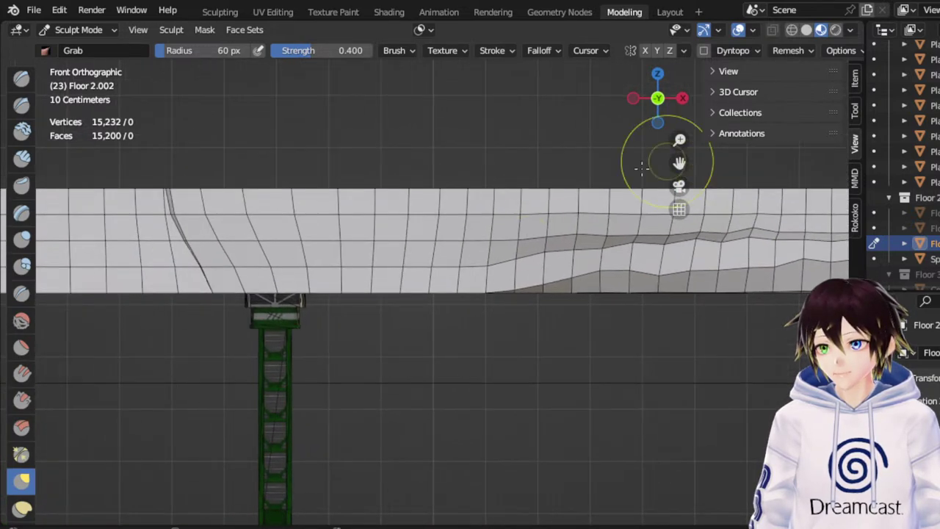
mouse_move(501, 265)
mouse_down()
mouse_move(503, 239)
mouse_move(545, 222)
mouse_up()
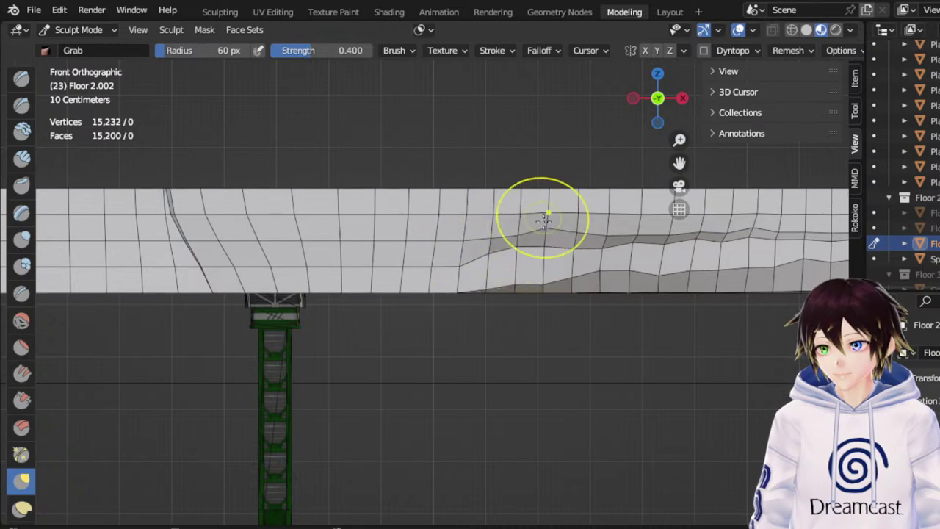
drag(578, 272, 574, 260)
mouse_move(527, 284)
mouse_down()
mouse_move(480, 275)
mouse_move(446, 247)
mouse_move(455, 233)
mouse_move(494, 232)
mouse_up()
mouse_move(409, 253)
mouse_down()
mouse_move(400, 233)
mouse_move(407, 264)
mouse_move(427, 268)
mouse_up()
drag(428, 268, 429, 261)
mouse_move(370, 277)
mouse_down()
mouse_move(365, 253)
mouse_move(307, 244)
mouse_move(286, 254)
mouse_move(285, 271)
mouse_move(292, 254)
mouse_move(312, 264)
mouse_move(251, 288)
mouse_move(235, 233)
mouse_move(258, 225)
mouse_move(273, 248)
mouse_up()
mouse_move(216, 273)
mouse_down()
mouse_move(206, 259)
mouse_move(214, 277)
mouse_up()
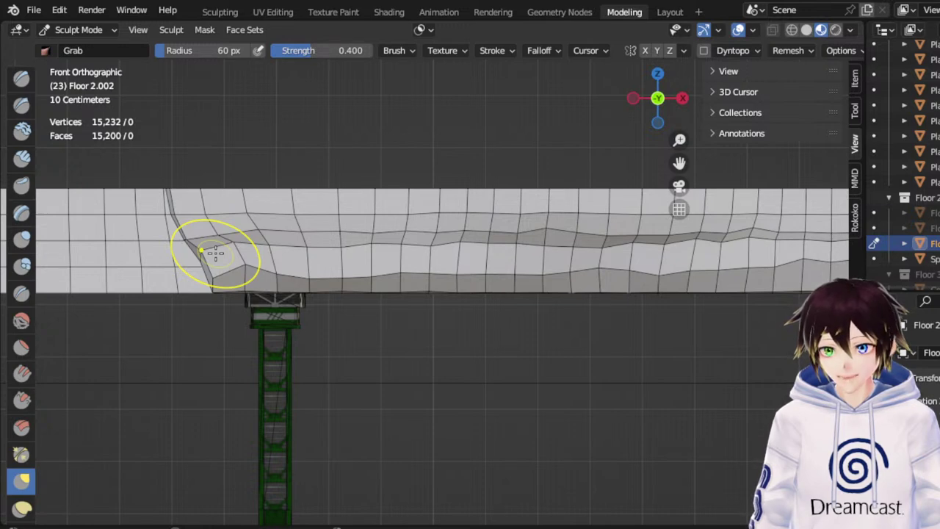
From the front view, shape the lower edge between the slanted fold and the plain undivided block into uneven waves
middle_drag(342, 245, 420, 248)
scroll(420, 247, down, 1)
middle_drag(476, 232, 466, 231)
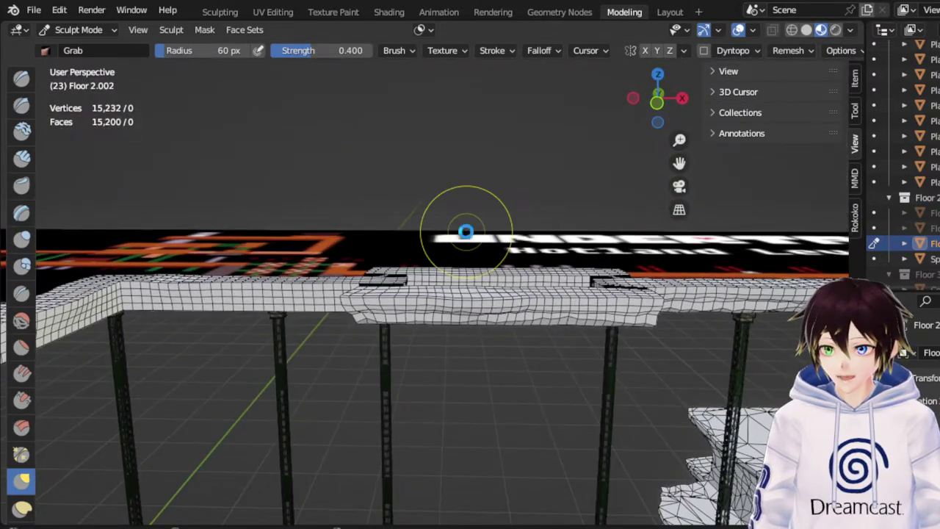
drag(680, 163, 565, 214)
click(658, 103)
scroll(616, 252, up, 6)
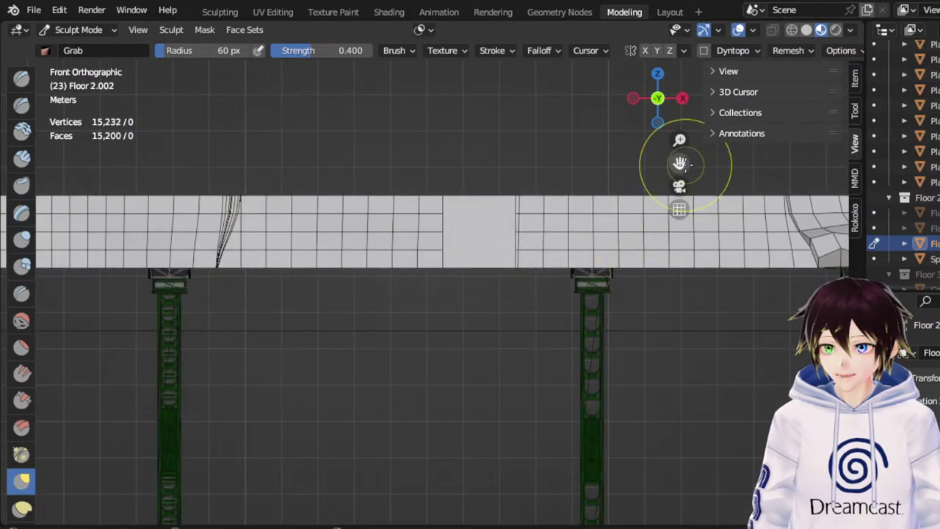
drag(681, 164, 527, 172)
mouse_move(620, 271)
mouse_down()
mouse_move(613, 228)
mouse_move(635, 247)
mouse_move(631, 234)
mouse_up()
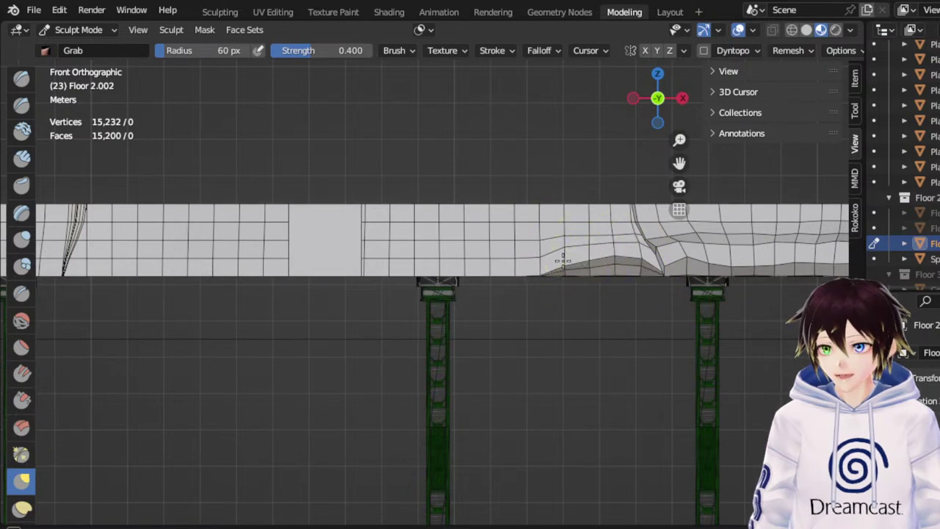
drag(564, 261, 565, 237)
drag(490, 247, 486, 230)
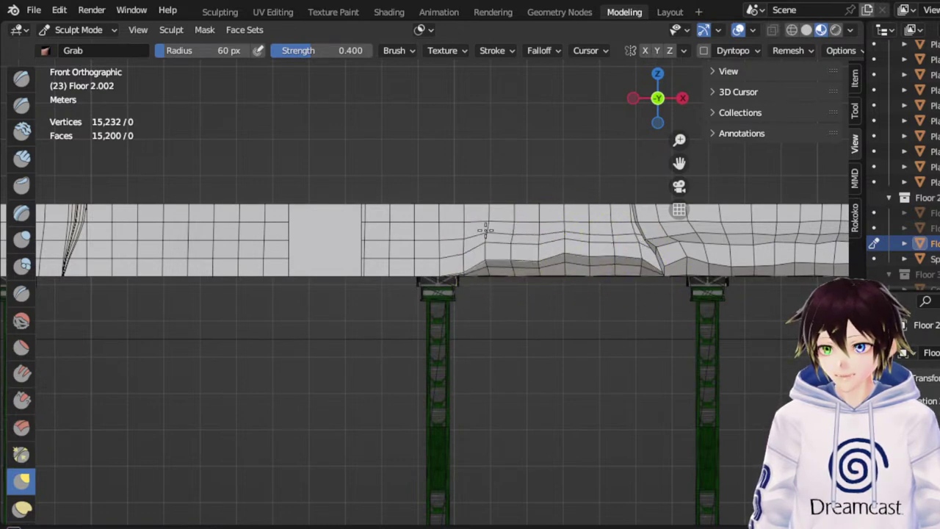
drag(520, 259, 414, 244)
mouse_move(414, 258)
mouse_down()
mouse_move(414, 233)
mouse_move(394, 251)
mouse_move(387, 242)
mouse_move(365, 254)
mouse_move(363, 233)
mouse_up()
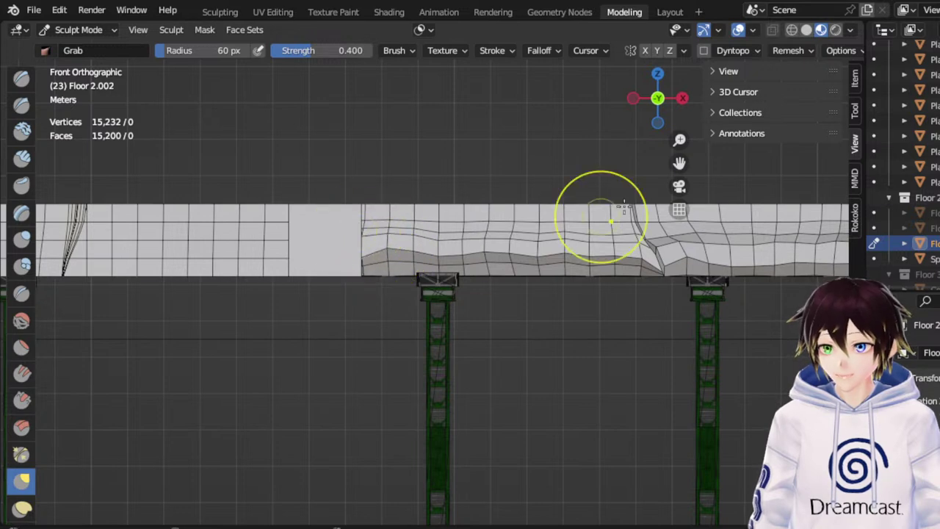
Grab the lower front edge upward in low waves from the far side of the plain block to the next slanted seam
drag(680, 165, 845, 181)
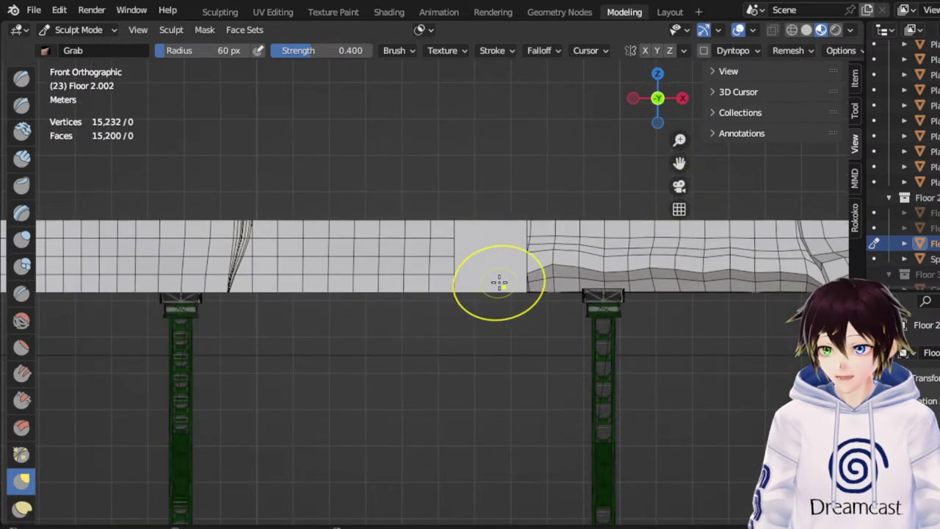
drag(444, 279, 443, 259)
drag(428, 277, 420, 264)
mouse_move(404, 282)
mouse_down()
mouse_move(402, 265)
mouse_move(374, 261)
mouse_move(382, 265)
mouse_move(304, 254)
mouse_move(293, 269)
mouse_move(248, 271)
mouse_move(239, 258)
mouse_up()
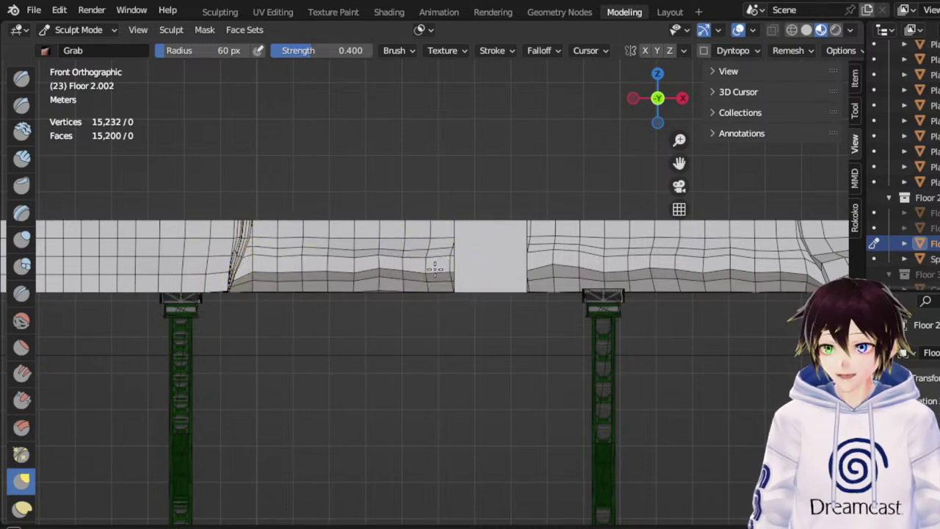
drag(435, 270, 438, 267)
drag(504, 285, 504, 267)
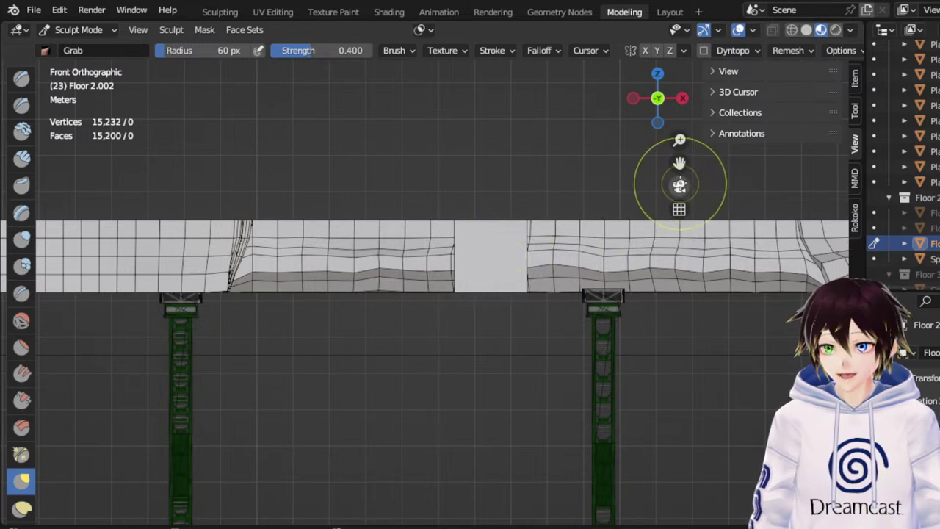
Raise the lower edge between the next two slanted seams in irregular waves, and lift the drooping corner beside the right-hand seam
mouse_move(679, 162)
mouse_down()
mouse_move(812, 162)
mouse_move(834, 172)
mouse_up()
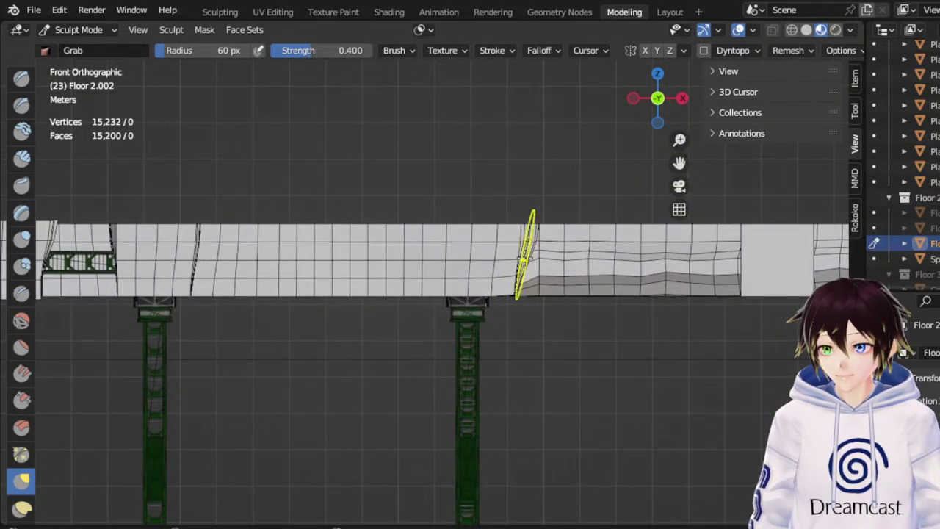
mouse_move(487, 280)
mouse_down()
mouse_move(484, 263)
mouse_move(500, 275)
mouse_up()
mouse_move(423, 285)
mouse_down()
mouse_move(419, 260)
mouse_move(385, 269)
mouse_move(378, 261)
mouse_move(351, 277)
mouse_move(315, 269)
mouse_move(309, 283)
mouse_move(268, 263)
mouse_move(243, 273)
mouse_move(205, 263)
mouse_up()
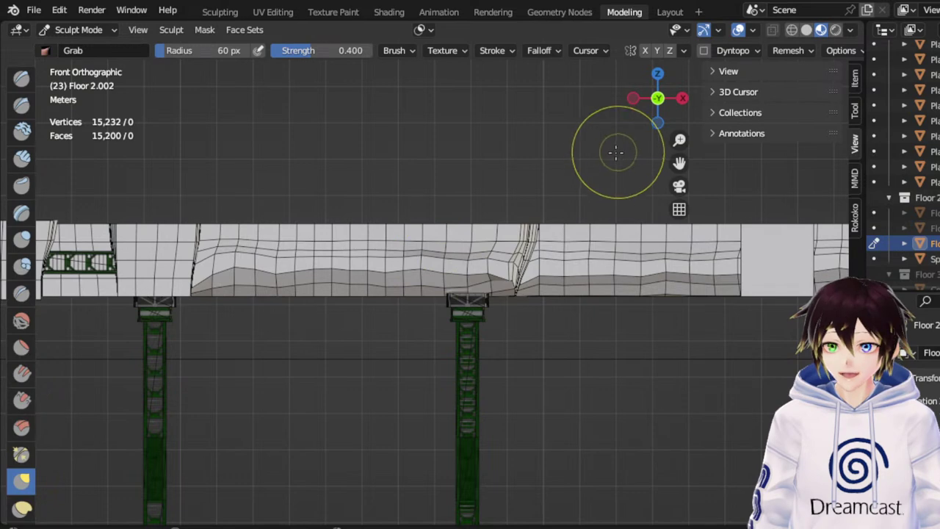
drag(680, 164, 745, 152)
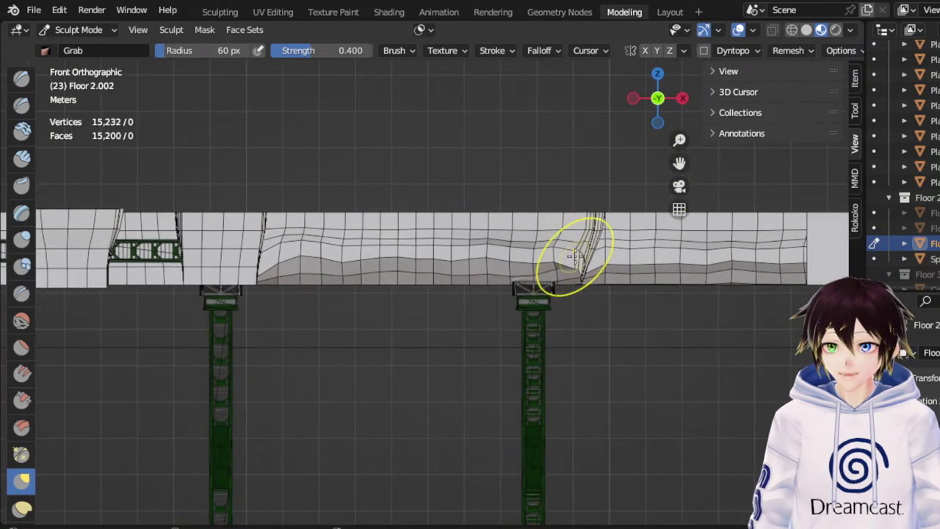
drag(575, 271, 573, 258)
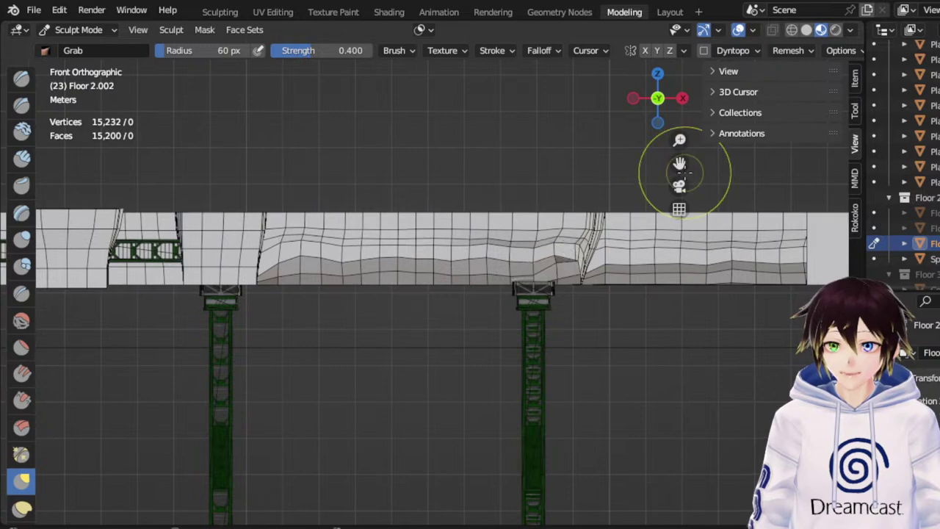
Examine the upper walkway, its tile sections and the platforms below from several angles to check the wavy edges
drag(679, 165, 939, 176)
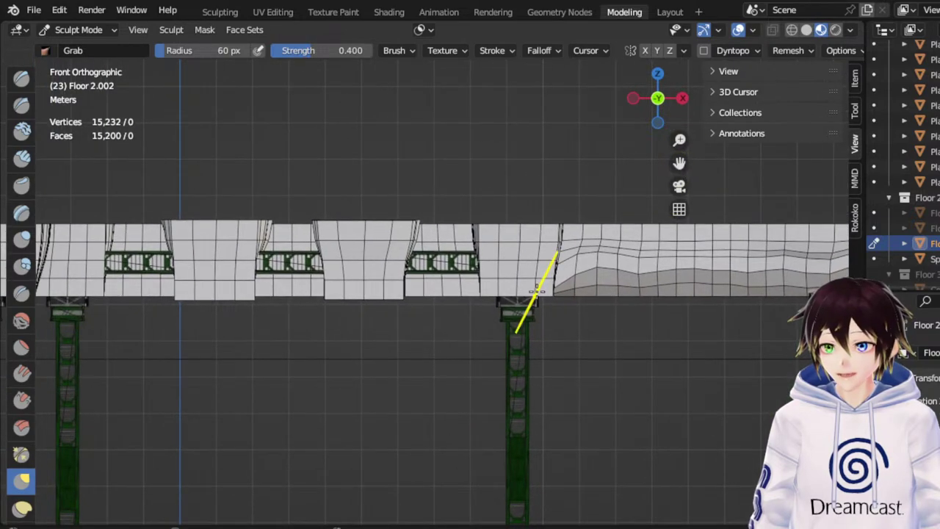
middle_drag(542, 229, 504, 256)
scroll(504, 255, down, 5)
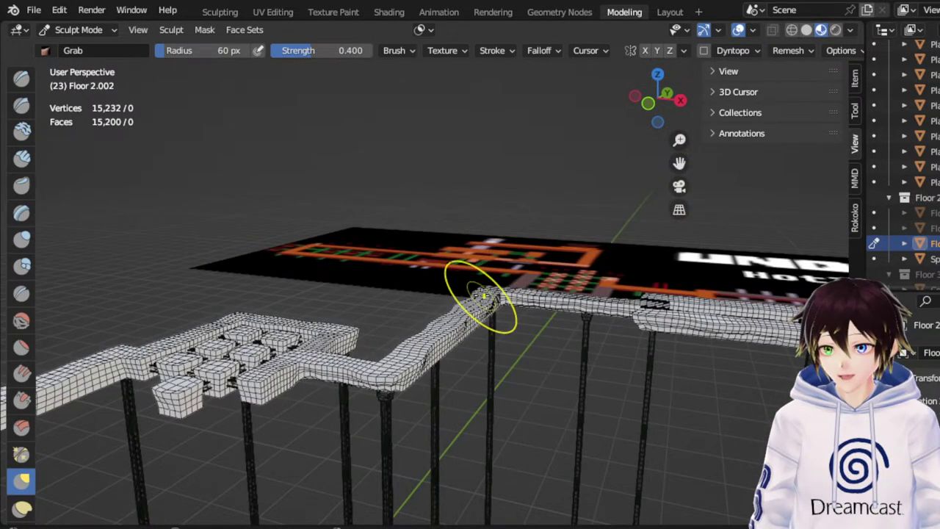
middle_drag(479, 298, 521, 284)
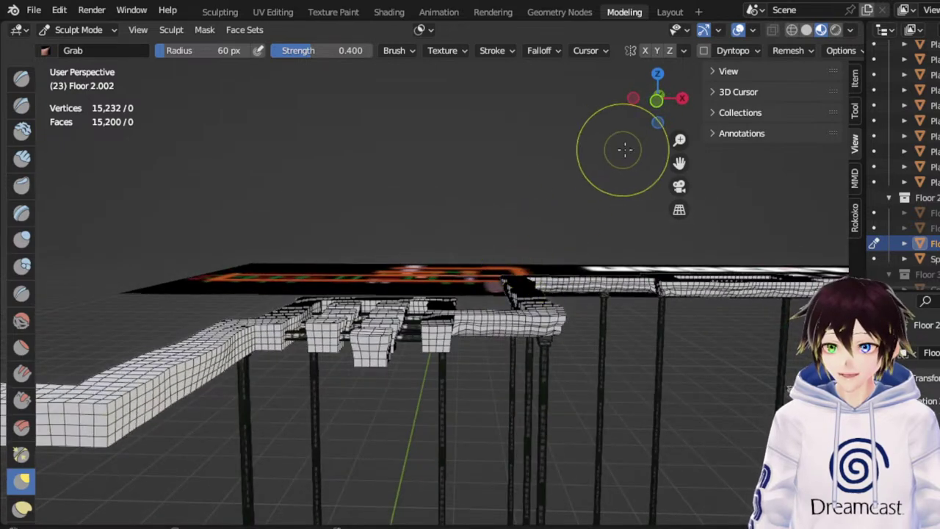
click(657, 102)
drag(679, 169, 857, 165)
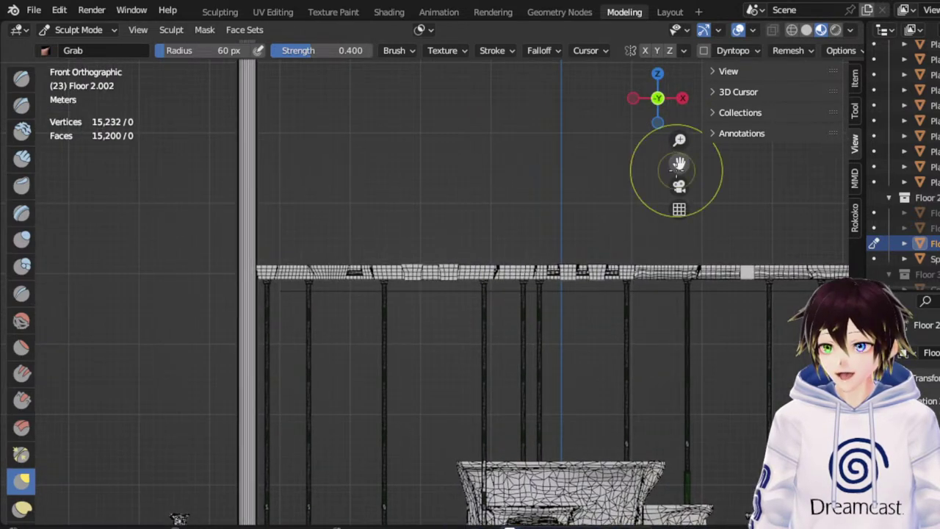
scroll(557, 222, up, 6)
drag(680, 163, 939, 172)
middle_drag(483, 205, 365, 260)
scroll(365, 260, down, 4)
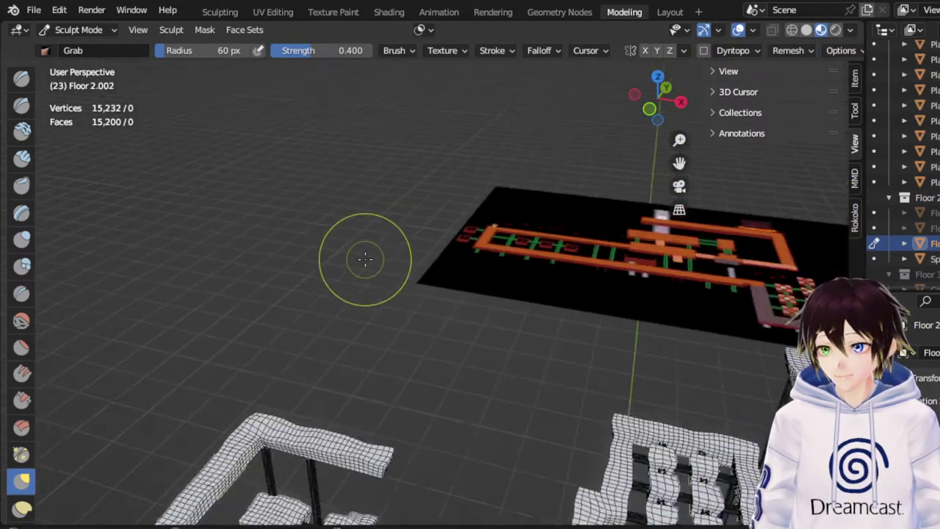
drag(679, 168, 470, 14)
middle_drag(514, 227, 534, 198)
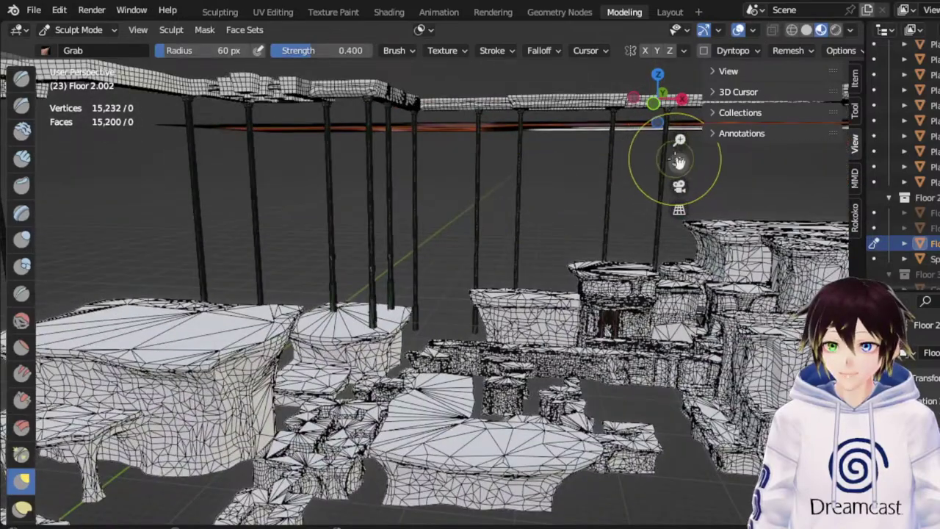
drag(678, 164, 615, 238)
scroll(615, 180, up, 4)
drag(679, 164, 576, 247)
scroll(543, 226, up, 3)
middle_drag(534, 227, 517, 229)
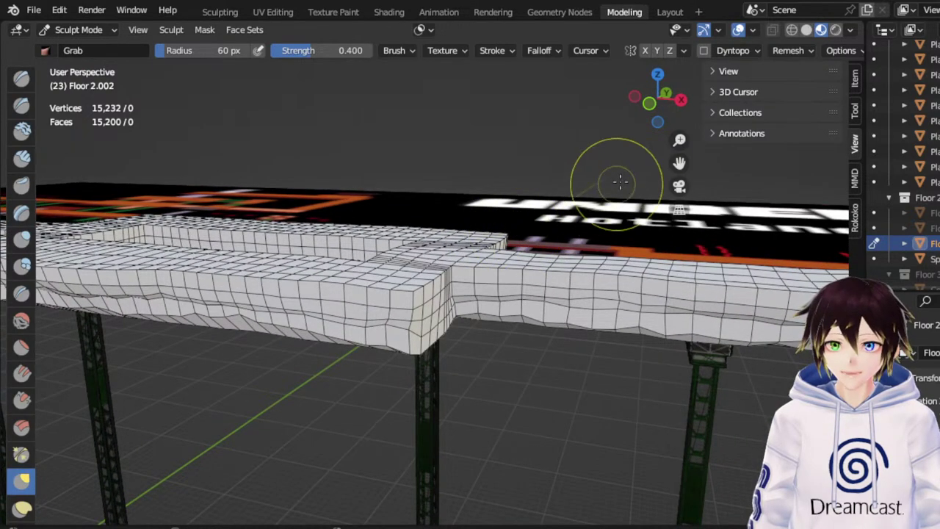
From the back view, grab the walkway's lower rear edge upward in uneven waves from its free end past the round pillar
click(651, 102)
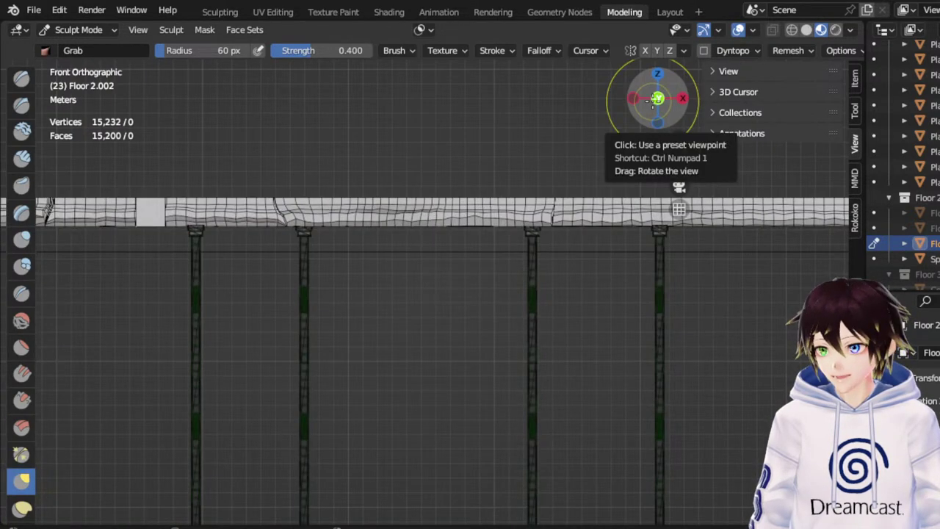
click(653, 100)
mouse_move(679, 163)
mouse_down()
mouse_move(939, 159)
mouse_move(939, 186)
mouse_move(934, 169)
mouse_move(804, 182)
mouse_up()
scroll(321, 271, up, 5)
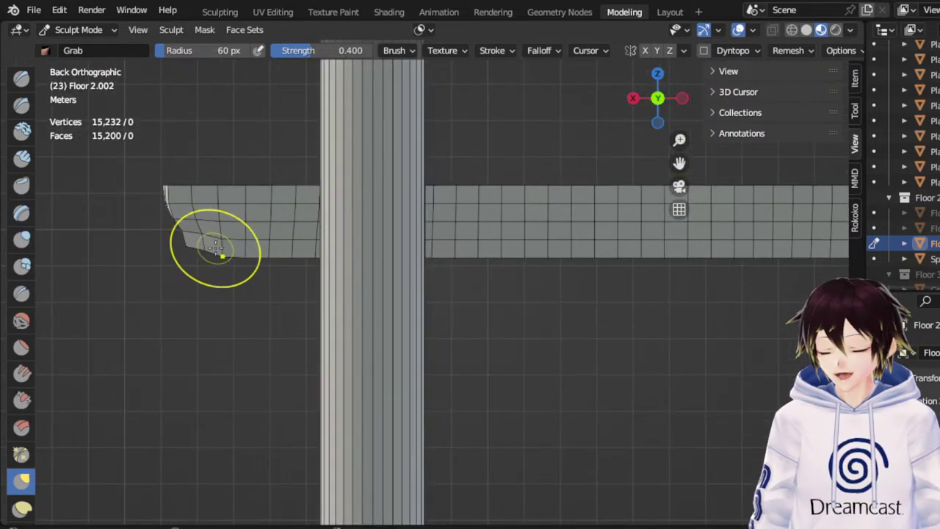
mouse_move(205, 249)
mouse_down()
mouse_move(214, 234)
mouse_move(197, 228)
mouse_up()
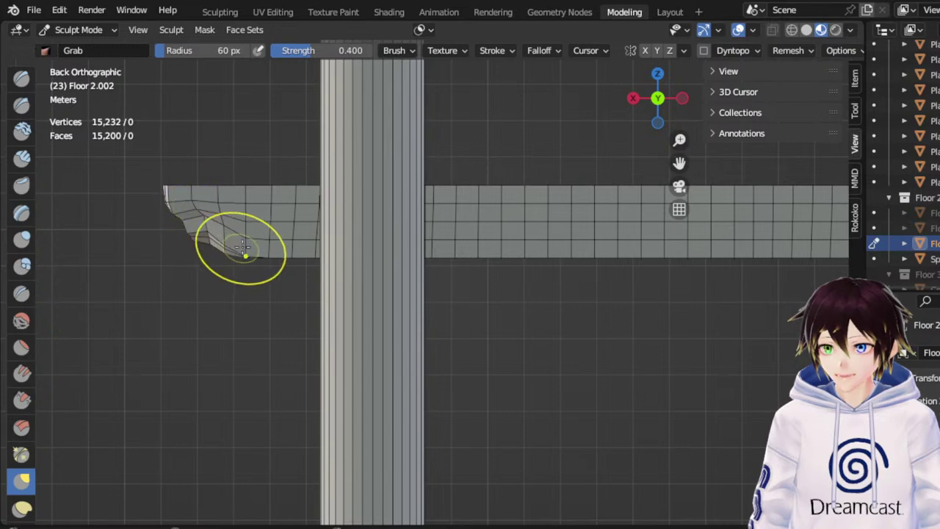
mouse_move(243, 248)
mouse_down()
mouse_move(255, 220)
mouse_move(294, 222)
mouse_up()
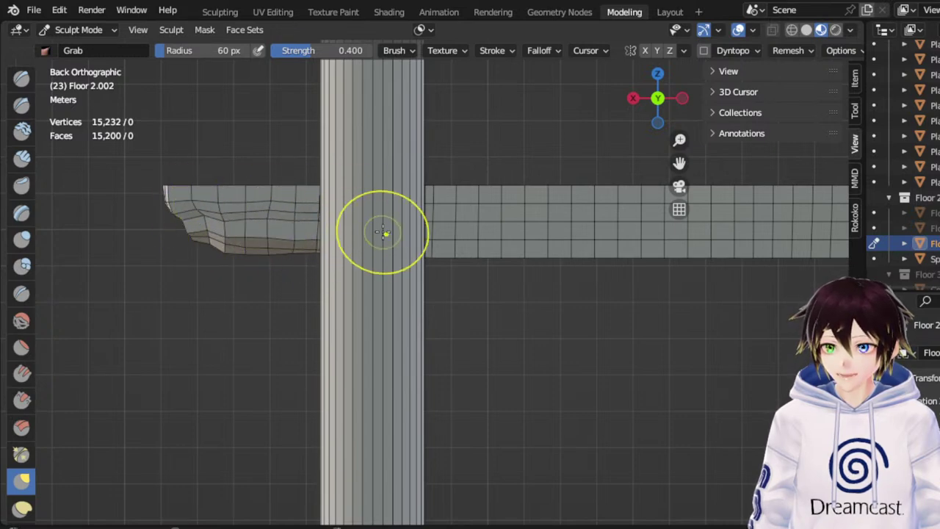
mouse_move(404, 247)
mouse_down()
mouse_move(411, 235)
mouse_move(470, 234)
mouse_move(546, 214)
mouse_move(569, 246)
mouse_move(639, 237)
mouse_move(663, 248)
mouse_move(680, 217)
mouse_up()
drag(679, 163, 608, 152)
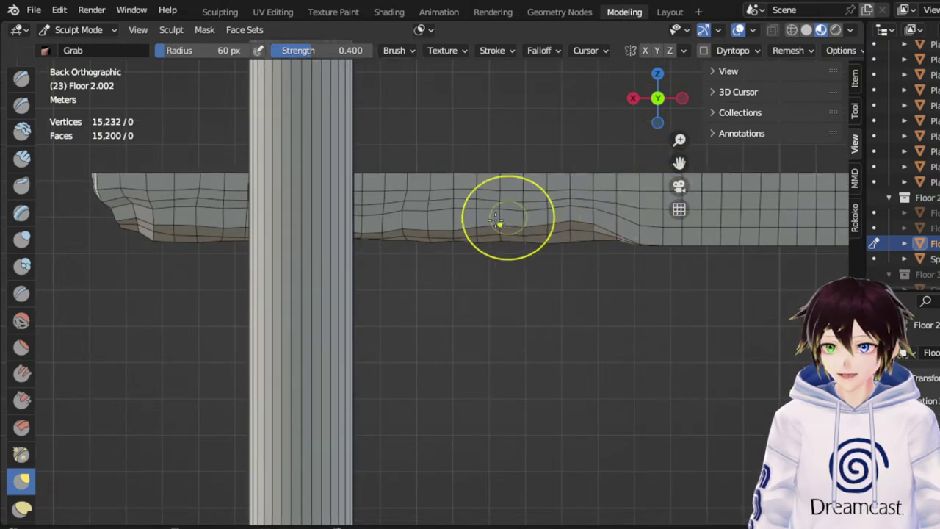
Grab the walkway's lower rear edge upward in shallow waves from the round pillar to the first slanted seam
mouse_move(446, 223)
mouse_down()
mouse_move(441, 209)
mouse_move(373, 208)
mouse_up()
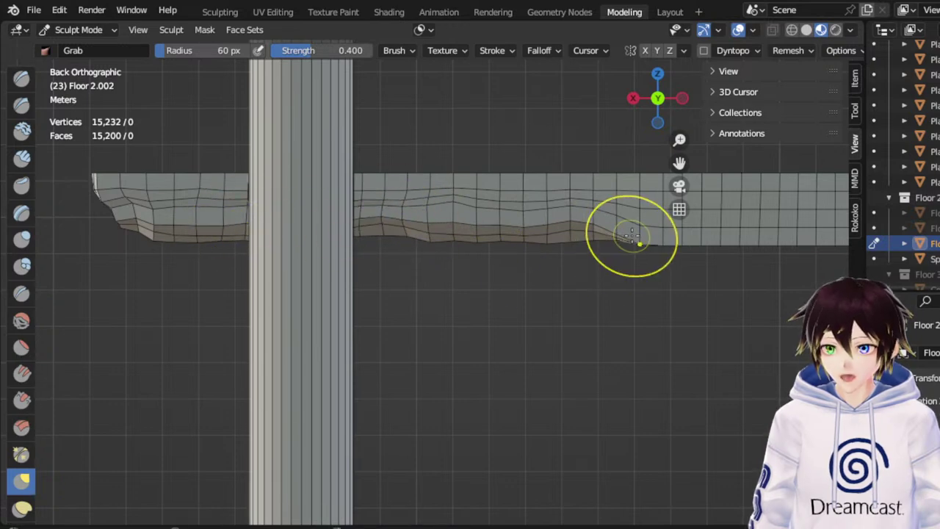
drag(680, 163, 448, 194)
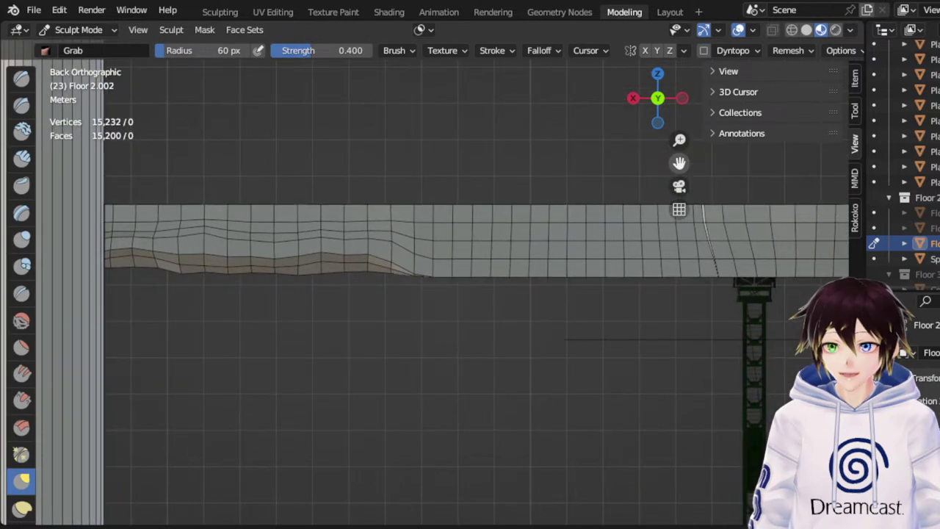
mouse_move(419, 269)
mouse_down()
mouse_move(429, 245)
mouse_move(439, 255)
mouse_move(490, 260)
mouse_move(486, 252)
mouse_up()
mouse_move(487, 252)
mouse_down()
mouse_move(478, 244)
mouse_move(540, 252)
mouse_move(571, 238)
mouse_up()
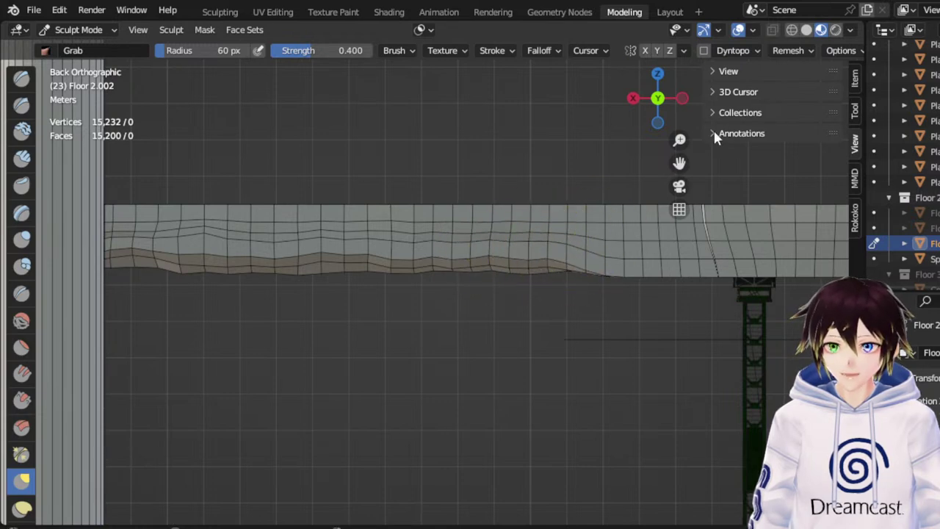
drag(680, 161, 566, 170)
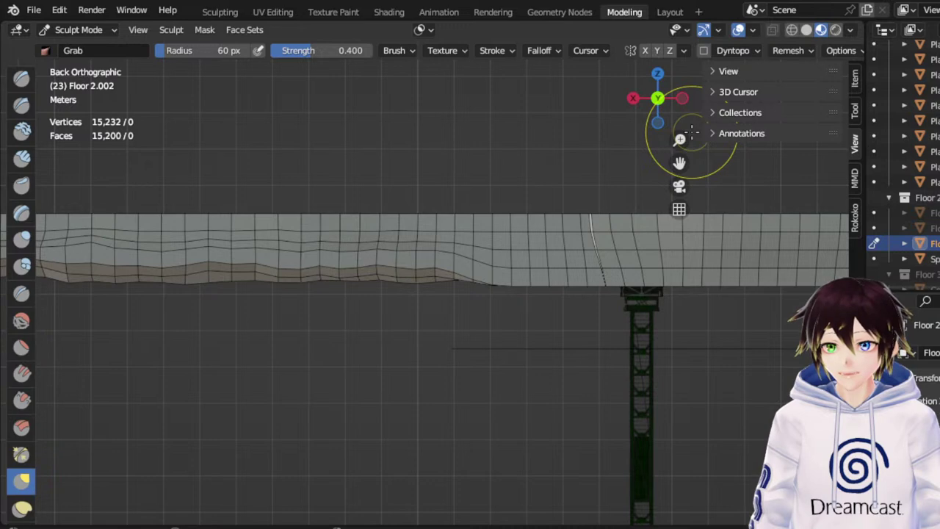
mouse_move(488, 266)
mouse_down()
mouse_move(487, 237)
mouse_move(490, 277)
mouse_move(488, 246)
mouse_move(593, 251)
mouse_move(340, 243)
mouse_up()
drag(292, 269, 287, 256)
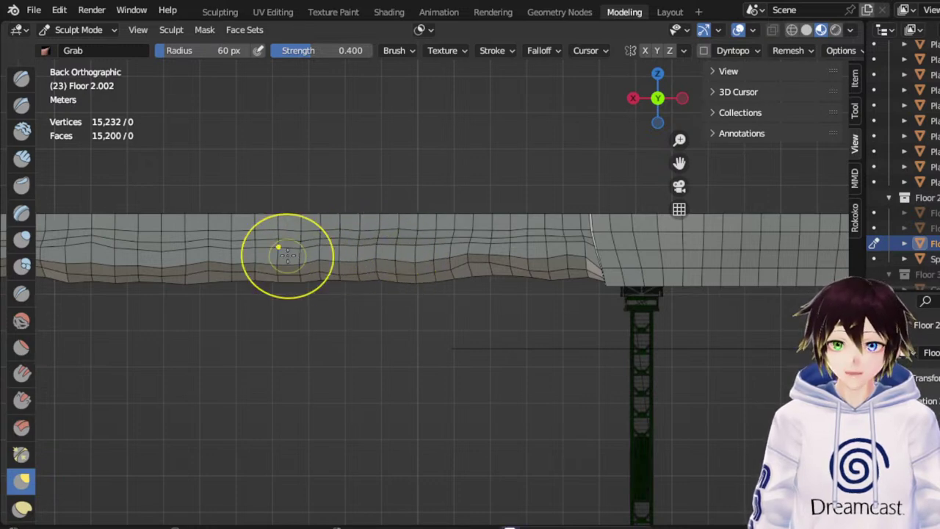
Raise the lower rear edge in low waves between the two slanted seams above the paired support towers, including both seam corners
drag(680, 164, 441, 172)
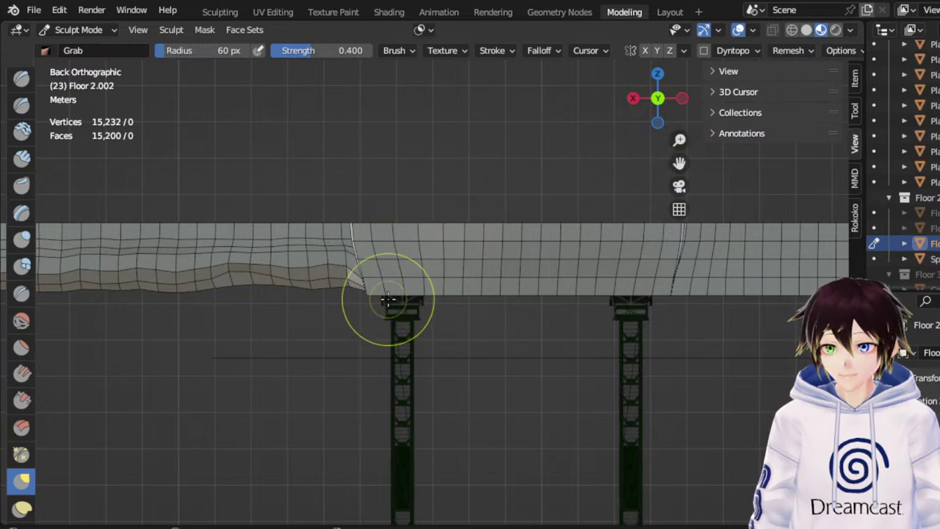
mouse_move(382, 286)
mouse_down()
mouse_move(411, 262)
mouse_move(537, 273)
mouse_move(556, 286)
mouse_move(608, 273)
mouse_up()
drag(680, 167, 603, 175)
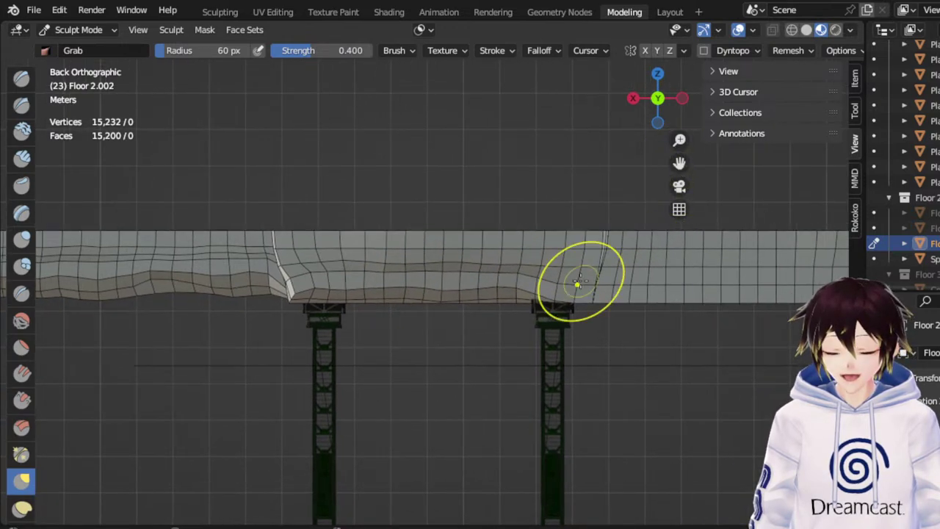
mouse_move(588, 282)
mouse_down()
mouse_move(593, 276)
mouse_move(298, 276)
mouse_up()
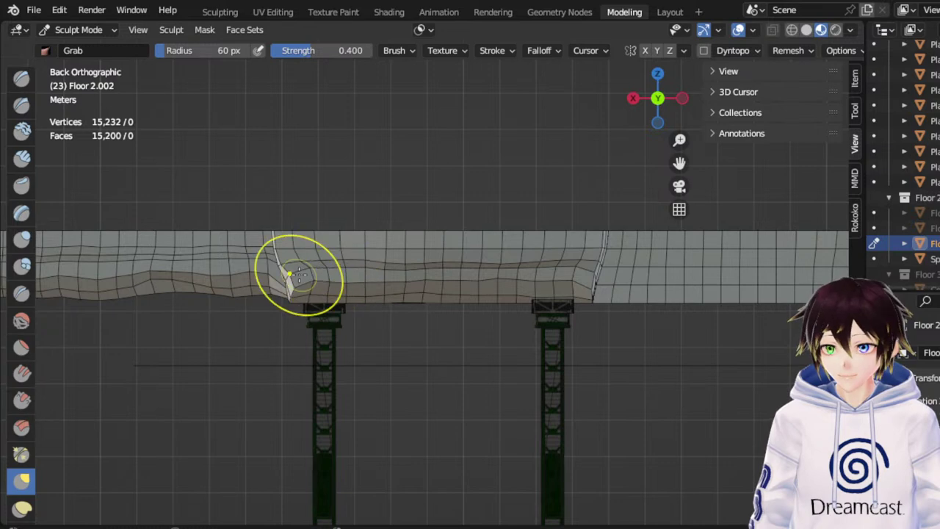
Pull the lower rear edge up into uneven humps along the plain stretch just beyond the second slanted seam
drag(679, 165, 423, 187)
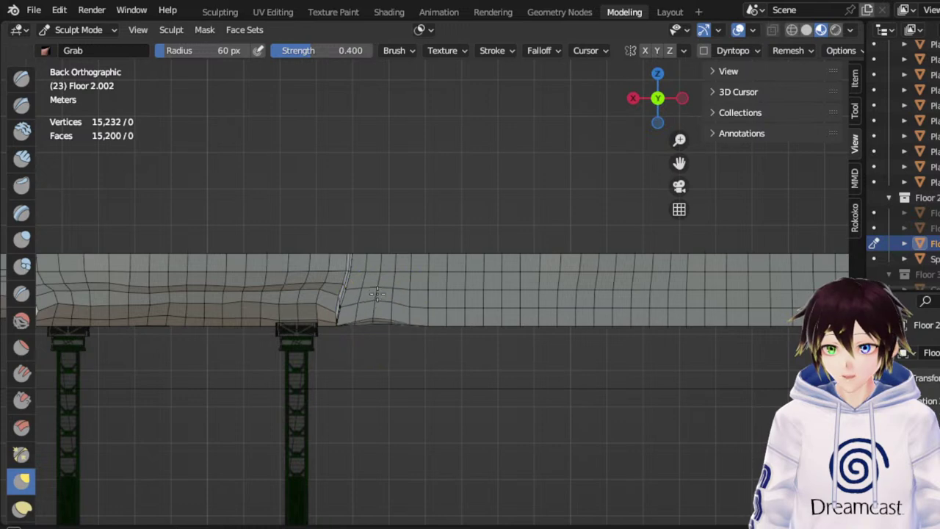
mouse_move(408, 317)
mouse_down()
mouse_move(456, 299)
mouse_move(507, 304)
mouse_move(515, 284)
mouse_move(520, 296)
mouse_move(387, 304)
mouse_up()
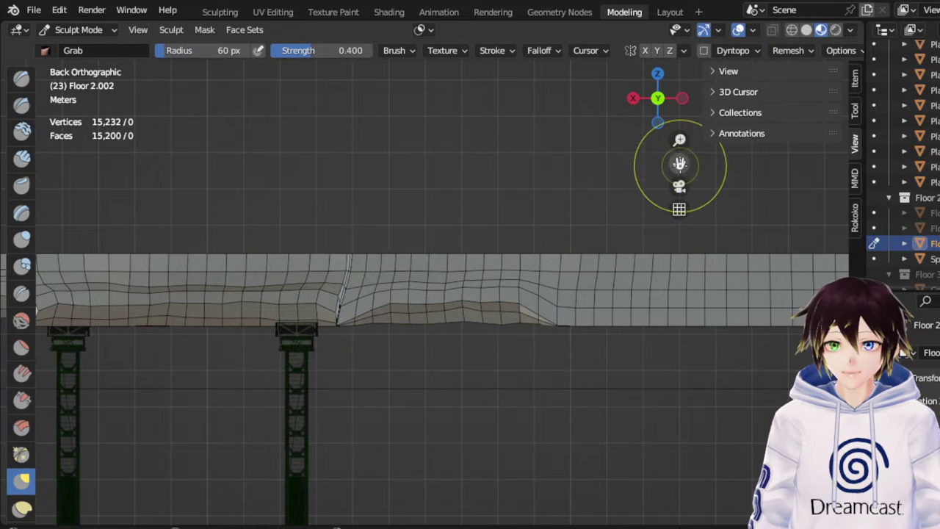
drag(679, 163, 529, 171)
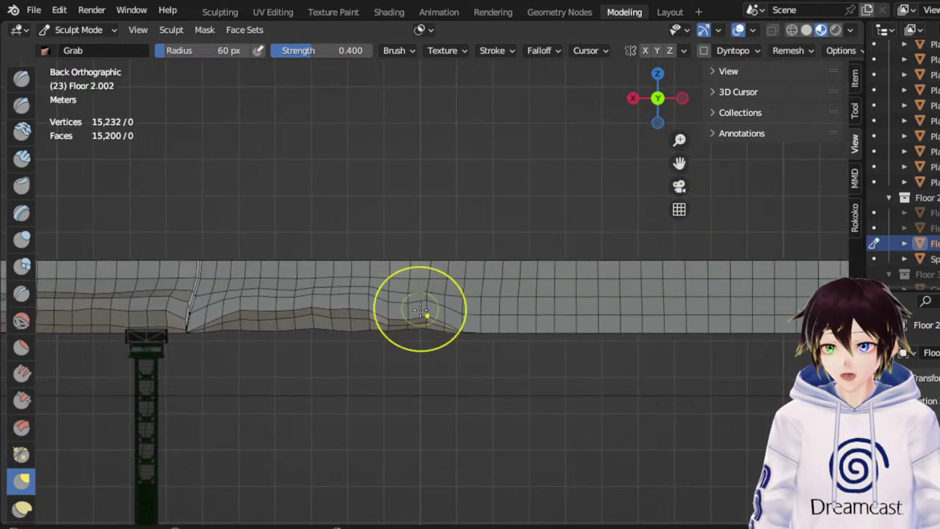
drag(415, 316, 412, 296)
drag(453, 320, 451, 308)
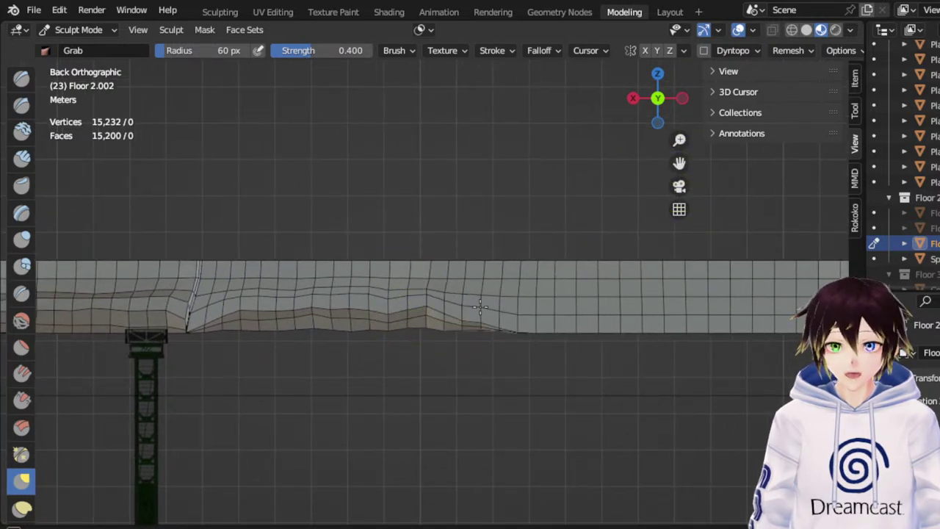
mouse_move(523, 327)
mouse_down()
mouse_move(525, 318)
mouse_move(564, 318)
mouse_move(563, 297)
mouse_up()
drag(574, 323, 578, 313)
mouse_move(583, 315)
mouse_down()
mouse_move(582, 297)
mouse_move(517, 299)
mouse_up()
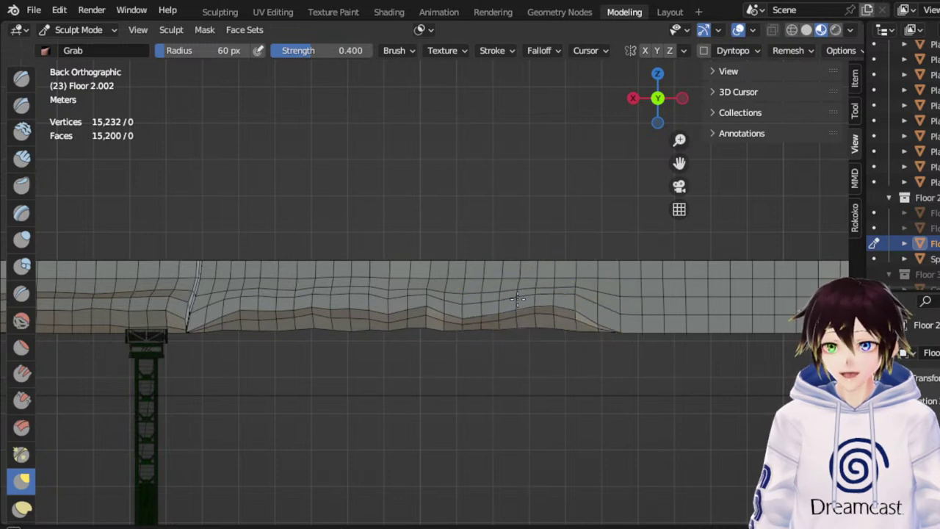
Extend the wavy lower edge farther along the plain walkway and lift the dip between two humps into a broad crest
drag(679, 162, 500, 162)
drag(479, 327, 465, 311)
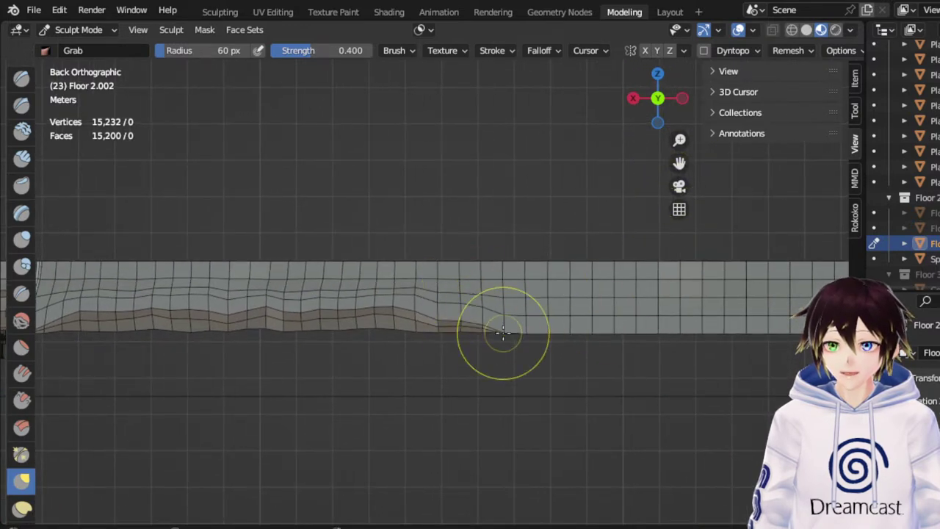
mouse_move(507, 333)
mouse_down()
mouse_move(514, 309)
mouse_move(440, 313)
mouse_up()
mouse_move(559, 328)
mouse_down()
mouse_move(577, 316)
mouse_move(656, 316)
mouse_up()
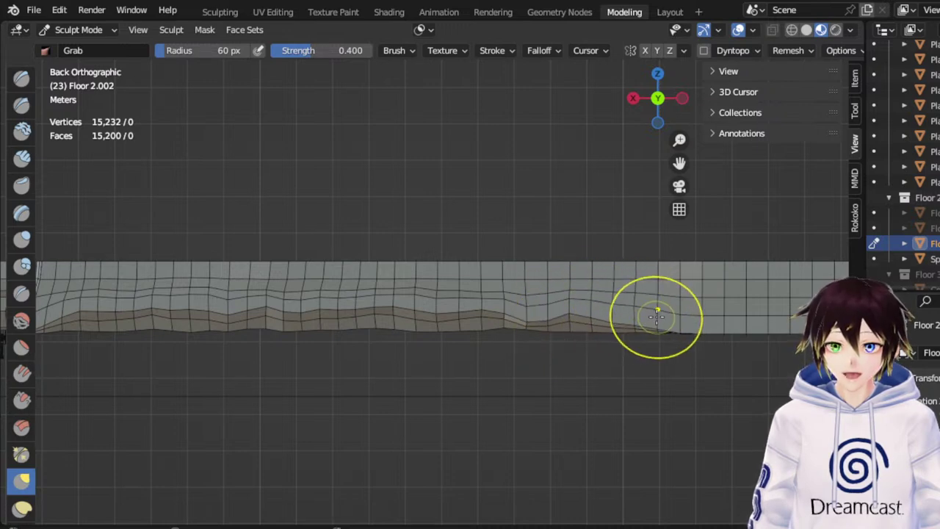
drag(547, 323, 542, 313)
drag(535, 318, 535, 302)
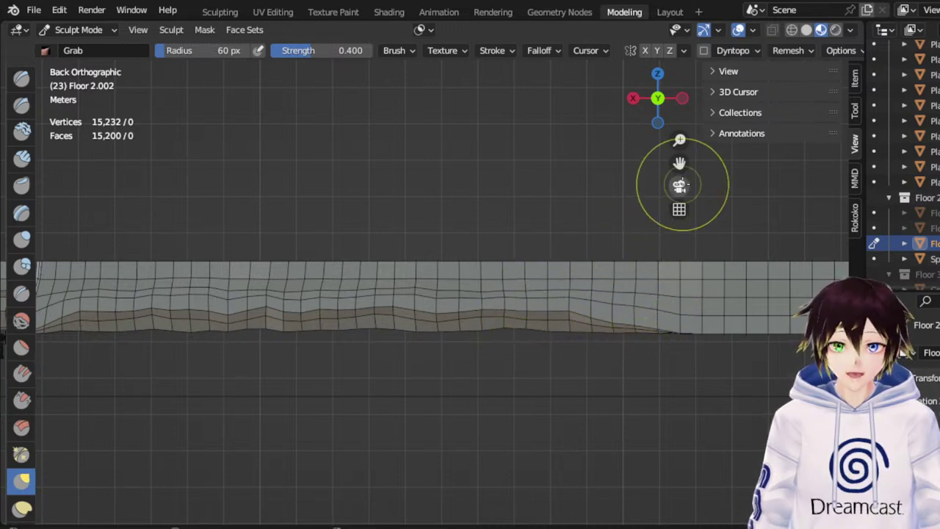
Grab the next straight stretch of the lower rear edge into several small crests, and lift the deep dip behind them
drag(679, 162, 522, 175)
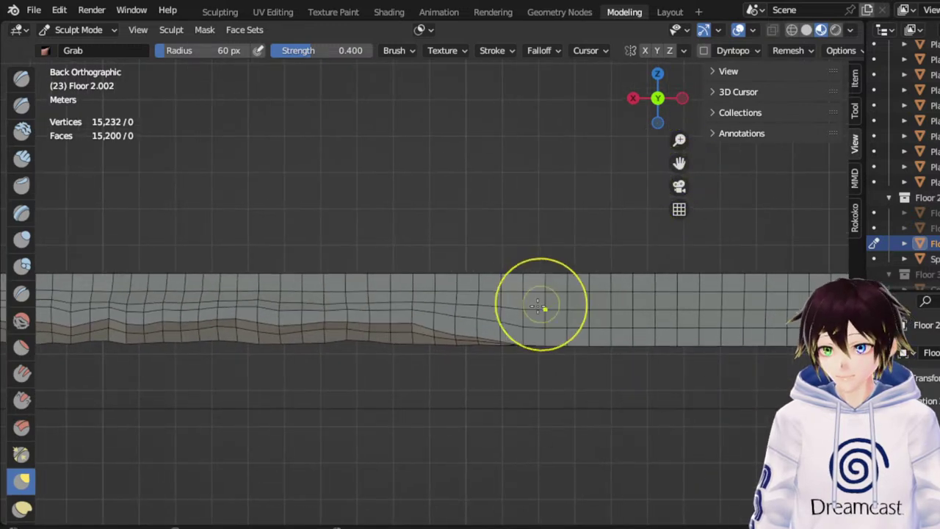
drag(516, 312, 517, 308)
drag(540, 336, 548, 311)
drag(570, 324, 588, 305)
drag(614, 332, 707, 322)
drag(573, 331, 574, 324)
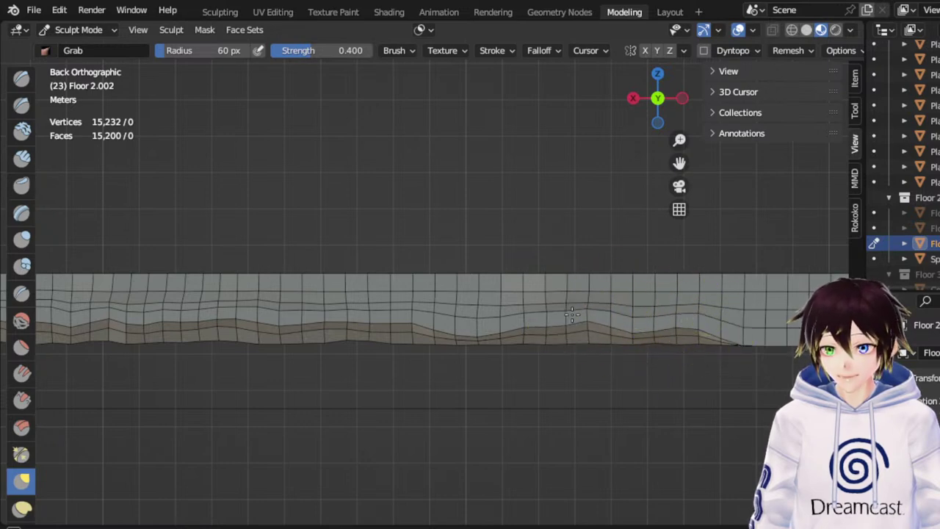
drag(479, 338, 466, 324)
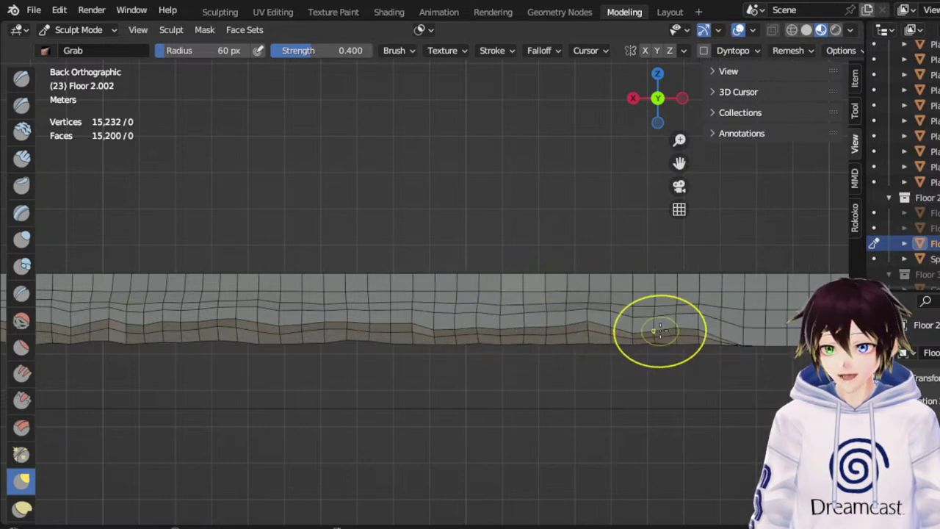
drag(659, 331, 658, 315)
Carry the irregular lower-edge waves along the following unsculpted stretch, then raise the middle of it slightly higher
drag(680, 163, 489, 157)
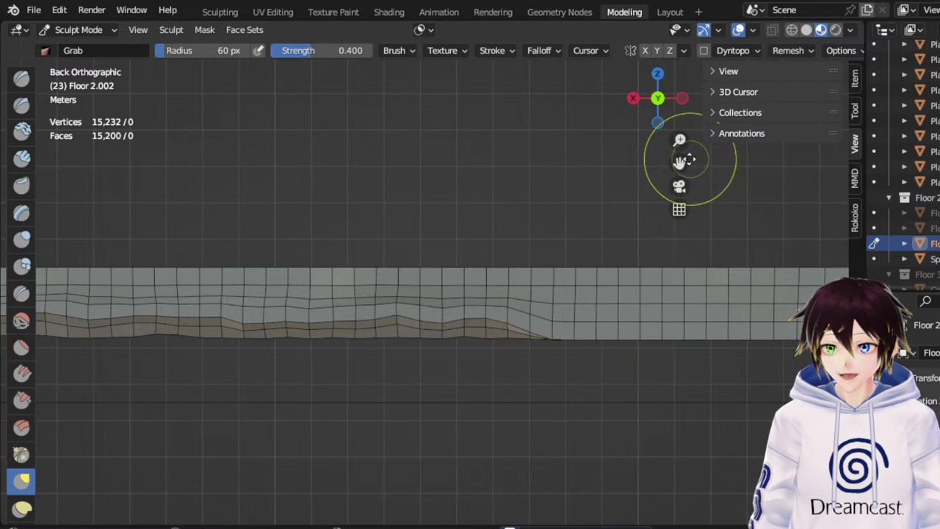
mouse_move(680, 163)
mouse_down()
mouse_move(589, 169)
mouse_move(544, 159)
mouse_up()
mouse_move(422, 331)
mouse_down()
mouse_move(421, 299)
mouse_move(386, 304)
mouse_up()
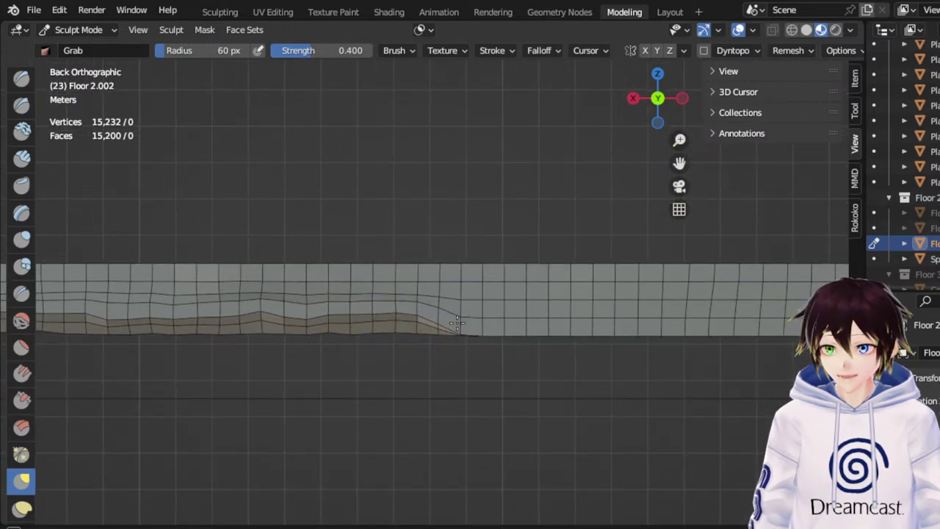
mouse_move(457, 323)
mouse_down()
mouse_move(457, 307)
mouse_move(599, 314)
mouse_move(667, 302)
mouse_up()
drag(582, 317, 581, 306)
drag(569, 315, 566, 302)
mouse_move(541, 316)
mouse_down()
mouse_move(538, 303)
mouse_move(459, 309)
mouse_up()
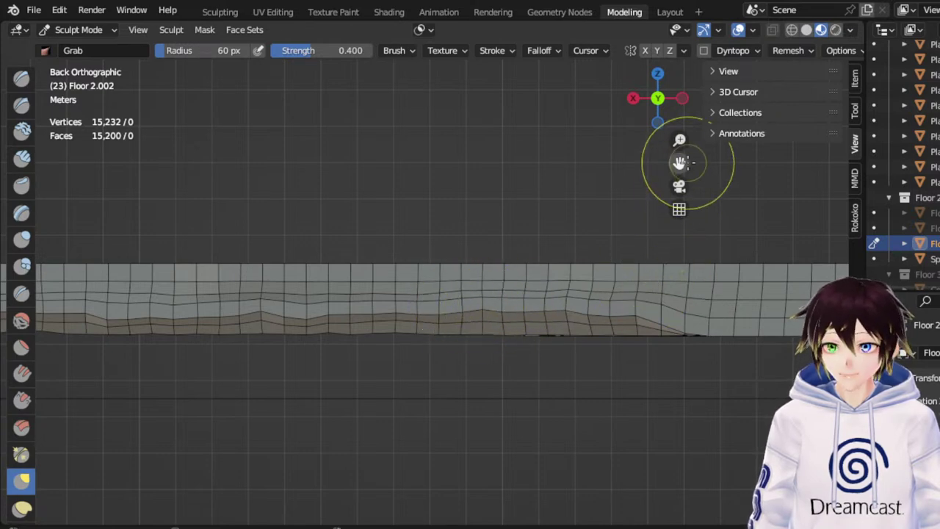
Pull the still-straight lower rear edge past the last wave upward into a pronounced peak
drag(679, 163, 563, 169)
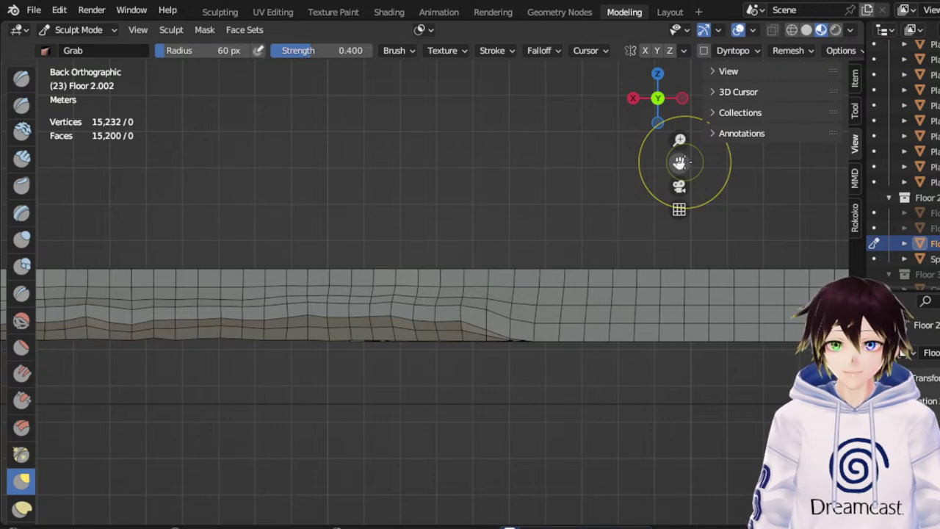
drag(680, 162, 540, 160)
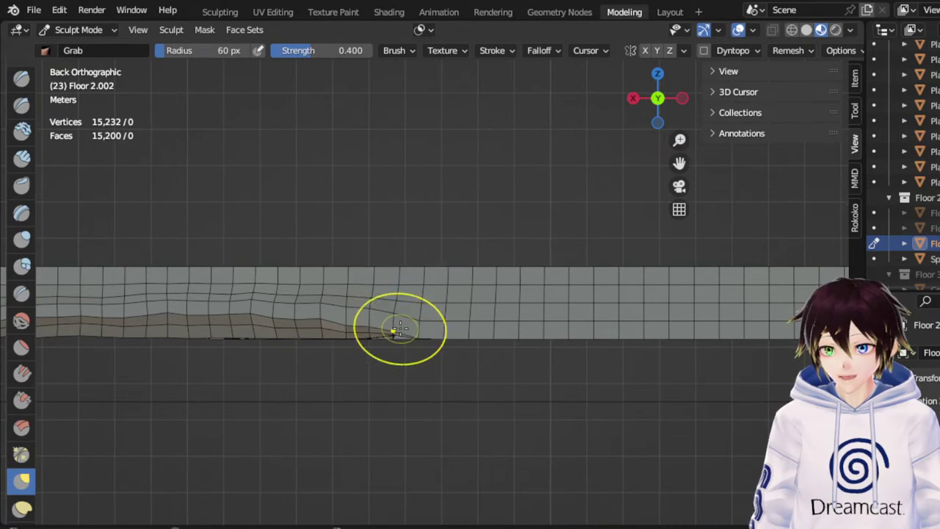
drag(397, 331, 432, 299)
drag(461, 324, 463, 288)
drag(487, 326, 495, 302)
Shape a lower hump beside the pronounced peak and continue the rear edge past it in low waves
mouse_move(453, 326)
mouse_down()
mouse_move(447, 313)
mouse_move(543, 305)
mouse_up()
drag(549, 323, 551, 305)
drag(577, 322, 580, 305)
drag(598, 327, 593, 304)
drag(518, 328, 518, 312)
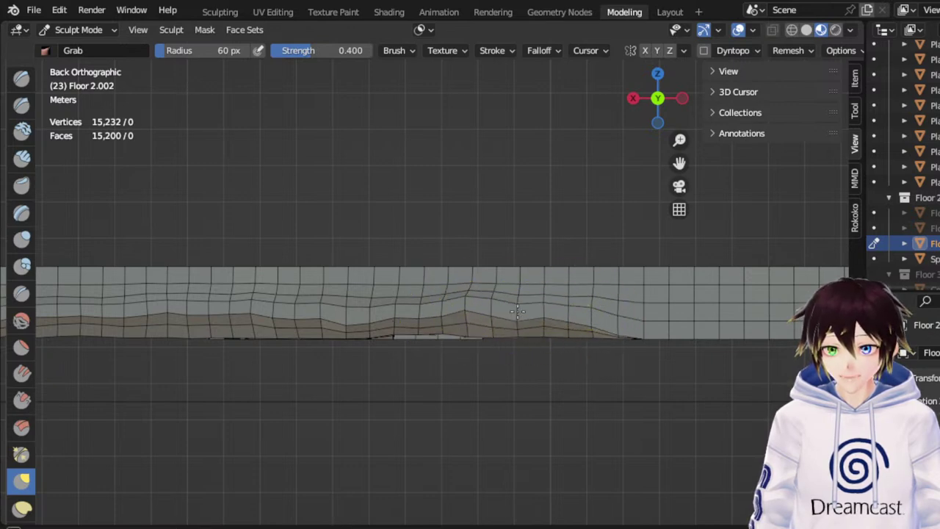
drag(615, 325, 612, 308)
drag(624, 322, 620, 307)
drag(638, 318, 638, 303)
Raise the next part of the lower rear edge in gentle waves with one broad, higher crest in the middle
drag(682, 160, 522, 153)
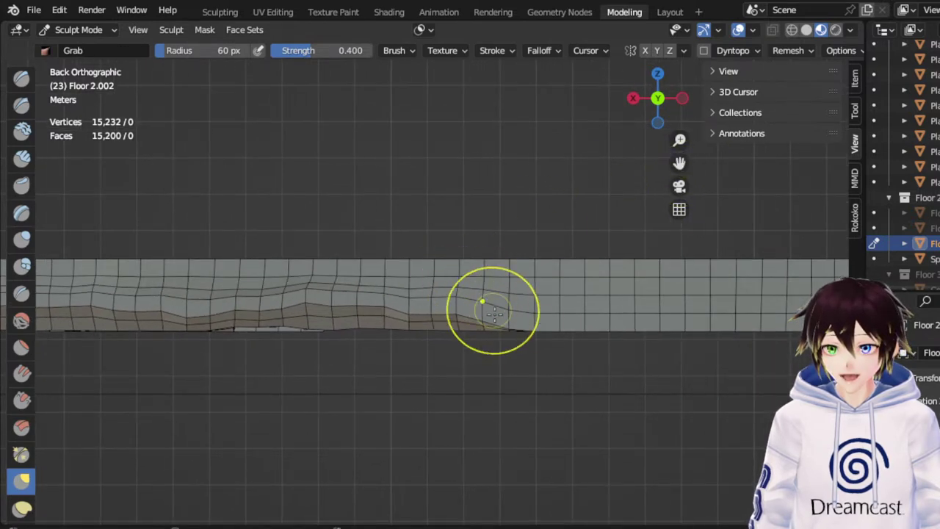
drag(522, 320, 524, 279)
mouse_move(553, 319)
mouse_down()
mouse_move(555, 297)
mouse_move(662, 300)
mouse_move(682, 290)
mouse_move(671, 304)
mouse_move(629, 308)
mouse_up()
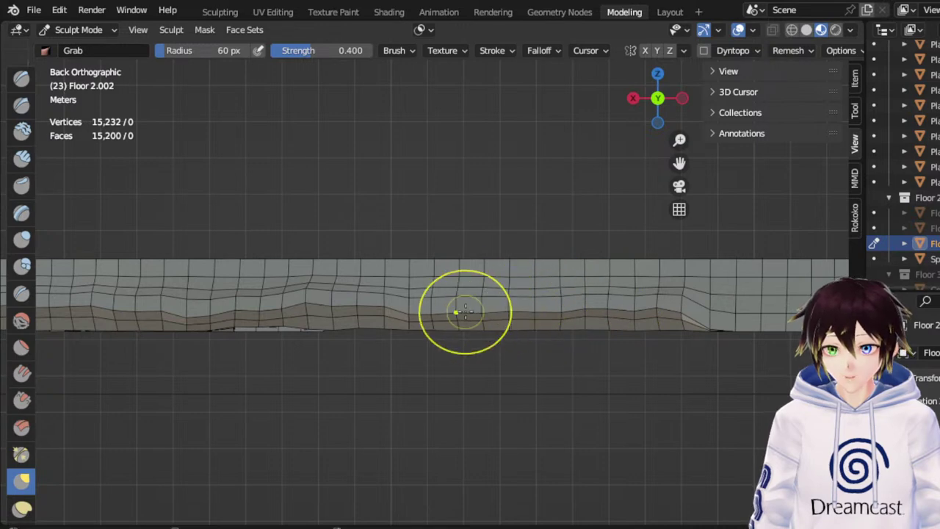
drag(594, 309, 595, 297)
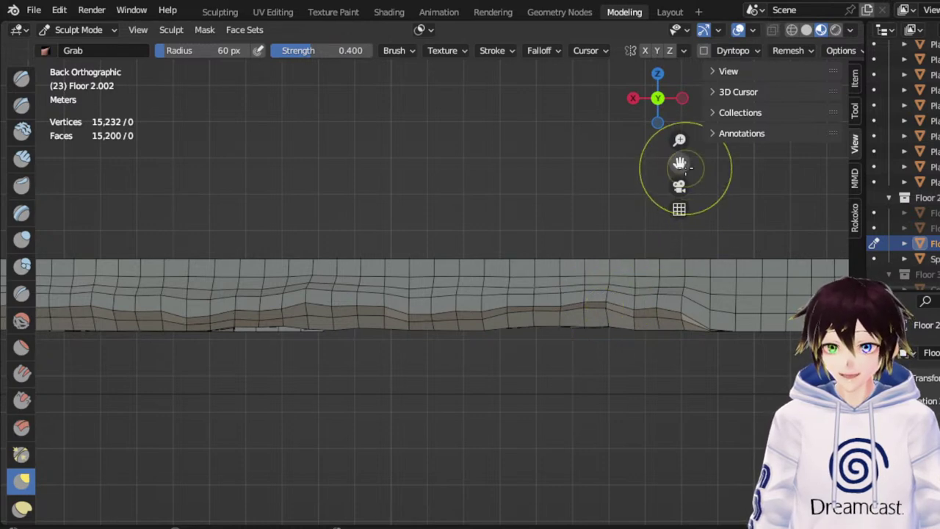
Grab the lower rear edge beyond the broad crest into two low humps with a shallow dip between them
drag(684, 165, 433, 141)
mouse_move(490, 298)
mouse_down()
mouse_move(497, 268)
mouse_move(466, 261)
mouse_up()
mouse_move(509, 299)
mouse_down()
mouse_move(512, 277)
mouse_move(588, 297)
mouse_move(633, 291)
mouse_move(562, 270)
mouse_up()
drag(522, 296, 520, 285)
drag(488, 292, 487, 287)
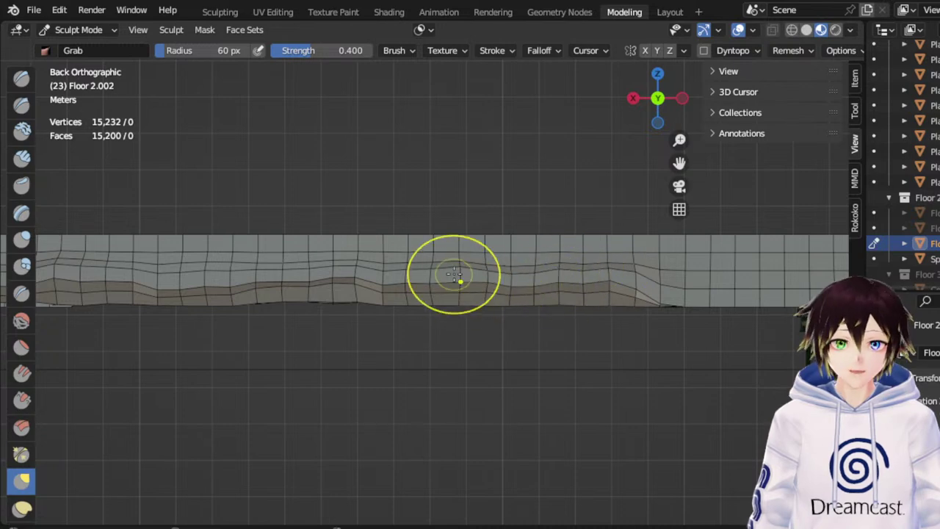
Raise the lower rear edge in uneven waves toward and past the next support tower, ending short of the slanted seam
drag(679, 164, 417, 163)
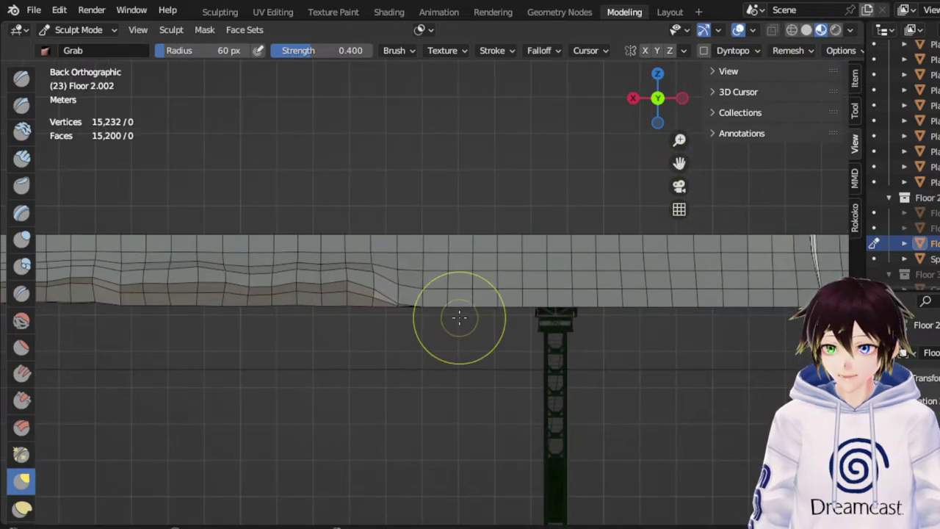
drag(399, 303, 404, 263)
drag(434, 298, 435, 276)
mouse_move(454, 297)
mouse_down()
mouse_move(457, 267)
mouse_move(483, 281)
mouse_up()
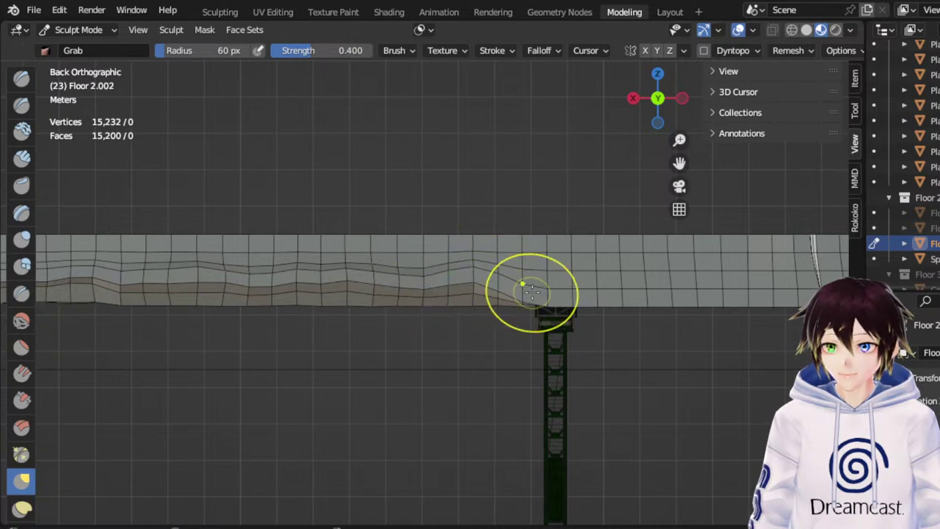
mouse_move(535, 295)
mouse_down()
mouse_move(541, 282)
mouse_move(644, 277)
mouse_move(637, 285)
mouse_move(554, 281)
mouse_move(641, 280)
mouse_move(706, 304)
mouse_move(720, 273)
mouse_move(734, 277)
mouse_move(689, 280)
mouse_up()
drag(689, 288, 686, 278)
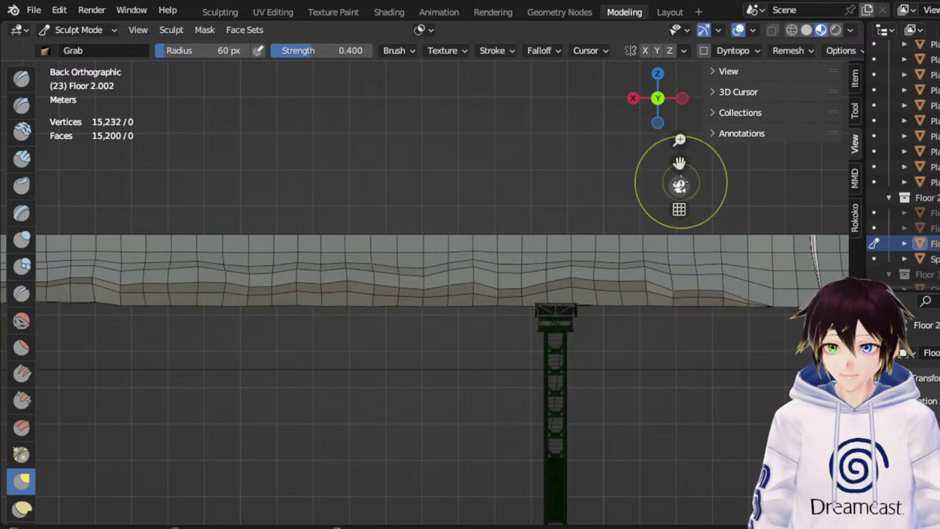
Check the walkway's rear side within the whole map, and return to the back view of the remaining straight section
drag(679, 164, 613, 153)
middle_drag(529, 248, 211, 326)
scroll(587, 233, down, 4)
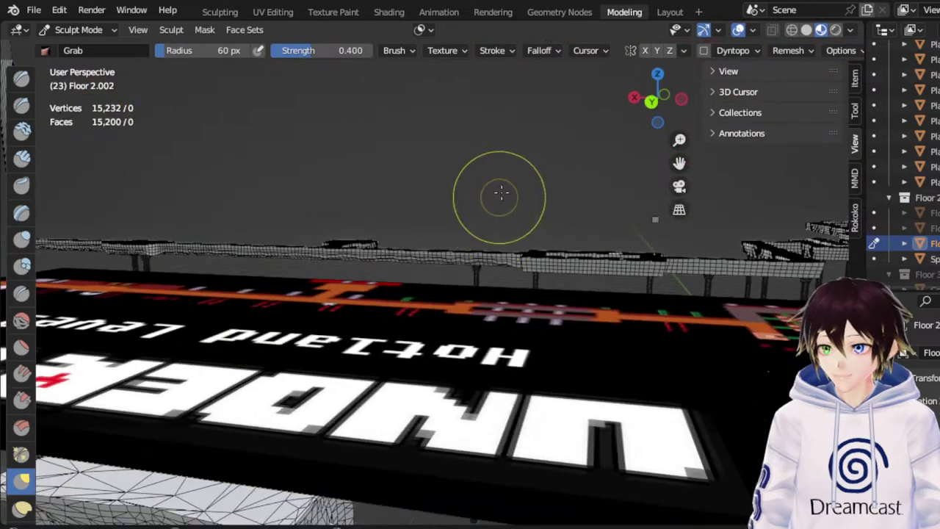
click(653, 103)
drag(680, 163, 693, 163)
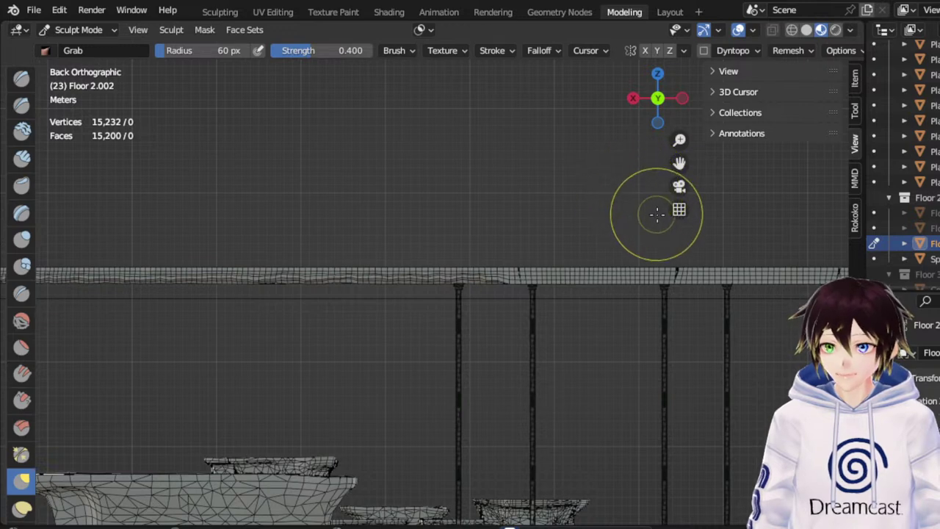
scroll(654, 213, up, 1)
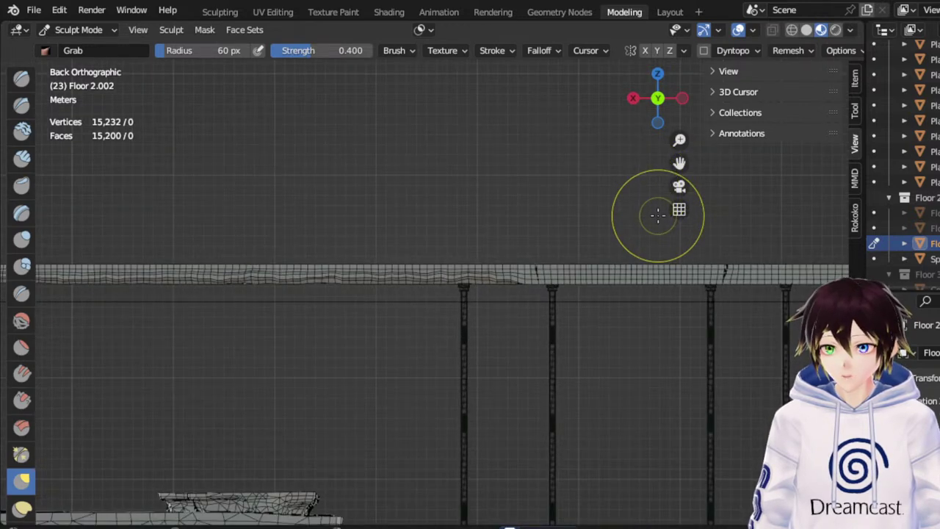
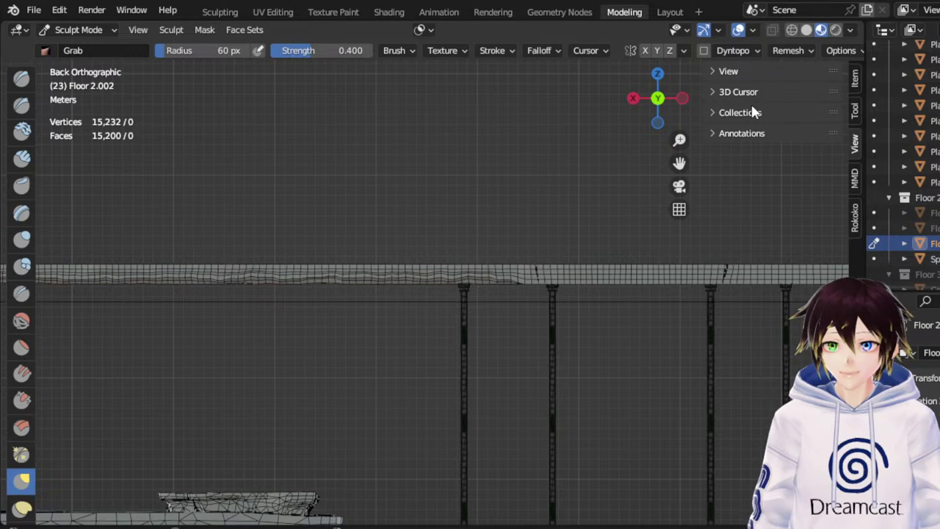
Carry the lower rear edge's uneven waves from the last support tower up to the slanted seam with the Grab brush
drag(678, 163, 588, 170)
scroll(561, 231, up, 6)
drag(465, 297, 467, 267)
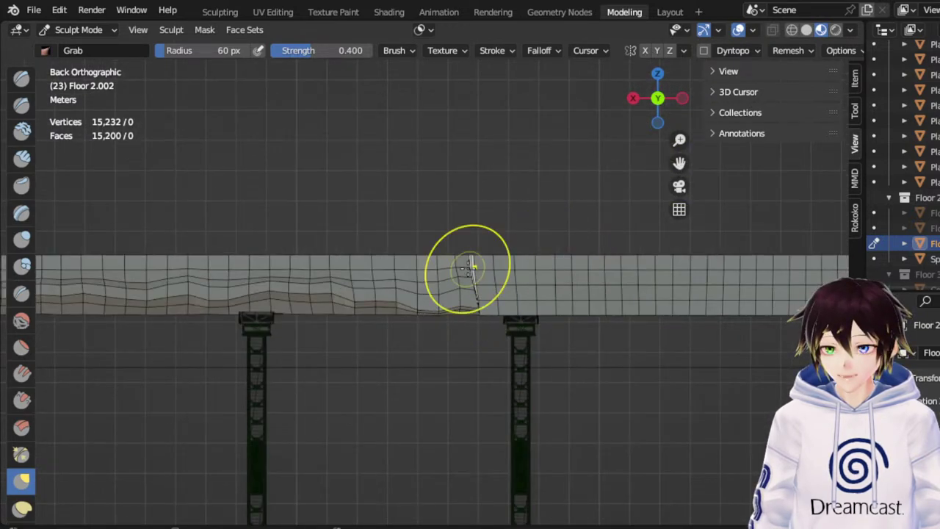
mouse_move(440, 298)
mouse_down()
mouse_move(442, 271)
mouse_move(417, 280)
mouse_up()
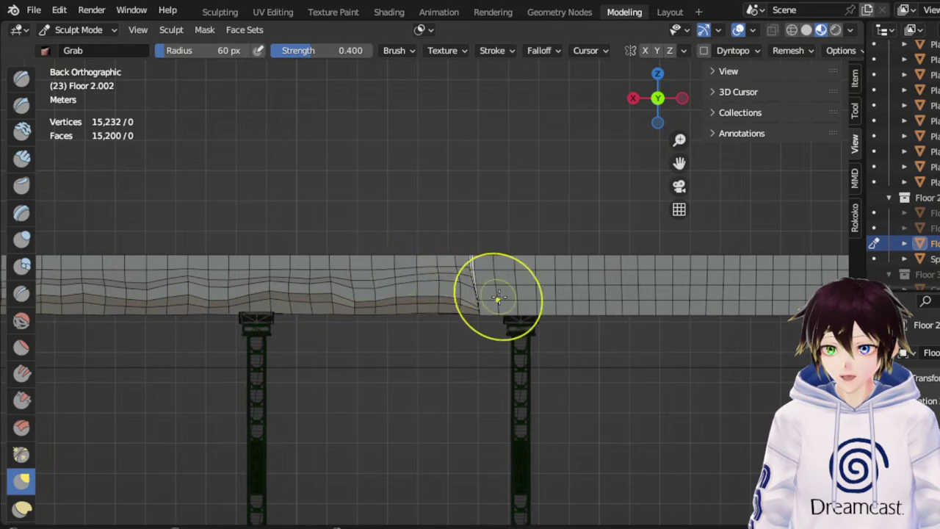
Raise the lower rear edge beyond the slanted seam in low waves, running past the adjacent support tower
drag(505, 301, 507, 291)
mouse_move(522, 301)
mouse_down()
mouse_move(531, 285)
mouse_move(593, 291)
mouse_move(629, 280)
mouse_up()
drag(680, 167, 475, 173)
drag(368, 298, 455, 292)
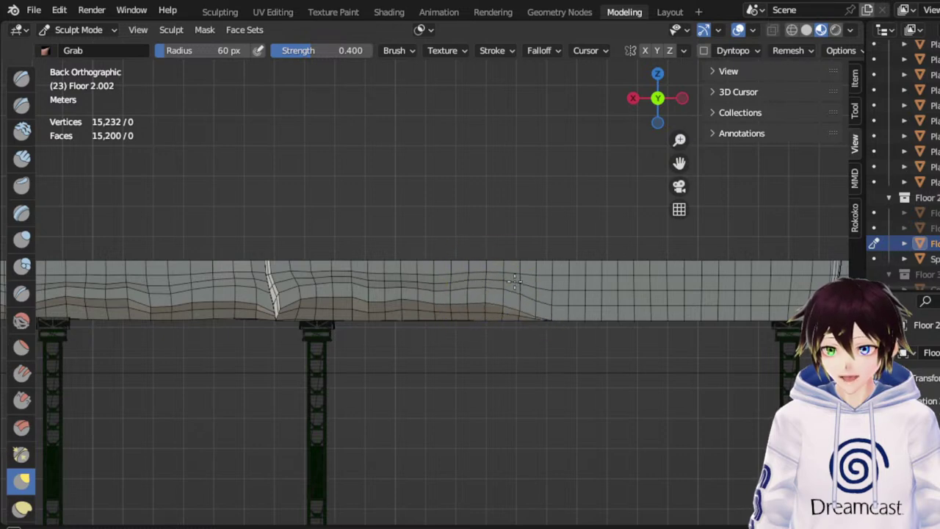
drag(562, 294, 599, 290)
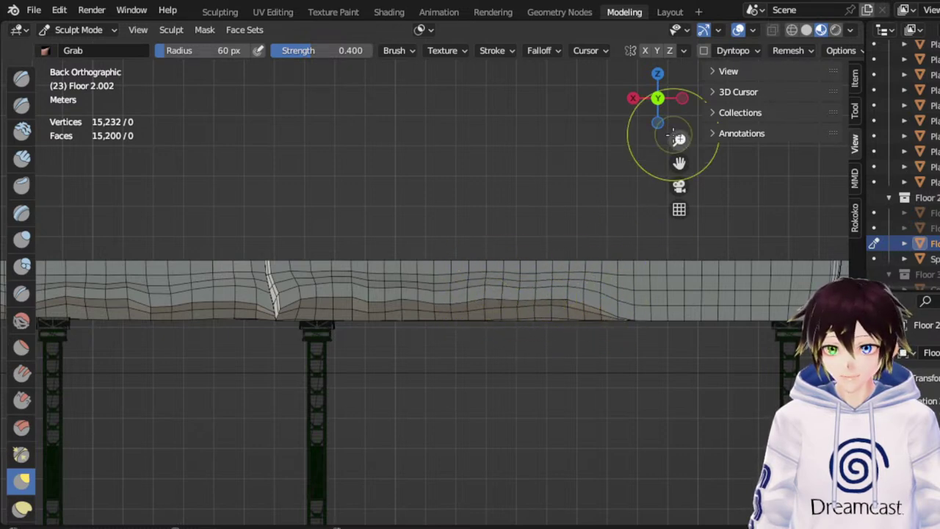
Extend the low waves along the remaining straight lower rear edge toward the next slanted seam
drag(680, 163, 467, 175)
drag(442, 324, 439, 305)
drag(465, 323, 408, 302)
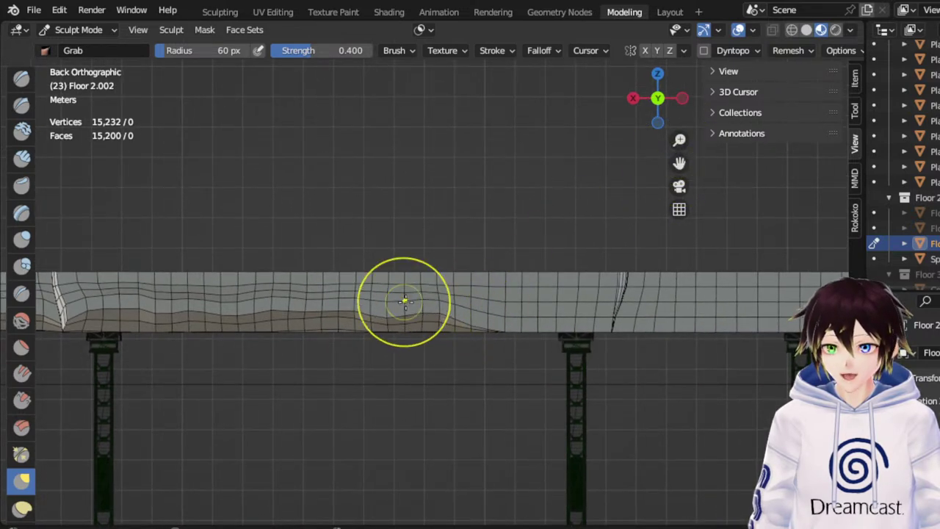
mouse_move(505, 321)
mouse_down()
mouse_move(502, 305)
mouse_move(533, 317)
mouse_move(604, 306)
mouse_move(430, 296)
mouse_move(386, 309)
mouse_up()
Grab the lower rear edge past that seam into uneven humps, continuing beyond the following support tower
drag(681, 162, 403, 172)
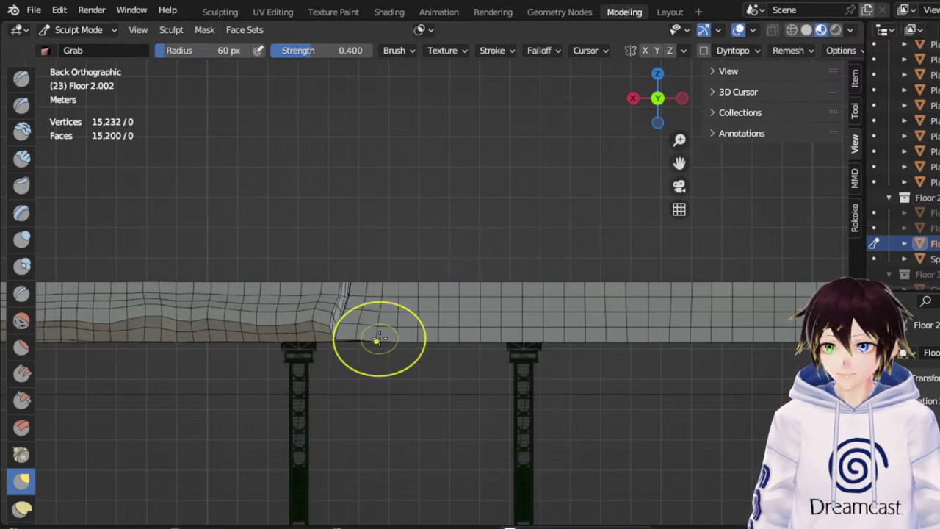
mouse_move(380, 339)
mouse_down()
mouse_move(376, 324)
mouse_move(416, 312)
mouse_up()
mouse_move(451, 337)
mouse_down()
mouse_move(455, 320)
mouse_move(496, 294)
mouse_up()
mouse_move(514, 330)
mouse_down()
mouse_move(516, 318)
mouse_move(542, 317)
mouse_up()
drag(577, 334, 580, 318)
drag(616, 335, 619, 322)
mouse_move(621, 334)
mouse_down()
mouse_move(620, 322)
mouse_move(577, 315)
mouse_up()
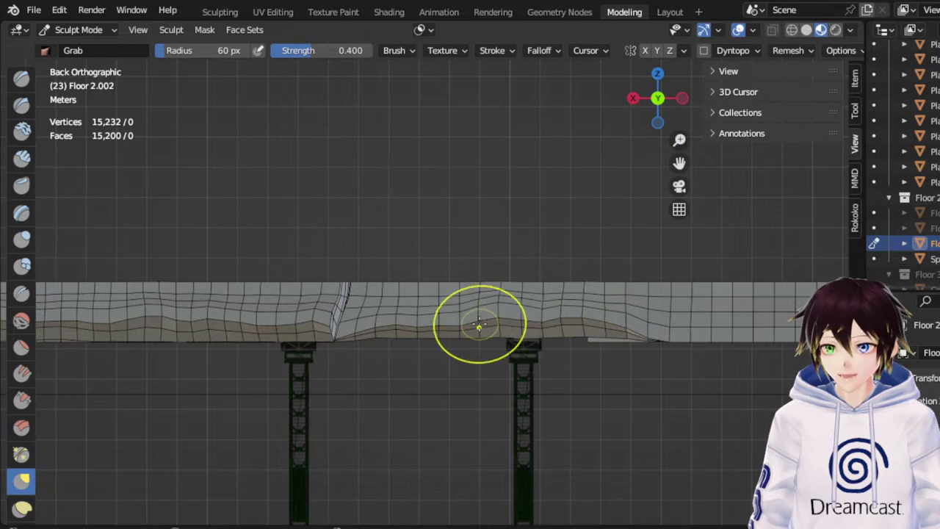
Lift the new humps between the seam and their far end into a higher, more rounded wave
mouse_move(424, 328)
mouse_down()
mouse_move(417, 318)
mouse_move(353, 319)
mouse_up()
drag(533, 325, 536, 315)
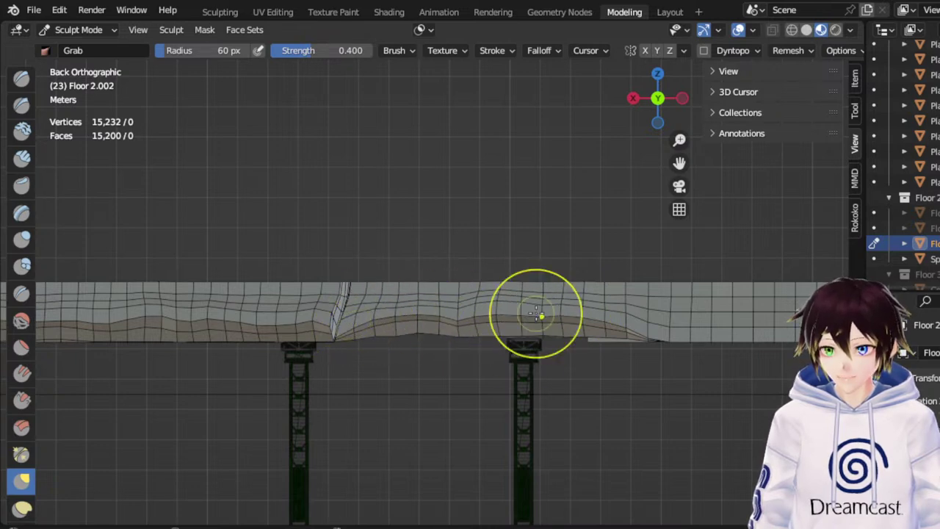
drag(472, 321, 474, 312)
drag(631, 325, 637, 313)
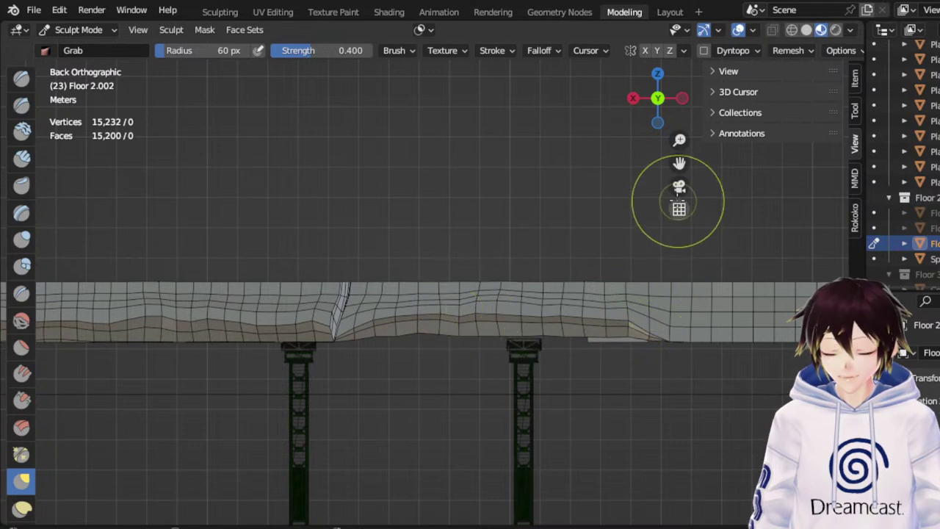
Reshape the far part of the raised edge and continue it in a shallow wave toward the next tower and seam
drag(679, 162, 527, 325)
mouse_move(439, 346)
mouse_down()
mouse_move(444, 319)
mouse_move(444, 330)
mouse_move(406, 332)
mouse_up()
drag(498, 348, 469, 329)
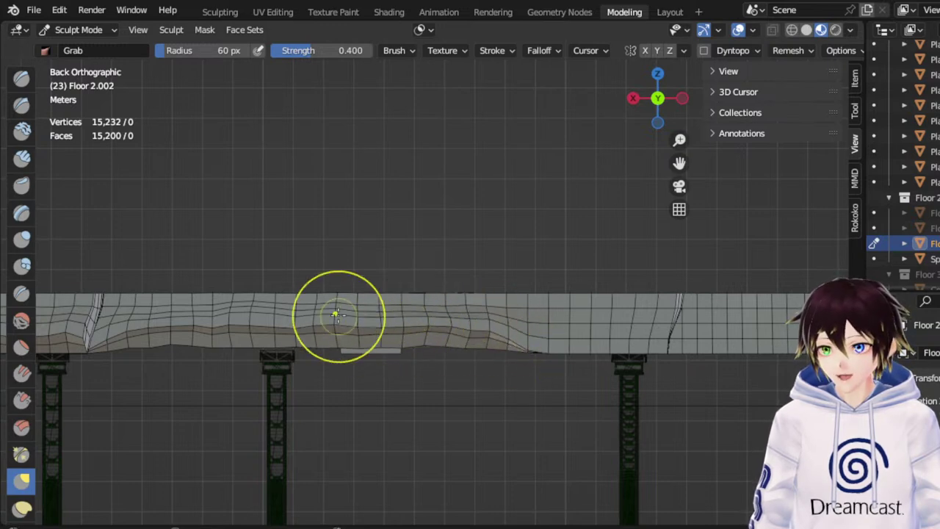
drag(299, 335, 307, 324)
drag(537, 343, 542, 336)
mouse_move(560, 340)
mouse_down()
mouse_move(558, 328)
mouse_move(659, 332)
mouse_up()
Raise the lower rear edge higher just before and above the support tower beside the slanted seam
drag(680, 162, 586, 155)
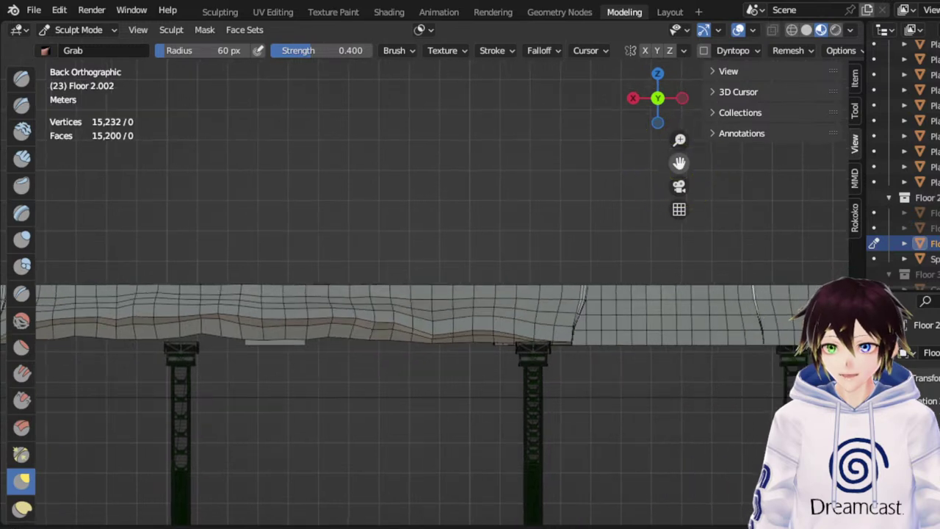
scroll(545, 290, up, 2)
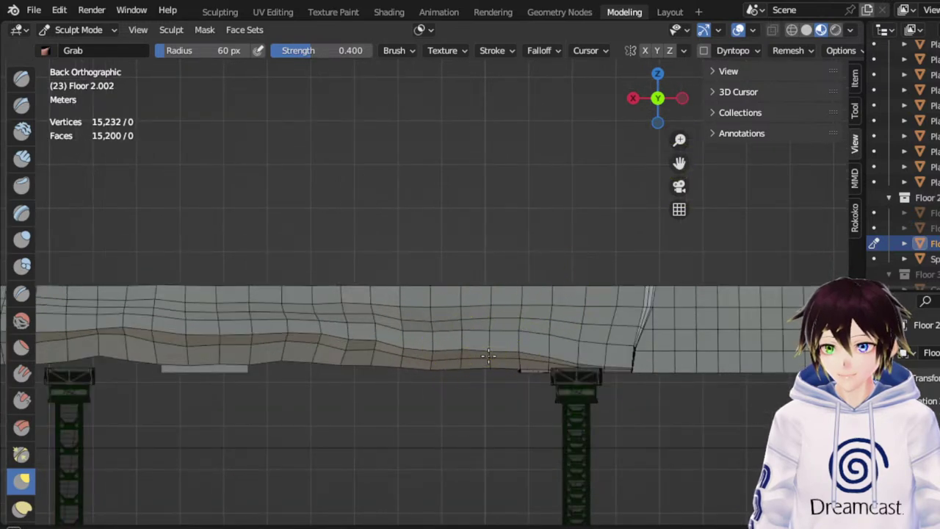
mouse_move(551, 360)
mouse_down()
mouse_move(551, 351)
mouse_move(603, 352)
mouse_move(611, 341)
mouse_move(524, 338)
mouse_up()
drag(434, 352, 435, 345)
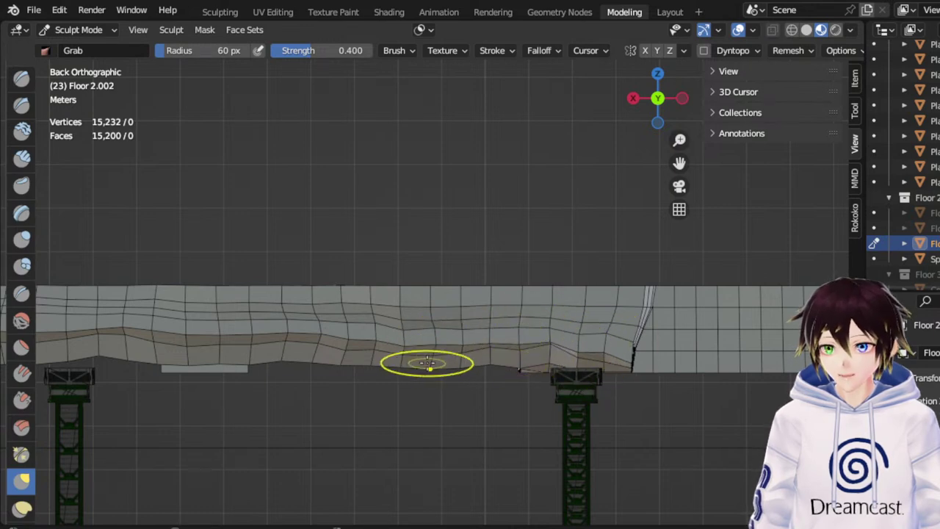
Raise the straight lower edge between the two slanted seams in a gentle wave with the Grab brush
drag(679, 163, 449, 163)
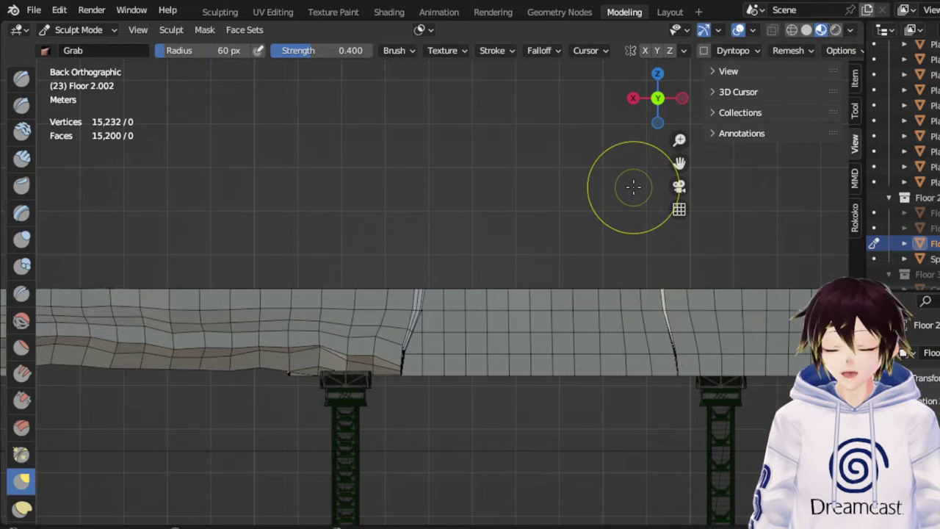
drag(681, 159, 586, 120)
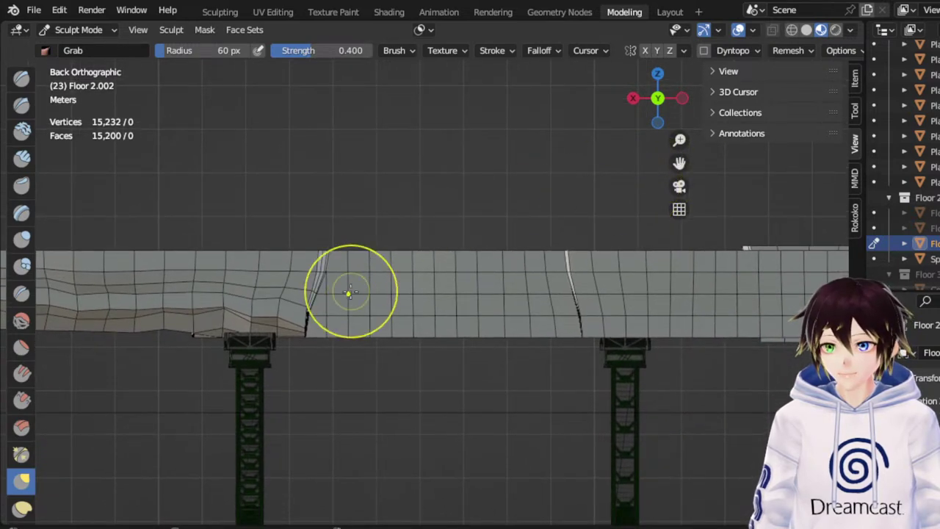
drag(340, 324, 344, 288)
drag(377, 324, 393, 279)
mouse_move(402, 321)
mouse_down()
mouse_move(401, 310)
mouse_move(434, 332)
mouse_move(456, 313)
mouse_move(496, 336)
mouse_move(556, 309)
mouse_move(499, 300)
mouse_up()
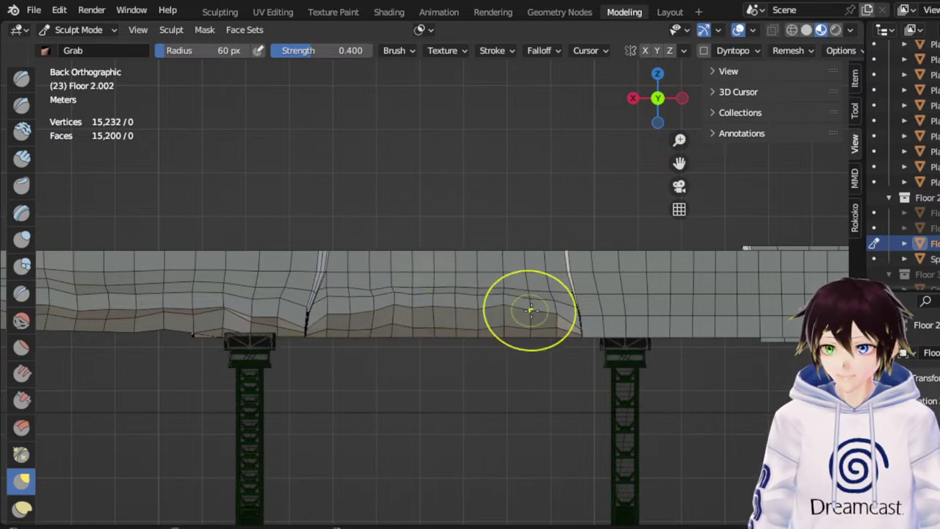
Nudge the lower edge upward at the walkway corner above the support tower, working from an angled perspective view
middle_drag(468, 177, 364, 239)
scroll(477, 192, down, 7)
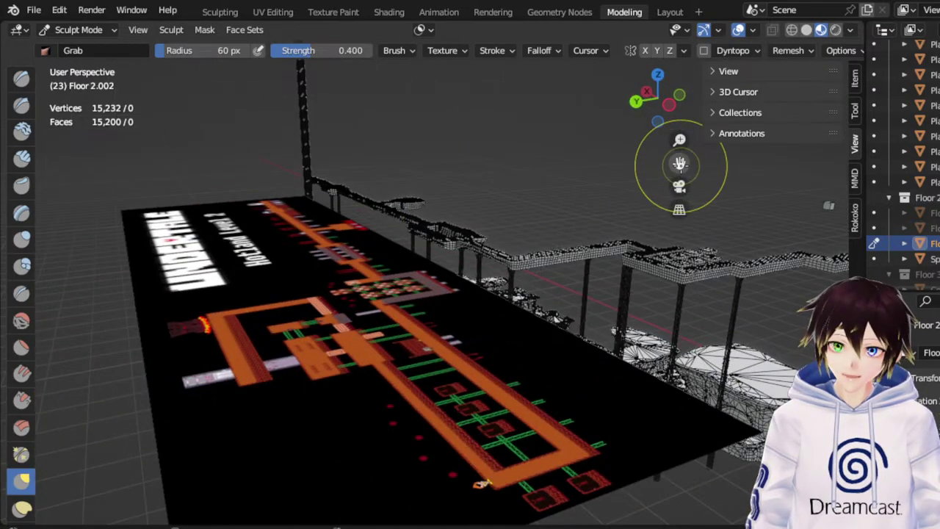
drag(681, 167, 603, 240)
scroll(603, 239, up, 4)
scroll(437, 307, up, 3)
middle_drag(436, 306, 495, 288)
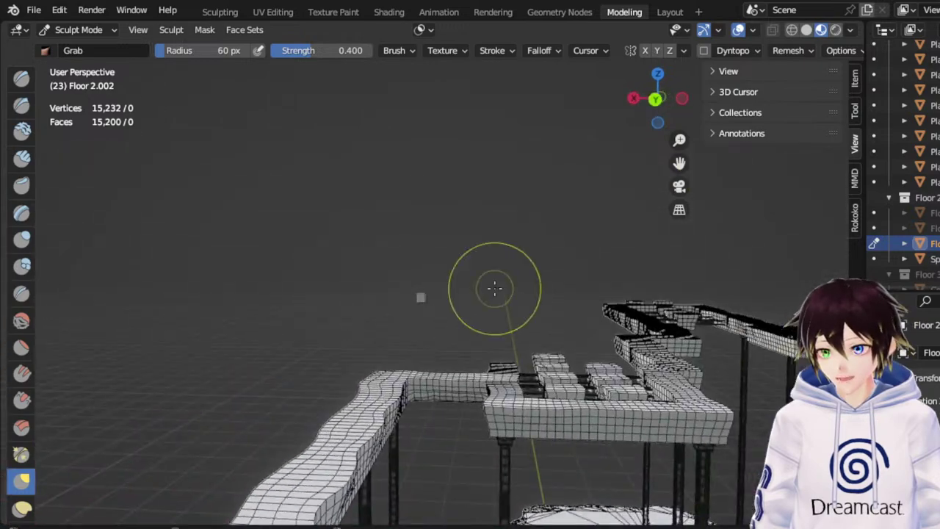
mouse_move(679, 166)
mouse_down()
mouse_move(739, 140)
mouse_move(312, 323)
mouse_move(382, 294)
mouse_up()
middle_drag(315, 309, 446, 312)
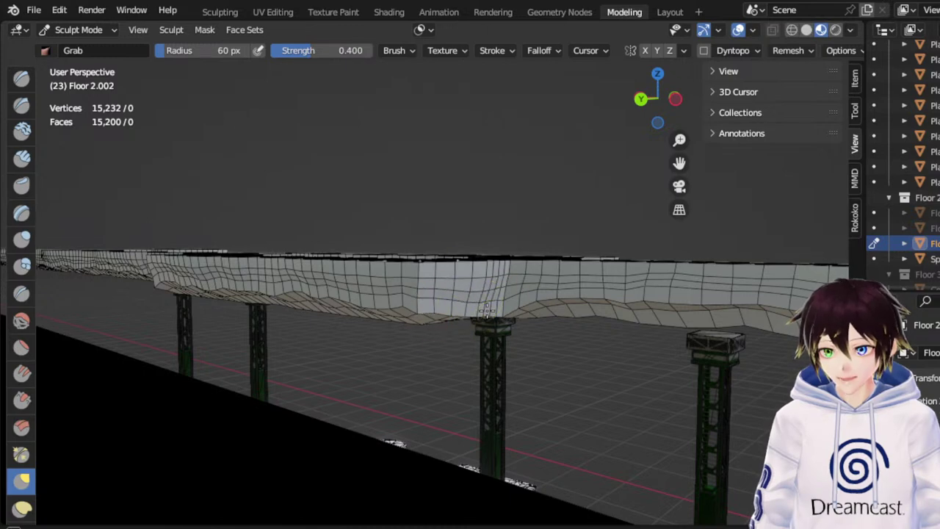
middle_drag(507, 316, 343, 334)
drag(364, 326, 361, 321)
Pull the lower edge up and inward at the protruding corner above the support tower at the section's far end
drag(681, 160, 276, 156)
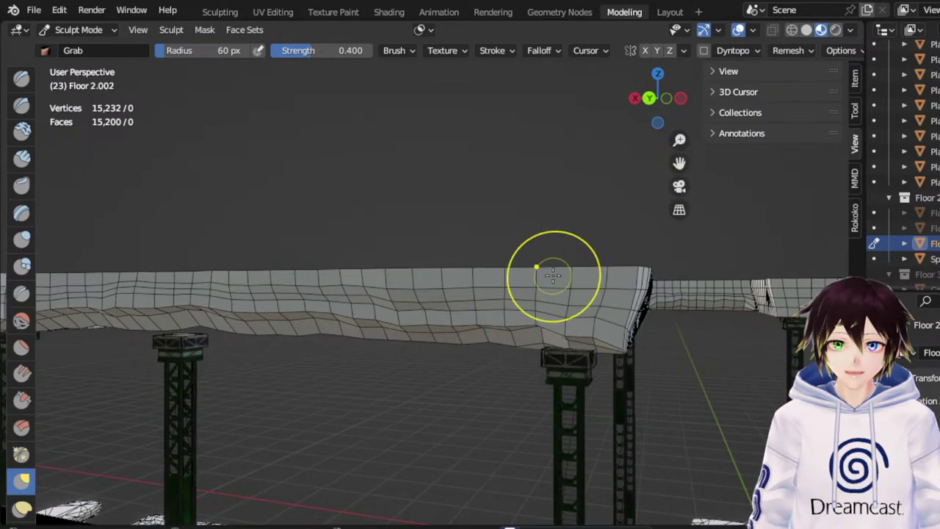
middle_drag(547, 288, 530, 288)
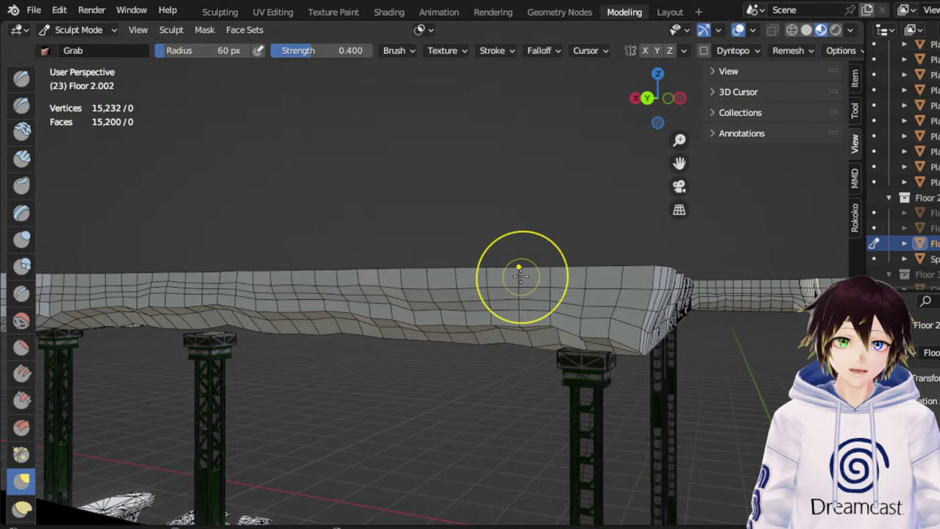
middle_drag(583, 316, 560, 318)
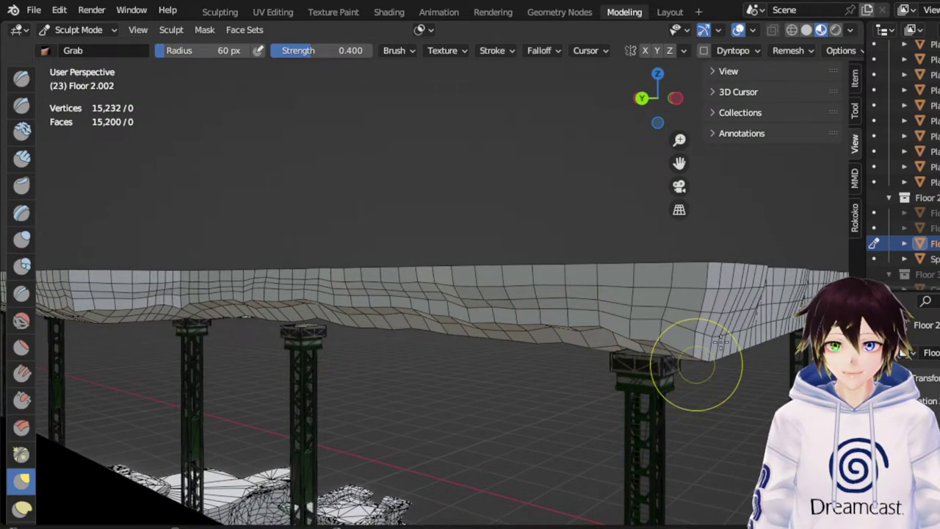
drag(685, 163, 480, 169)
middle_drag(496, 388, 508, 374)
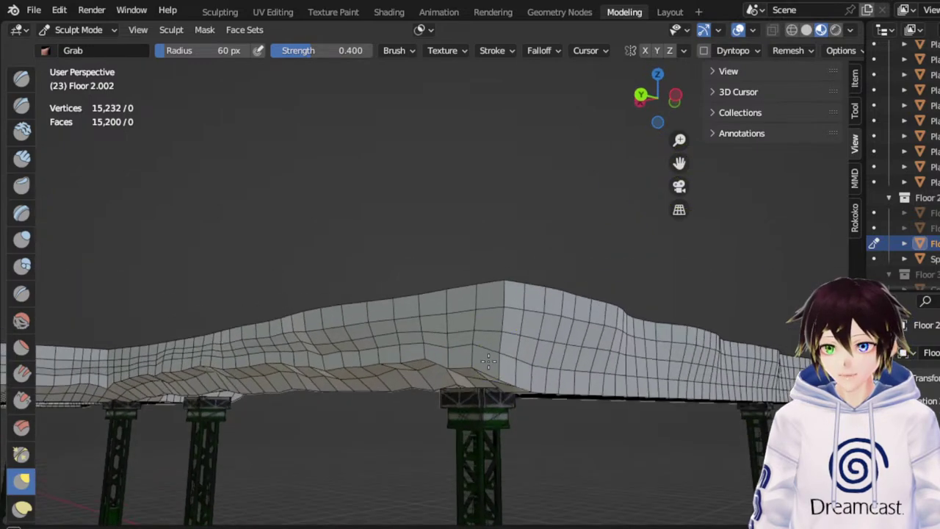
mouse_move(534, 389)
mouse_down()
mouse_move(526, 353)
mouse_move(508, 363)
mouse_move(509, 350)
mouse_up()
Raise the lower edge of the wide platform's short side face in an uneven wave, from the inner corner toward the outer one
middle_drag(507, 350, 456, 363)
scroll(456, 363, down, 2)
middle_drag(432, 275, 554, 287)
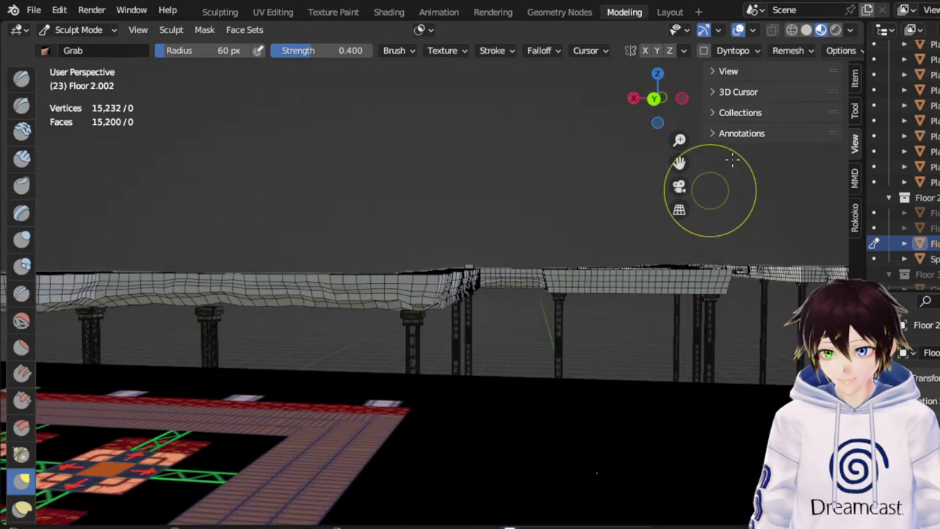
mouse_move(679, 163)
mouse_down()
mouse_move(852, 168)
mouse_move(689, 161)
mouse_up()
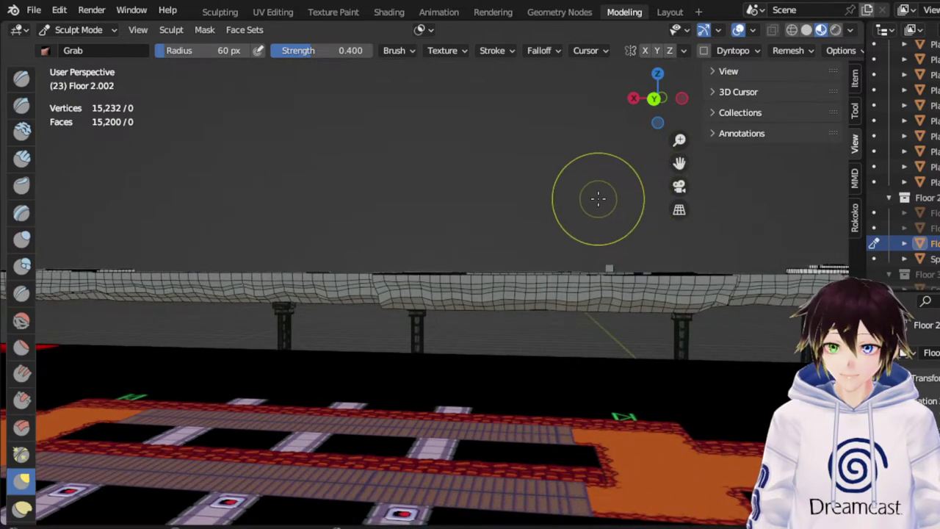
mouse_move(288, 235)
middle_down()
mouse_move(399, 231)
mouse_move(386, 235)
middle_up()
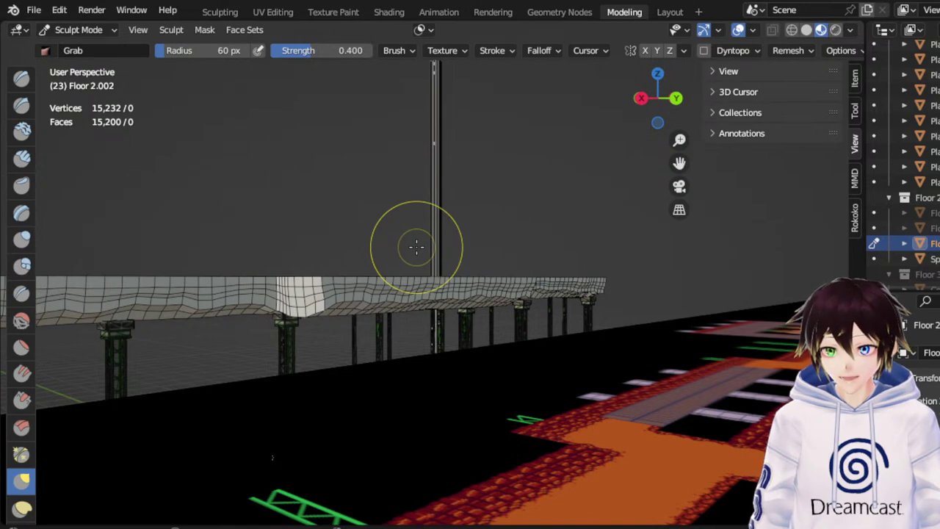
middle_drag(357, 294, 389, 293)
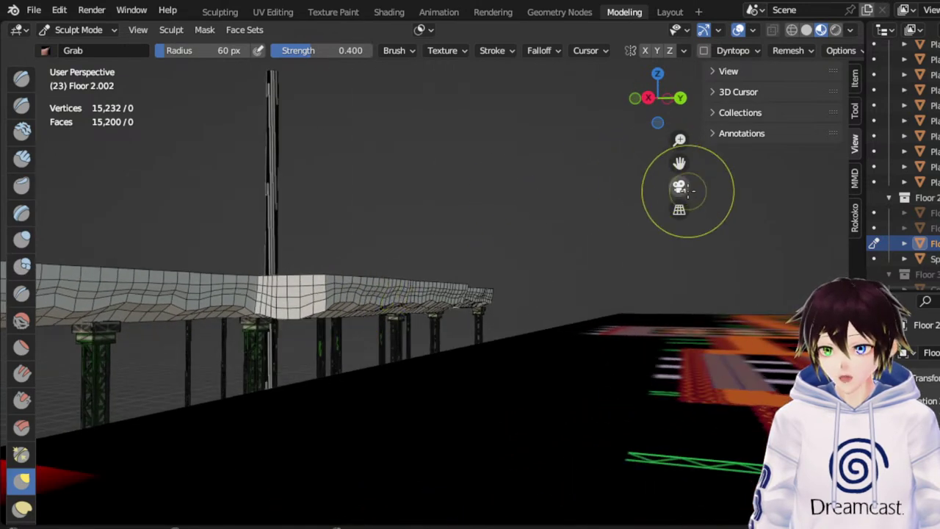
drag(679, 163, 771, 178)
scroll(531, 279, up, 3)
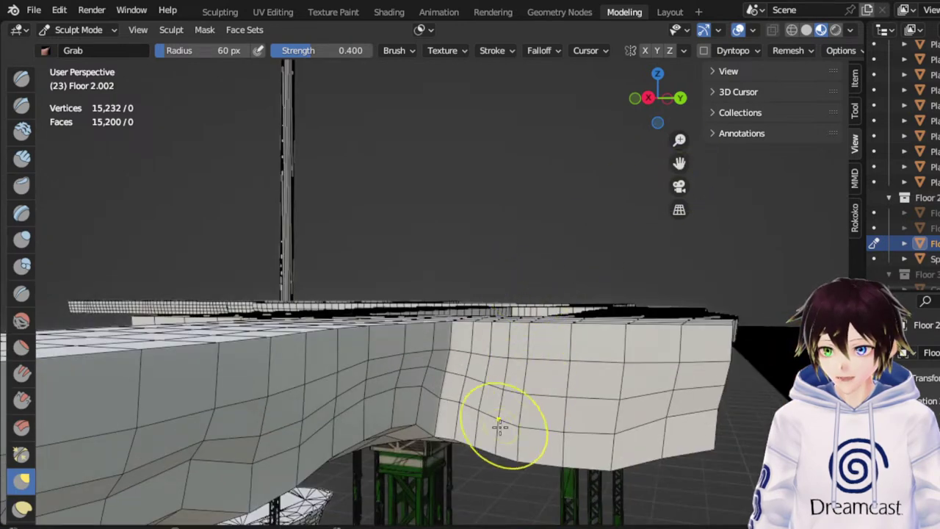
scroll(507, 418, down, 1)
middle_drag(501, 416, 495, 399)
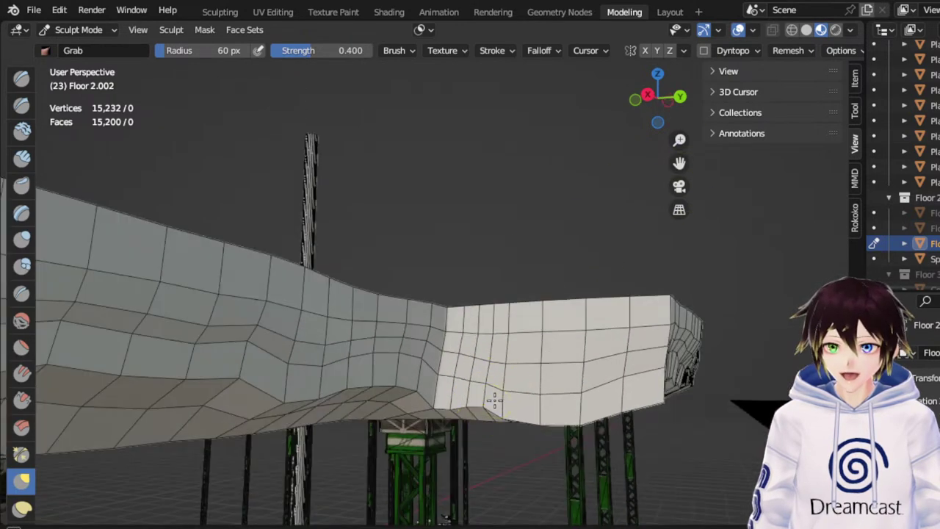
drag(474, 405, 469, 382)
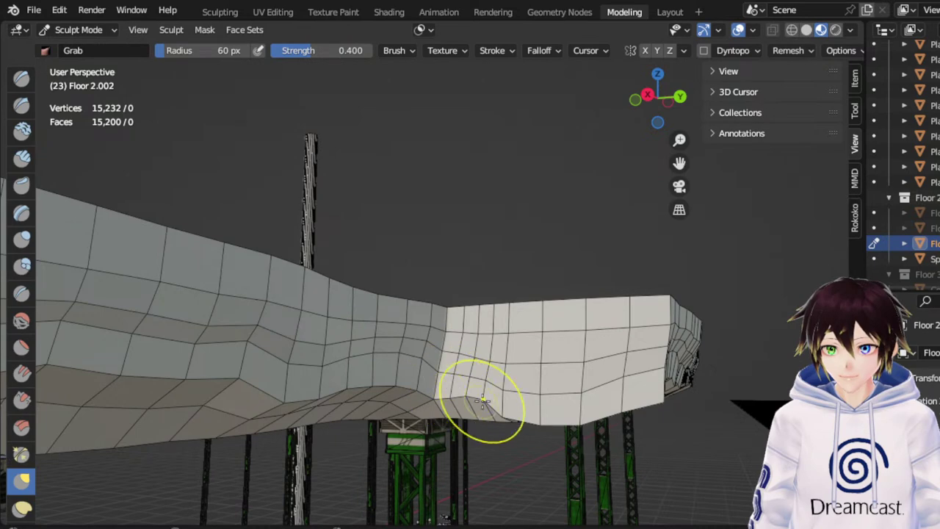
mouse_move(513, 404)
mouse_down()
mouse_move(508, 386)
mouse_move(567, 399)
mouse_up()
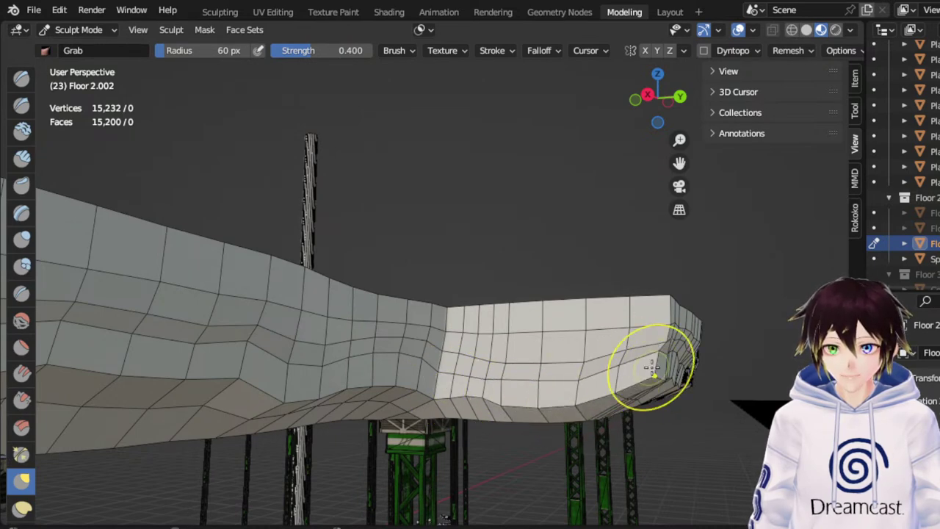
Examine the reshaped side face and its outer corner, then the wide platform and adjoining walkway from above
middle_drag(632, 368, 553, 389)
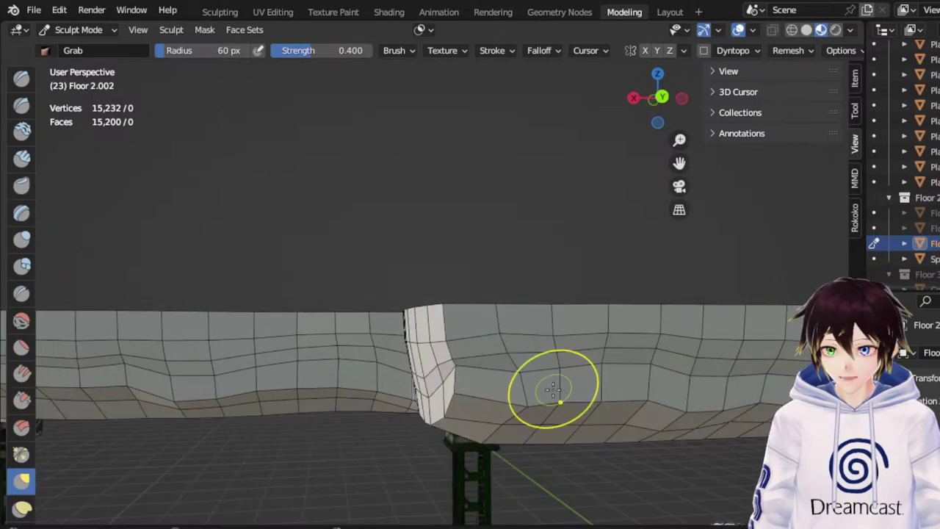
middle_drag(477, 397, 520, 390)
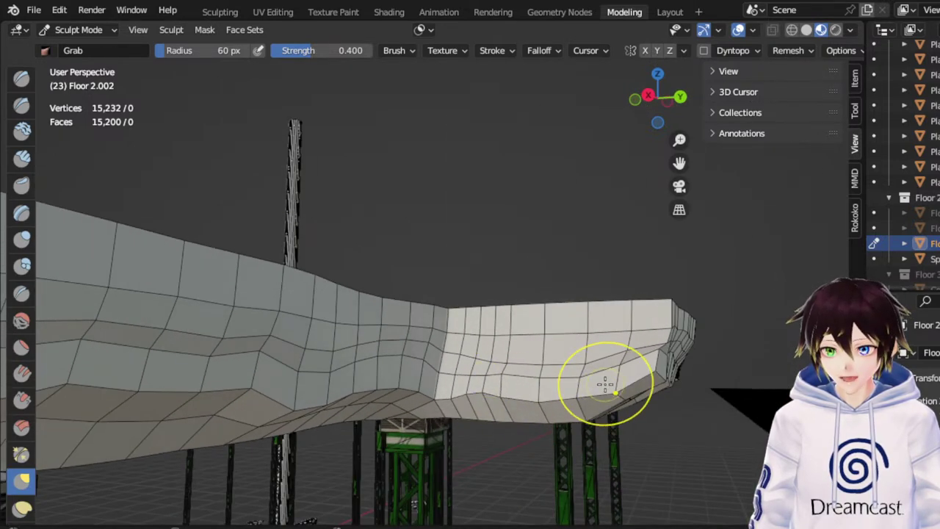
scroll(603, 373, down, 5)
middle_drag(551, 335, 578, 370)
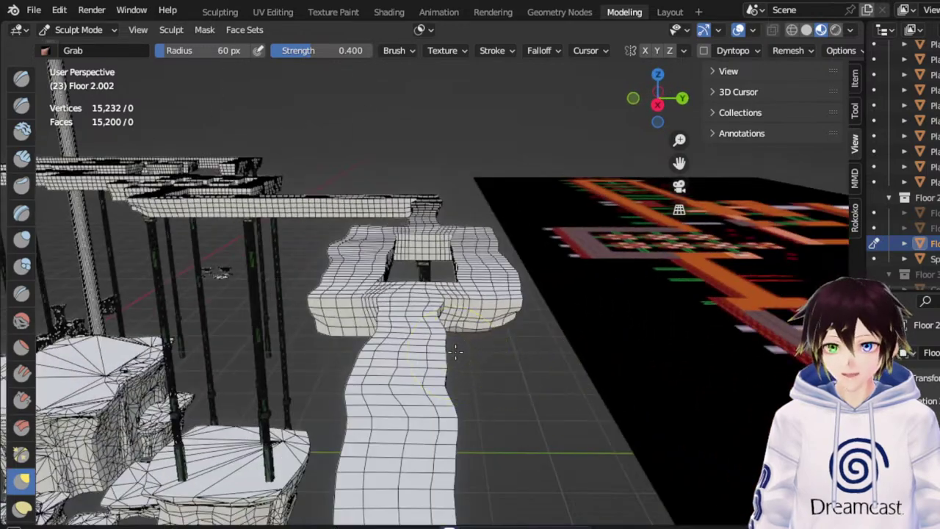
Raise the lower edge of the walkway's long outer face in the back view, beginning at the inner corner above the support tower
middle_drag(456, 352, 599, 338)
scroll(531, 338, down, 3)
middle_drag(624, 306, 269, 317)
click(651, 107)
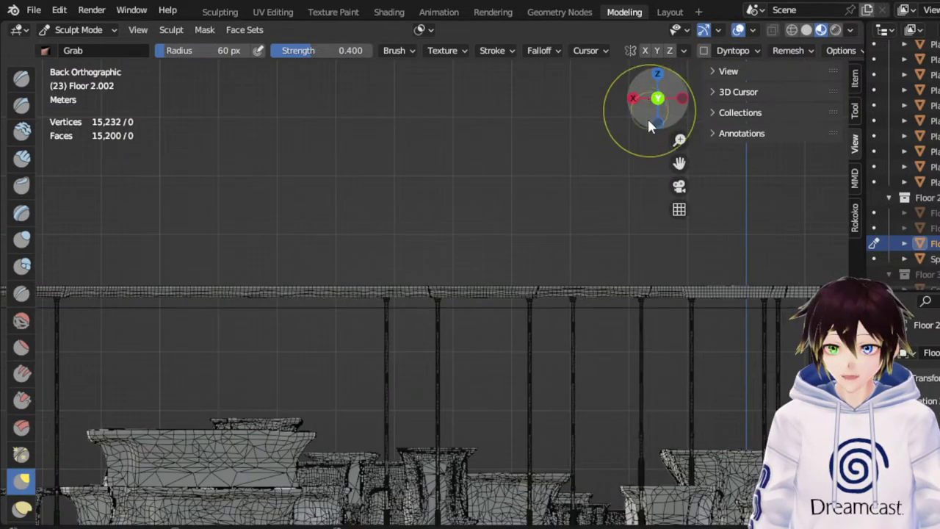
drag(680, 164, 549, 174)
scroll(617, 266, up, 6)
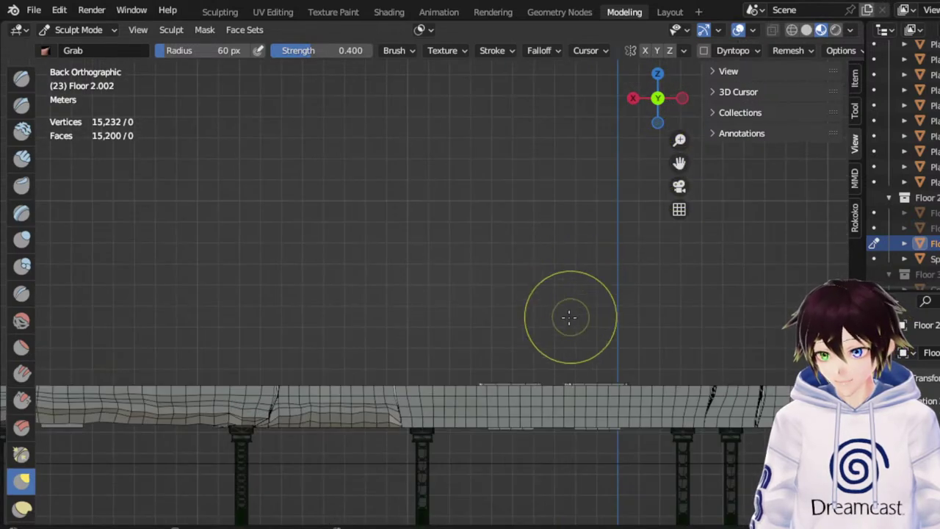
scroll(560, 322, up, 2)
drag(679, 163, 670, 51)
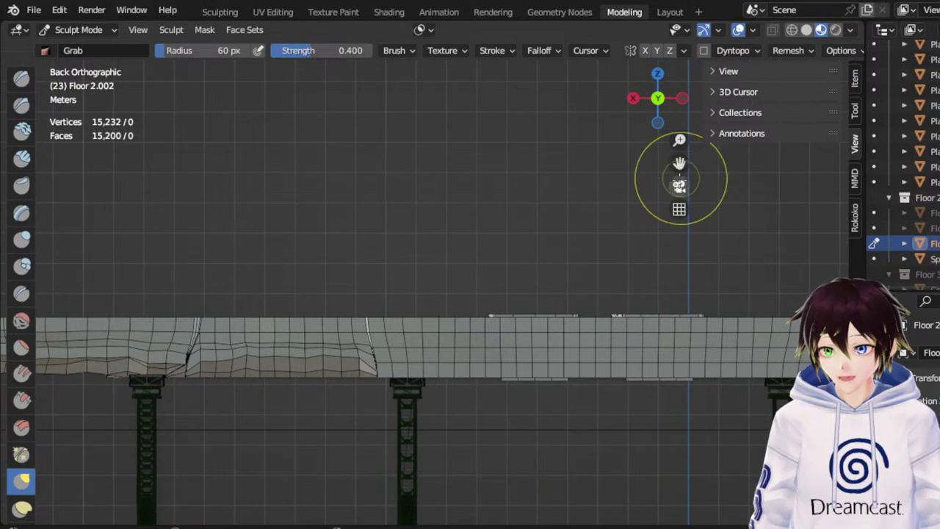
scroll(474, 351, up, 2)
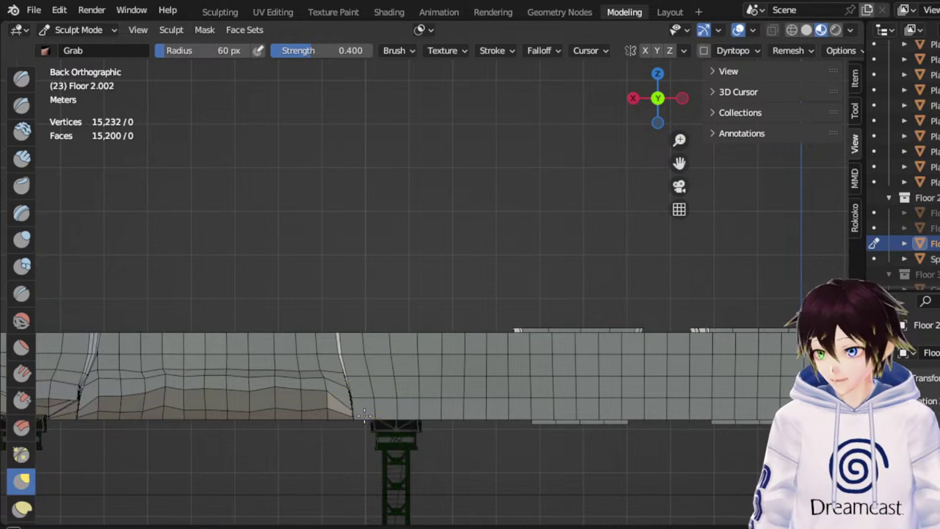
mouse_move(411, 409)
mouse_down()
mouse_move(414, 394)
mouse_move(445, 395)
mouse_up()
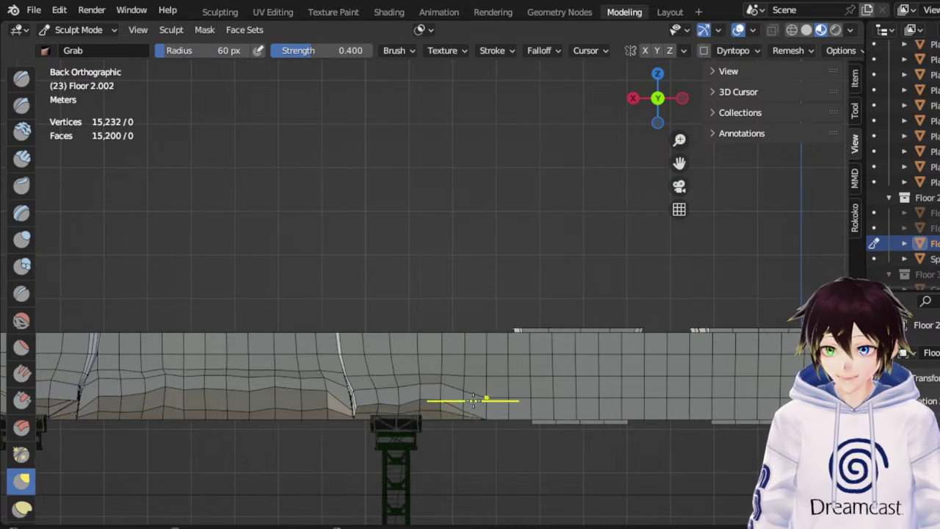
drag(531, 408, 529, 381)
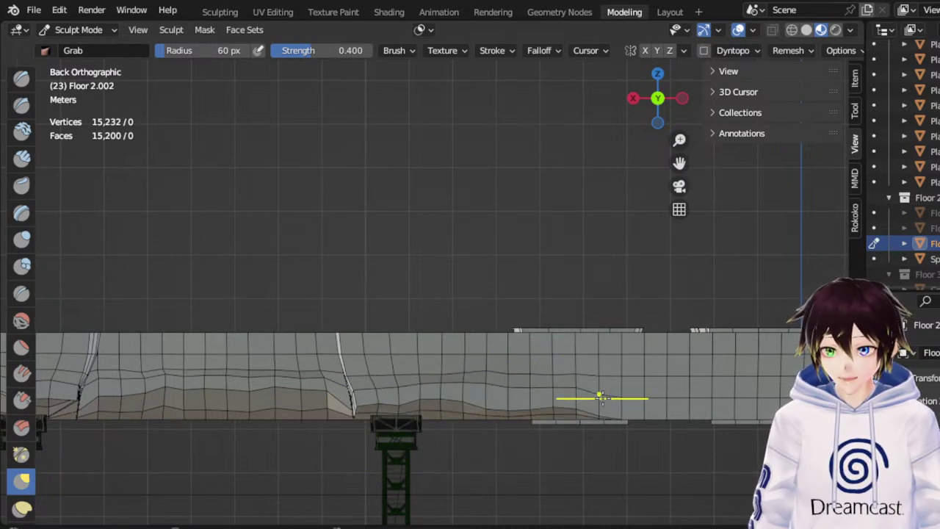
Continue the uneven raised lower edge along the long face beneath the small tiles, up to the corner above the next support tower
mouse_move(625, 405)
mouse_down()
mouse_move(623, 389)
mouse_move(551, 388)
mouse_up()
mouse_move(535, 406)
mouse_down()
mouse_move(529, 392)
mouse_move(495, 378)
mouse_move(423, 388)
mouse_up()
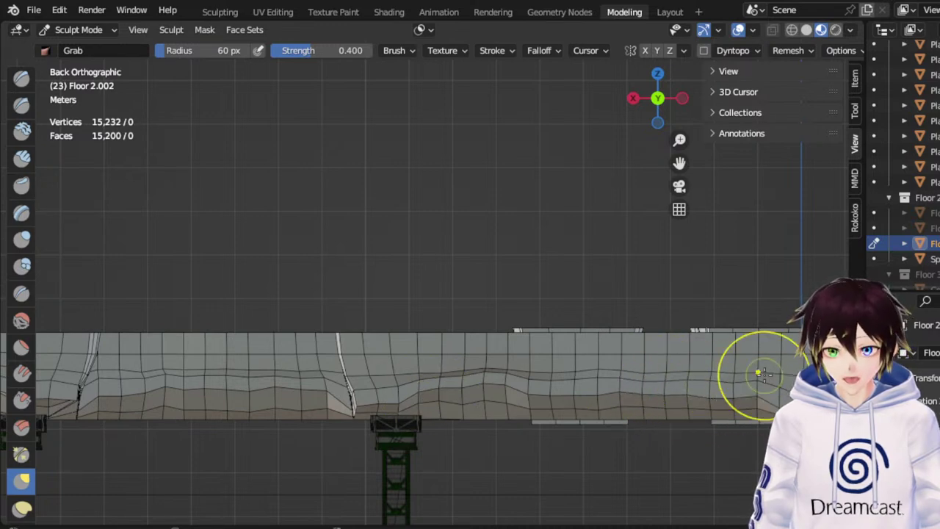
drag(679, 163, 376, 138)
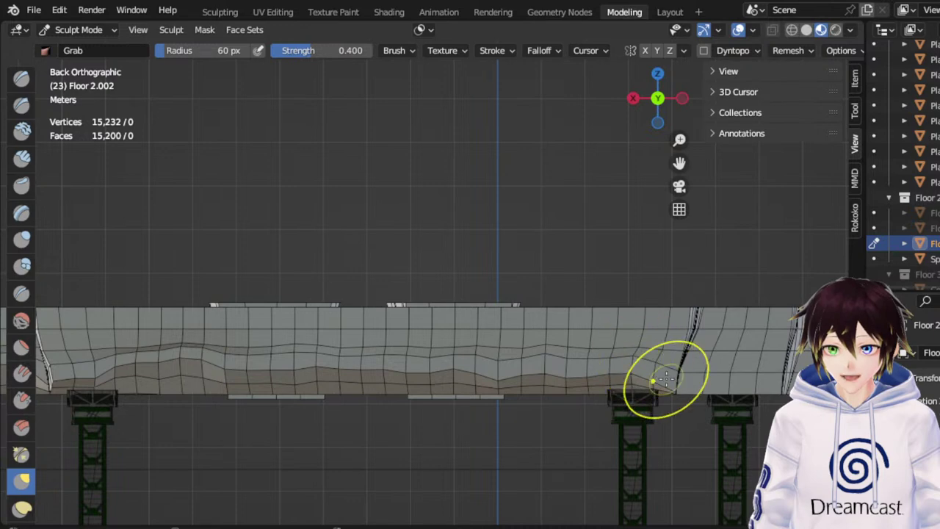
mouse_move(667, 379)
mouse_down()
mouse_move(675, 374)
mouse_move(671, 350)
mouse_up()
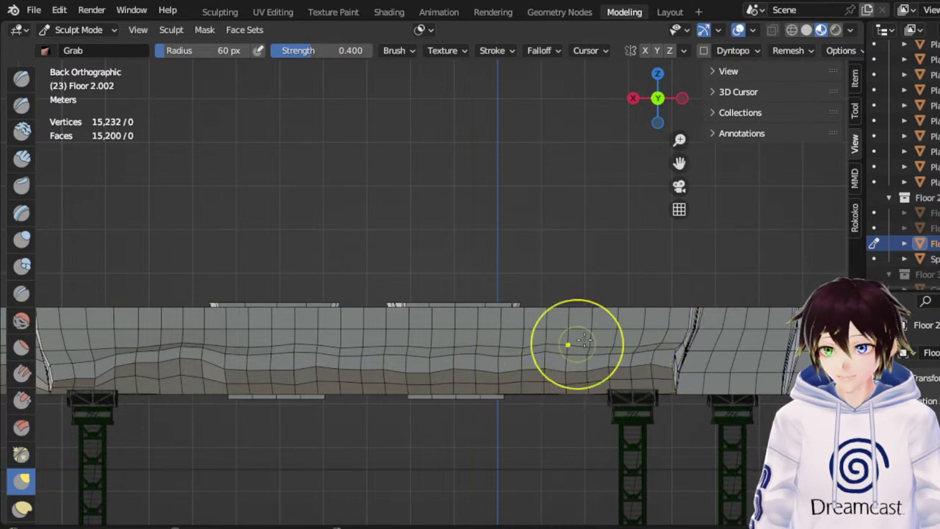
Pull the lower edge of the short stepped face between the two slanted corners upward into a small wave, working in the back view
drag(679, 163, 509, 133)
middle_drag(631, 308, 463, 282)
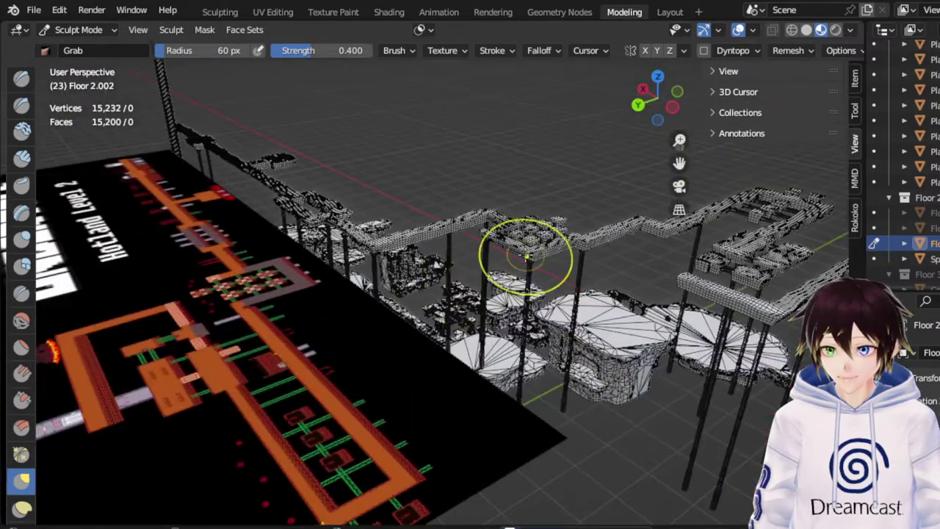
middle_drag(527, 257, 600, 231)
scroll(515, 260, up, 3)
middle_drag(480, 263, 650, 178)
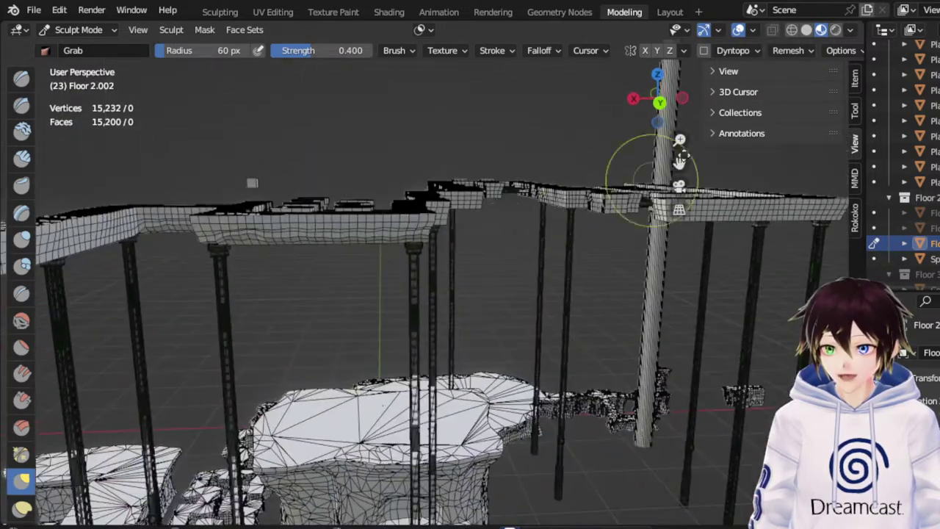
click(660, 103)
drag(682, 163, 414, 170)
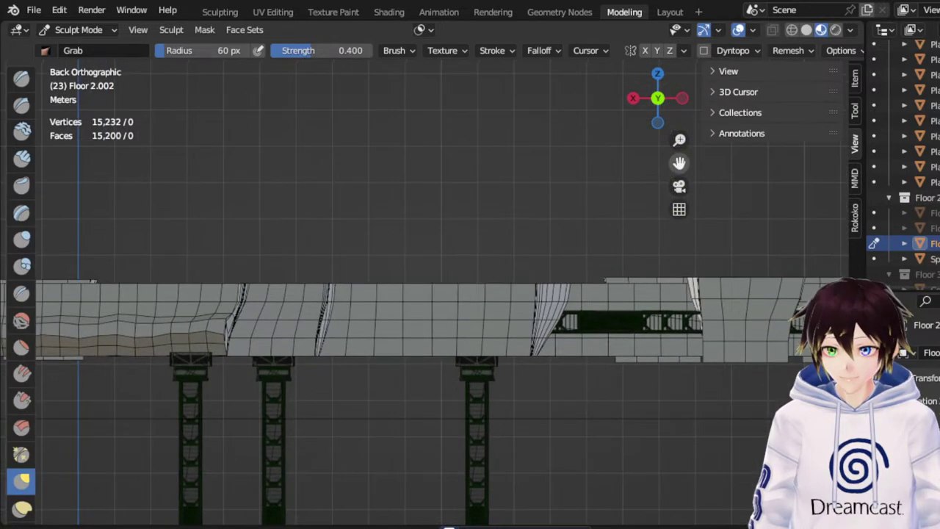
drag(679, 163, 830, 134)
scroll(458, 370, up, 4)
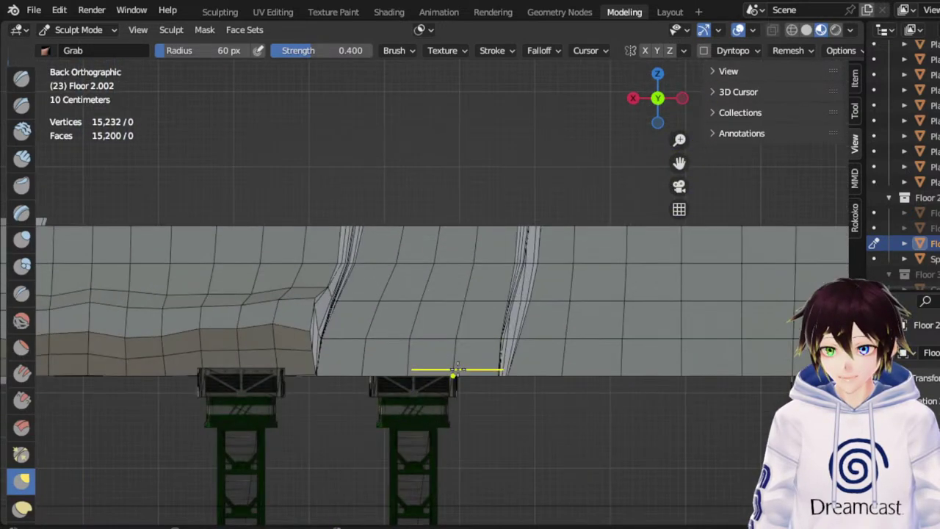
drag(419, 352, 413, 311)
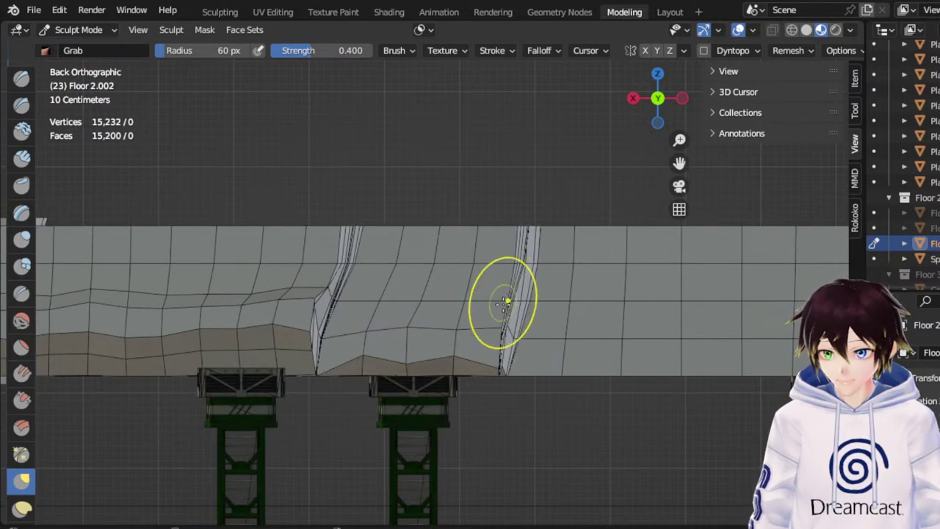
drag(463, 350, 457, 316)
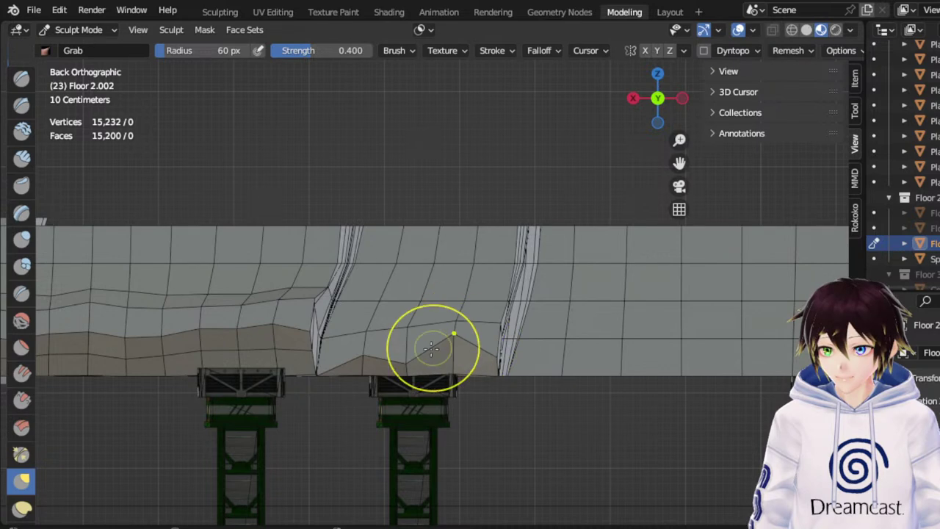
drag(418, 354, 404, 307)
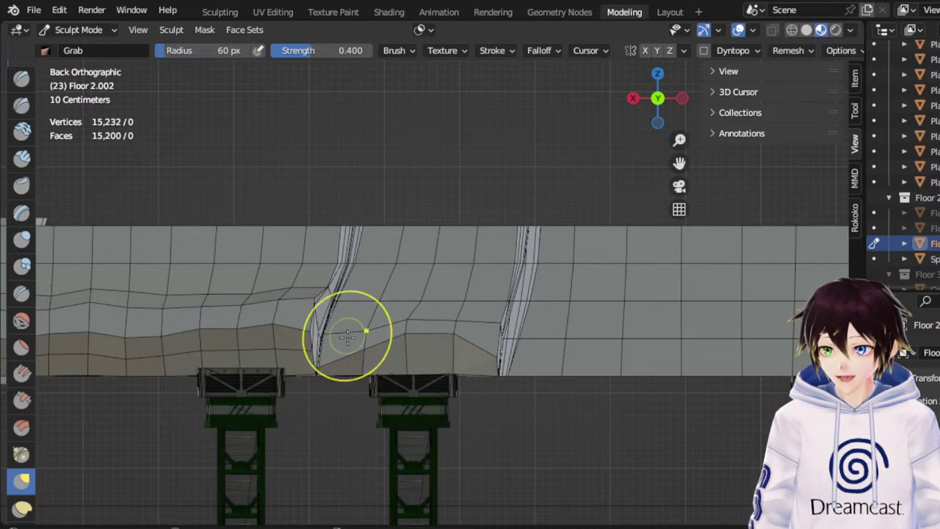
drag(340, 354, 342, 313)
Raise the lower edge of the adjoining wider face in an uneven wave, from its corner beside the short stepped face past the middle
mouse_move(575, 364)
mouse_down()
mouse_move(576, 333)
mouse_move(610, 327)
mouse_up()
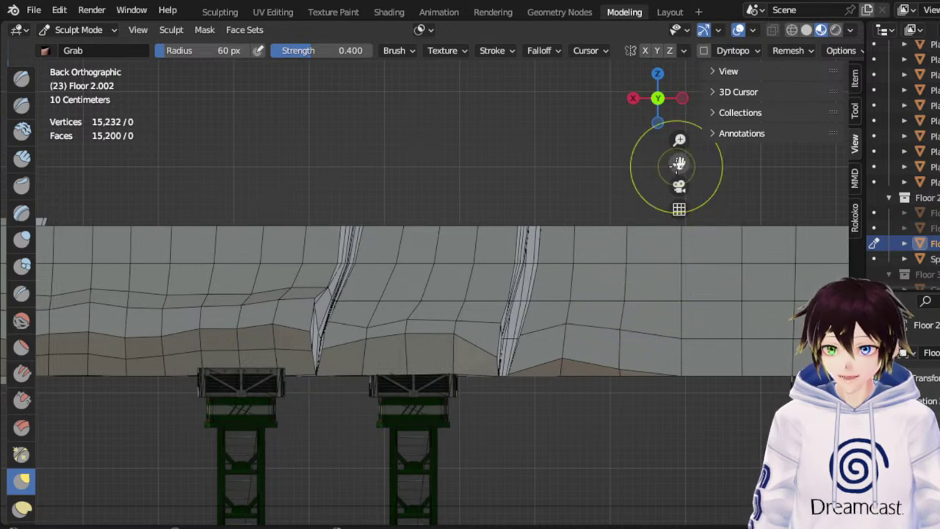
drag(680, 162, 482, 153)
mouse_move(441, 347)
mouse_down()
mouse_move(444, 271)
mouse_move(439, 306)
mouse_up()
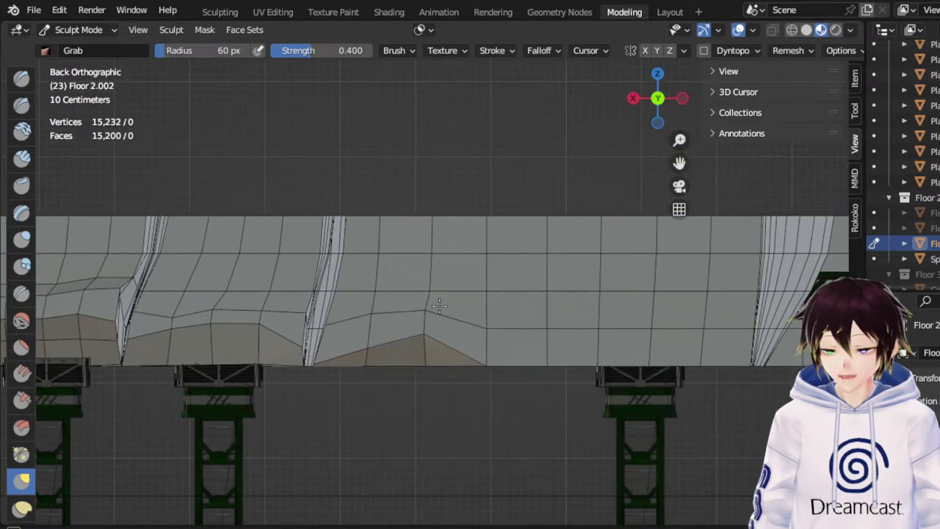
mouse_move(493, 349)
mouse_down()
mouse_move(494, 293)
mouse_move(507, 302)
mouse_up()
drag(544, 341, 545, 312)
drag(578, 351, 573, 292)
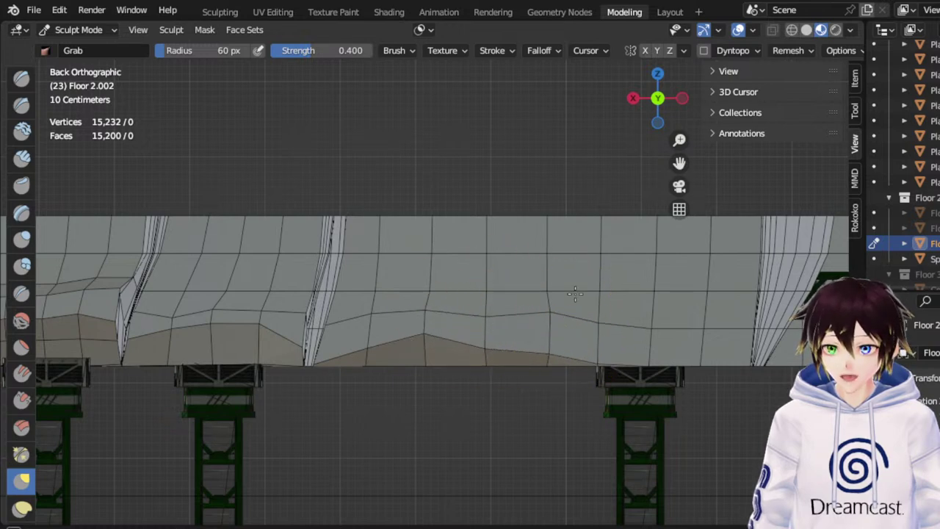
drag(553, 340, 551, 287)
drag(495, 340, 490, 296)
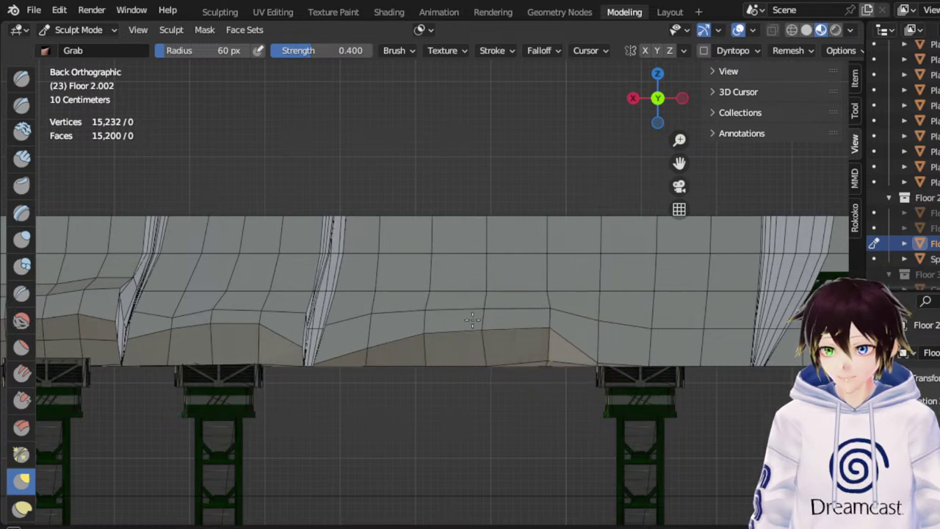
Even out the wave's low spots on the wider face and extend the raised lower edge over the support tower to the far corner
drag(444, 335, 434, 311)
drag(365, 340, 369, 324)
drag(613, 356, 611, 332)
drag(612, 340, 626, 299)
mouse_move(644, 337)
mouse_down()
mouse_move(647, 297)
mouse_move(662, 305)
mouse_up()
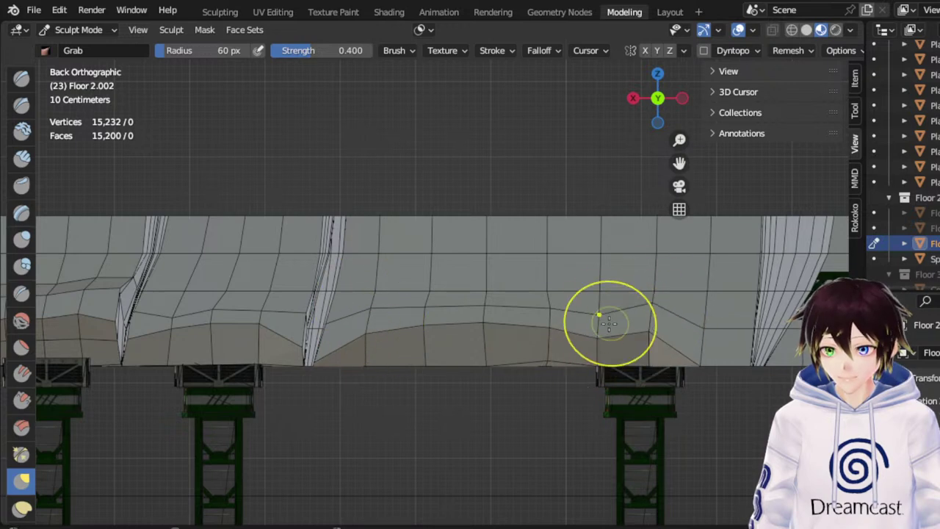
drag(602, 332, 605, 309)
drag(679, 162, 678, 168)
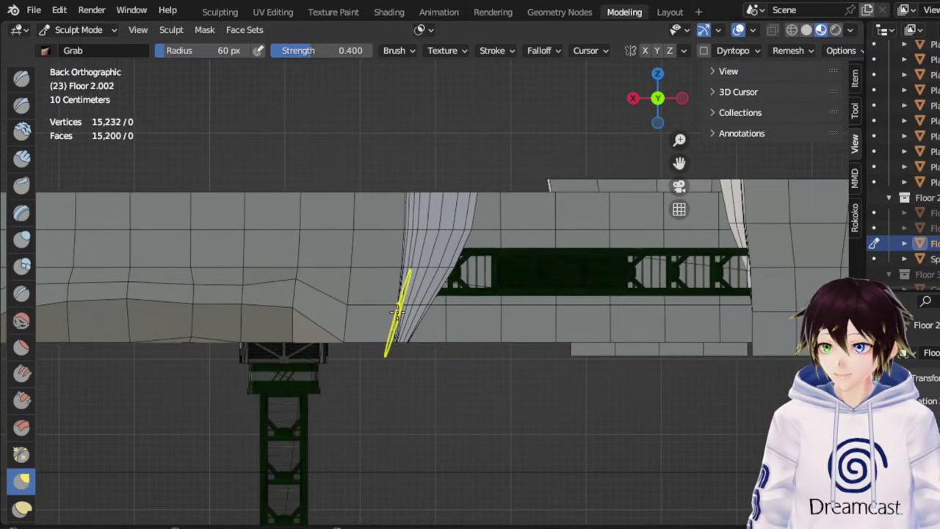
mouse_move(356, 324)
mouse_down()
mouse_move(359, 287)
mouse_move(346, 294)
mouse_up()
drag(393, 321, 395, 285)
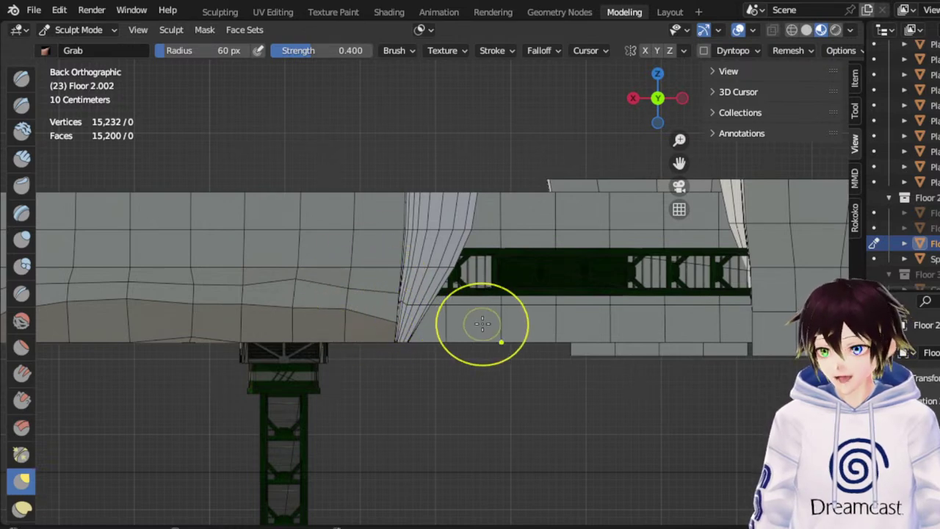
Pull the lower edge of the set-back face behind the green truss upward into irregular peaks, across to the protruding section
drag(490, 326, 505, 276)
drag(448, 323, 451, 295)
drag(525, 322, 530, 295)
drag(559, 324, 563, 293)
mouse_move(597, 322)
mouse_down()
mouse_move(603, 288)
mouse_move(612, 286)
mouse_up()
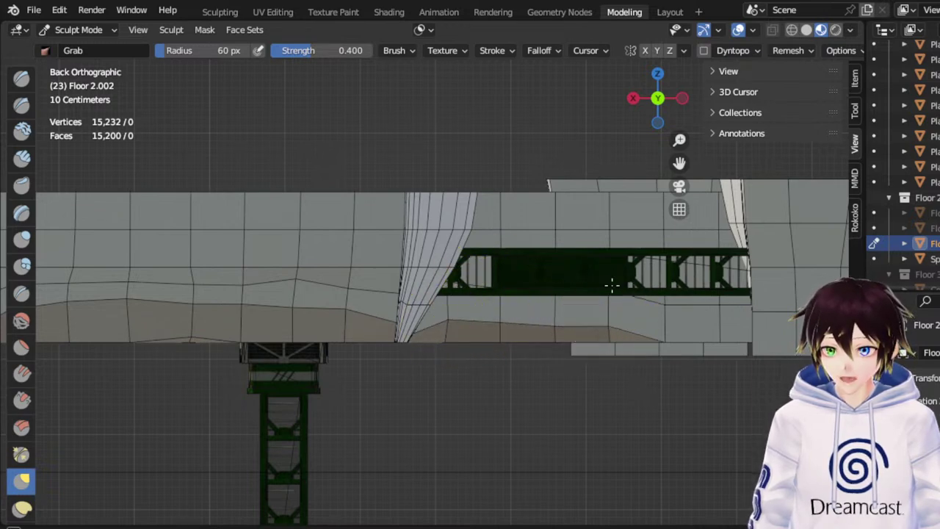
drag(679, 325, 684, 290)
drag(724, 318, 723, 291)
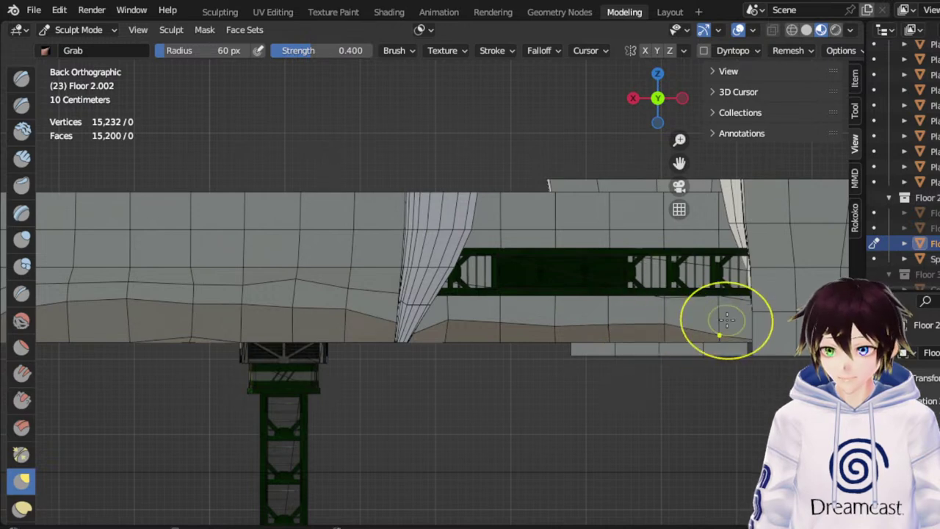
drag(719, 324, 717, 283)
drag(600, 323, 597, 290)
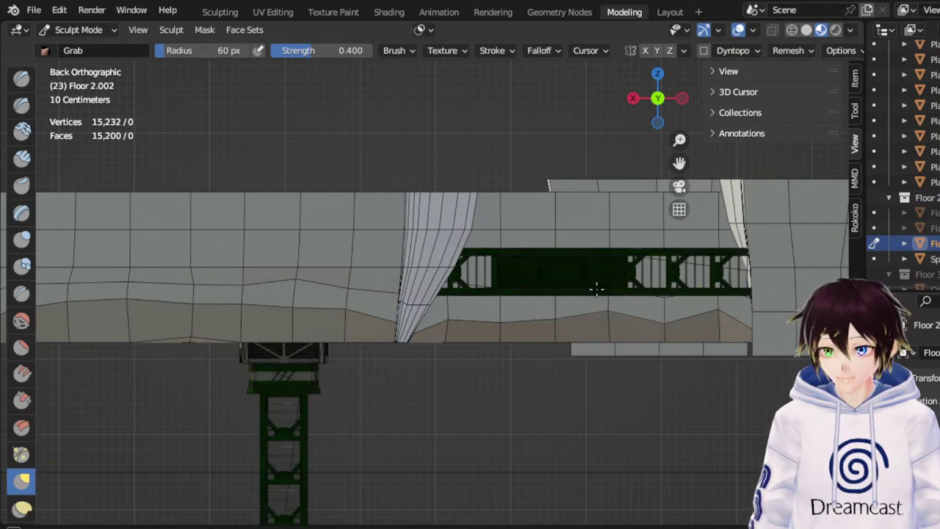
drag(512, 318, 517, 300)
Raise the lower edge of the long outer face in a shallow wave, starting at its slanted inner corner, working in the back view
scroll(549, 317, down, 5)
middle_drag(530, 289, 539, 308)
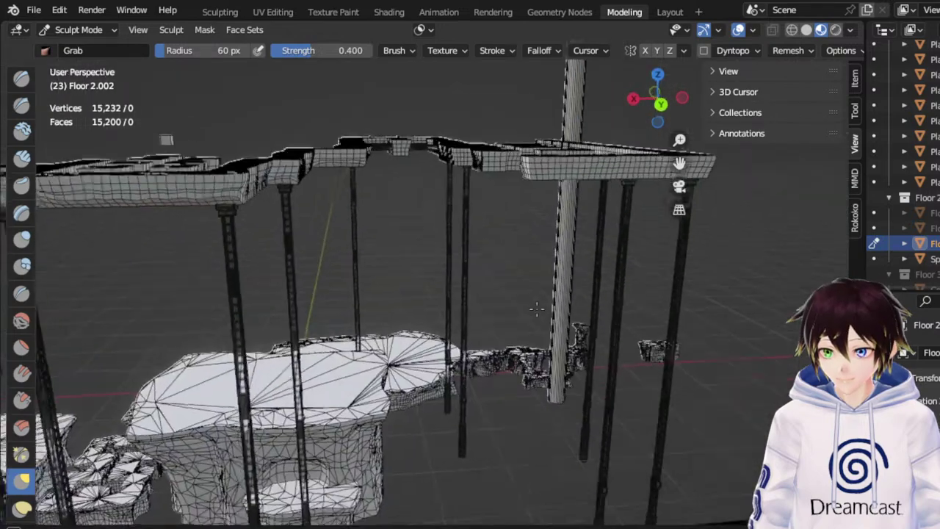
scroll(514, 281, down, 4)
middle_drag(601, 233, 499, 220)
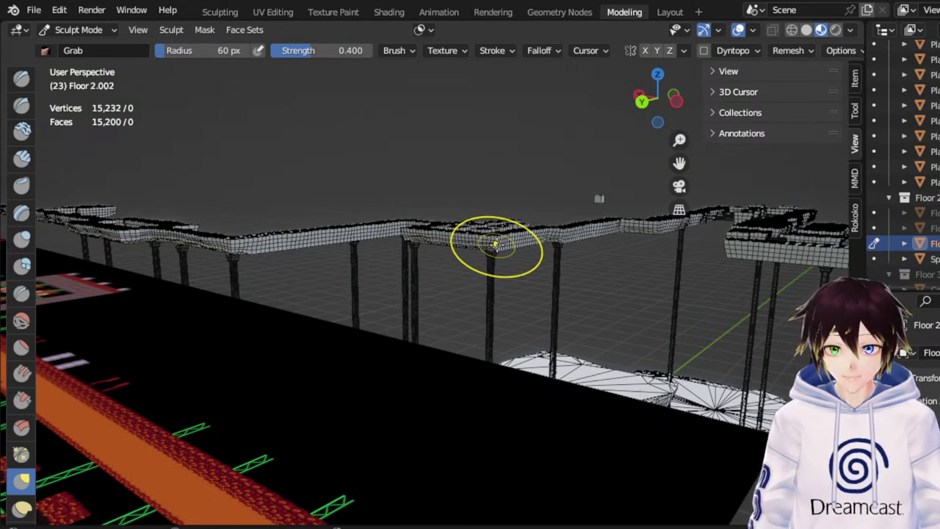
click(642, 103)
drag(671, 163, 473, 173)
scroll(588, 237, up, 5)
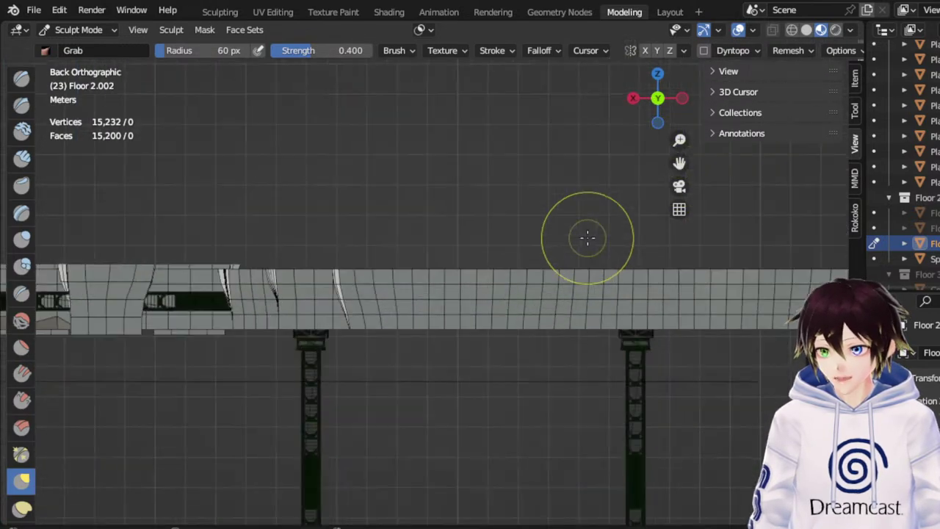
drag(678, 164, 856, 156)
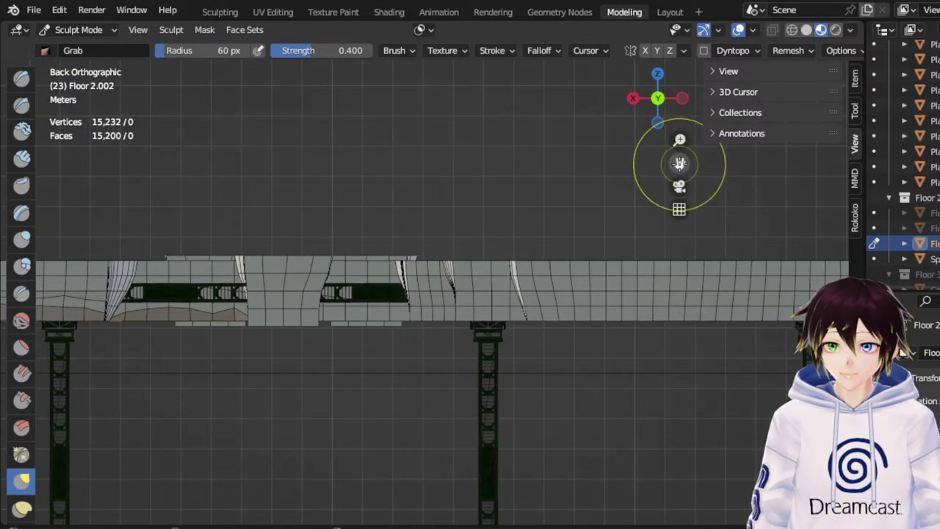
drag(680, 163, 528, 172)
scroll(377, 330, up, 2)
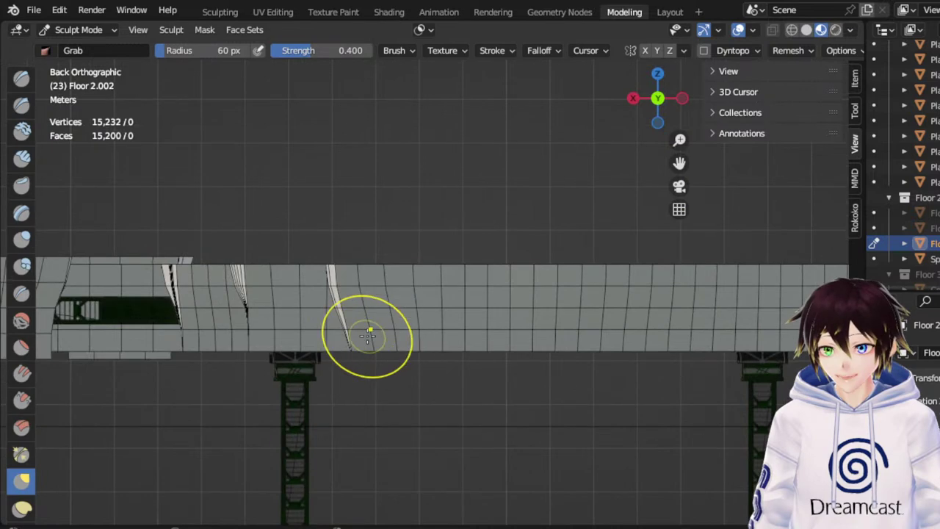
mouse_move(384, 296)
mouse_down()
mouse_move(407, 321)
mouse_move(480, 291)
mouse_up()
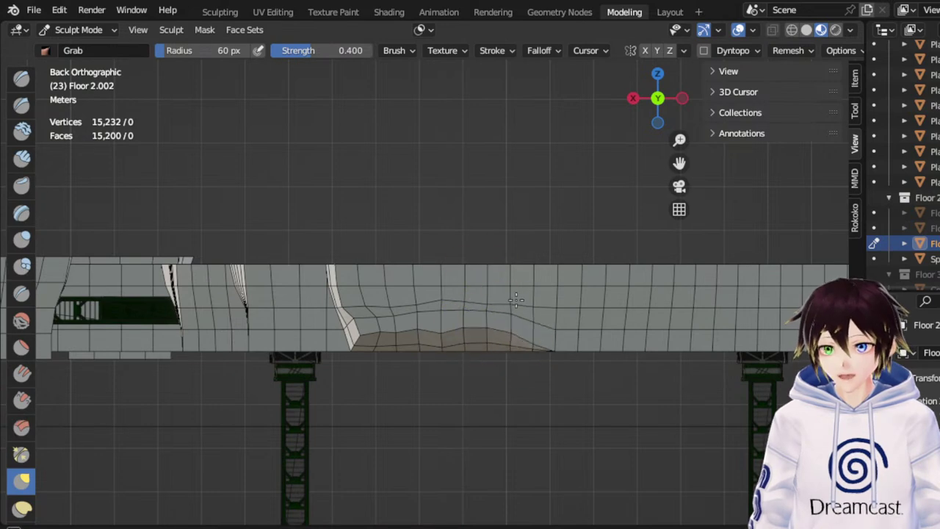
mouse_move(557, 331)
mouse_down()
mouse_move(559, 306)
mouse_move(361, 327)
mouse_up()
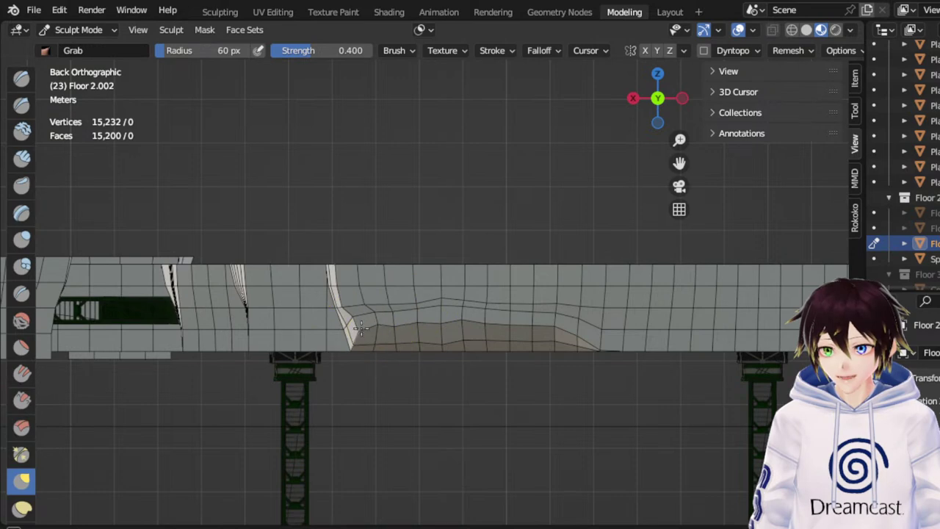
Extend the uneven raised lower edge along the middle of the long face past the next support tower and lift its low spots
drag(680, 163, 524, 162)
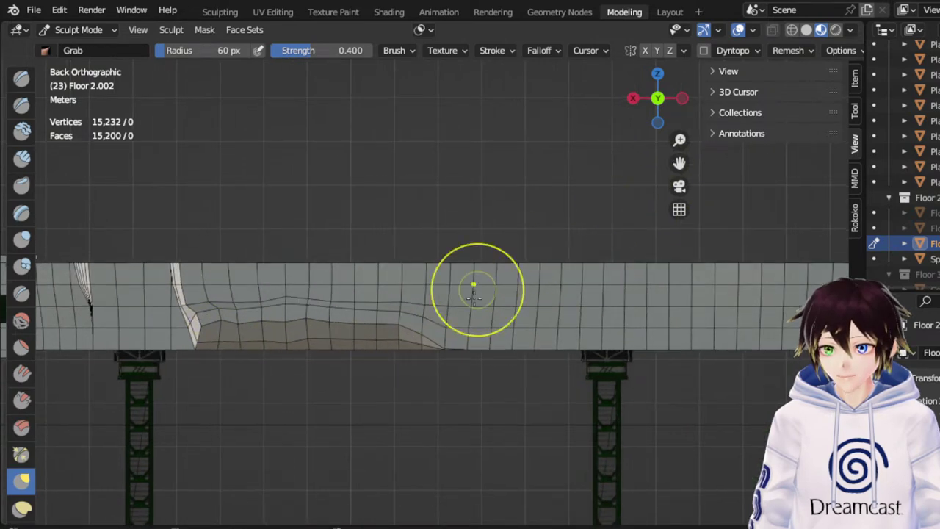
mouse_move(449, 335)
mouse_down()
mouse_move(448, 303)
mouse_move(475, 314)
mouse_up()
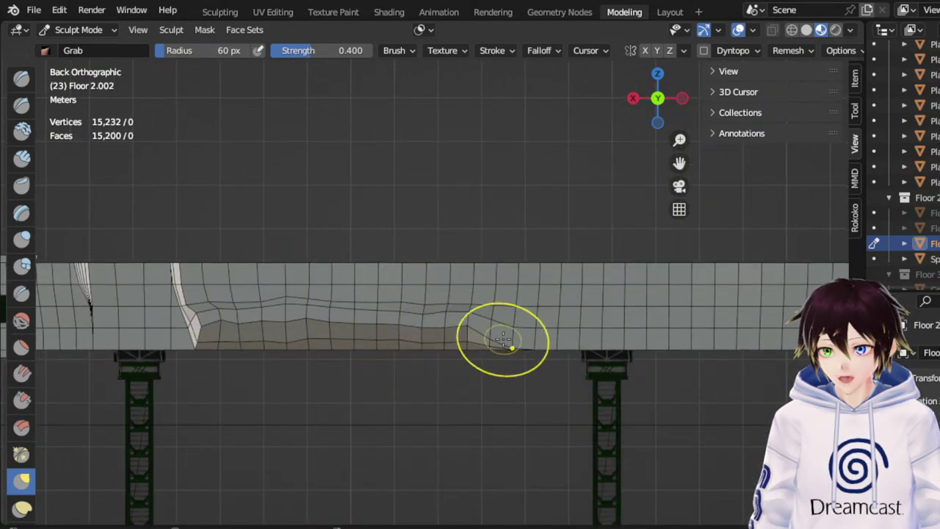
mouse_move(509, 340)
mouse_down()
mouse_move(512, 327)
mouse_move(542, 314)
mouse_up()
mouse_move(576, 342)
mouse_down()
mouse_move(579, 319)
mouse_move(714, 308)
mouse_up()
mouse_move(709, 331)
mouse_down()
mouse_move(712, 314)
mouse_move(662, 313)
mouse_up()
drag(608, 332, 603, 316)
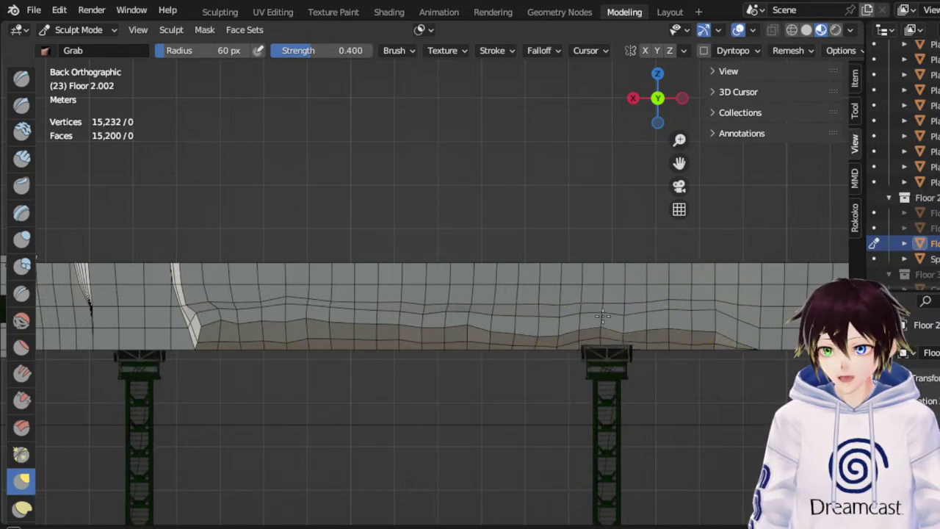
drag(556, 336, 549, 324)
drag(533, 335, 528, 321)
drag(505, 329, 490, 314)
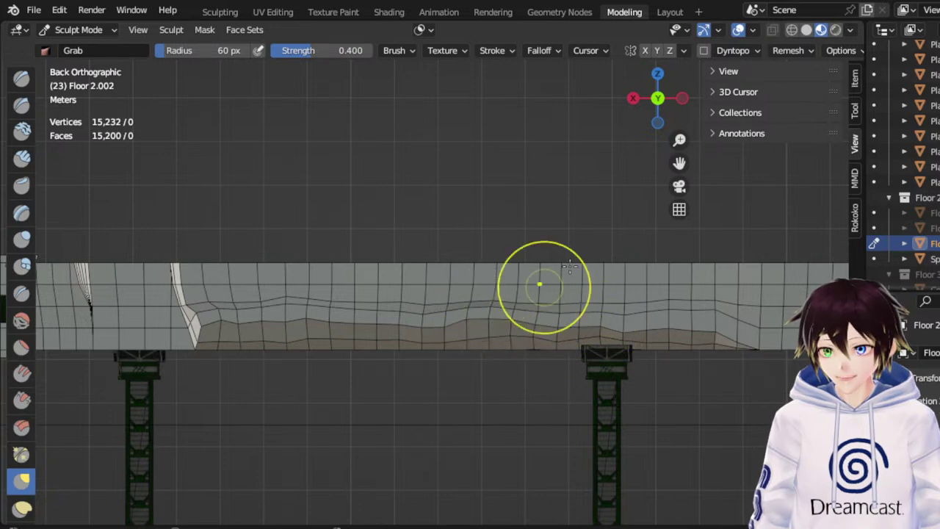
Carry the wavy lower edge over the last support tower to the face's slanted end beside the tall column
drag(680, 164, 392, 162)
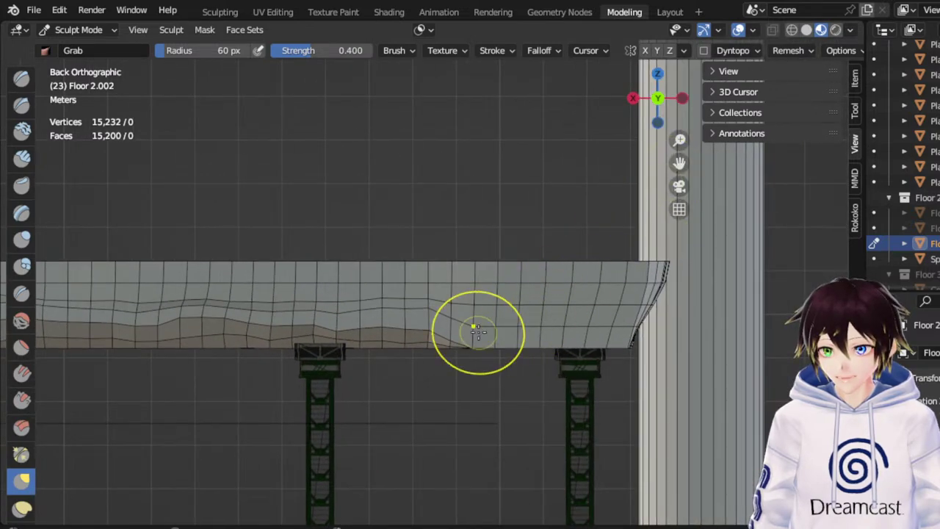
mouse_move(486, 334)
mouse_down()
mouse_move(504, 314)
mouse_move(547, 312)
mouse_move(564, 321)
mouse_move(568, 312)
mouse_up()
mouse_move(583, 333)
mouse_down()
mouse_move(587, 310)
mouse_move(628, 327)
mouse_move(599, 329)
mouse_up()
drag(577, 334, 572, 328)
drag(520, 335, 517, 330)
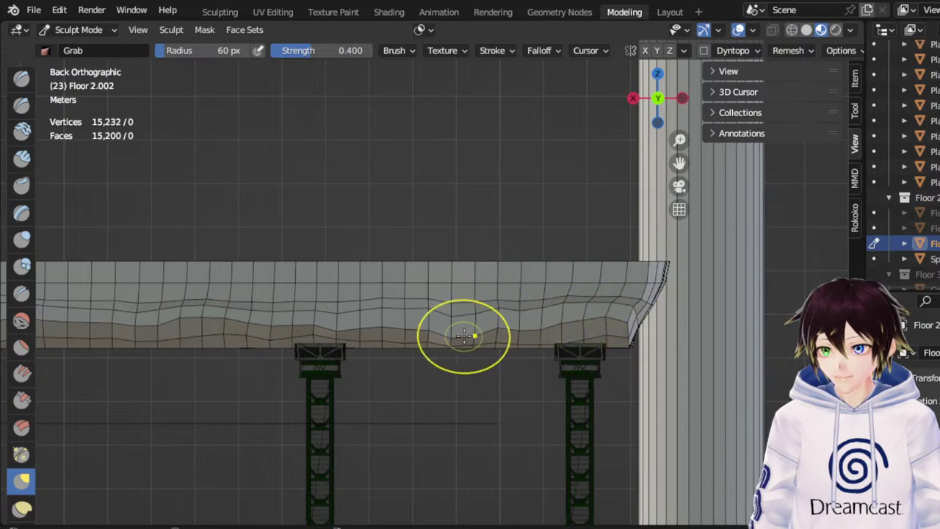
drag(454, 338, 456, 323)
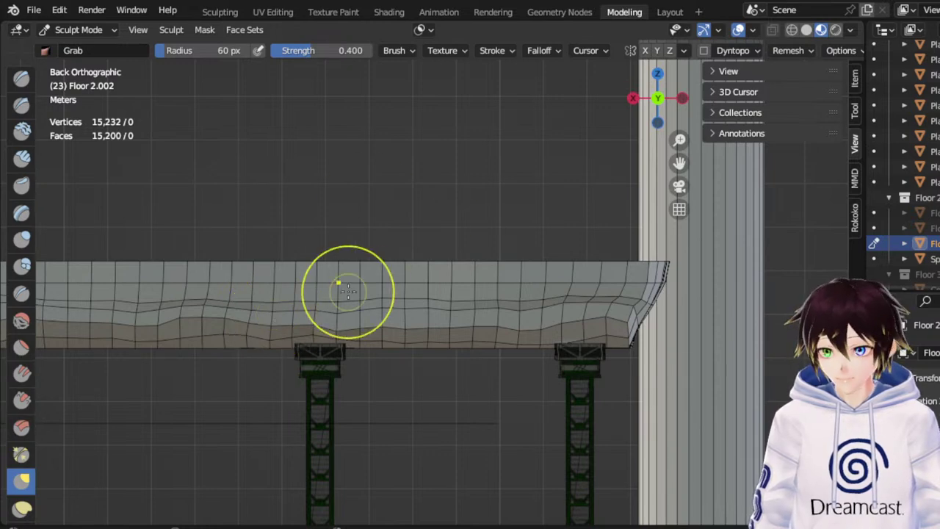
Pull the lower edge of the long side face upward near its corner by the tall column, above the support towers, in the left view
middle_drag(444, 271, 395, 275)
middle_drag(532, 262, 682, 152)
click(657, 98)
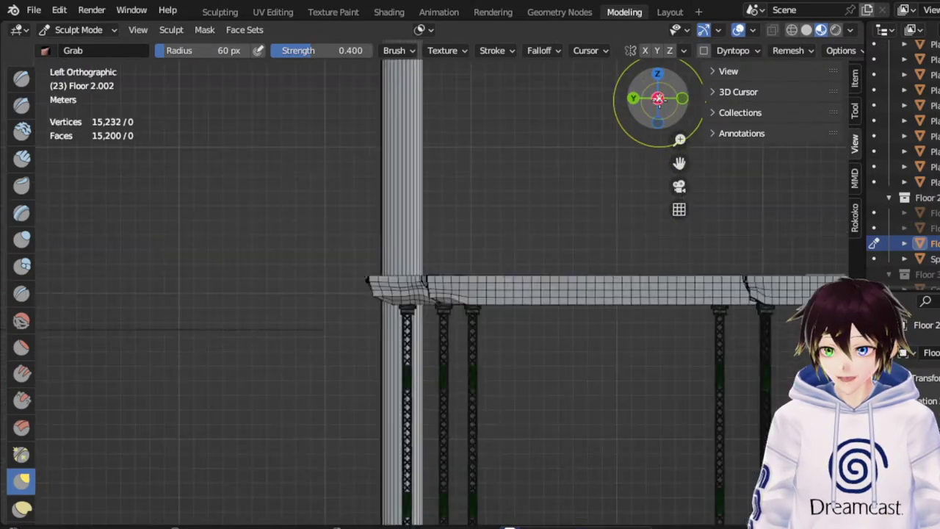
drag(679, 163, 349, 133)
scroll(466, 357, up, 6)
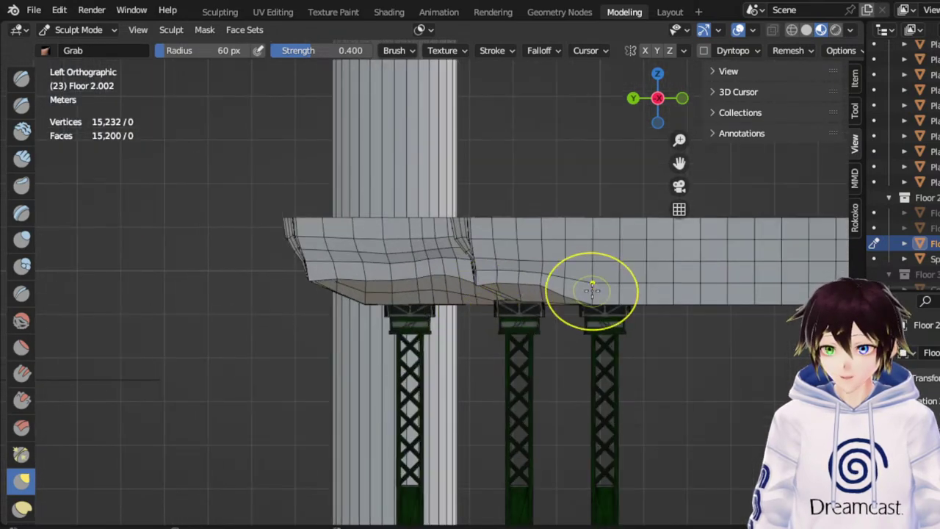
mouse_move(592, 288)
mouse_down()
mouse_move(592, 258)
mouse_move(573, 255)
mouse_up()
drag(520, 284, 530, 258)
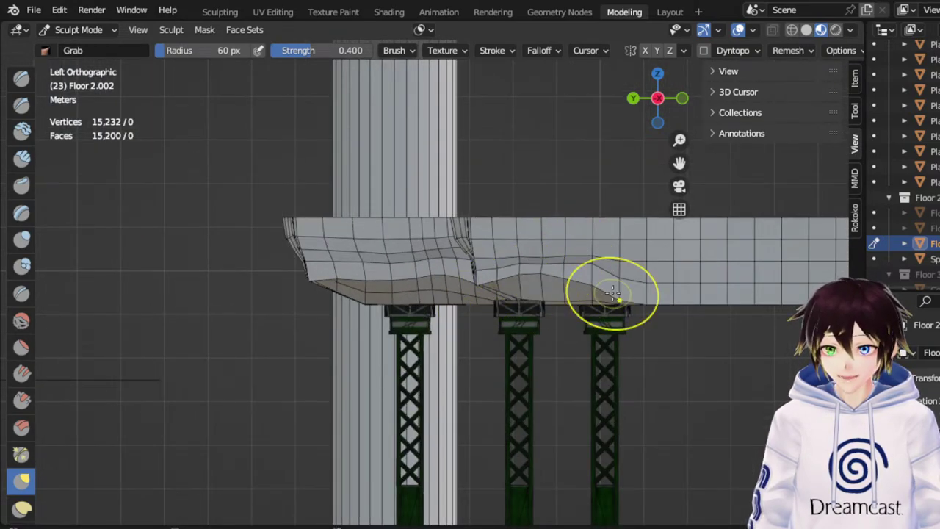
mouse_move(613, 294)
mouse_down()
mouse_move(615, 273)
mouse_move(647, 272)
mouse_up()
Extend the side face's raised lower edge in uneven waves beyond the support towers along the unsupported span
drag(679, 165, 485, 176)
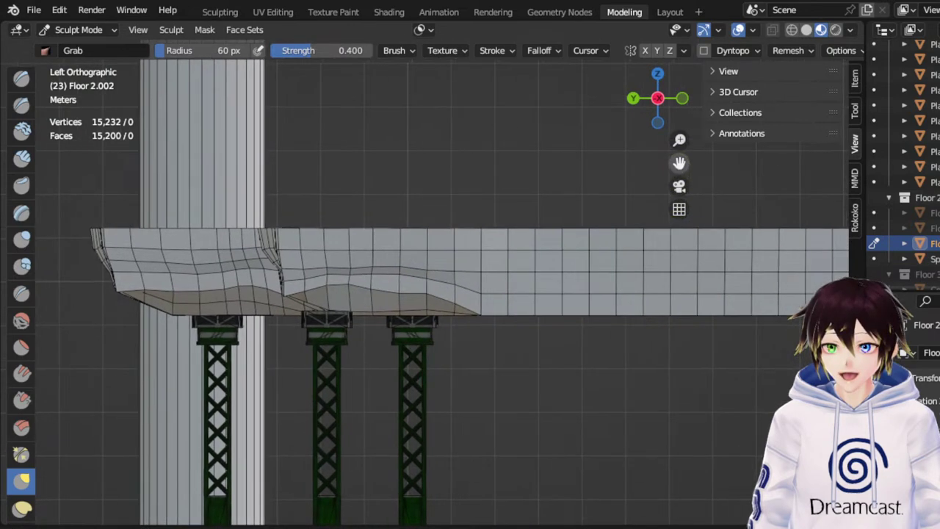
mouse_move(505, 306)
mouse_down()
mouse_move(507, 275)
mouse_move(454, 288)
mouse_up()
mouse_move(539, 305)
mouse_down()
mouse_move(540, 276)
mouse_move(634, 274)
mouse_up()
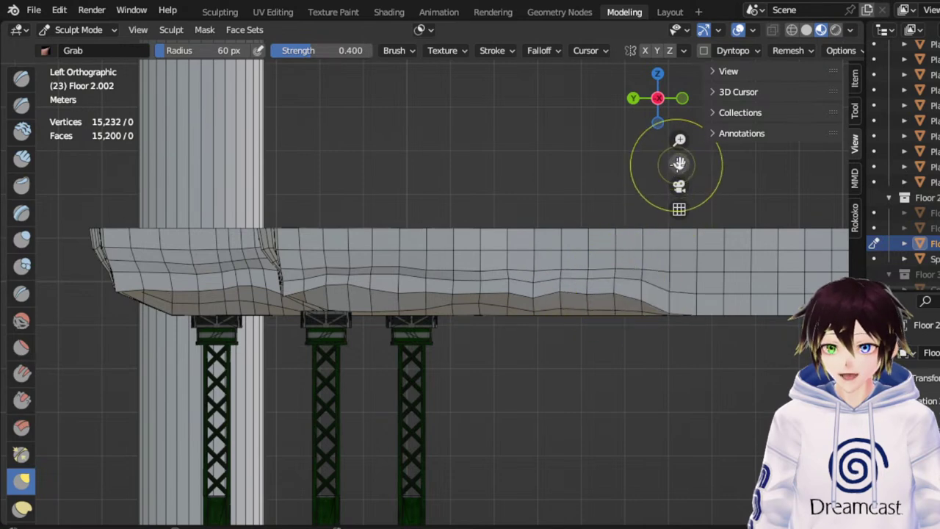
drag(679, 162, 468, 172)
drag(328, 301, 329, 282)
mouse_move(460, 318)
mouse_down()
mouse_move(466, 302)
mouse_move(539, 302)
mouse_move(565, 314)
mouse_move(621, 289)
mouse_move(726, 312)
mouse_up()
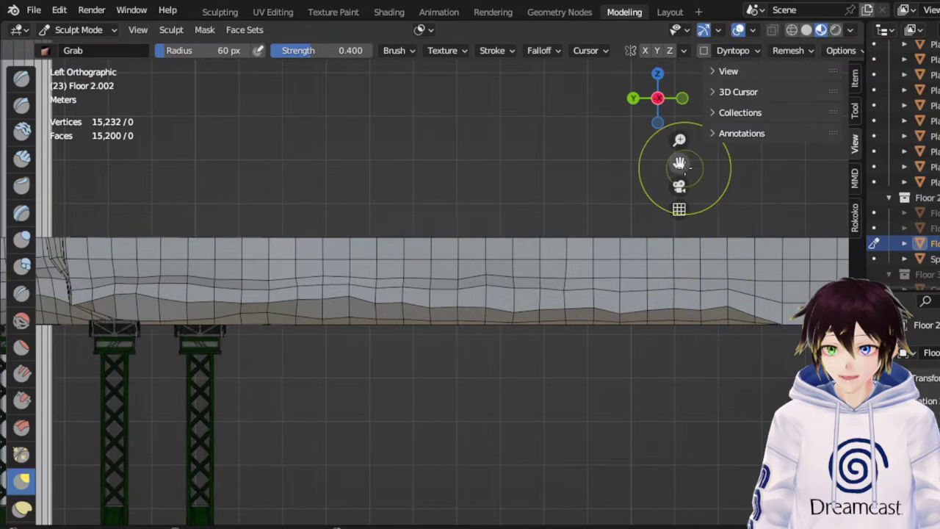
Lift the low spots along the middle of the side face's span into broader, irregular waves
drag(683, 167, 637, 166)
mouse_move(378, 297)
mouse_down()
mouse_move(376, 285)
mouse_move(388, 292)
mouse_up()
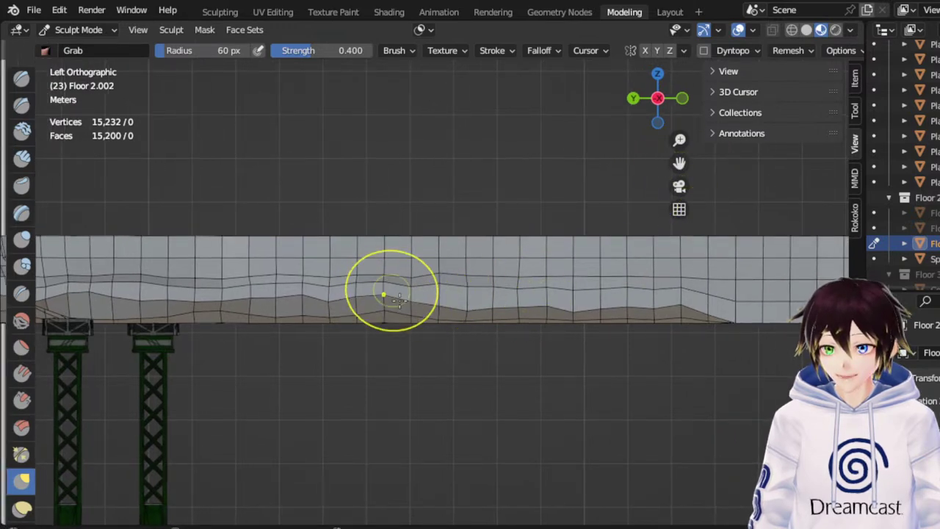
drag(453, 306, 457, 295)
drag(488, 299, 495, 283)
mouse_move(542, 301)
mouse_down()
mouse_move(544, 287)
mouse_move(572, 311)
mouse_move(596, 315)
mouse_move(653, 306)
mouse_move(665, 291)
mouse_up()
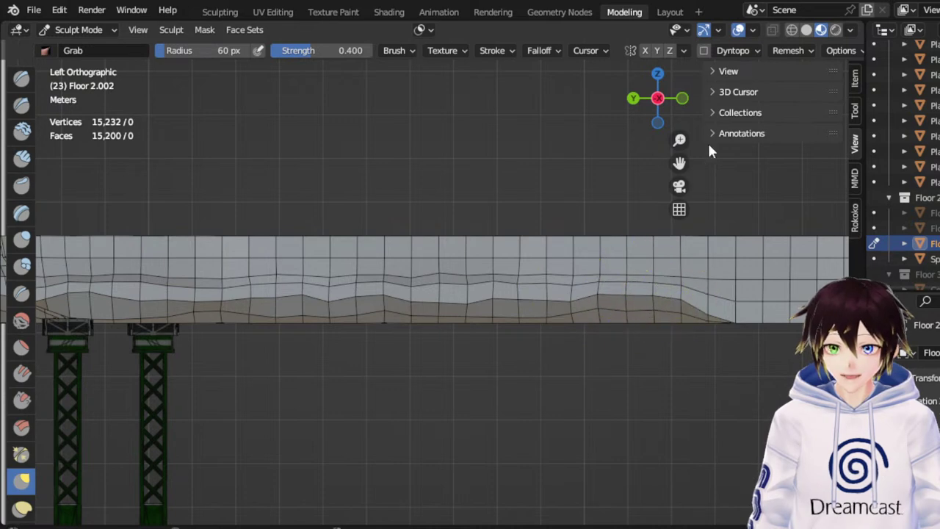
Continue the wavy lower edge along the rest of the side face, over the next support tower to the slanted corner
drag(682, 162, 318, 151)
drag(368, 294, 370, 265)
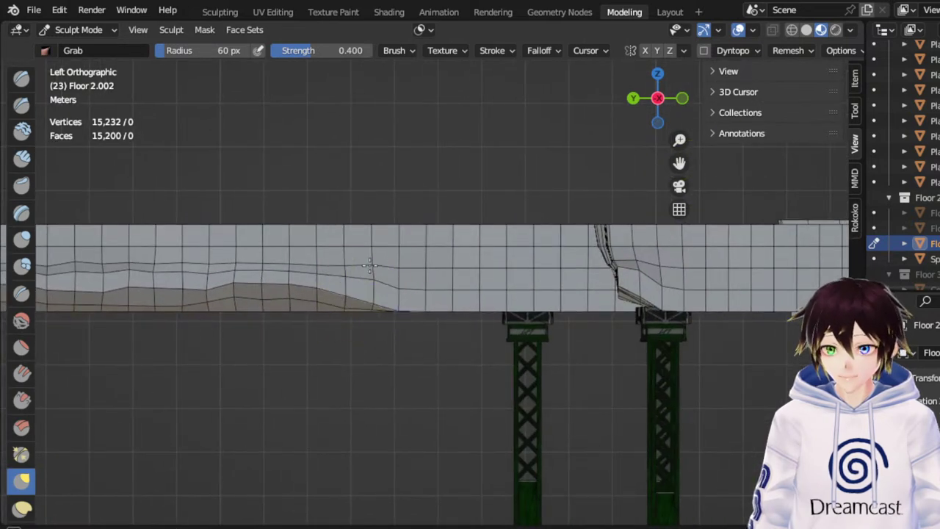
mouse_move(416, 299)
mouse_down()
mouse_move(521, 300)
mouse_move(507, 274)
mouse_up()
mouse_move(537, 311)
mouse_down()
mouse_move(541, 284)
mouse_move(570, 282)
mouse_up()
drag(586, 303, 592, 284)
drag(592, 298, 593, 283)
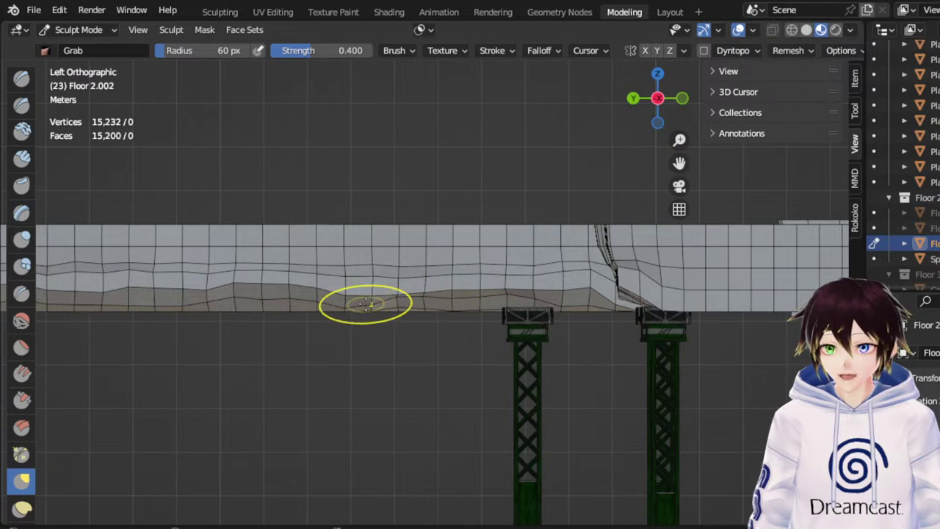
drag(364, 292, 366, 283)
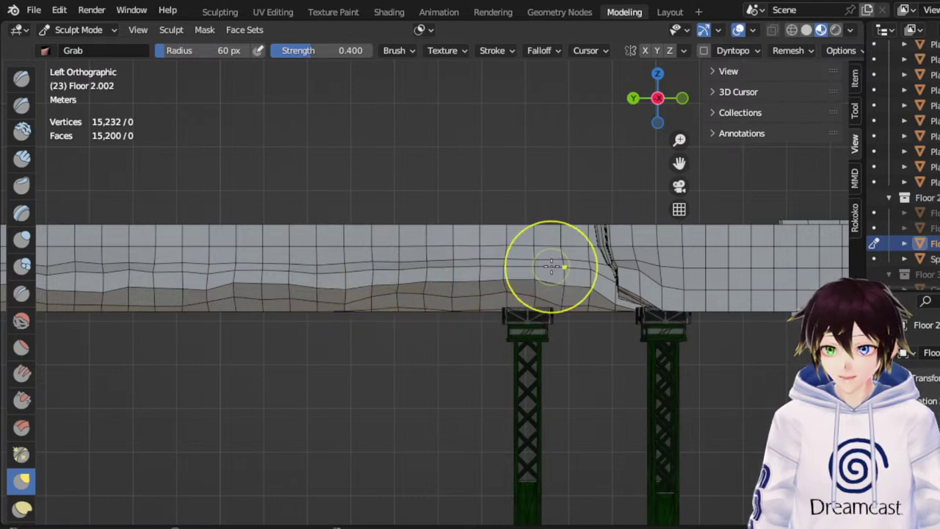
Raise the lower edge of the adjoining face just past the slanted corner, above its support tower, in the left view
drag(679, 163, 939, 144)
middle_drag(437, 271, 417, 223)
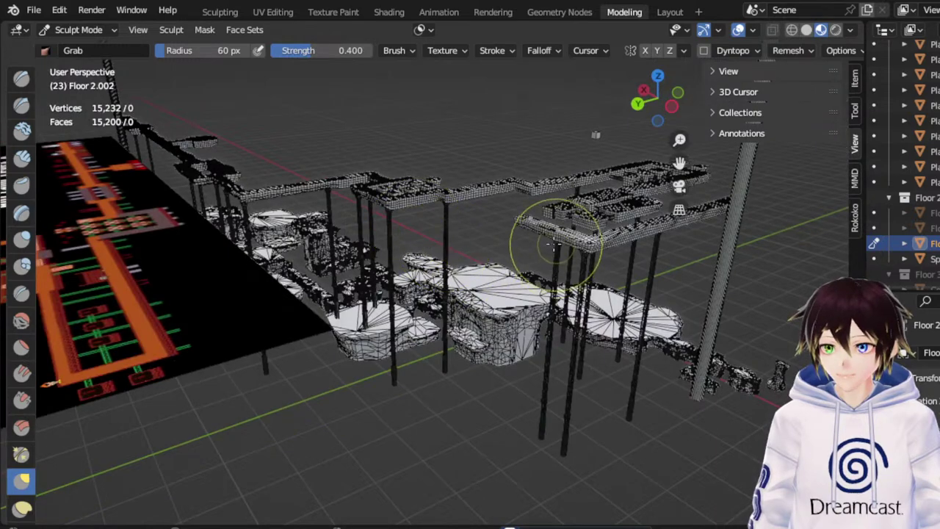
middle_drag(556, 244, 521, 225)
click(662, 101)
drag(680, 163, 483, 171)
scroll(429, 252, up, 6)
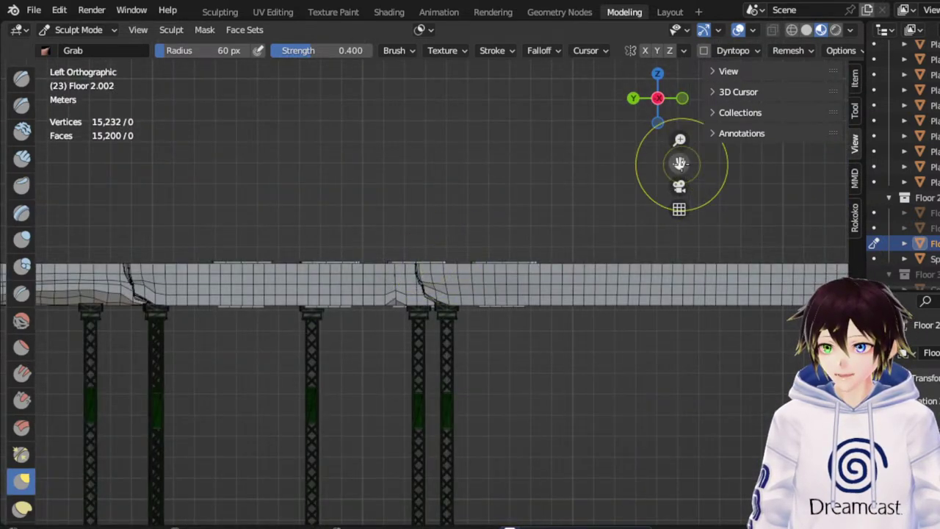
drag(679, 163, 906, 183)
scroll(485, 253, up, 2)
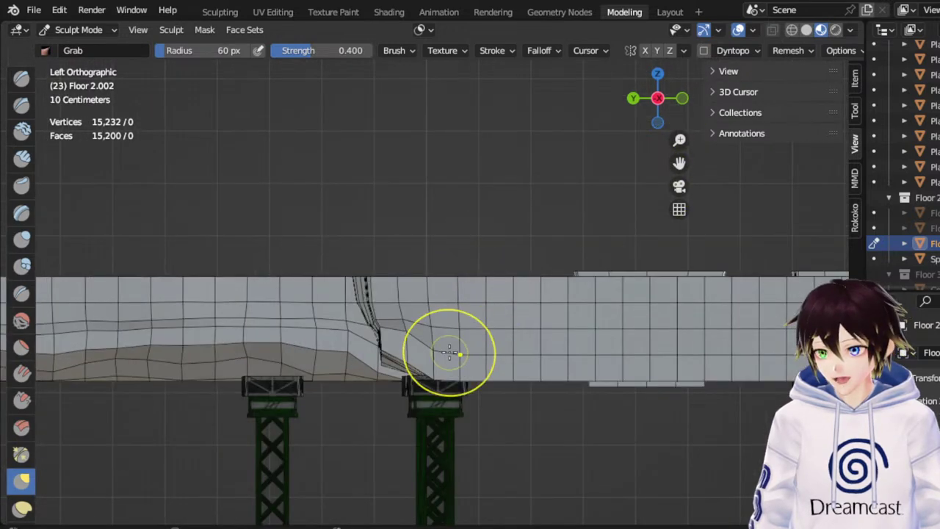
drag(446, 368, 446, 330)
drag(477, 363, 471, 326)
mouse_move(503, 355)
mouse_down()
mouse_move(498, 327)
mouse_move(515, 338)
mouse_move(544, 335)
mouse_up()
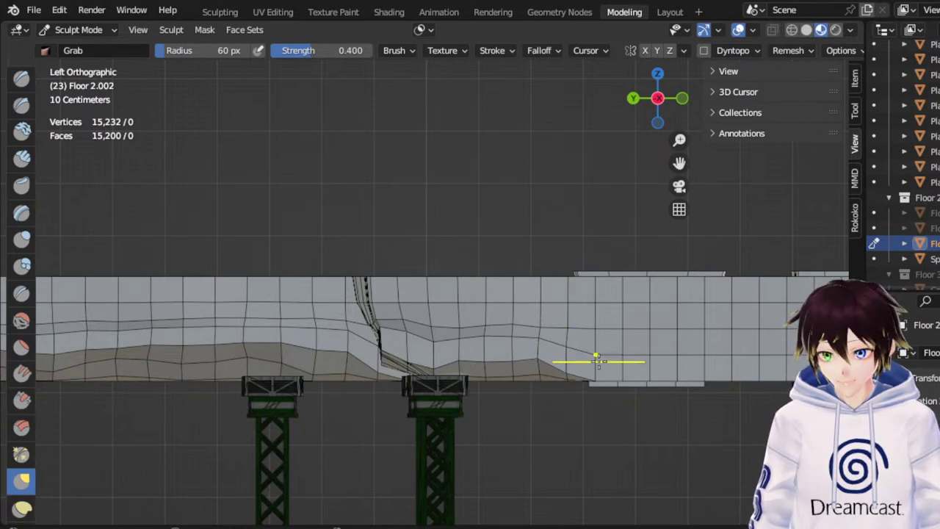
Sharpen the first waves on the adjoining face and extend its uneven lower edge past the next support tower
drag(680, 162, 521, 162)
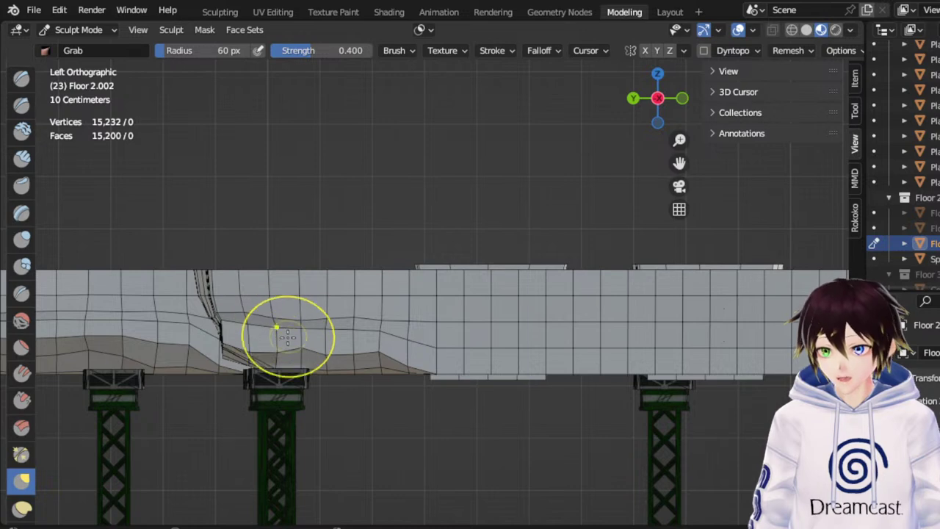
drag(281, 343, 288, 329)
drag(372, 351, 373, 331)
mouse_move(427, 355)
mouse_down()
mouse_move(534, 350)
mouse_move(539, 328)
mouse_move(598, 321)
mouse_move(665, 333)
mouse_up()
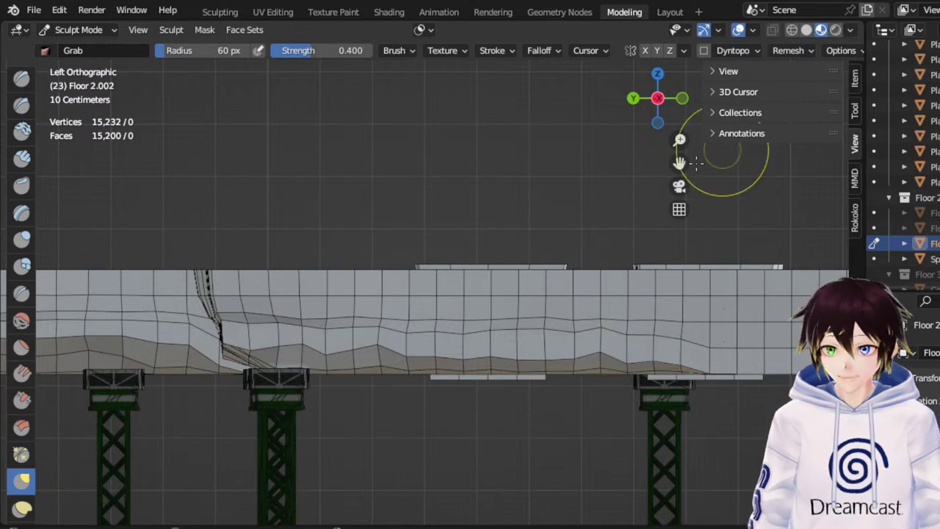
Raise more irregular peaks along the adjoining face's lower edge and extend them over the tower to the existing peak near its far corner
drag(679, 163, 572, 163)
drag(400, 346, 397, 331)
mouse_move(443, 351)
mouse_down()
mouse_move(446, 340)
mouse_move(472, 335)
mouse_up()
mouse_move(350, 351)
mouse_down()
mouse_move(357, 327)
mouse_move(323, 330)
mouse_up()
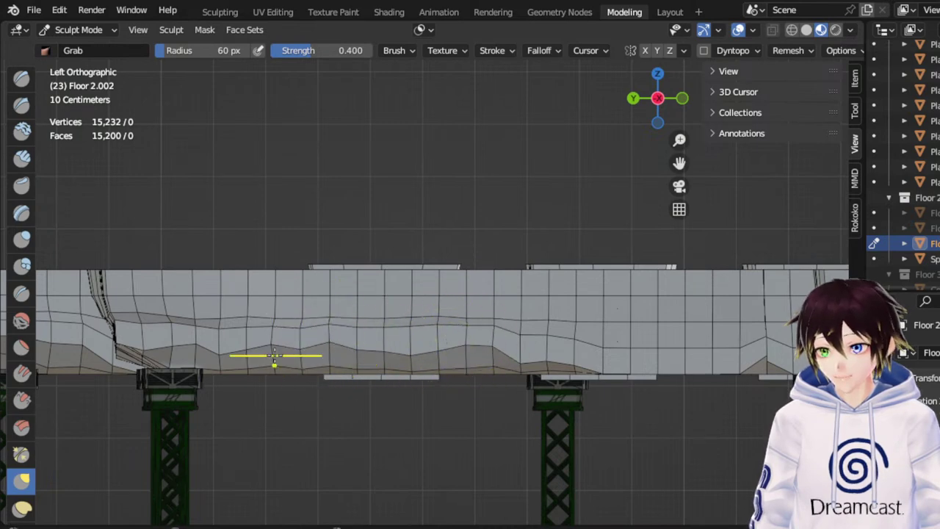
drag(213, 354, 212, 335)
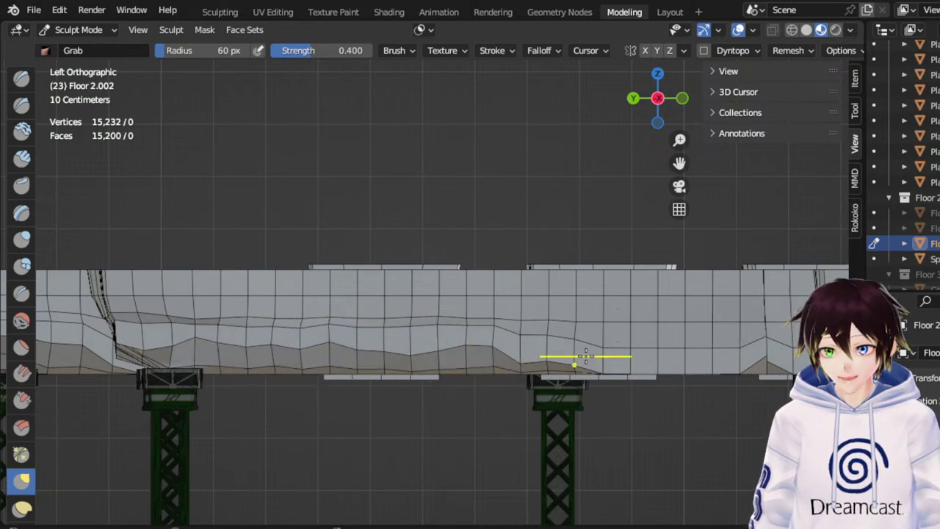
drag(586, 356, 582, 318)
drag(555, 360, 557, 348)
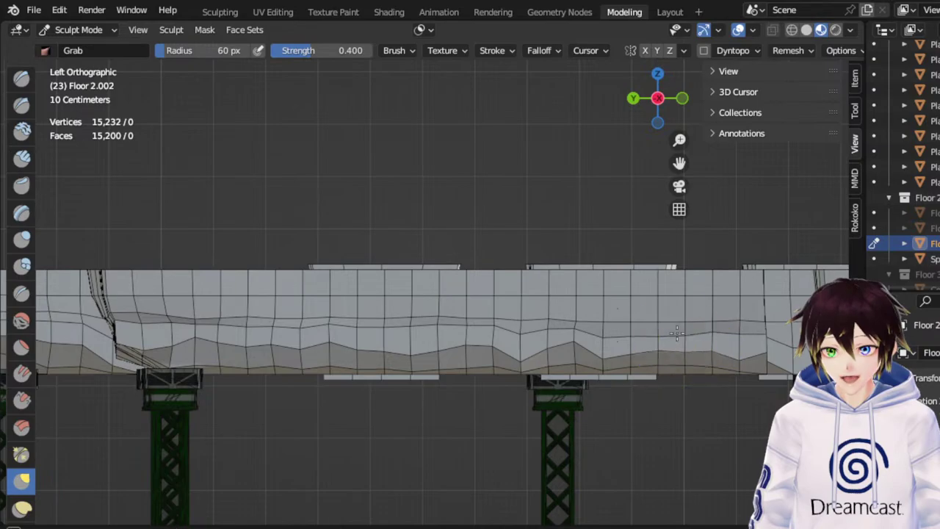
middle_drag(657, 321, 651, 303)
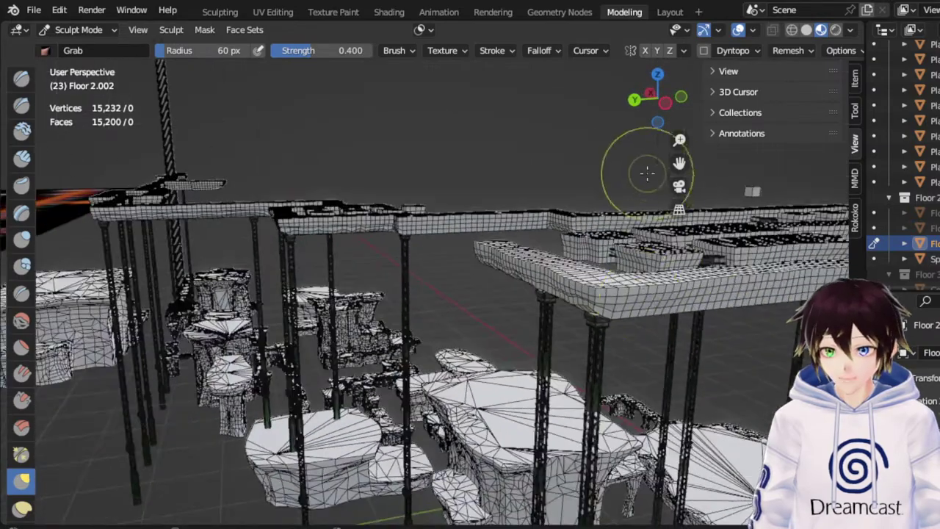
Raise the lower edge of the next face just past the slanted corner and its pair of support towers, in the left view
drag(676, 163, 529, 194)
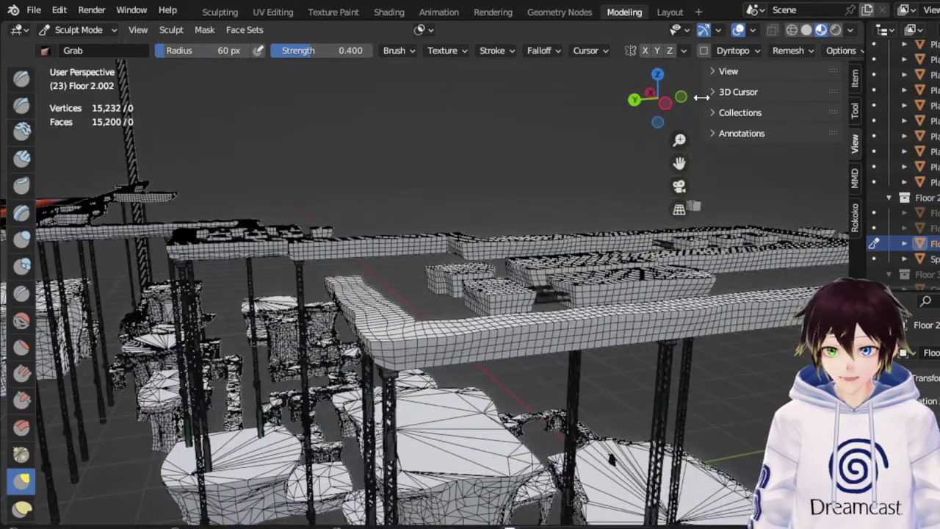
click(665, 104)
drag(681, 165, 767, 127)
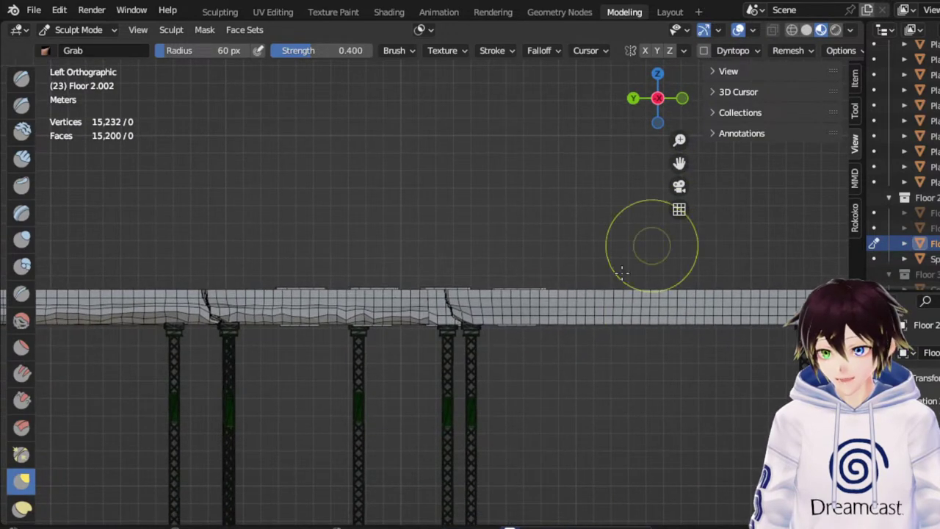
scroll(598, 286, up, 3)
drag(679, 163, 680, 162)
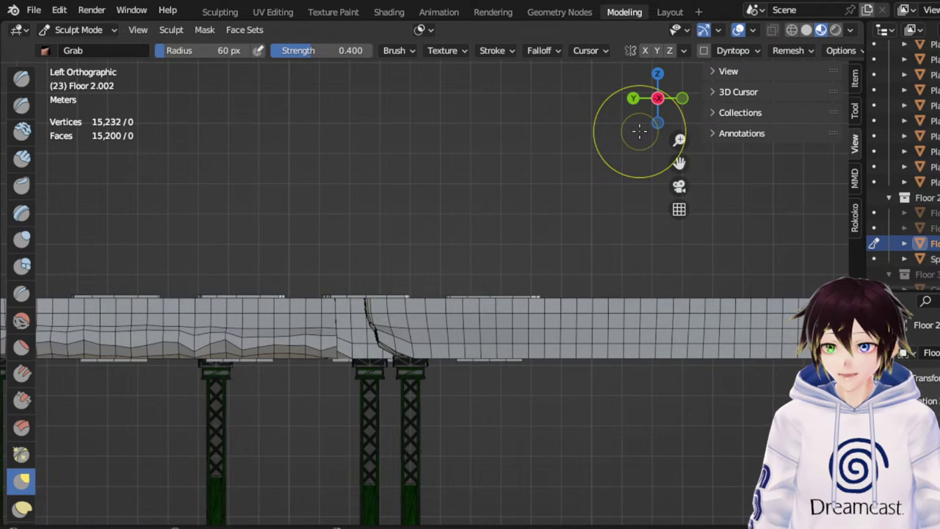
scroll(489, 275, up, 1)
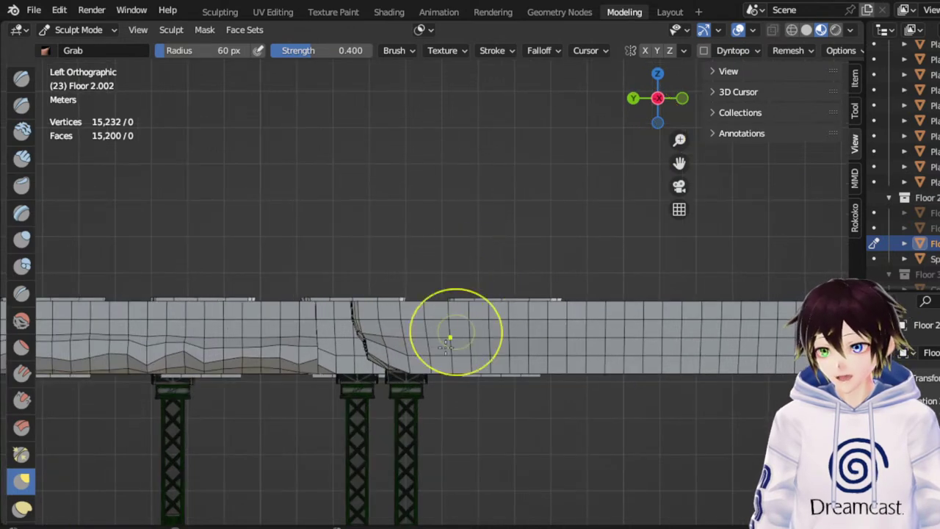
mouse_move(425, 368)
mouse_down()
mouse_move(430, 336)
mouse_move(472, 340)
mouse_up()
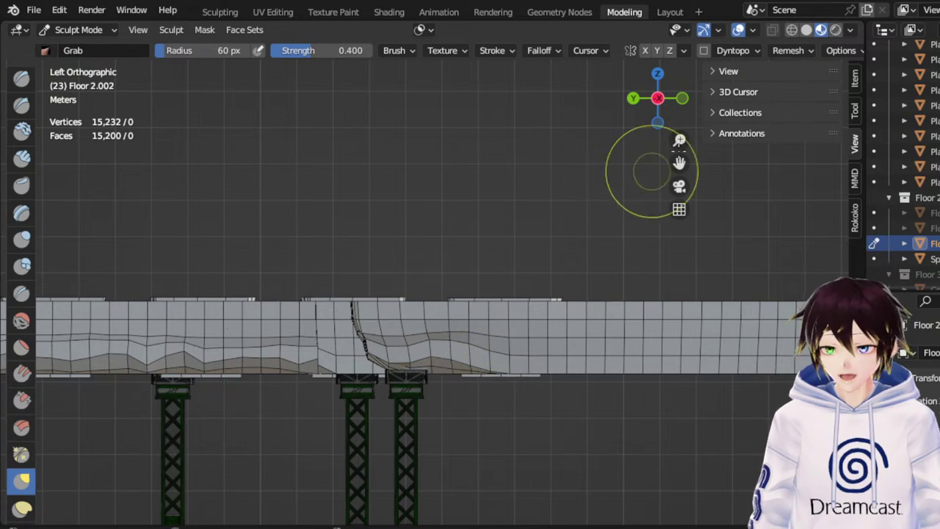
drag(680, 162, 540, 157)
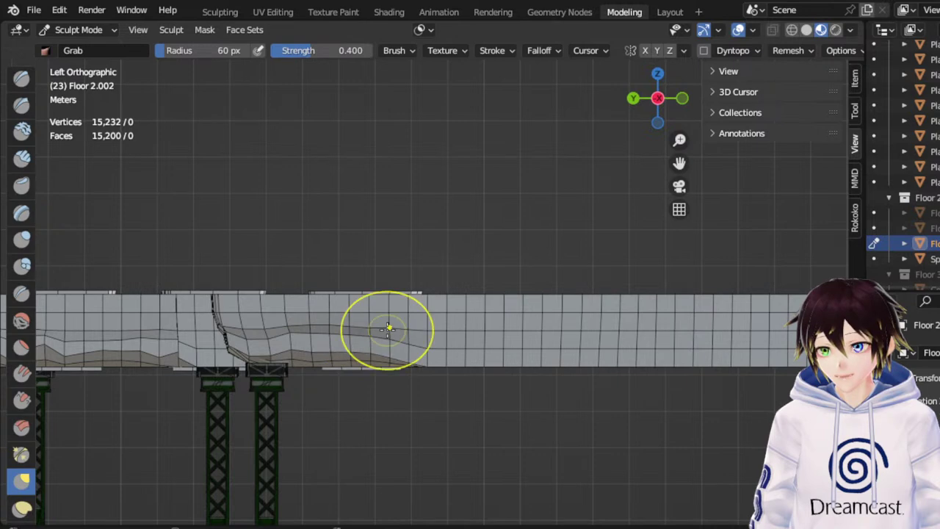
mouse_move(399, 340)
mouse_down()
mouse_move(430, 329)
mouse_move(371, 335)
mouse_up()
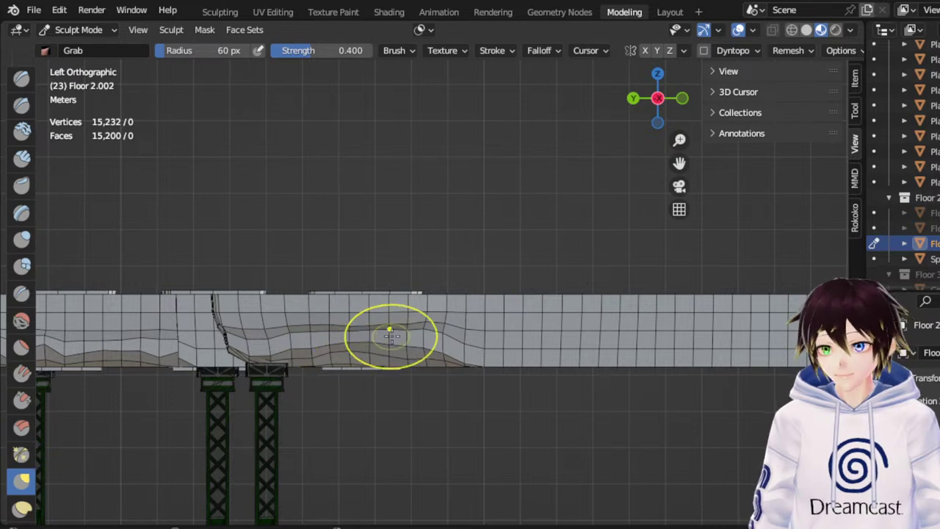
Extend the uneven lower edge along the unsupported stretch of the face with a row of small raised waves
drag(678, 163, 584, 184)
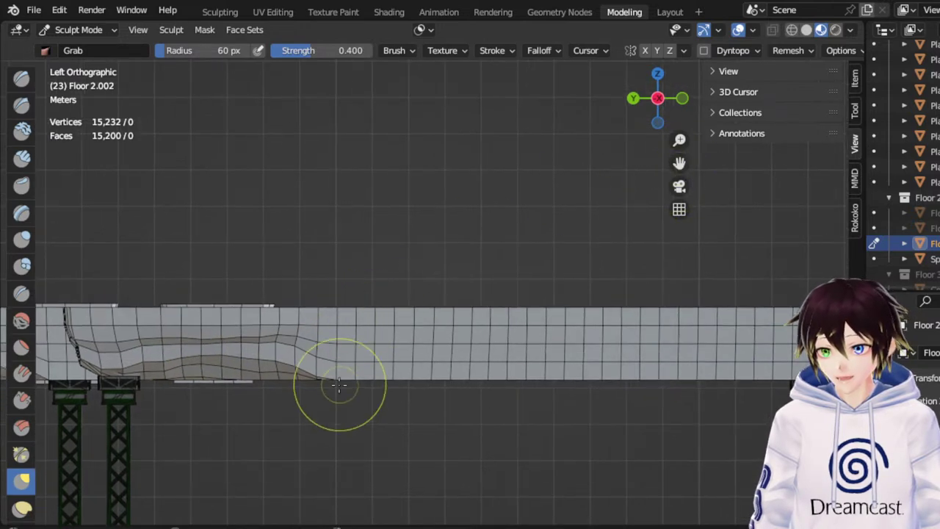
scroll(340, 385, up, 1)
mouse_move(340, 380)
mouse_down()
mouse_move(340, 356)
mouse_move(315, 360)
mouse_up()
drag(291, 374, 294, 360)
drag(364, 388, 365, 358)
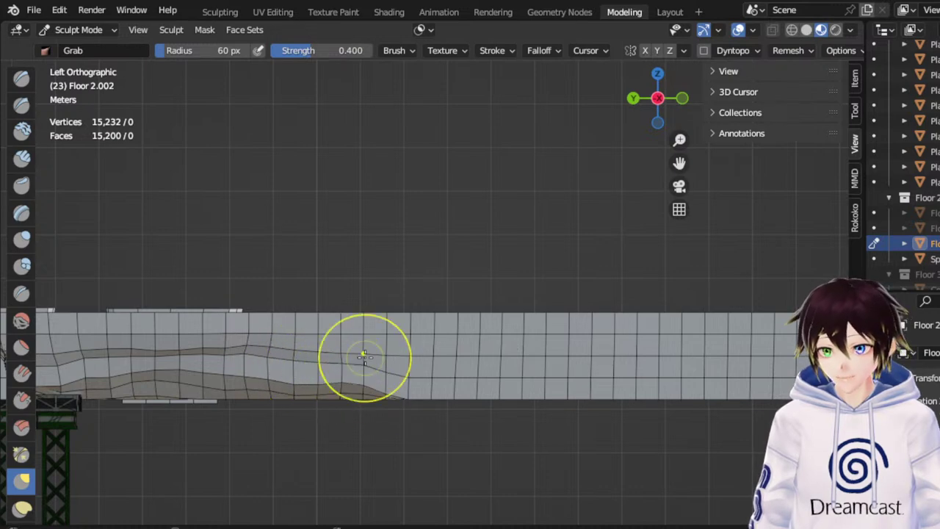
drag(400, 385, 409, 358)
mouse_move(433, 386)
mouse_down()
mouse_move(435, 366)
mouse_move(454, 362)
mouse_up()
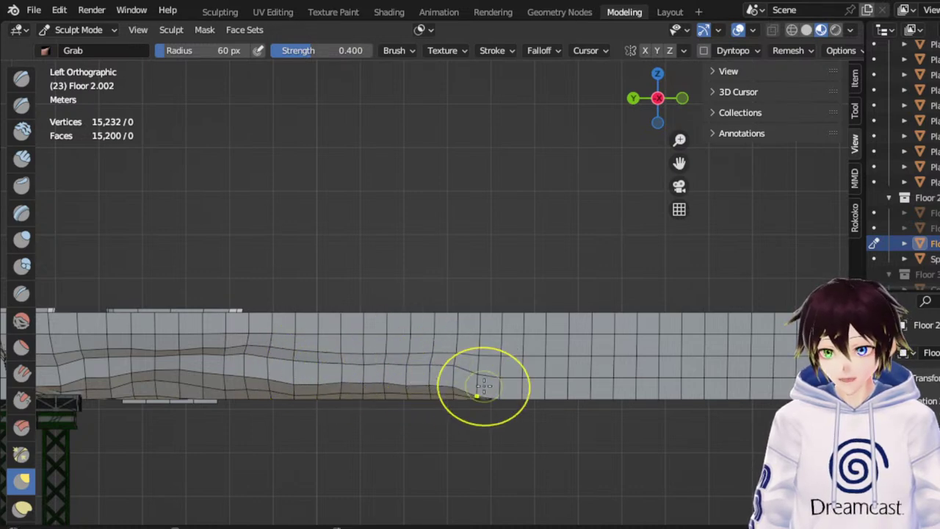
mouse_move(490, 387)
mouse_down()
mouse_move(492, 367)
mouse_move(477, 362)
mouse_up()
mouse_move(411, 376)
mouse_down()
mouse_move(406, 362)
mouse_move(341, 359)
mouse_up()
Raise irregular peaks along the rest of the unsupported stretch, up to the next support tower
drag(680, 163, 539, 156)
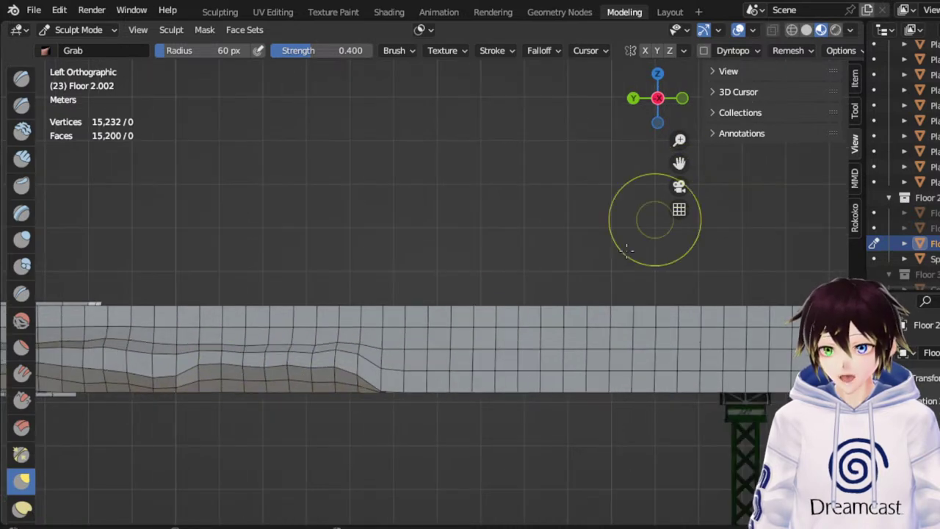
mouse_move(390, 375)
mouse_down()
mouse_move(399, 347)
mouse_move(502, 366)
mouse_move(565, 351)
mouse_up()
mouse_move(584, 378)
mouse_down()
mouse_move(589, 354)
mouse_move(604, 361)
mouse_up()
drag(624, 381, 623, 363)
drag(646, 379, 649, 352)
drag(667, 377, 670, 359)
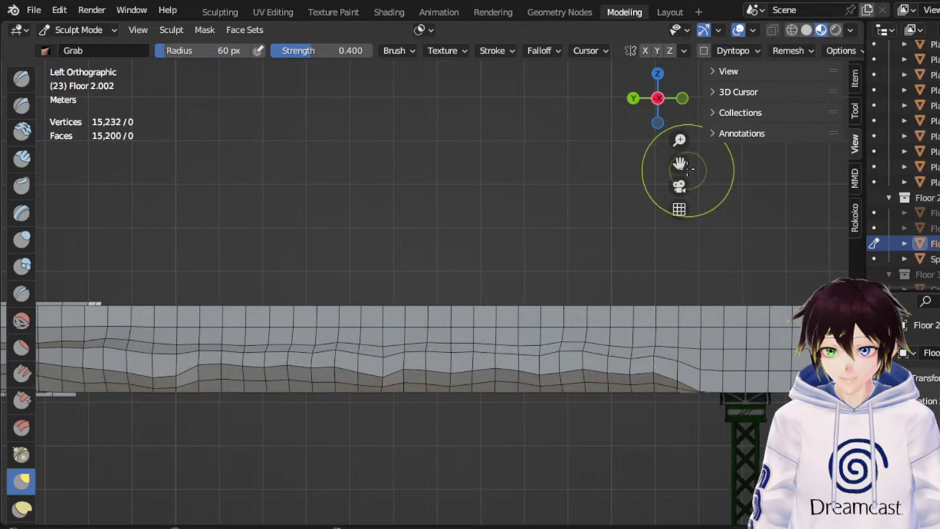
Continue the wavy lower edge over the next two support towers and slightly beyond the second one
drag(683, 165, 667, 150)
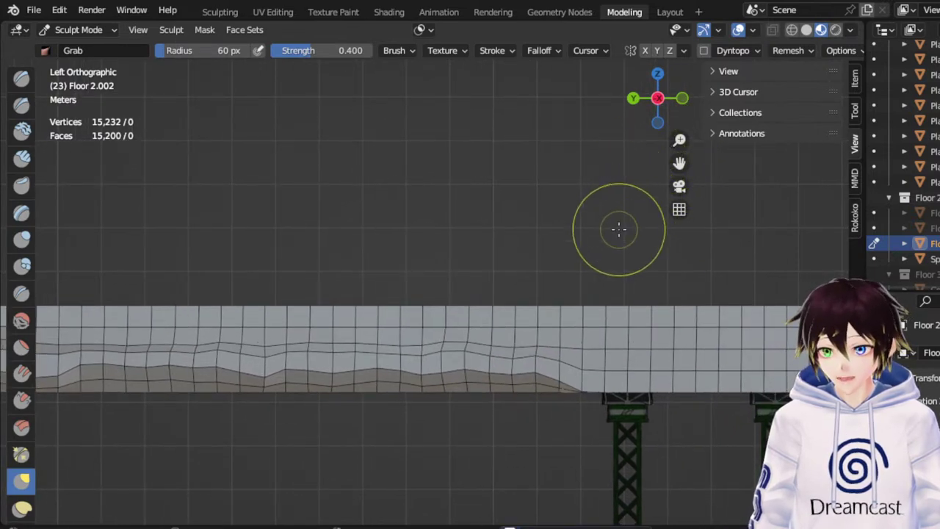
drag(678, 162, 594, 169)
mouse_move(496, 380)
mouse_down()
mouse_move(498, 354)
mouse_move(543, 363)
mouse_up()
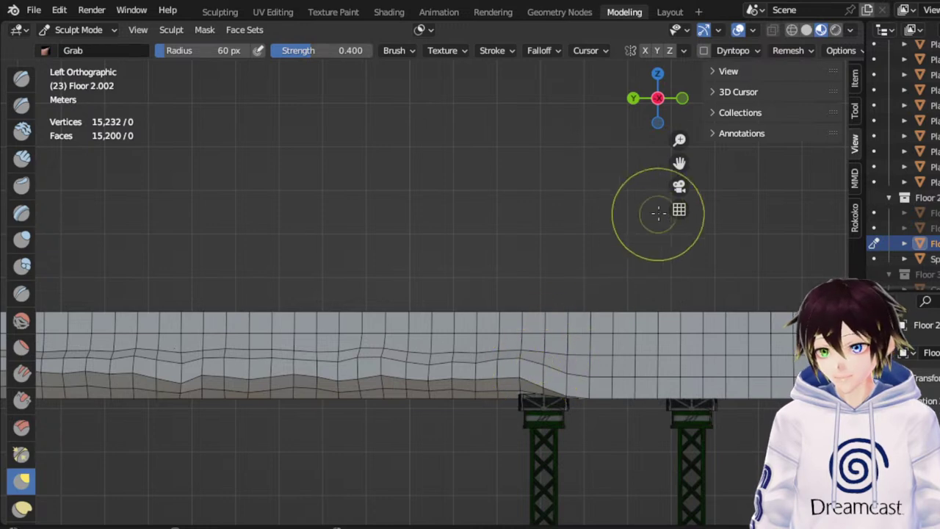
drag(679, 164, 579, 153)
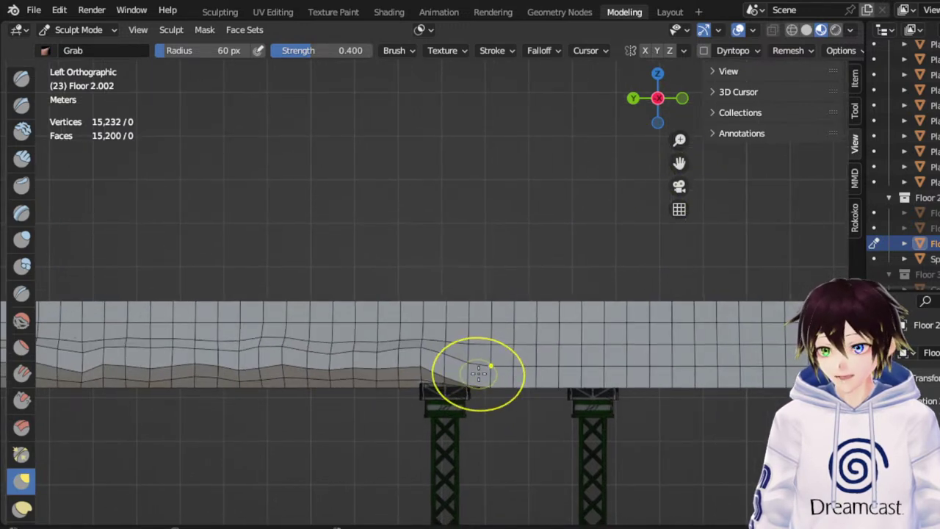
drag(479, 375, 485, 353)
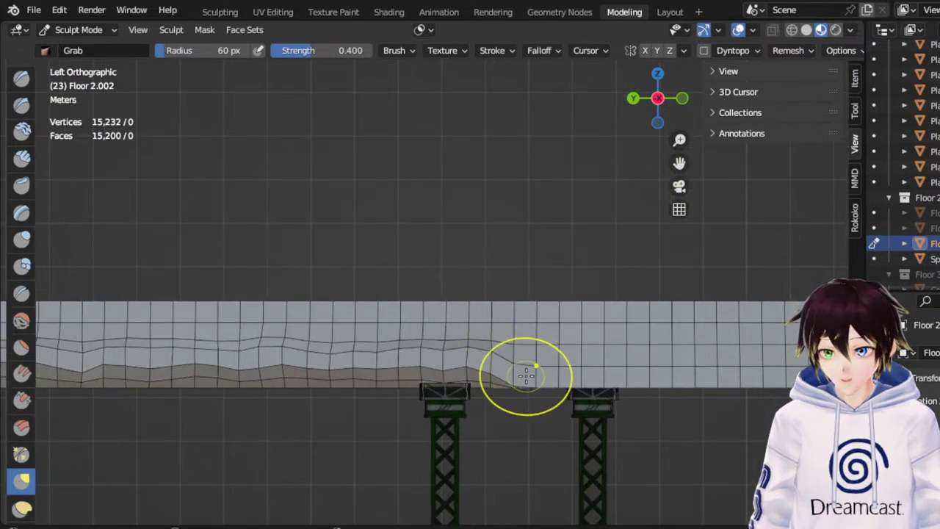
mouse_move(526, 377)
mouse_down()
mouse_move(538, 360)
mouse_move(590, 351)
mouse_move(661, 360)
mouse_up()
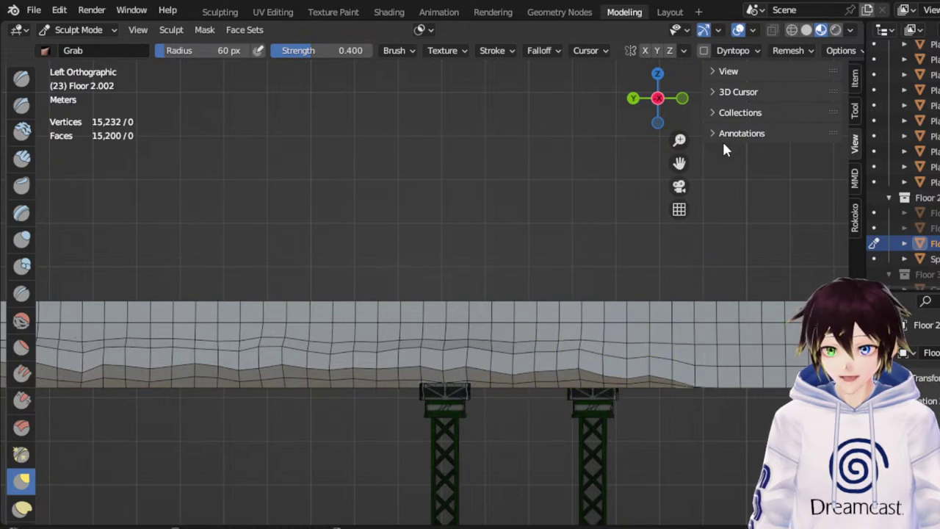
Refine the waves above the second tower and carry the raised lower edge across the wide gap towards the following tower
drag(679, 162, 465, 167)
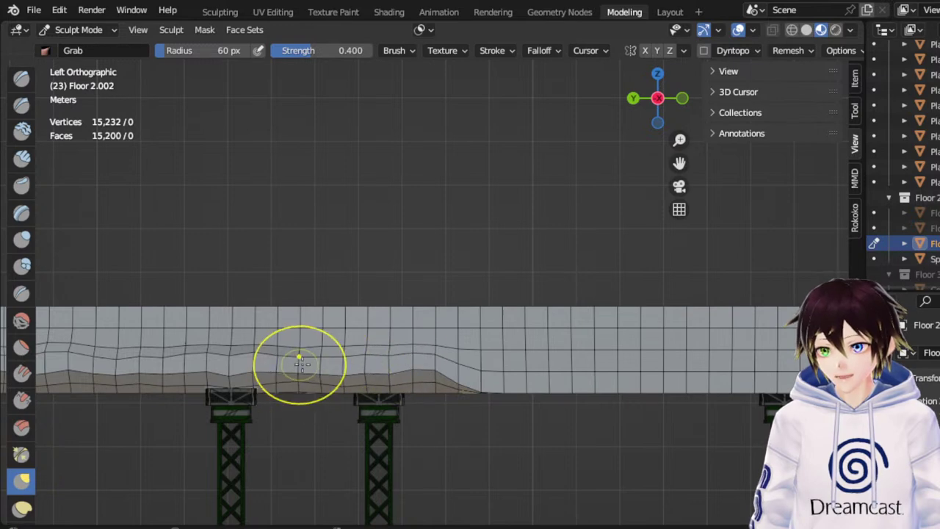
drag(350, 371, 390, 367)
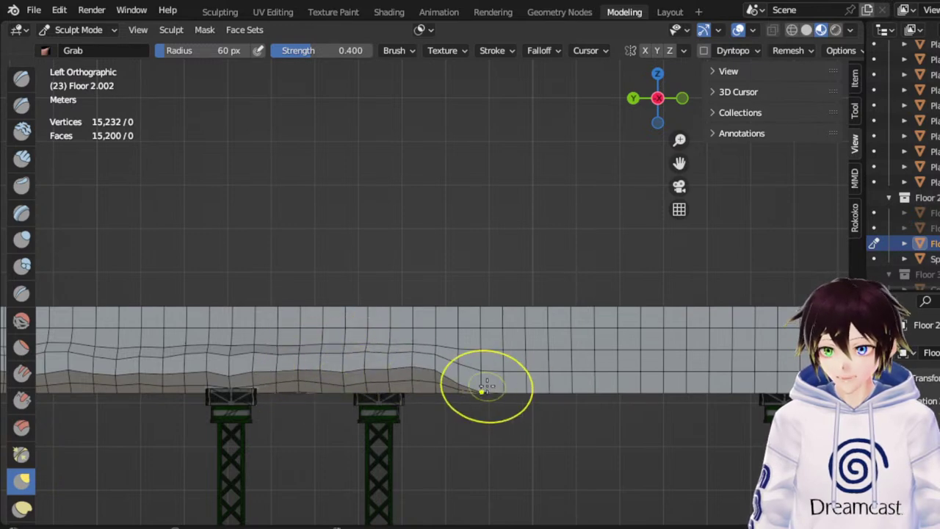
mouse_move(492, 390)
mouse_down()
mouse_move(501, 376)
mouse_move(673, 377)
mouse_up()
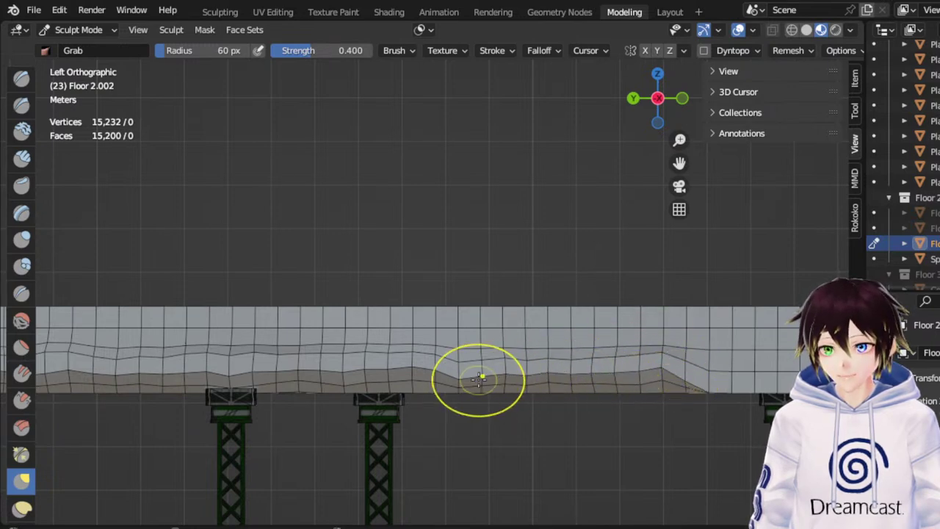
Raise the lower edge above the tower after the wide gap and extend the waves towards the last tower before the large column
drag(679, 164, 502, 146)
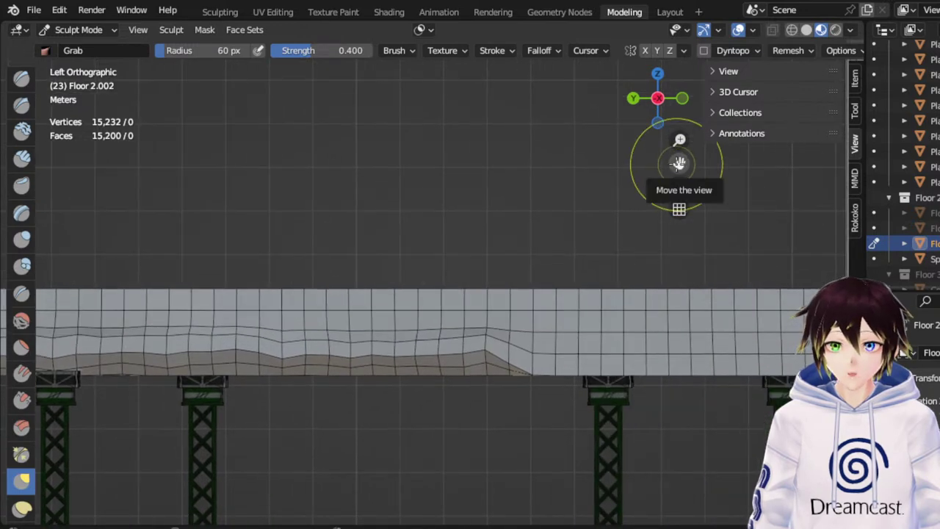
drag(678, 164, 604, 173)
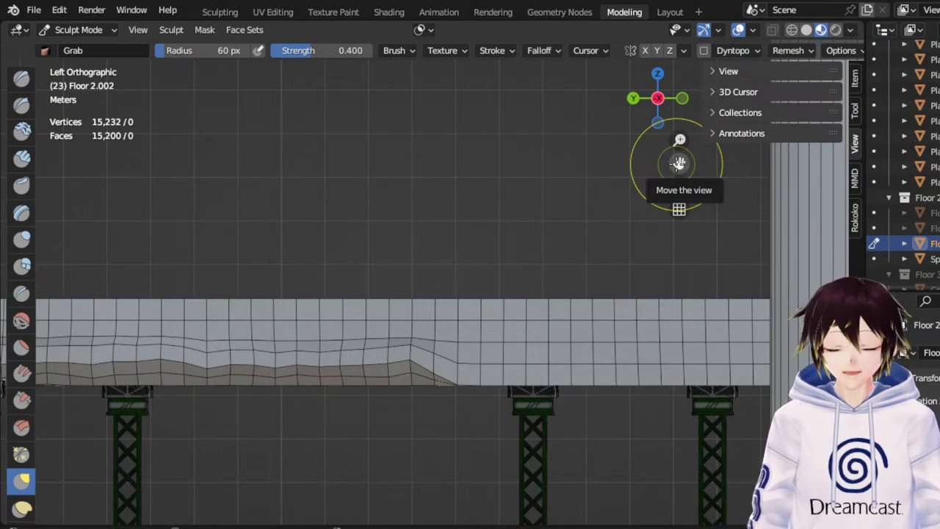
drag(477, 371, 486, 329)
drag(508, 361, 514, 336)
mouse_move(549, 364)
mouse_down()
mouse_move(544, 338)
mouse_move(587, 377)
mouse_move(641, 362)
mouse_up()
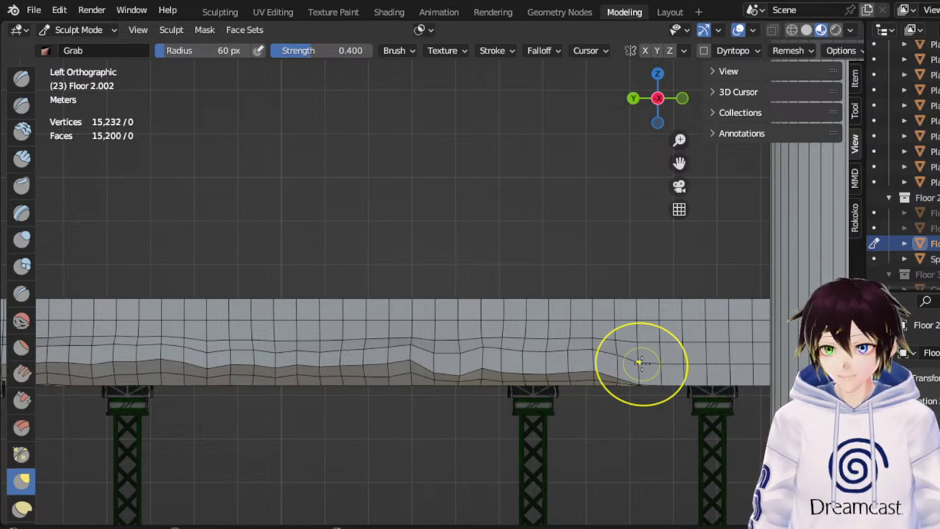
Heighten the waves around the last two towers and extend the uneven lower edge up to the large column
drag(448, 369, 449, 360)
mouse_move(466, 371)
mouse_down()
mouse_move(521, 362)
mouse_move(550, 342)
mouse_up()
drag(595, 372, 596, 358)
mouse_move(636, 373)
mouse_down()
mouse_move(636, 350)
mouse_move(680, 364)
mouse_move(623, 351)
mouse_up()
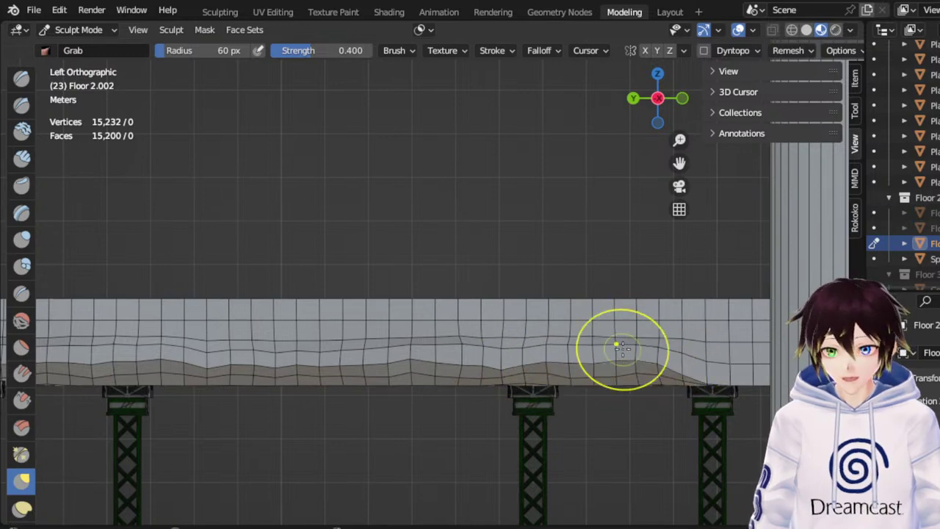
drag(684, 168, 394, 148)
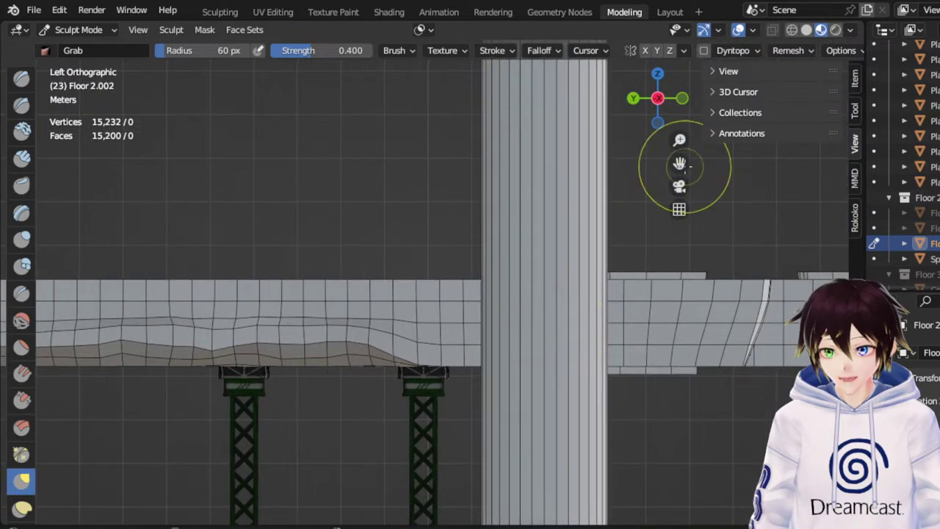
mouse_move(427, 360)
mouse_down()
mouse_move(441, 347)
mouse_move(393, 336)
mouse_up()
drag(489, 352, 488, 314)
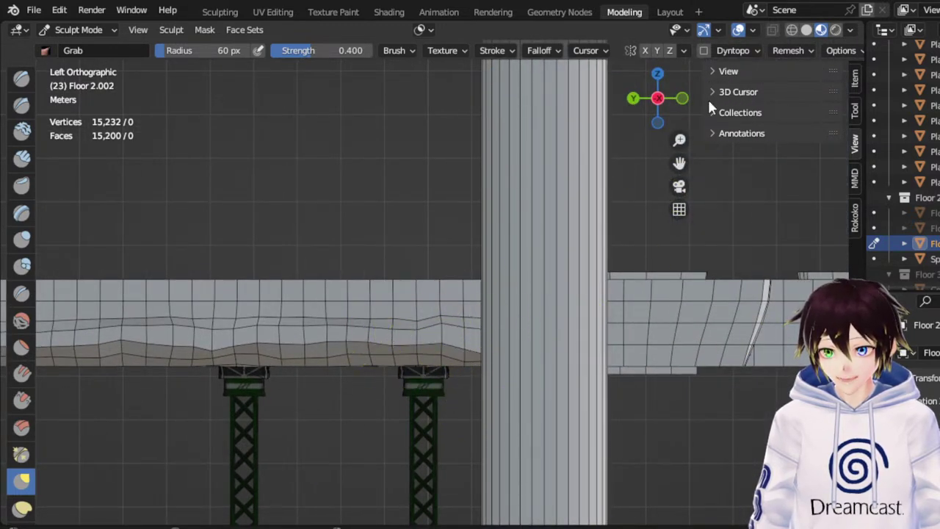
Switch the viewport to solid shading and inspect the lower edge where it meets the large column
click(793, 30)
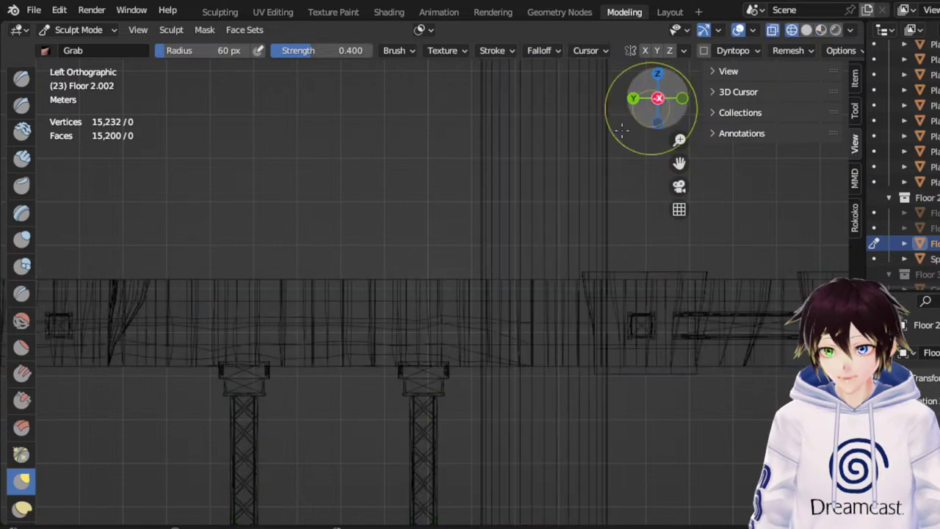
click(808, 29)
middle_drag(502, 302, 558, 304)
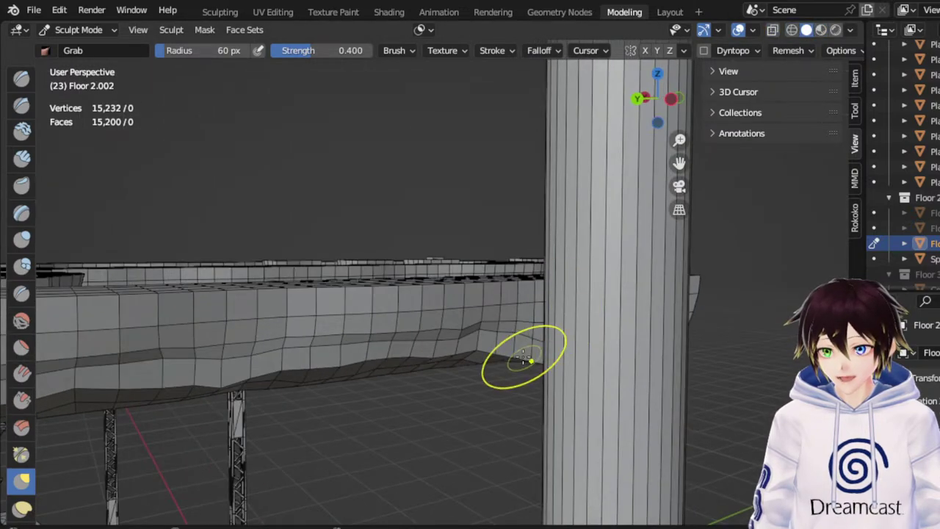
middle_drag(544, 341, 476, 324)
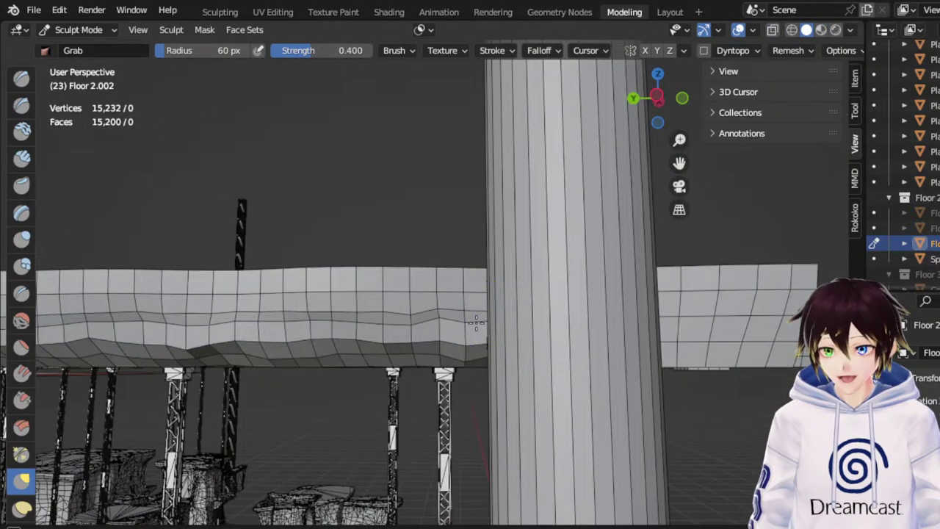
click(657, 98)
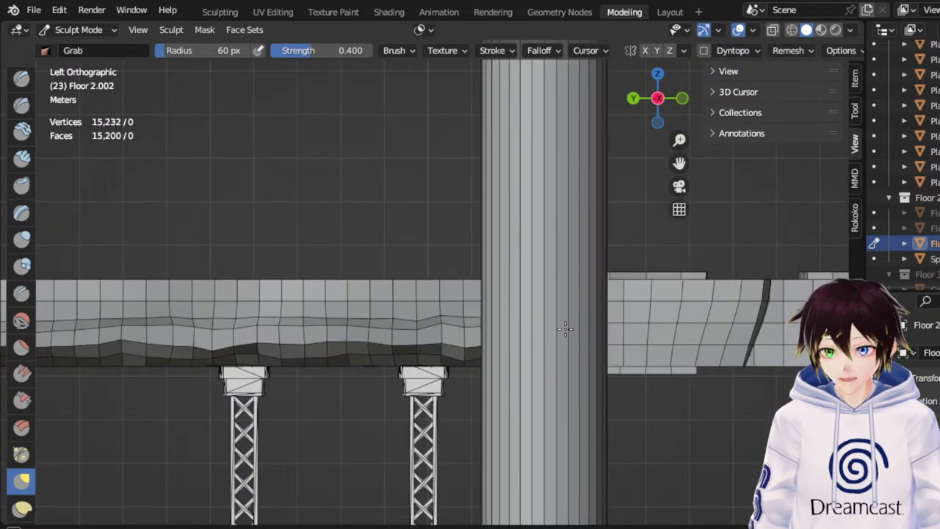
Raise the lower edge in irregular waves behind and beyond the large column, up to the face's slanted end corner
drag(565, 329, 567, 322)
drag(593, 342, 597, 328)
drag(617, 347, 618, 332)
drag(640, 348, 645, 331)
drag(666, 352, 671, 335)
drag(689, 350, 693, 332)
mouse_move(711, 352)
mouse_down()
mouse_move(715, 330)
mouse_move(738, 325)
mouse_up()
drag(717, 350, 713, 330)
mouse_move(692, 353)
mouse_down()
mouse_move(689, 338)
mouse_move(669, 333)
mouse_up()
drag(623, 357, 621, 341)
drag(591, 351, 590, 342)
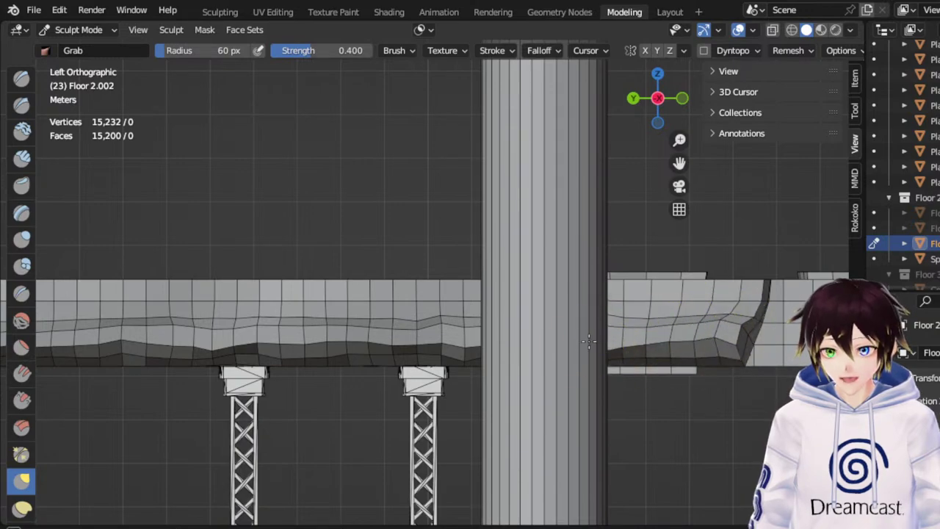
Pull up the lower edge and corner of the walkway's short end face beside the large column, in the front view
mouse_move(589, 341)
middle_down()
mouse_move(578, 322)
mouse_move(466, 346)
mouse_move(522, 308)
mouse_move(539, 319)
mouse_move(524, 315)
mouse_move(528, 303)
middle_up()
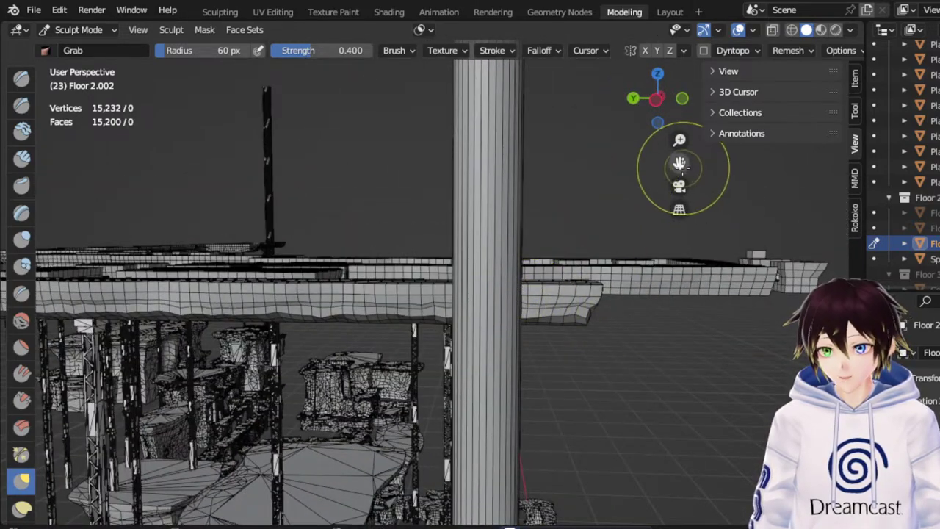
drag(677, 163, 587, 183)
scroll(438, 325, down, 3)
middle_drag(474, 297, 336, 310)
middle_drag(472, 335, 504, 290)
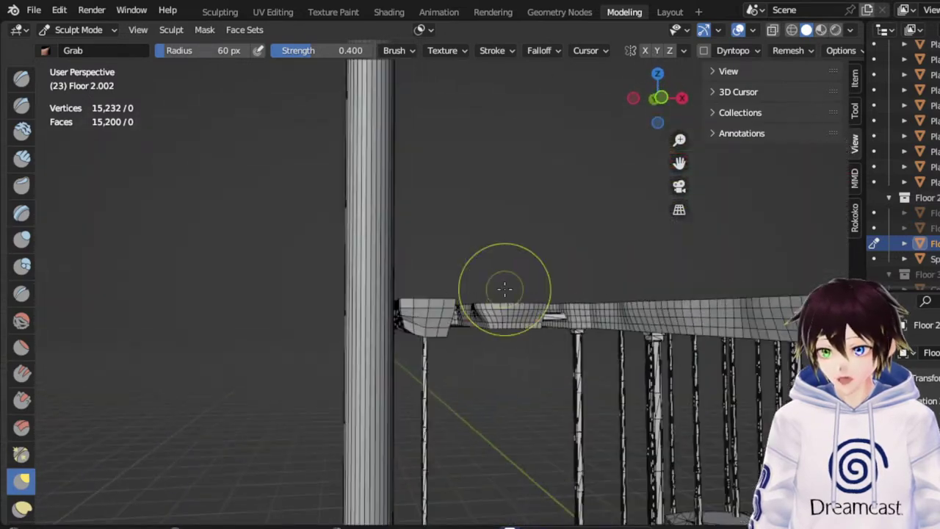
click(660, 98)
scroll(557, 347, up, 4)
mouse_move(379, 378)
mouse_down()
mouse_move(397, 355)
mouse_move(425, 368)
mouse_up()
mouse_move(428, 373)
mouse_down()
mouse_move(451, 365)
mouse_move(440, 360)
mouse_move(460, 373)
mouse_up()
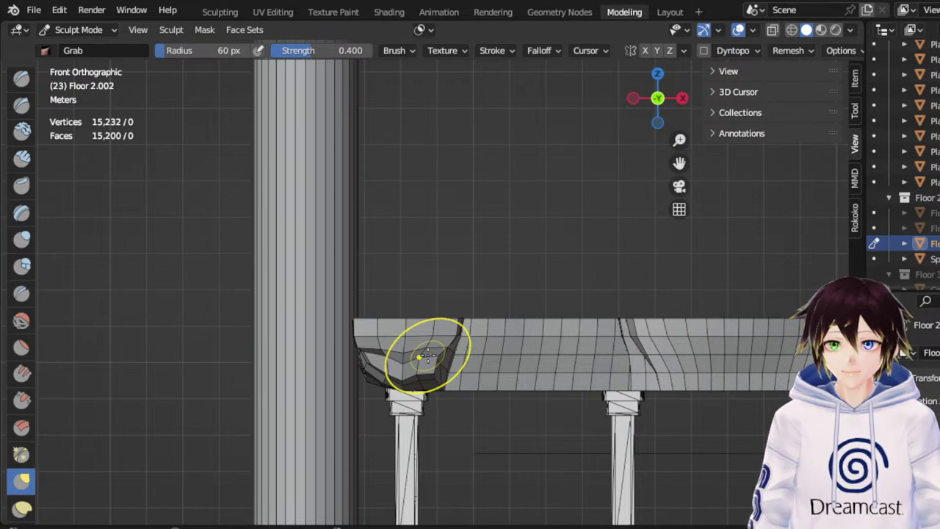
drag(427, 355, 434, 337)
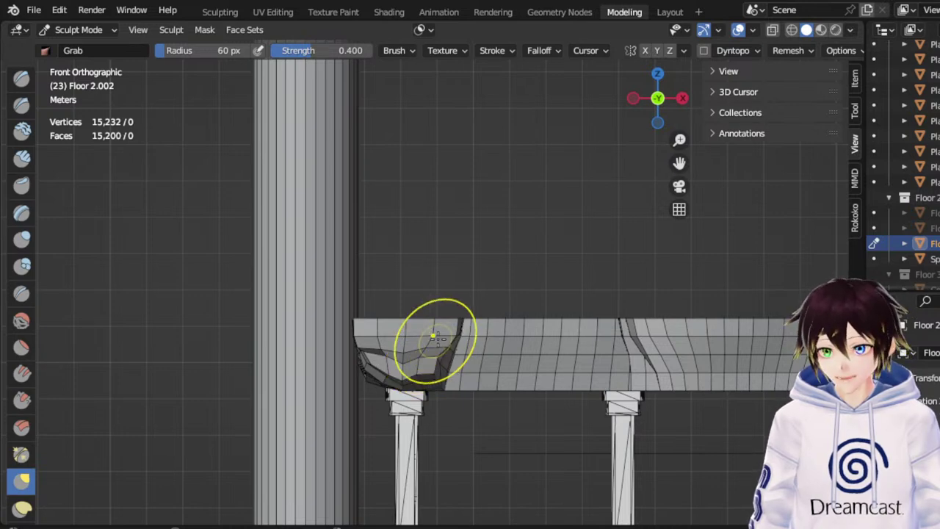
Raise the walkway's lower front edge in irregular waves from the first small column to the opening beyond the second, in the front view
mouse_move(472, 388)
mouse_down()
mouse_move(470, 361)
mouse_move(567, 373)
mouse_move(623, 365)
mouse_up()
drag(465, 382, 460, 365)
drag(675, 161, 536, 157)
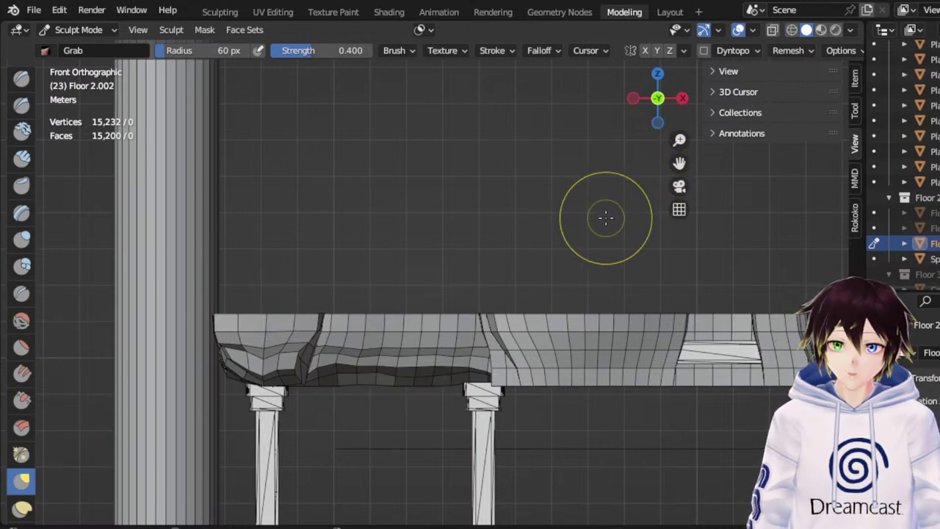
drag(679, 162, 593, 165)
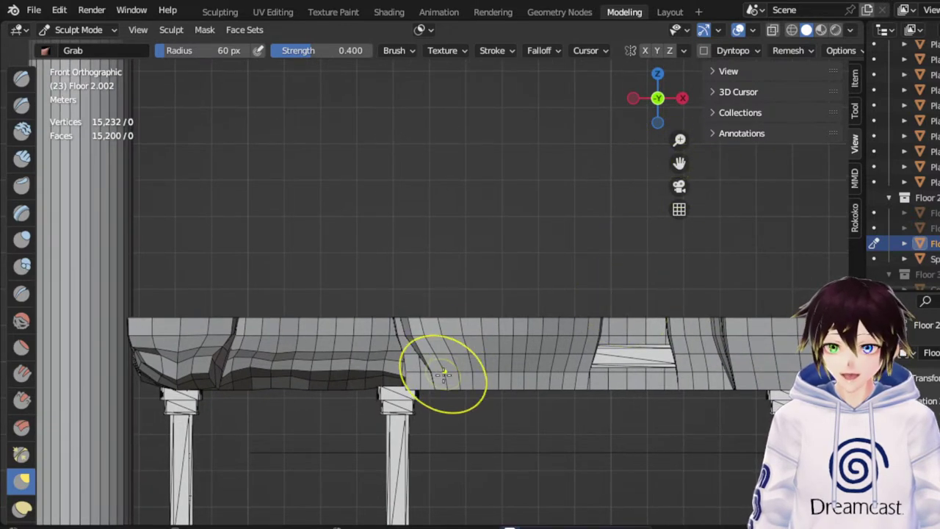
mouse_move(418, 385)
mouse_down()
mouse_move(422, 354)
mouse_move(449, 365)
mouse_move(513, 351)
mouse_move(582, 370)
mouse_move(523, 360)
mouse_move(497, 368)
mouse_move(439, 354)
mouse_move(545, 344)
mouse_up()
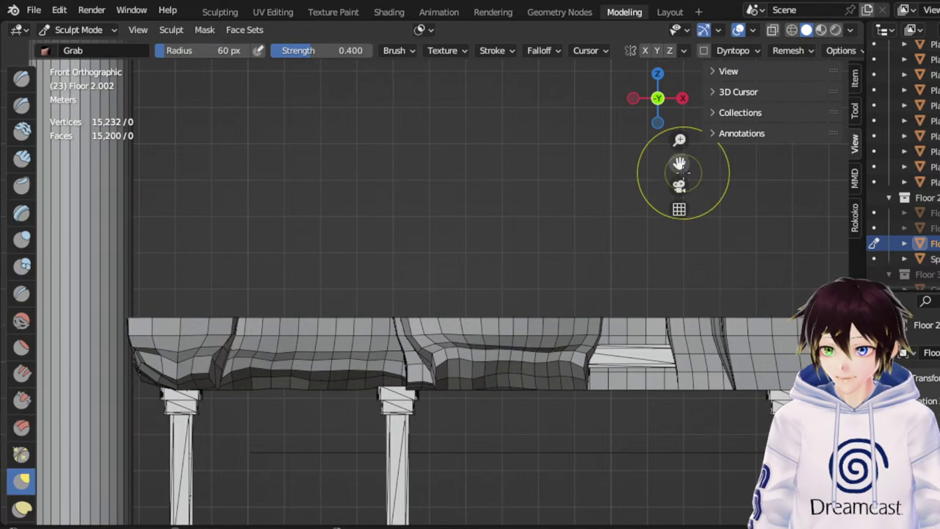
Examine the remaining front edge of the walkway with its protruding blocks, and the adjoining side face beside the large column
drag(679, 164, 480, 169)
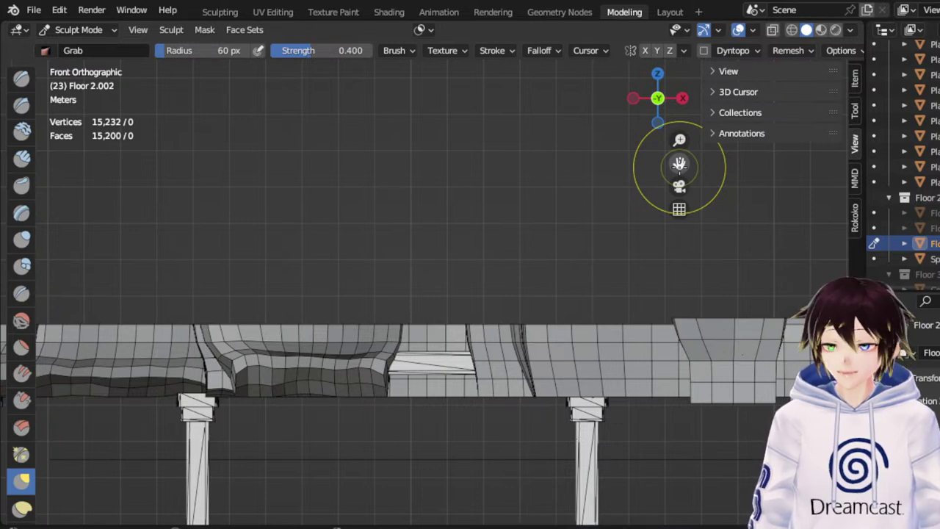
drag(680, 163, 434, 155)
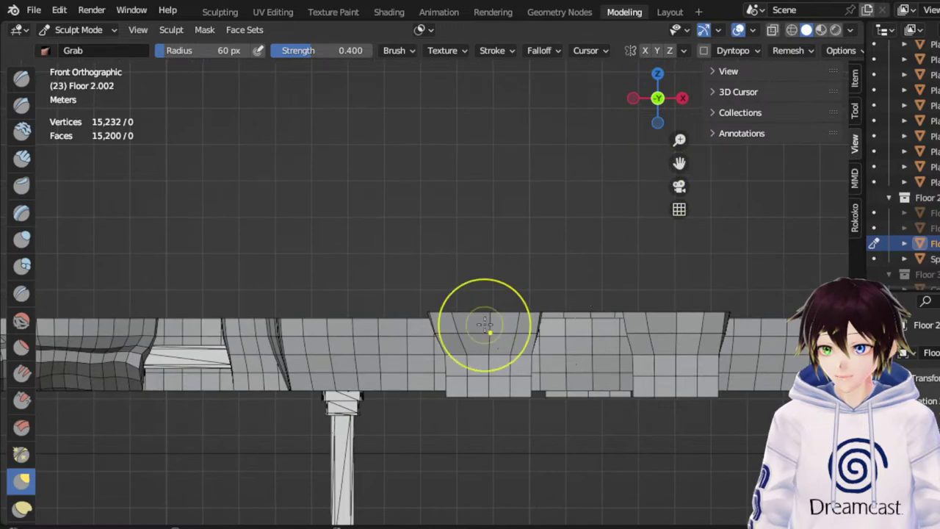
scroll(448, 298, down, 2)
middle_drag(417, 236, 569, 270)
scroll(436, 266, down, 4)
scroll(431, 271, down, 1)
middle_drag(523, 331, 562, 311)
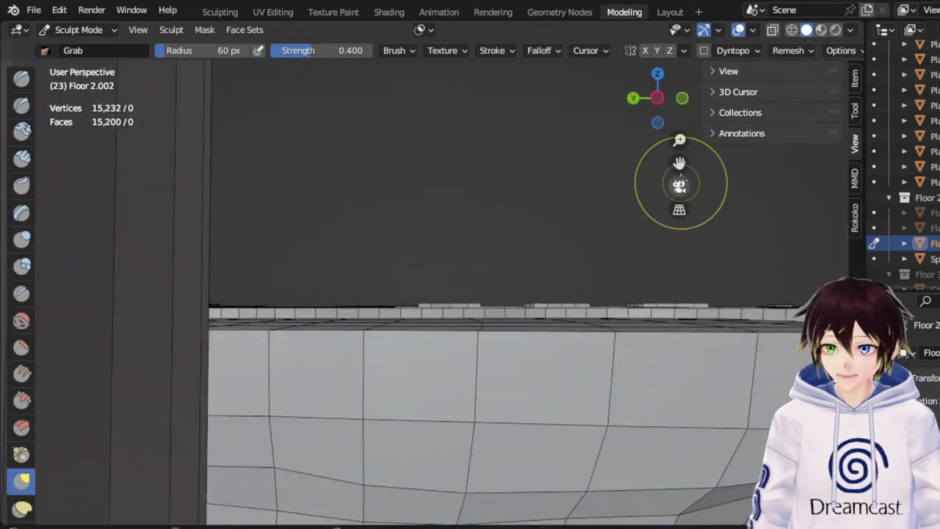
Grab the lower edge of Floor 2.002's long side upward near the end beside the bridge, forming an uneven rocky underside
mouse_move(680, 163)
mouse_down()
mouse_move(646, 160)
mouse_move(573, 121)
mouse_move(555, 160)
mouse_up()
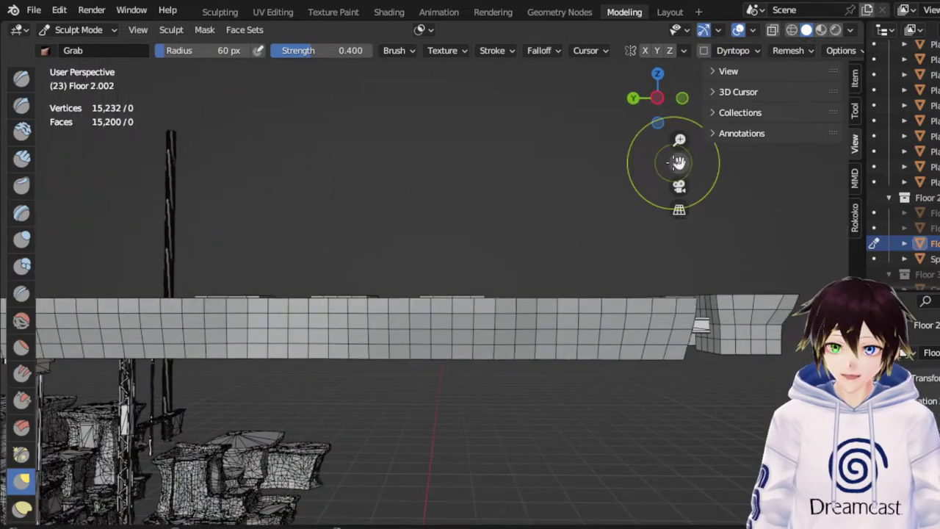
drag(679, 159, 487, 120)
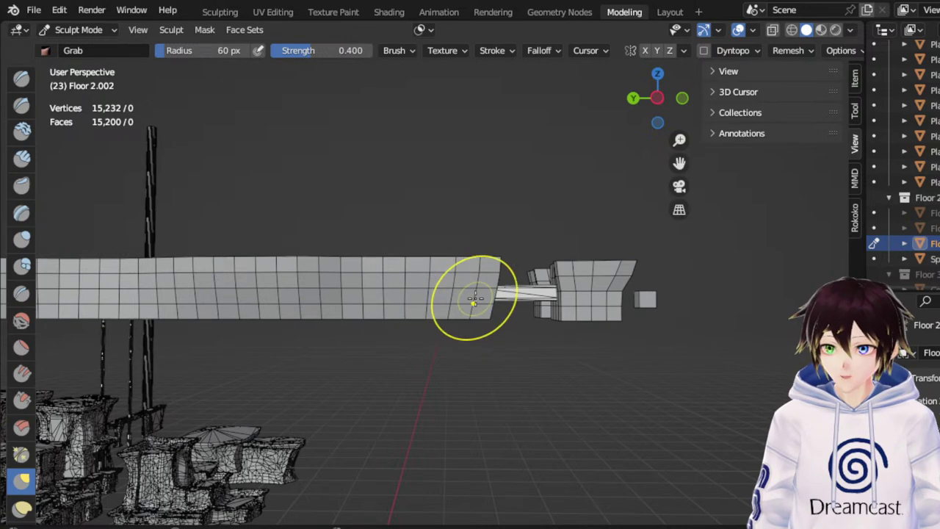
mouse_move(474, 305)
mouse_down()
mouse_move(466, 278)
mouse_move(451, 295)
mouse_move(398, 298)
mouse_up()
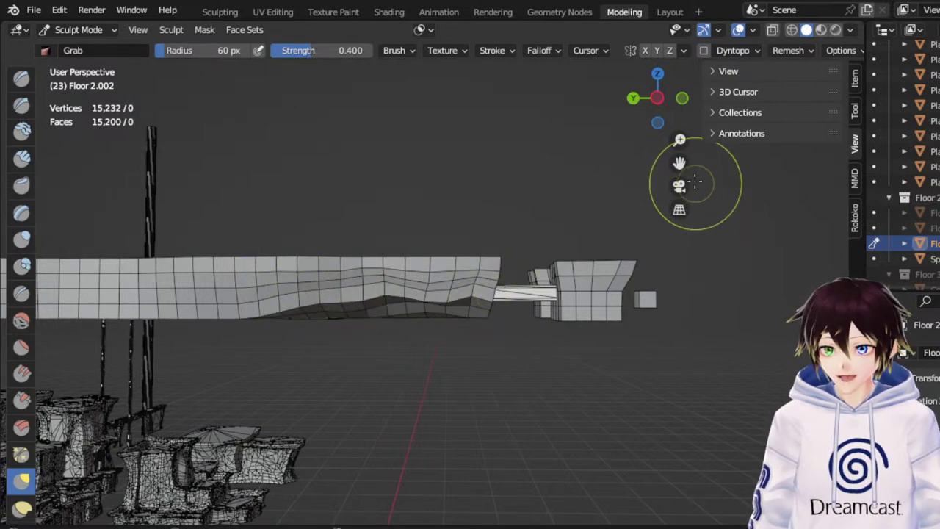
Continue the wavy undercut along the middle stretch of the long side by grabbing the lower vertices up
drag(674, 162, 934, 159)
scroll(583, 279, up, 1)
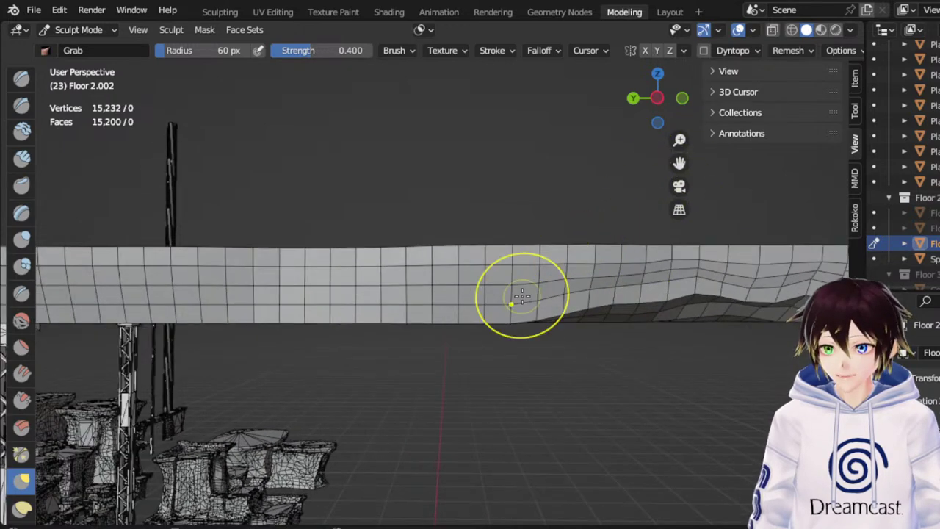
mouse_move(521, 298)
mouse_down()
mouse_move(522, 277)
mouse_move(514, 290)
mouse_move(573, 294)
mouse_up()
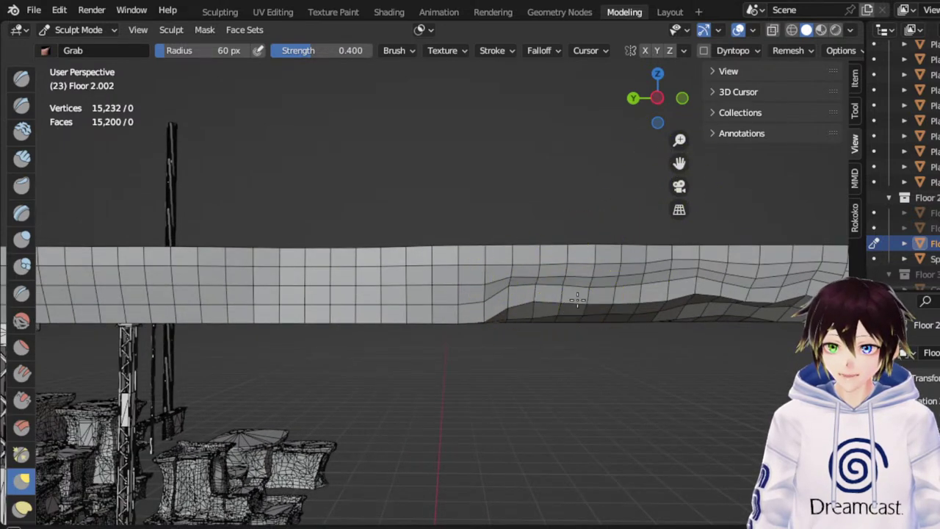
drag(480, 318, 419, 290)
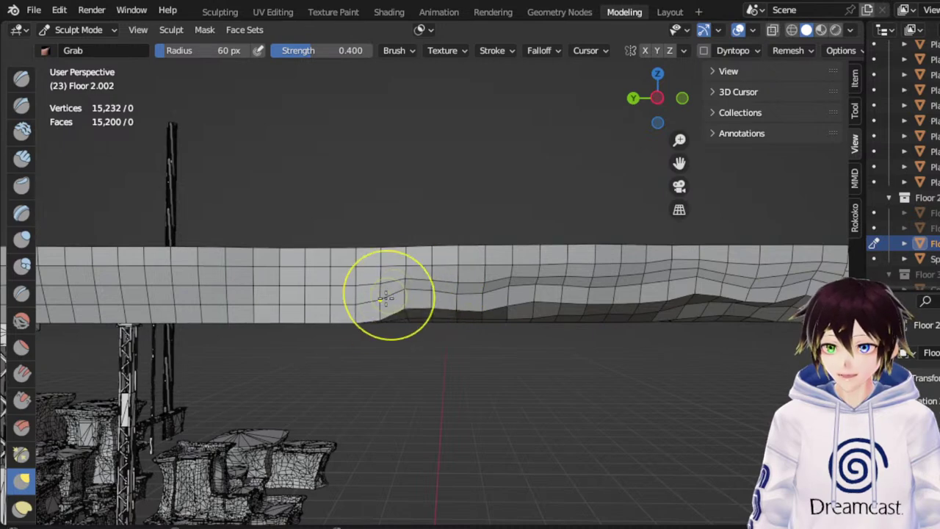
drag(294, 289, 268, 282)
drag(231, 309, 225, 284)
mouse_move(367, 305)
mouse_down()
mouse_move(440, 314)
mouse_move(469, 305)
mouse_up()
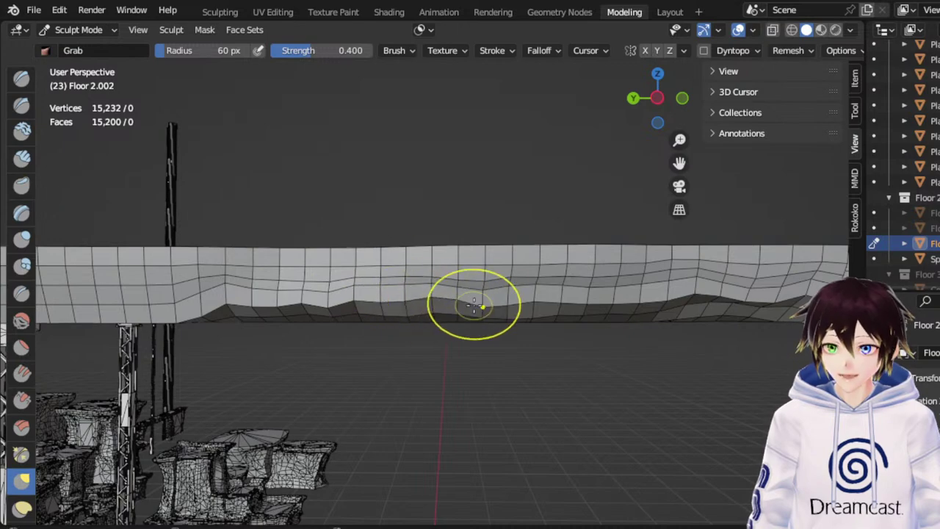
Extend the ragged undercut along the slab's lower edge toward the first lattice support towers with the Grab brush
drag(679, 164, 760, 165)
scroll(679, 163, up, 5)
scroll(679, 163, down, 4)
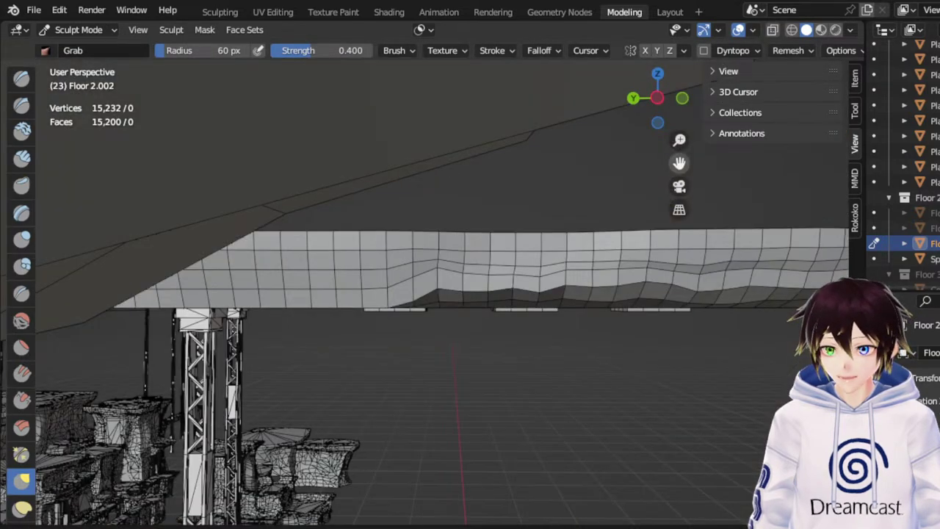
scroll(372, 285, up, 1)
drag(373, 301, 384, 257)
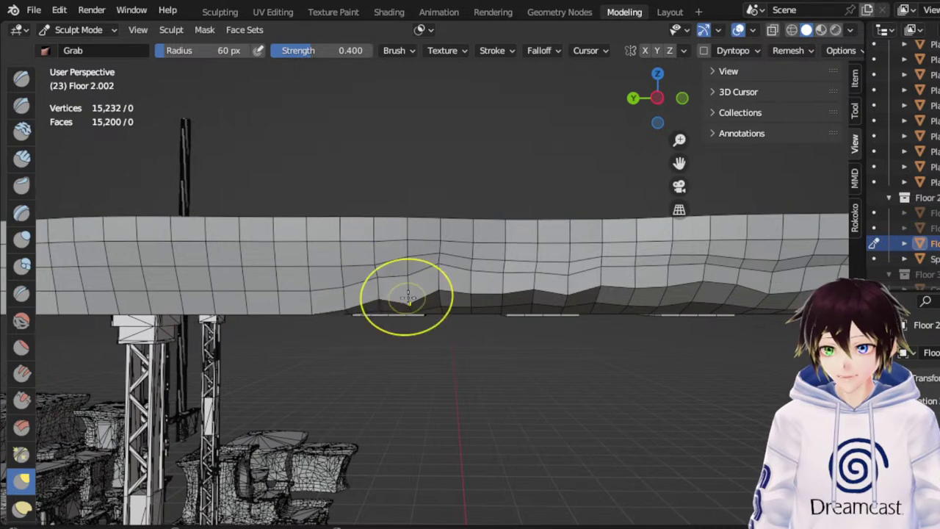
drag(408, 301, 405, 272)
drag(347, 303, 341, 259)
mouse_move(319, 305)
mouse_down()
mouse_move(312, 281)
mouse_move(353, 260)
mouse_up()
Raise the lower edge irregularly above the support towers and on to the far end of the long side
drag(679, 163, 918, 170)
mouse_move(519, 314)
mouse_down()
mouse_move(512, 285)
mouse_move(487, 262)
mouse_up()
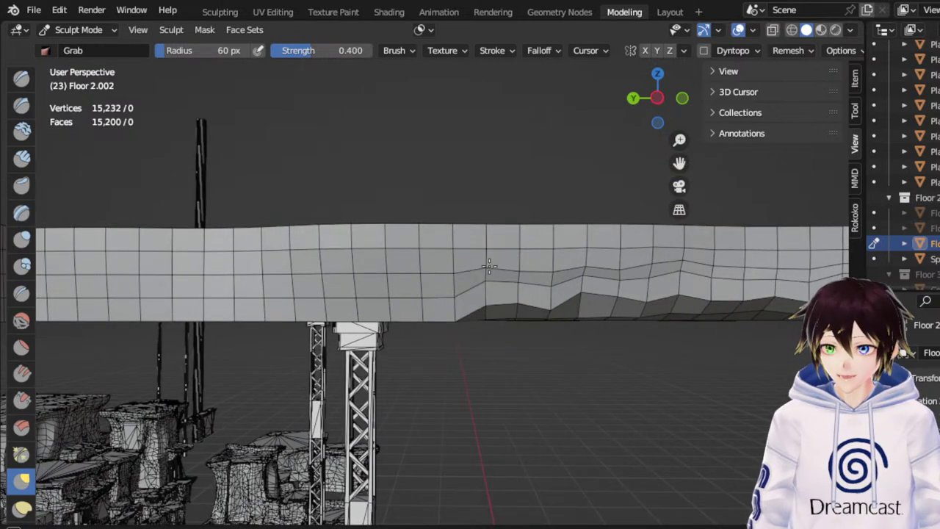
mouse_move(439, 298)
mouse_down()
mouse_move(436, 267)
mouse_move(431, 280)
mouse_move(454, 288)
mouse_move(483, 283)
mouse_up()
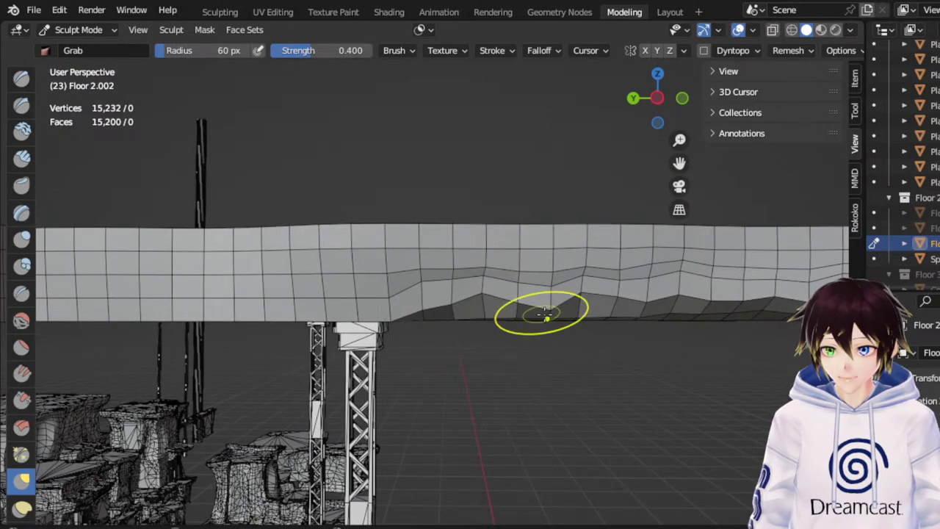
drag(550, 310, 550, 286)
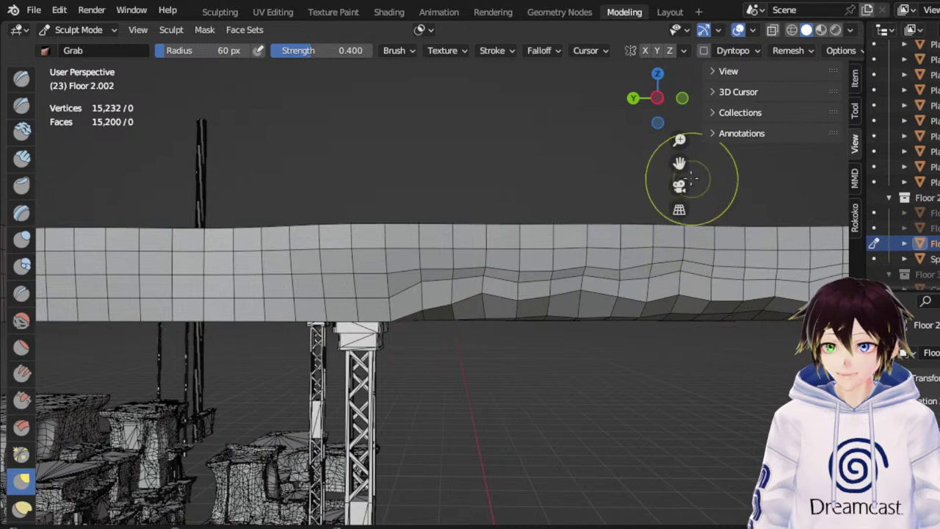
drag(680, 162, 680, 165)
drag(547, 293, 531, 260)
mouse_move(509, 293)
mouse_down()
mouse_move(507, 273)
mouse_move(453, 266)
mouse_move(439, 281)
mouse_move(411, 272)
mouse_move(376, 292)
mouse_move(328, 273)
mouse_move(283, 293)
mouse_move(253, 279)
mouse_move(221, 287)
mouse_up()
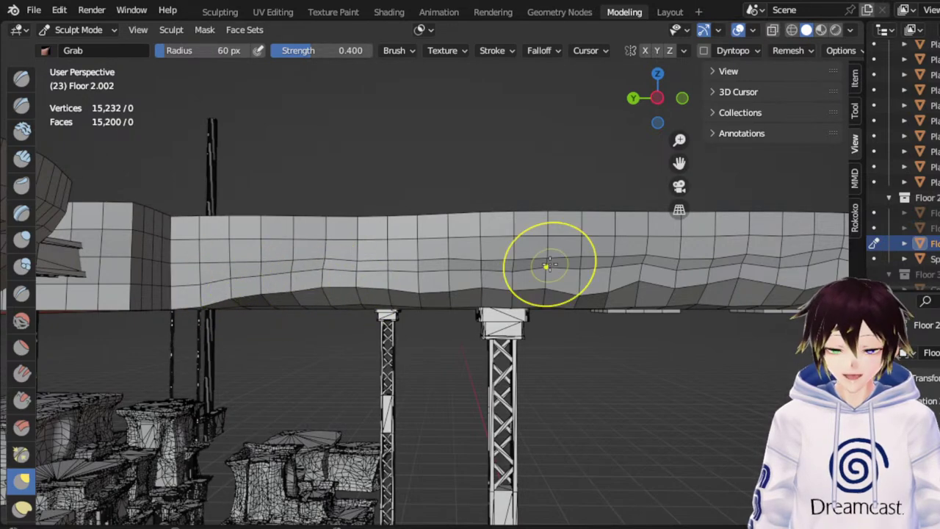
Deepen the undercut peaks above the thin lattice tower and carry them to the slab's far corner
middle_drag(513, 267, 529, 287)
drag(681, 164, 788, 173)
middle_drag(486, 256, 469, 233)
drag(362, 292, 407, 288)
drag(472, 295, 472, 285)
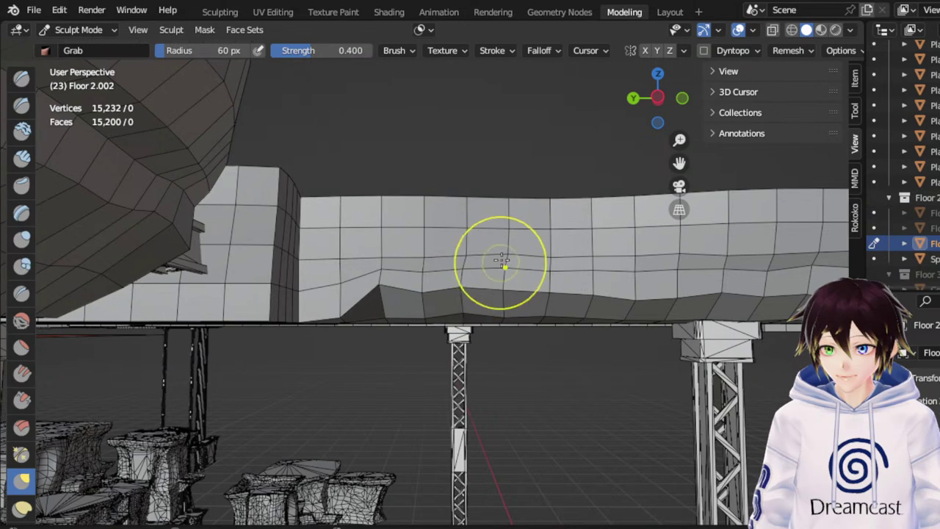
middle_drag(502, 260, 503, 250)
mouse_move(505, 305)
mouse_down()
mouse_move(501, 294)
mouse_move(588, 298)
mouse_move(588, 288)
mouse_move(723, 301)
mouse_up()
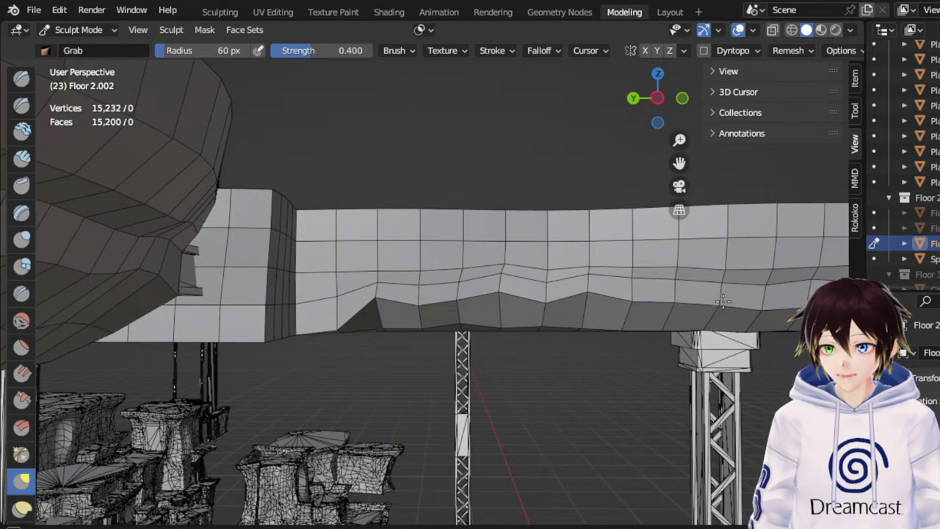
mouse_move(334, 313)
mouse_down()
mouse_move(327, 299)
mouse_move(305, 293)
mouse_move(313, 302)
mouse_up()
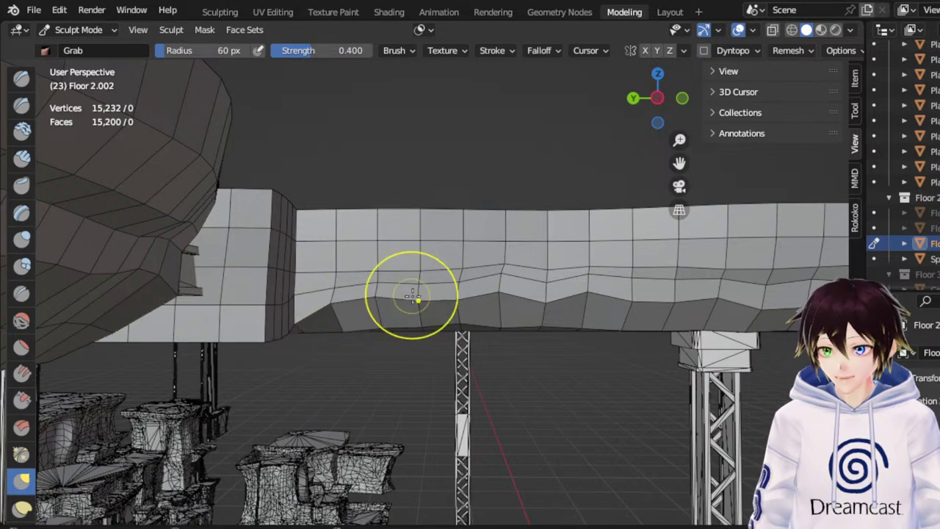
Touch up the undercut in the middle of the long side from an angled view, lifting its lower edge slightly
drag(680, 164, 394, 180)
scroll(486, 260, up, 4)
scroll(490, 250, down, 9)
middle_drag(489, 251, 590, 291)
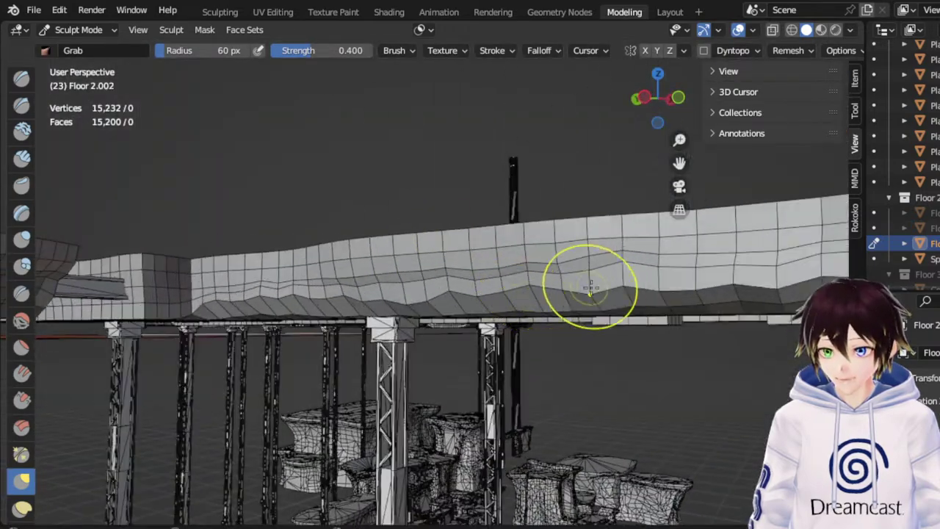
drag(664, 288, 674, 276)
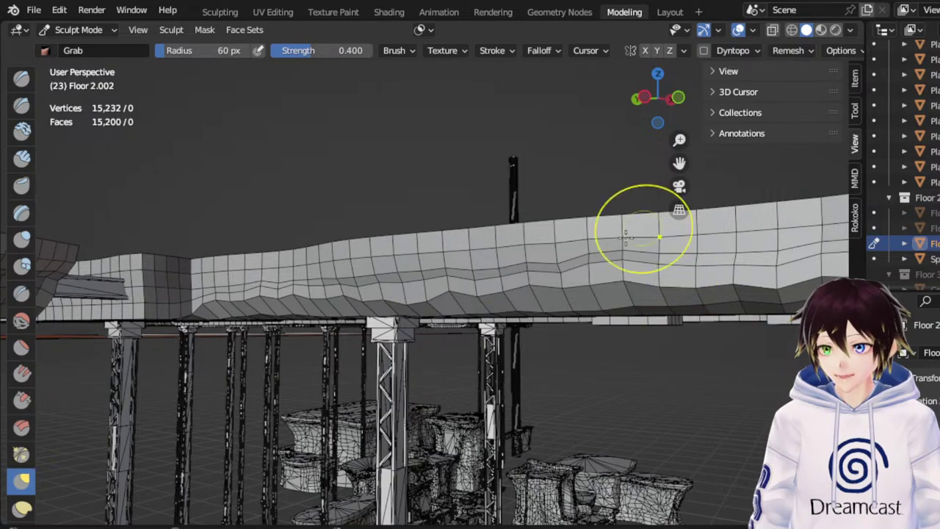
Examine the sculpted long side and underside of the floor slab from several angles, ending at its corner
middle_drag(656, 235, 466, 285)
middle_drag(353, 314, 460, 313)
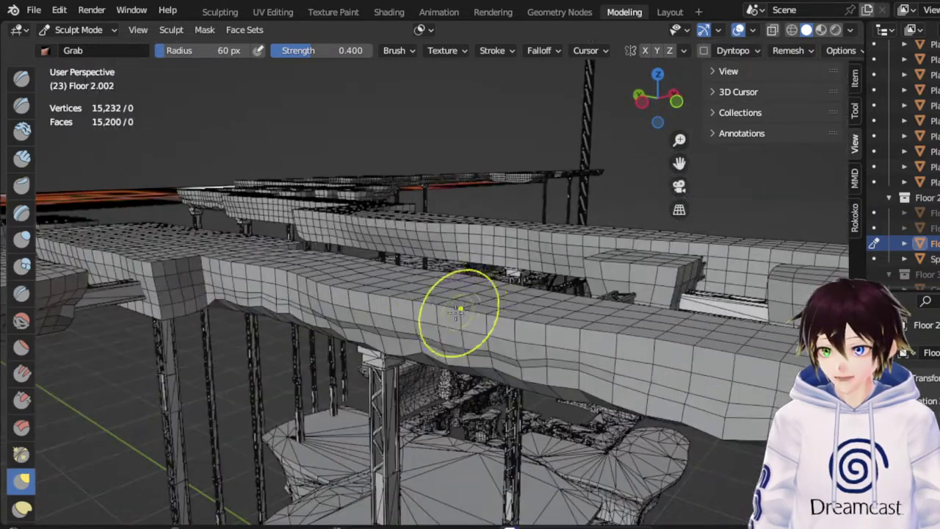
middle_drag(401, 310, 496, 280)
scroll(598, 213, up, 3)
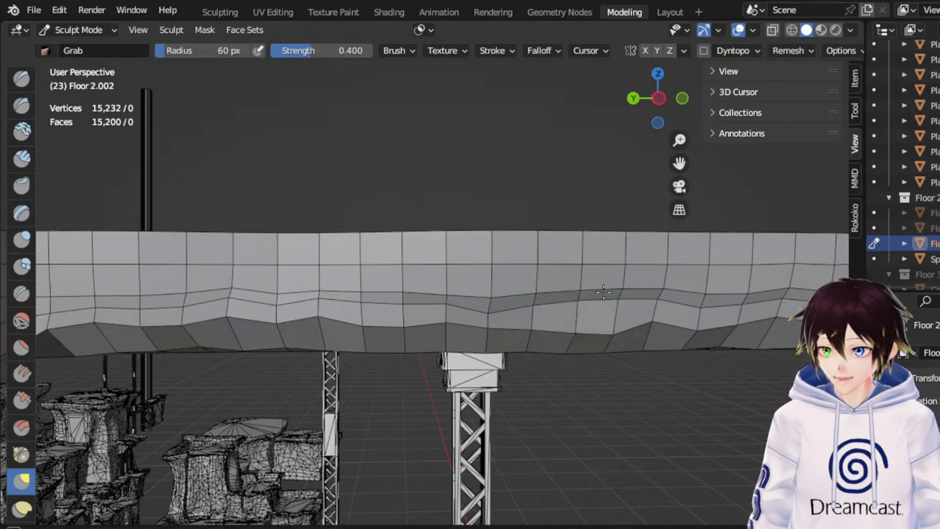
middle_drag(383, 312, 239, 315)
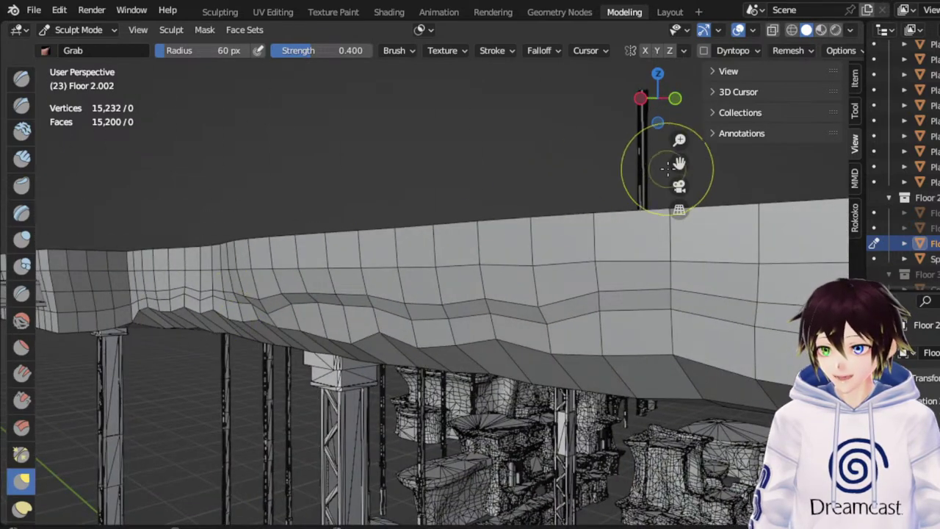
drag(680, 163, 933, 164)
scroll(340, 315, up, 3)
middle_drag(343, 311, 477, 333)
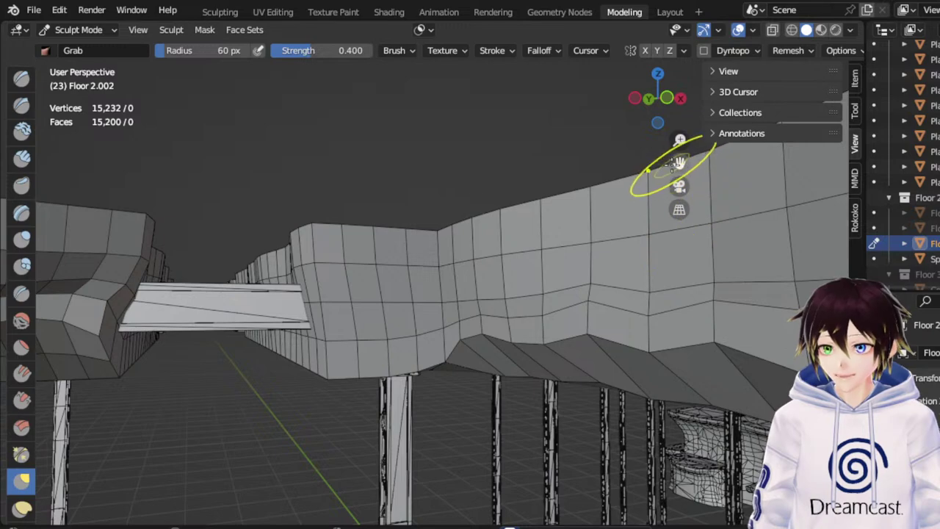
Grab the lower edge of the slab's short end face beside the bridge upward to continue the jagged undercut
drag(680, 163, 849, 148)
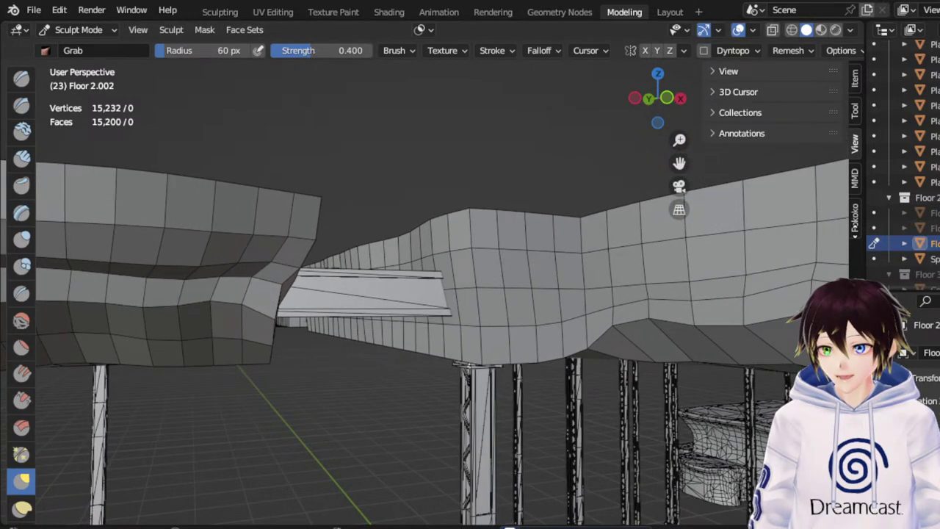
middle_drag(810, 262, 523, 290)
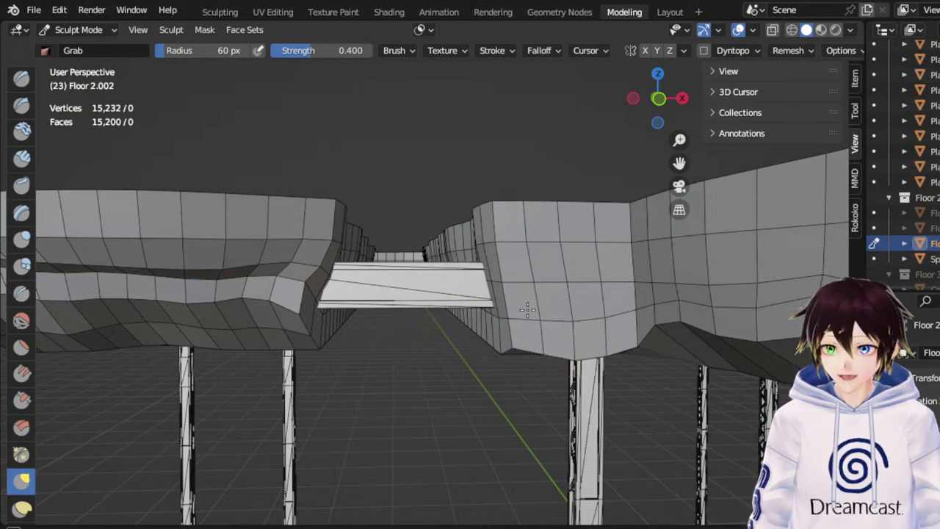
drag(578, 362, 581, 301)
mouse_move(623, 340)
mouse_down()
mouse_move(620, 307)
mouse_move(602, 311)
mouse_up()
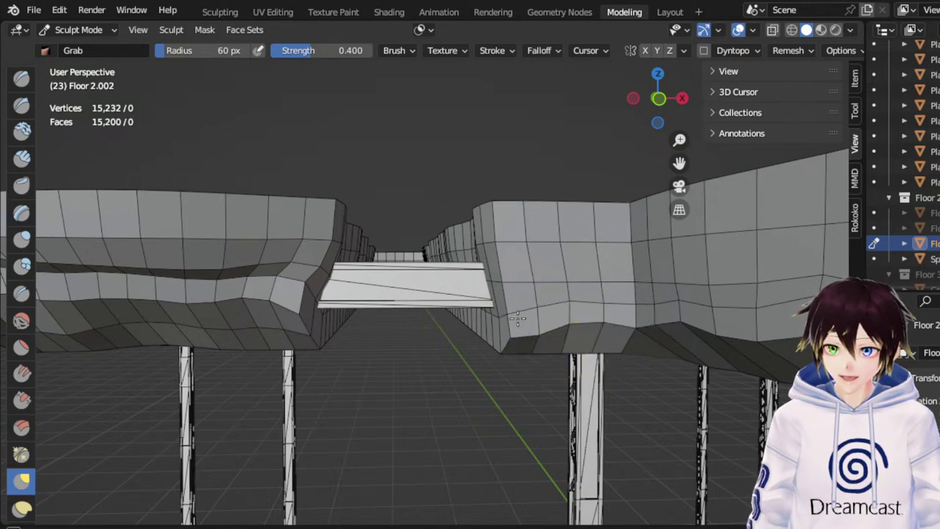
drag(535, 333, 550, 296)
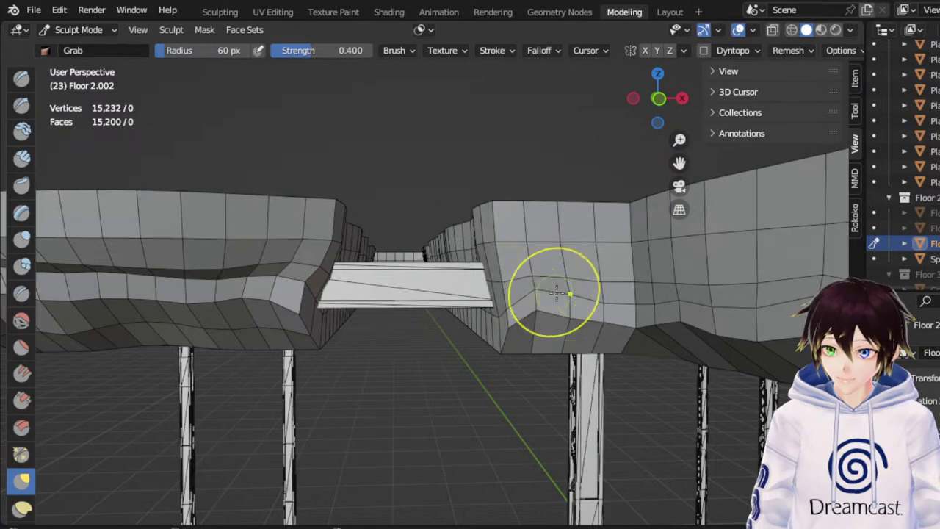
Refine the end face's undercut from below, lifting the edge above the support pillar and at the bridge-side corner
middle_drag(609, 321, 597, 282)
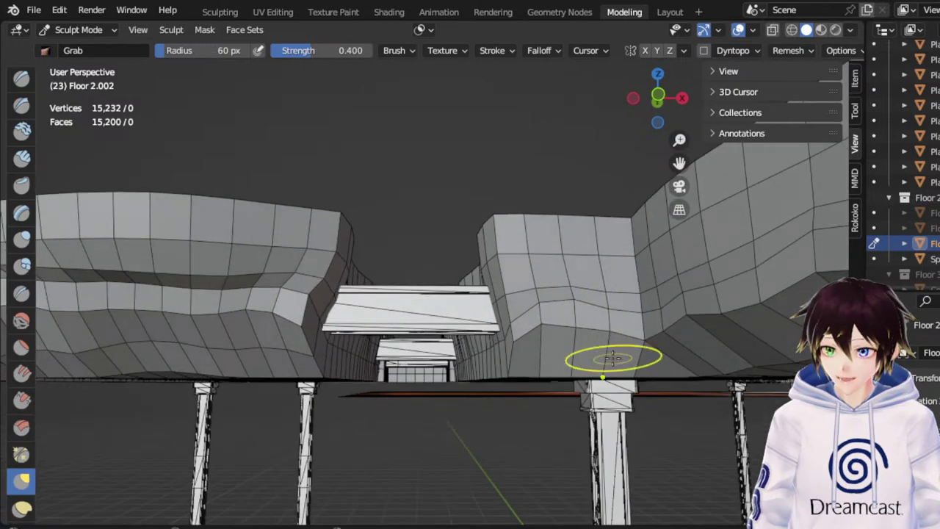
drag(615, 358, 614, 334)
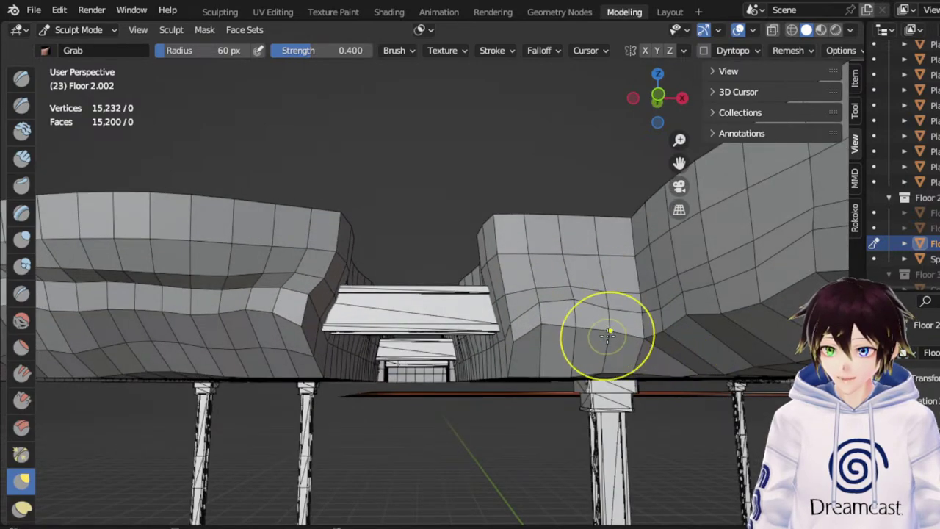
middle_drag(606, 333, 598, 337)
mouse_move(547, 359)
mouse_down()
mouse_move(546, 346)
mouse_move(516, 338)
mouse_move(516, 312)
mouse_up()
mouse_move(517, 298)
middle_down()
mouse_move(478, 325)
mouse_move(440, 313)
middle_up()
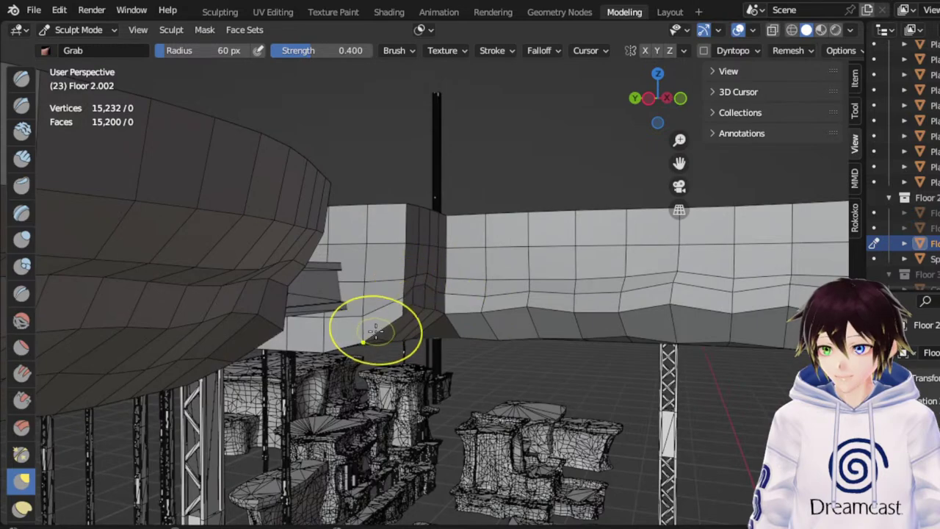
mouse_move(357, 325)
middle_down()
mouse_move(330, 336)
mouse_move(401, 325)
middle_up()
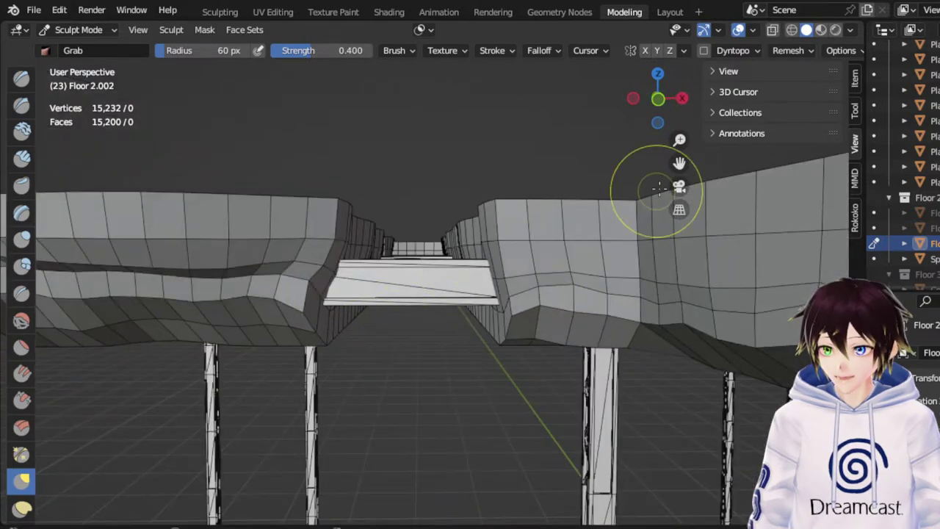
Grab the lower edge of the slab's adjacent long side upward, starting a jagged undercut from the corner to the round pillar
shift+middle_drag(507, 184, 666, 174)
middle_drag(442, 237, 429, 290)
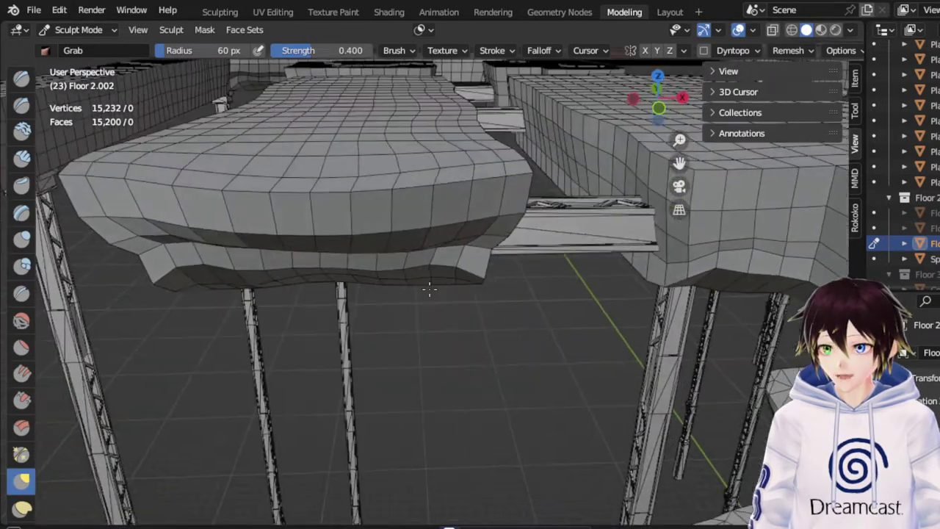
scroll(434, 283, down, 3)
middle_drag(456, 257, 368, 260)
scroll(368, 260, up, 1)
drag(680, 163, 808, 156)
middle_drag(390, 302, 316, 279)
middle_drag(320, 320, 302, 302)
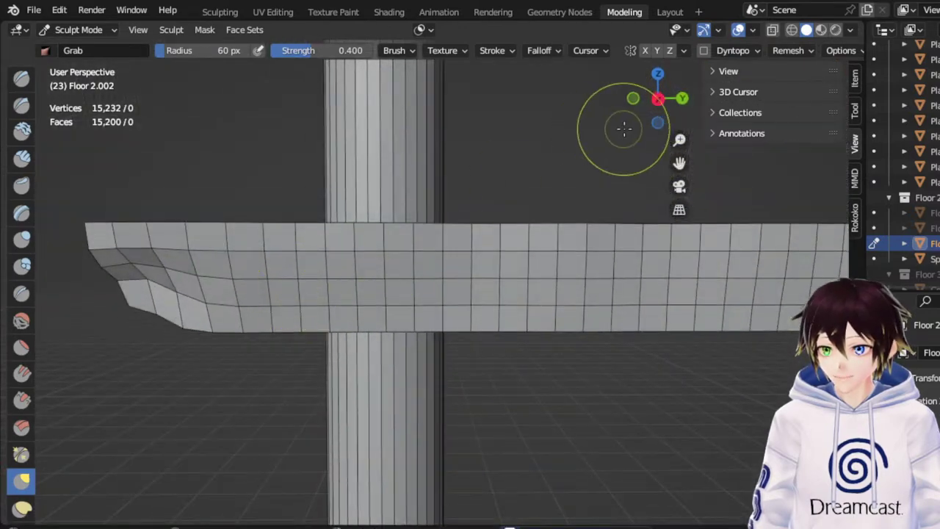
drag(680, 163, 875, 155)
scroll(428, 321, up, 1)
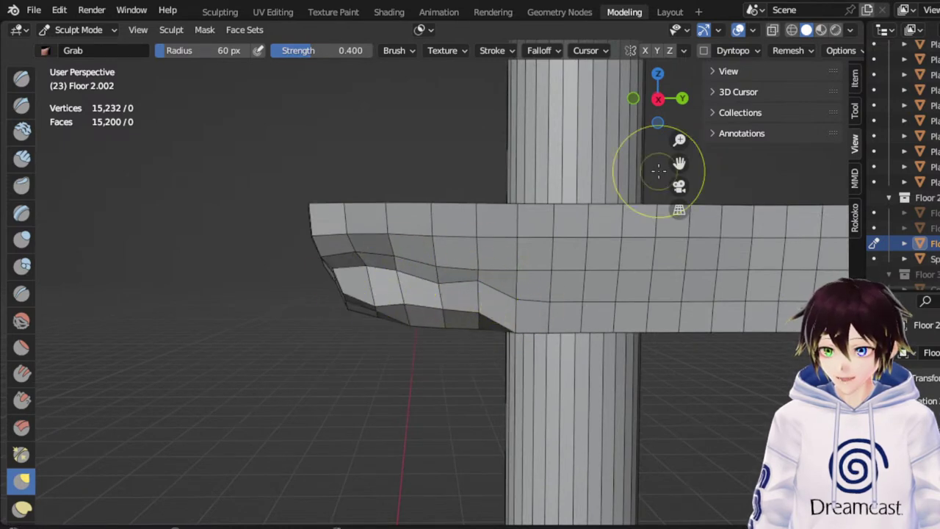
drag(680, 163, 544, 150)
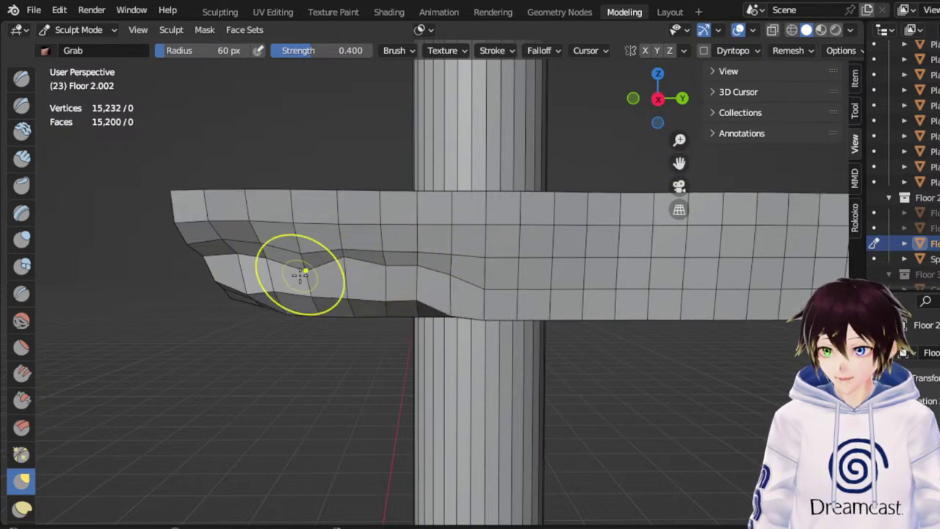
drag(301, 274, 298, 249)
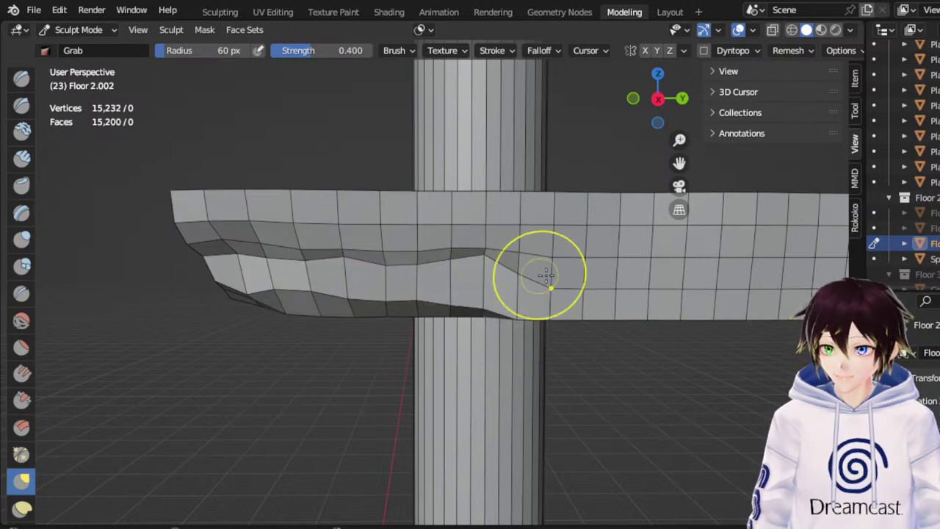
Extend the wavy undercut along the long side past the round pillar by grabbing the lower rows upward
drag(679, 164, 540, 158)
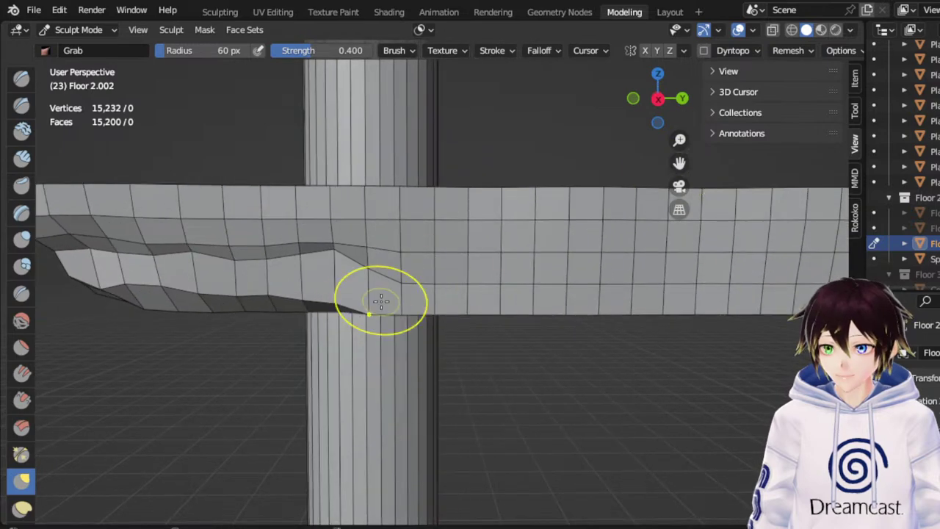
mouse_move(381, 302)
mouse_down()
mouse_move(375, 281)
mouse_move(279, 276)
mouse_move(403, 273)
mouse_up()
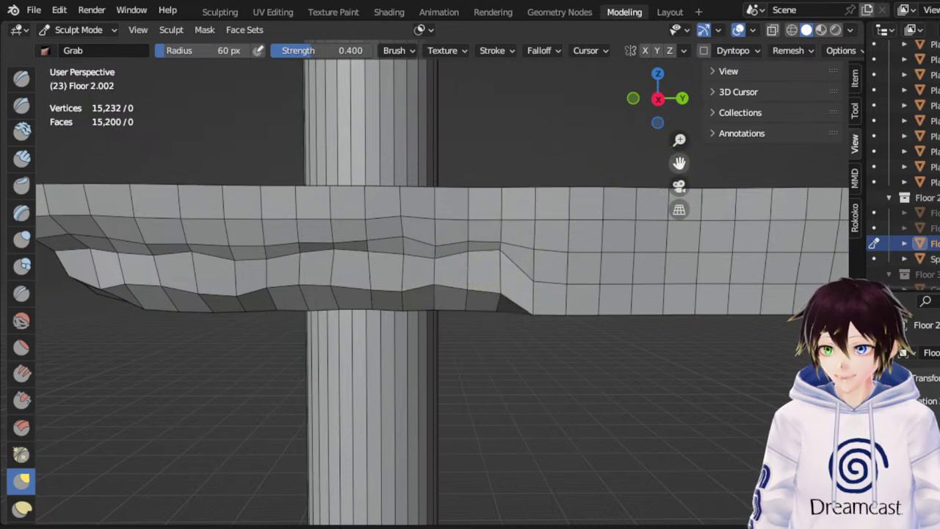
drag(679, 162, 596, 160)
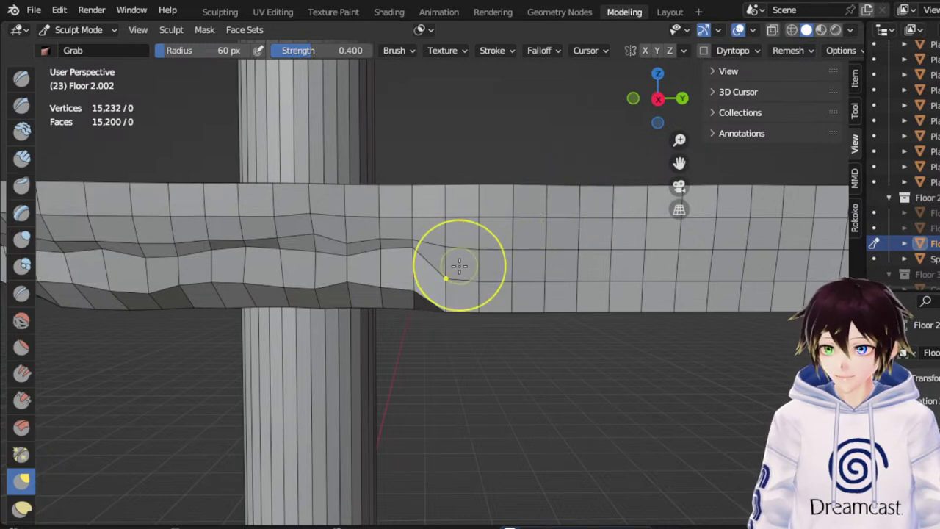
mouse_move(459, 275)
mouse_down()
mouse_move(455, 236)
mouse_move(477, 241)
mouse_move(406, 237)
mouse_move(445, 301)
mouse_up()
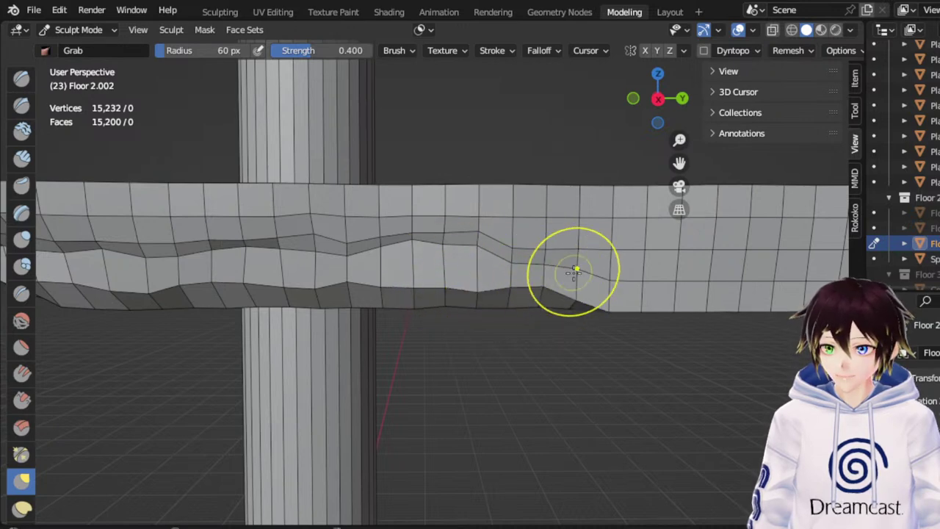
Shape an uneven peak and dip in the undercut beyond the round pillar, lifting the lower edge further along the side
drag(575, 274, 580, 266)
mouse_move(641, 284)
mouse_down()
mouse_move(637, 255)
mouse_move(590, 240)
mouse_move(565, 254)
mouse_up()
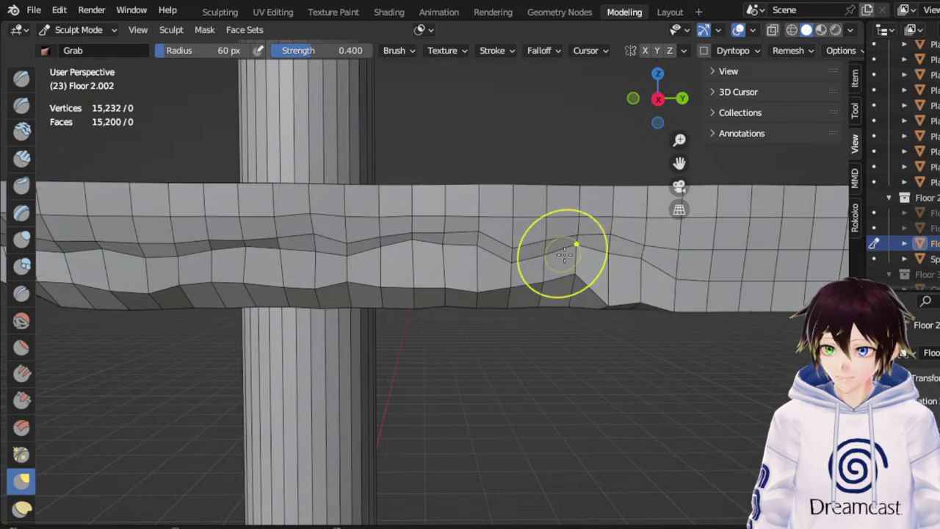
drag(605, 291, 614, 281)
drag(616, 284, 618, 262)
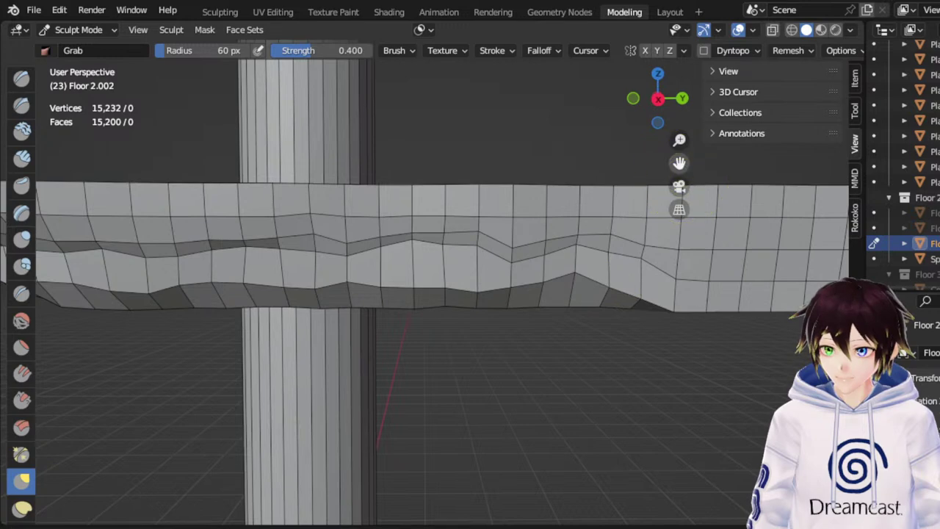
drag(680, 162, 525, 164)
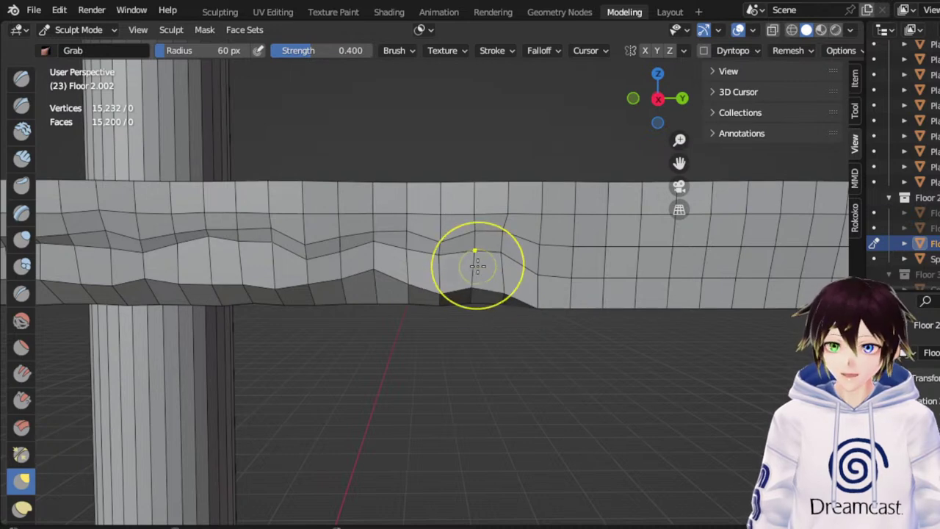
drag(440, 283, 443, 273)
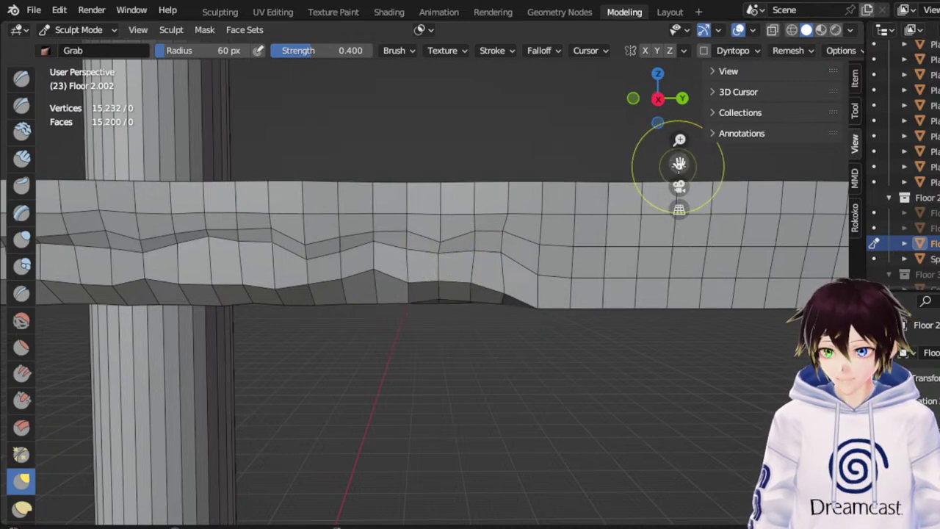
Carry the undercut several faces further from the round pillar, raising both the ledge line and the bottom edge
drag(679, 163, 575, 176)
mouse_move(443, 308)
mouse_down()
mouse_move(457, 268)
mouse_move(442, 245)
mouse_up()
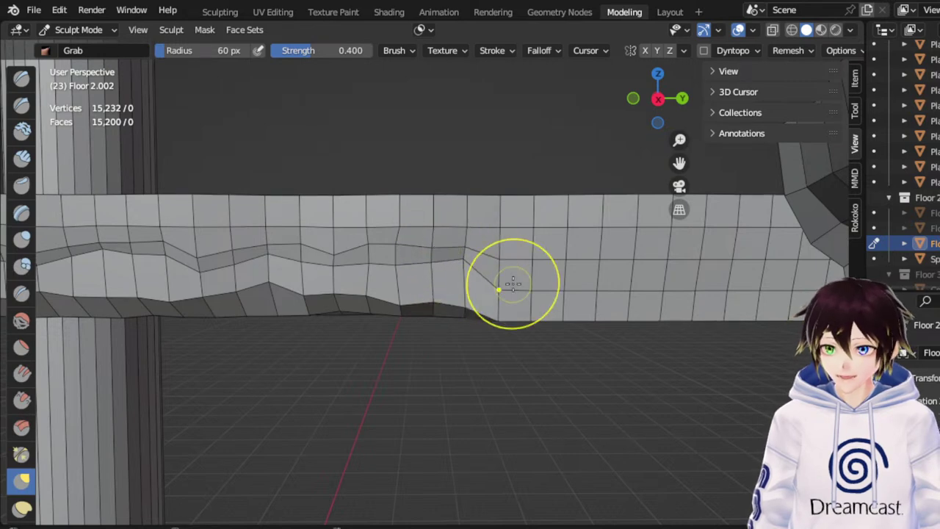
mouse_move(507, 294)
mouse_down()
mouse_move(512, 249)
mouse_move(527, 263)
mouse_move(506, 240)
mouse_move(532, 244)
mouse_up()
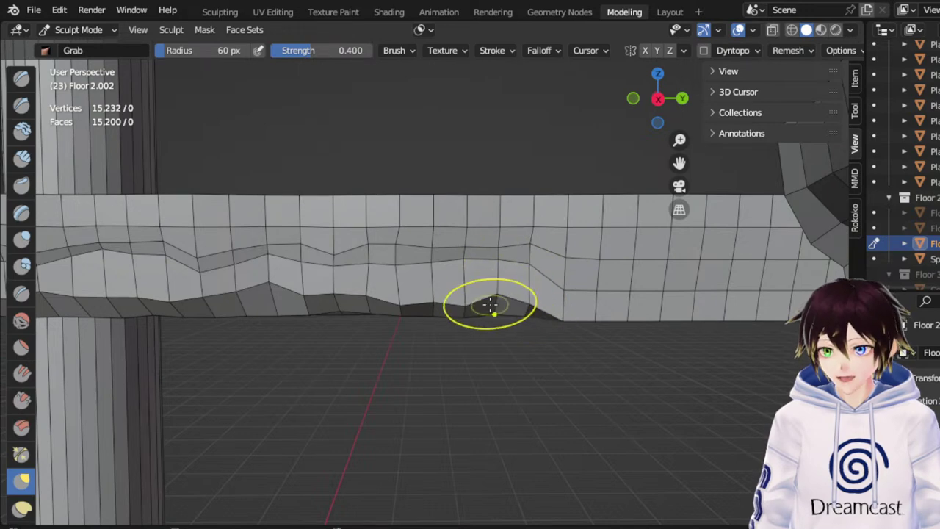
Deepen the underside of the section beyond the round pillar from a lower angle, and raise the untouched edge at its end
mouse_move(464, 308)
middle_down()
mouse_move(449, 284)
mouse_move(451, 310)
middle_up()
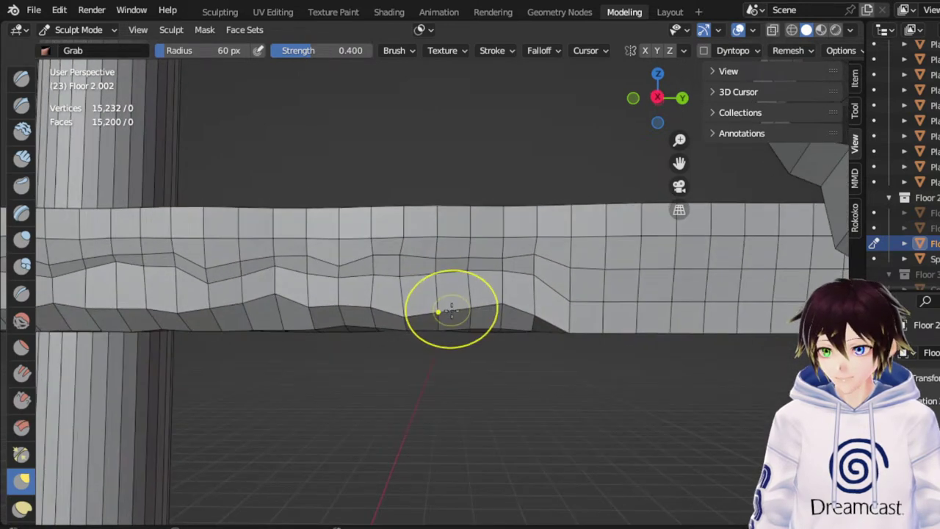
drag(439, 310, 397, 289)
drag(378, 321, 374, 296)
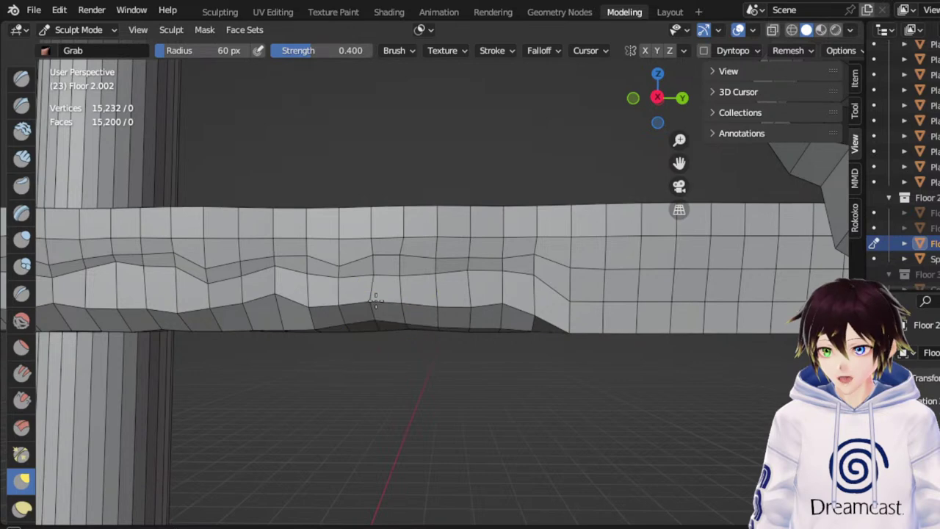
mouse_move(334, 321)
mouse_down()
mouse_move(328, 303)
mouse_move(288, 304)
mouse_up()
mouse_move(266, 322)
mouse_down()
mouse_move(260, 303)
mouse_move(238, 302)
mouse_up()
drag(207, 323, 205, 319)
mouse_move(404, 324)
mouse_down()
mouse_move(557, 304)
mouse_move(583, 288)
mouse_up()
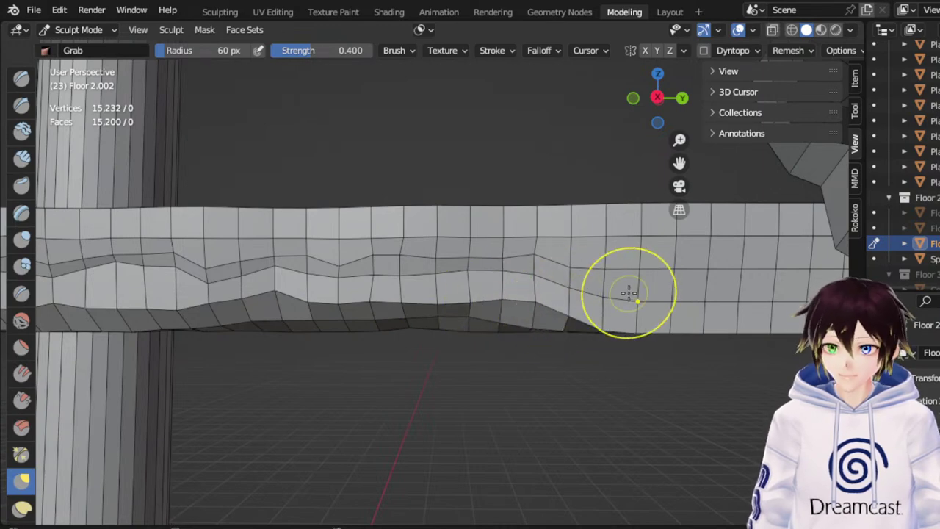
Rework the lower edge between the slab's corner and the area just past the round pillar, grabbing it into irregular bumps
drag(677, 166, 939, 172)
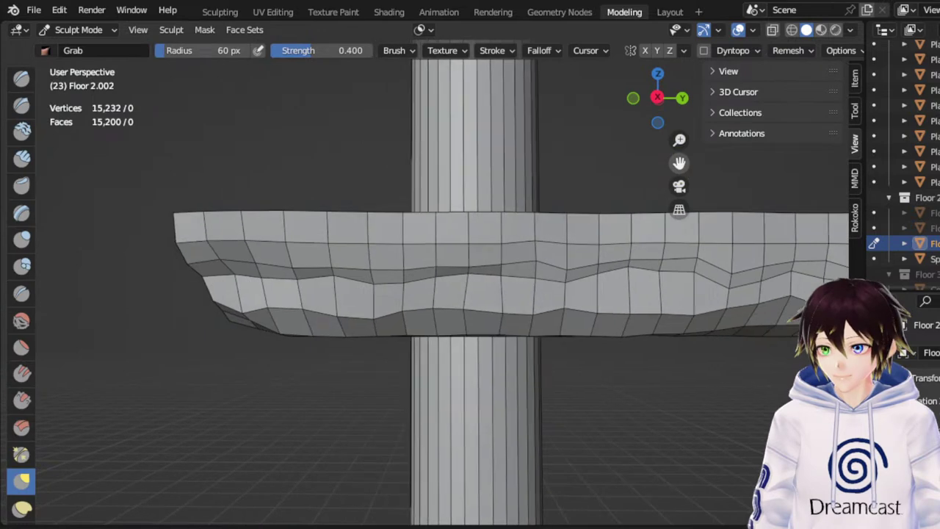
mouse_move(305, 313)
mouse_down()
mouse_move(309, 299)
mouse_move(401, 308)
mouse_move(326, 309)
mouse_up()
mouse_move(441, 318)
mouse_down()
mouse_move(448, 299)
mouse_move(450, 307)
mouse_move(509, 312)
mouse_up()
drag(571, 320, 577, 308)
drag(591, 319, 599, 307)
mouse_move(620, 321)
mouse_down()
mouse_move(626, 308)
mouse_move(697, 302)
mouse_up()
mouse_move(707, 296)
middle_down()
mouse_move(699, 280)
mouse_move(703, 294)
middle_up()
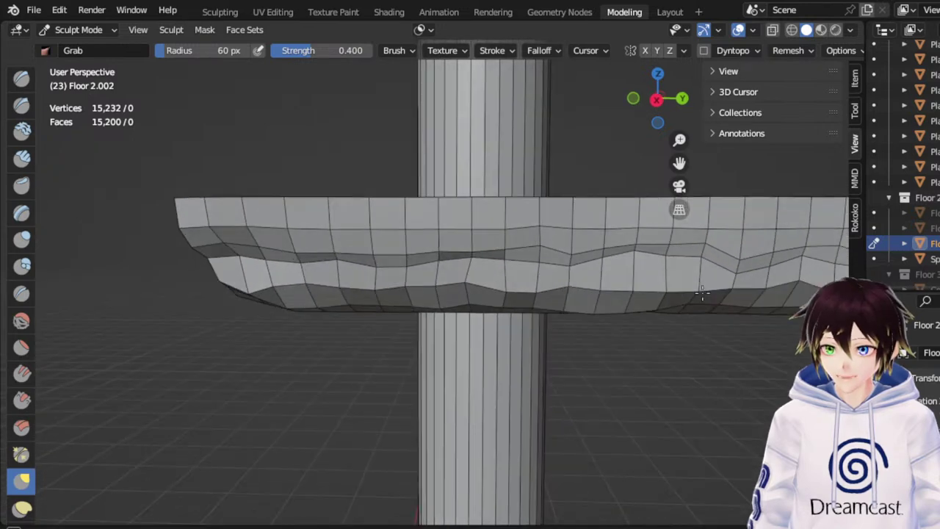
Continue the undercut toward the far end of the long side, lifting the flat lower rows into the wavy ledge
drag(678, 162, 228, 167)
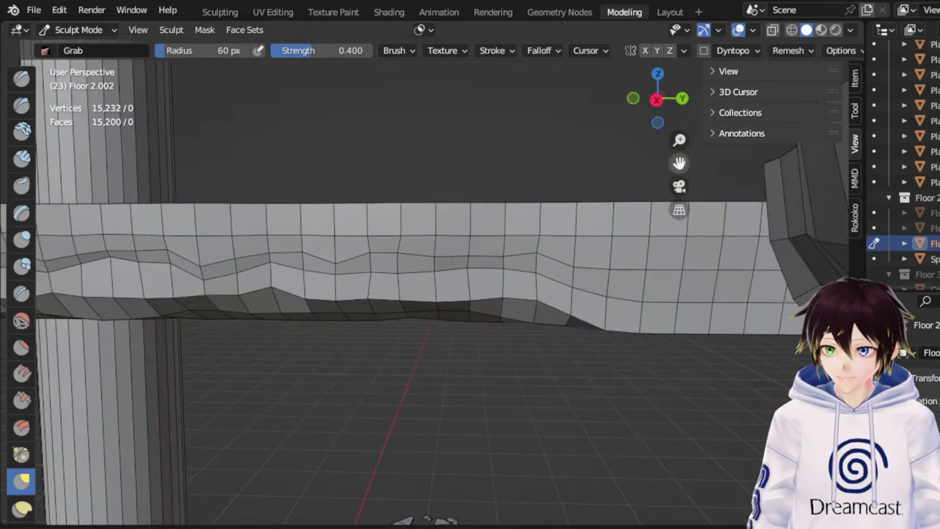
drag(563, 284, 566, 262)
drag(593, 294, 631, 271)
drag(651, 296, 657, 271)
middle_drag(687, 290, 688, 272)
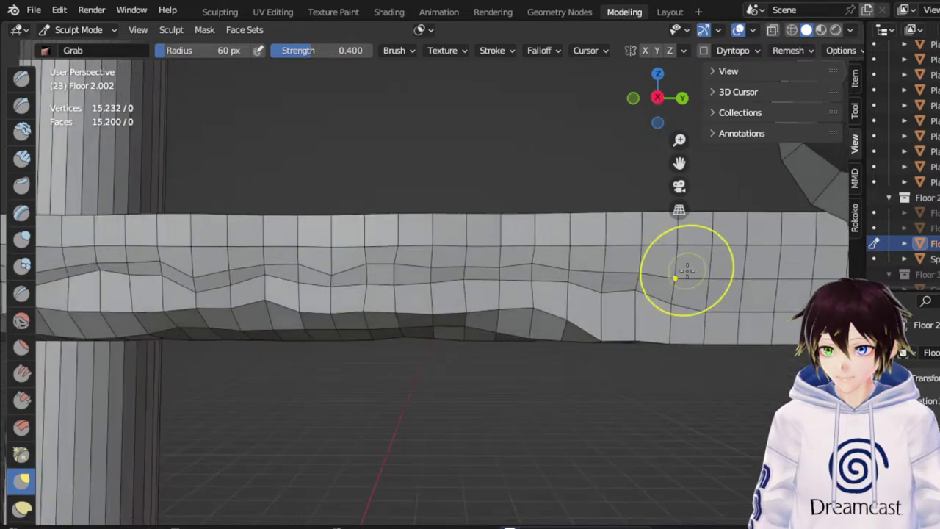
mouse_move(688, 303)
mouse_down()
mouse_move(690, 276)
mouse_move(717, 279)
mouse_up()
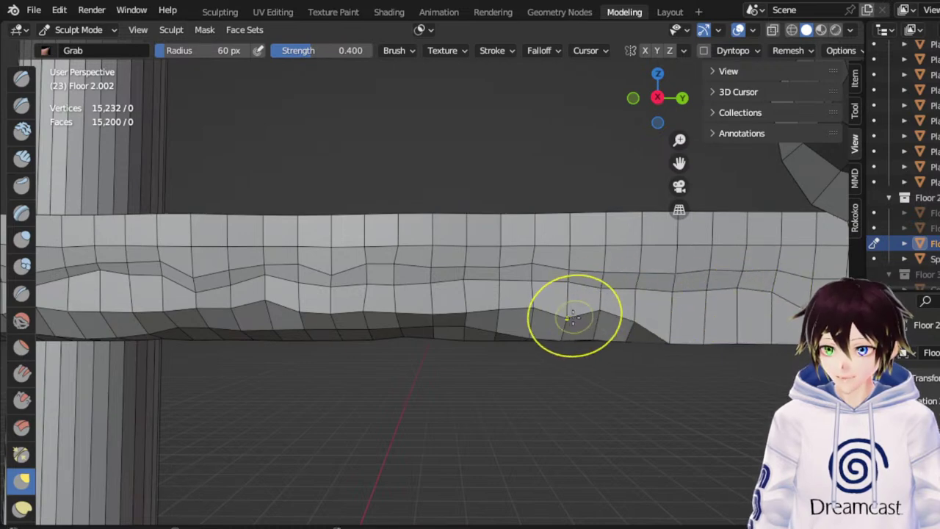
Raise the bottom edge beneath the newly shaped ledge from close up and even out the dip between its peaks
drag(683, 163, 560, 157)
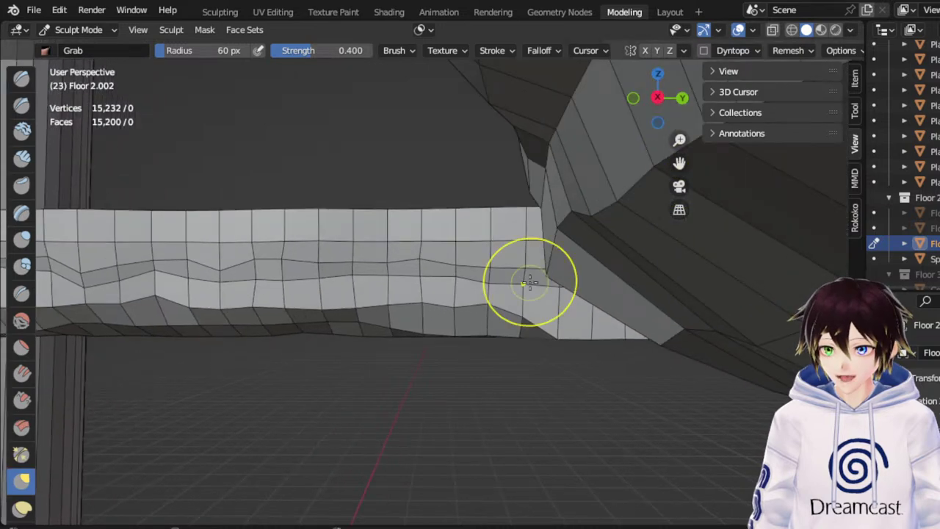
scroll(532, 287, up, 2)
drag(681, 164, 590, 134)
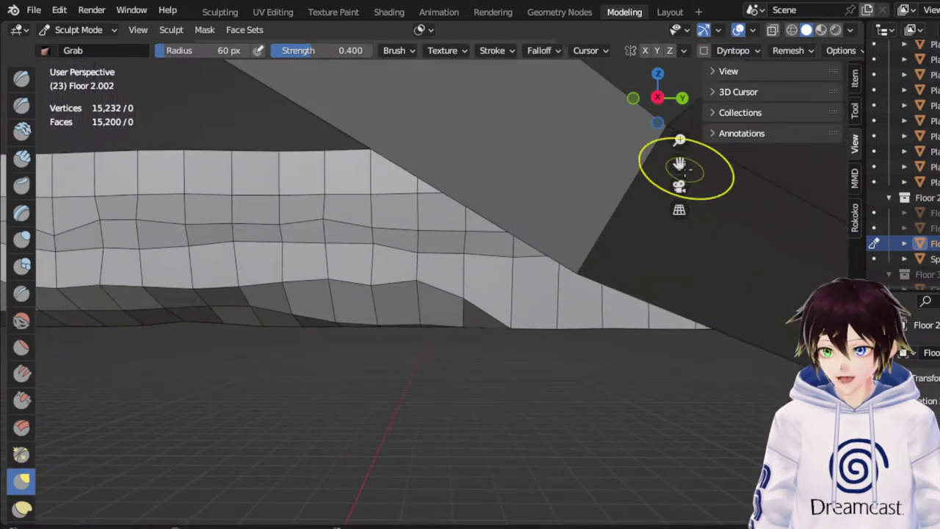
middle_drag(545, 317, 546, 298)
scroll(546, 316, up, 1)
mouse_move(524, 334)
mouse_down()
mouse_move(523, 288)
mouse_move(526, 309)
mouse_up()
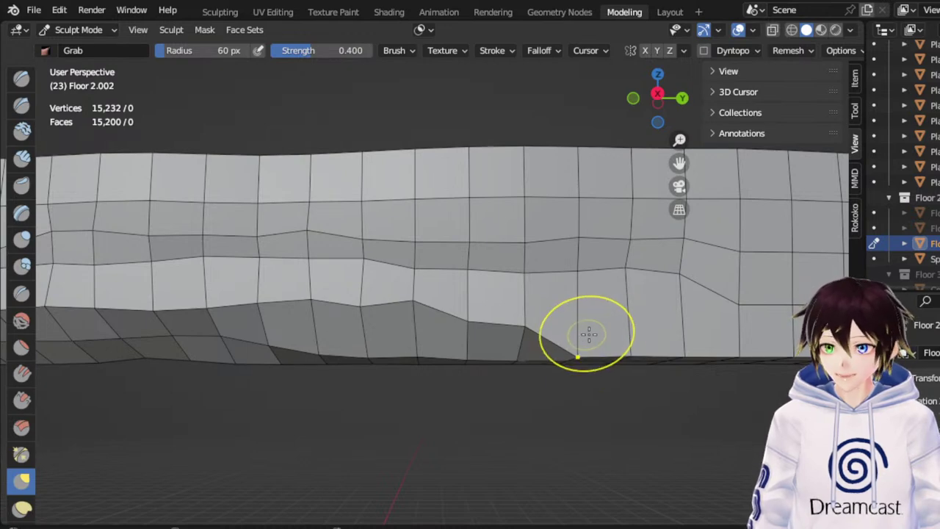
drag(574, 333, 610, 213)
drag(586, 332, 578, 307)
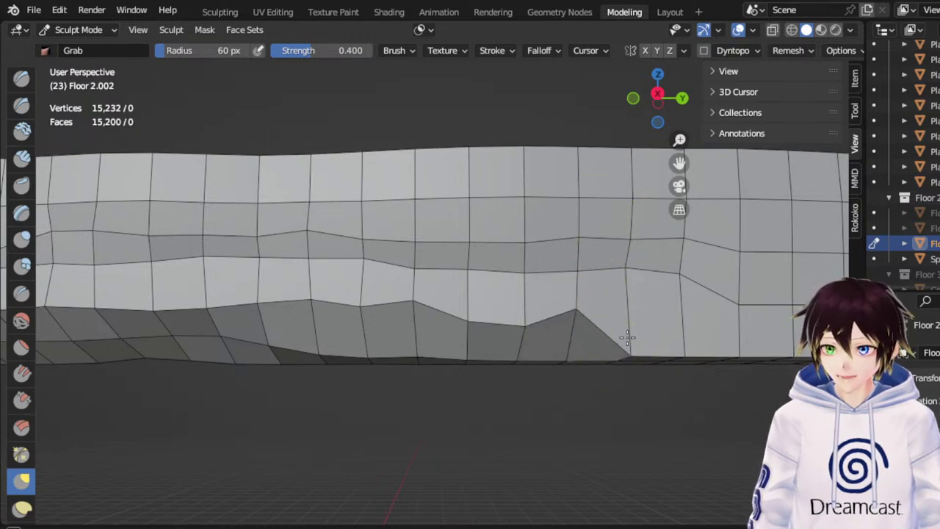
drag(627, 338, 626, 253)
drag(528, 309, 525, 271)
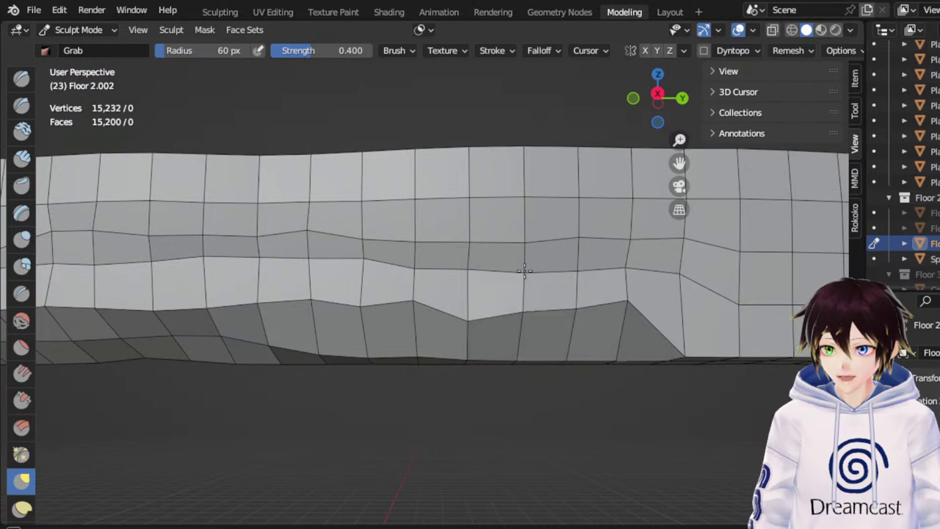
drag(476, 311, 472, 283)
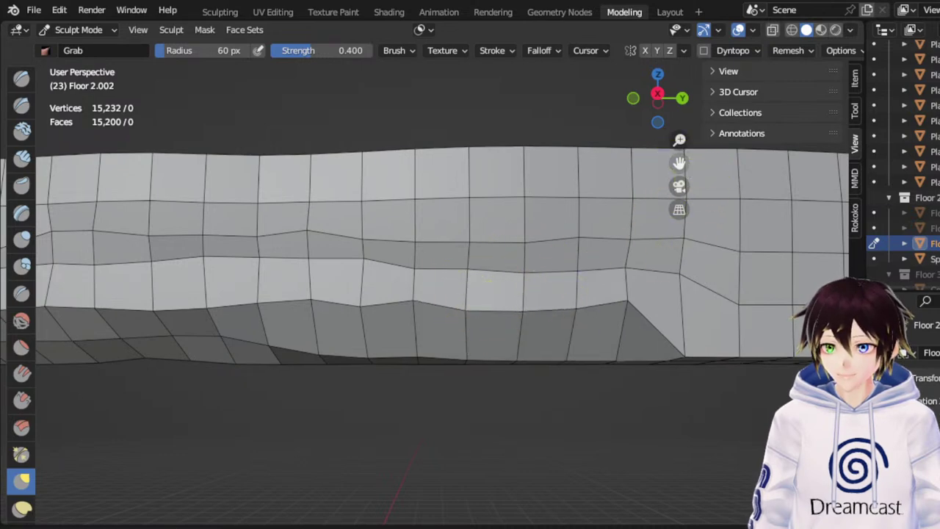
Grab the next bottom-edge vertices of the long side upward, extending the underside recess past the end of the ledge
drag(684, 162, 563, 173)
mouse_move(601, 227)
middle_down()
mouse_move(585, 239)
mouse_move(606, 270)
middle_up()
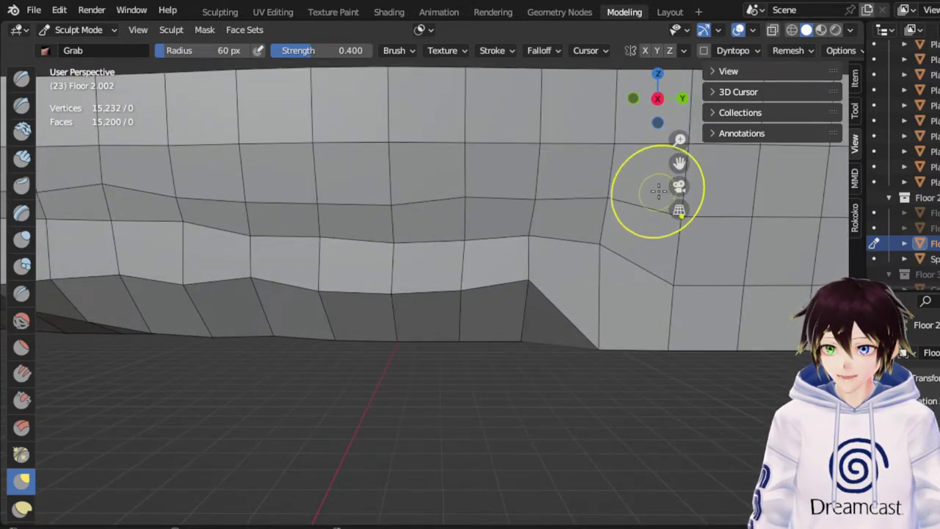
drag(680, 165, 504, 194)
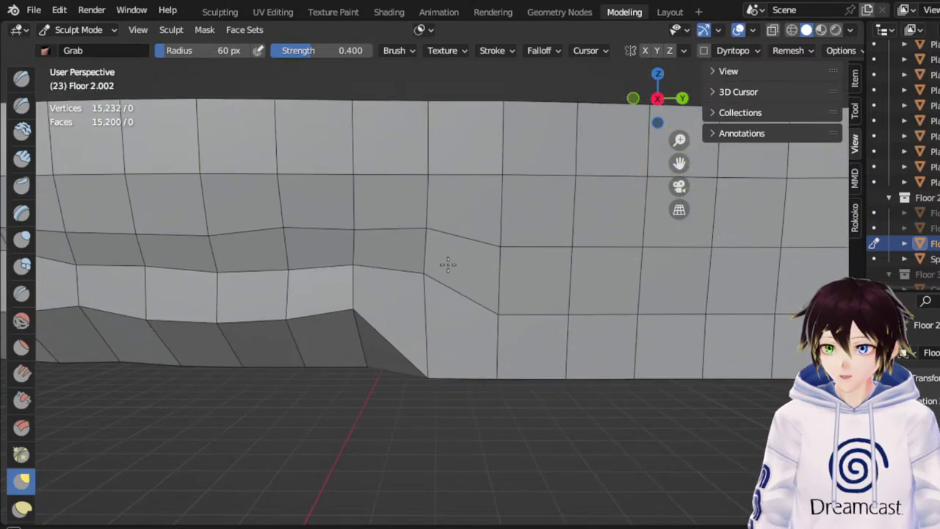
drag(432, 352, 436, 294)
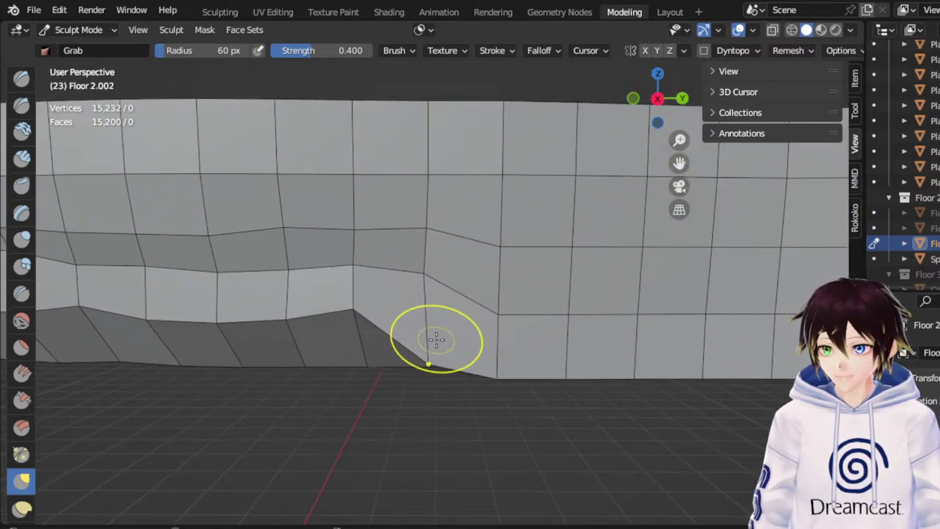
drag(436, 339, 430, 283)
drag(484, 344, 511, 286)
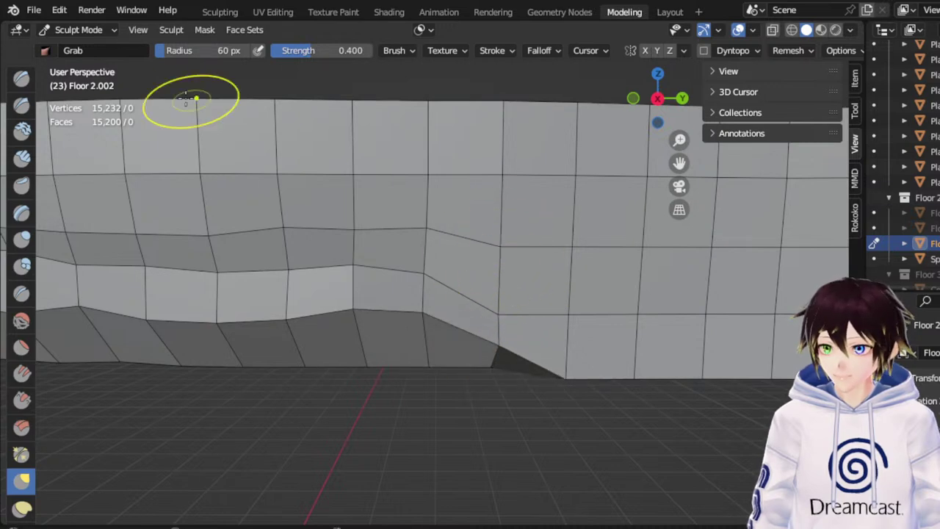
Set the Grab brush radius to 80 px and lift the ledge line at the undercut's leading end
click(194, 51)
text(80)
key(Return)
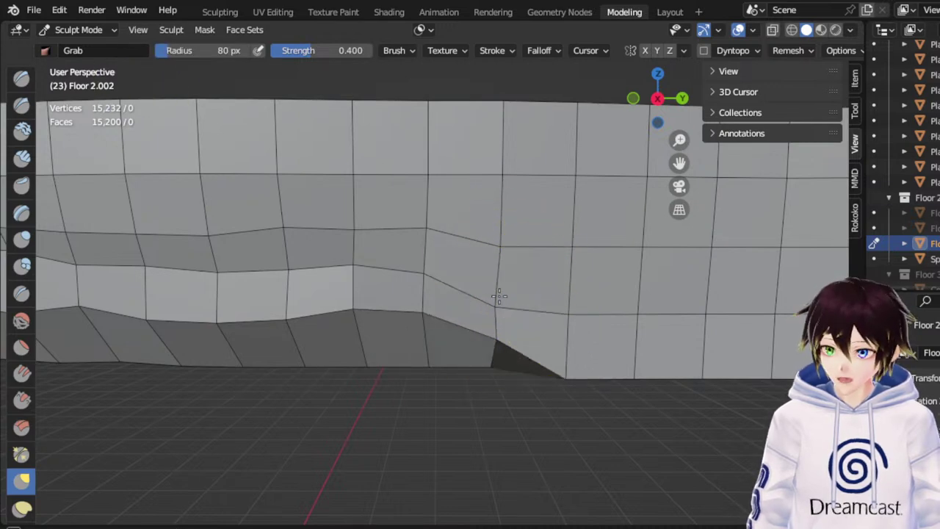
mouse_move(499, 296)
mouse_down()
mouse_move(505, 200)
mouse_move(500, 261)
mouse_up()
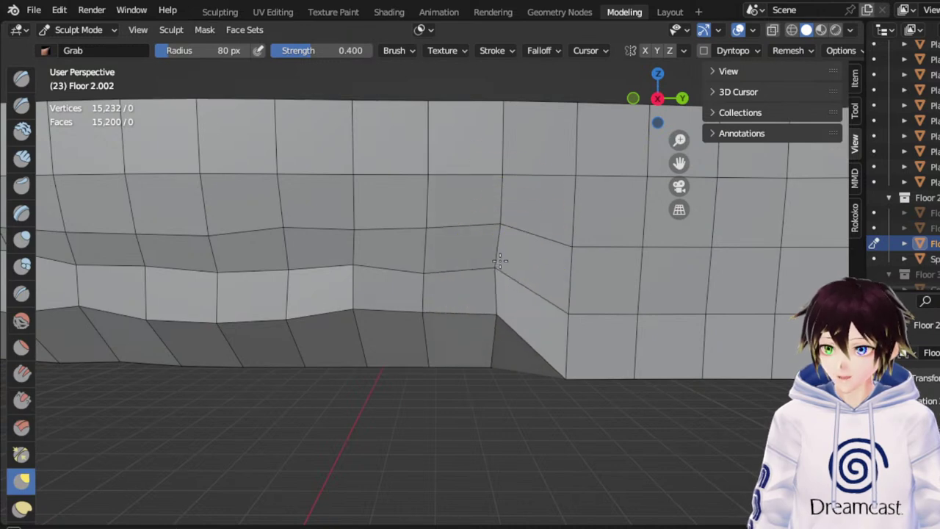
Grab the ledge line and bottom edge upward at the undercut's leading end, extending the recess by the next vertex columns
drag(573, 306, 577, 279)
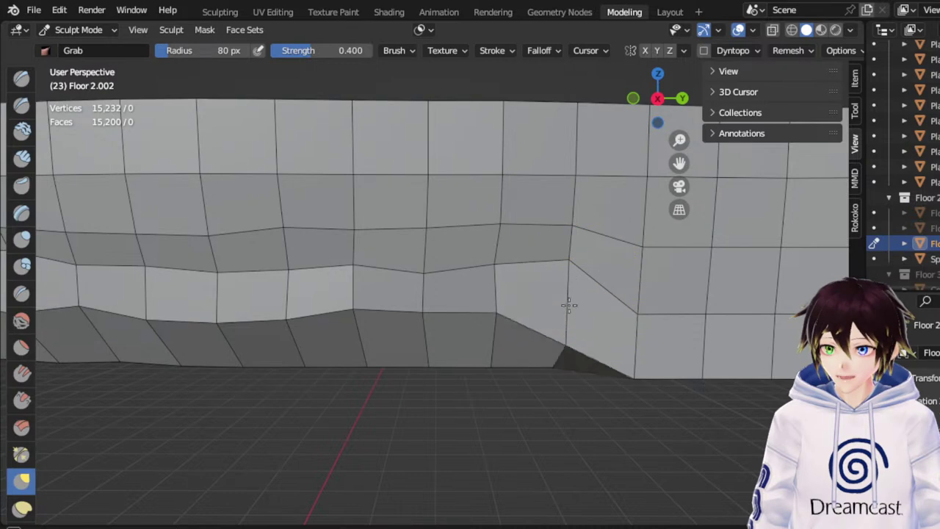
drag(565, 324, 566, 304)
drag(678, 163, 586, 148)
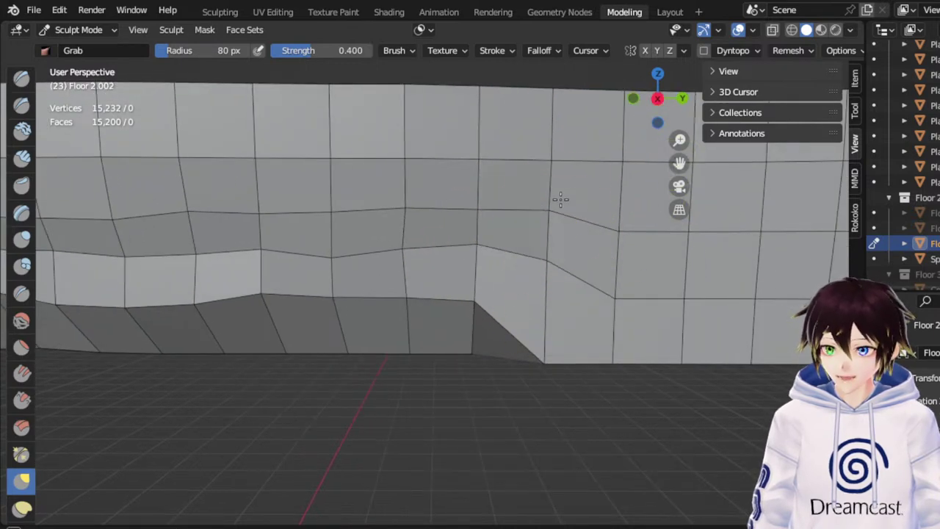
drag(551, 335, 544, 308)
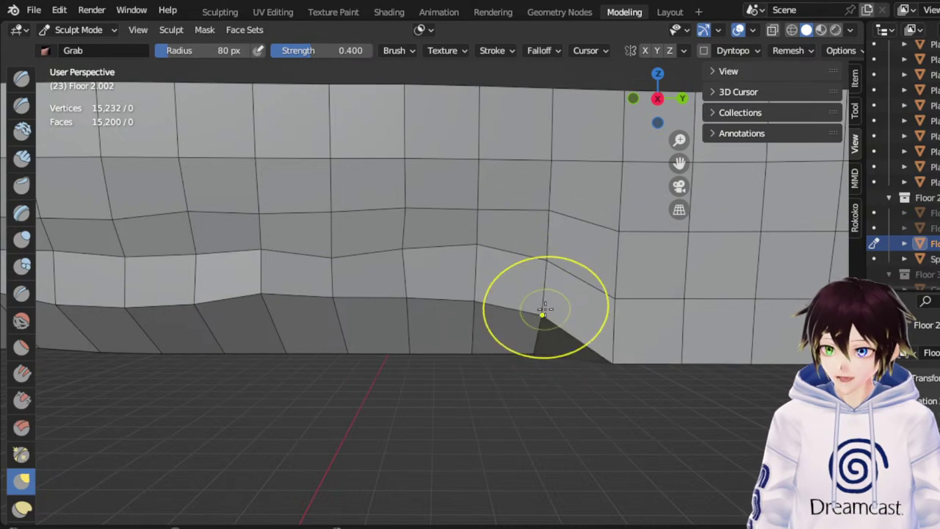
mouse_move(622, 323)
mouse_down()
mouse_move(606, 272)
mouse_move(625, 218)
mouse_up()
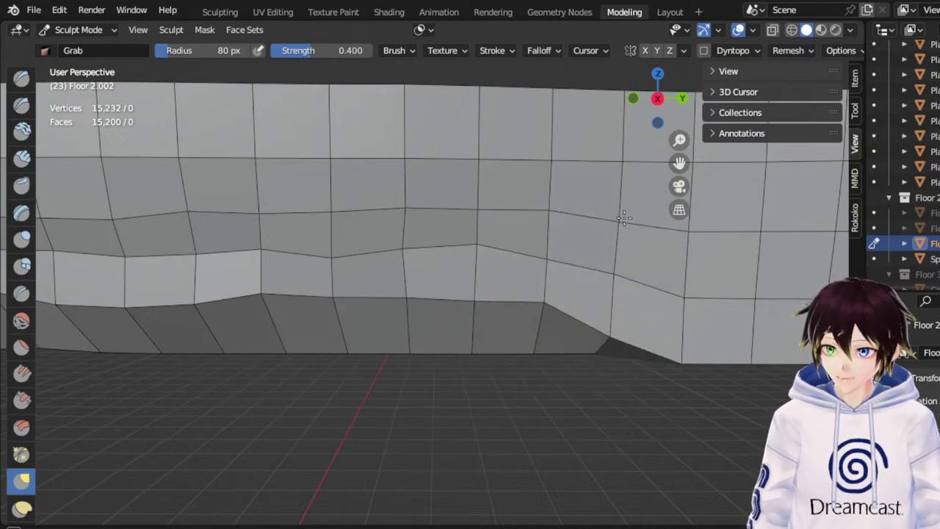
Lift the flat lower vertices of the long side toward the lattice support, carrying the underside recess closer to it
middle_drag(629, 262, 499, 324)
drag(679, 162, 530, 123)
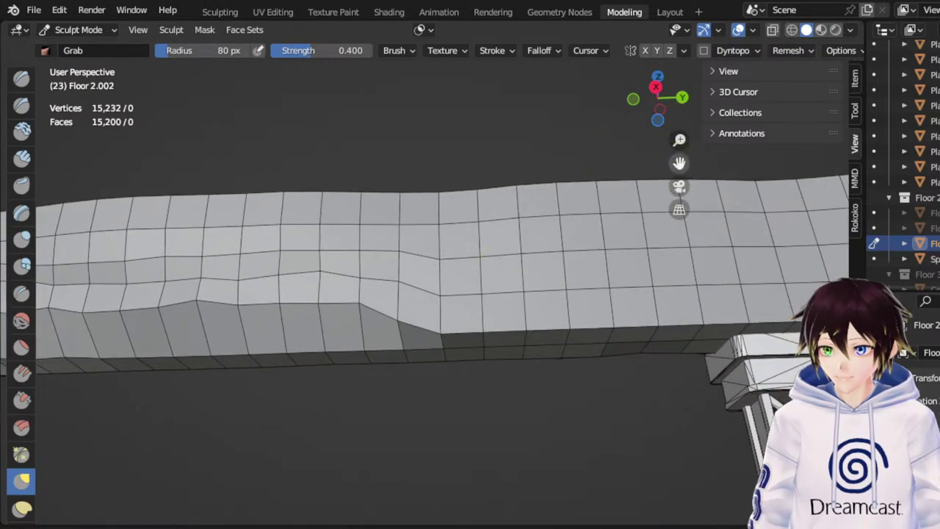
middle_drag(464, 299, 448, 321)
mouse_move(433, 292)
mouse_down()
mouse_move(419, 250)
mouse_move(416, 263)
mouse_move(464, 259)
mouse_up()
mouse_move(466, 301)
mouse_down()
mouse_move(463, 274)
mouse_move(456, 295)
mouse_move(459, 285)
mouse_up()
mouse_move(531, 298)
mouse_down()
mouse_move(537, 275)
mouse_move(574, 266)
mouse_up()
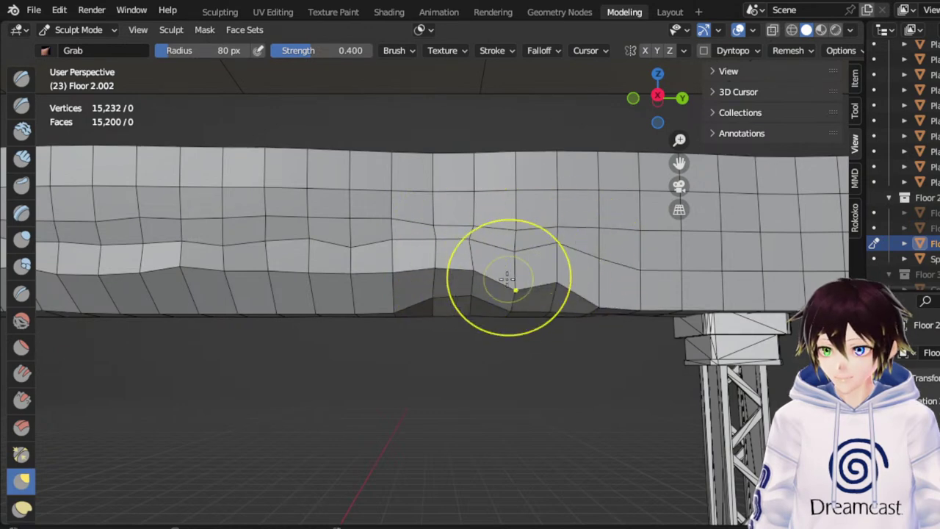
Raise the low points of the bottom edge behind the new stretch to blend it into the existing wavy ledge
drag(404, 285, 404, 258)
drag(370, 285, 369, 267)
mouse_move(244, 281)
mouse_down()
mouse_move(243, 254)
mouse_move(248, 273)
mouse_move(267, 277)
mouse_up()
drag(327, 292, 330, 263)
Pull the bottom-edge and ledge vertices upward in uneven amounts until the undercut reaches above the lattice support
drag(556, 279, 544, 230)
drag(611, 294, 601, 252)
drag(650, 305, 645, 259)
drag(691, 285, 685, 258)
drag(719, 275, 714, 248)
drag(668, 295, 657, 267)
mouse_move(617, 281)
mouse_down()
mouse_move(609, 257)
mouse_move(592, 252)
mouse_up()
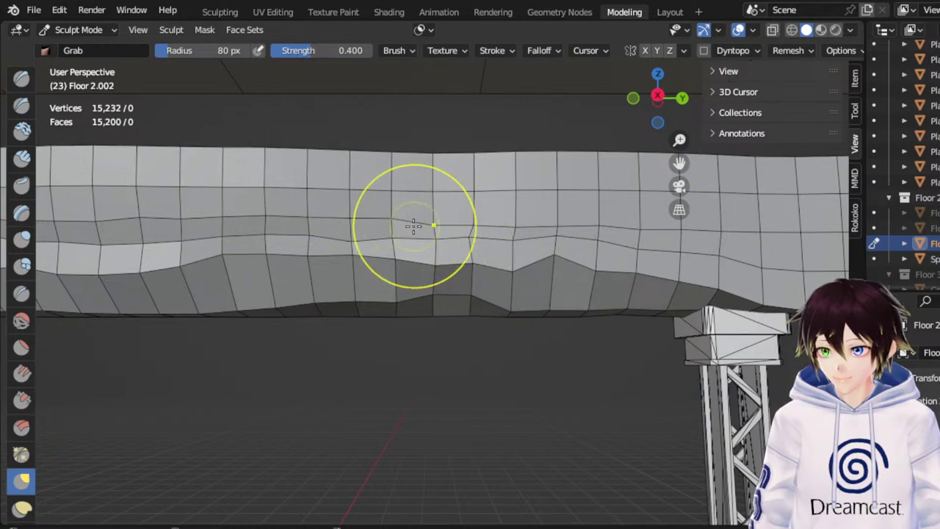
Extend the undercut across the top of the lattice support, shaping irregular peaks along the platform's bottom edge
mouse_move(414, 225)
middle_down()
mouse_move(286, 248)
mouse_move(278, 259)
middle_up()
mouse_move(273, 270)
middle_down()
mouse_move(424, 221)
mouse_move(413, 252)
mouse_move(424, 216)
mouse_move(410, 223)
mouse_move(544, 257)
mouse_move(696, 184)
middle_up()
scroll(424, 221, down, 4)
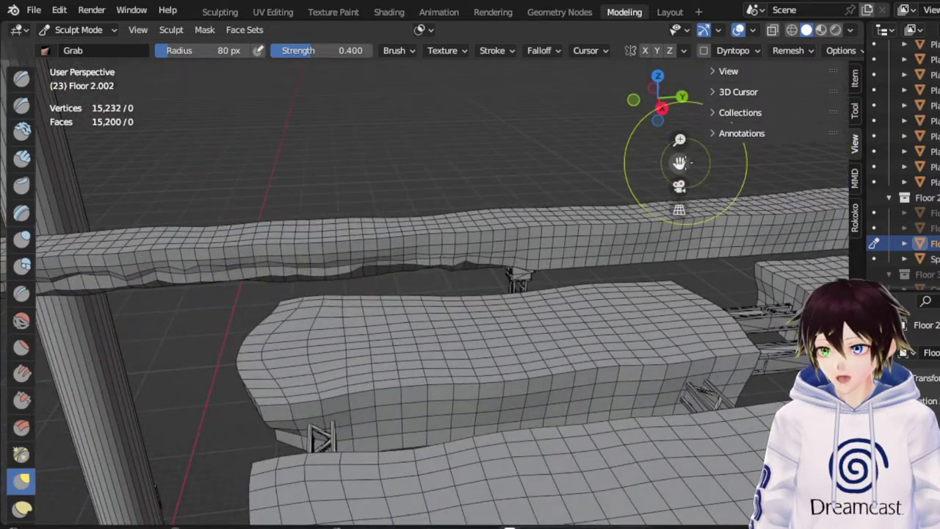
drag(686, 163, 525, 209)
scroll(445, 299, up, 3)
middle_drag(446, 300, 411, 331)
scroll(393, 372, up, 5)
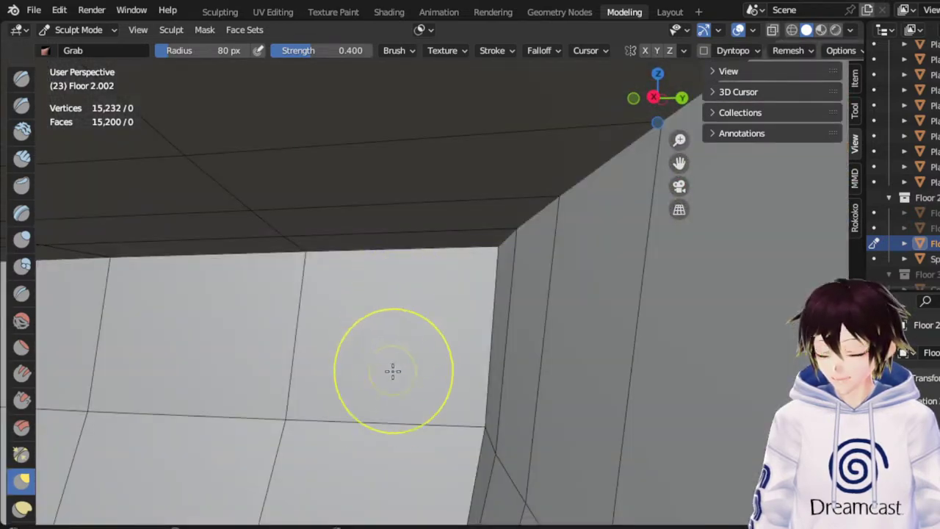
scroll(393, 371, down, 6)
middle_drag(393, 371, 384, 335)
drag(680, 163, 725, 41)
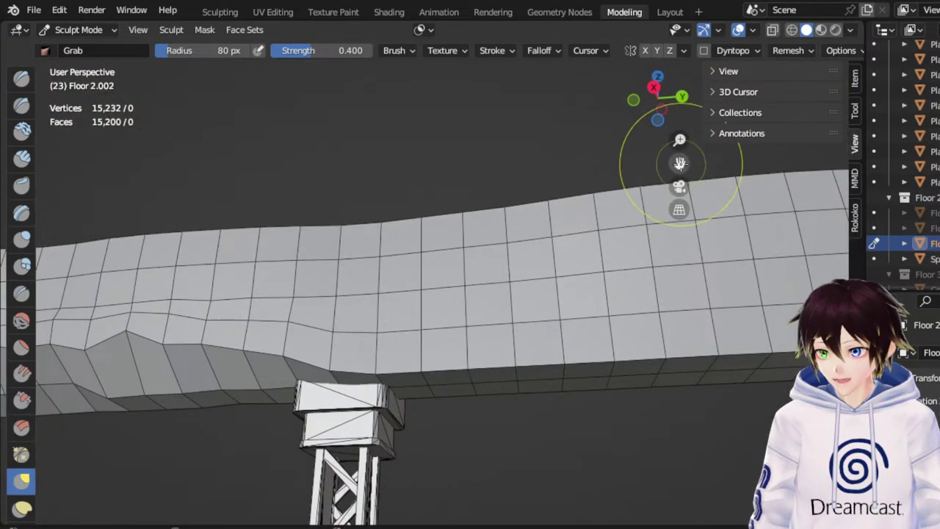
middle_drag(326, 306, 335, 325)
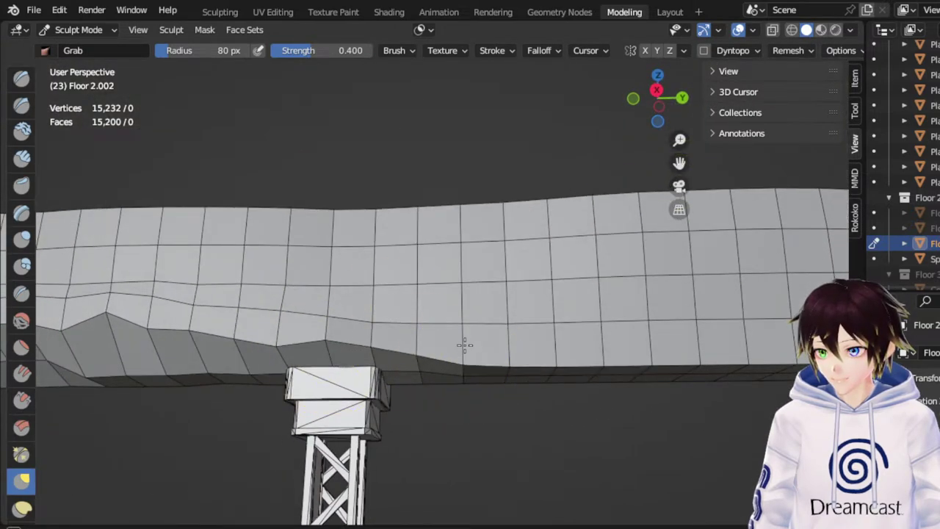
middle_drag(544, 329, 476, 324)
middle_drag(352, 356, 359, 328)
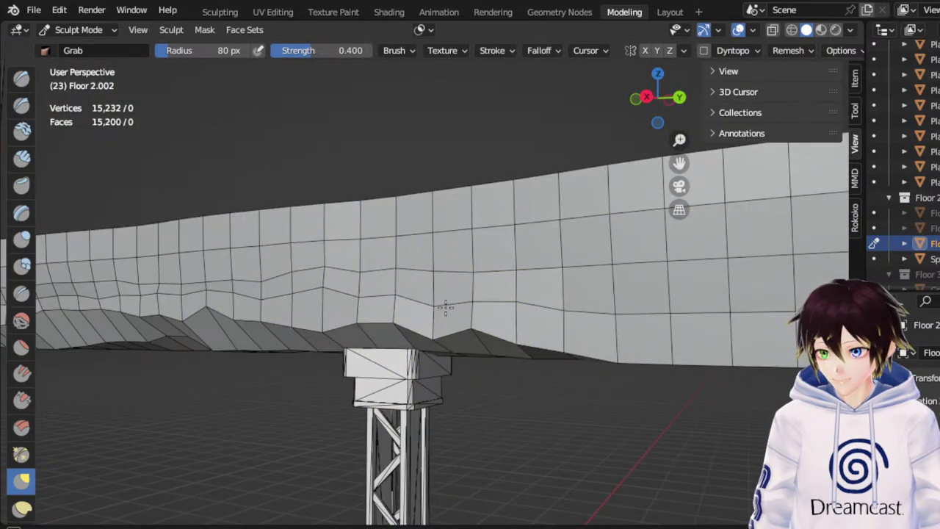
Grab the lower rows of the long side upward beyond the lattice support, continuing the ledge and recess
middle_drag(633, 334, 644, 306)
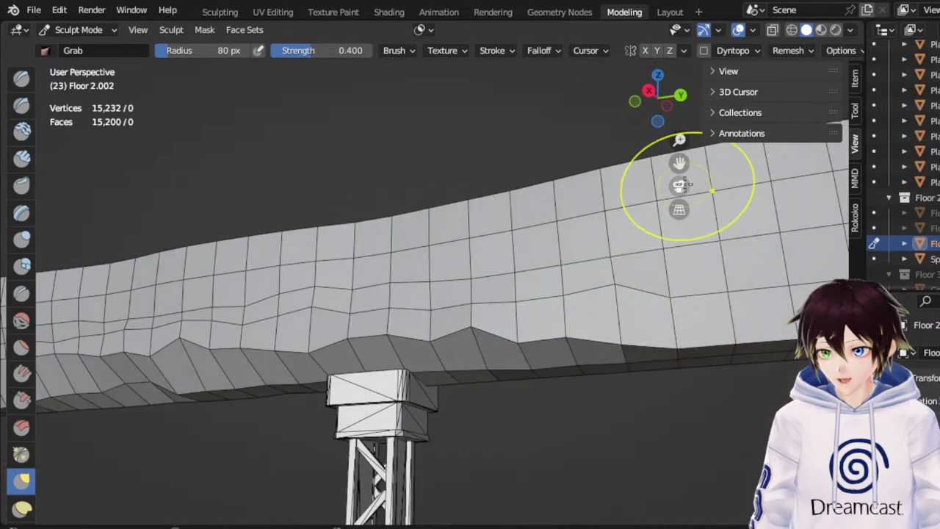
shift+middle_drag(683, 174, 625, 220)
mouse_move(441, 279)
middle_down()
mouse_move(474, 315)
mouse_move(464, 316)
middle_up()
drag(433, 341, 435, 323)
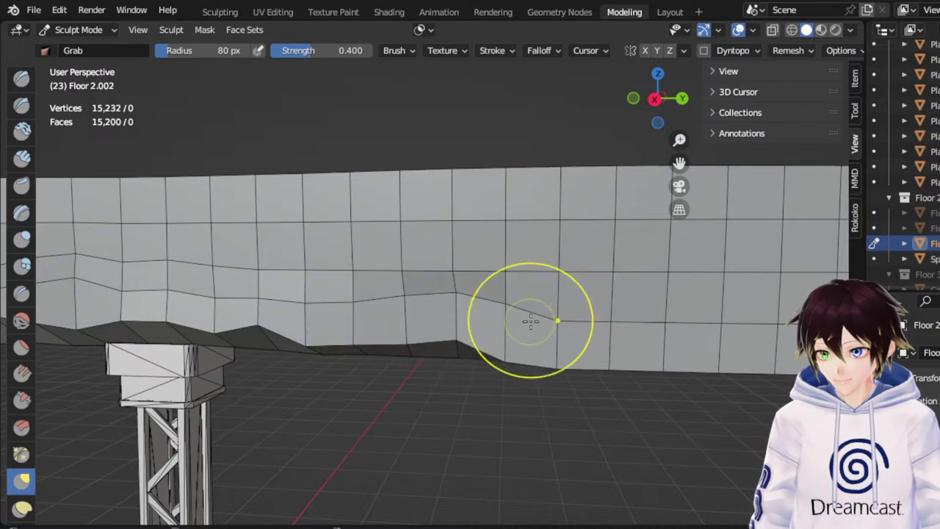
mouse_move(547, 335)
mouse_down()
mouse_move(546, 319)
mouse_move(562, 310)
mouse_up()
drag(627, 333, 625, 319)
mouse_move(646, 357)
mouse_down()
mouse_move(634, 330)
mouse_move(614, 323)
mouse_up()
Raise the bottom edge along the stretch just beyond the lattice support to vary its peaks and dips
drag(522, 340, 513, 321)
drag(444, 323, 434, 300)
mouse_move(370, 332)
mouse_down()
mouse_move(361, 309)
mouse_move(310, 303)
mouse_up()
Lift the bottom edge and ledge line column by column on the next stretch, deepening its underside recess
middle_drag(357, 306, 457, 298)
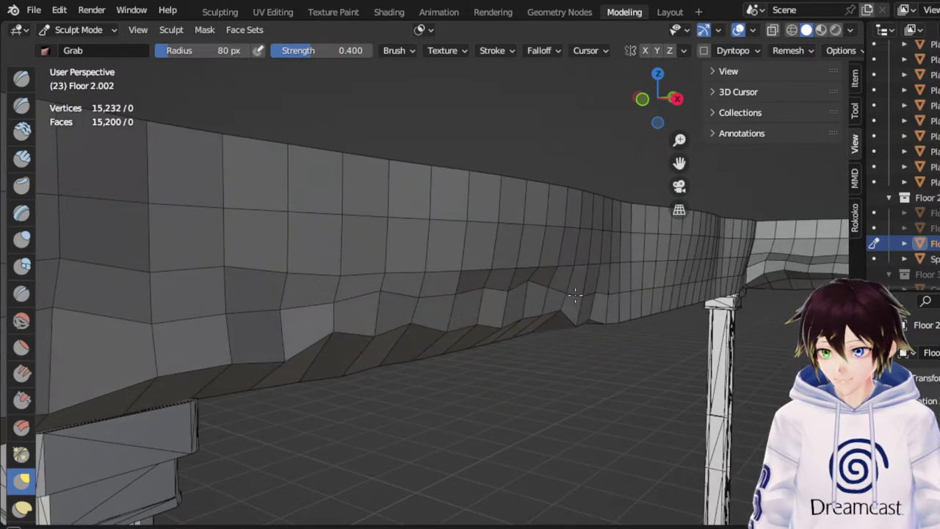
mouse_move(628, 308)
middle_down()
mouse_move(492, 284)
mouse_move(518, 296)
middle_up()
shift+middle_drag(671, 169, 397, 184)
middle_drag(537, 302, 563, 316)
mouse_move(478, 320)
mouse_down()
mouse_move(482, 292)
mouse_move(482, 310)
mouse_up()
scroll(687, 173, up, 1)
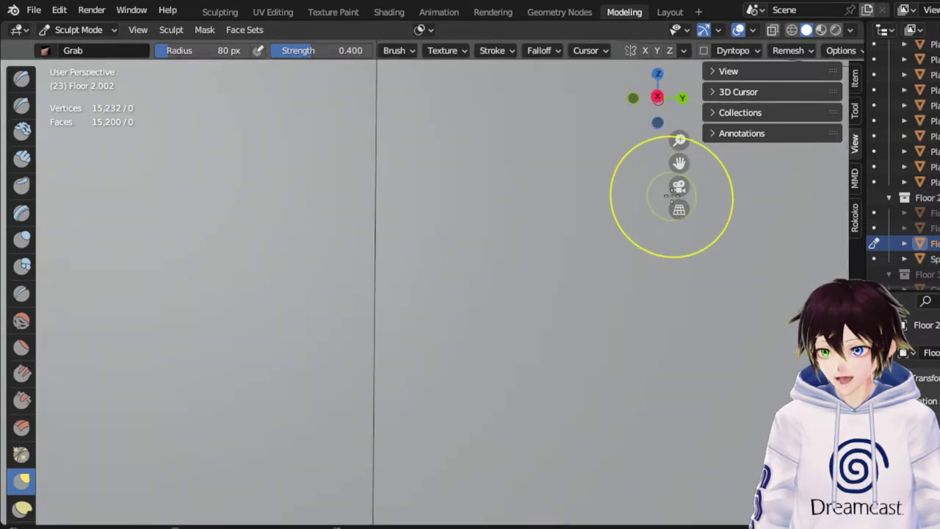
scroll(672, 197, down, 1)
middle_drag(472, 266, 497, 272)
drag(441, 330, 445, 295)
drag(439, 306, 438, 288)
drag(405, 293, 397, 269)
drag(358, 288, 360, 256)
drag(318, 295, 314, 267)
drag(264, 300, 264, 271)
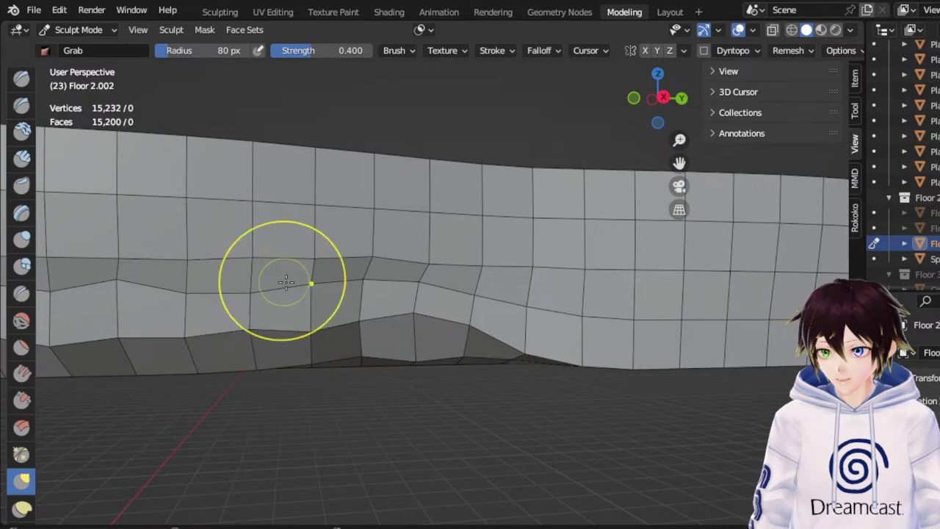
Pull up the leading columns of the undercut and adjust the ledge line between them into a wavy contour
drag(520, 332, 525, 266)
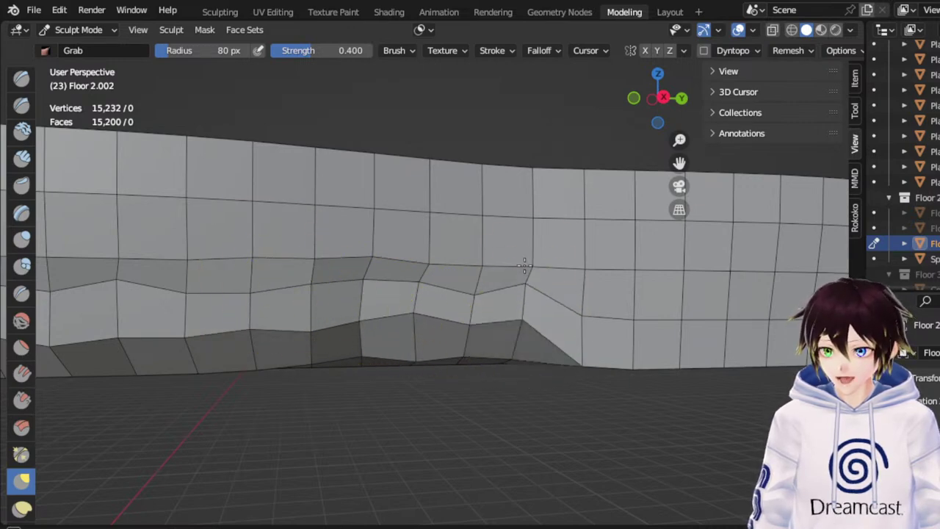
drag(481, 309, 479, 286)
mouse_move(581, 337)
mouse_down()
mouse_move(588, 283)
mouse_move(592, 299)
mouse_up()
Check the undercut's curve from several angles and raise the bottom-edge vertex at its leading end
key(KP_Decimal)
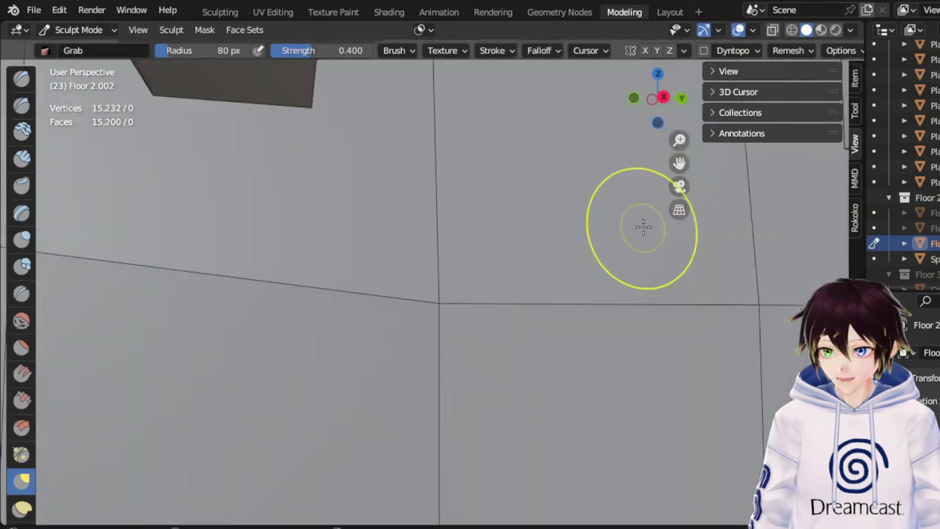
scroll(645, 227, down, 7)
mouse_move(505, 311)
middle_down()
mouse_move(529, 313)
mouse_move(483, 348)
mouse_move(478, 373)
middle_up()
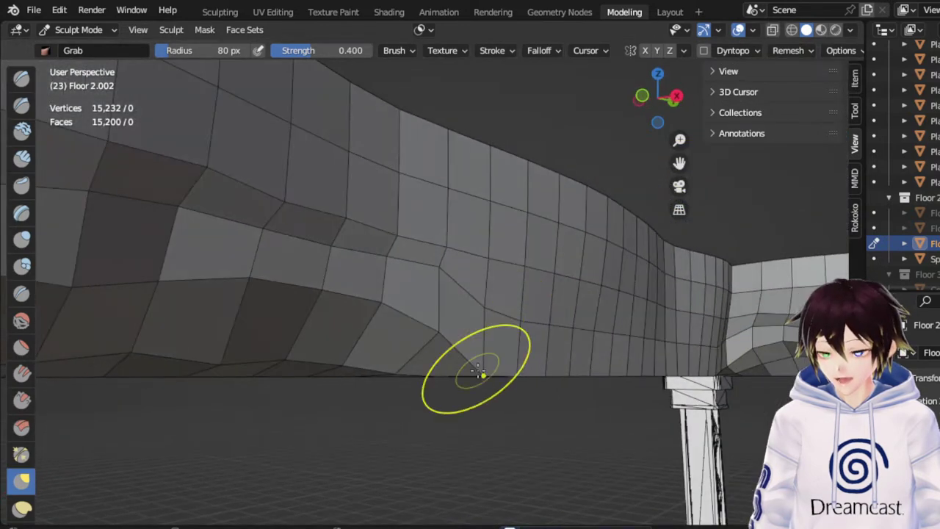
middle_drag(479, 273, 478, 332)
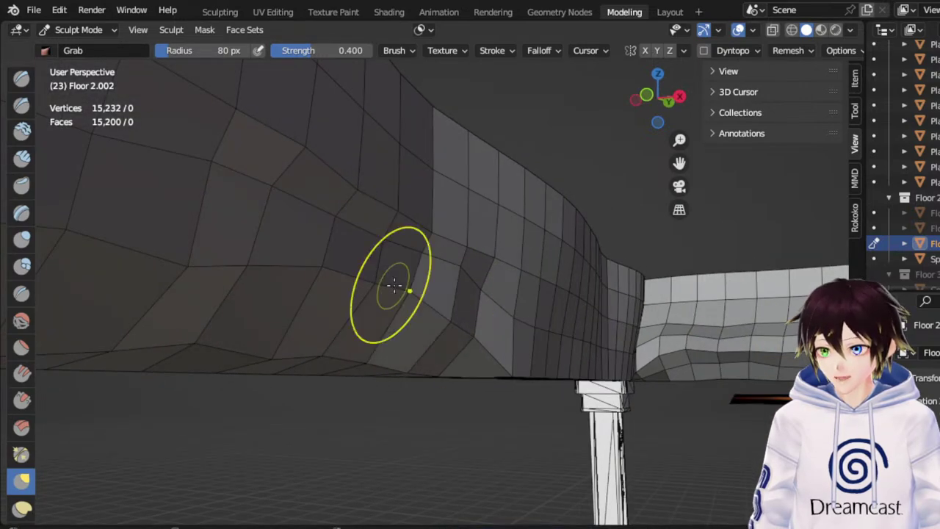
middle_drag(418, 302, 493, 352)
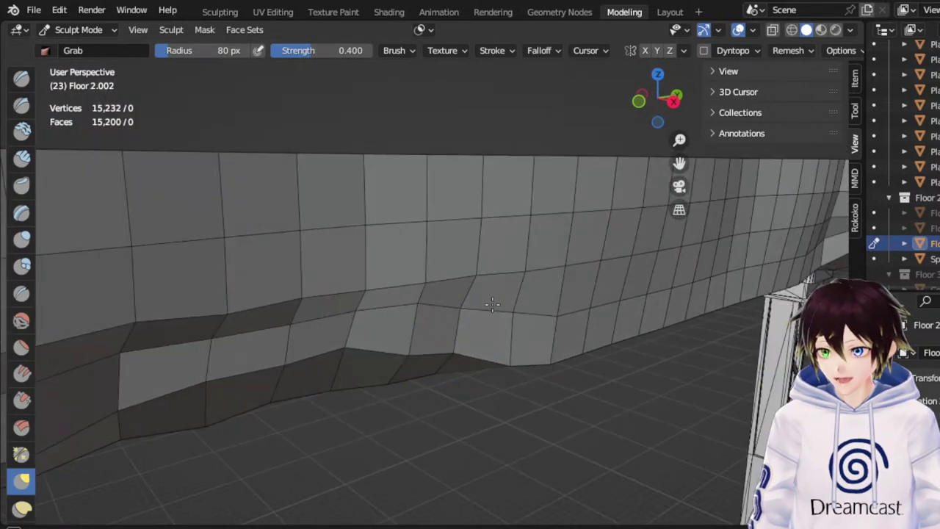
mouse_move(493, 304)
middle_down()
mouse_move(515, 314)
mouse_move(421, 349)
middle_up()
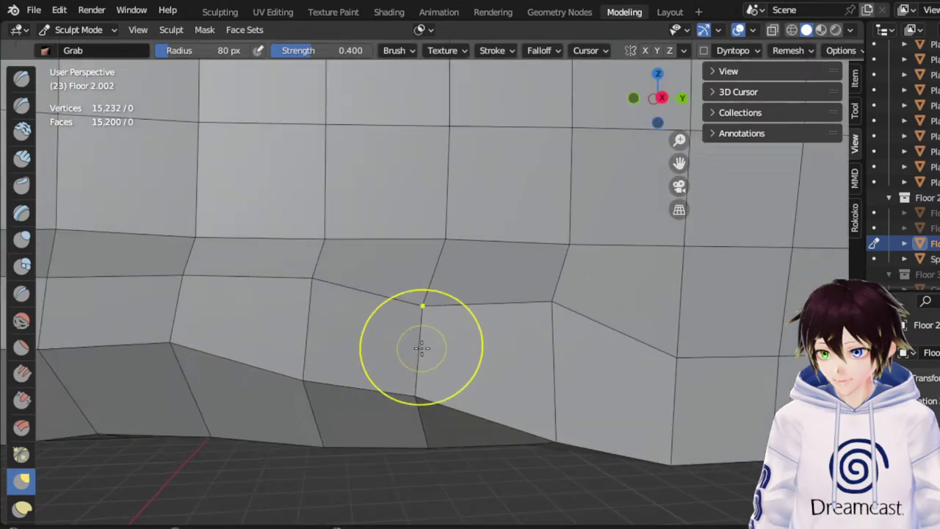
middle_drag(521, 390, 499, 384)
drag(538, 426, 528, 333)
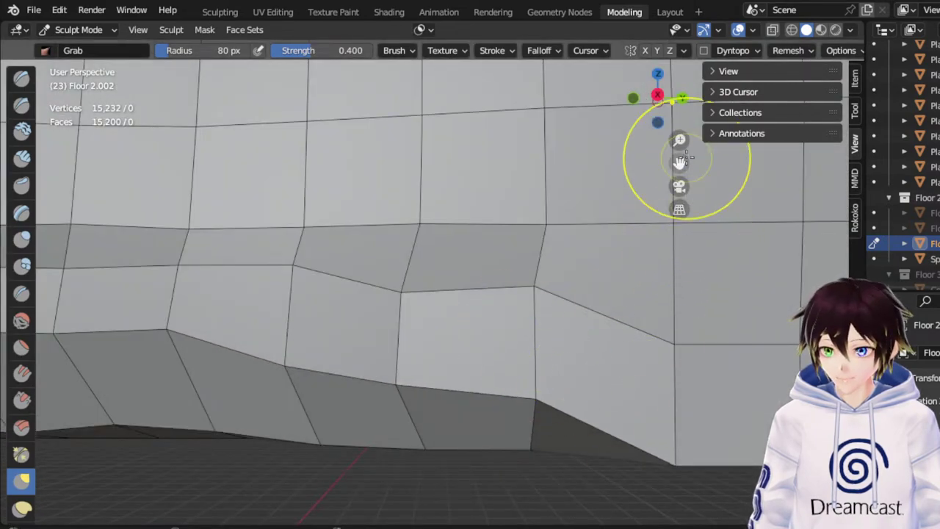
Lift the next column's ledge and bottom-edge vertices from close up to widen the underside recess
drag(680, 163, 442, 112)
middle_drag(480, 323, 490, 333)
drag(490, 333, 453, 235)
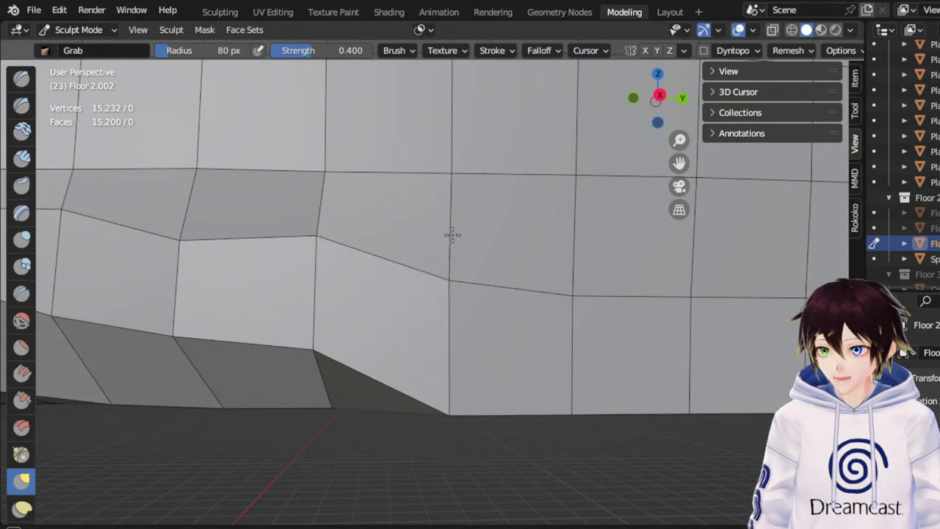
drag(455, 396, 456, 353)
drag(449, 283, 455, 209)
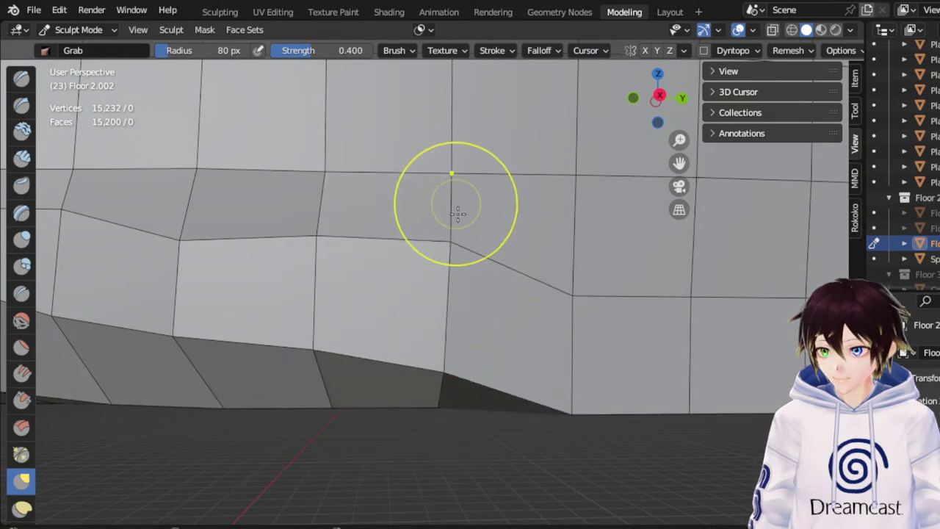
drag(451, 359, 452, 291)
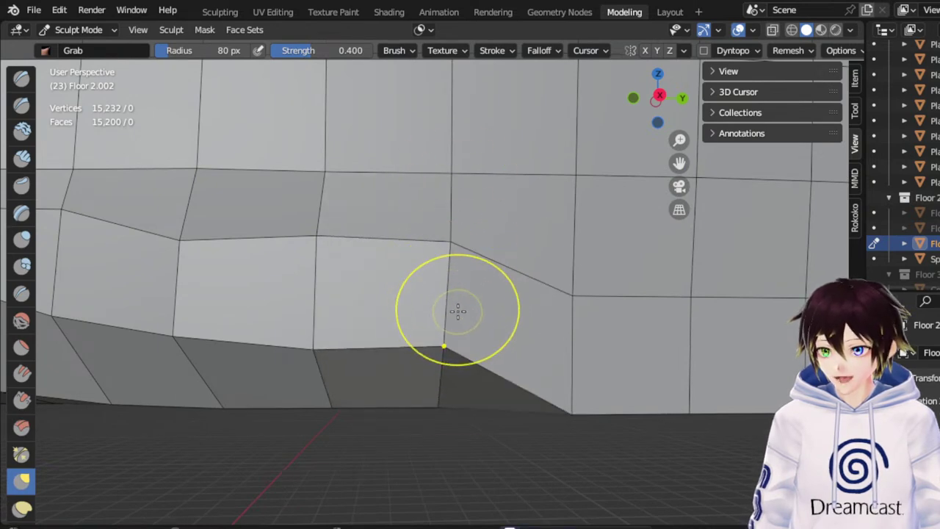
Grab the following column's ledge vertex slightly upward and raise its bottom-edge vertex into a small peak
middle_drag(458, 313, 455, 323)
mouse_move(558, 316)
mouse_down()
mouse_move(577, 244)
mouse_move(565, 269)
mouse_up()
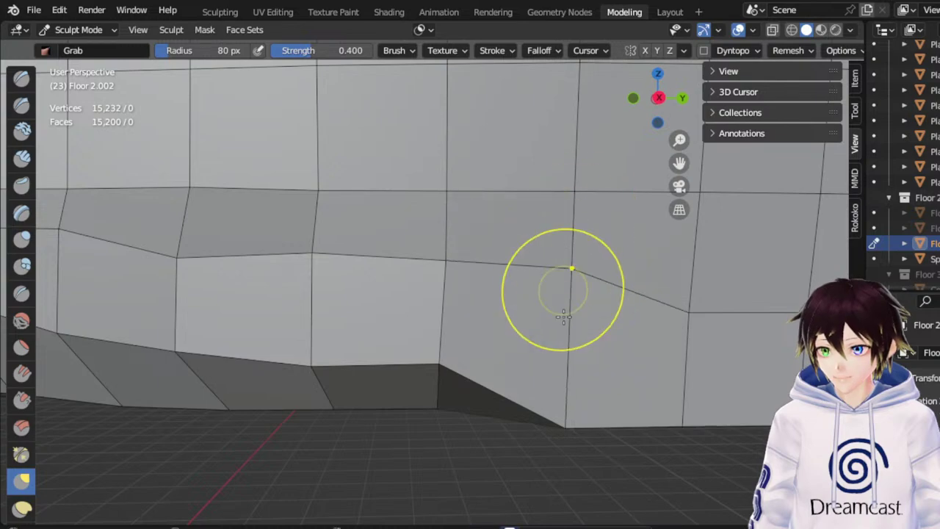
drag(556, 405, 564, 289)
mouse_move(556, 376)
mouse_down()
mouse_move(568, 353)
mouse_move(566, 290)
mouse_up()
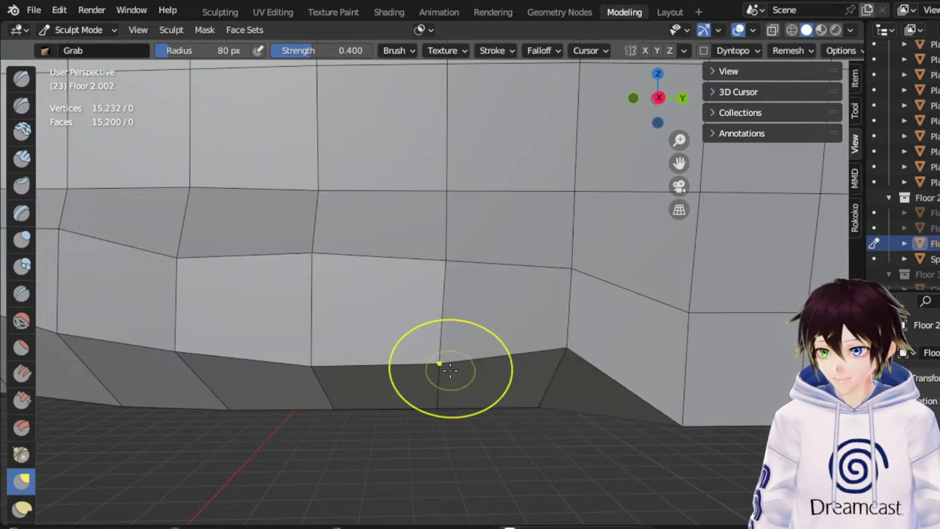
Review the sculpted side from along its length and pull up the lower vertices near the undercut's end
middle_drag(325, 308, 435, 313)
scroll(435, 313, down, 3)
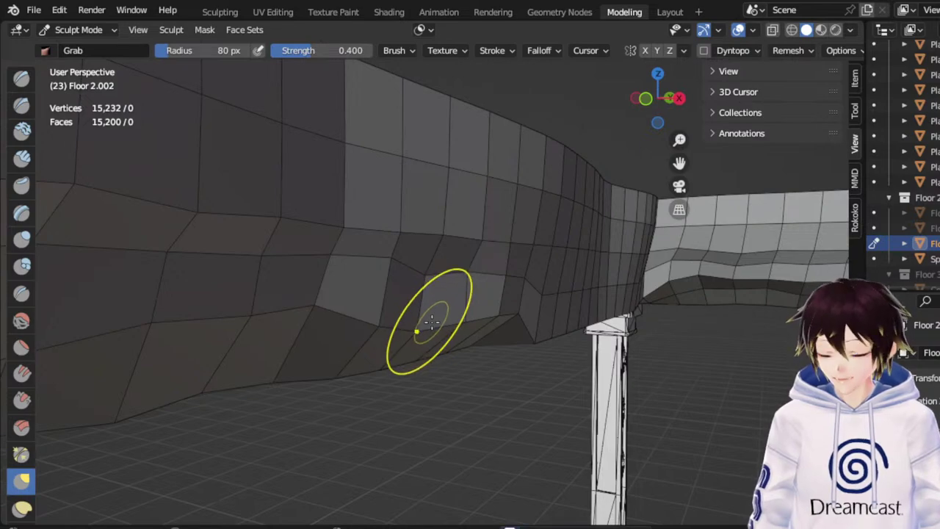
middle_drag(450, 237, 463, 209)
scroll(464, 210, down, 3)
scroll(428, 227, down, 3)
scroll(403, 230, down, 3)
middle_drag(401, 230, 371, 286)
scroll(397, 331, up, 6)
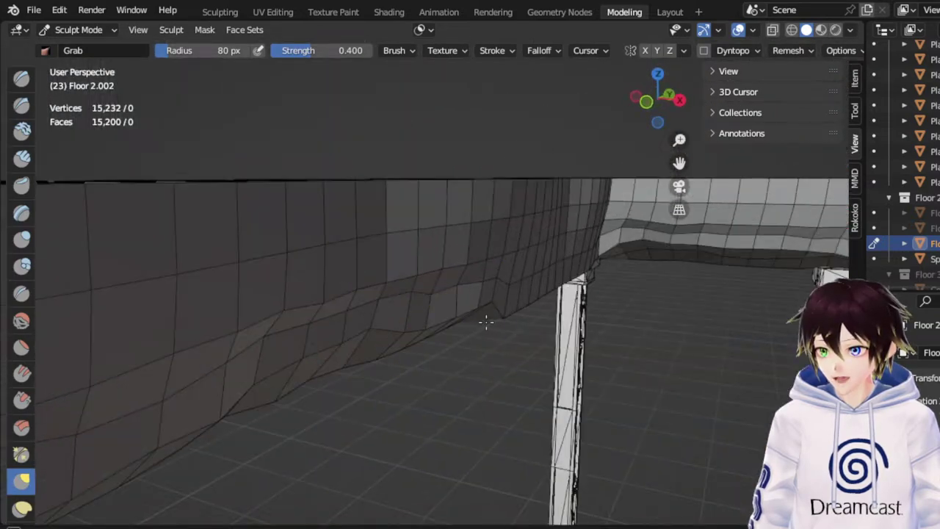
middle_drag(490, 333, 407, 288)
drag(409, 309, 411, 275)
middle_drag(419, 277, 480, 269)
drag(398, 290, 386, 268)
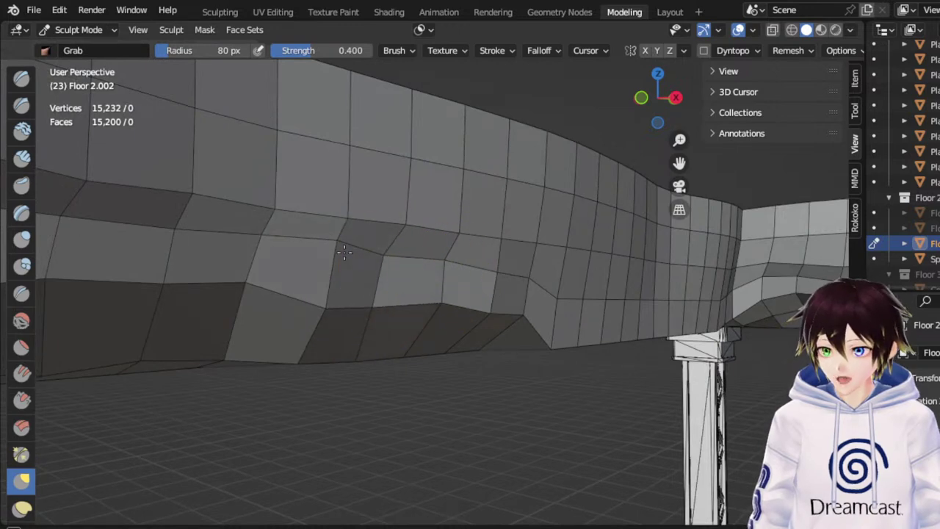
Continue the undercut into the flat section, lifting the next ledge and bottom-edge vertices into a raised peak
mouse_move(467, 283)
middle_down()
mouse_move(474, 283)
mouse_move(441, 301)
middle_up()
drag(683, 161, 519, 173)
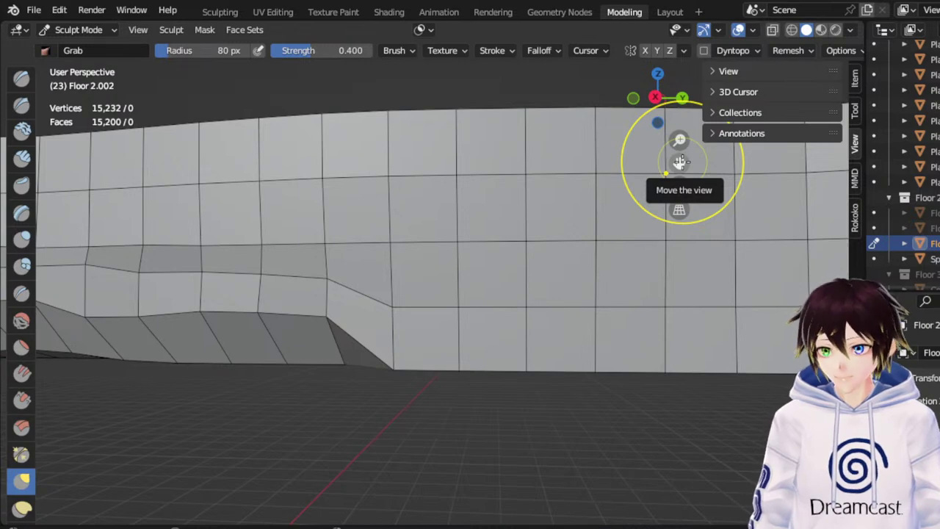
middle_drag(419, 384, 444, 384)
mouse_move(410, 317)
mouse_down()
mouse_move(412, 333)
mouse_move(409, 291)
mouse_up()
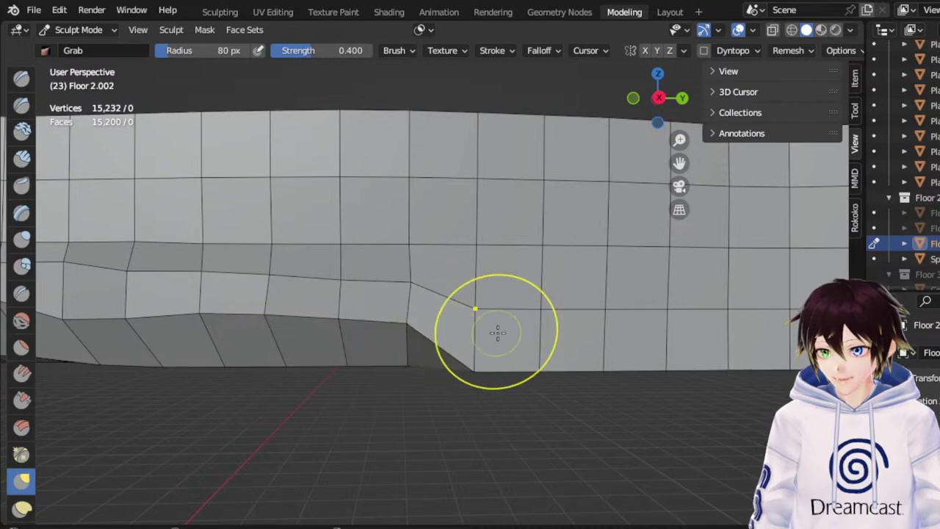
mouse_move(479, 344)
mouse_down()
mouse_move(478, 273)
mouse_move(470, 281)
mouse_move(485, 269)
mouse_up()
drag(483, 302, 474, 260)
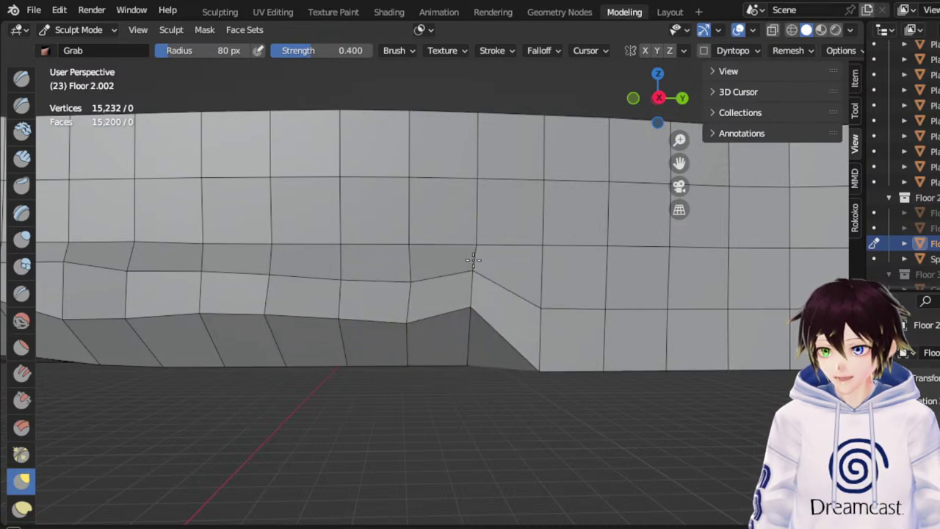
Lift the ledge and lower vertices of the columns behind the raised peak to vary the undercut
drag(405, 307, 403, 262)
mouse_move(351, 285)
mouse_down()
mouse_move(351, 253)
mouse_move(322, 256)
mouse_up()
drag(281, 286, 288, 244)
Raise the ledge and bottom-edge vertices of the next flat columns, forming a high peak with lower neighbours
drag(681, 164, 494, 163)
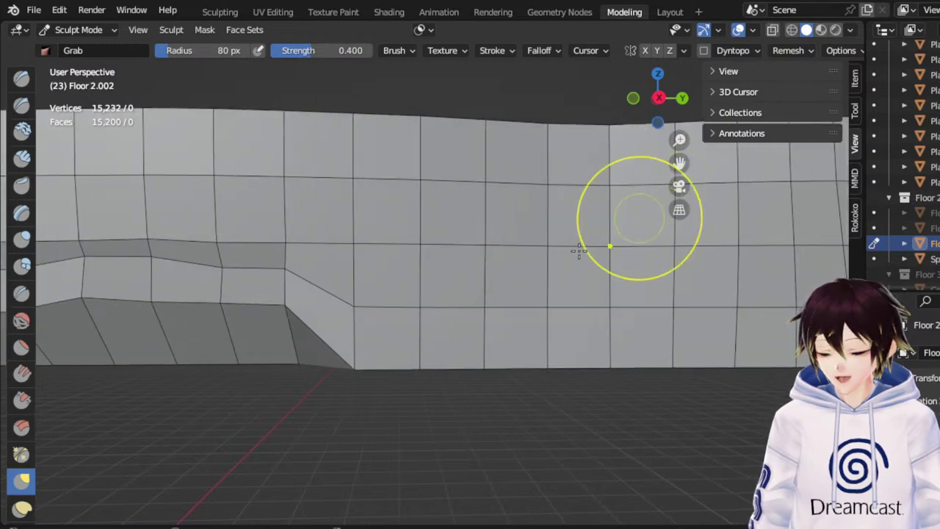
drag(356, 331, 355, 272)
mouse_move(352, 339)
mouse_down()
mouse_move(363, 267)
mouse_move(346, 276)
mouse_move(355, 266)
mouse_up()
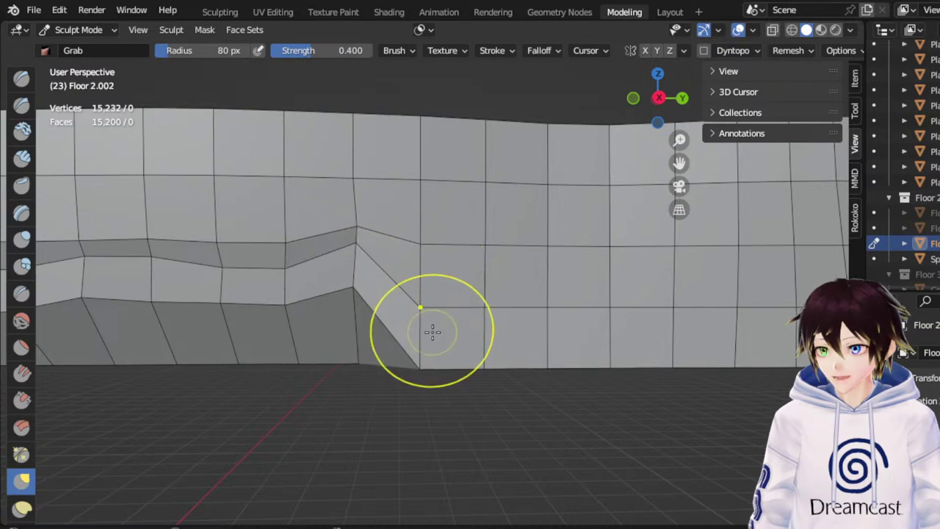
drag(423, 358, 421, 344)
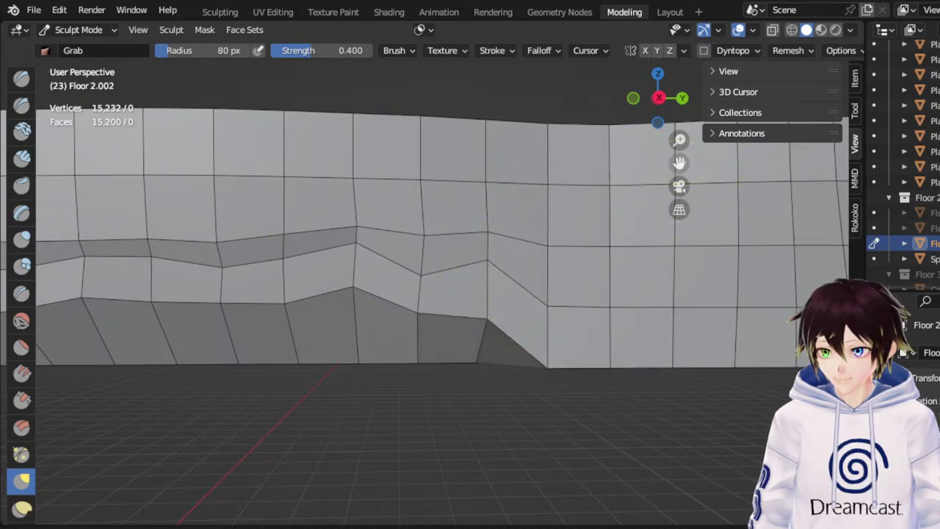
Extend the undercut to the end of this side by grabbing the remaining columns' lower vertices upward in uneven amounts
drag(680, 164, 559, 145)
drag(429, 298, 441, 261)
mouse_move(474, 293)
mouse_down()
mouse_move(466, 263)
mouse_move(487, 266)
mouse_up()
drag(563, 326, 569, 266)
drag(622, 304, 650, 274)
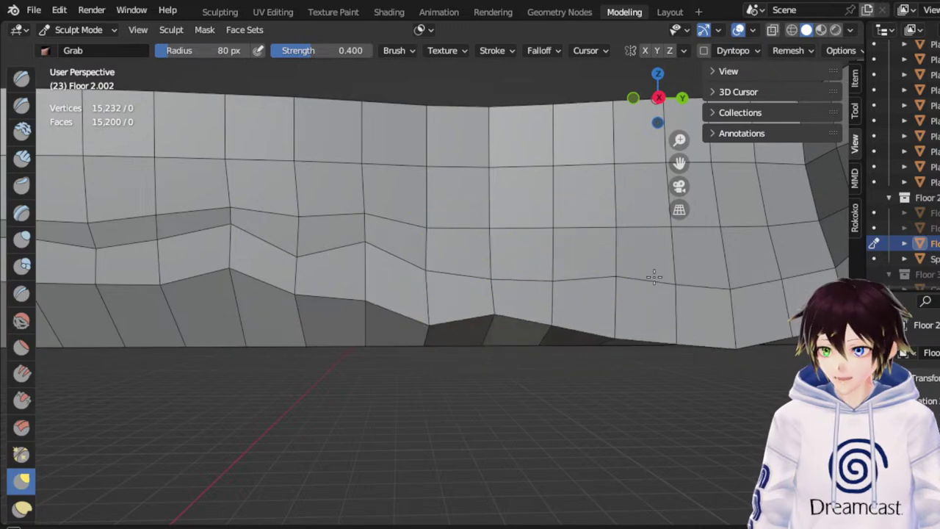
drag(676, 303, 683, 275)
Refine the folded ledge near the inner corner from oblique angles, carrying the crease towards the adjoining wall
mouse_move(572, 267)
middle_down()
mouse_move(615, 272)
mouse_move(639, 288)
mouse_move(626, 300)
middle_up()
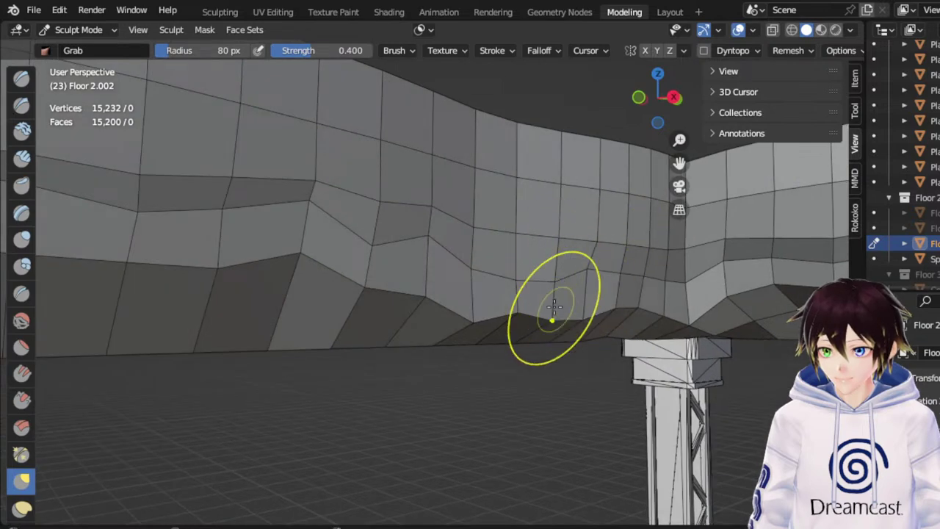
middle_drag(555, 307, 544, 312)
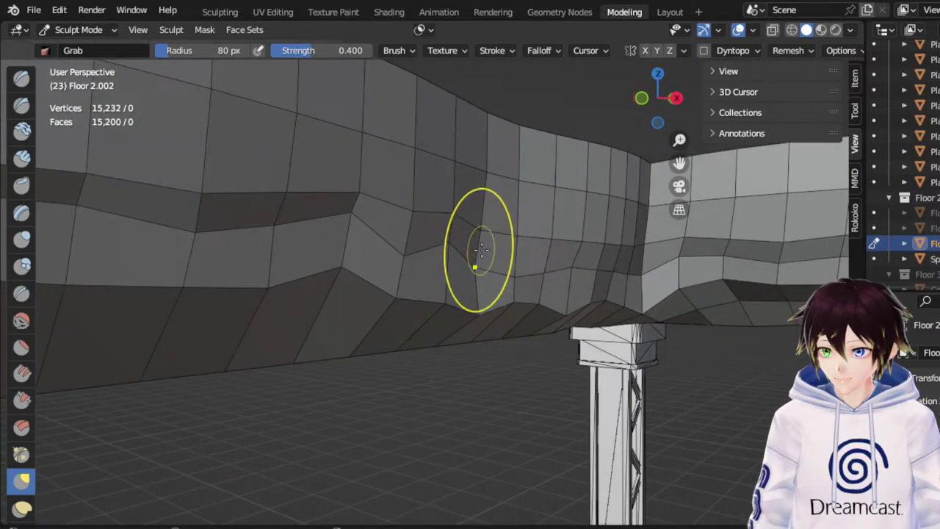
mouse_move(418, 258)
middle_down()
mouse_move(457, 286)
mouse_move(404, 315)
mouse_move(446, 285)
mouse_move(496, 278)
middle_up()
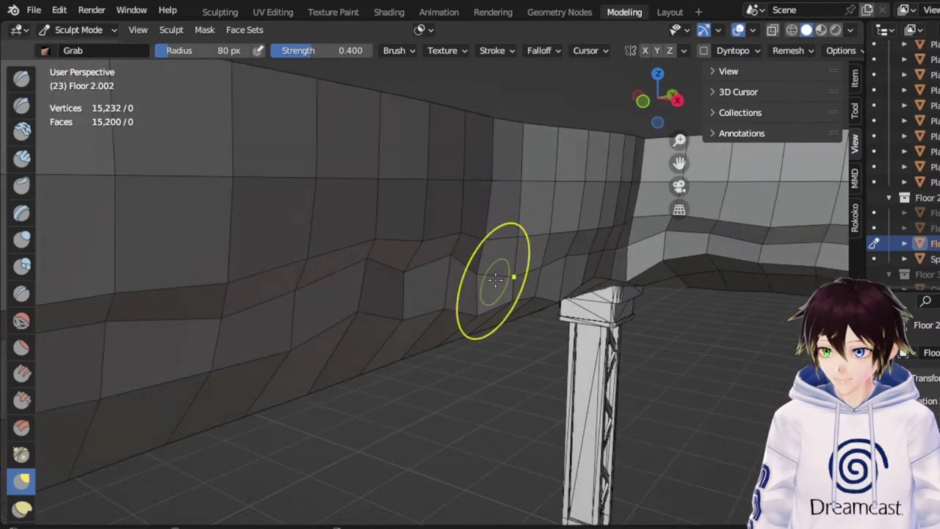
mouse_move(509, 235)
middle_down()
mouse_move(553, 252)
mouse_move(555, 241)
mouse_move(515, 255)
middle_up()
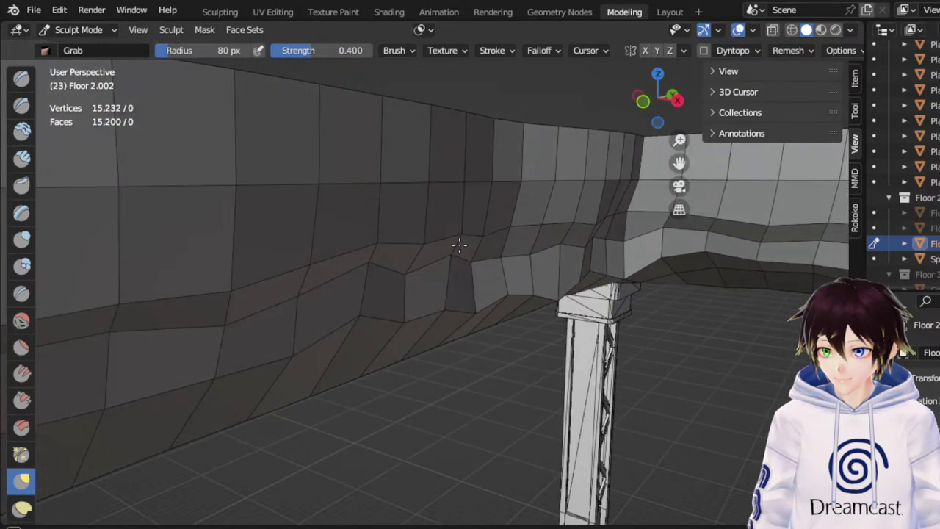
middle_drag(445, 235, 443, 249)
Hide the viewport overlays, examine the sculpted platforms' silhouettes and undersides from several sides, and show the overlays again
scroll(443, 251, down, 2)
middle_drag(343, 270, 382, 292)
scroll(351, 262, down, 2)
scroll(382, 292, down, 3)
scroll(370, 296, down, 4)
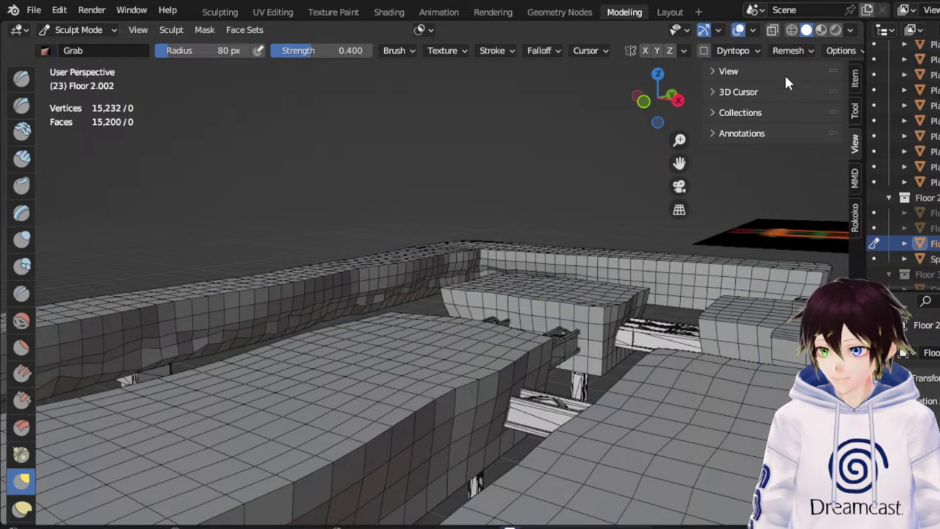
click(739, 30)
scroll(370, 209, down, 4)
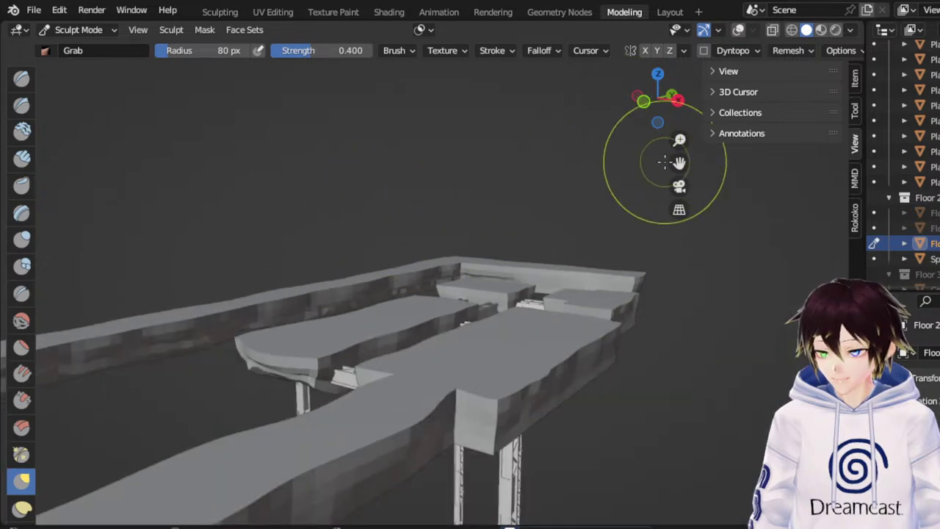
drag(680, 162, 858, 145)
middle_drag(481, 300, 107, 296)
drag(680, 165, 856, 204)
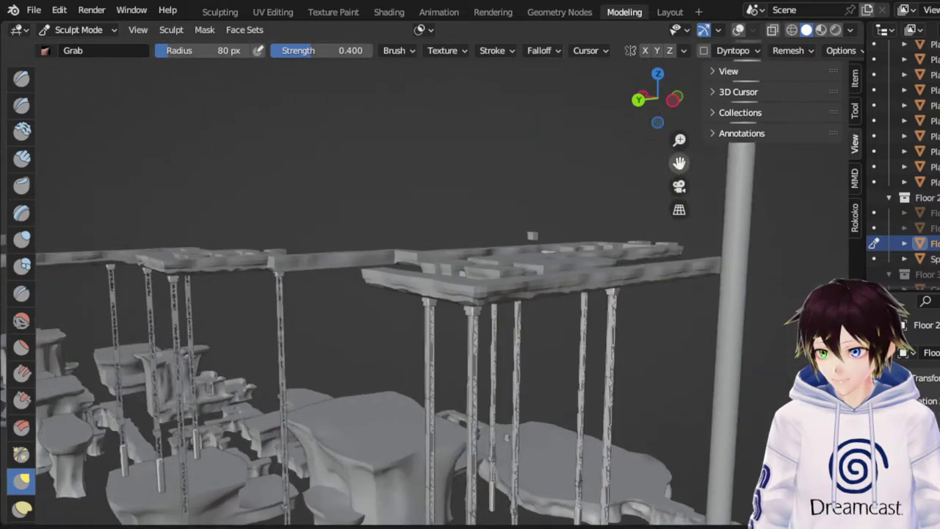
scroll(613, 258, up, 4)
middle_drag(459, 294, 549, 298)
middle_drag(308, 301, 410, 291)
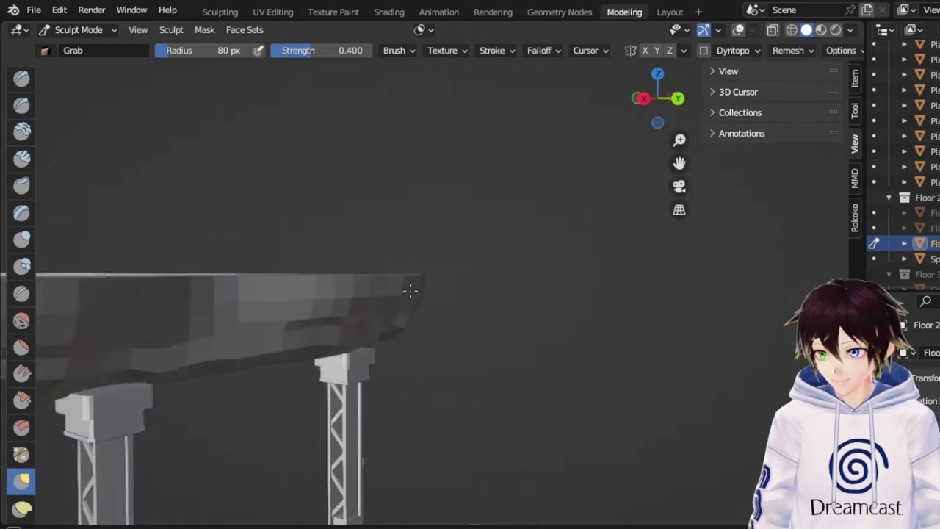
scroll(410, 289, down, 5)
drag(681, 165, 933, 135)
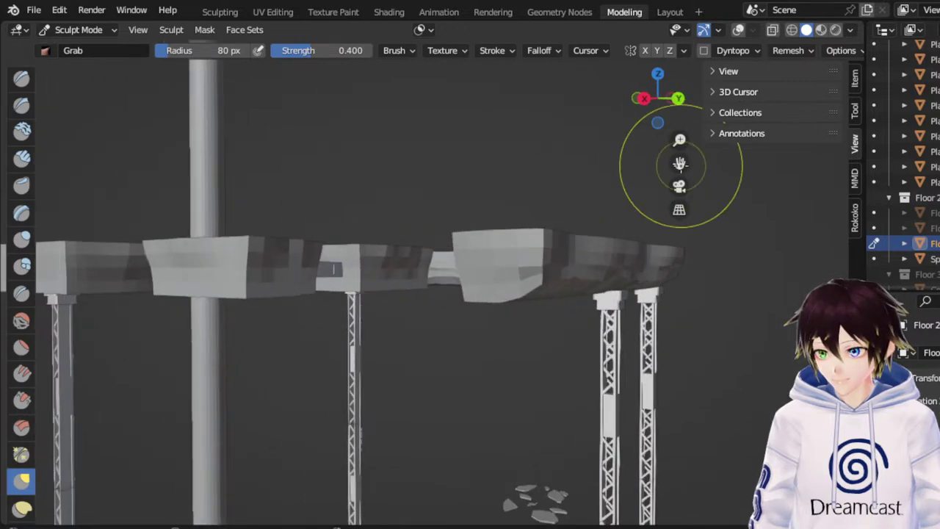
middle_drag(424, 259, 574, 281)
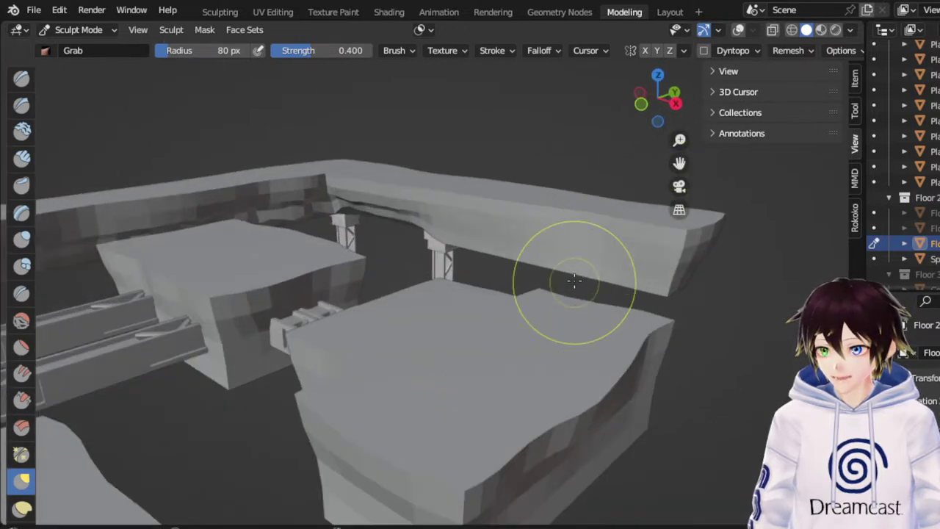
click(738, 31)
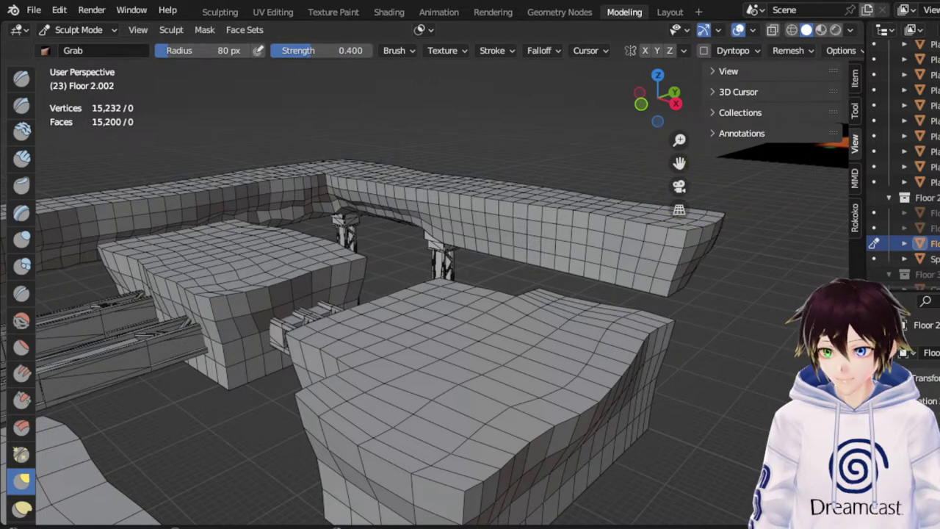
Move to the partly sculpted long side by the support column and lift the lower vertex where its undercut ends
drag(680, 162, 584, 219)
middle_drag(540, 257, 660, 269)
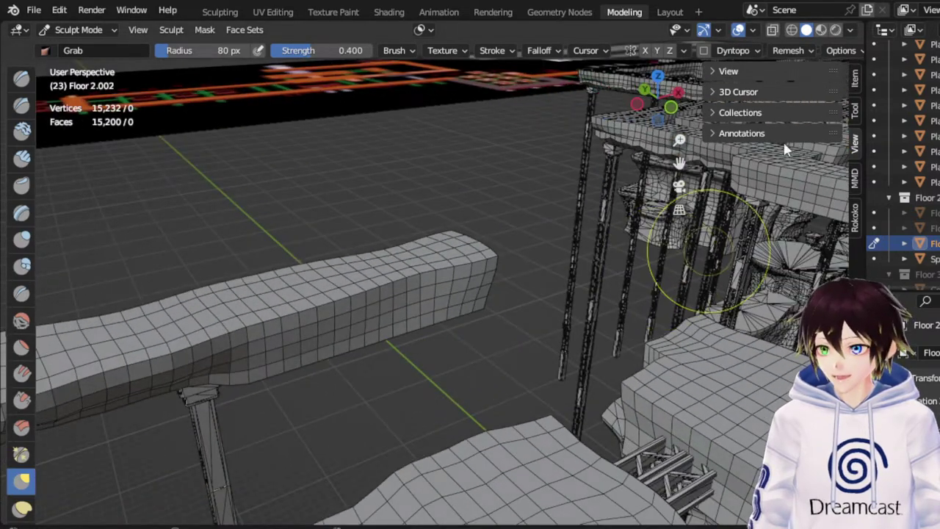
drag(681, 163, 845, 167)
middle_drag(585, 326, 540, 294)
scroll(539, 341, up, 4)
middle_drag(540, 370, 542, 340)
drag(619, 361, 617, 341)
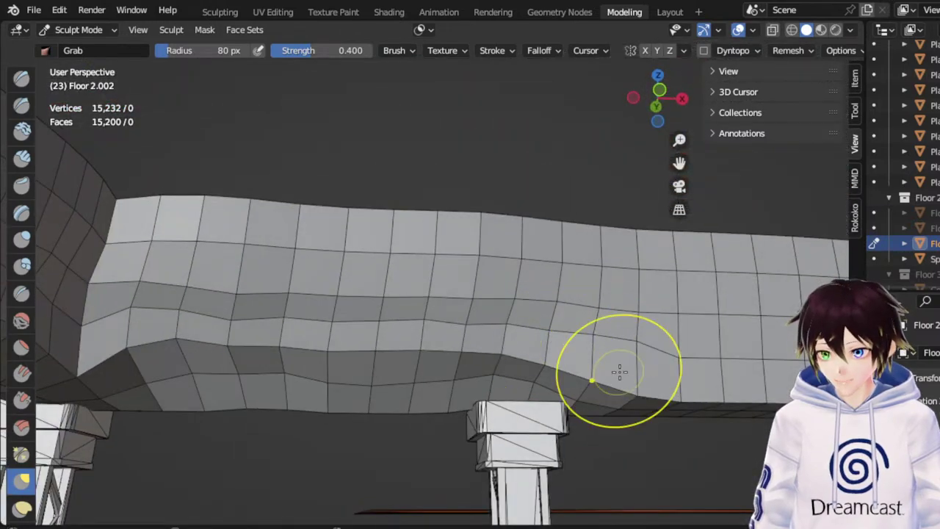
Continue the undercut past the support column by lifting the lower vertices of the next flat columns into small peaks
drag(679, 162, 534, 165)
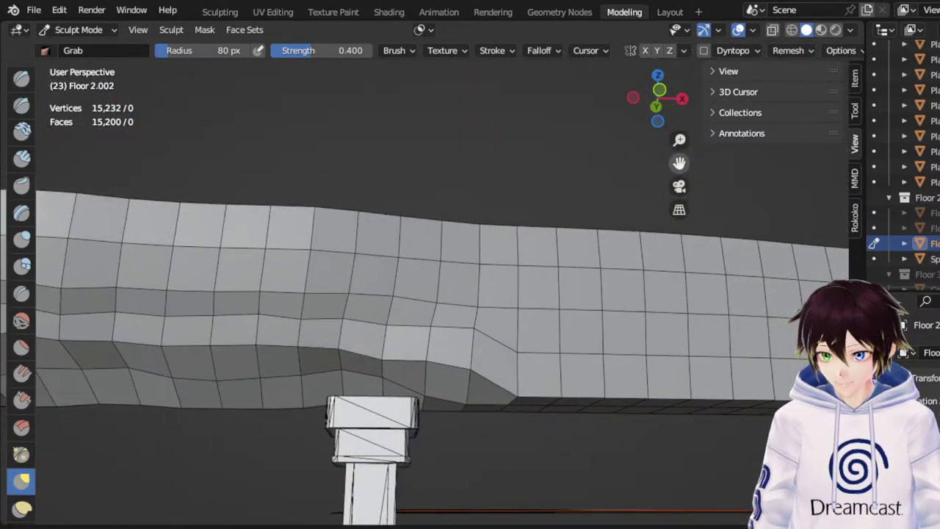
middle_drag(463, 364, 460, 392)
drag(504, 419, 520, 380)
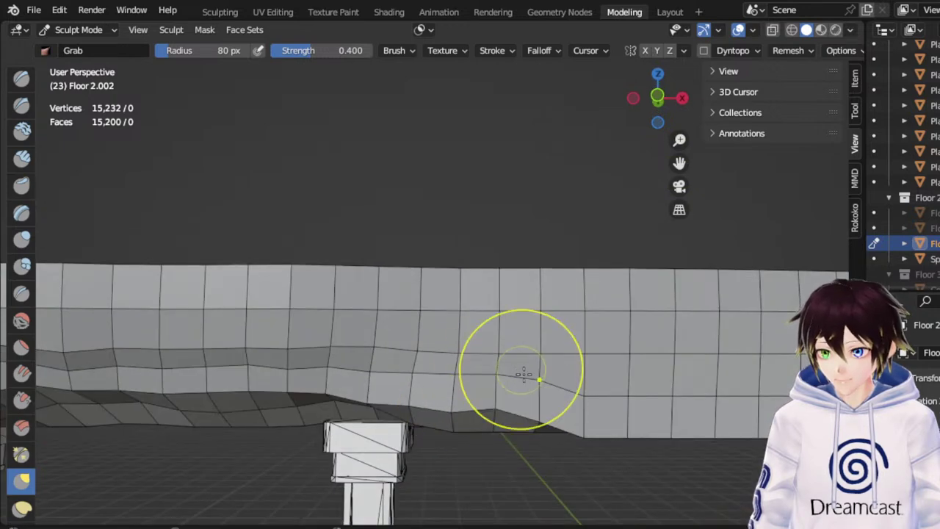
mouse_move(575, 407)
mouse_down()
mouse_move(568, 385)
mouse_move(595, 368)
mouse_up()
drag(633, 404, 628, 369)
drag(667, 408, 660, 365)
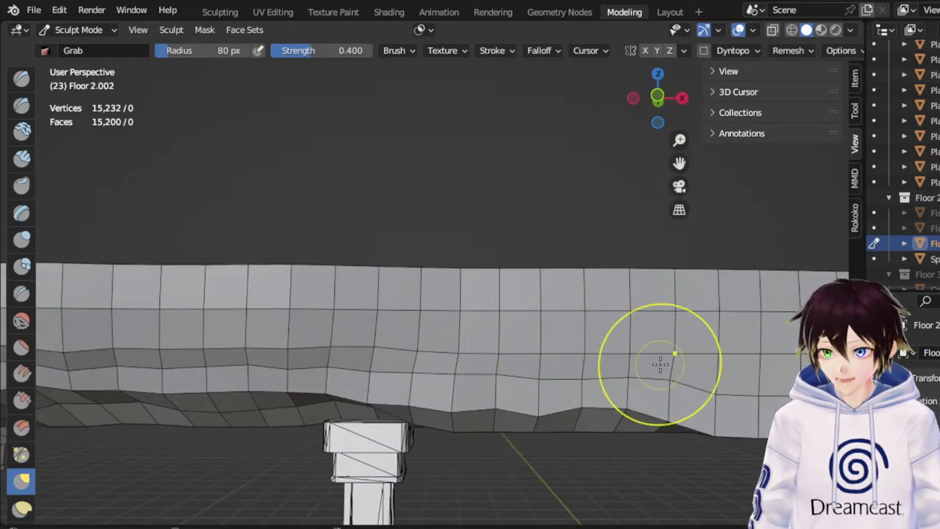
Raise the ledge vertices above the new recess and carry the undercut over the following columns in an uneven line
drag(680, 163, 598, 139)
drag(465, 389, 460, 365)
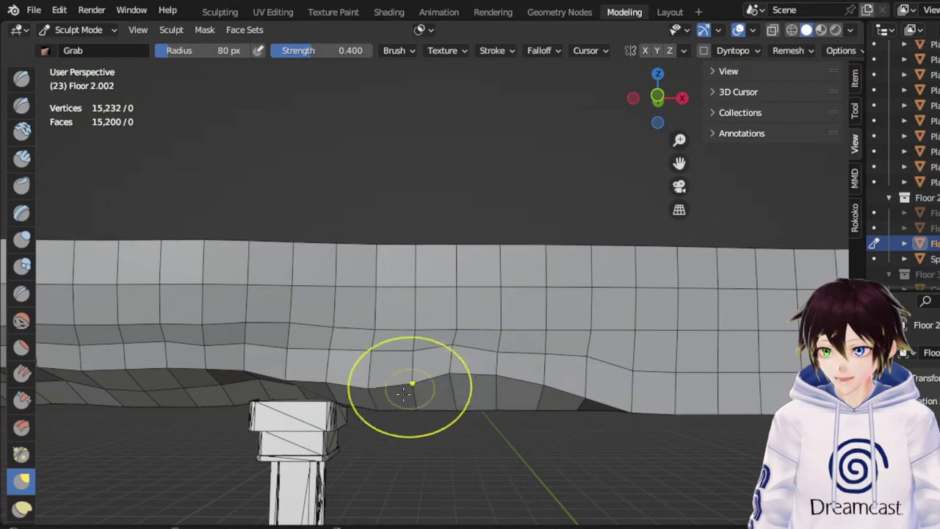
drag(372, 390, 365, 352)
drag(554, 383, 550, 345)
drag(606, 390, 596, 345)
drag(657, 390, 658, 347)
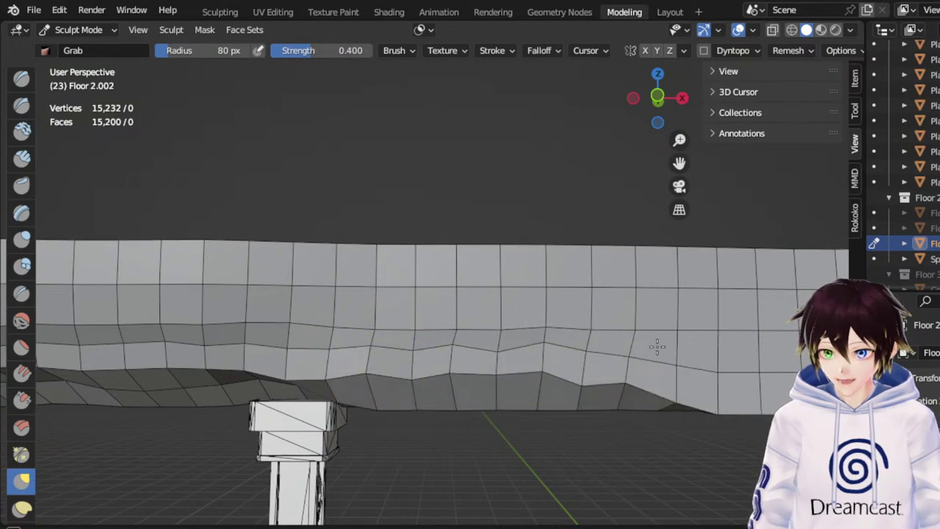
Grab the lower vertices of the last flat columns upward to bring the undercut close to the platform's outer end
mouse_move(679, 163)
mouse_down()
mouse_move(501, 125)
mouse_move(437, 127)
mouse_up()
mouse_move(449, 357)
mouse_down()
mouse_move(446, 318)
mouse_move(476, 318)
mouse_up()
drag(519, 360, 520, 321)
drag(537, 359, 534, 321)
drag(572, 360, 573, 324)
drag(637, 363, 628, 323)
drag(677, 360, 673, 330)
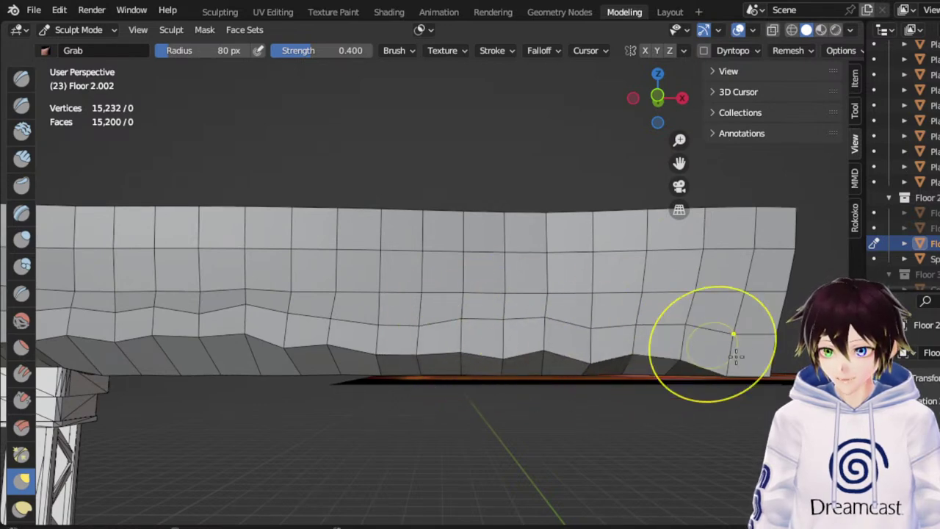
Pull the outer end's lower corner inward and lift the ledge and bottom-edge vertices working back along the side
mouse_move(736, 357)
mouse_down()
mouse_move(731, 324)
mouse_move(749, 334)
mouse_move(698, 338)
mouse_up()
drag(671, 359, 659, 328)
drag(634, 344, 626, 327)
drag(589, 325, 585, 305)
drag(564, 348, 560, 327)
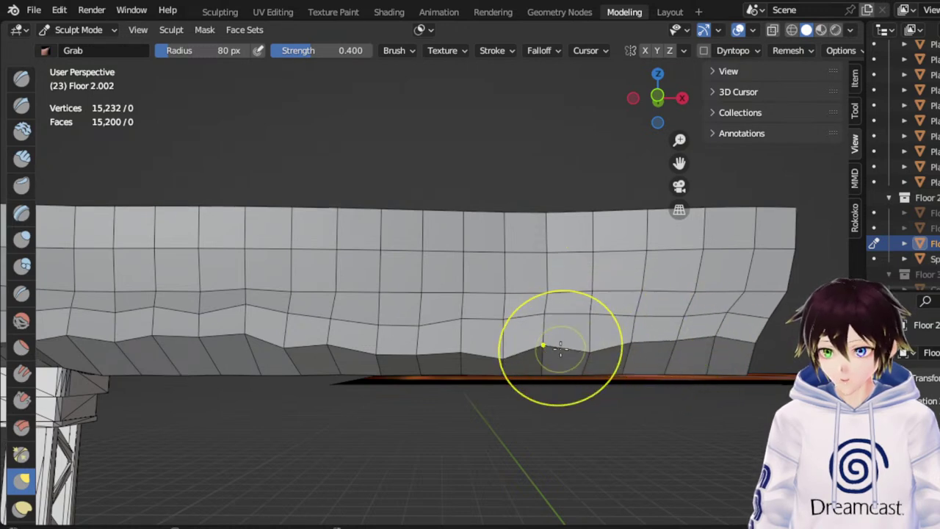
drag(508, 348, 508, 307)
mouse_move(444, 347)
mouse_down()
mouse_move(441, 326)
mouse_move(329, 309)
mouse_up()
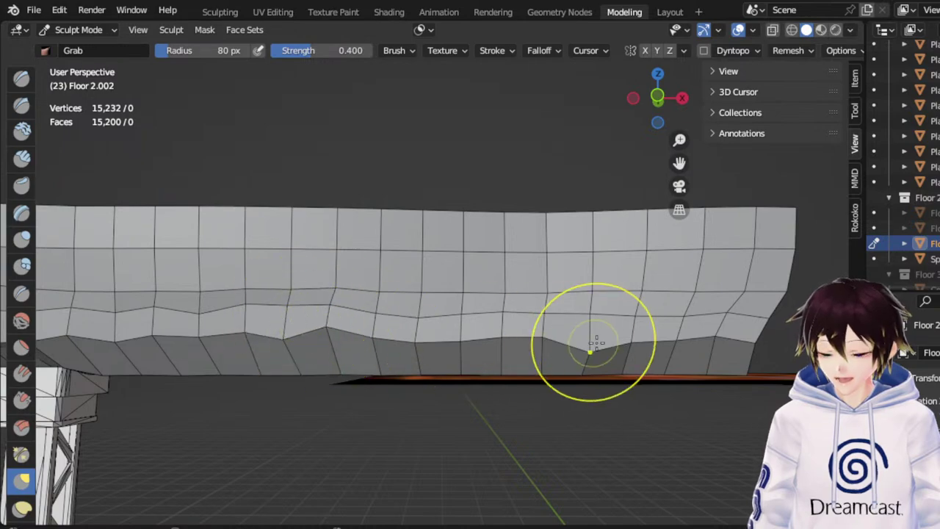
Shift the ledge vertices near the outer end from an oblique view to fold the side into a sharper crease
mouse_move(563, 319)
middle_down()
mouse_move(592, 324)
mouse_move(590, 294)
middle_up()
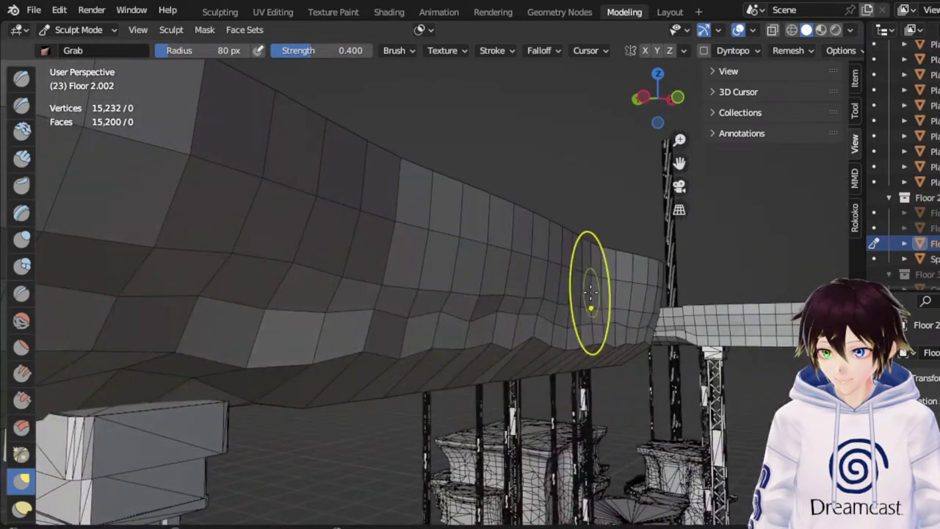
mouse_move(560, 338)
mouse_down()
mouse_move(542, 332)
mouse_move(514, 346)
mouse_up()
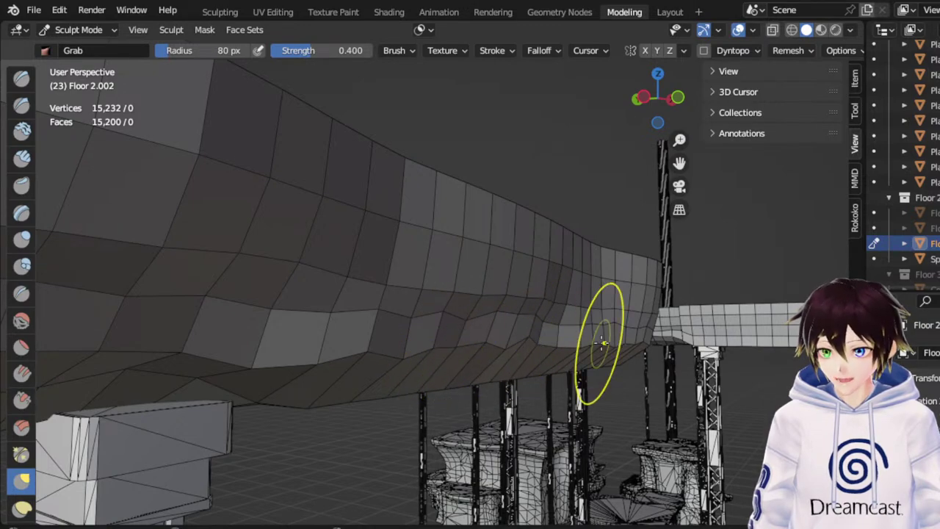
drag(621, 343, 637, 338)
Reshape the lower side vertices beside the platform's end face so the undercut meets the corner
mouse_move(637, 338)
middle_down()
mouse_move(412, 338)
mouse_move(376, 354)
middle_up()
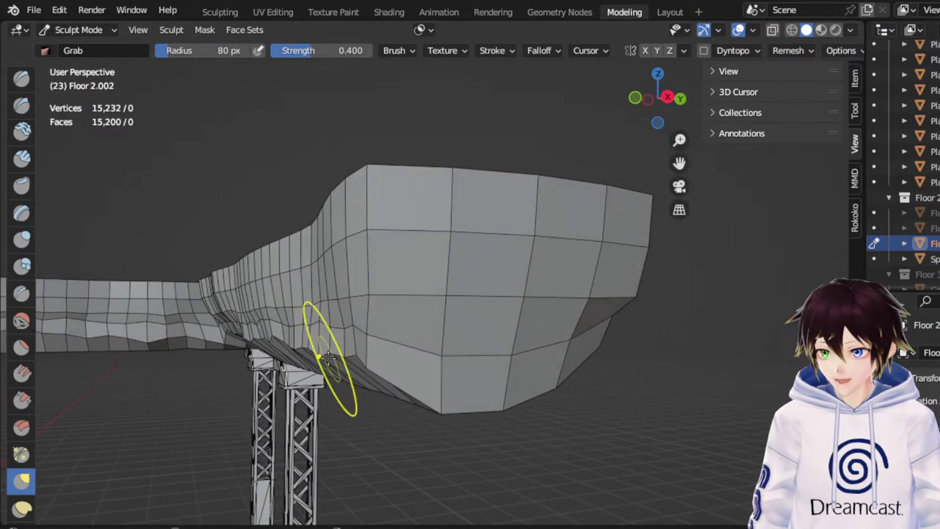
drag(333, 360, 339, 346)
mouse_move(301, 343)
middle_down()
mouse_move(354, 350)
mouse_move(332, 359)
middle_up()
mouse_move(333, 384)
mouse_down()
mouse_move(348, 371)
mouse_move(372, 374)
mouse_up()
middle_drag(371, 374, 357, 372)
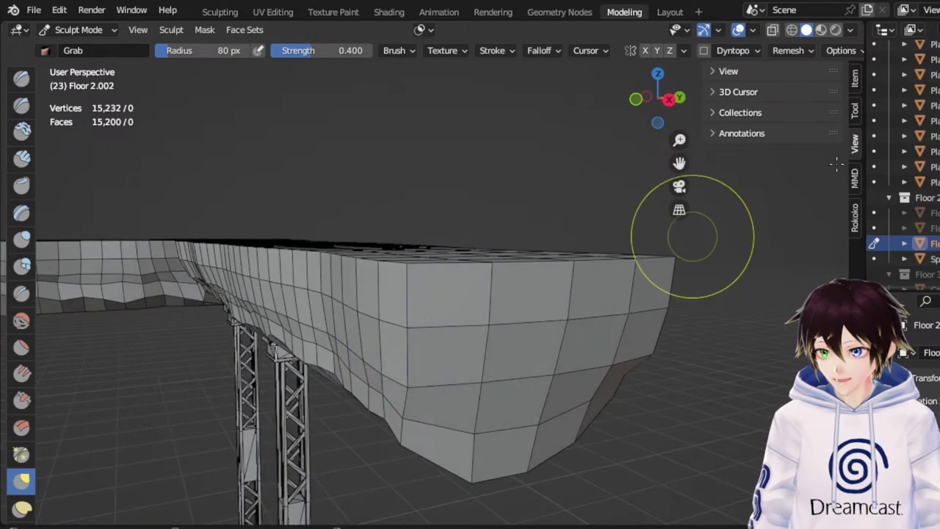
Push the side vertices next to the end face inward to form a ledge above the undercut
drag(681, 169, 831, 163)
middle_drag(542, 342, 490, 318)
scroll(490, 318, down, 1)
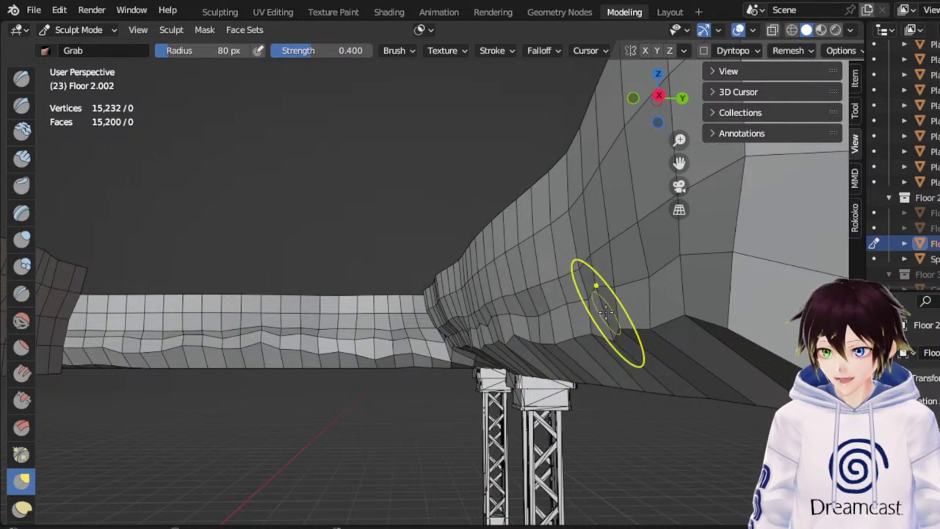
middle_drag(609, 313, 616, 337)
scroll(641, 336, down, 1)
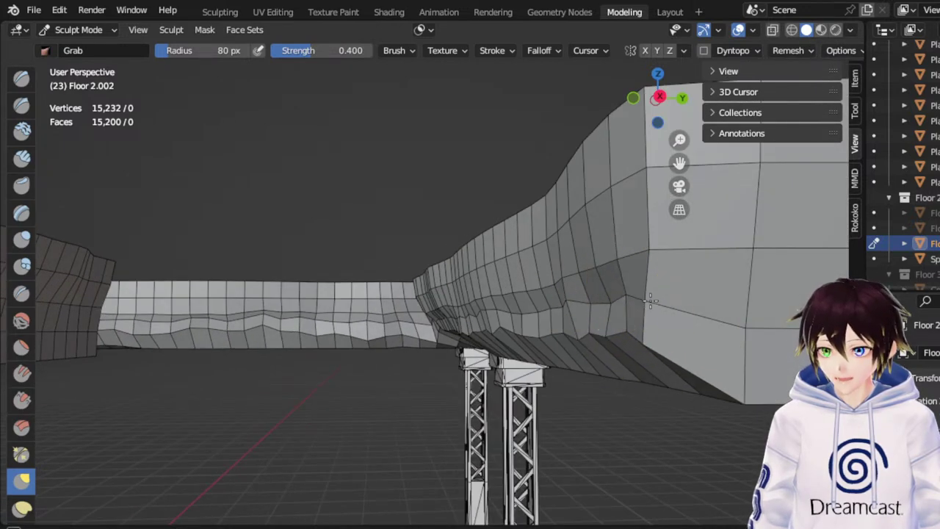
Deepen the ledge from the end face towards the supports, adjusting its vertices from low angles along the side
drag(586, 325, 593, 324)
scroll(579, 318, up, 1)
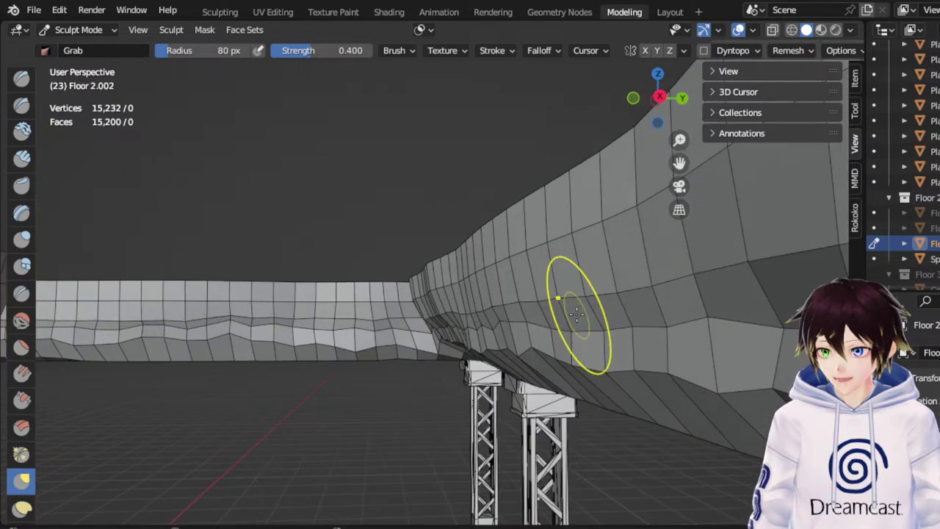
middle_drag(624, 340, 630, 311)
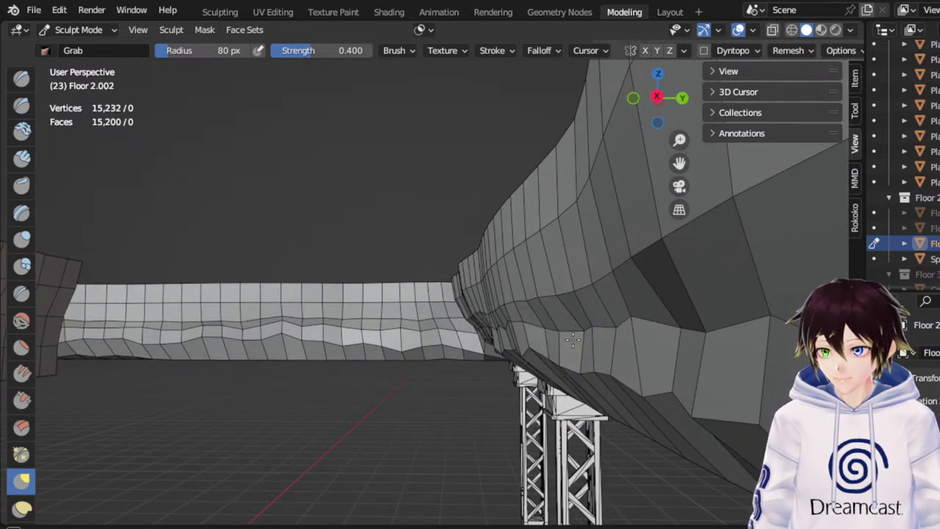
middle_drag(559, 318, 577, 334)
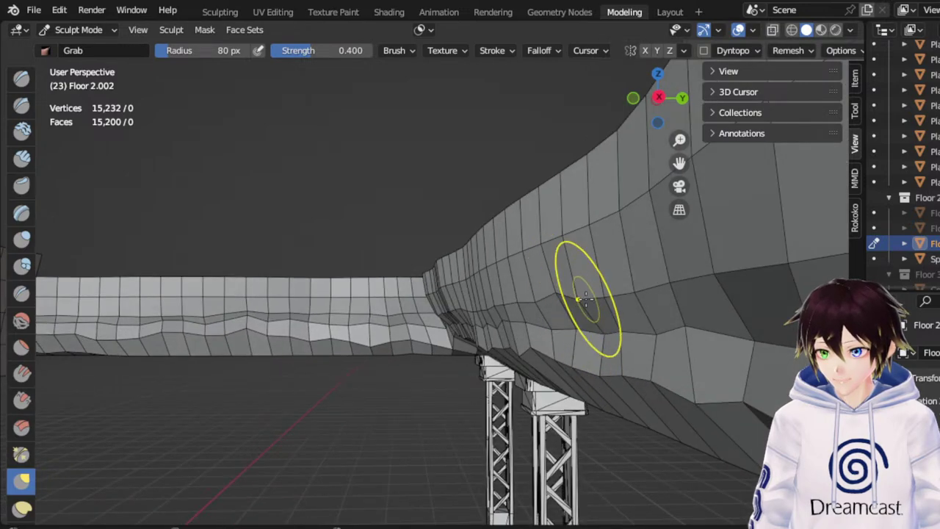
middle_drag(580, 285, 672, 309)
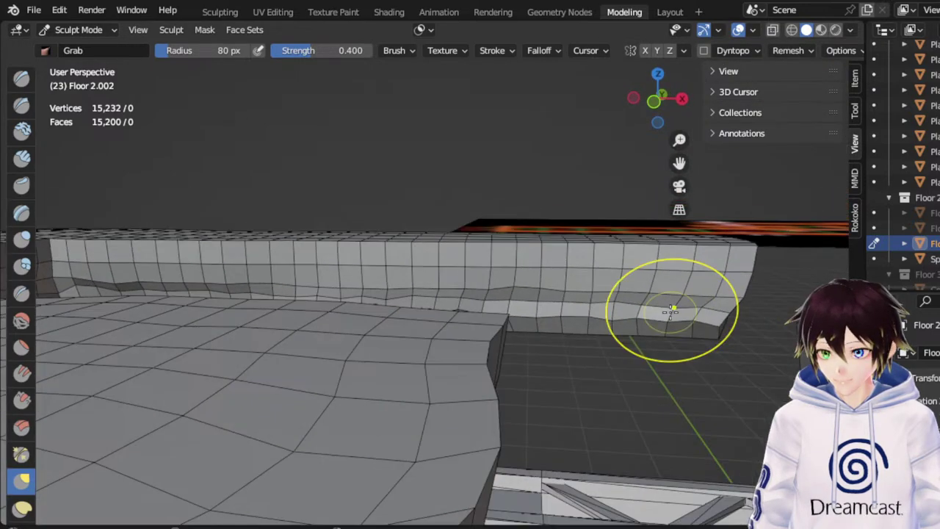
Shift the lower ledge vertices near the platform's outer end upward and inward to make the side's bottom edge more uneven
drag(667, 288, 664, 285)
drag(636, 303, 628, 293)
drag(609, 305, 604, 299)
middle_drag(604, 307, 563, 310)
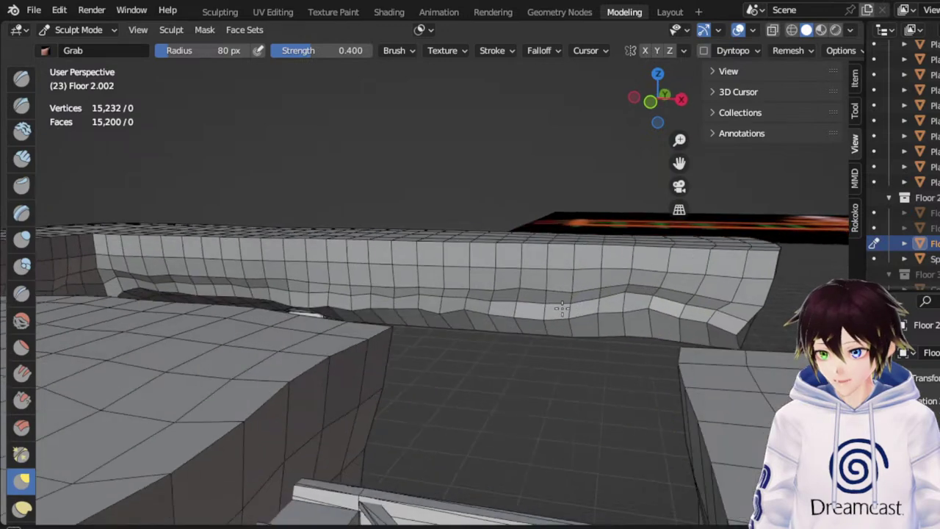
scroll(526, 310, up, 2)
drag(541, 317, 476, 304)
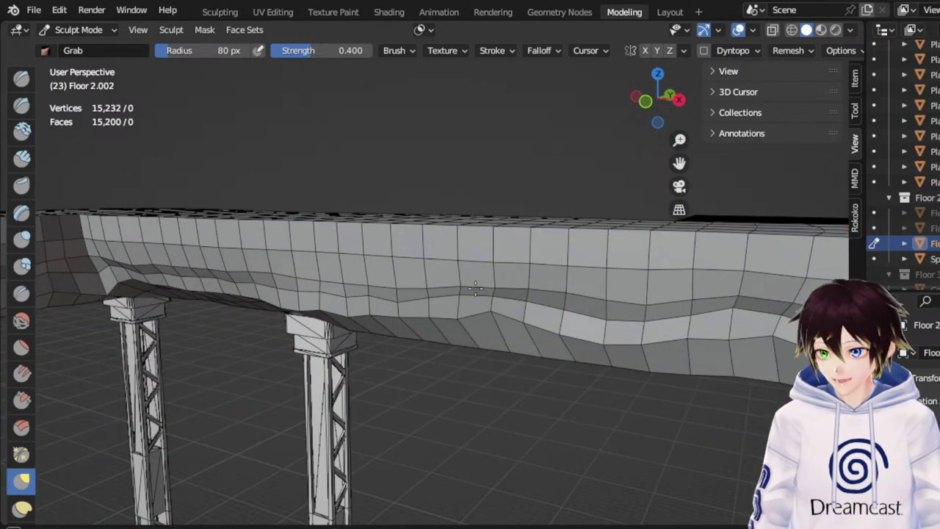
Reshape the ledge vertices above the two supports near the inner corner with the Grab brush
middle_drag(416, 313, 502, 315)
drag(679, 167, 823, 139)
middle_drag(486, 268, 439, 260)
scroll(437, 260, down, 1)
drag(335, 271, 285, 270)
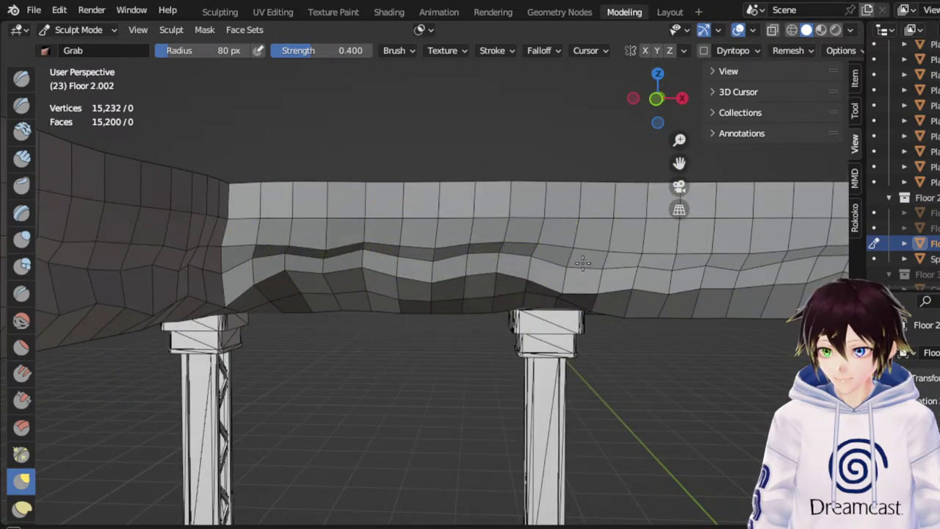
Examine the inner corner and the adjoining long walkway from its outer face to the end by the tall pillar
scroll(588, 264, down, 1)
mouse_move(610, 267)
middle_down()
mouse_move(629, 286)
mouse_move(507, 292)
mouse_move(518, 281)
mouse_move(556, 302)
middle_up()
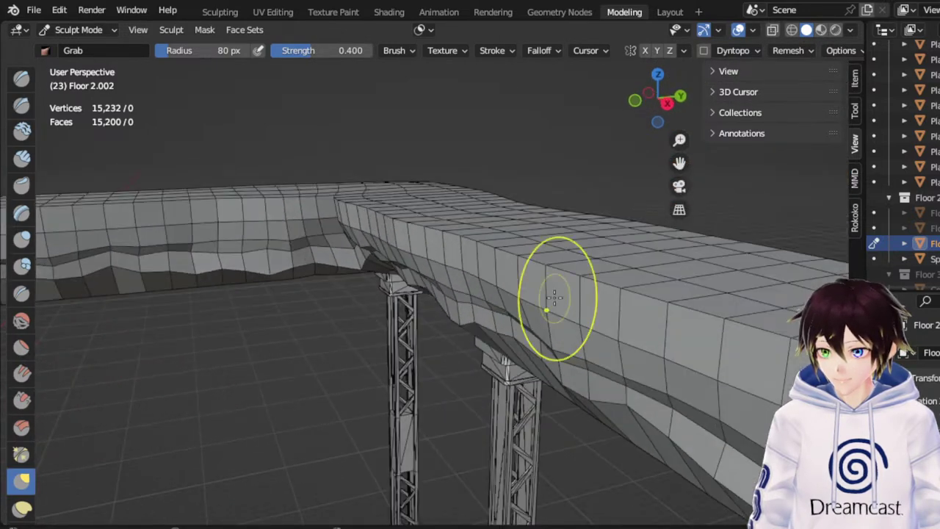
scroll(551, 308, down, 2)
scroll(518, 329, down, 2)
middle_drag(489, 344, 592, 339)
drag(680, 164, 859, 114)
scroll(403, 350, down, 1)
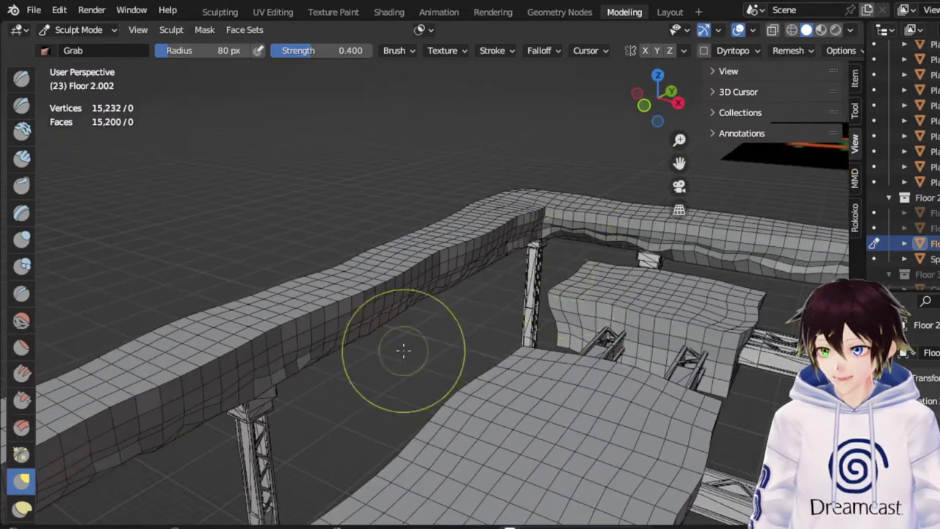
mouse_move(404, 350)
middle_down()
mouse_move(441, 330)
mouse_move(386, 322)
mouse_move(396, 346)
middle_up()
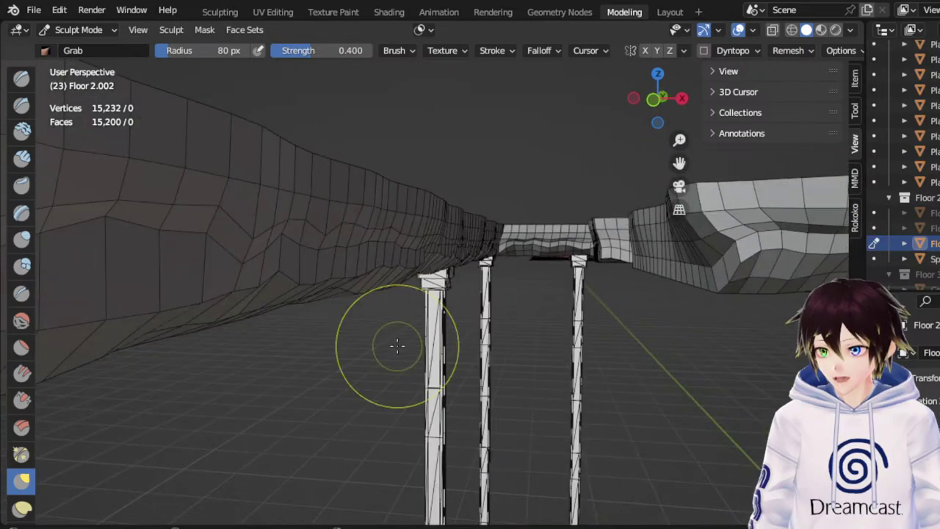
scroll(609, 341, down, 3)
drag(680, 163, 801, 177)
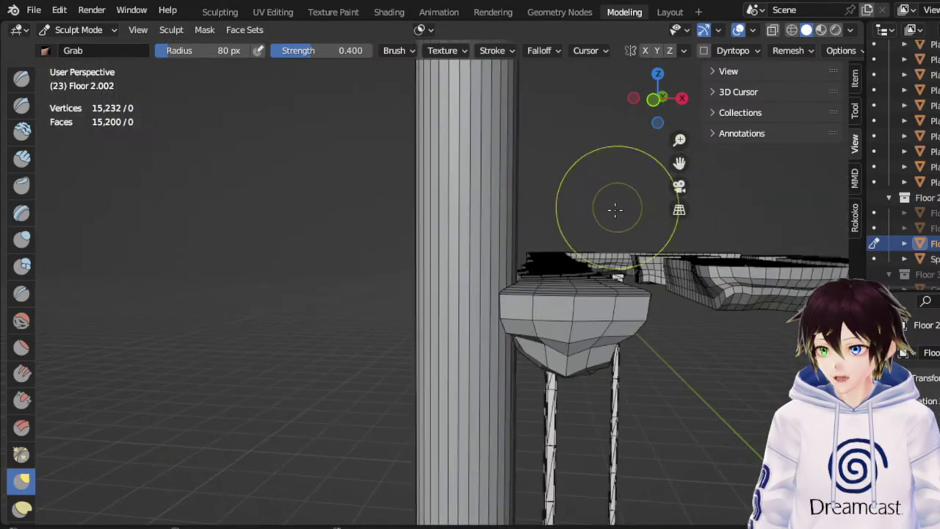
scroll(615, 210, up, 3)
middle_drag(496, 257, 475, 250)
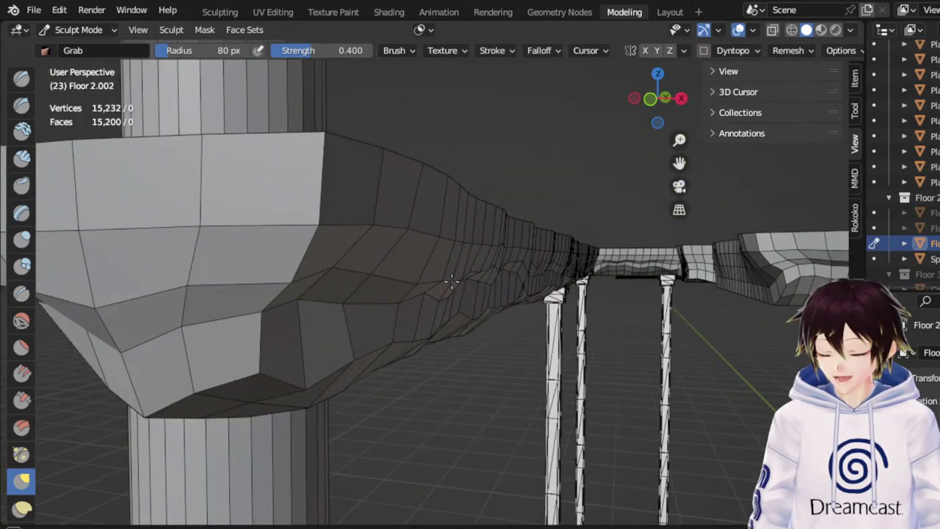
Pull the lower side vertices of the long walkway near its first support into an irregular ledge and undercut
middle_drag(452, 281, 494, 278)
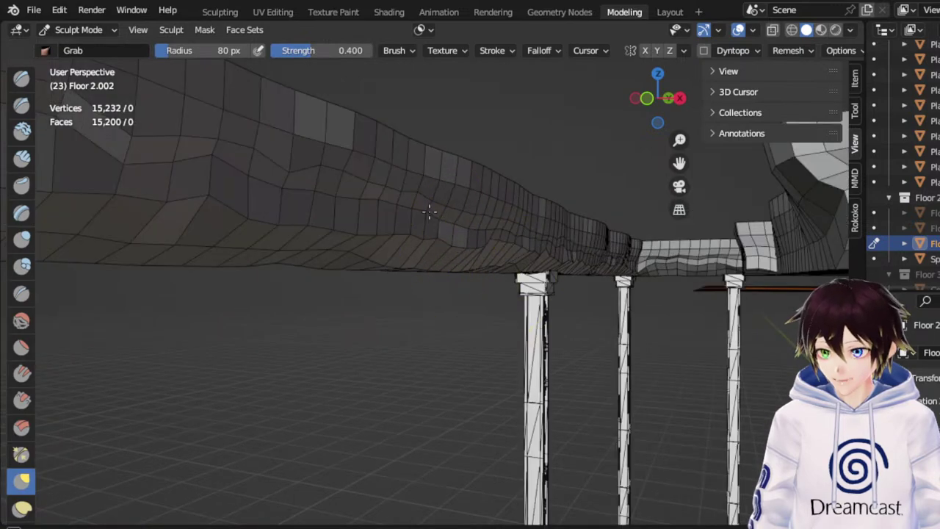
middle_drag(430, 212, 492, 232)
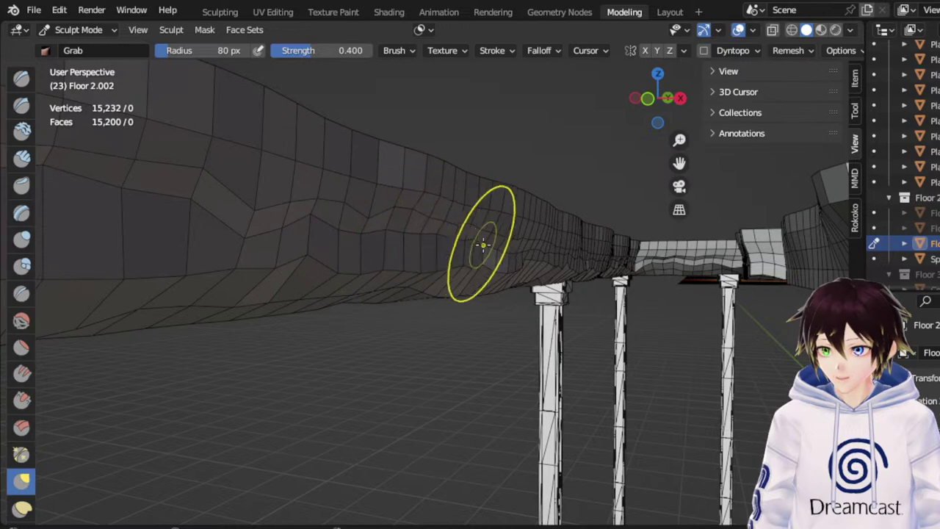
middle_drag(442, 237, 450, 237)
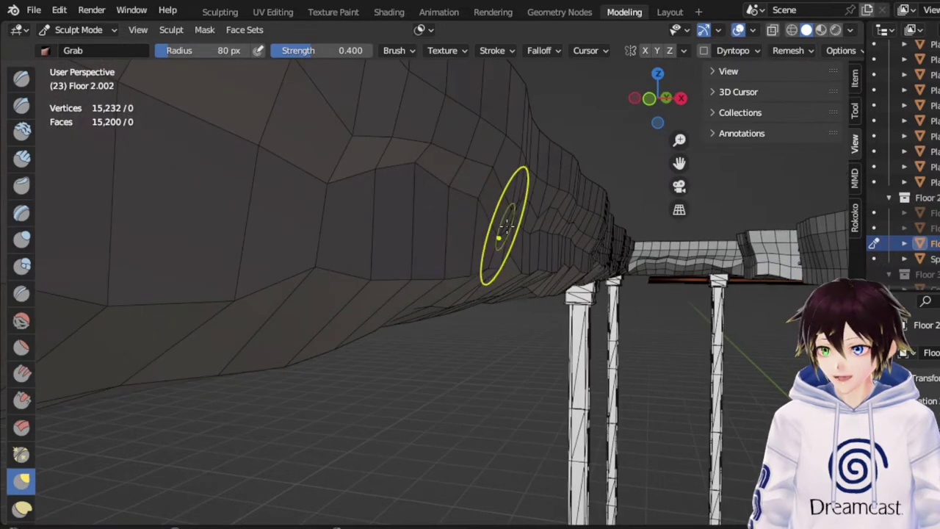
middle_drag(528, 223, 519, 226)
scroll(519, 227, down, 4)
scroll(512, 254, up, 3)
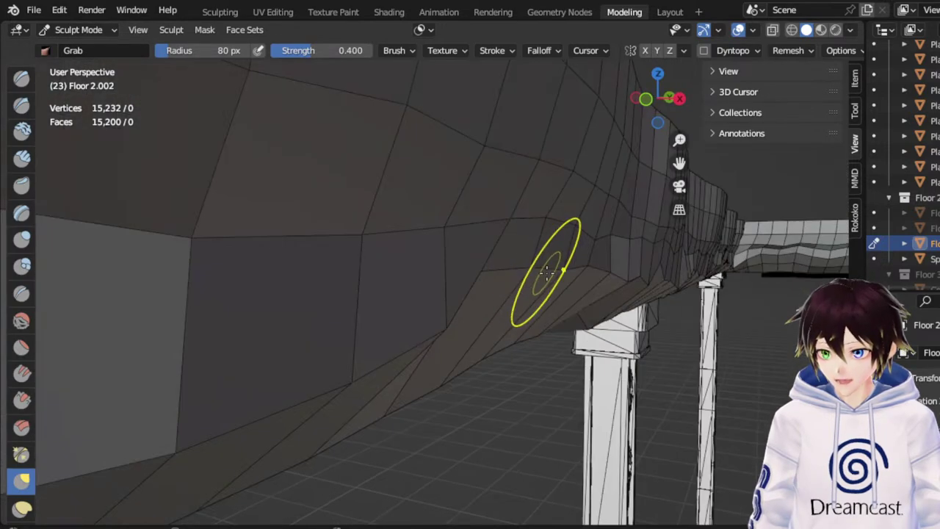
scroll(551, 261, down, 3)
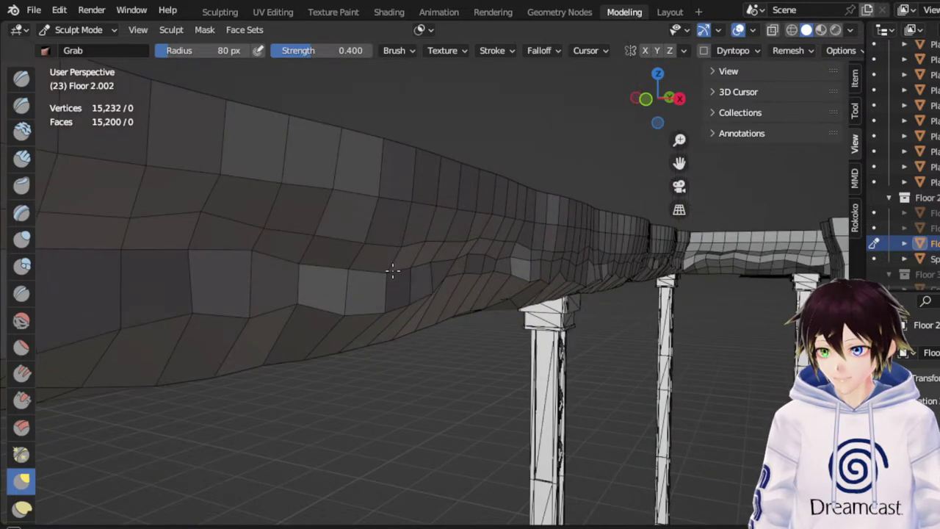
drag(680, 163, 652, 180)
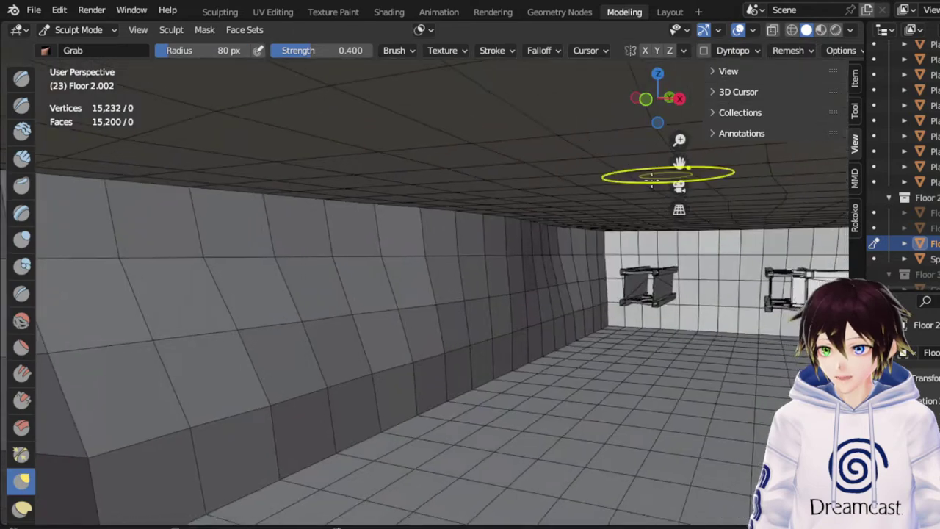
middle_drag(387, 236, 404, 235)
scroll(408, 269, up, 4)
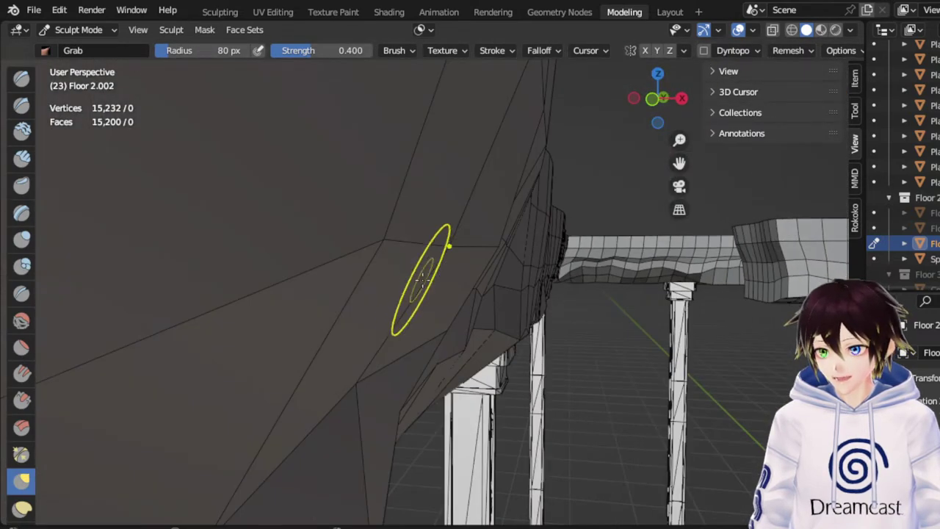
scroll(414, 272, down, 2)
mouse_move(292, 293)
mouse_down()
mouse_move(265, 273)
mouse_move(301, 270)
mouse_up()
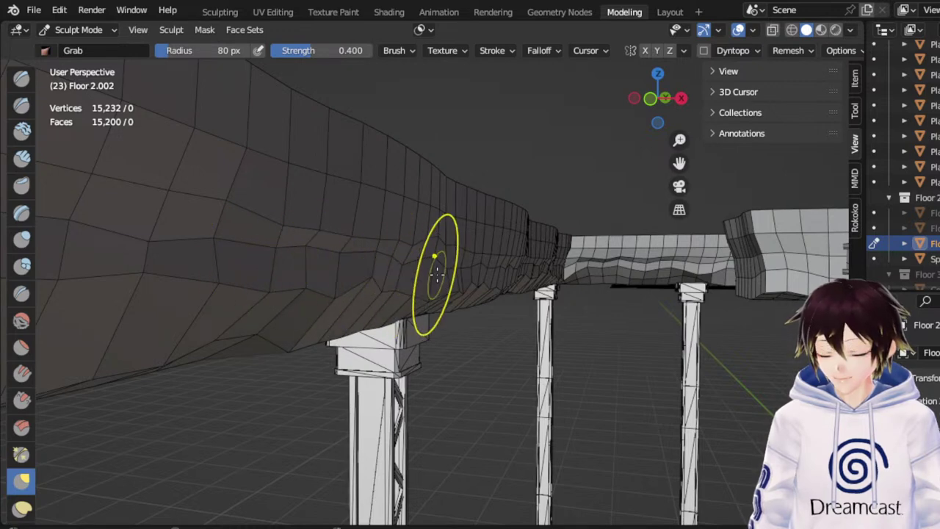
Refine the ledge along the long walkway's side above and beyond the first support, working from low angles
scroll(492, 284, up, 2)
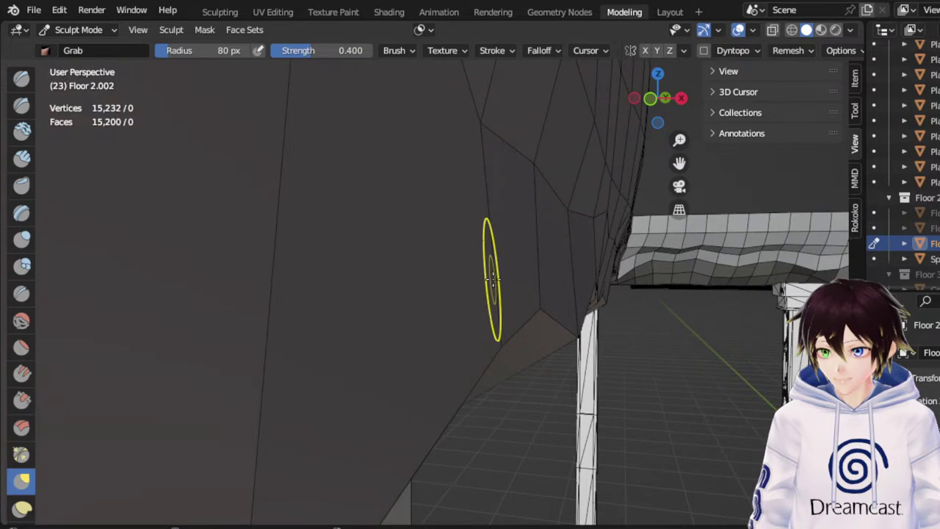
middle_drag(493, 280, 473, 279)
scroll(473, 275, down, 2)
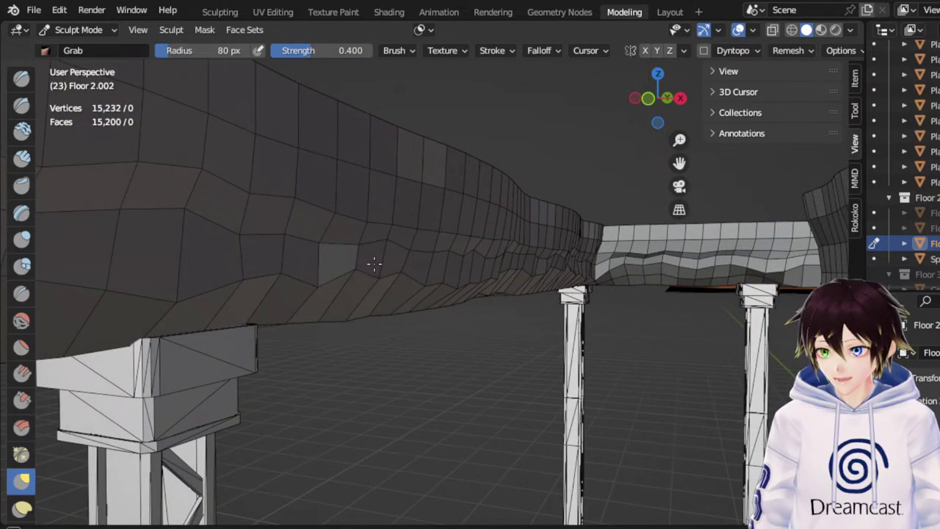
middle_drag(427, 281, 450, 289)
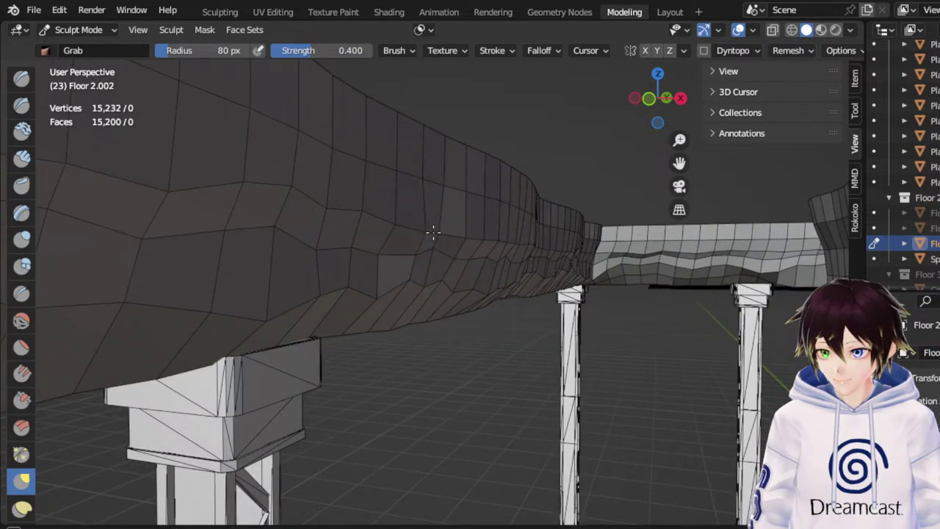
scroll(313, 204, down, 2)
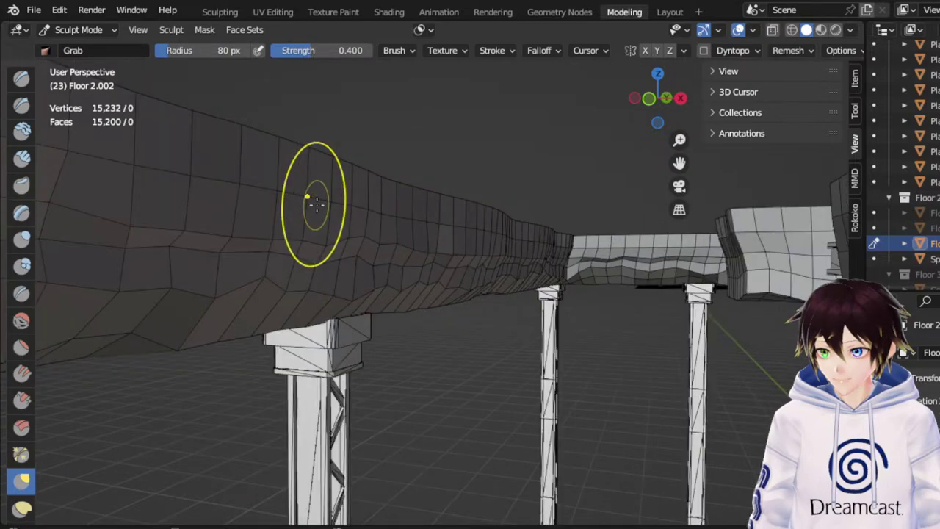
middle_drag(315, 205, 336, 207)
mouse_move(408, 239)
middle_down()
mouse_move(428, 246)
mouse_move(420, 249)
middle_up()
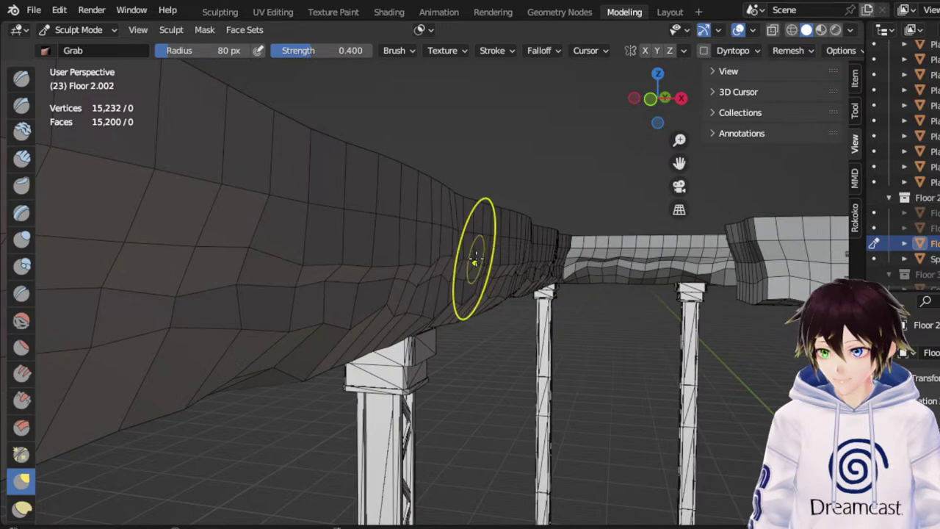
mouse_move(474, 262)
middle_down()
mouse_move(455, 254)
mouse_move(424, 287)
mouse_move(472, 287)
mouse_move(448, 336)
mouse_move(464, 296)
mouse_move(467, 307)
middle_up()
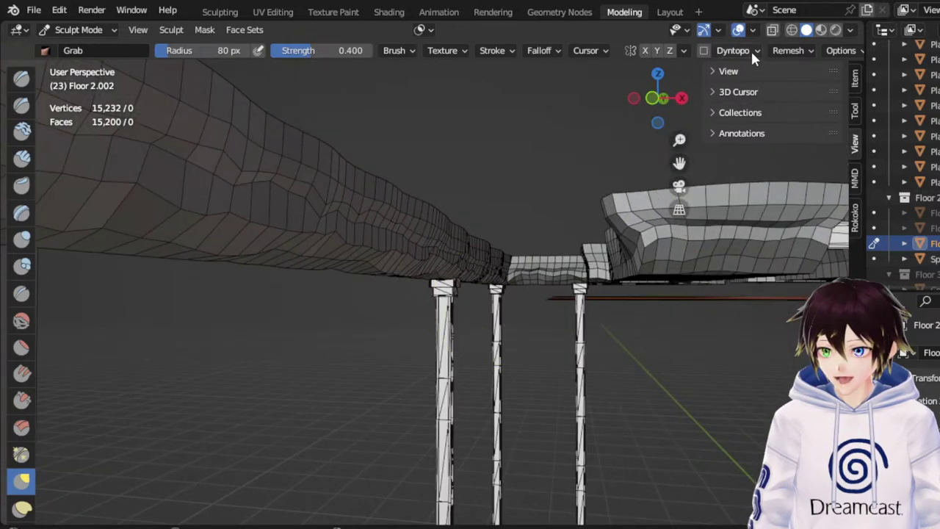
Inspect the sculpted platform edges across the whole level with the viewport overlays hidden, and show the overlays again
click(737, 32)
scroll(565, 199, down, 4)
middle_drag(514, 216, 526, 235)
drag(678, 166, 456, 158)
scroll(493, 258, down, 5)
middle_drag(512, 283, 344, 298)
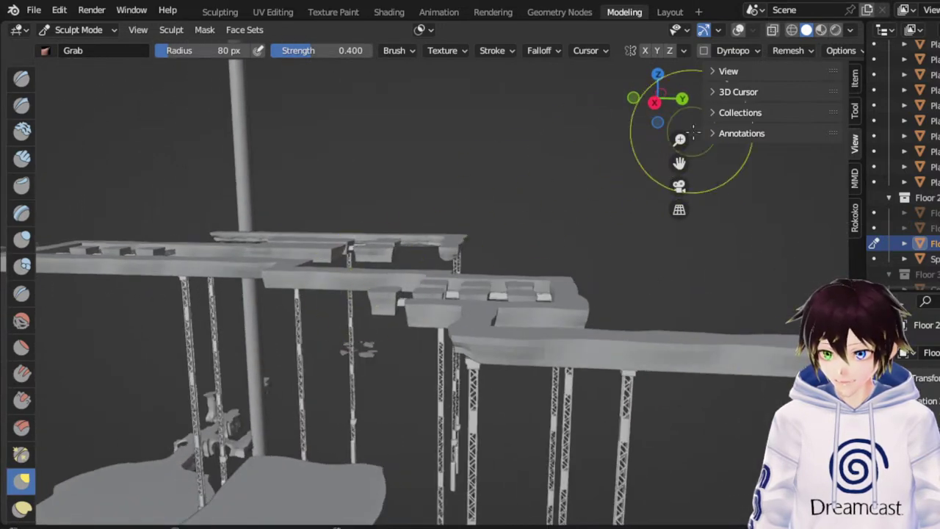
drag(679, 166, 456, 66)
scroll(670, 168, down, 6)
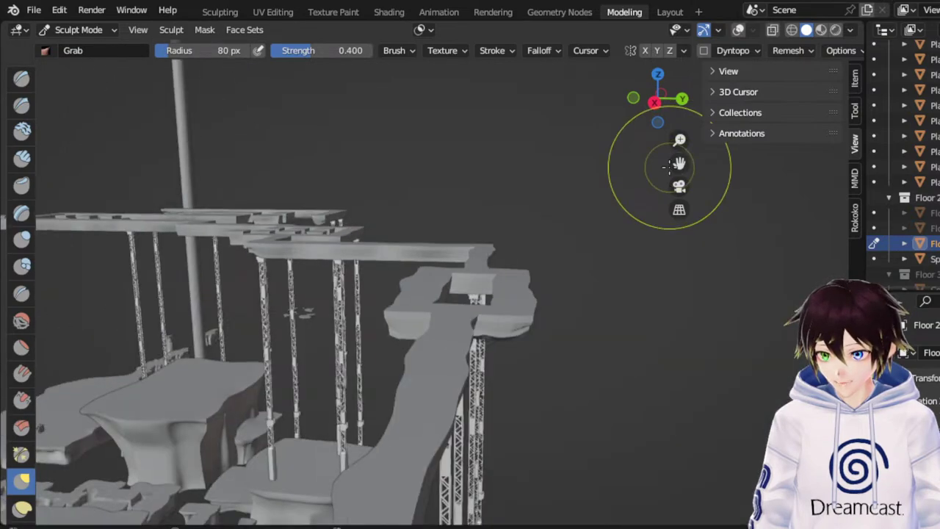
middle_drag(438, 320, 509, 315)
drag(679, 162, 331, 146)
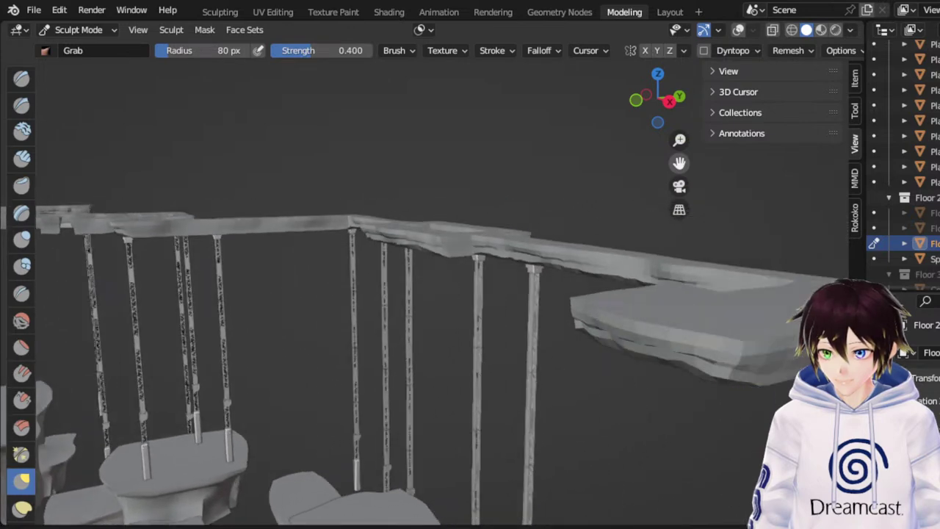
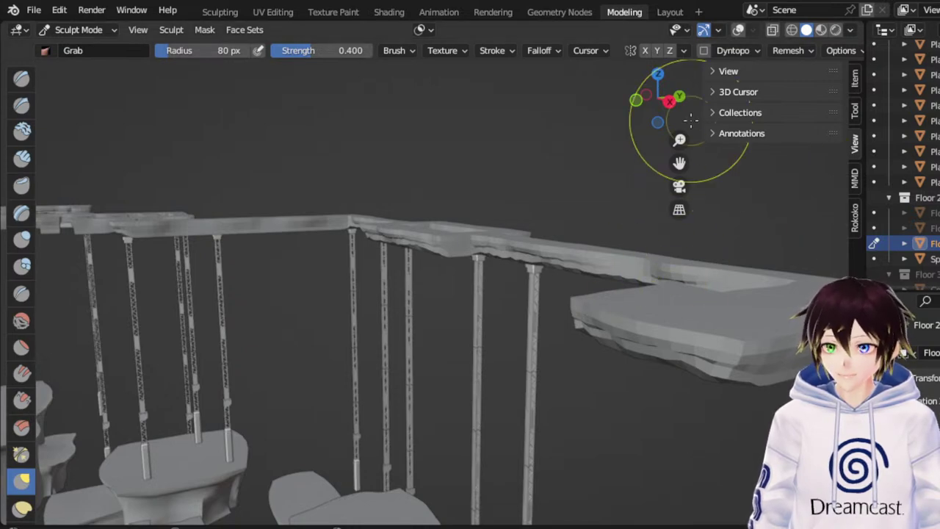
drag(680, 167, 412, 168)
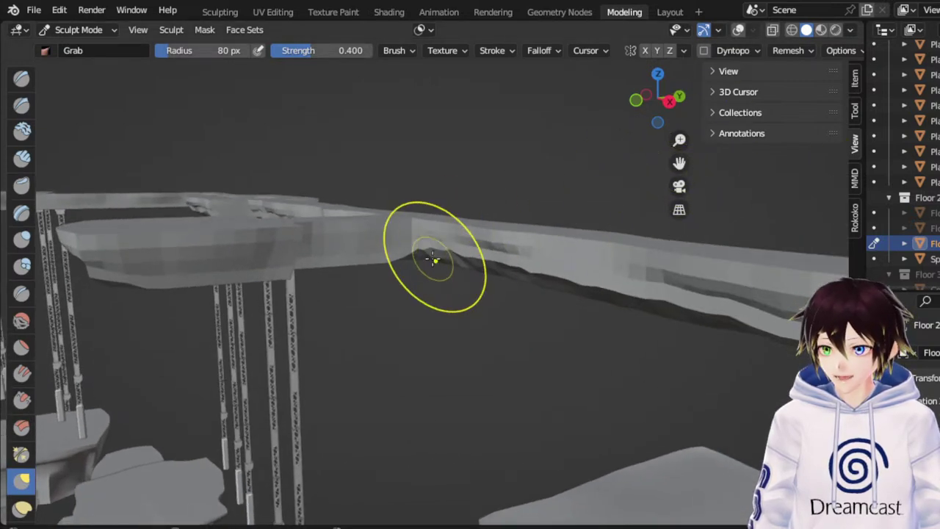
scroll(454, 248, down, 3)
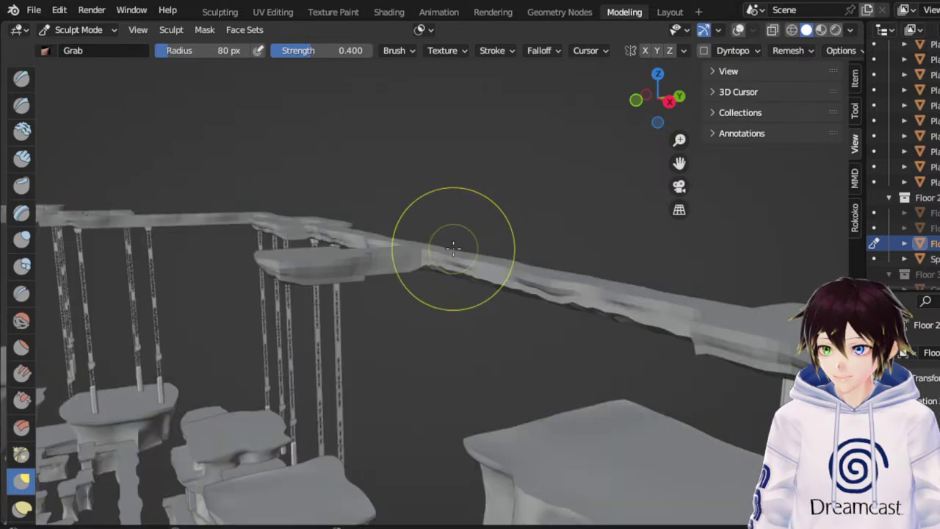
click(739, 30)
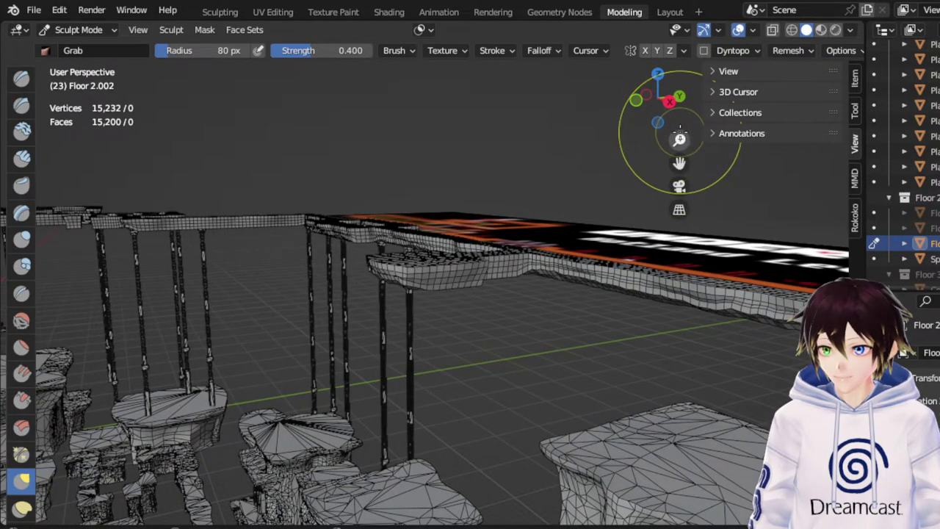
Examine the small side platform and the short connector joining it to the long walkway from above and from low angles
drag(680, 139, 679, 99)
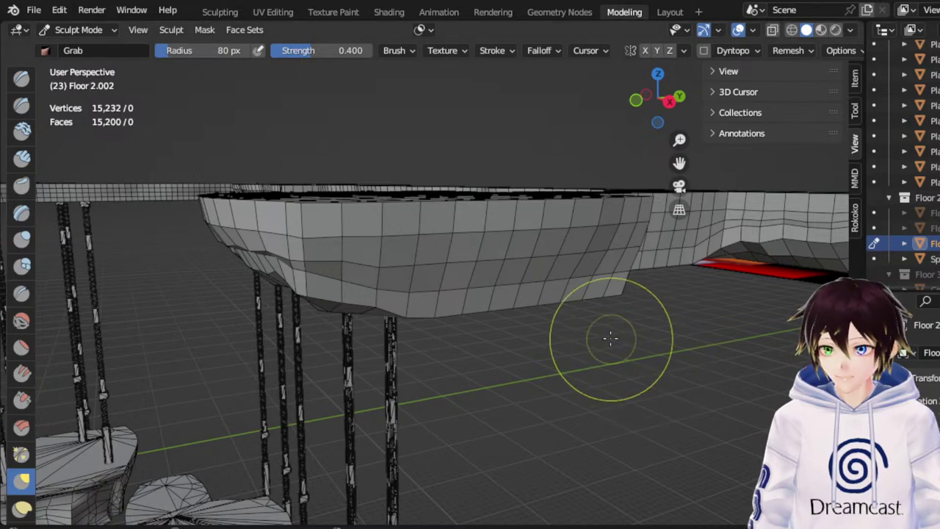
middle_drag(580, 322, 568, 317)
drag(680, 164, 860, 224)
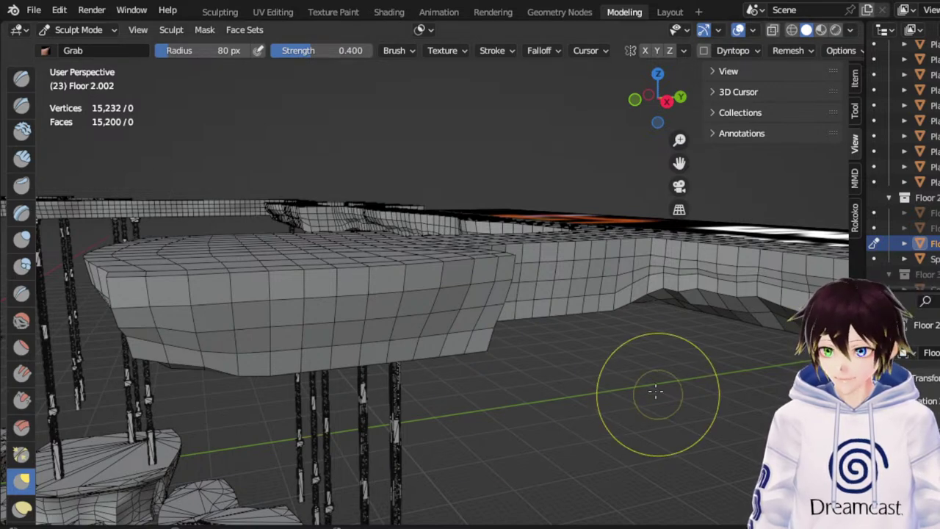
shift+middle_drag(645, 363, 643, 361)
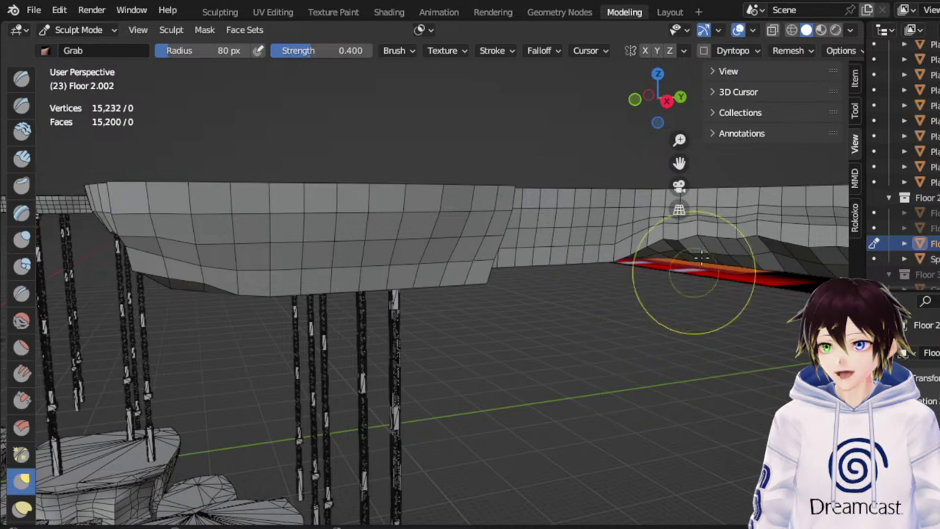
drag(680, 163, 670, 294)
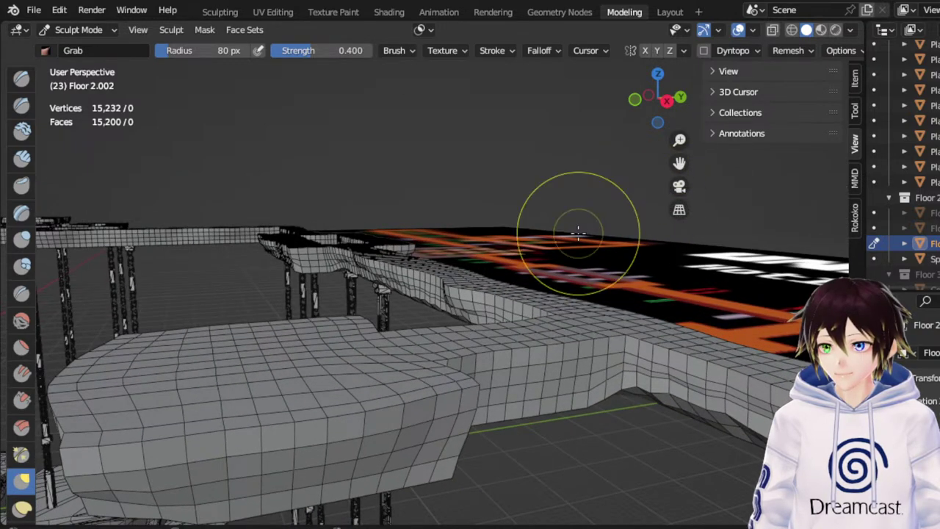
shift+middle_drag(578, 234, 579, 229)
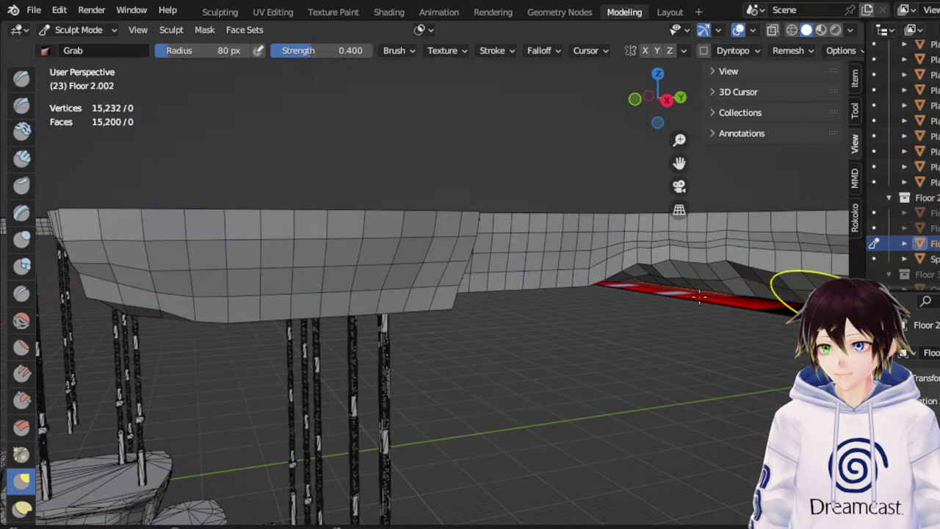
middle_drag(577, 298, 572, 297)
drag(679, 163, 706, 164)
middle_drag(594, 227, 588, 226)
Set the Grab brush radius to 60 px and pull the lower edge of the short connector beside the small platform into an uneven undercut
mouse_move(482, 280)
mouse_down()
mouse_move(479, 266)
mouse_move(452, 274)
mouse_up()
drag(185, 51, 186, 50)
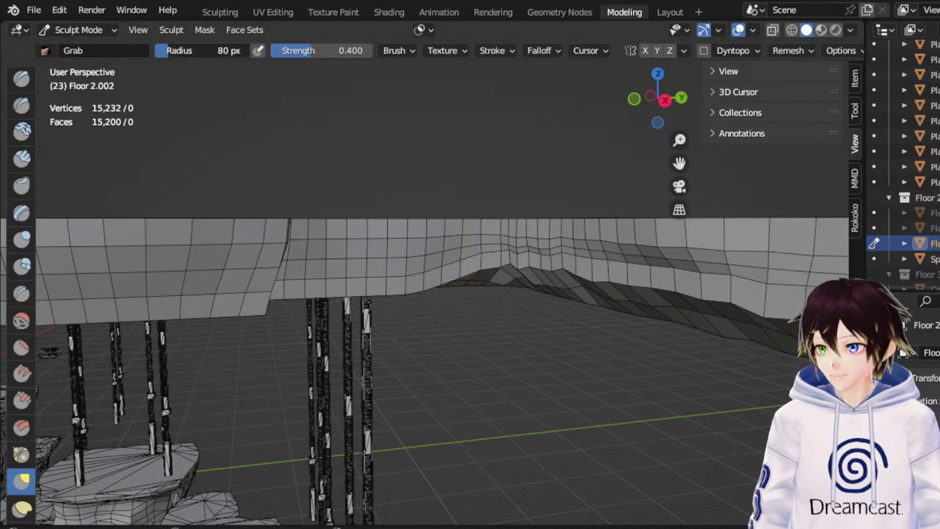
key(Return)
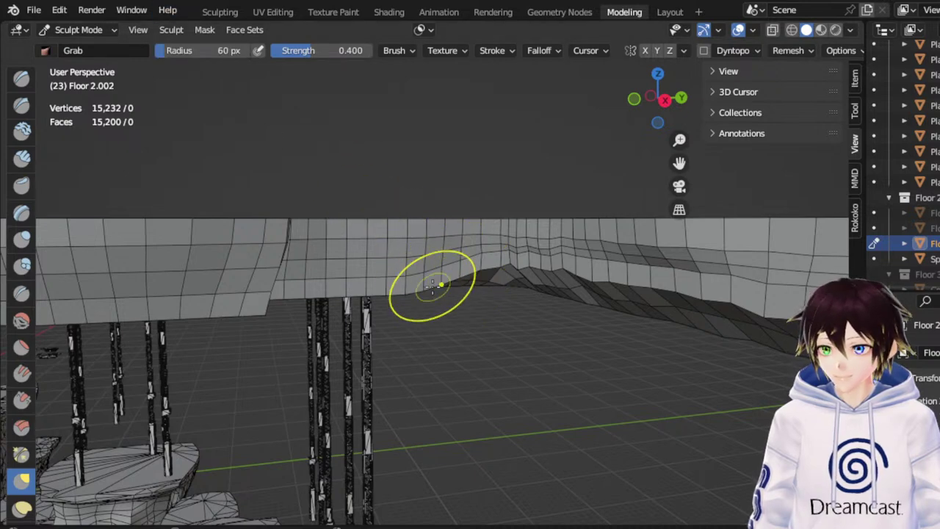
drag(433, 287, 434, 255)
mouse_move(447, 269)
mouse_down()
mouse_move(441, 258)
mouse_move(407, 265)
mouse_up()
mouse_move(391, 284)
mouse_down()
mouse_move(380, 277)
mouse_move(413, 264)
mouse_move(409, 243)
mouse_up()
drag(679, 162, 788, 159)
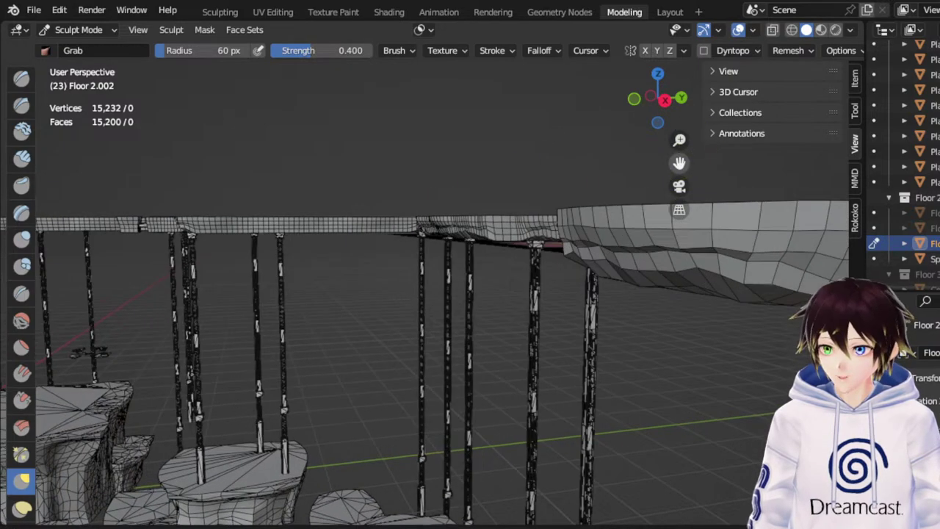
middle_drag(577, 213, 535, 217)
drag(280, 288, 281, 266)
mouse_move(282, 266)
mouse_down()
mouse_move(282, 256)
mouse_move(218, 273)
mouse_move(325, 247)
mouse_up()
Push the lower vertices of the small platform's outer side upward and inward to form an irregular ledge and undercut
middle_drag(675, 170, 678, 163)
middle_drag(621, 187, 606, 194)
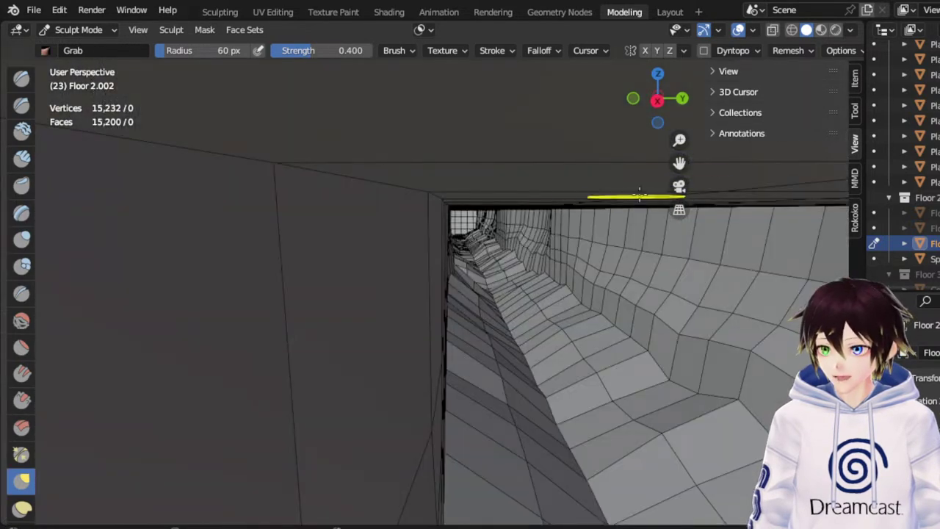
drag(684, 163, 685, 175)
middle_drag(509, 227, 494, 224)
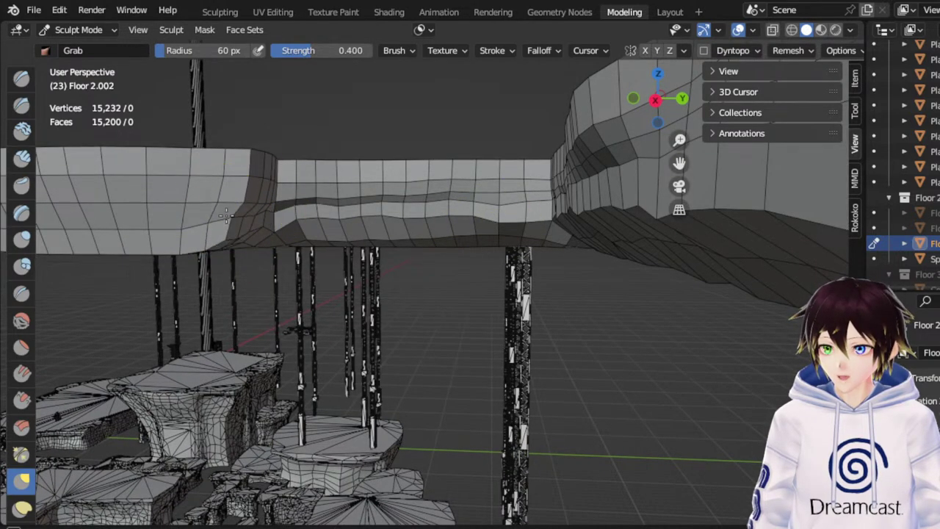
middle_drag(227, 206, 234, 206)
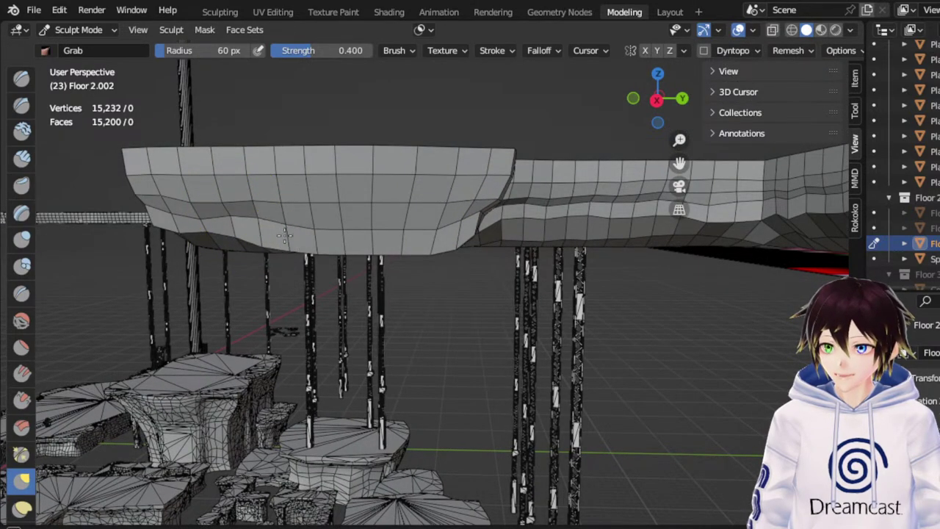
drag(284, 235, 277, 212)
mouse_move(315, 240)
mouse_down()
mouse_move(315, 219)
mouse_move(340, 213)
mouse_up()
mouse_move(392, 242)
mouse_down()
mouse_move(385, 223)
mouse_move(430, 206)
mouse_move(395, 223)
mouse_move(393, 238)
mouse_move(344, 227)
mouse_move(271, 232)
mouse_up()
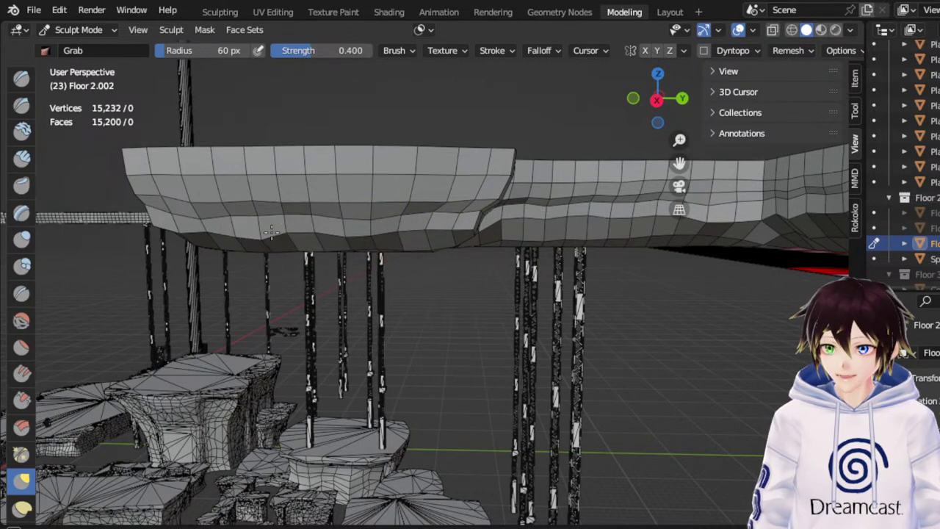
Examine the long walkway's sculpted edges and the next side platform, above the large rock formation towards the tall pillar
middle_drag(271, 232, 375, 239)
drag(682, 163, 301, 170)
scroll(441, 214, up, 6)
mouse_move(441, 214)
middle_down()
mouse_move(489, 210)
mouse_move(470, 194)
middle_up()
middle_drag(320, 229, 322, 232)
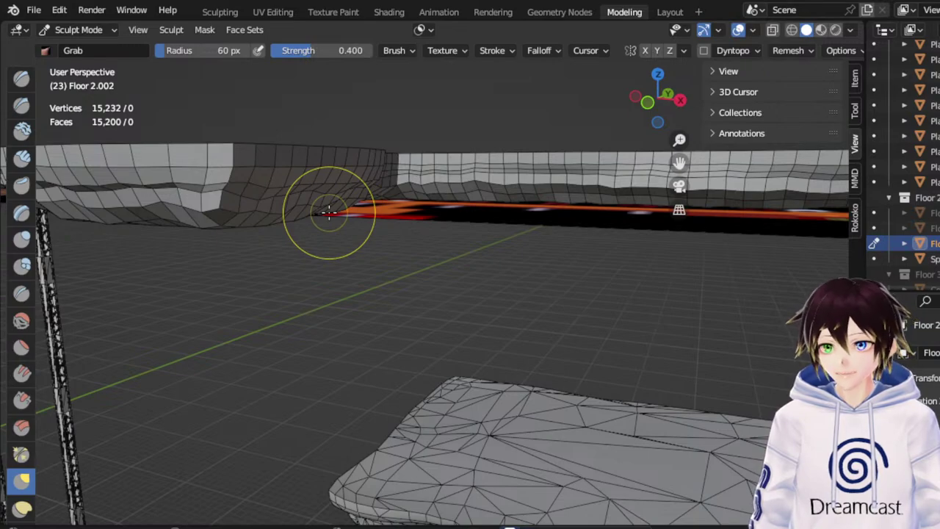
scroll(423, 129, down, 6)
middle_drag(422, 189, 583, 213)
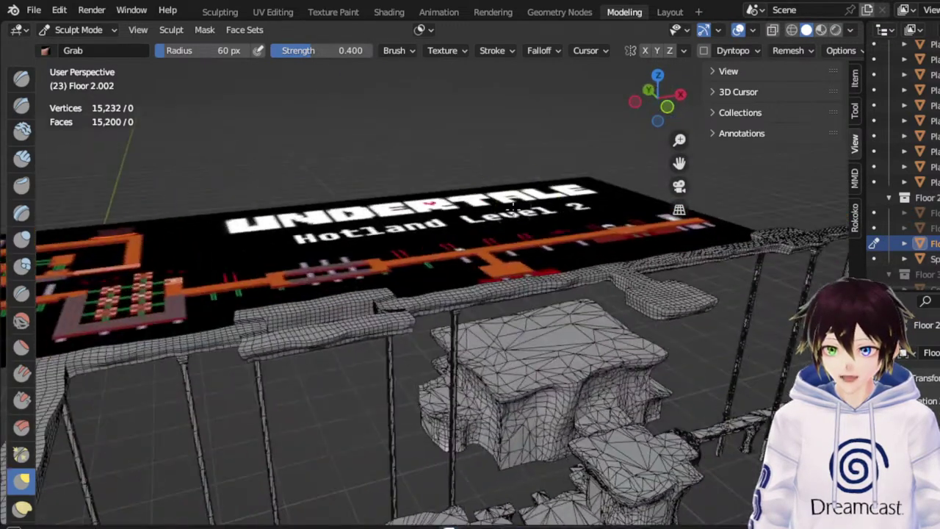
drag(680, 167, 467, 219)
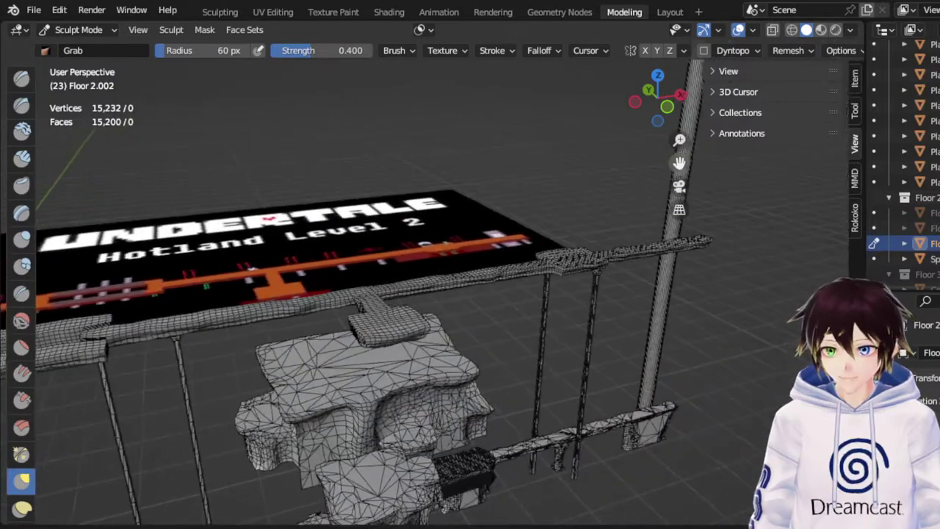
scroll(451, 289, up, 5)
mouse_move(448, 332)
middle_down()
mouse_move(502, 333)
mouse_move(486, 334)
mouse_move(484, 349)
mouse_move(500, 342)
middle_up()
scroll(483, 337, up, 3)
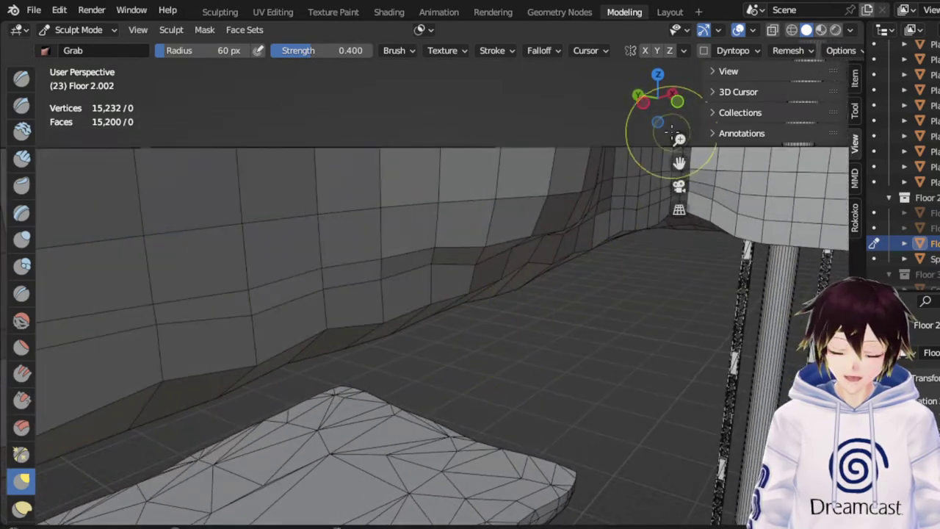
drag(680, 163, 397, 238)
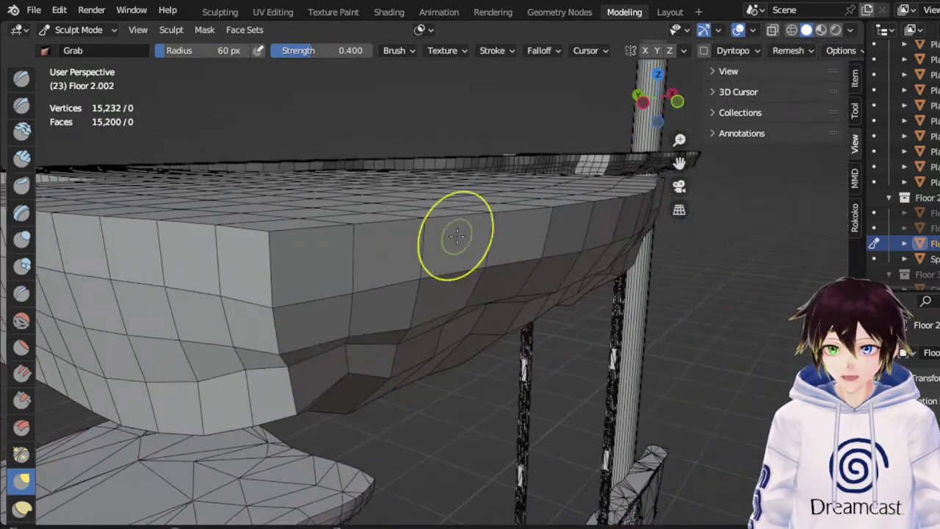
middle_drag(456, 235, 613, 243)
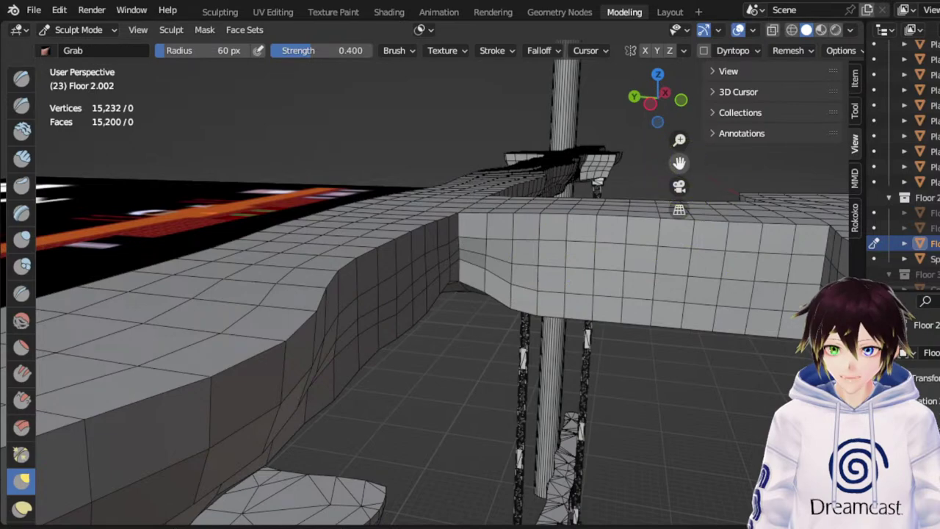
Grab the bottom vertices along the side of this platform's connector and raise them into a wavy undercut
drag(683, 161, 631, 158)
middle_drag(475, 242, 479, 245)
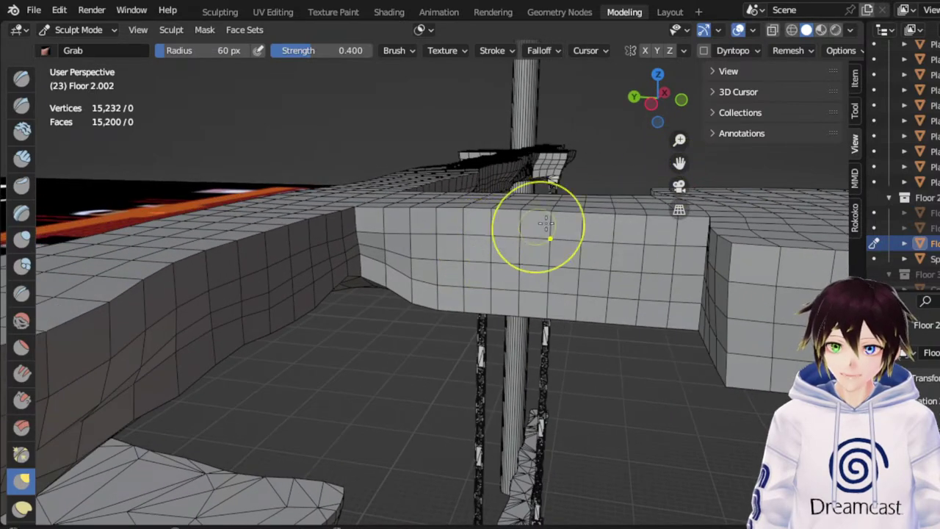
drag(680, 163, 521, 166)
middle_drag(612, 214, 624, 218)
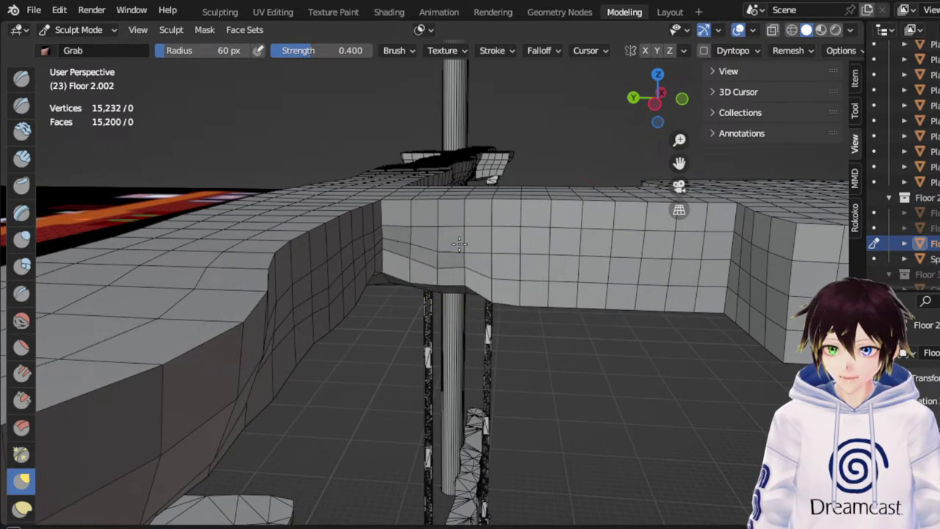
drag(439, 261, 427, 264)
drag(501, 292, 502, 262)
drag(509, 277, 543, 269)
drag(568, 295, 569, 278)
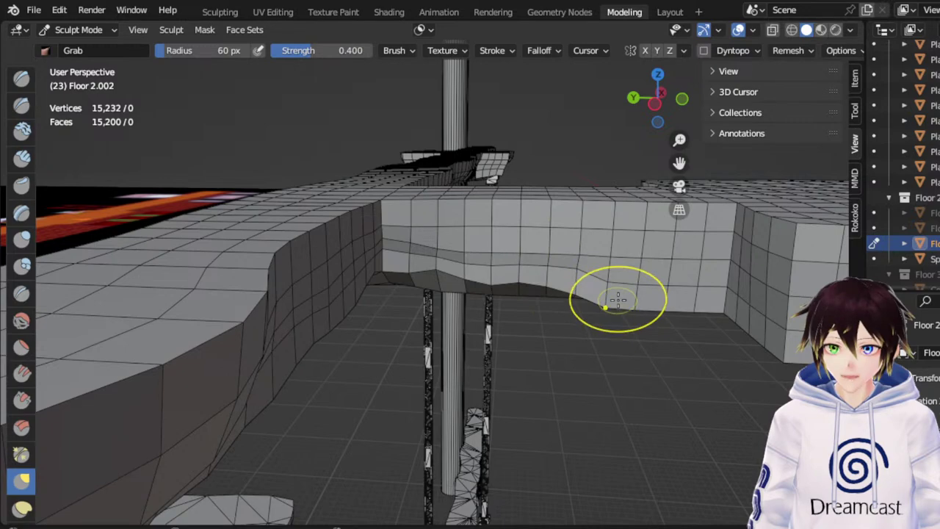
mouse_move(617, 299)
mouse_down()
mouse_move(615, 279)
mouse_move(644, 276)
mouse_up()
drag(681, 311, 696, 274)
Add a bumpy ledge along the middle rows of the connector's side, working from a lower angle
middle_drag(691, 285, 689, 266)
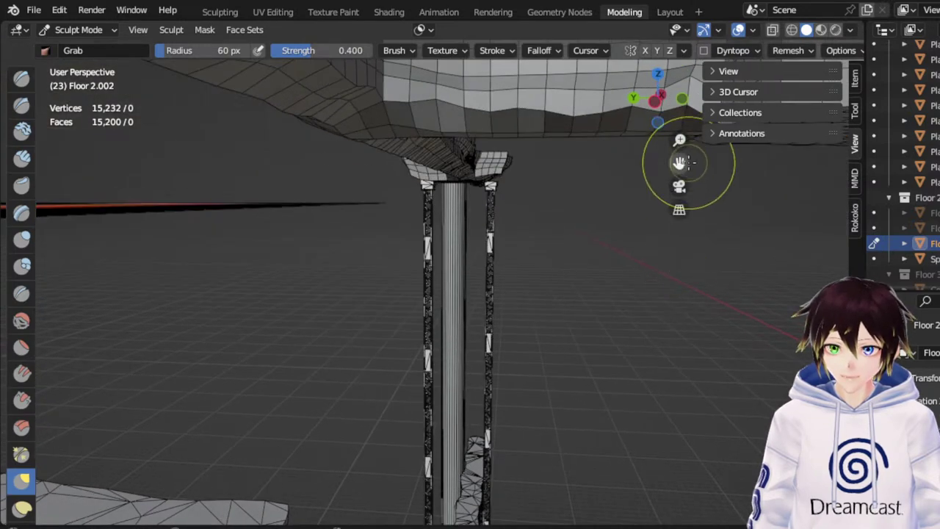
drag(683, 163, 668, 259)
mouse_move(609, 262)
mouse_down()
mouse_move(549, 276)
mouse_move(434, 259)
mouse_up()
drag(426, 265, 425, 243)
mouse_move(398, 265)
mouse_down()
mouse_move(382, 252)
mouse_move(432, 251)
mouse_up()
drag(481, 266, 481, 250)
drag(549, 269, 547, 258)
drag(607, 261, 604, 246)
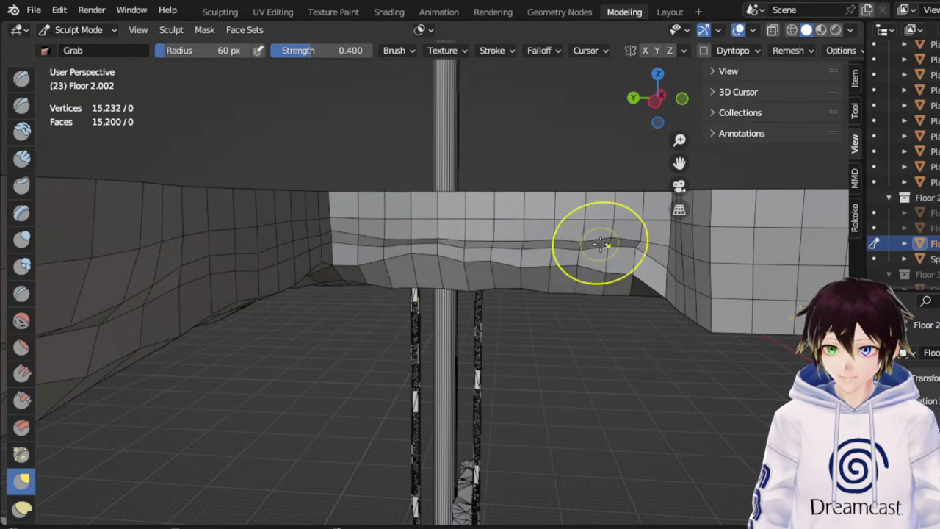
Check the connector from below and lift its lower edge in front of the tall pillar
middle_drag(574, 293, 574, 285)
middle_drag(563, 252, 567, 254)
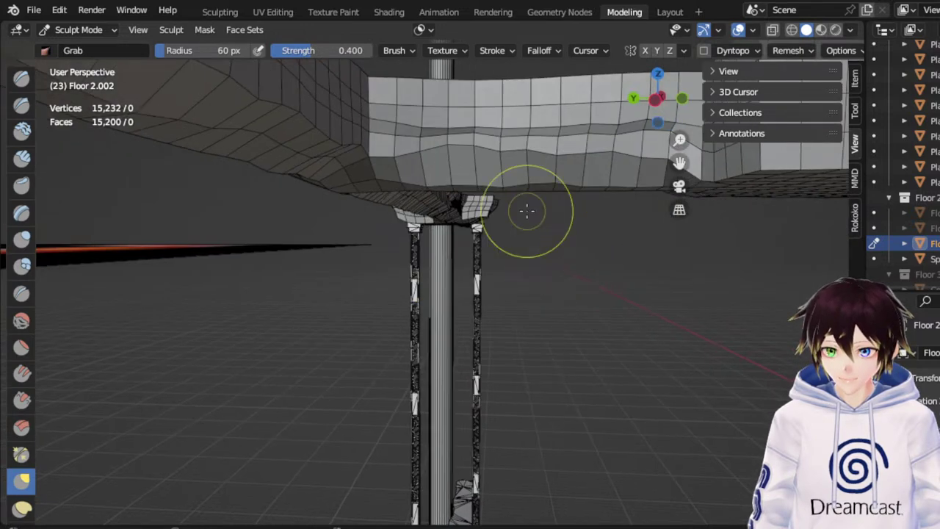
middle_drag(527, 210, 517, 228)
mouse_move(486, 246)
mouse_down()
mouse_move(483, 232)
mouse_move(532, 246)
mouse_move(680, 229)
mouse_up()
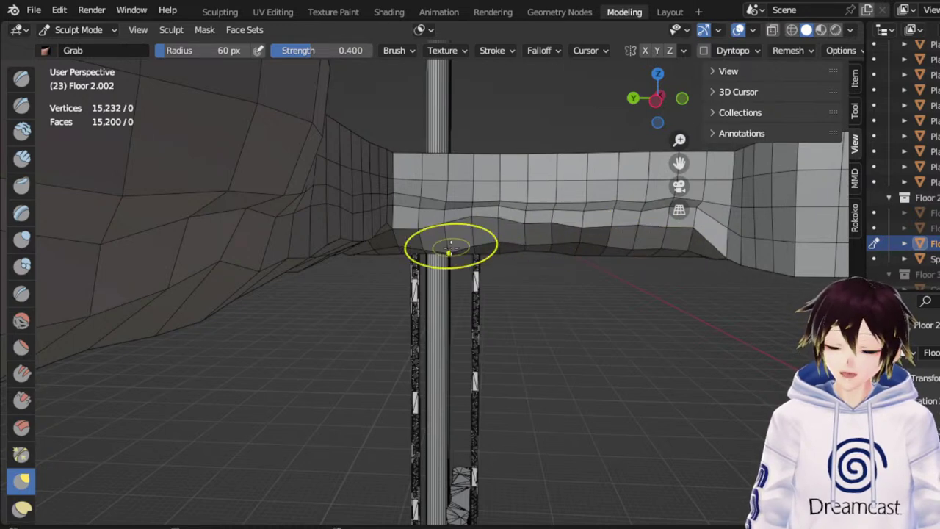
drag(449, 250, 445, 225)
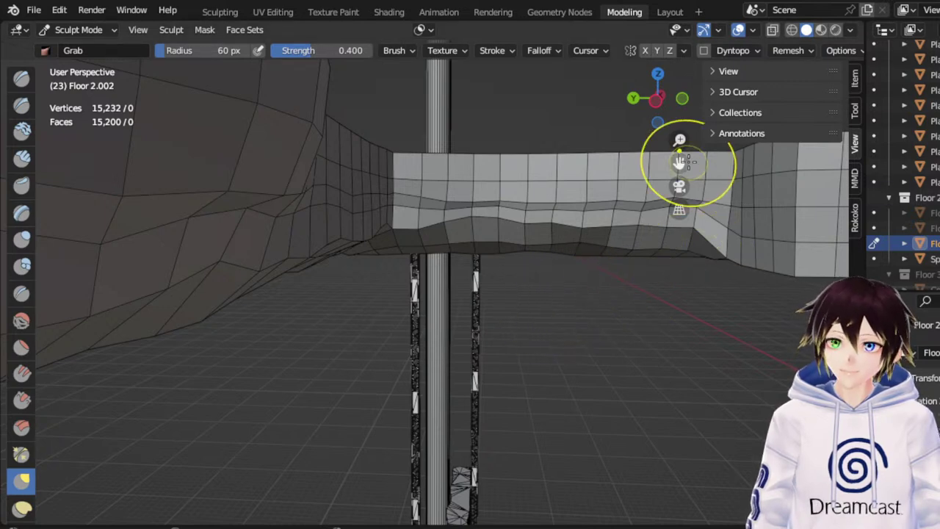
Reshape the lower corner where the connector meets the platform, blending its undercut into the platform's side
drag(681, 164, 507, 178)
middle_drag(500, 256, 514, 255)
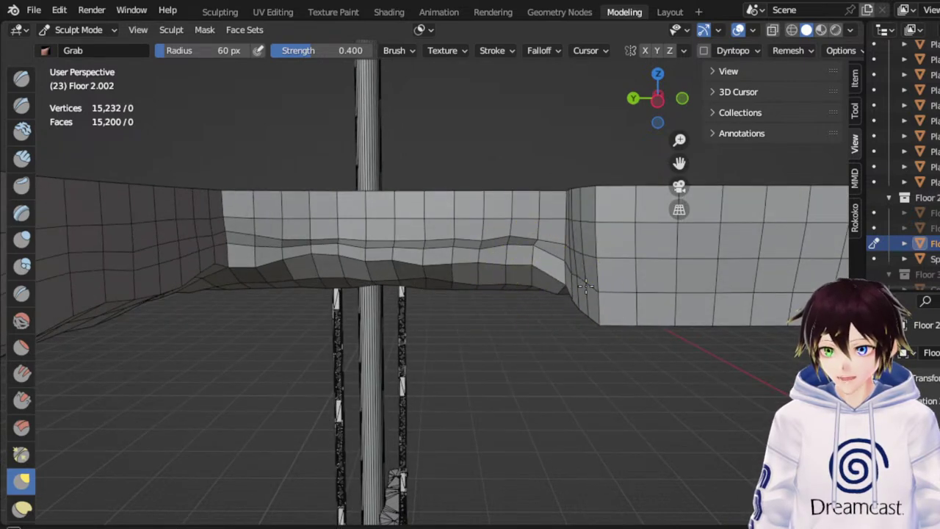
drag(608, 268, 617, 279)
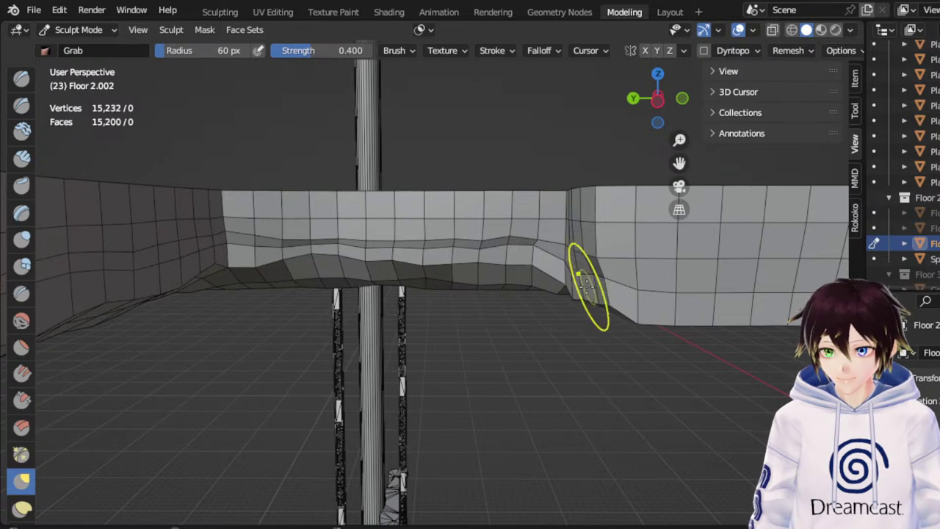
drag(583, 286, 591, 280)
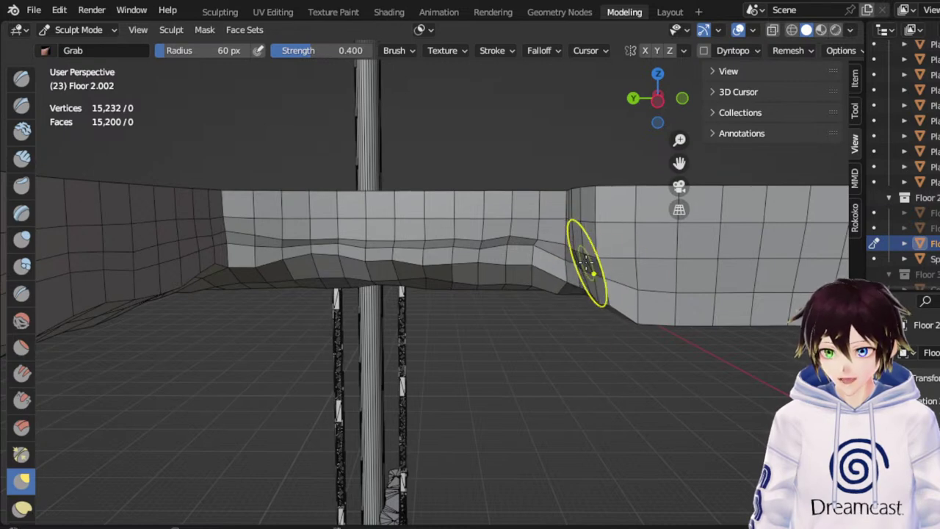
middle_drag(586, 262, 596, 260)
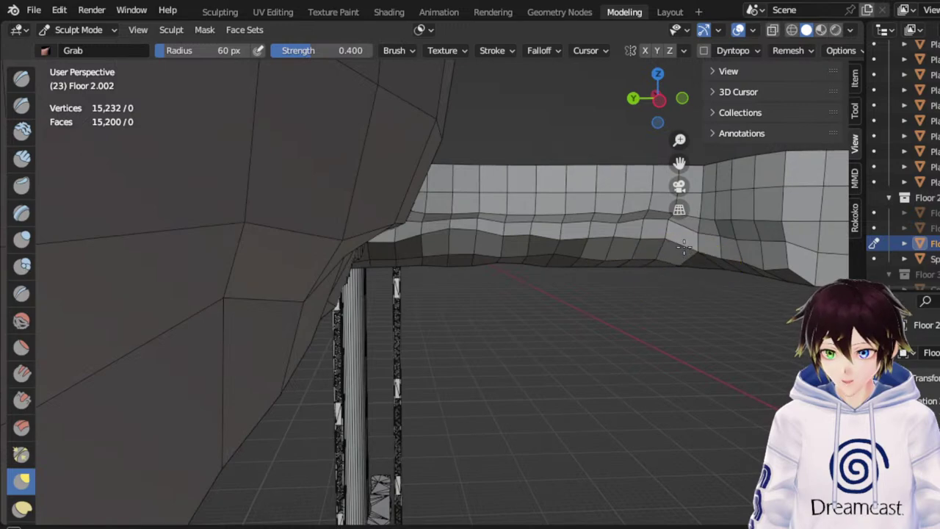
drag(680, 162, 558, 166)
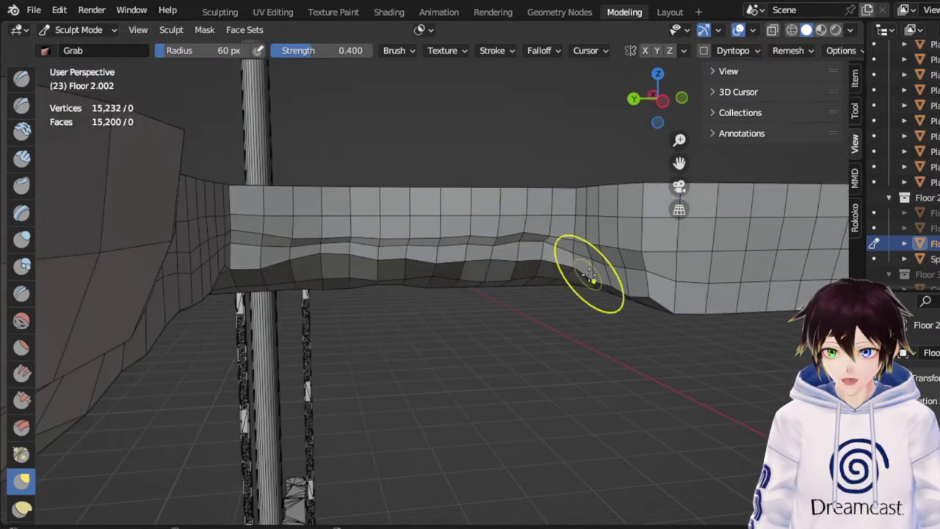
mouse_move(644, 293)
mouse_down()
mouse_move(596, 277)
mouse_move(633, 269)
mouse_up()
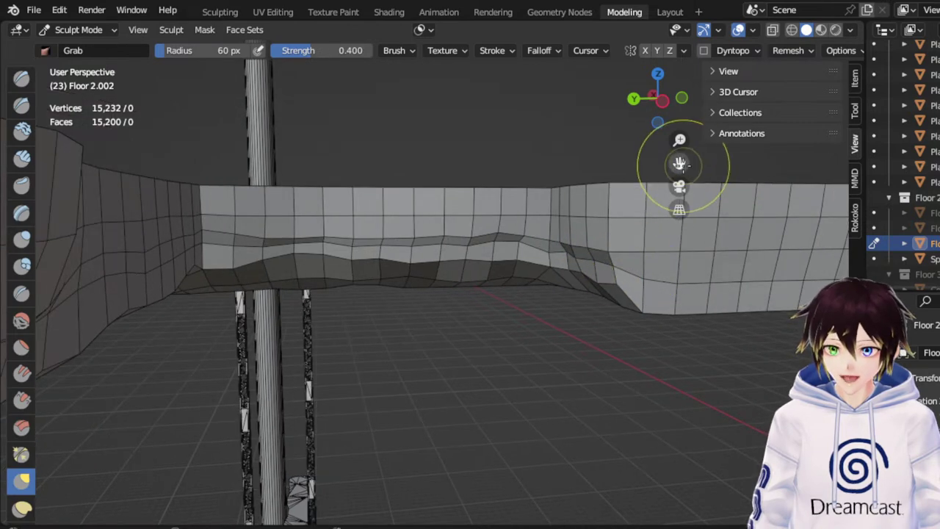
drag(679, 163, 682, 165)
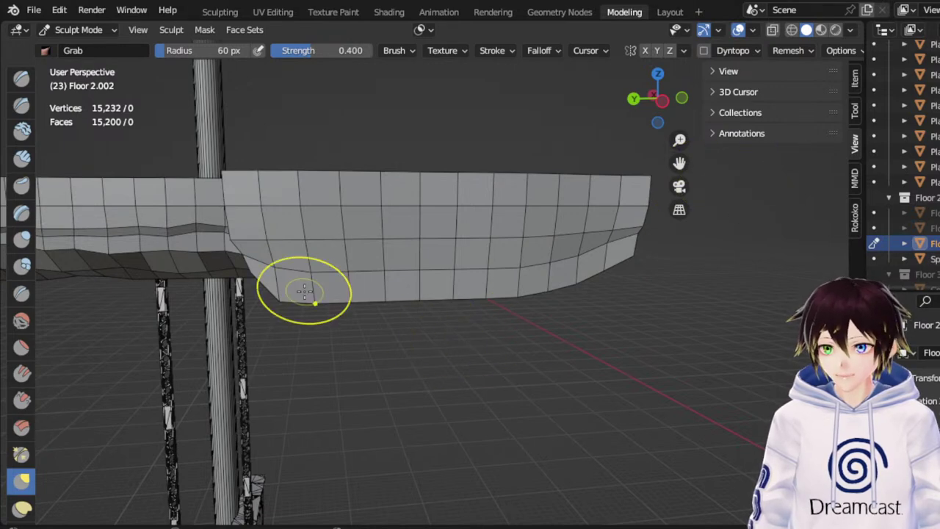
Pull the lower vertices along the side of the platform beyond the connector into an irregular, undercut edge
drag(294, 288, 300, 244)
drag(340, 278, 340, 257)
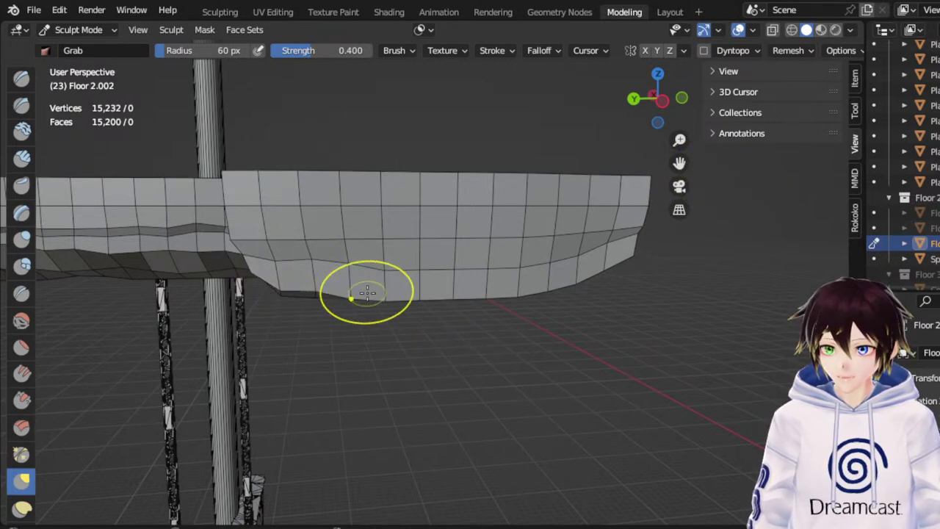
mouse_move(373, 292)
mouse_down()
mouse_move(376, 279)
mouse_move(445, 274)
mouse_move(321, 282)
mouse_move(289, 266)
mouse_up()
drag(445, 267, 442, 250)
mouse_move(516, 271)
mouse_down()
mouse_move(513, 250)
mouse_move(512, 264)
mouse_move(490, 266)
mouse_up()
middle_drag(544, 279, 422, 265)
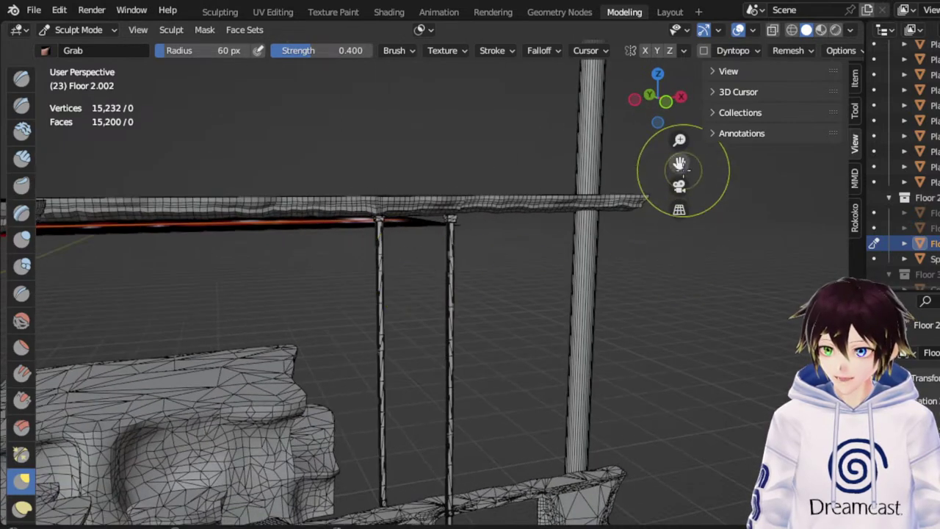
Pull the platform's lower corner beside the walkway upward and inward with the Grab brush to form an uneven ledge and undercut
mouse_move(679, 164)
mouse_down()
mouse_move(799, 158)
mouse_move(936, 172)
mouse_move(760, 179)
mouse_up()
scroll(545, 229, up, 5)
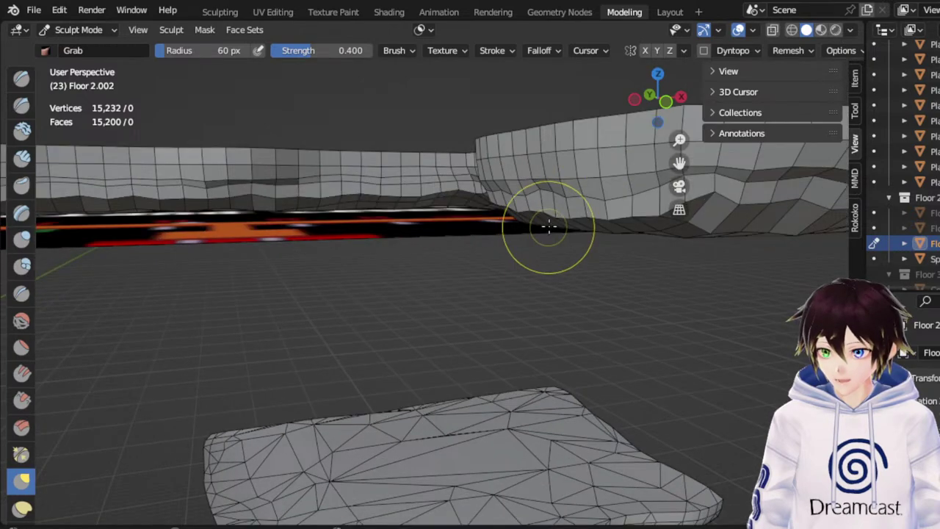
middle_drag(548, 228, 517, 225)
drag(517, 224, 541, 199)
drag(477, 215, 486, 205)
mouse_move(487, 206)
middle_down()
mouse_move(507, 211)
mouse_move(513, 184)
middle_up()
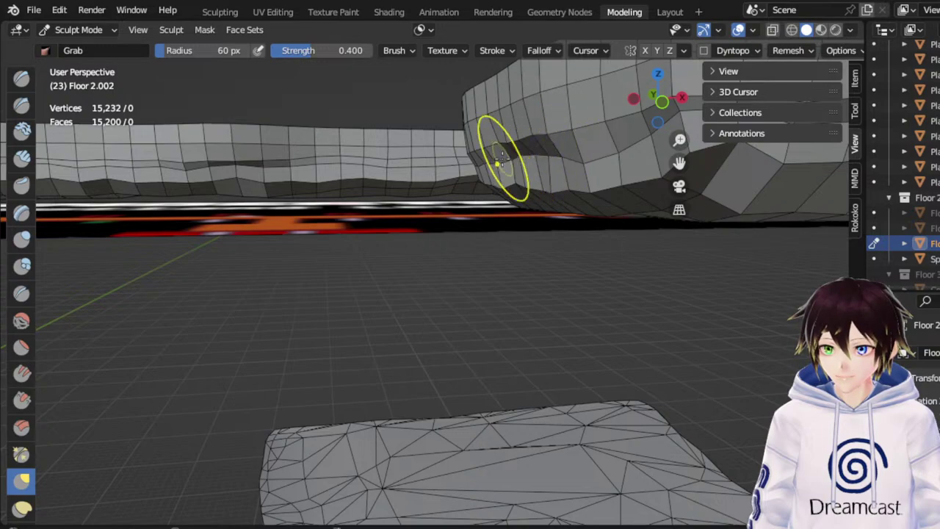
Reshape the platform's end face and lower corner above the lattice pillar, carrying the ledge around toward the adjoining walkway
middle_drag(490, 164, 356, 198)
shift+middle_drag(323, 164, 508, 215)
scroll(508, 214, up, 3)
scroll(556, 313, up, 3)
middle_drag(565, 295, 609, 265)
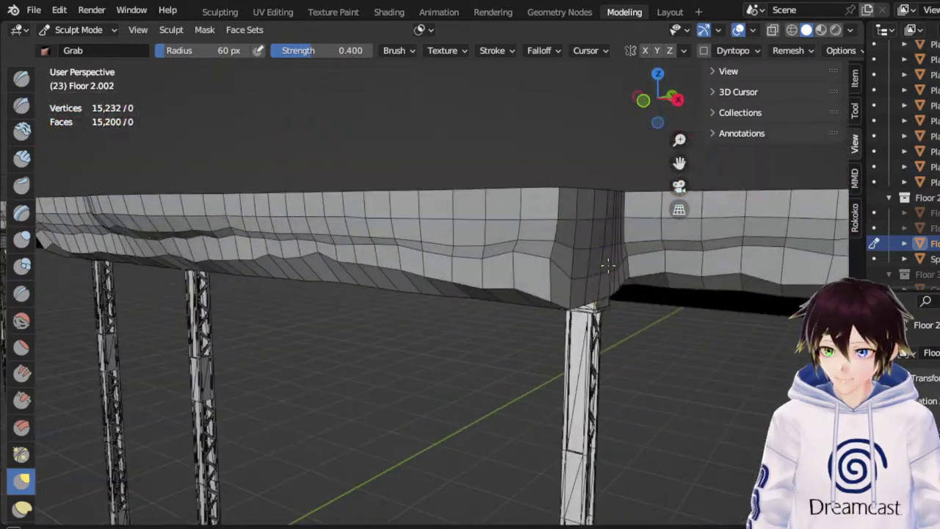
drag(681, 170, 518, 155)
mouse_move(404, 277)
middle_down()
mouse_move(412, 278)
mouse_move(409, 258)
mouse_move(375, 254)
mouse_move(419, 277)
middle_up()
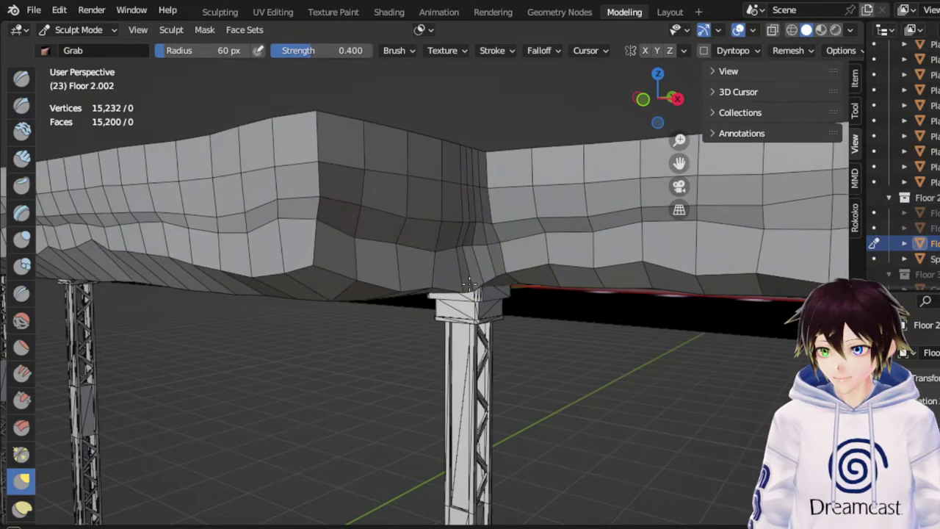
mouse_move(481, 274)
middle_down()
mouse_move(438, 283)
mouse_move(409, 270)
middle_up()
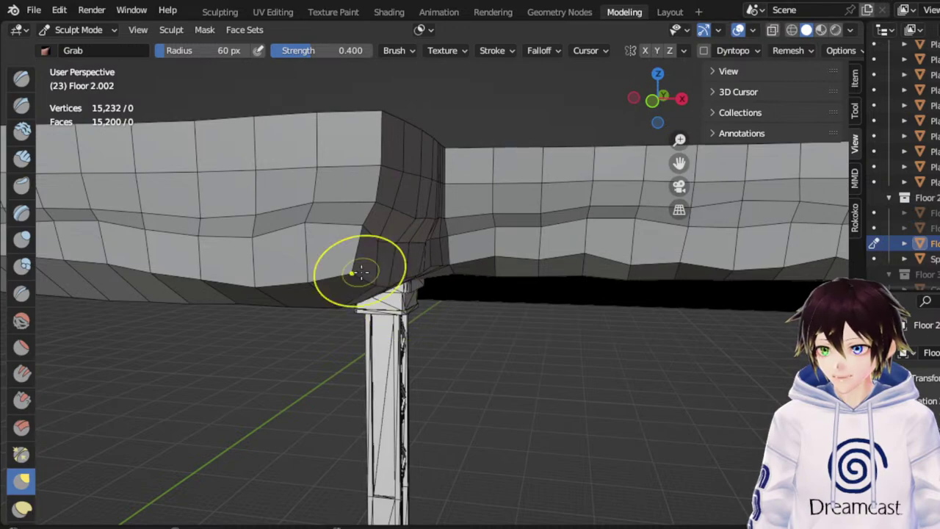
mouse_move(361, 272)
middle_down()
mouse_move(283, 276)
mouse_move(368, 258)
middle_up()
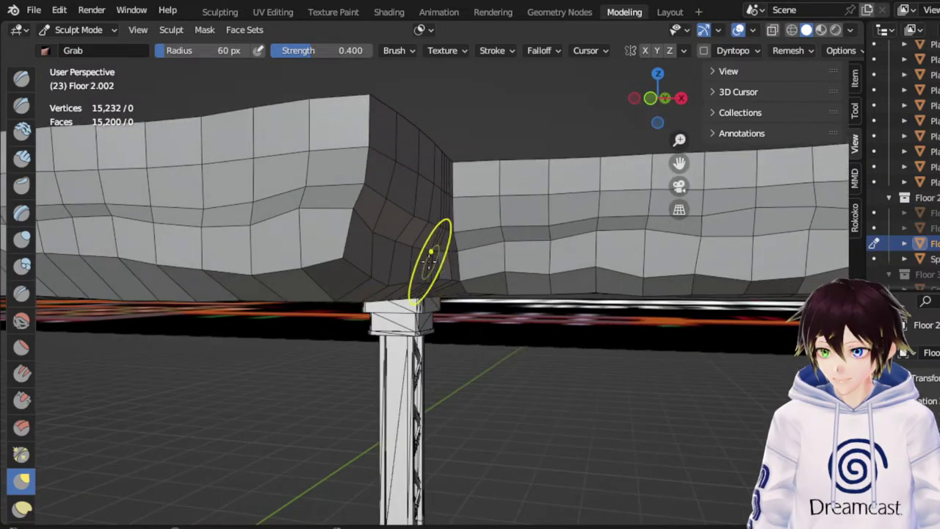
Nudge the ledge along the platform's long side near the outer corner, checking its profile from above and from the side
middle_drag(431, 261, 178, 260)
drag(679, 162, 804, 163)
scroll(505, 233, up, 1)
middle_drag(505, 233, 459, 226)
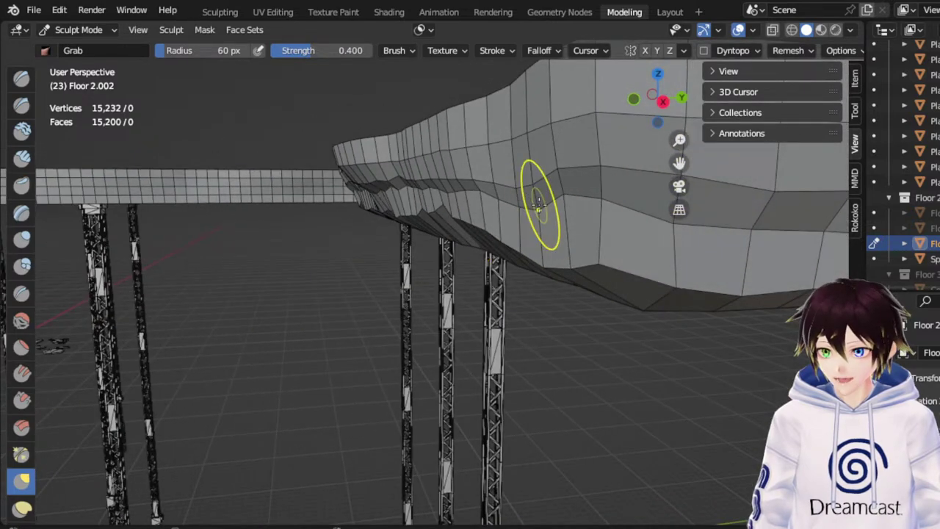
middle_drag(536, 173, 540, 203)
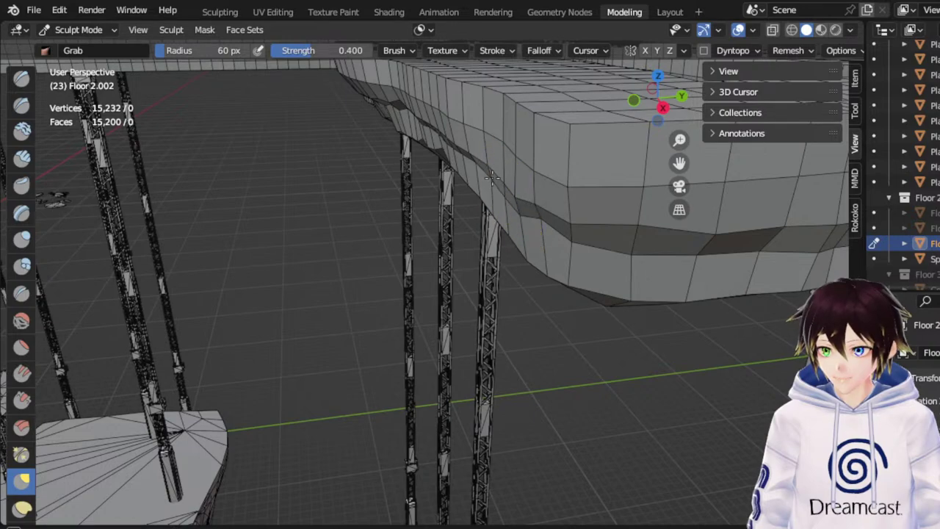
drag(480, 162, 467, 159)
middle_drag(468, 152, 451, 184)
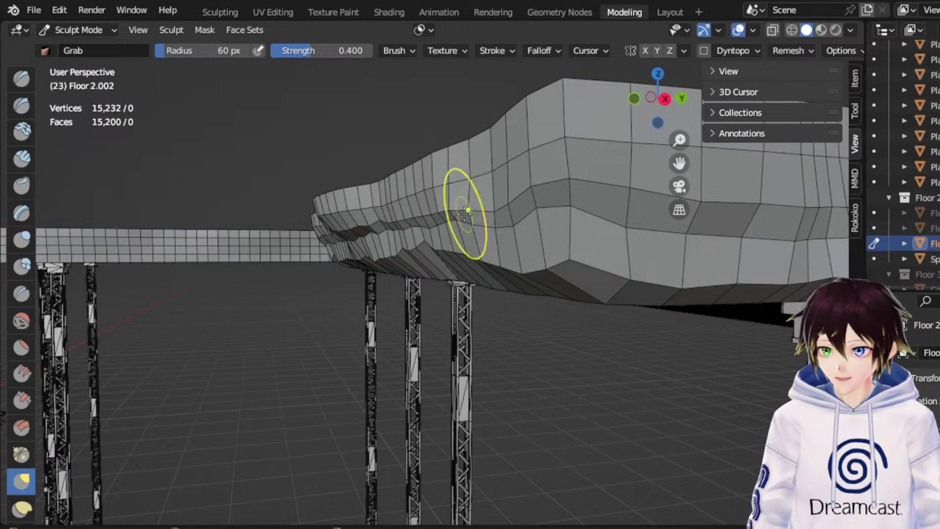
Examine the platform's outer corner, underside and end face from below and from the side
middle_drag(488, 212, 445, 309)
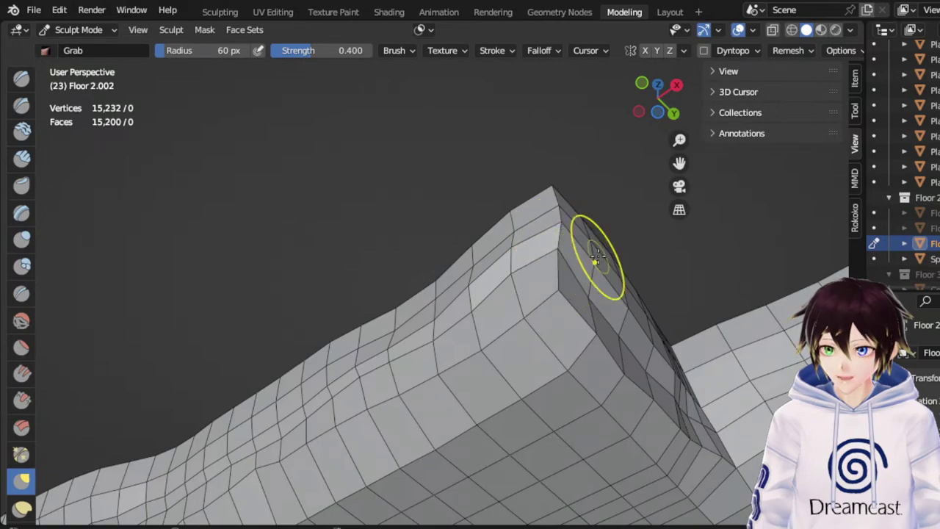
middle_drag(600, 258, 622, 363)
middle_drag(518, 213, 549, 265)
mouse_move(672, 174)
middle_down()
mouse_move(521, 242)
mouse_move(509, 336)
mouse_move(496, 330)
mouse_move(522, 348)
middle_up()
shift+middle_drag(491, 504, 343, 378)
scroll(509, 339, down, 1)
middle_drag(507, 296, 471, 326)
drag(682, 157, 647, 160)
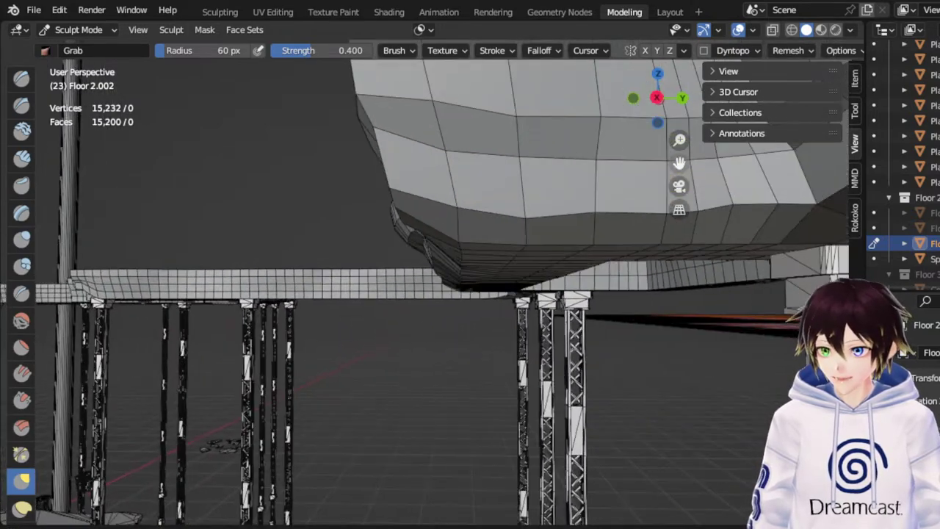
middle_drag(495, 285, 419, 288)
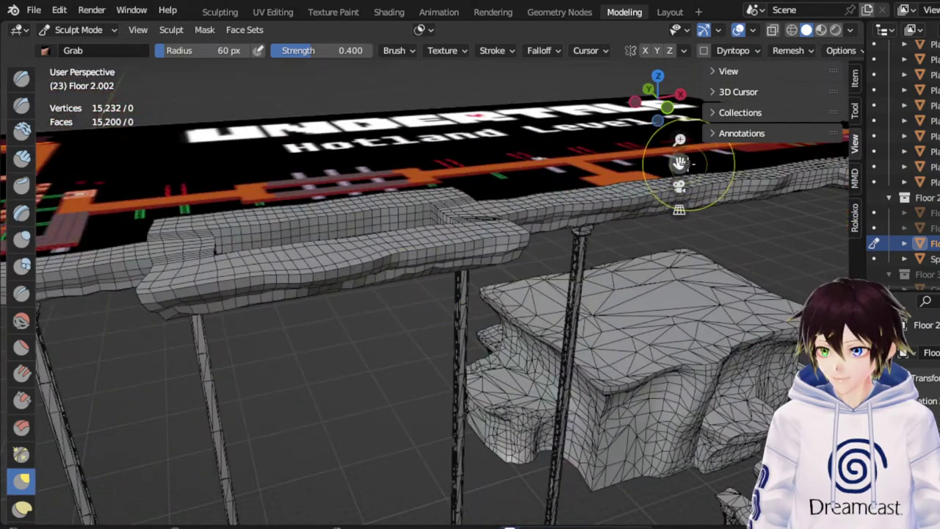
Pull the lower edge of the platform's opposite end face upward and sideways into an irregular, rock-like undercut
drag(684, 165, 837, 151)
middle_drag(509, 245, 449, 218)
mouse_move(679, 166)
mouse_down()
mouse_move(867, 182)
mouse_move(522, 176)
mouse_up()
middle_drag(517, 257, 624, 266)
scroll(625, 269, up, 3)
middle_drag(517, 252, 560, 241)
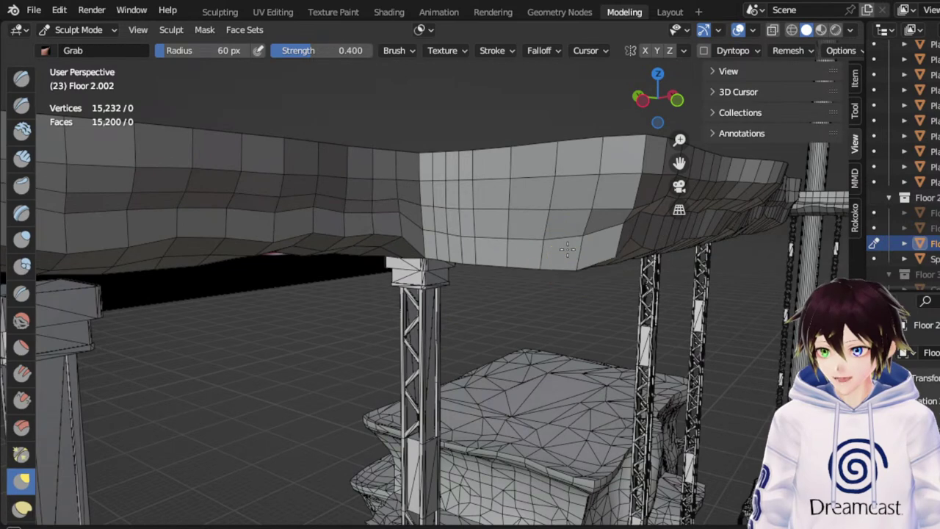
mouse_move(532, 255)
mouse_down()
mouse_move(525, 240)
mouse_move(436, 234)
mouse_move(430, 214)
mouse_up()
drag(491, 247, 487, 224)
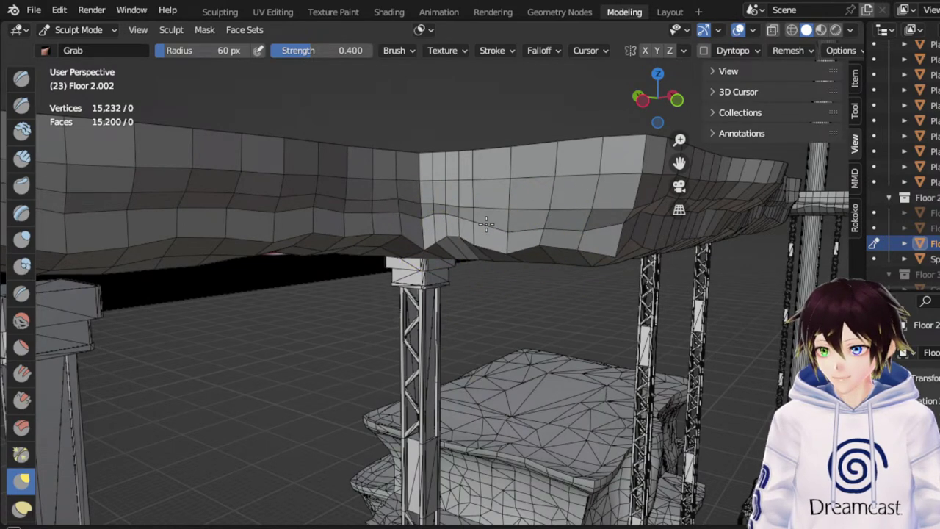
mouse_move(530, 247)
mouse_down()
mouse_move(527, 222)
mouse_move(507, 224)
mouse_up()
Refine the inner corner above the pillar and the neighbouring outer corner, shifting their lower vertices and ledge rows into uneven shapes
middle_drag(522, 223, 481, 224)
middle_drag(677, 165, 779, 170)
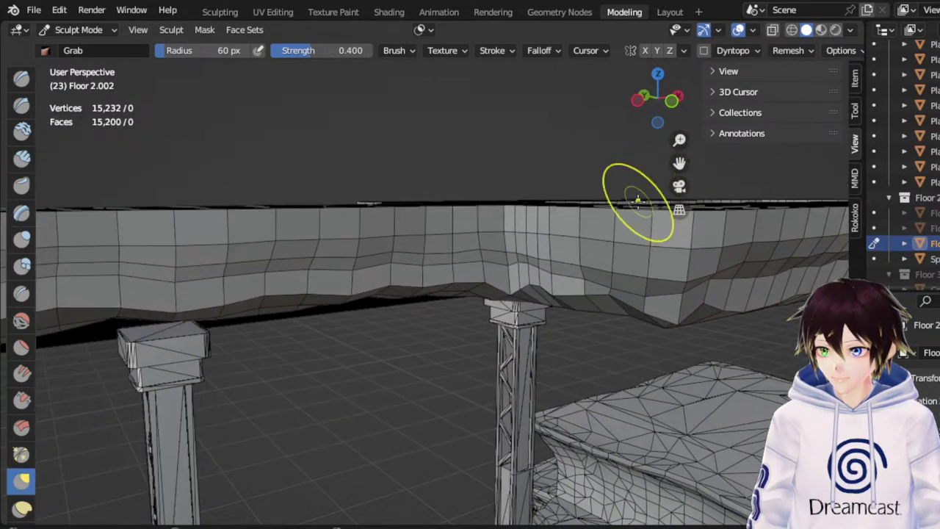
scroll(637, 204, up, 2)
middle_drag(539, 237, 518, 240)
drag(501, 275, 511, 277)
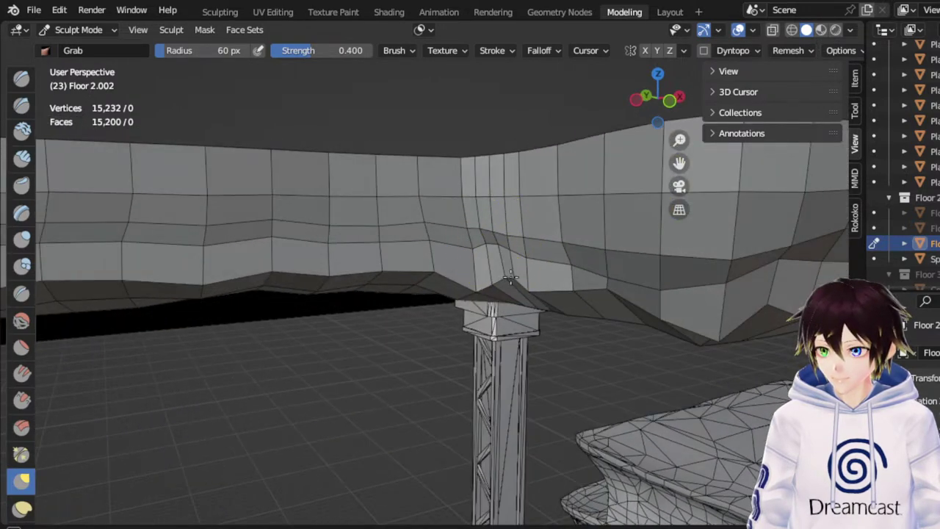
drag(634, 295, 671, 313)
middle_drag(672, 314, 652, 312)
drag(475, 297, 478, 297)
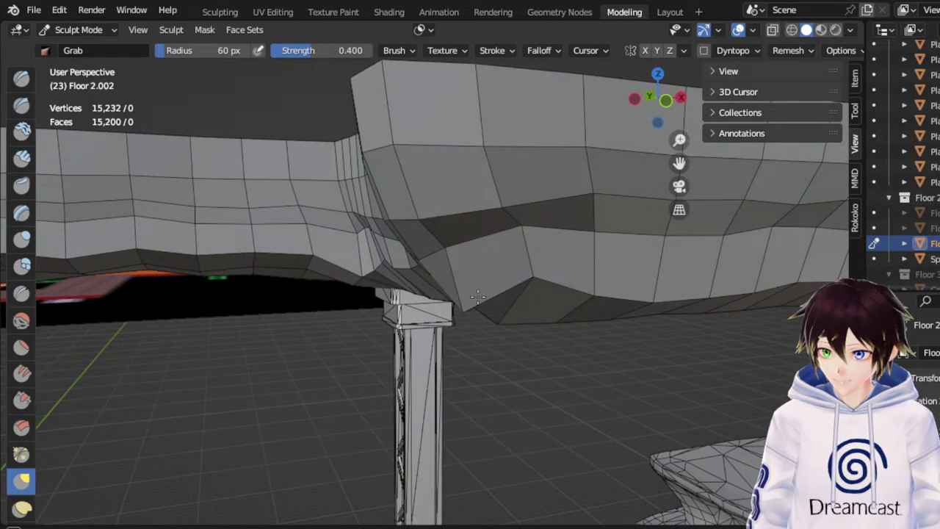
drag(537, 226, 547, 205)
middle_drag(548, 204, 565, 208)
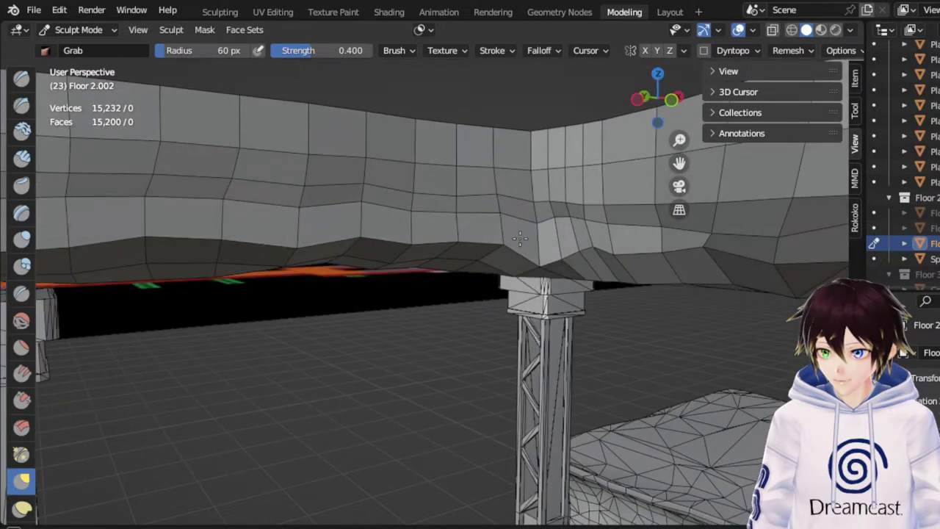
Pull the end face's lower outer corner inward and upward beyond the lattice pillar
scroll(554, 260, down, 2)
middle_drag(558, 261, 598, 263)
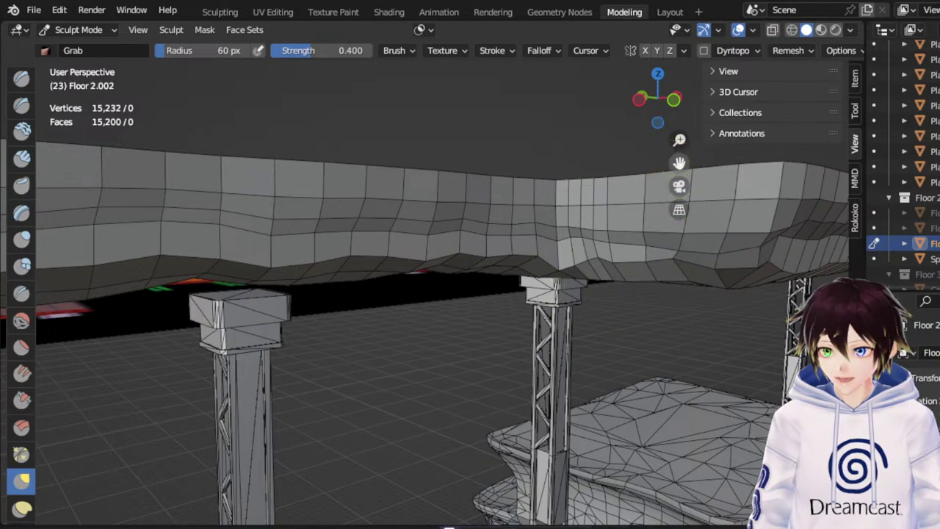
mouse_move(588, 301)
shift+middle_down()
mouse_move(420, 303)
mouse_move(466, 301)
shift+middle_up()
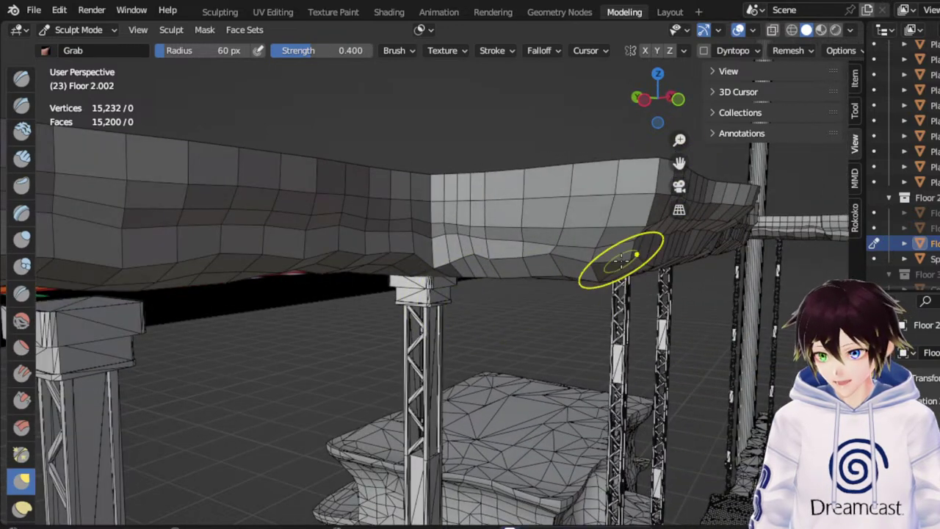
drag(630, 252, 598, 217)
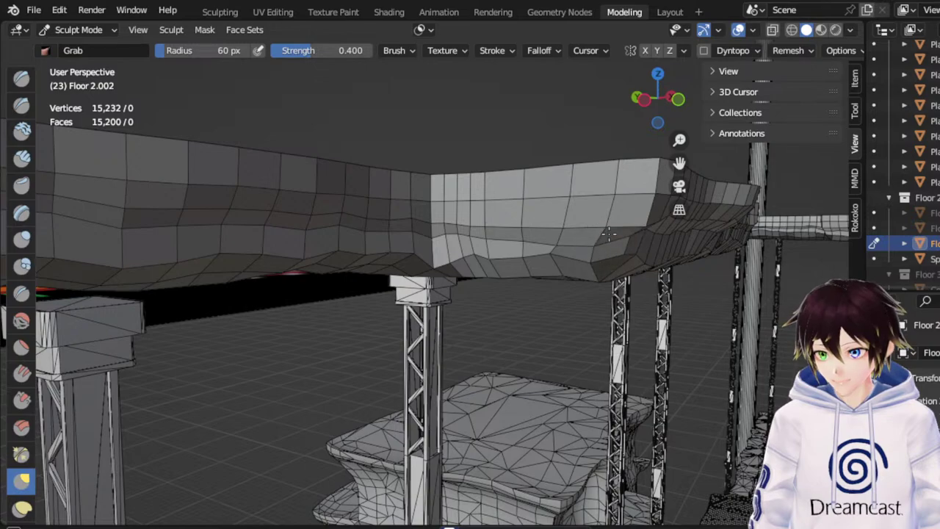
Examine the adjoining walkway's top, sides and inner corner above the pillar for edges that still need sculpting
middle_drag(556, 233, 397, 261)
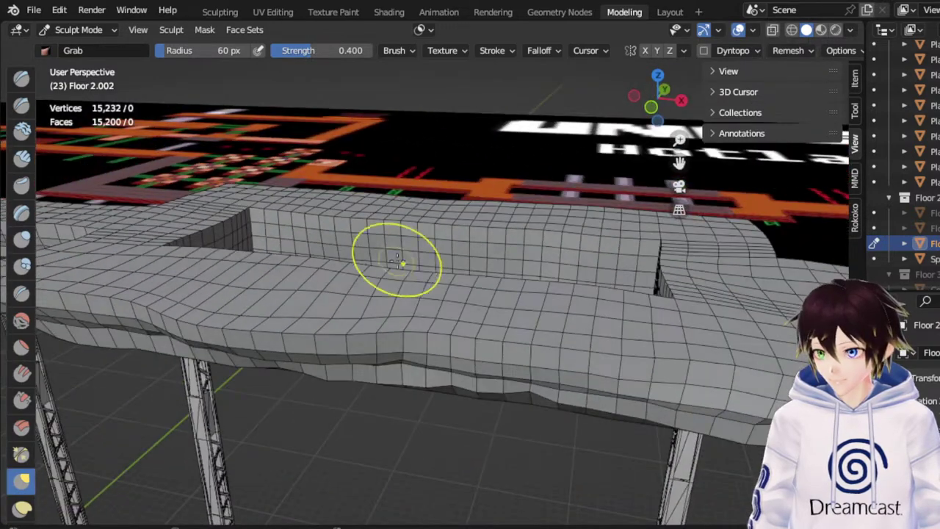
drag(681, 166, 903, 166)
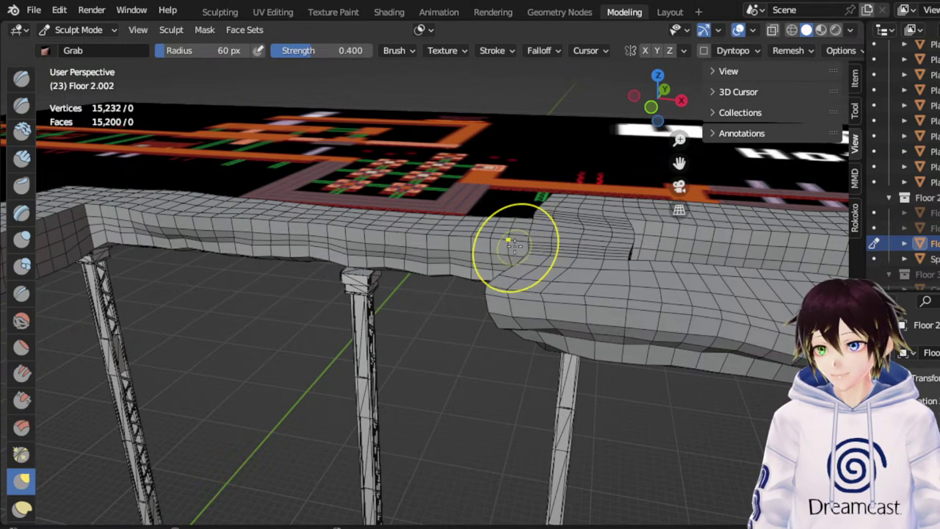
drag(687, 163, 922, 176)
middle_drag(524, 246, 444, 227)
scroll(573, 271, up, 5)
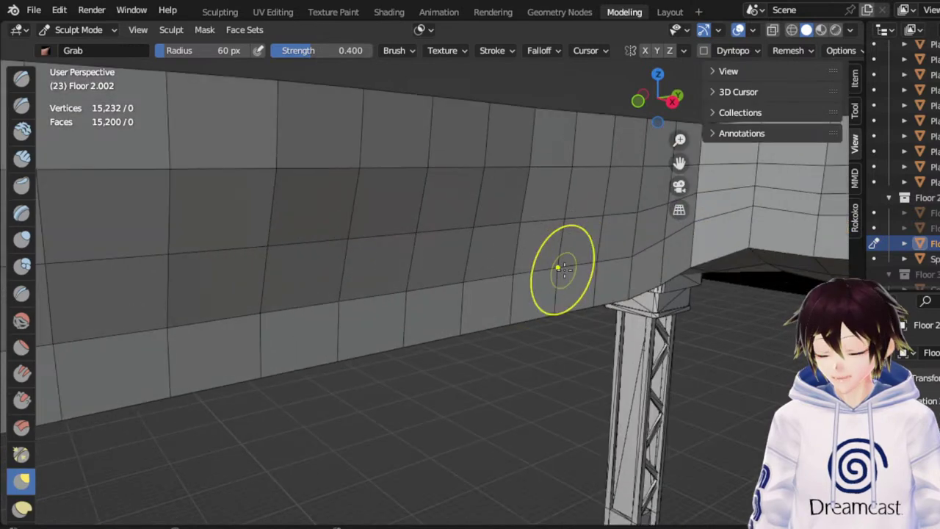
middle_drag(580, 272, 515, 246)
scroll(667, 197, down, 1)
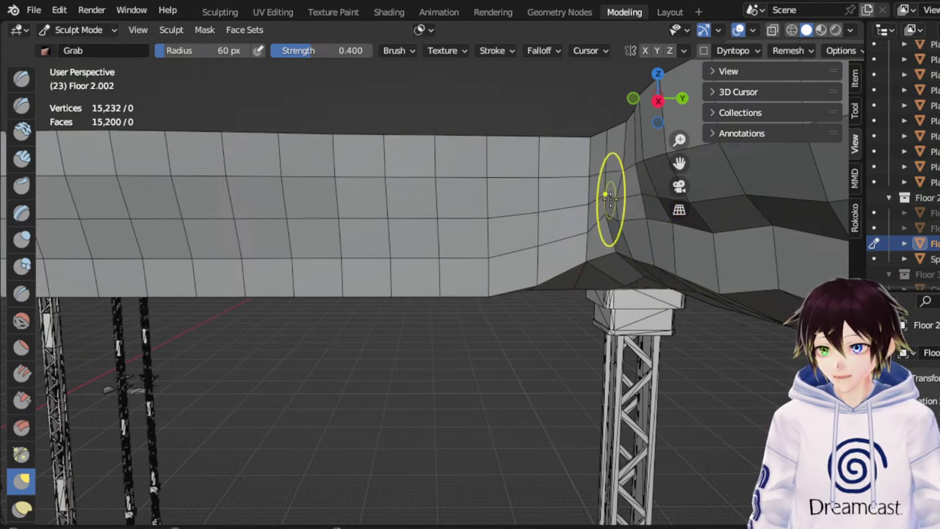
middle_drag(581, 207, 621, 253)
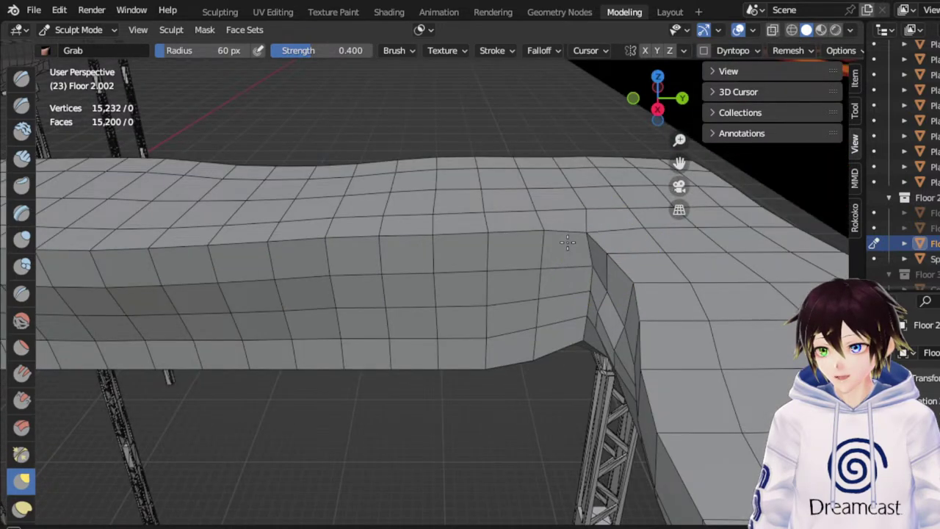
mouse_move(549, 292)
middle_down()
mouse_move(622, 285)
mouse_move(570, 272)
middle_up()
scroll(621, 285, down, 2)
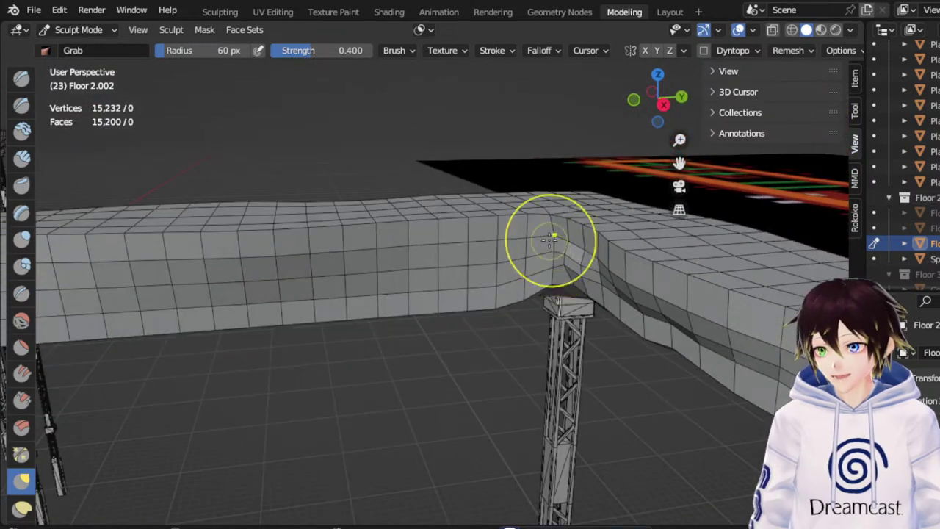
scroll(529, 232, up, 3)
middle_drag(551, 241, 619, 236)
scroll(559, 209, down, 3)
mouse_move(526, 207)
middle_down()
mouse_move(582, 237)
mouse_move(550, 205)
mouse_move(524, 203)
middle_up()
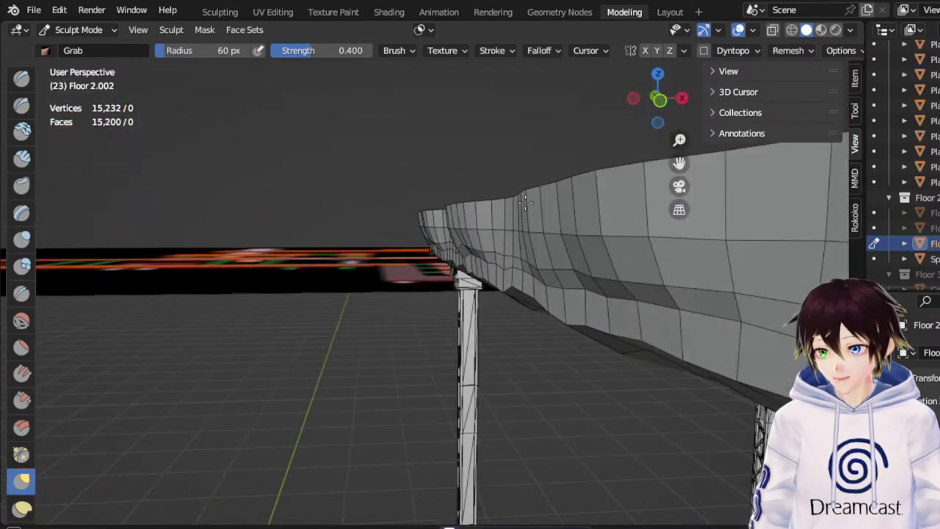
middle_drag(514, 269, 513, 269)
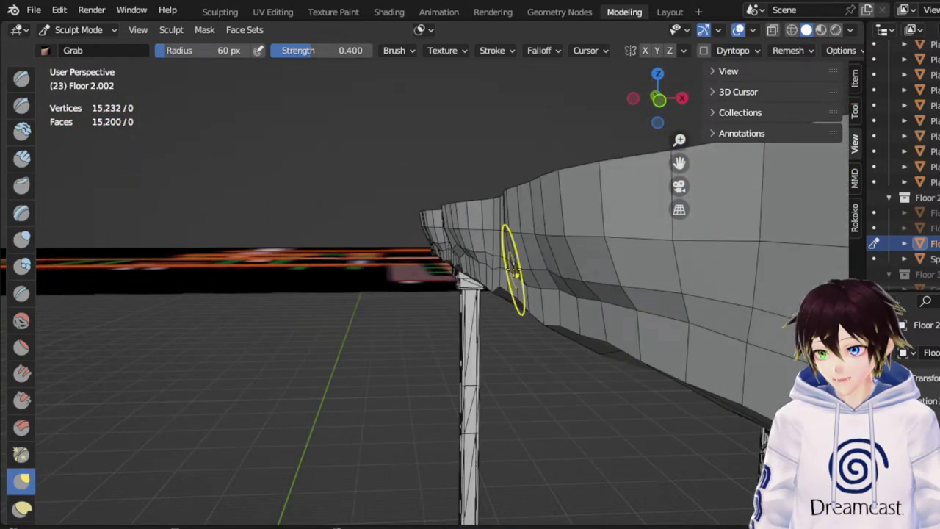
scroll(567, 239, down, 5)
middle_drag(547, 243, 657, 269)
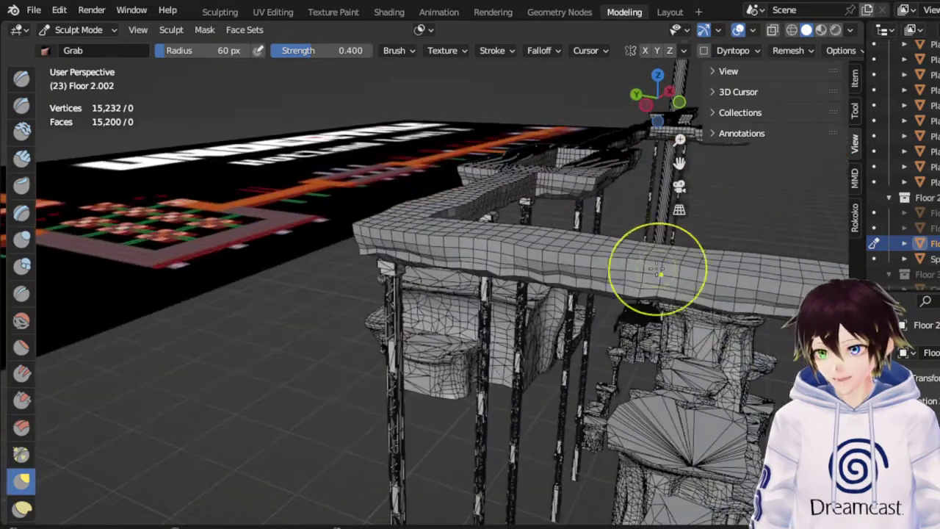
Set the Grab brush radius to 80 px and pull the lower side of the walkway near the pillar into a bumpy, undercut ledge
drag(681, 164, 489, 227)
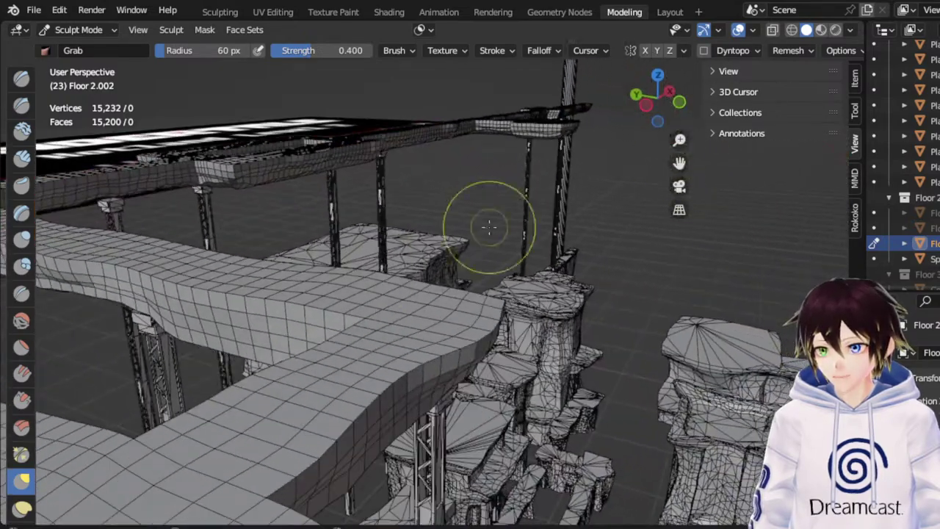
middle_drag(397, 274, 526, 268)
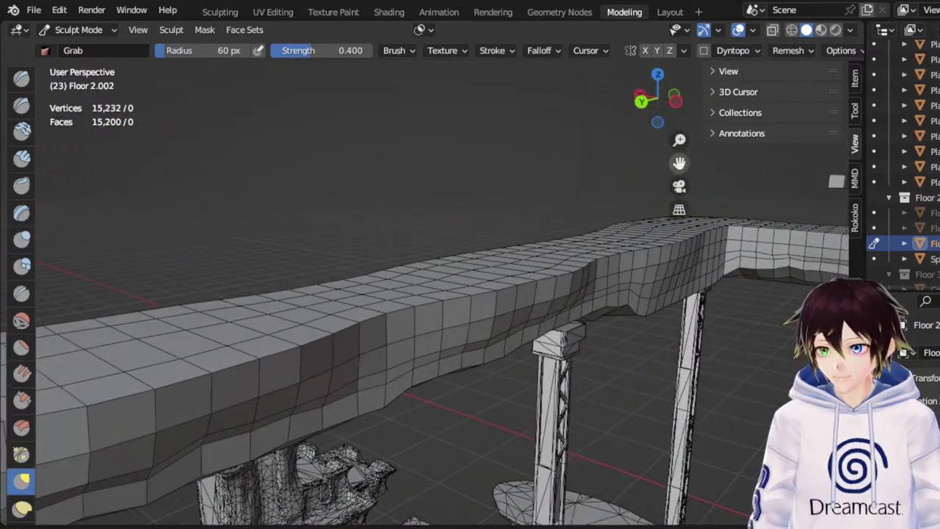
drag(680, 163, 603, 193)
scroll(566, 227, up, 3)
middle_drag(393, 329, 429, 333)
scroll(421, 337, up, 3)
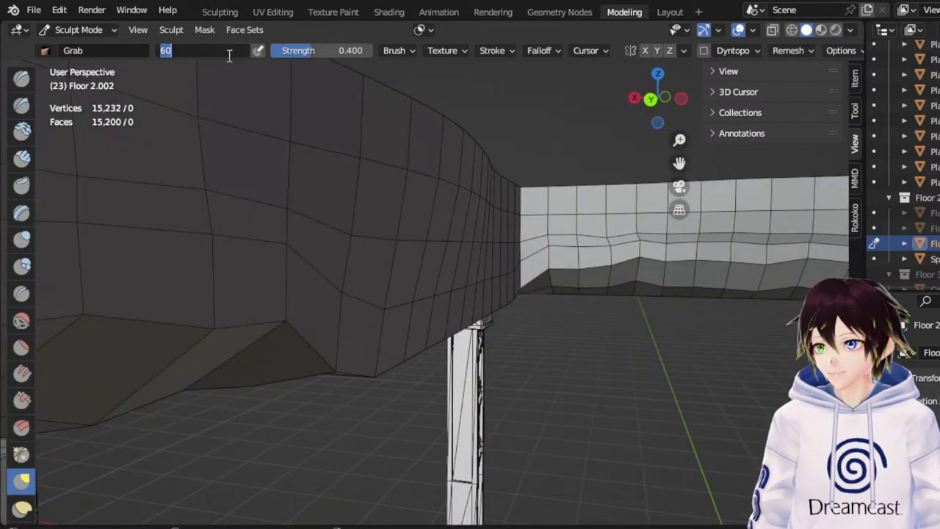
text(80)
key(Return)
scroll(353, 283, down, 3)
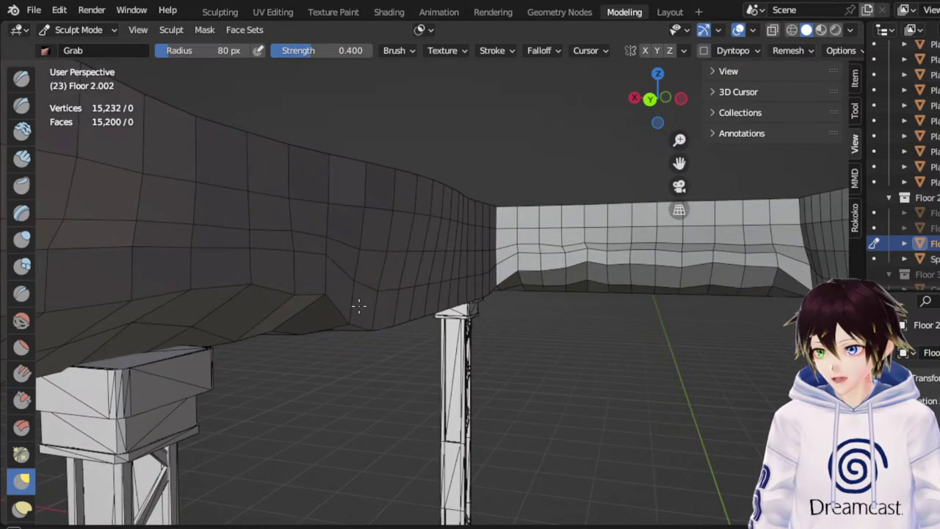
mouse_move(359, 305)
mouse_down()
mouse_move(386, 300)
mouse_move(340, 300)
mouse_move(354, 270)
mouse_move(399, 308)
mouse_move(387, 286)
mouse_move(423, 285)
mouse_up()
middle_drag(455, 296, 429, 293)
mouse_move(277, 297)
mouse_down()
mouse_move(299, 256)
mouse_move(284, 248)
mouse_up()
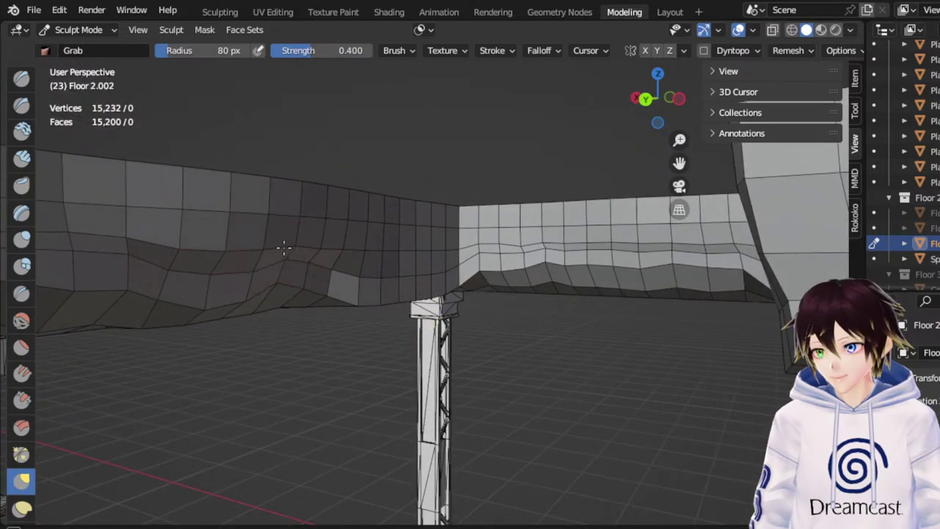
Grab the lower side of the walkway beside the pillar and pull its bottom rows upward into an uneven undercut
mouse_move(247, 298)
mouse_down()
mouse_move(234, 275)
mouse_move(189, 269)
mouse_up()
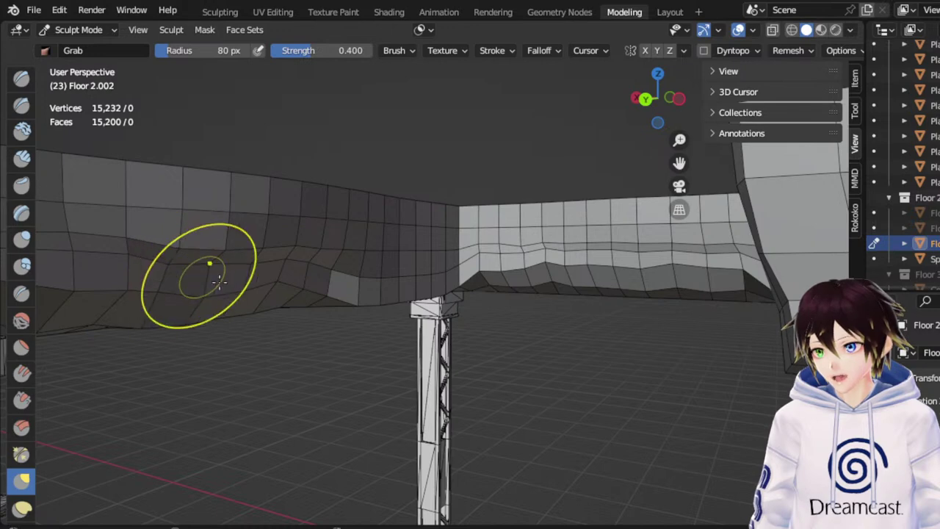
drag(352, 302, 361, 270)
scroll(378, 273, up, 3)
middle_drag(408, 285, 423, 287)
mouse_move(415, 286)
mouse_down()
mouse_move(395, 257)
mouse_move(416, 254)
mouse_move(377, 240)
mouse_up()
mouse_move(369, 310)
mouse_down()
mouse_move(360, 285)
mouse_move(369, 259)
mouse_up()
Pull the jutting lower block beside the inner corner above the pillar upward and inward
scroll(349, 255, down, 1)
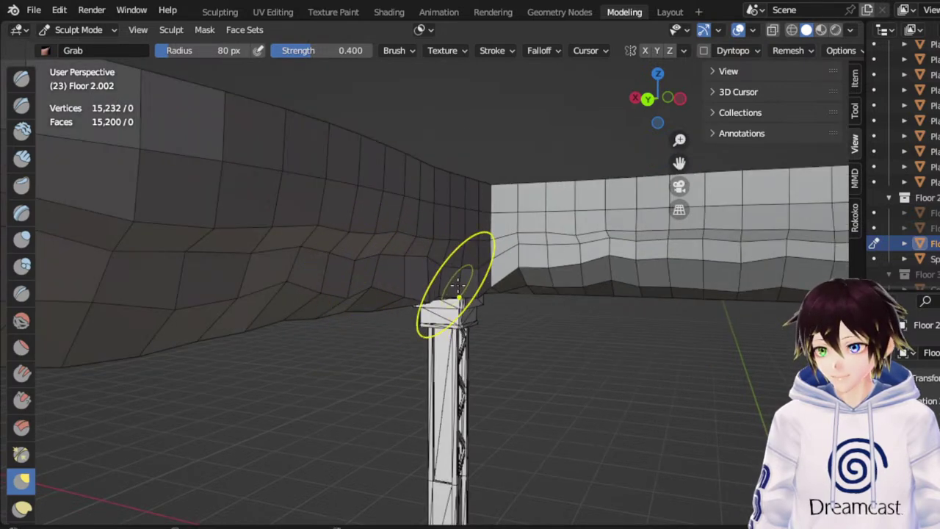
middle_drag(467, 257, 444, 271)
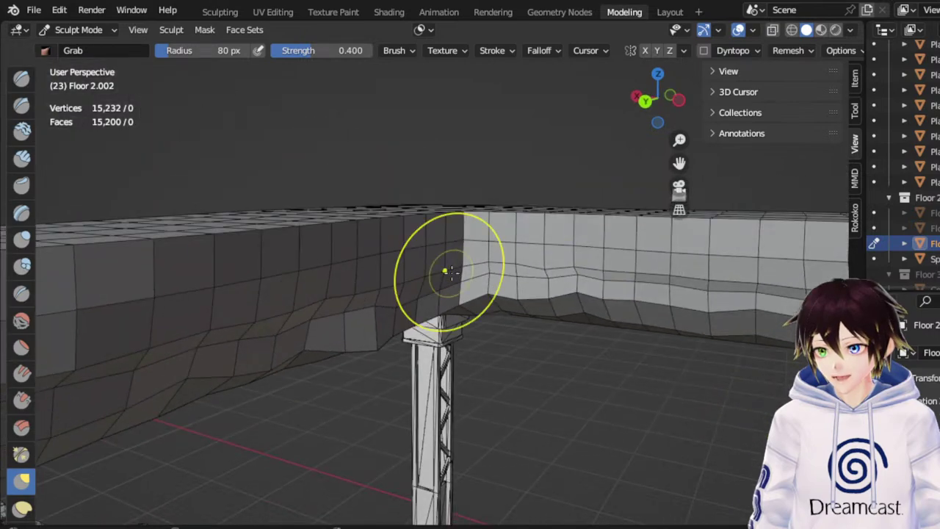
drag(372, 338, 353, 309)
middle_drag(354, 307, 374, 289)
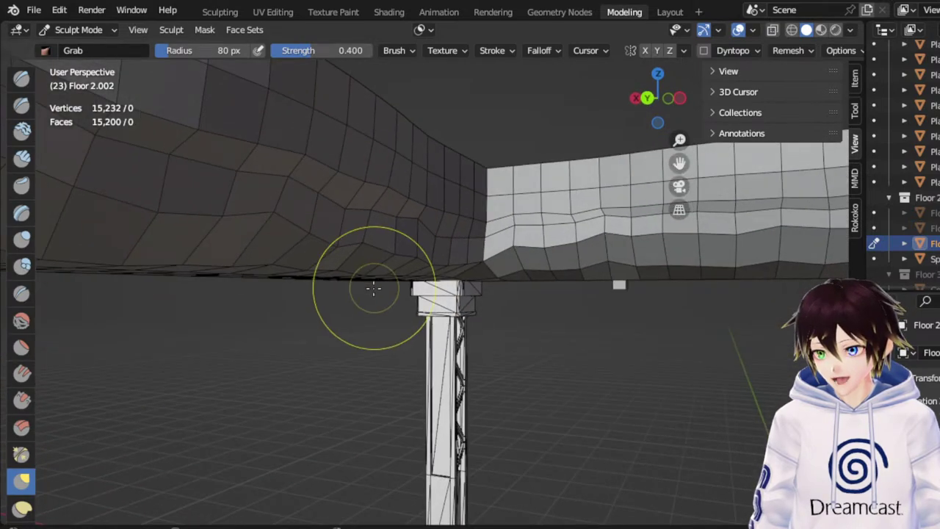
middle_drag(399, 242, 413, 250)
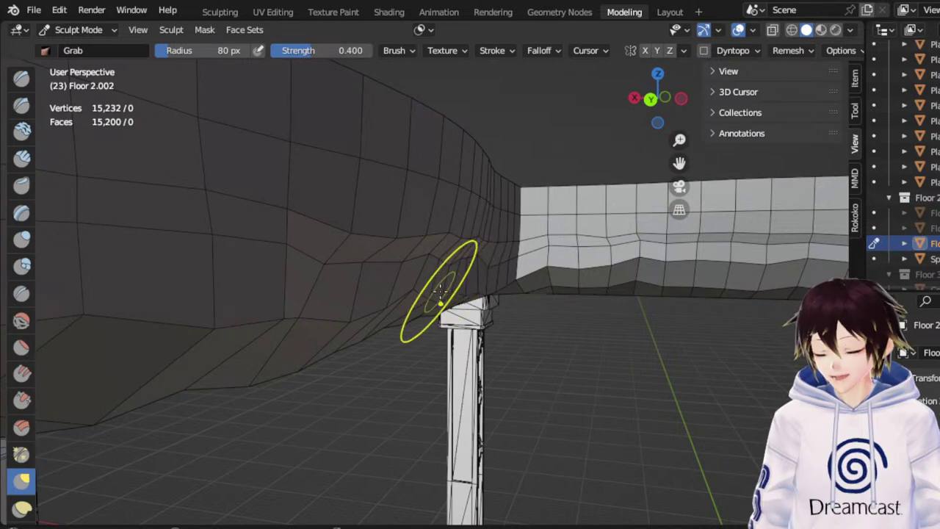
middle_drag(440, 294, 360, 294)
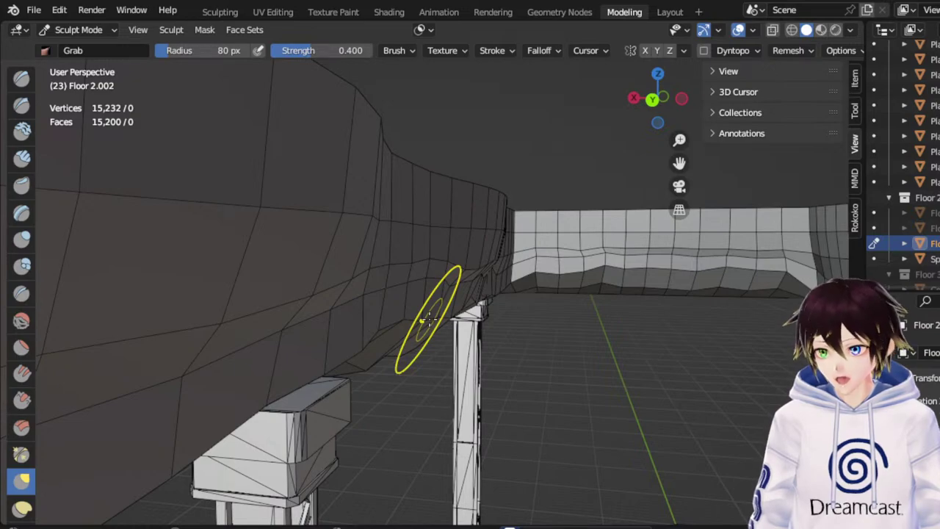
Examine the connected walkways and platforms from above and from the side for edges that still look straight
scroll(429, 317, down, 3)
middle_drag(508, 313, 472, 295)
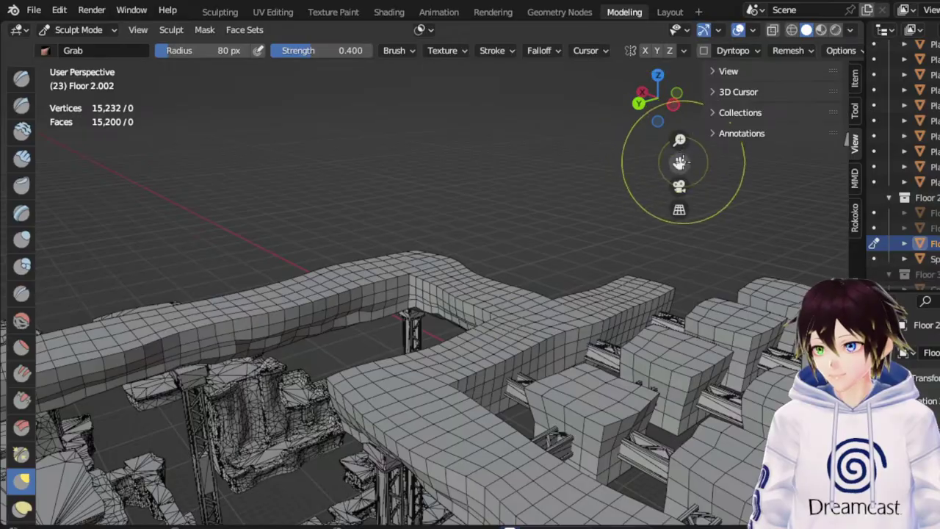
drag(682, 162, 934, 88)
scroll(486, 231, down, 3)
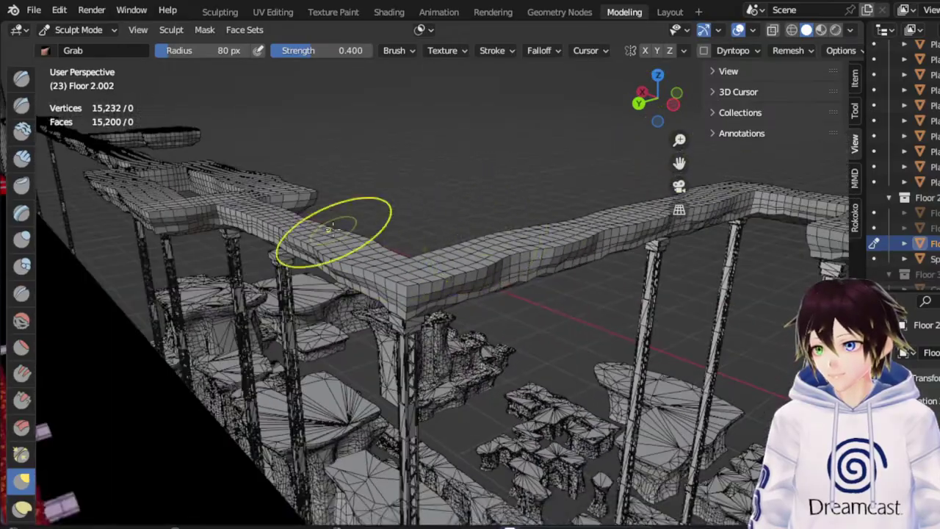
middle_drag(332, 230, 550, 231)
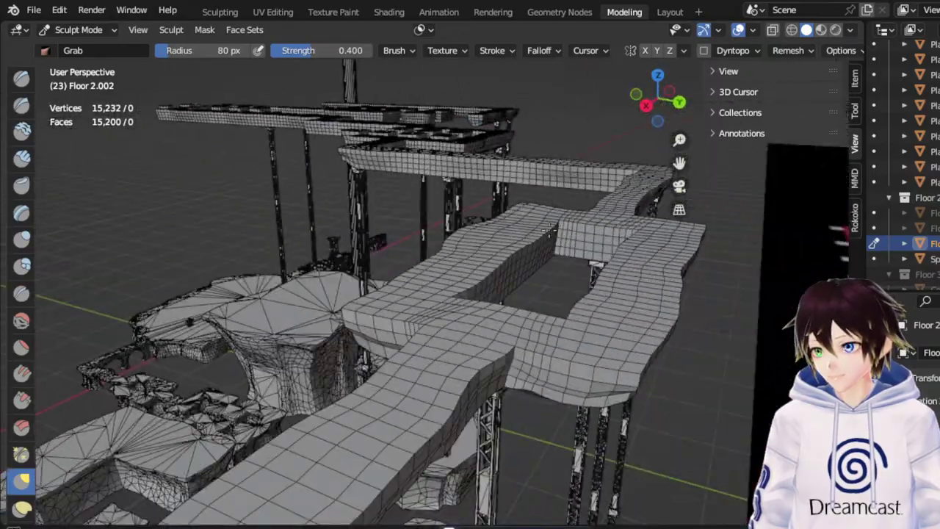
middle_drag(382, 234, 507, 193)
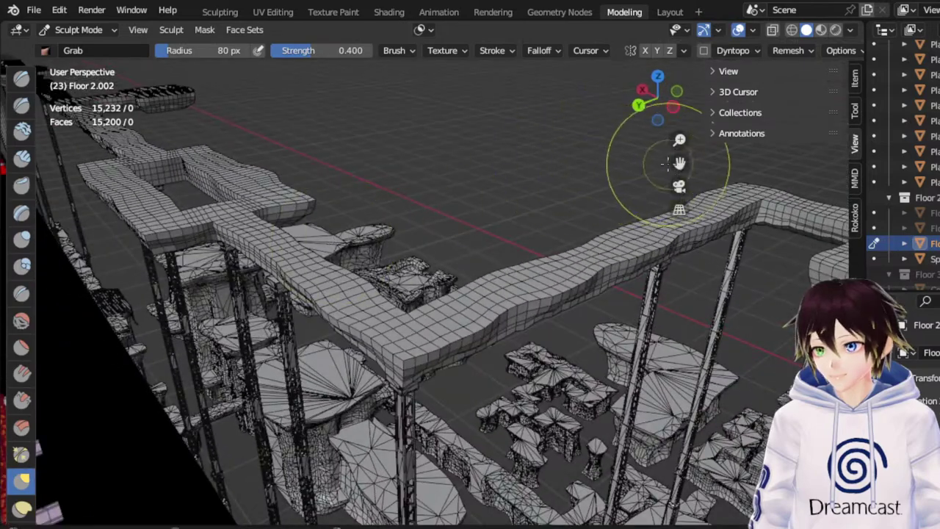
mouse_move(680, 163)
mouse_down()
mouse_move(822, 209)
mouse_move(22, 242)
mouse_move(118, 398)
mouse_move(256, 516)
mouse_up()
scroll(512, 283, up, 5)
middle_drag(344, 289, 515, 277)
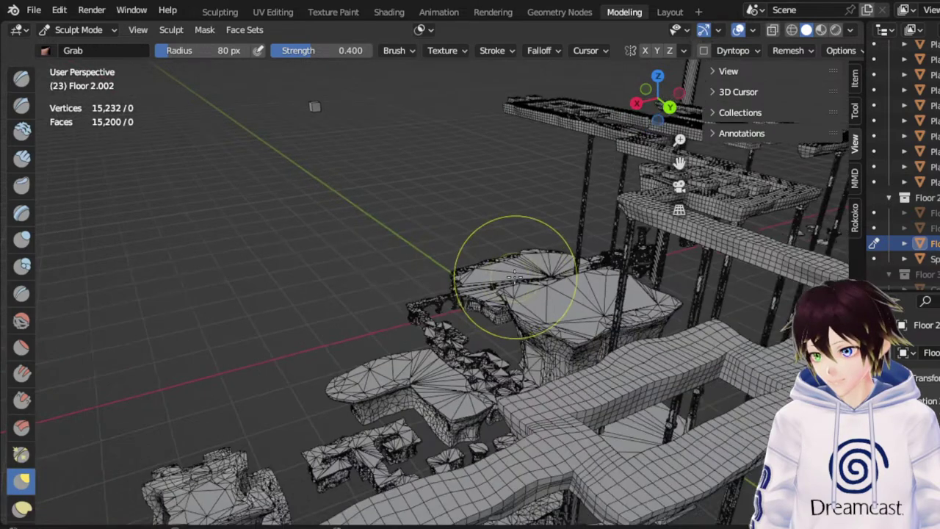
scroll(515, 277, down, 1)
mouse_move(679, 163)
mouse_down()
mouse_move(859, 55)
mouse_move(84, 44)
mouse_move(279, 405)
mouse_up()
scroll(497, 291, up, 1)
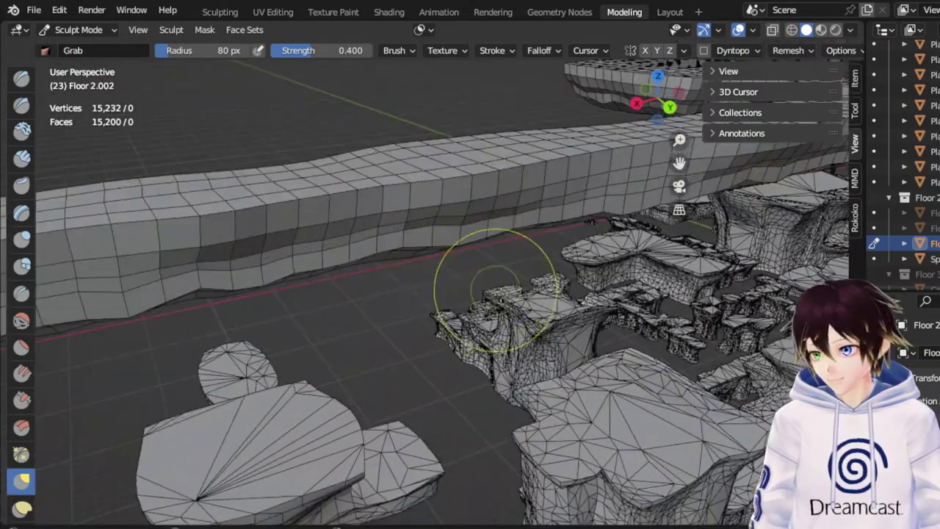
middle_drag(497, 291, 586, 248)
drag(679, 163, 680, 239)
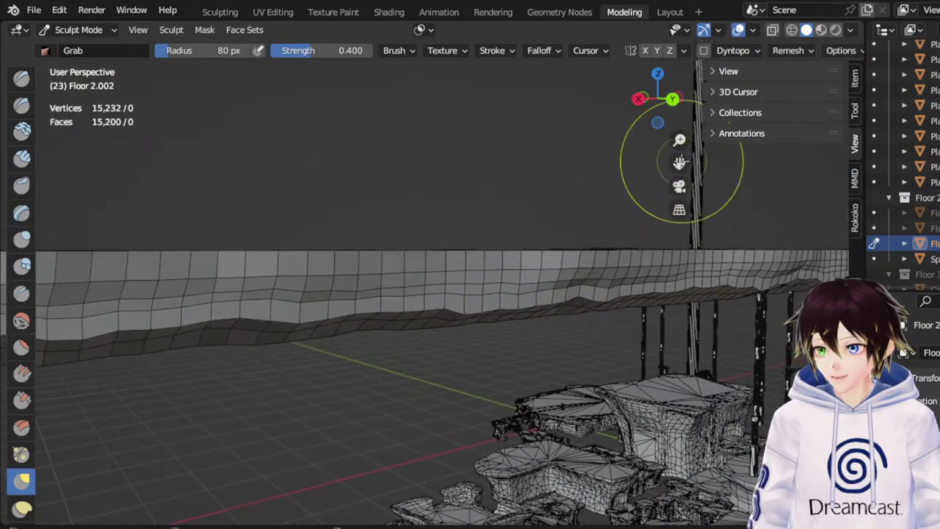
Pull the lower side edge and underside of the long walkway inward at several spots to make them irregular
scroll(522, 304, up, 2)
middle_drag(522, 304, 551, 300)
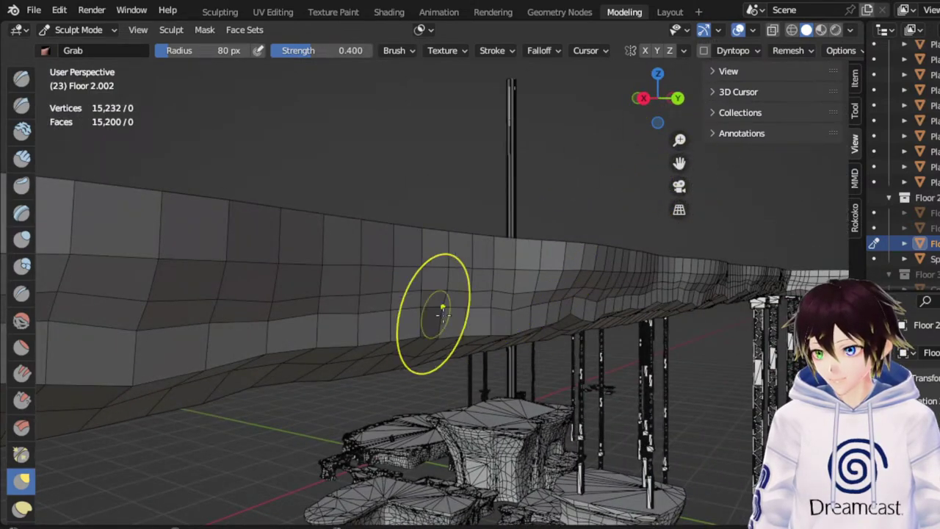
middle_drag(371, 340, 404, 343)
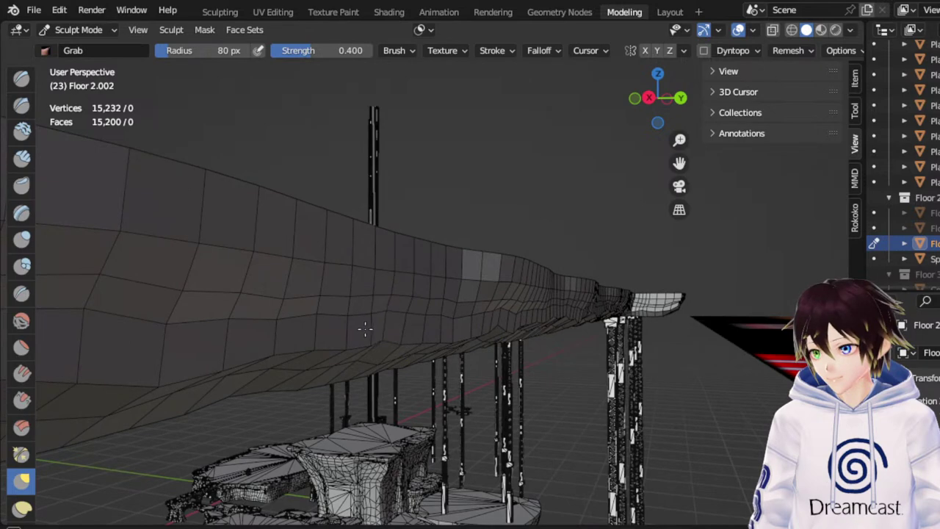
middle_drag(284, 337, 311, 305)
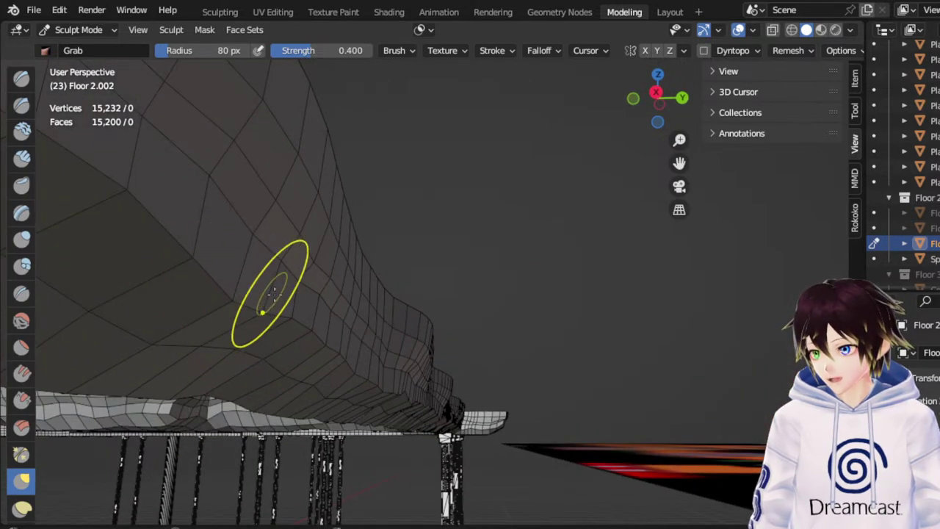
drag(318, 324, 293, 316)
drag(348, 365, 320, 353)
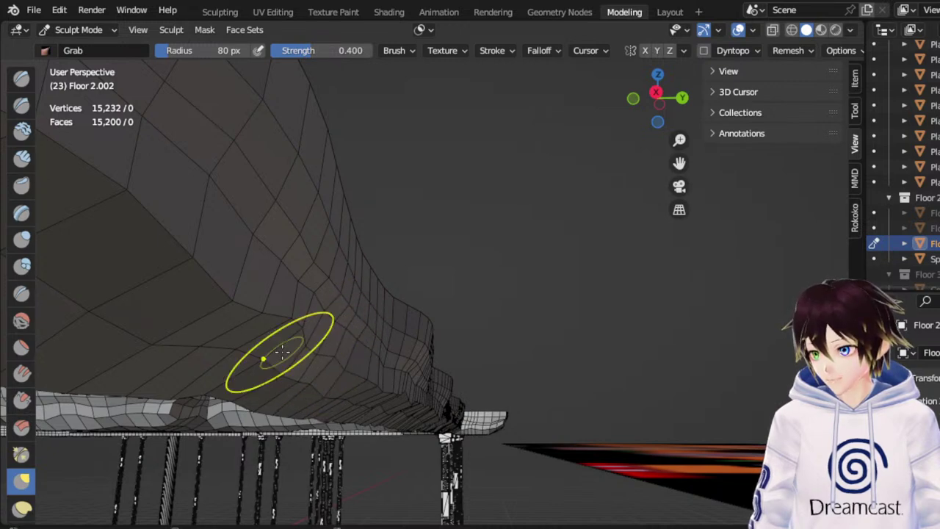
drag(282, 353, 255, 329)
scroll(243, 296, down, 3)
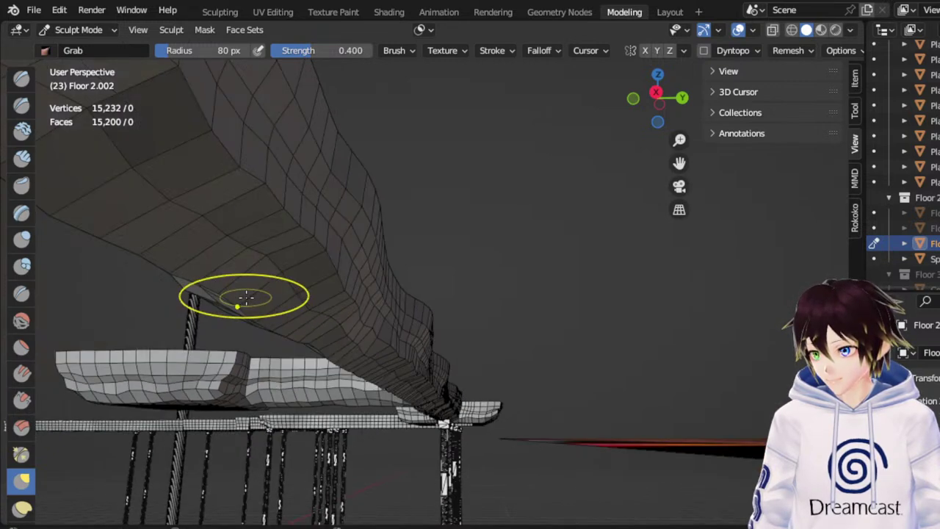
middle_drag(327, 283, 361, 249)
drag(393, 246, 385, 246)
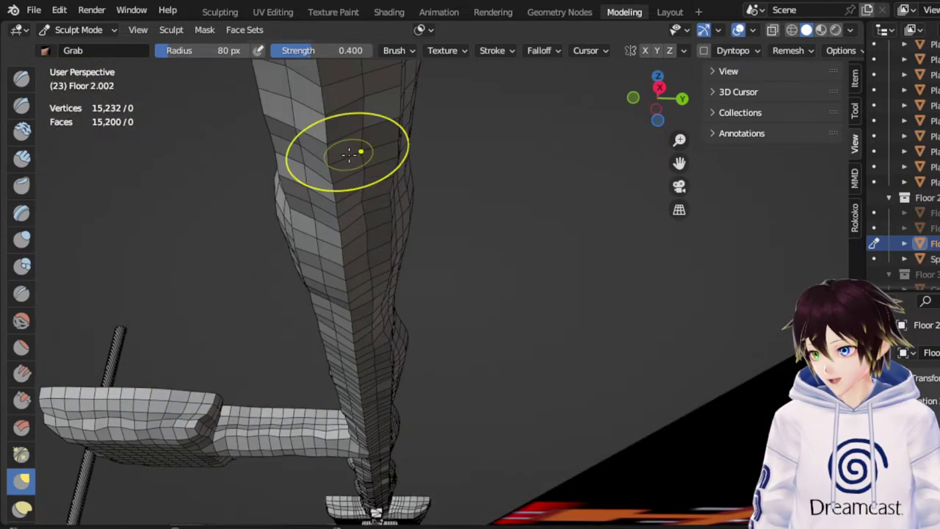
Raise the lowest corner of the wide platform's projecting end face above the lattice pillar
middle_drag(374, 133, 346, 171)
scroll(346, 170, down, 3)
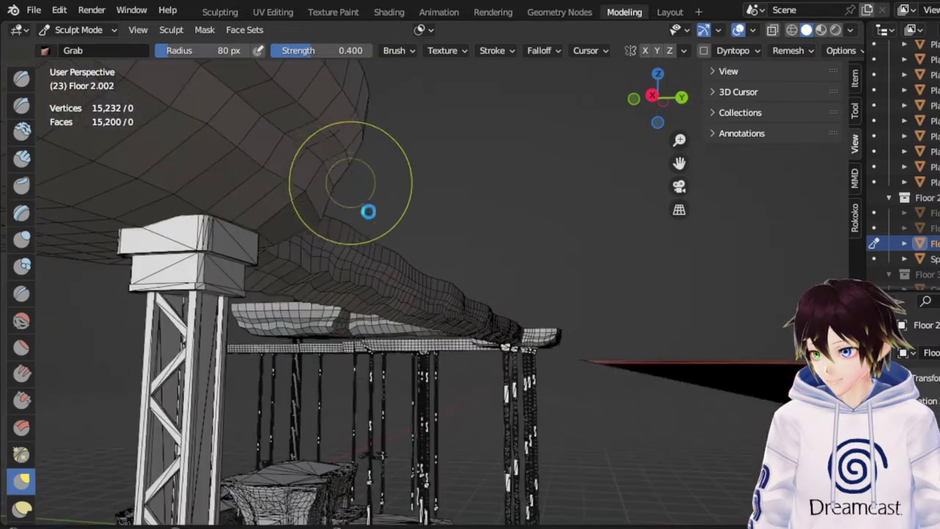
middle_drag(407, 215, 310, 262)
scroll(367, 246, down, 2)
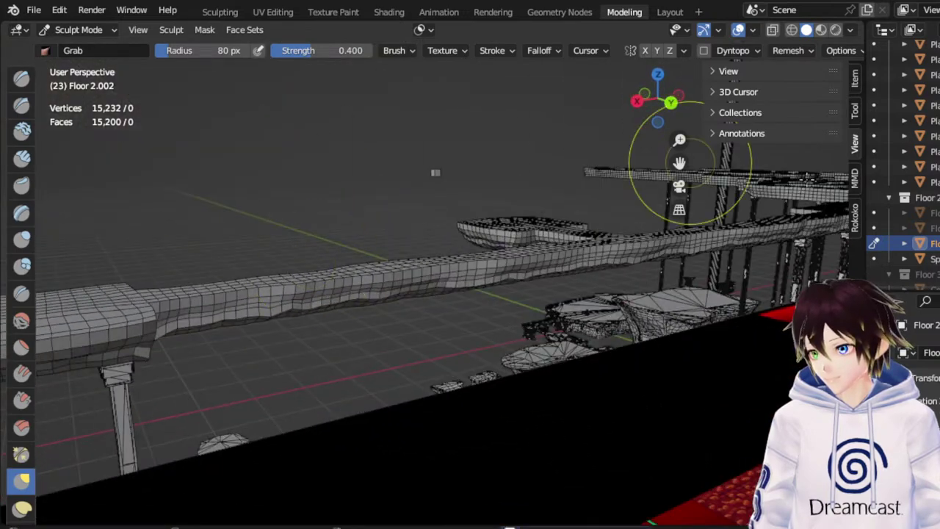
drag(680, 163, 827, 135)
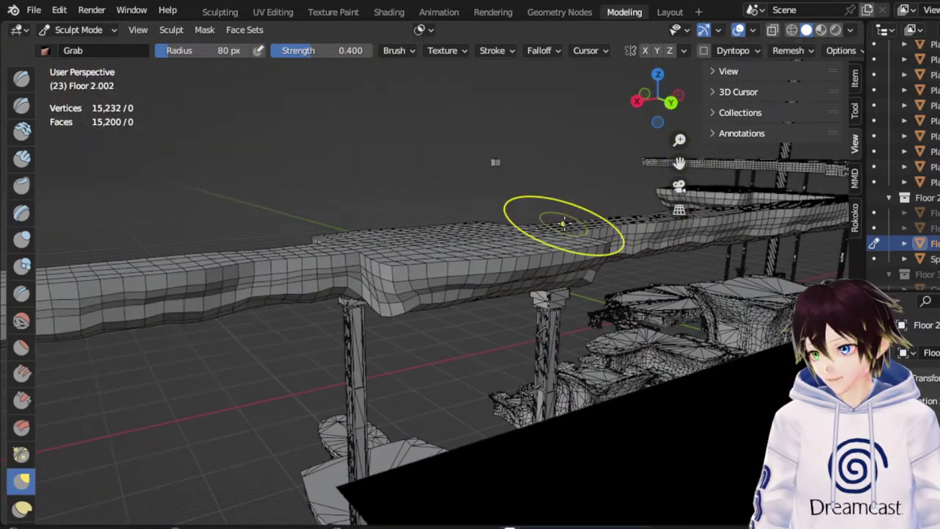
scroll(561, 226, up, 3)
middle_drag(519, 243, 564, 260)
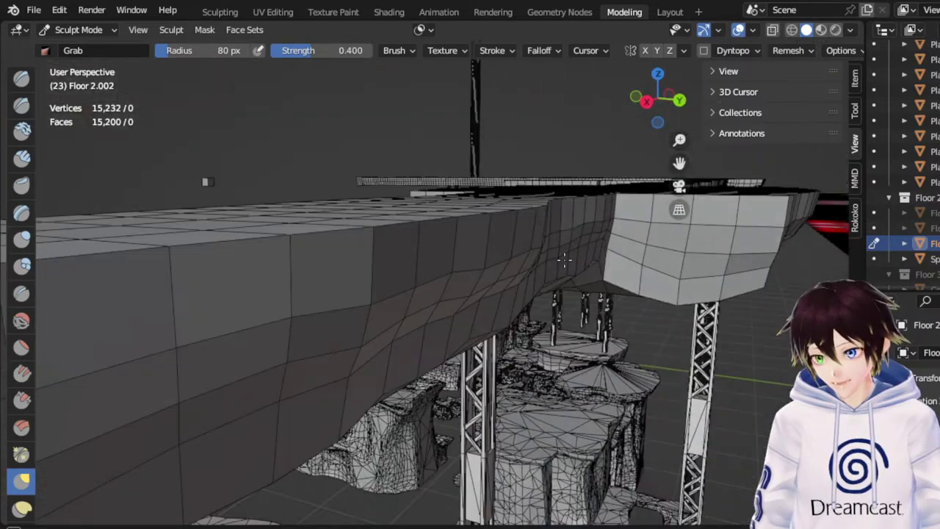
drag(673, 291, 683, 273)
Examine the wide platform's corners, its sides above the pillars and the adjoining walkways for unsculpted edges
middle_drag(685, 272, 607, 250)
drag(680, 166, 878, 150)
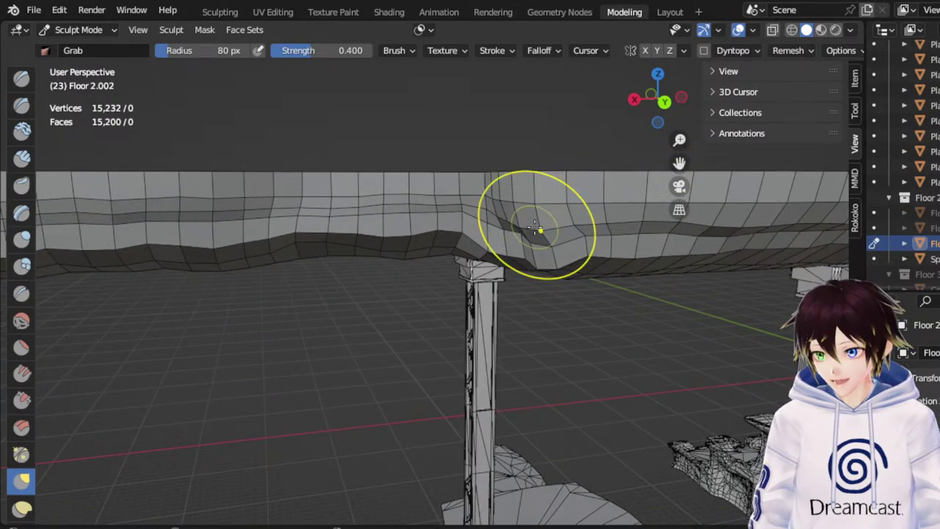
middle_drag(535, 225, 440, 294)
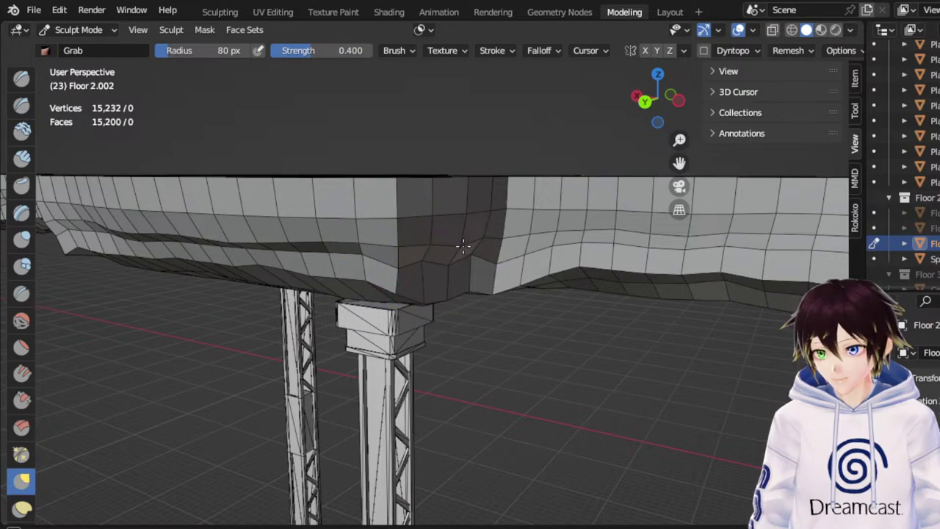
middle_drag(463, 246, 487, 248)
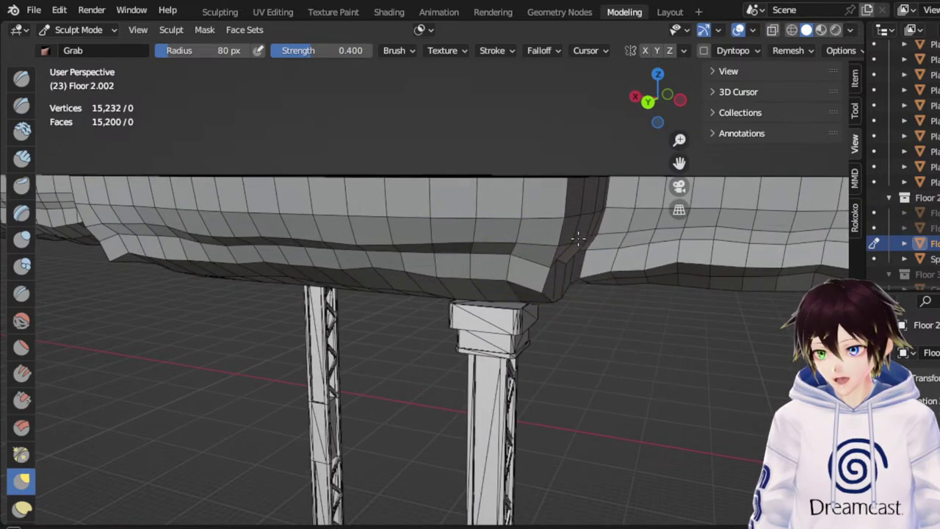
mouse_move(582, 239)
middle_down()
mouse_move(568, 228)
mouse_move(586, 231)
middle_up()
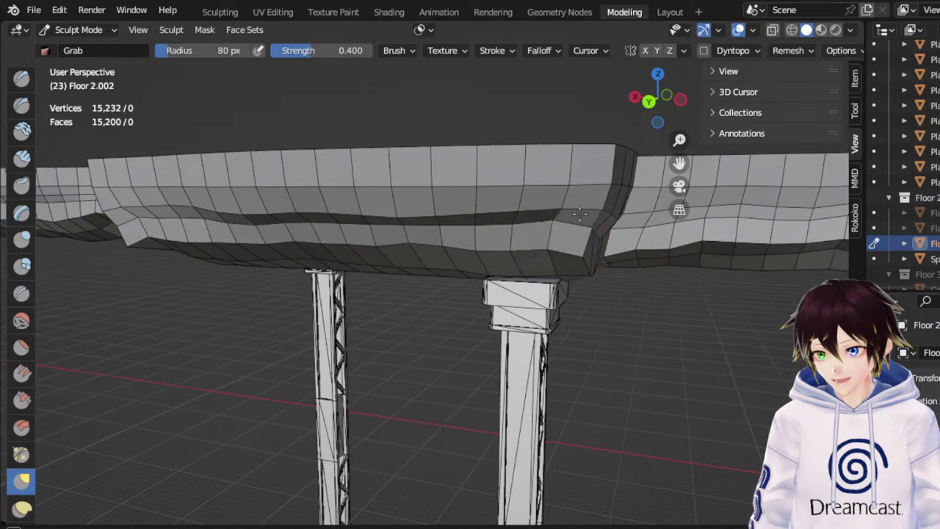
scroll(543, 221, down, 6)
middle_drag(341, 226, 409, 214)
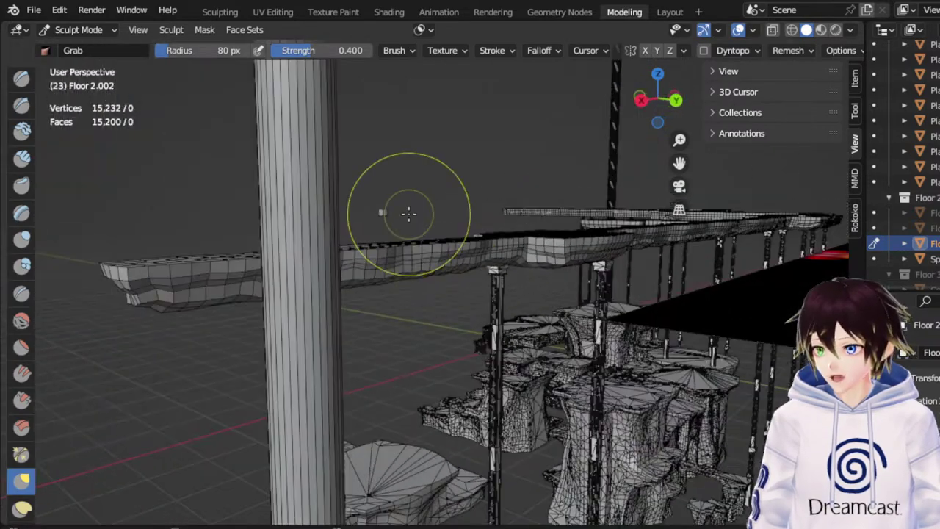
middle_drag(487, 210, 455, 219)
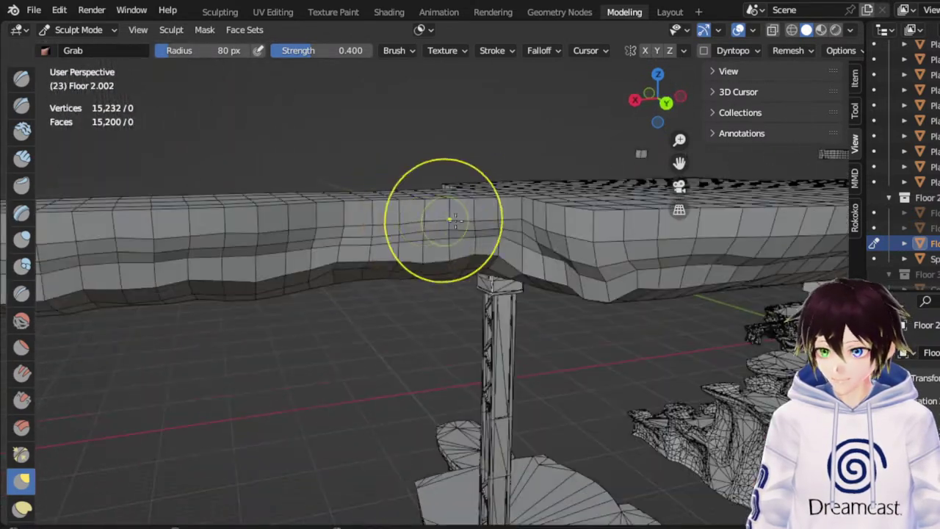
drag(680, 157, 679, 163)
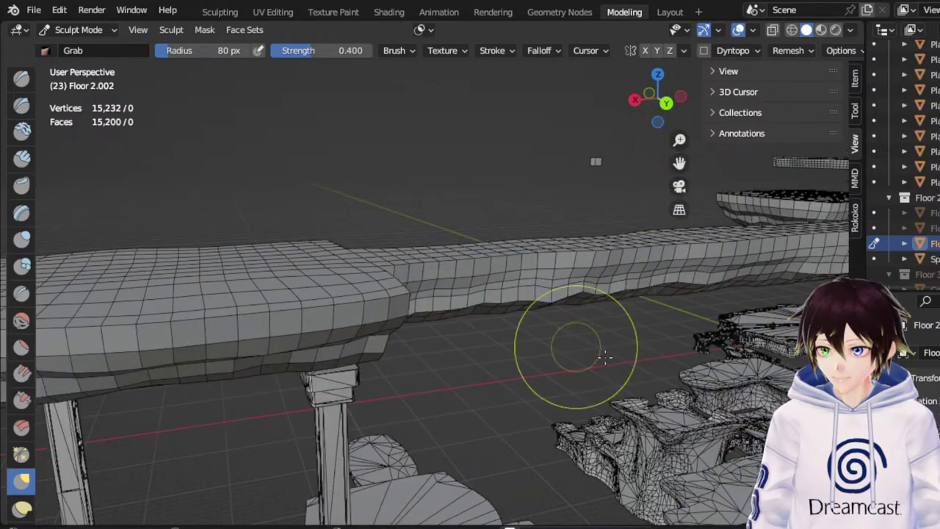
middle_drag(626, 367, 655, 387)
scroll(580, 344, down, 6)
middle_drag(580, 343, 645, 357)
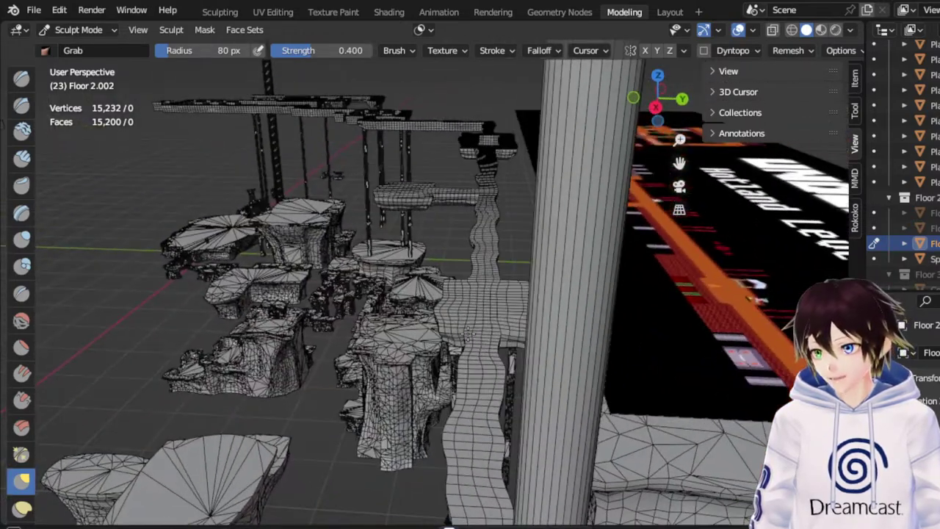
middle_drag(471, 335, 434, 320)
Pull the lower outer corner of the wide platform's opposite end face inward above the lattice pillar
scroll(510, 288, up, 5)
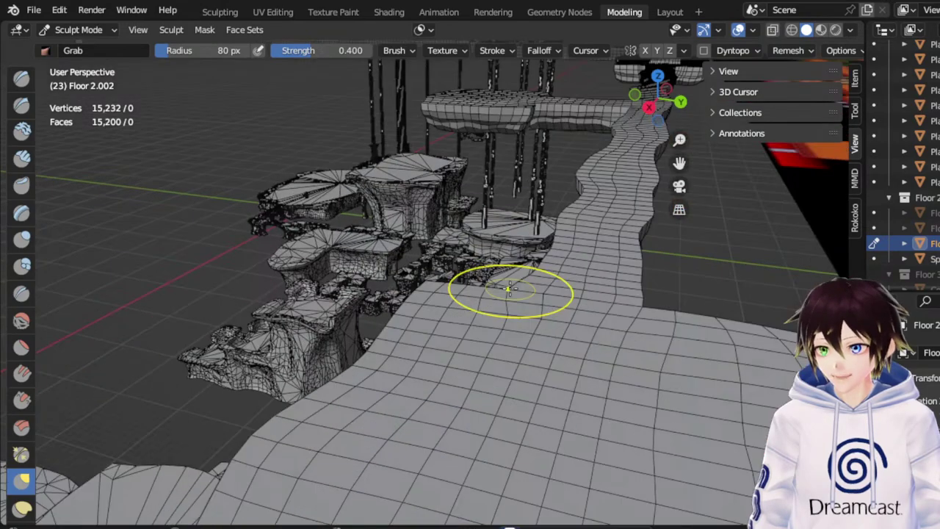
middle_drag(340, 335, 517, 334)
middle_drag(400, 338, 497, 281)
scroll(498, 281, up, 2)
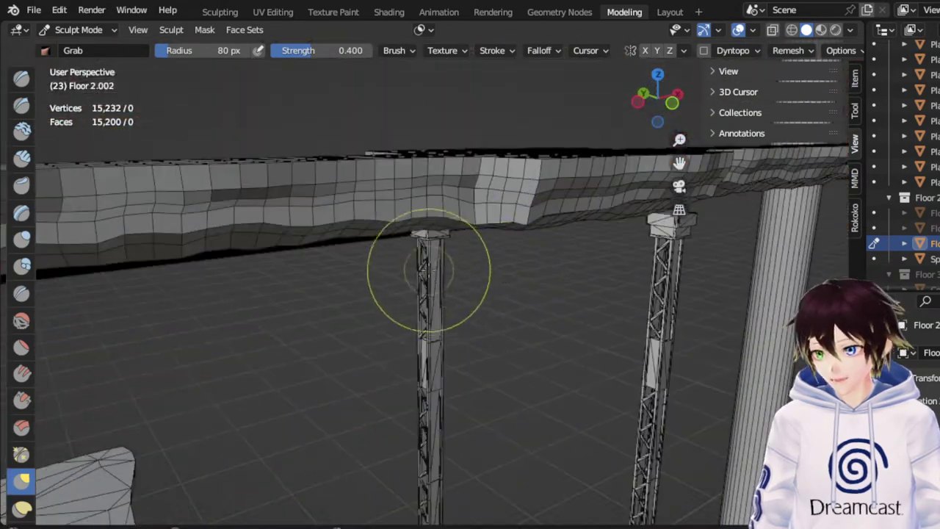
middle_drag(431, 268, 635, 189)
shift+middle_drag(489, 187, 573, 221)
scroll(577, 222, up, 3)
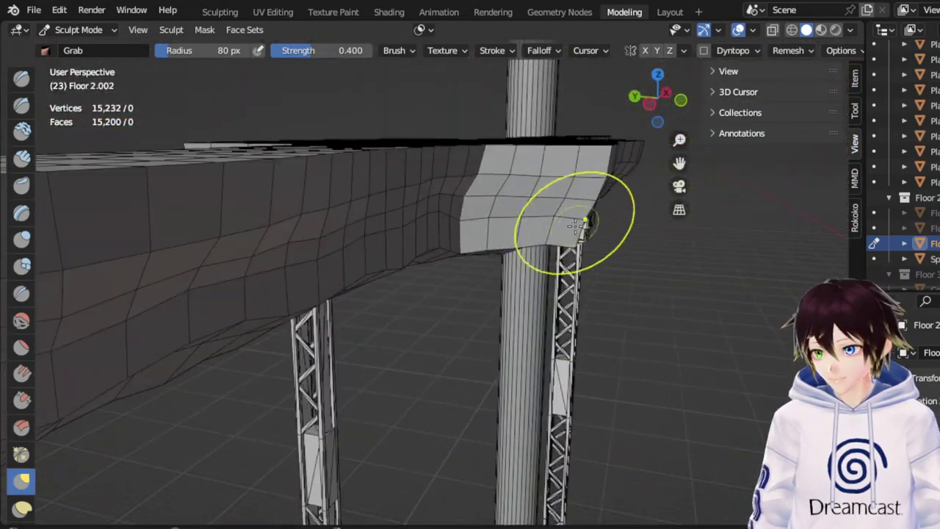
drag(573, 228, 517, 235)
middle_drag(485, 219, 405, 222)
shift+middle_drag(830, 193, 679, 189)
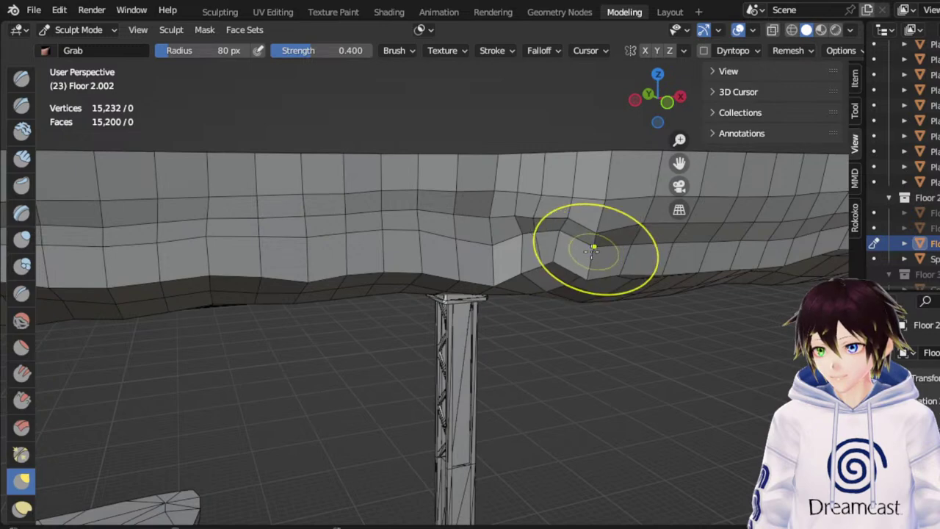
Examine the long walkway's sides and underside and its junctions with the pillar-supported platform for unsculpted edges
middle_drag(592, 251, 618, 260)
scroll(615, 260, down, 1)
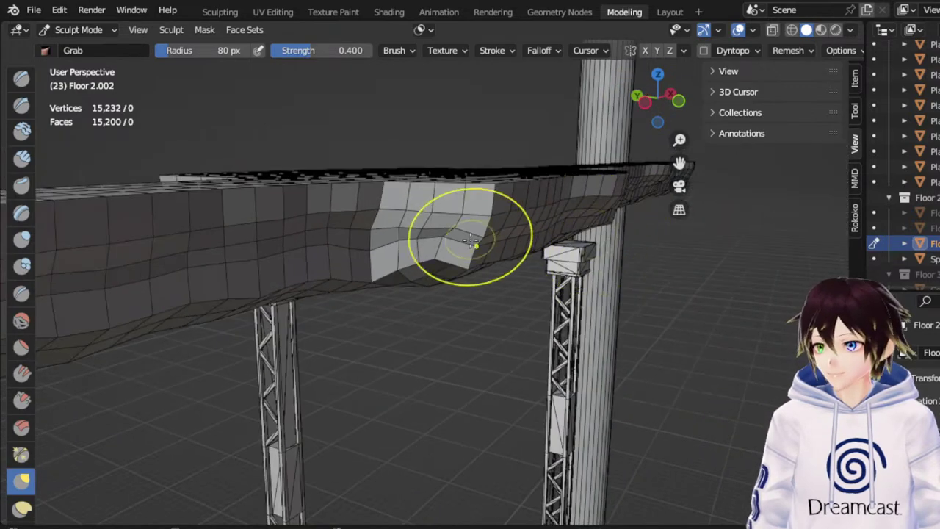
middle_drag(471, 240, 481, 241)
drag(679, 164, 808, 160)
scroll(443, 242, up, 2)
mouse_move(443, 242)
middle_down()
mouse_move(437, 255)
mouse_move(429, 248)
middle_up()
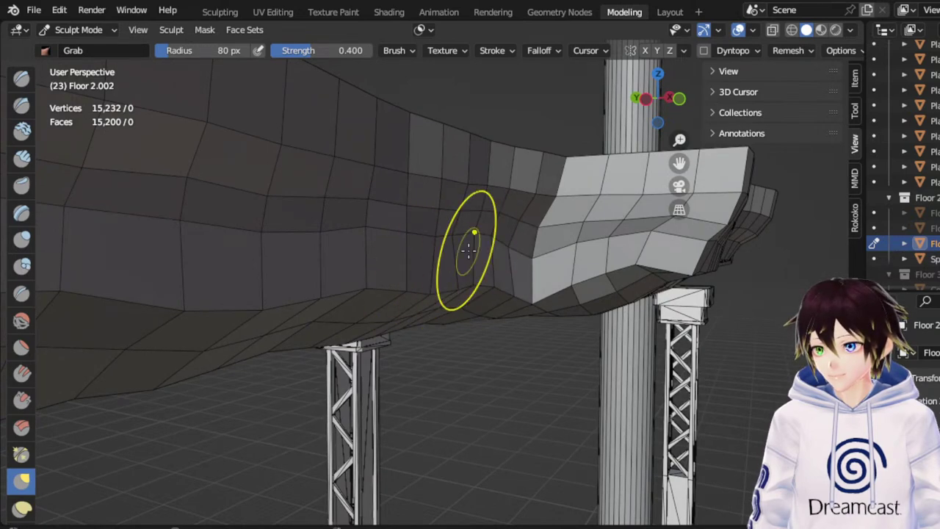
middle_drag(468, 251, 491, 255)
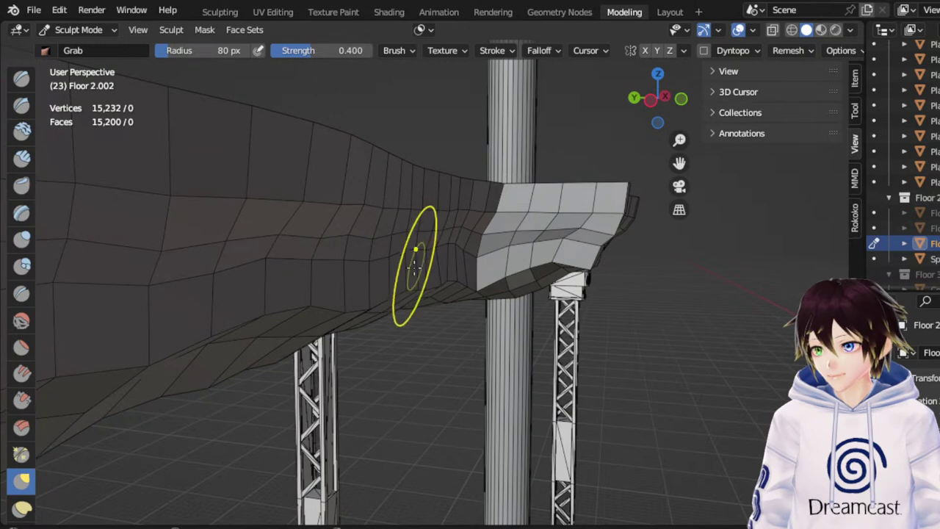
middle_drag(416, 268, 408, 261)
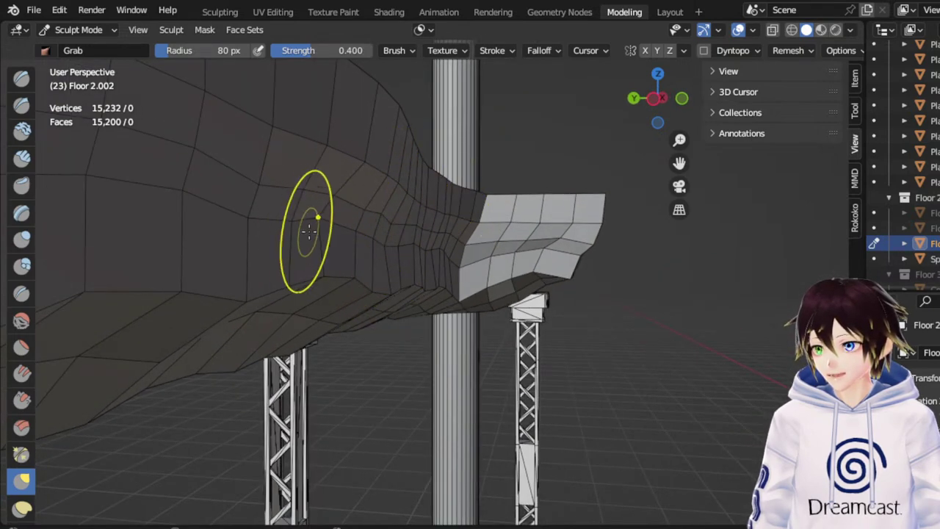
middle_drag(271, 237, 280, 269)
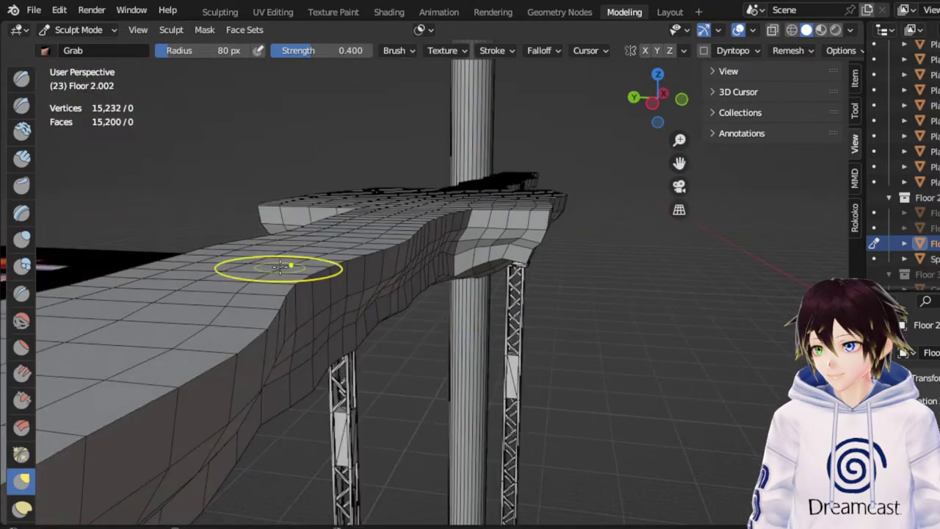
middle_drag(219, 244, 514, 223)
scroll(511, 224, up, 4)
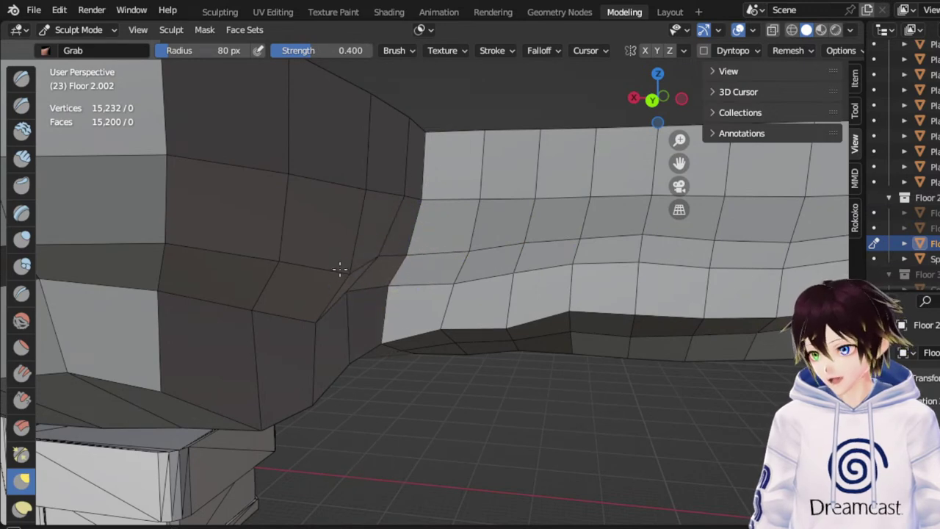
scroll(293, 295, down, 2)
middle_drag(330, 301, 458, 254)
scroll(371, 274, down, 3)
scroll(356, 257, down, 3)
scroll(458, 254, down, 2)
middle_drag(266, 263, 316, 264)
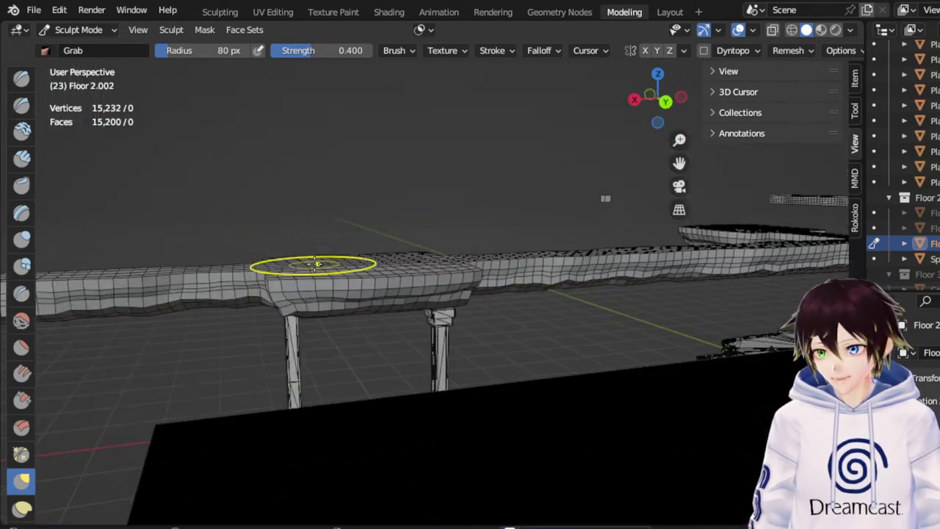
middle_drag(486, 252, 428, 273)
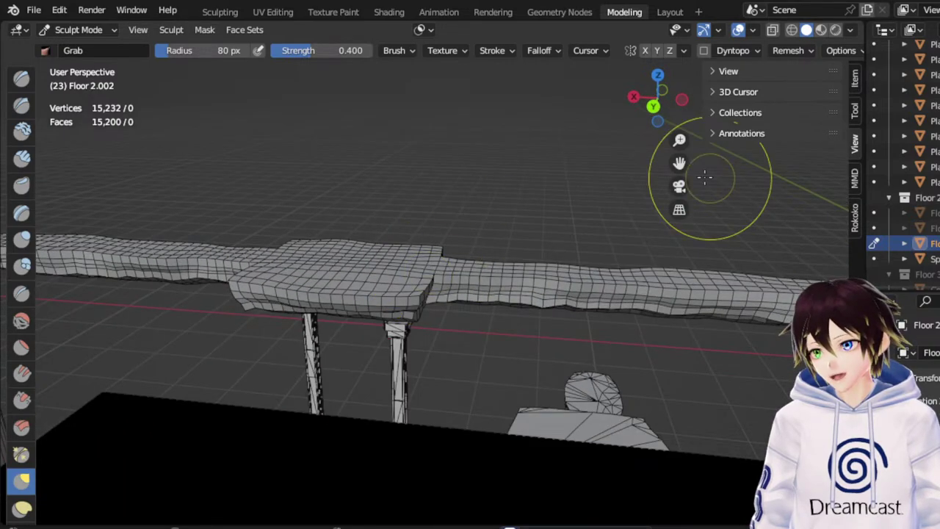
Raise the lower side edge of the long walkway at two spots with the Grab brush to make it more uneven
drag(679, 163, 507, 200)
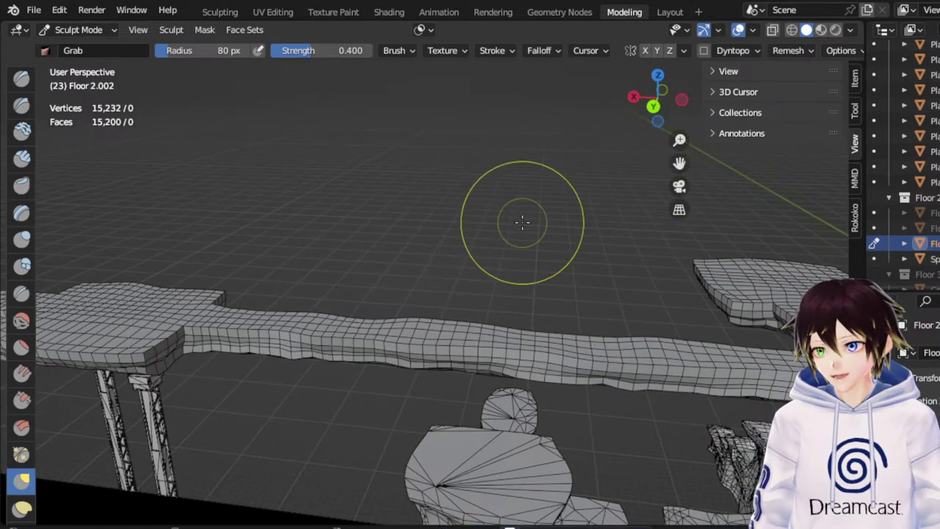
middle_drag(529, 252, 479, 277)
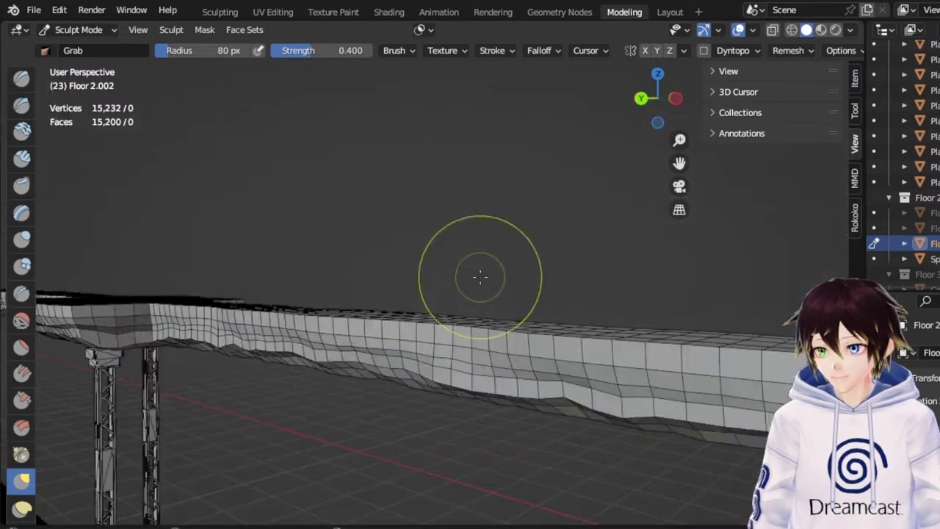
drag(680, 162, 624, 73)
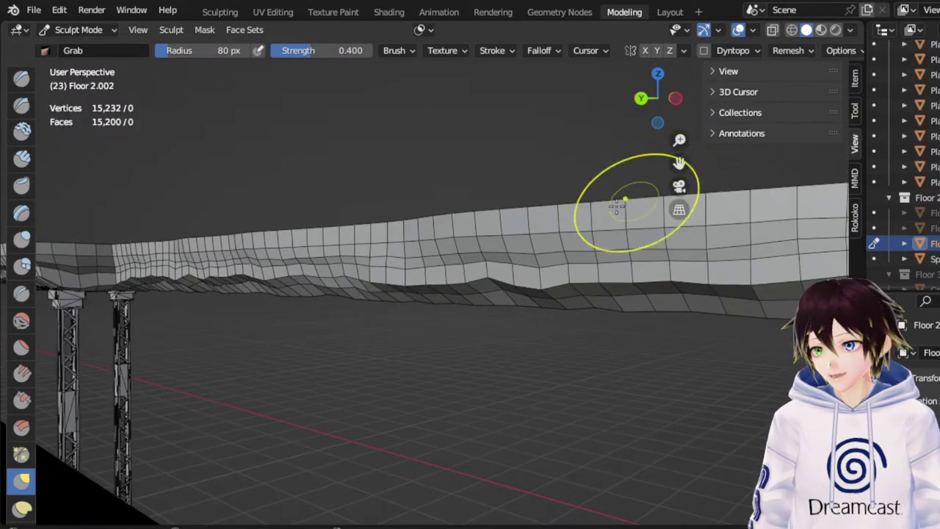
scroll(500, 237, up, 3)
middle_drag(417, 273, 423, 271)
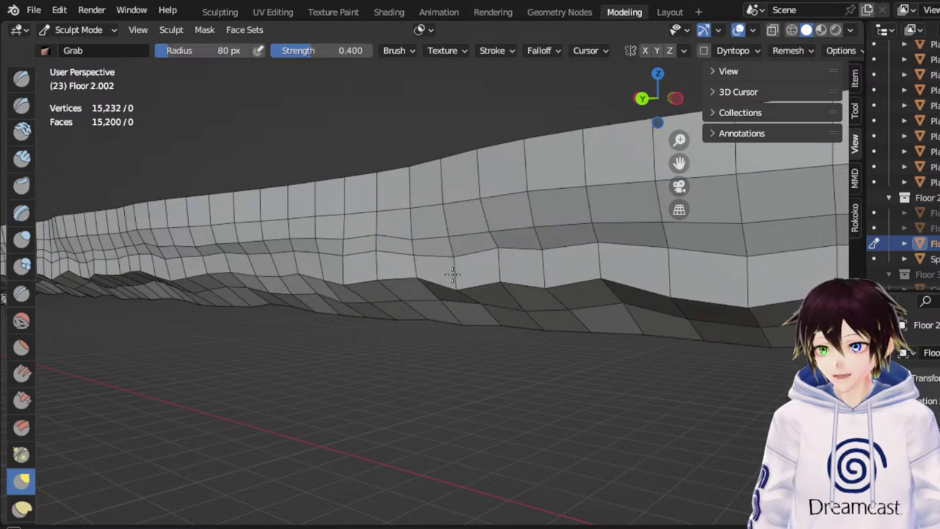
drag(550, 283, 555, 248)
middle_drag(579, 250, 539, 277)
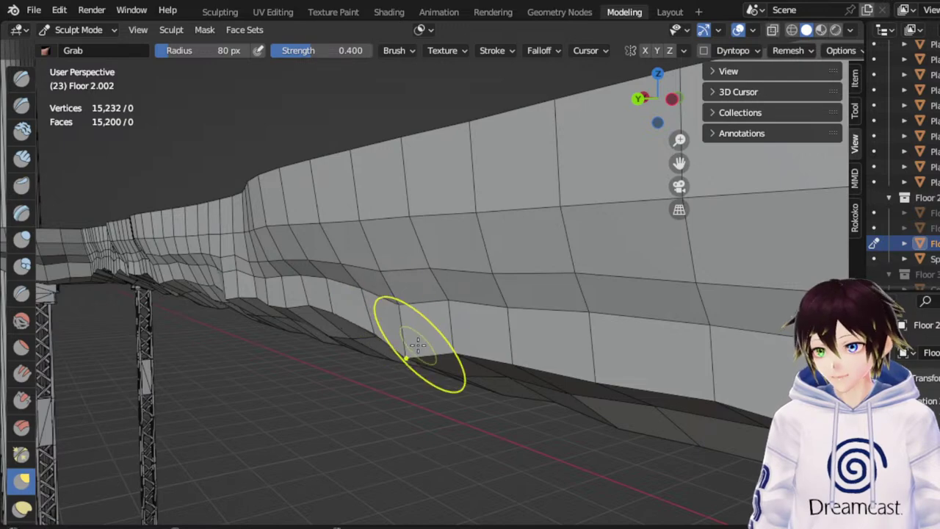
scroll(444, 310, down, 4)
middle_drag(442, 308, 568, 289)
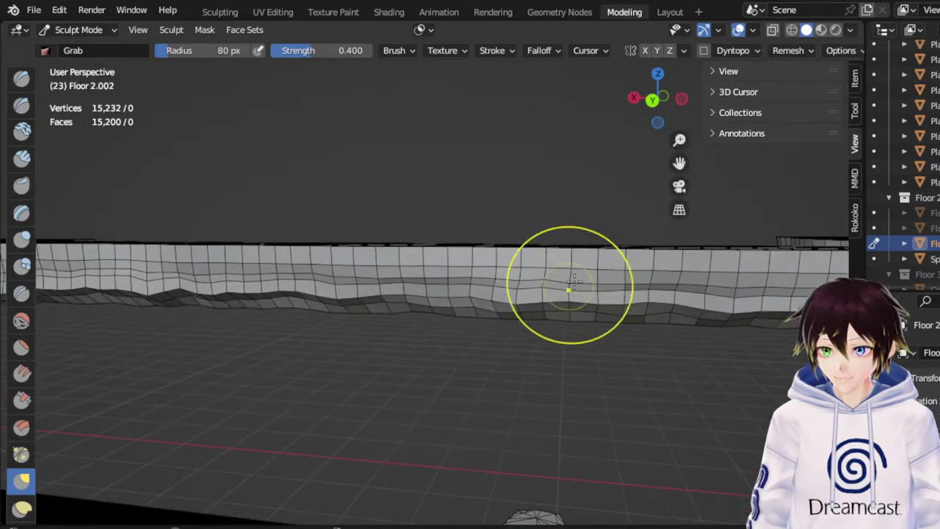
drag(677, 163, 573, 159)
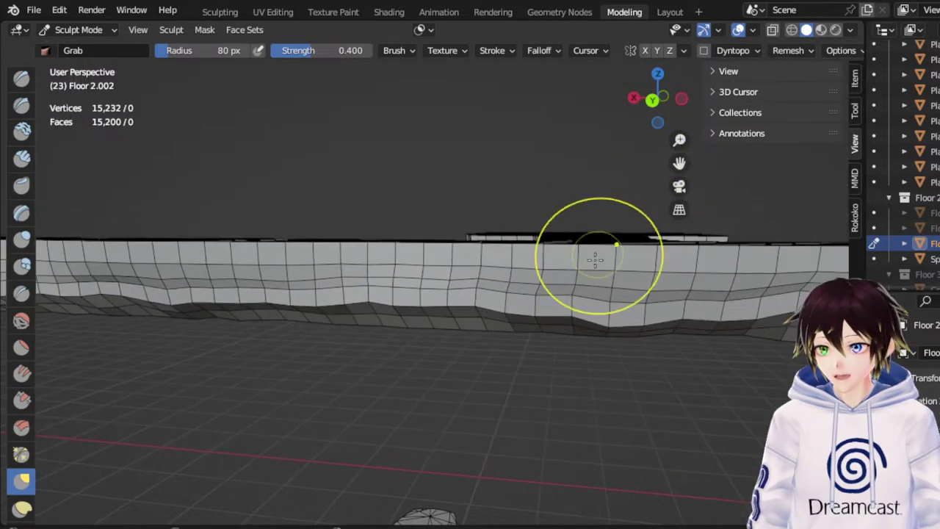
drag(612, 320, 619, 291)
Pull the lower edge of the large platform's inner side face upward next to the short connector to the walkway
middle_drag(594, 277, 717, 282)
scroll(712, 280, down, 4)
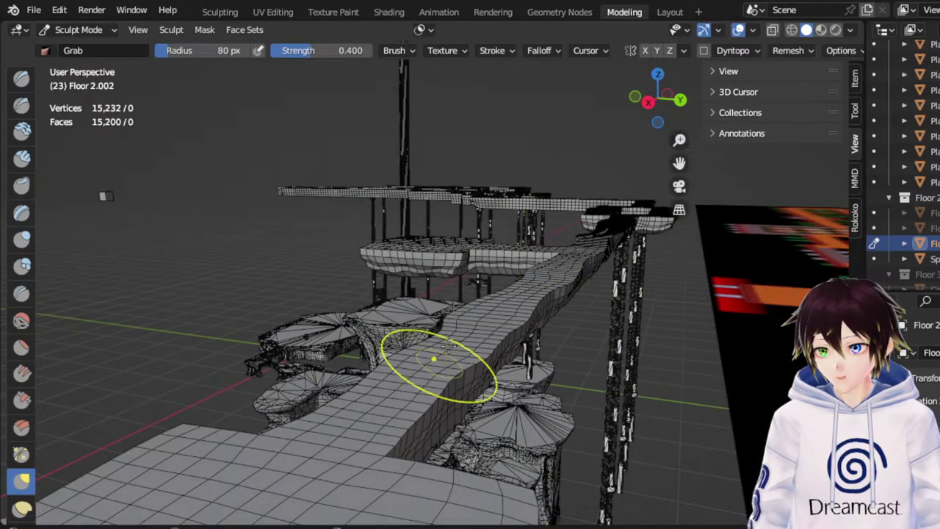
mouse_move(551, 246)
middle_down()
mouse_move(472, 272)
mouse_move(505, 274)
middle_up()
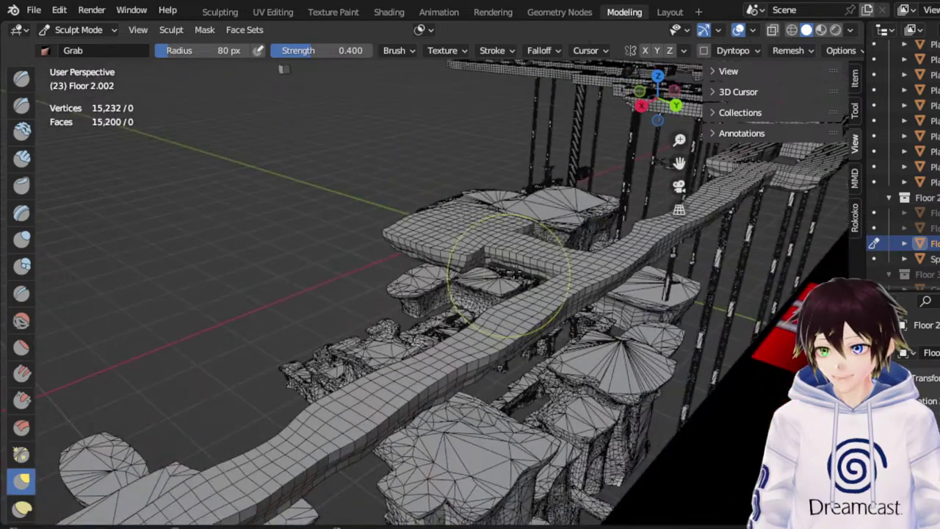
drag(679, 162, 608, 195)
scroll(610, 222, up, 3)
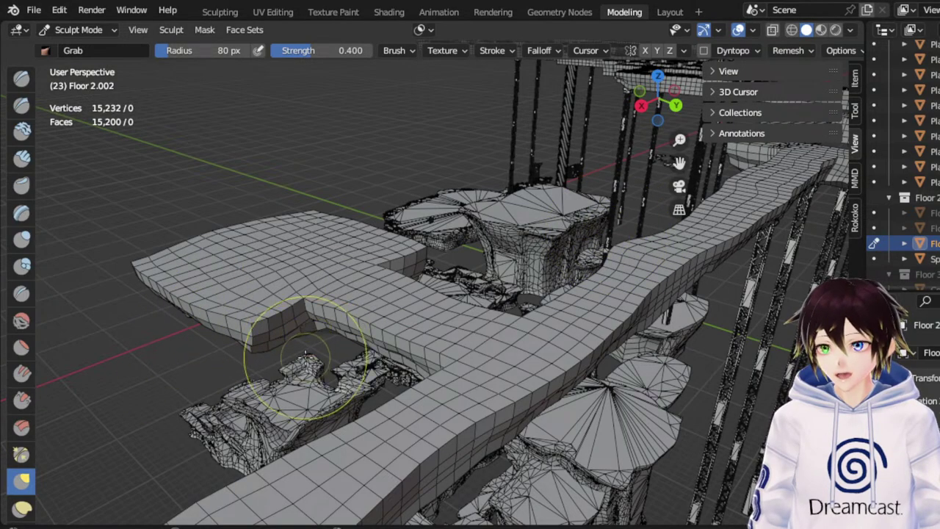
mouse_move(305, 355)
middle_down()
mouse_move(361, 346)
mouse_move(371, 353)
mouse_move(395, 339)
middle_up()
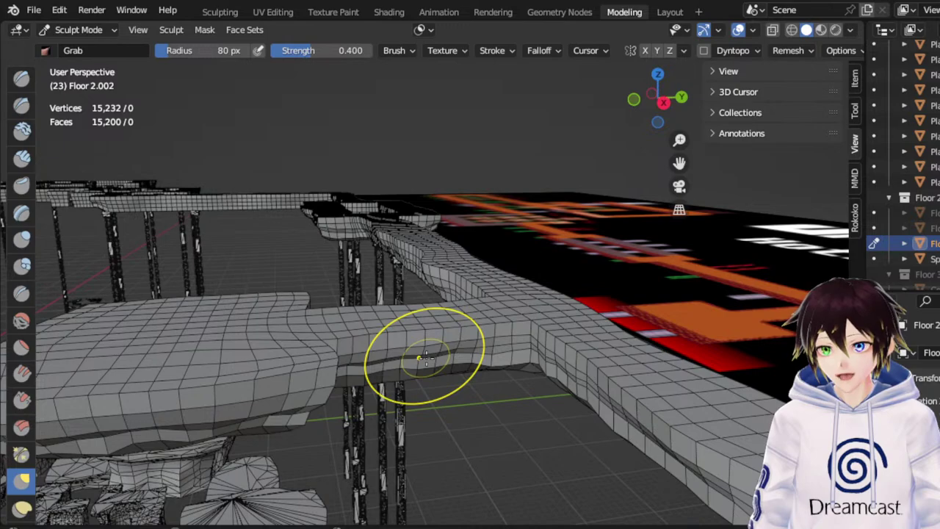
drag(682, 160, 757, 110)
middle_drag(634, 246, 598, 245)
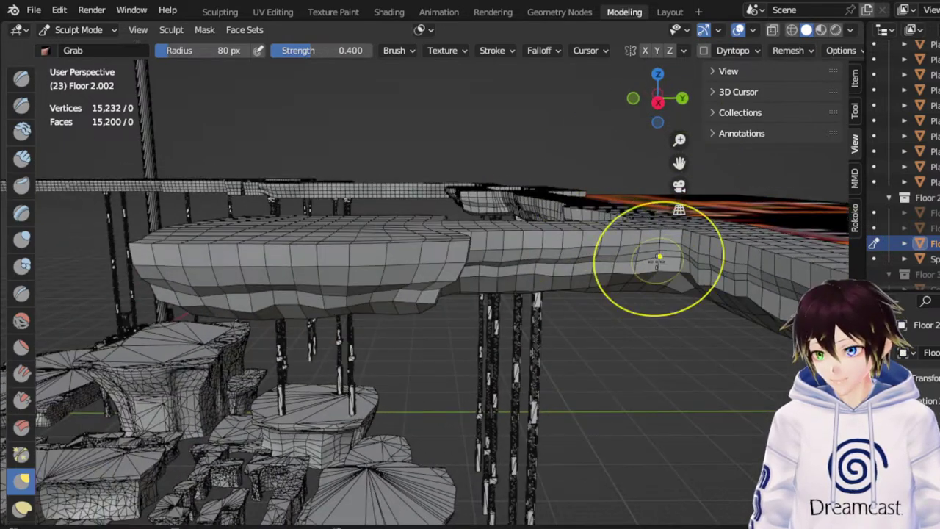
mouse_move(658, 258)
middle_down()
mouse_move(584, 279)
mouse_move(492, 280)
middle_up()
scroll(382, 287, up, 4)
middle_drag(272, 299, 237, 298)
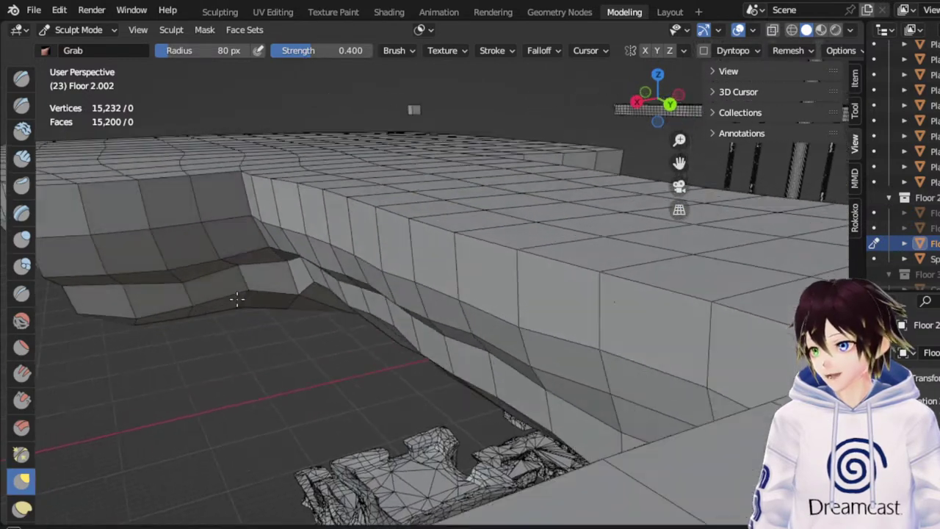
mouse_move(134, 283)
mouse_down()
mouse_move(161, 248)
mouse_move(207, 230)
mouse_up()
Raise the lower edge of the large platform's inner side face on the opposite side of the short connector
middle_drag(193, 257, 231, 270)
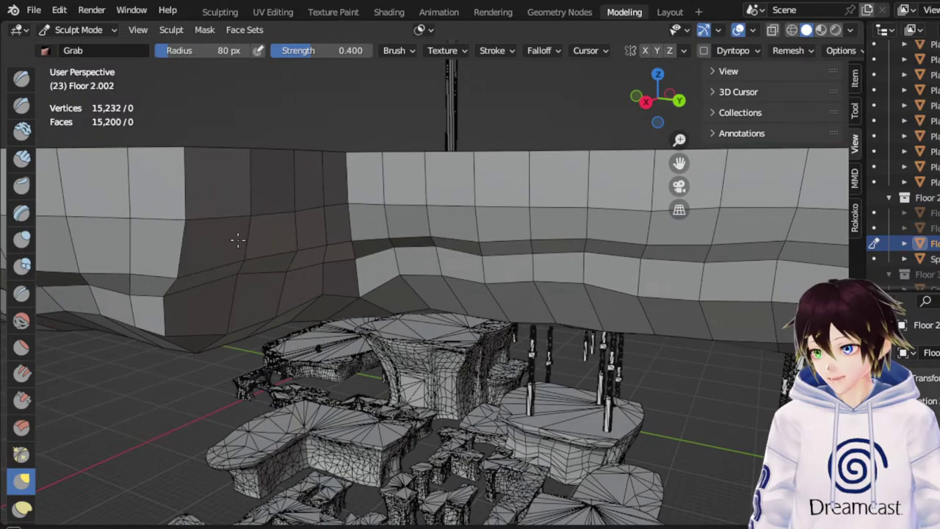
mouse_move(247, 228)
middle_down()
mouse_move(242, 236)
mouse_move(414, 221)
mouse_move(474, 227)
mouse_move(529, 268)
mouse_move(609, 226)
mouse_move(701, 231)
mouse_move(619, 332)
middle_up()
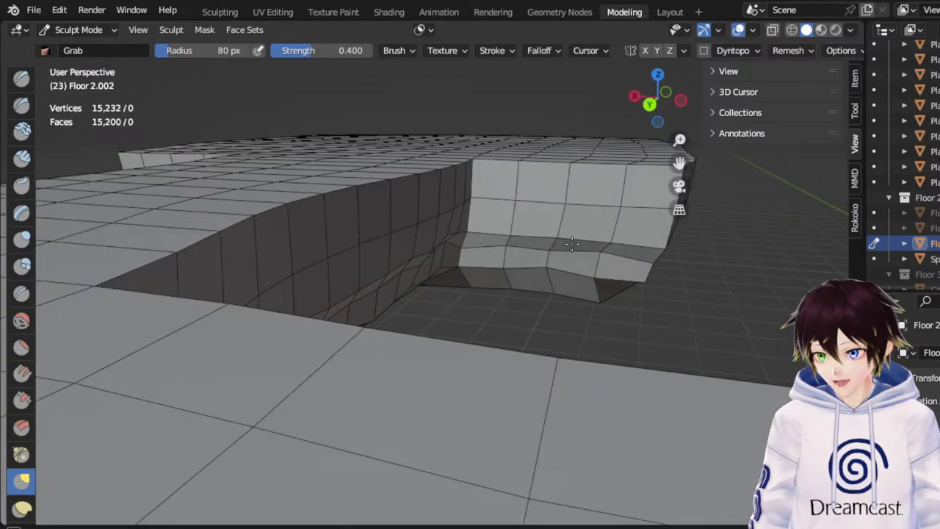
drag(494, 250, 496, 224)
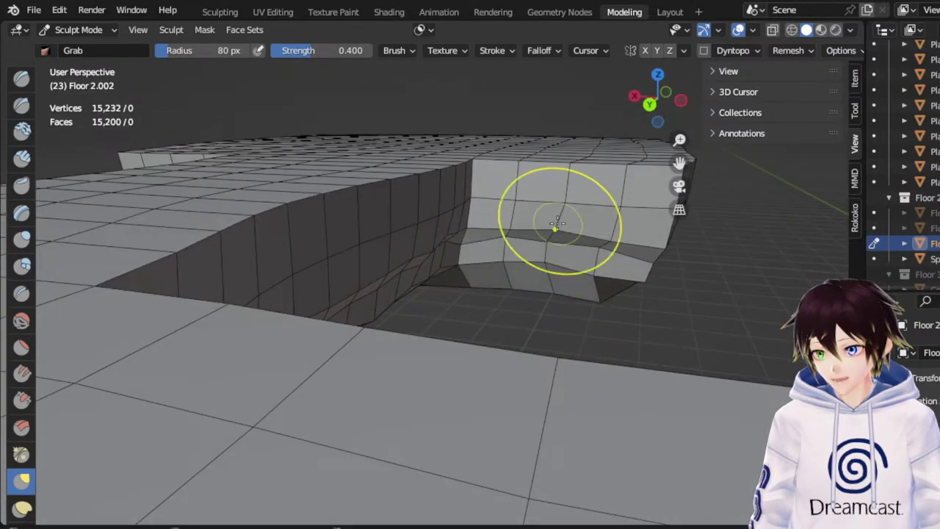
Examine the short connector's side, its inner corner with the long walkway and the walkway's underside for remaining unsculpted edges
middle_drag(558, 224, 475, 225)
scroll(475, 227, down, 2)
middle_drag(471, 257, 308, 259)
scroll(340, 246, down, 4)
mouse_move(680, 162)
mouse_down()
mouse_move(834, 188)
mouse_move(808, 180)
mouse_up()
scroll(476, 278, up, 3)
middle_drag(475, 280, 424, 250)
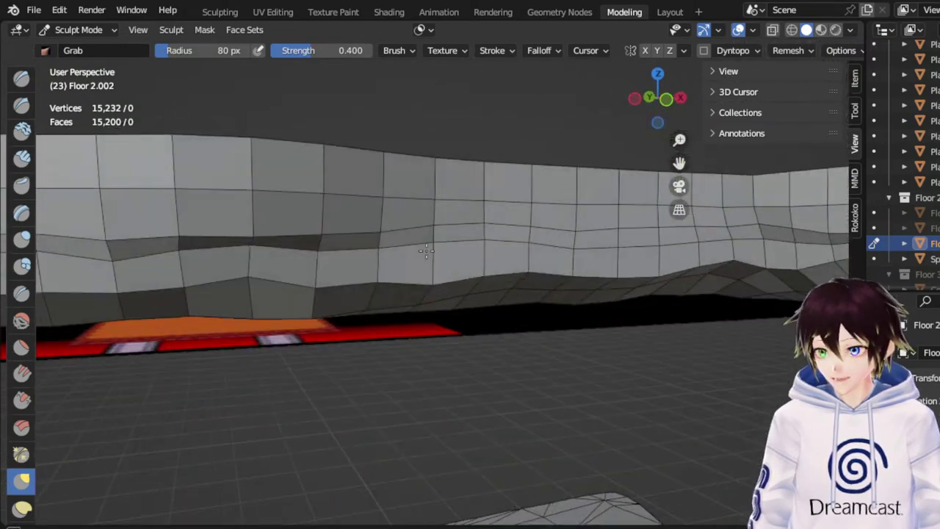
drag(681, 164, 609, 166)
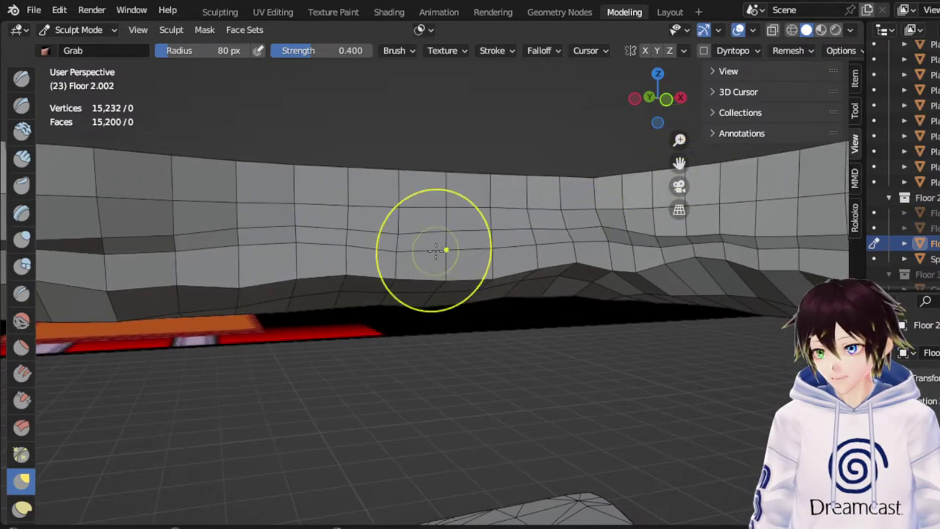
mouse_move(446, 245)
middle_down()
mouse_move(478, 248)
mouse_move(448, 254)
middle_up()
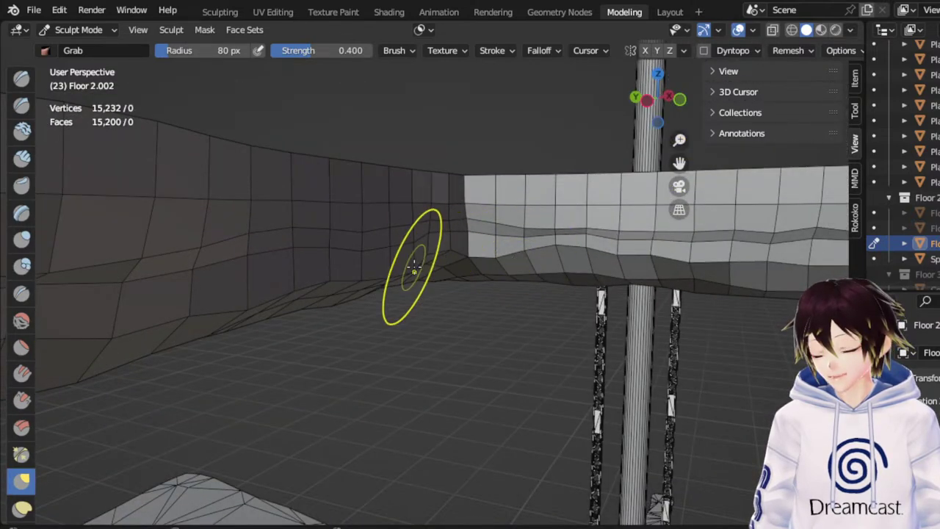
middle_drag(340, 235, 373, 231)
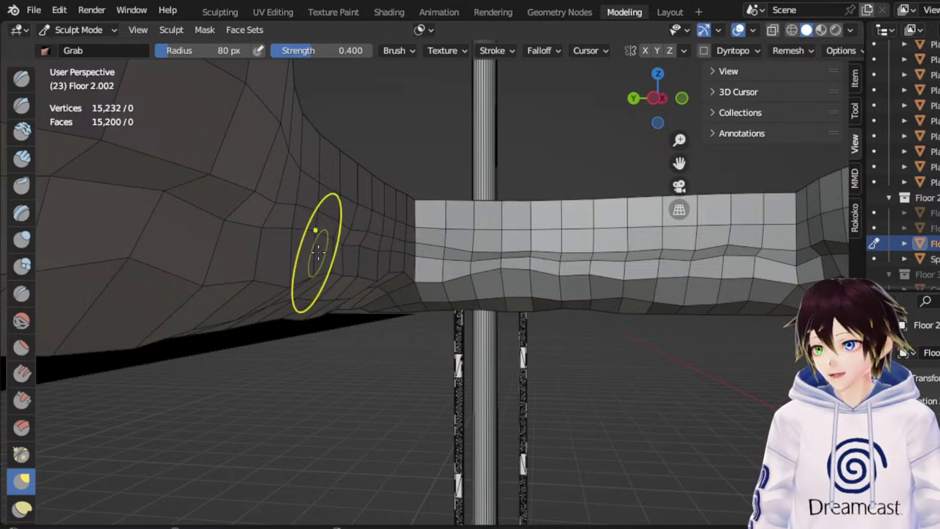
middle_drag(319, 253, 319, 255)
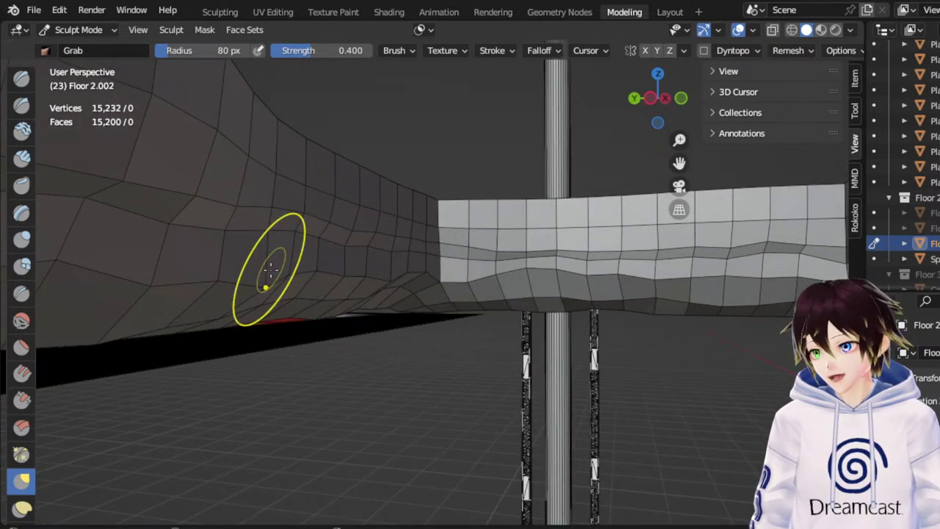
middle_drag(228, 266, 318, 252)
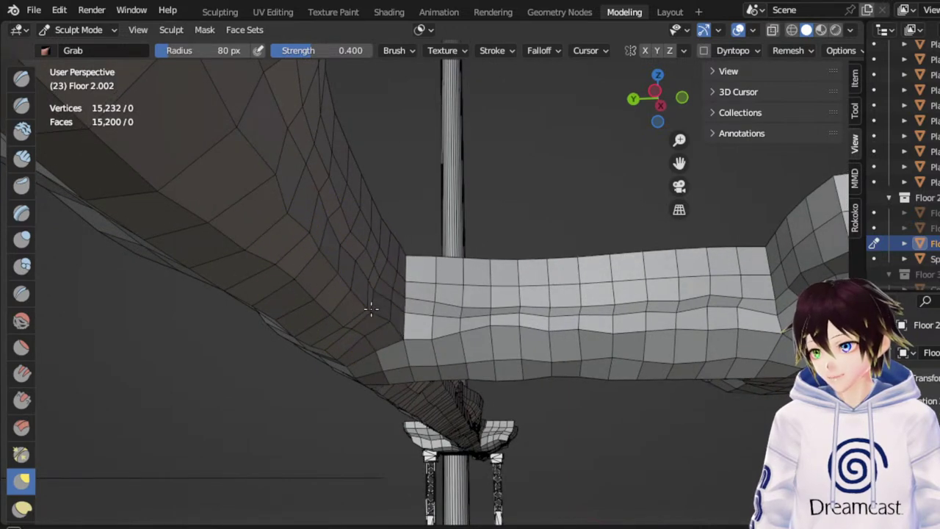
middle_drag(385, 243, 346, 292)
scroll(346, 292, down, 1)
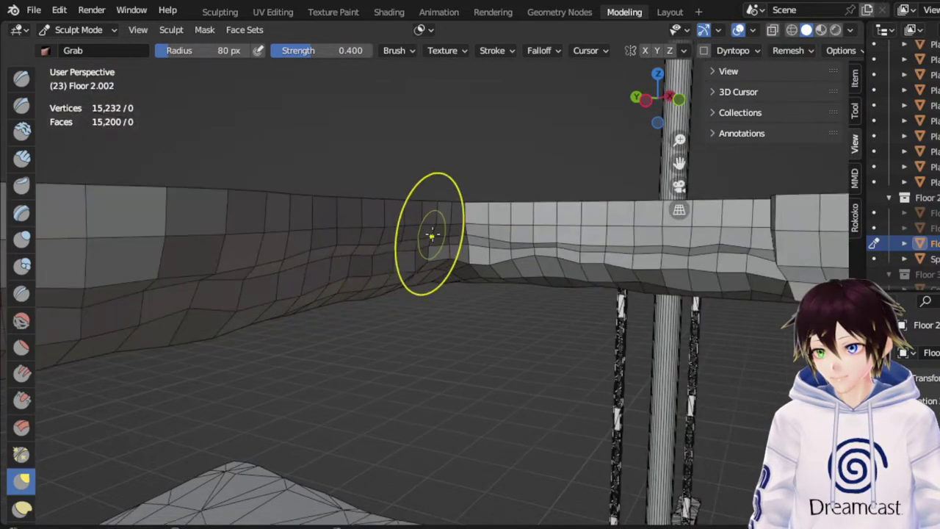
middle_drag(432, 236, 381, 251)
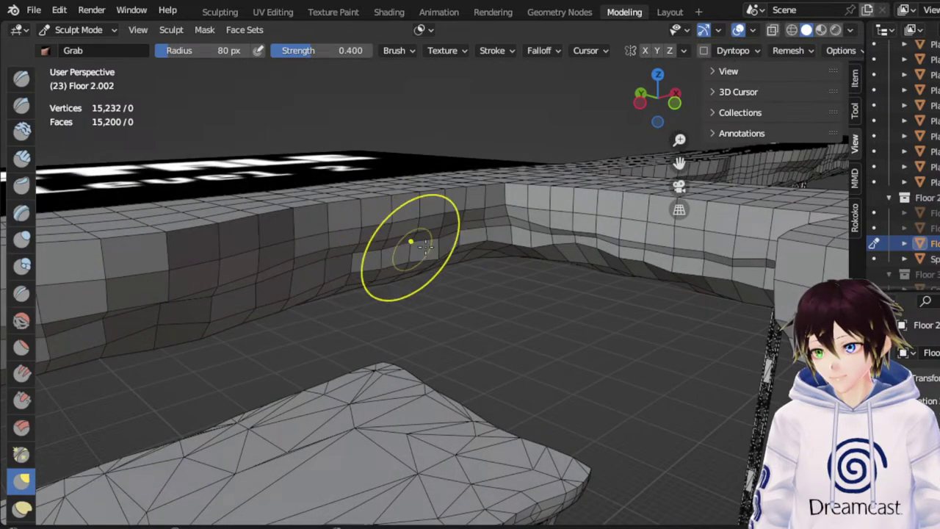
shift+middle_drag(479, 222, 630, 199)
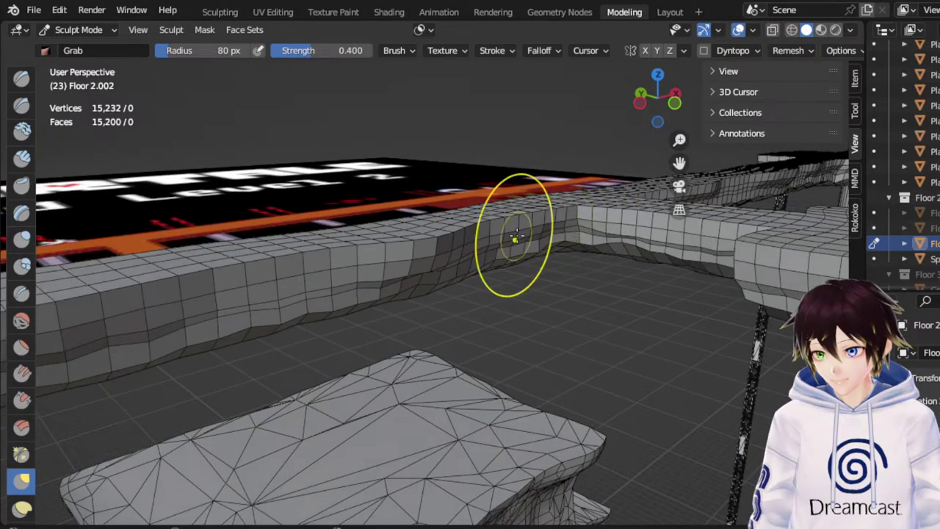
middle_drag(668, 162, 702, 165)
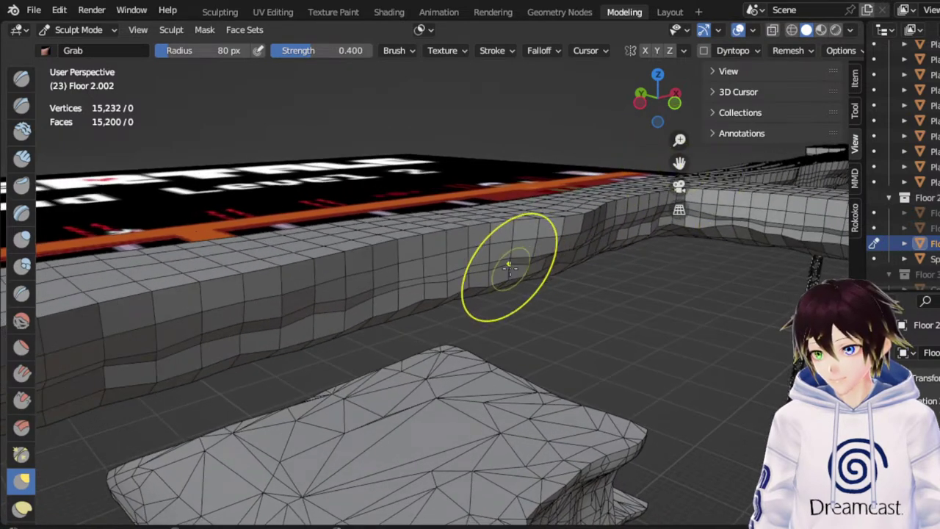
mouse_move(508, 265)
middle_down()
mouse_move(539, 245)
mouse_move(522, 243)
mouse_move(400, 354)
middle_up()
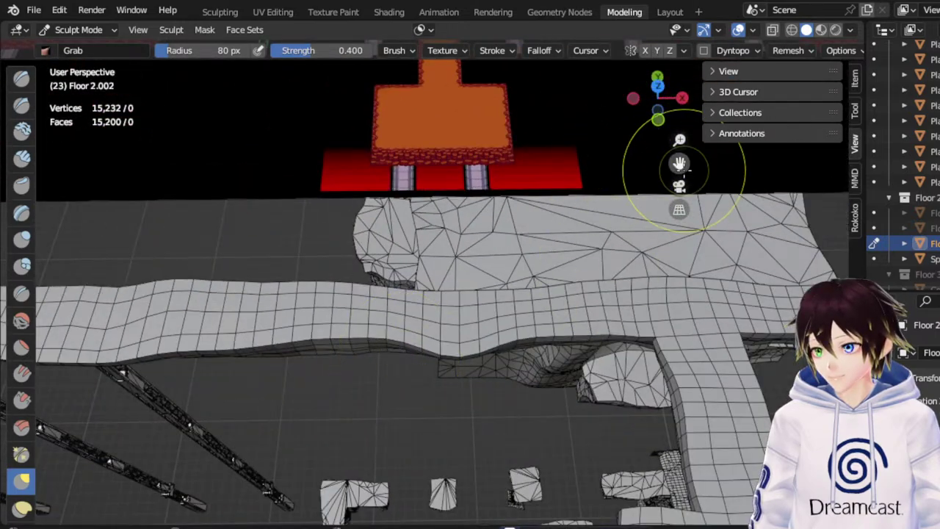
Pull up the lower side edge with the Grab brush at the outer corner above the support pillar
drag(680, 163, 893, 124)
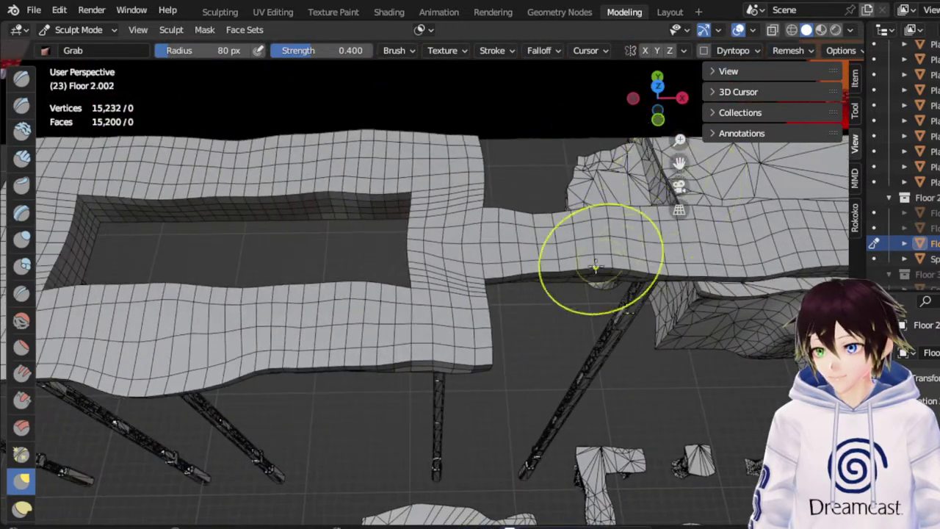
middle_drag(491, 309, 188, 239)
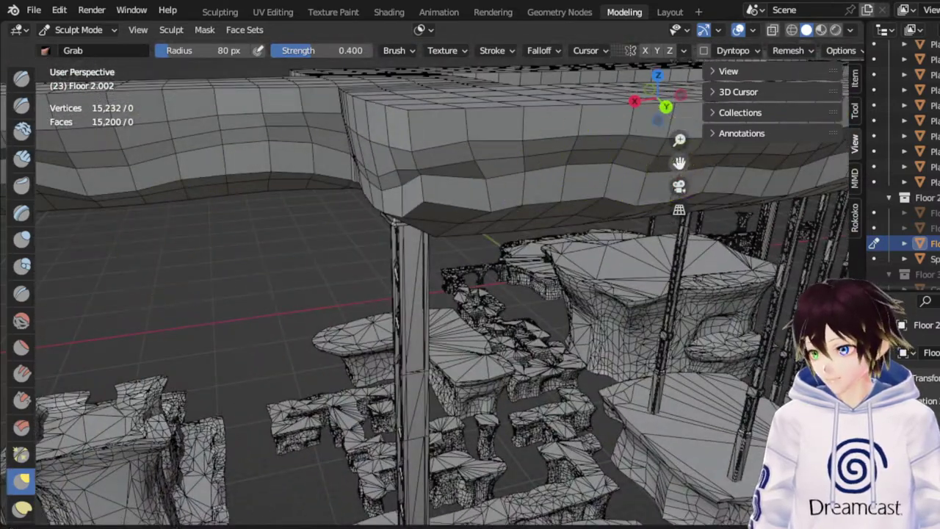
drag(680, 164, 676, 178)
scroll(667, 182, up, 1)
middle_drag(556, 216, 551, 195)
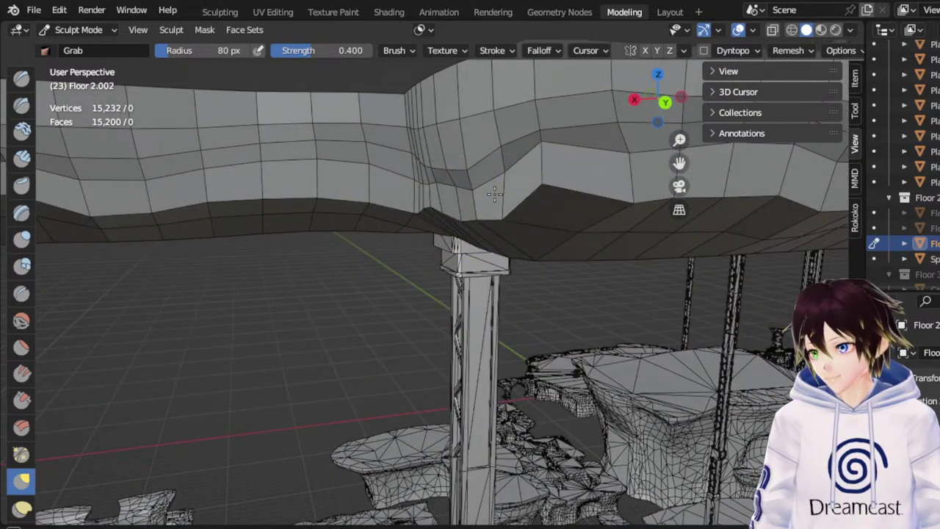
drag(541, 184, 586, 164)
middle_drag(489, 212, 504, 213)
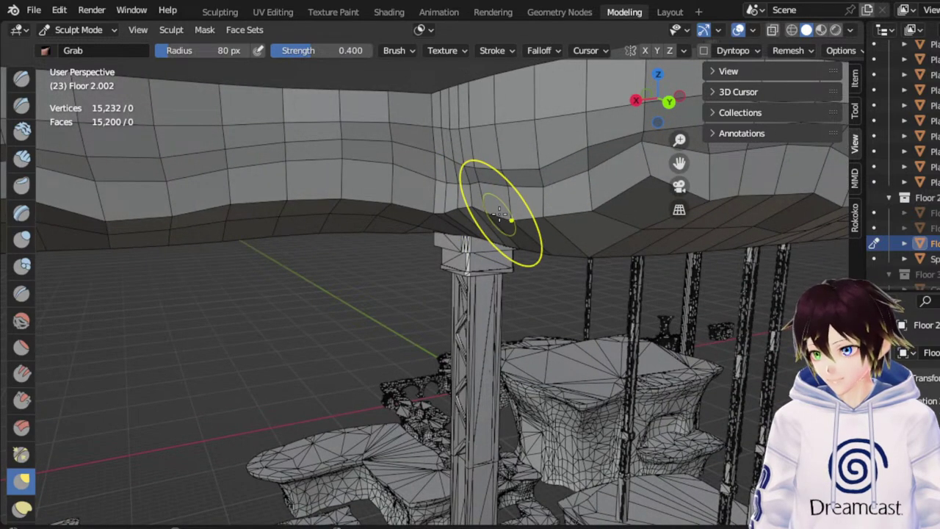
middle_drag(500, 214, 475, 214)
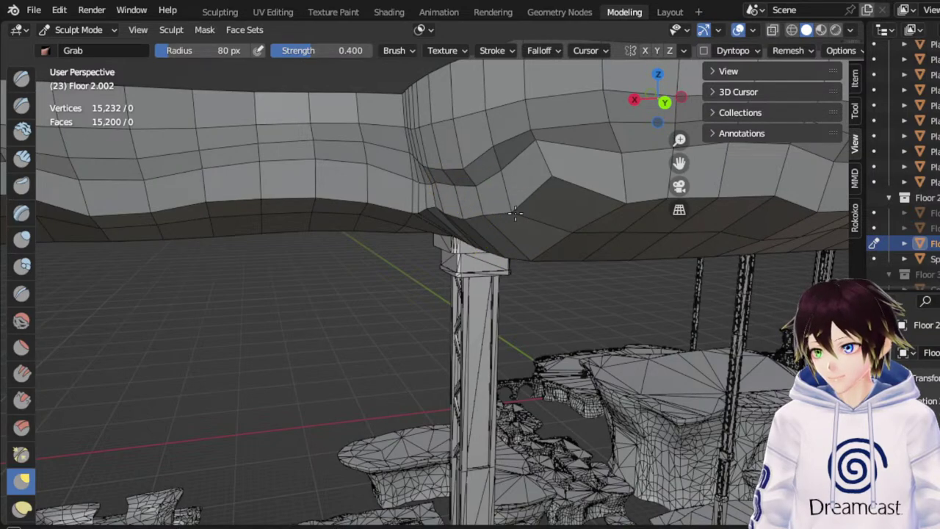
middle_drag(516, 213, 478, 200)
Examine the frame-shaped platform and the connected walkways from above and from the side for remaining flat, unsculpted side faces
middle_drag(413, 156, 448, 174)
scroll(447, 173, down, 3)
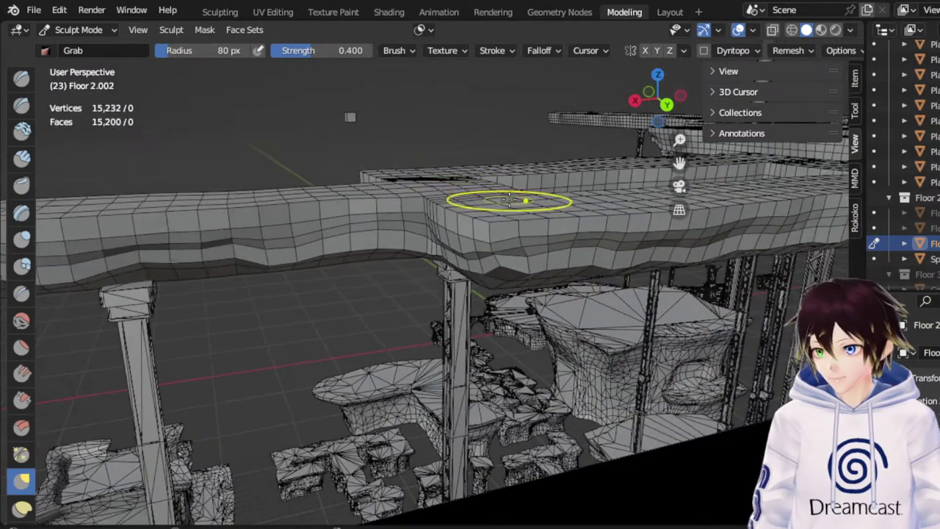
middle_drag(509, 200, 492, 199)
drag(680, 164, 412, 180)
middle_drag(266, 219, 286, 246)
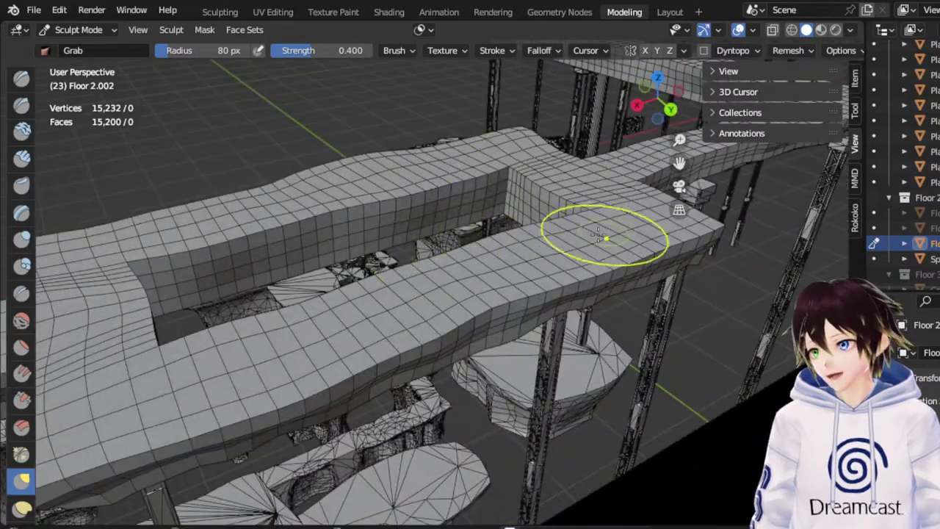
drag(682, 164, 463, 233)
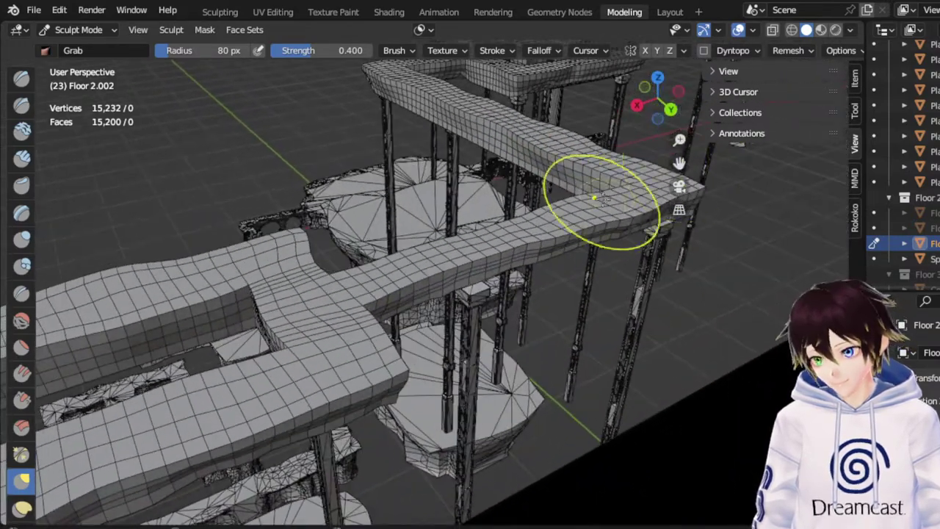
scroll(594, 197, up, 2)
middle_drag(595, 198, 525, 157)
scroll(525, 241, up, 2)
middle_drag(549, 311, 432, 303)
scroll(481, 308, down, 4)
mouse_move(681, 163)
mouse_down()
mouse_move(643, 145)
mouse_move(588, 69)
mouse_up()
scroll(488, 314, down, 3)
middle_drag(499, 307, 526, 290)
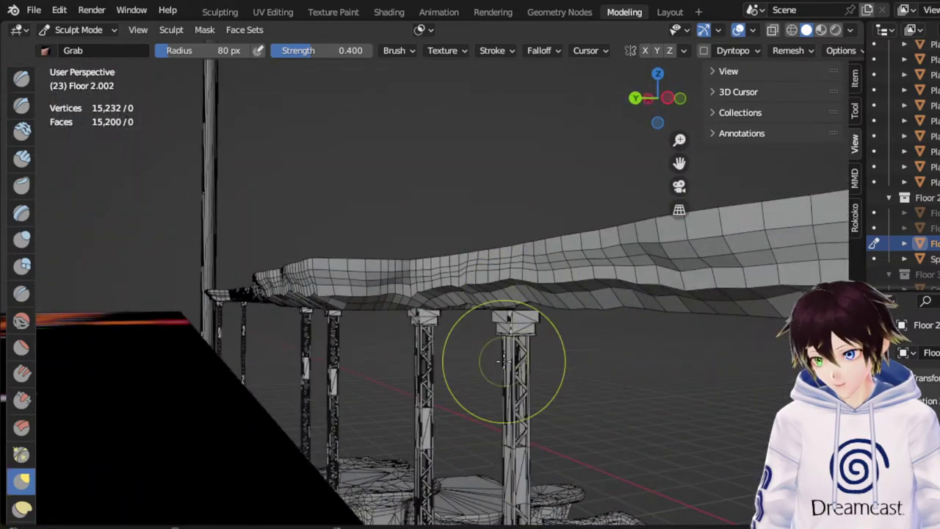
drag(686, 164, 599, 91)
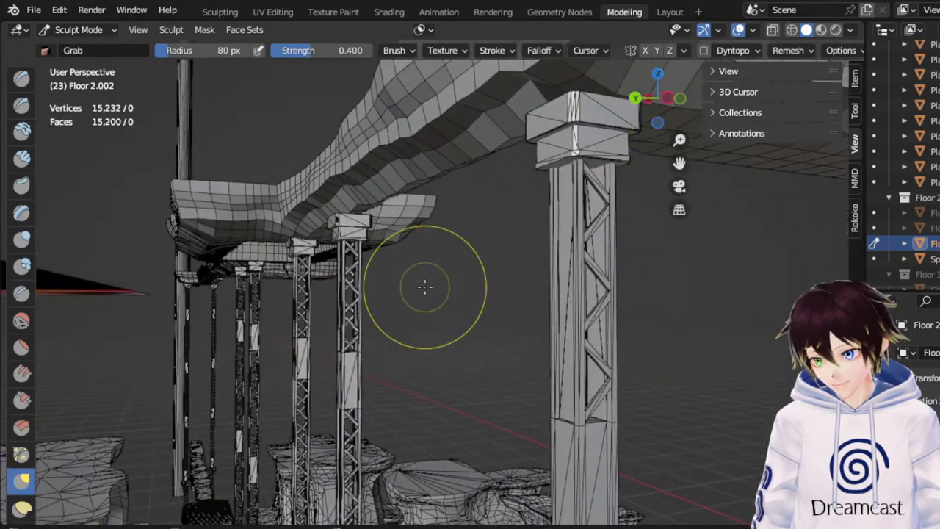
middle_drag(424, 286, 498, 395)
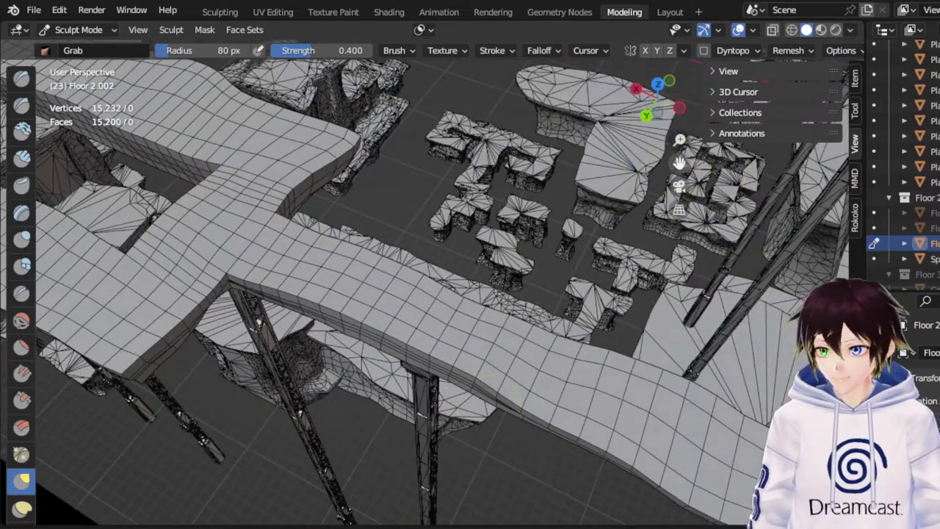
Raise the lower edge of the walkway's flat side face in several uneven spots, starting beside the support pillar, with the Grab brush
middle_drag(433, 305, 439, 255)
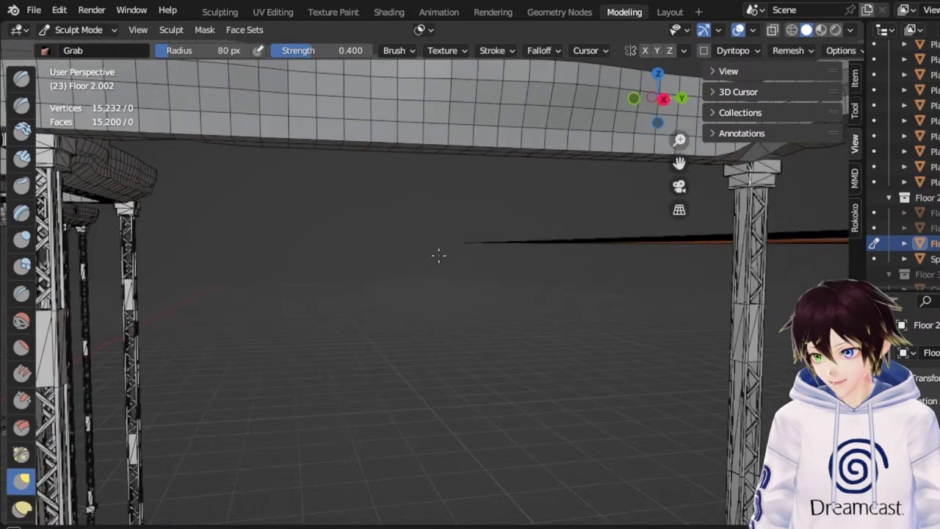
drag(681, 163, 627, 214)
scroll(630, 214, up, 1)
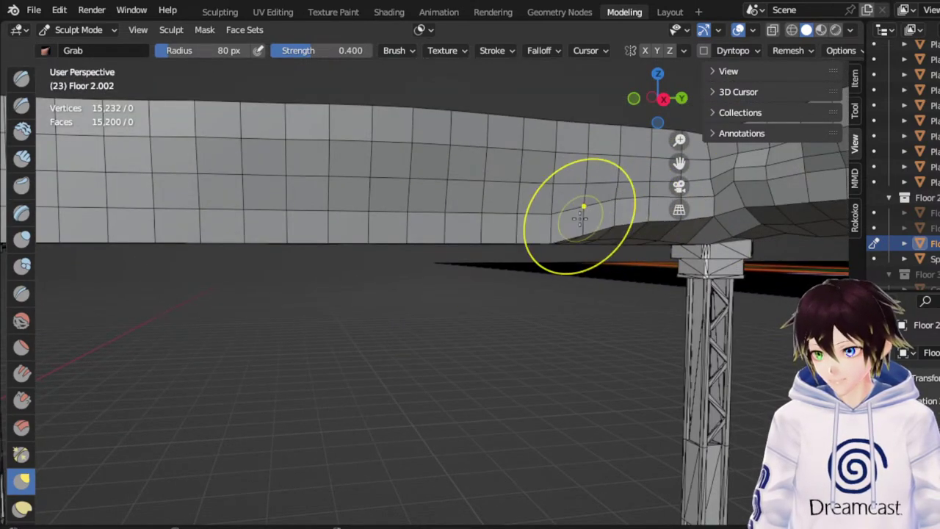
drag(523, 229, 546, 221)
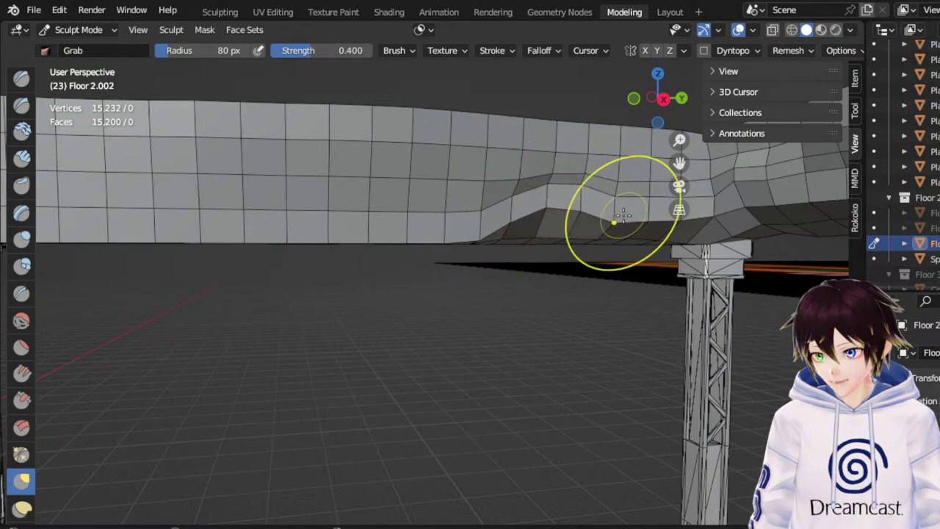
drag(682, 170, 817, 206)
middle_drag(523, 235, 479, 244)
mouse_move(448, 260)
mouse_down()
mouse_move(451, 246)
mouse_move(485, 251)
mouse_up()
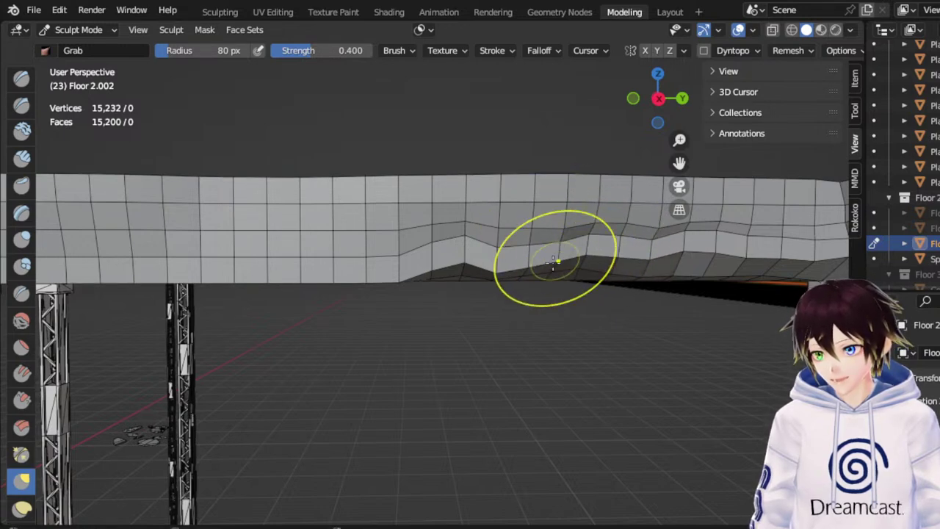
mouse_move(515, 267)
mouse_down()
mouse_move(503, 244)
mouse_move(464, 253)
mouse_move(414, 228)
mouse_up()
mouse_move(387, 263)
mouse_down()
mouse_move(382, 240)
mouse_move(339, 236)
mouse_up()
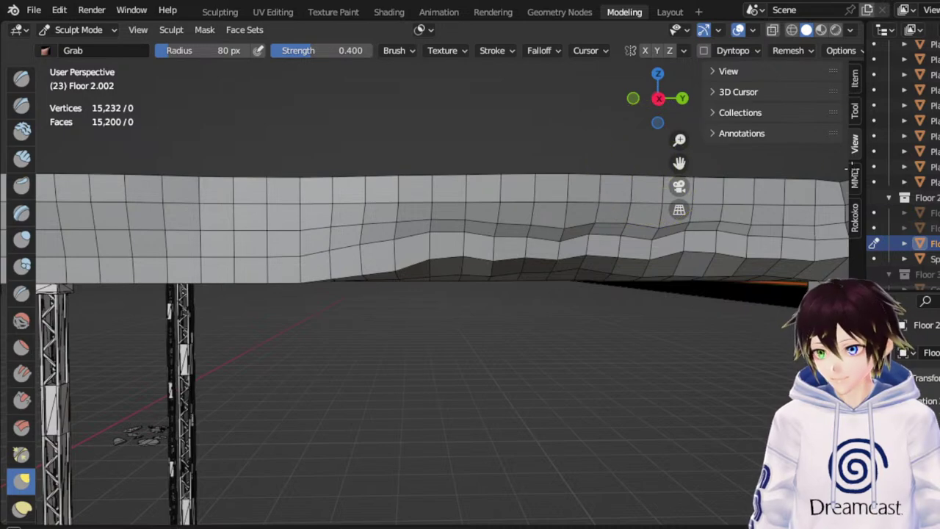
Continue the uneven raised lower edge along the next flat stretch of the walkway's side, up to the next support pillar
drag(681, 163, 937, 163)
middle_drag(557, 238, 551, 243)
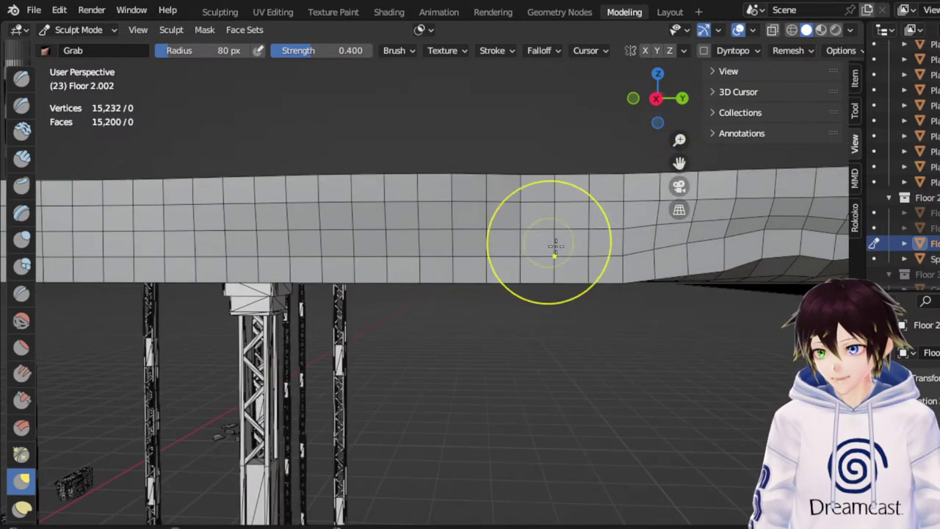
mouse_move(706, 252)
mouse_down()
mouse_move(703, 235)
mouse_move(693, 239)
mouse_up()
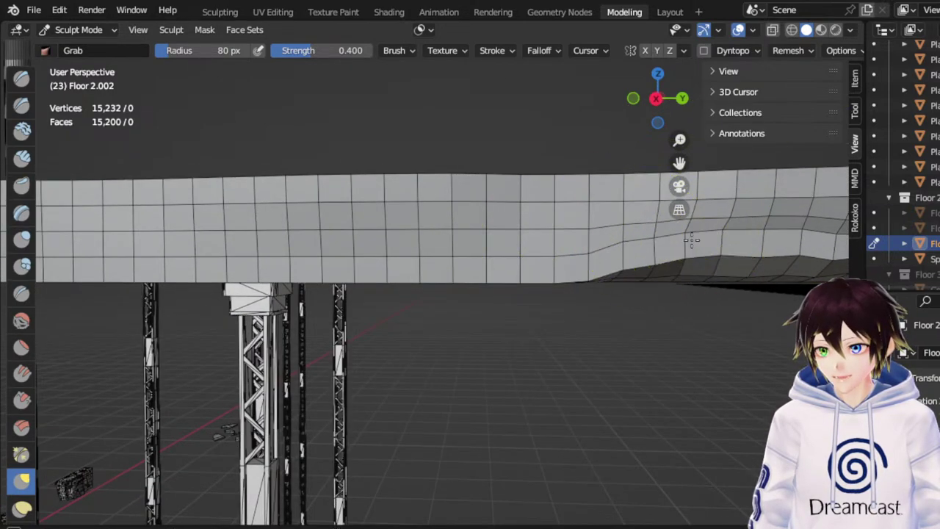
mouse_move(604, 254)
mouse_down()
mouse_move(596, 236)
mouse_move(571, 246)
mouse_move(514, 226)
mouse_move(497, 242)
mouse_up()
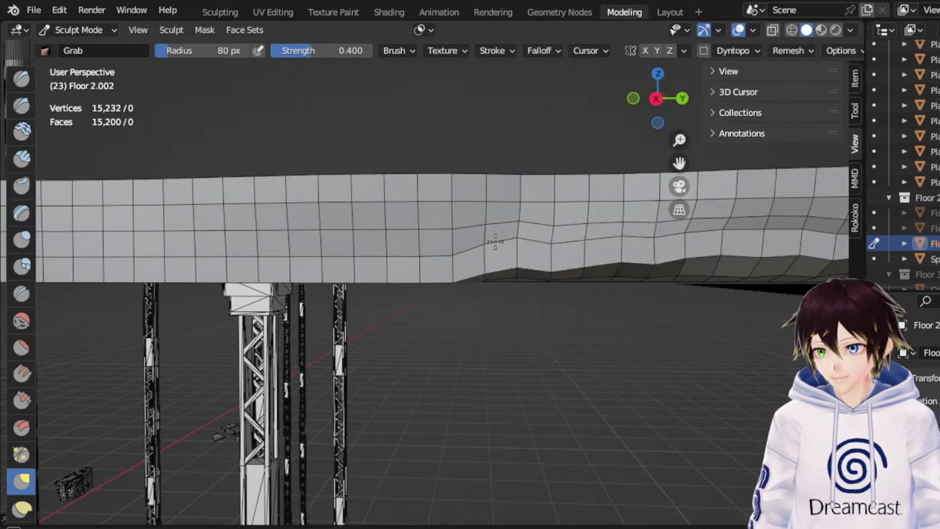
mouse_move(554, 254)
mouse_down()
mouse_move(552, 237)
mouse_move(586, 245)
mouse_up()
drag(651, 255, 645, 247)
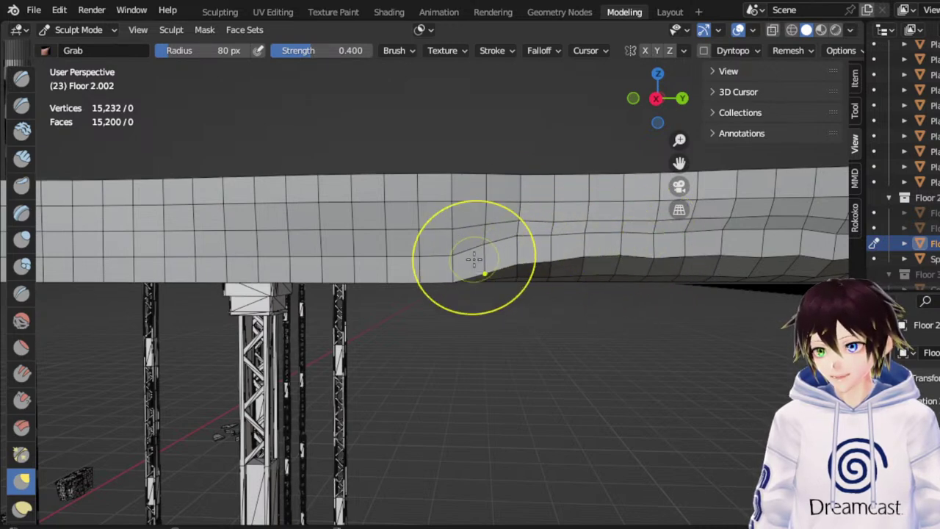
mouse_move(475, 262)
mouse_down()
mouse_move(471, 247)
mouse_move(440, 244)
mouse_move(356, 255)
mouse_move(287, 225)
mouse_up()
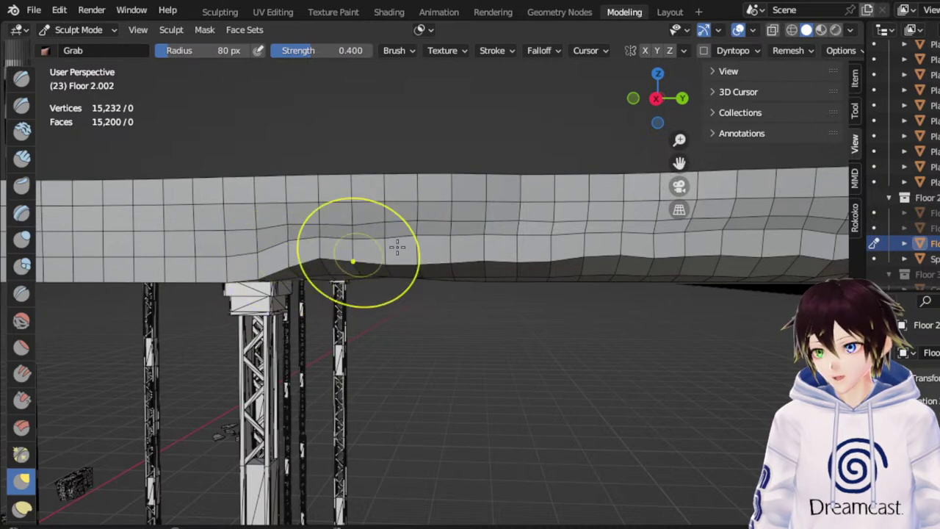
Pull additional peaks into the already raised lower edge of this walkway side to make its outline more jagged
drag(680, 164, 711, 168)
drag(456, 254, 463, 232)
drag(420, 266, 427, 248)
drag(481, 266, 483, 255)
mouse_move(551, 276)
mouse_down()
mouse_move(550, 243)
mouse_move(604, 243)
mouse_up()
drag(654, 258, 657, 248)
scroll(656, 251, down, 3)
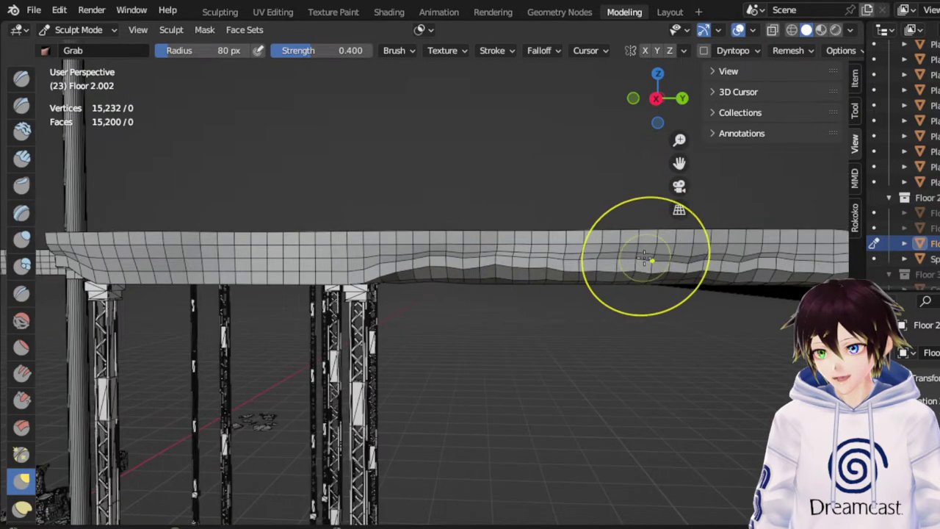
scroll(632, 266, up, 3)
drag(722, 267, 707, 229)
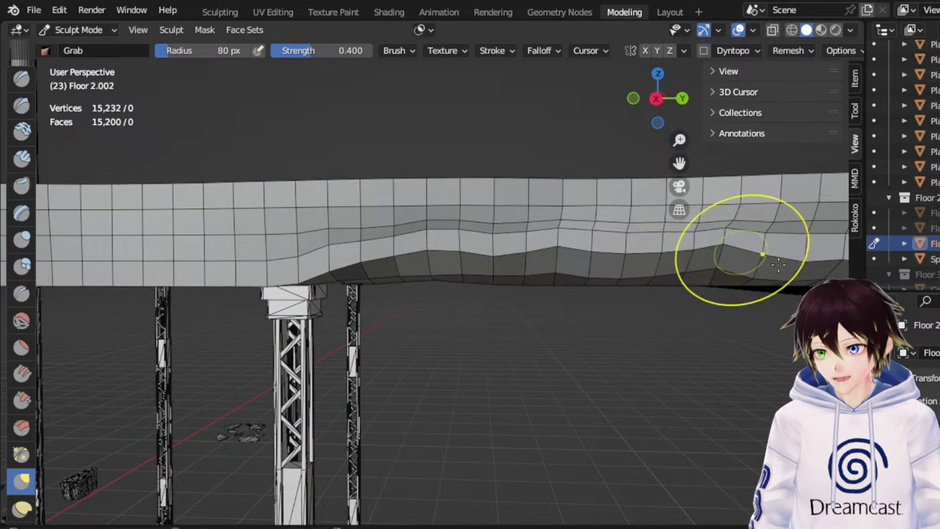
Raise the lower side edge unevenly between the last two support pillars and around the walkway's end corner
drag(680, 155, 937, 165)
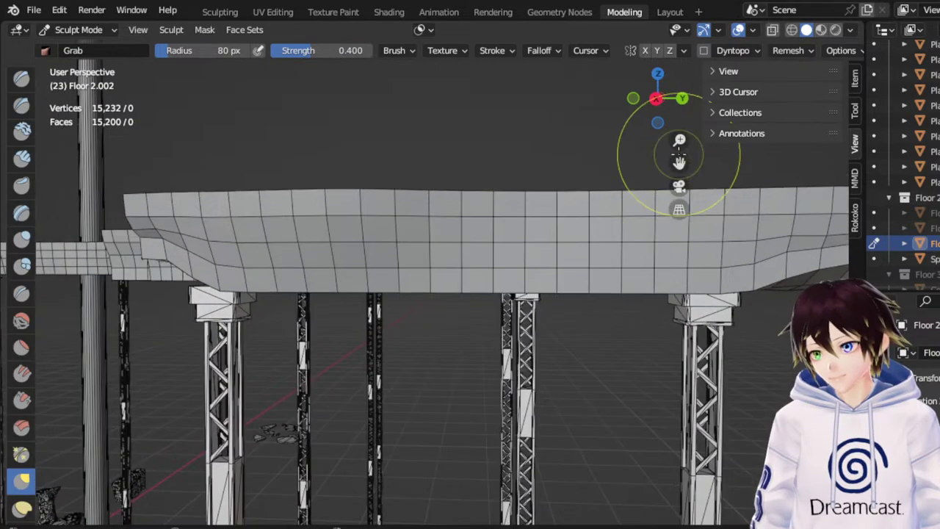
mouse_move(641, 283)
mouse_down()
mouse_move(622, 262)
mouse_move(520, 285)
mouse_move(502, 258)
mouse_move(425, 245)
mouse_up()
drag(387, 279, 378, 231)
drag(353, 280, 341, 248)
drag(302, 279, 293, 258)
middle_drag(279, 273, 303, 277)
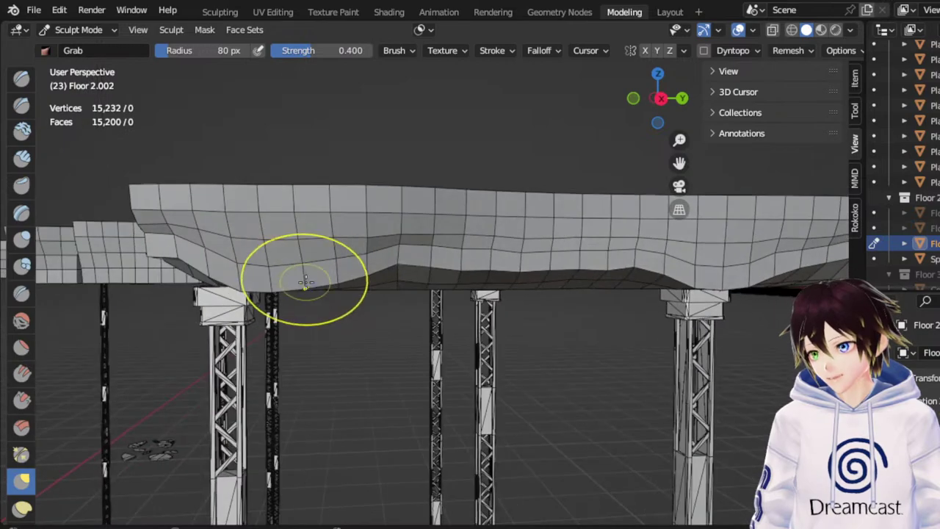
mouse_move(304, 281)
mouse_down()
mouse_move(295, 260)
mouse_move(266, 251)
mouse_move(221, 256)
mouse_up()
Examine the sculpted walkways and the overall level layout from an angle and from above
middle_drag(220, 257, 296, 278)
scroll(300, 280, down, 4)
middle_drag(372, 241, 394, 278)
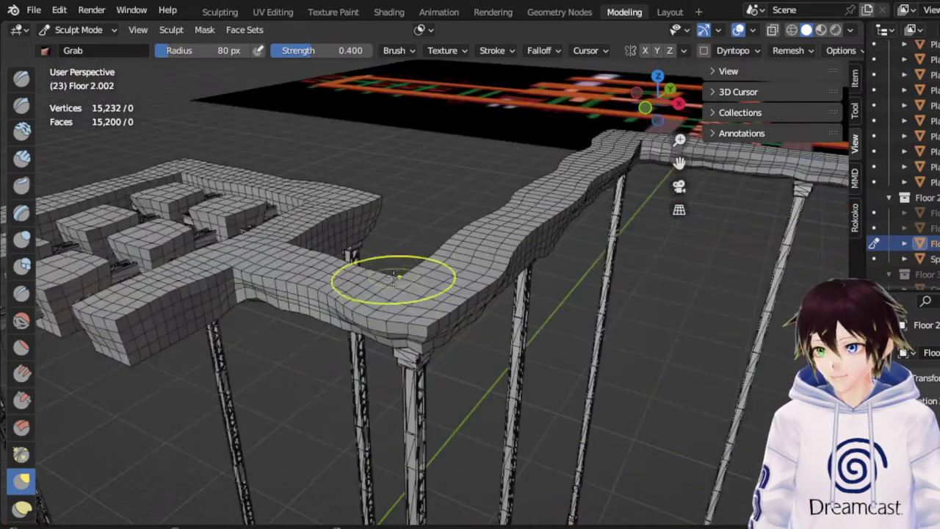
scroll(383, 319, down, 4)
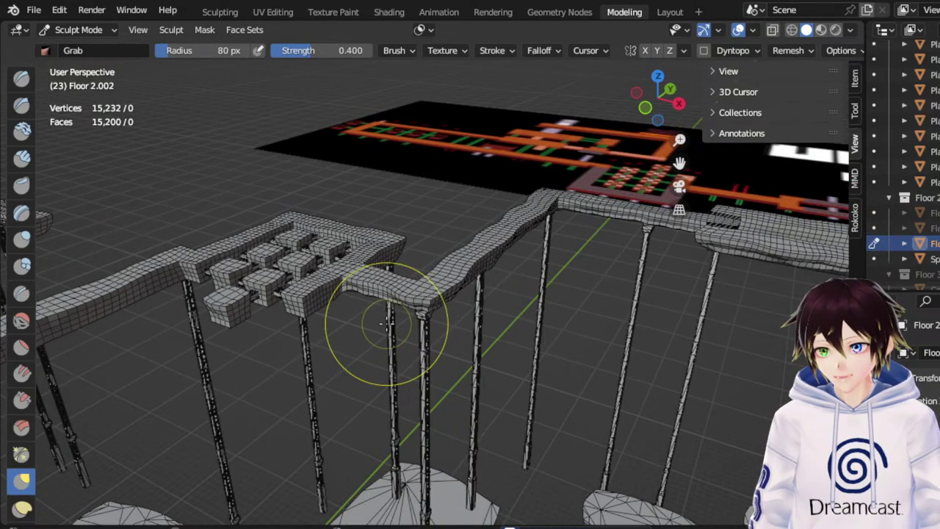
scroll(387, 325, down, 5)
middle_drag(514, 313, 590, 330)
scroll(677, 205, down, 2)
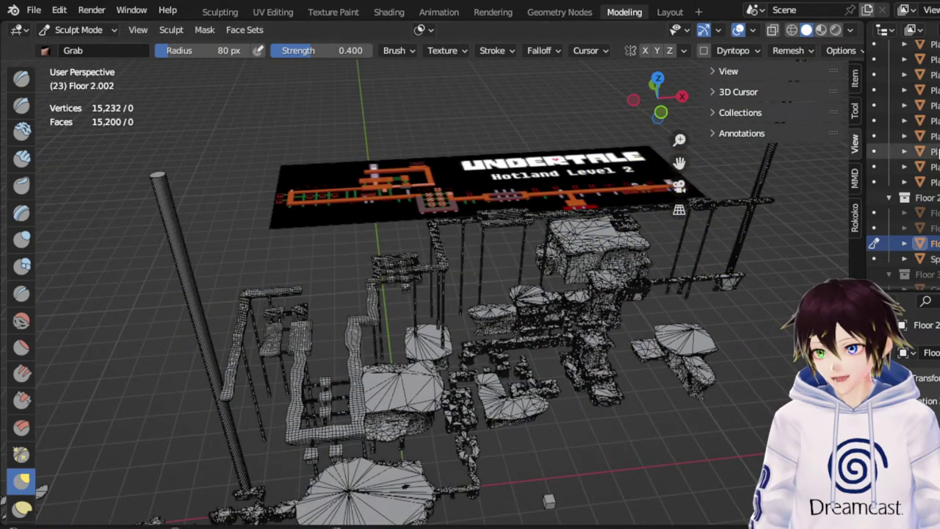
middle_drag(686, 279, 706, 297)
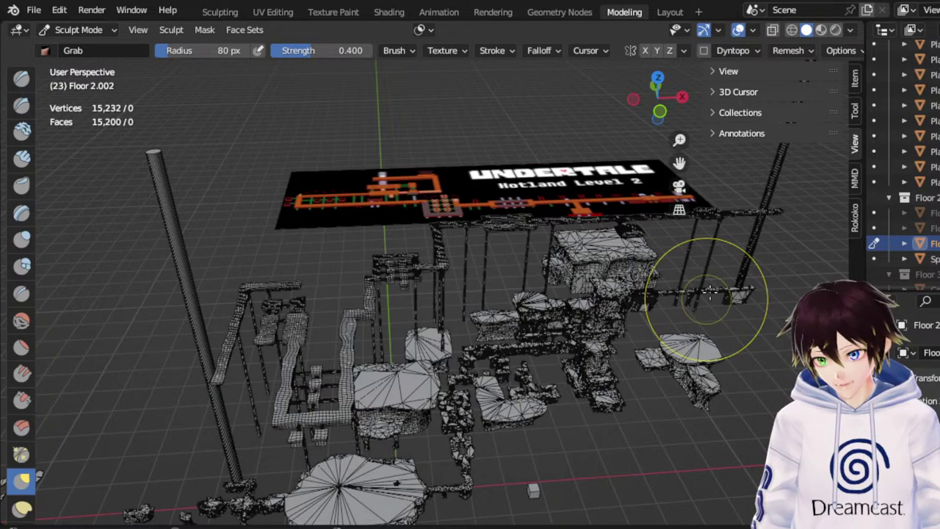
middle_drag(501, 281, 520, 336)
drag(680, 169, 727, 206)
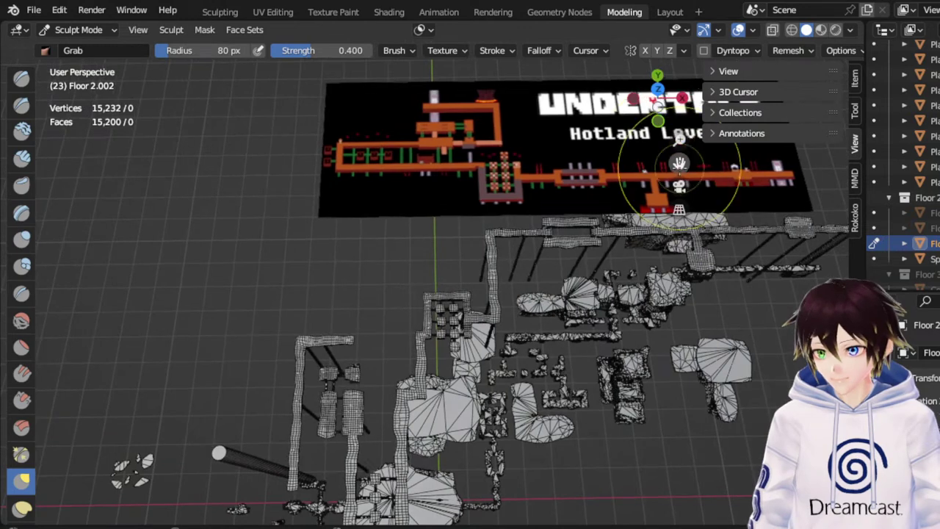
Hide the viewport overlays to view the plain surfaces, restore them, and compare the layout with the Hotland Level 2 reference map
click(740, 30)
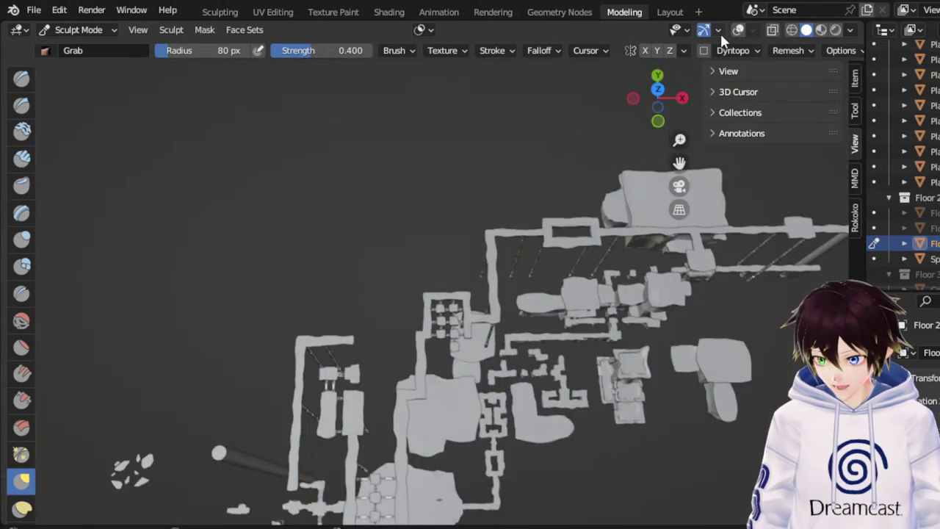
click(737, 31)
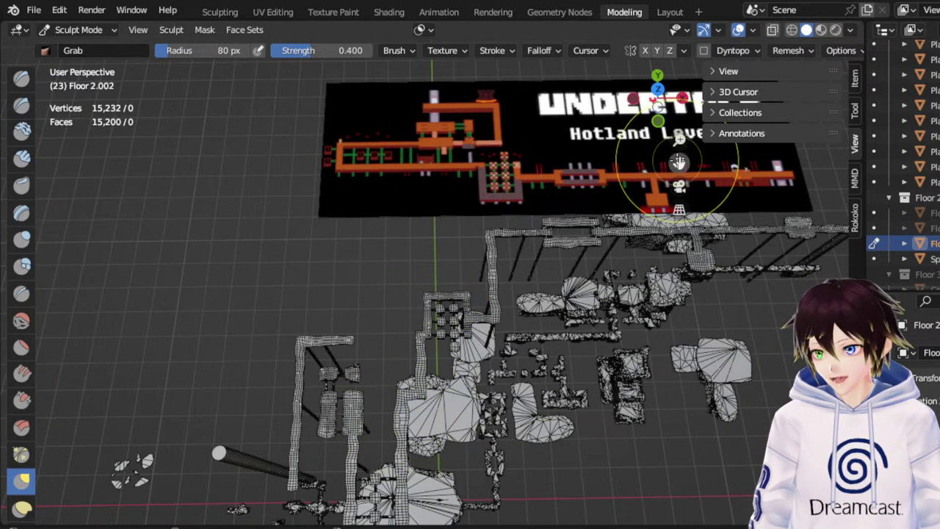
drag(680, 163, 764, 100)
shift+middle_drag(471, 332, 472, 331)
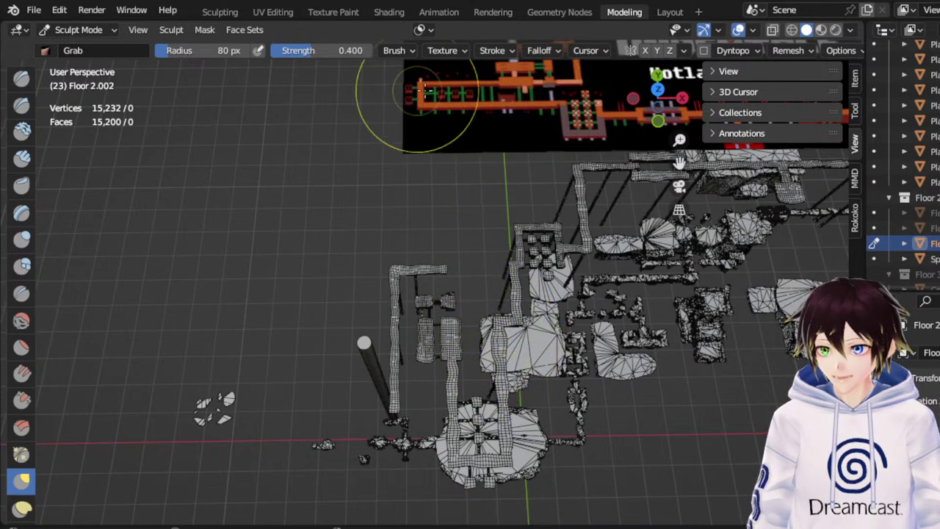
drag(680, 163, 645, 270)
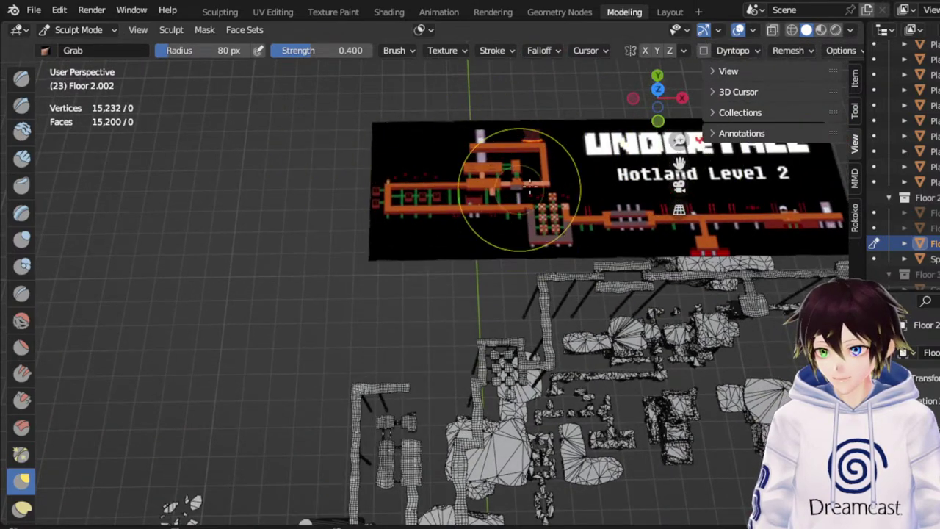
drag(681, 163, 579, 155)
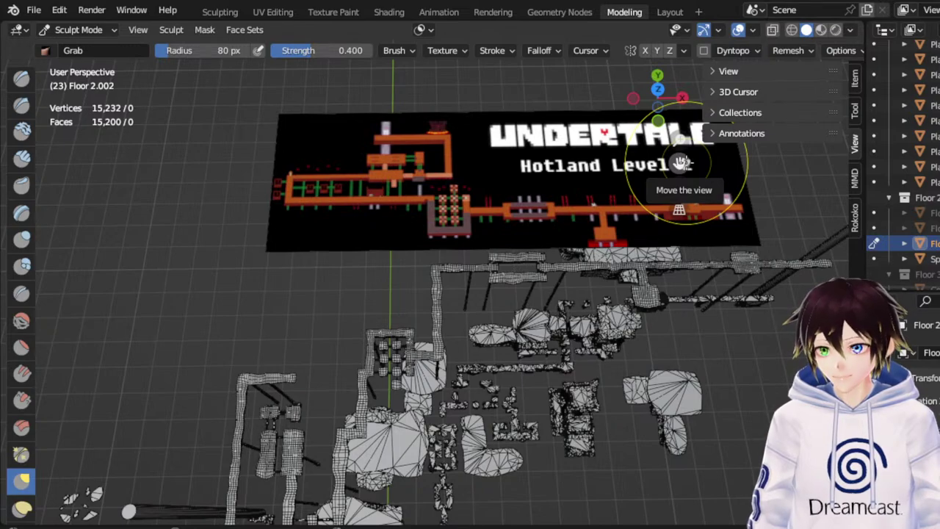
Inspect the level layout from above, and check the walkway sides from below for stretches with straight lower edges
drag(680, 163, 788, 41)
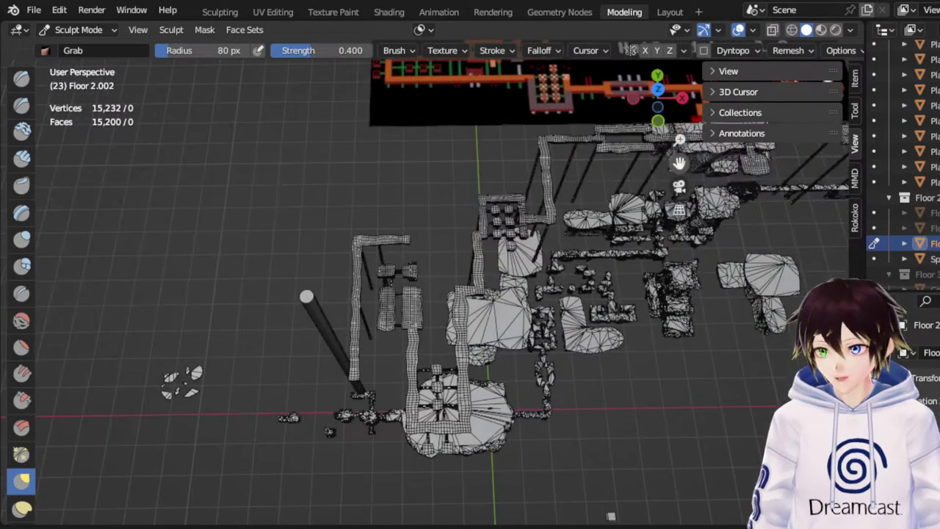
mouse_move(554, 345)
middle_down()
mouse_move(570, 325)
mouse_move(577, 257)
mouse_move(588, 247)
mouse_move(569, 232)
middle_up()
middle_drag(670, 173, 661, 168)
scroll(594, 307, up, 4)
middle_drag(592, 308, 451, 267)
scroll(506, 315, up, 1)
middle_drag(505, 314, 509, 284)
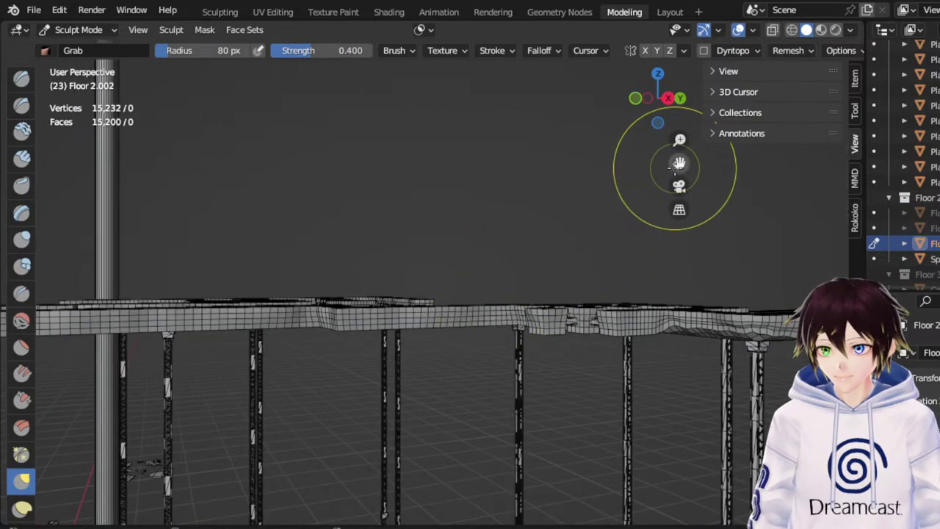
drag(675, 168, 441, 153)
middle_drag(575, 249, 596, 274)
Raise the lower side edge and end face of the short walkway stub beside the block platforms into an uneven outline
drag(684, 166, 911, 110)
scroll(516, 232, up, 4)
middle_drag(515, 232, 496, 231)
scroll(499, 230, up, 2)
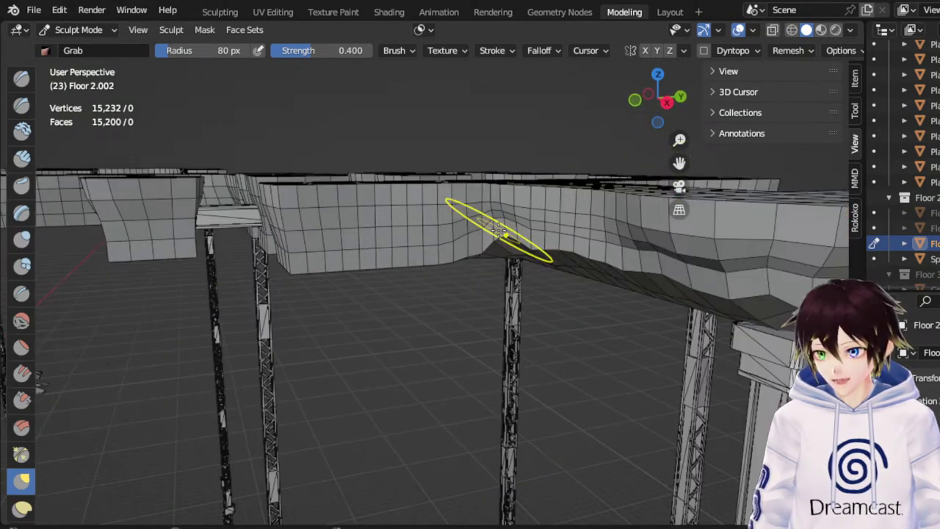
drag(680, 164, 727, 232)
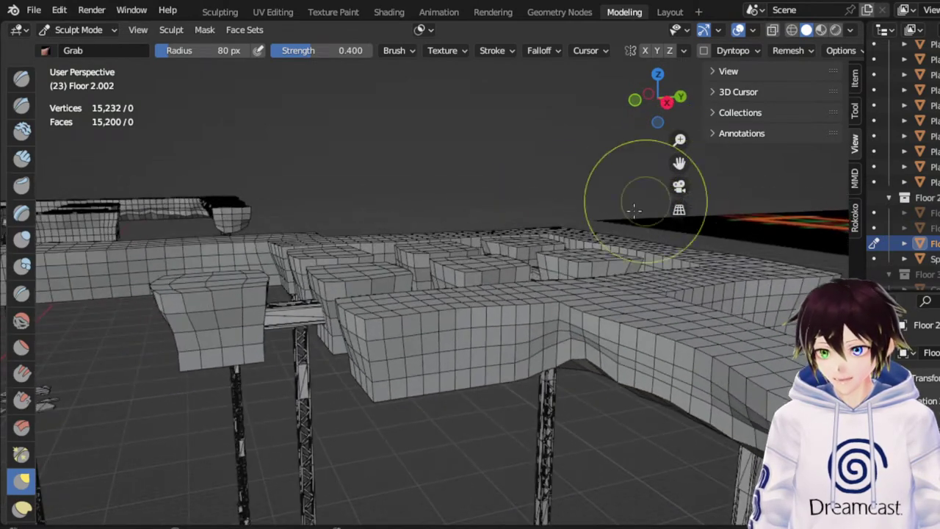
mouse_move(519, 274)
middle_down()
mouse_move(515, 246)
mouse_move(502, 234)
mouse_move(502, 243)
middle_up()
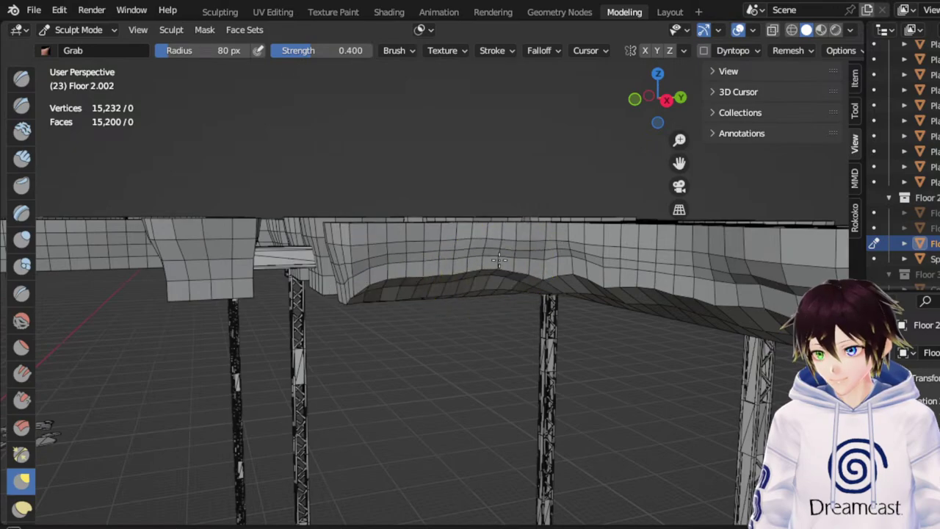
middle_drag(499, 260, 641, 224)
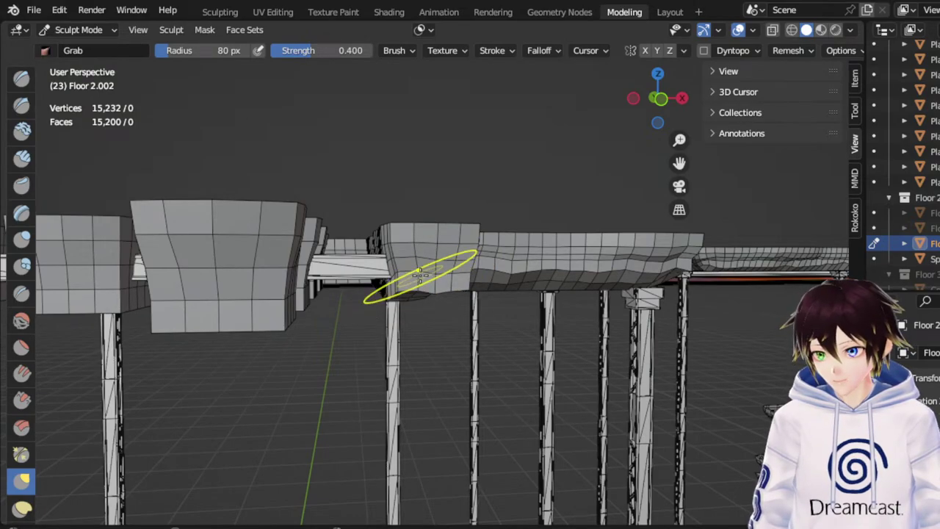
middle_drag(415, 284, 297, 315)
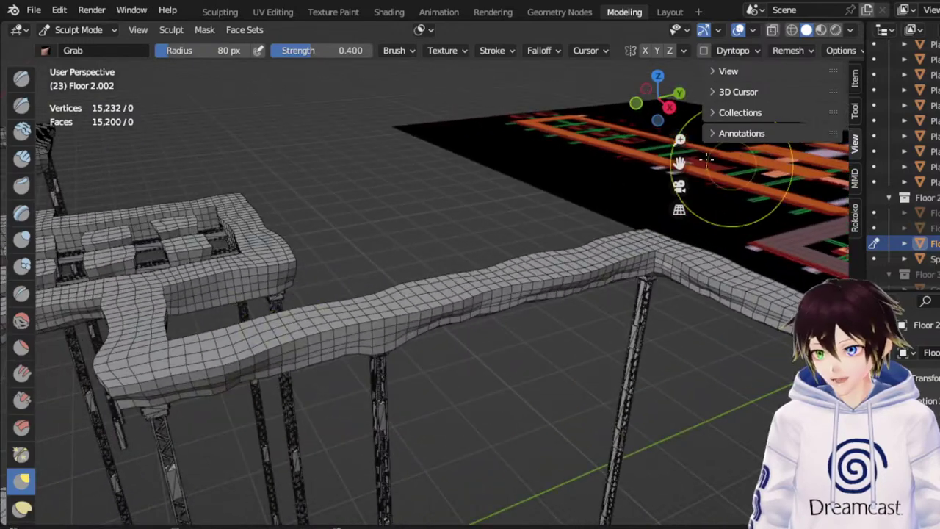
Raise the lower edge of the frame's outer side unevenly, starting at the inner corner where the walkway branches off
drag(681, 163, 918, 185)
middle_drag(564, 238, 509, 246)
scroll(504, 248, up, 5)
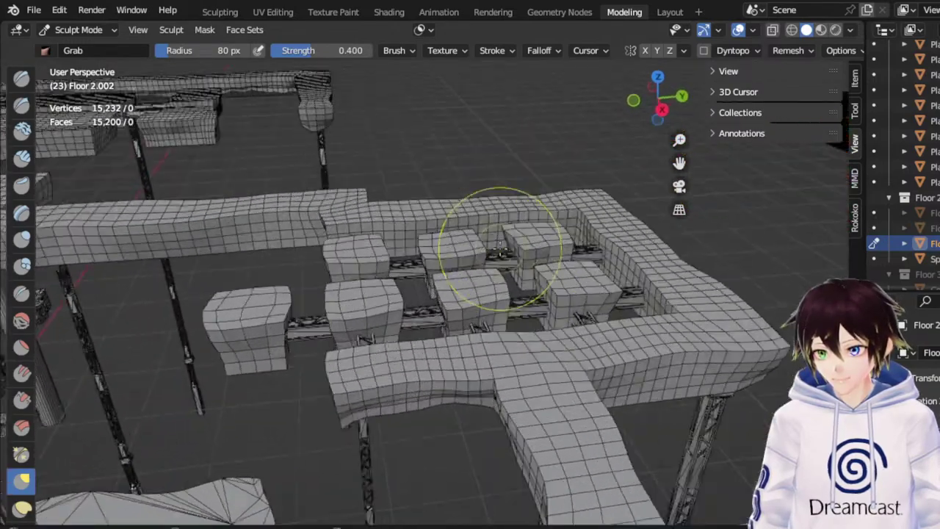
middle_drag(559, 309, 500, 273)
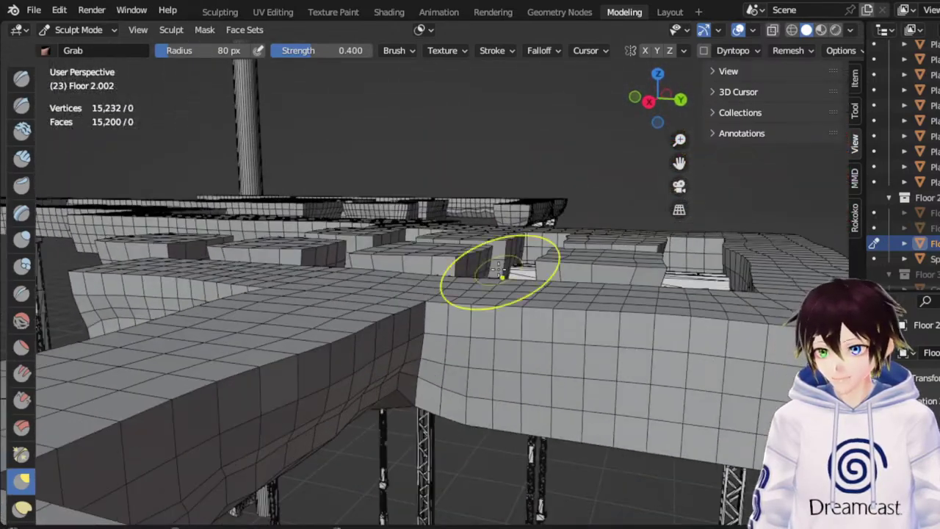
middle_drag(525, 312, 509, 307)
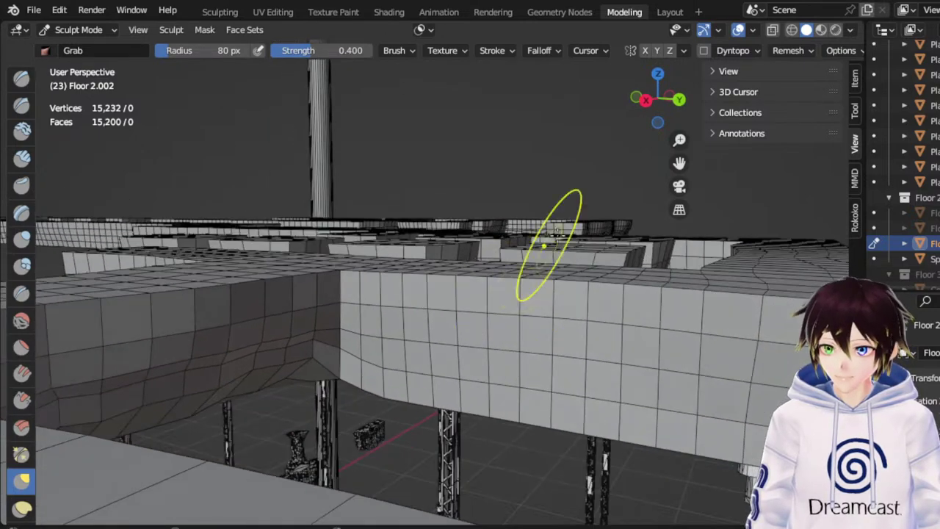
drag(680, 157, 577, 162)
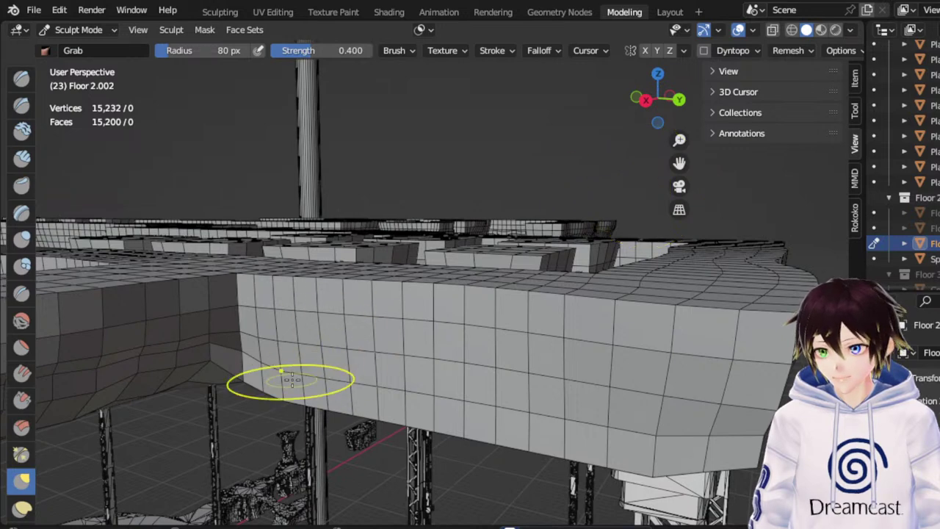
drag(289, 388, 296, 361)
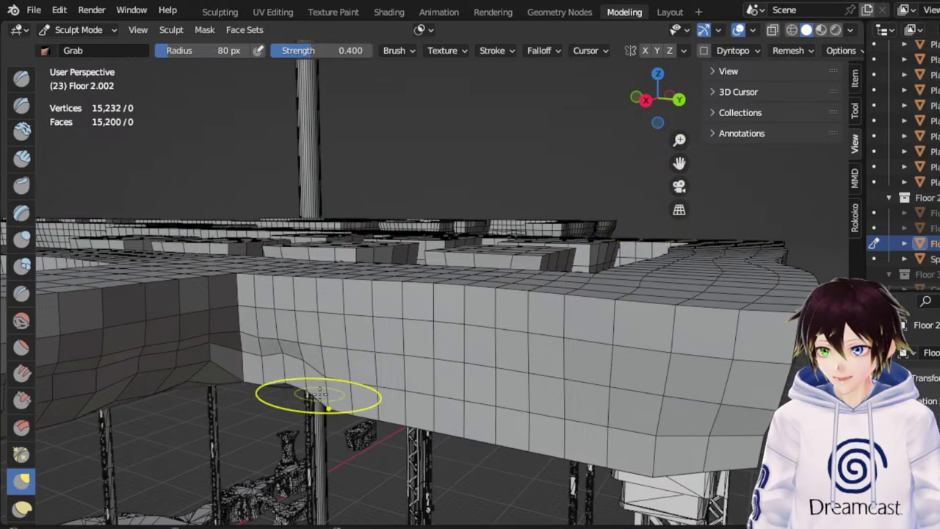
drag(327, 399, 337, 356)
drag(361, 404, 371, 363)
drag(402, 417, 399, 354)
drag(263, 381, 263, 366)
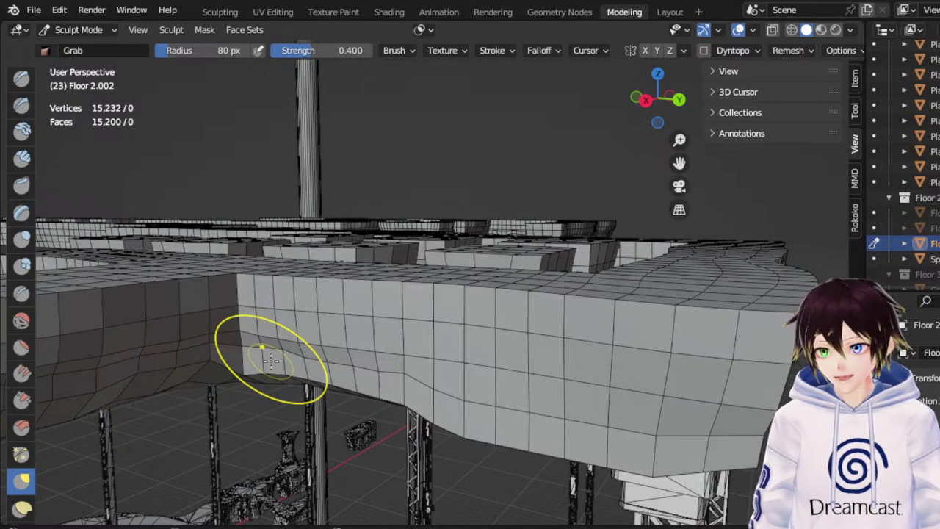
Extend the uneven raised lower edge along this frame side to the outer corner above the large support pillar
mouse_move(473, 430)
mouse_down()
mouse_move(460, 393)
mouse_move(440, 386)
mouse_up()
drag(519, 444, 532, 418)
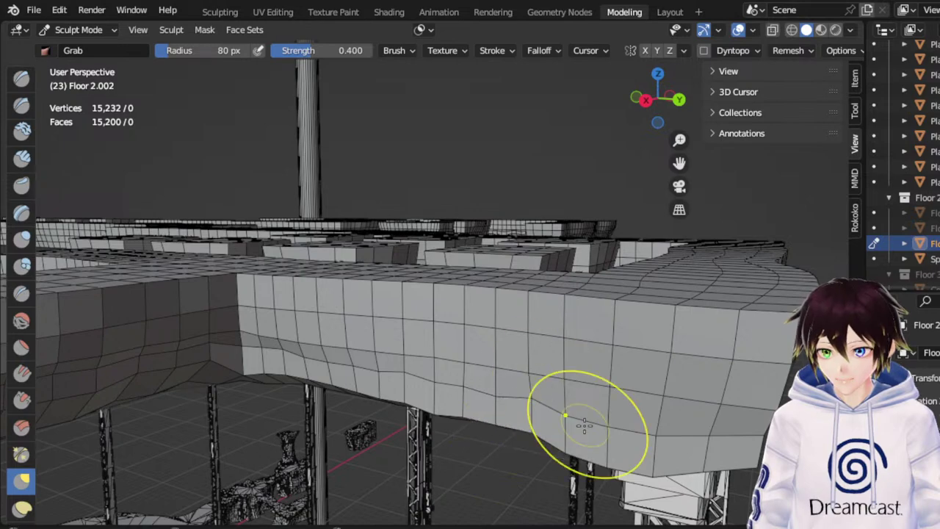
mouse_move(583, 443)
mouse_down()
mouse_move(586, 430)
mouse_move(609, 427)
mouse_up()
drag(653, 471, 658, 445)
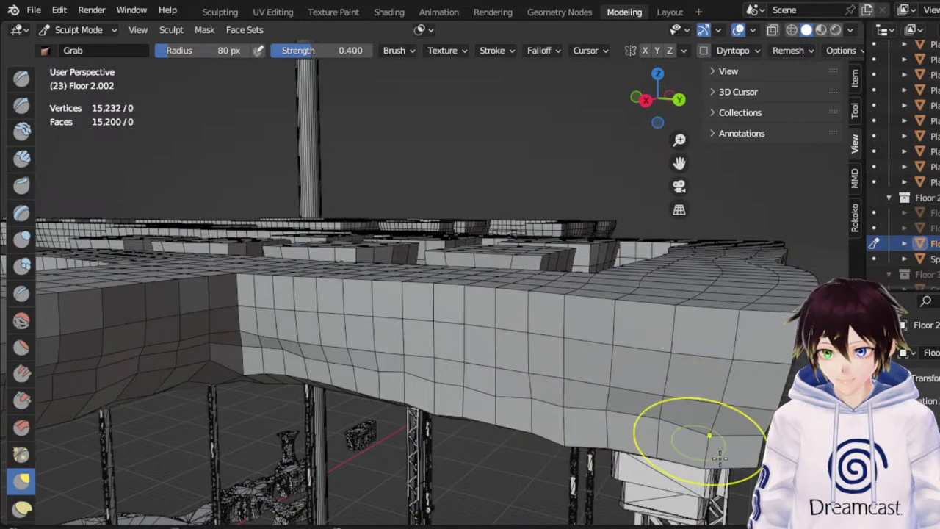
Pull further peaks into the lower edge midway along the same frame side to make it more jagged
middle_drag(717, 430, 718, 411)
scroll(718, 410, down, 8)
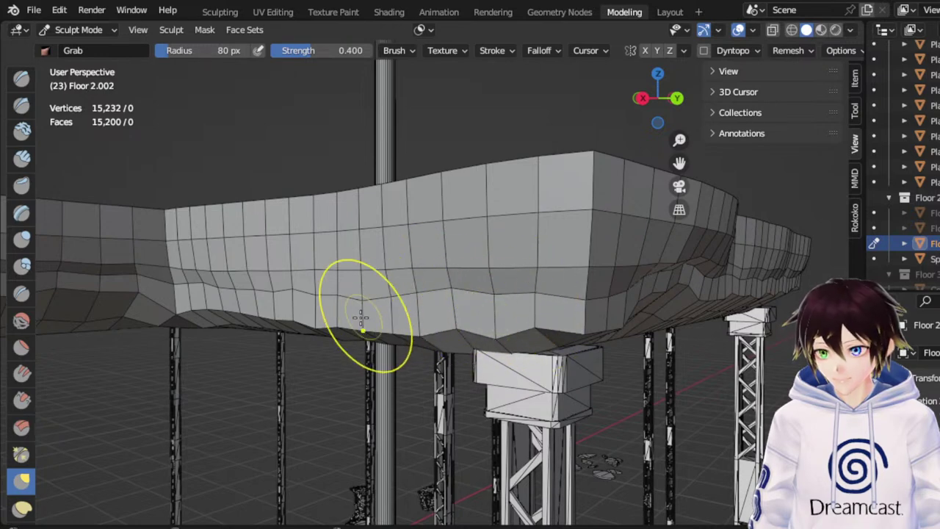
drag(326, 314, 324, 281)
mouse_move(288, 310)
mouse_down()
mouse_move(275, 298)
mouse_move(279, 283)
mouse_up()
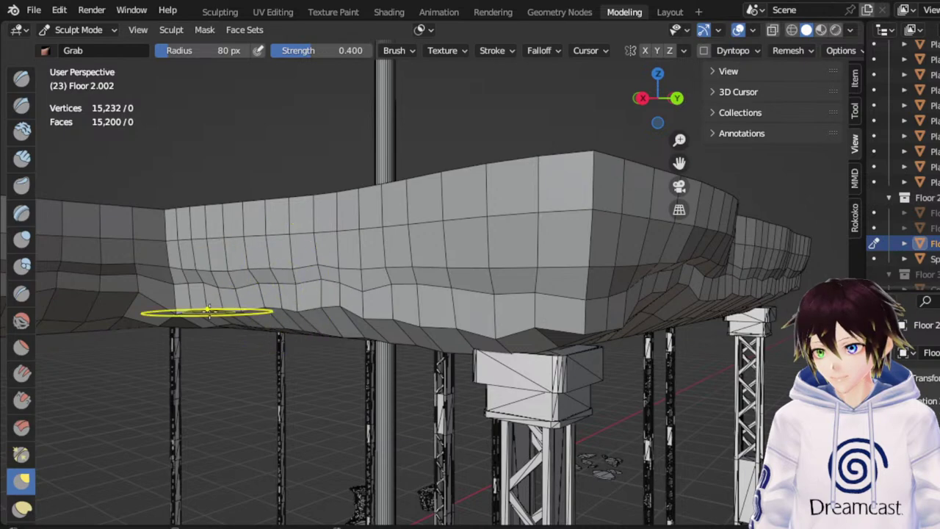
middle_drag(230, 298, 202, 295)
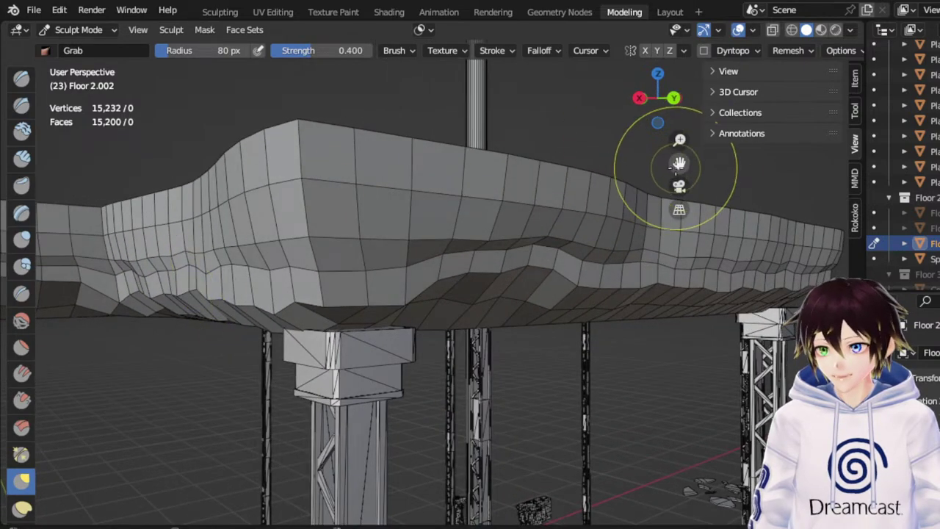
Examine the sculpted frame corner, its underside and the adjoining walkway from several angles
drag(679, 163, 809, 175)
scroll(380, 252, down, 5)
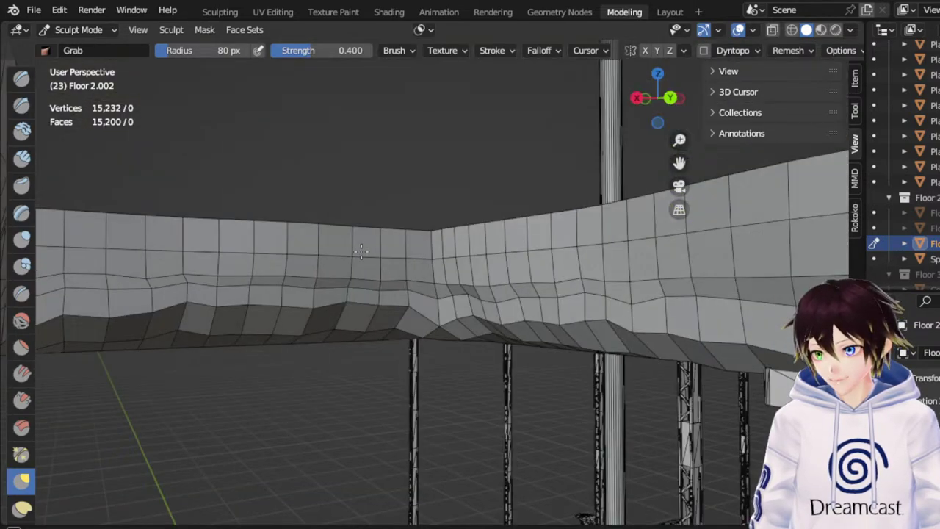
middle_drag(380, 252, 340, 250)
scroll(399, 282, up, 2)
middle_drag(398, 281, 376, 309)
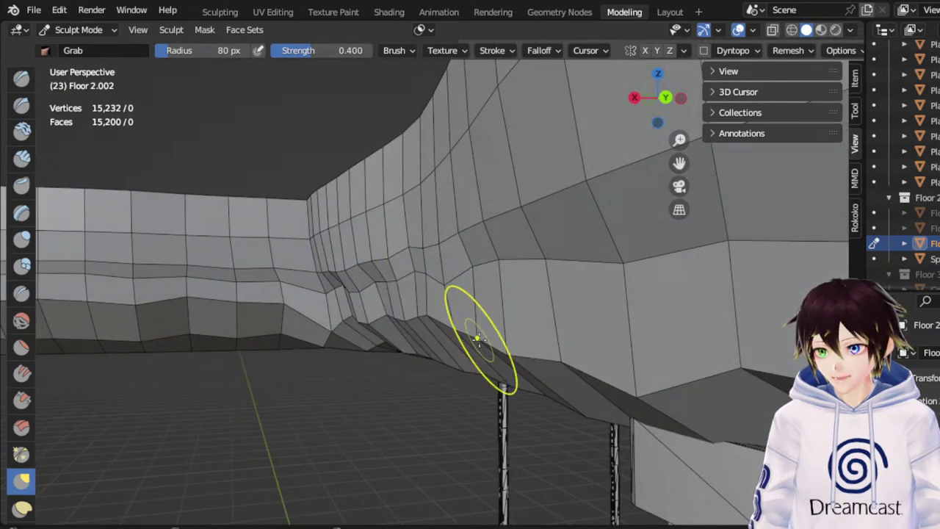
middle_drag(516, 321, 541, 315)
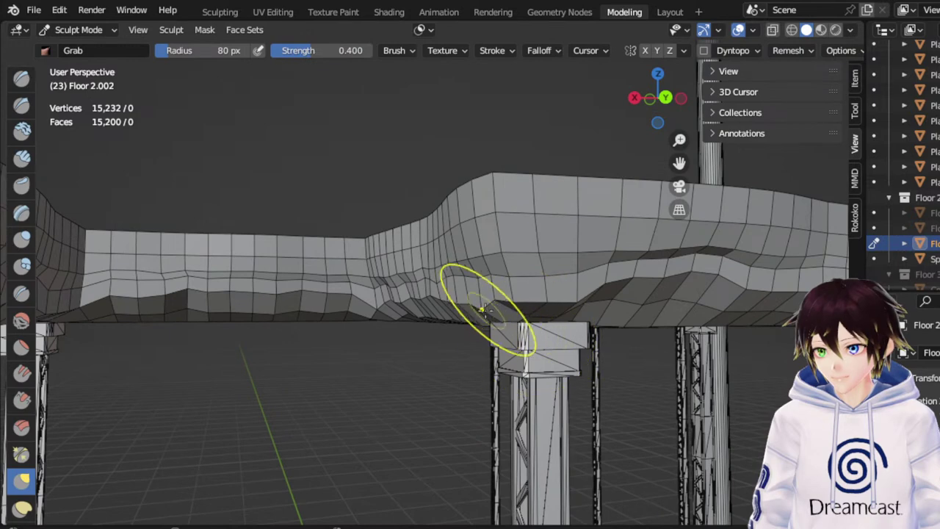
mouse_move(451, 299)
middle_down()
mouse_move(438, 303)
mouse_move(430, 272)
mouse_move(461, 282)
mouse_move(465, 294)
middle_up()
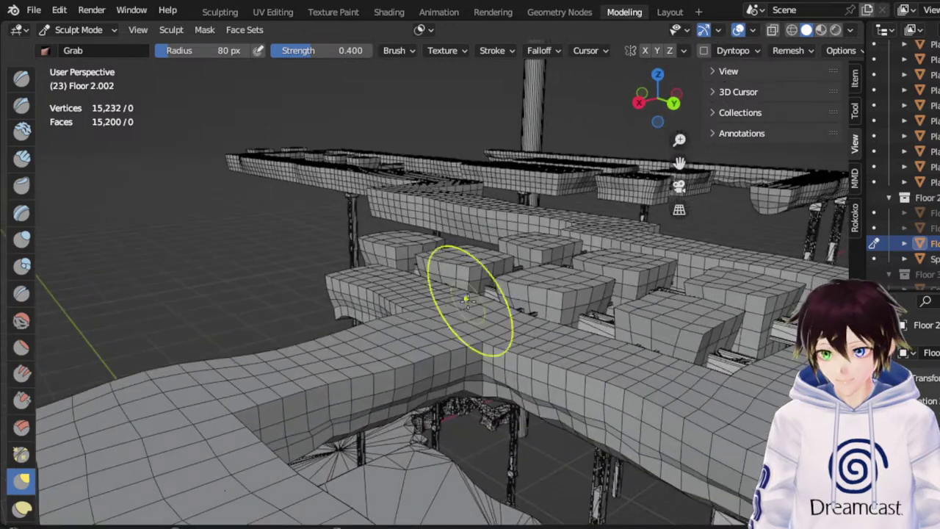
drag(680, 163, 455, 141)
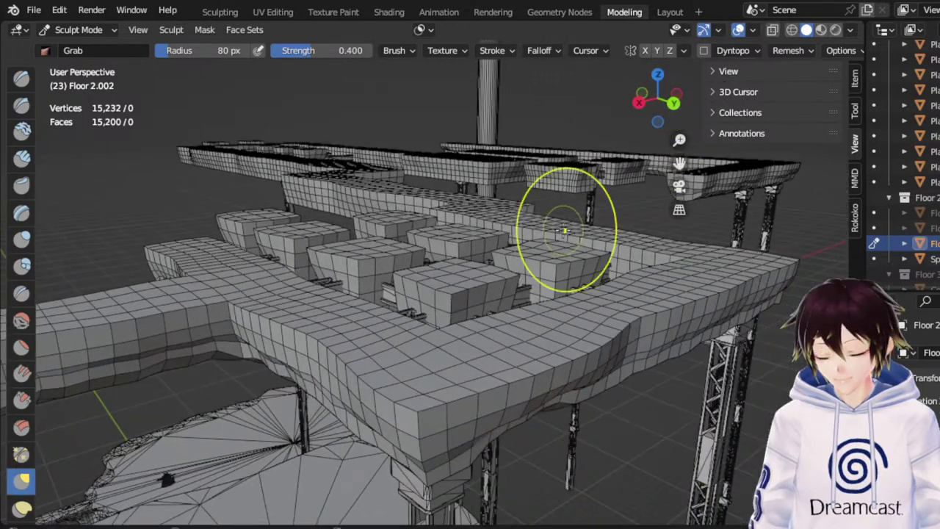
scroll(566, 228, up, 2)
middle_drag(519, 324, 540, 248)
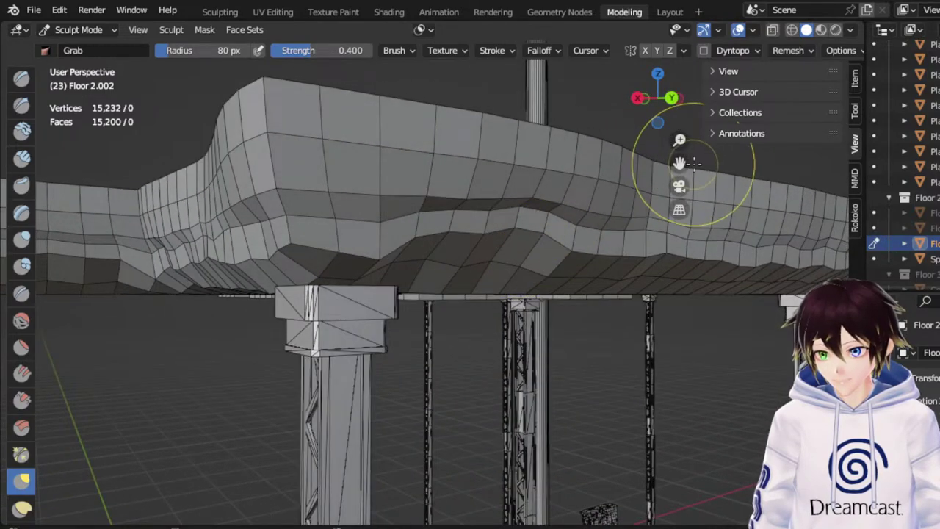
Sculpt the lower edge of the short face above the support pillar at the frame's opposite corner into an irregular shape
drag(678, 172, 426, 180)
middle_drag(540, 293, 345, 311)
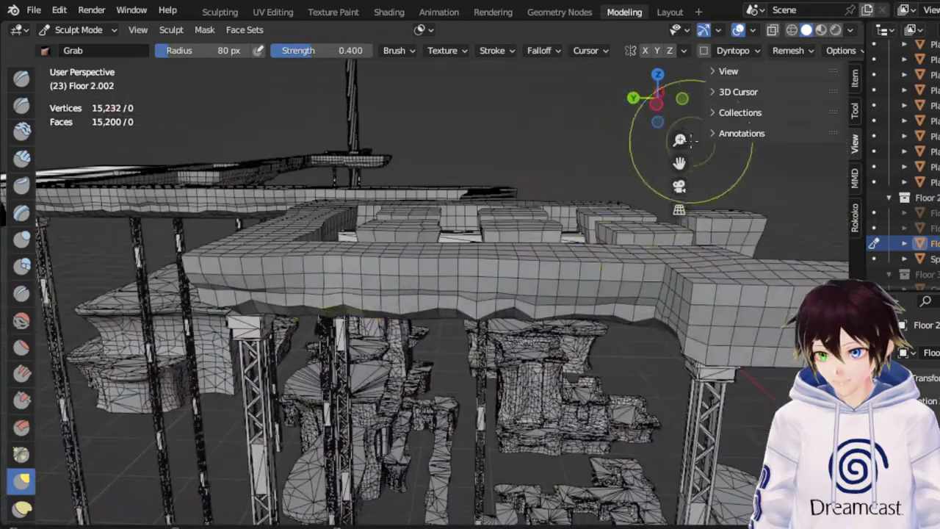
drag(678, 164, 435, 181)
middle_drag(477, 309, 507, 301)
middle_drag(521, 333, 497, 325)
mouse_move(495, 328)
mouse_down()
mouse_move(512, 326)
mouse_move(501, 347)
mouse_move(516, 335)
mouse_up()
middle_drag(516, 335, 506, 338)
drag(506, 337, 504, 333)
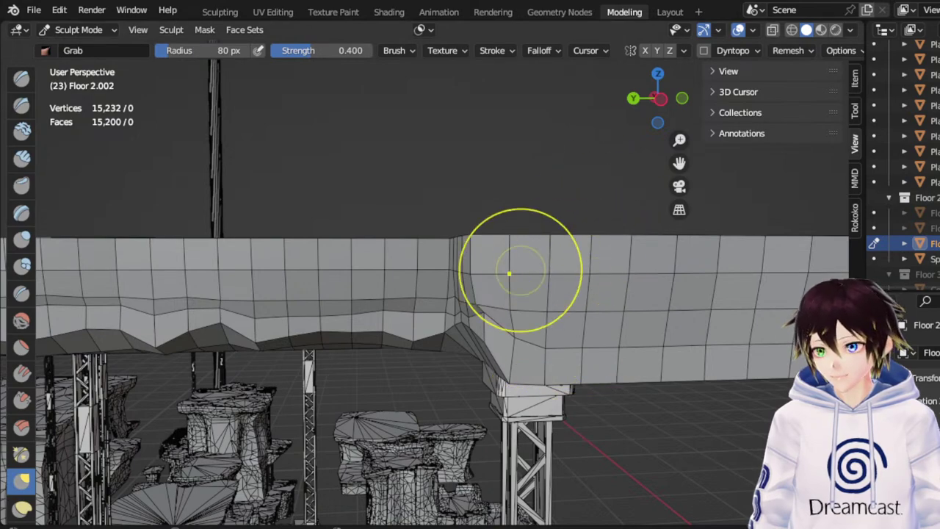
middle_drag(521, 271, 592, 270)
drag(598, 314, 565, 328)
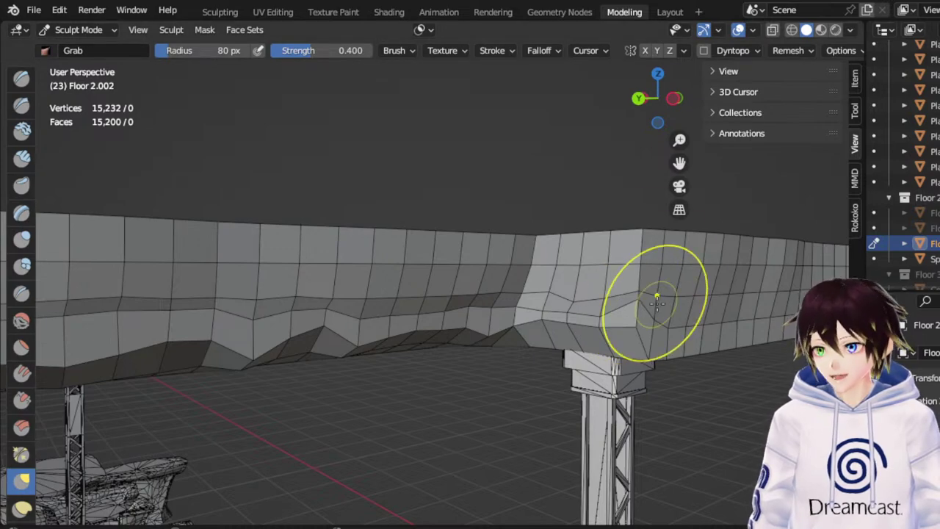
Raise the lower edge around the pillar corner and along the start of the adjoining long side
drag(681, 157, 387, 152)
middle_drag(420, 301, 480, 300)
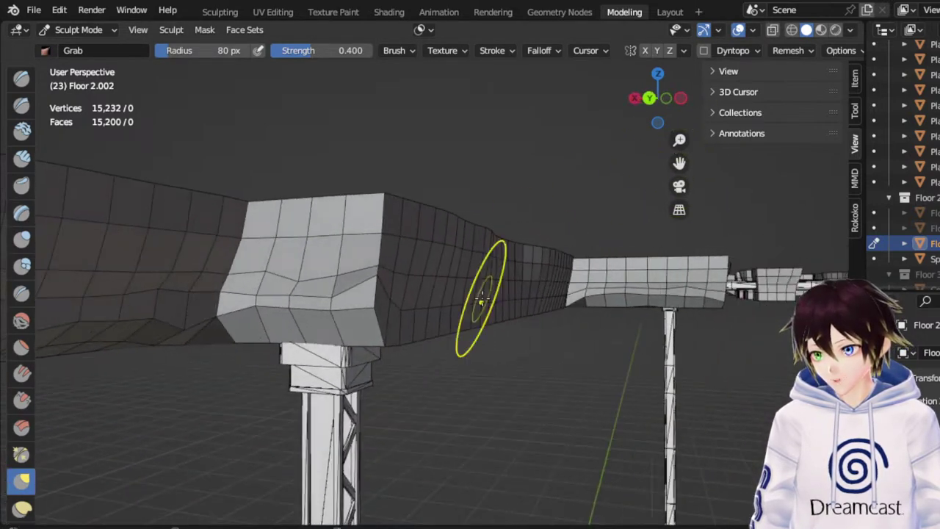
mouse_move(395, 329)
mouse_down()
mouse_move(389, 281)
mouse_move(391, 303)
mouse_up()
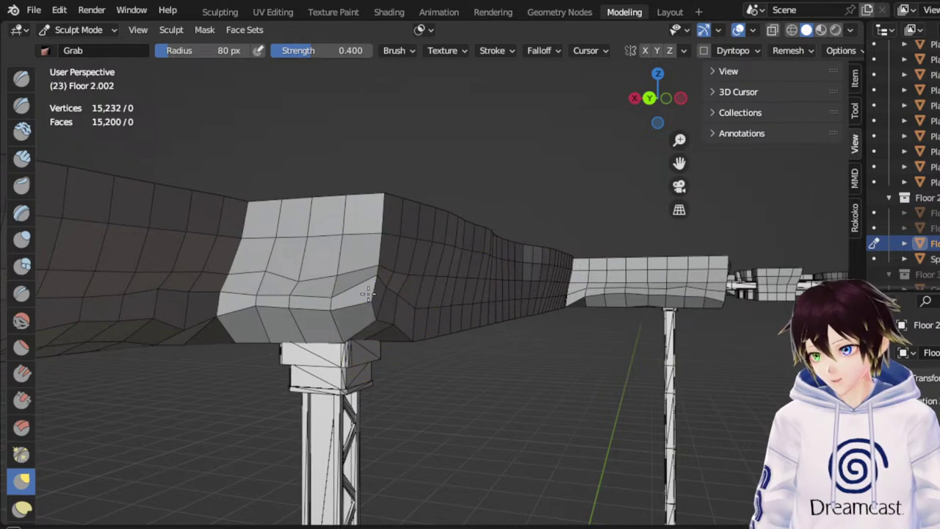
mouse_move(413, 335)
mouse_down()
mouse_move(430, 287)
mouse_move(420, 295)
mouse_up()
drag(442, 326, 446, 308)
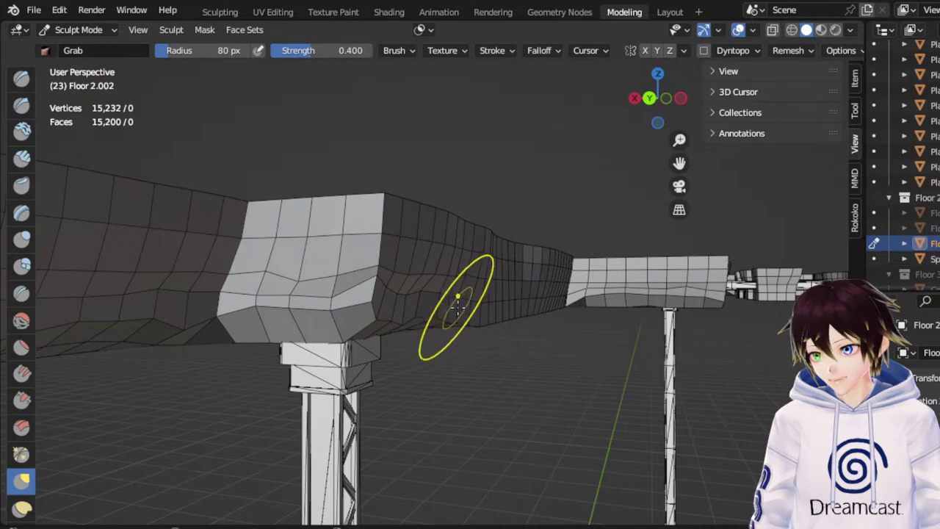
Continue the uneven lower edge along the shaded long side just beyond the pillar corner
mouse_move(456, 301)
middle_down()
mouse_move(474, 320)
mouse_move(483, 304)
middle_up()
scroll(475, 324, up, 3)
drag(542, 351, 538, 324)
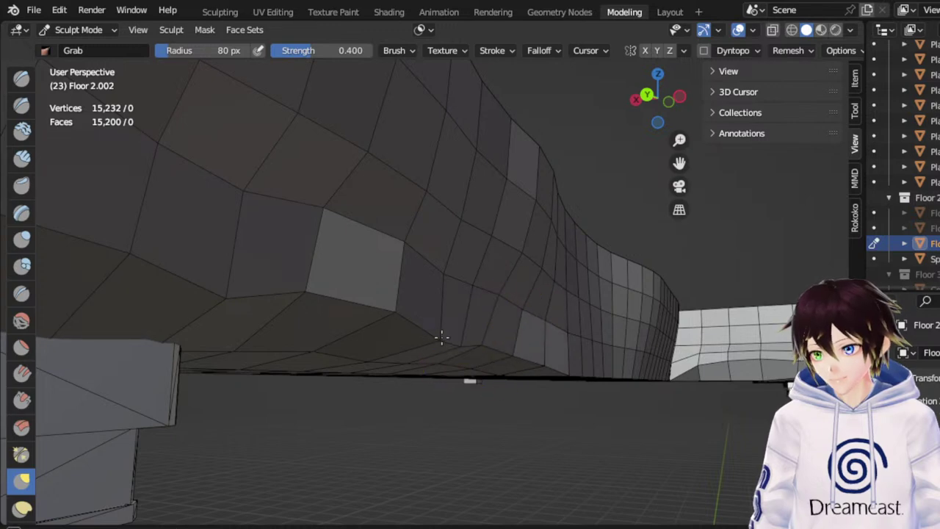
scroll(427, 325, down, 3)
middle_drag(449, 322, 468, 321)
scroll(459, 312, up, 2)
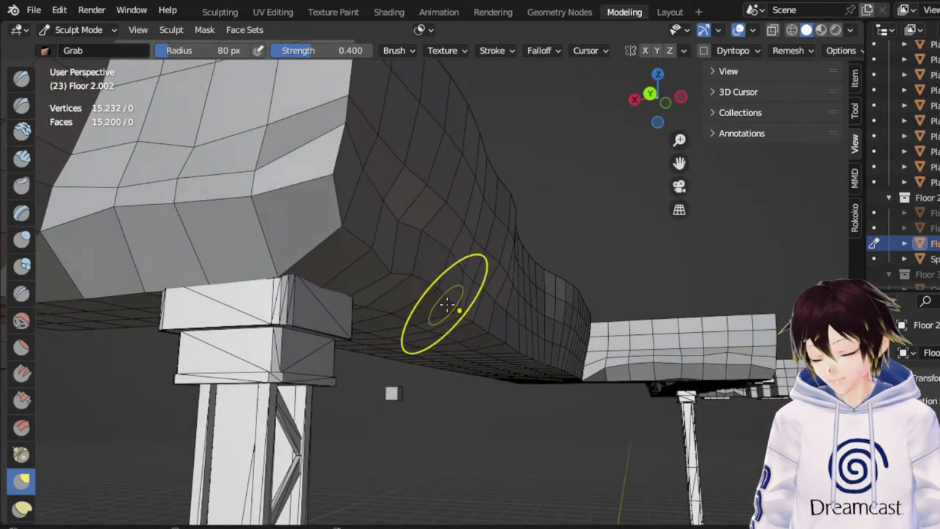
mouse_move(526, 307)
middle_down()
mouse_move(536, 309)
mouse_move(523, 316)
middle_up()
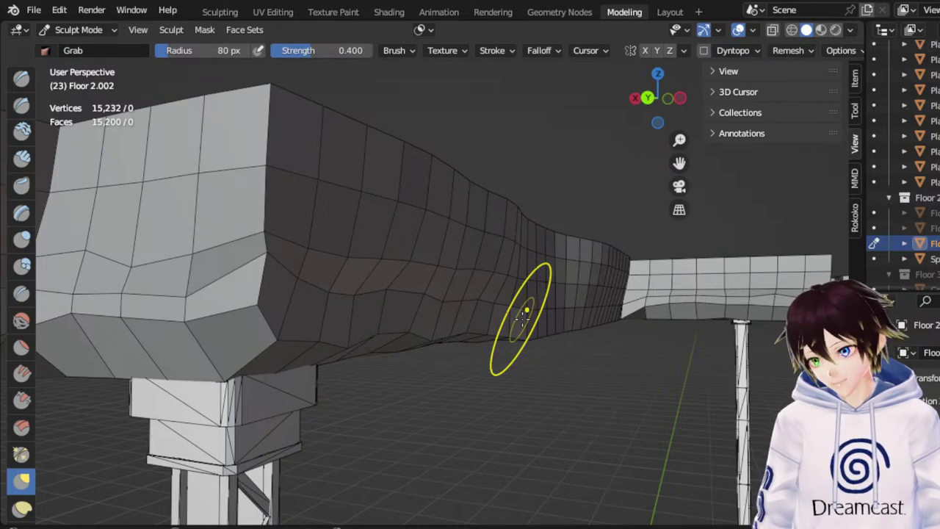
Grab the lower edge of the shaded long side inward along the curved stretch past the pillar corner
middle_drag(532, 316, 455, 313)
drag(681, 163, 517, 181)
scroll(498, 295, up, 2)
middle_drag(497, 295, 525, 344)
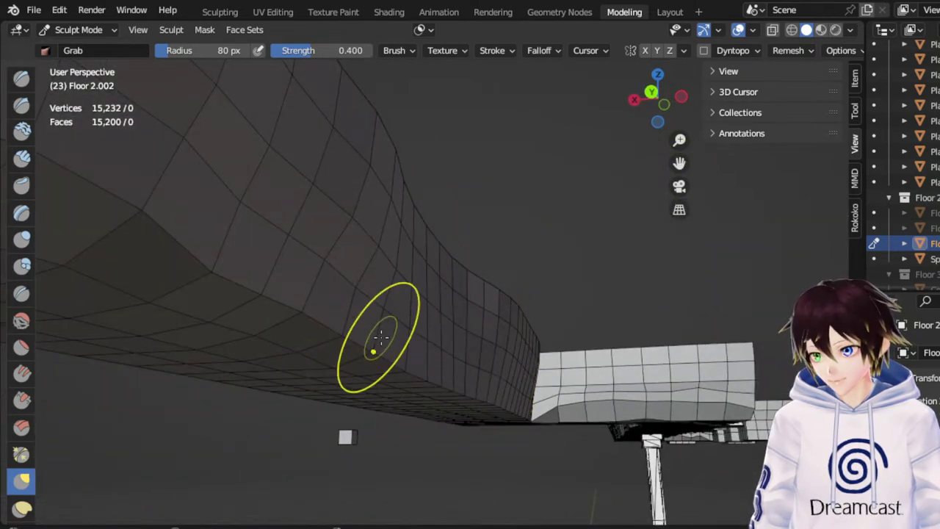
drag(379, 337, 329, 314)
mouse_move(309, 305)
middle_down()
mouse_move(277, 330)
mouse_move(357, 367)
mouse_move(399, 331)
mouse_move(434, 395)
middle_up()
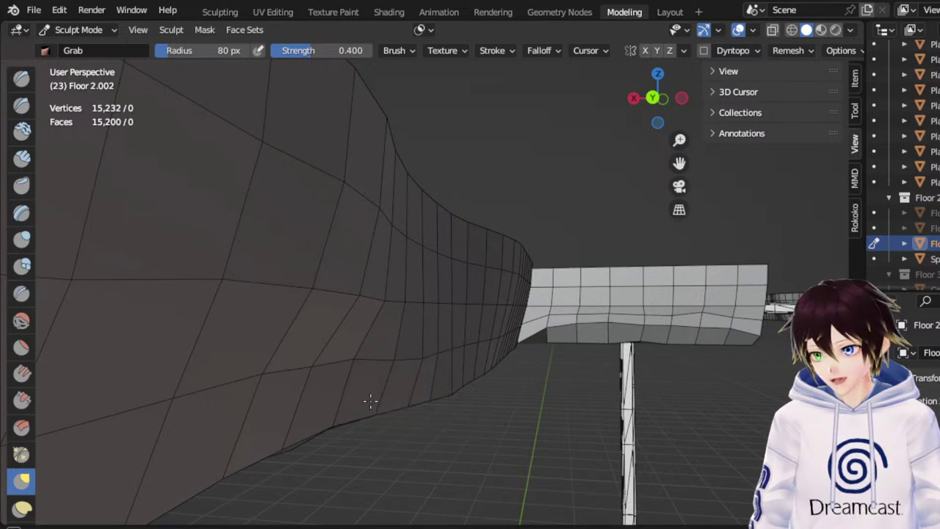
Raise the lower-edge vertices unevenly along the middle stretch of the long side with the Grab brush
middle_drag(401, 394, 367, 390)
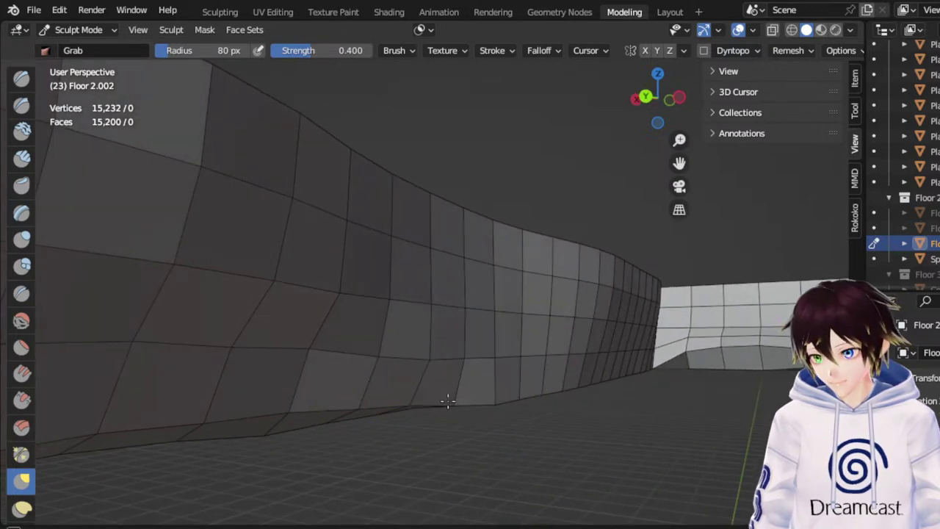
middle_drag(432, 385, 361, 367)
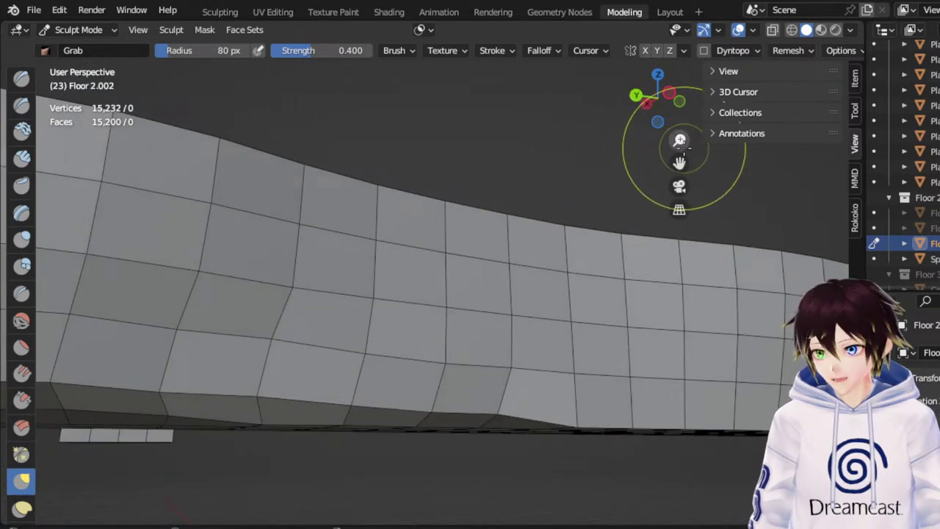
drag(683, 162, 629, 162)
middle_drag(535, 269, 510, 304)
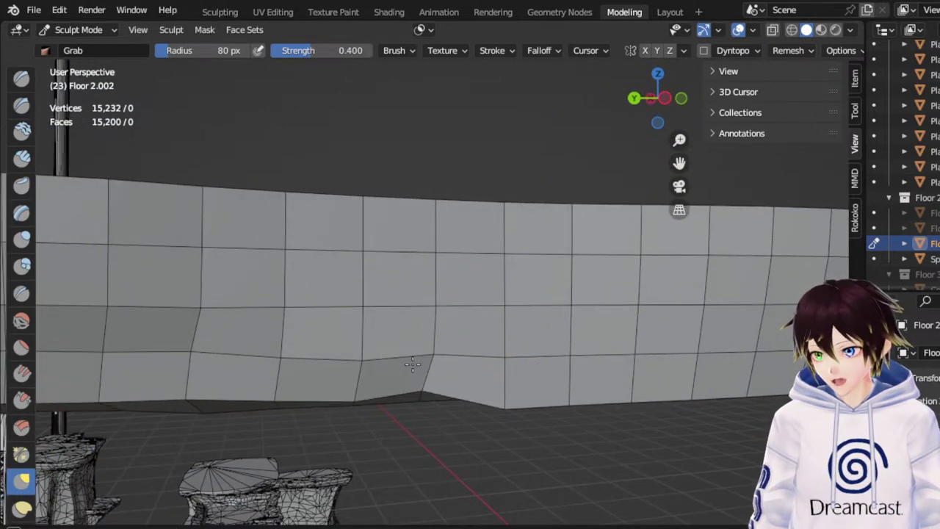
drag(274, 399, 270, 381)
middle_drag(371, 393, 465, 382)
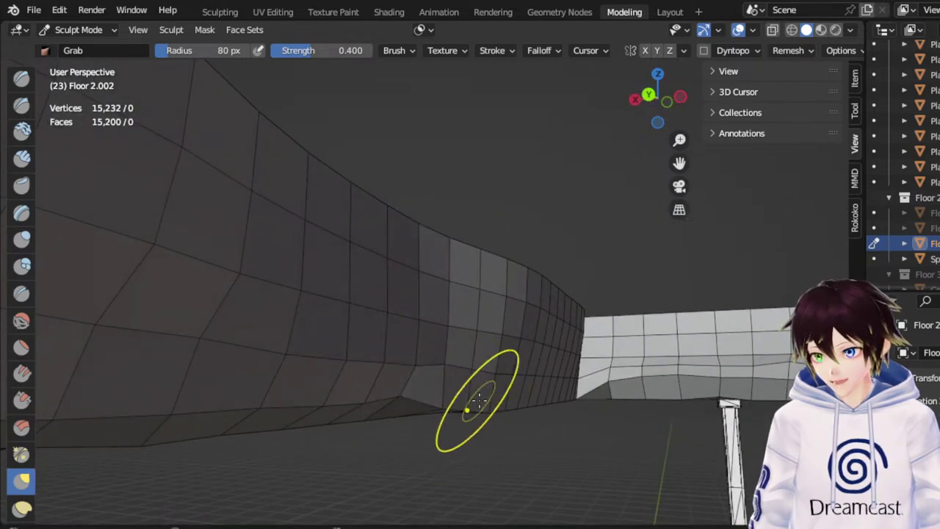
Extend the irregular, undercut lower edge along the long side toward its inner corner with the bright adjoining wall
middle_drag(457, 367, 360, 378)
drag(679, 161, 430, 153)
mouse_move(408, 306)
middle_down()
mouse_move(495, 306)
mouse_move(548, 292)
middle_up()
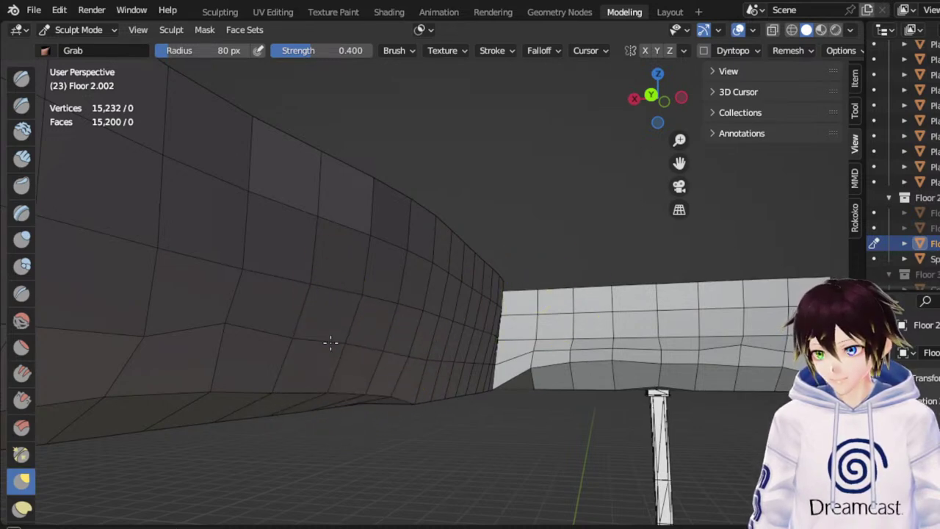
middle_drag(394, 340, 274, 353)
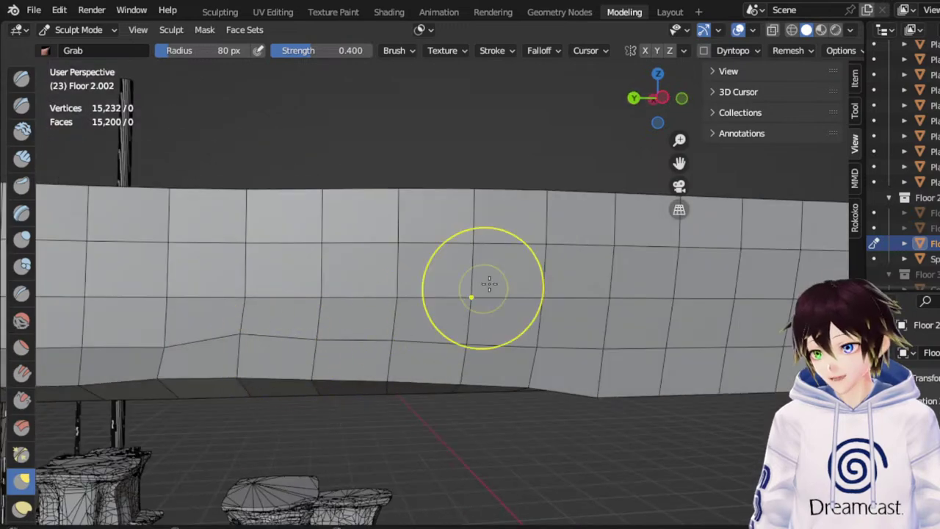
drag(678, 163, 500, 157)
mouse_move(380, 330)
middle_down()
mouse_move(396, 329)
mouse_move(242, 388)
middle_up()
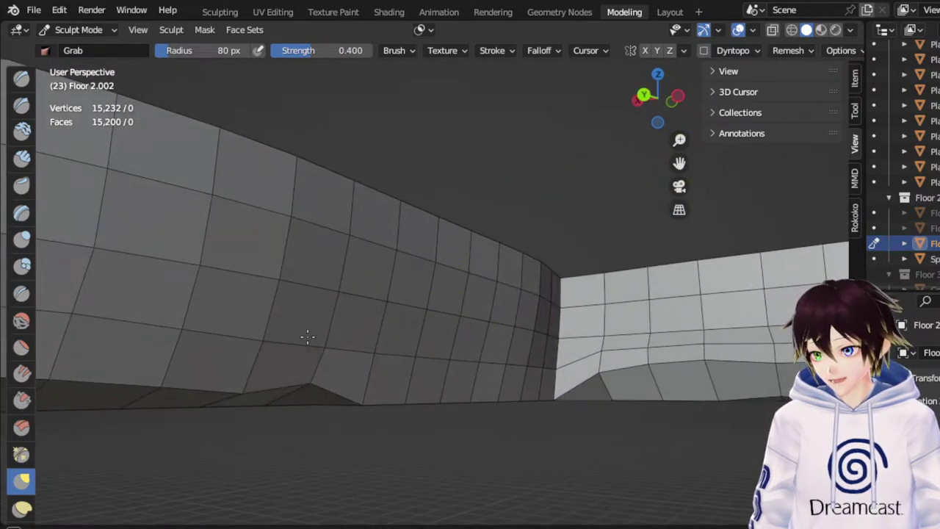
Pull the lower edge of the long Floor 2.002 wall up into irregular bumps near the inner corner with the Grab brush
drag(363, 400, 324, 317)
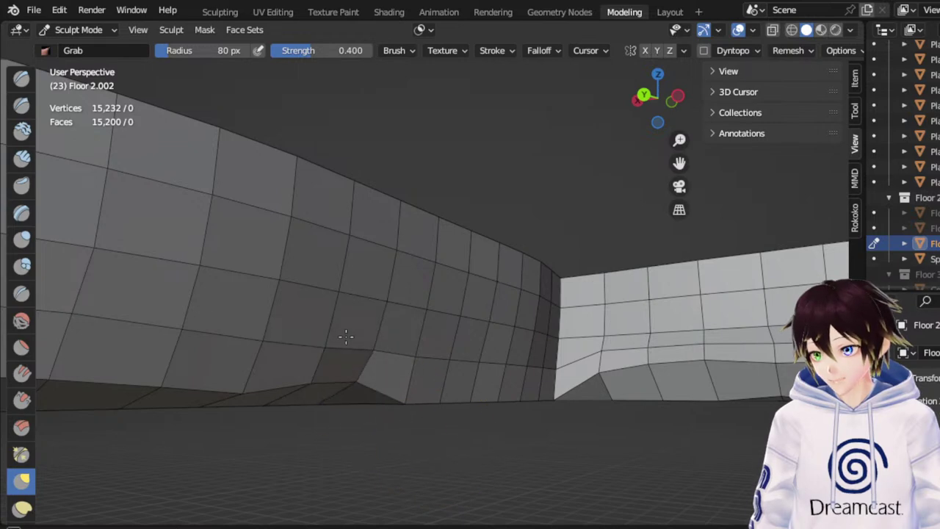
middle_drag(346, 337, 378, 357)
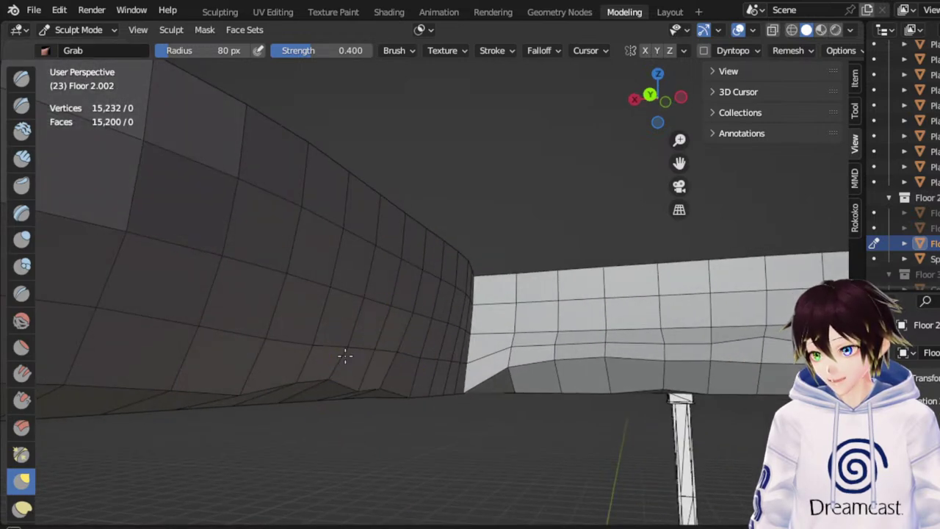
mouse_move(411, 394)
mouse_down()
mouse_move(400, 378)
mouse_move(432, 354)
mouse_up()
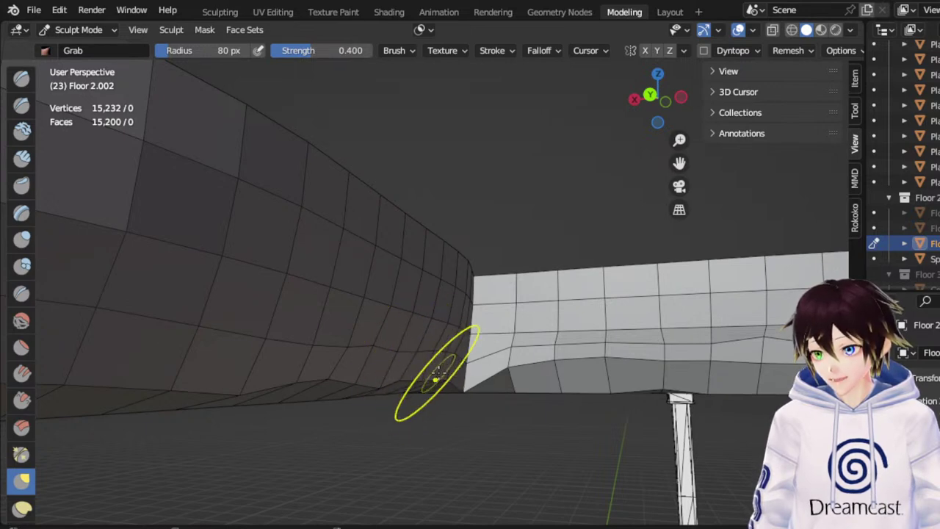
middle_drag(435, 376, 422, 382)
drag(447, 369, 474, 331)
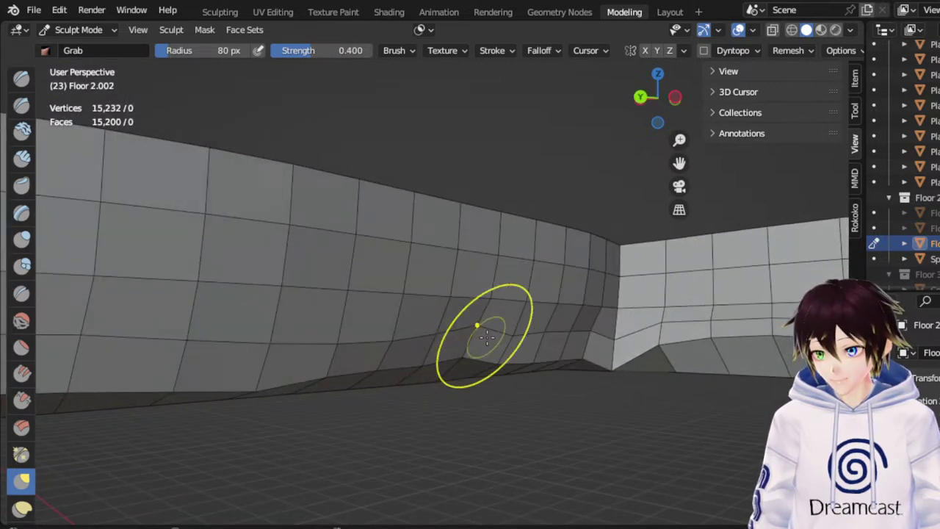
drag(522, 355, 523, 329)
Grab the bottom corner where the two Floor 2.002 walls meet and push it slightly inward and up
middle_drag(528, 340, 430, 346)
scroll(470, 344, down, 3)
middle_drag(546, 339, 555, 339)
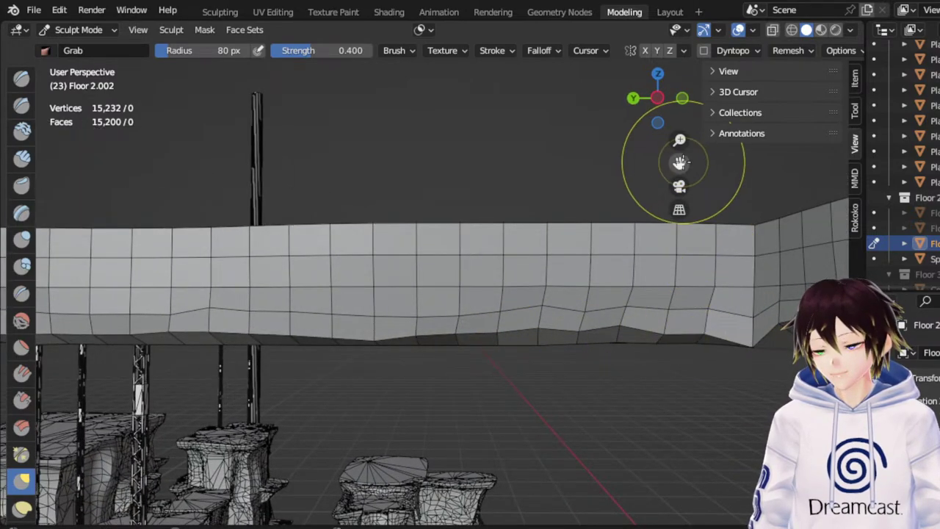
middle_drag(683, 179, 671, 231)
drag(659, 339, 653, 335)
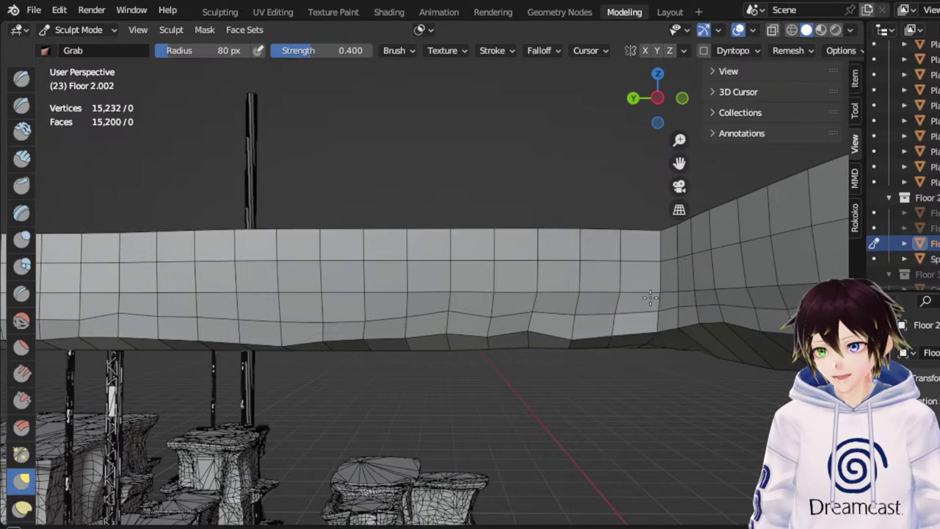
mouse_move(558, 332)
middle_down()
mouse_move(579, 308)
mouse_move(592, 323)
mouse_move(589, 337)
middle_up()
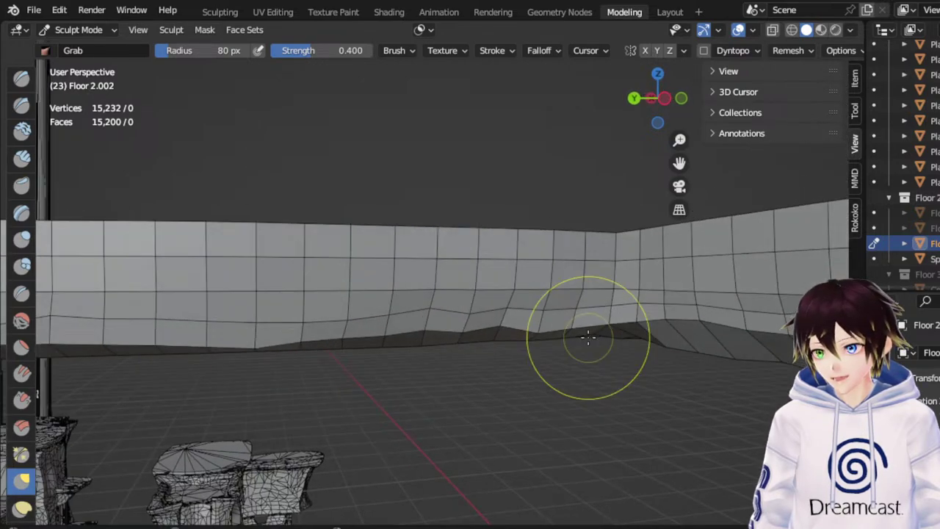
Set the Grab brush radius to 60 px and reshape the lower edge loops beside the inner corner
click(165, 48)
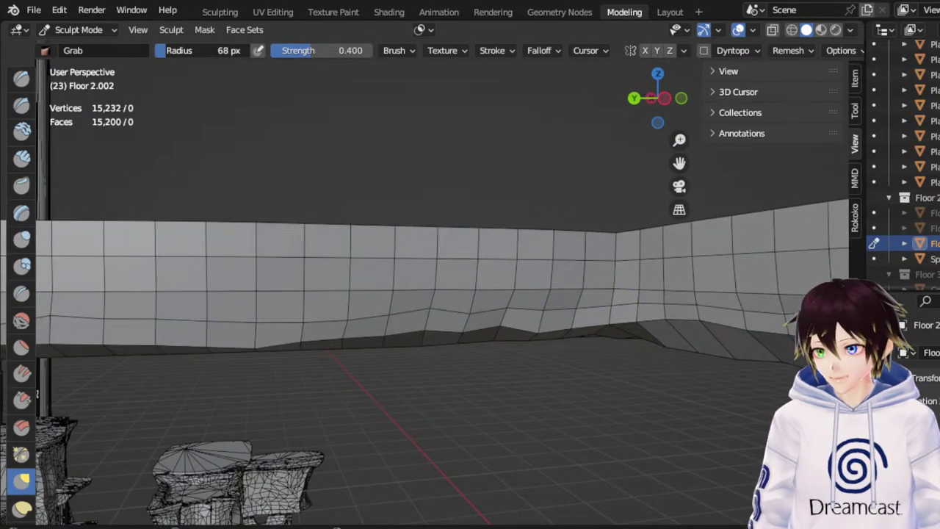
text(60)
key(Return)
mouse_move(544, 331)
mouse_down()
mouse_move(545, 296)
mouse_move(567, 309)
mouse_up()
drag(679, 164, 734, 148)
middle_drag(604, 279, 580, 284)
mouse_move(576, 308)
mouse_down()
mouse_move(576, 297)
mouse_move(606, 301)
mouse_up()
Grab the lower wall vertices further along from the corner upward to form an uneven, rock-like bottom edge
mouse_move(528, 319)
mouse_down()
mouse_move(528, 309)
mouse_move(445, 312)
mouse_move(399, 296)
mouse_move(354, 297)
mouse_move(384, 269)
mouse_up()
drag(404, 305, 449, 282)
drag(517, 302, 507, 285)
drag(491, 295, 488, 279)
drag(475, 301, 482, 288)
mouse_move(618, 309)
mouse_down()
mouse_move(615, 296)
mouse_move(580, 276)
mouse_up()
drag(667, 297, 668, 285)
Roughen the bottom edge along the middle stretch of the long wall with several Grab strokes
drag(685, 167, 890, 153)
drag(477, 309, 473, 268)
mouse_move(522, 299)
mouse_down()
mouse_move(523, 284)
mouse_move(540, 296)
mouse_up()
mouse_move(525, 301)
middle_down()
mouse_move(613, 308)
mouse_move(510, 302)
middle_up()
drag(682, 163, 846, 155)
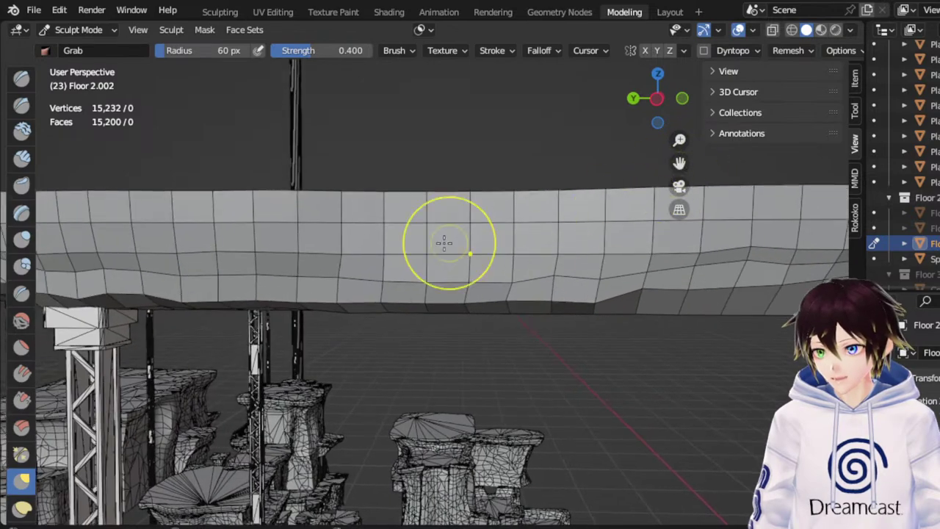
drag(200, 279, 322, 294)
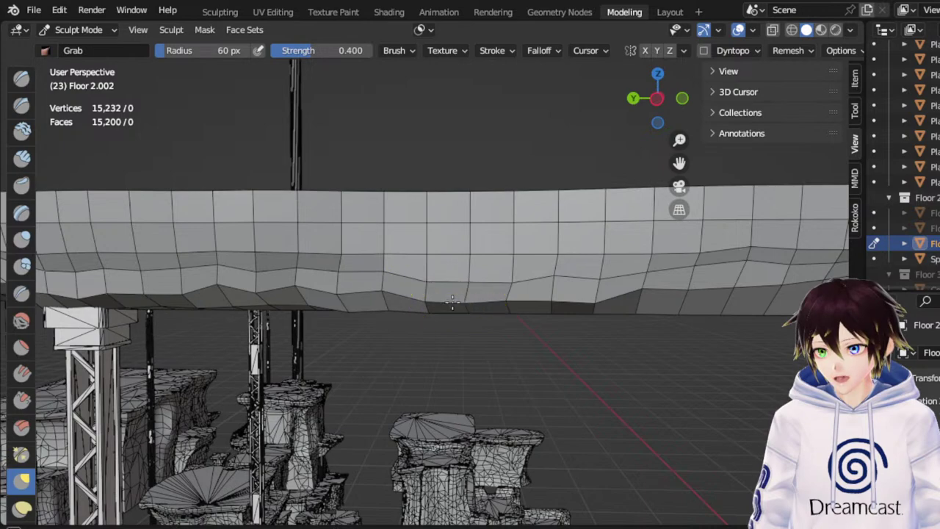
mouse_move(574, 299)
mouse_down()
mouse_move(568, 274)
mouse_move(590, 283)
mouse_up()
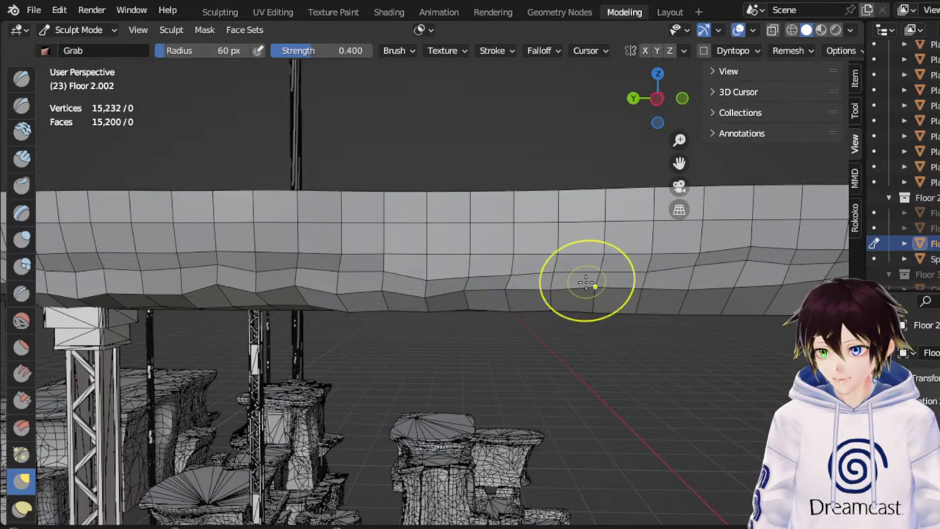
Continue the uneven lower edge along the long wall up to the outer corner above the lattice pillar
middle_drag(590, 283, 668, 285)
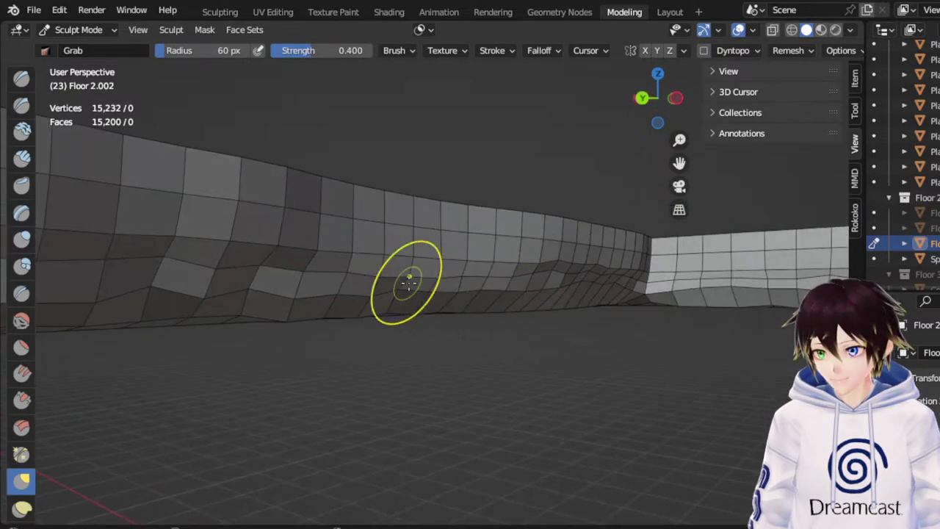
middle_drag(475, 288, 387, 301)
scroll(383, 304, down, 2)
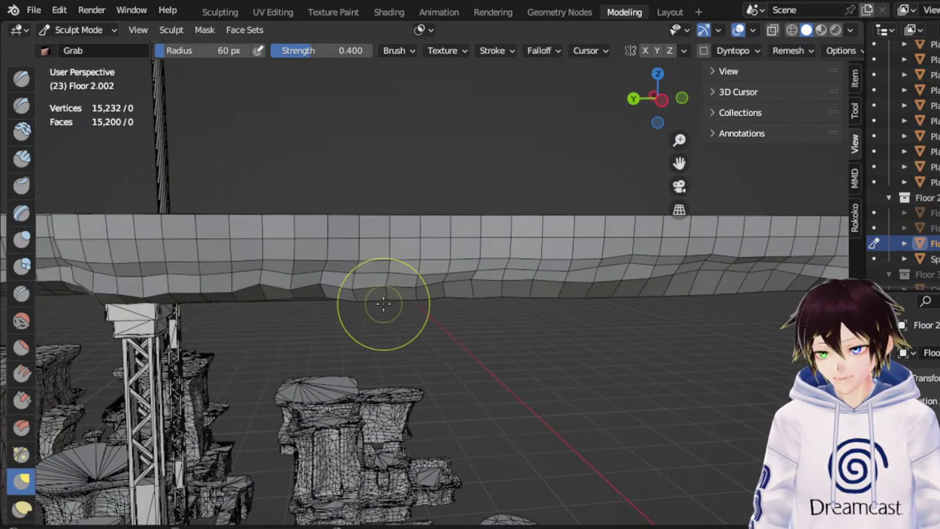
drag(680, 164, 823, 172)
middle_drag(448, 305, 401, 285)
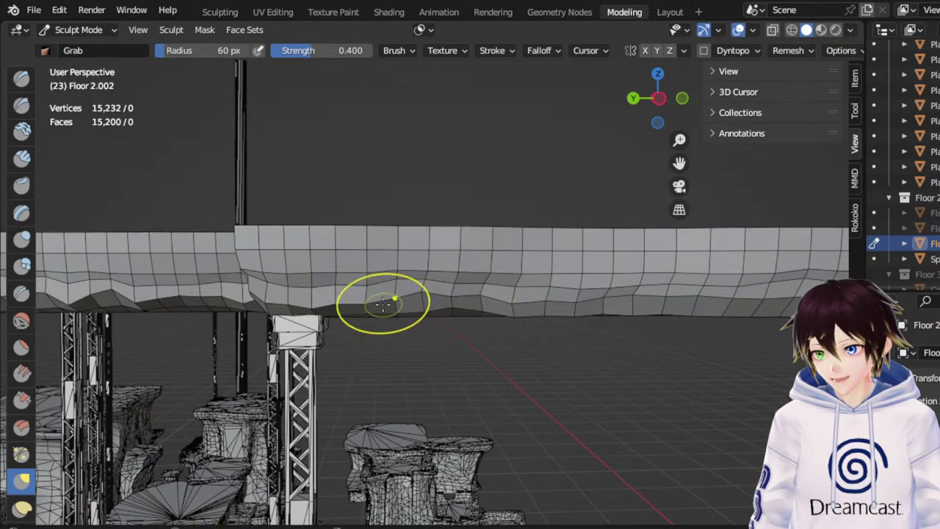
middle_drag(365, 293, 516, 305)
scroll(516, 305, down, 2)
scroll(465, 304, up, 4)
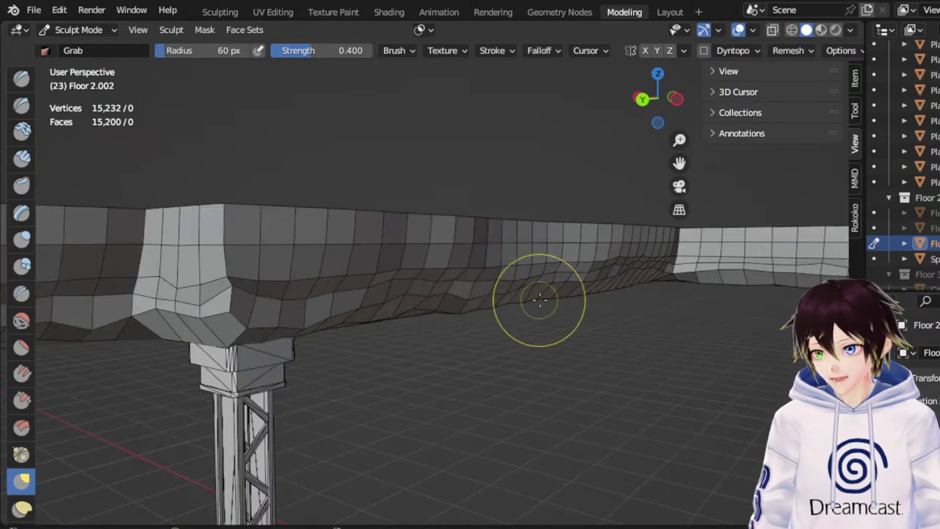
scroll(580, 280, down, 3)
Shape the lower edges of the adjoining wall sections around the next pillar-supported corner into the same irregular profile
drag(685, 160, 874, 140)
middle_drag(375, 335, 348, 315)
middle_drag(318, 267, 382, 272)
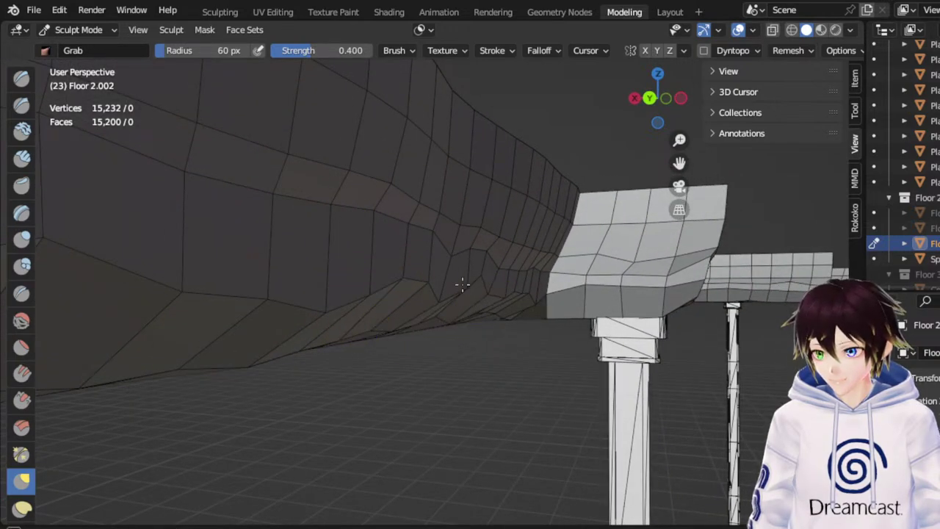
middle_drag(460, 309, 469, 301)
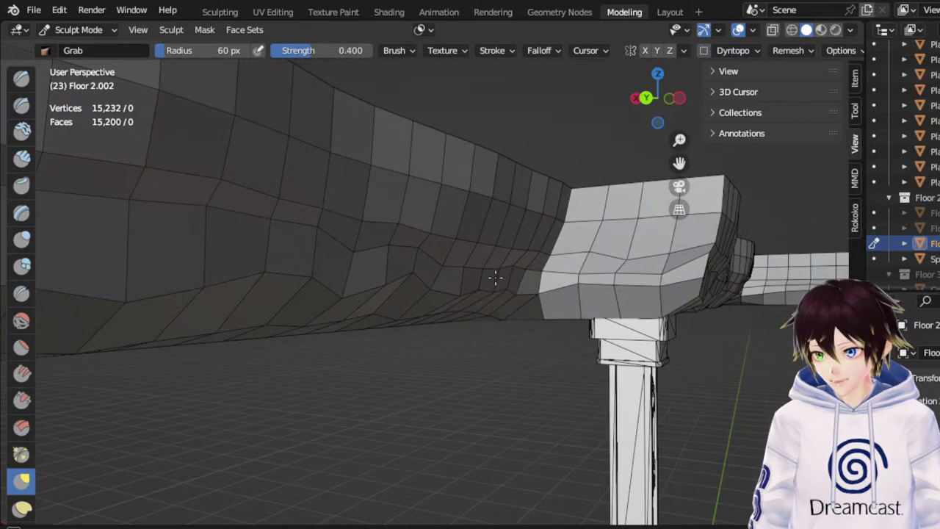
scroll(495, 277, down, 3)
middle_drag(446, 264, 451, 263)
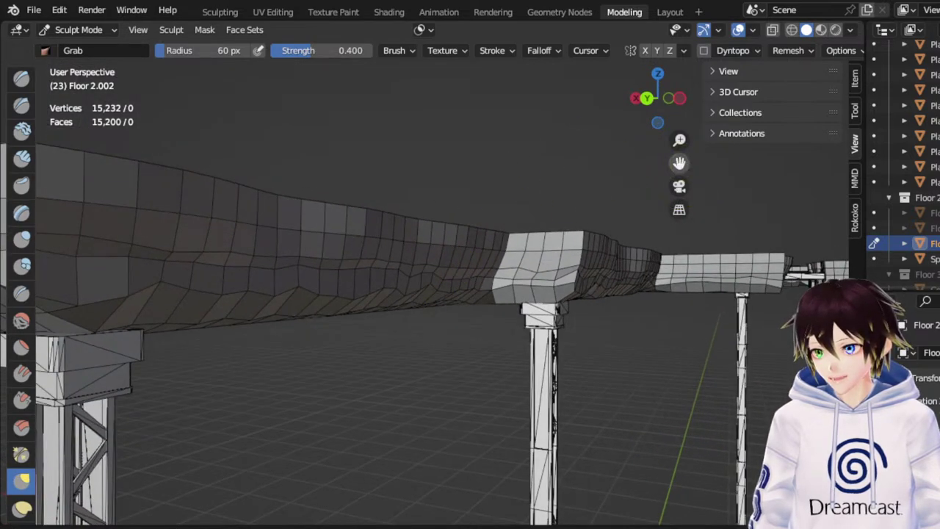
drag(679, 163, 779, 167)
middle_drag(338, 283, 357, 274)
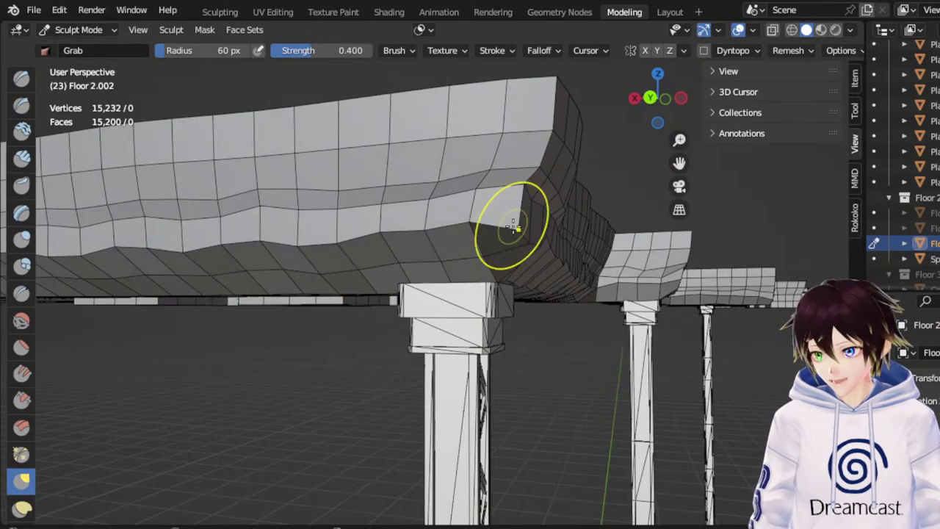
middle_drag(513, 226, 510, 230)
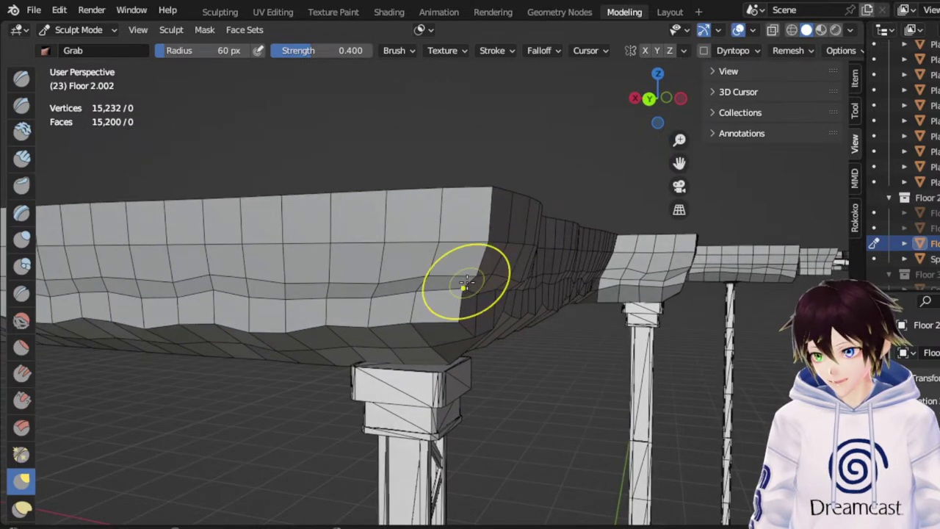
middle_drag(466, 283, 467, 286)
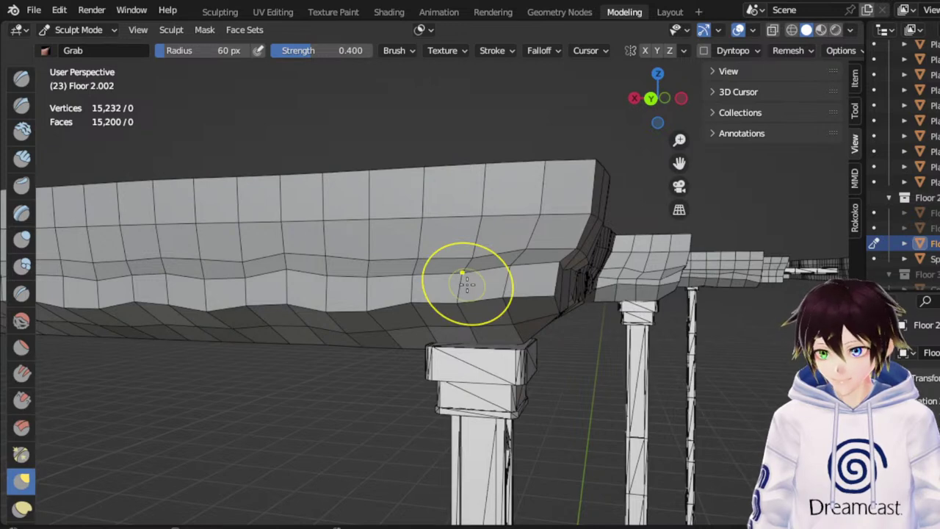
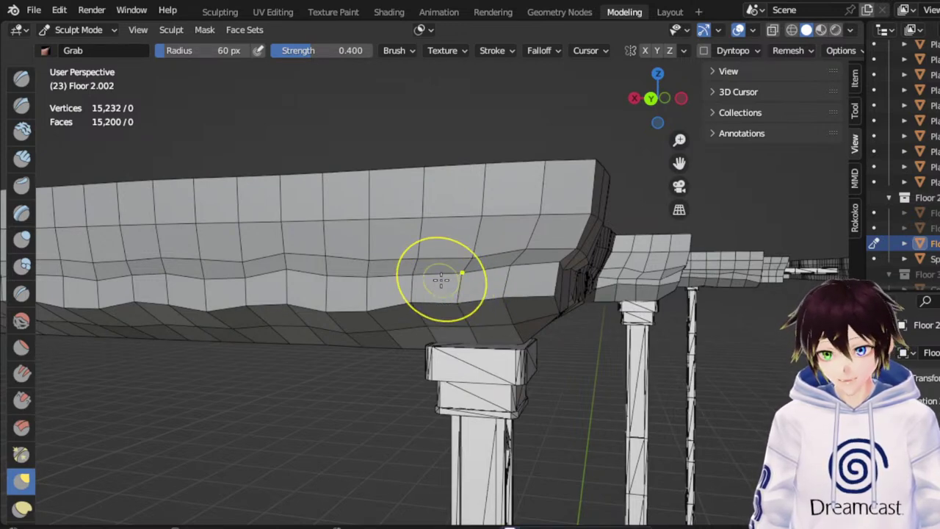
Inspect the sculpted floor edges with the viewport overlays hidden, and restore the overlays
middle_drag(413, 261, 349, 296)
scroll(348, 297, down, 7)
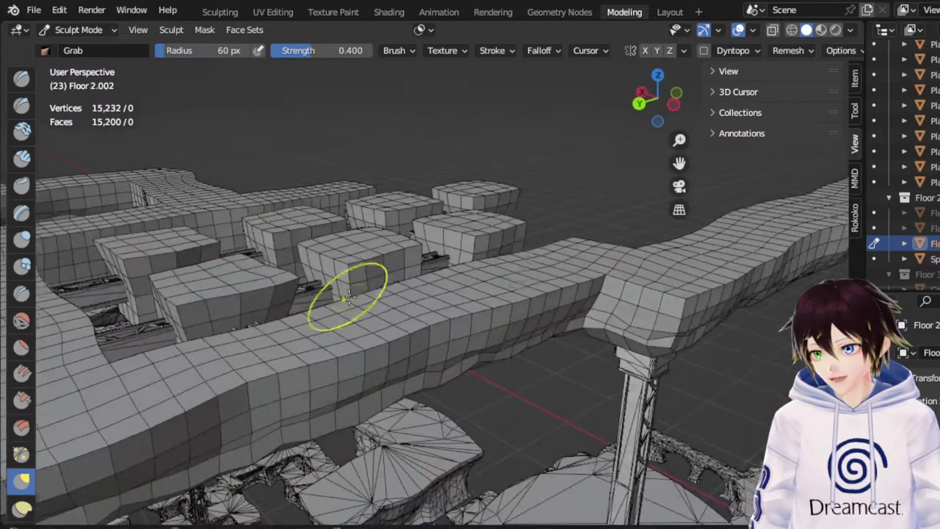
middle_drag(546, 224, 543, 188)
click(738, 31)
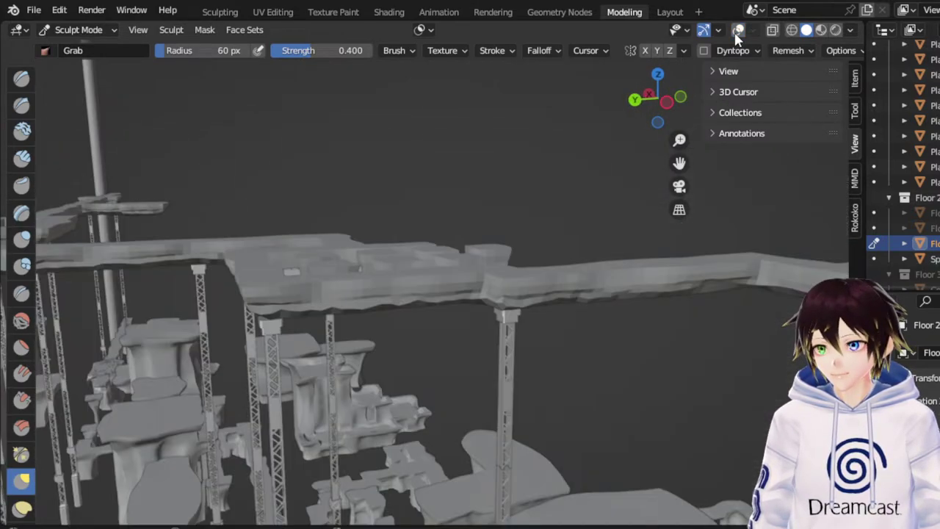
drag(679, 162, 830, 162)
scroll(422, 321, up, 3)
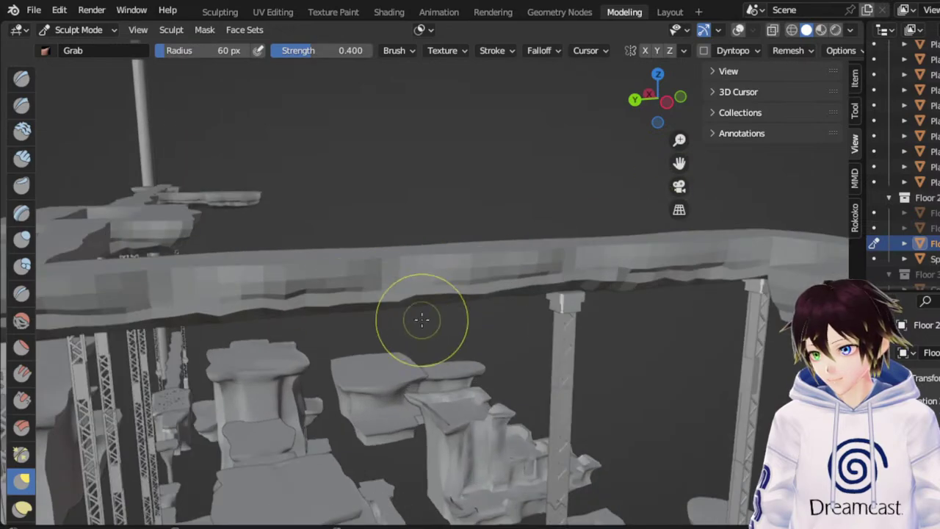
middle_drag(338, 293, 513, 283)
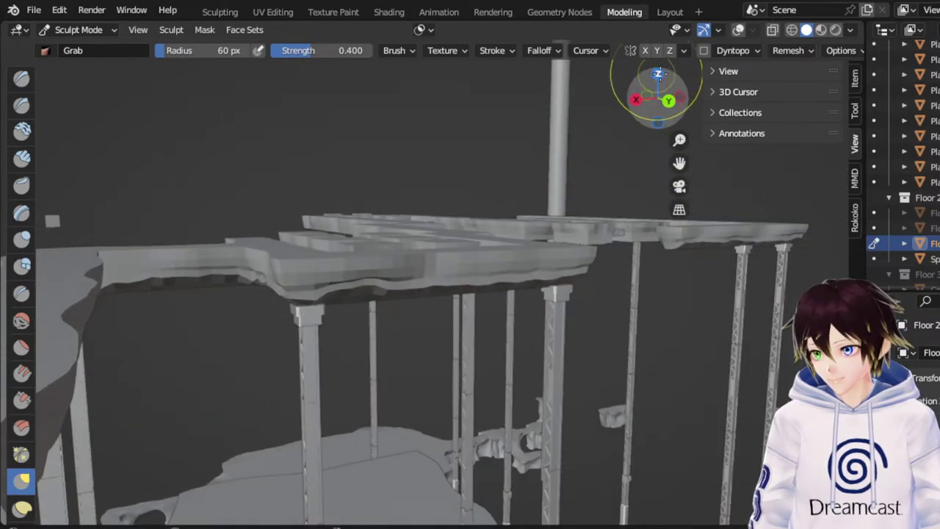
click(738, 31)
Look over the whole second-floor walkway for wall sections whose lower edges still need sculpting
middle_drag(355, 254, 309, 278)
scroll(324, 281, down, 4)
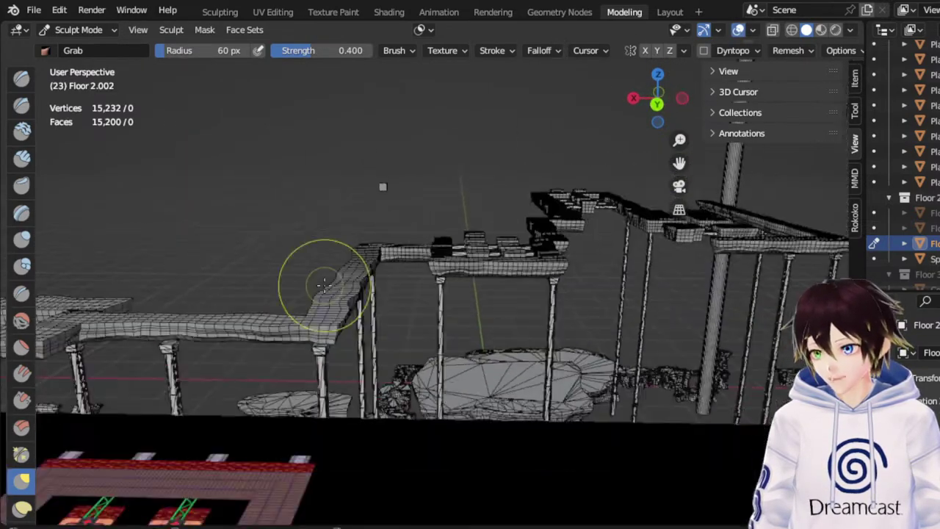
middle_drag(416, 289, 363, 295)
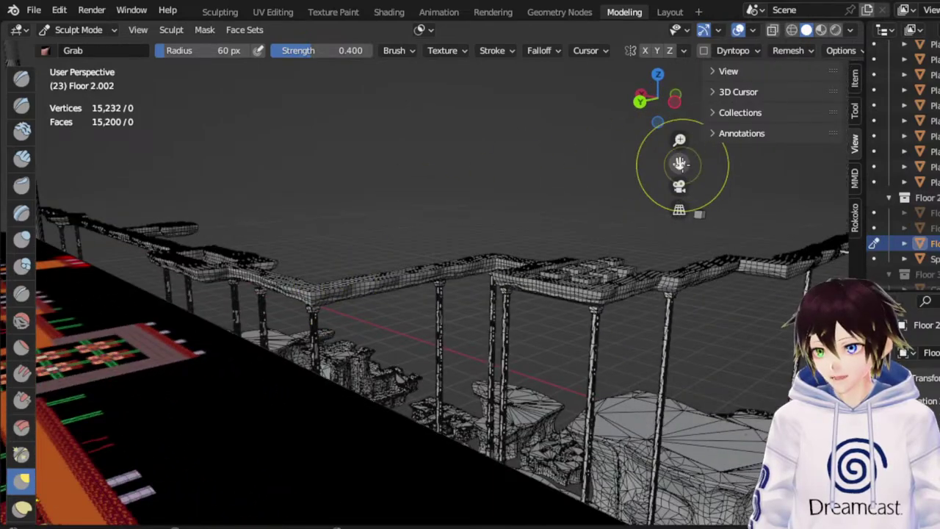
drag(682, 164, 470, 206)
scroll(508, 319, up, 6)
middle_drag(445, 337, 361, 321)
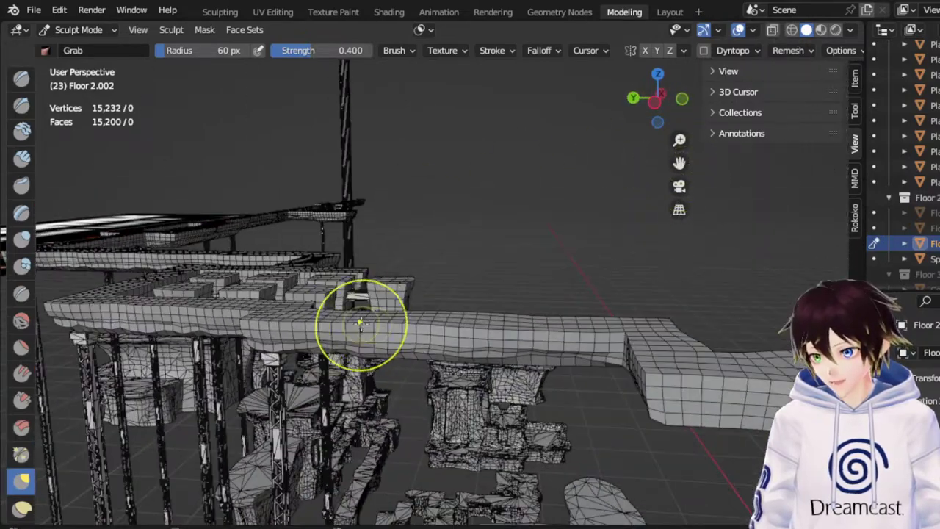
scroll(427, 324, down, 3)
scroll(427, 323, down, 1)
drag(683, 165, 427, 163)
middle_drag(247, 290, 418, 268)
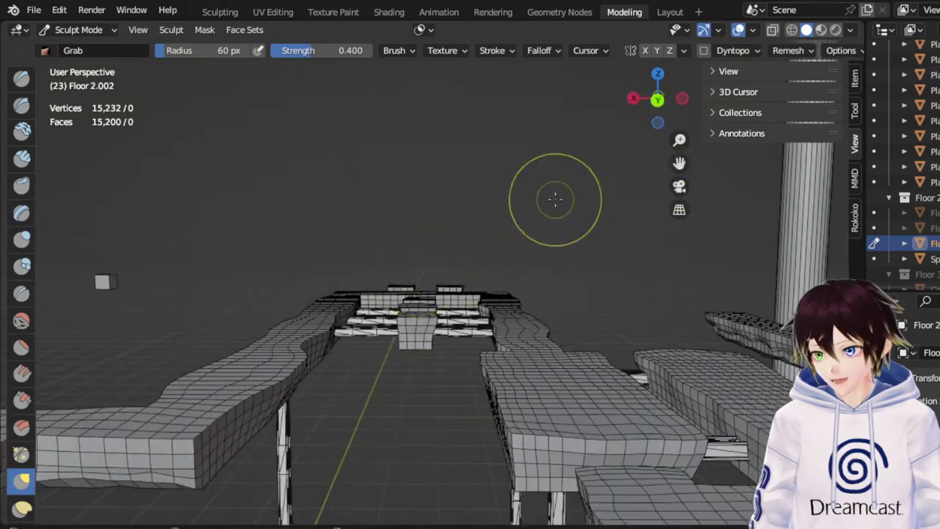
drag(680, 163, 812, 118)
scroll(485, 250, up, 3)
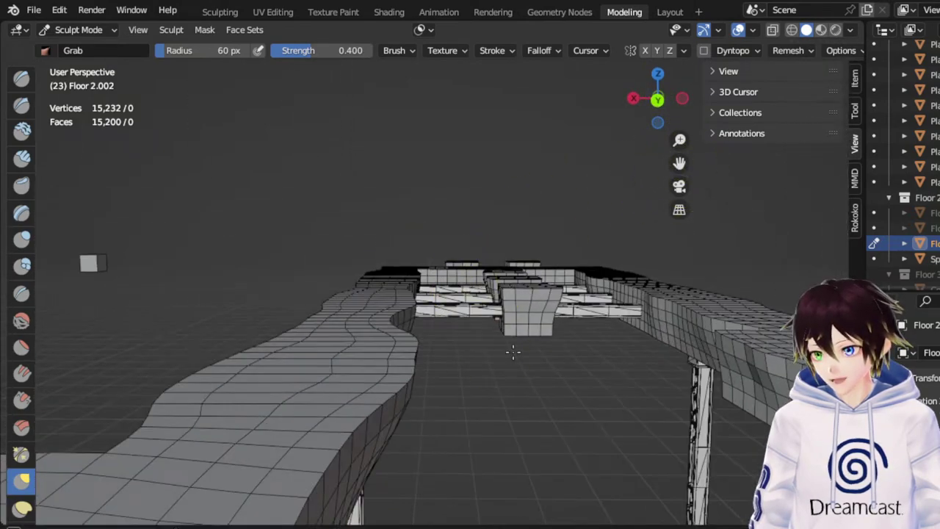
Shape the lower edge of the next Floor 2.002 block around its outer corner into uneven bumps with the Grab brush
middle_drag(515, 352, 378, 348)
mouse_move(680, 163)
mouse_down()
mouse_move(812, 110)
mouse_move(848, 105)
mouse_up()
mouse_move(444, 312)
middle_down()
mouse_move(459, 297)
mouse_move(435, 381)
mouse_move(479, 369)
middle_up()
scroll(479, 369, up, 3)
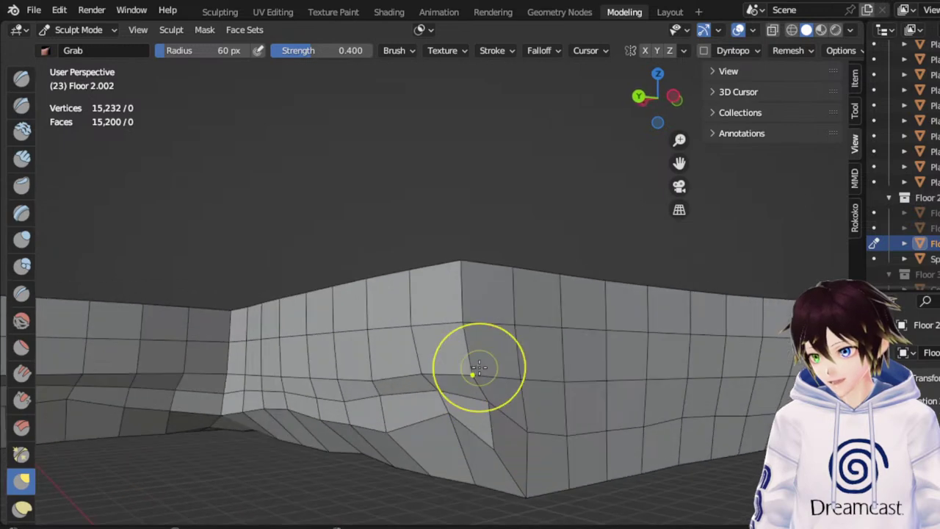
middle_drag(475, 405, 437, 416)
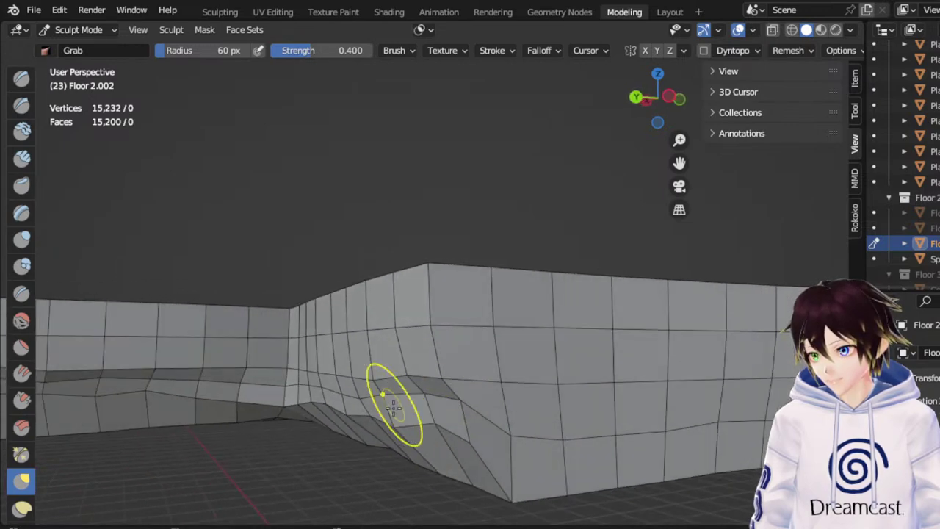
middle_drag(416, 399, 282, 418)
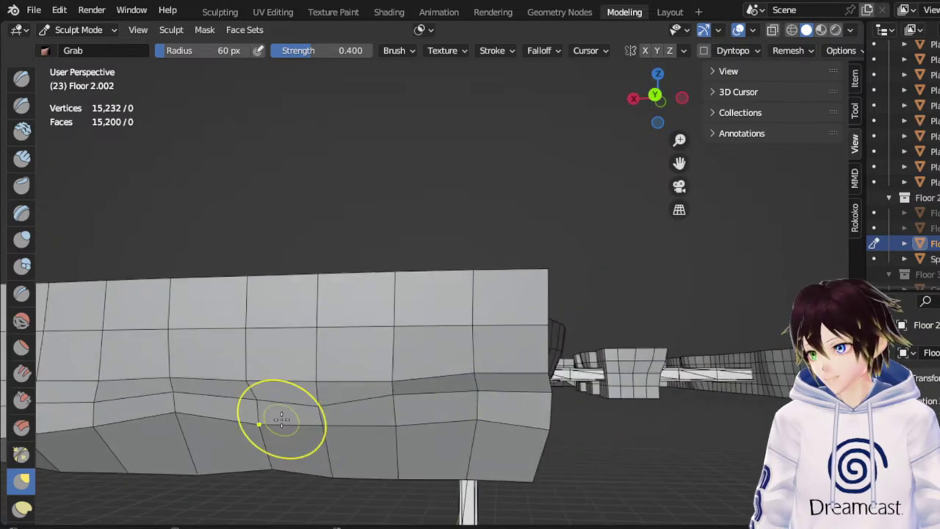
middle_drag(324, 395, 399, 405)
middle_drag(241, 424, 200, 415)
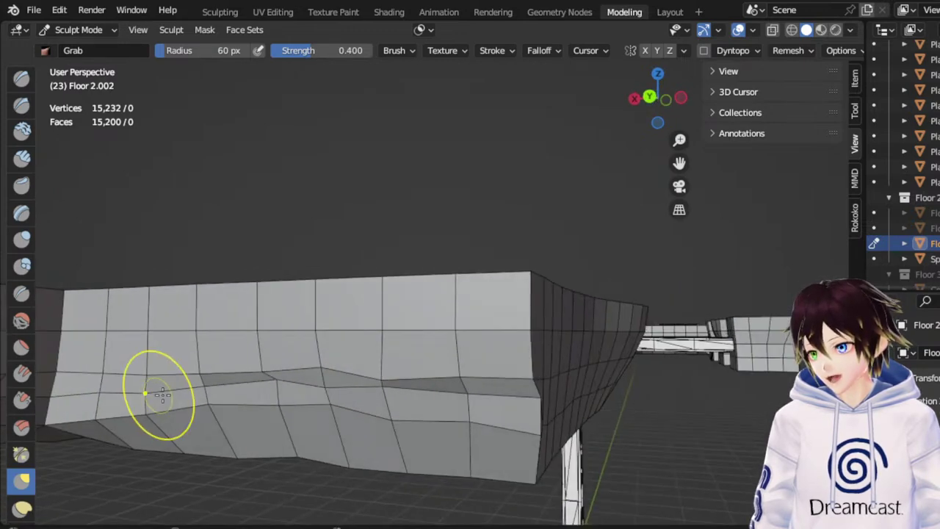
Nudge up the inner end of the block's lower edge with the Grab brush and check its shape around the corner
drag(156, 400, 160, 381)
middle_drag(155, 380, 100, 385)
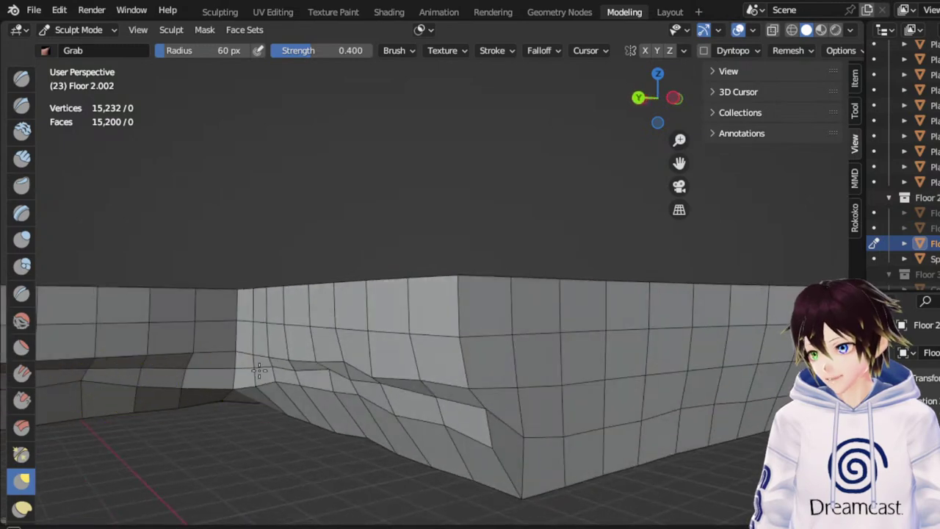
middle_drag(251, 374, 207, 360)
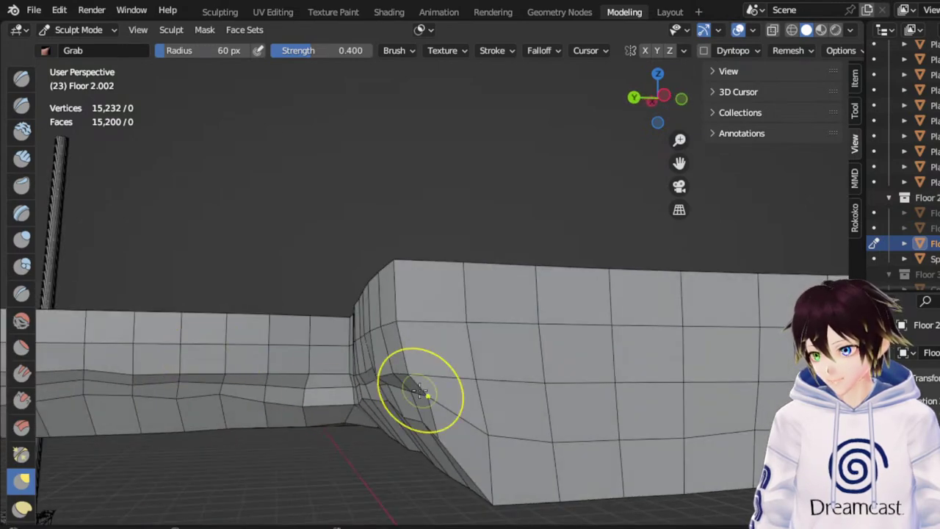
mouse_move(420, 391)
middle_down()
mouse_move(493, 412)
mouse_move(518, 401)
middle_up()
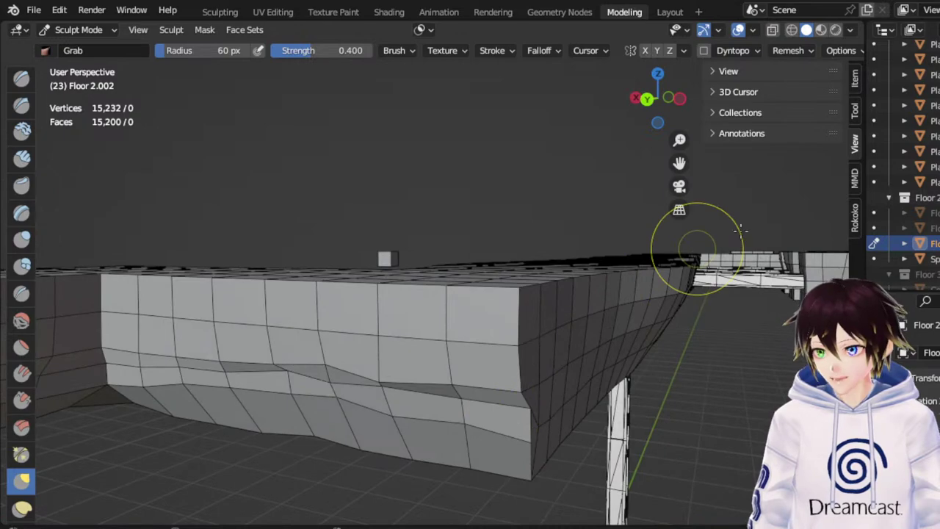
drag(679, 163, 499, 136)
middle_drag(479, 275, 404, 271)
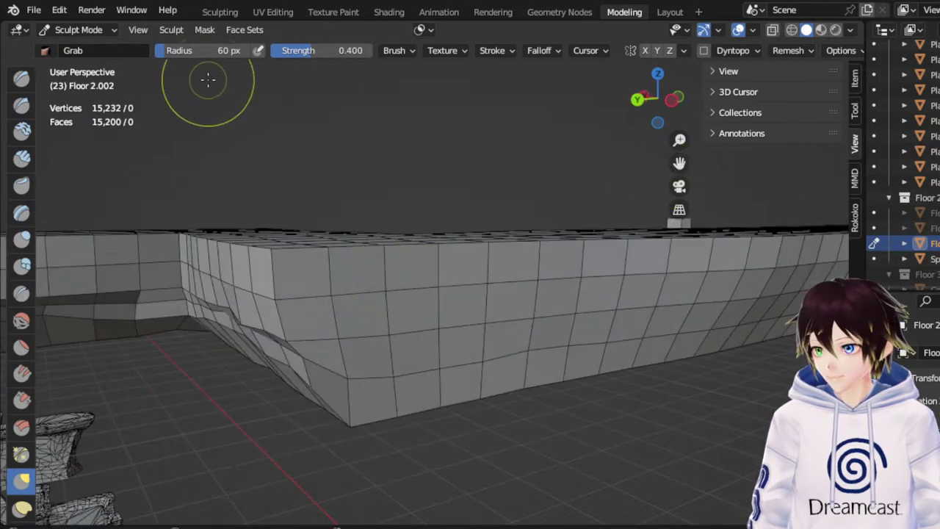
Set the Grab brush radius to 80 px and lift the lower edge around the block's outer corner and the start of the long side wall
key(Return)
middle_drag(356, 360, 450, 381)
middle_drag(335, 389, 350, 393)
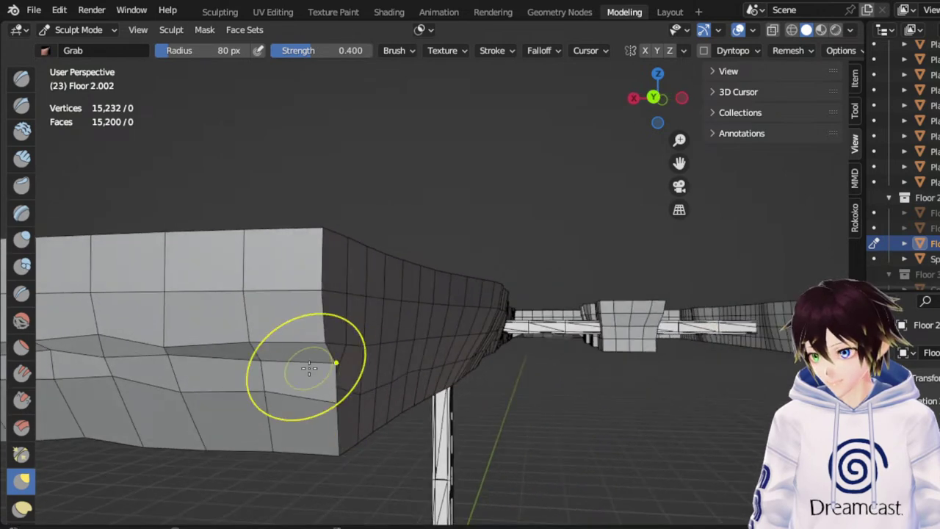
mouse_move(334, 398)
mouse_down()
mouse_move(303, 384)
mouse_move(314, 355)
mouse_up()
middle_drag(346, 370, 198, 387)
mouse_move(425, 407)
mouse_down()
mouse_move(415, 412)
mouse_move(418, 364)
mouse_up()
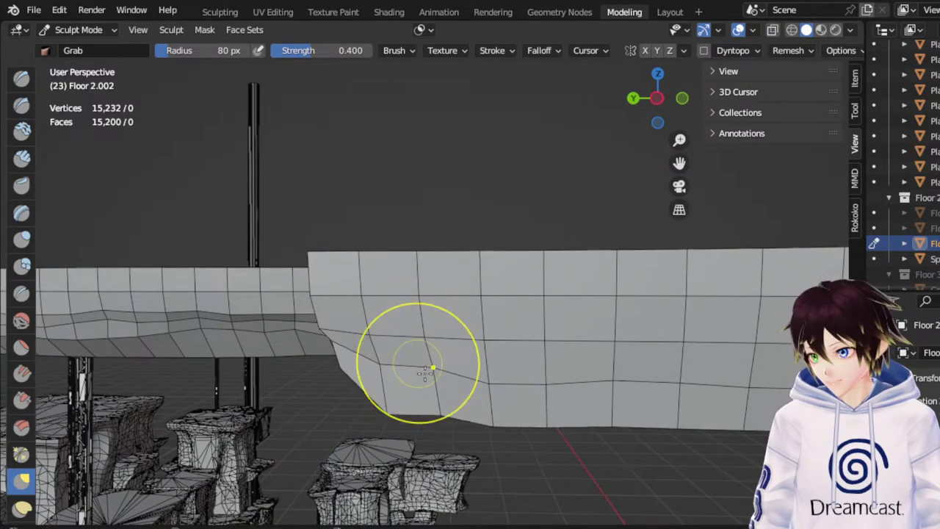
mouse_move(488, 379)
mouse_down()
mouse_move(480, 336)
mouse_move(499, 336)
mouse_move(413, 336)
mouse_up()
drag(380, 366, 384, 336)
Pull up the lower edge loops just past the corner of the long side wall to form an uneven ledge
middle_drag(390, 339, 417, 338)
mouse_move(678, 162)
mouse_down()
mouse_move(533, 147)
mouse_move(677, 163)
mouse_up()
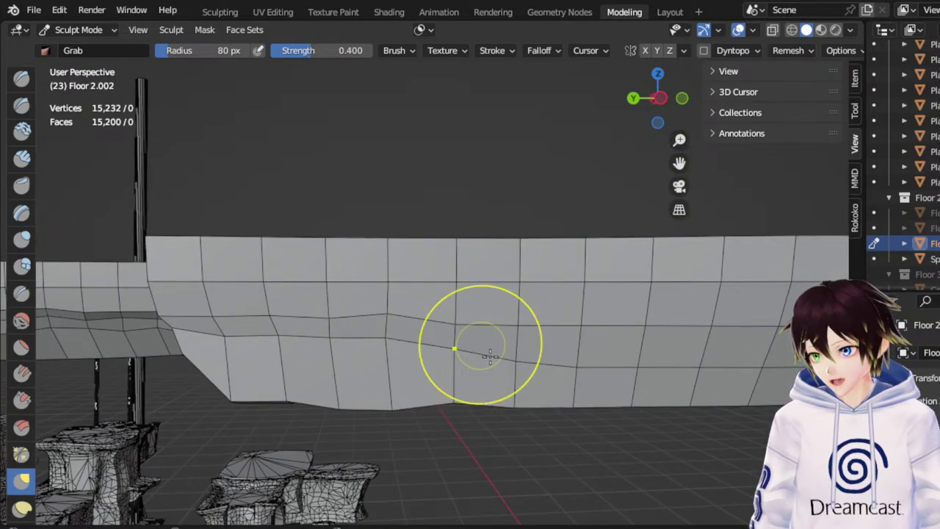
mouse_move(509, 365)
mouse_down()
mouse_move(502, 338)
mouse_move(577, 335)
mouse_move(602, 317)
mouse_up()
drag(617, 358, 661, 351)
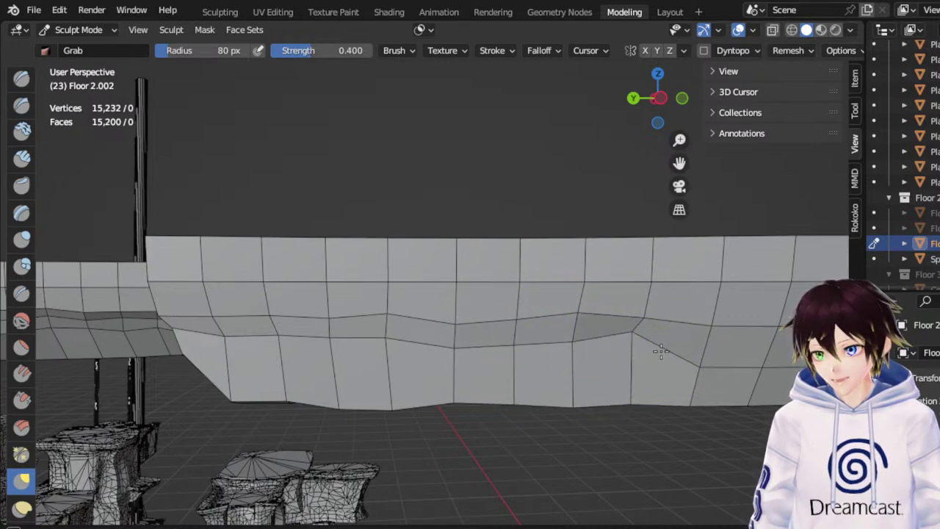
Continue the irregular ledge along the middle stretch of the long side wall, raising its lower loop vertices by uneven amounts
drag(679, 163, 529, 160)
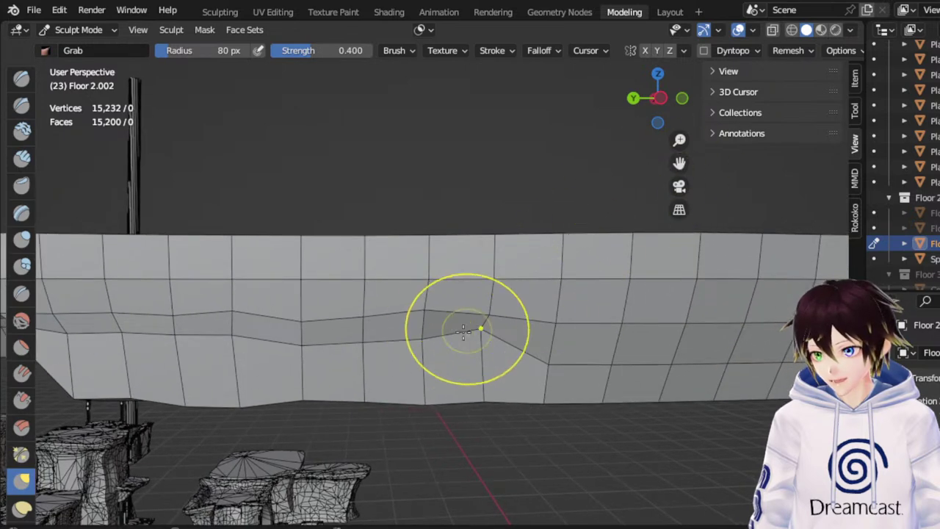
drag(679, 163, 507, 165)
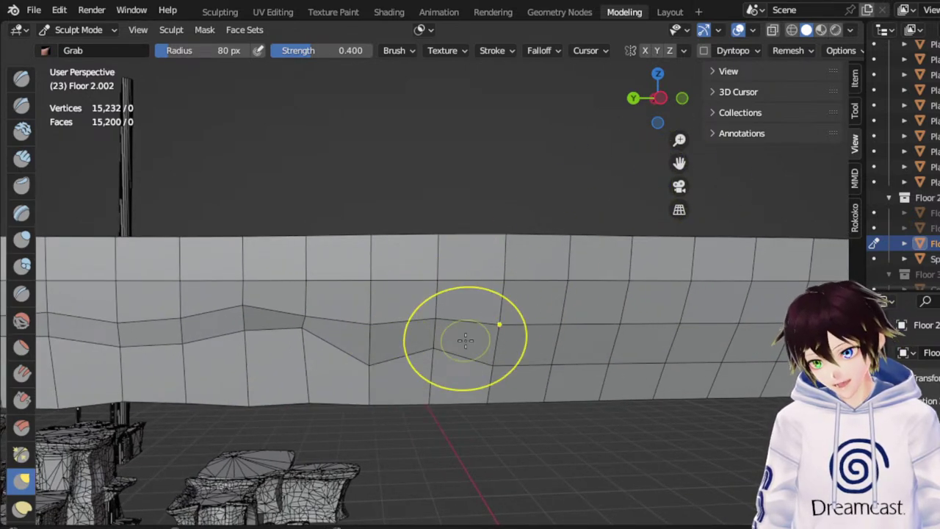
drag(373, 361, 362, 319)
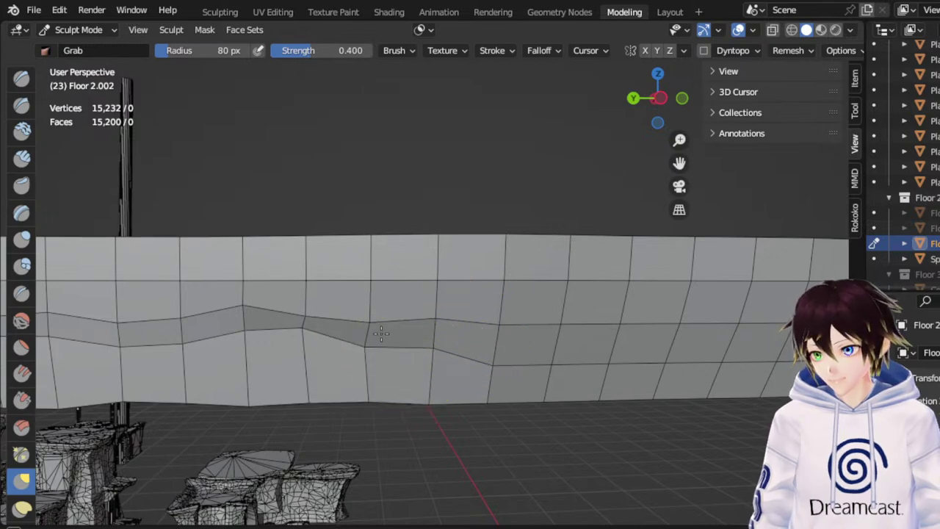
middle_drag(381, 327, 368, 328)
drag(374, 346, 380, 318)
middle_drag(382, 317, 395, 315)
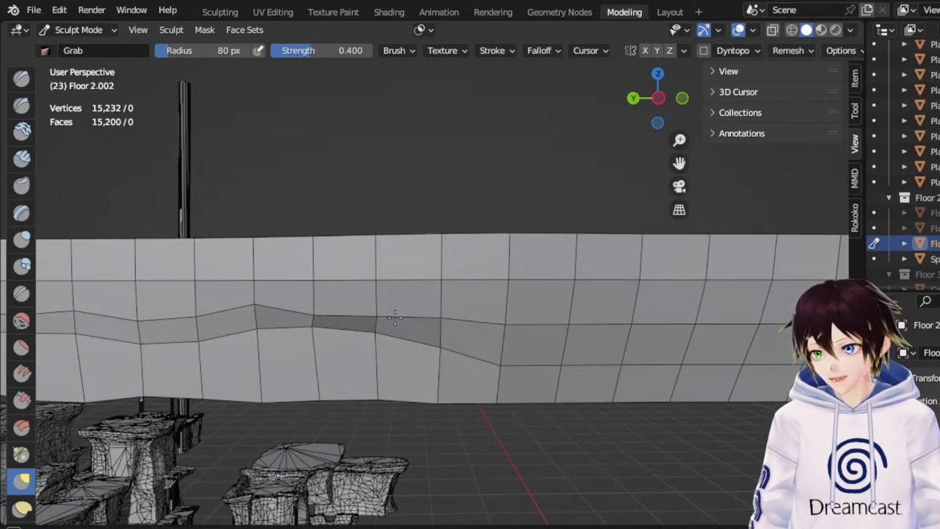
drag(507, 369, 509, 332)
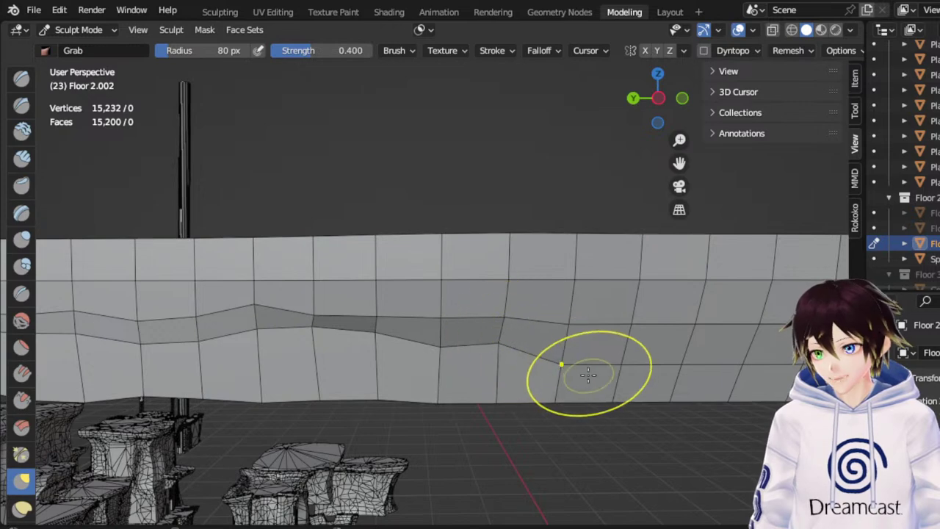
drag(574, 367, 571, 311)
mouse_move(619, 355)
mouse_down()
mouse_move(610, 312)
mouse_move(632, 324)
mouse_up()
Extend the wavy ledge over the next few faces of the long side wall with upward Grab strokes
middle_drag(632, 324, 607, 322)
drag(678, 164, 477, 157)
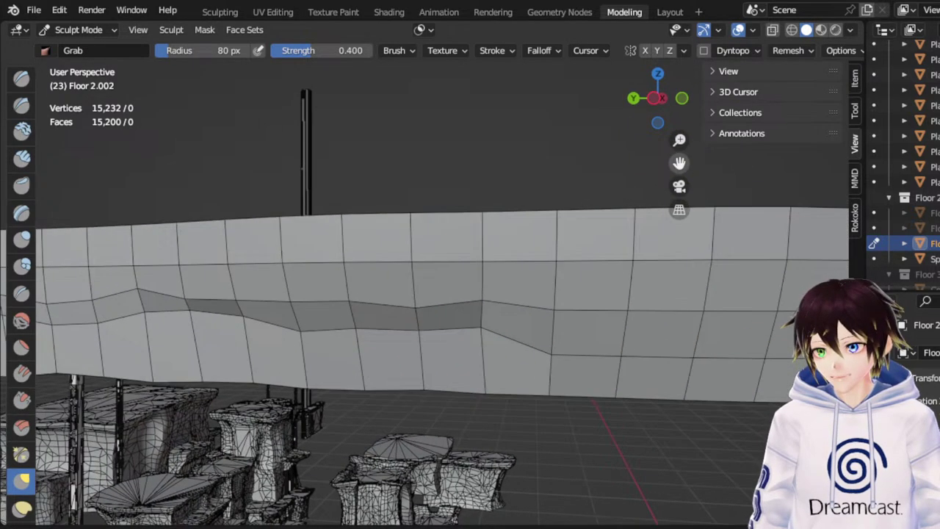
mouse_move(413, 262)
middle_down()
mouse_move(424, 265)
mouse_move(409, 304)
middle_up()
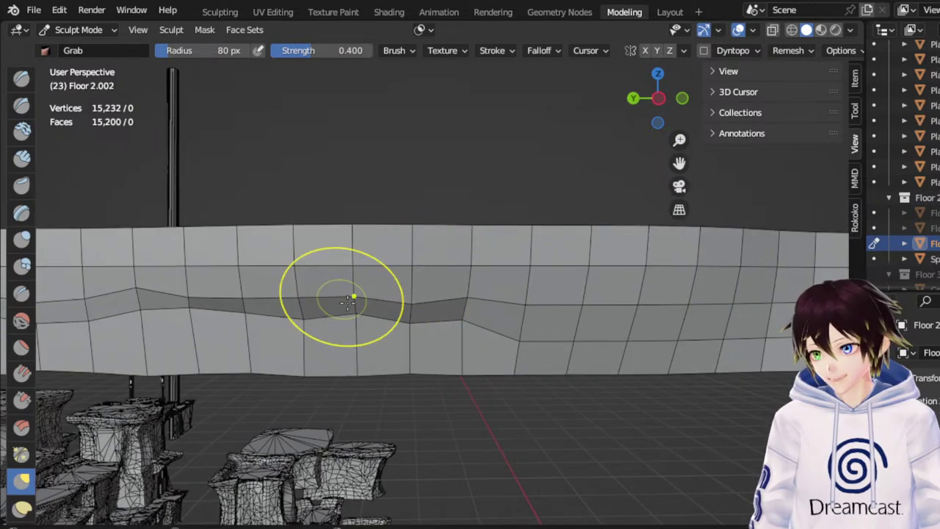
drag(523, 345, 523, 311)
drag(574, 340, 572, 311)
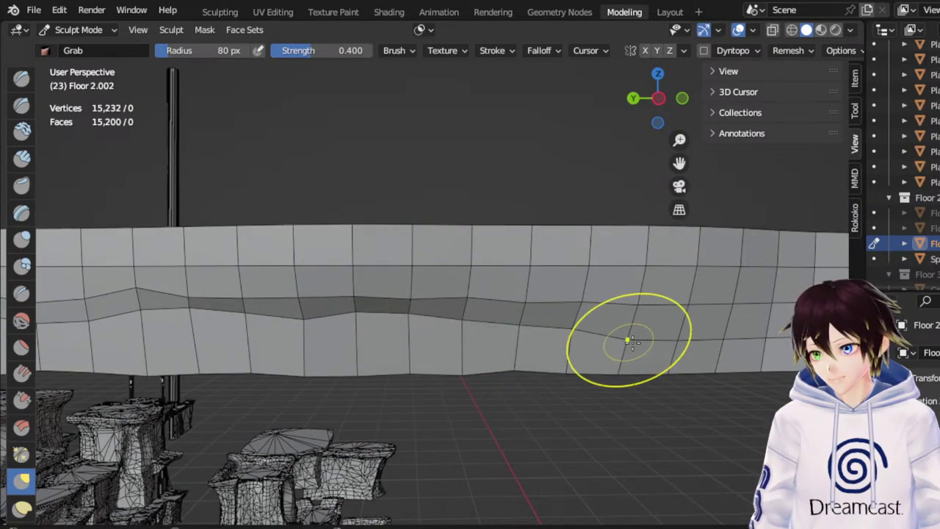
drag(629, 340, 627, 310)
Shape the lower loops of the side wall into uneven bumps up to the lattice support pillar
drag(680, 163, 546, 172)
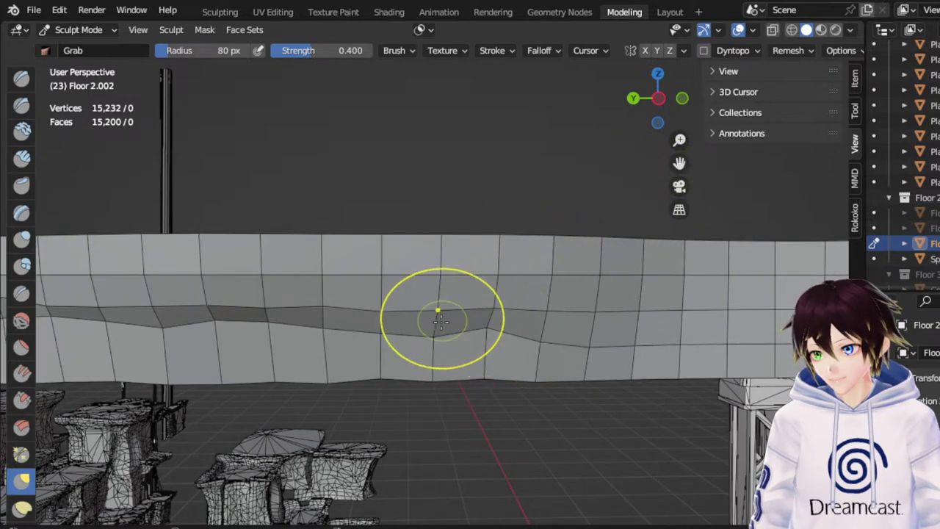
drag(434, 340, 430, 316)
drag(562, 326, 544, 308)
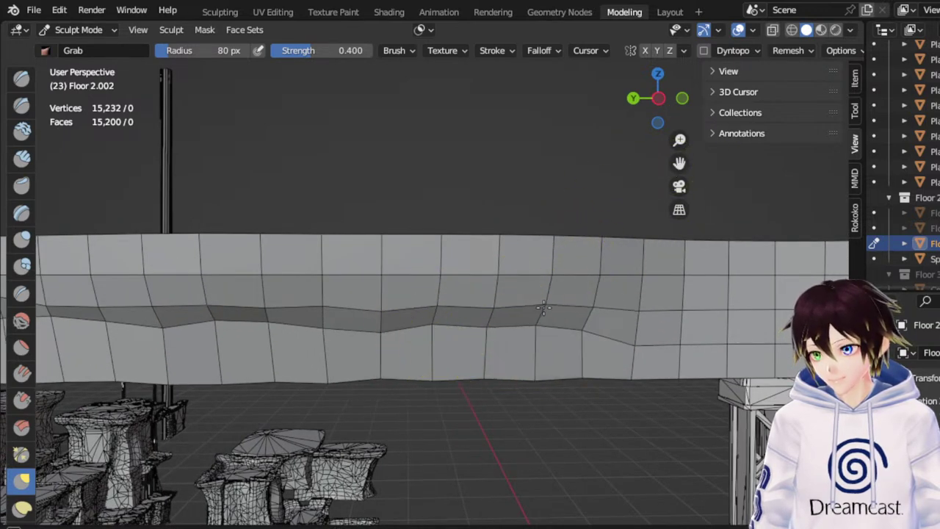
mouse_move(621, 343)
mouse_down()
mouse_move(621, 322)
mouse_move(642, 313)
mouse_up()
drag(684, 344, 680, 318)
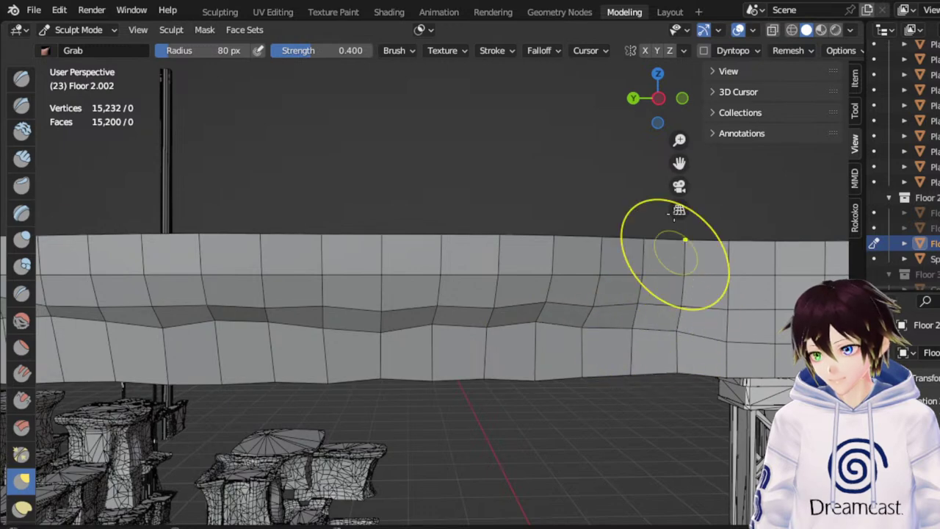
Raise the lower wall edge loops directly above and just beyond the lattice support pillar into an irregular profile
drag(680, 163, 423, 167)
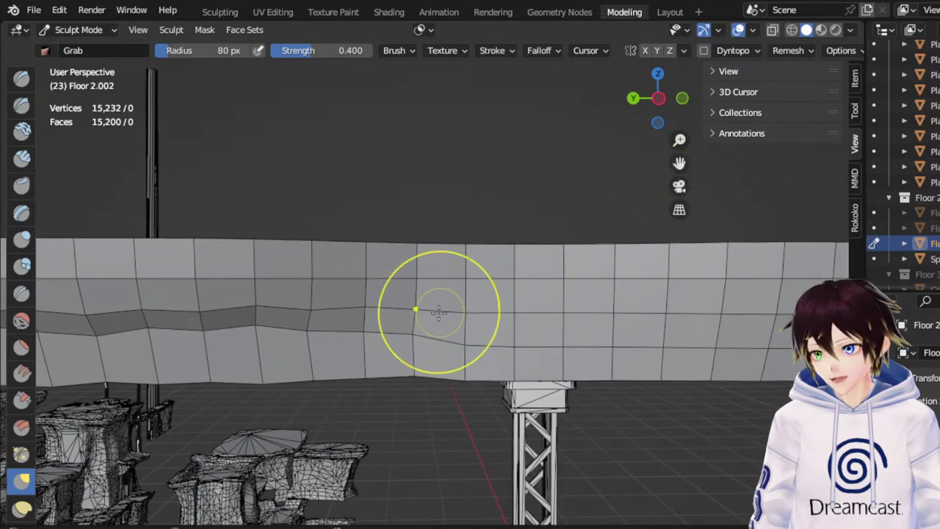
mouse_move(442, 338)
mouse_down()
mouse_move(434, 297)
mouse_move(463, 316)
mouse_up()
mouse_move(530, 346)
mouse_down()
mouse_move(526, 322)
mouse_move(550, 320)
mouse_move(525, 319)
mouse_up()
drag(444, 329, 437, 312)
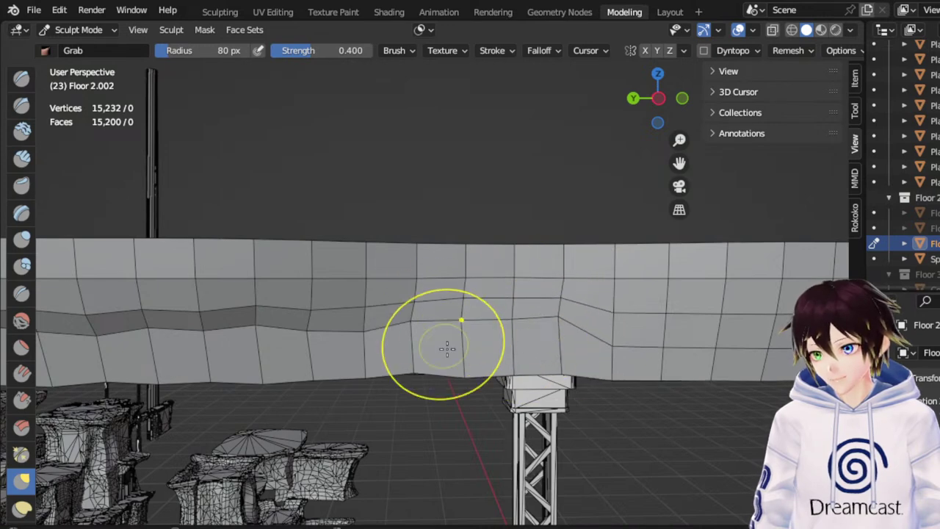
drag(616, 339, 620, 310)
drag(656, 341, 657, 312)
mouse_move(693, 346)
mouse_down()
mouse_move(684, 321)
mouse_move(711, 308)
mouse_up()
Sculpt the straight wall stretch beyond the support pillar into a wavy ledge with an uneven bottom edge
drag(679, 163, 361, 144)
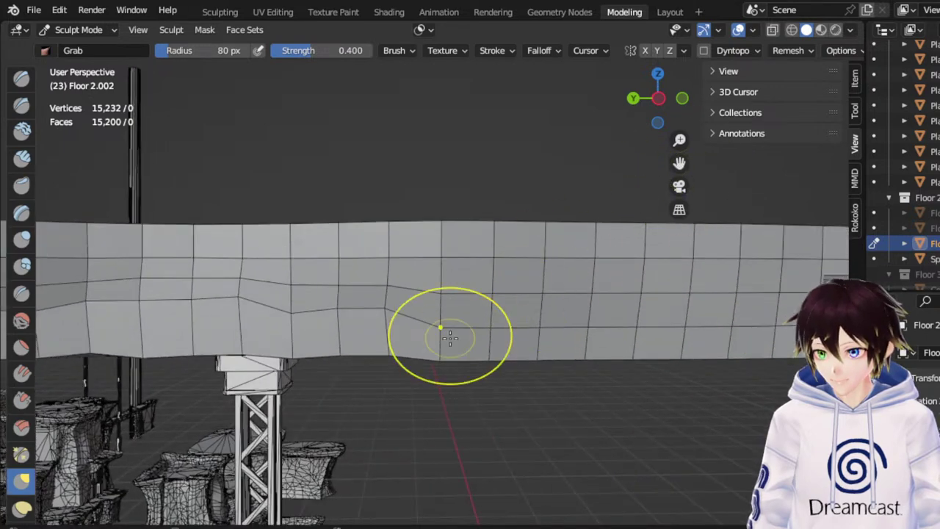
mouse_move(450, 336)
mouse_down()
mouse_move(447, 315)
mouse_move(491, 311)
mouse_up()
drag(544, 336, 542, 316)
drag(627, 341, 625, 308)
mouse_move(698, 334)
mouse_down()
mouse_move(706, 316)
mouse_move(769, 301)
mouse_move(654, 302)
mouse_up()
drag(612, 327, 608, 303)
mouse_move(571, 321)
mouse_down()
mouse_move(568, 299)
mouse_move(529, 297)
mouse_up()
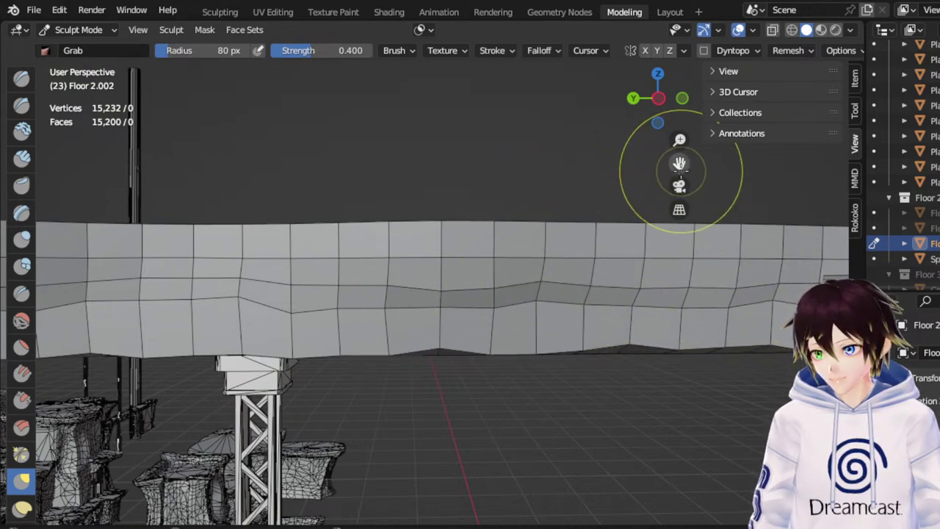
Lift the bottom edge of the walkway wall behind the first connecting truss beams into uneven bumps
drag(679, 164, 742, 162)
scroll(472, 226, up, 8)
middle_drag(444, 261, 441, 301)
scroll(526, 267, down, 8)
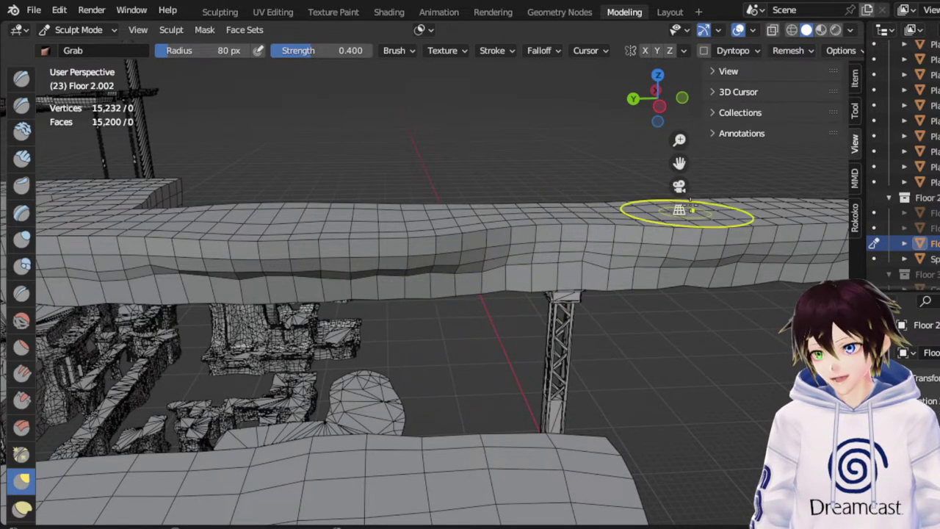
drag(680, 163, 746, 144)
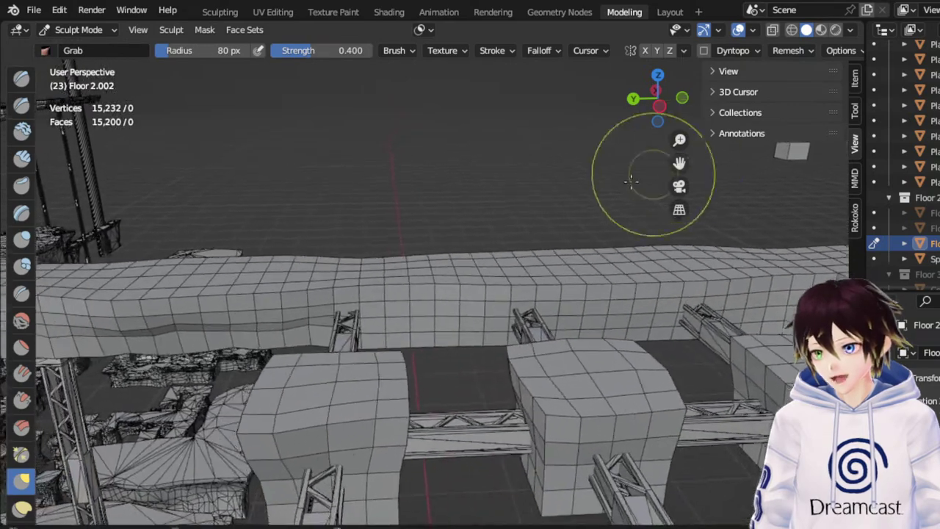
scroll(453, 290, up, 3)
middle_drag(393, 338, 453, 321)
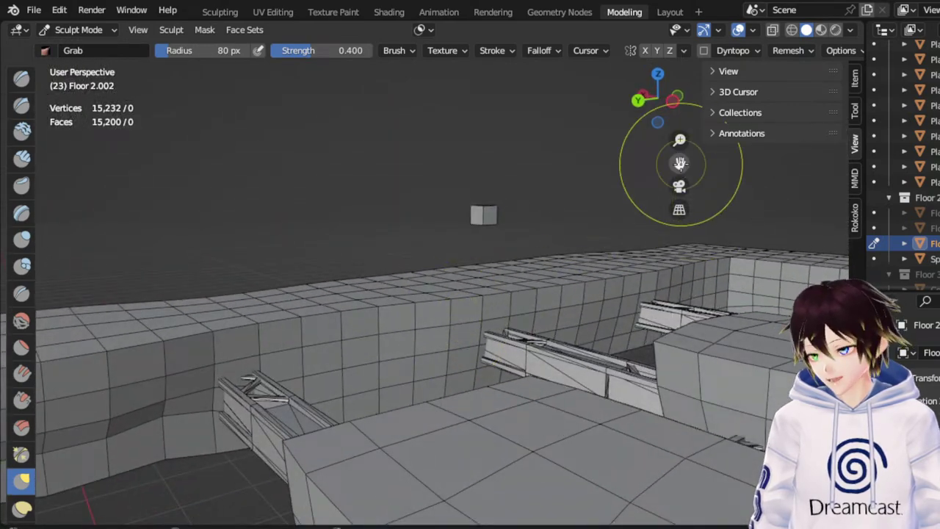
drag(679, 163, 821, 101)
mouse_move(548, 336)
middle_down()
mouse_move(459, 362)
mouse_move(542, 308)
mouse_move(535, 310)
middle_up()
drag(572, 366, 576, 346)
drag(624, 366, 627, 346)
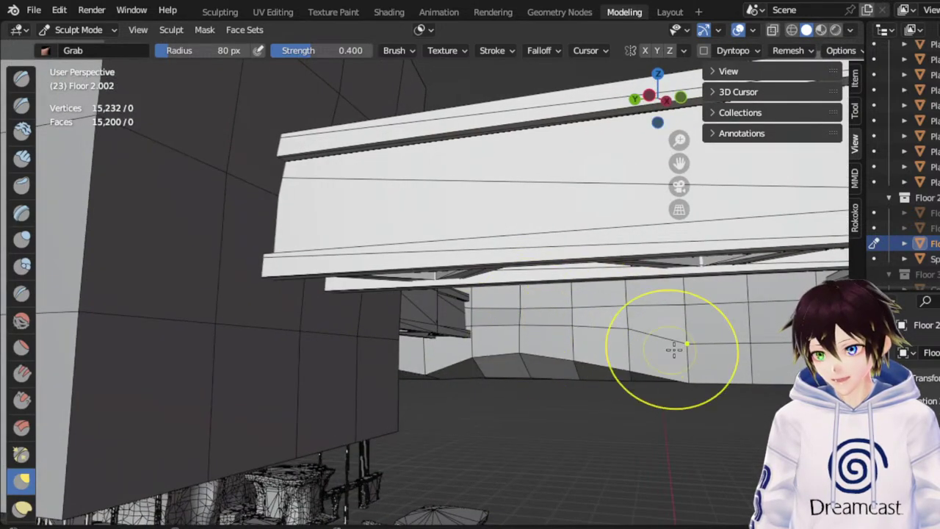
mouse_move(684, 365)
mouse_down()
mouse_move(689, 349)
mouse_move(678, 352)
mouse_move(676, 343)
mouse_up()
drag(618, 358, 618, 345)
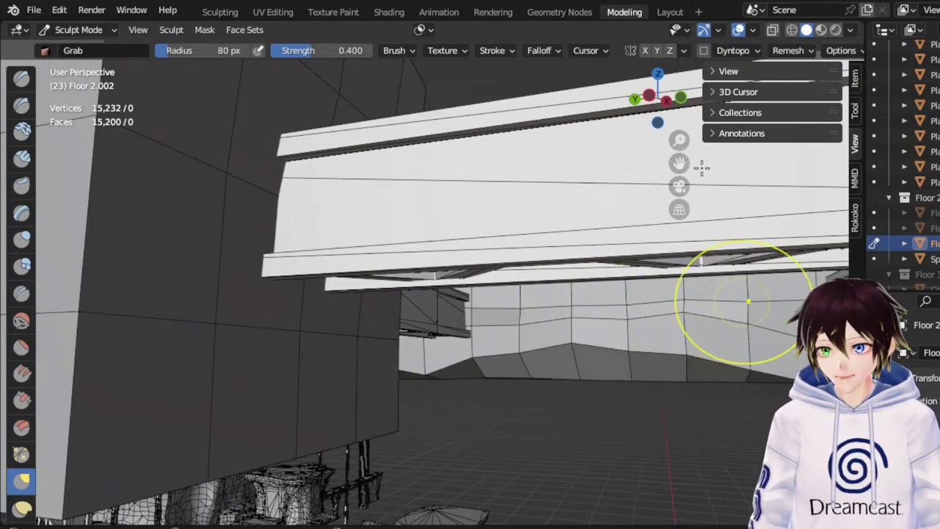
Finish the uneven lower edge in the gap between the first two truss beams, up to the second beam
drag(679, 163, 500, 136)
middle_drag(561, 255, 575, 252)
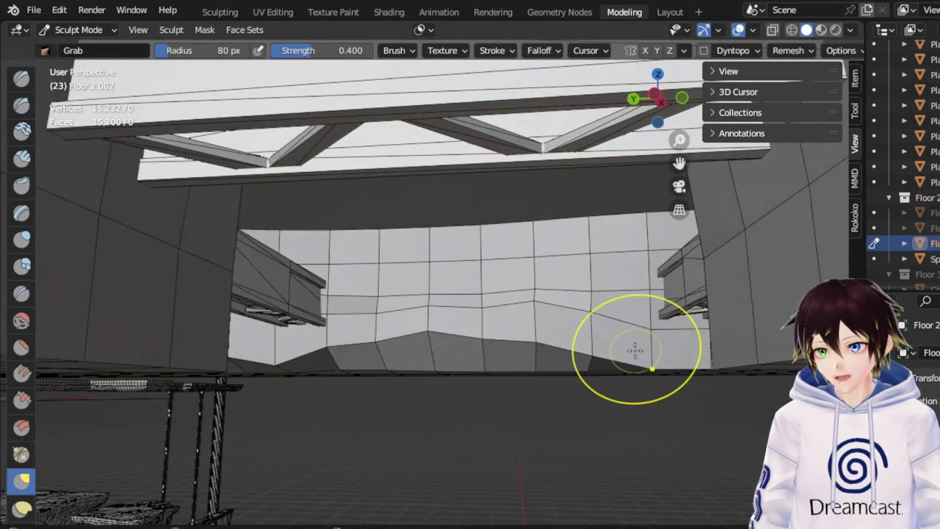
drag(634, 320, 605, 292)
drag(653, 335, 656, 297)
Pull up the lower edge loops of the walkway wall beside the second truss beam, at the start of the next gap
middle_drag(654, 294, 666, 332)
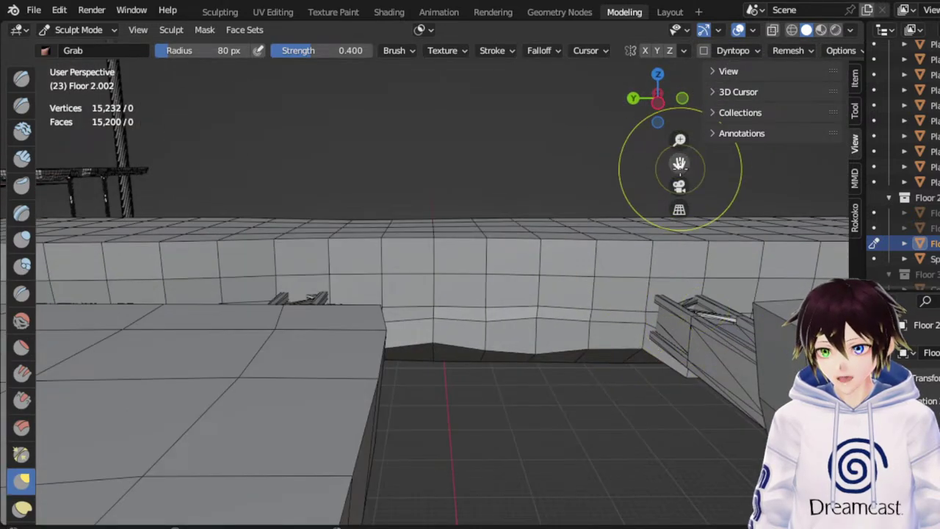
drag(680, 167, 613, 203)
middle_drag(448, 371, 413, 321)
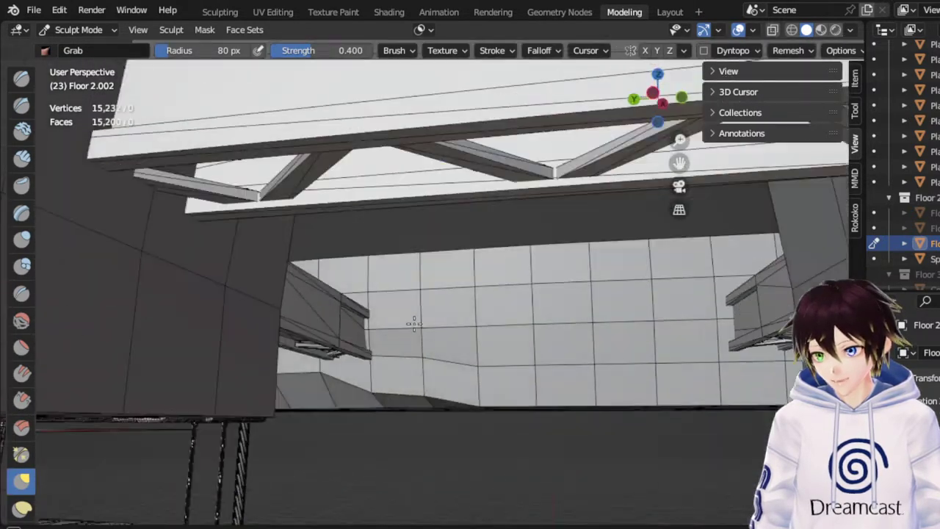
scroll(413, 330, up, 3)
drag(407, 408, 406, 360)
mouse_move(386, 421)
mouse_down()
mouse_move(373, 403)
mouse_move(373, 348)
mouse_move(423, 337)
mouse_up()
drag(488, 354, 497, 334)
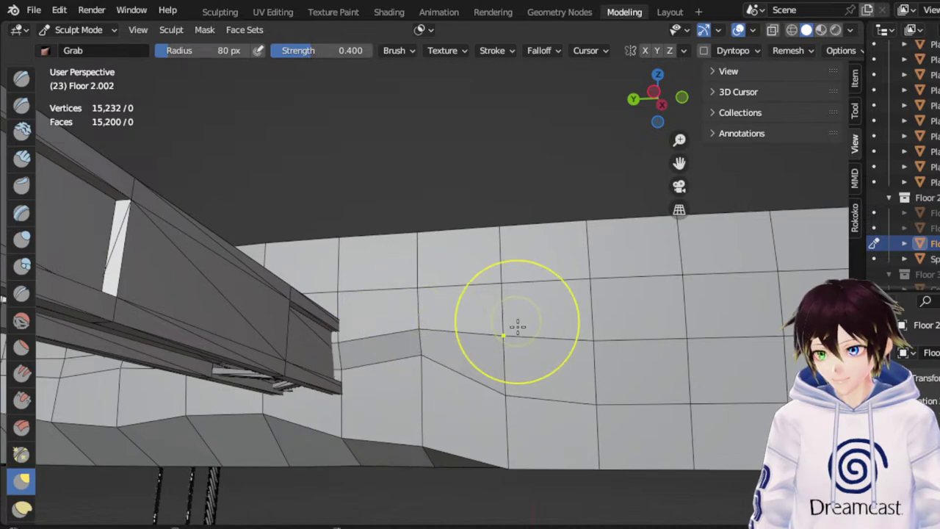
Pull up the lower edge loops of the walkway wall in the gap beyond the second truss beam with the Grab brush
middle_drag(559, 316, 525, 410)
middle_drag(516, 357, 494, 337)
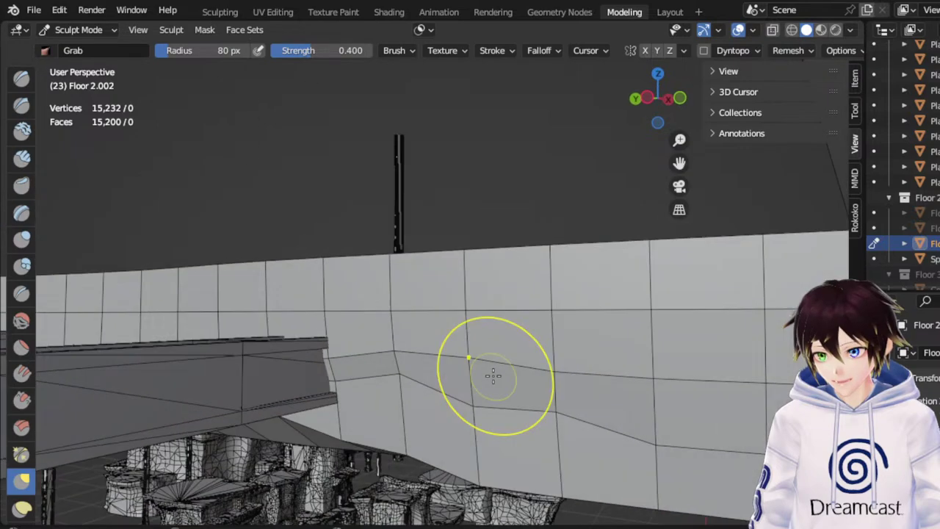
drag(484, 403, 486, 357)
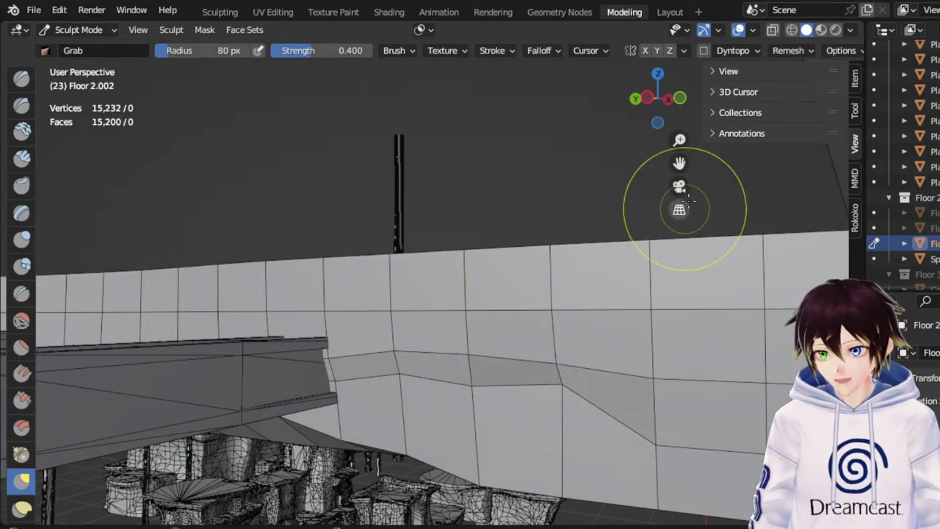
drag(679, 163, 567, 184)
middle_drag(532, 270, 537, 336)
scroll(537, 336, down, 5)
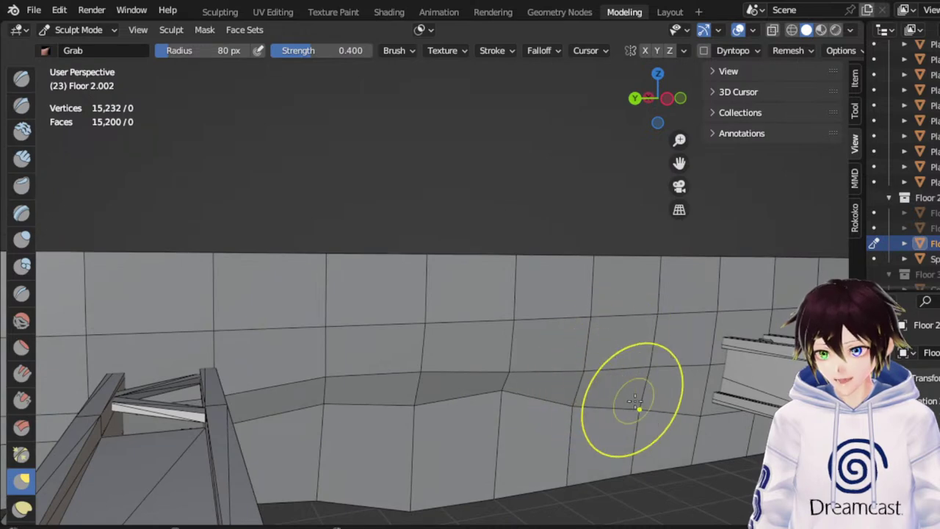
Continue the wavy ledge along the walkway wall up to and behind the third truss beam
middle_drag(630, 391, 660, 397)
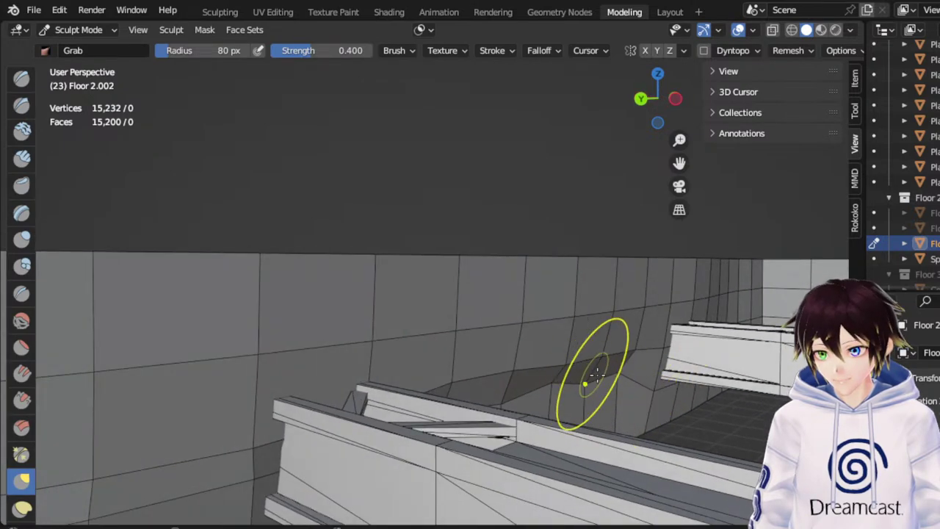
middle_drag(598, 376, 573, 374)
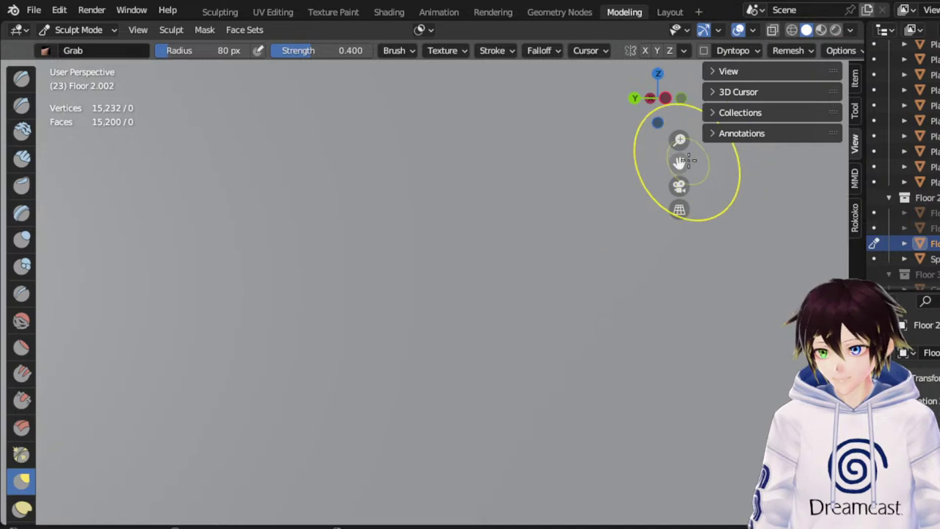
drag(684, 163, 638, 185)
middle_drag(513, 299, 500, 303)
middle_drag(507, 354, 506, 328)
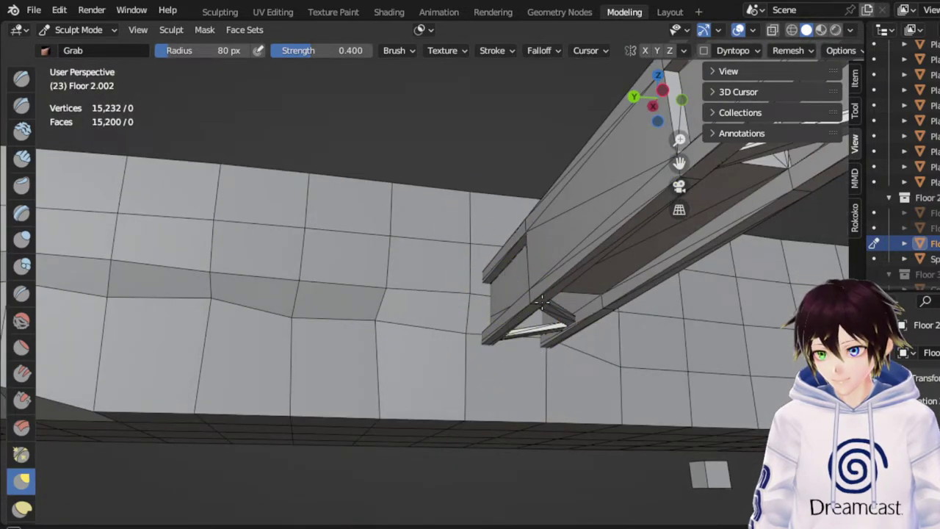
middle_drag(491, 312, 559, 345)
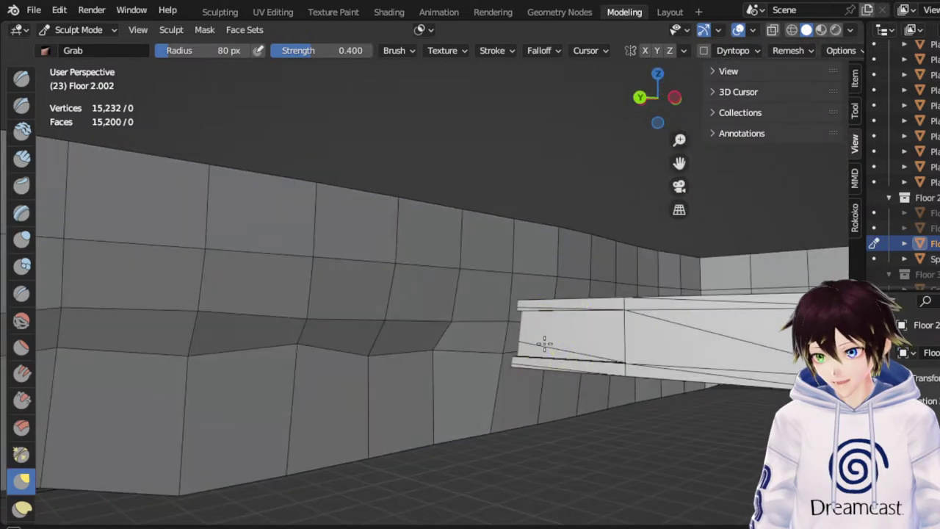
middle_drag(518, 373, 458, 386)
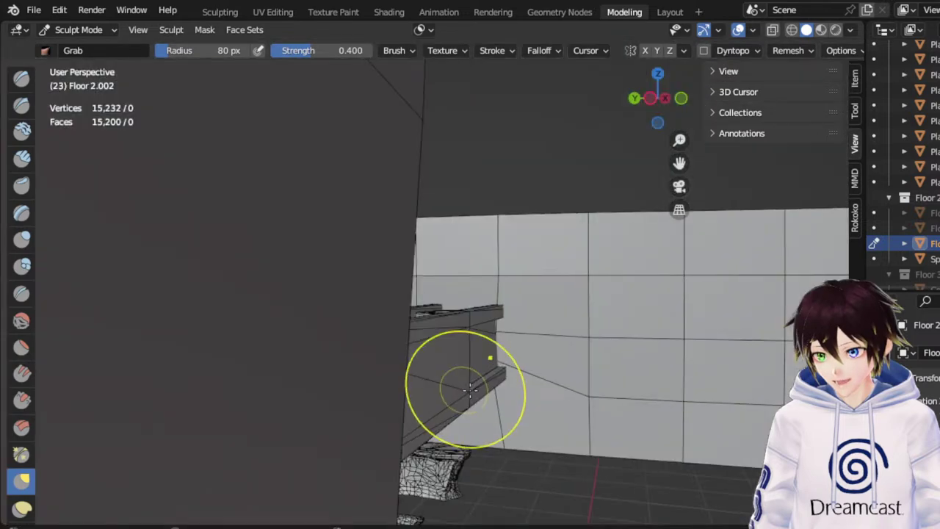
Raise the lower edge loop of the wall unevenly from the third truss beam to the inner corner
scroll(462, 388, up, 3)
scroll(542, 395, up, 5)
scroll(451, 375, down, 5)
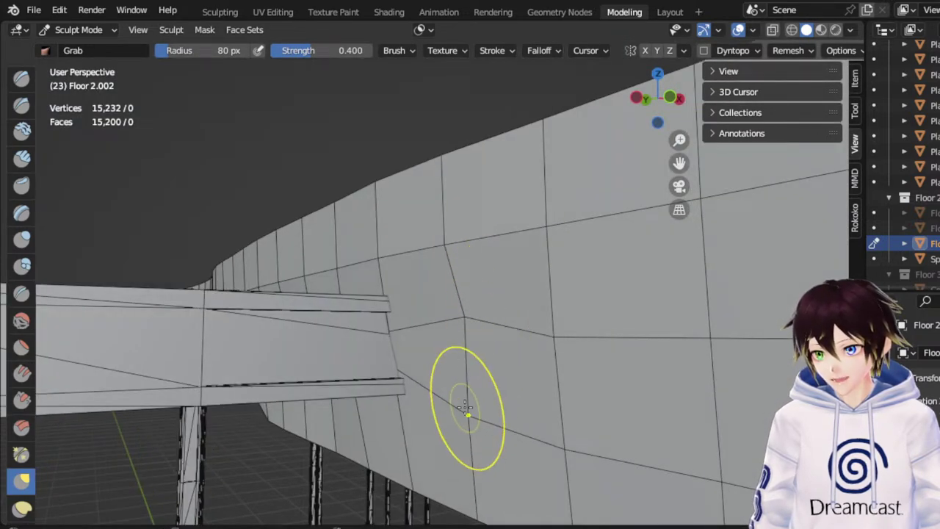
mouse_move(473, 289)
middle_down()
mouse_move(521, 332)
mouse_move(680, 192)
mouse_move(641, 163)
mouse_move(609, 160)
middle_up()
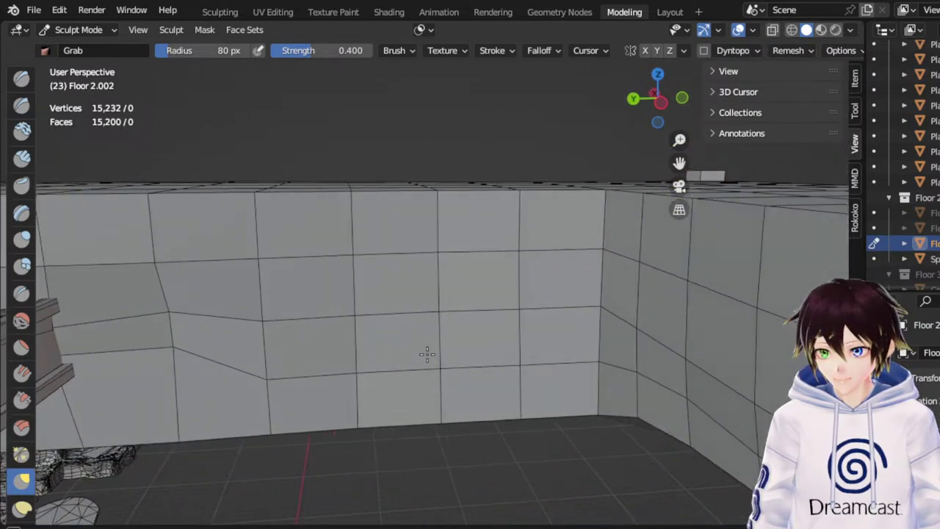
middle_drag(429, 354, 480, 345)
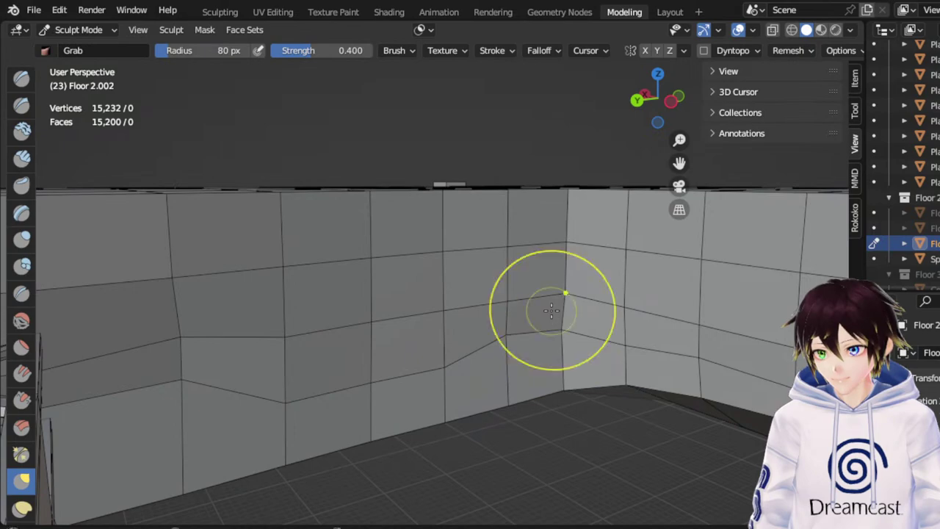
middle_drag(551, 310, 577, 340)
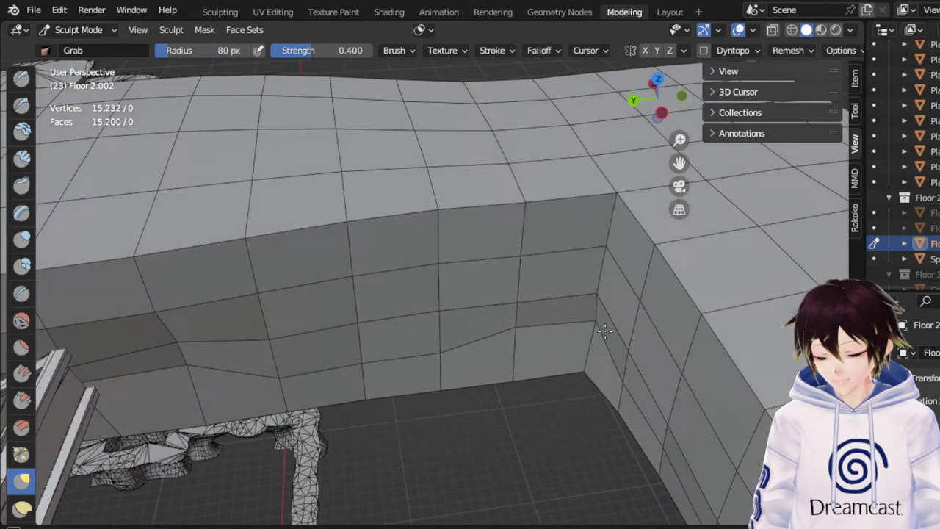
Push the lower wall vertices beside the inner corner inward to form a recessed ledge leading back toward the truss beam
middle_drag(505, 334, 553, 324)
drag(502, 323, 479, 298)
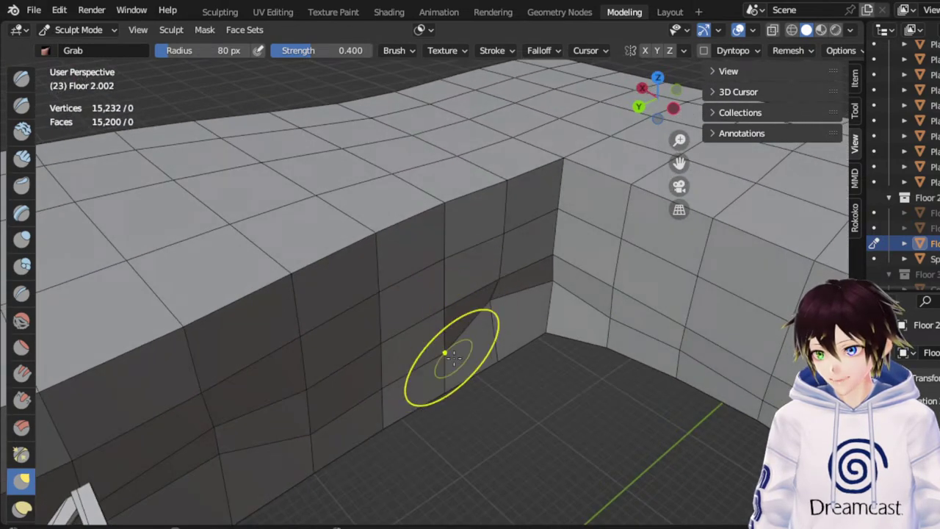
drag(445, 353, 410, 323)
drag(378, 388, 357, 359)
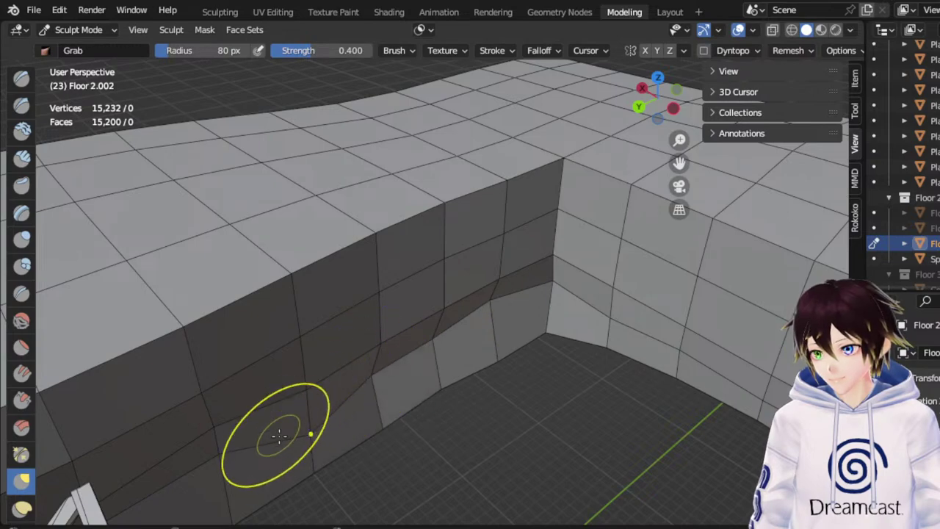
drag(293, 443, 278, 424)
mouse_move(255, 405)
middle_down()
mouse_move(256, 361)
mouse_move(175, 336)
middle_up()
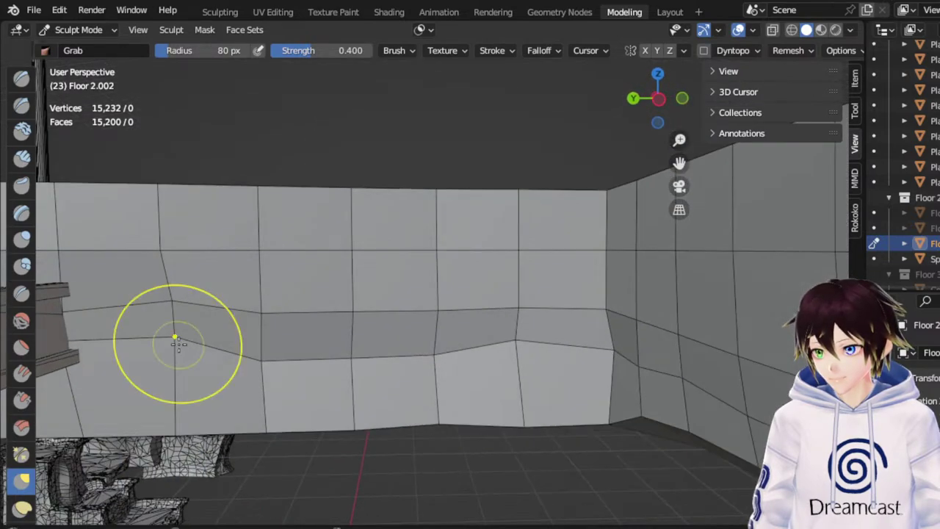
Roughen the ledge line between the third truss beam and the inner corner by grabbing its vertices upward
mouse_move(267, 299)
mouse_down()
mouse_move(276, 302)
mouse_move(264, 291)
mouse_up()
drag(342, 354, 335, 291)
mouse_move(443, 353)
mouse_down()
mouse_move(440, 275)
mouse_move(462, 279)
mouse_up()
mouse_move(472, 282)
middle_down()
mouse_move(462, 312)
mouse_move(483, 313)
middle_up()
middle_drag(665, 353, 579, 371)
middle_drag(586, 316, 544, 331)
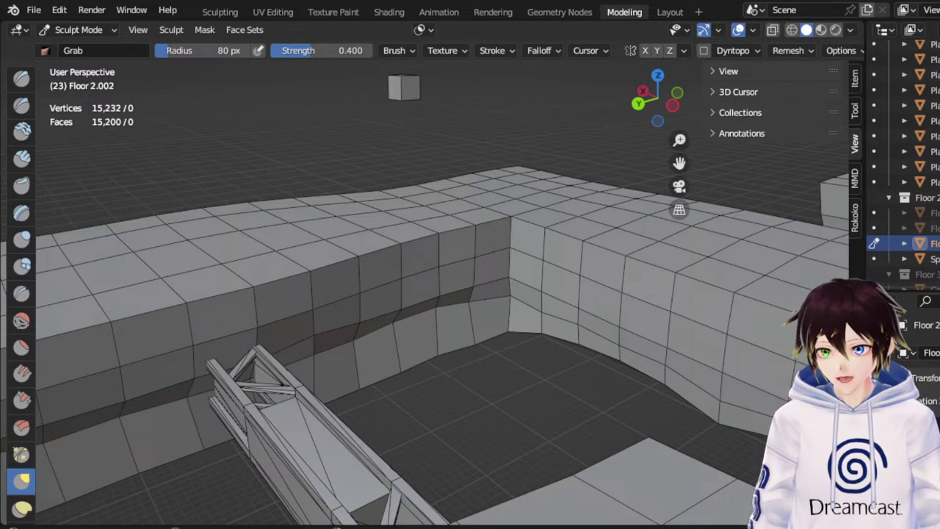
Reshape the lower vertices at the inner corner so the ledge blends into the adjoining wall's raised bottom edge
drag(680, 163, 506, 133)
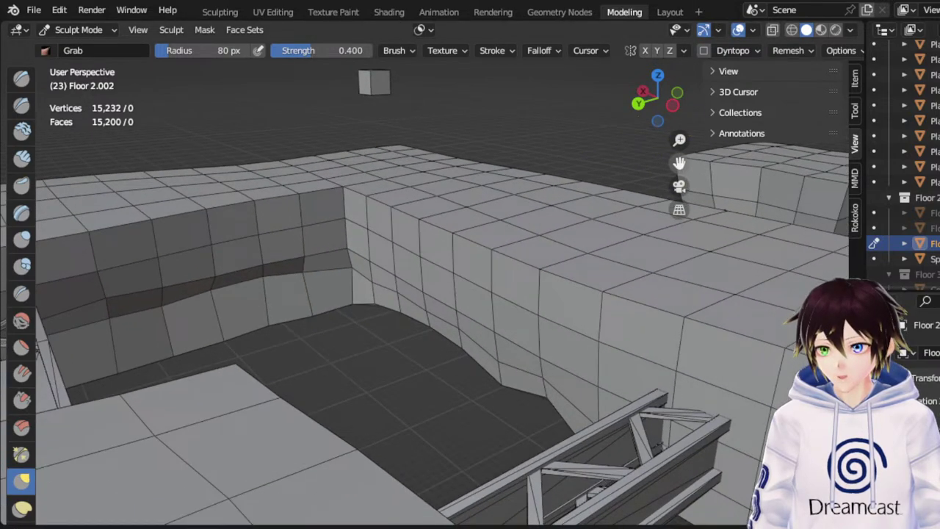
middle_drag(358, 243, 446, 230)
scroll(447, 229, up, 3)
middle_drag(382, 296, 372, 288)
scroll(372, 287, up, 3)
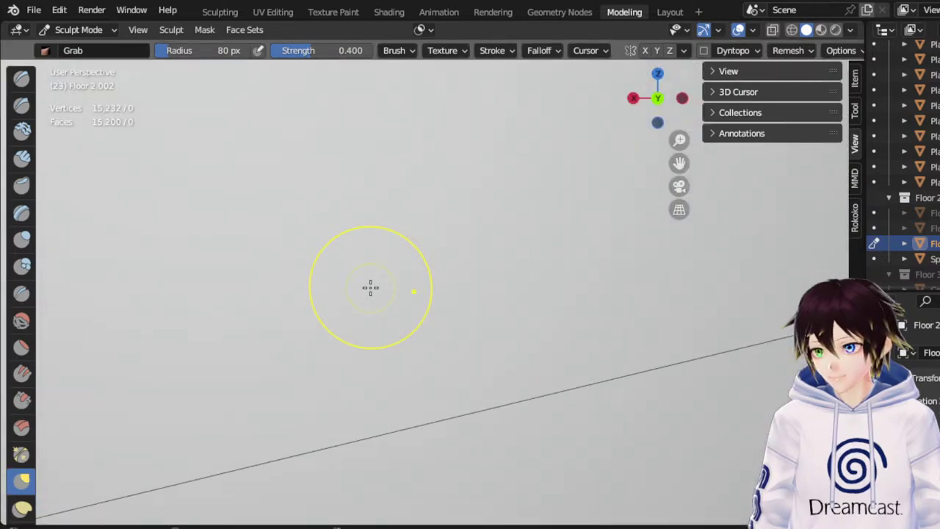
scroll(372, 287, down, 2)
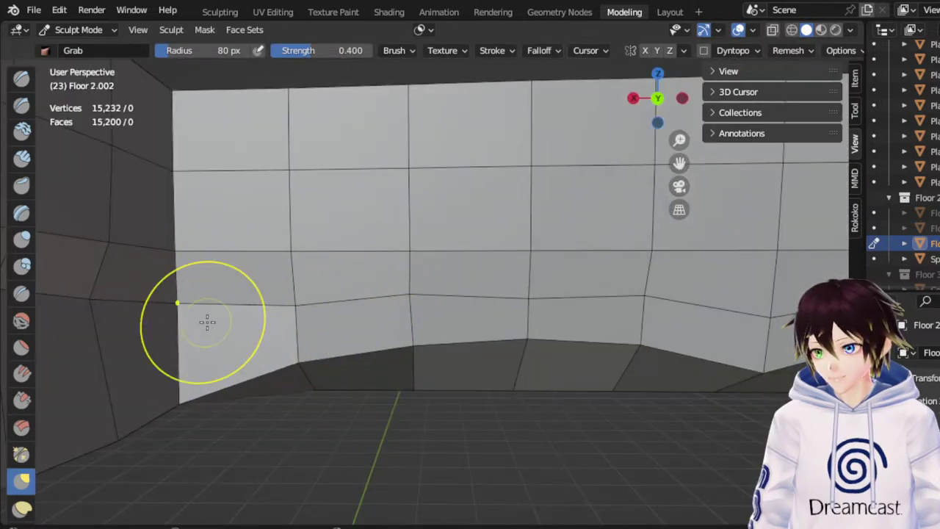
drag(169, 377, 160, 304)
middle_drag(136, 404, 54, 406)
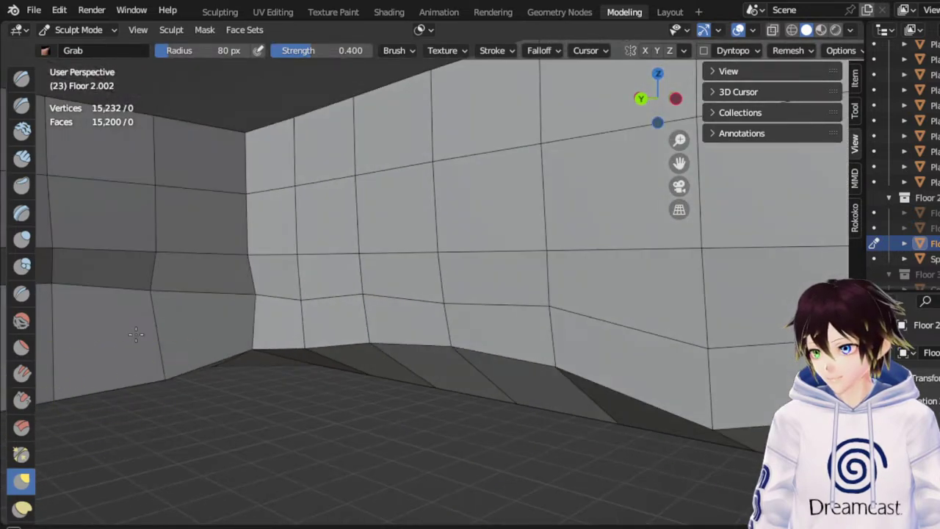
Lift the wall's bottom edge from the inner corner back to the third truss beam into uneven bumps
drag(680, 163, 882, 140)
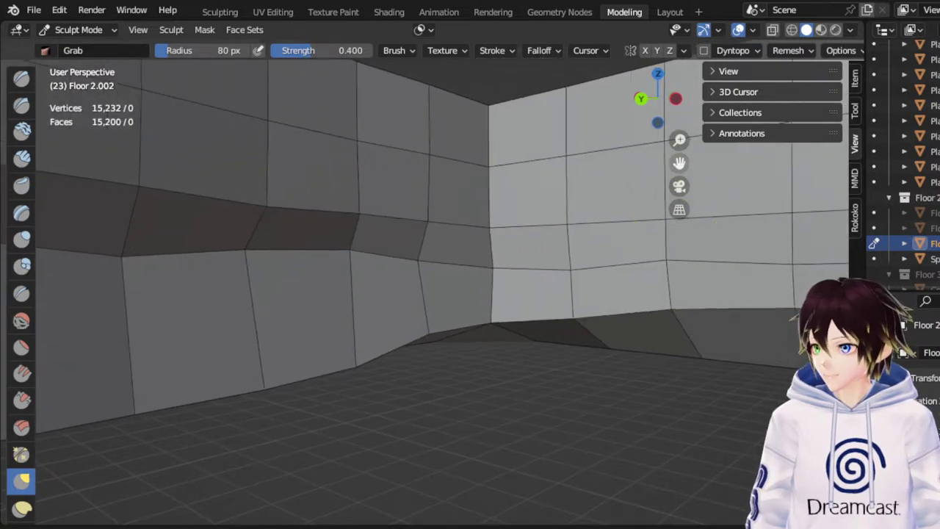
middle_drag(413, 280, 349, 280)
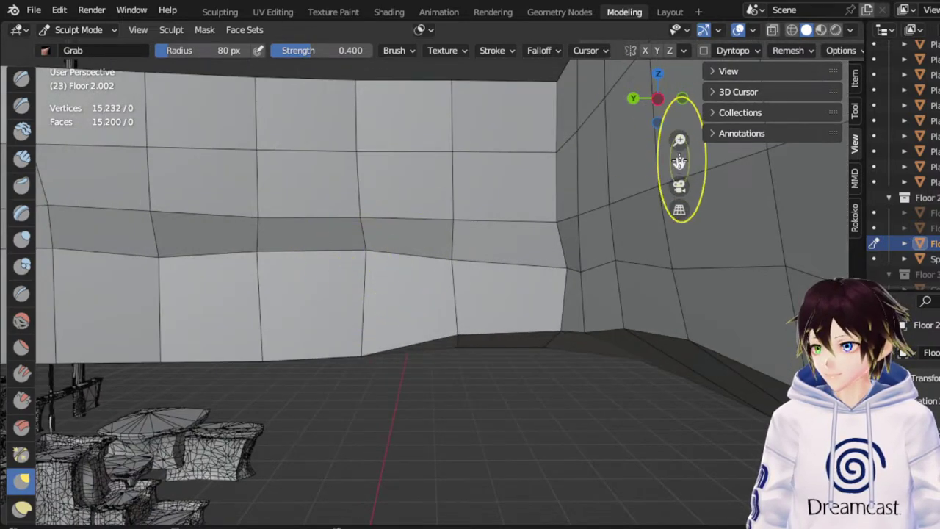
drag(680, 163, 742, 148)
drag(399, 276, 396, 245)
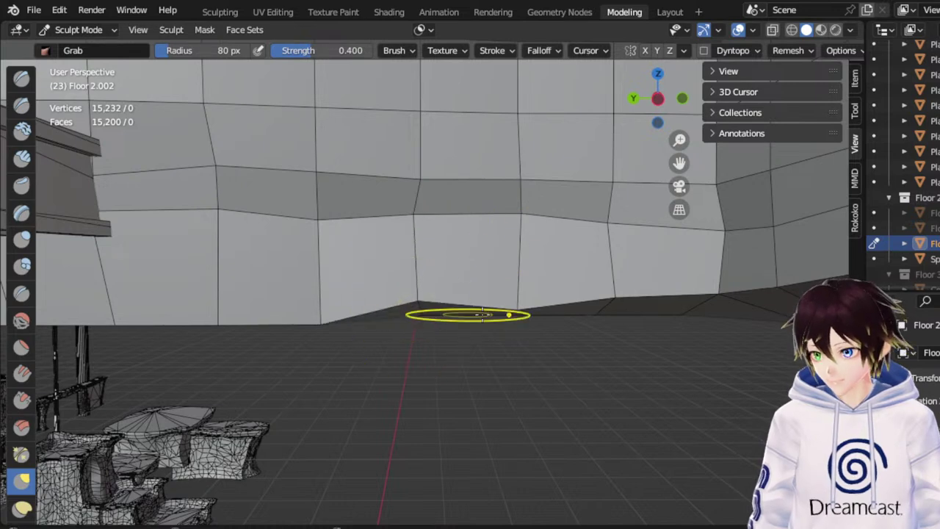
drag(530, 299, 503, 239)
drag(427, 286, 386, 229)
drag(312, 305, 302, 234)
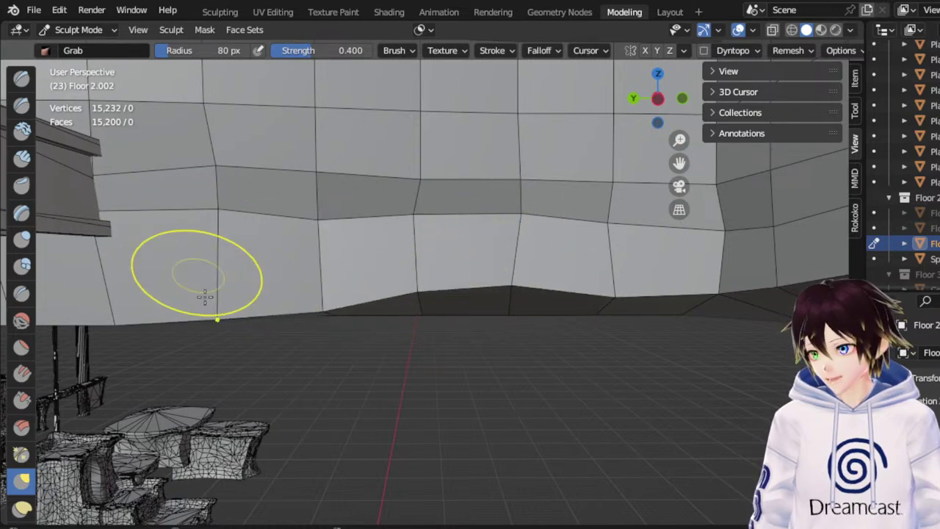
drag(205, 302, 202, 243)
drag(304, 298, 313, 231)
Lift the wall's bottom edge into uneven bumps across the gap between the second and third truss beams
scroll(195, 304, down, 2)
scroll(192, 305, up, 3)
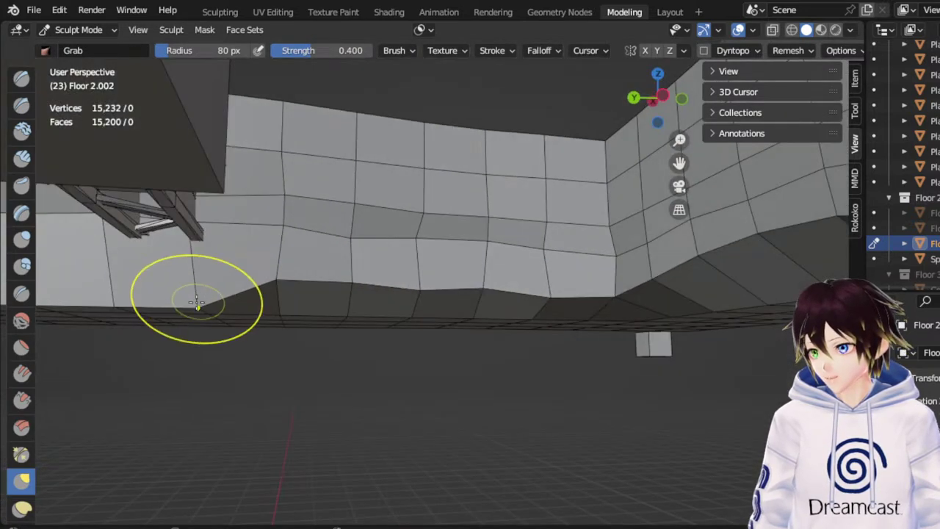
drag(674, 163, 927, 156)
drag(340, 276, 343, 202)
drag(376, 266, 364, 200)
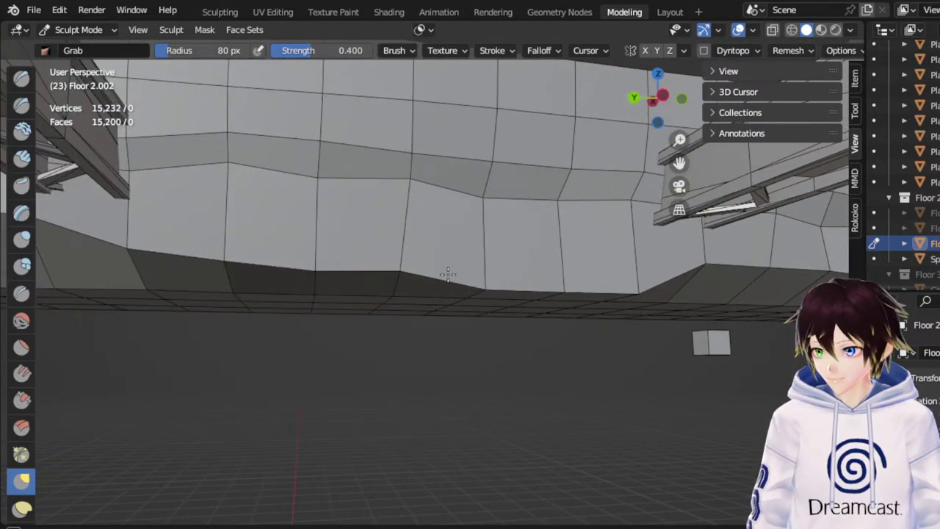
drag(474, 277, 469, 187)
middle_drag(501, 233, 481, 242)
drag(551, 288, 543, 205)
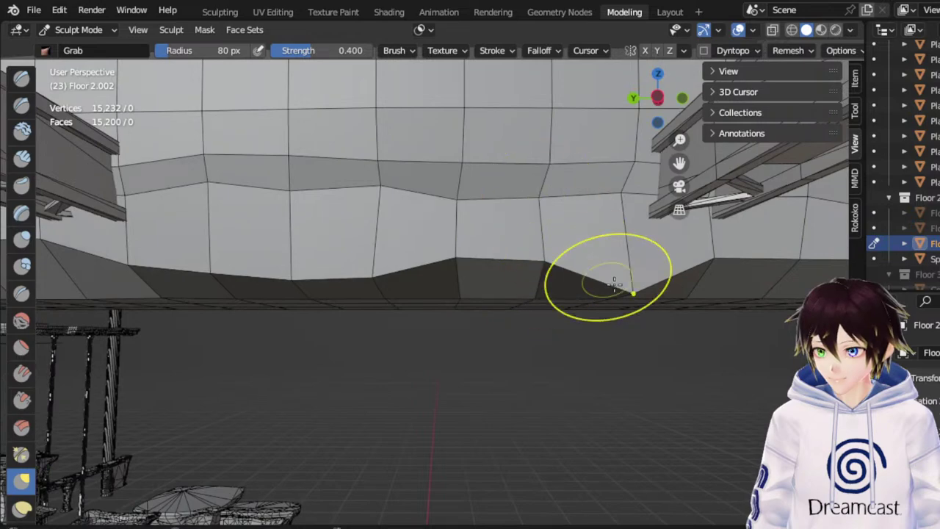
mouse_move(614, 283)
mouse_down()
mouse_move(598, 188)
mouse_move(600, 213)
mouse_up()
scroll(611, 229, down, 5)
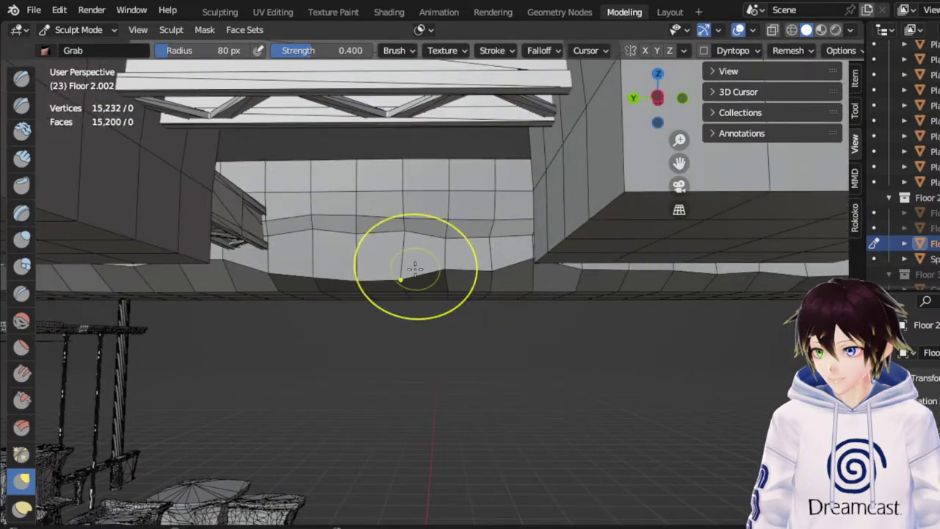
Raise the bottom edge of the walkway's outer wall unevenly from its end corner toward the support pillar
middle_drag(415, 266, 455, 260)
scroll(455, 260, down, 3)
mouse_move(264, 199)
middle_down()
mouse_move(333, 243)
mouse_move(325, 244)
middle_up()
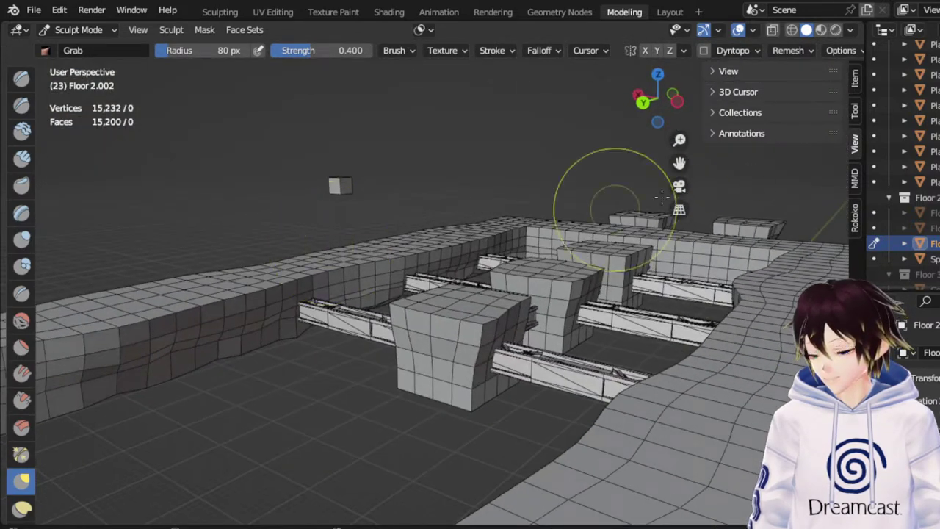
shift+middle_drag(265, 311, 508, 277)
scroll(493, 296, down, 5)
scroll(508, 277, up, 3)
middle_drag(413, 273, 420, 279)
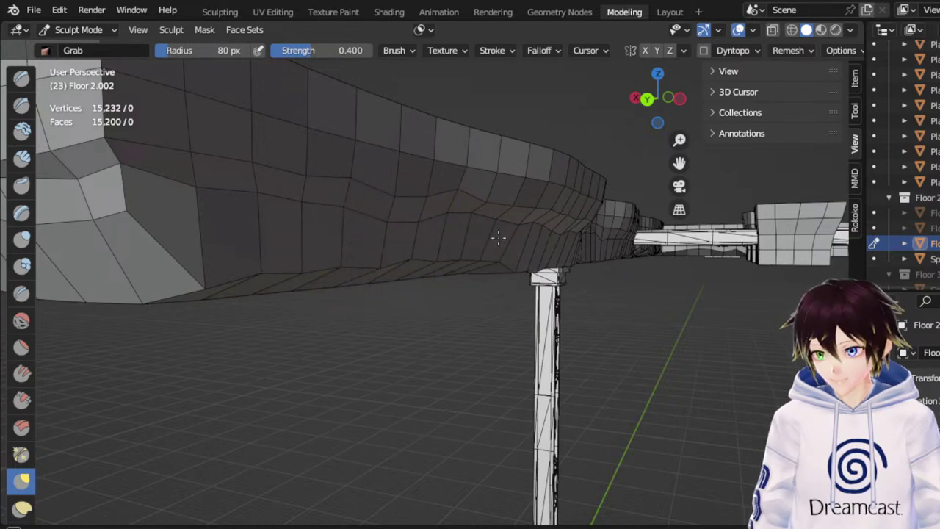
mouse_move(498, 236)
middle_down()
mouse_move(487, 248)
mouse_move(513, 235)
mouse_move(488, 253)
middle_up()
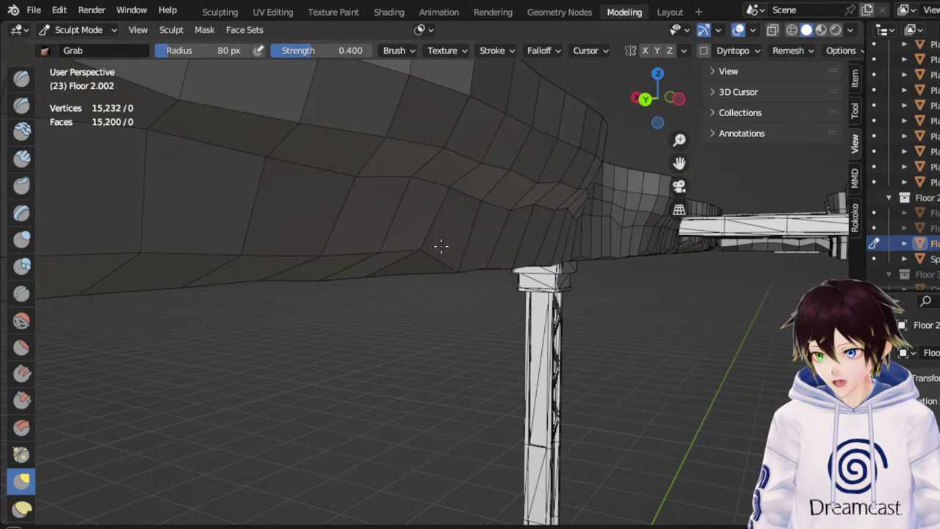
Carry the raised, uneven bottom edge over the support pillar and along the wall stretch toward the first truss beam
mouse_move(449, 245)
middle_down()
mouse_move(458, 237)
mouse_move(353, 286)
mouse_move(290, 262)
middle_up()
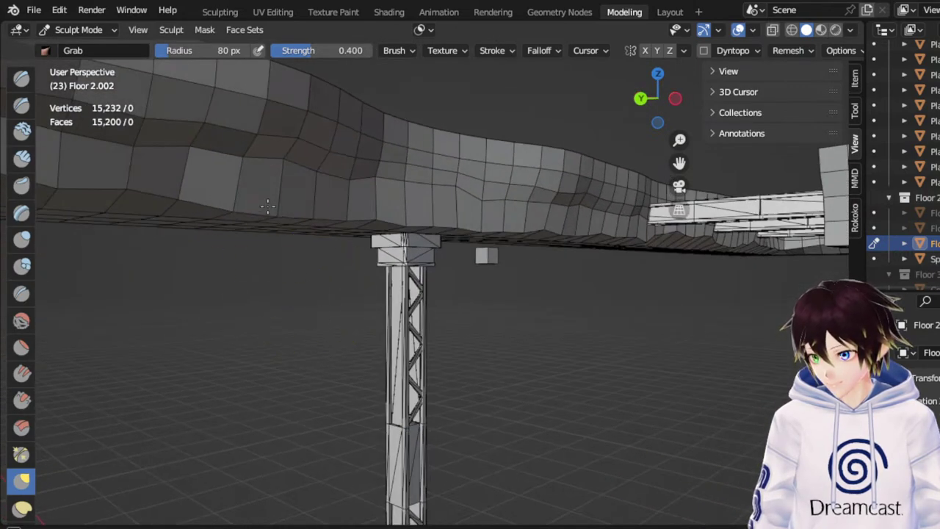
middle_drag(266, 187, 241, 252)
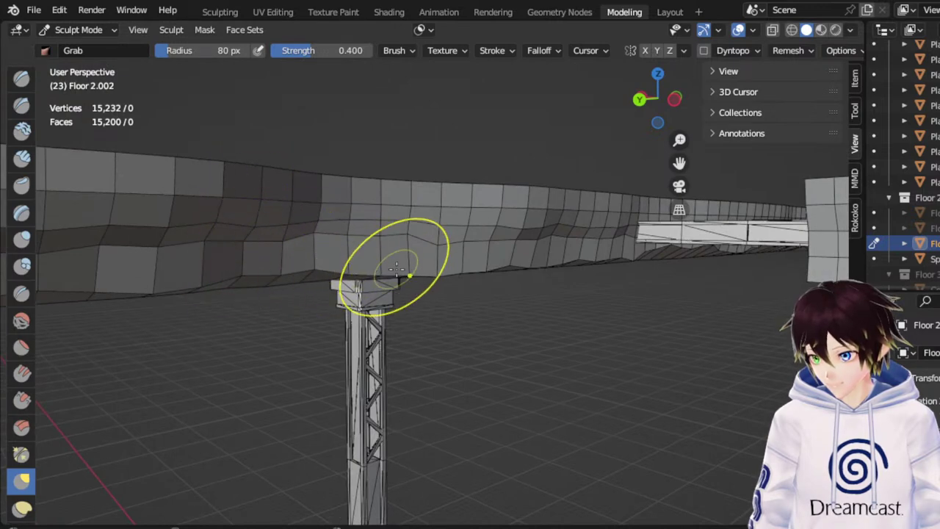
middle_drag(452, 258, 399, 258)
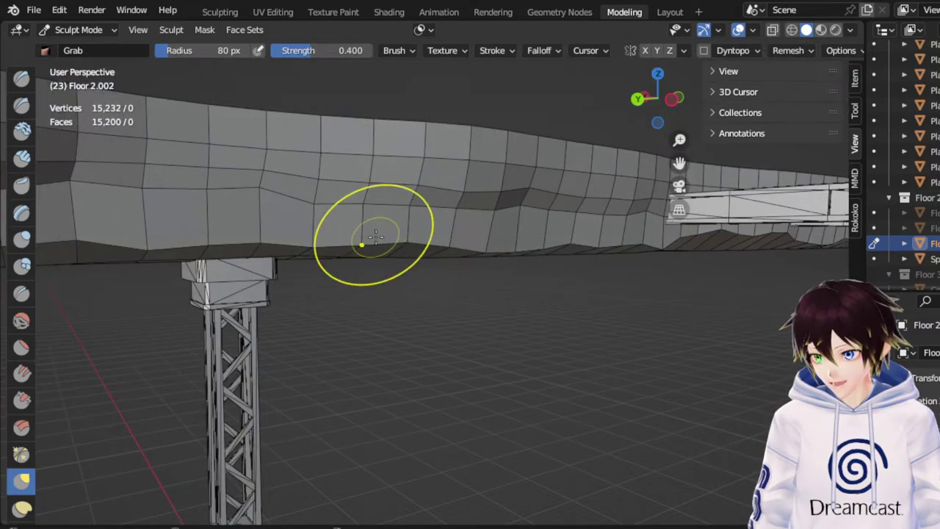
middle_drag(370, 235, 433, 279)
scroll(401, 244, down, 3)
scroll(433, 279, up, 2)
middle_drag(370, 319, 375, 311)
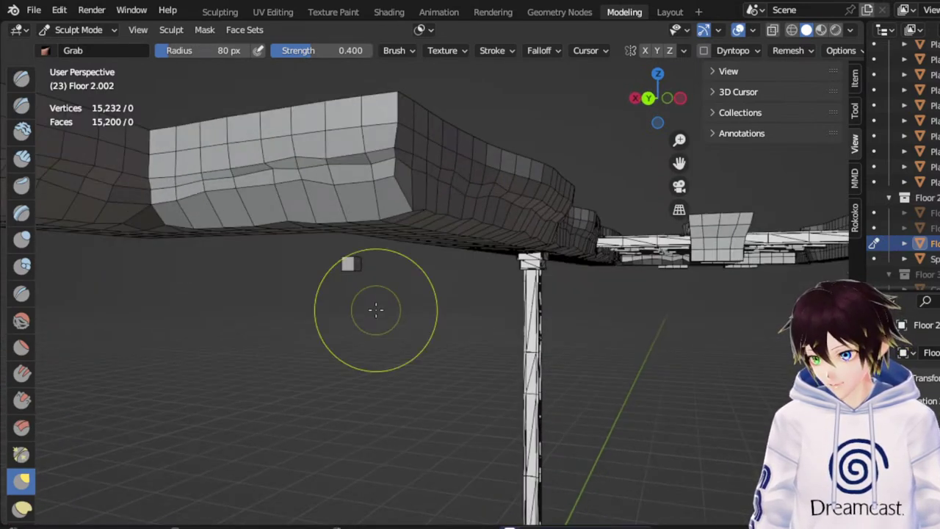
Nudge the bottom corner of the walkway's outer wall slightly upward with the Grab brush
drag(410, 202, 408, 193)
middle_drag(408, 194, 429, 208)
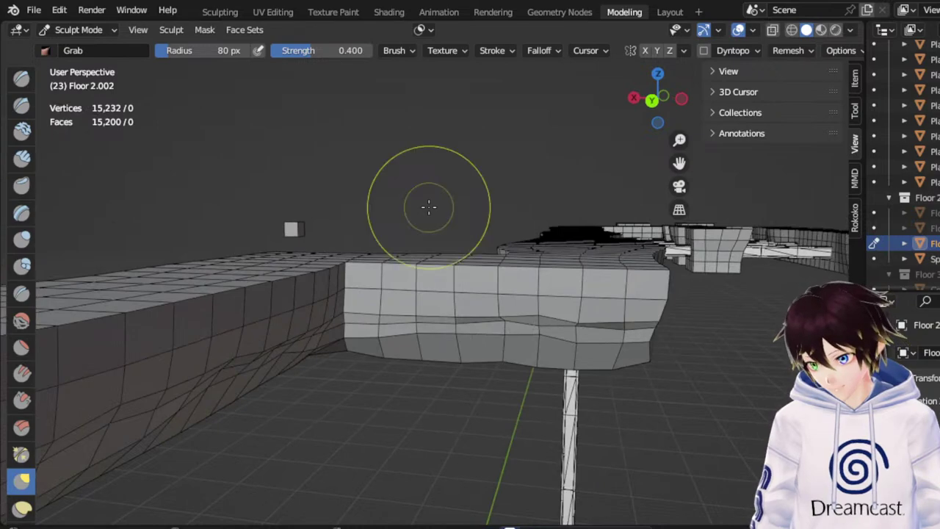
scroll(429, 209, down, 4)
drag(681, 165, 441, 253)
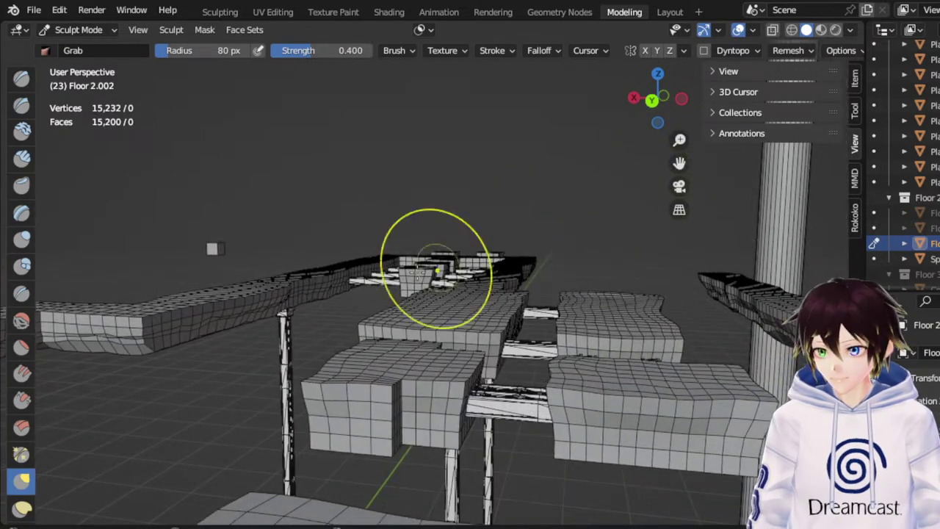
Lift the bottom edge of the end wall unevenly from its outer corner to the first of the two protruding blocks
middle_drag(403, 276, 430, 291)
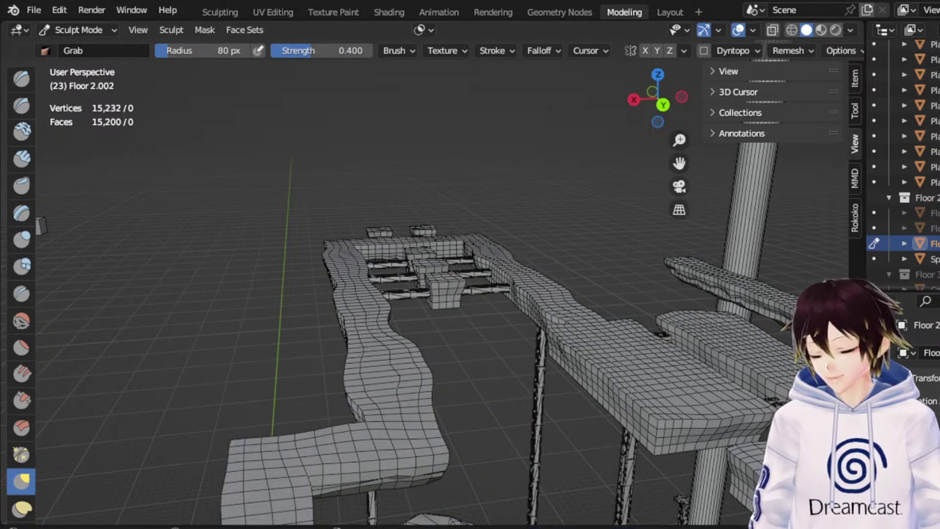
middle_drag(508, 287, 612, 288)
scroll(611, 288, up, 4)
drag(680, 163, 657, 165)
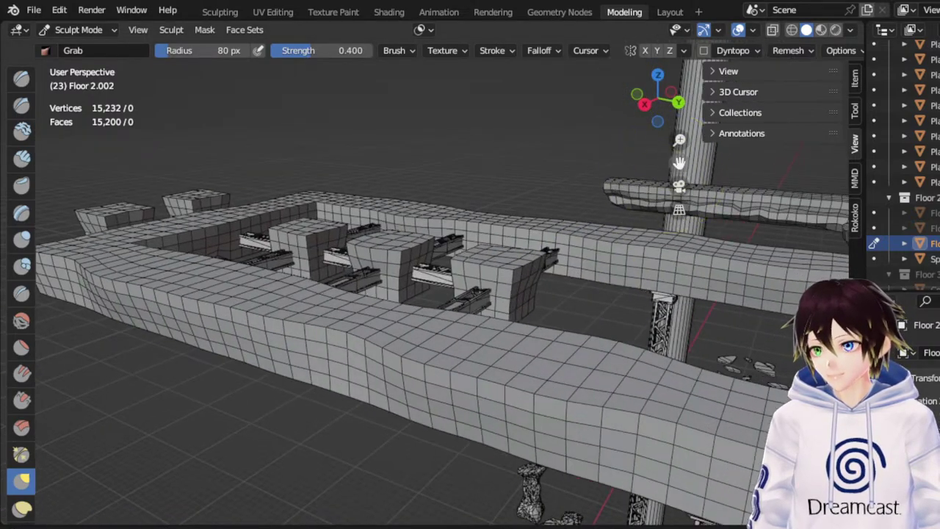
middle_drag(316, 253, 734, 217)
scroll(472, 221, down, 3)
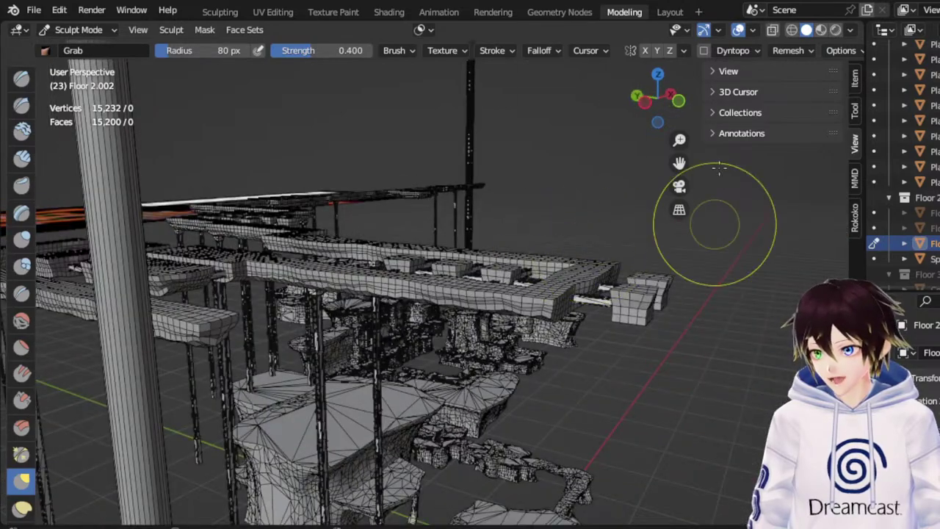
middle_drag(720, 168, 651, 154)
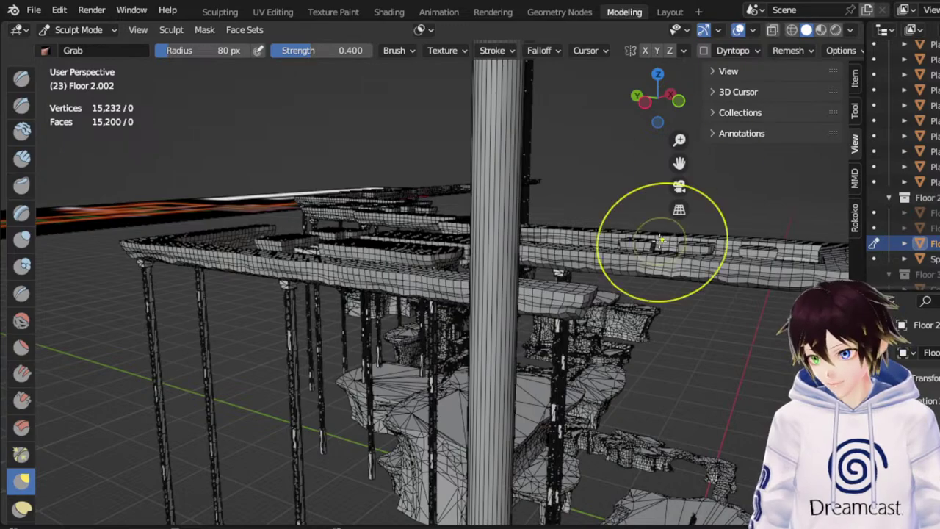
middle_drag(664, 241, 536, 231)
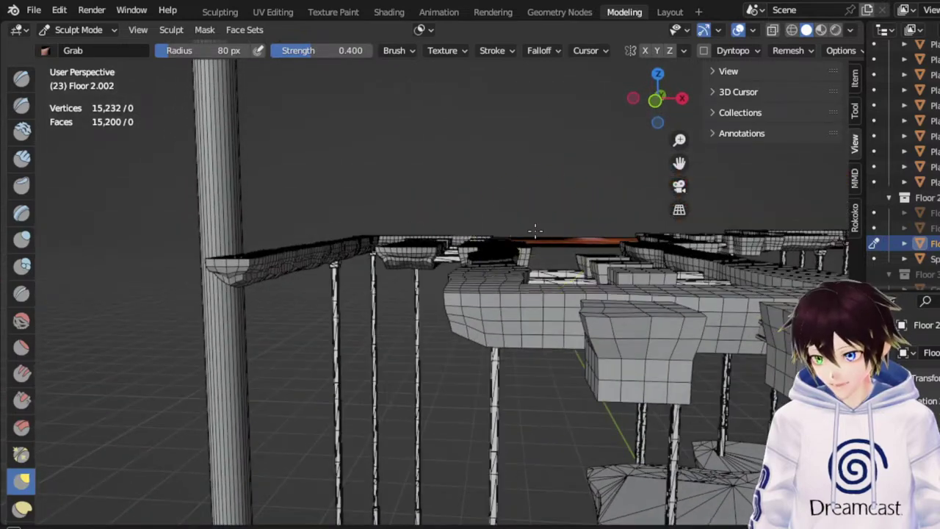
drag(680, 159, 524, 231)
middle_drag(514, 248, 529, 234)
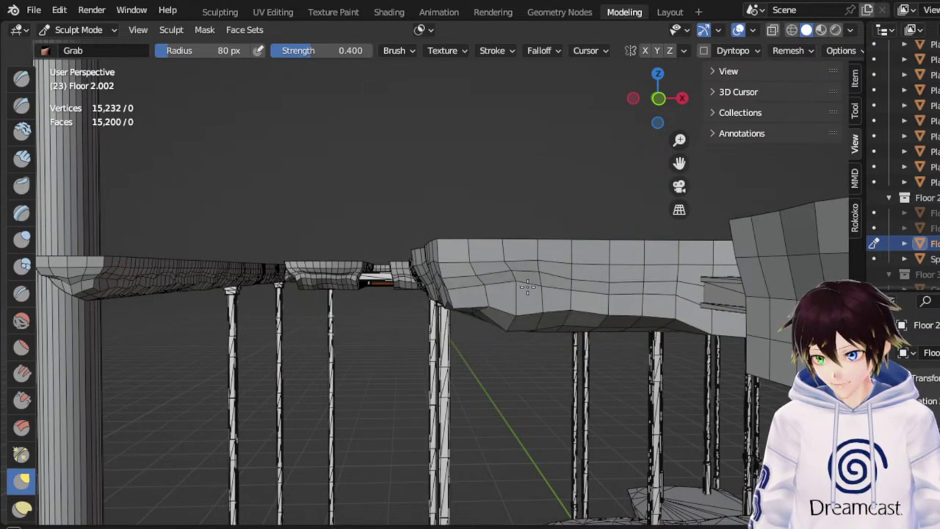
middle_drag(566, 305, 595, 300)
drag(679, 163, 518, 176)
middle_drag(604, 237, 577, 239)
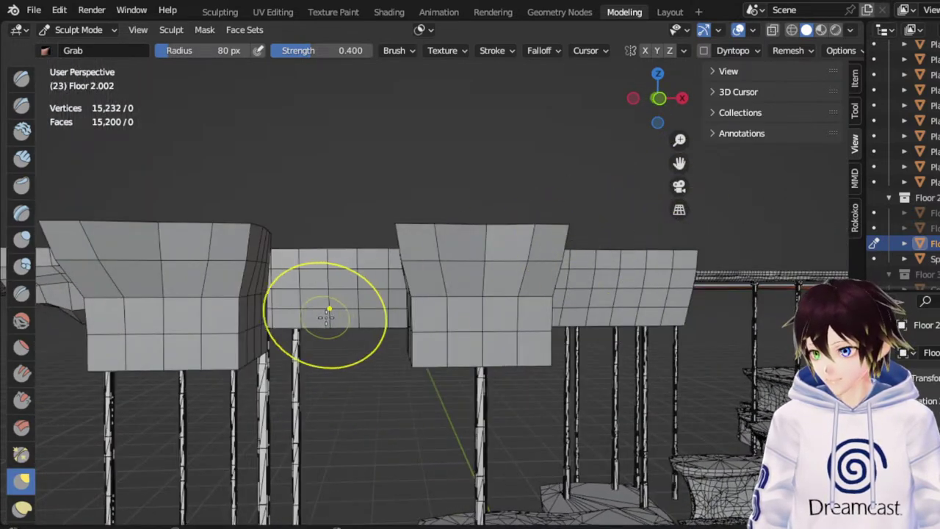
Raise the end wall's bottom edge behind the first block and across the gap between the two protruding blocks
mouse_move(328, 317)
mouse_down()
mouse_move(331, 302)
mouse_move(378, 304)
mouse_up()
middle_drag(365, 311, 385, 294)
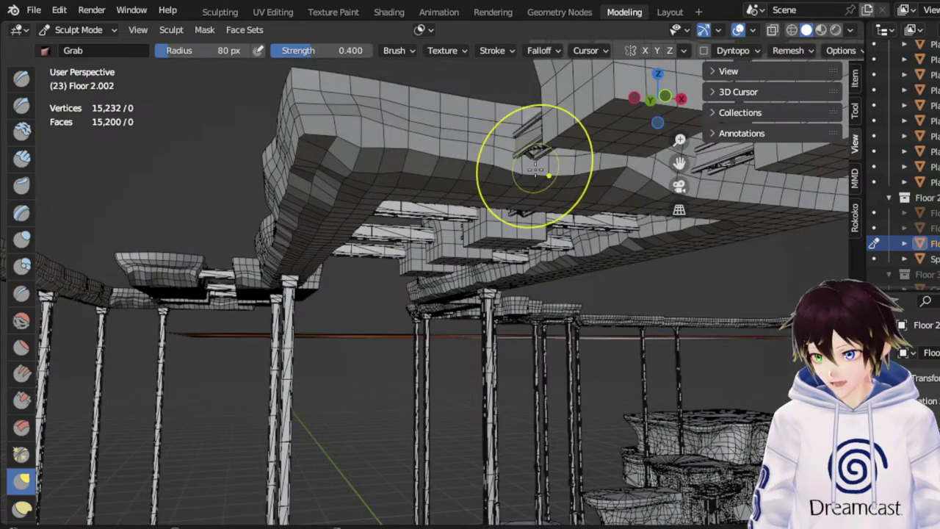
drag(535, 170, 529, 157)
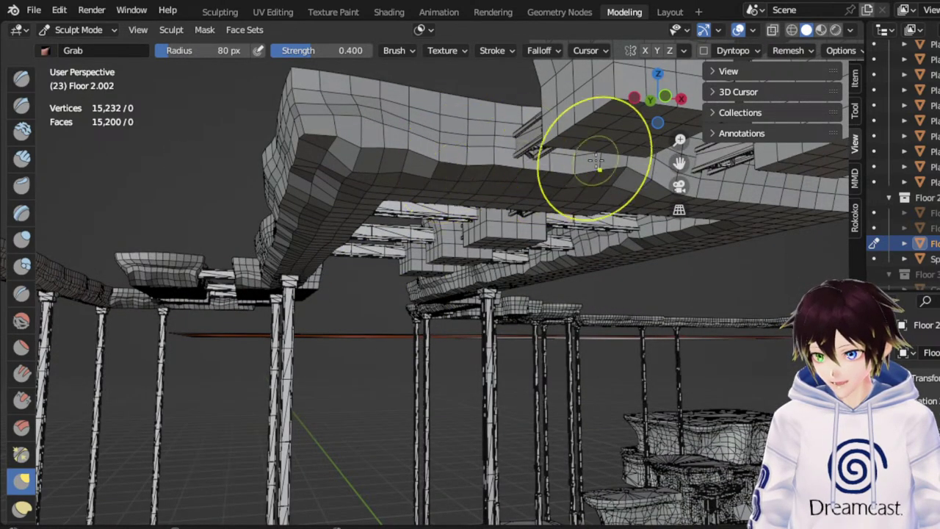
mouse_move(596, 168)
middle_down()
mouse_move(501, 194)
mouse_move(507, 182)
middle_up()
drag(497, 192, 506, 164)
middle_drag(506, 179, 493, 174)
Carry the raised, uneven bottom edge of the end wall past the second block to the far corner
mouse_move(418, 147)
mouse_down()
mouse_move(421, 126)
mouse_move(455, 133)
mouse_up()
middle_drag(462, 141, 455, 153)
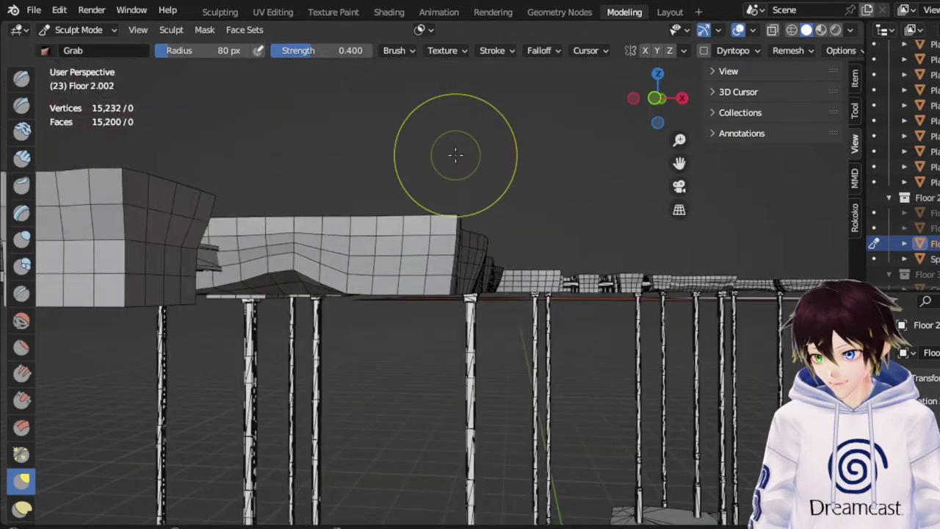
middle_drag(382, 226, 374, 232)
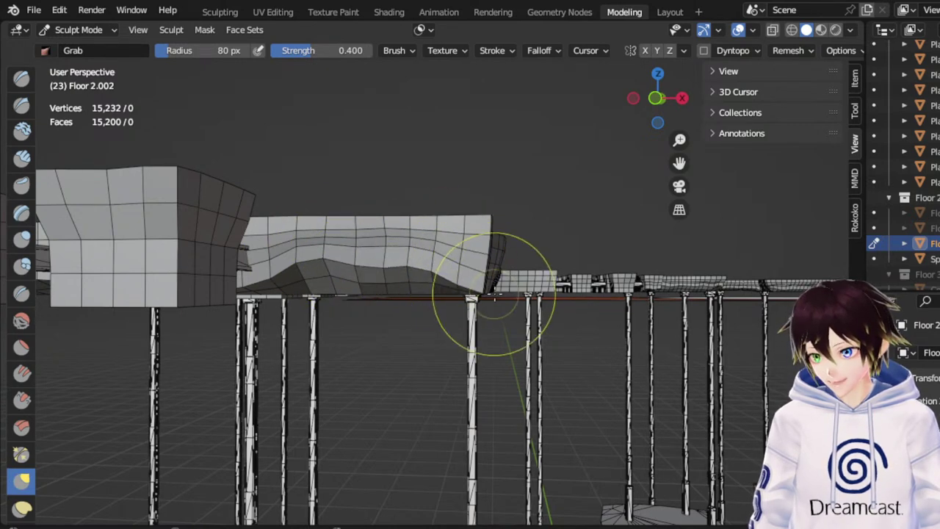
middle_drag(476, 264, 355, 292)
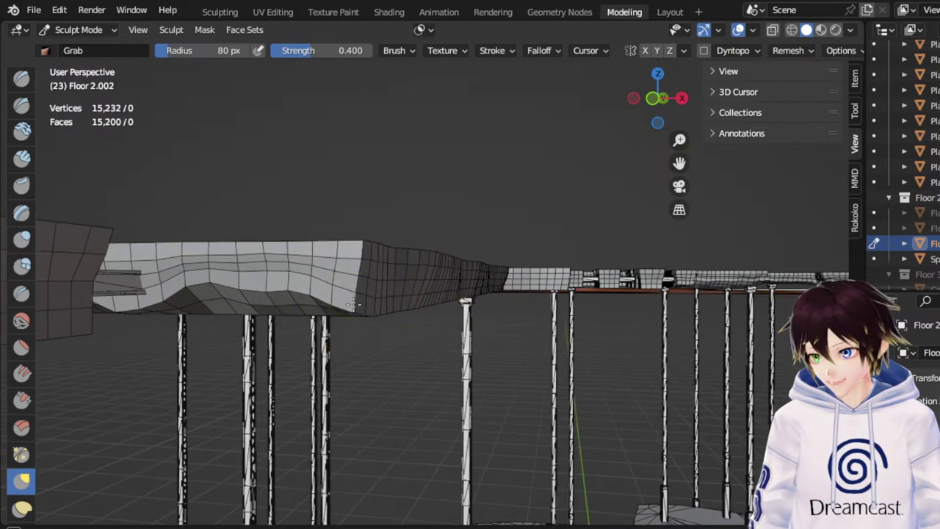
middle_drag(363, 250, 302, 257)
drag(680, 163, 767, 166)
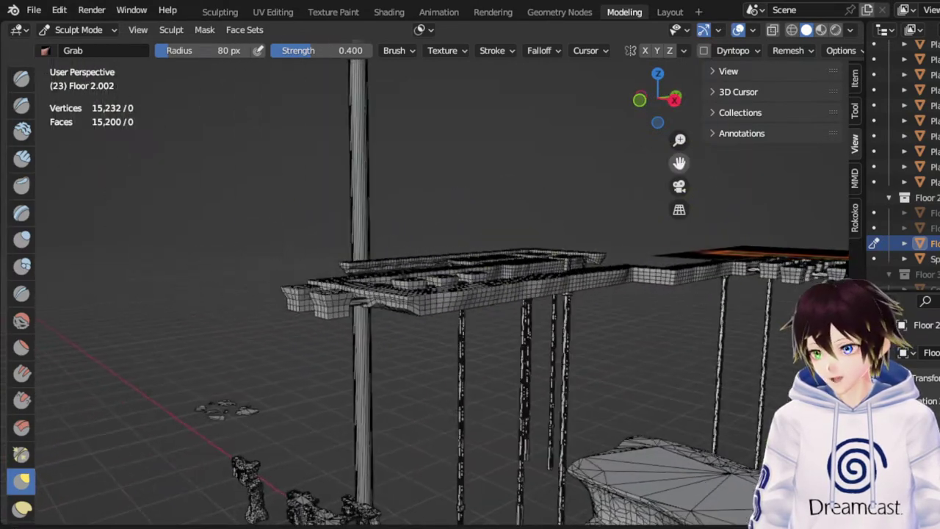
Refine the bumps along the end wall's bottom edge beside its corner with the long side wall
scroll(506, 299, up, 5)
middle_drag(441, 323, 414, 327)
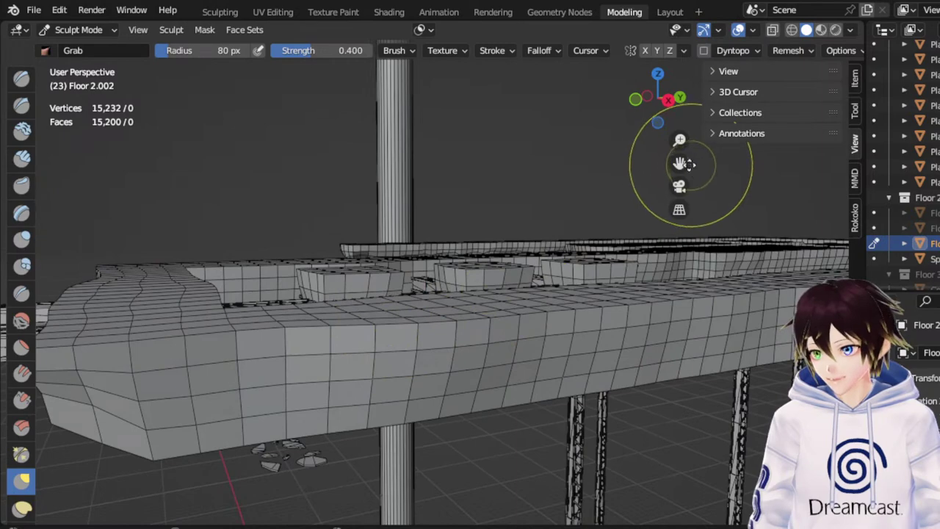
shift+middle_drag(691, 164, 833, 120)
middle_drag(457, 219, 449, 220)
drag(421, 257, 430, 251)
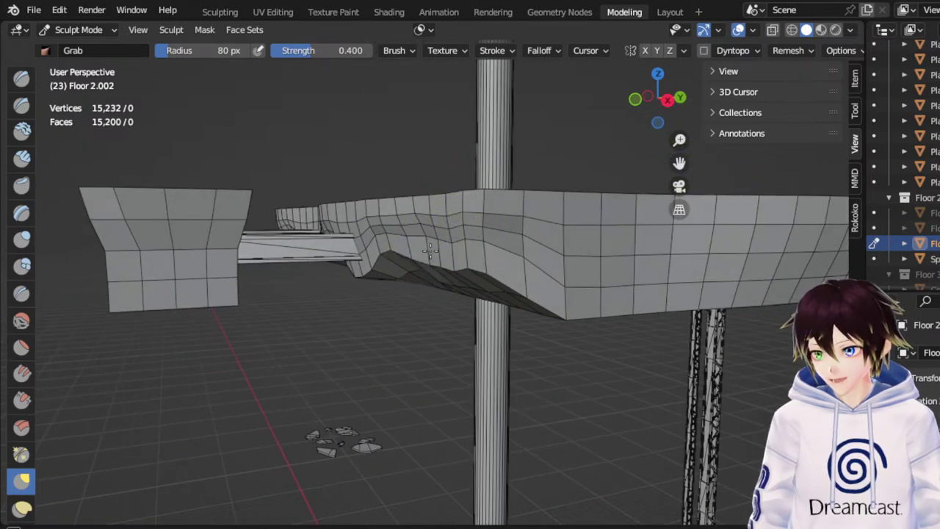
drag(490, 254, 504, 252)
middle_drag(498, 252, 481, 250)
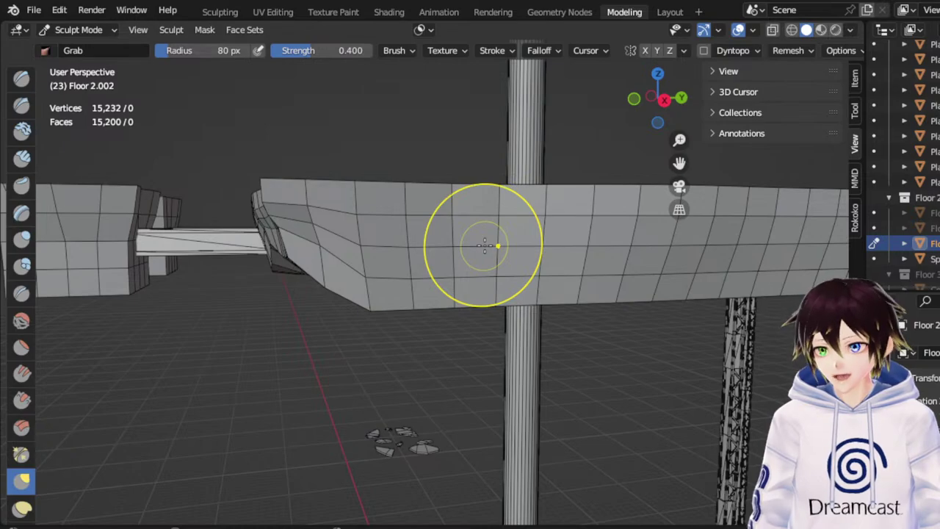
Examine the reshaped walkway and the surrounding platforms from above and from the side
scroll(485, 246, down, 6)
middle_drag(473, 227, 551, 294)
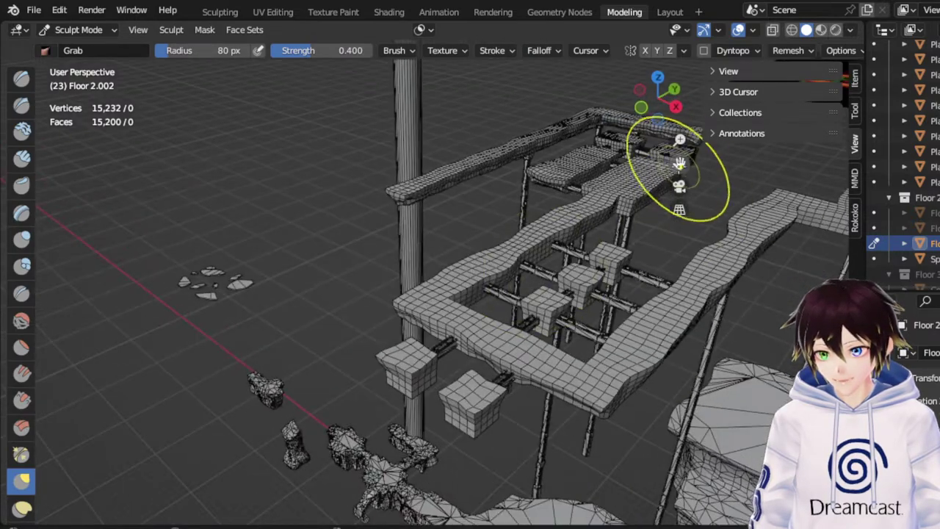
drag(680, 167, 384, 168)
middle_drag(432, 257, 475, 234)
drag(680, 167, 827, 113)
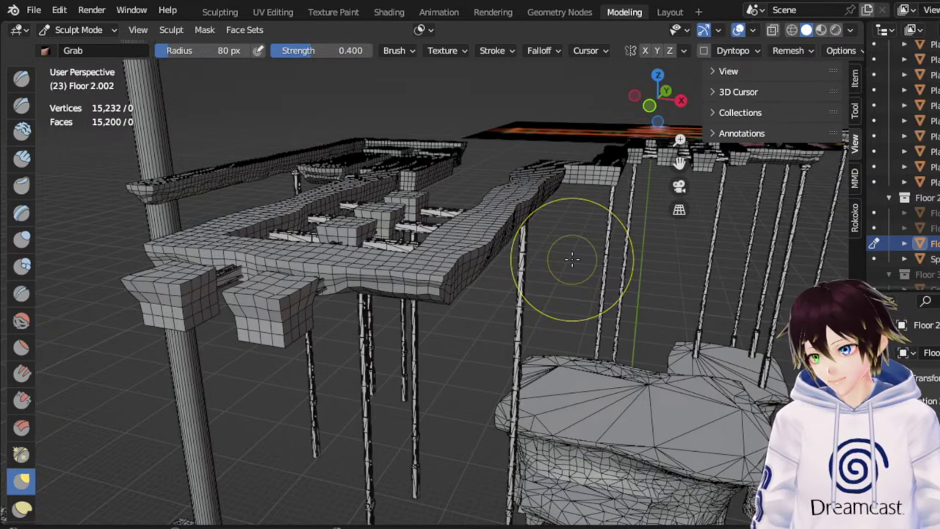
scroll(573, 260, down, 5)
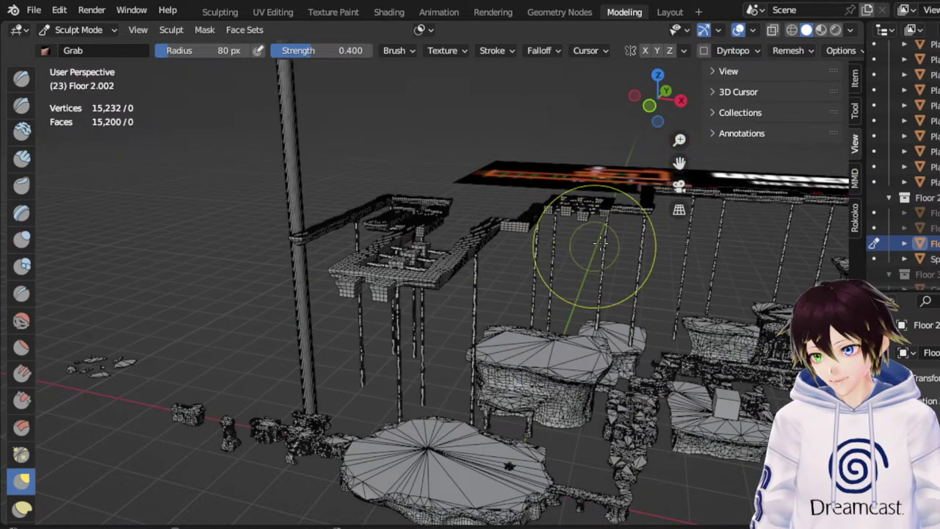
drag(680, 163, 564, 169)
mouse_move(571, 203)
middle_down()
mouse_move(647, 199)
mouse_move(565, 199)
middle_up()
scroll(588, 191, up, 4)
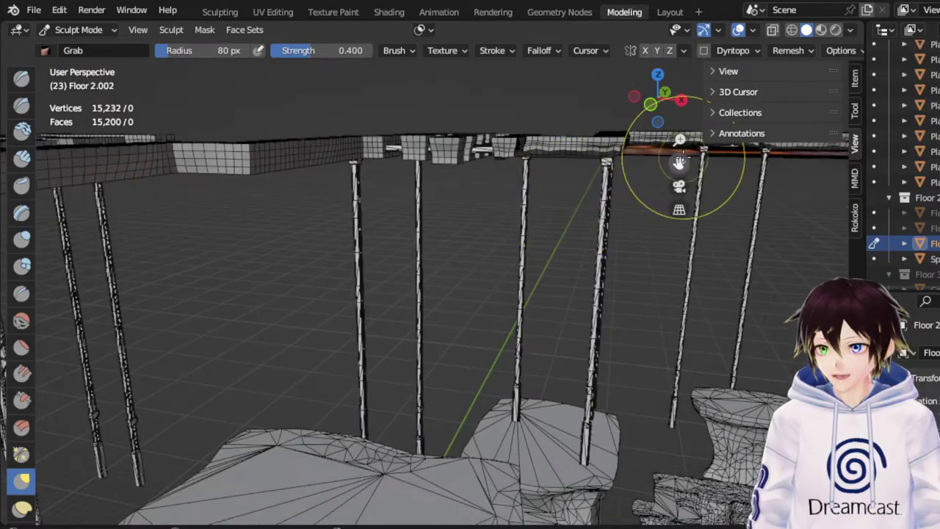
Lift the bottom edge of the long side wall into uneven bumps where it starts at the end wall's corner
drag(680, 163, 827, 188)
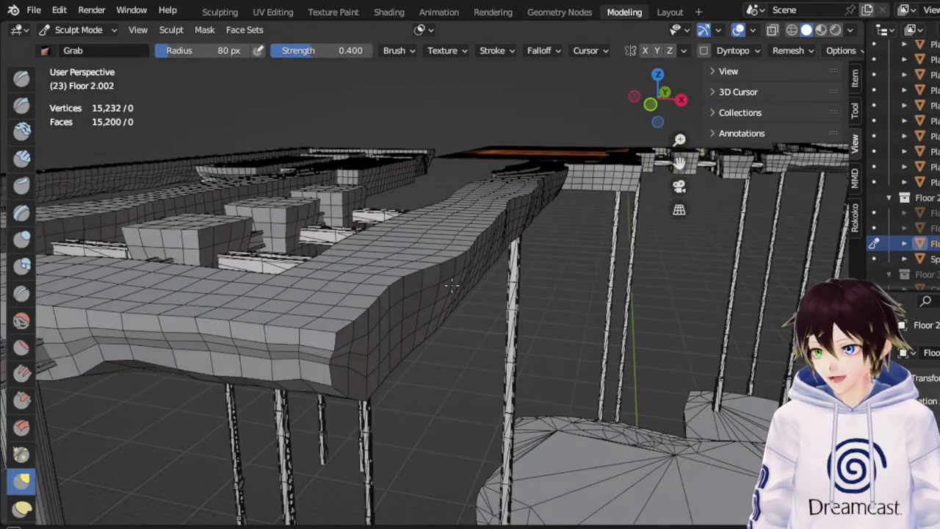
middle_drag(451, 287, 458, 259)
drag(438, 190, 432, 182)
middle_drag(450, 195, 409, 199)
mouse_move(295, 204)
mouse_down()
mouse_move(288, 190)
mouse_move(299, 203)
mouse_up()
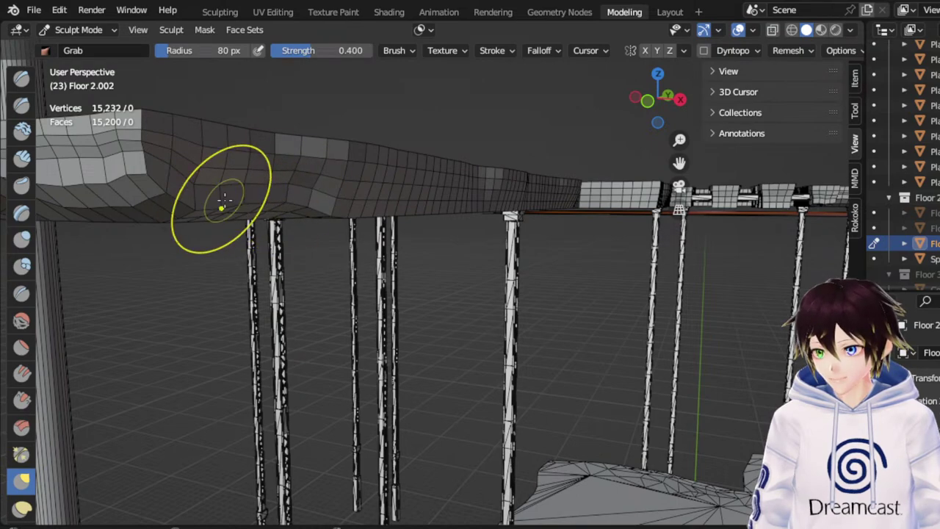
drag(224, 200, 204, 187)
middle_drag(329, 202, 348, 207)
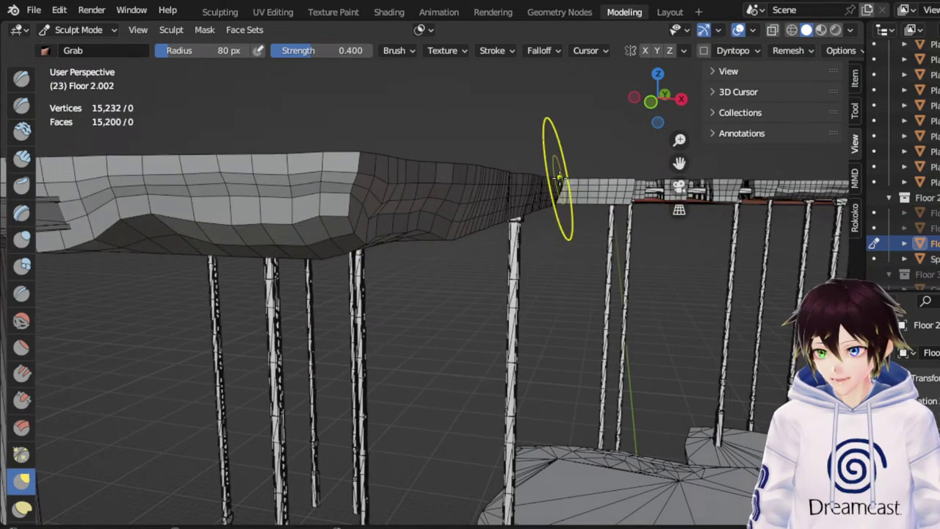
In the right orthographic view, raise the side wall's bottom edge into uneven bumps along the stretch beyond the corner
drag(680, 166, 601, 188)
scroll(679, 165, up, 2)
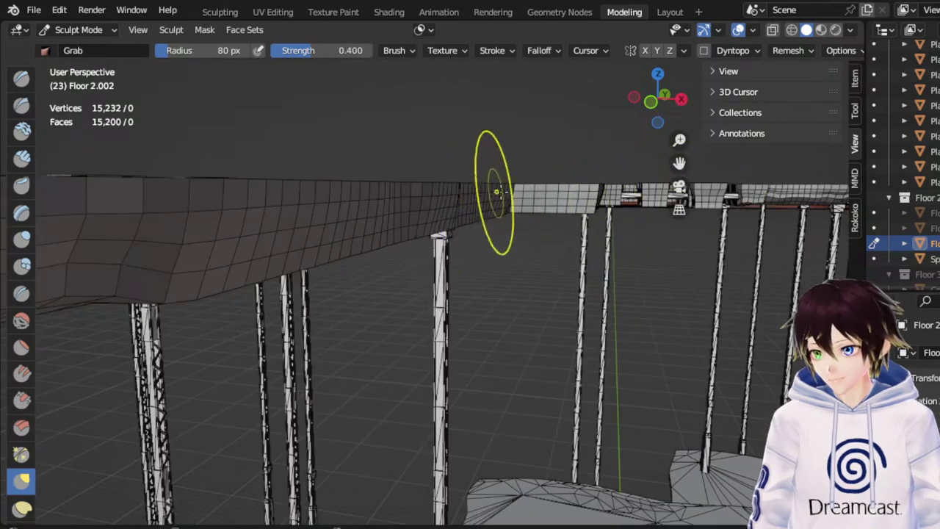
click(683, 100)
drag(679, 161, 899, 207)
scroll(487, 223, up, 6)
mouse_move(436, 237)
mouse_down()
mouse_move(428, 192)
mouse_move(458, 169)
mouse_up()
mouse_move(482, 211)
mouse_down()
mouse_move(520, 216)
mouse_move(554, 186)
mouse_up()
mouse_move(592, 230)
mouse_down()
mouse_move(596, 190)
mouse_move(615, 199)
mouse_up()
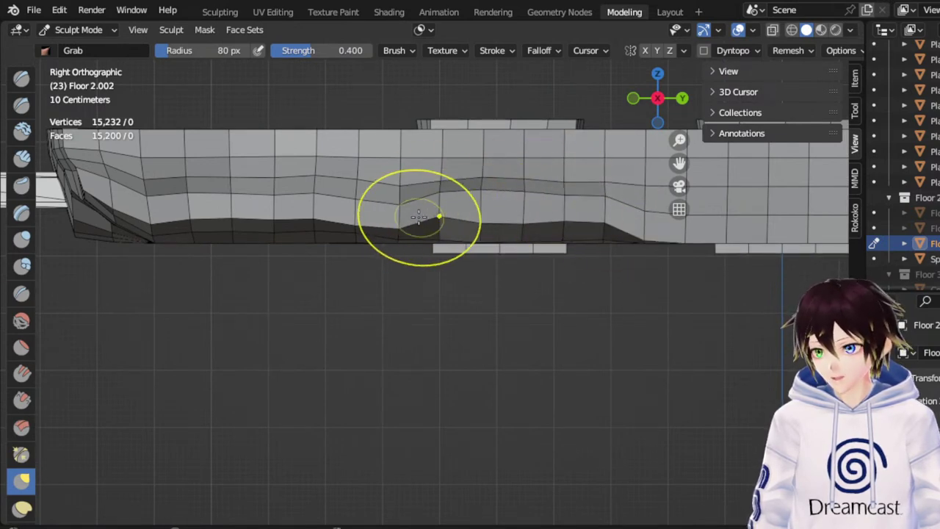
drag(409, 220, 407, 185)
Extend the raised, bumpy bottom edge of the side wall beneath the middle inner blocks
drag(680, 163, 468, 174)
drag(443, 238, 455, 193)
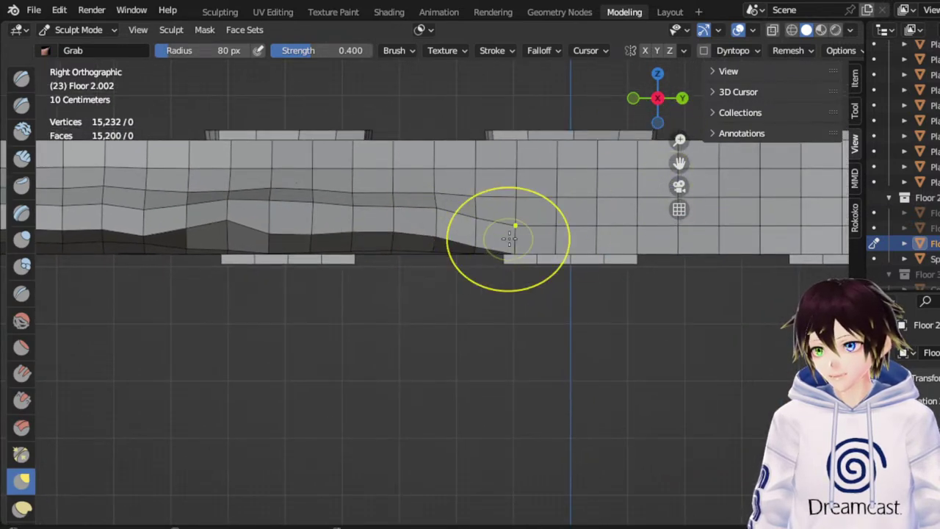
mouse_move(509, 239)
mouse_down()
mouse_move(518, 191)
mouse_move(485, 235)
mouse_move(473, 209)
mouse_up()
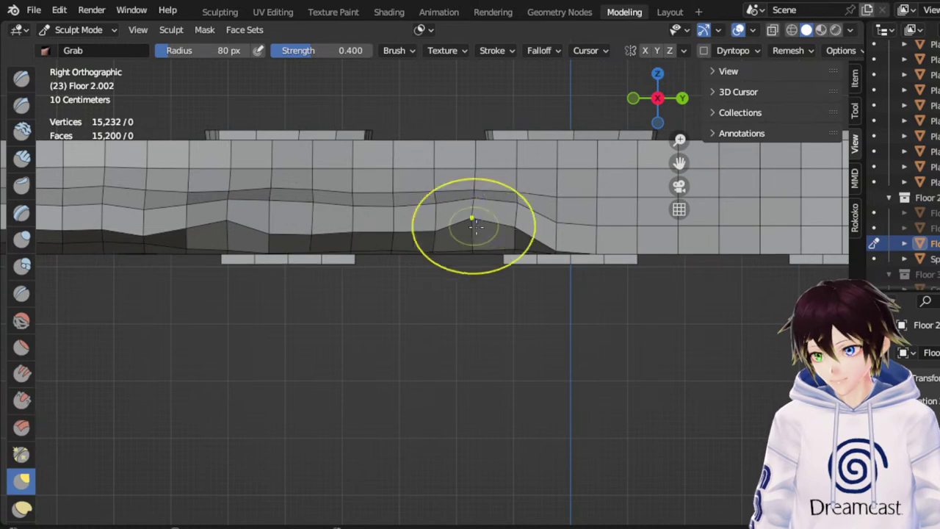
drag(593, 245, 607, 187)
mouse_move(576, 237)
mouse_down()
mouse_move(577, 186)
mouse_move(651, 237)
mouse_move(727, 193)
mouse_up()
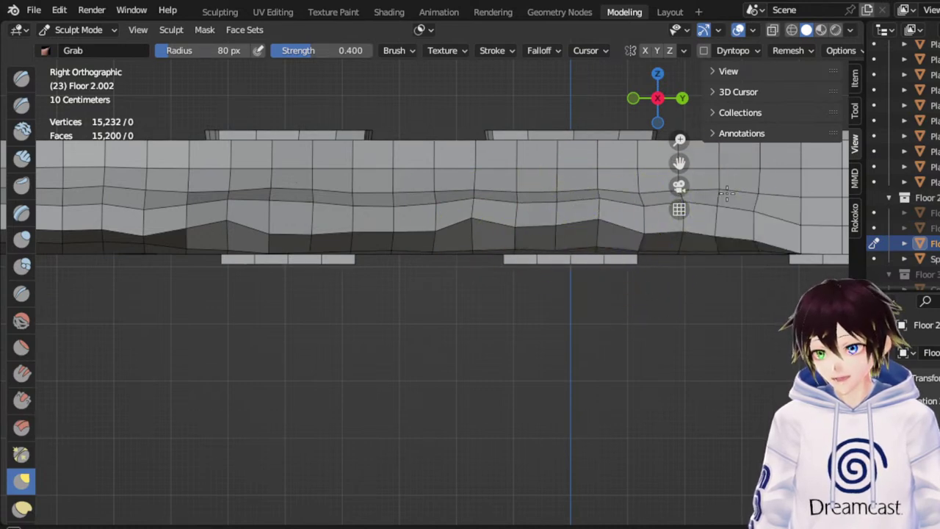
Continue the uneven bottom edge along the side wall past the large round column, adding peaks between the dips
shift+middle_drag(683, 169, 363, 198)
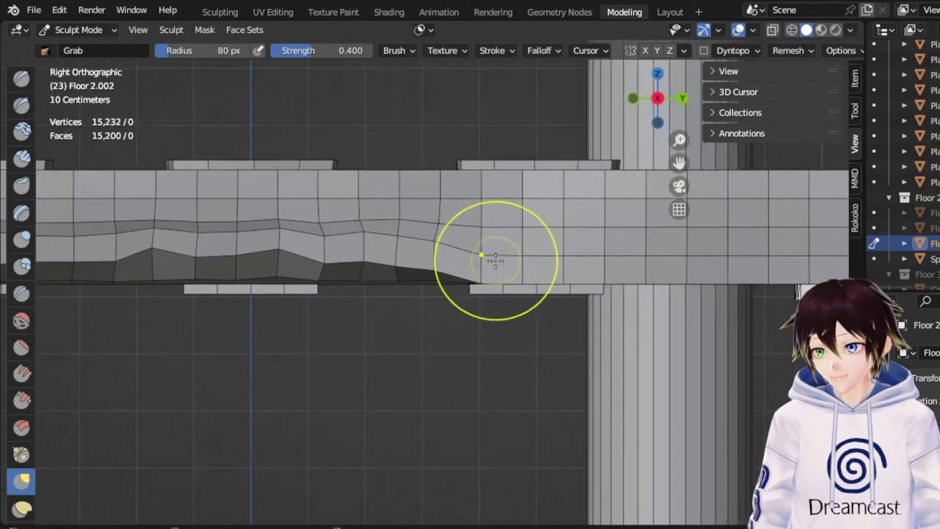
drag(496, 261, 495, 202)
drag(542, 254, 547, 220)
mouse_move(600, 266)
mouse_down()
mouse_move(597, 220)
mouse_move(724, 220)
mouse_move(760, 234)
mouse_up()
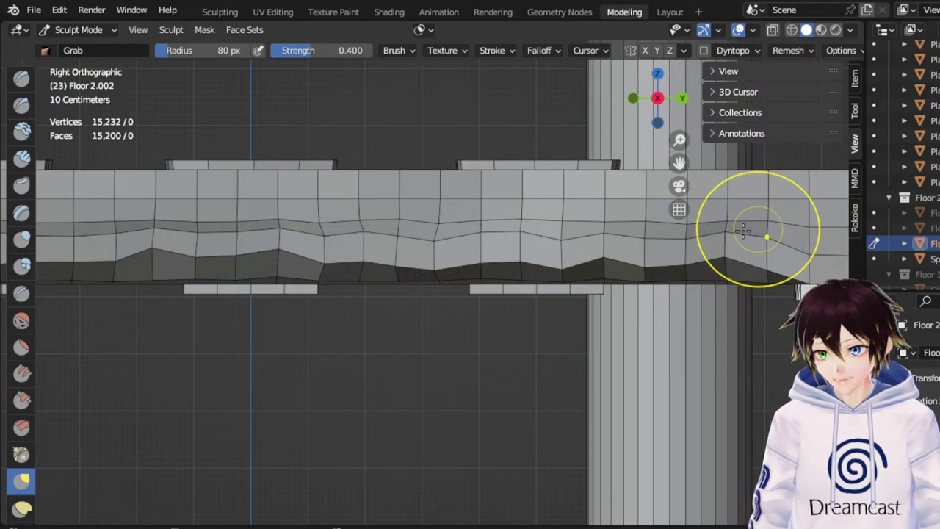
drag(566, 267, 572, 246)
drag(643, 267, 648, 233)
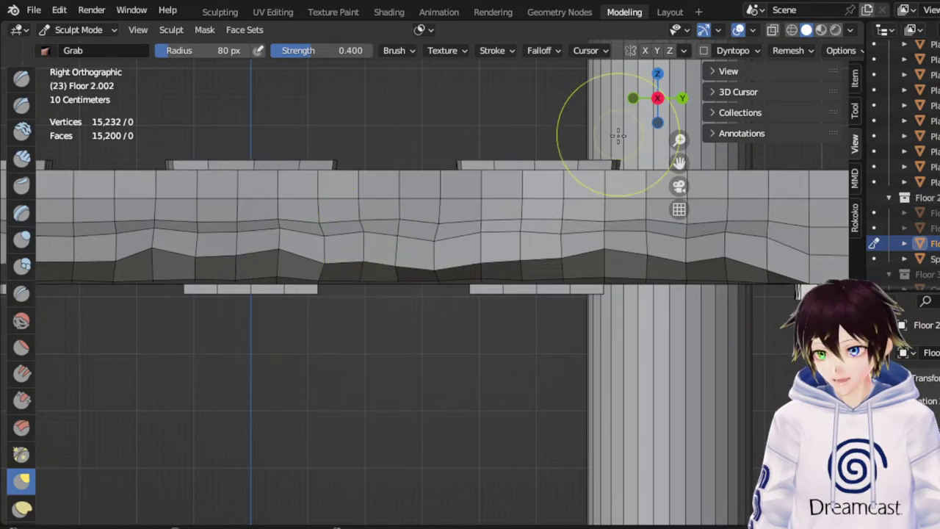
Return to the first stretch of the side wall and lift two low spots on its bottom edge
drag(687, 169, 939, 160)
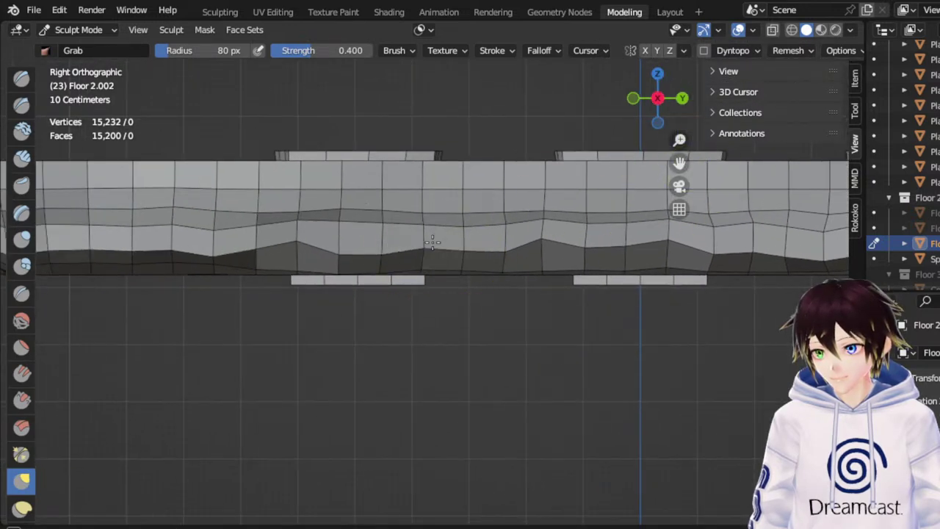
drag(350, 250, 352, 229)
drag(229, 258, 232, 241)
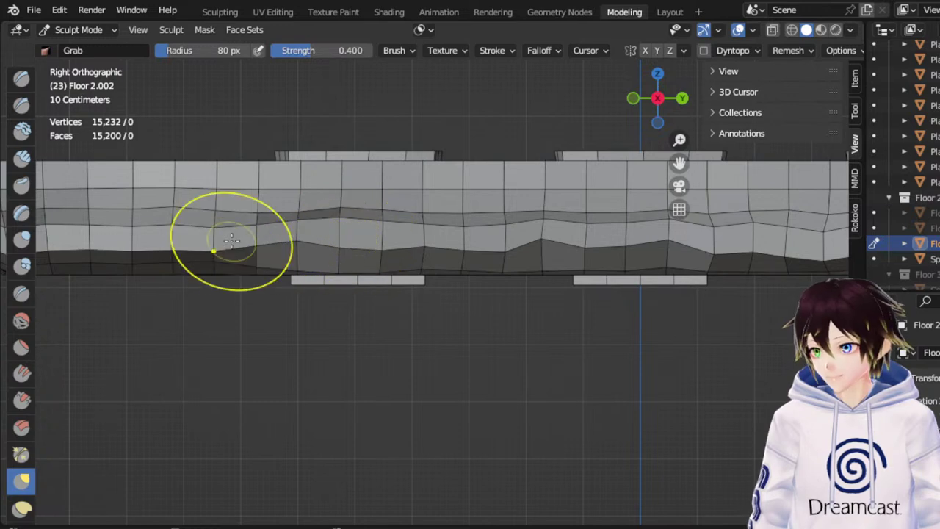
Continue the raised, uneven bottom edge of the side wall past the round column and over the next two lattice supports
mouse_move(680, 163)
mouse_down()
mouse_move(388, 154)
mouse_move(130, 180)
mouse_up()
drag(383, 268, 390, 252)
drag(443, 267, 439, 236)
drag(477, 266, 473, 244)
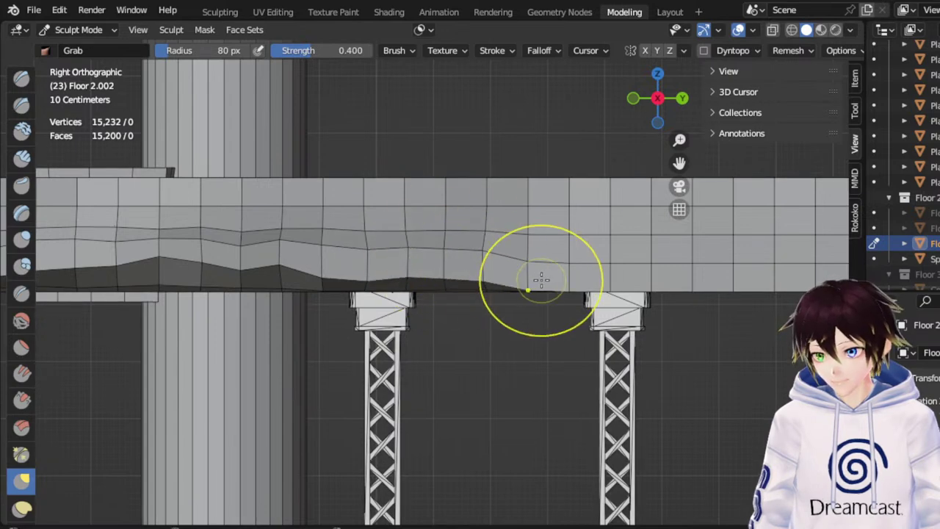
mouse_move(540, 278)
mouse_down()
mouse_move(537, 252)
mouse_move(586, 233)
mouse_up()
drag(646, 267, 643, 237)
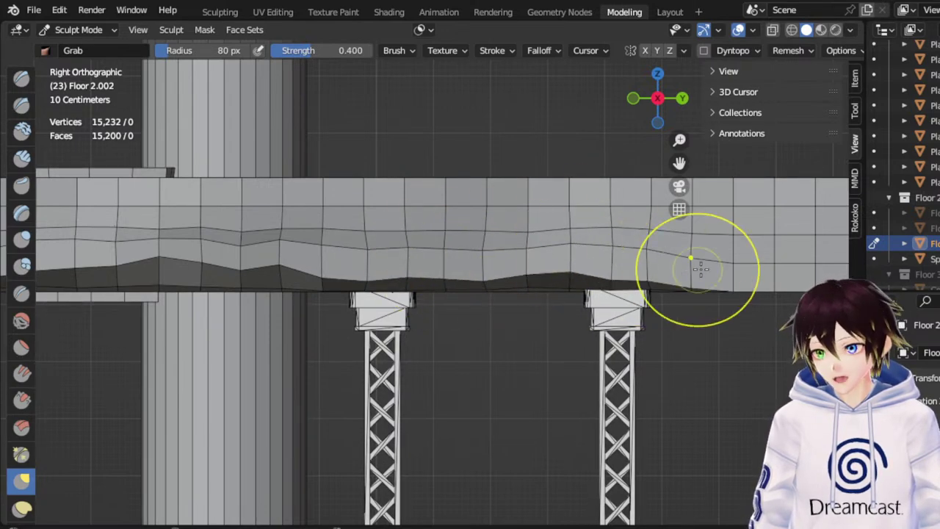
drag(701, 269, 699, 247)
drag(631, 267, 623, 245)
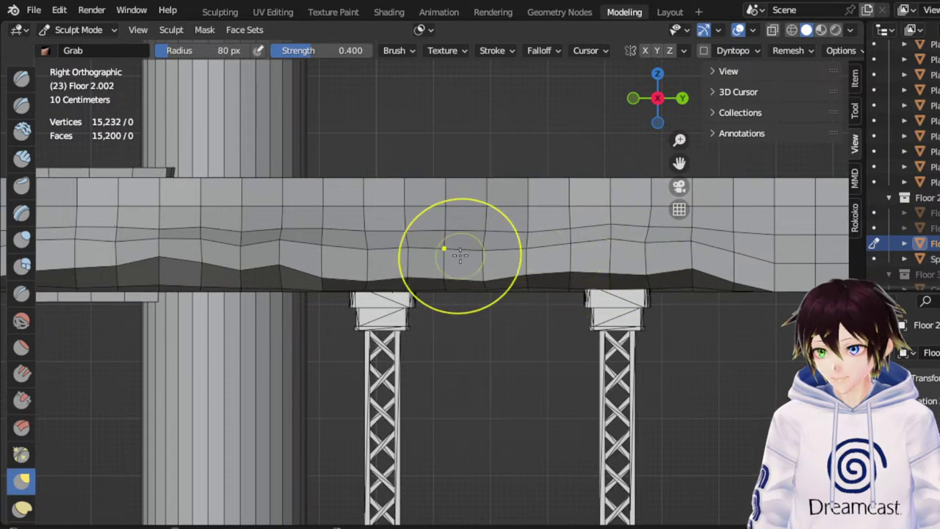
Pull up extra peaks on the side wall's bottom edge between the two lattice supports beyond the column
drag(457, 258, 457, 247)
drag(491, 278, 491, 245)
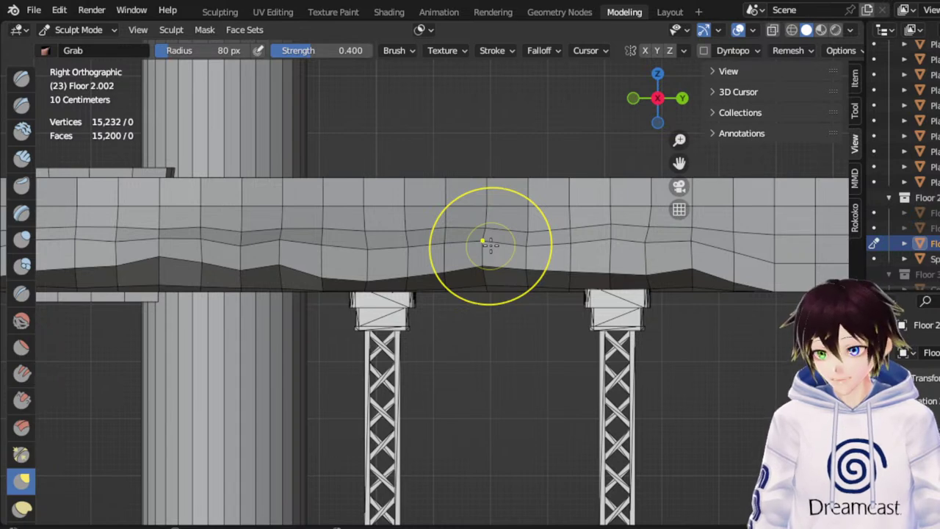
drag(677, 161, 576, 170)
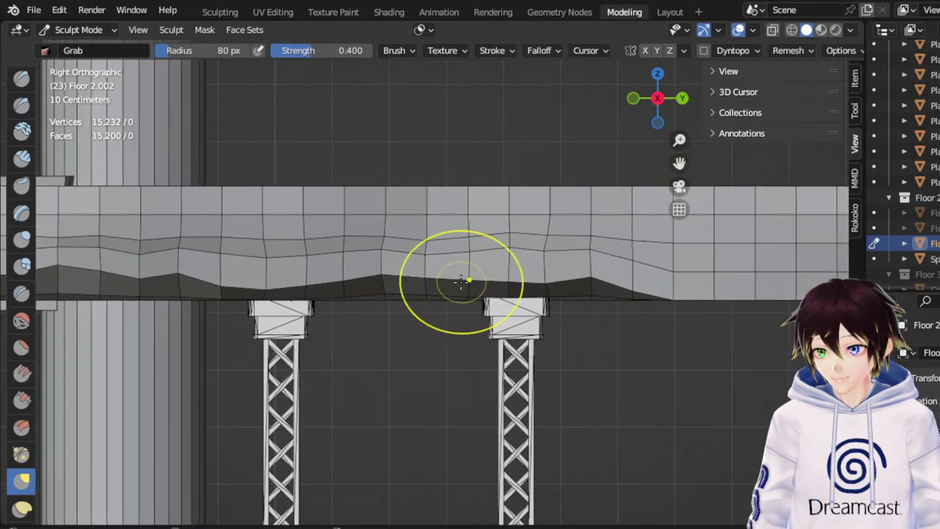
drag(461, 281, 460, 253)
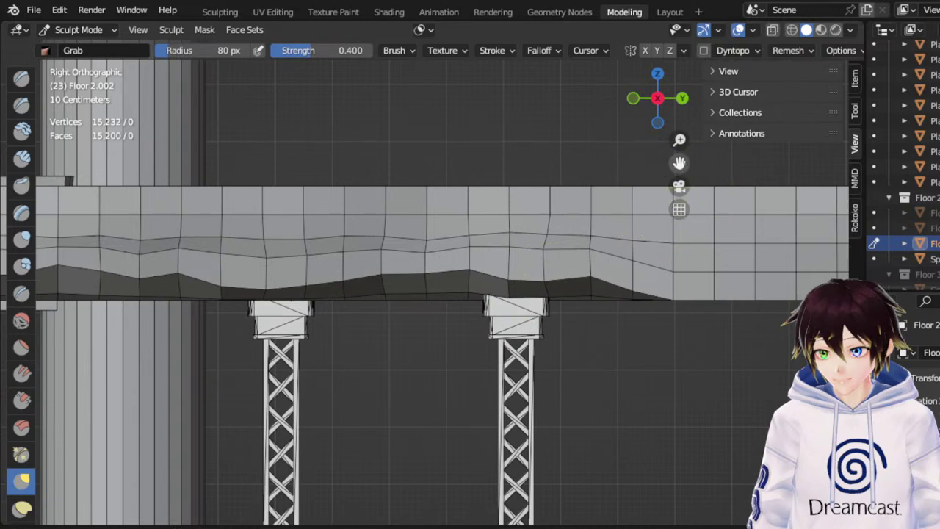
Grab the flat bottom edge beyond the second lattice support upward into jagged peaks and dips
drag(679, 162, 348, 169)
drag(352, 297, 353, 238)
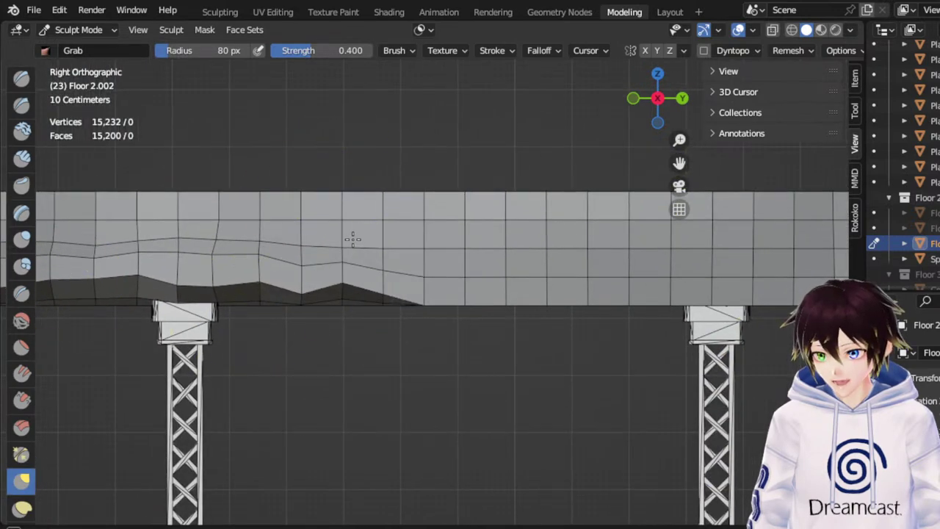
mouse_move(407, 292)
mouse_down()
mouse_move(405, 247)
mouse_move(422, 260)
mouse_move(421, 250)
mouse_up()
mouse_move(331, 283)
mouse_down()
mouse_move(321, 261)
mouse_move(304, 266)
mouse_up()
mouse_move(503, 290)
mouse_down()
mouse_move(507, 260)
mouse_move(460, 260)
mouse_up()
drag(346, 285, 345, 274)
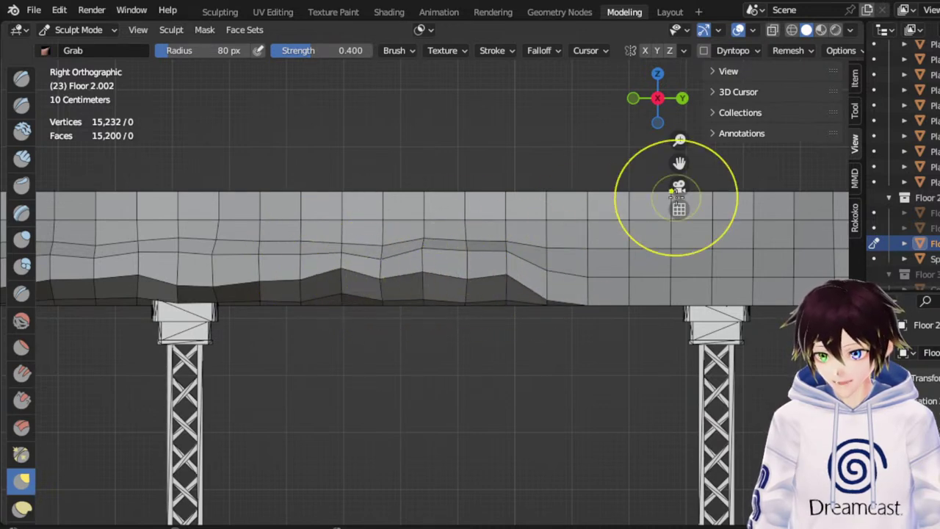
Extend the uneven bottom edge along the rest of the side wall, up to the inner corner by the last support
drag(679, 163, 521, 177)
mouse_move(423, 300)
mouse_down()
mouse_move(432, 273)
mouse_move(445, 282)
mouse_move(392, 264)
mouse_up()
drag(504, 301, 506, 271)
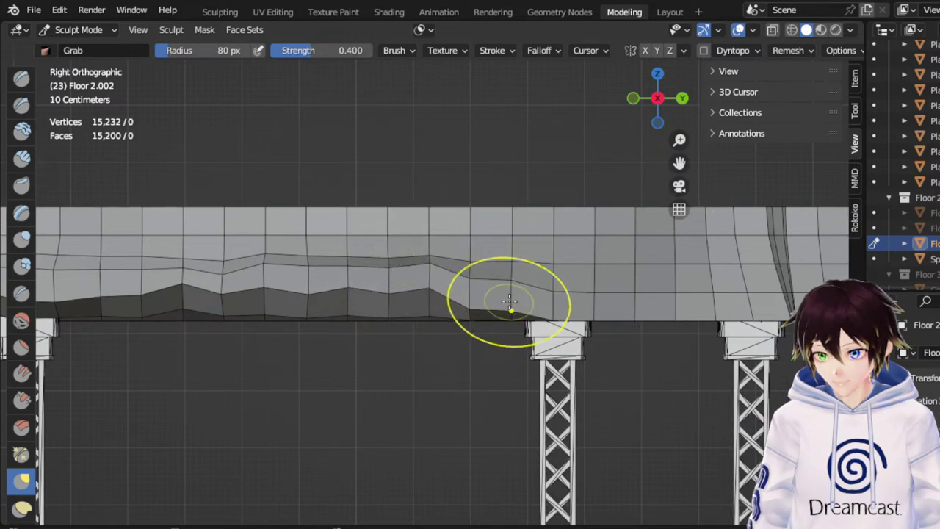
mouse_move(579, 308)
mouse_down()
mouse_move(583, 279)
mouse_move(632, 276)
mouse_up()
drag(672, 309, 678, 285)
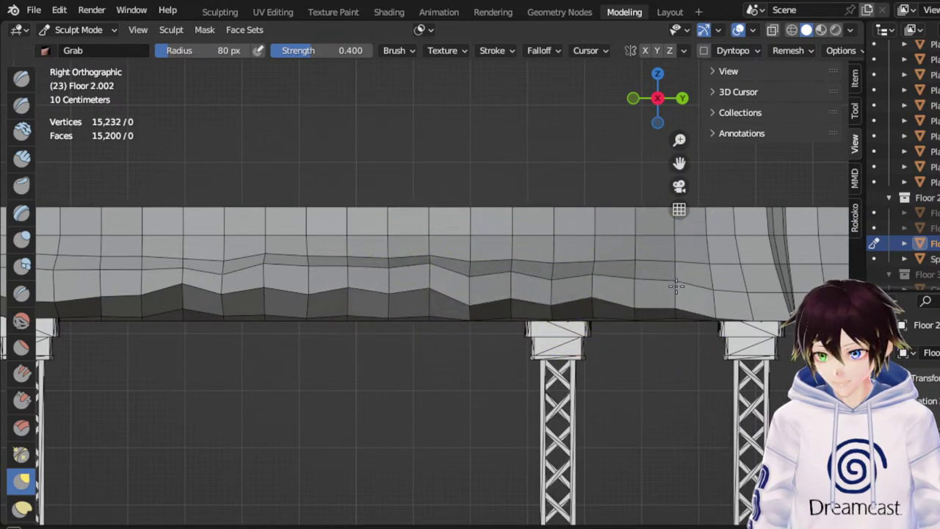
drag(594, 291, 594, 270)
drag(540, 291, 542, 272)
mouse_move(496, 296)
mouse_down()
mouse_move(497, 276)
mouse_move(460, 278)
mouse_move(645, 251)
mouse_up()
drag(693, 277, 704, 257)
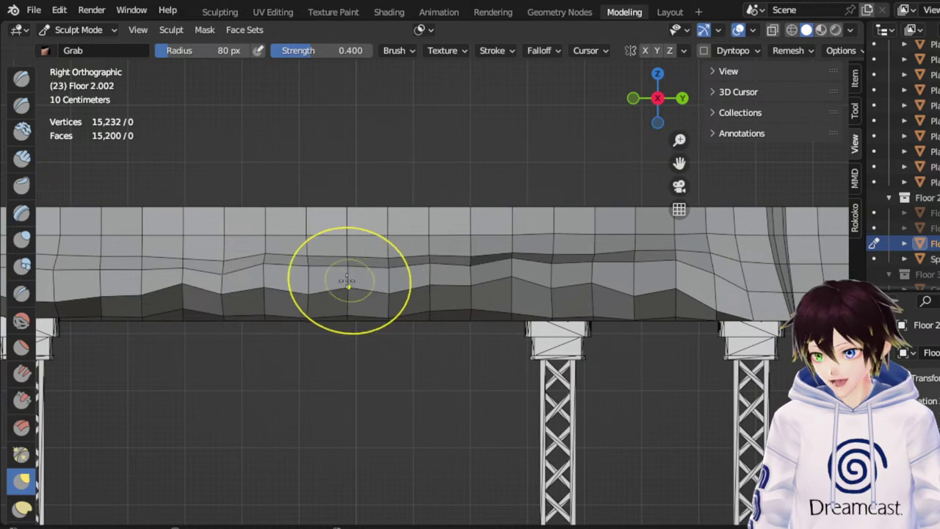
In perspective, lift the bottom edge at the inner corner so the bumps carry over onto the start of the short wall
scroll(348, 279, down, 2)
middle_drag(314, 278, 400, 282)
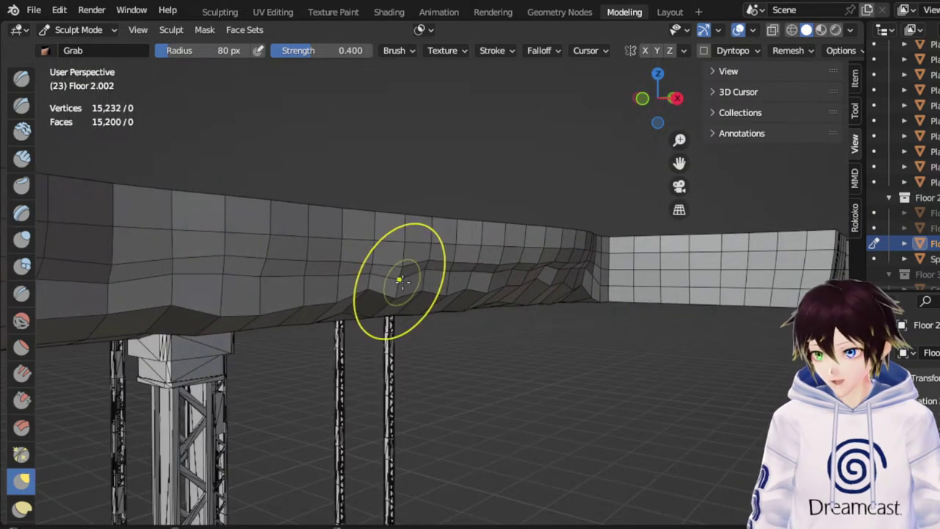
drag(336, 293, 344, 279)
middle_drag(346, 279, 297, 281)
drag(680, 163, 470, 173)
scroll(563, 228, up, 3)
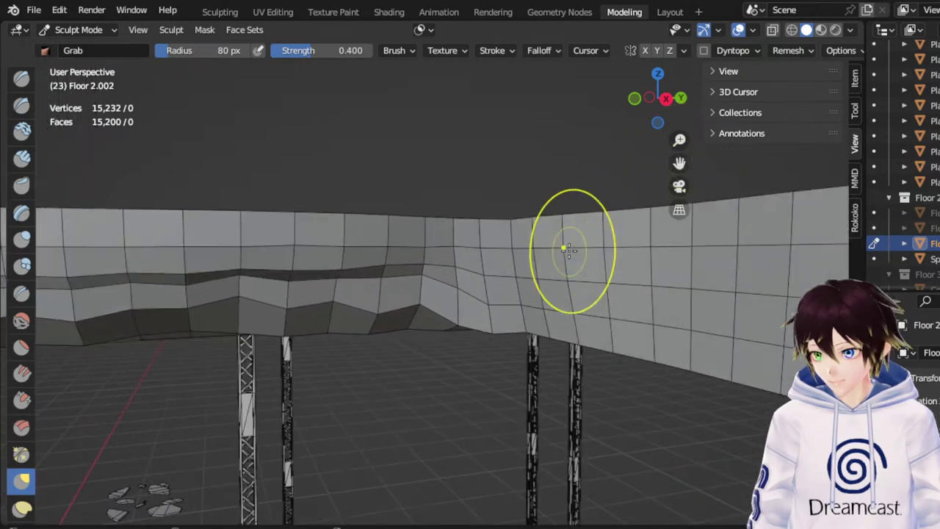
drag(487, 319, 520, 287)
middle_drag(522, 282, 606, 285)
mouse_move(558, 303)
mouse_down()
mouse_move(508, 308)
mouse_move(519, 288)
mouse_up()
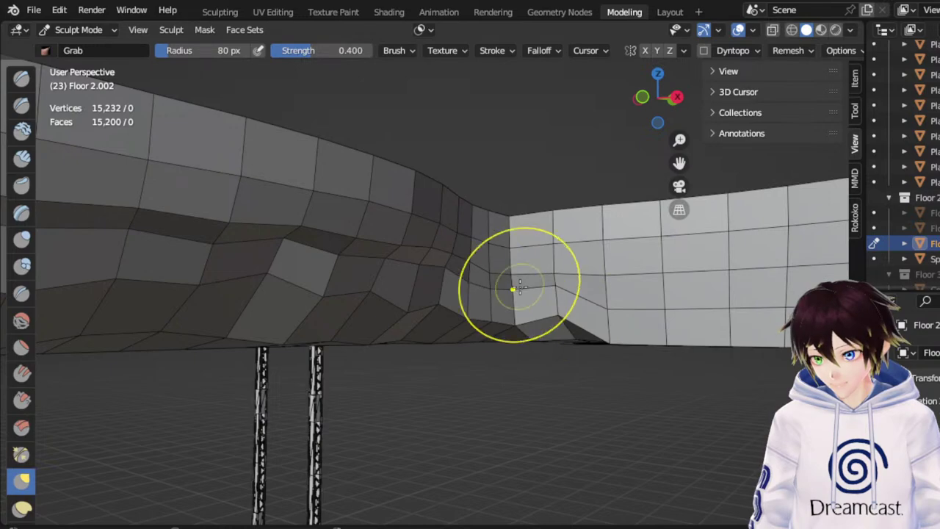
middle_drag(501, 297, 484, 208)
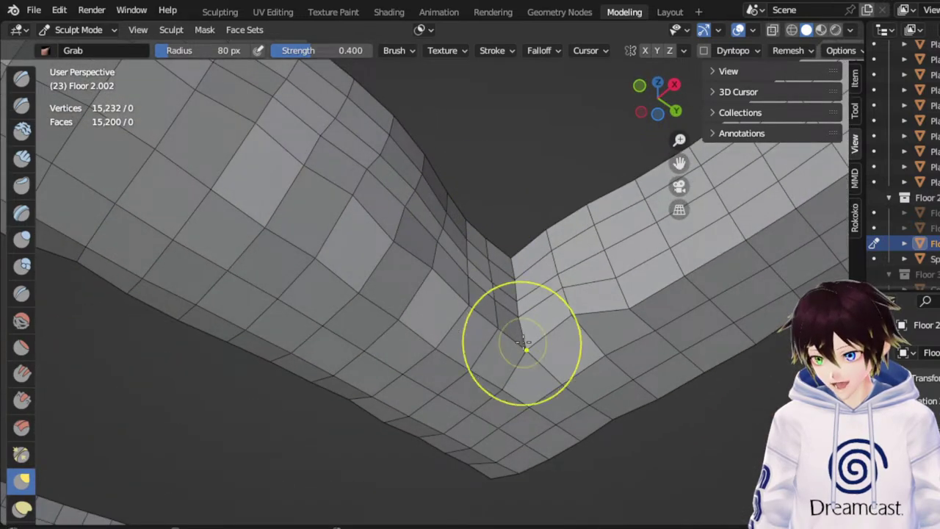
mouse_move(506, 318)
middle_down()
mouse_move(532, 407)
mouse_move(535, 395)
middle_up()
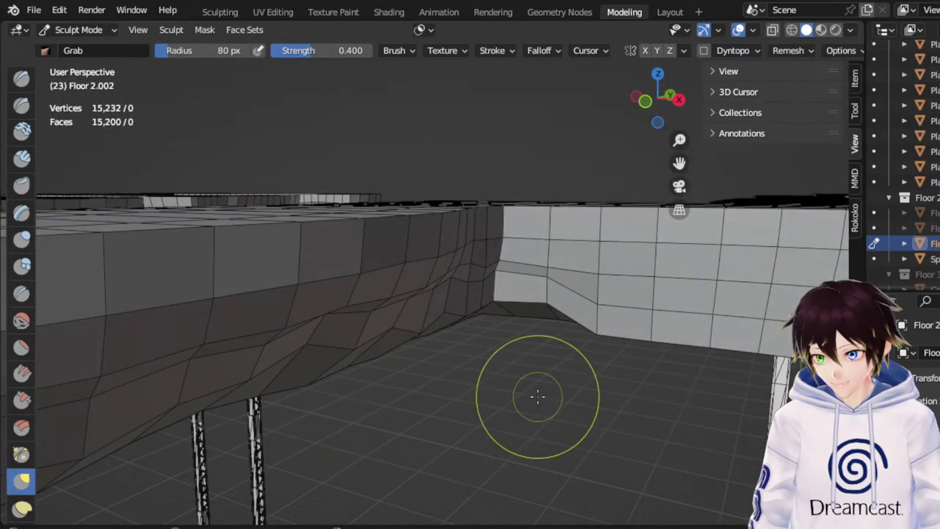
mouse_move(545, 296)
middle_down()
mouse_move(507, 297)
mouse_move(546, 285)
middle_up()
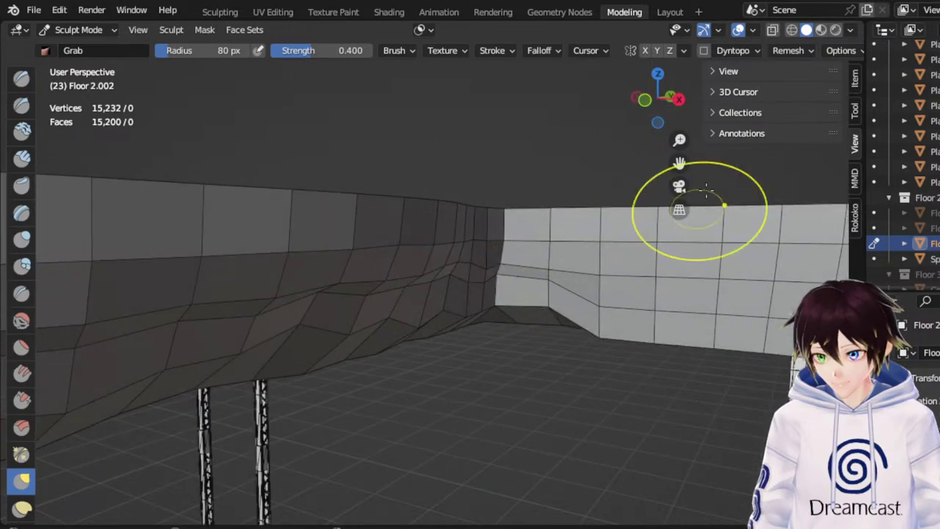
Raise the short wall's bottom edge into uneven bumps from the inner corner towards its outer corner
drag(679, 163, 430, 182)
middle_drag(462, 285, 507, 274)
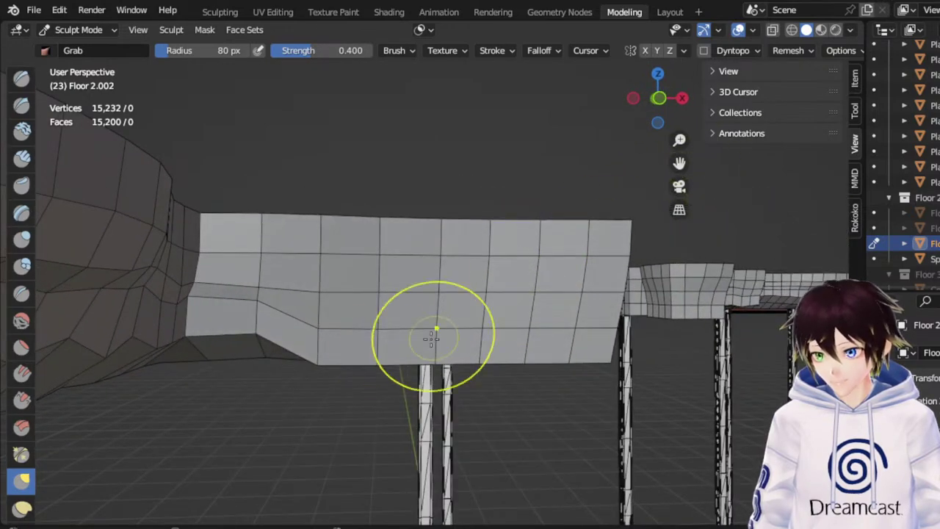
mouse_move(350, 340)
mouse_down()
mouse_move(346, 315)
mouse_move(332, 327)
mouse_move(330, 298)
mouse_up()
drag(368, 341, 375, 298)
drag(406, 334, 413, 287)
drag(445, 334, 450, 275)
mouse_move(488, 330)
mouse_down()
mouse_move(493, 295)
mouse_move(552, 272)
mouse_up()
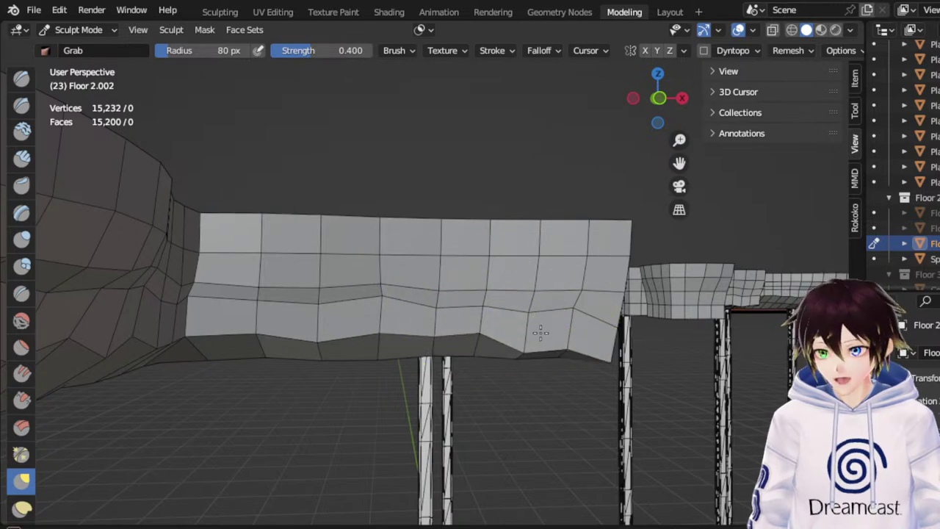
Examine the sculpted short wall and surrounding walkway with the viewport overlays hidden, and restore the overlays
middle_drag(560, 325, 599, 345)
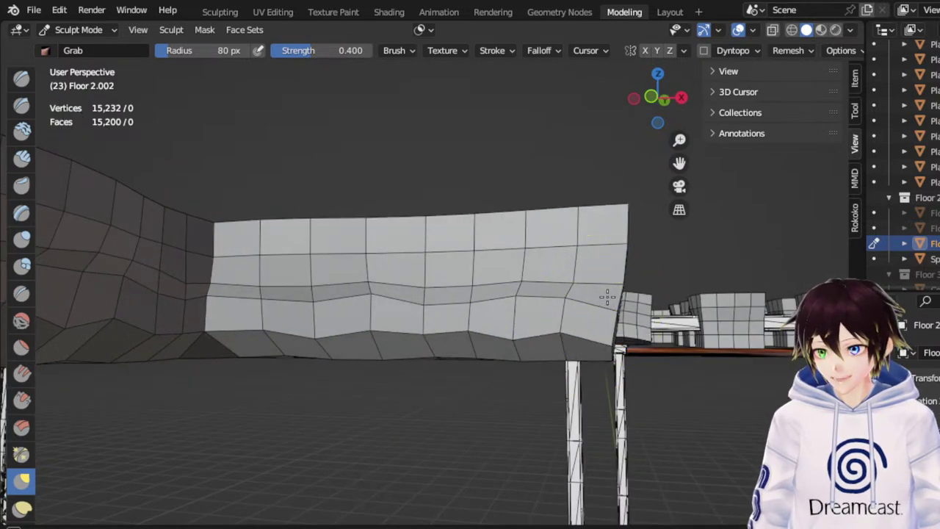
middle_drag(607, 302, 459, 331)
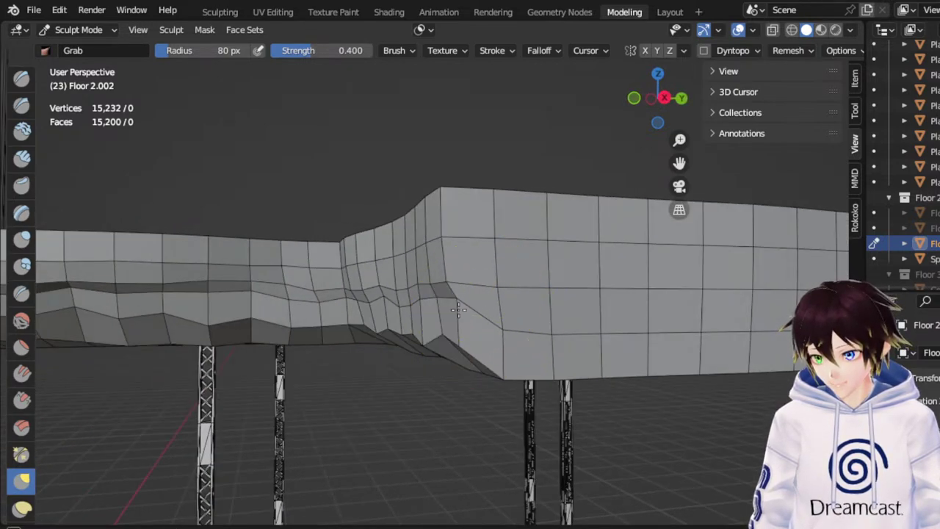
middle_drag(467, 318, 572, 280)
scroll(444, 303, down, 4)
click(745, 30)
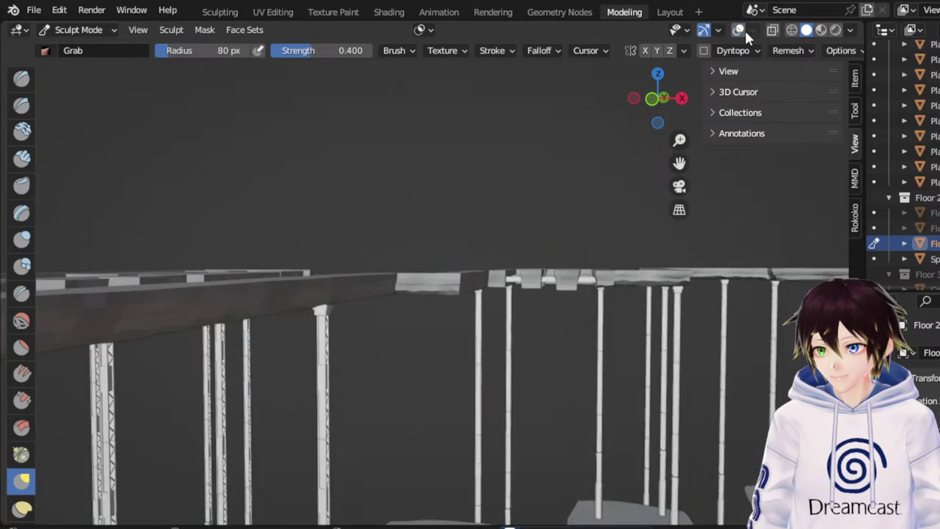
scroll(507, 224, down, 4)
mouse_move(486, 184)
middle_down()
mouse_move(506, 206)
mouse_move(571, 205)
mouse_move(443, 210)
middle_up()
scroll(445, 213, up, 9)
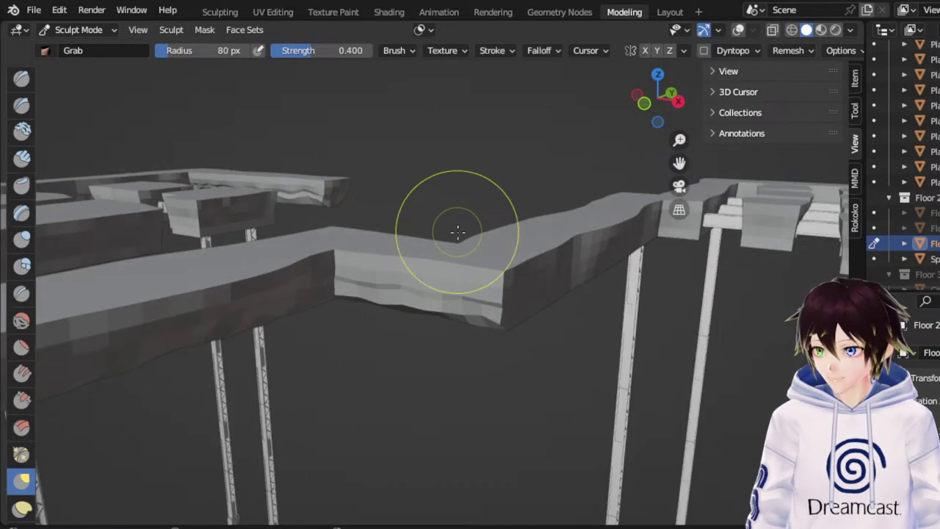
middle_drag(497, 250, 465, 232)
click(738, 30)
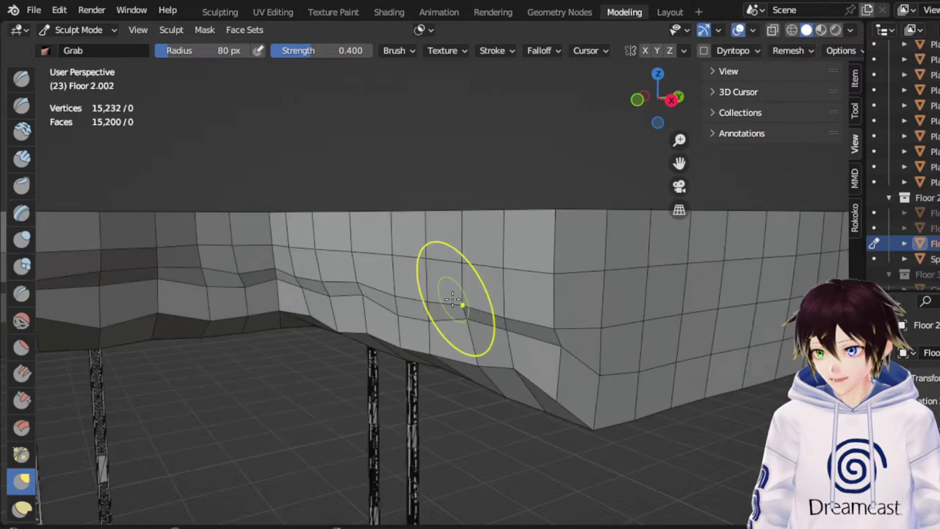
Refine the short wall's lower edge, pulling in its underside up to the outer corner
middle_drag(361, 328, 343, 316)
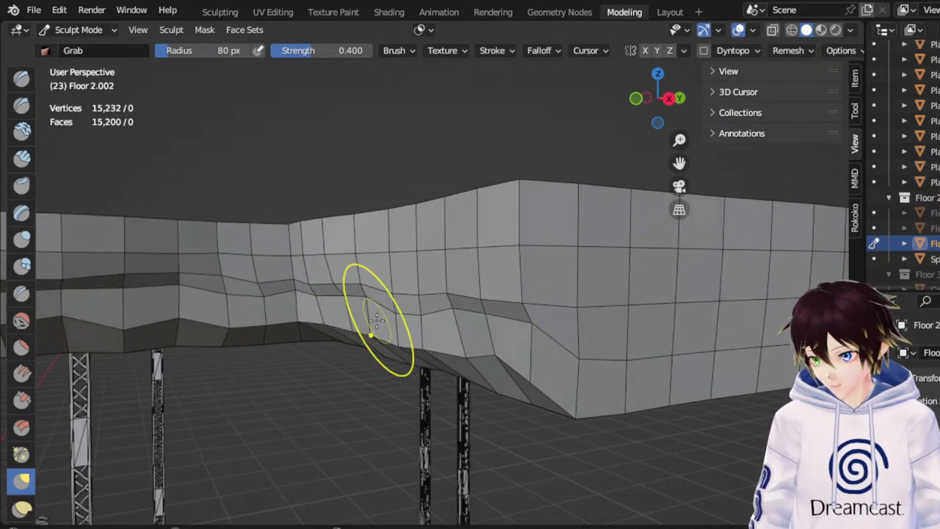
drag(412, 340, 432, 325)
mouse_move(466, 353)
mouse_down()
mouse_move(484, 340)
mouse_move(539, 357)
mouse_move(562, 320)
mouse_up()
middle_drag(563, 319, 623, 312)
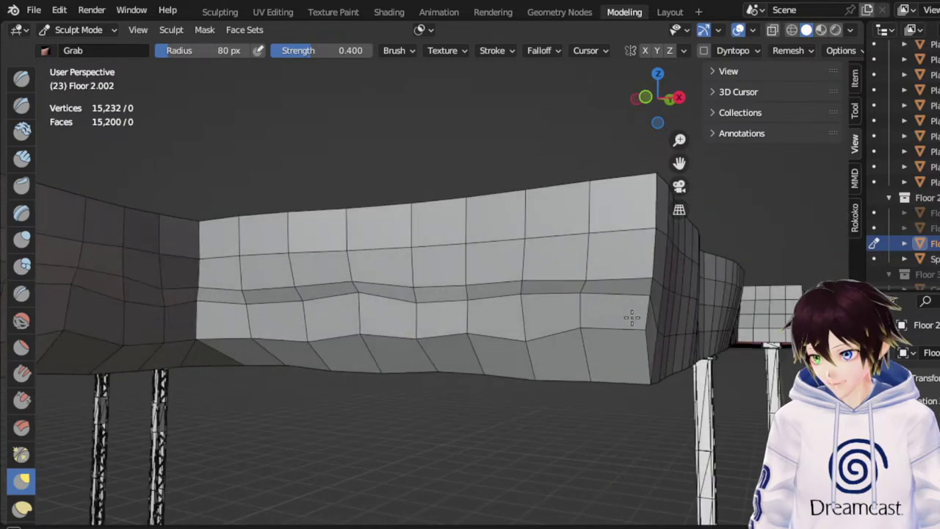
drag(632, 318, 612, 306)
middle_drag(602, 317, 637, 315)
drag(637, 318, 623, 307)
middle_drag(626, 309, 478, 314)
Shift the crease above the short wall's bottom edge near the inner corner to make it more irregular
middle_drag(258, 272, 285, 281)
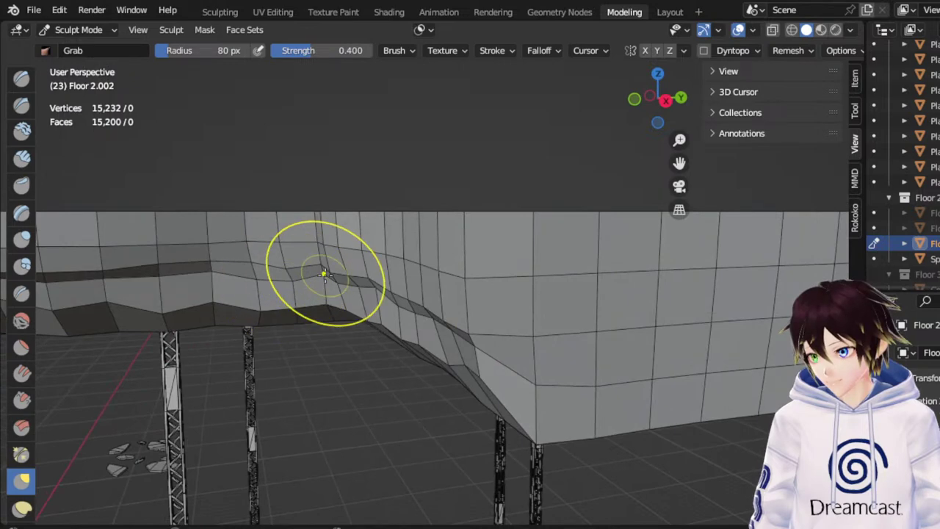
drag(336, 274, 327, 274)
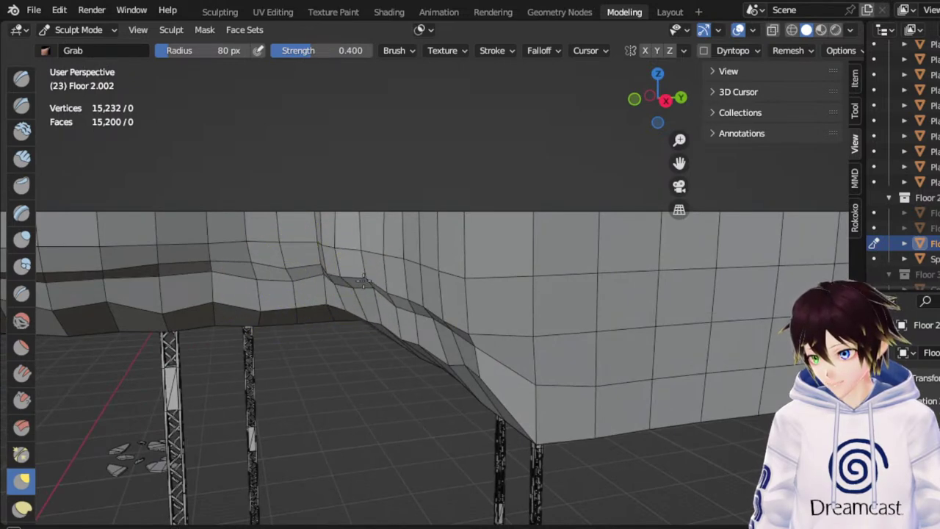
drag(403, 293, 399, 286)
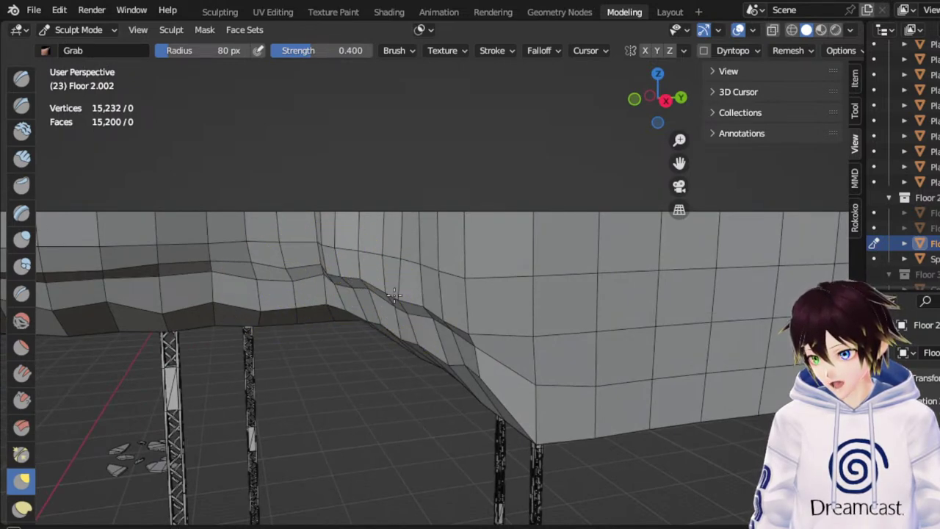
middle_drag(400, 287, 395, 273)
drag(406, 280, 390, 291)
drag(389, 291, 369, 287)
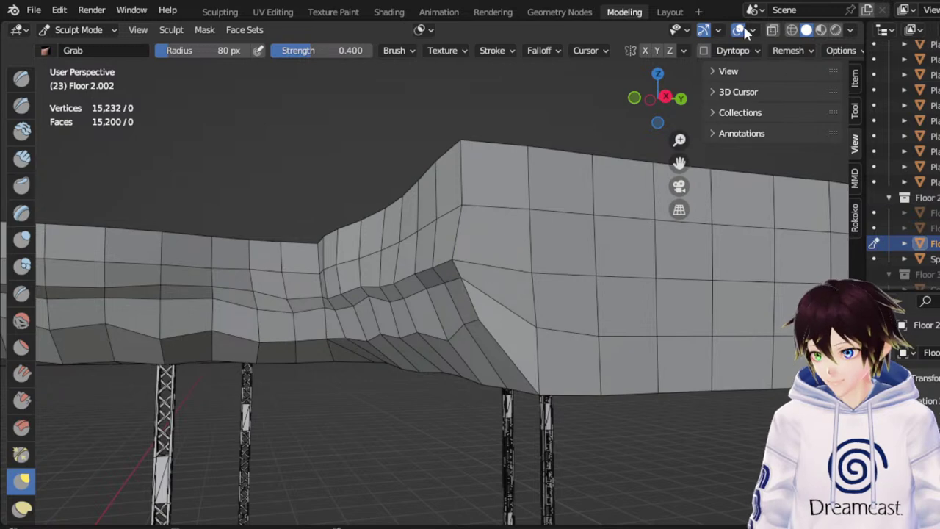
Inspect the reshaped corner without overlays, restore them, and look along the walkway's side walls to check the lower edges
key(shift+alt+z)
middle_drag(568, 152, 563, 180)
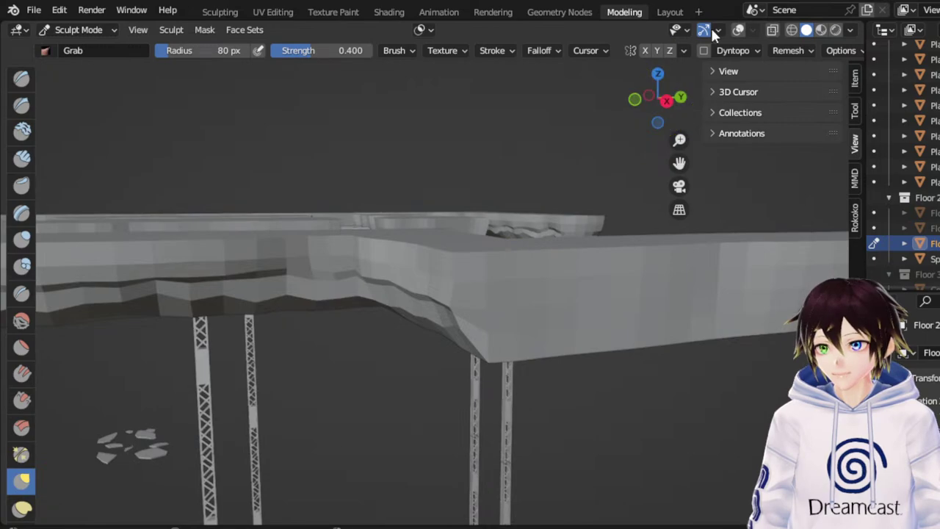
click(739, 31)
scroll(482, 187, down, 2)
mouse_move(440, 214)
middle_down()
mouse_move(567, 200)
mouse_move(541, 206)
middle_up()
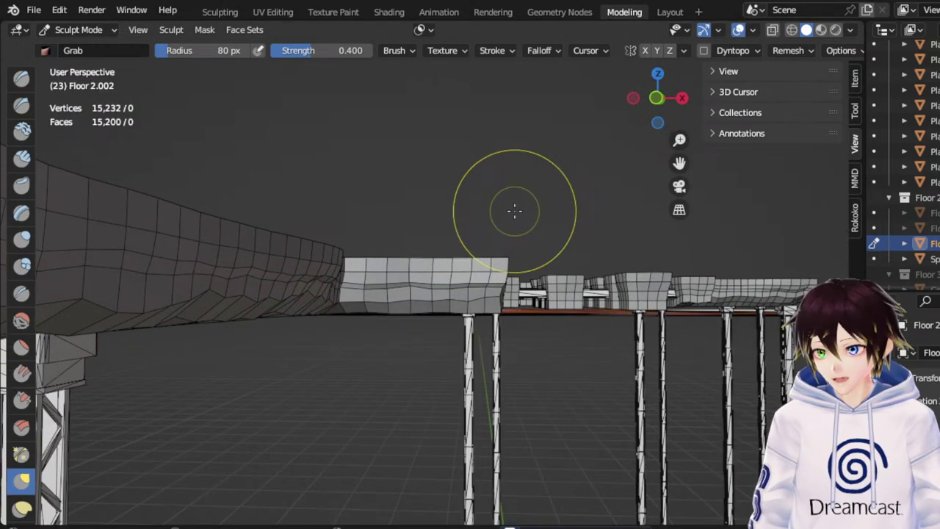
middle_drag(505, 205, 450, 221)
drag(679, 163, 28, 277)
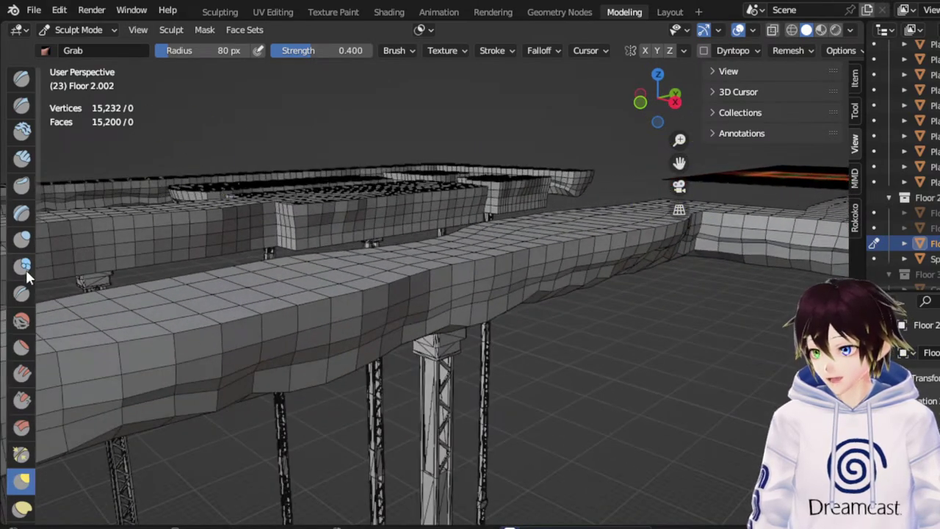
middle_drag(472, 304, 548, 251)
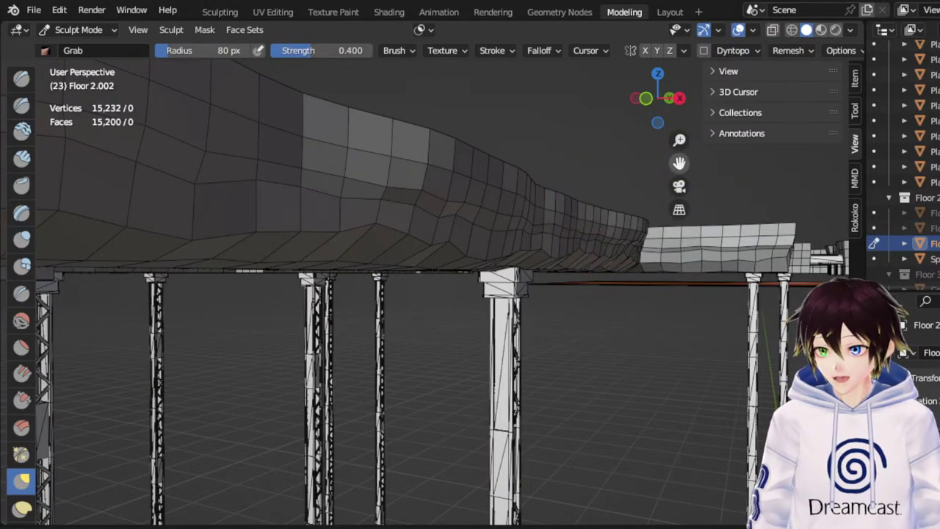
drag(680, 163, 330, 222)
middle_drag(571, 233, 422, 232)
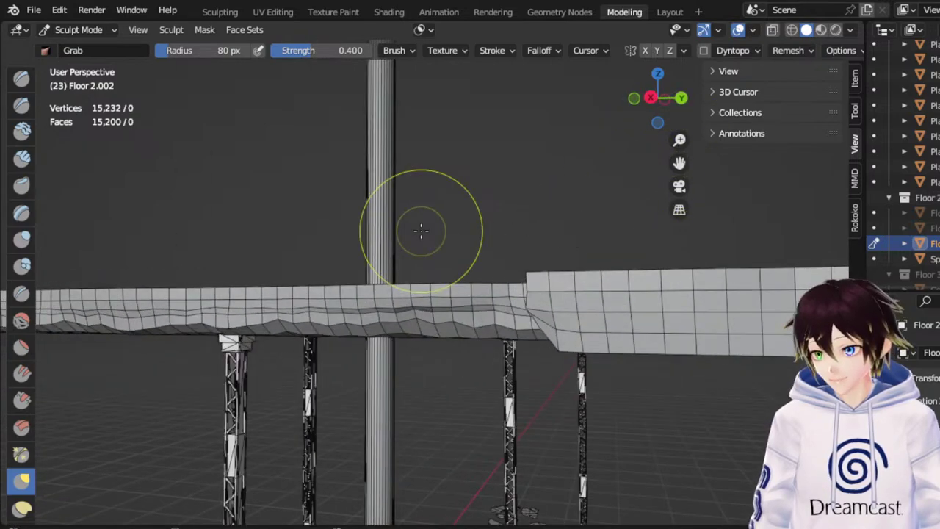
Pull the lower edge of the taller unsculpted wall section upward and inward with the Grab brush, starting at the step beside the finished stretch
drag(679, 163, 545, 166)
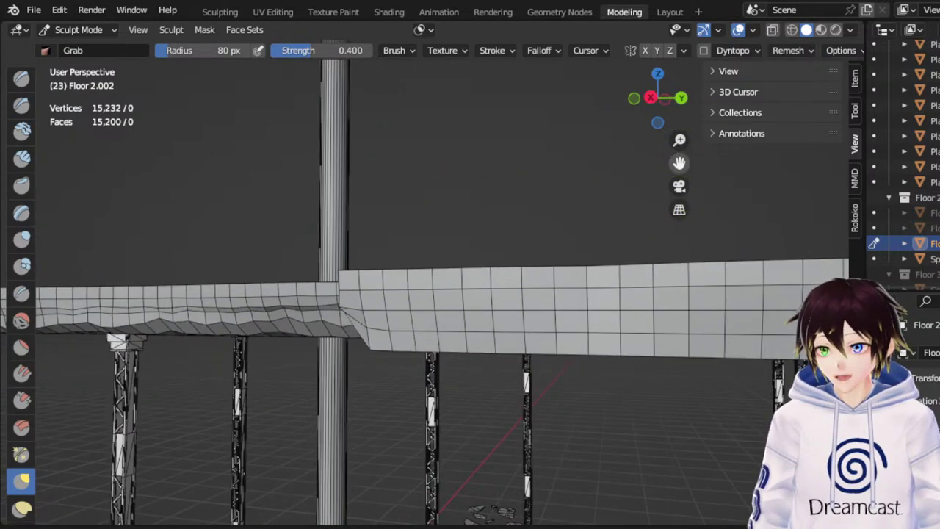
middle_drag(429, 223, 458, 226)
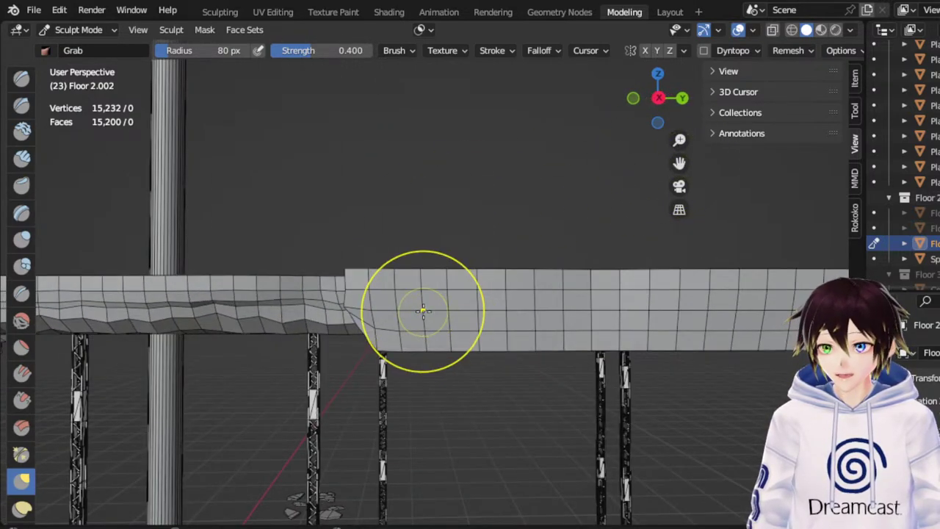
scroll(419, 316, up, 2)
drag(387, 359, 391, 343)
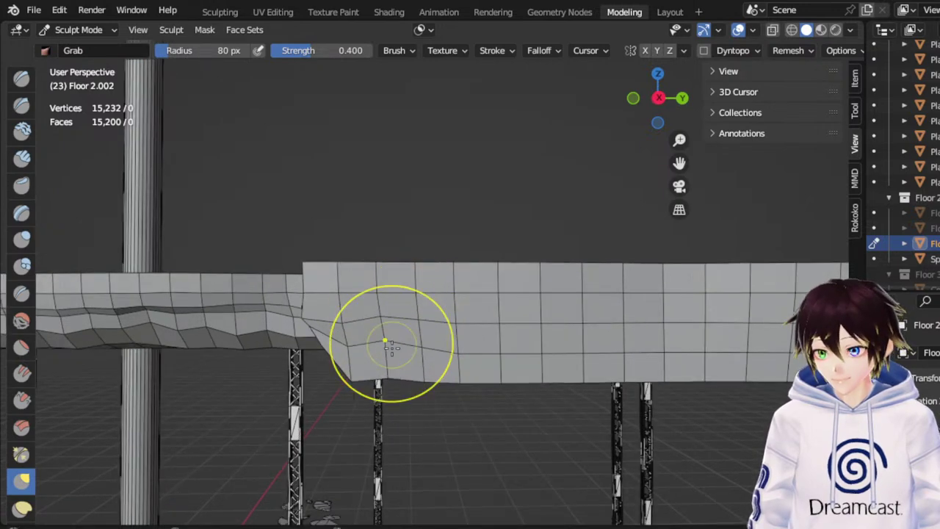
drag(362, 376, 371, 335)
mouse_move(434, 360)
mouse_down()
mouse_move(431, 326)
mouse_move(458, 332)
mouse_up()
drag(500, 362, 509, 334)
drag(531, 355, 539, 316)
drag(548, 367, 549, 320)
drag(679, 163, 541, 122)
mouse_move(484, 322)
mouse_down()
mouse_move(476, 276)
mouse_move(462, 289)
mouse_move(462, 279)
mouse_up()
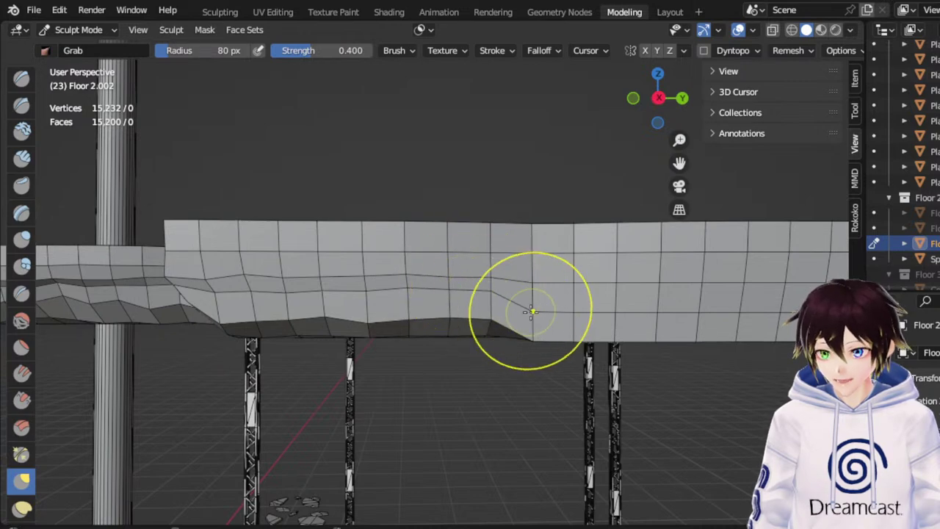
Extend the ragged undercut along the middle of the tall wall and raise parts of the already shaped edge to vary its height
drag(680, 163, 556, 163)
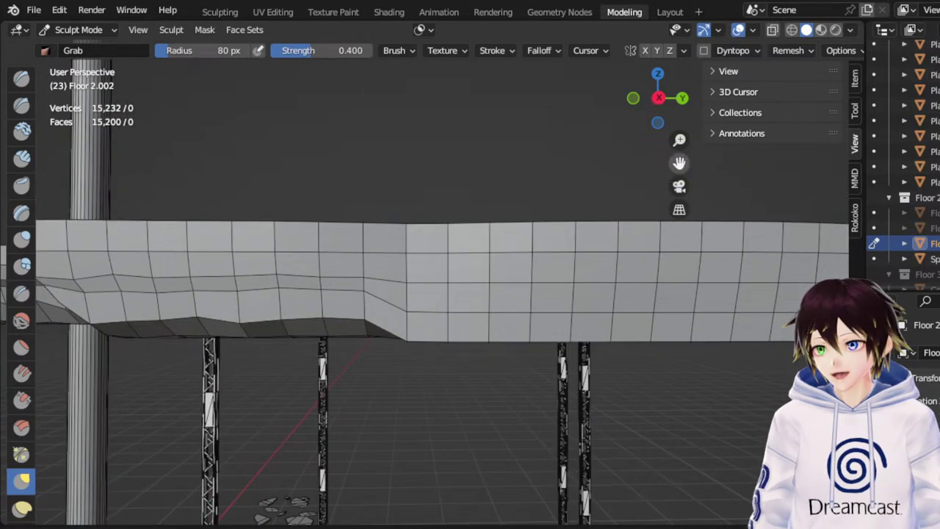
drag(420, 328, 427, 270)
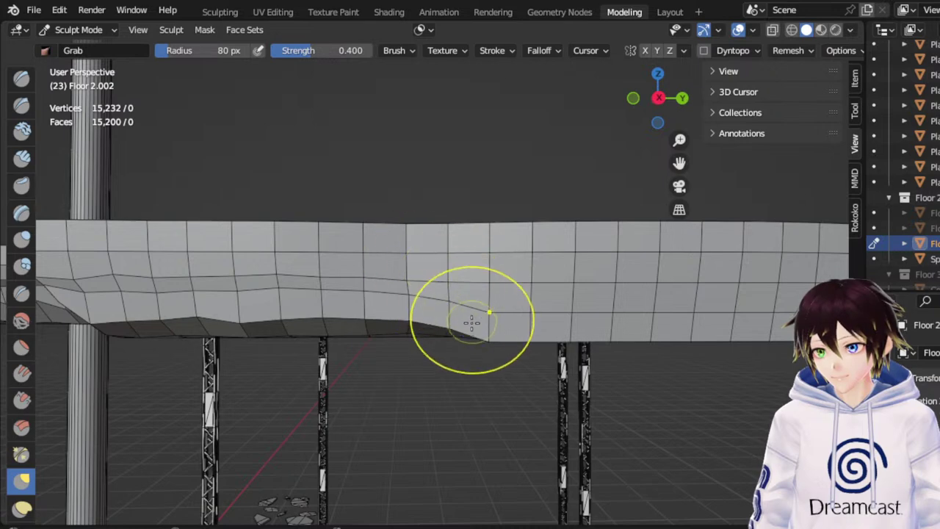
drag(475, 327, 481, 278)
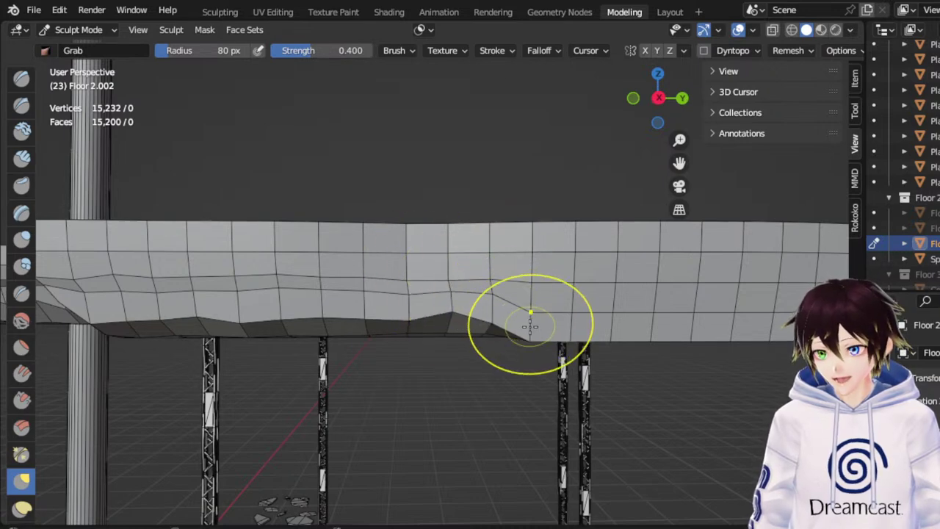
drag(530, 334, 537, 265)
drag(422, 323, 420, 292)
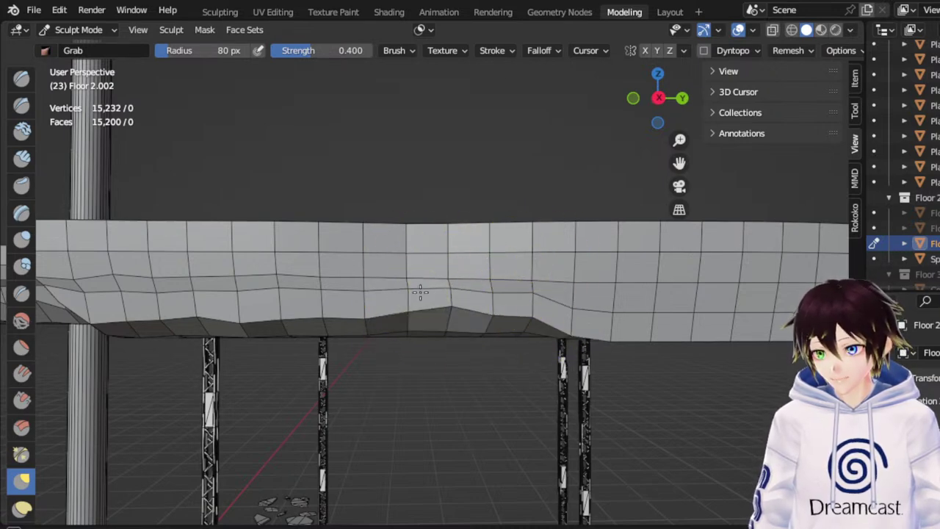
drag(367, 316, 361, 292)
mouse_move(275, 315)
mouse_down()
mouse_move(269, 296)
mouse_move(244, 285)
mouse_up()
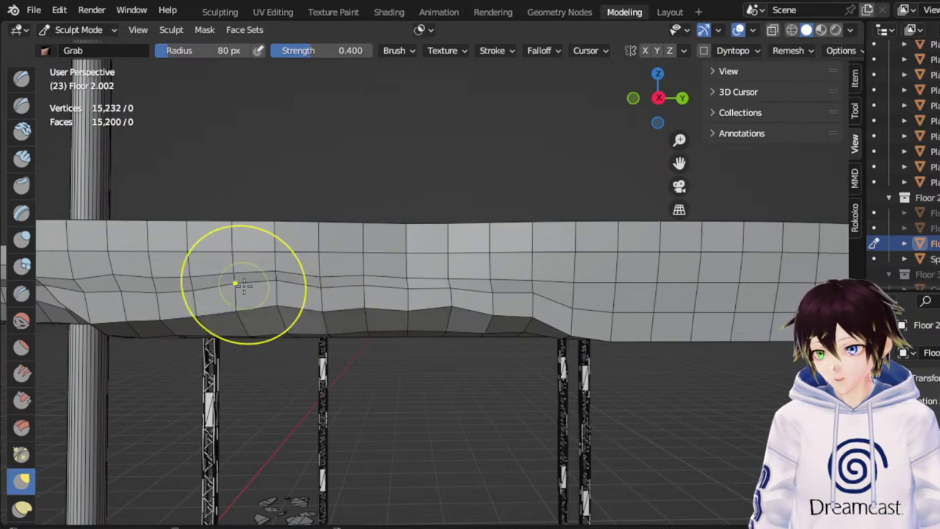
Grab the next flat stretch of the long wall's lower edge upward into an uneven undercut, and vary the heights of its peaks
mouse_move(679, 162)
mouse_down()
mouse_move(657, 164)
mouse_move(571, 131)
mouse_up()
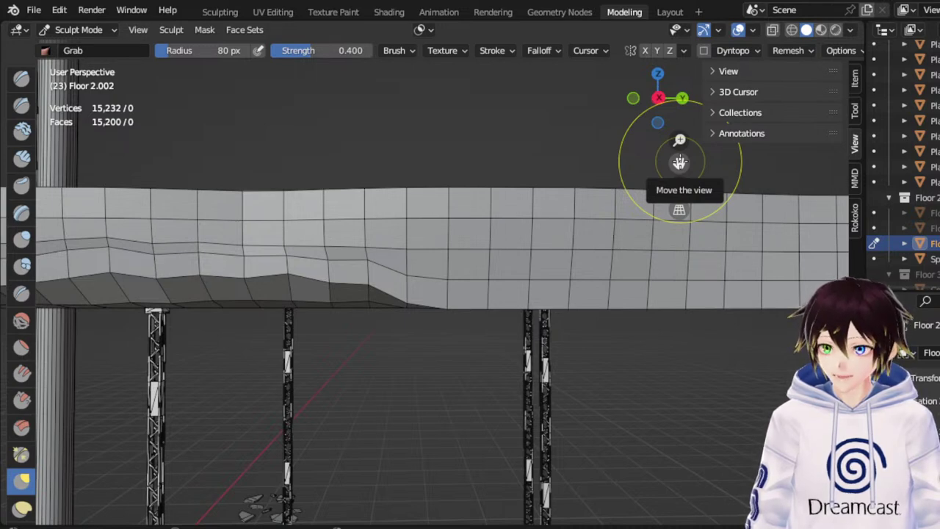
middle_drag(523, 125, 514, 123)
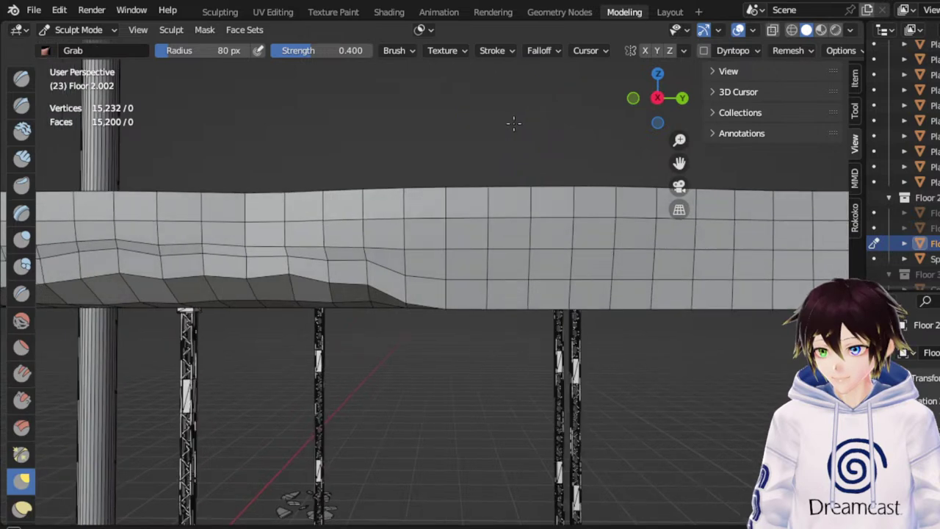
drag(447, 293, 447, 222)
drag(411, 278, 409, 250)
drag(505, 284, 500, 251)
drag(520, 282, 520, 251)
drag(580, 296, 577, 249)
drag(605, 291, 603, 246)
drag(575, 276, 571, 241)
drag(545, 275, 530, 259)
drag(510, 272, 504, 259)
drag(422, 283, 416, 269)
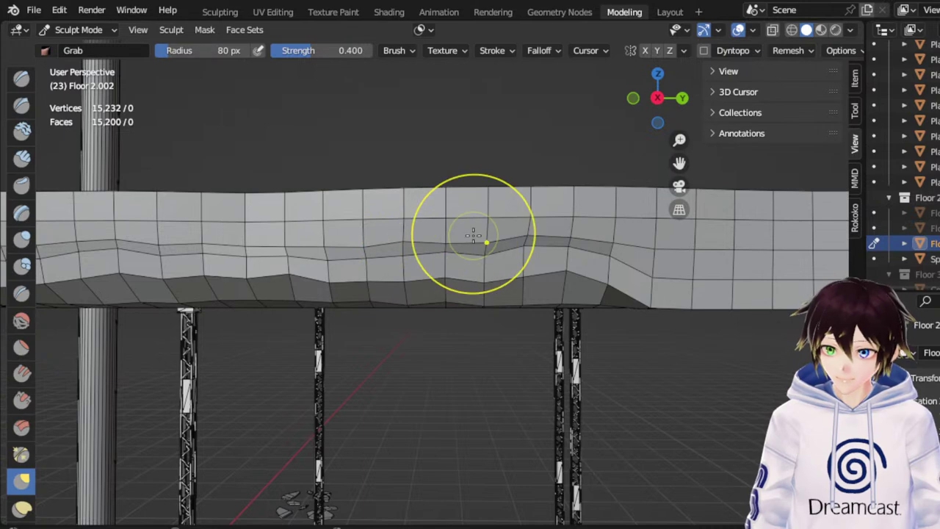
Sculpt the remaining straight lower edge of the long wall into irregular peaks and dips, almost reaching the inner corner
middle_drag(536, 236, 533, 236)
drag(680, 162, 488, 172)
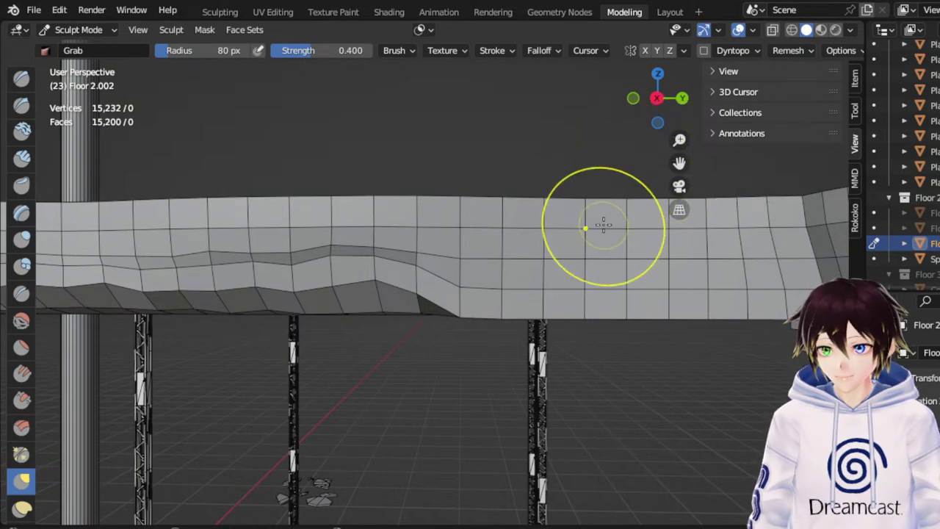
drag(470, 302, 468, 234)
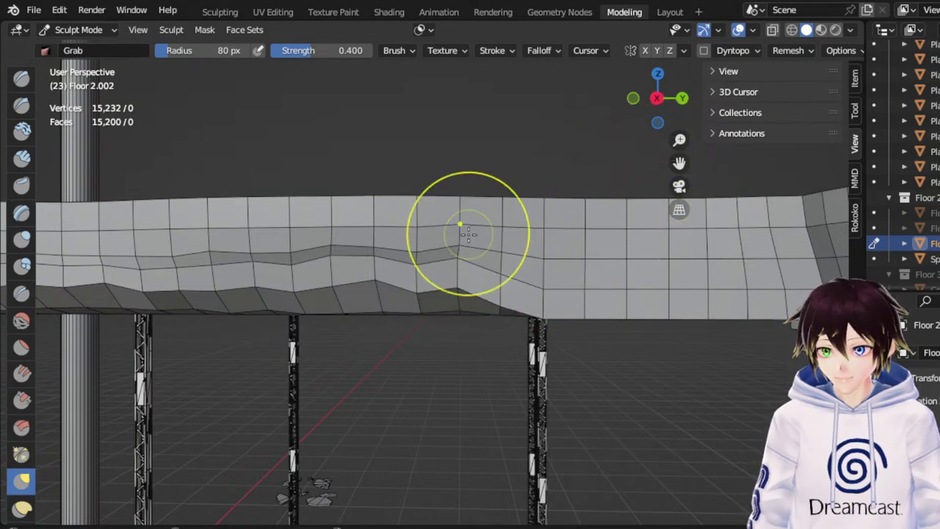
drag(512, 292, 504, 248)
mouse_move(572, 295)
mouse_down()
mouse_move(564, 252)
mouse_move(592, 273)
mouse_move(667, 271)
mouse_move(695, 255)
mouse_up()
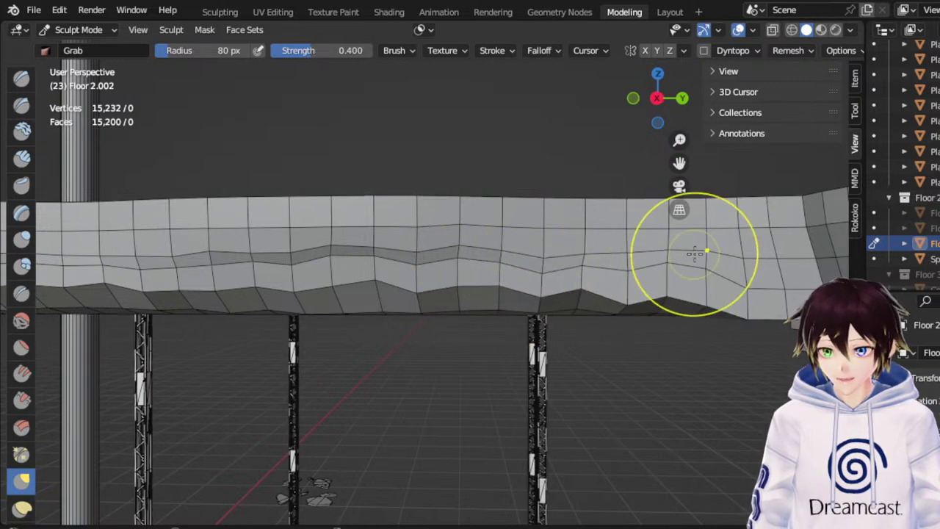
Carry the undercut around the inner corner above the lattice pillar and lift the neighbouring dips in the lower edge
drag(681, 162, 685, 160)
middle_drag(489, 272, 513, 262)
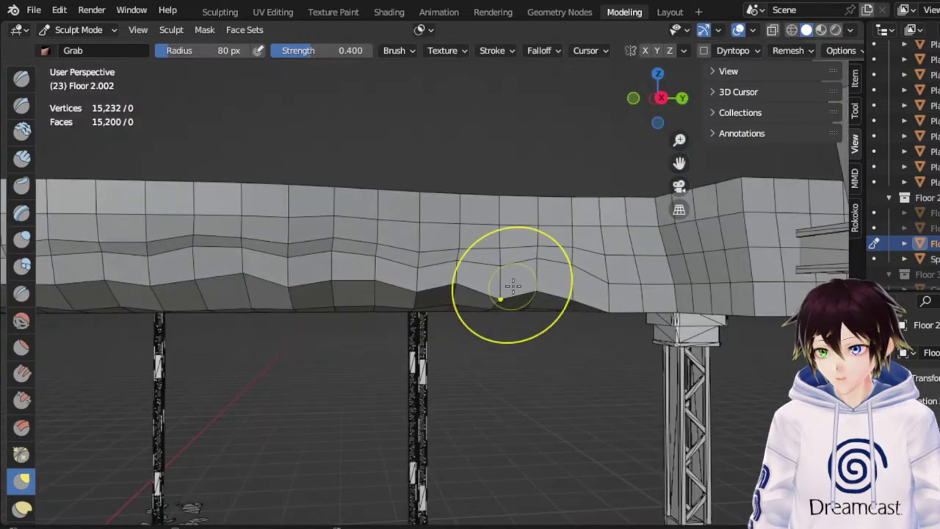
drag(512, 287, 514, 266)
drag(575, 289, 577, 271)
mouse_move(626, 300)
mouse_down()
mouse_move(628, 284)
mouse_move(708, 276)
mouse_up()
drag(577, 293, 577, 276)
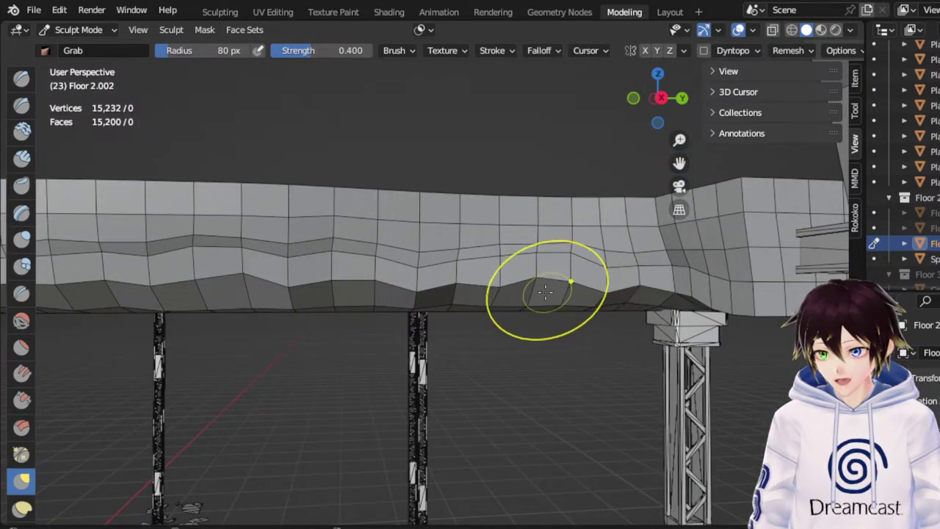
drag(507, 294, 507, 279)
drag(424, 297, 424, 283)
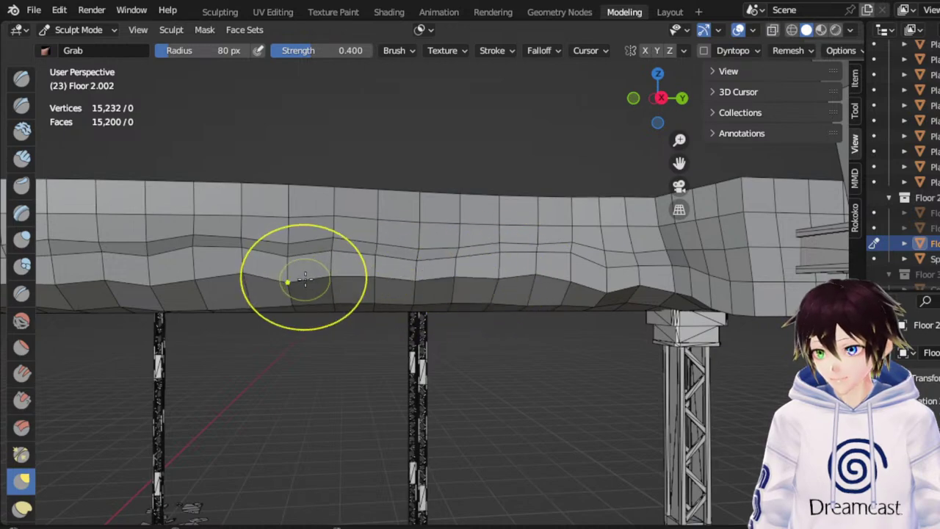
Shape the lower edge of the short wall beside the bridge, pulling its underside and outer corner upward and inward
mouse_move(294, 277)
middle_down()
mouse_move(342, 294)
mouse_move(397, 283)
middle_up()
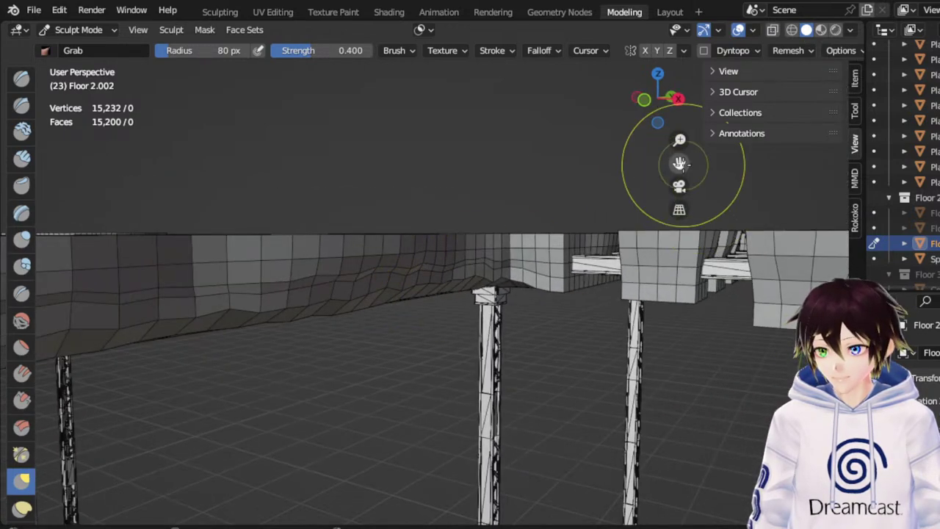
drag(680, 164, 573, 169)
scroll(356, 311, up, 3)
middle_drag(355, 311, 407, 294)
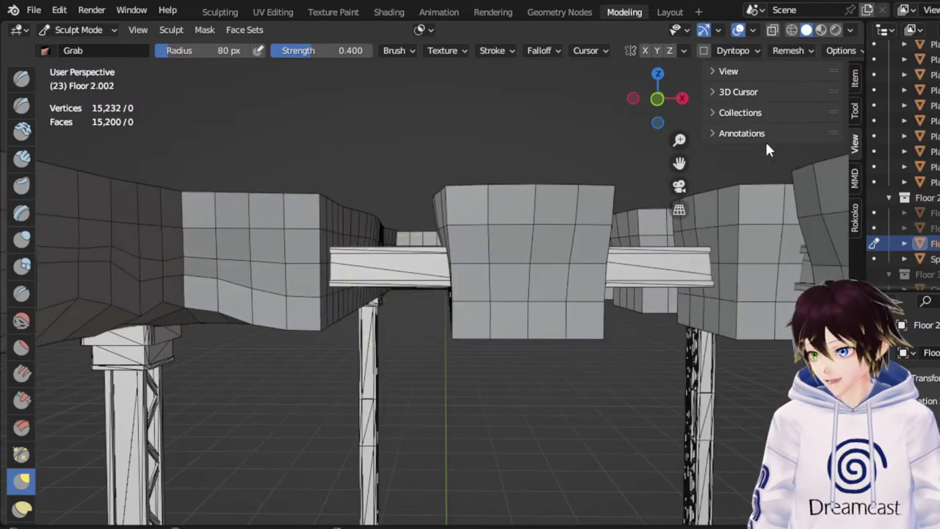
drag(680, 163, 847, 137)
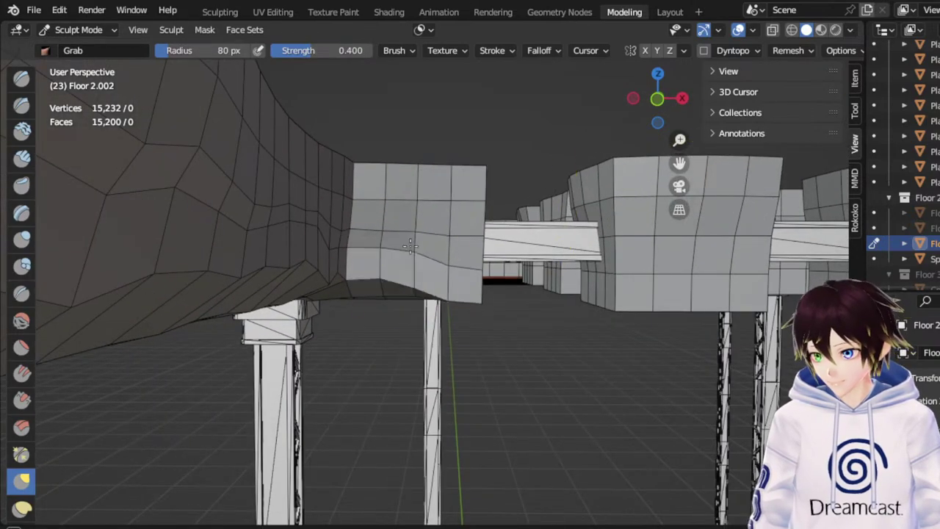
mouse_move(411, 246)
mouse_down()
mouse_move(429, 276)
mouse_move(469, 244)
mouse_up()
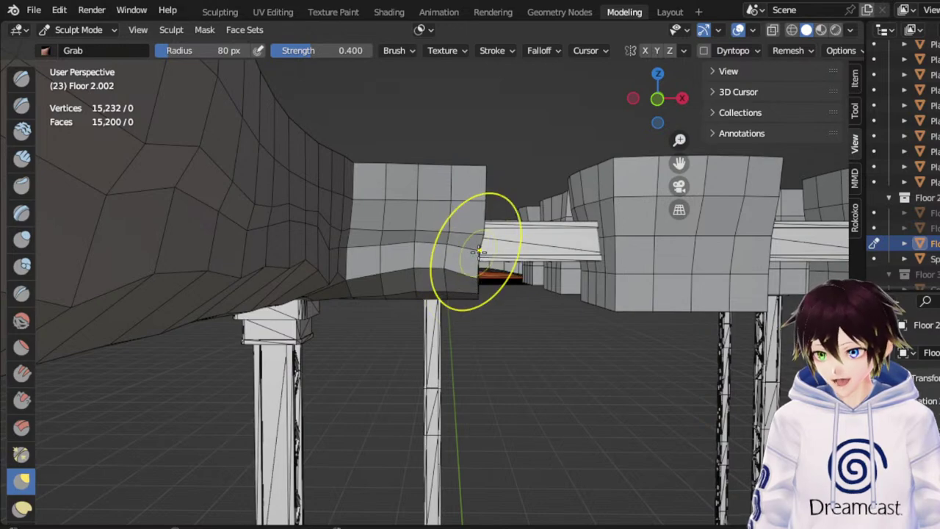
mouse_move(479, 253)
middle_down()
mouse_move(411, 252)
mouse_move(460, 266)
middle_up()
drag(461, 266, 453, 255)
middle_drag(453, 253, 397, 271)
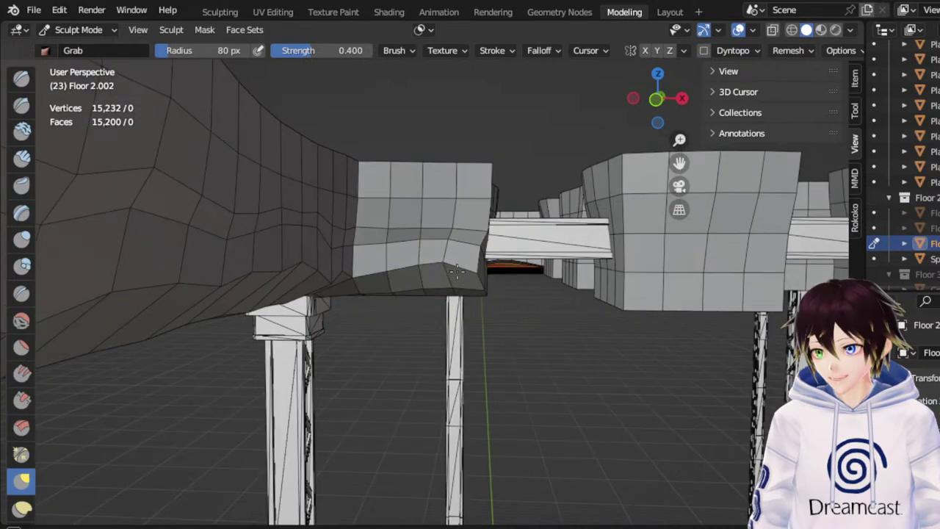
drag(396, 272, 416, 277)
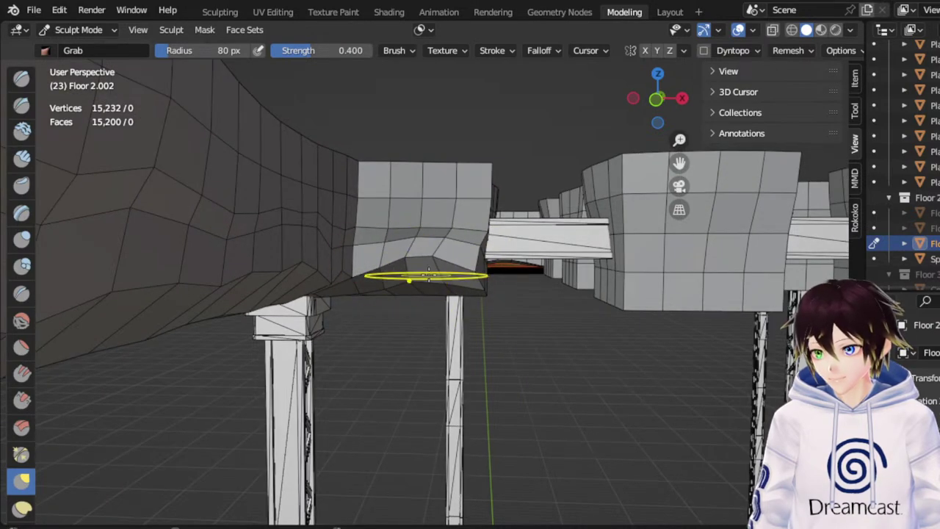
mouse_move(466, 260)
mouse_down()
mouse_move(457, 256)
mouse_move(466, 250)
mouse_up()
middle_drag(466, 250, 429, 249)
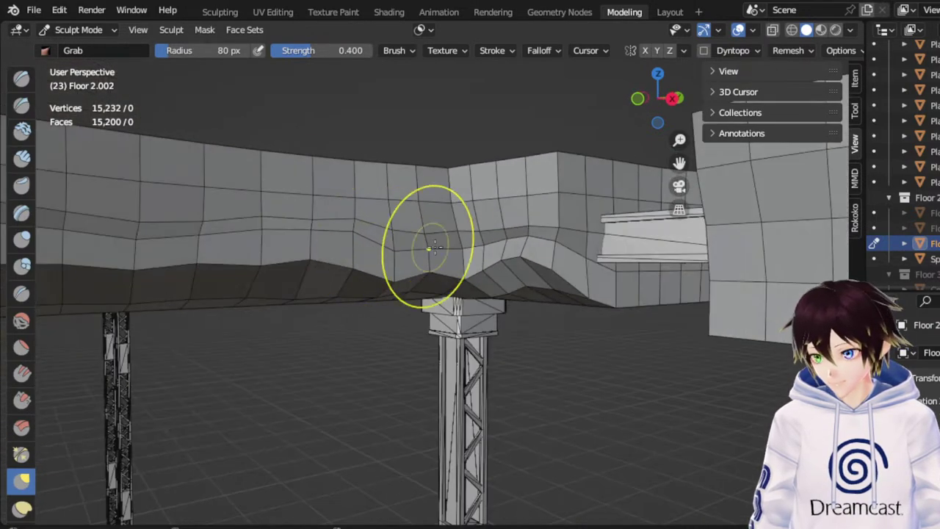
Raise the dip in the lower edge next to the inner corner, and pull up the bottom edge just past the outer corner
scroll(430, 245, up, 4)
scroll(431, 245, down, 3)
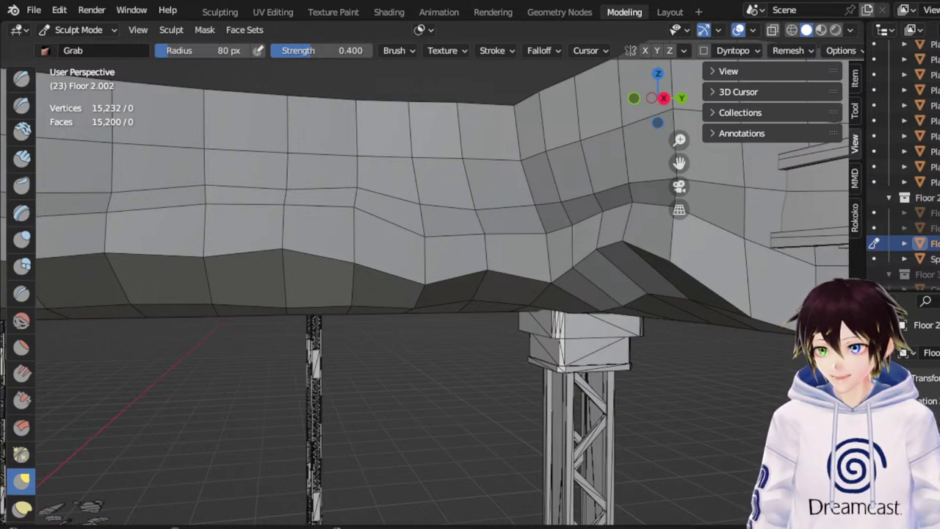
mouse_move(497, 234)
middle_down()
mouse_move(601, 235)
mouse_move(574, 220)
middle_up()
drag(679, 162, 571, 169)
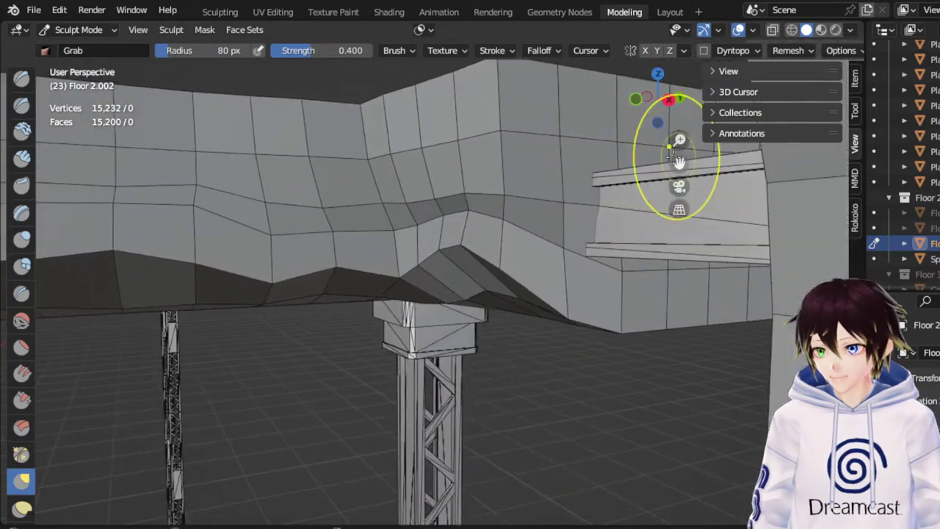
mouse_move(295, 259)
mouse_down()
mouse_move(276, 229)
mouse_move(284, 232)
mouse_up()
drag(577, 279, 592, 240)
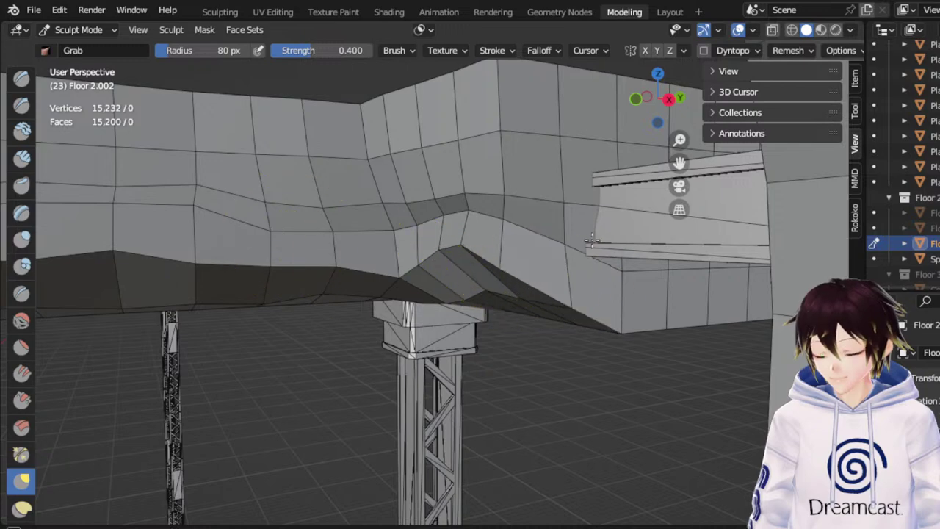
drag(616, 325, 616, 276)
Pull the lower edge of the long wall past the outer corner upward into uneven peaks and dips with the Grab brush
middle_drag(616, 276, 650, 274)
middle_drag(562, 307, 618, 287)
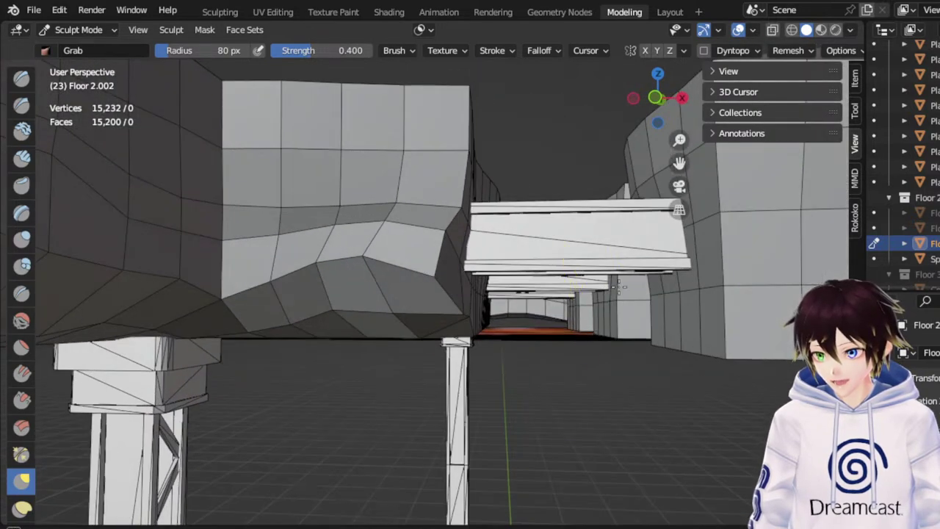
middle_drag(482, 265, 445, 277)
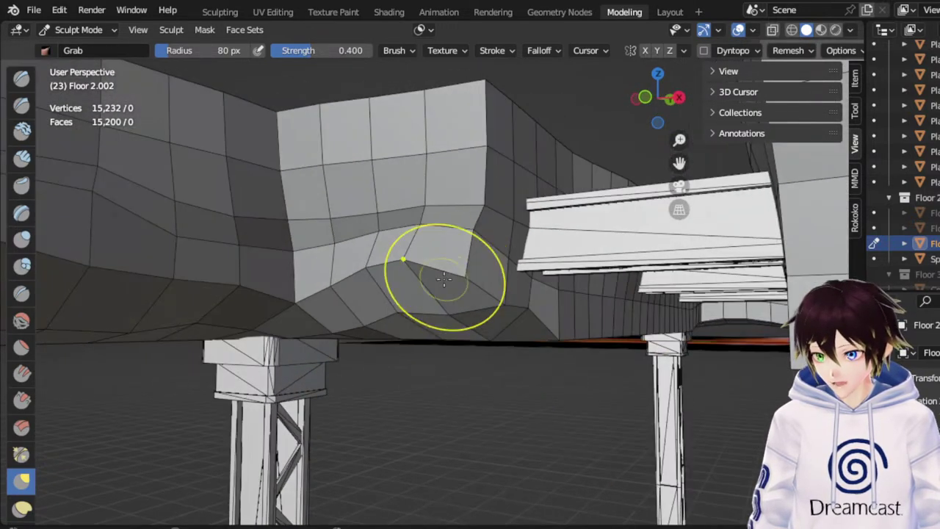
mouse_move(562, 338)
middle_down()
mouse_move(458, 348)
mouse_move(465, 327)
middle_up()
middle_drag(562, 277, 461, 265)
mouse_move(679, 186)
middle_down()
mouse_move(483, 284)
mouse_move(556, 304)
mouse_move(566, 210)
middle_up()
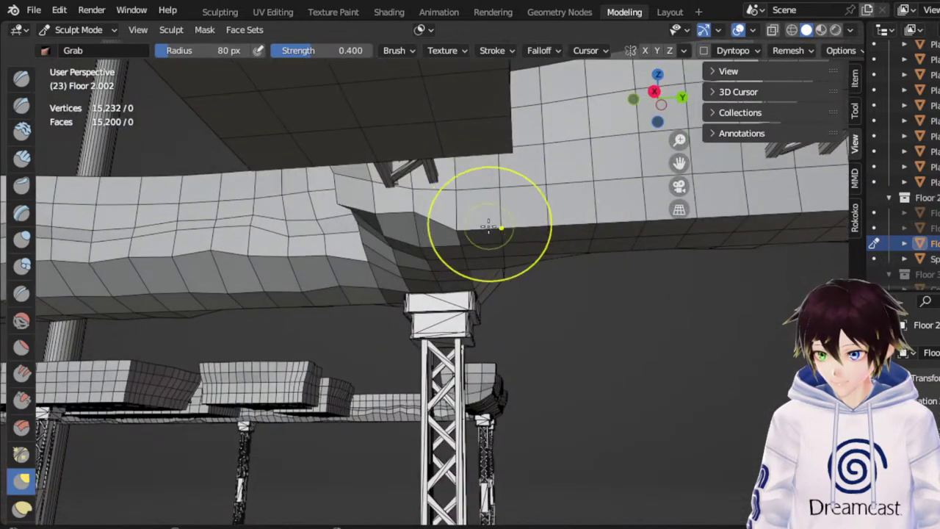
drag(559, 210, 609, 199)
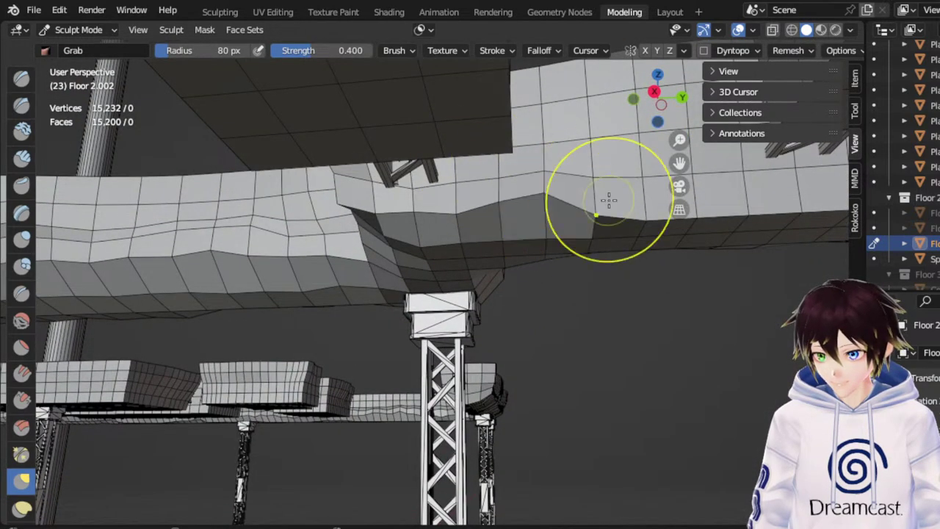
drag(696, 211, 695, 175)
drag(746, 209, 741, 160)
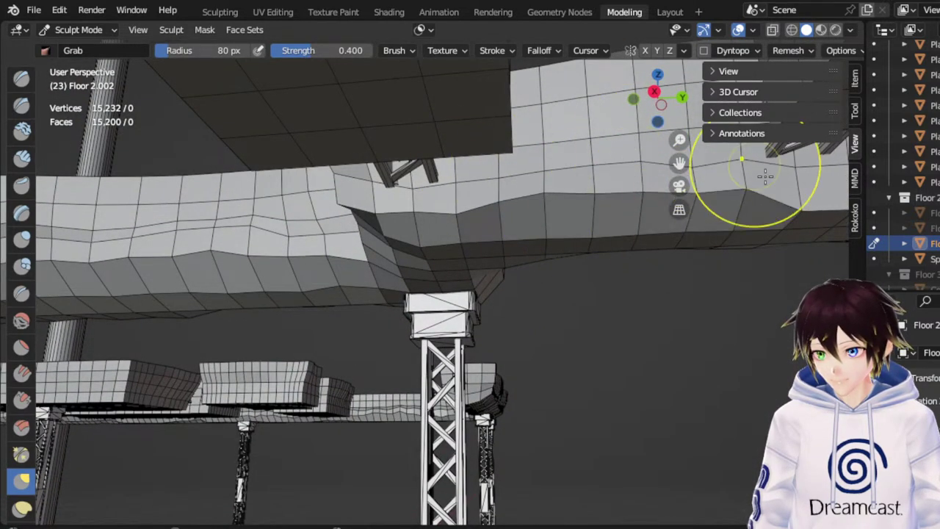
drag(797, 208, 781, 165)
Continue the irregular undercut along the long wall's lower edge, past the bridge supports to the corner above the next lattice pillar
drag(679, 163, 390, 132)
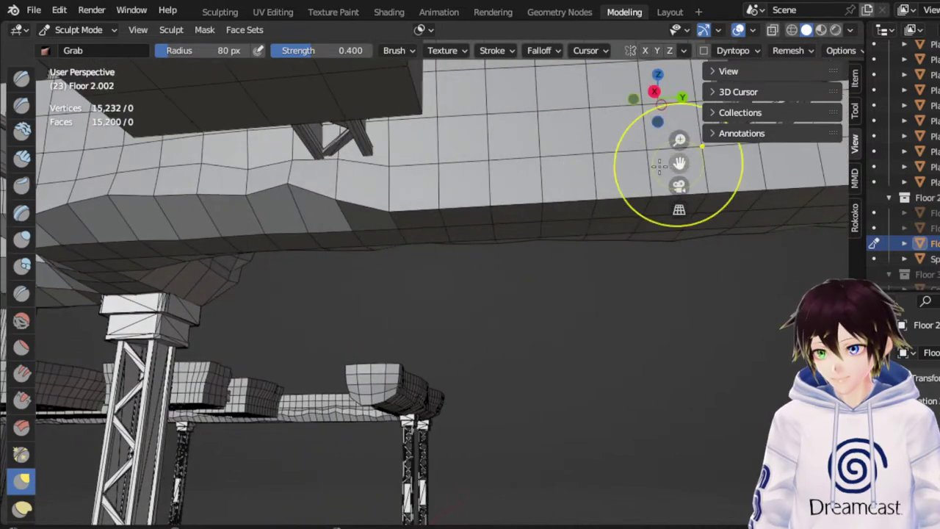
middle_drag(504, 180, 530, 182)
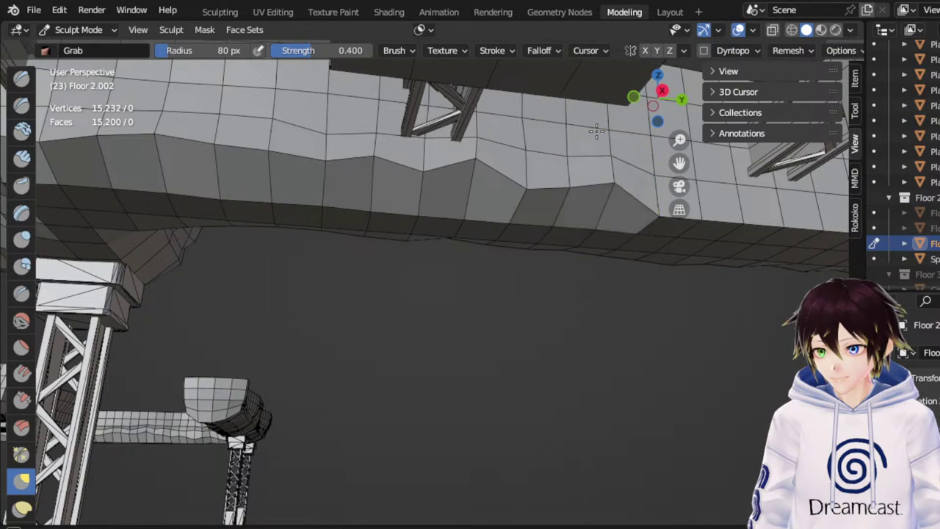
middle_drag(519, 147, 589, 194)
drag(680, 161, 521, 156)
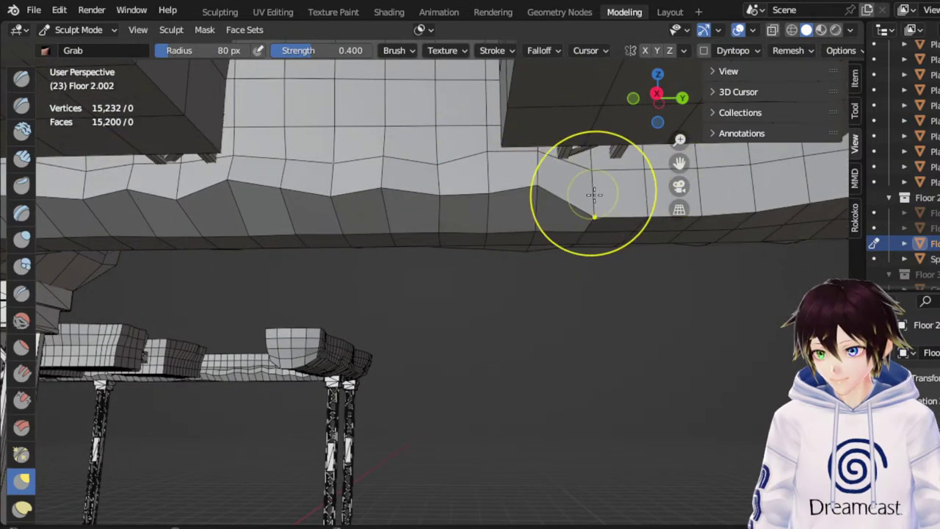
drag(684, 166, 481, 178)
middle_drag(500, 213, 520, 206)
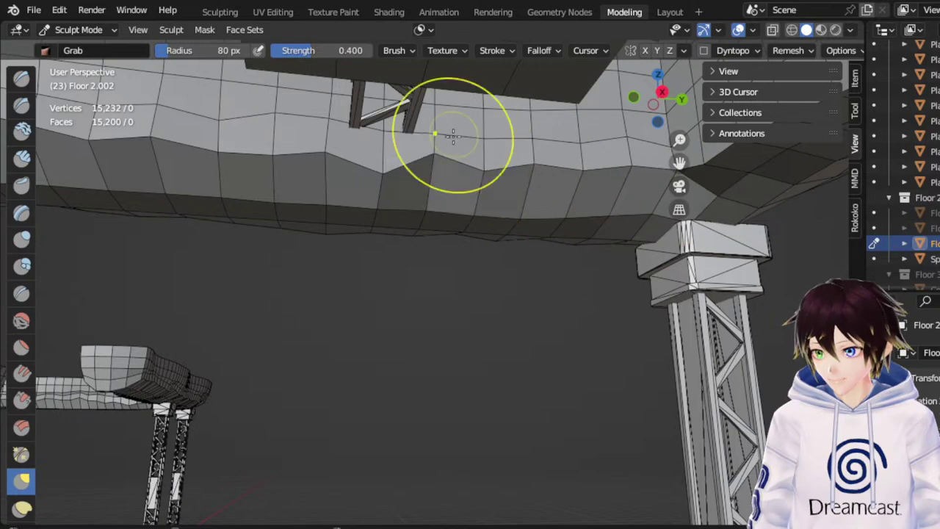
Raise the lower face rows of the wall section seen between the floating blocks, behind the bridge, into uneven waves
mouse_move(258, 138)
middle_down()
mouse_move(299, 189)
mouse_move(342, 191)
mouse_move(232, 202)
middle_up()
scroll(341, 191, up, 2)
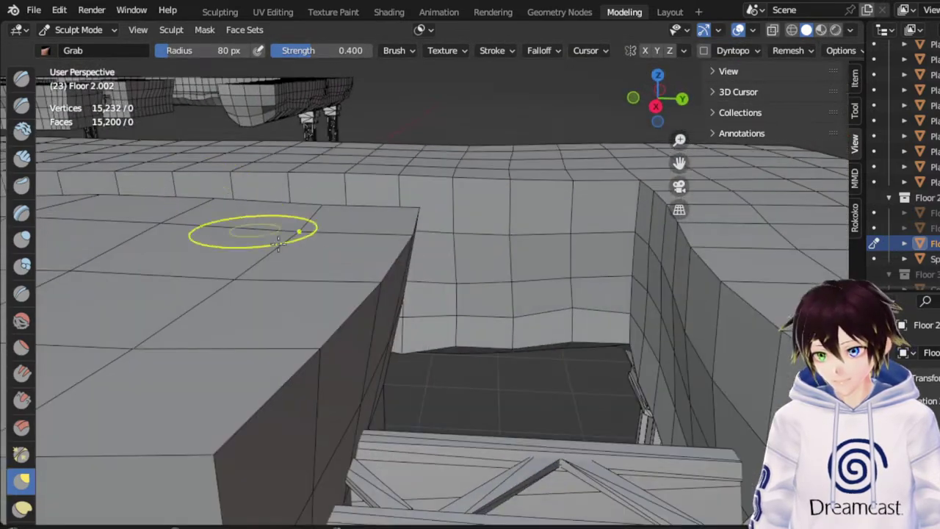
drag(551, 308, 556, 275)
middle_drag(557, 276, 552, 248)
scroll(541, 221, up, 5)
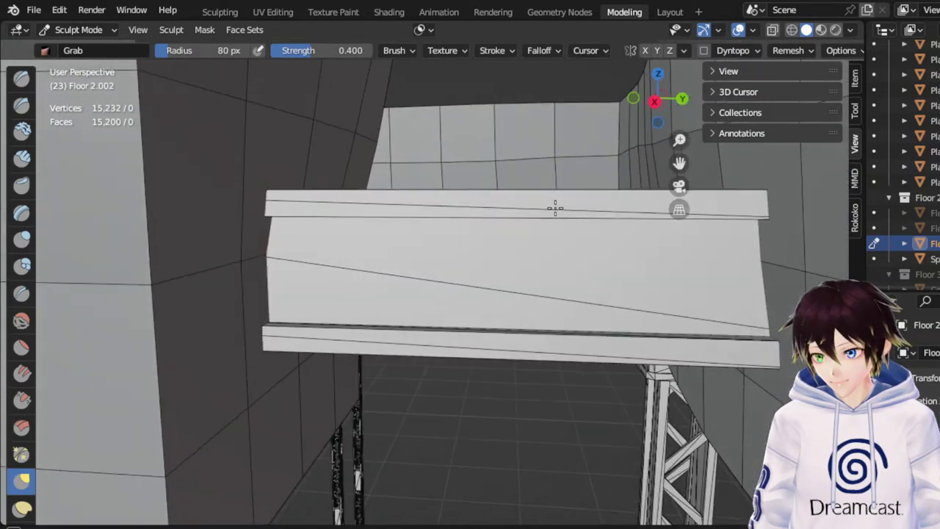
drag(616, 285, 612, 234)
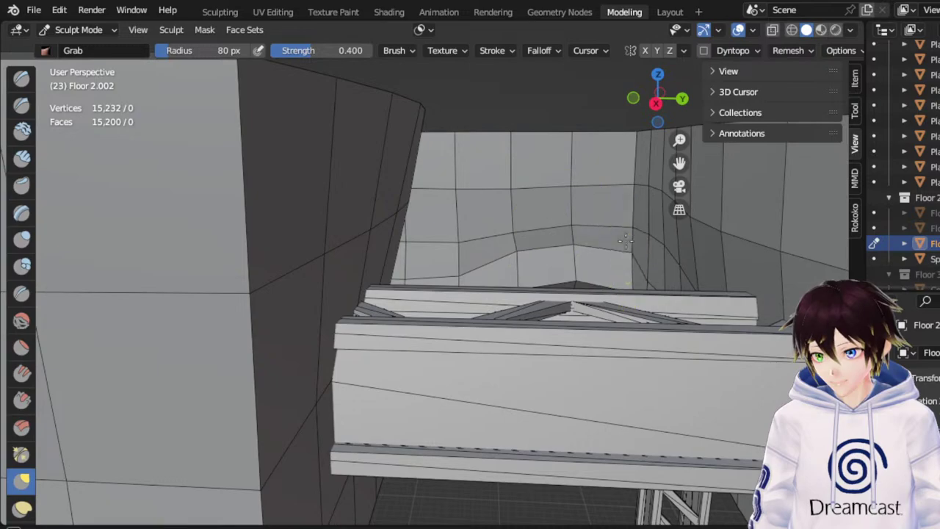
mouse_move(595, 235)
middle_down()
mouse_move(573, 244)
mouse_move(572, 257)
middle_up()
drag(441, 287, 440, 259)
drag(391, 297, 388, 270)
mouse_move(426, 239)
middle_down()
mouse_move(403, 273)
mouse_move(499, 281)
mouse_move(522, 248)
mouse_move(520, 232)
mouse_move(478, 204)
mouse_move(431, 207)
middle_up()
drag(419, 153, 414, 123)
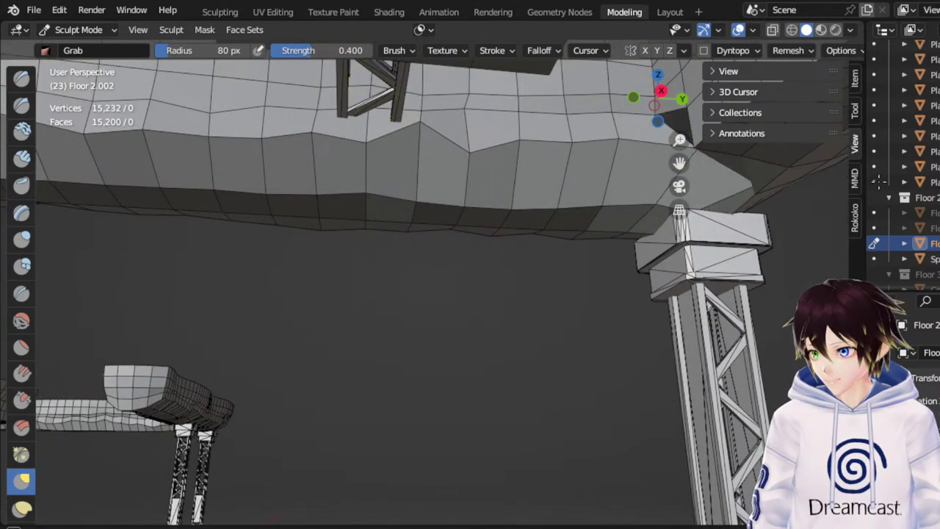
Lift the lower edge and the face rows above it between the two bridge supports into irregular peaks
drag(680, 163, 898, 186)
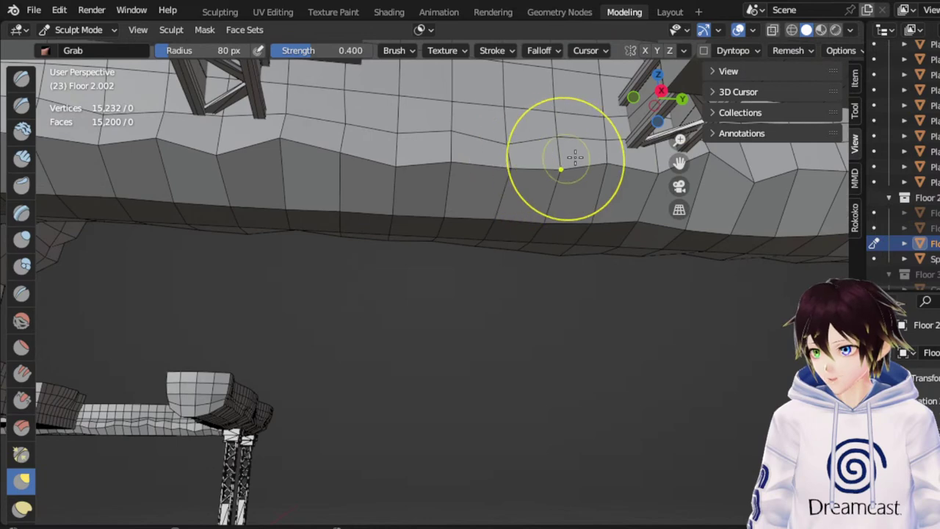
drag(600, 162, 595, 95)
drag(556, 163, 547, 105)
drag(496, 161, 490, 108)
drag(432, 164, 423, 110)
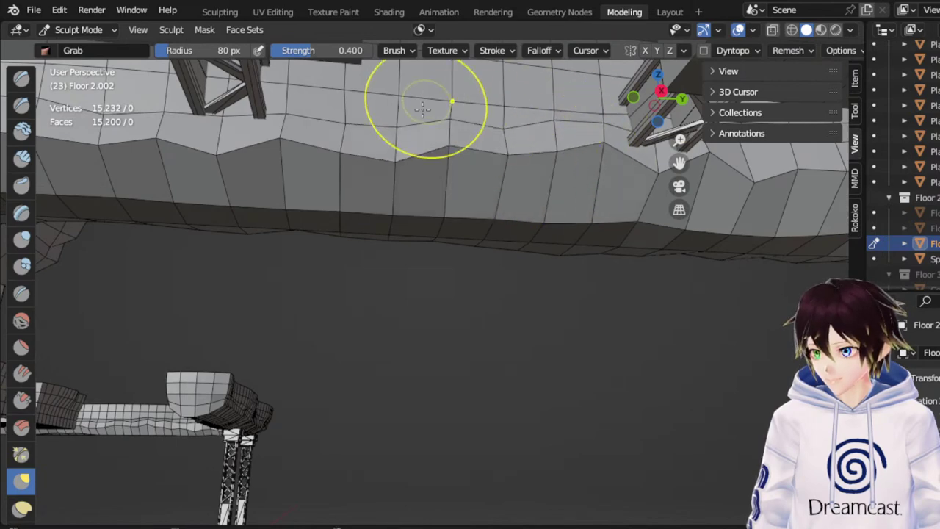
middle_drag(423, 110, 411, 116)
drag(413, 131, 416, 92)
drag(471, 110, 474, 62)
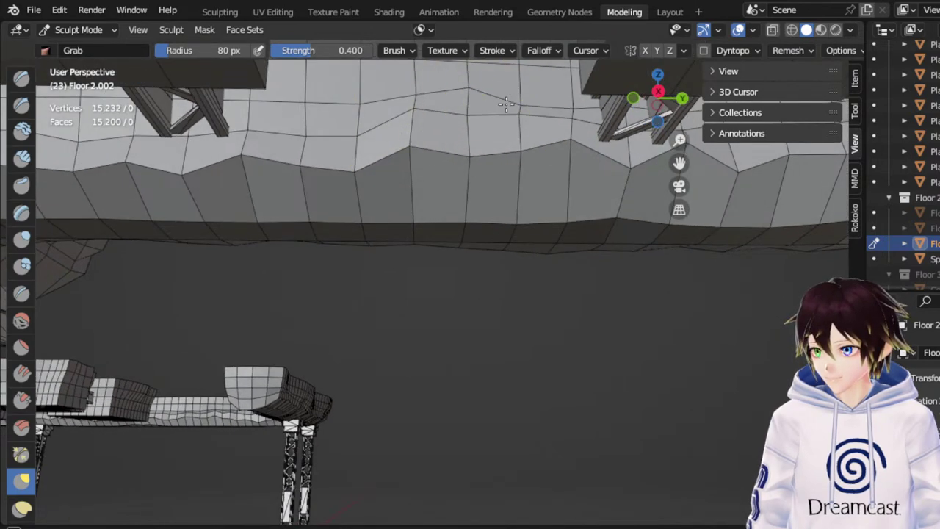
drag(511, 115, 517, 81)
drag(563, 125, 573, 106)
drag(413, 117, 415, 94)
Pull up the lower faces of the wall where the bridge meets it to deepen the uneven undercut
mouse_move(413, 99)
middle_down()
mouse_move(486, 132)
mouse_move(497, 179)
middle_up()
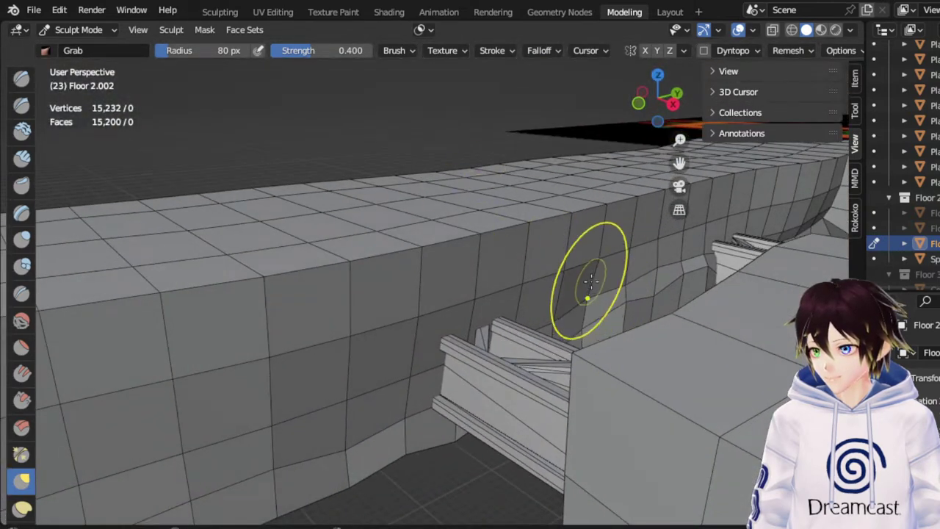
middle_drag(491, 343, 501, 337)
drag(493, 344, 478, 290)
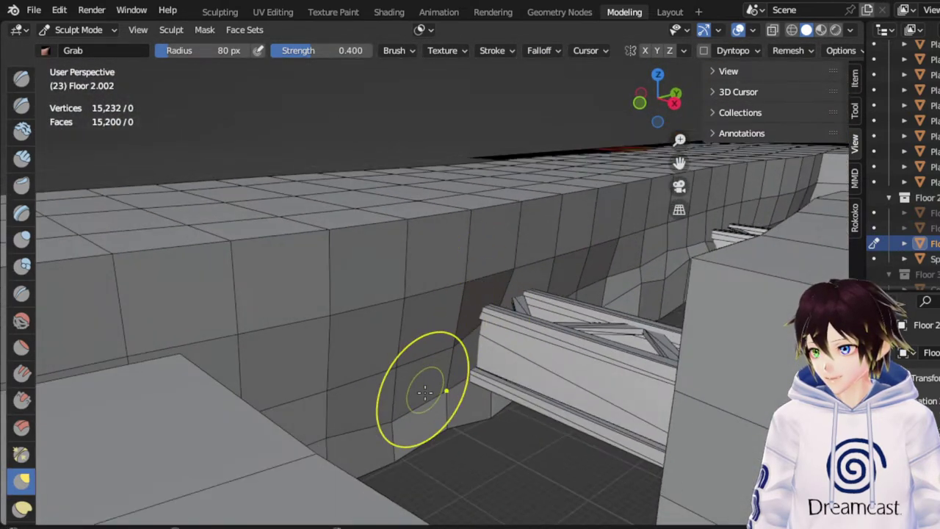
drag(424, 394, 407, 355)
mouse_move(397, 405)
mouse_down()
mouse_move(389, 363)
mouse_move(406, 337)
mouse_up()
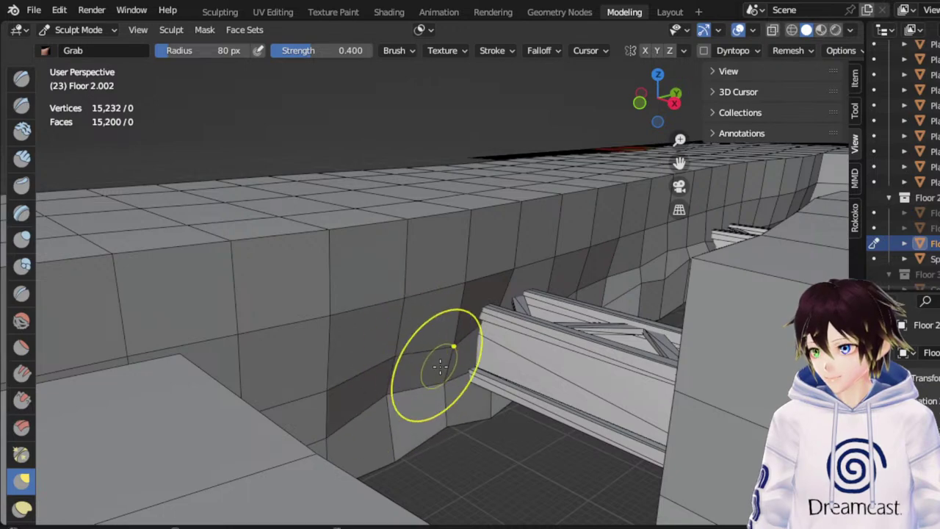
Nudge the lower faces upward on the wall beside the bridge, next to the outer corner
middle_drag(436, 345, 398, 341)
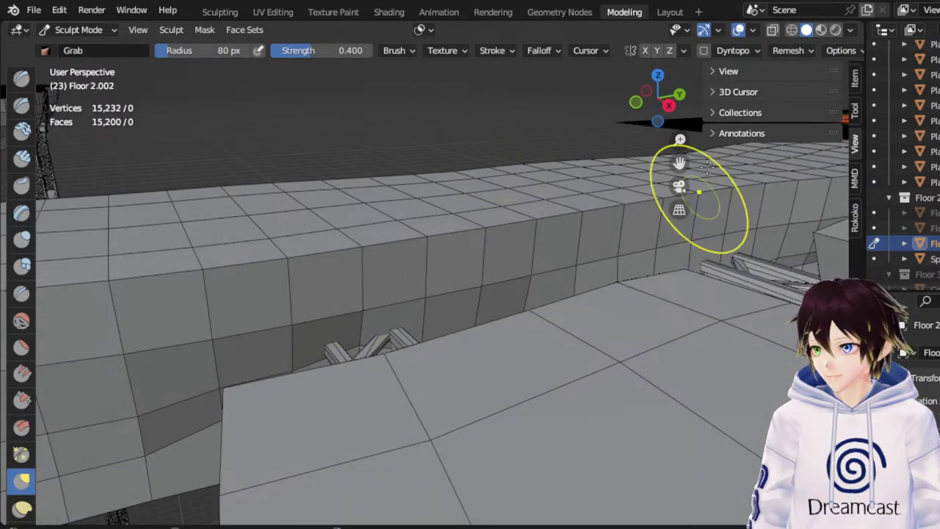
drag(680, 163, 368, 268)
scroll(397, 255, down, 4)
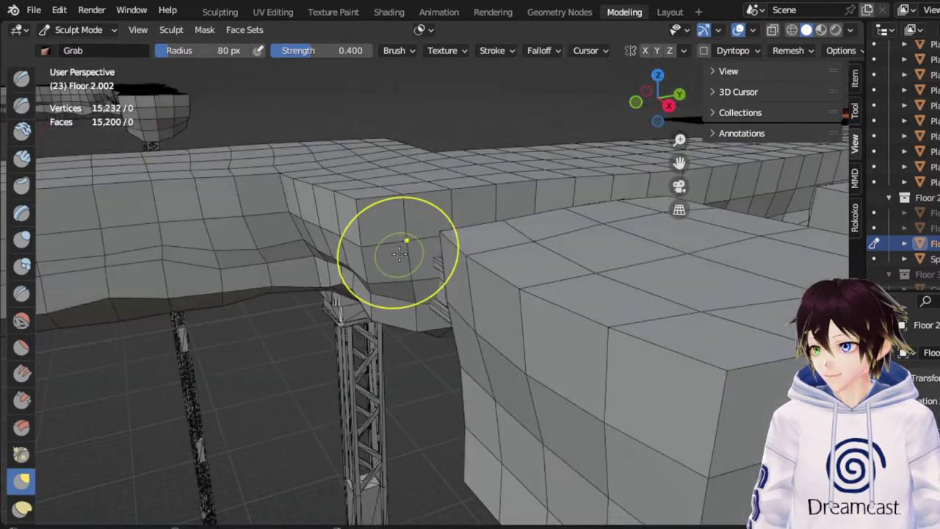
middle_drag(401, 253, 573, 273)
drag(608, 282, 602, 260)
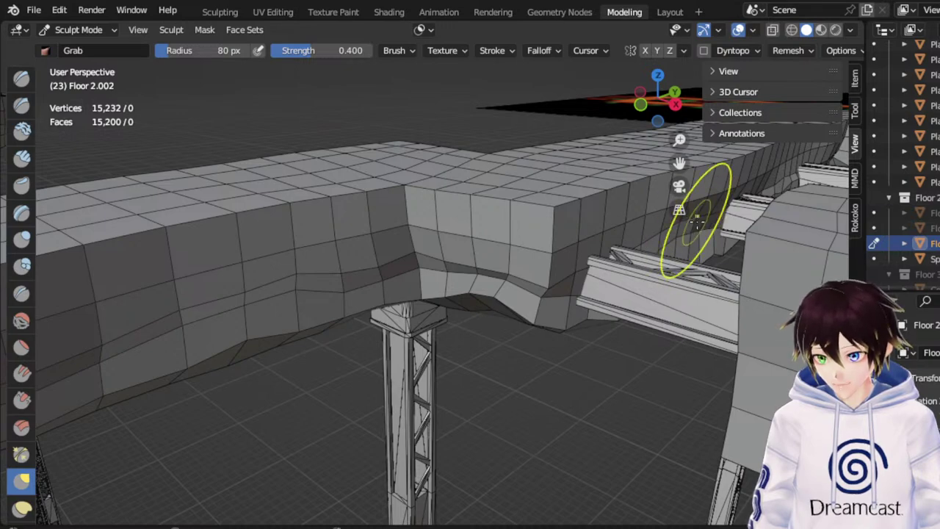
Inspect the walkway's sculpted lower edges from several sides, around the floating blocks and along the outer runs
middle_drag(697, 224, 603, 182)
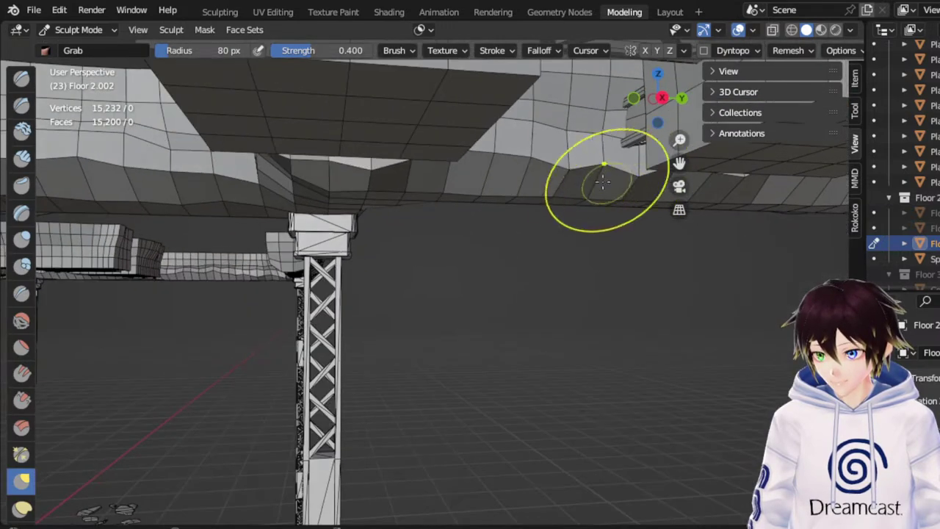
mouse_move(664, 174)
shift+middle_down()
mouse_move(501, 222)
mouse_move(514, 279)
mouse_move(613, 316)
mouse_move(675, 288)
shift+middle_up()
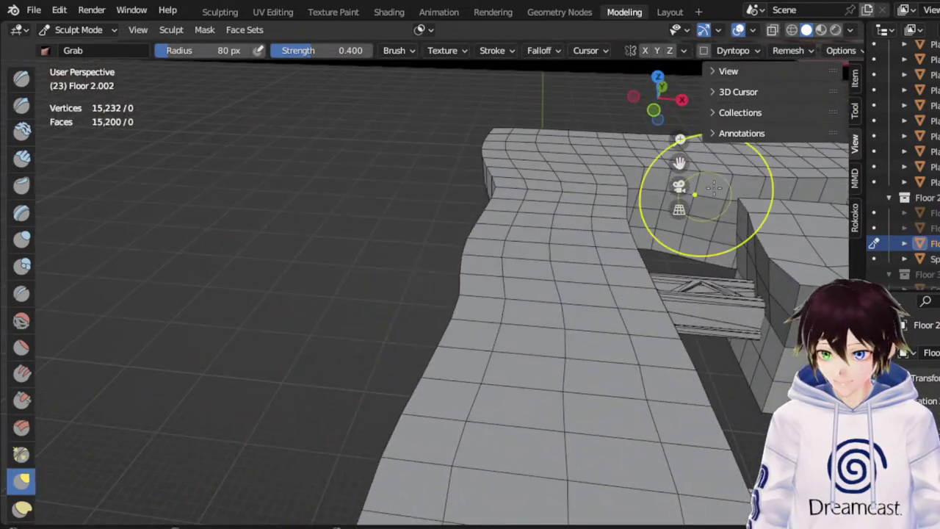
shift+middle_drag(694, 167, 572, 256)
scroll(572, 255, down, 3)
scroll(571, 255, down, 2)
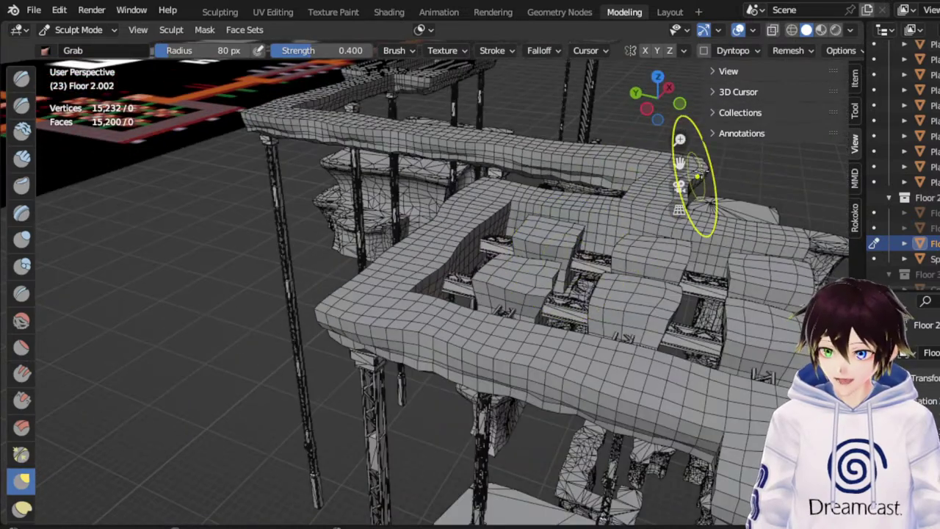
shift+middle_drag(693, 163, 556, 220)
middle_drag(471, 246, 624, 206)
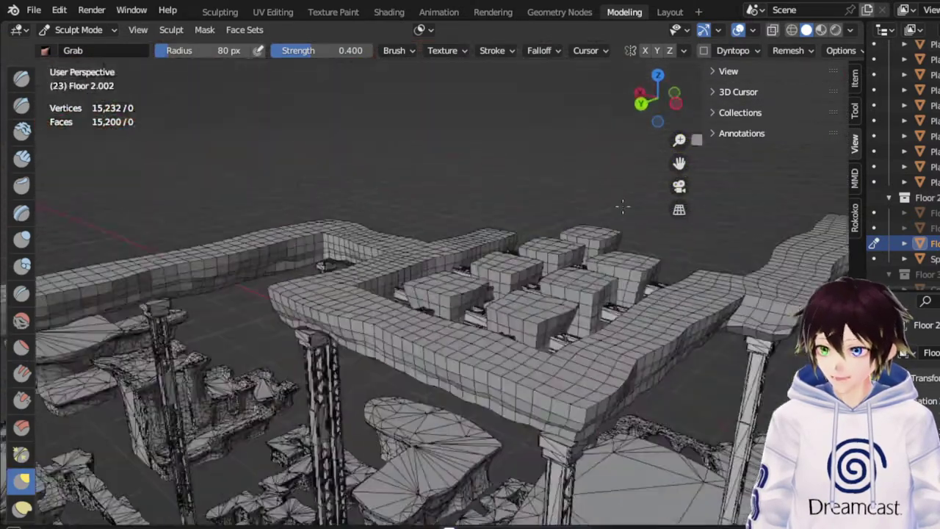
scroll(609, 219, up, 4)
middle_drag(518, 255, 695, 151)
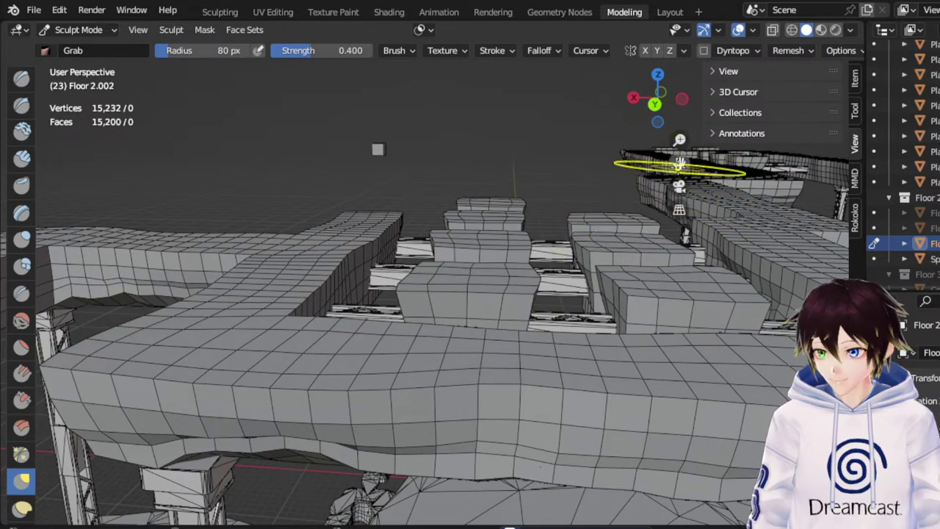
shift+middle_drag(367, 184, 672, 169)
middle_drag(411, 285, 689, 285)
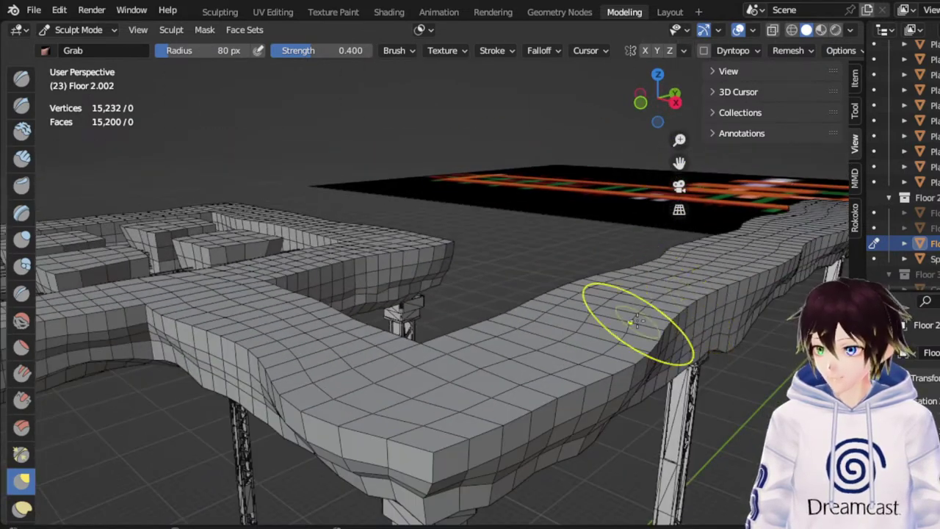
scroll(620, 331, down, 4)
middle_drag(617, 332, 583, 335)
scroll(583, 336, up, 3)
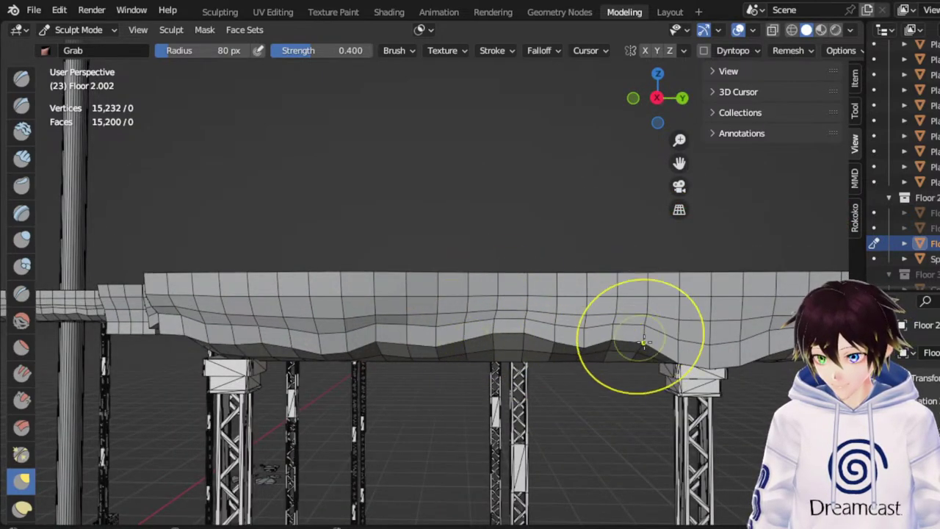
middle_drag(740, 324, 809, 333)
middle_drag(715, 327, 698, 301)
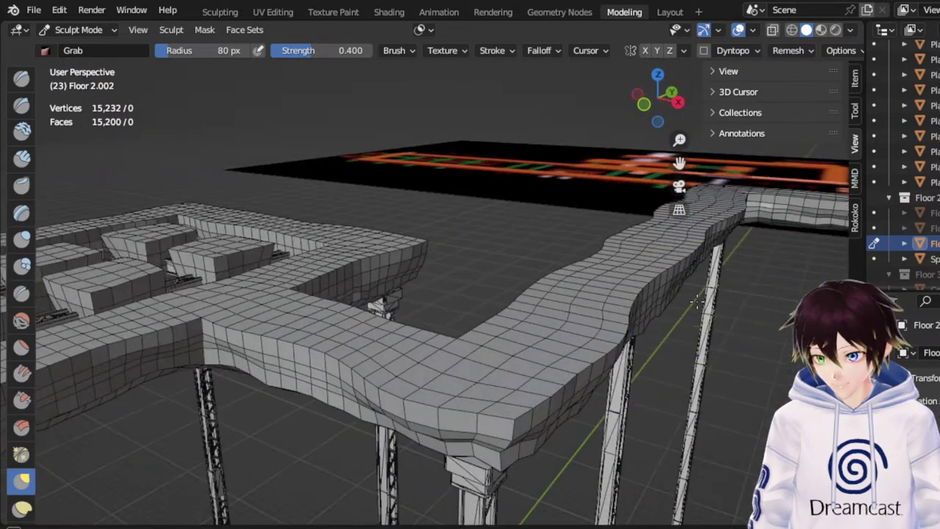
scroll(698, 301, down, 3)
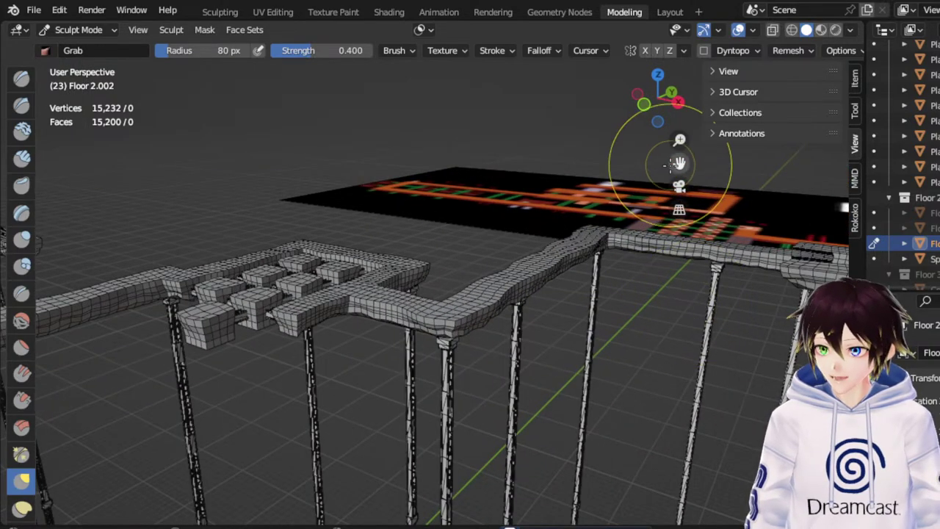
drag(679, 164, 342, 165)
middle_drag(342, 166, 360, 166)
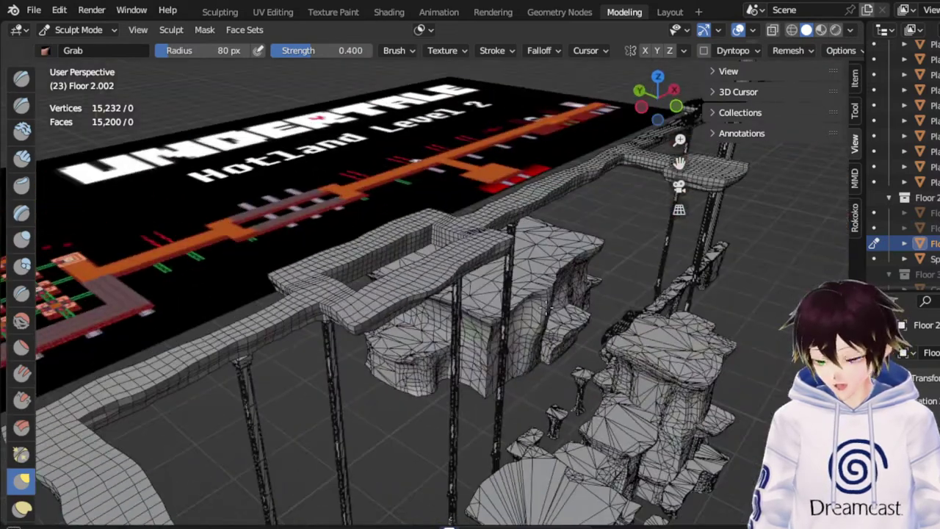
Pull the lower faces of the rectangular opening's side wall upward at the inner corner by the short end wall, roughening the edge
scroll(524, 294, up, 4)
middle_drag(370, 302, 573, 206)
drag(679, 164, 724, 127)
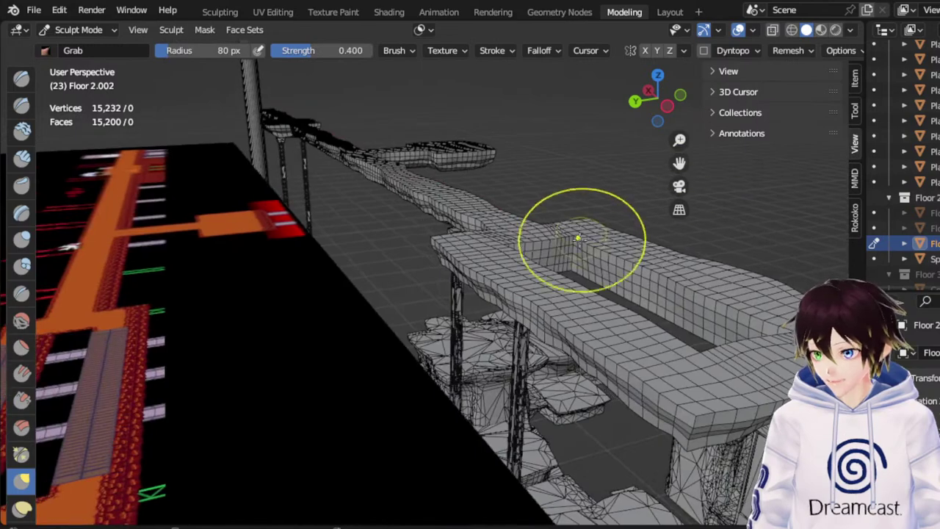
scroll(577, 239, up, 3)
middle_drag(636, 230, 618, 211)
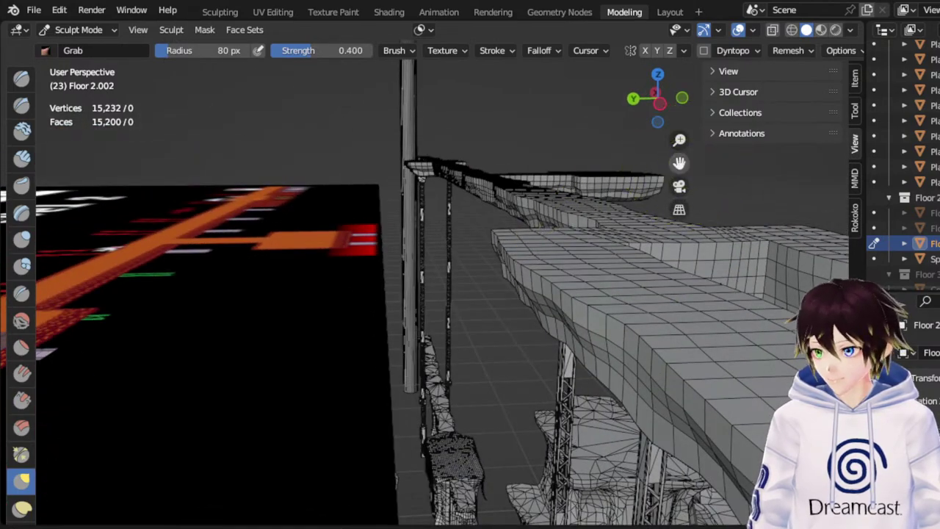
drag(679, 164, 506, 185)
scroll(507, 270, up, 3)
middle_drag(538, 327, 503, 313)
mouse_move(468, 346)
mouse_down()
mouse_move(464, 319)
mouse_move(449, 338)
mouse_up()
middle_drag(421, 357, 416, 332)
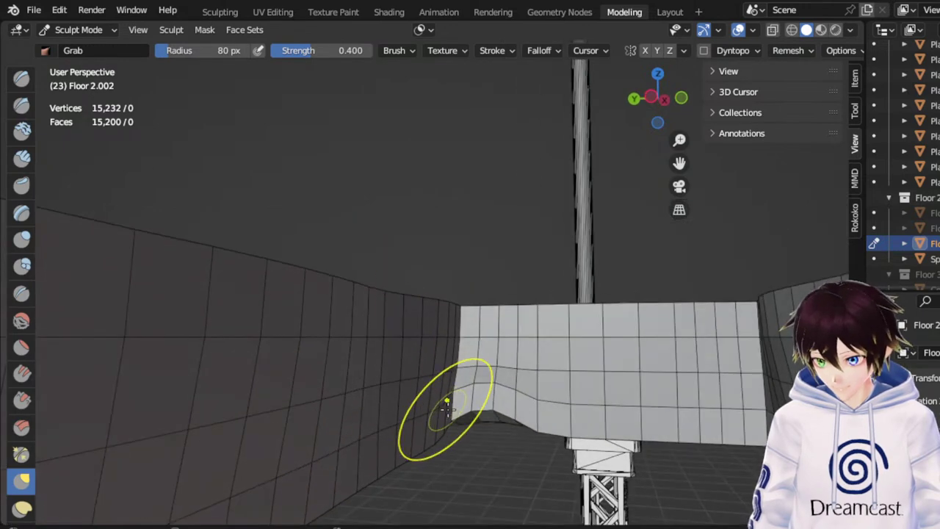
drag(449, 416, 434, 427)
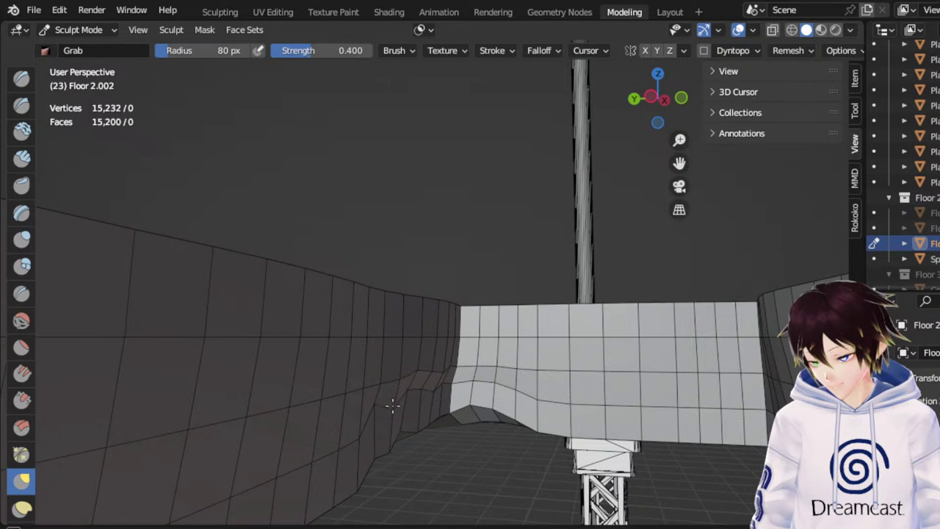
drag(392, 405, 391, 396)
Lift the lower edge and faces of the opening's short end wall above the support into uneven waves
mouse_move(526, 421)
mouse_down()
mouse_move(528, 406)
mouse_move(637, 406)
mouse_up()
drag(677, 419, 681, 407)
drag(718, 403, 721, 390)
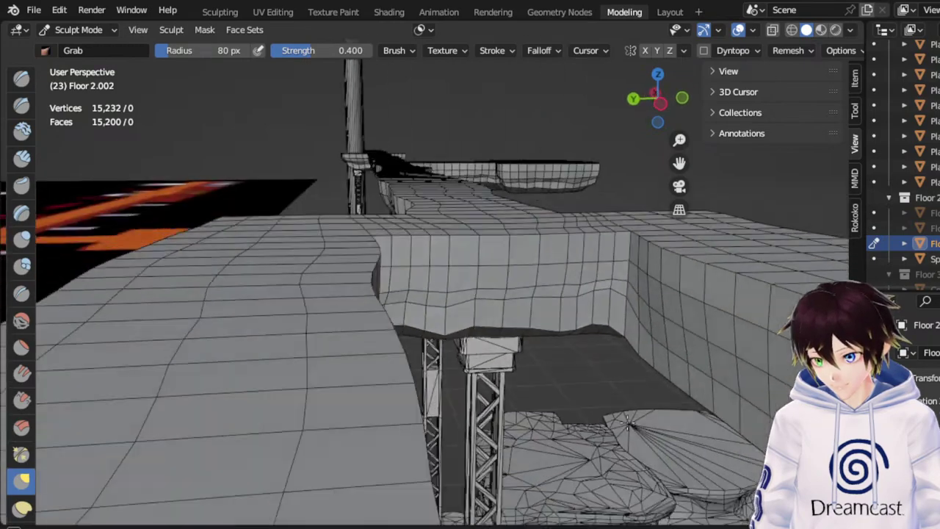
mouse_move(628, 423)
middle_down()
mouse_move(625, 433)
mouse_move(567, 390)
mouse_move(604, 365)
mouse_move(578, 327)
mouse_move(604, 326)
middle_up()
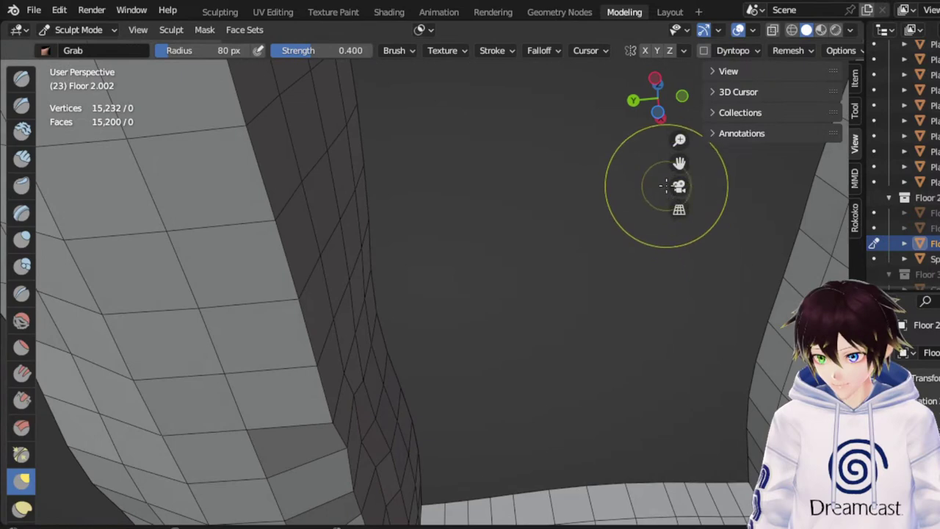
drag(680, 165, 672, 8)
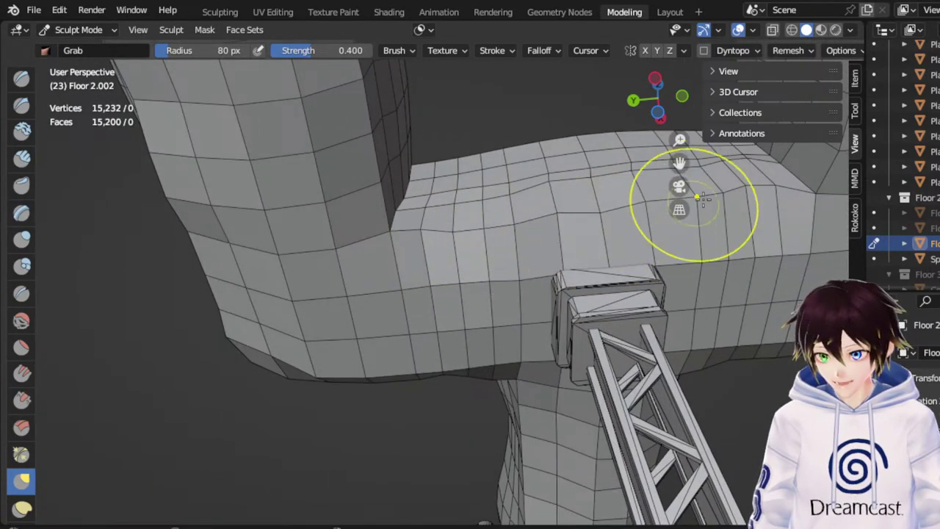
drag(794, 199, 784, 211)
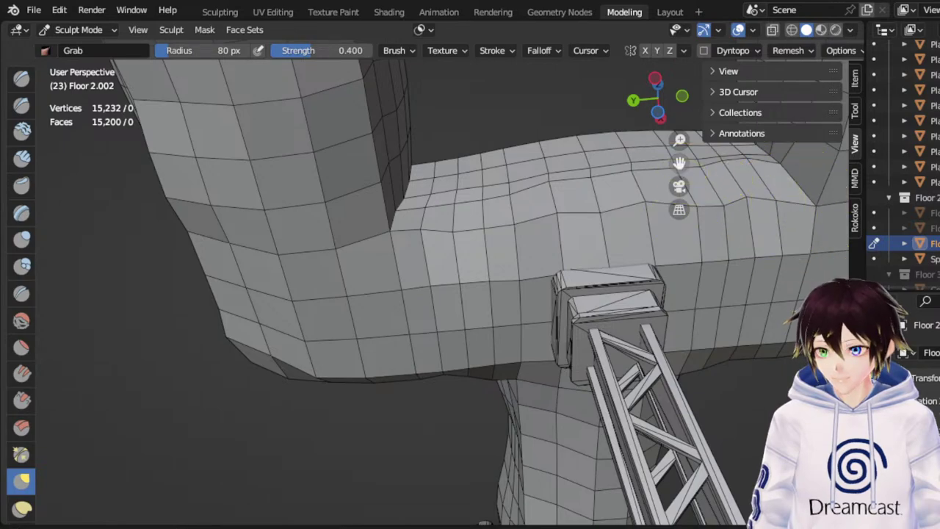
Pull up the lower faces of the opening's opposite long wall right beside its corner with the short end wall
drag(681, 168, 335, 333)
mouse_move(484, 227)
middle_down()
mouse_move(560, 277)
mouse_move(569, 342)
mouse_move(523, 329)
mouse_move(500, 336)
middle_up()
scroll(500, 336, up, 2)
drag(444, 270, 445, 194)
drag(447, 233, 441, 176)
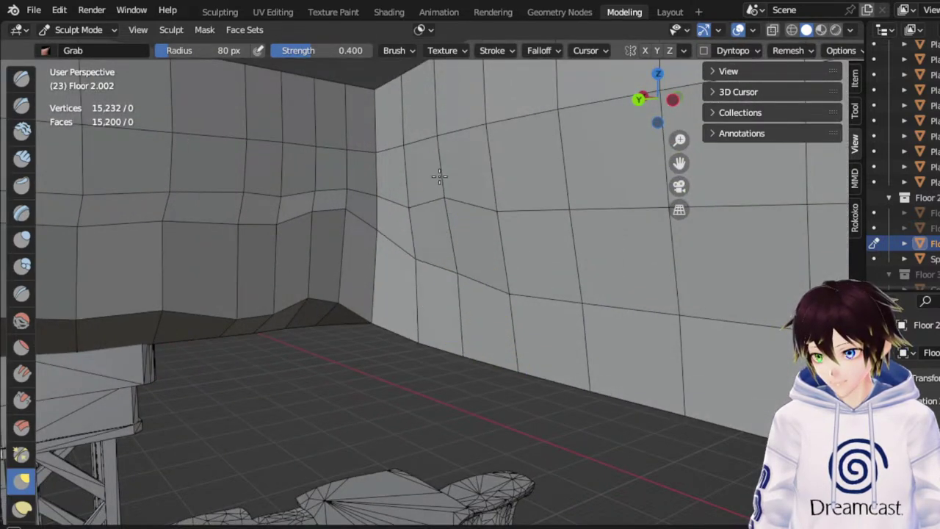
scroll(441, 233, down, 1)
middle_drag(456, 206, 456, 219)
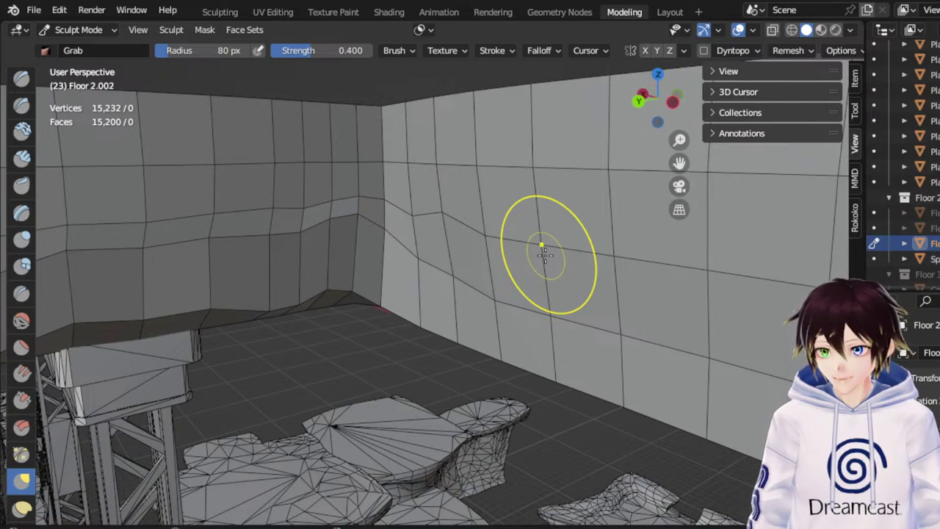
Raise the lowest horizontal edge line on the first faces of the long inner wall to start an undercut ledge
middle_drag(496, 287, 529, 271)
scroll(529, 271, up, 1)
middle_drag(393, 242, 441, 236)
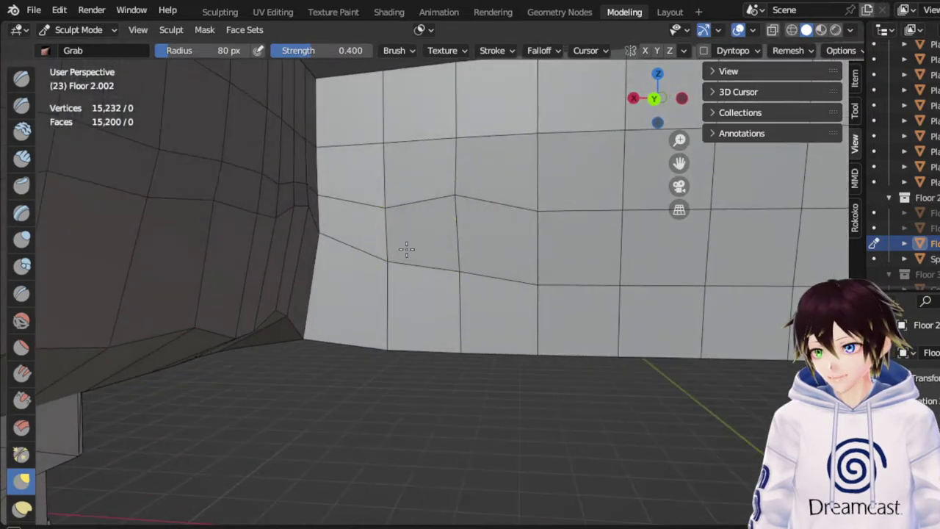
drag(389, 219, 384, 197)
middle_drag(384, 193, 389, 201)
drag(392, 181, 396, 214)
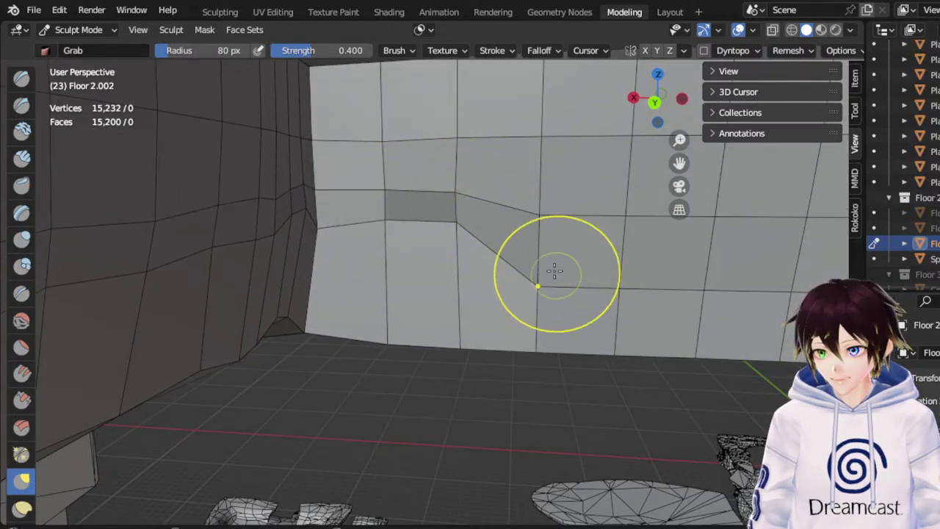
drag(555, 272, 553, 178)
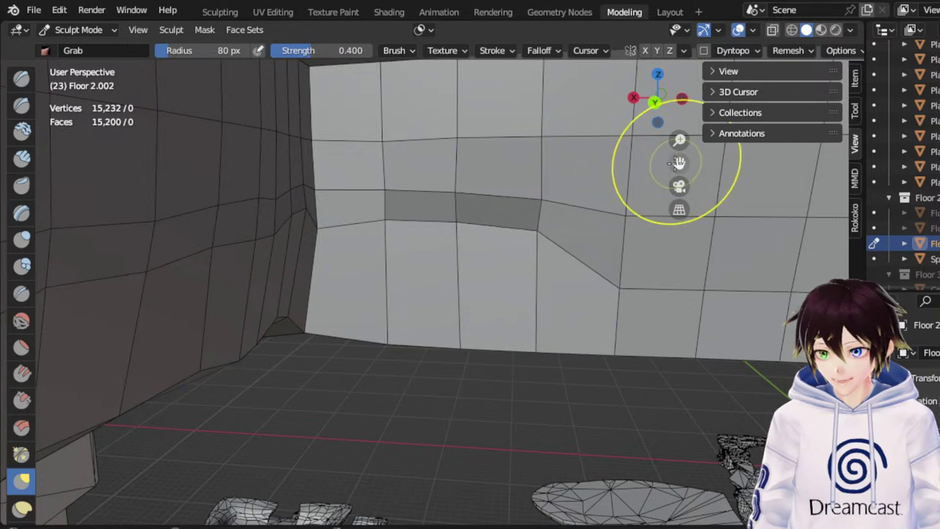
Extend the undercut ledge along the next stretch of the long inner wall and lift its low-hanging points
shift+middle_drag(675, 164, 441, 196)
middle_drag(390, 252, 409, 242)
drag(389, 276, 385, 217)
drag(390, 271, 386, 204)
drag(381, 267, 380, 265)
drag(465, 307, 465, 252)
drag(465, 289, 468, 204)
drag(541, 297, 548, 285)
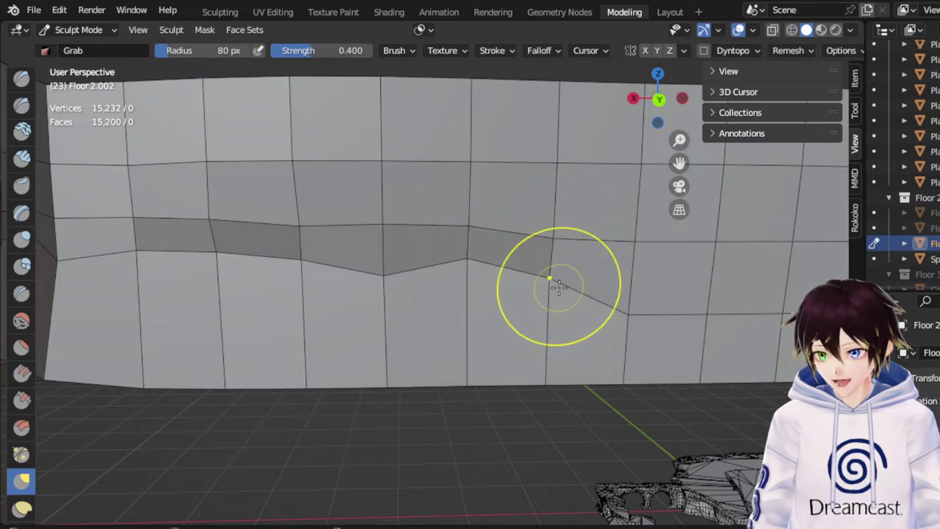
drag(399, 279, 404, 227)
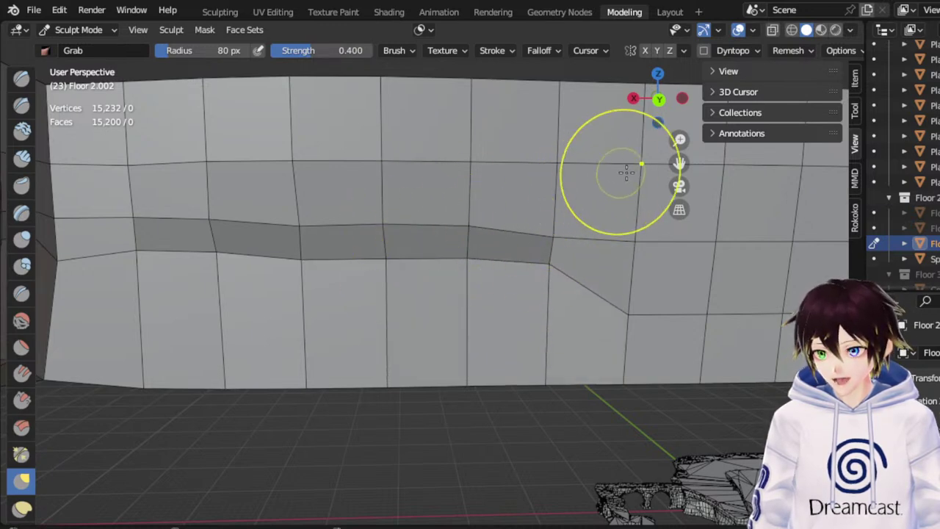
Continue the undercut ledge across the middle of the long inner wall by lifting the lower edge line face by face
drag(680, 162, 456, 144)
drag(430, 298, 428, 253)
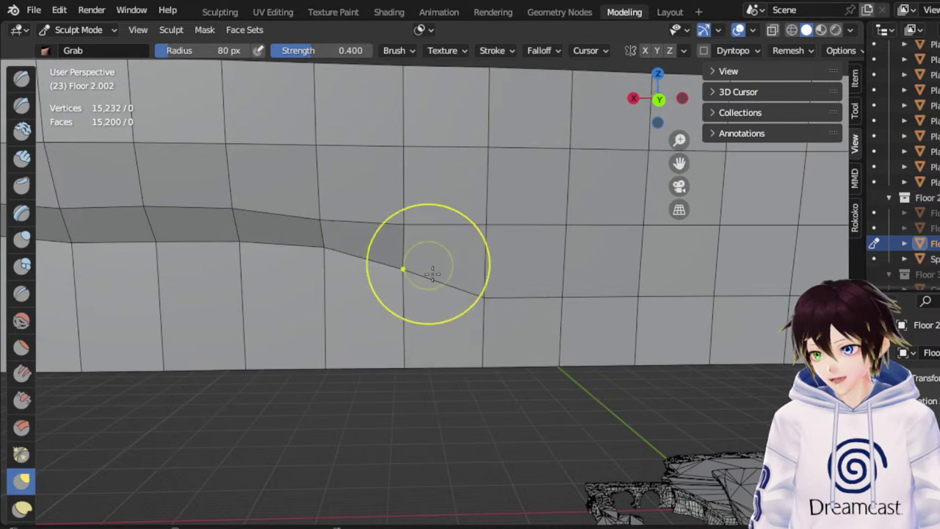
drag(457, 291, 467, 229)
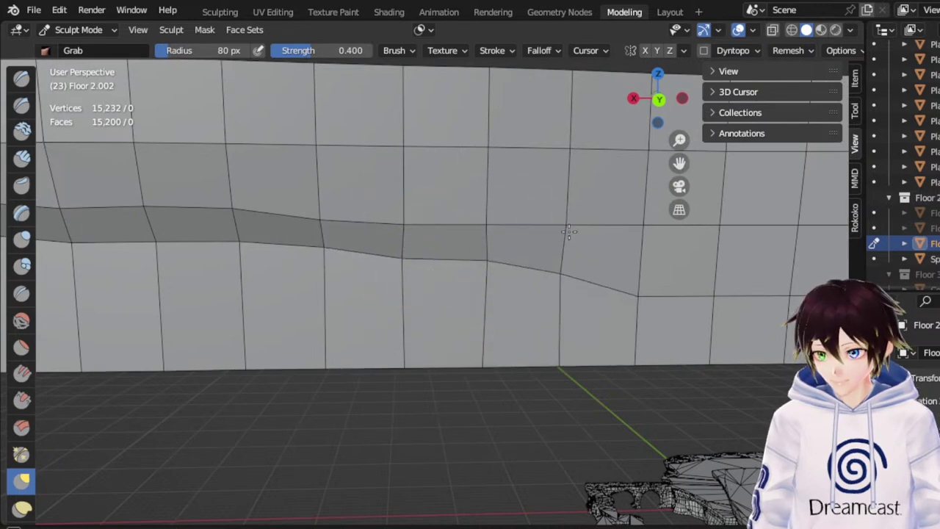
drag(680, 163, 544, 160)
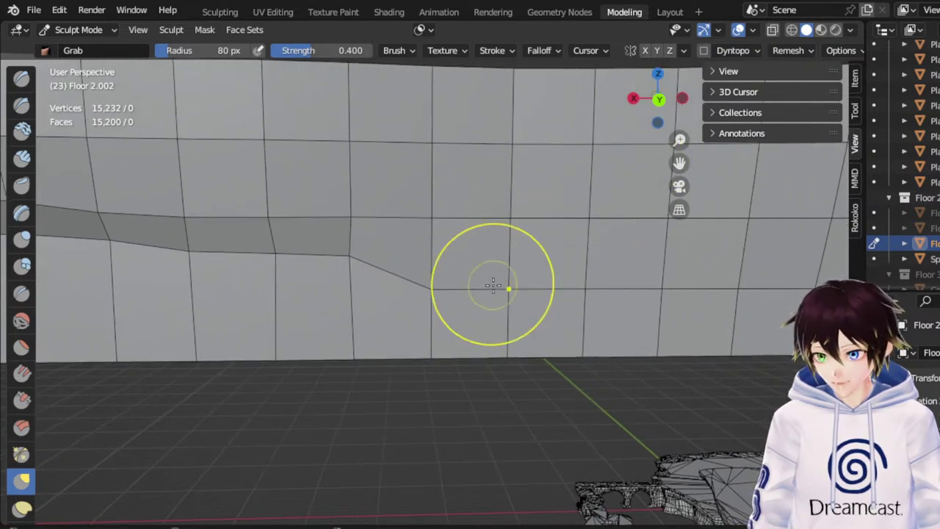
drag(472, 292, 461, 243)
drag(556, 301, 568, 239)
drag(594, 275, 590, 254)
drag(531, 282, 532, 263)
drag(679, 163, 477, 167)
mouse_move(476, 296)
mouse_down()
mouse_move(473, 246)
mouse_move(483, 249)
mouse_up()
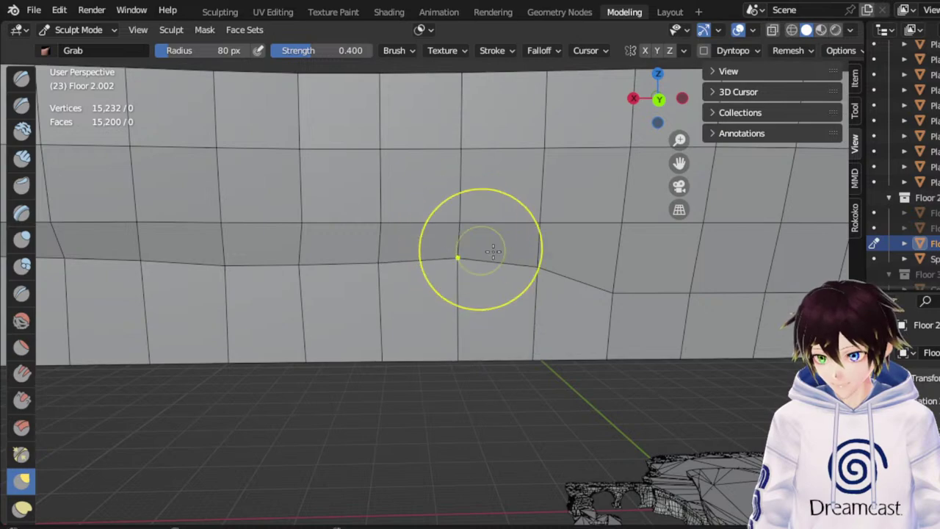
Carry the undercut ledge past the middle of the long inner wall toward the opening's far corner
drag(680, 163, 669, 164)
scroll(470, 249, down, 5)
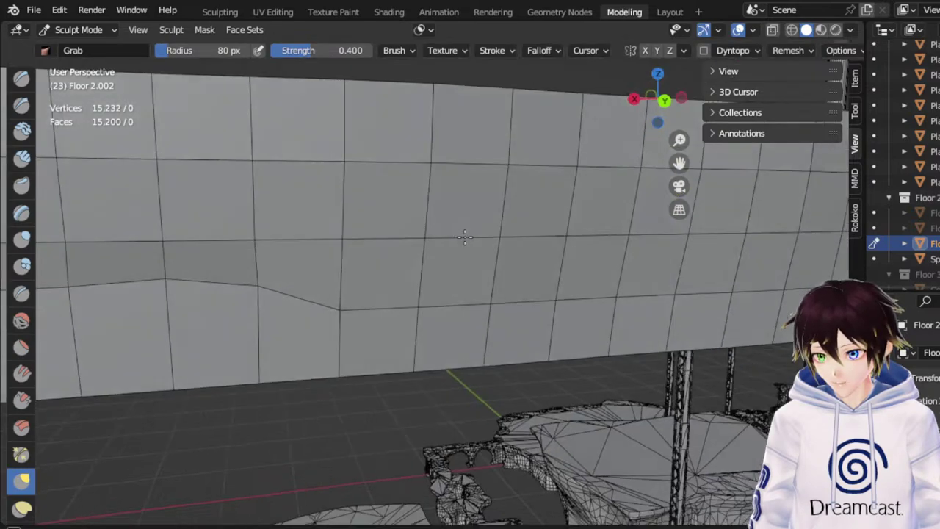
middle_drag(338, 312, 372, 316)
drag(341, 304, 339, 277)
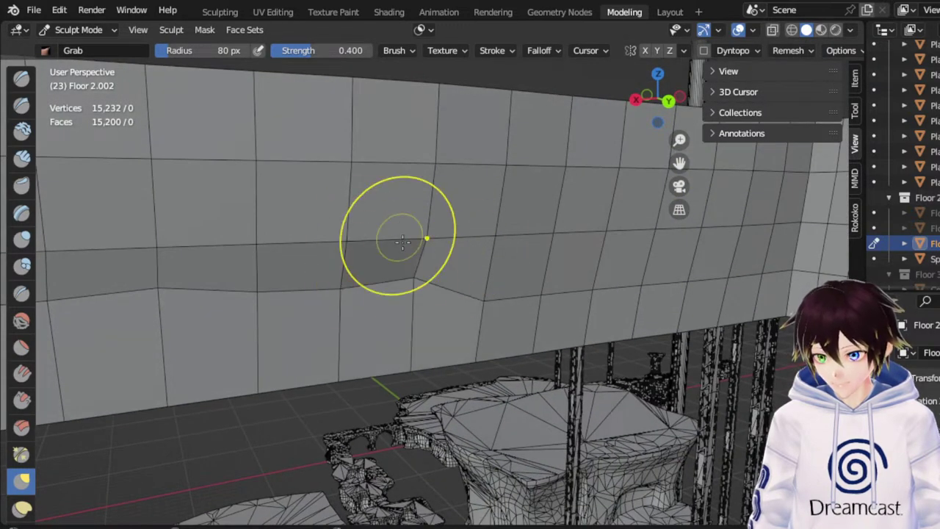
drag(544, 285, 541, 224)
drag(636, 286, 606, 215)
drag(582, 279, 580, 274)
Lift the last lower faces of the long inner wall so the undercut ledge runs into the far corner
scroll(674, 173, up, 8)
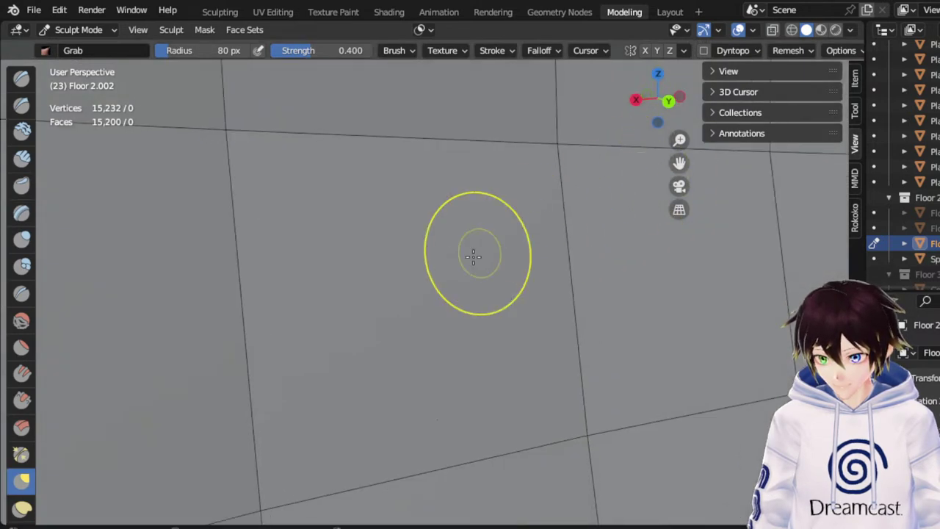
scroll(476, 256, down, 7)
middle_drag(476, 256, 510, 254)
scroll(499, 263, up, 1)
drag(377, 304, 349, 244)
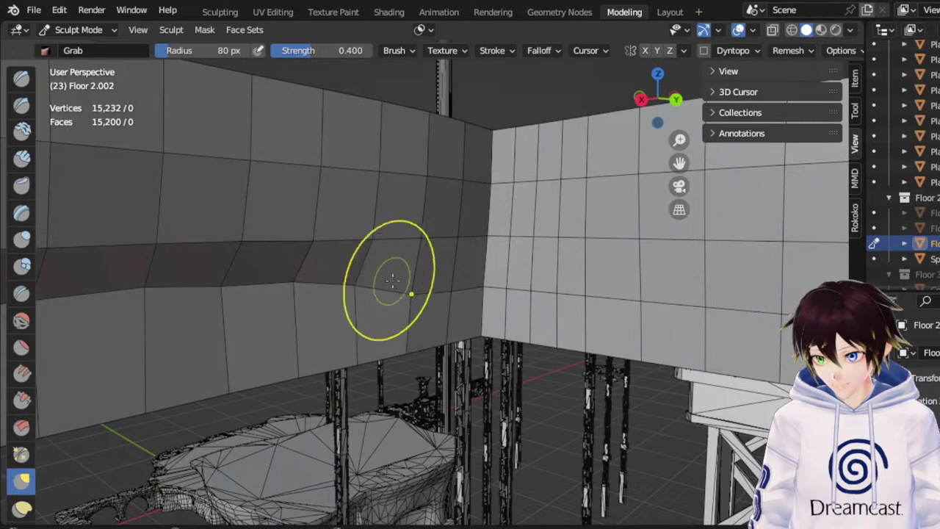
drag(413, 293, 378, 227)
drag(473, 271, 444, 214)
Push several points of the undercut ledge near the far corner higher to break it into irregular peaks
middle_drag(446, 224, 366, 224)
scroll(368, 224, down, 3)
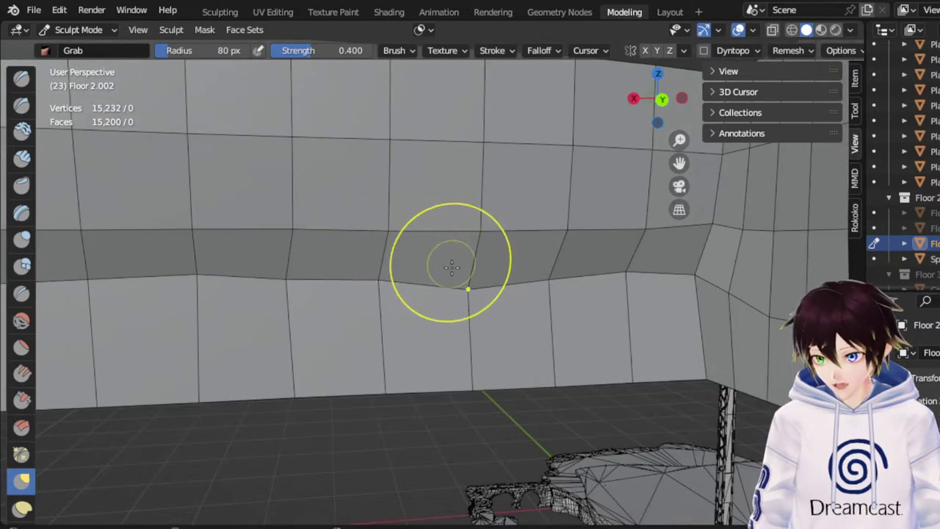
mouse_move(460, 272)
mouse_down()
mouse_move(456, 214)
mouse_move(466, 178)
mouse_move(477, 201)
mouse_move(459, 217)
mouse_up()
drag(561, 246, 560, 208)
drag(554, 262, 556, 192)
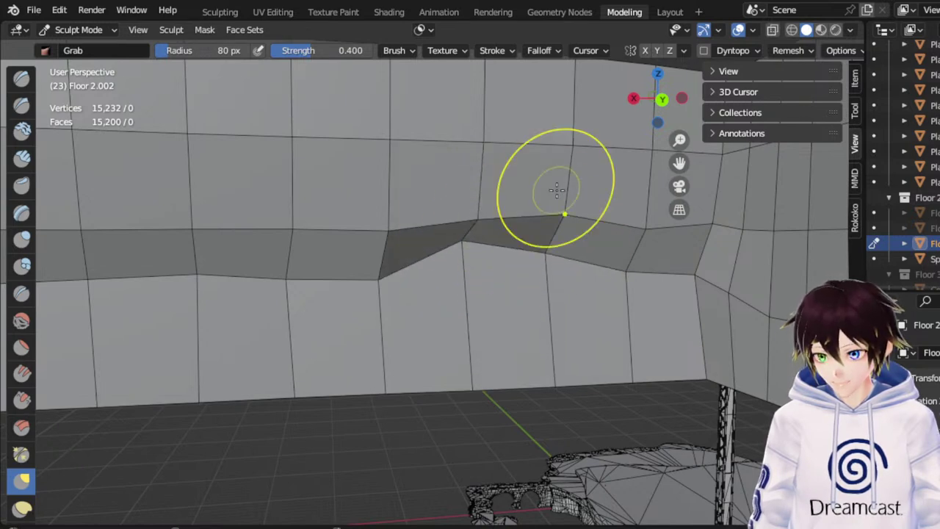
mouse_move(650, 264)
mouse_down()
mouse_move(640, 183)
mouse_move(648, 169)
mouse_move(857, 150)
mouse_up()
drag(504, 234, 488, 200)
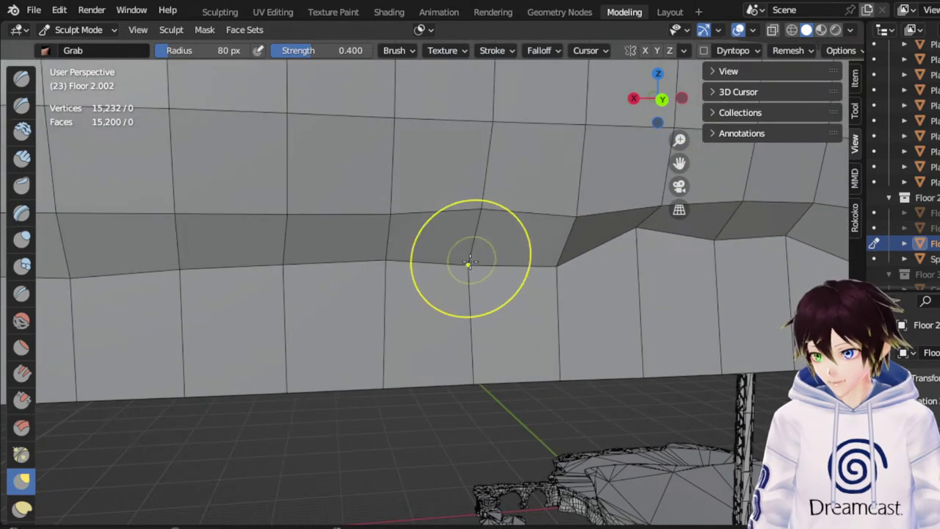
drag(471, 259, 469, 206)
drag(553, 263, 539, 219)
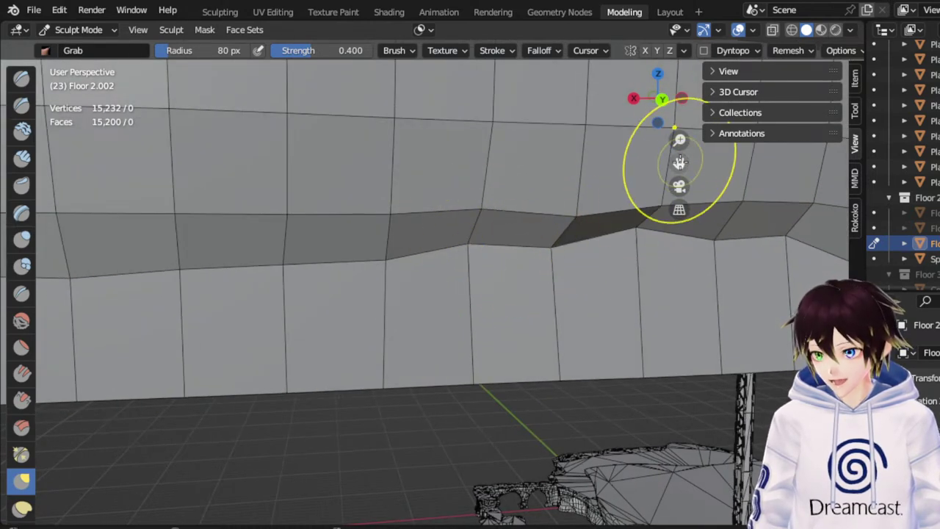
Nudge the edge points along the long inner wall's undercut upward from beneath to vary its depth
drag(681, 163, 817, 166)
middle_drag(507, 227, 345, 241)
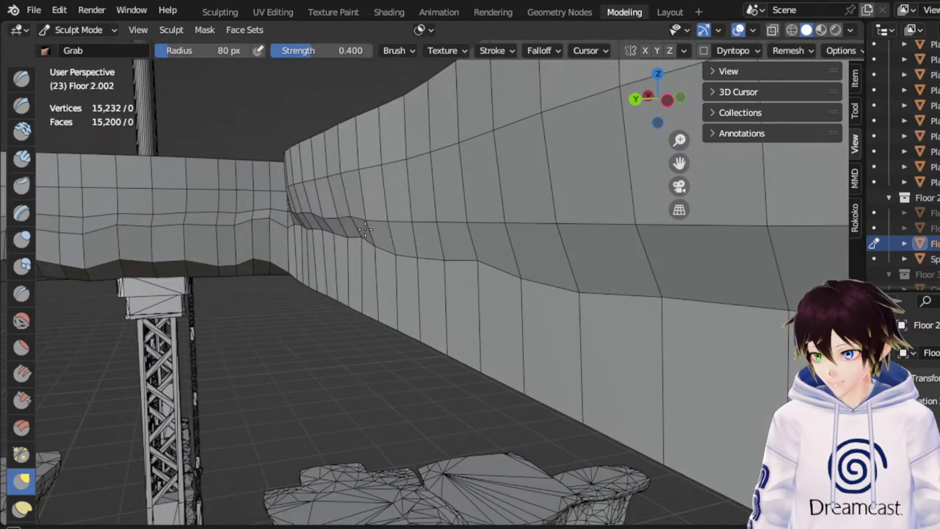
mouse_move(333, 211)
middle_down()
mouse_move(462, 122)
mouse_move(463, 108)
middle_up()
drag(464, 362, 466, 340)
drag(560, 380, 559, 351)
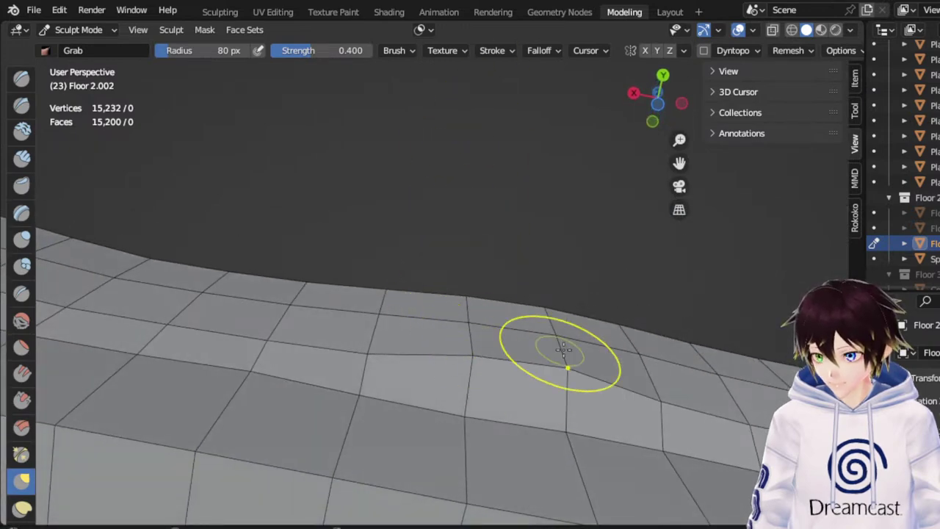
drag(680, 162, 373, 97)
scroll(504, 340, down, 1)
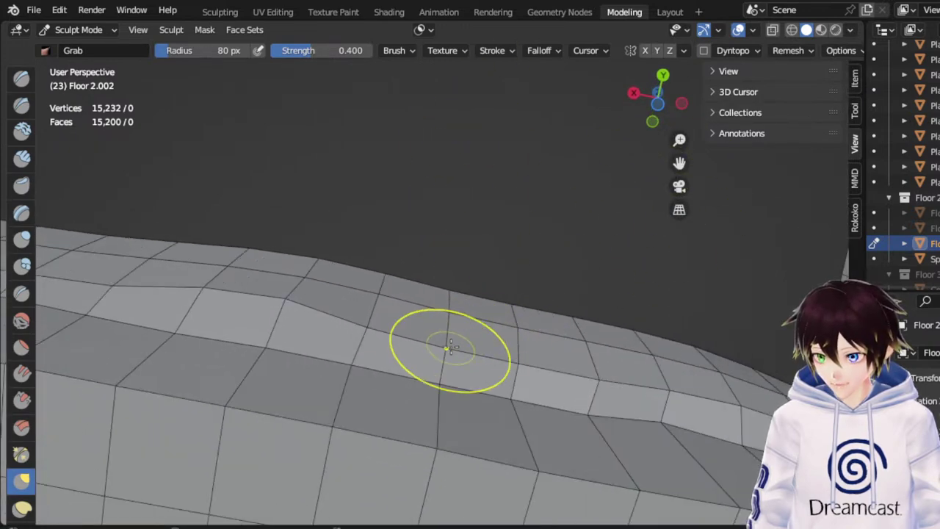
drag(449, 349, 450, 332)
drag(519, 364, 519, 351)
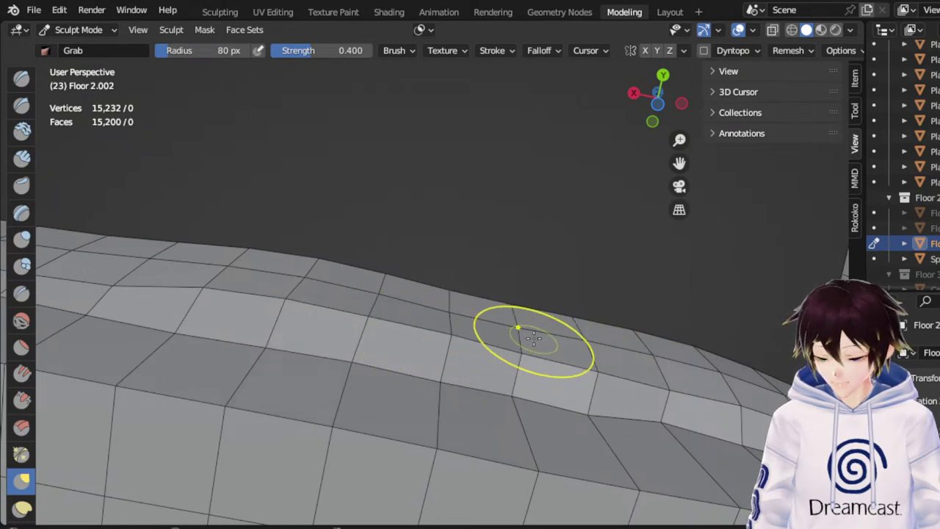
Grab several undercut points along the long inner wall and shift them upward from beneath to make the ledge less regular
middle_drag(531, 287, 582, 404)
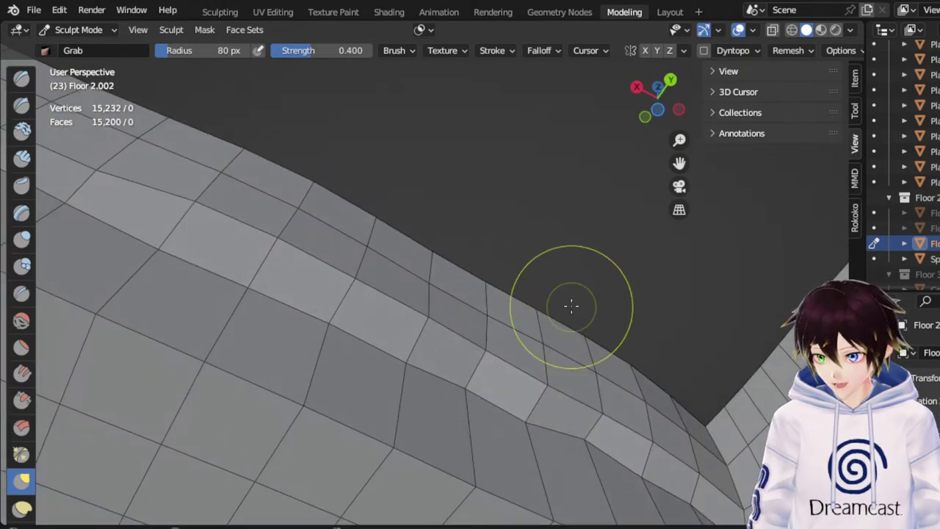
middle_drag(571, 307, 779, 113)
scroll(496, 422, down, 5)
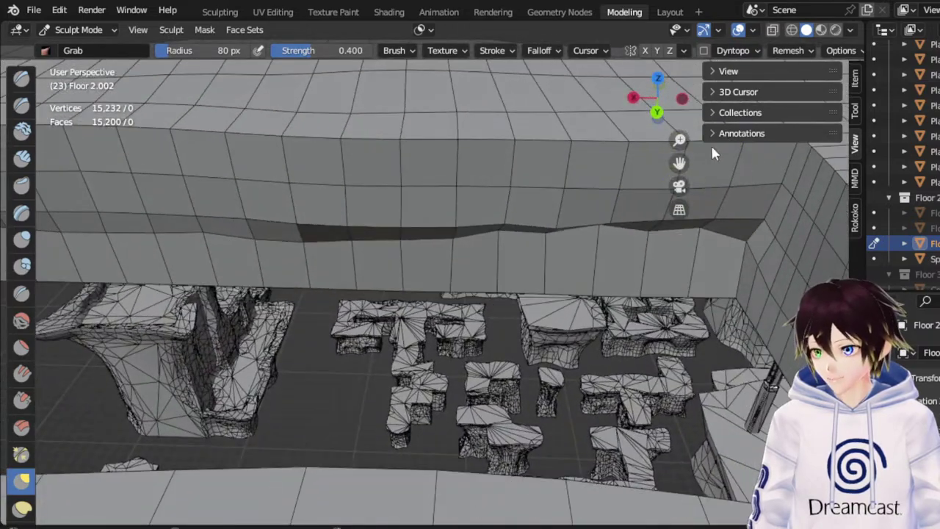
shift+middle_drag(471, 151, 596, 191)
middle_drag(419, 248, 450, 287)
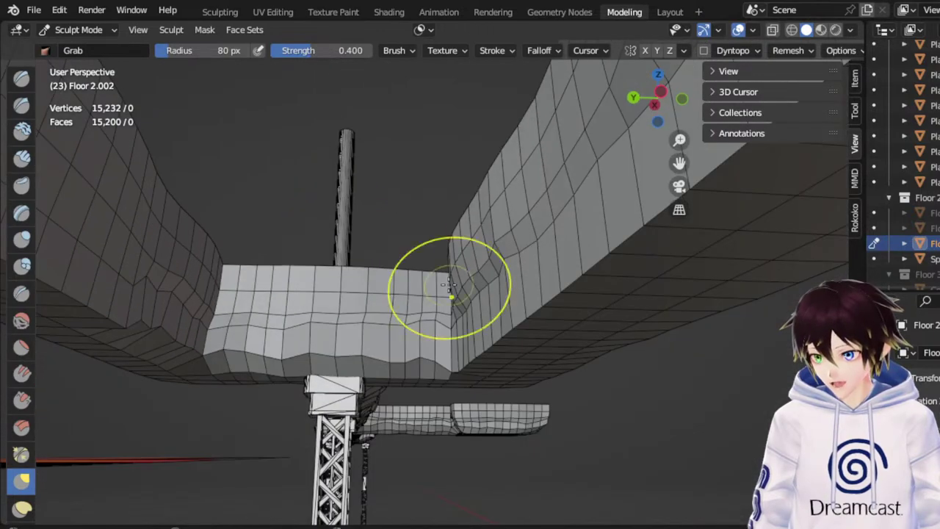
mouse_move(534, 205)
mouse_down()
mouse_move(519, 203)
mouse_move(518, 170)
mouse_move(547, 147)
mouse_up()
mouse_move(562, 139)
shift+middle_down()
mouse_move(506, 225)
mouse_move(522, 206)
shift+middle_up()
drag(532, 196, 521, 175)
drag(560, 148, 546, 138)
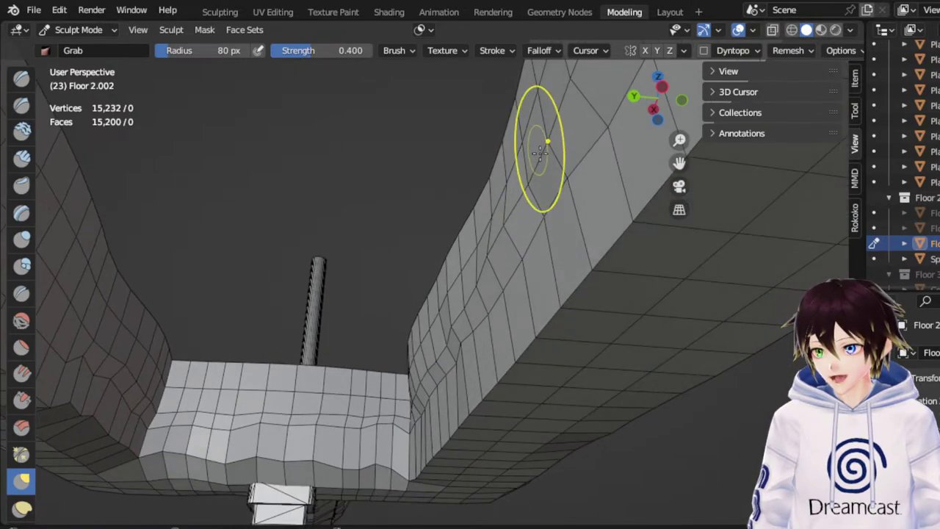
drag(538, 171, 521, 176)
Hide the viewport overlays and review the sculpted rectangular opening without its wireframe
scroll(504, 180, down, 3)
mouse_move(491, 185)
middle_down()
mouse_move(493, 309)
mouse_move(583, 239)
mouse_move(713, 264)
middle_up()
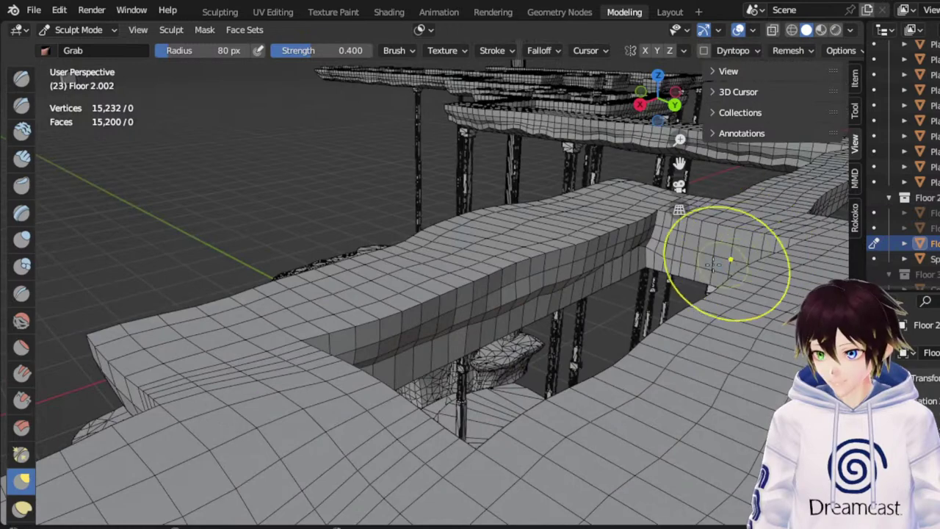
click(737, 29)
shift+middle_drag(632, 233, 478, 248)
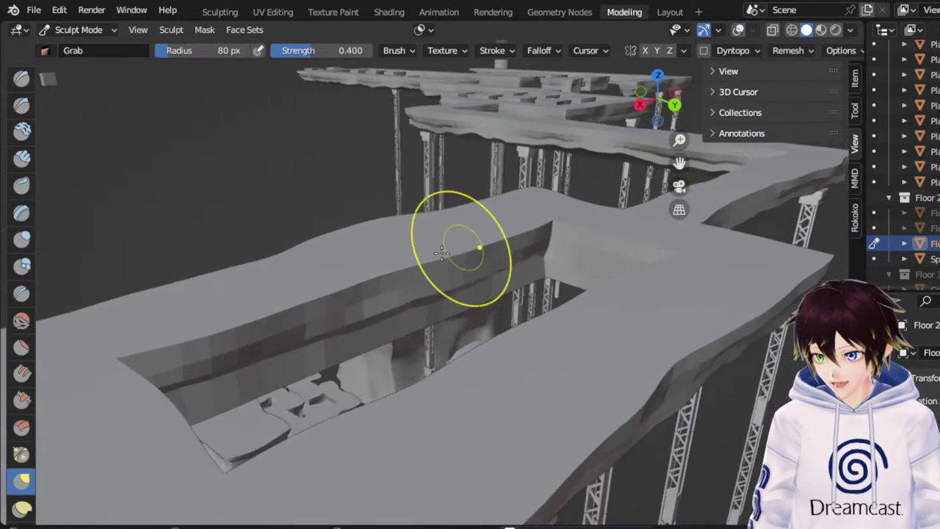
Open the MewMew2.blend file and display the character in Material Preview shading
click(35, 11)
click(59, 40)
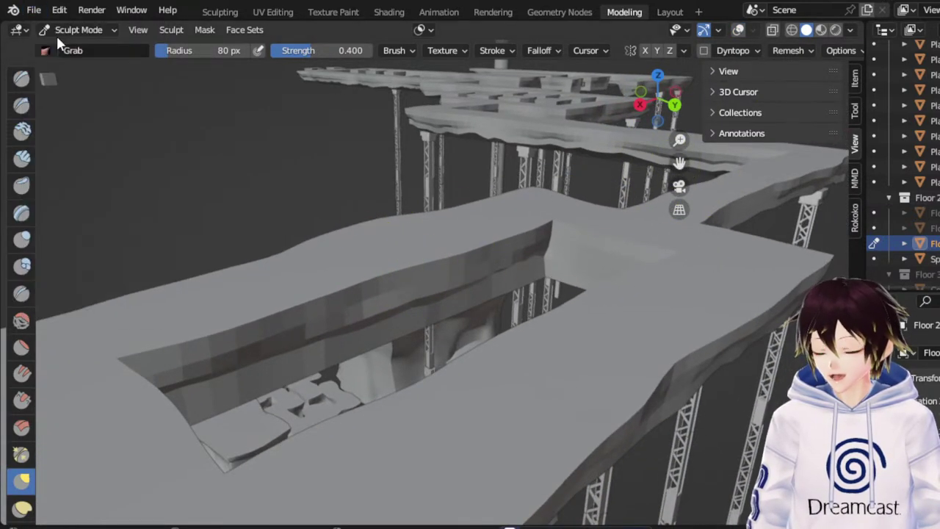
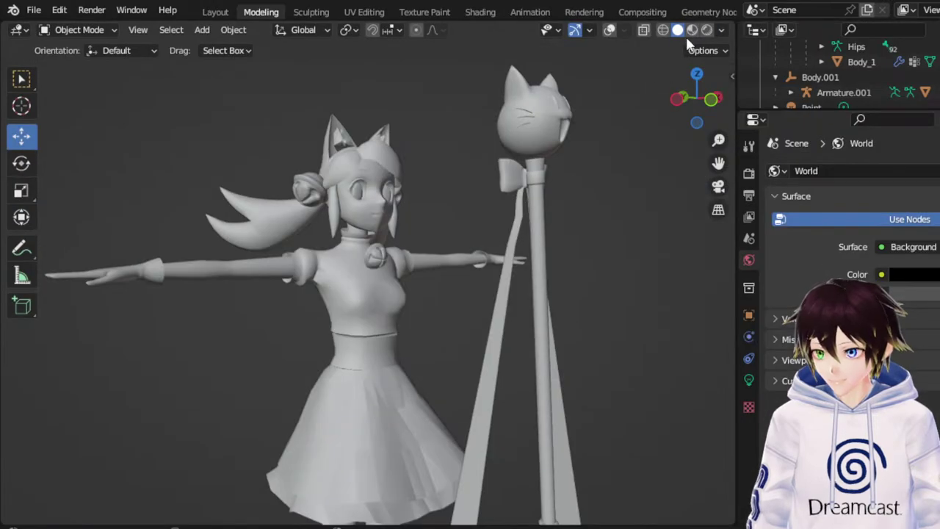
click(692, 30)
Examine the textured cat-eared character and her cat-headed staff from several angles and distances
middle_drag(571, 177, 554, 183)
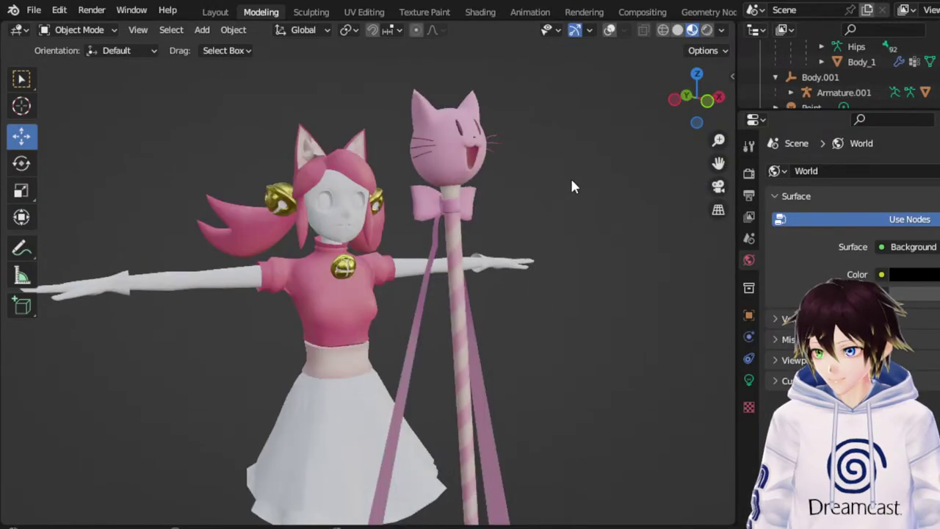
middle_drag(493, 215, 506, 220)
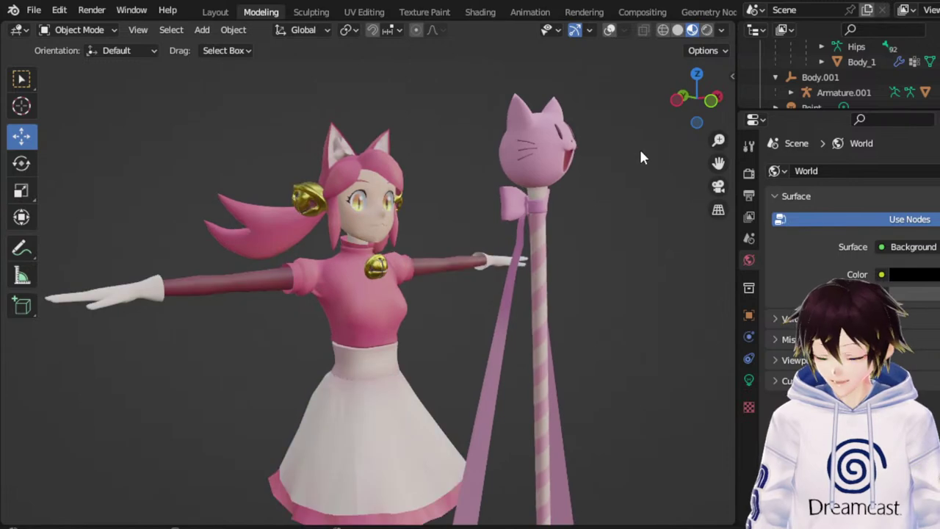
drag(719, 163, 801, 124)
mouse_move(613, 196)
middle_down()
mouse_move(640, 188)
mouse_move(620, 196)
middle_up()
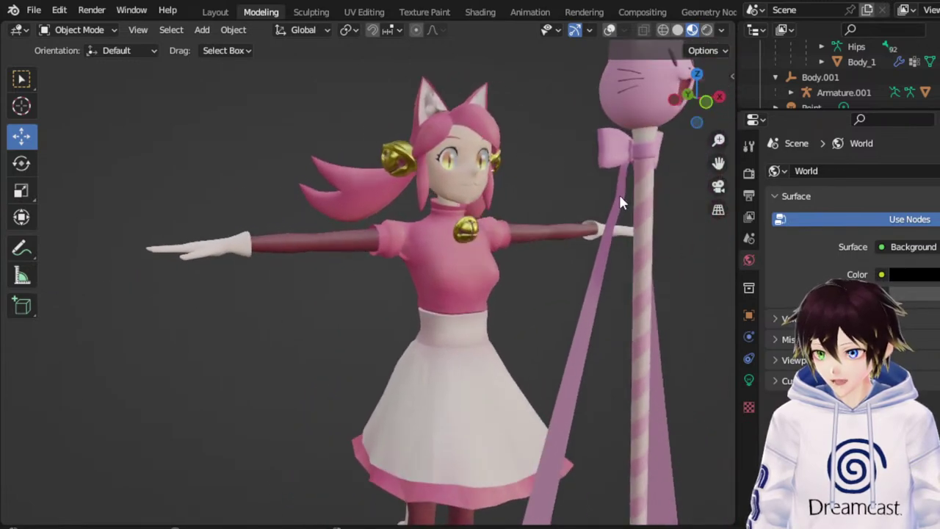
scroll(482, 193, up, 2)
middle_drag(525, 177, 507, 177)
scroll(428, 300, down, 5)
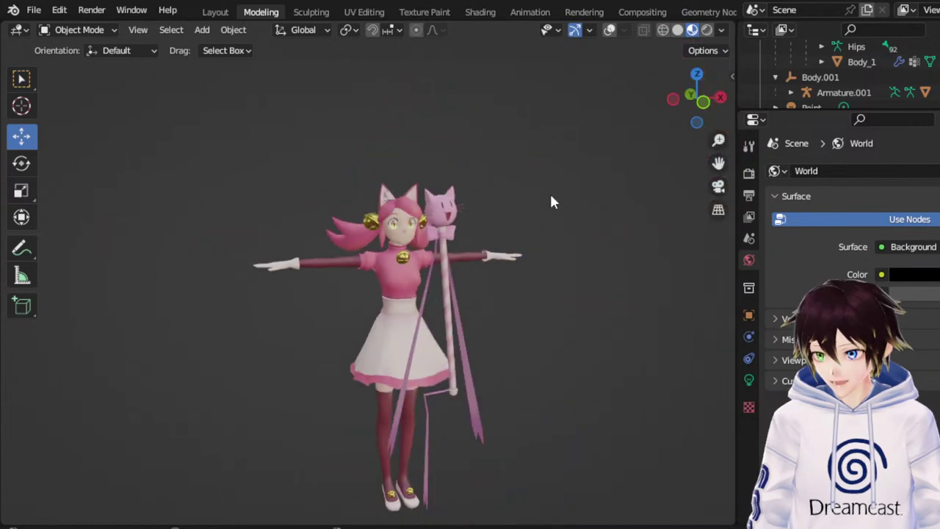
scroll(531, 227, up, 6)
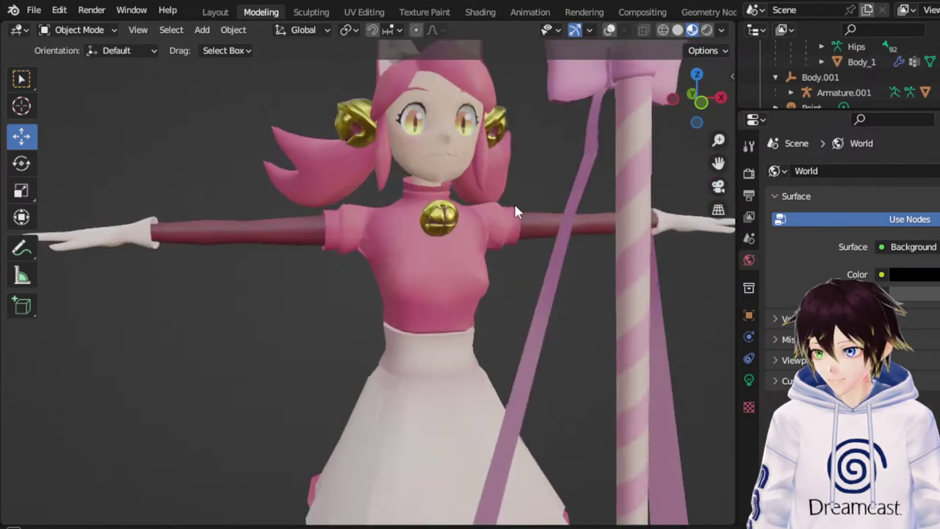
middle_drag(516, 211, 433, 209)
drag(719, 162, 939, 253)
middle_drag(648, 200, 611, 194)
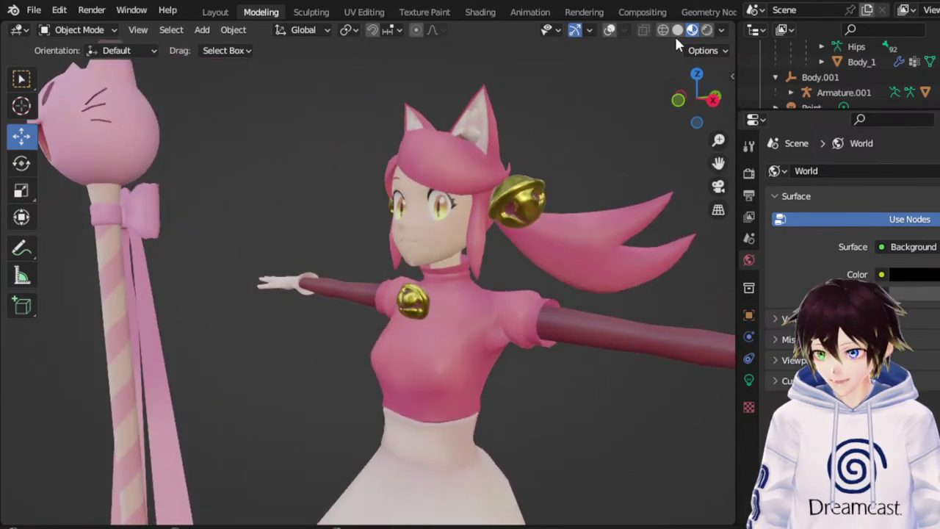
Switch the viewport to Rendered shading and inspect the character's face, bells, outfit and legs under the scene lighting
click(706, 30)
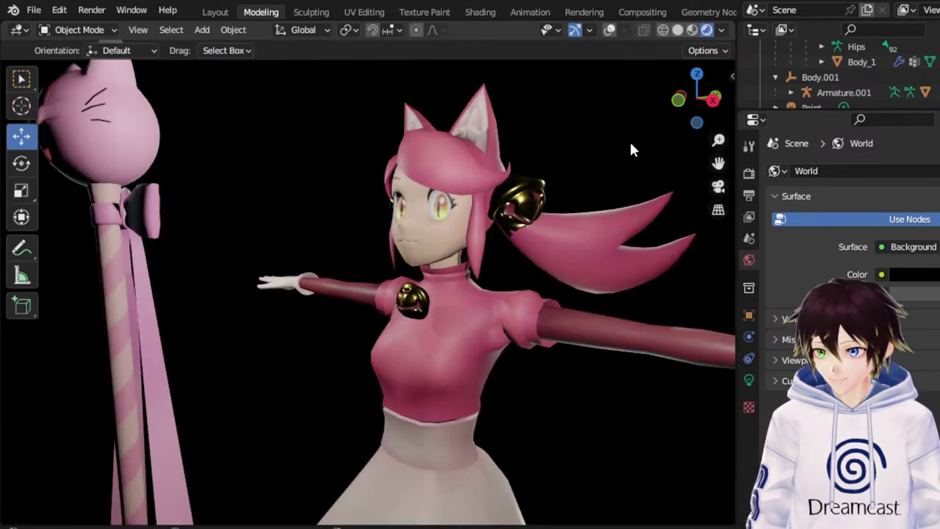
mouse_move(579, 196)
middle_down()
mouse_move(609, 195)
mouse_move(657, 174)
mouse_move(690, 197)
middle_up()
scroll(676, 200, up, 5)
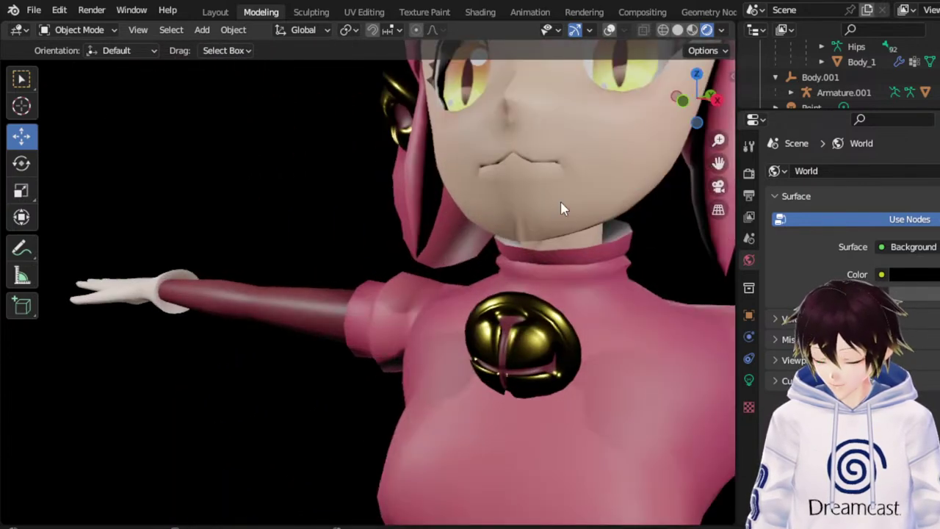
click(610, 30)
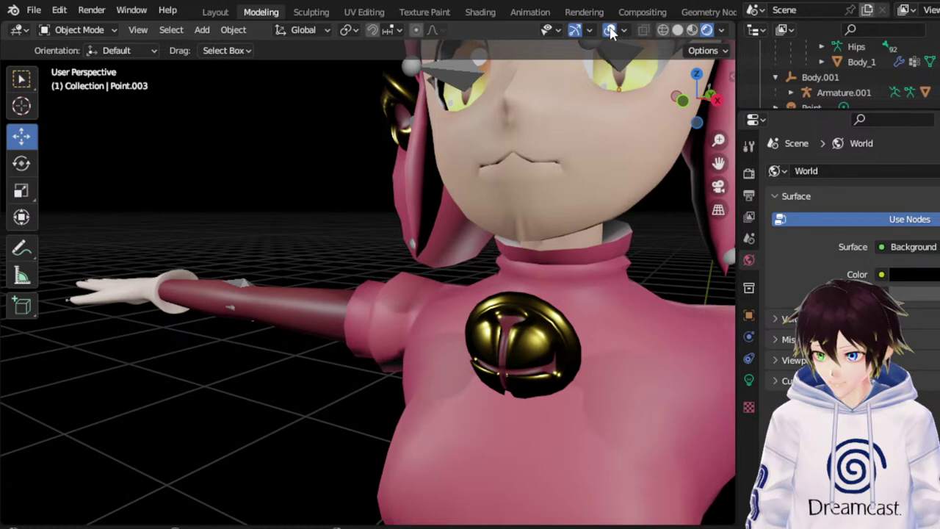
click(609, 30)
drag(719, 162, 502, 479)
scroll(668, 188, down, 7)
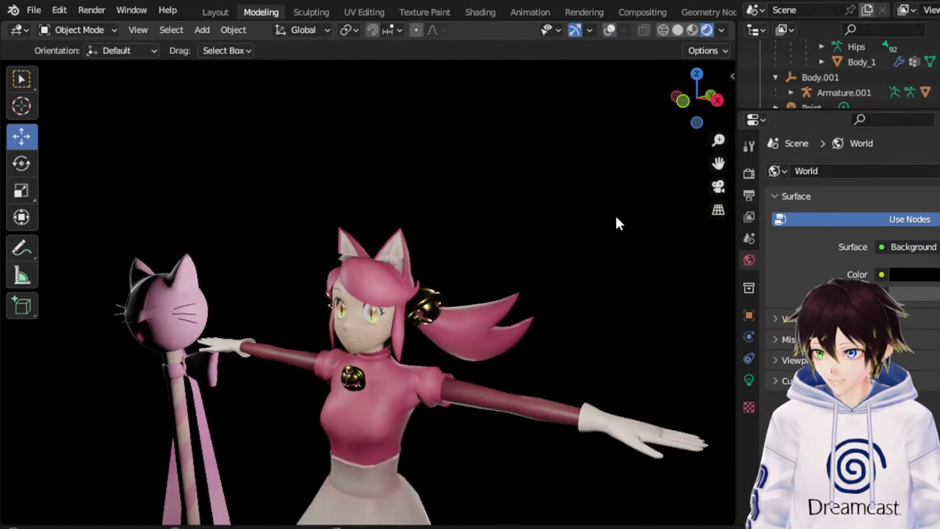
middle_drag(594, 242, 598, 229)
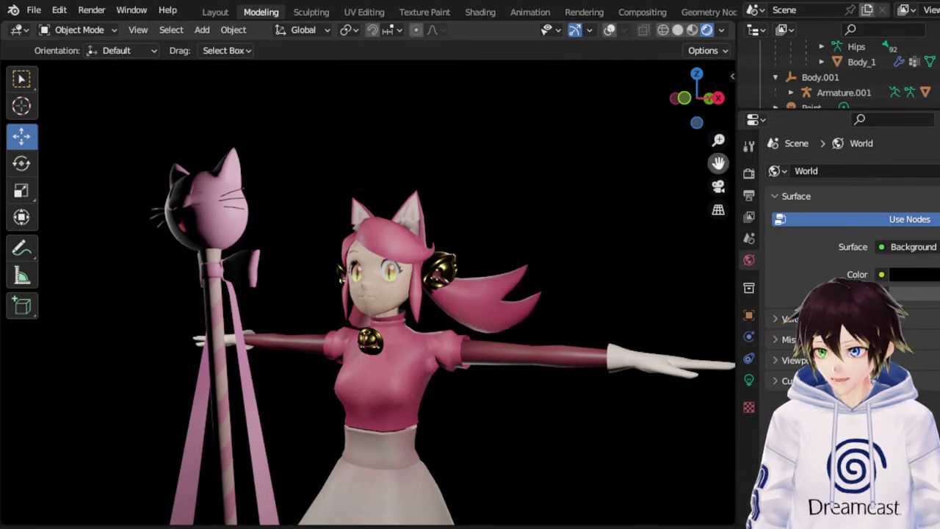
drag(719, 163, 716, 7)
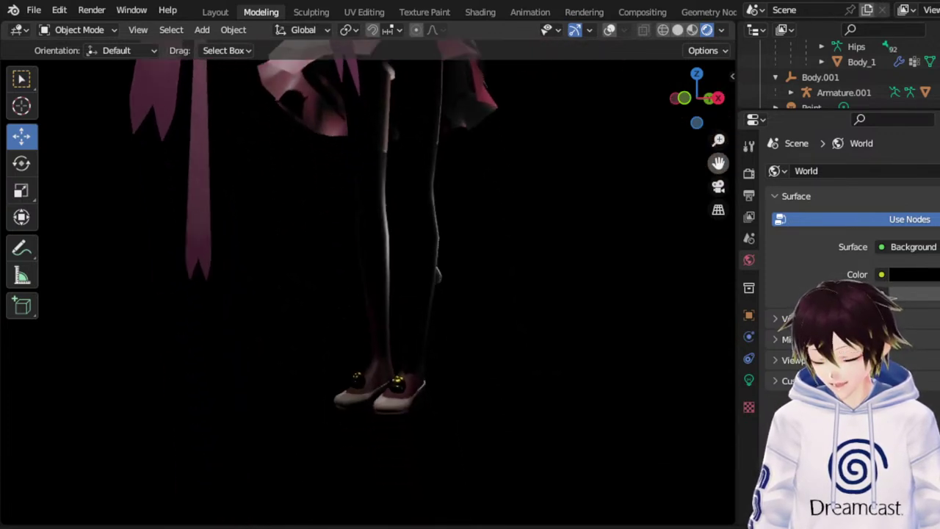
drag(719, 163, 699, 528)
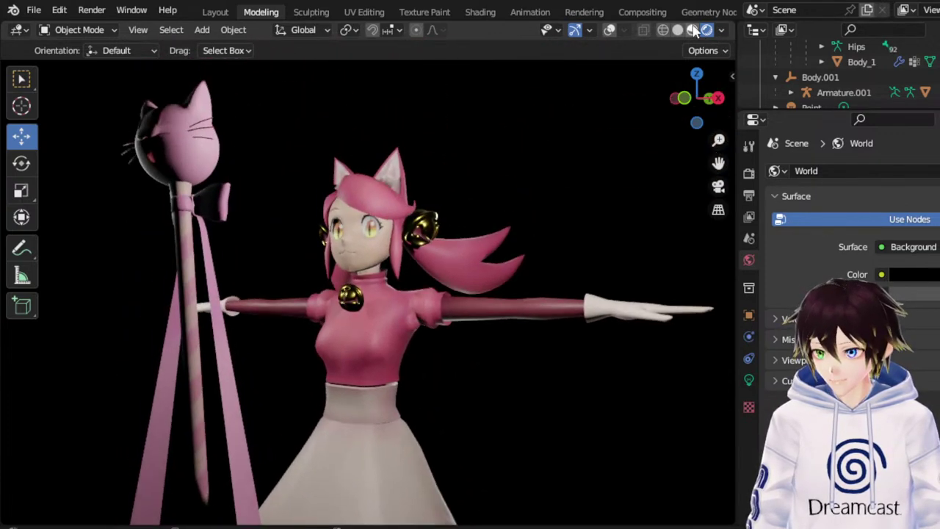
Return the viewport to Material Preview shading and view the character together with the staff
click(692, 31)
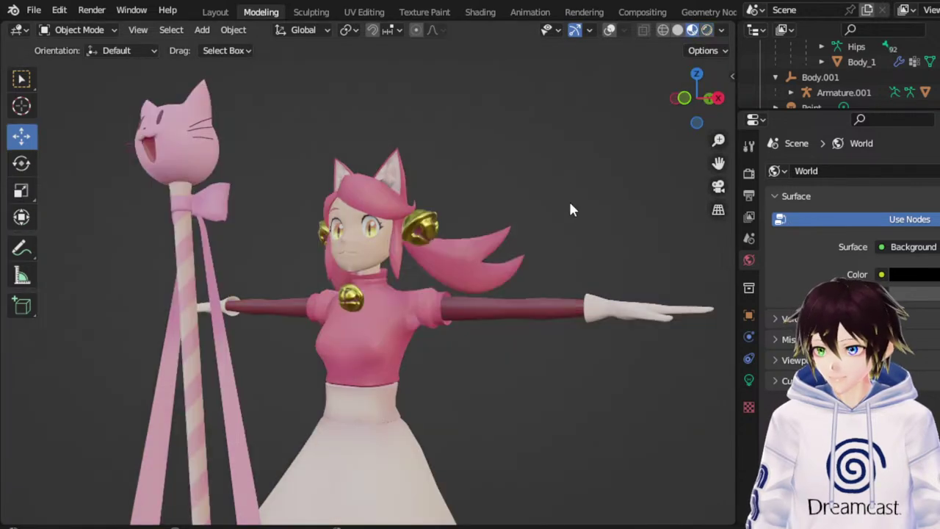
middle_drag(571, 210, 679, 238)
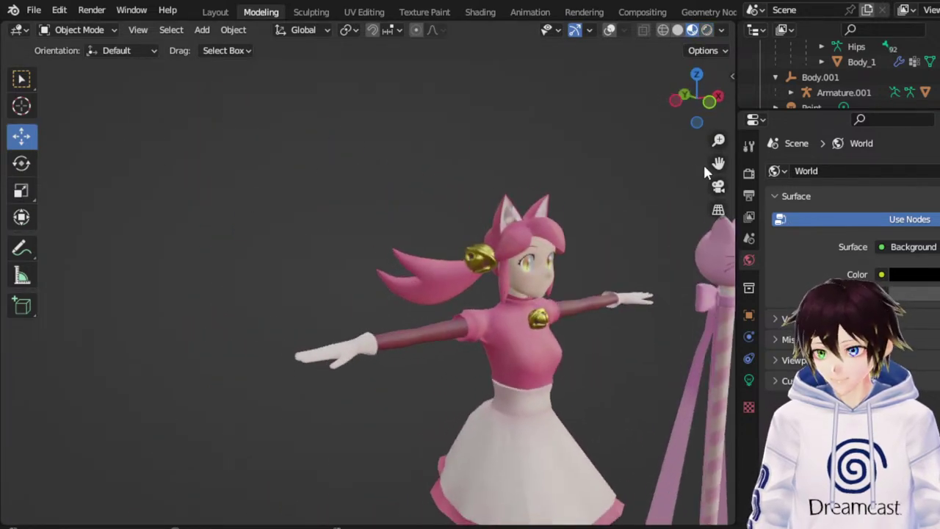
drag(719, 163, 565, 18)
middle_drag(450, 270, 408, 294)
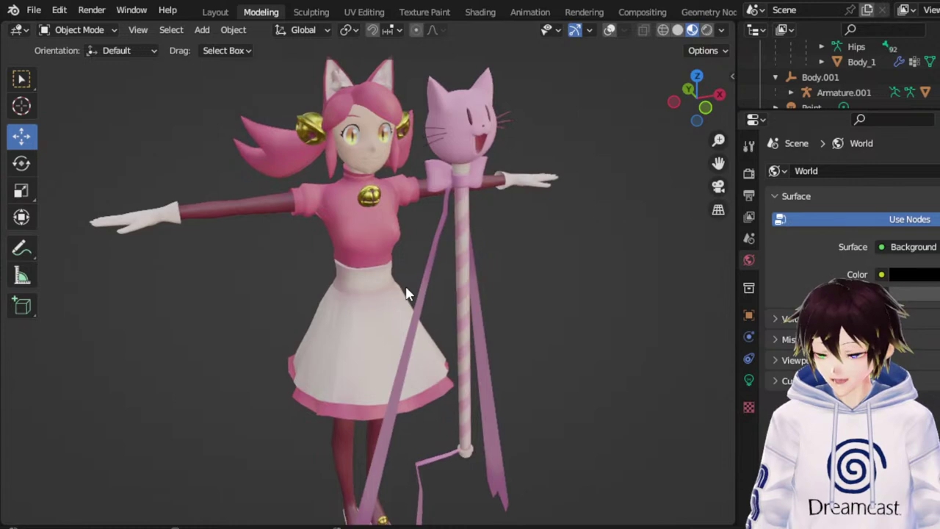
Reopen the recent file HotlandF1Mock.blend
click(34, 8)
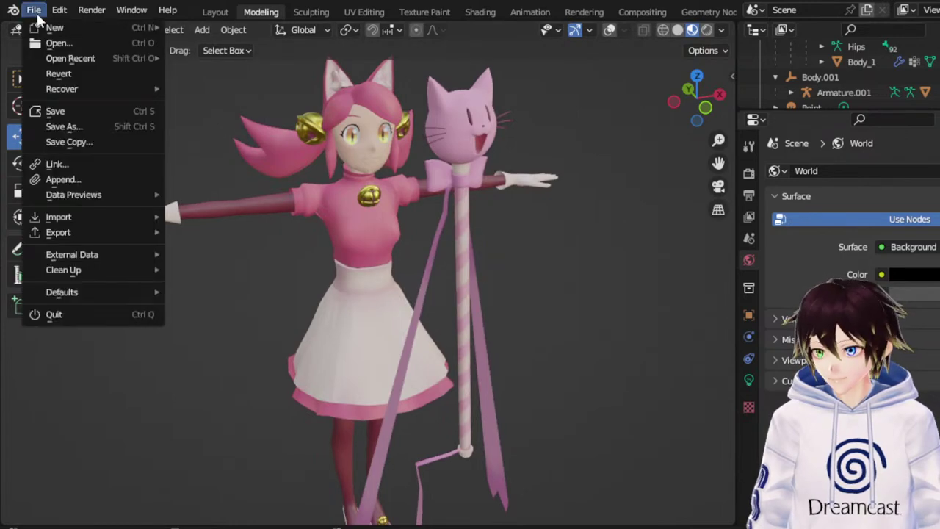
mouse_move(68, 57)
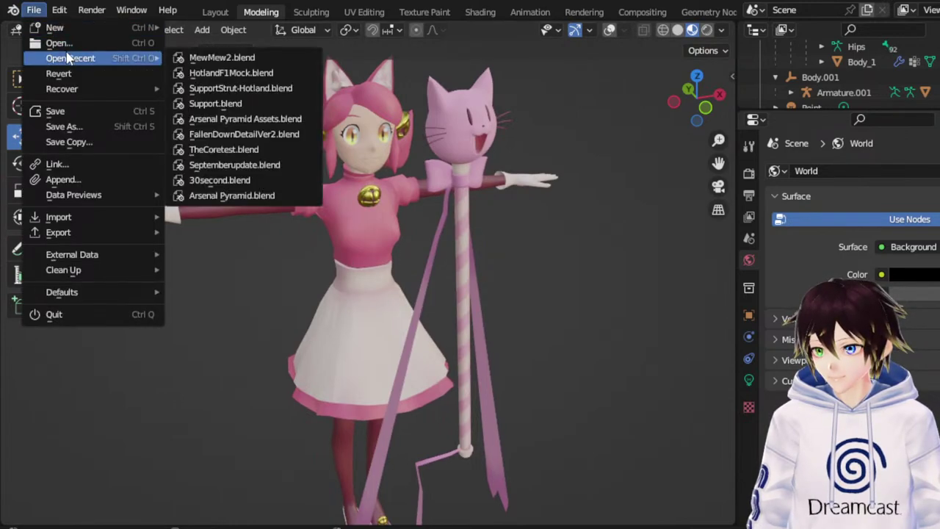
click(255, 76)
Show the overlays again and lift the lower edge points of the unsculpted short inner wall beside its first corner
mouse_move(414, 266)
middle_down()
mouse_move(460, 273)
mouse_move(343, 338)
mouse_move(316, 321)
mouse_move(305, 282)
middle_up()
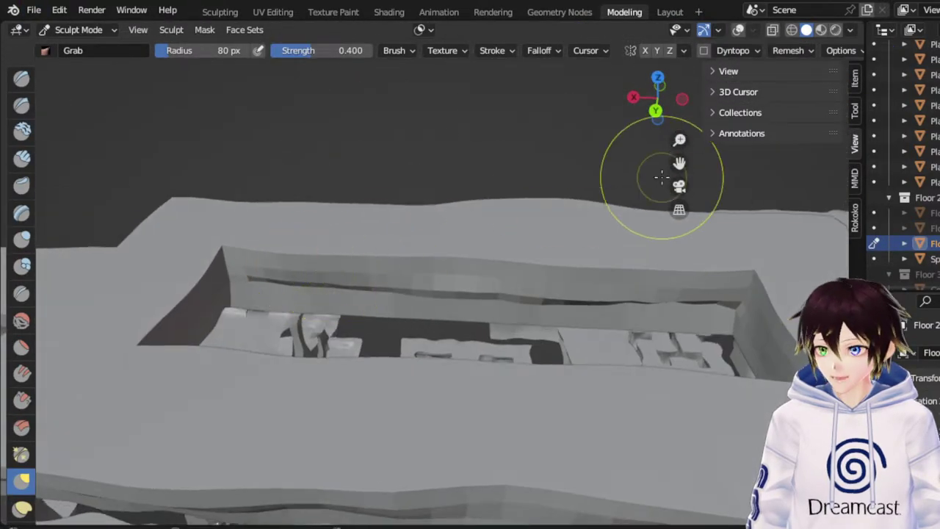
drag(679, 163, 360, 128)
scroll(473, 311, up, 3)
middle_drag(472, 311, 483, 256)
click(739, 30)
mouse_move(679, 162)
mouse_down()
mouse_move(744, 27)
mouse_move(776, 6)
mouse_up()
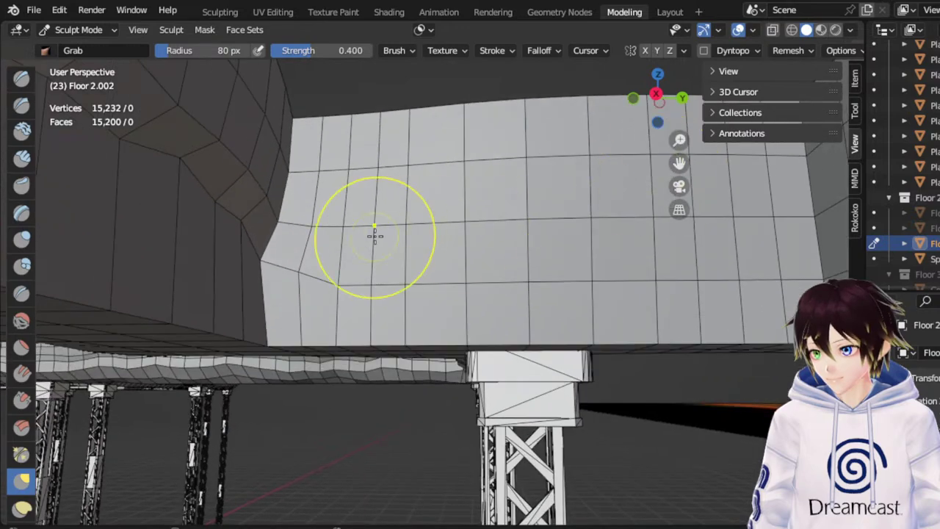
middle_drag(375, 238, 368, 260)
mouse_move(345, 279)
mouse_down()
mouse_move(342, 254)
mouse_move(318, 239)
mouse_up()
drag(403, 282, 398, 220)
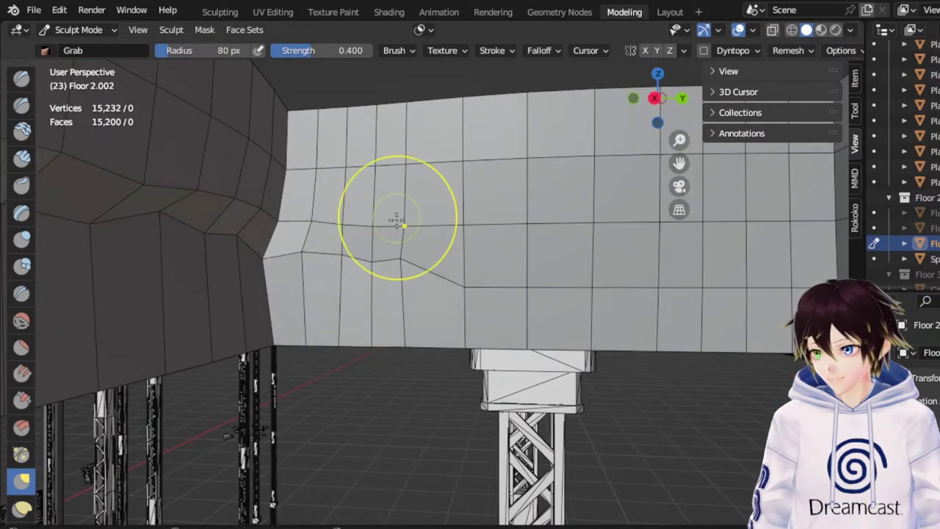
Extend the undercut ledge toward the middle of the short inner wall, raising its points to uneven heights
drag(478, 279, 481, 250)
drag(542, 278, 541, 229)
drag(441, 278, 440, 250)
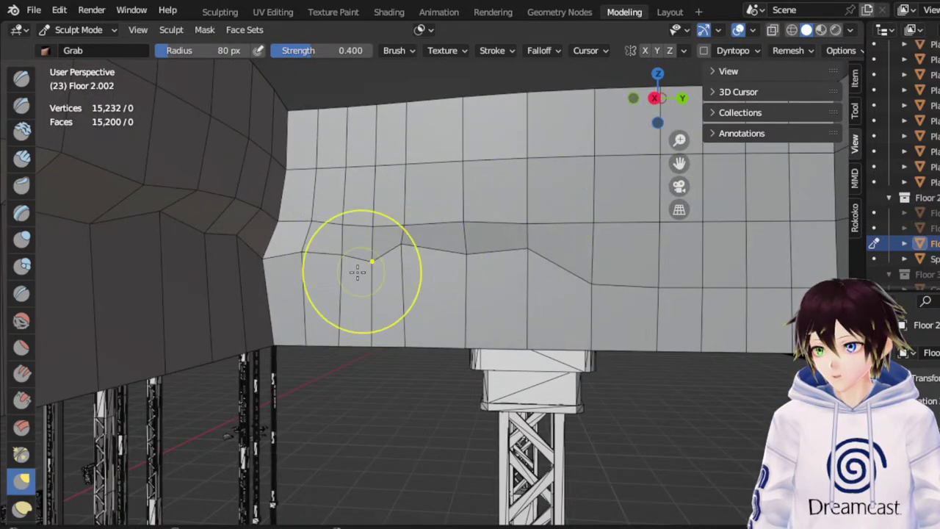
drag(357, 272, 357, 250)
Lift the remaining lower edge points of the short inner wall so the undercut ledge reaches the opposite corner
drag(680, 163, 444, 173)
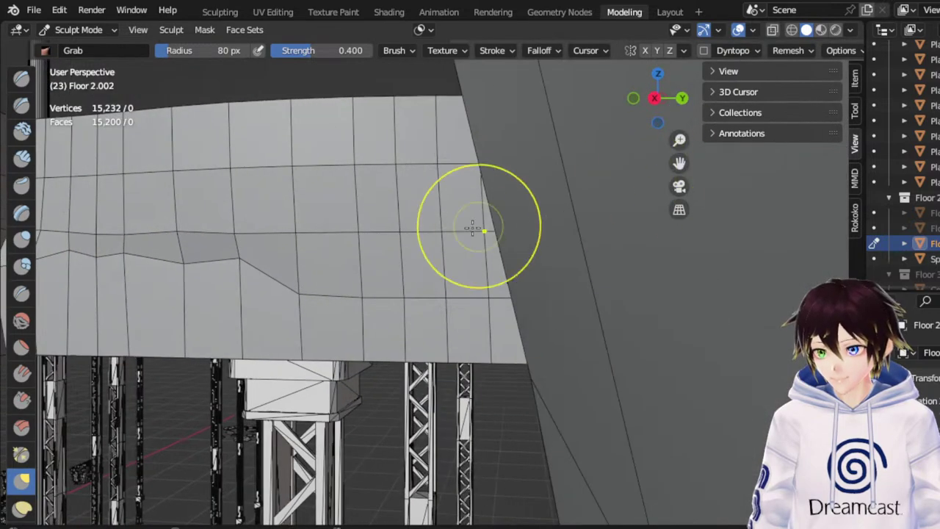
middle_drag(478, 229, 504, 231)
drag(378, 298, 387, 215)
mouse_move(324, 307)
mouse_down()
mouse_move(538, 288)
mouse_move(434, 240)
mouse_move(416, 252)
mouse_move(327, 267)
mouse_move(280, 255)
mouse_up()
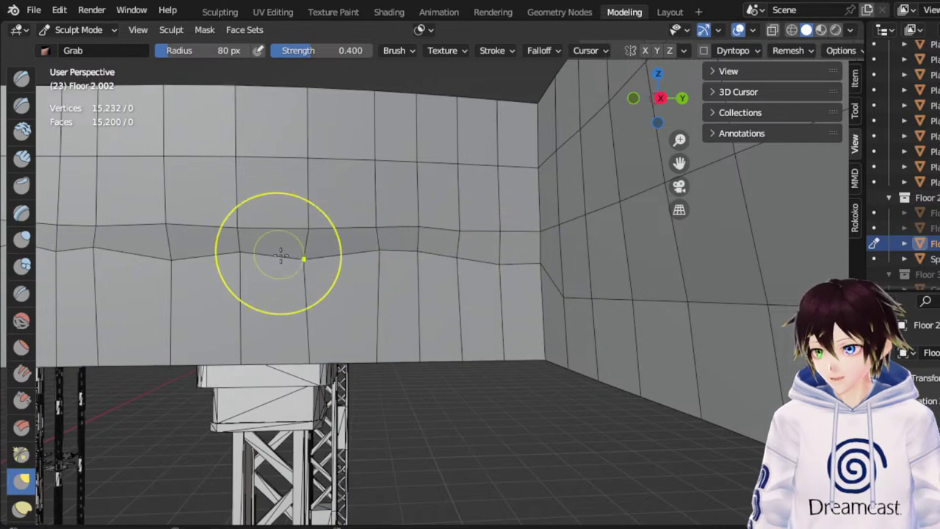
Review the undercut ledge across the short inner wall from corner to corner
drag(680, 165, 923, 150)
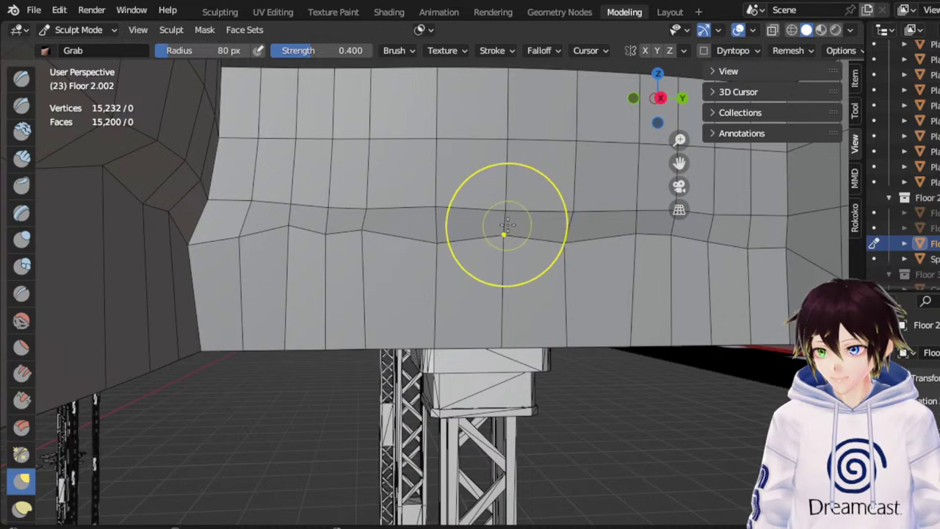
scroll(494, 251, down, 2)
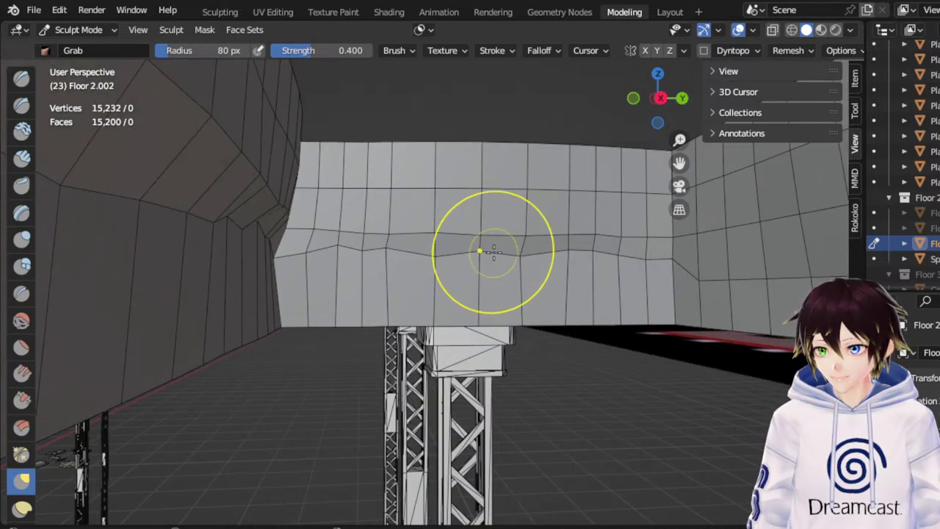
middle_drag(487, 258, 474, 257)
scroll(473, 258, up, 3)
scroll(344, 318, down, 1)
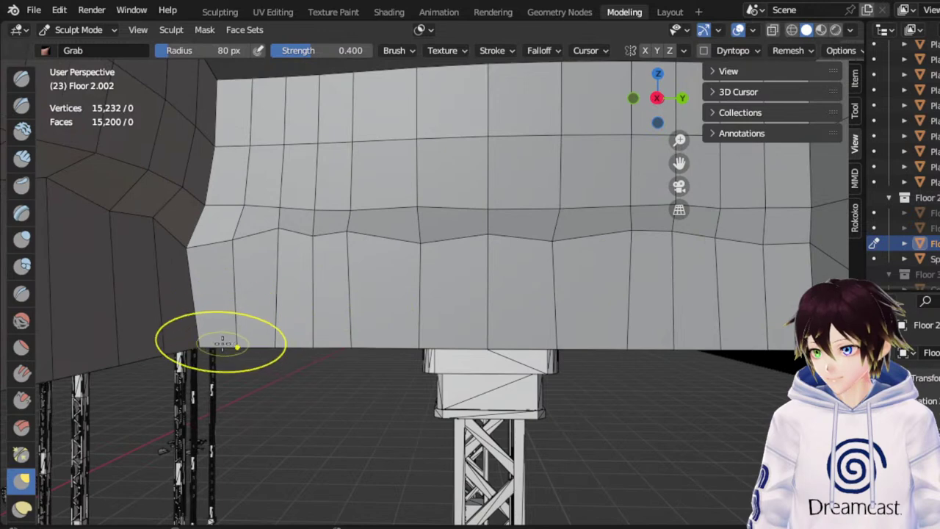
Lift the bottom rim of the short inner wall point by point from one corner to the other with the Grab brush
mouse_move(222, 341)
mouse_down()
mouse_move(229, 317)
mouse_move(275, 313)
mouse_up()
drag(341, 334, 340, 313)
mouse_move(403, 332)
mouse_down()
mouse_move(404, 315)
mouse_move(434, 310)
mouse_up()
drag(511, 342, 505, 315)
drag(556, 338, 755, 326)
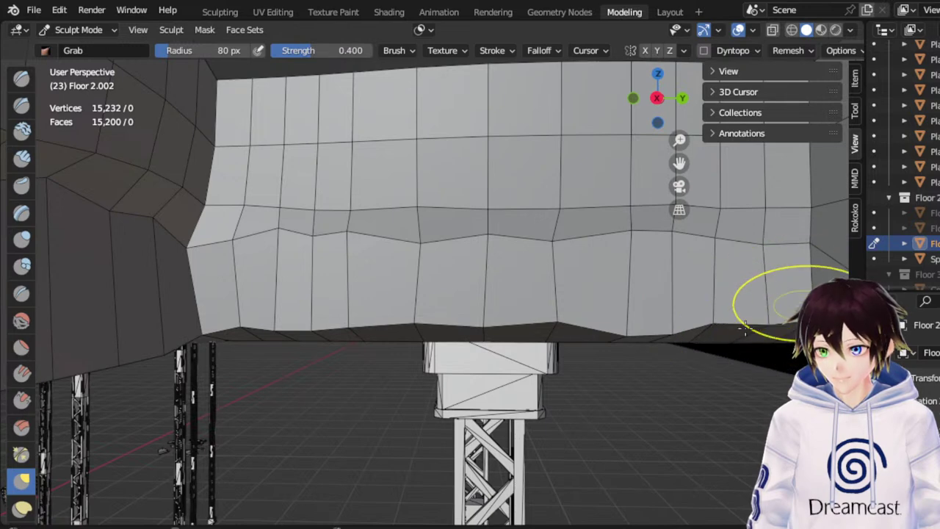
Raise individual bottom rim points of the short inner wall further to give the rim an uneven, wavy outline
drag(612, 308, 609, 300)
drag(554, 317, 550, 288)
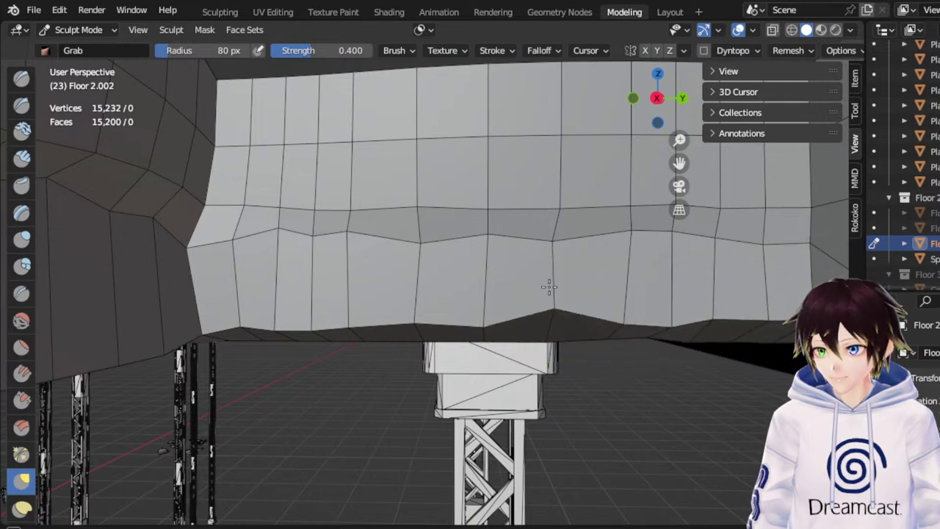
drag(480, 319, 466, 294)
drag(418, 325, 399, 307)
mouse_move(278, 334)
mouse_down()
mouse_move(276, 324)
mouse_move(314, 291)
mouse_up()
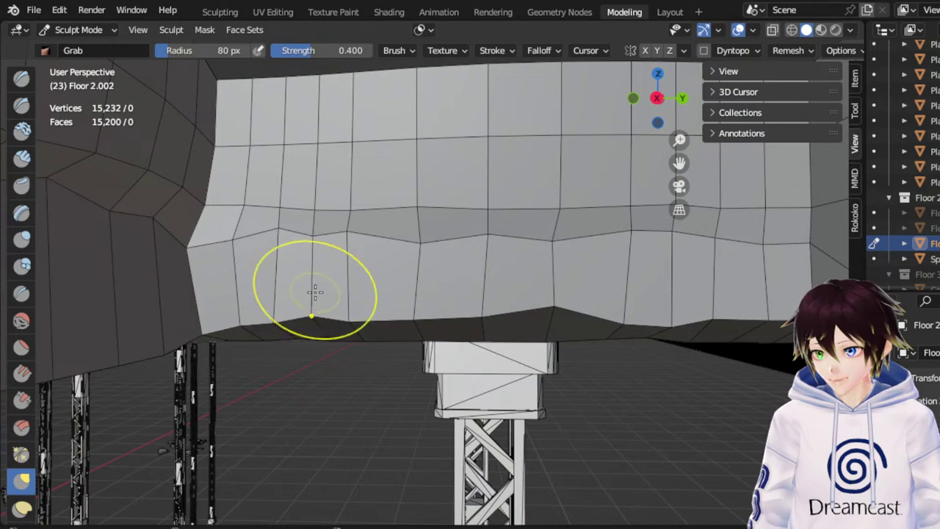
drag(338, 322, 336, 303)
drag(276, 323, 270, 303)
drag(220, 317, 208, 271)
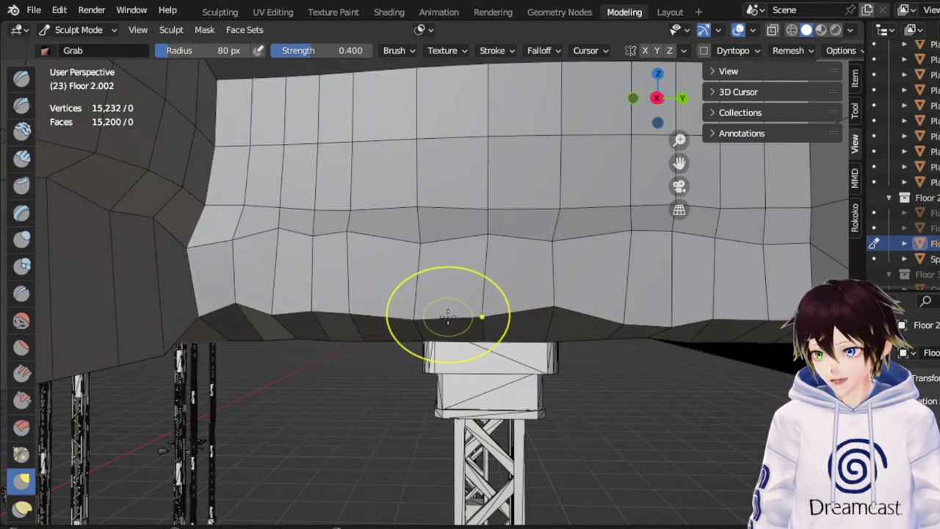
Nudge the short inner wall's bottom rim sideways from below and raise its points near the opposite corner
middle_drag(441, 311, 364, 275)
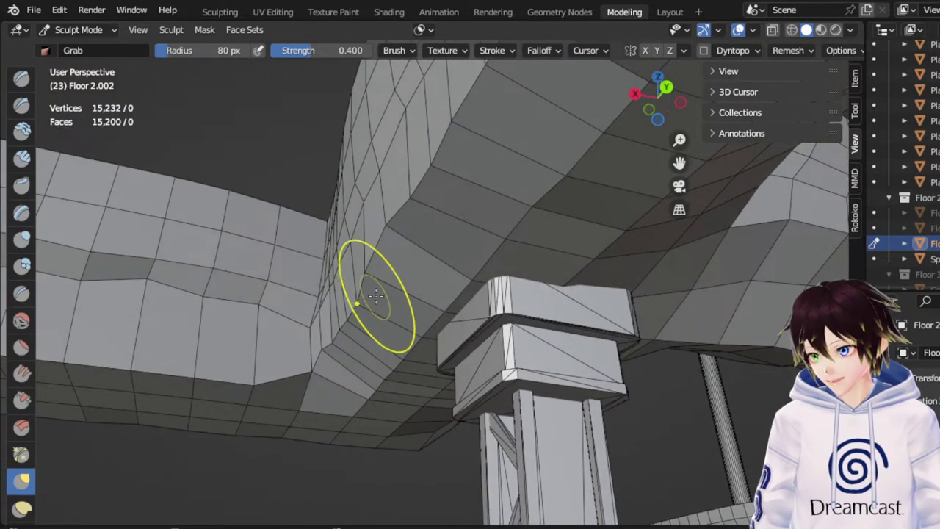
drag(375, 280, 398, 290)
drag(397, 217, 409, 218)
drag(429, 168, 439, 170)
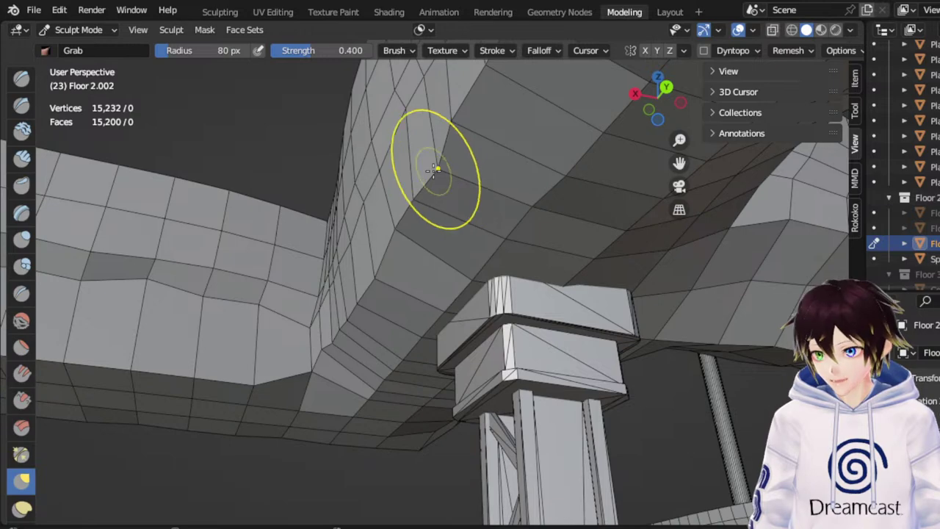
middle_drag(440, 170, 548, 215)
mouse_move(720, 306)
mouse_down()
mouse_move(718, 286)
mouse_move(684, 284)
mouse_up()
drag(637, 312, 622, 276)
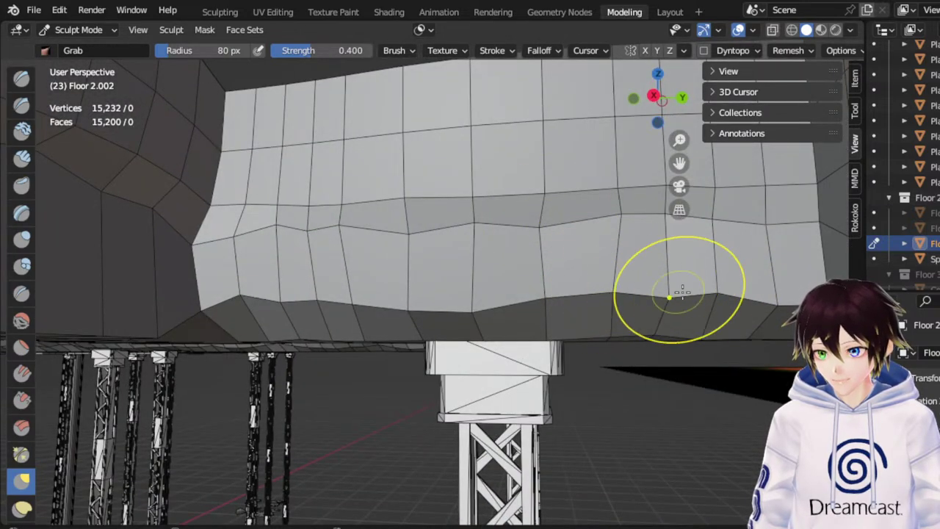
Examine the reshaped short inner wall and the adjoining long walls of the opening from below, above and inside
middle_drag(706, 293, 585, 252)
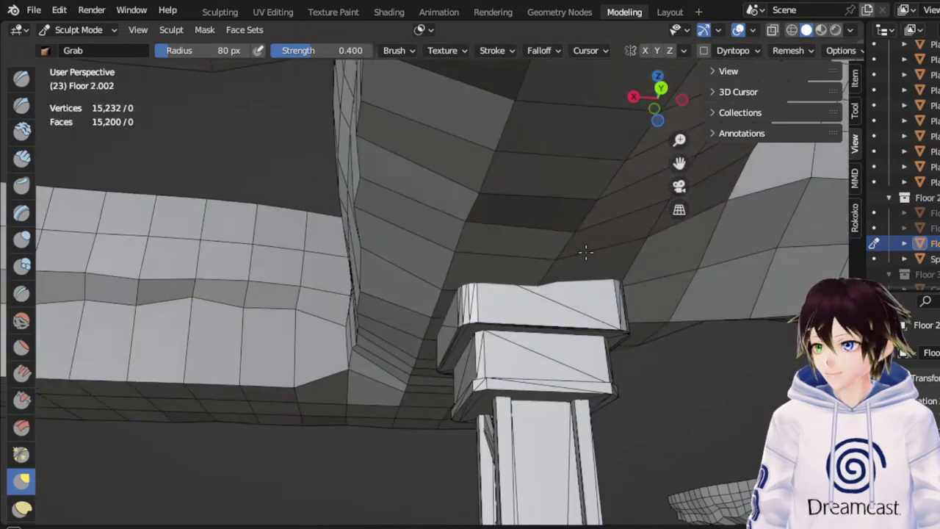
scroll(588, 254, down, 2)
drag(680, 163, 772, 175)
mouse_move(550, 250)
middle_down()
mouse_move(529, 265)
mouse_move(529, 317)
mouse_move(545, 332)
middle_up()
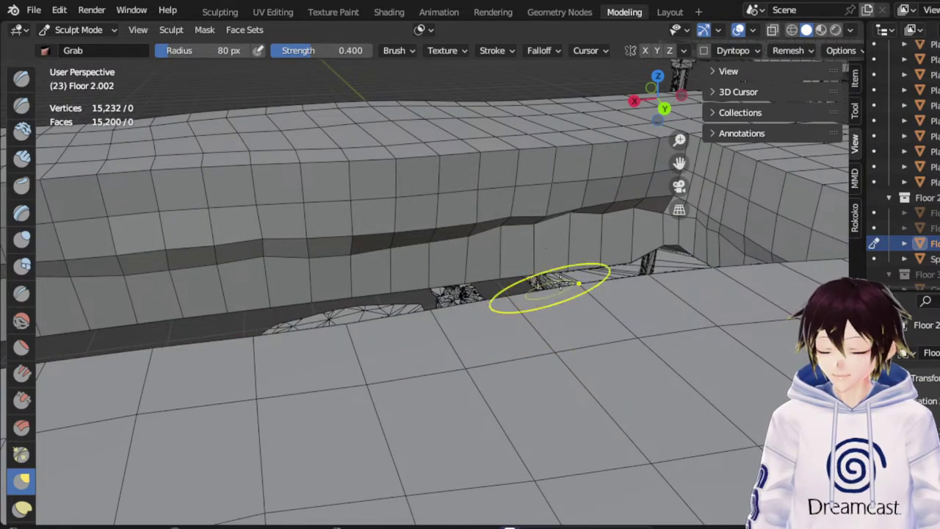
middle_drag(363, 303, 460, 299)
drag(685, 164, 633, 169)
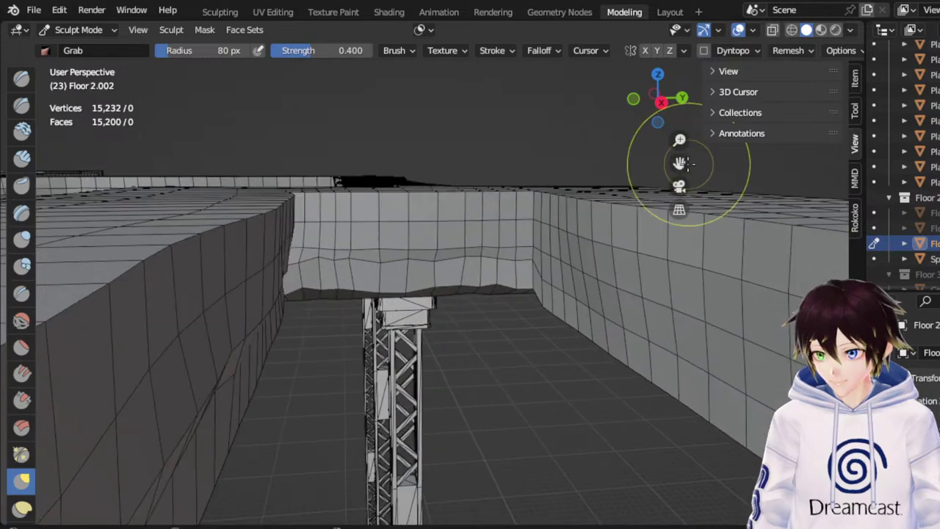
scroll(648, 198, up, 3)
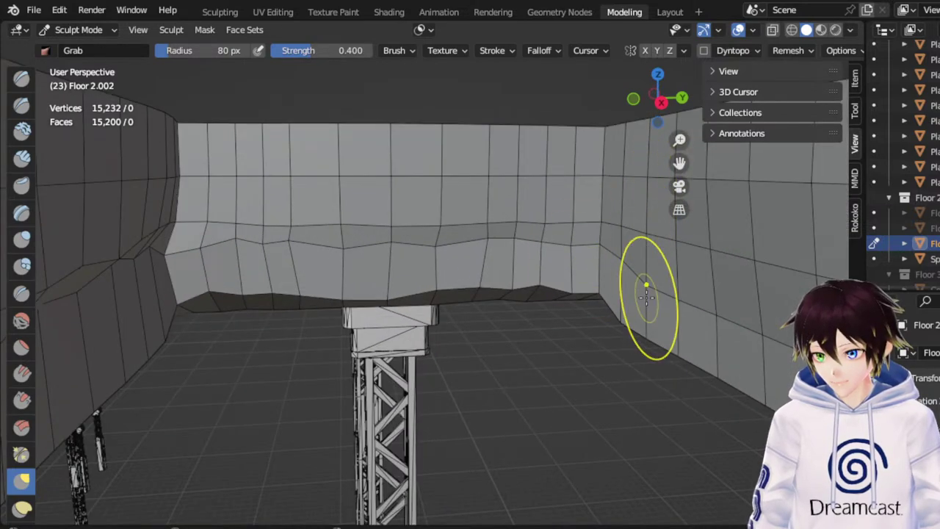
drag(681, 163, 630, 193)
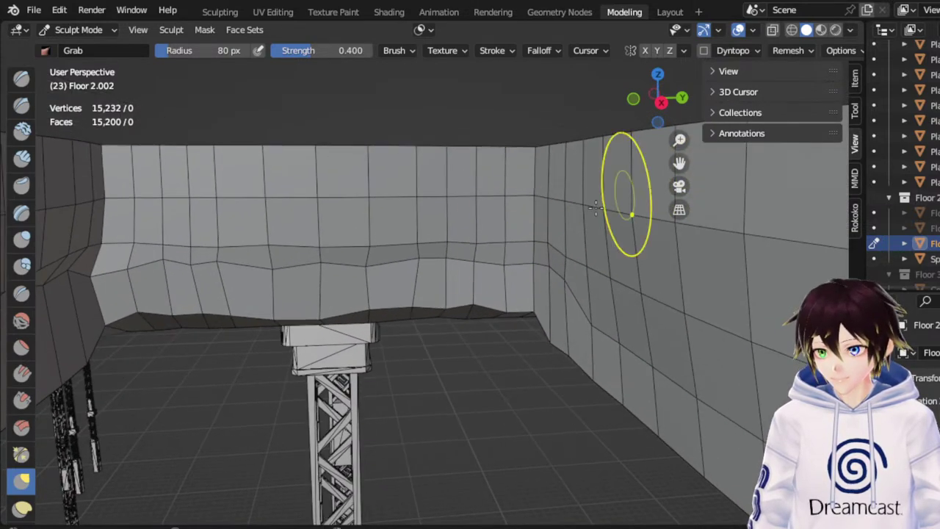
middle_drag(421, 276, 582, 212)
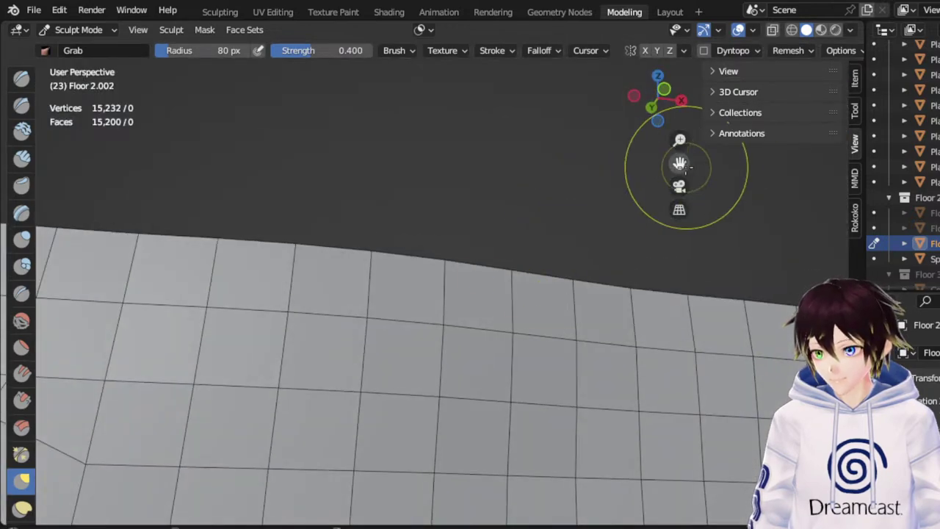
Raise the lower row of points on the long inner wall beside its first corner to start an undercut ledge
drag(687, 168, 750, 136)
middle_drag(497, 258, 464, 284)
drag(403, 306, 407, 233)
drag(474, 313, 482, 243)
drag(498, 285, 484, 219)
drag(567, 318, 578, 202)
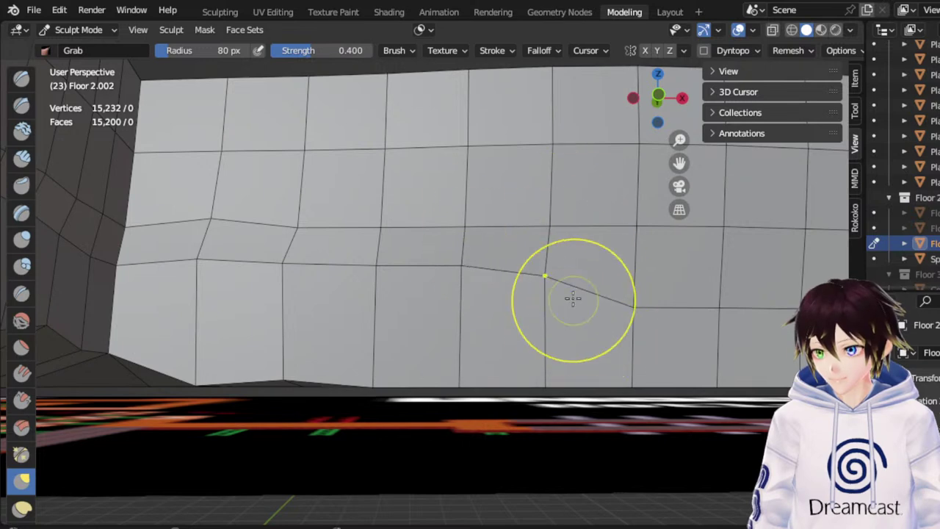
Lift the ledge points near the long inner wall's first corner further, to uneven heights
drag(572, 298, 569, 254)
drag(652, 290, 648, 241)
drag(569, 293, 561, 253)
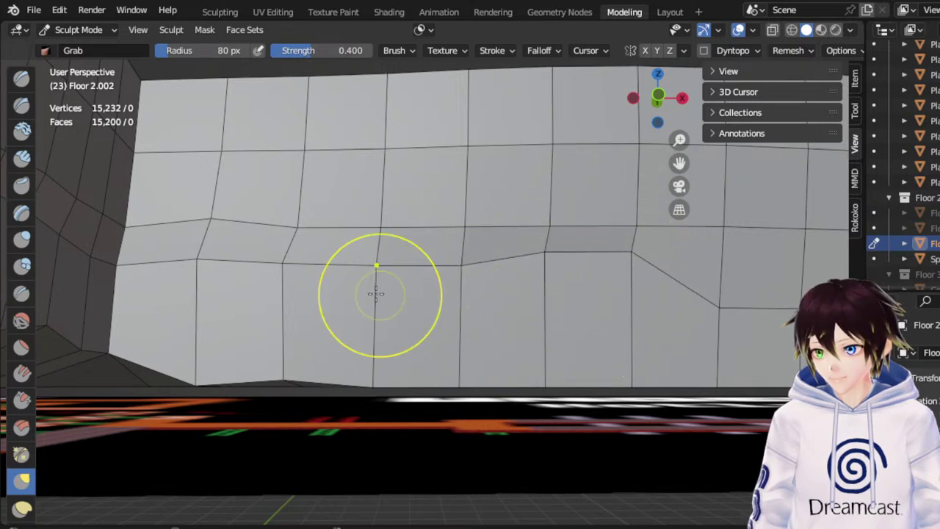
drag(379, 291, 377, 257)
drag(294, 285, 292, 273)
Continue the uneven ledge along the middle of the long inner wall by raising its lower row of points
shift+middle_drag(625, 272, 305, 267)
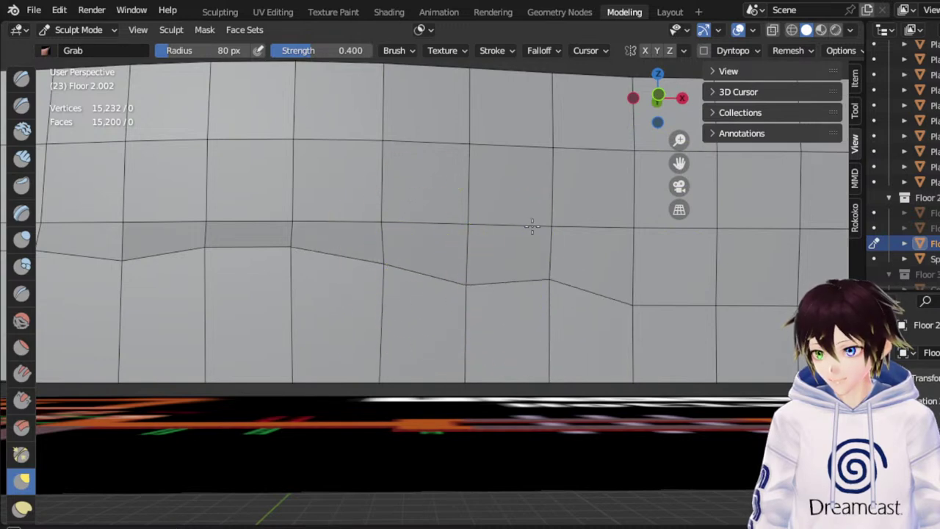
mouse_move(577, 309)
mouse_down()
mouse_move(589, 277)
mouse_move(631, 269)
mouse_move(647, 249)
mouse_up()
mouse_move(683, 167)
mouse_down()
mouse_move(504, 181)
mouse_move(414, 171)
mouse_up()
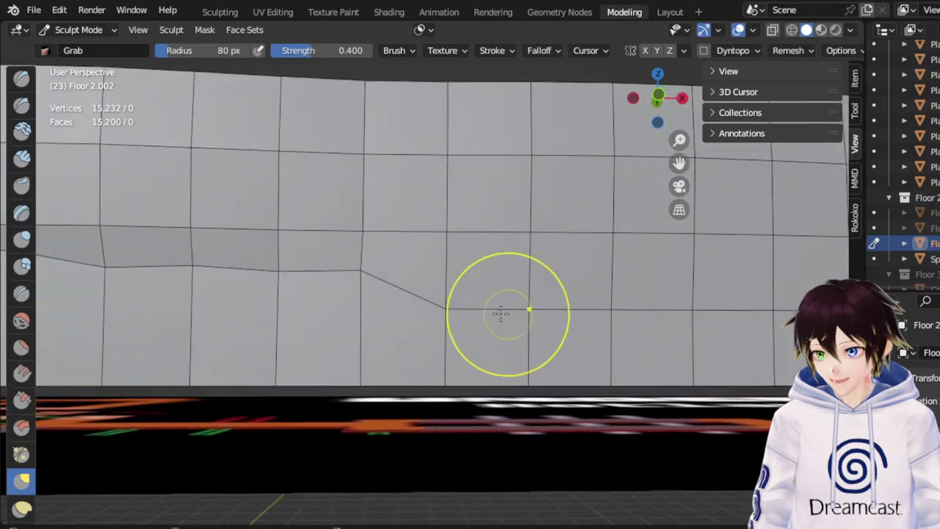
drag(442, 312, 458, 252)
drag(508, 321, 535, 278)
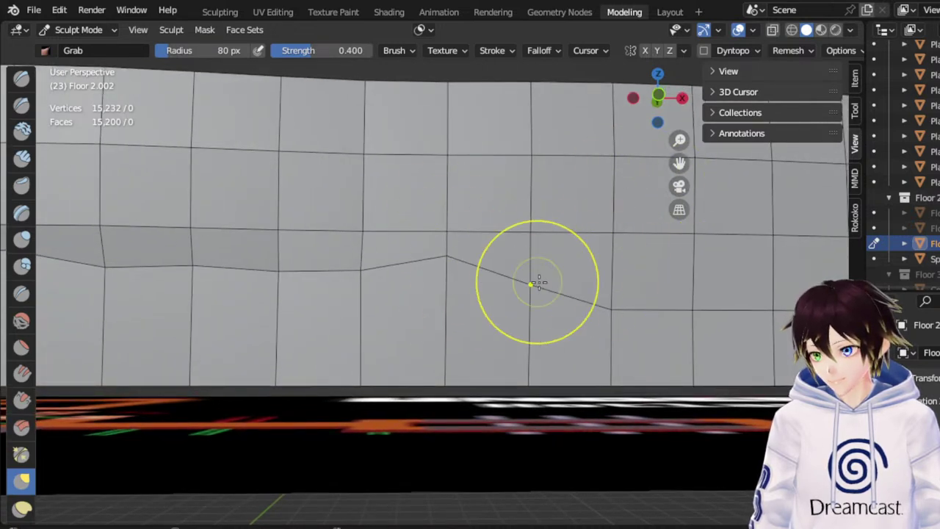
Raise the remaining lower row points of the long inner wall so the ledge joins the sculpted section at the opposite corner
drag(681, 164, 420, 155)
drag(324, 311, 349, 246)
drag(347, 288, 357, 240)
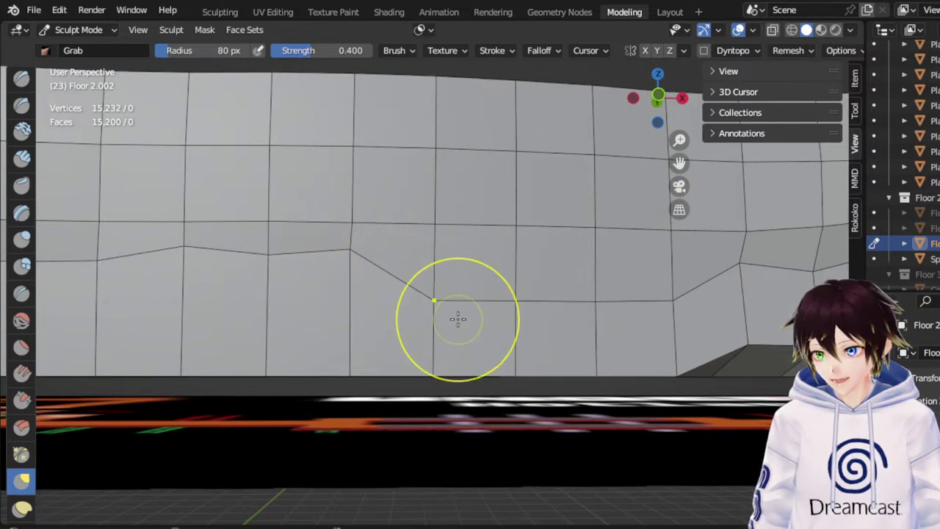
drag(457, 319, 454, 263)
drag(523, 311, 529, 267)
drag(530, 282, 534, 259)
mouse_move(614, 305)
mouse_down()
mouse_move(619, 217)
mouse_move(629, 236)
mouse_up()
drag(680, 318, 669, 232)
drag(679, 169, 748, 170)
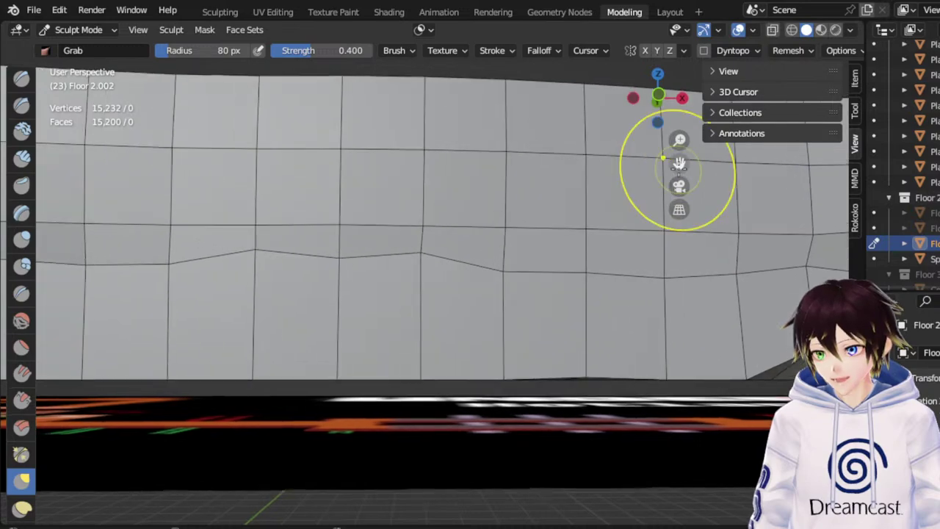
Pull more ledge points upward along the long inner wall from an oblique angle to roughen its line
mouse_move(460, 288)
middle_down()
mouse_move(514, 286)
mouse_move(517, 304)
middle_up()
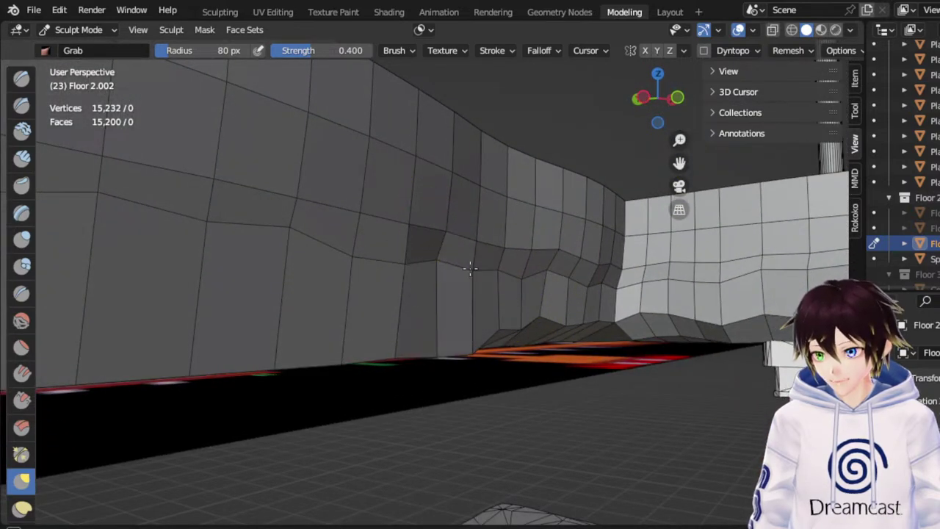
drag(405, 269, 389, 226)
drag(360, 260, 319, 216)
scroll(363, 241, down, 1)
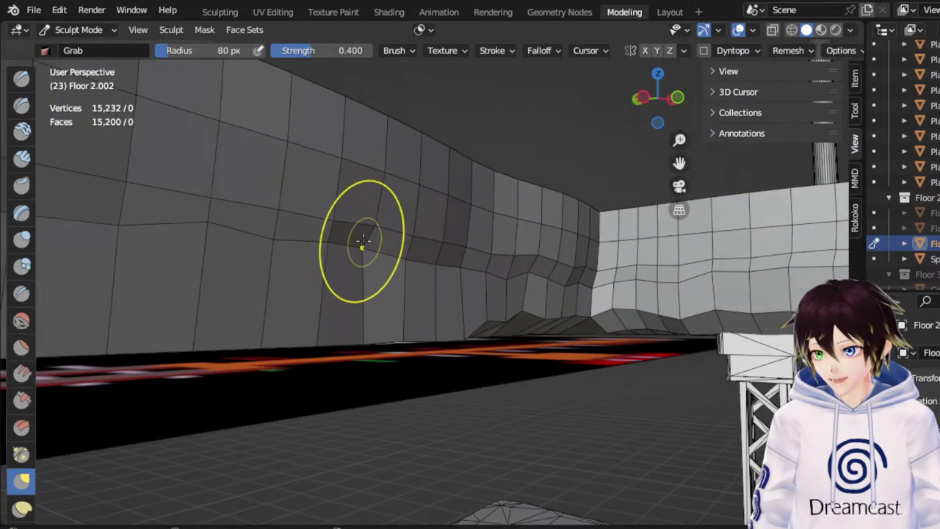
middle_drag(363, 241, 291, 223)
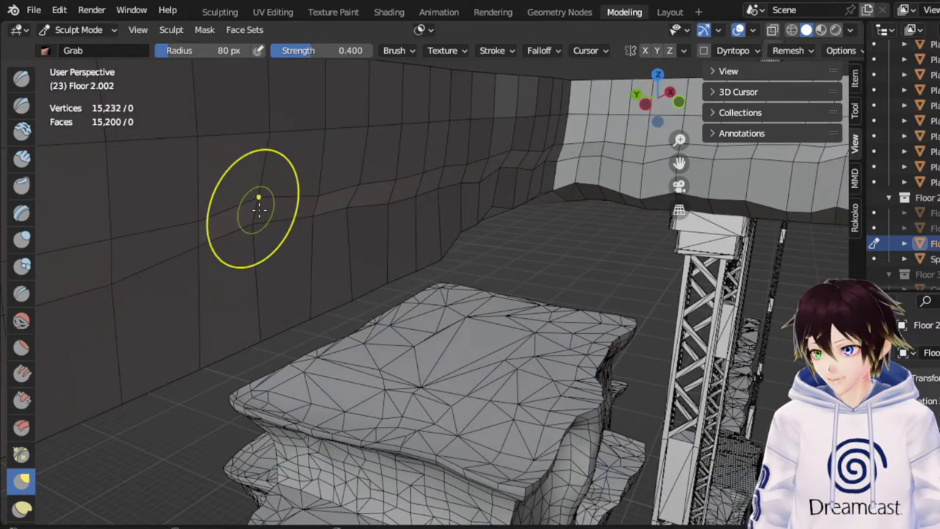
middle_drag(680, 164, 624, 187)
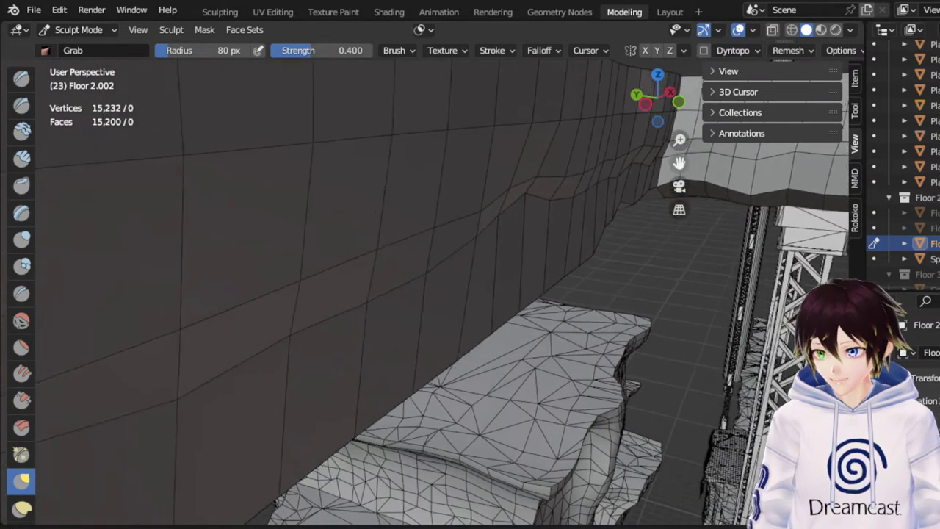
middle_drag(547, 215, 456, 246)
drag(439, 216, 350, 237)
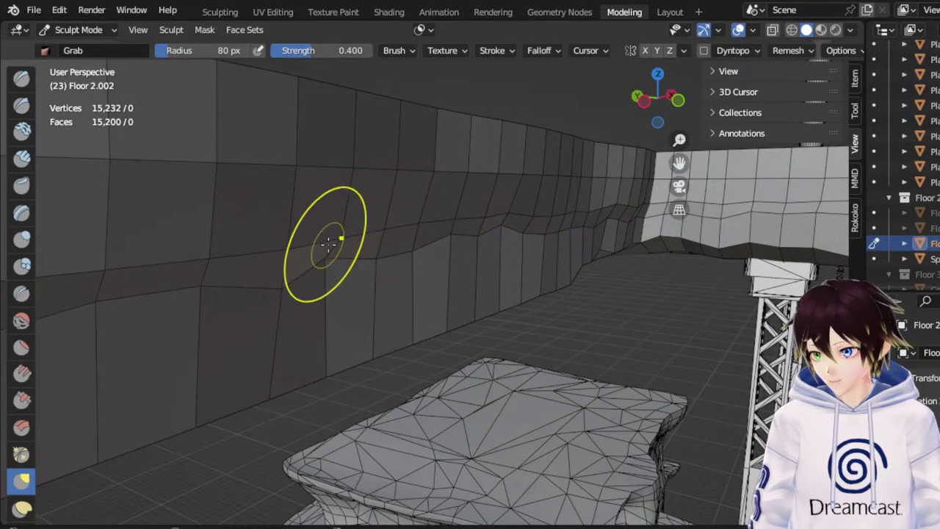
mouse_move(275, 274)
mouse_down()
mouse_move(255, 240)
mouse_move(263, 249)
mouse_up()
Examine the ledge and underside of the long inner wall from several angles inside and beneath the opening
mouse_move(263, 249)
middle_down()
mouse_move(101, 231)
mouse_move(353, 189)
middle_up()
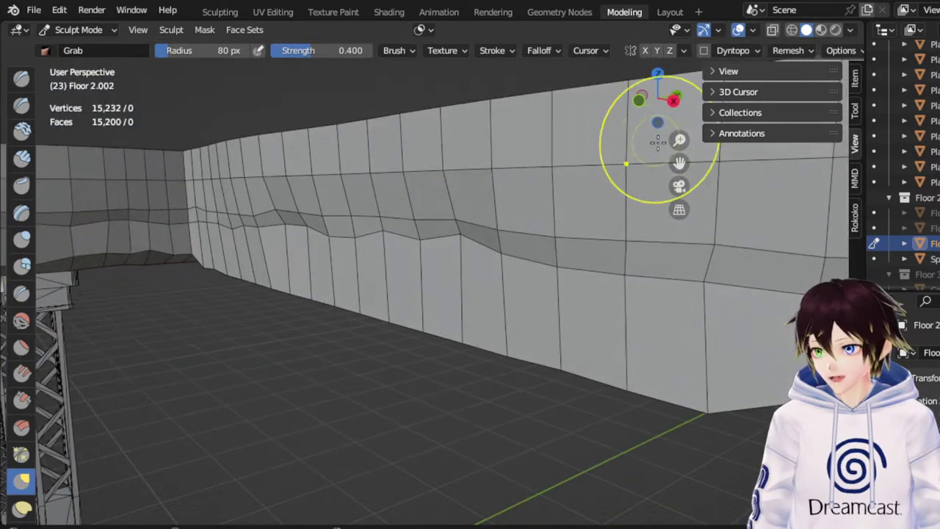
middle_drag(604, 250, 549, 226)
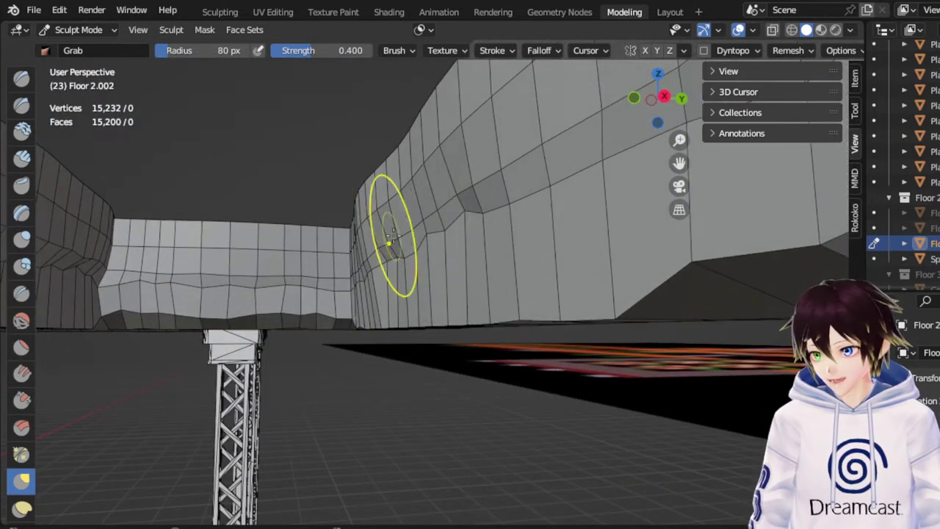
middle_drag(372, 231, 398, 236)
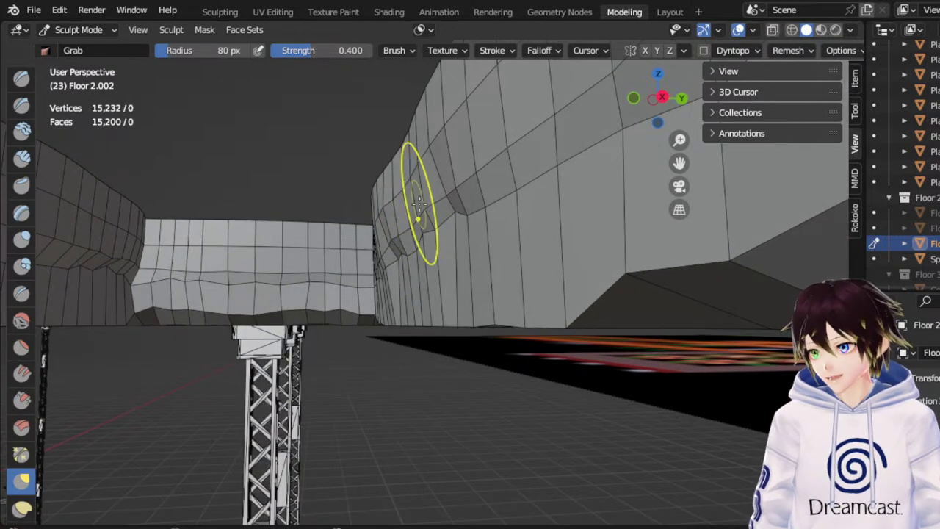
middle_drag(421, 190, 461, 181)
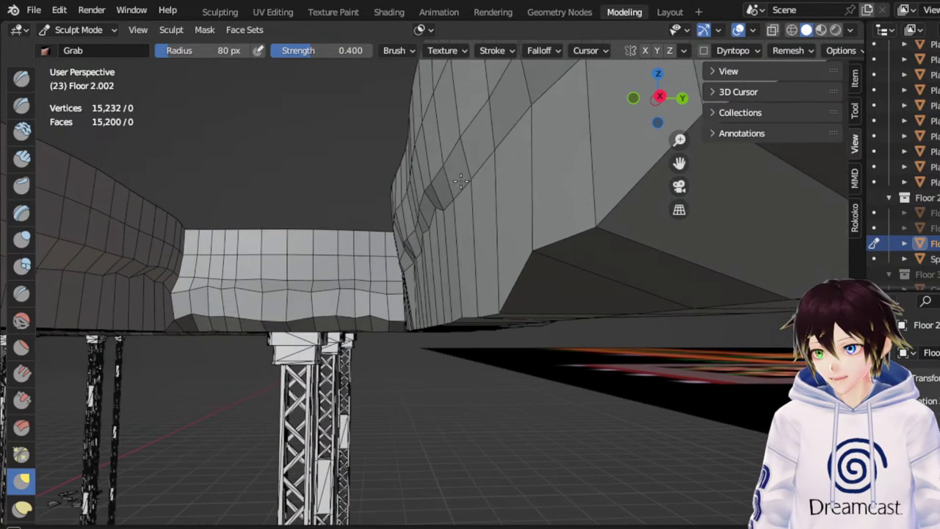
scroll(436, 139, down, 4)
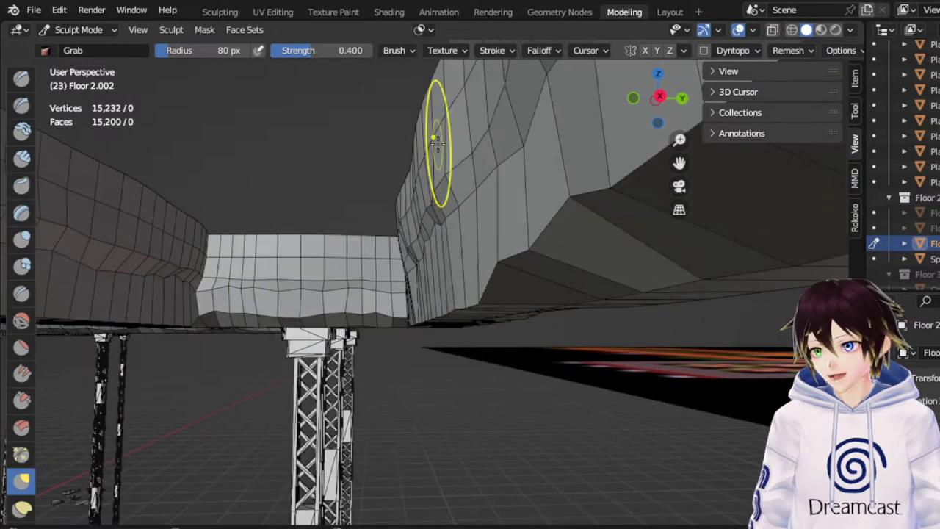
mouse_move(436, 138)
middle_down()
mouse_move(514, 253)
mouse_move(495, 238)
mouse_move(502, 170)
middle_up()
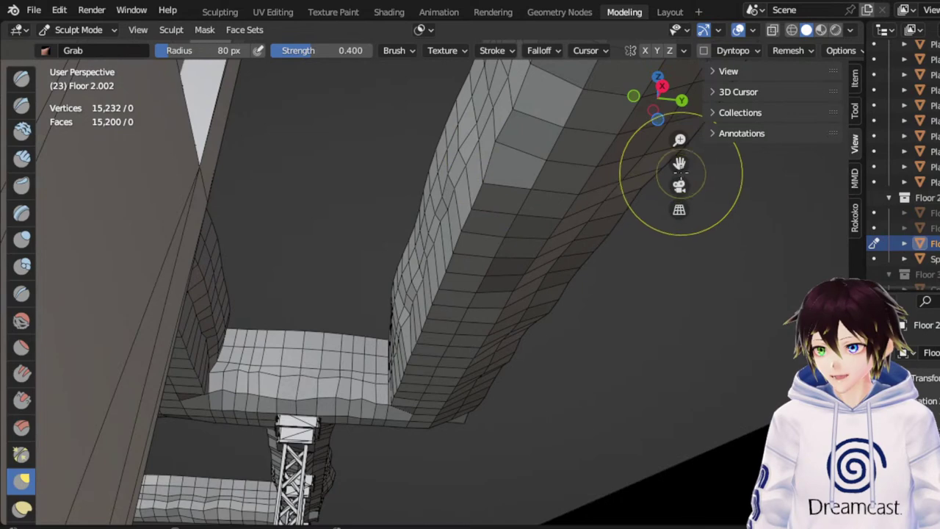
drag(679, 164, 651, 254)
scroll(593, 188, up, 3)
scroll(593, 188, up, 3)
middle_drag(373, 221, 410, 264)
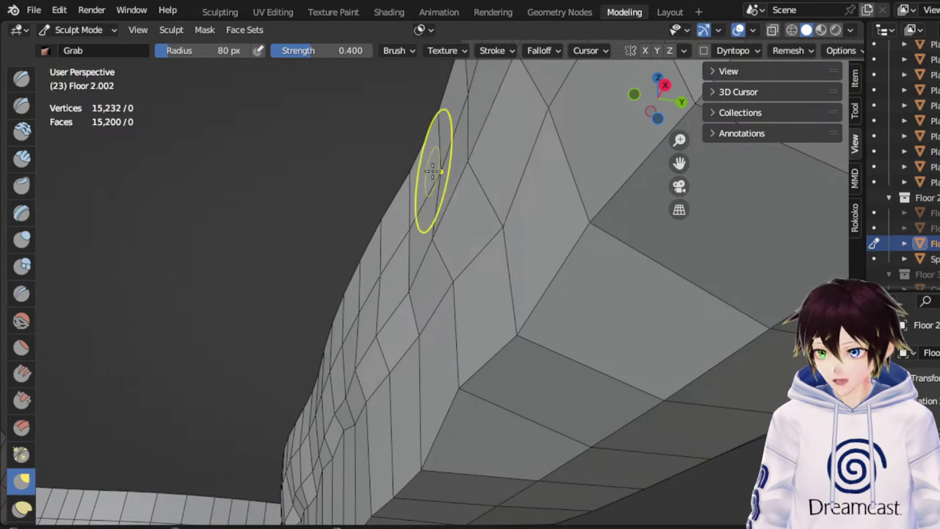
middle_drag(434, 171, 652, 256)
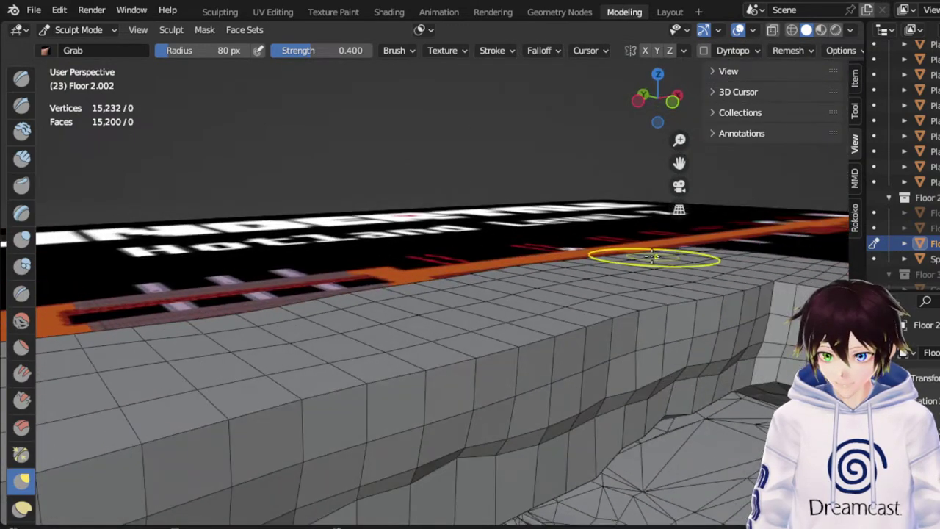
Shift the ledge points on the long inner wall slightly outward from below to vary the ledge's depth
drag(679, 163, 580, 131)
mouse_move(554, 353)
middle_down()
mouse_move(588, 344)
mouse_move(580, 309)
mouse_move(594, 299)
middle_up()
mouse_move(676, 168)
middle_down()
mouse_move(645, 242)
mouse_move(571, 346)
mouse_move(564, 295)
middle_up()
drag(508, 319, 524, 318)
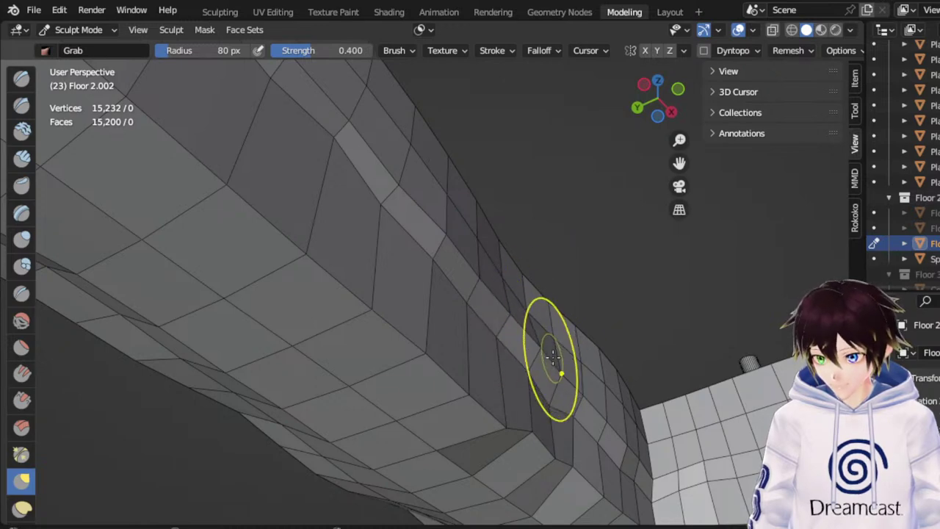
drag(562, 372, 572, 366)
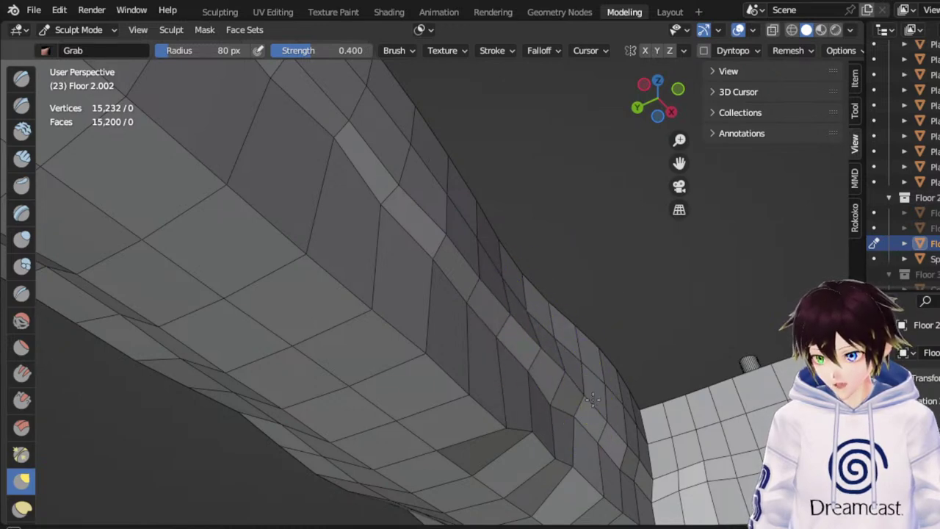
Raise bottom edge points of the long inner wall from beneath so its lower outline becomes uneven
drag(593, 399, 596, 397)
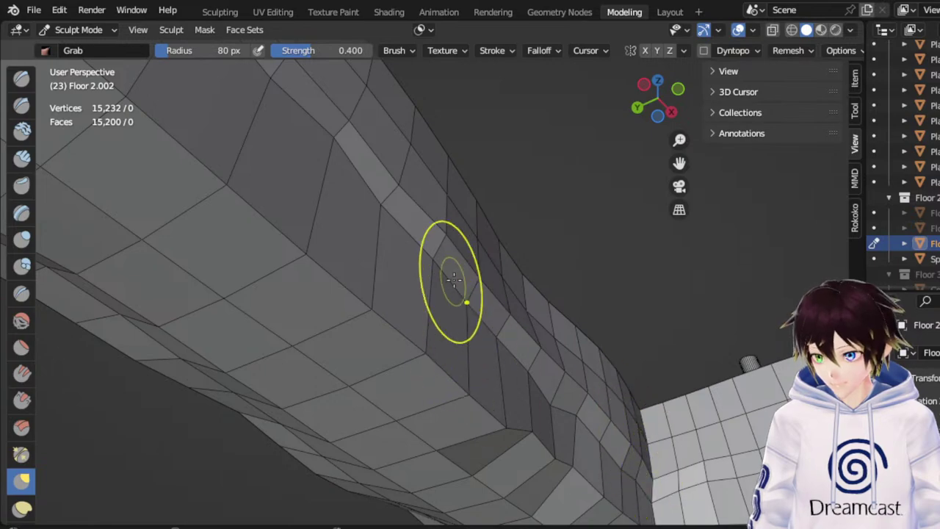
mouse_move(447, 237)
middle_down()
mouse_move(487, 269)
mouse_move(488, 335)
mouse_move(401, 313)
mouse_move(363, 323)
mouse_move(351, 383)
middle_up()
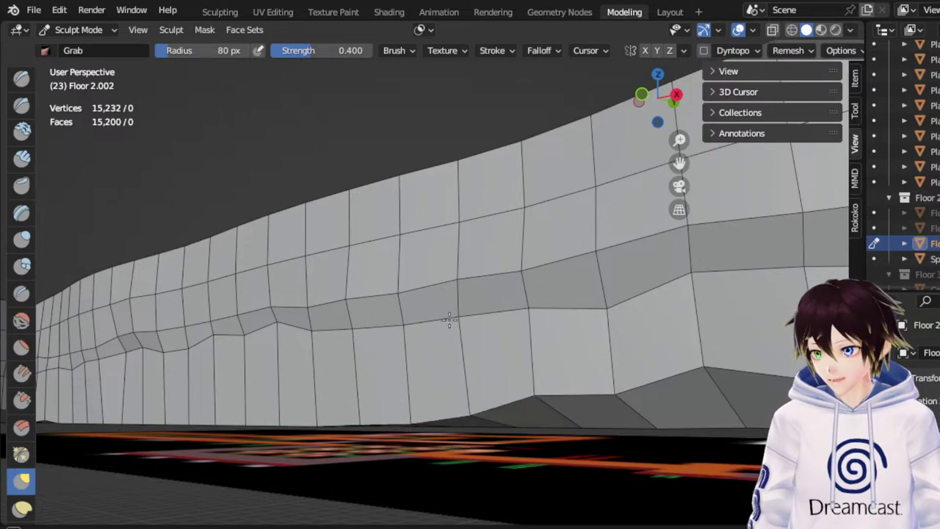
mouse_move(463, 365)
middle_down()
mouse_move(420, 353)
mouse_move(452, 362)
middle_up()
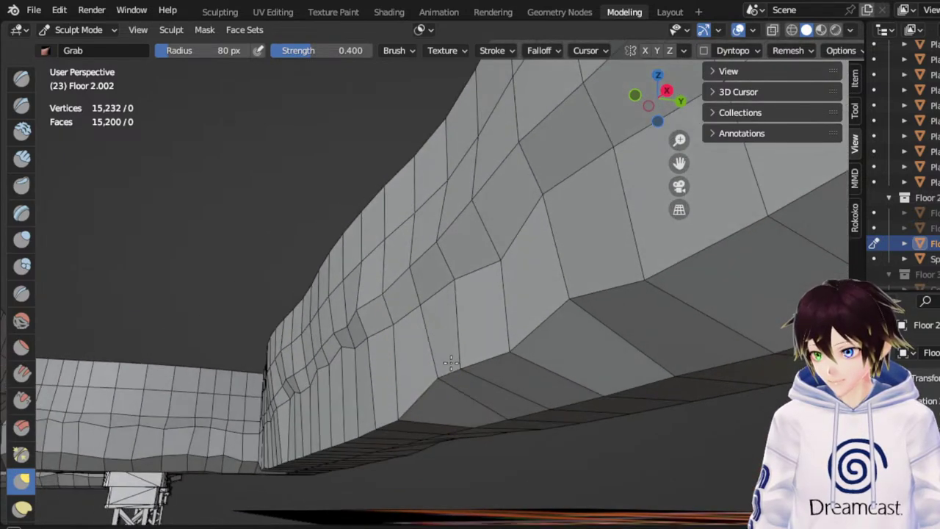
middle_drag(492, 332, 489, 369)
mouse_move(407, 420)
mouse_down()
mouse_move(417, 384)
mouse_move(394, 370)
mouse_up()
scroll(683, 166, down, 2)
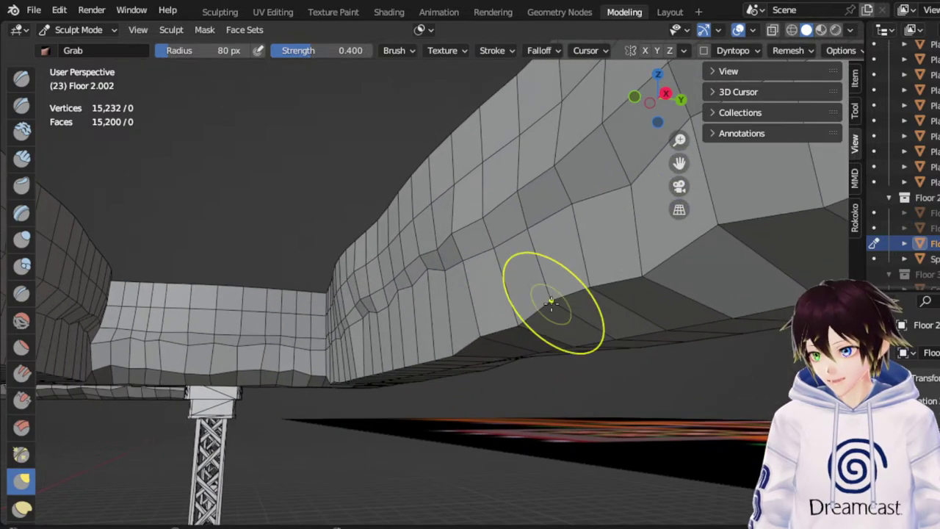
scroll(549, 306, up, 1)
middle_drag(550, 283, 489, 336)
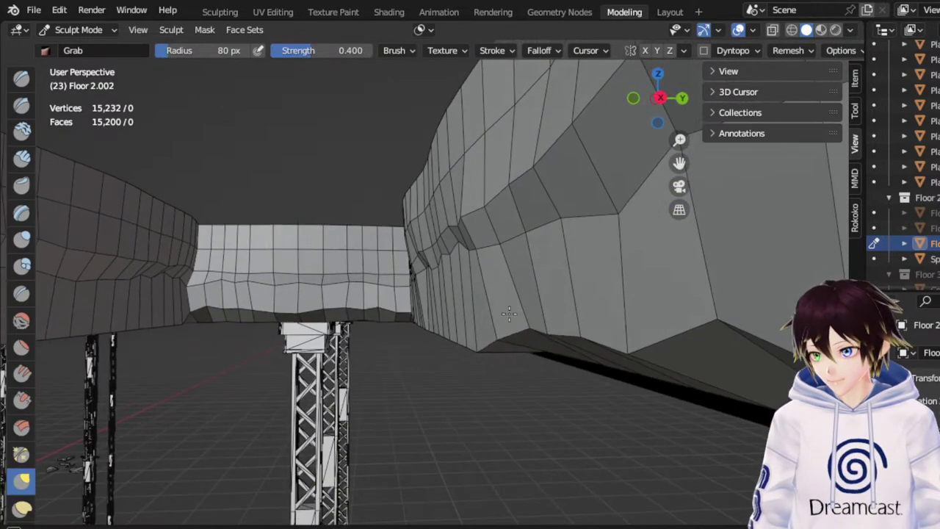
drag(469, 348, 481, 324)
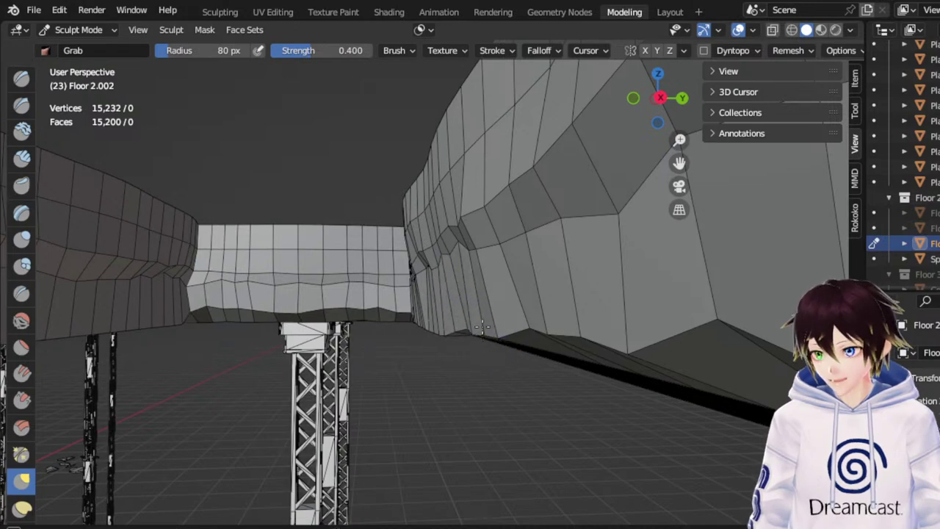
Pull more bottom edge points upward toward the far corner of the same long inner wall to make jagged notches
middle_drag(487, 317, 672, 316)
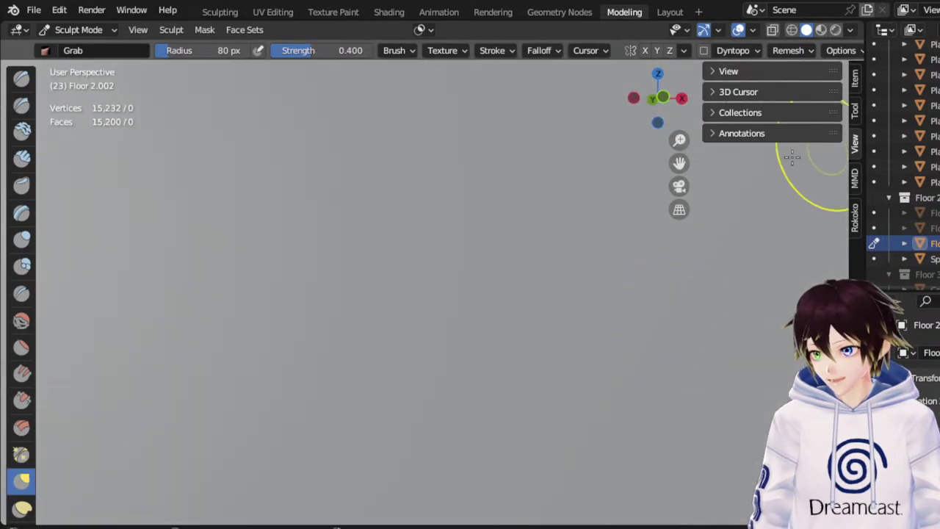
scroll(513, 250, down, 4)
middle_drag(512, 250, 548, 269)
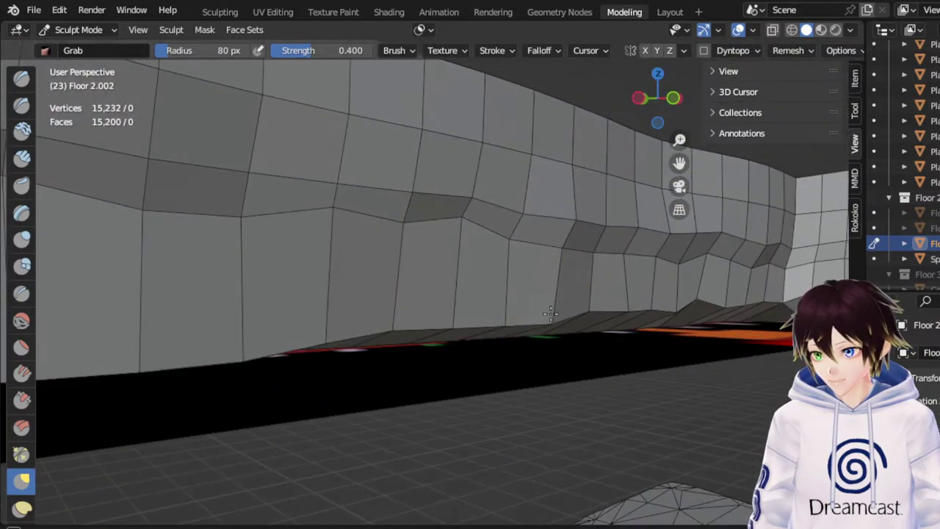
middle_drag(568, 300, 424, 247)
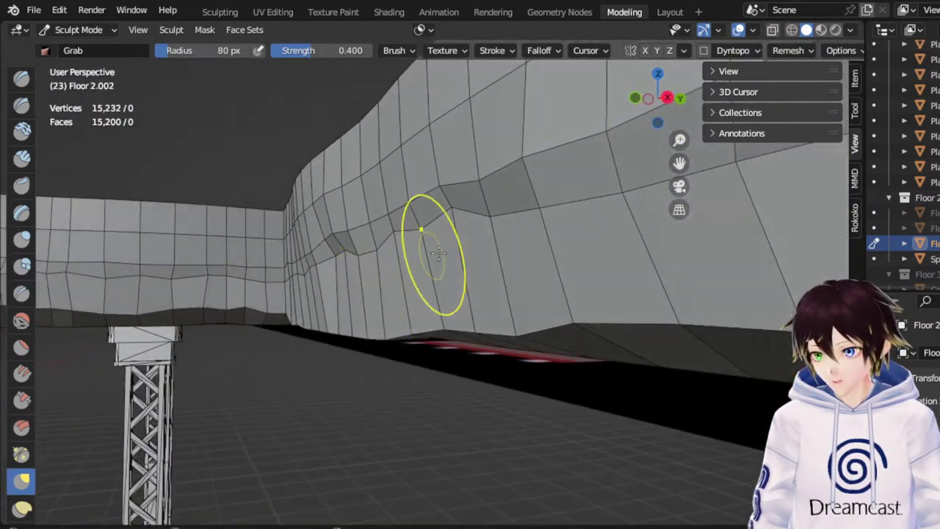
shift+middle_drag(680, 162, 750, 150)
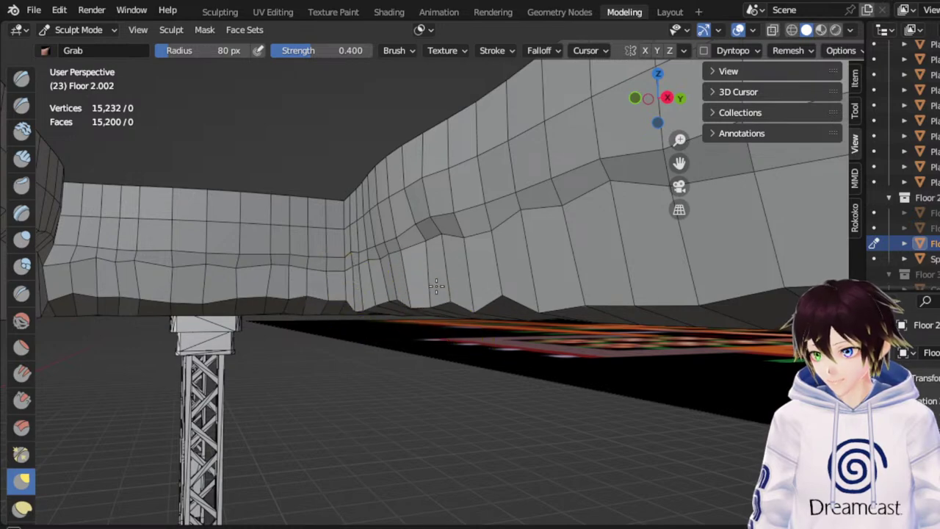
middle_drag(503, 284, 489, 285)
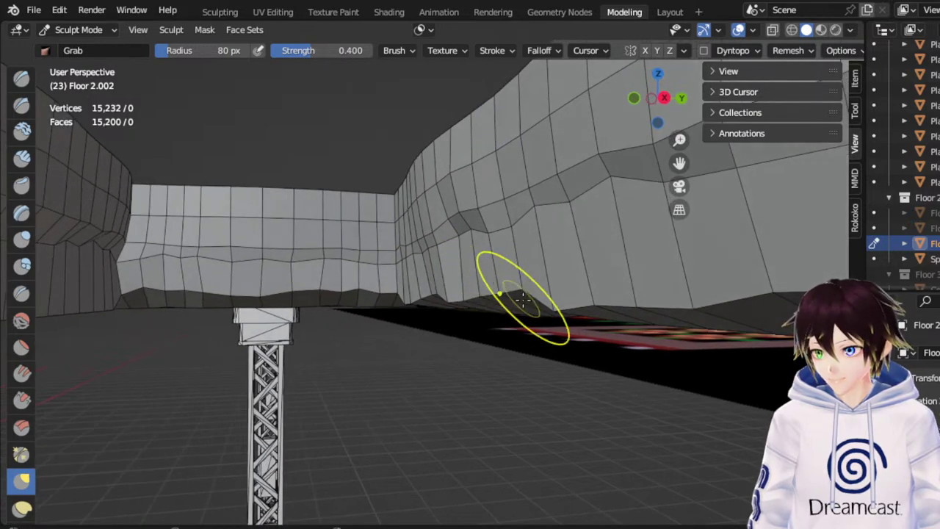
Examine the inner walls and underside of the rectangular opening from below, above and both ends
mouse_move(557, 293)
middle_down()
mouse_move(503, 292)
mouse_move(609, 298)
mouse_move(750, 287)
middle_up()
middle_drag(506, 247, 594, 233)
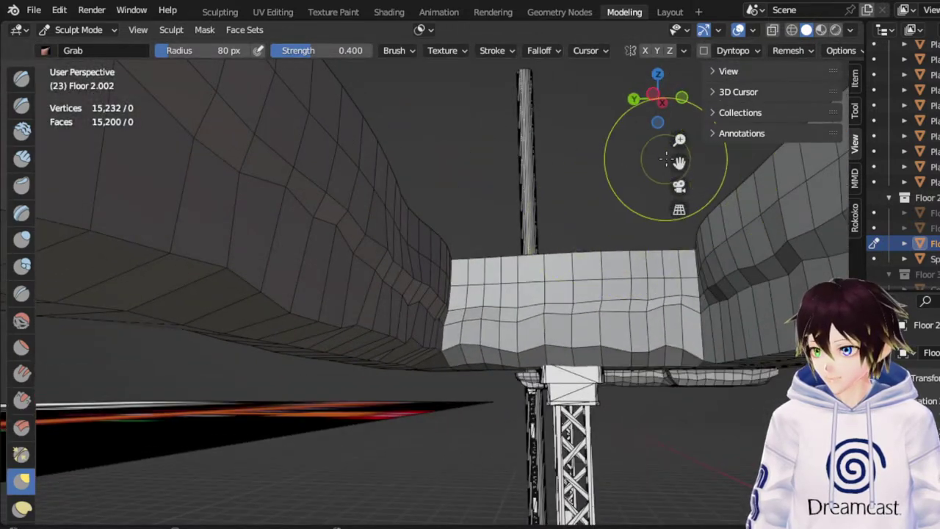
drag(678, 165, 756, 154)
scroll(578, 197, down, 2)
middle_drag(574, 206, 527, 212)
drag(679, 164, 793, 163)
mouse_move(463, 233)
middle_down()
mouse_move(467, 196)
mouse_move(512, 165)
middle_up()
scroll(478, 186, down, 1)
scroll(512, 165, down, 2)
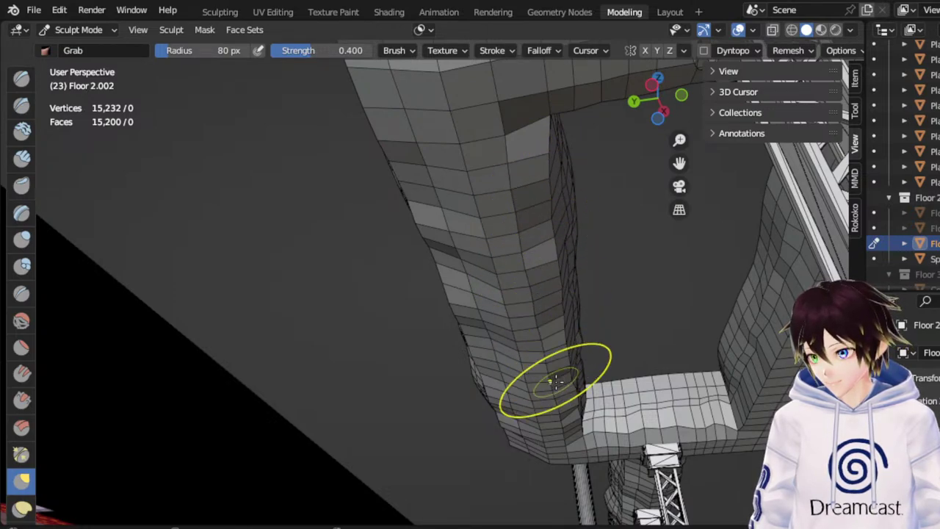
mouse_move(565, 313)
middle_down()
mouse_move(405, 418)
mouse_move(416, 416)
middle_up()
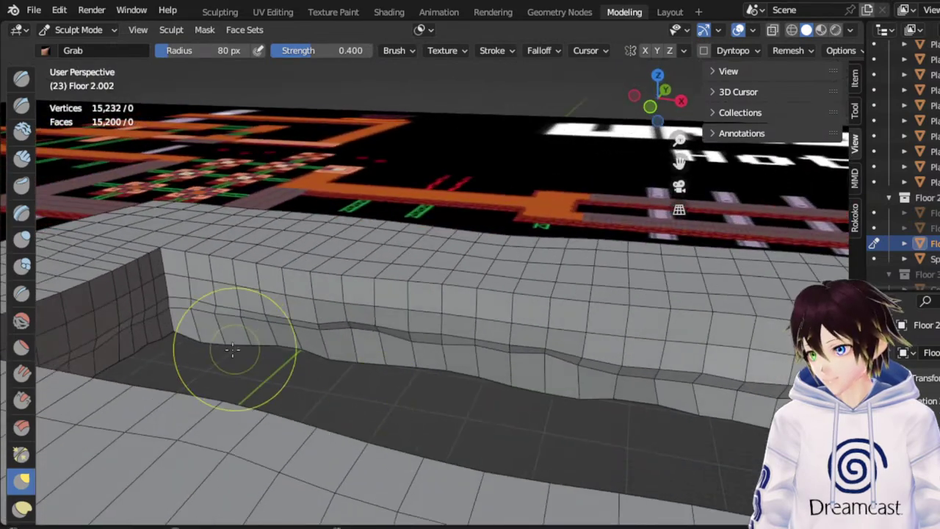
mouse_move(209, 321)
middle_down()
mouse_move(155, 300)
mouse_move(110, 327)
mouse_move(55, 323)
middle_up()
drag(679, 164, 837, 158)
mouse_move(392, 220)
middle_down()
mouse_move(186, 265)
mouse_move(101, 246)
middle_up()
middle_drag(189, 232, 373, 208)
drag(680, 165, 793, 66)
middle_drag(430, 218, 309, 133)
scroll(285, 235, up, 4)
middle_drag(274, 277, 275, 235)
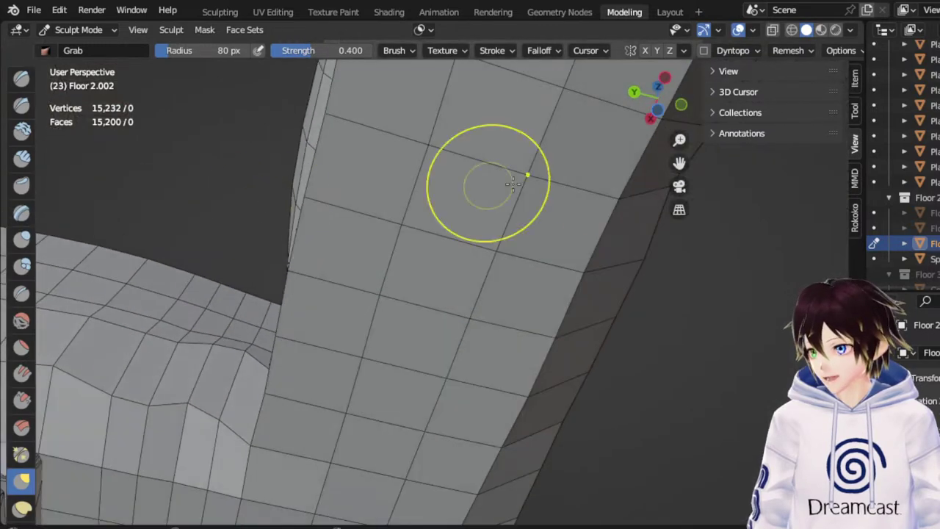
Pull the ledge points along the short inner wall upward from below to form a recessed groove from corner to corner
mouse_move(678, 166)
mouse_down()
mouse_move(845, 169)
mouse_move(939, 197)
mouse_up()
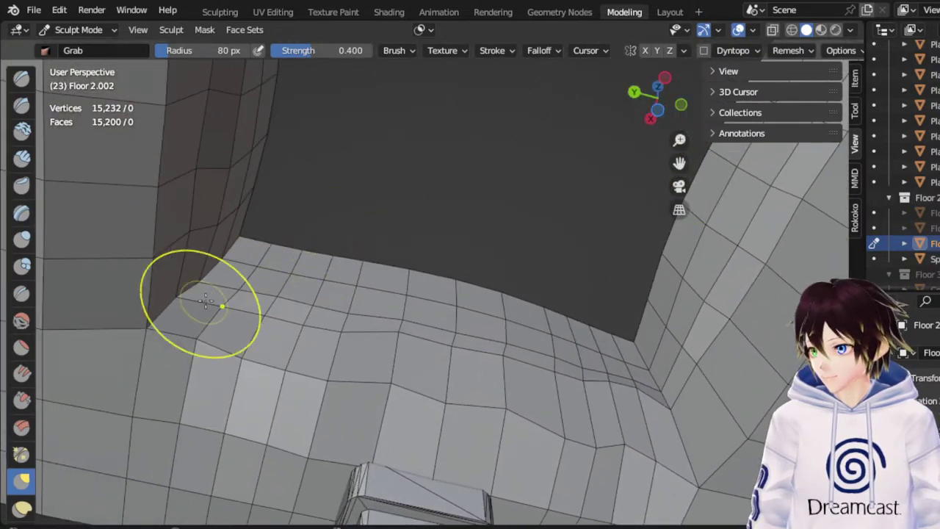
drag(229, 291, 236, 273)
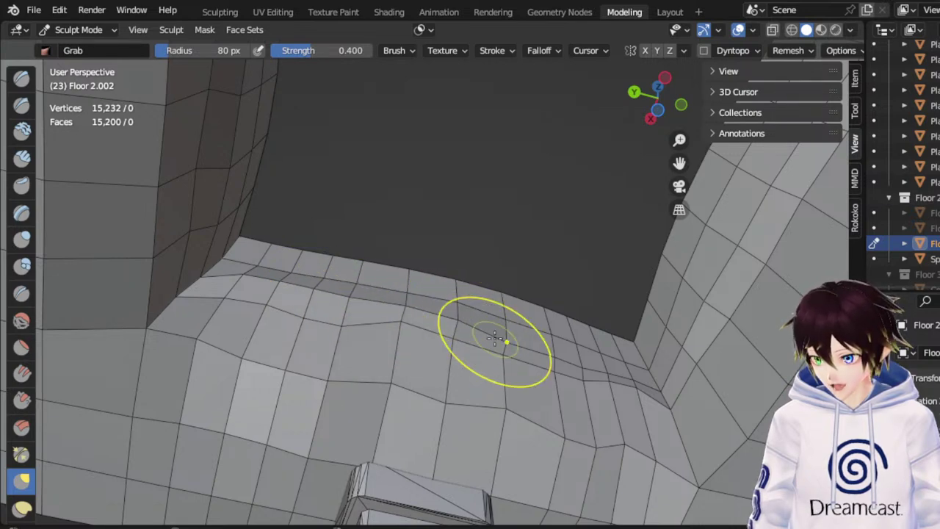
mouse_move(495, 338)
mouse_down()
mouse_move(497, 323)
mouse_move(541, 326)
mouse_up()
drag(592, 357, 596, 343)
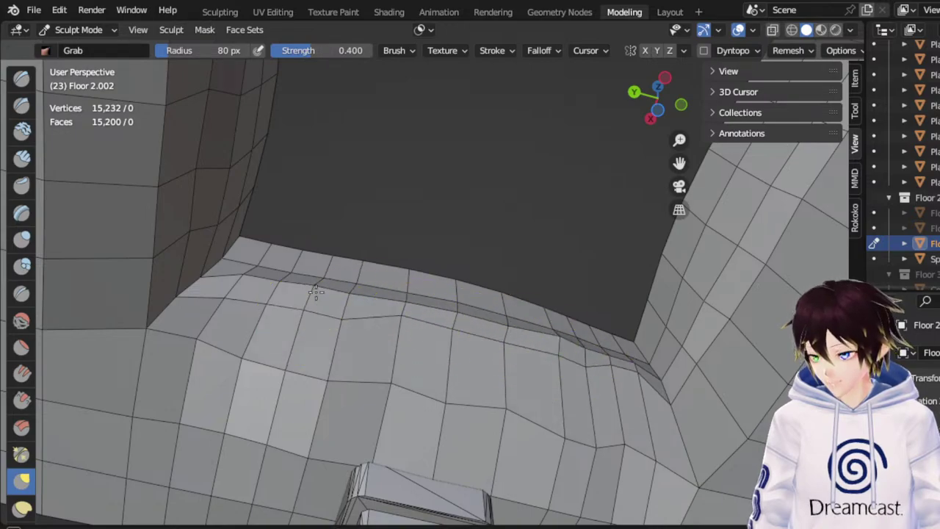
Inspect the walkway and its opening with the viewport overlays hidden, and show the overlays again
middle_drag(210, 290, 559, 190)
scroll(363, 315, down, 4)
click(739, 30)
scroll(615, 149, down, 4)
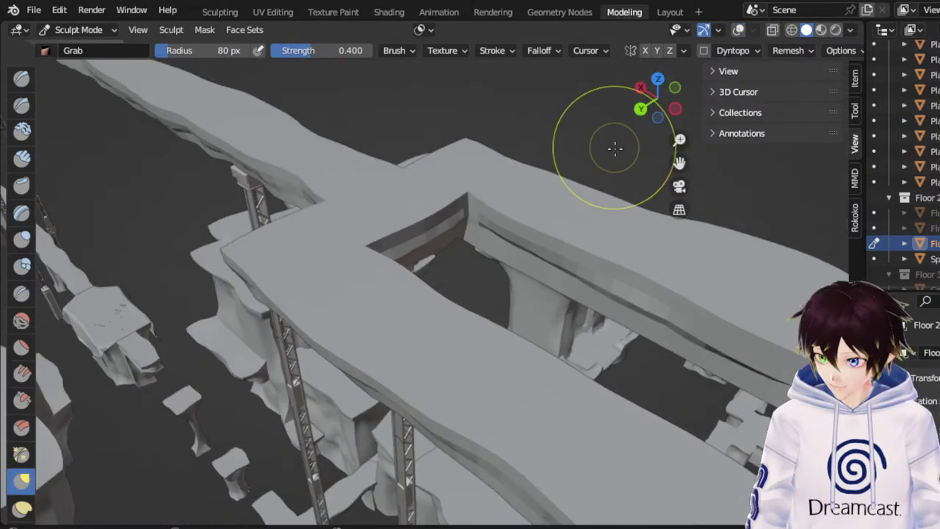
drag(680, 163, 477, 162)
mouse_move(272, 283)
middle_down()
mouse_move(346, 286)
mouse_move(419, 275)
mouse_move(437, 262)
mouse_move(478, 339)
mouse_move(440, 289)
mouse_move(450, 286)
middle_up()
scroll(485, 284, up, 3)
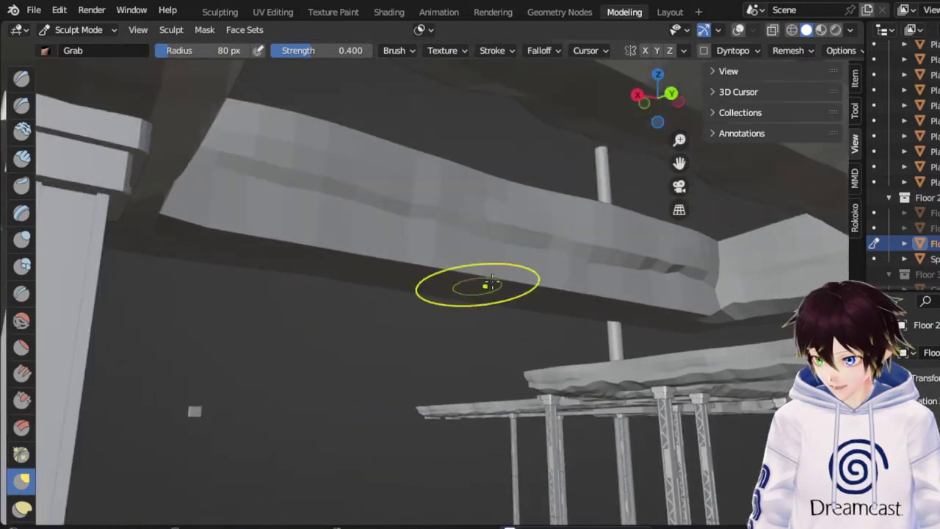
click(738, 30)
Raise bottom edge points along the first part of the other long inner wall into an irregular, wavy outline
middle_drag(401, 252, 360, 267)
middle_drag(291, 273, 298, 260)
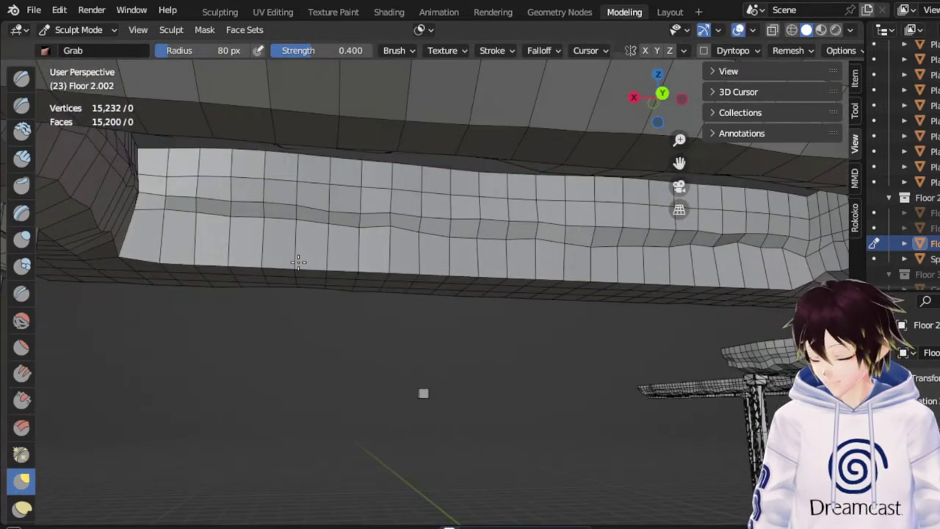
mouse_move(155, 261)
mouse_down()
mouse_move(163, 245)
mouse_move(290, 252)
mouse_up()
mouse_move(365, 254)
middle_down()
mouse_move(363, 262)
mouse_move(352, 253)
middle_up()
drag(352, 266, 355, 226)
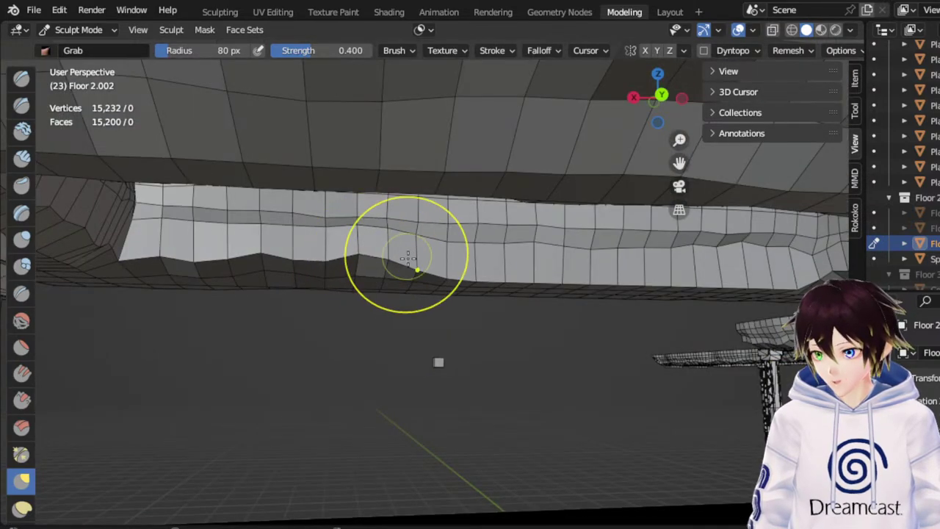
middle_drag(358, 262, 487, 282)
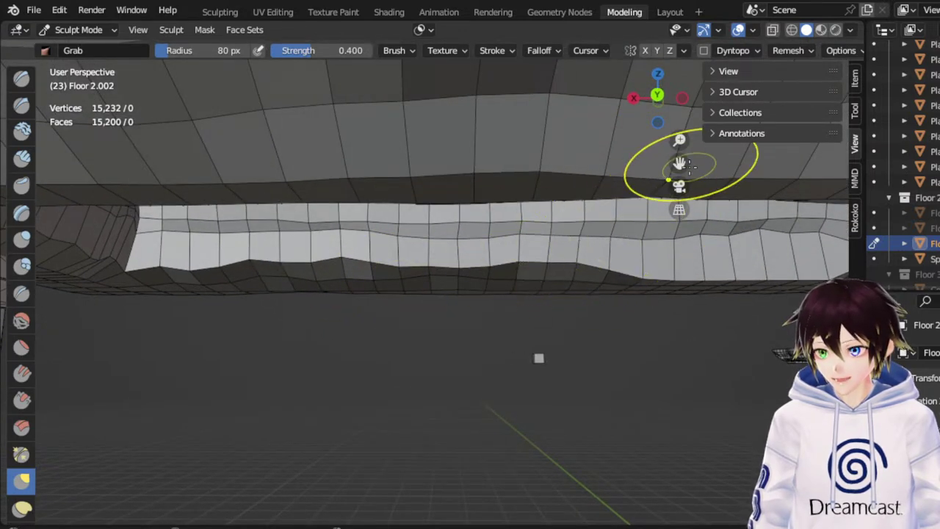
Raise the remaining bottom edge points of that long inner wall up to its far corner
drag(681, 163, 400, 156)
middle_drag(388, 259, 416, 261)
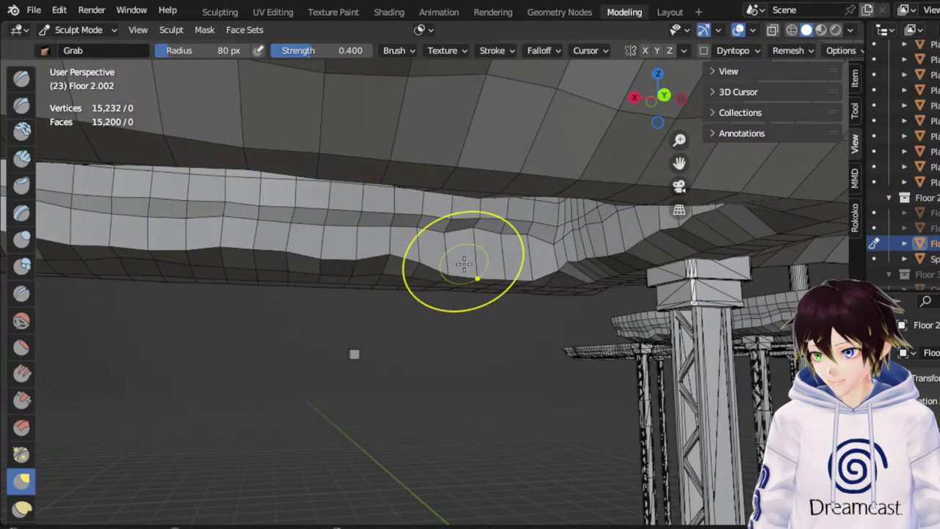
drag(526, 282, 525, 269)
middle_drag(528, 257, 560, 268)
Adjust the points at the opening's inner corner from beneath, where the long wall meets the short wall
middle_drag(523, 229, 286, 180)
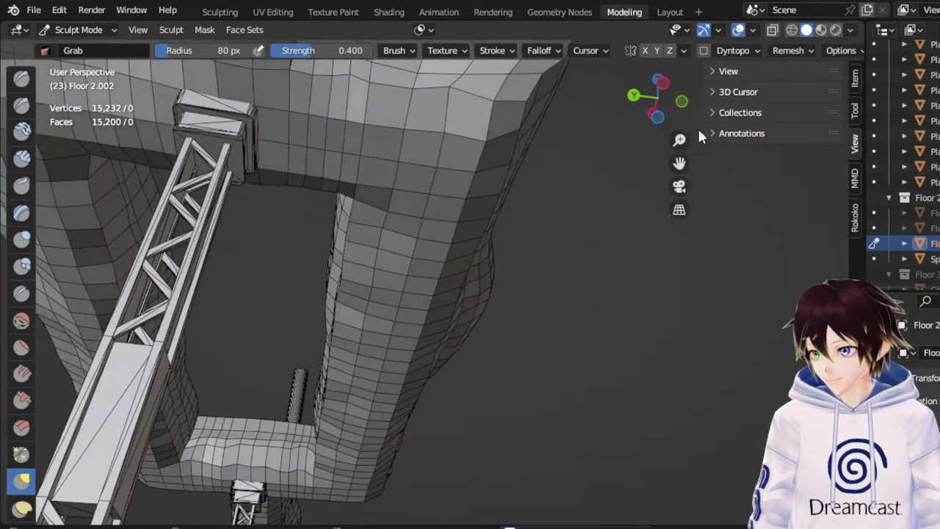
drag(680, 161, 753, 103)
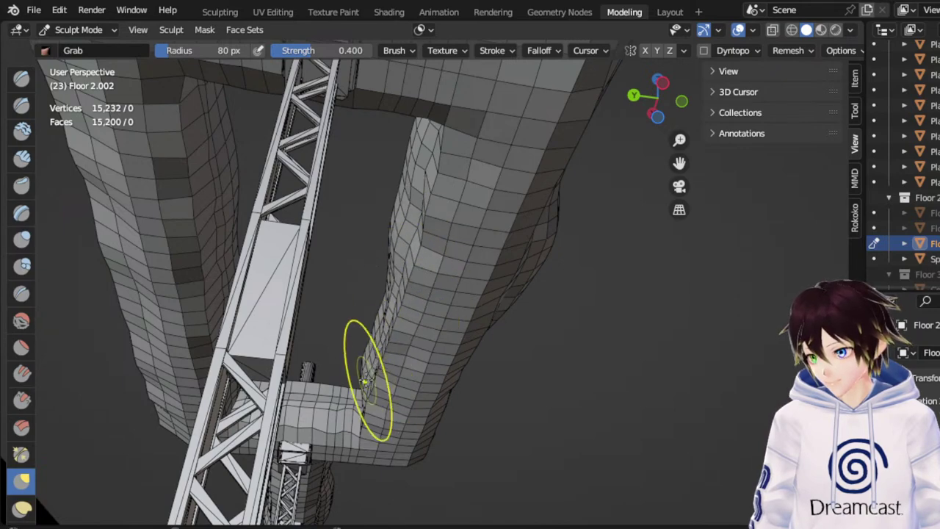
mouse_move(366, 381)
mouse_down()
mouse_move(374, 398)
mouse_move(385, 361)
mouse_up()
Examine the outer sides of the walkway and the neighbouring block platforms for edges that still need shaping
middle_drag(386, 356, 524, 345)
middle_drag(476, 326, 533, 250)
mouse_move(402, 284)
middle_down()
mouse_move(511, 250)
mouse_move(556, 265)
middle_up()
scroll(680, 163, up, 8)
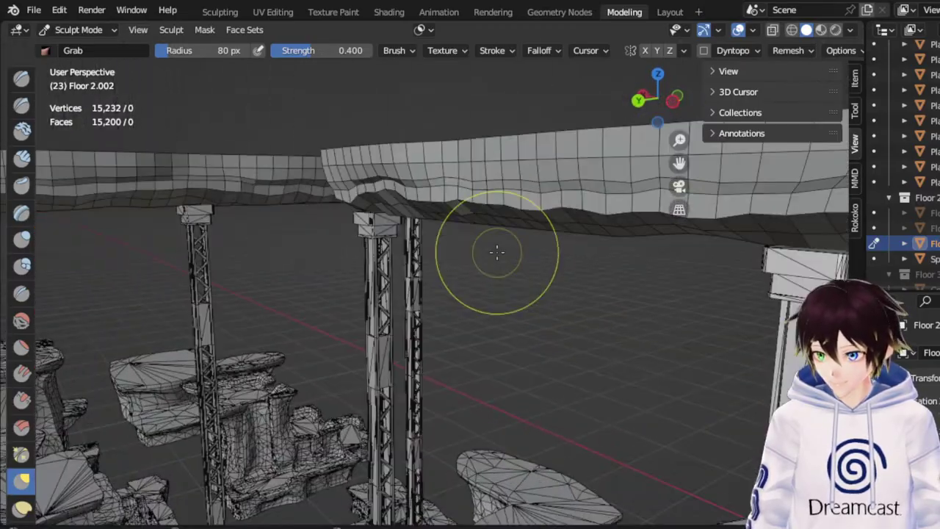
mouse_move(497, 252)
middle_down()
mouse_move(553, 226)
mouse_move(470, 230)
mouse_move(679, 202)
middle_up()
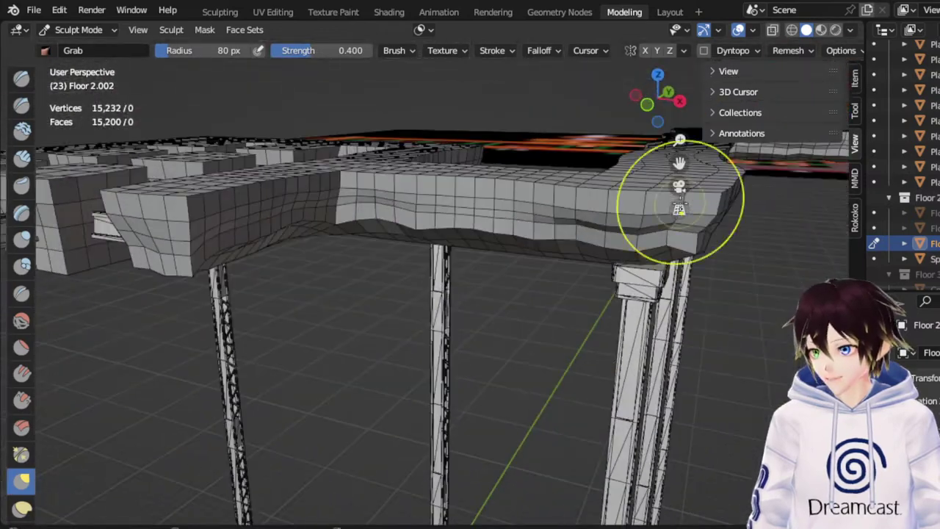
shift+middle_drag(301, 193, 688, 173)
middle_drag(508, 241, 482, 242)
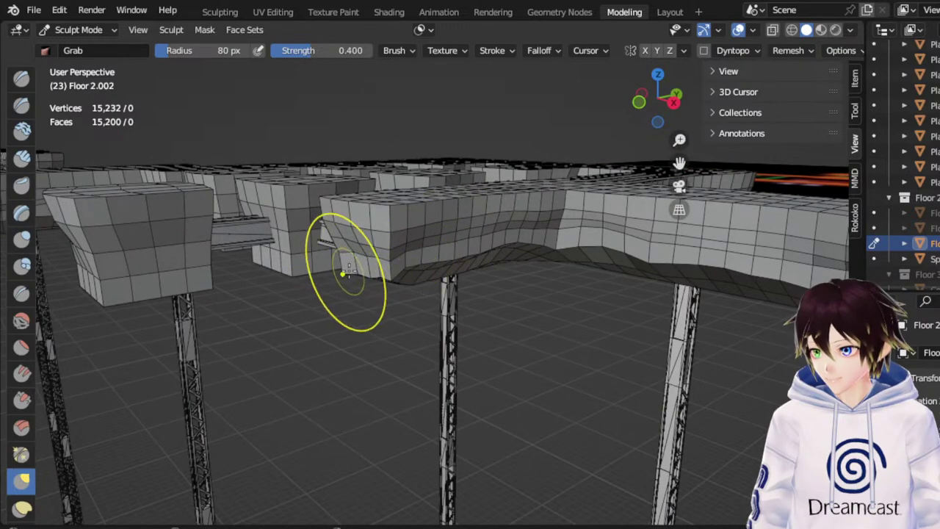
middle_drag(365, 254, 556, 213)
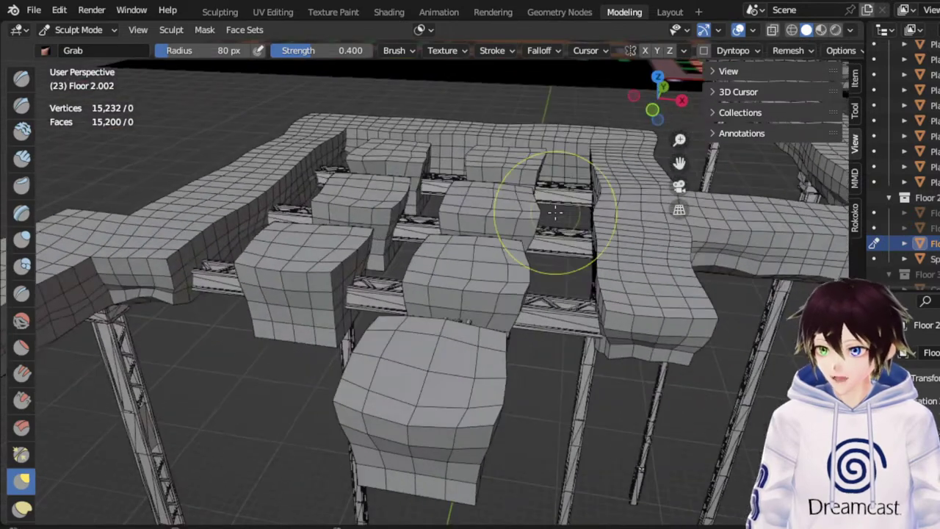
shift+middle_drag(323, 242, 539, 252)
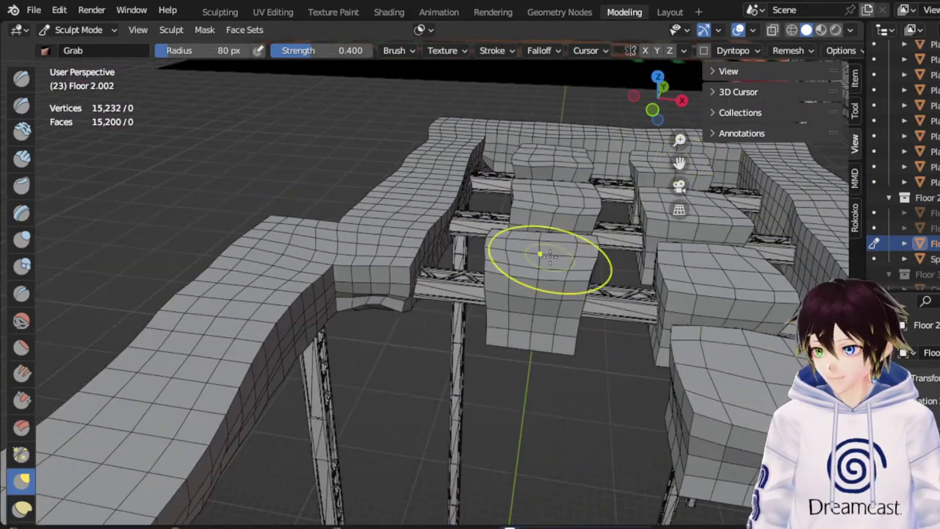
scroll(539, 252, down, 5)
Pull the ledge points at the walkway's outer corner outward to continue the rocky ledge around it
middle_drag(431, 301, 458, 253)
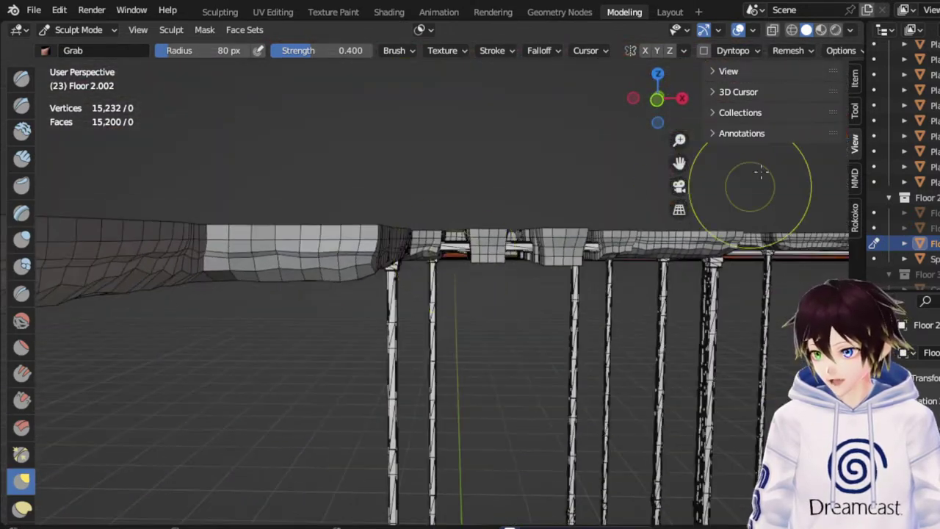
scroll(597, 230, up, 4)
scroll(595, 231, down, 4)
middle_drag(594, 230, 542, 233)
scroll(541, 233, up, 3)
scroll(436, 216, down, 1)
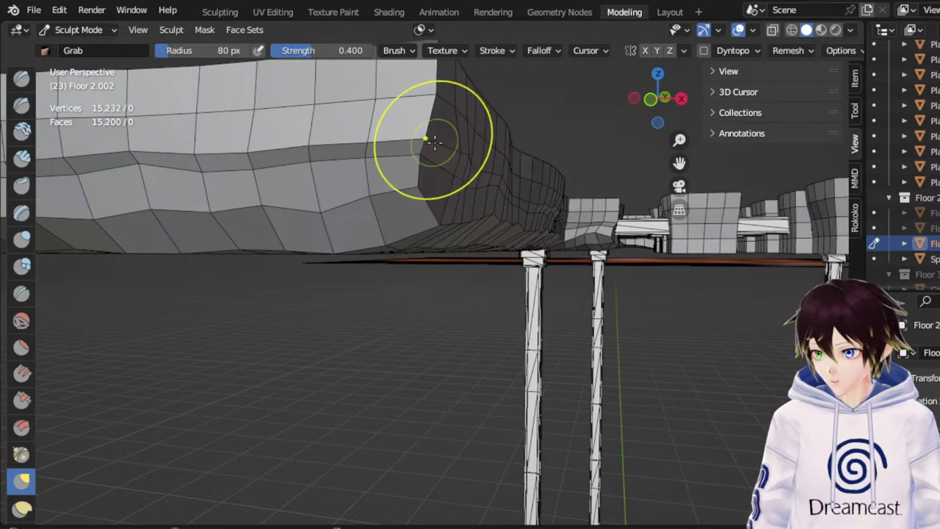
drag(435, 143, 460, 139)
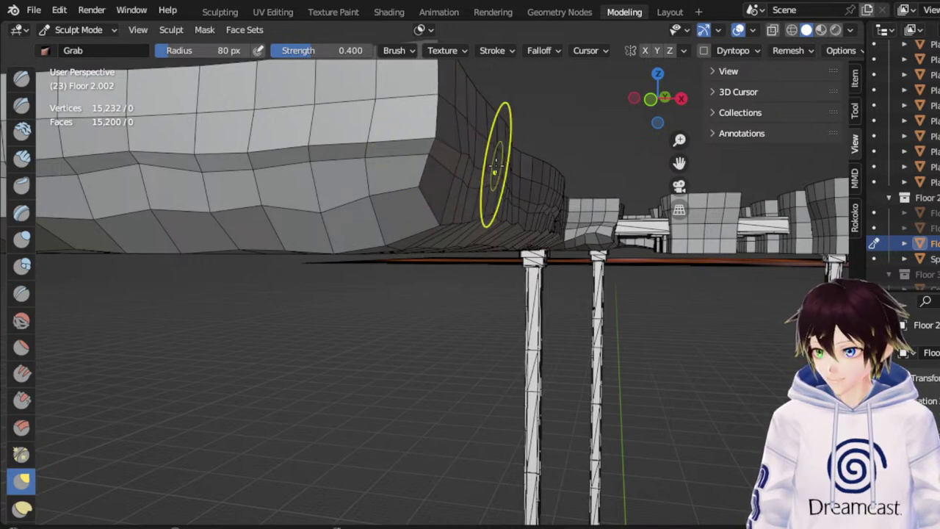
drag(494, 170, 492, 166)
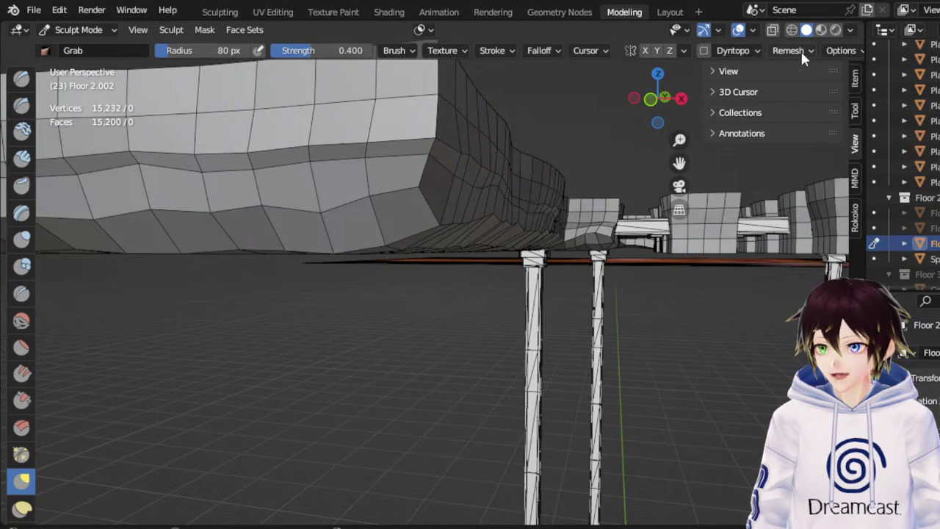
Pull the points midway along the walkway's shaded side wall toward its far end with the Grab brush
middle_drag(625, 191, 579, 210)
middle_drag(387, 183, 415, 192)
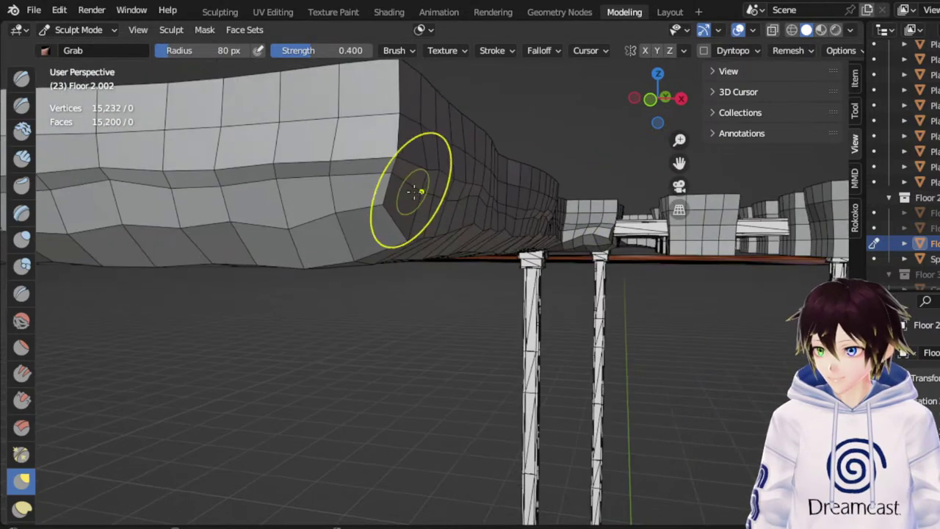
drag(681, 161, 672, 276)
scroll(667, 181, up, 2)
middle_drag(620, 234, 628, 181)
drag(684, 159, 676, 246)
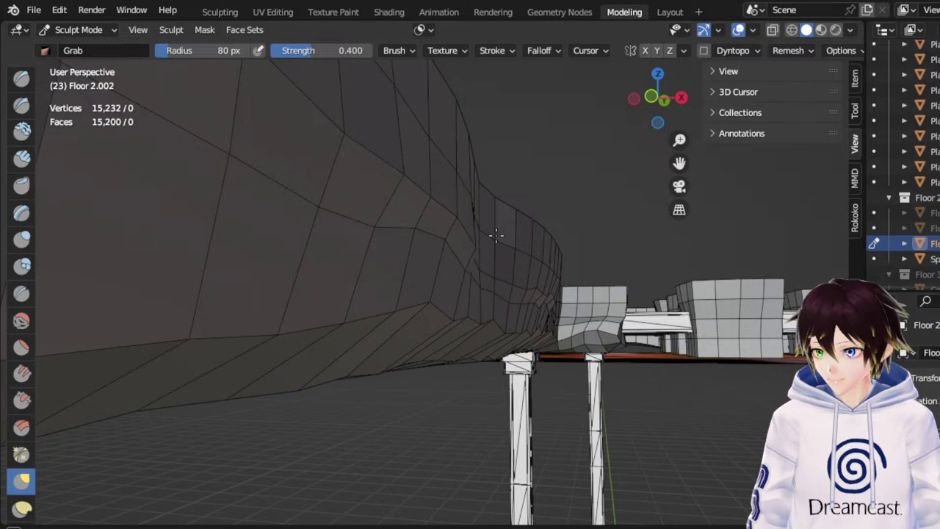
middle_drag(494, 248, 479, 255)
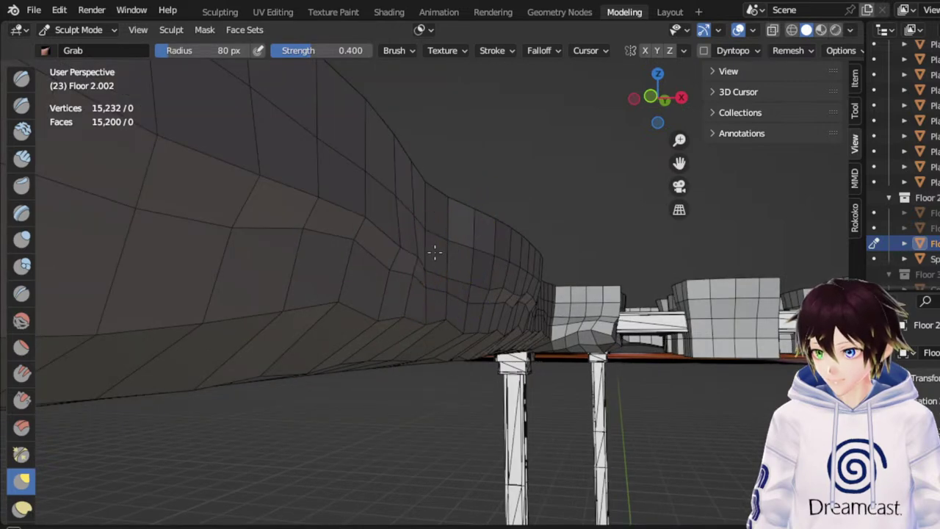
drag(453, 262, 503, 274)
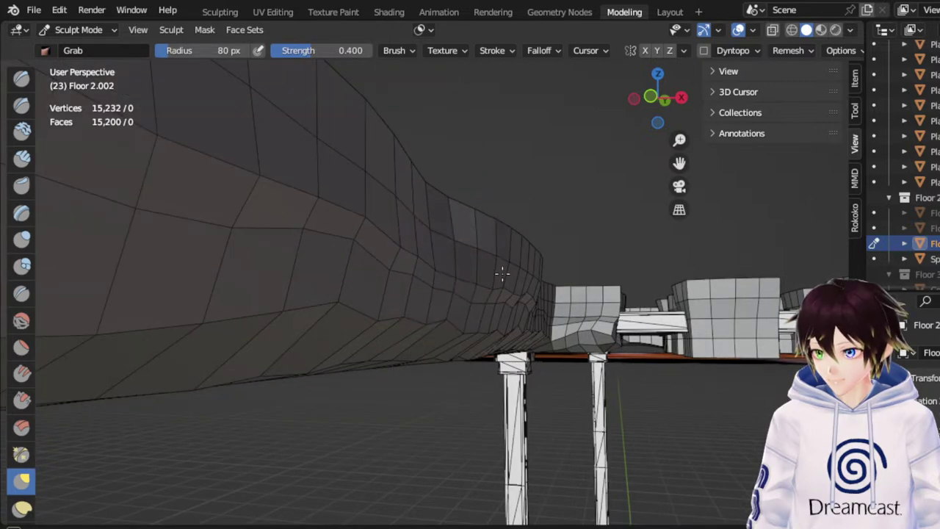
Shift the wall points at the far end of the shaded side, where it meets the short lit wall
middle_drag(534, 291, 504, 277)
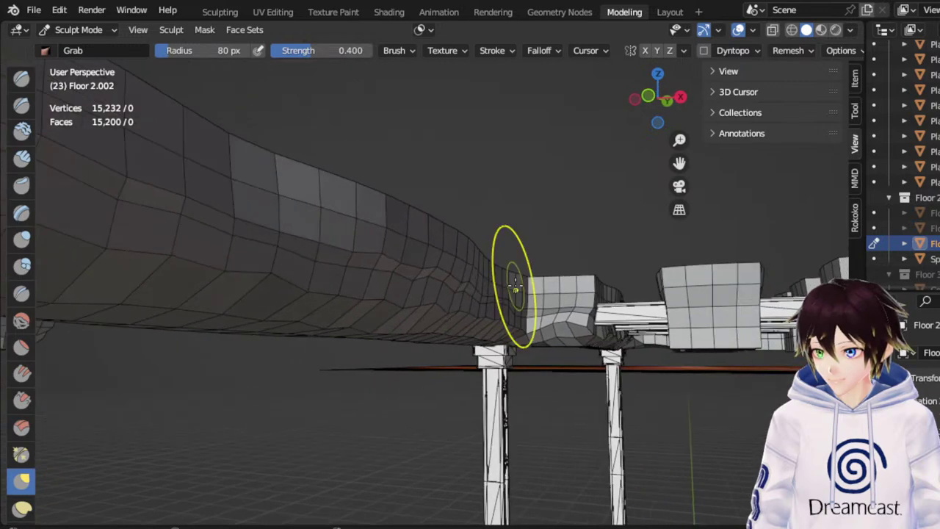
scroll(492, 294, up, 2)
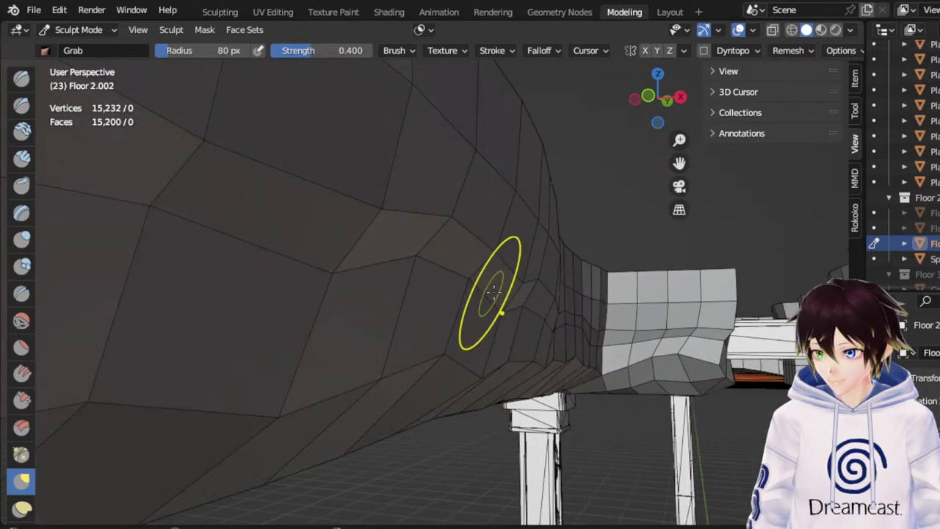
middle_drag(577, 294, 570, 288)
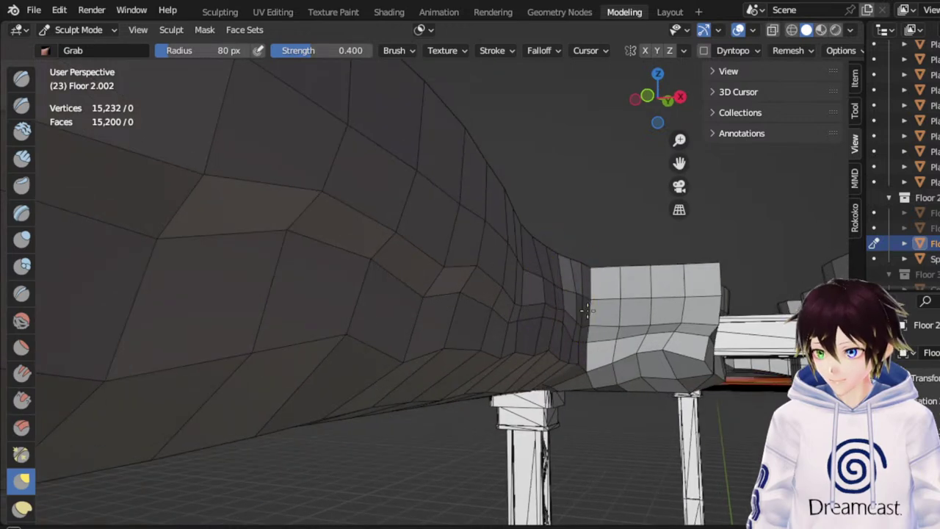
drag(528, 303, 525, 301)
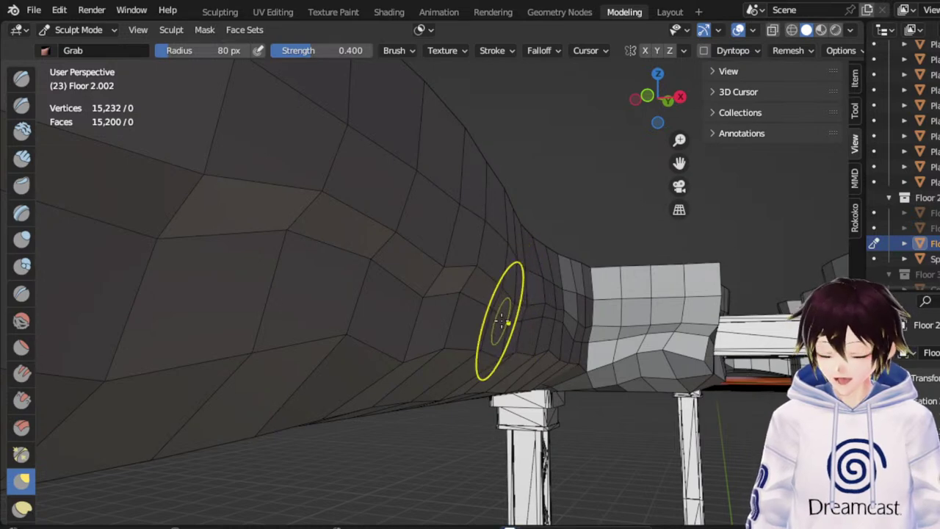
Push the upper points of the curved side wall outward to even out its bulge before the far corner
scroll(500, 324, down, 3)
middle_drag(466, 325, 482, 323)
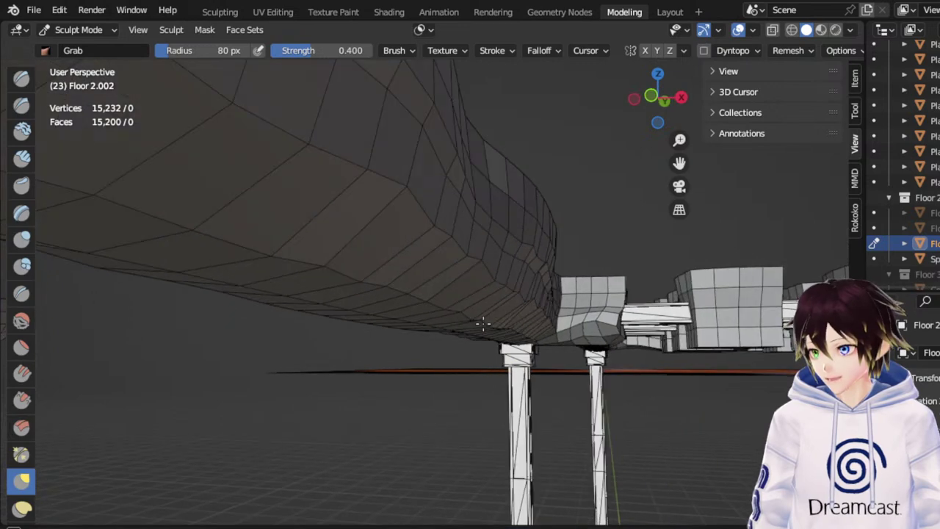
drag(512, 229, 539, 233)
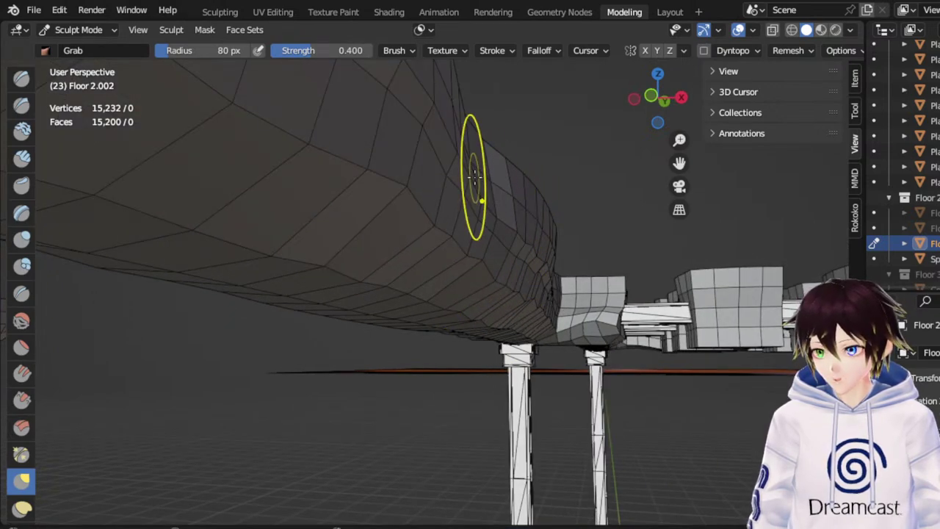
drag(468, 171, 478, 169)
Hide the viewport overlays and inspect the walkway's sculpted sides and top without the wireframe
scroll(476, 154, down, 3)
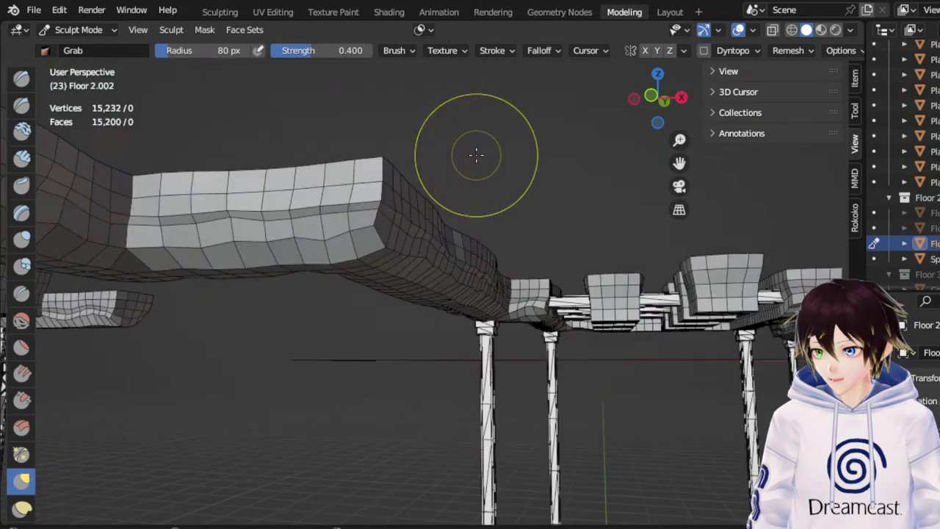
click(739, 33)
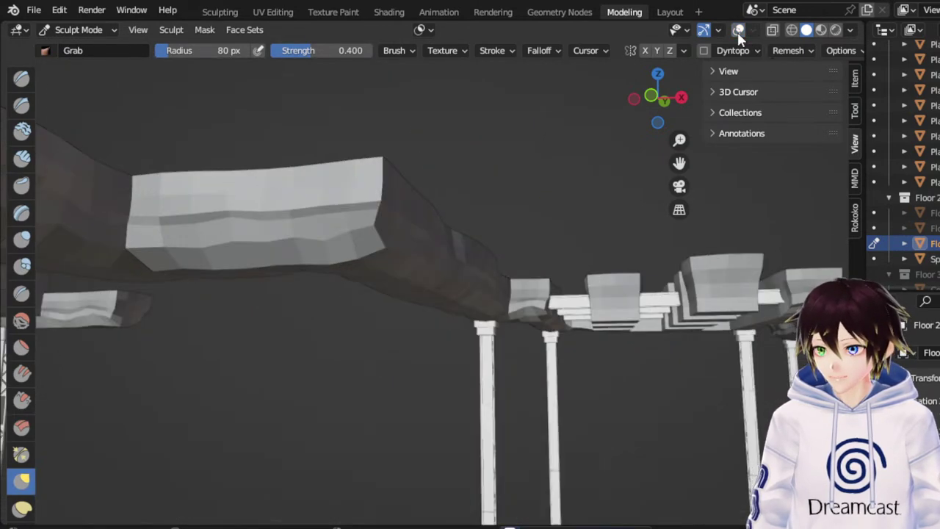
middle_drag(559, 154, 548, 185)
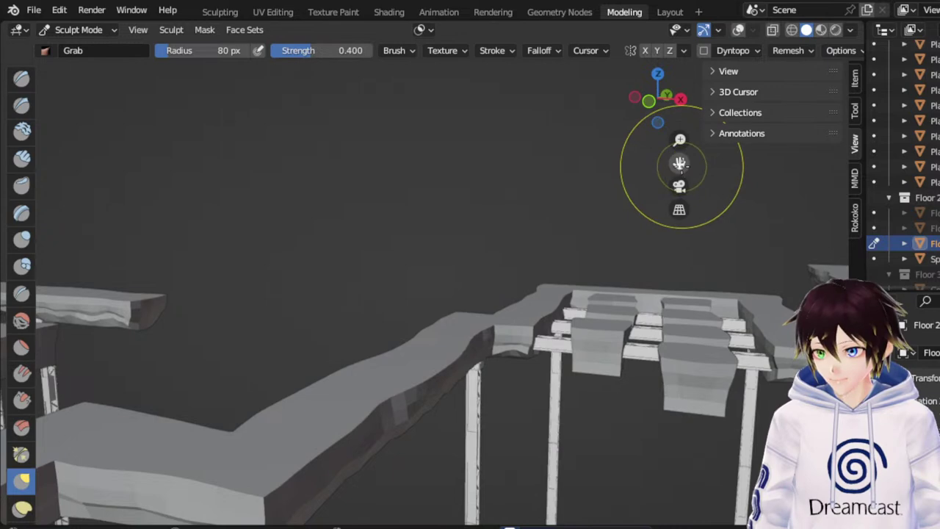
Turn on the viewport overlays to show the wireframe of the floor around the hanging blocks
drag(680, 164, 482, 114)
scroll(672, 173, up, 3)
middle_drag(547, 229, 570, 232)
scroll(570, 233, up, 2)
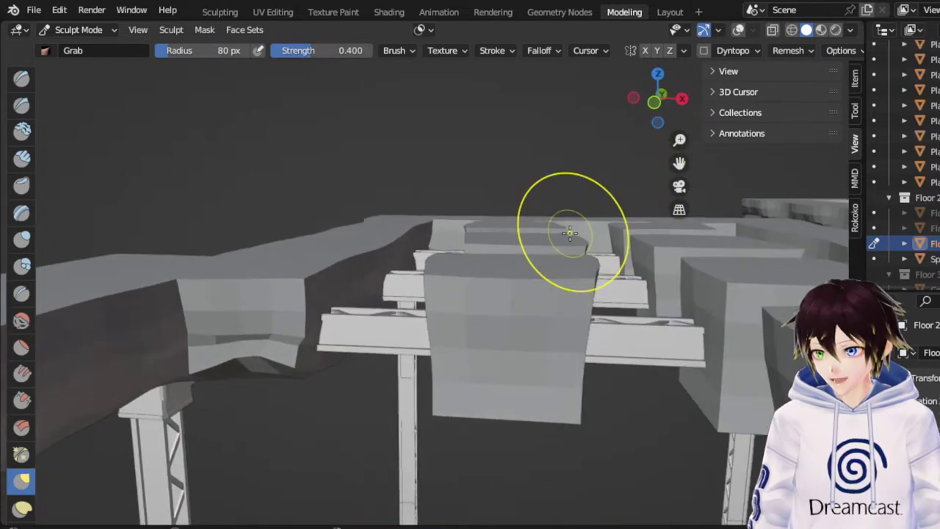
click(738, 34)
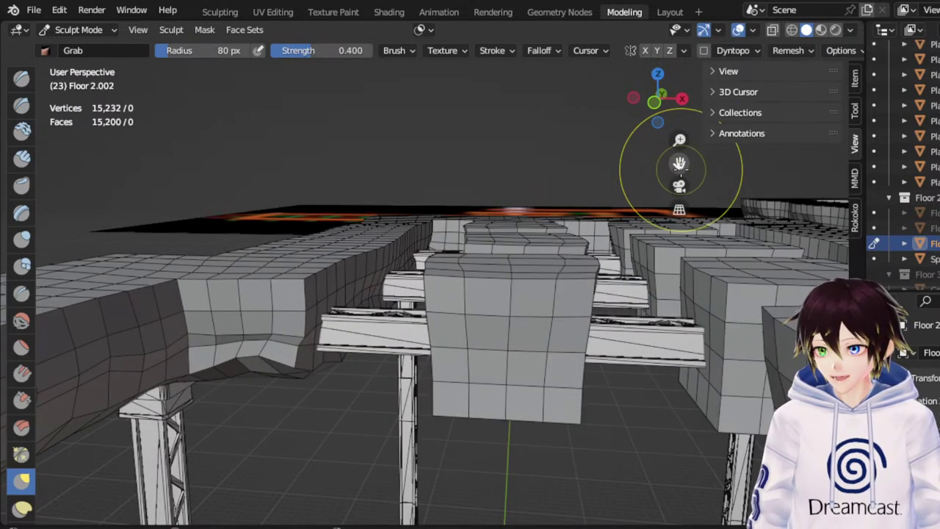
Grab-sculpt the inner lower edge of the long walkway inward and upward between its two support columns with an 80 px brush
drag(680, 163, 805, 159)
middle_drag(421, 221, 365, 248)
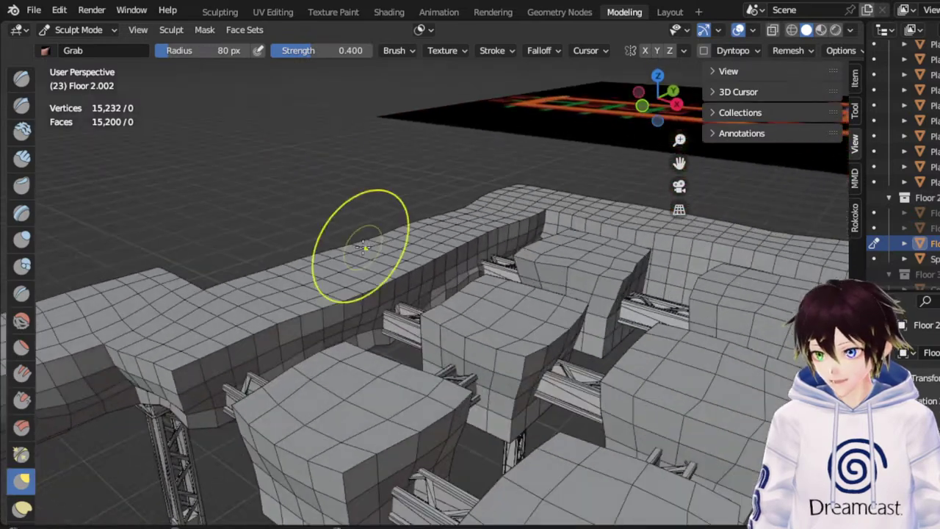
drag(680, 164, 801, 148)
scroll(542, 250, up, 3)
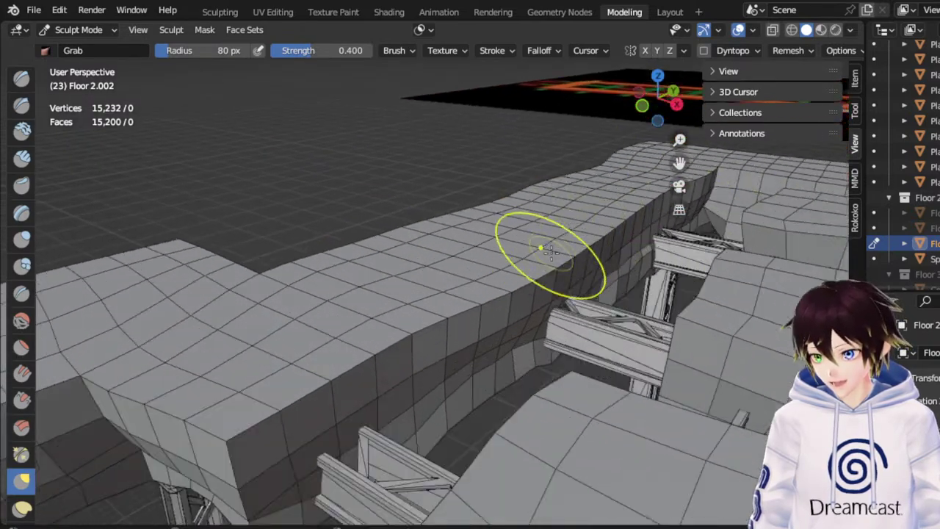
middle_drag(543, 251, 548, 272)
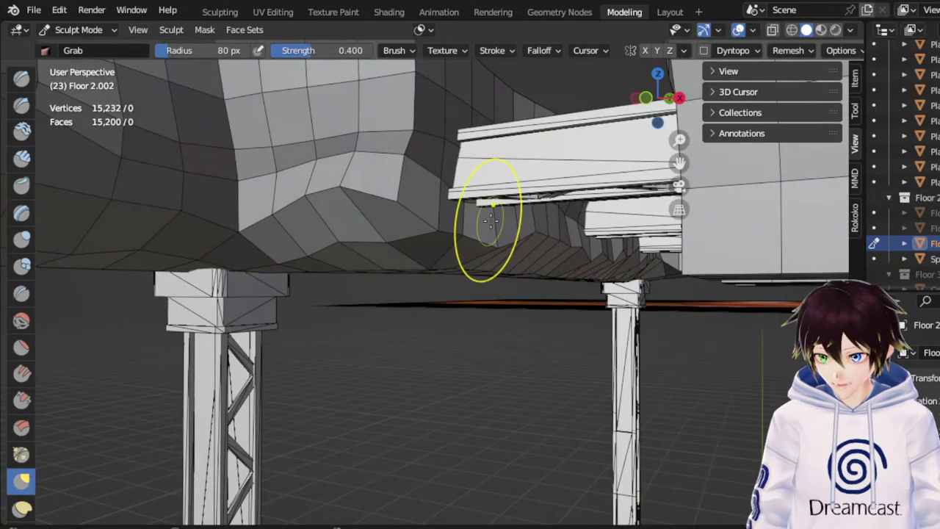
mouse_move(490, 220)
middle_down()
mouse_move(540, 227)
mouse_move(559, 207)
mouse_move(516, 141)
middle_up()
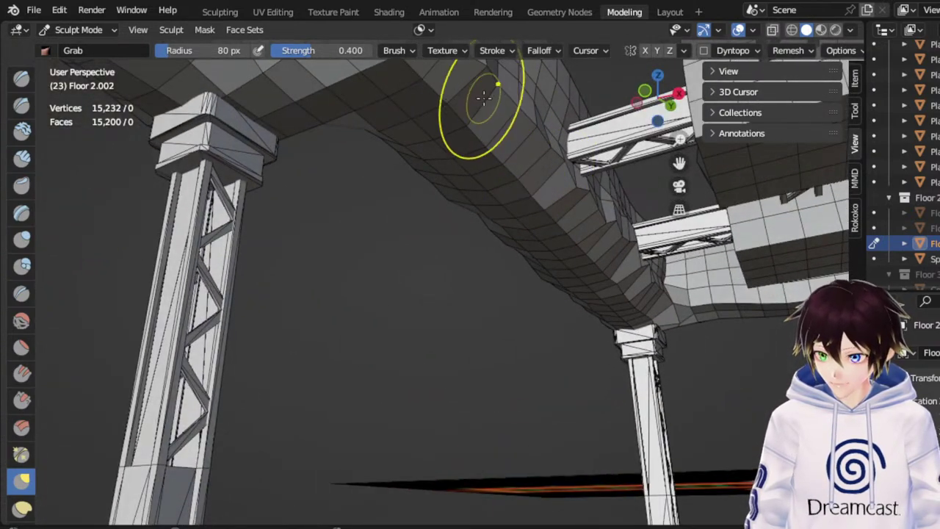
drag(483, 98, 457, 78)
drag(521, 113, 516, 102)
drag(543, 147, 534, 137)
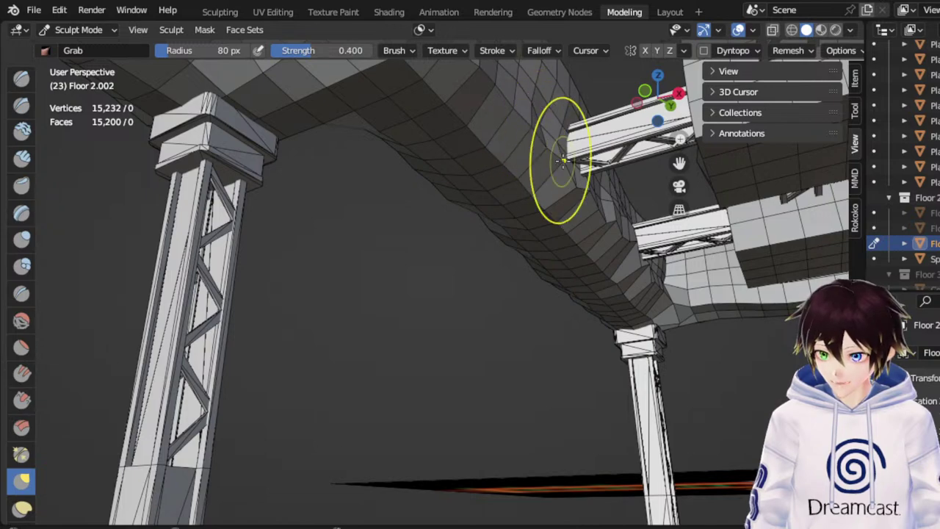
drag(562, 180, 552, 172)
drag(577, 208, 567, 198)
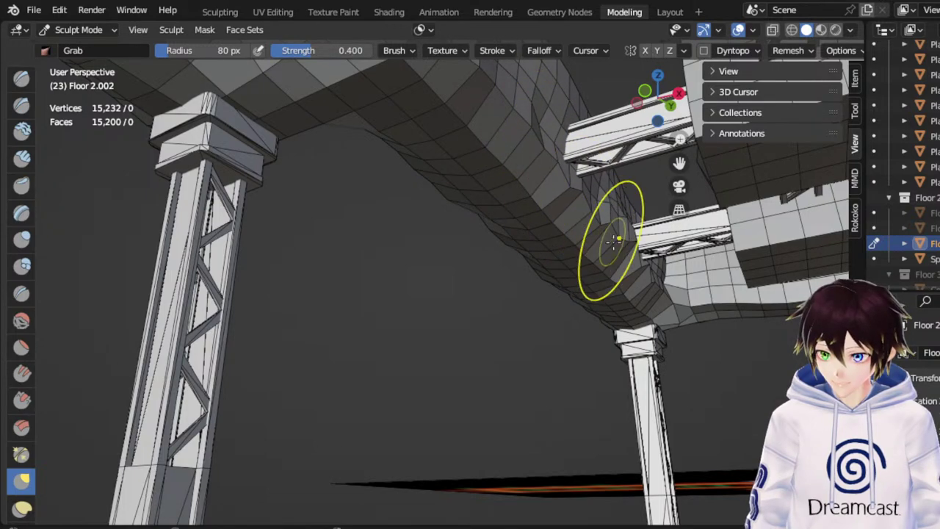
Grab the walkway's lower edge beside the truss nearest the corner column and pull it toward the underside
middle_drag(598, 269, 514, 220)
mouse_move(594, 211)
middle_down()
mouse_move(562, 180)
mouse_move(545, 138)
middle_up()
shift+middle_drag(689, 159, 638, 224)
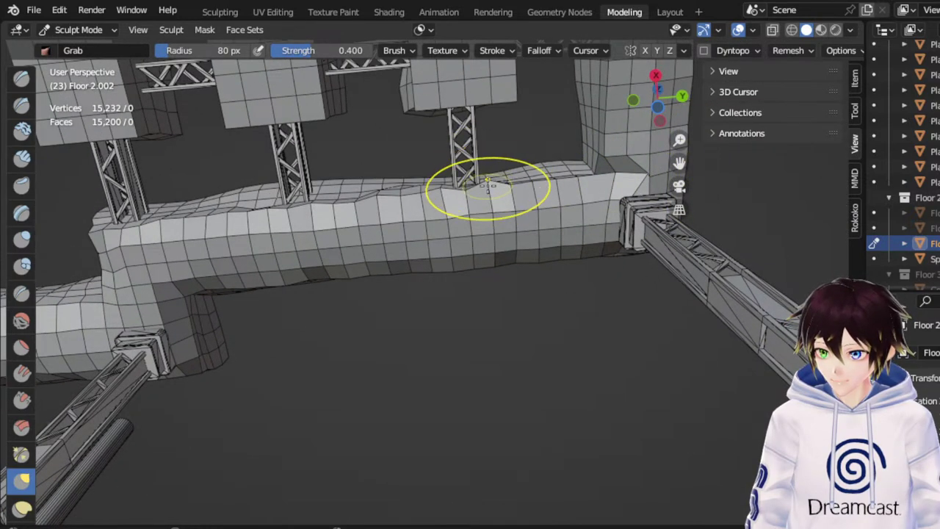
drag(489, 191, 489, 202)
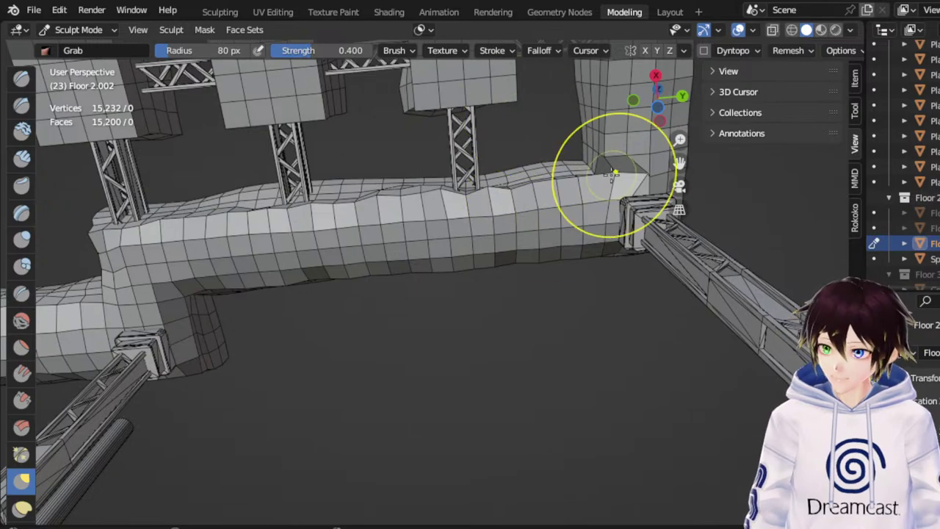
Pull up the bottom edge of the adjoining walkway at the inner corner behind the truss beam
middle_drag(507, 151, 576, 237)
mouse_move(458, 248)
middle_down()
mouse_move(521, 308)
mouse_move(480, 331)
middle_up()
drag(679, 164, 448, 163)
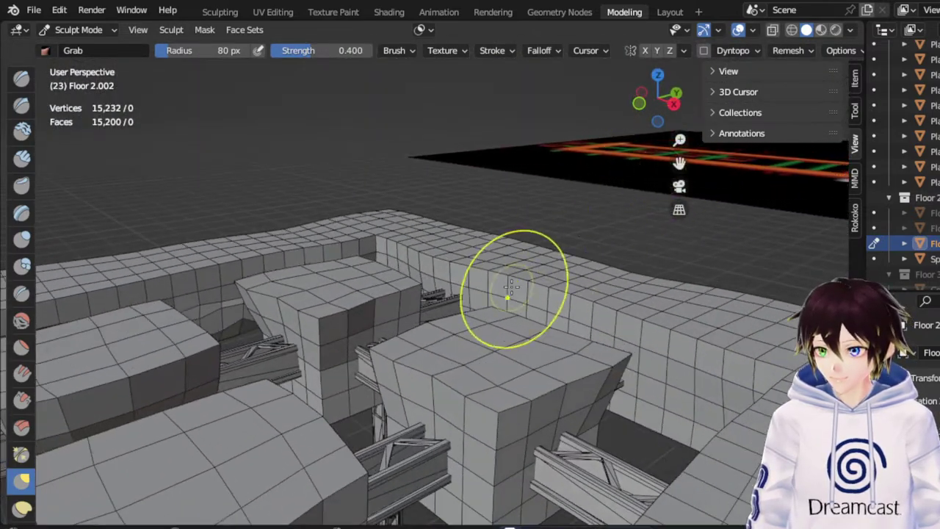
middle_drag(515, 290, 630, 301)
middle_drag(565, 390, 521, 304)
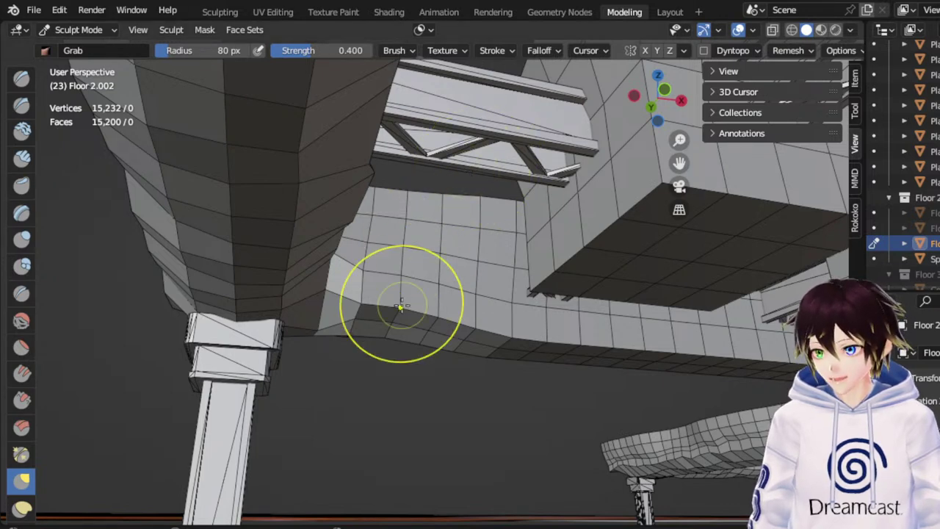
scroll(400, 307, up, 1)
middle_drag(398, 312, 455, 275)
middle_drag(401, 264, 433, 263)
middle_drag(441, 298, 347, 327)
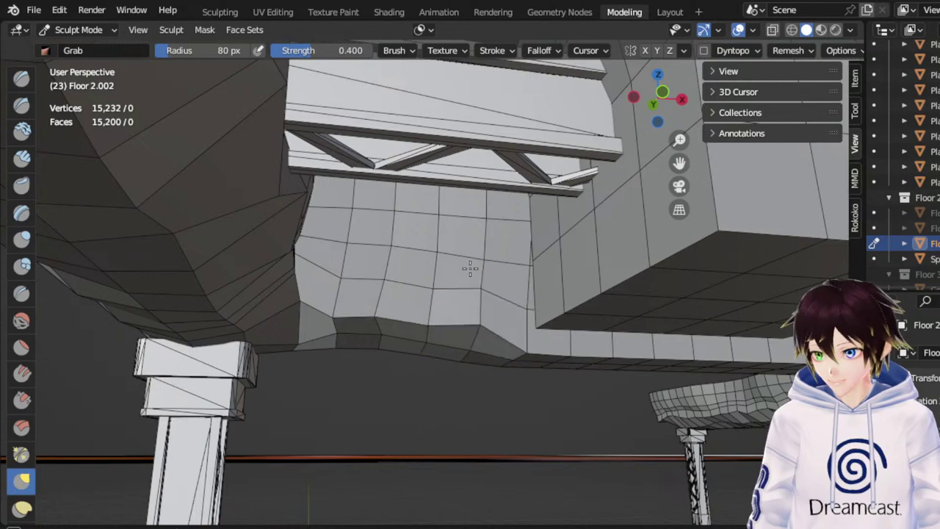
middle_drag(471, 266, 451, 346)
drag(433, 325, 426, 307)
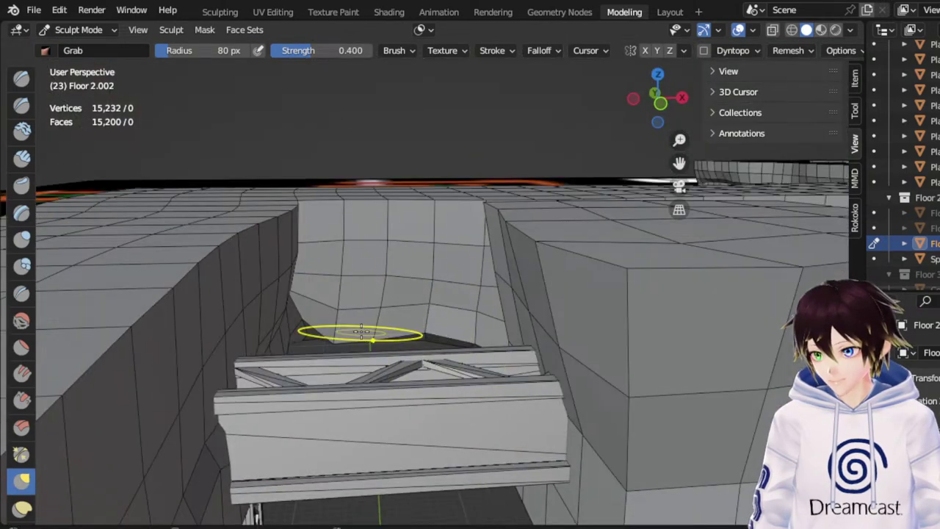
drag(360, 332, 358, 321)
Raise the next stretch of the adjoining walkway's inner bottom edge behind the first hanging block with Grab strokes
mouse_move(359, 321)
middle_down()
mouse_move(386, 260)
mouse_move(381, 250)
middle_up()
drag(542, 331, 545, 310)
mouse_move(570, 292)
middle_down()
mouse_move(555, 307)
mouse_move(483, 329)
middle_up()
drag(484, 329, 502, 289)
mouse_move(511, 305)
middle_down()
mouse_move(518, 311)
mouse_move(488, 318)
middle_up()
drag(488, 321, 469, 293)
mouse_move(470, 274)
middle_down()
mouse_move(532, 330)
mouse_move(617, 303)
middle_up()
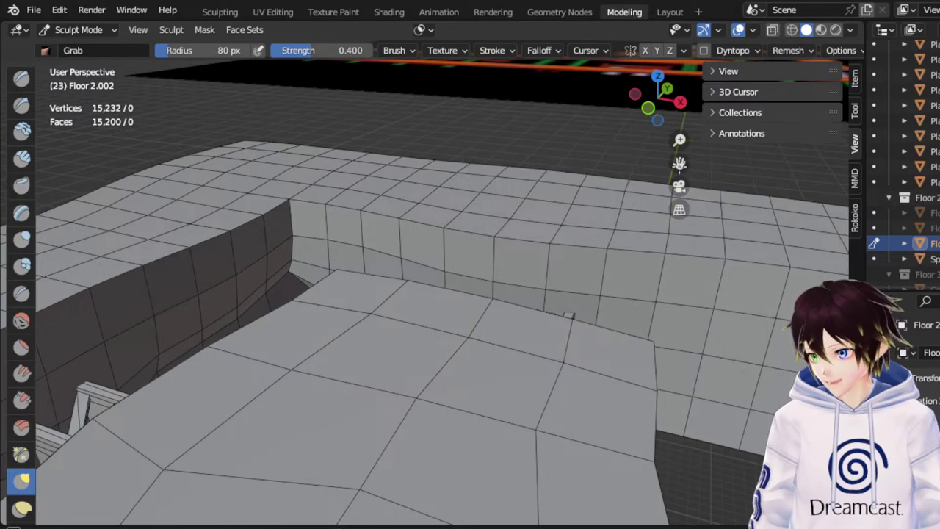
Pull the bottom edge upward into an uneven bevel across the gap between the two hanging blocks
drag(679, 165, 360, 120)
mouse_move(471, 296)
middle_down()
mouse_move(508, 283)
mouse_move(526, 228)
middle_up()
drag(451, 312, 455, 269)
middle_drag(455, 267, 449, 245)
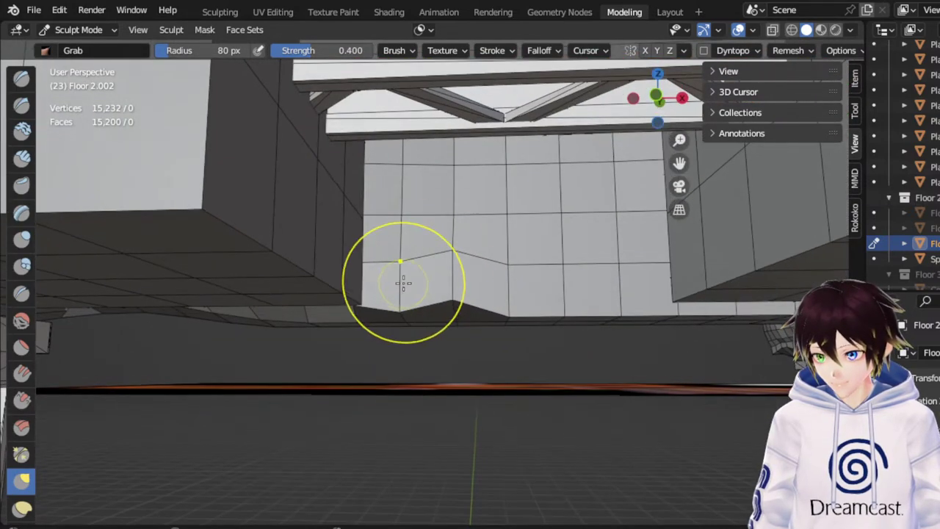
drag(594, 292, 596, 232)
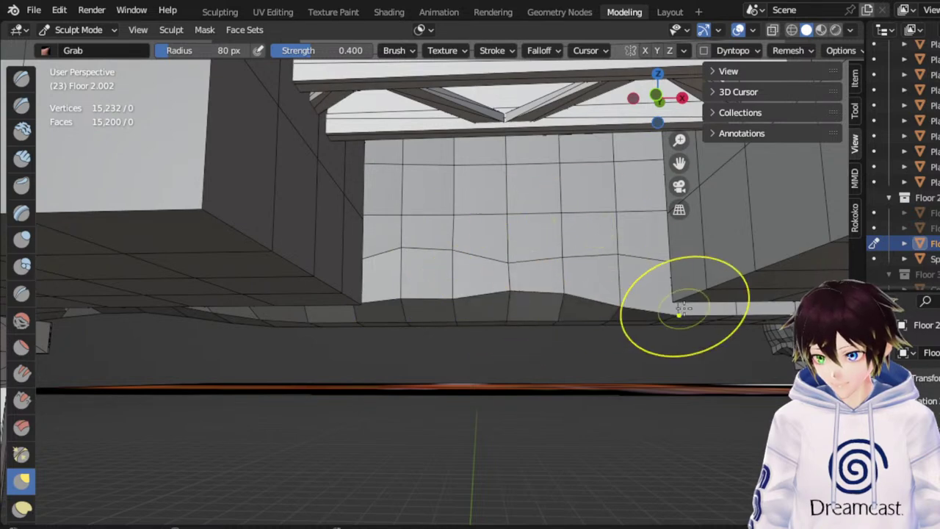
drag(637, 307, 624, 244)
mouse_move(656, 301)
middle_down()
mouse_move(638, 278)
mouse_move(665, 253)
middle_up()
drag(675, 250, 677, 217)
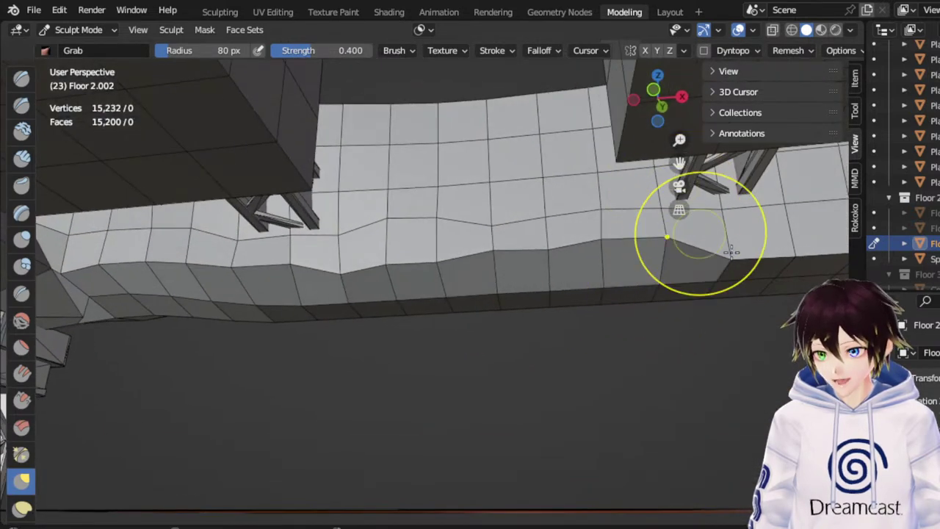
drag(731, 252, 730, 194)
Extend the uneven bottom bevel past the second block toward the far corner and even out its low points
drag(680, 164, 428, 169)
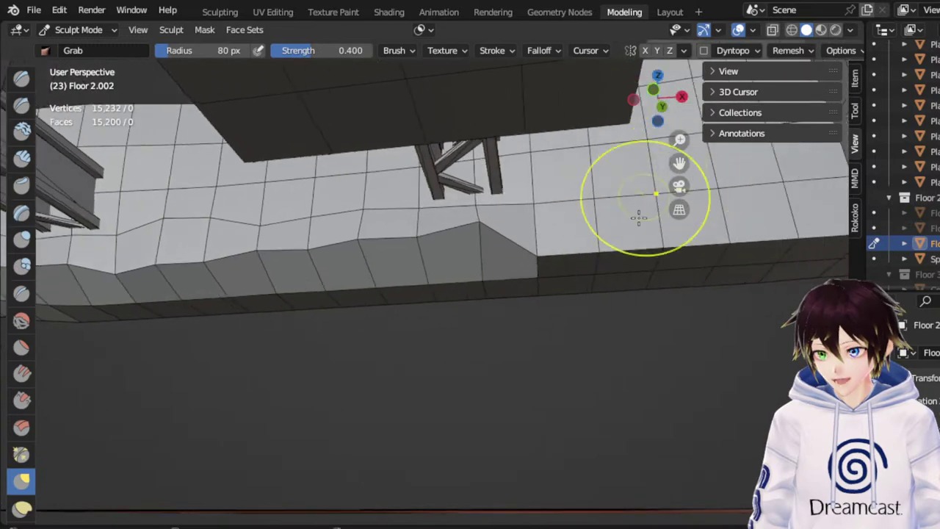
middle_drag(639, 216, 629, 150)
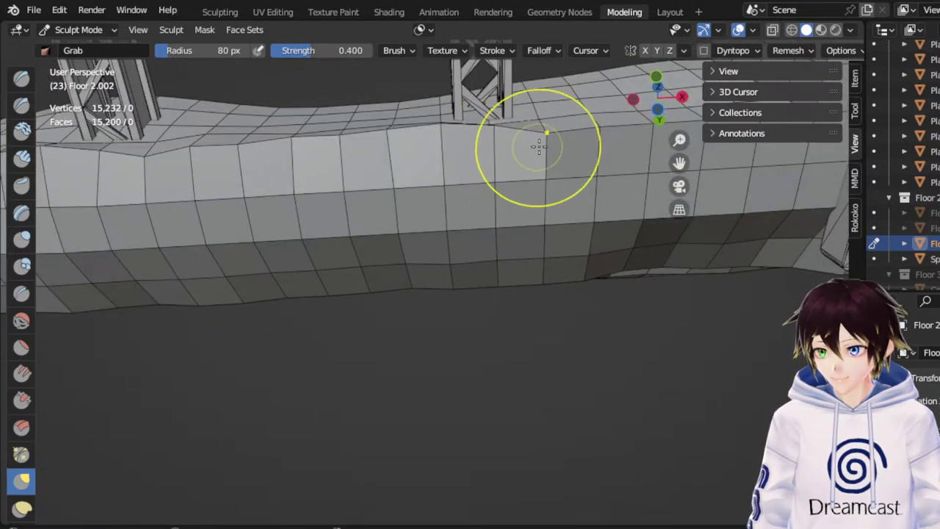
mouse_move(578, 134)
middle_down()
mouse_move(595, 172)
mouse_move(583, 204)
mouse_move(556, 217)
mouse_move(546, 242)
middle_up()
drag(523, 312, 527, 219)
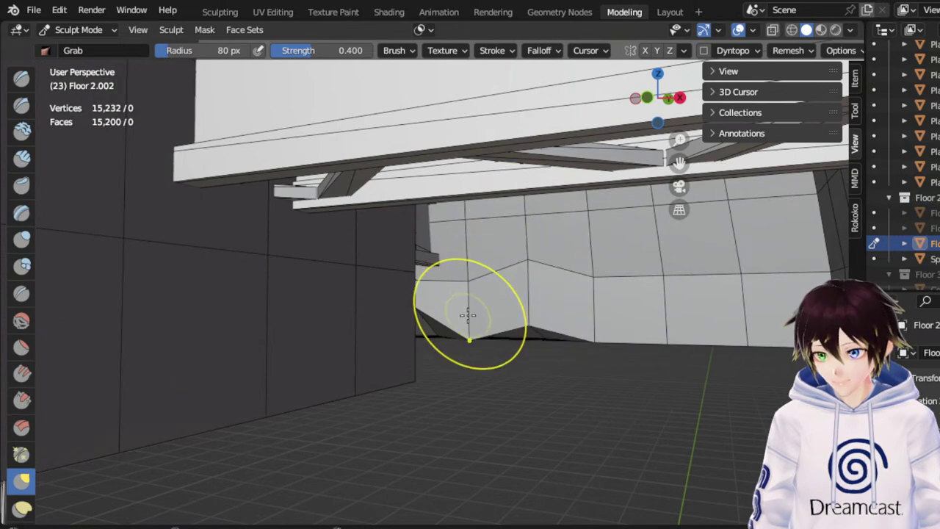
drag(468, 316, 475, 209)
drag(612, 320, 592, 231)
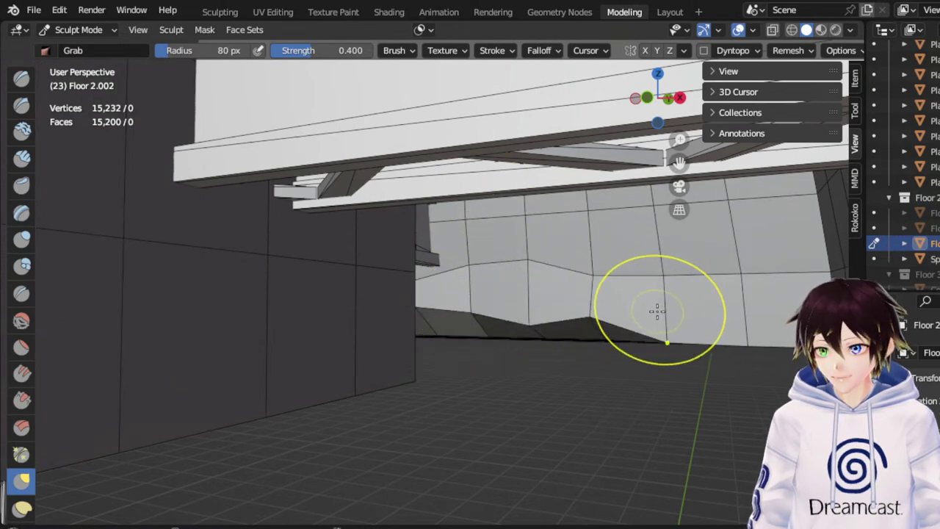
drag(666, 315, 660, 204)
drag(749, 264, 752, 209)
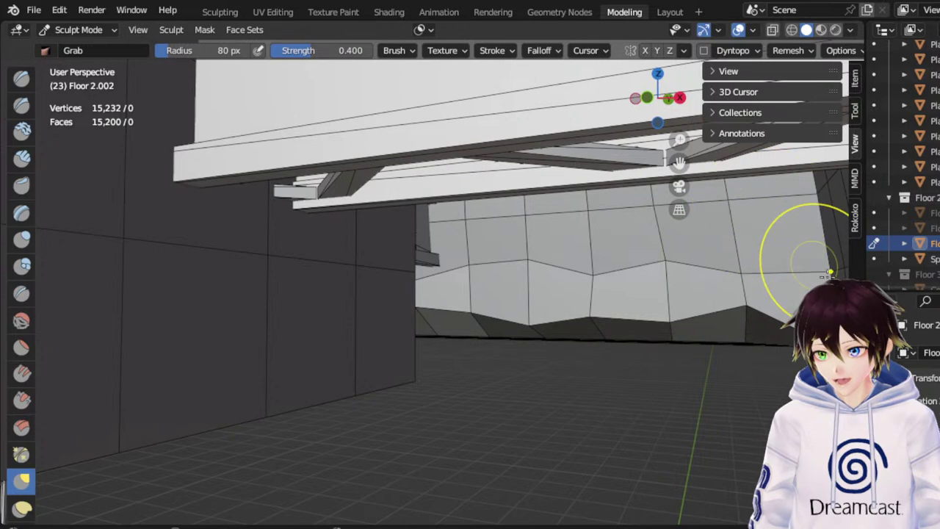
middle_drag(765, 275, 773, 255)
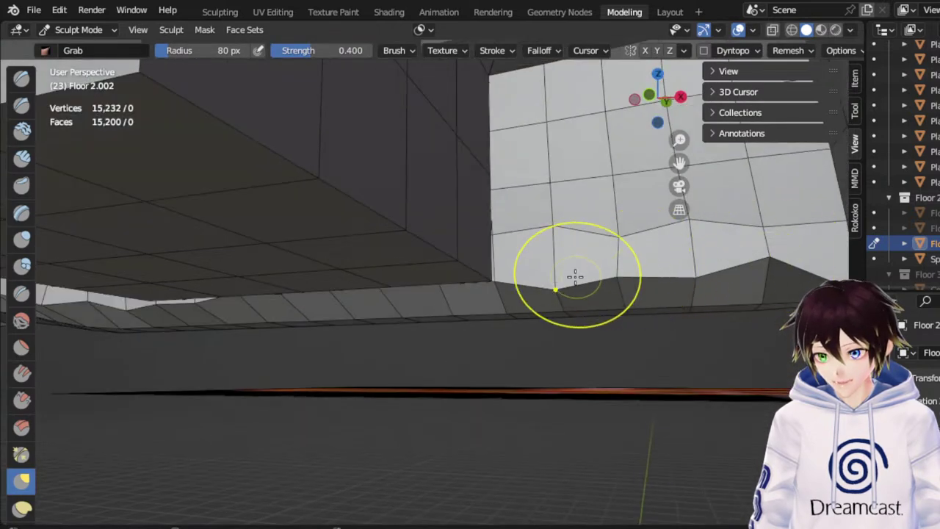
drag(711, 276, 696, 243)
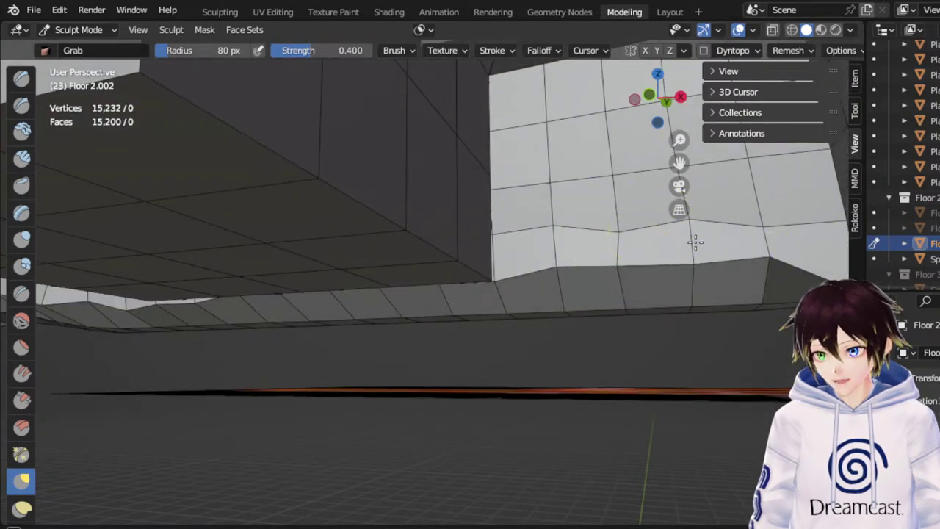
Carry the raised bottom edge around the corner column onto the next side of the walkway with Grab strokes
mouse_move(685, 179)
middle_down()
mouse_move(678, 159)
mouse_move(592, 212)
mouse_move(678, 210)
middle_up()
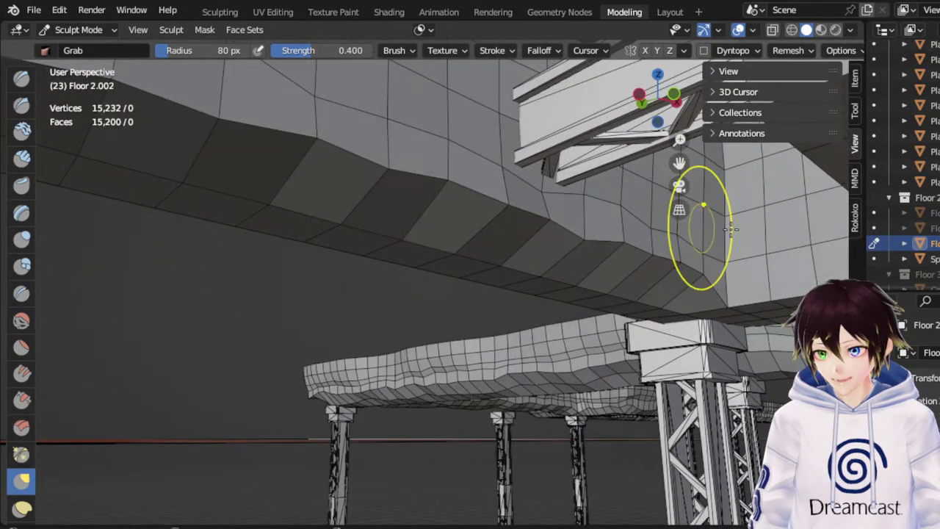
middle_drag(680, 160, 694, 157)
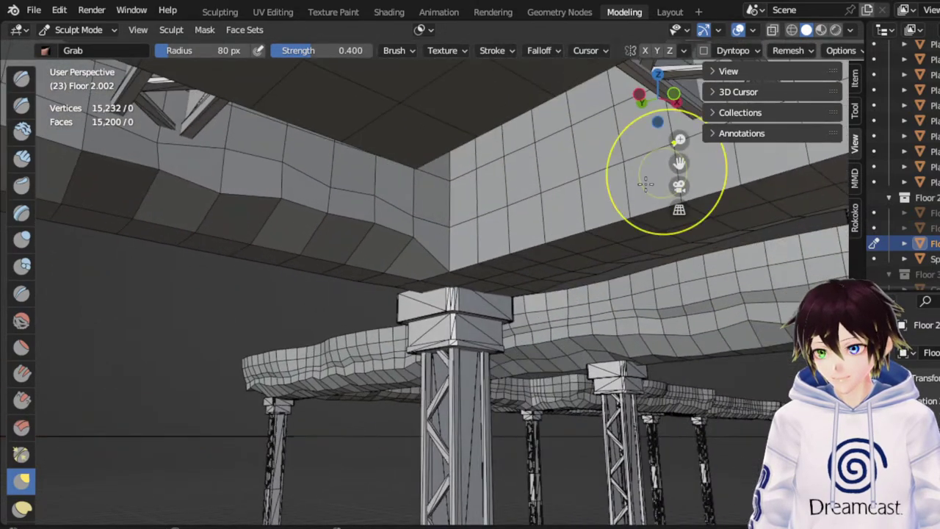
middle_drag(573, 233, 527, 258)
drag(464, 262, 458, 194)
mouse_move(459, 193)
middle_down()
mouse_move(497, 237)
mouse_move(502, 265)
mouse_move(533, 290)
middle_up()
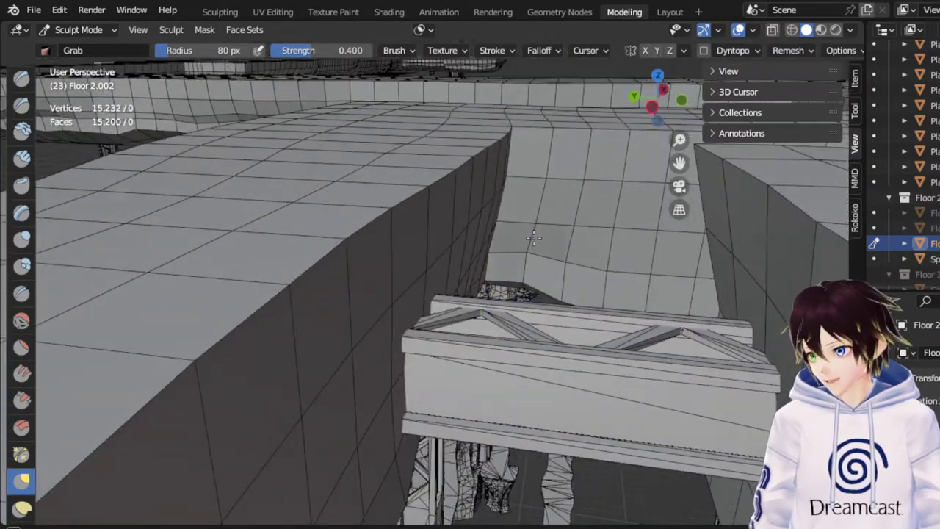
middle_drag(534, 237, 585, 243)
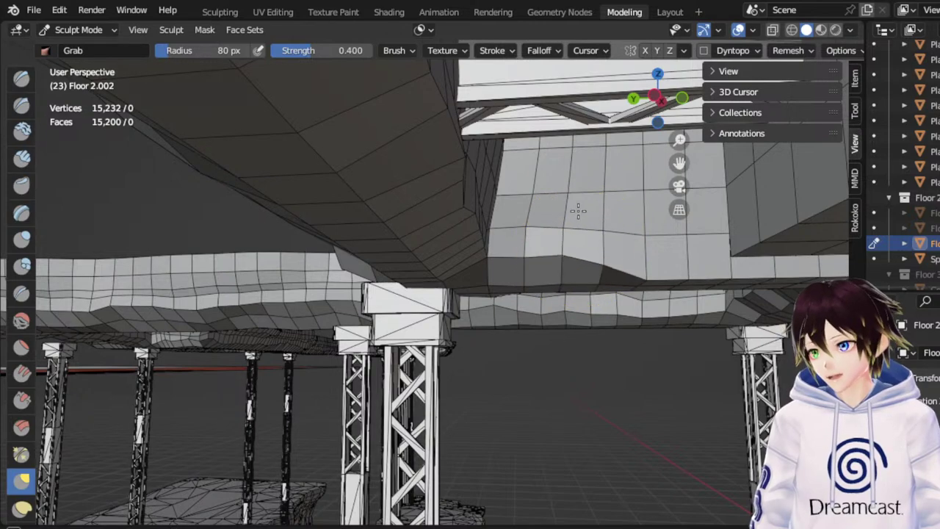
mouse_move(685, 181)
shift+middle_down()
mouse_move(563, 273)
mouse_move(568, 255)
shift+middle_up()
drag(421, 246, 421, 189)
drag(379, 236, 373, 174)
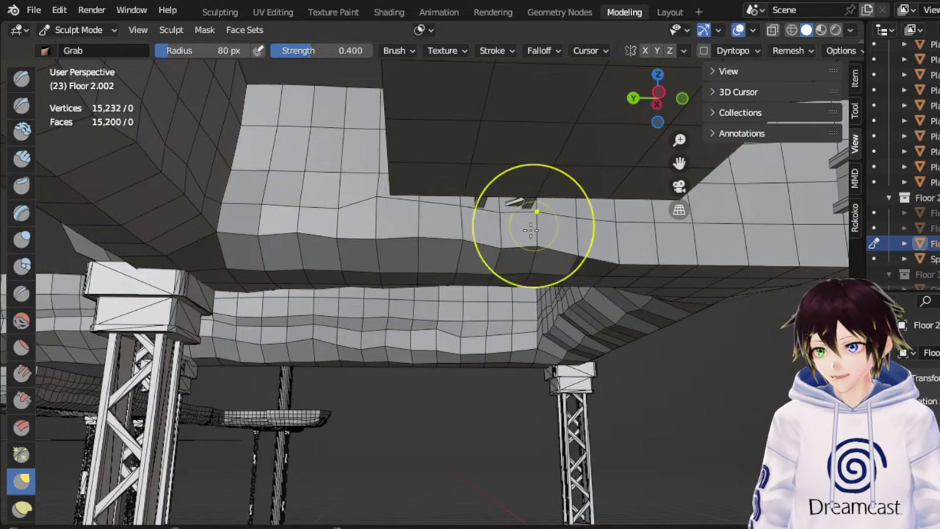
Raise the walkway's inner bottom edge past the first support beam into an uneven bevel with Grab strokes
middle_drag(498, 203, 510, 245)
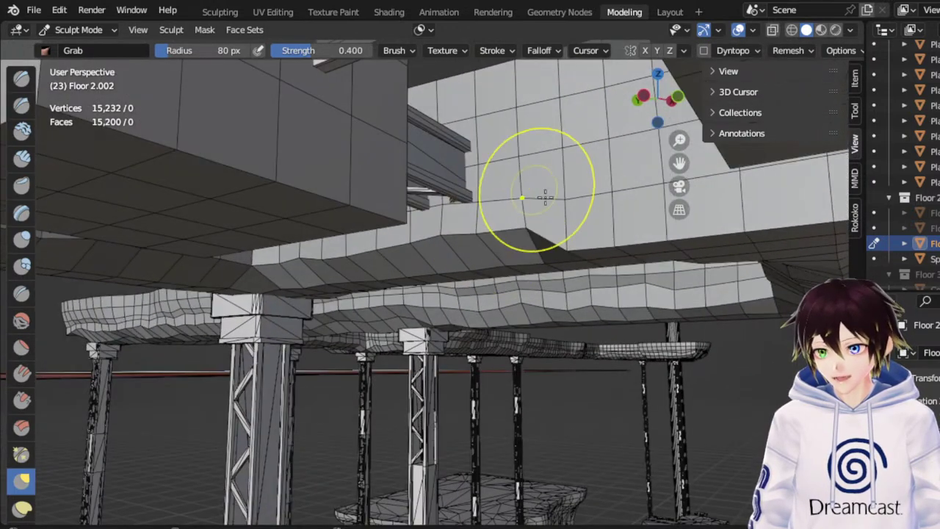
drag(622, 225, 633, 181)
middle_drag(661, 165, 502, 182)
drag(502, 181, 463, 173)
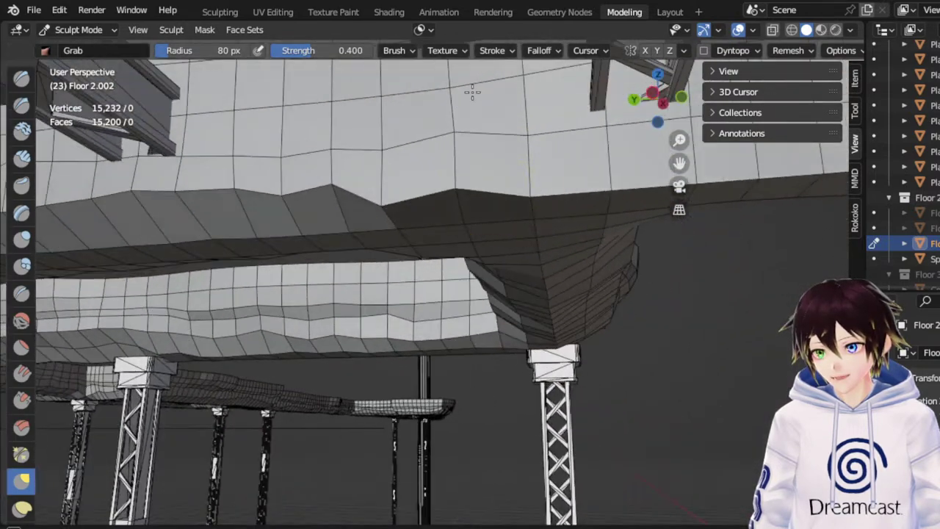
drag(392, 184, 398, 101)
drag(535, 174, 520, 85)
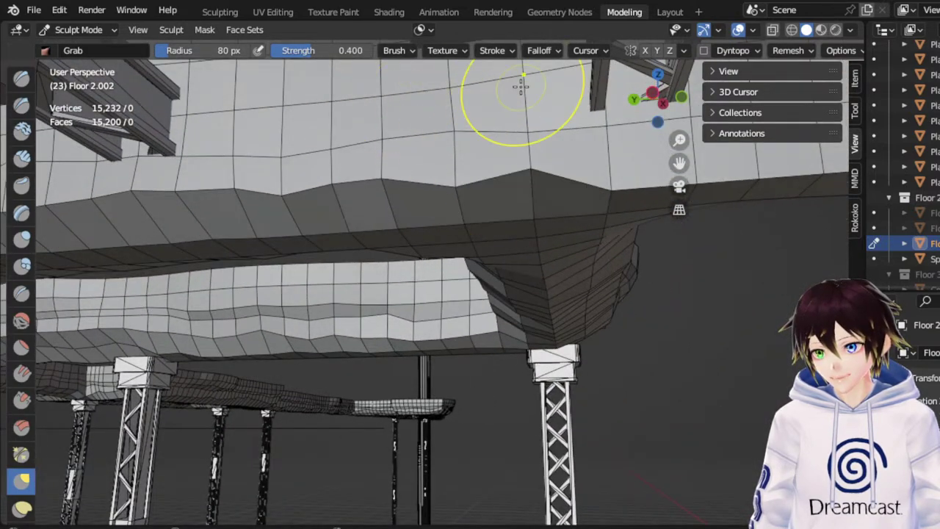
drag(604, 157, 610, 99)
Continue the raised, uneven bottom bevel along the straight stretch until it meets the already sculpted walkway end
shift+middle_drag(682, 176, 529, 184)
scroll(590, 208, down, 2)
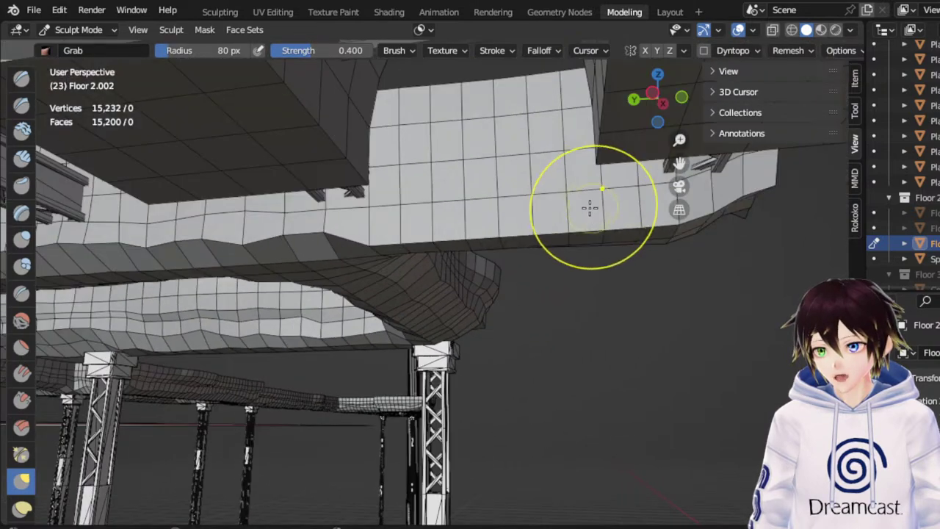
middle_drag(592, 207, 551, 207)
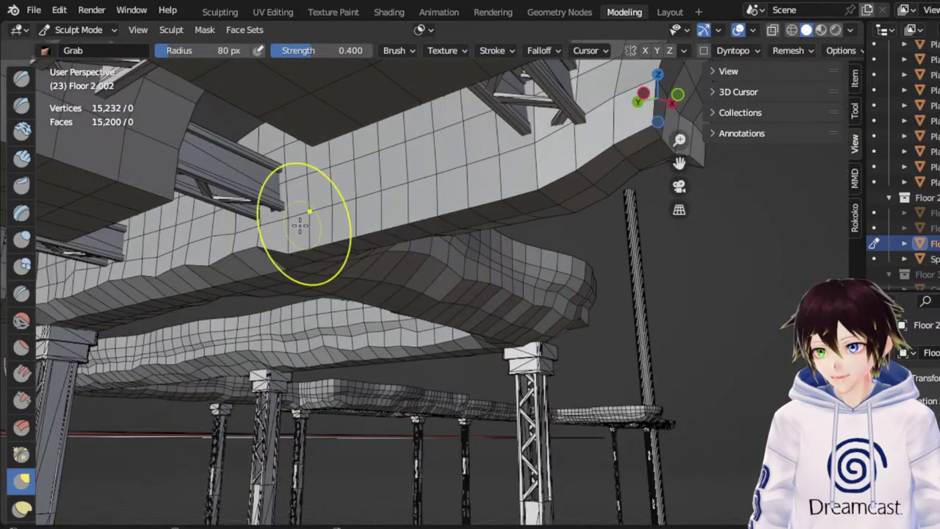
drag(300, 234, 287, 147)
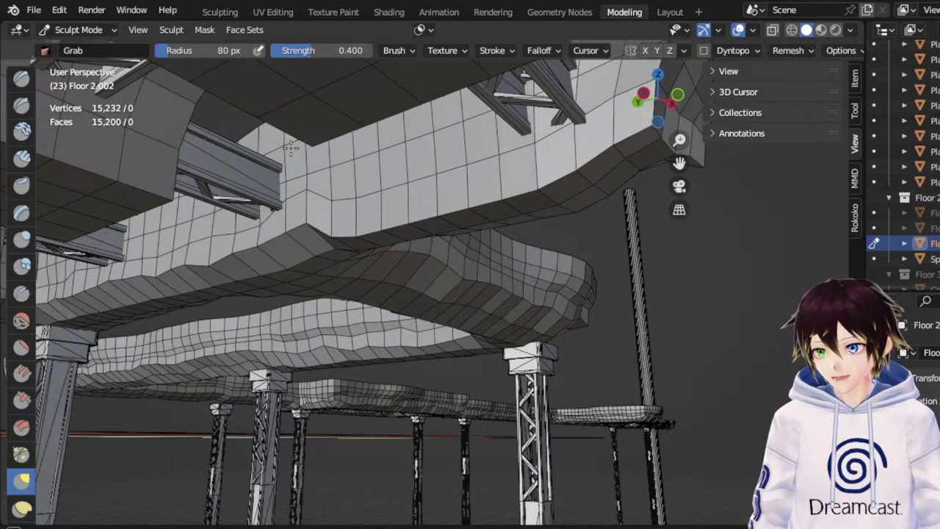
drag(346, 224, 361, 166)
drag(392, 199, 405, 151)
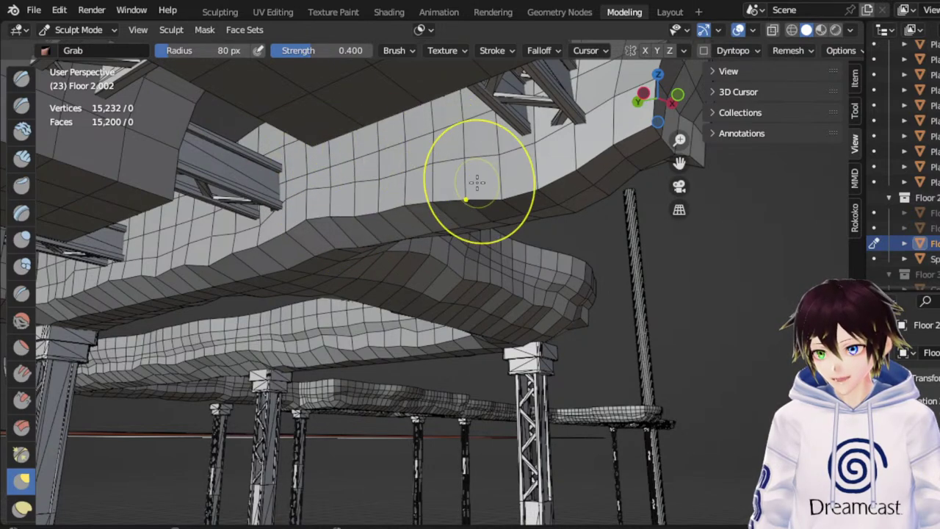
drag(519, 181, 519, 126)
mouse_move(553, 165)
mouse_down()
mouse_move(560, 134)
mouse_move(585, 124)
mouse_up()
Pull the lower horizontal edge line on the wall between the hanging blocks upward into an irregular line
middle_drag(585, 134, 514, 177)
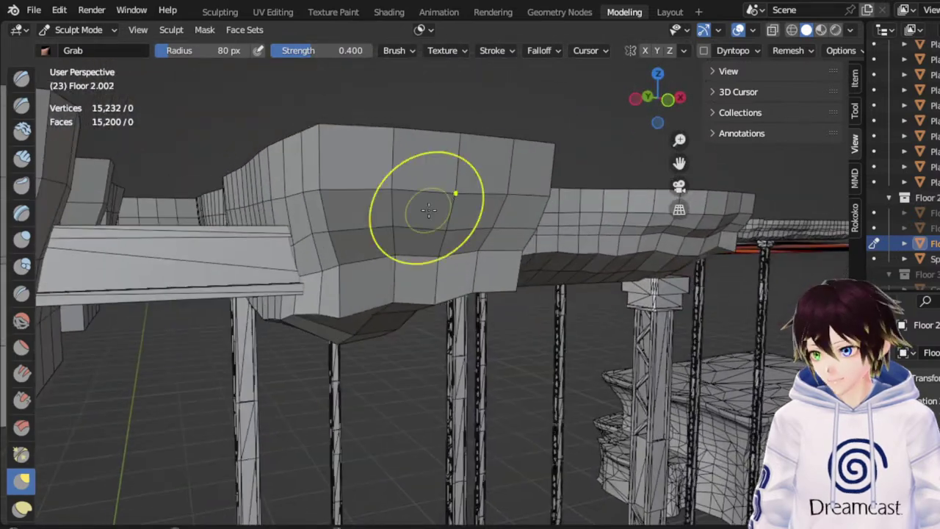
mouse_move(428, 209)
middle_down()
mouse_move(478, 221)
mouse_move(565, 193)
mouse_move(533, 195)
mouse_move(546, 176)
middle_up()
scroll(532, 195, up, 3)
middle_drag(692, 139, 673, 157)
middle_drag(405, 186, 416, 179)
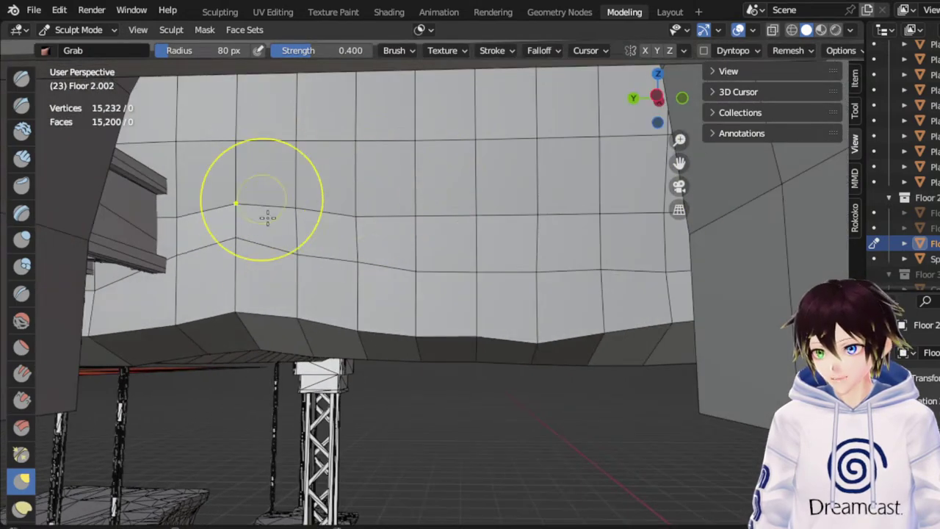
mouse_move(457, 269)
mouse_down()
mouse_move(446, 209)
mouse_move(490, 202)
mouse_up()
drag(425, 259, 430, 212)
drag(543, 267, 548, 219)
drag(607, 269, 603, 210)
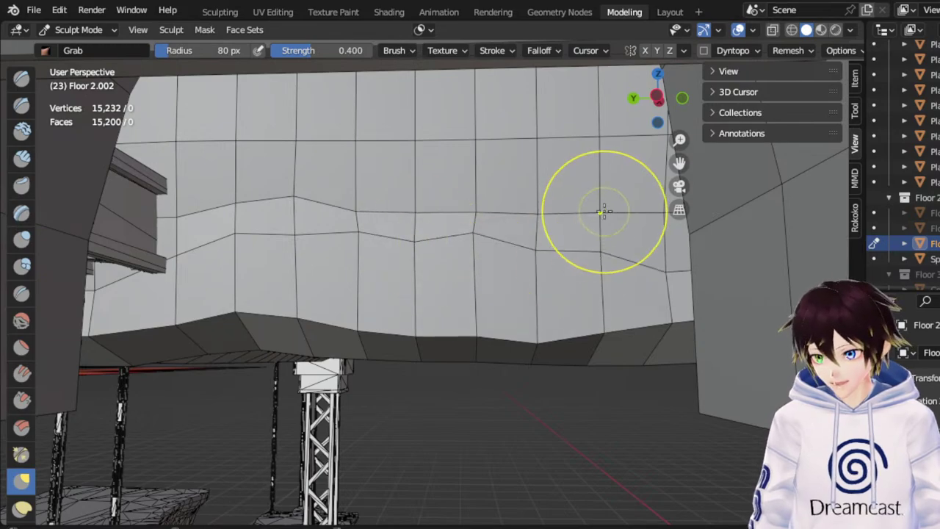
Carry the irregular edge line toward the walkway's end and shift the wall behind the support beam with Grab
middle_drag(638, 269, 638, 228)
middle_drag(647, 167, 477, 155)
mouse_move(466, 92)
middle_down()
mouse_move(440, 168)
mouse_move(399, 179)
middle_up()
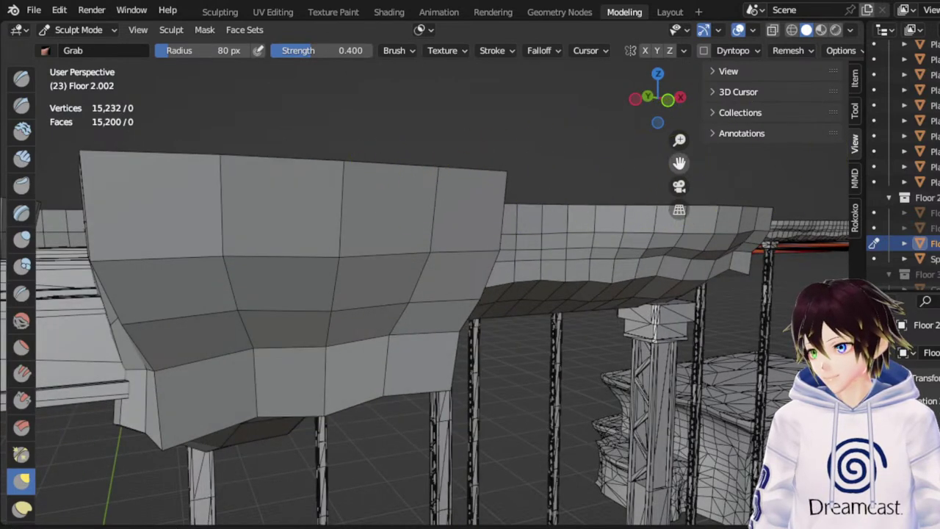
mouse_move(441, 254)
middle_down()
mouse_move(506, 273)
mouse_move(377, 288)
middle_up()
drag(338, 250, 337, 252)
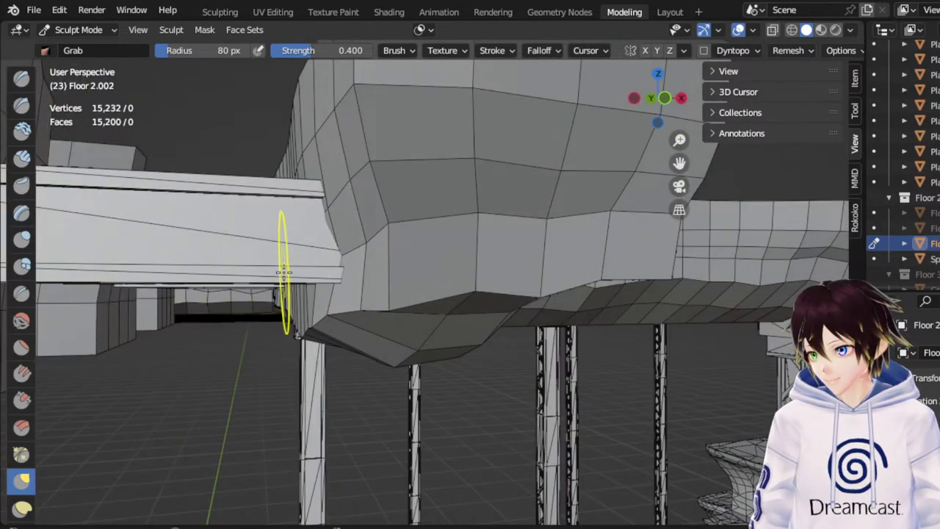
mouse_move(302, 269)
middle_down()
mouse_move(325, 235)
mouse_move(314, 239)
middle_up()
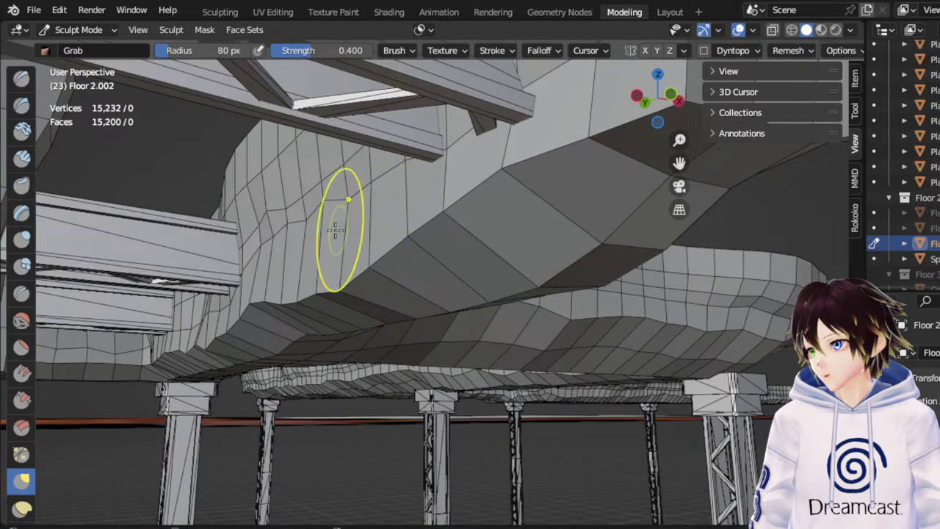
drag(335, 247, 271, 265)
Lift the lower wall vertices beside the support beam from the opposite viewing side with two Grab strokes
mouse_move(272, 266)
middle_down()
mouse_move(366, 242)
mouse_move(569, 241)
mouse_move(561, 247)
mouse_move(558, 236)
middle_up()
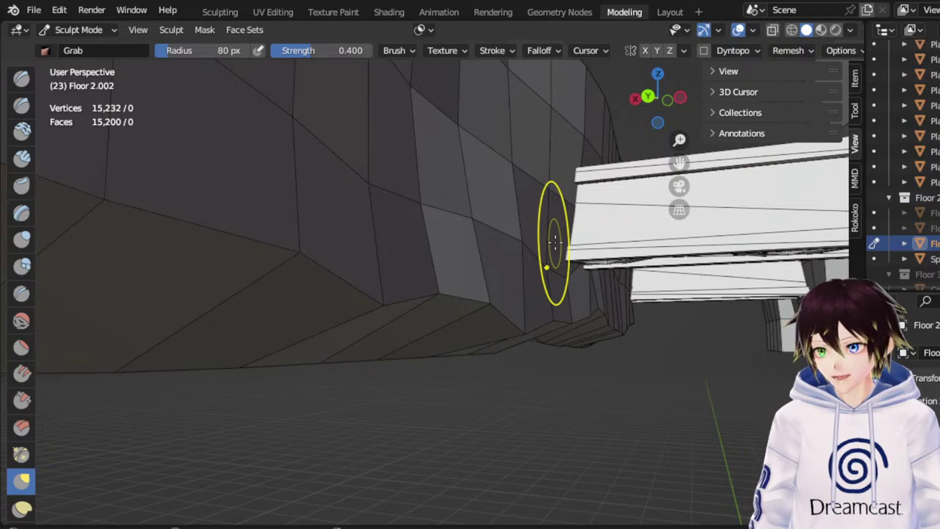
scroll(568, 244, down, 2)
scroll(481, 244, down, 3)
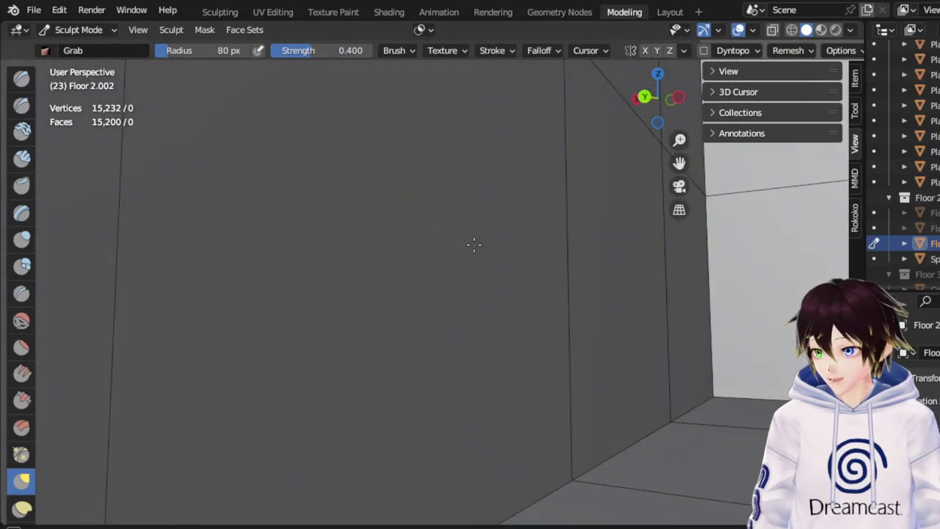
scroll(485, 245, up, 3)
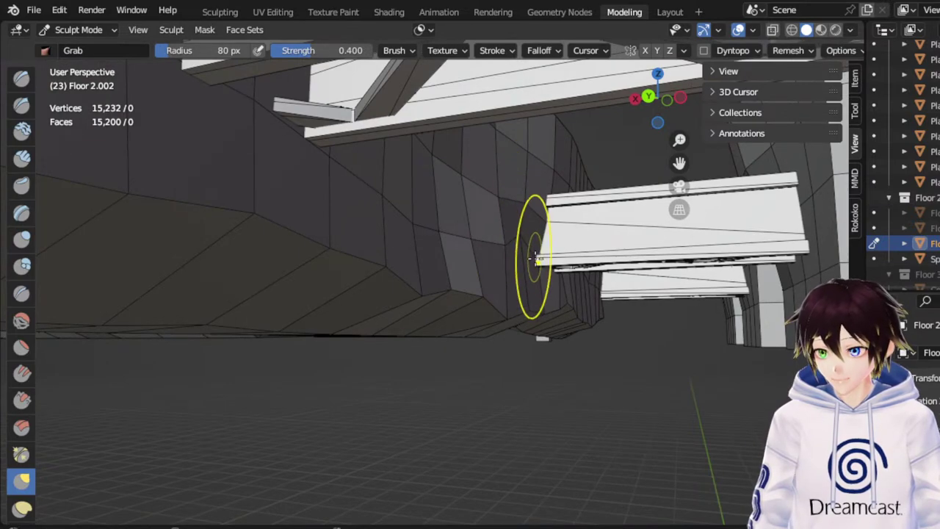
middle_drag(537, 198, 507, 215)
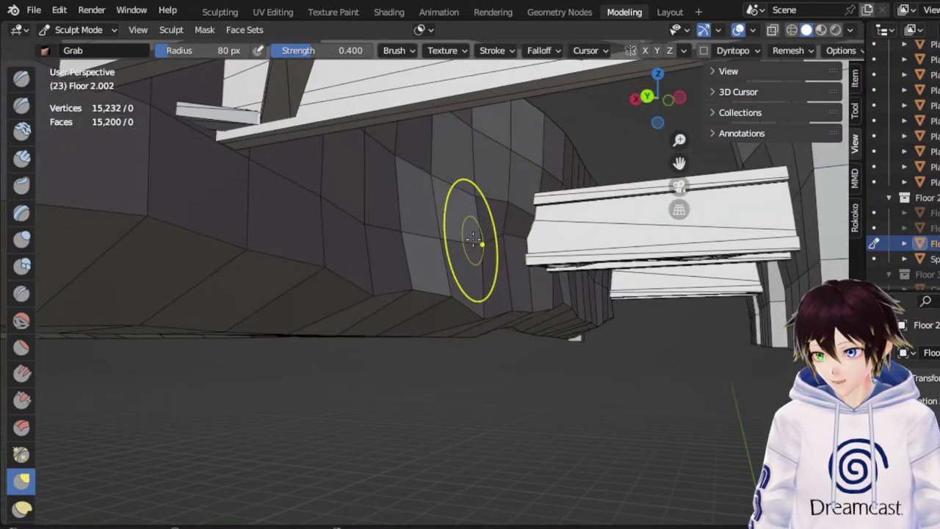
drag(443, 213, 436, 171)
drag(434, 229, 429, 193)
mouse_move(428, 193)
middle_down()
mouse_move(440, 194)
mouse_move(430, 203)
middle_up()
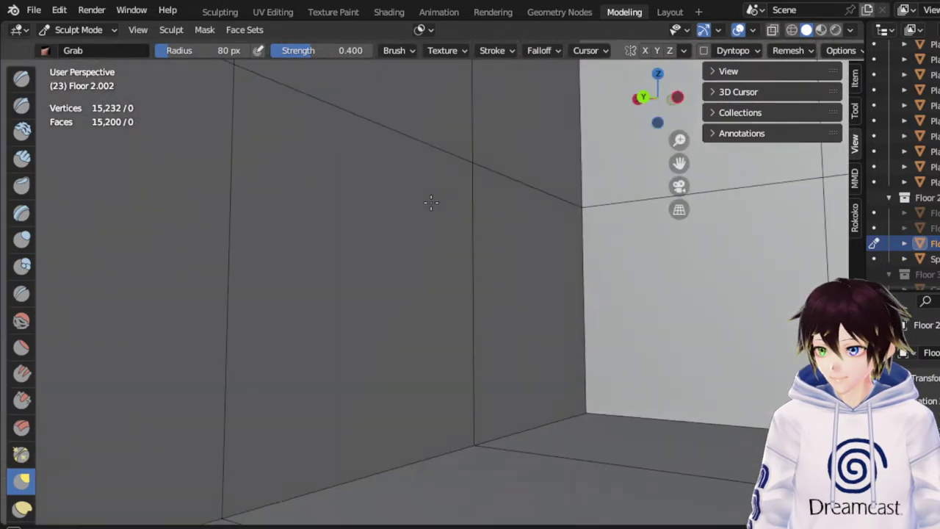
Reshape the lower edge line of the wall by the inner corner between the hanging blocks into an uneven contour
scroll(309, 218, down, 3)
middle_drag(308, 218, 213, 239)
scroll(388, 213, down, 3)
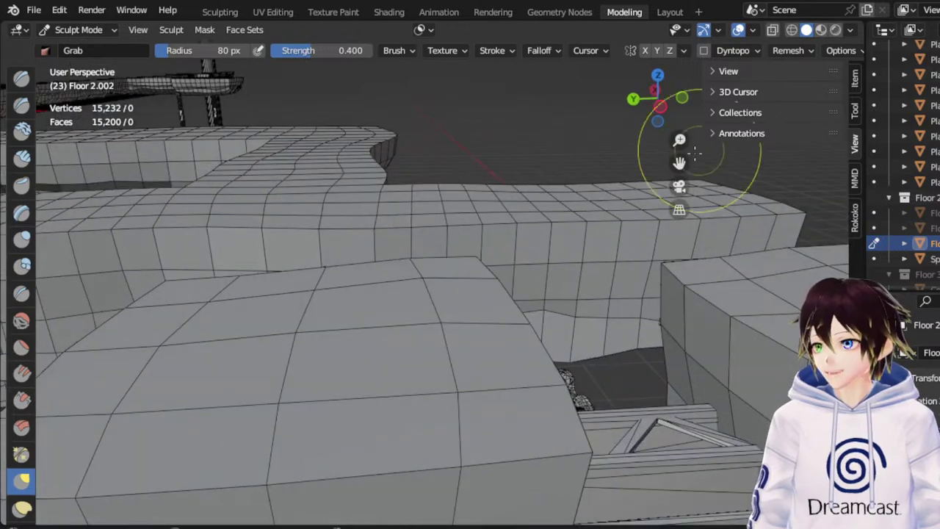
mouse_move(683, 161)
middle_down()
mouse_move(742, 158)
mouse_move(595, 166)
middle_up()
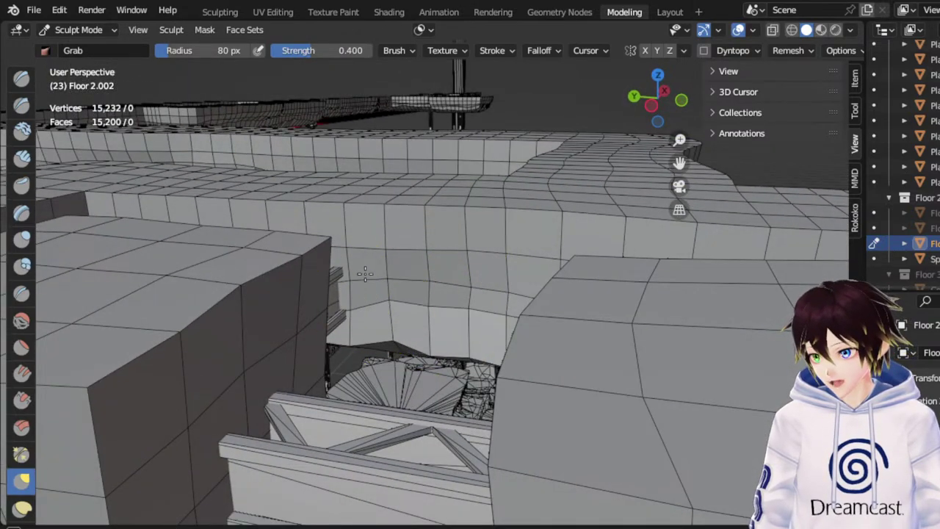
mouse_move(349, 277)
middle_down()
mouse_move(374, 291)
mouse_move(440, 257)
middle_up()
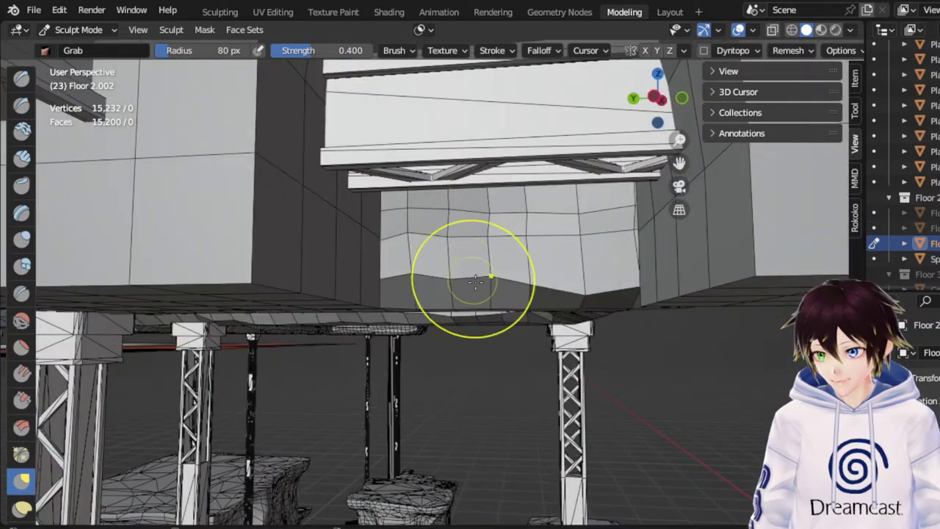
middle_drag(569, 283, 551, 248)
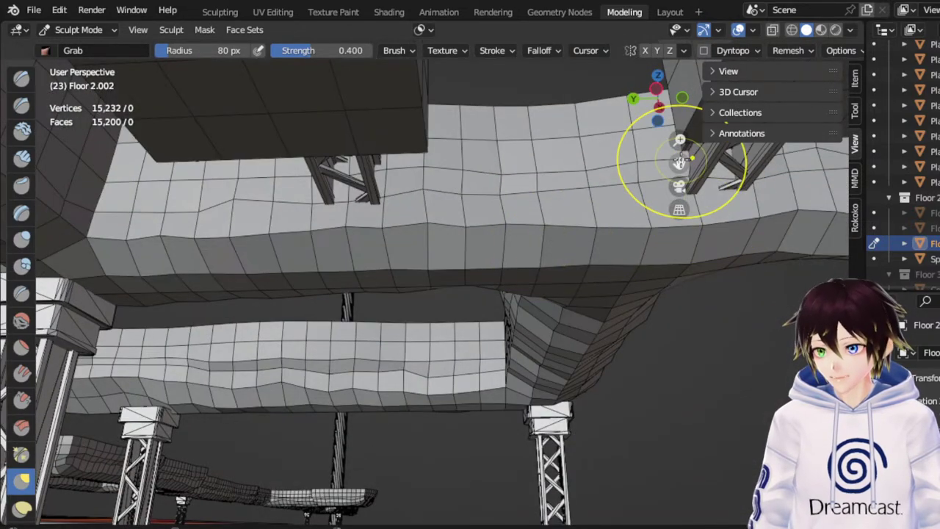
mouse_move(301, 203)
shift+middle_down()
mouse_move(455, 214)
mouse_move(459, 240)
shift+middle_up()
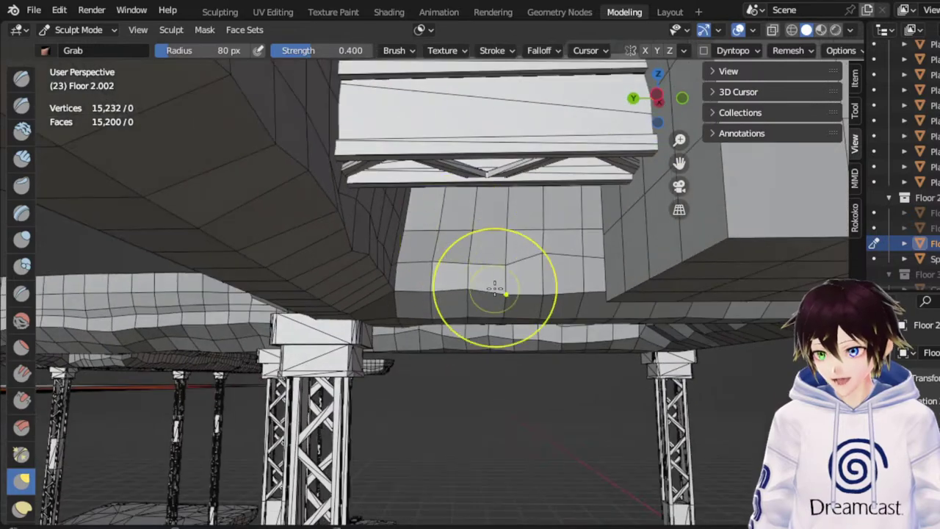
middle_drag(569, 299, 549, 241)
middle_drag(601, 224, 458, 317)
scroll(470, 301, up, 3)
scroll(479, 297, down, 5)
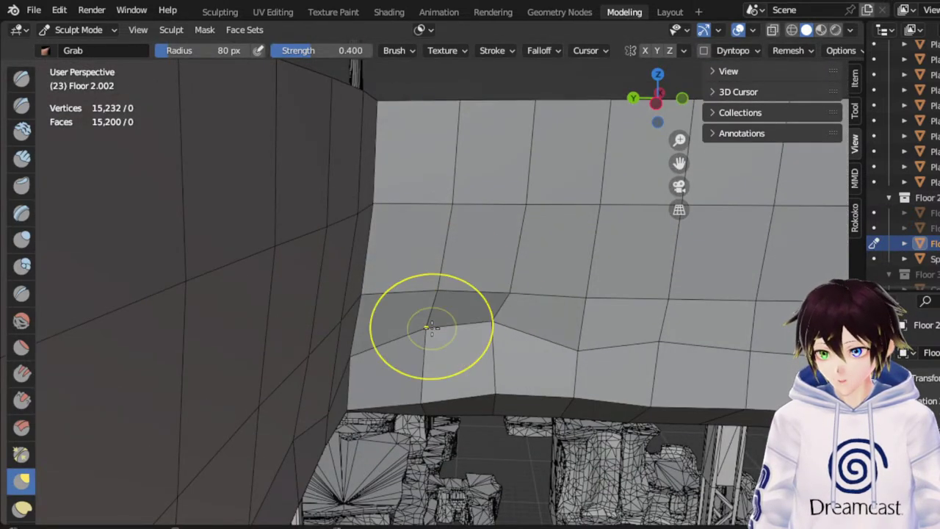
middle_drag(680, 173, 692, 156)
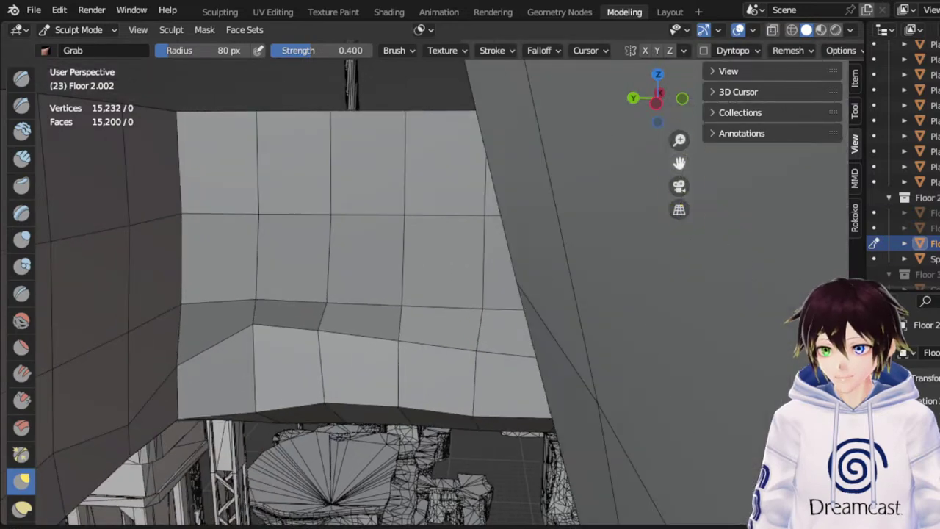
scroll(495, 266, down, 5)
scroll(560, 278, down, 5)
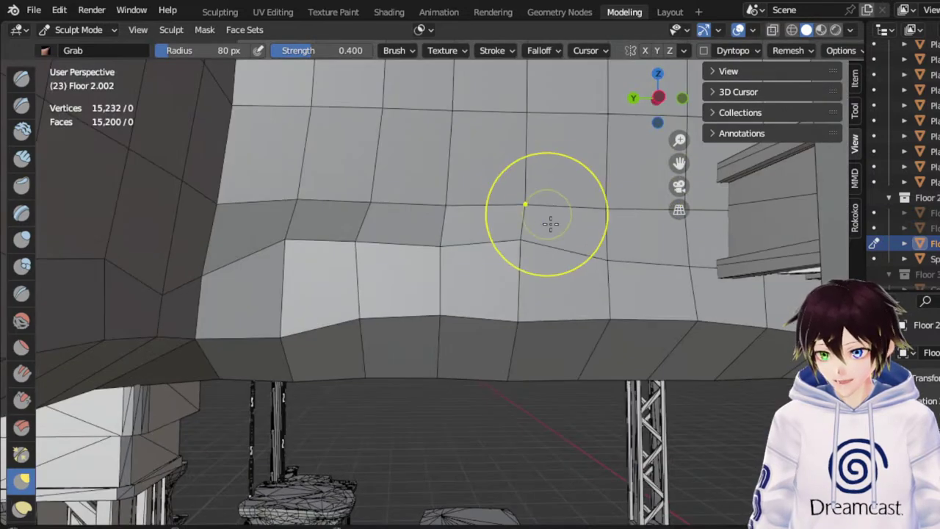
Examine the inner corner and the wall surfaces behind the support beams from above, below and both sides
middle_drag(671, 219, 543, 232)
shift+middle_drag(688, 153, 844, 157)
mouse_move(523, 211)
middle_down()
mouse_move(503, 216)
mouse_move(525, 231)
middle_up()
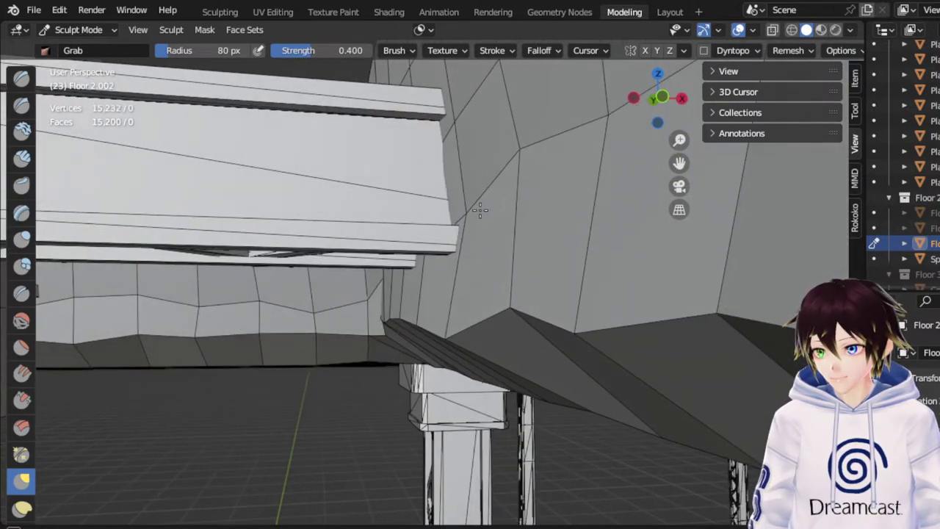
mouse_move(430, 235)
middle_down()
mouse_move(451, 218)
mouse_move(457, 225)
middle_up()
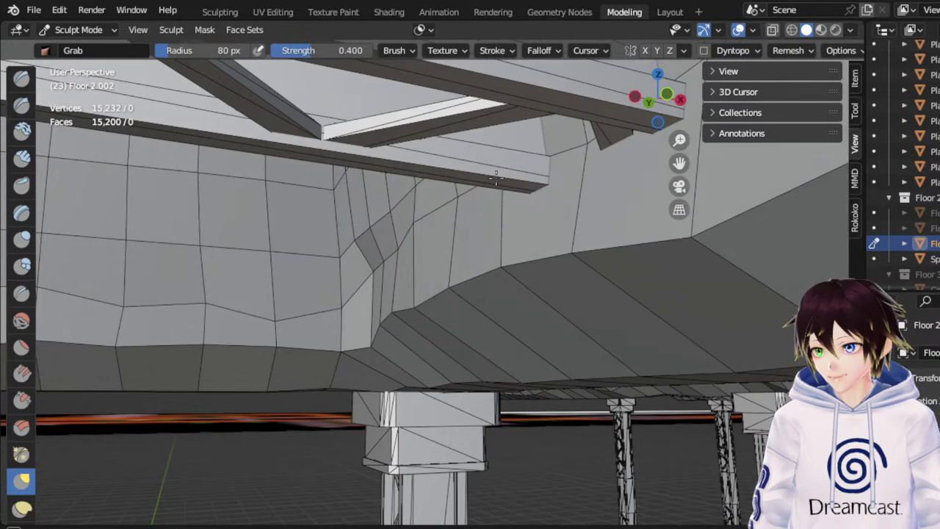
middle_drag(576, 169, 560, 168)
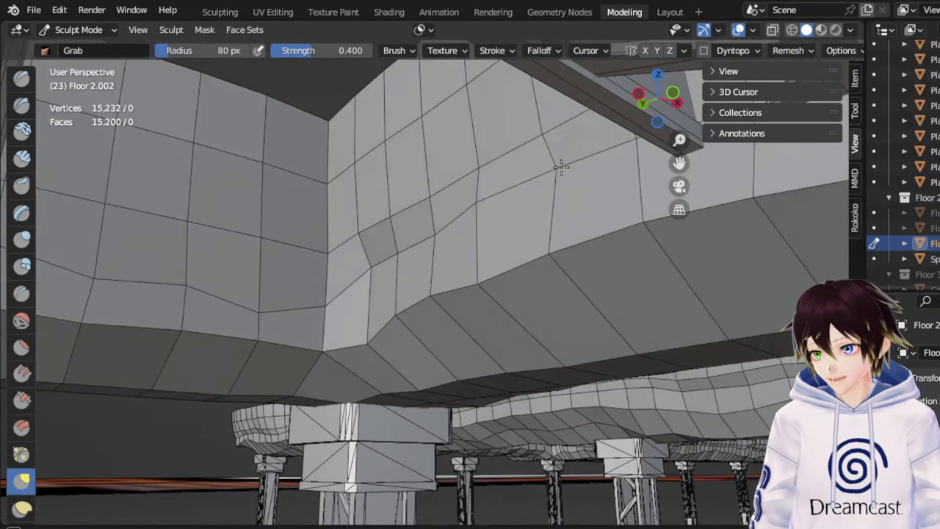
mouse_move(437, 211)
middle_down()
mouse_move(462, 210)
mouse_move(414, 221)
mouse_move(386, 254)
mouse_move(380, 293)
mouse_move(390, 285)
mouse_move(553, 302)
middle_up()
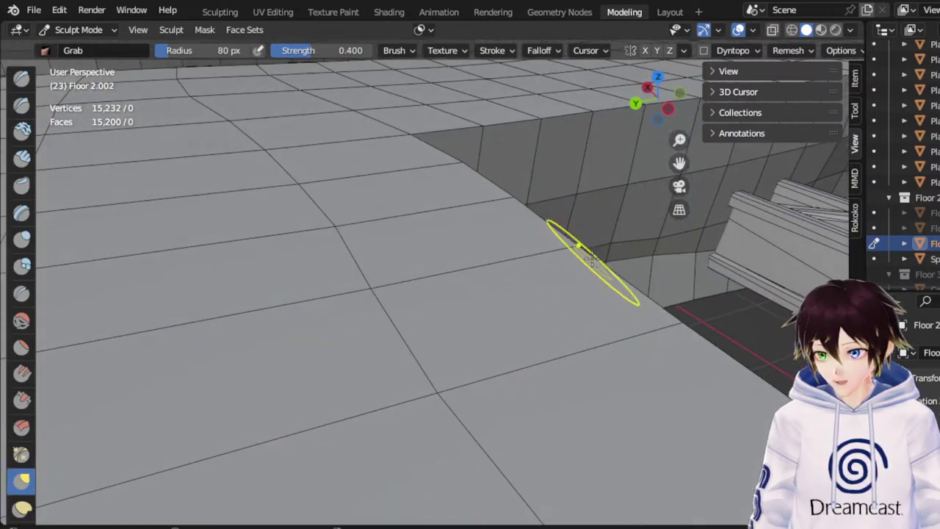
middle_drag(594, 262, 604, 277)
middle_drag(677, 163, 555, 213)
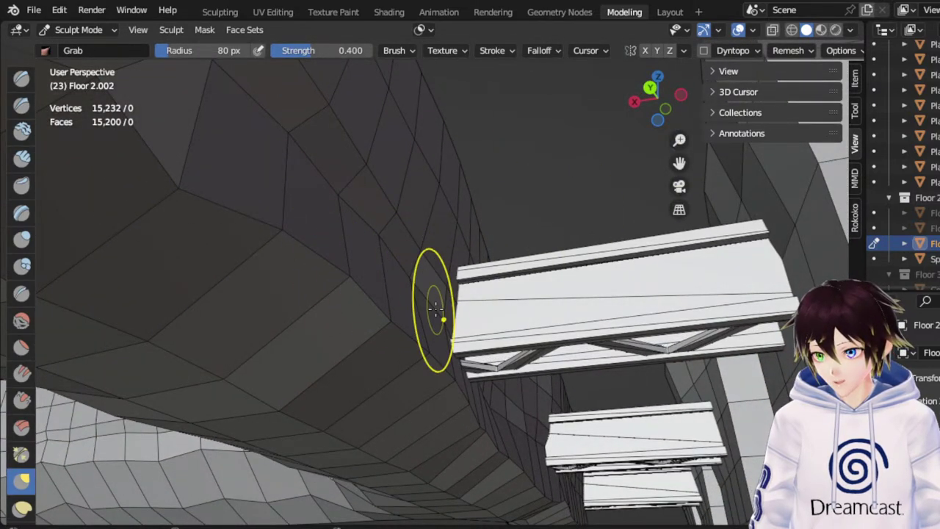
middle_drag(404, 297, 244, 296)
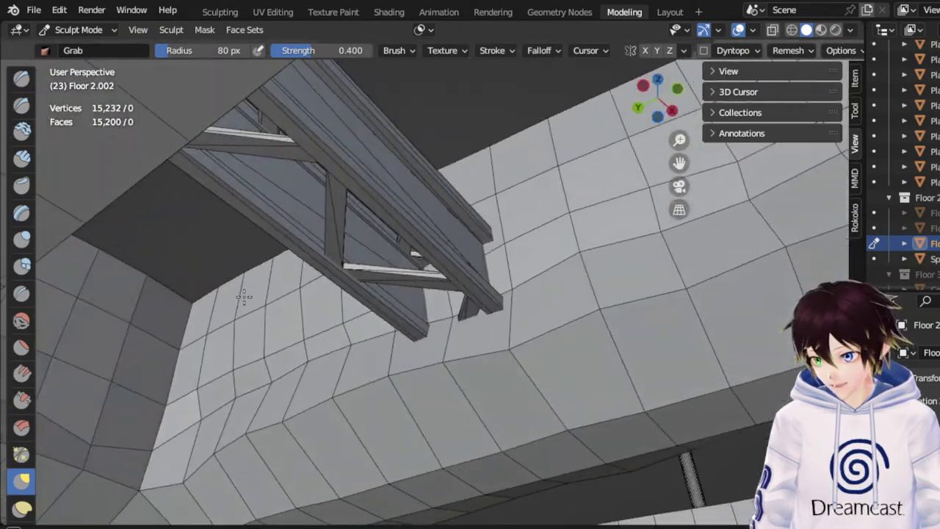
middle_drag(499, 305, 485, 335)
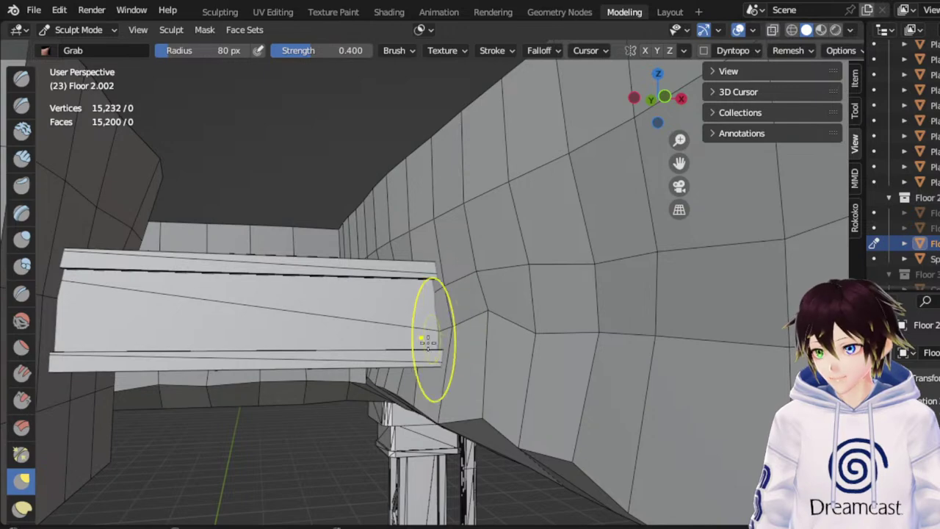
scroll(471, 321, up, 2)
scroll(479, 319, down, 2)
middle_drag(490, 318, 509, 323)
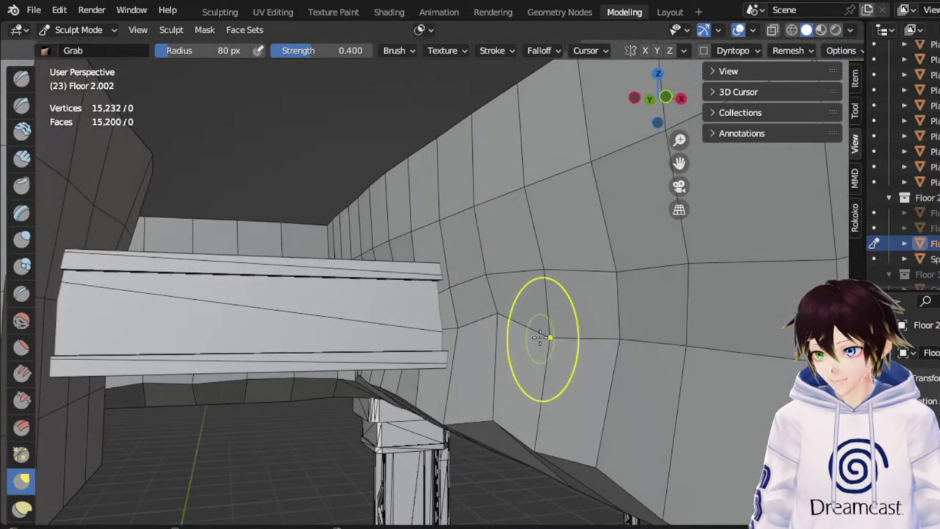
middle_drag(630, 315, 467, 314)
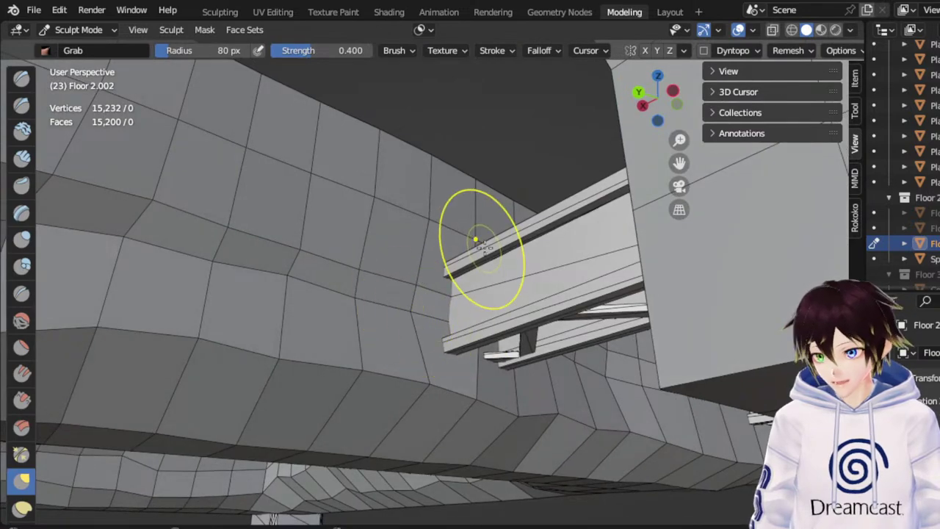
Raise the lower vertices of the platform's inner wall behind the support beams with a short Grab stroke
middle_drag(476, 241, 457, 316)
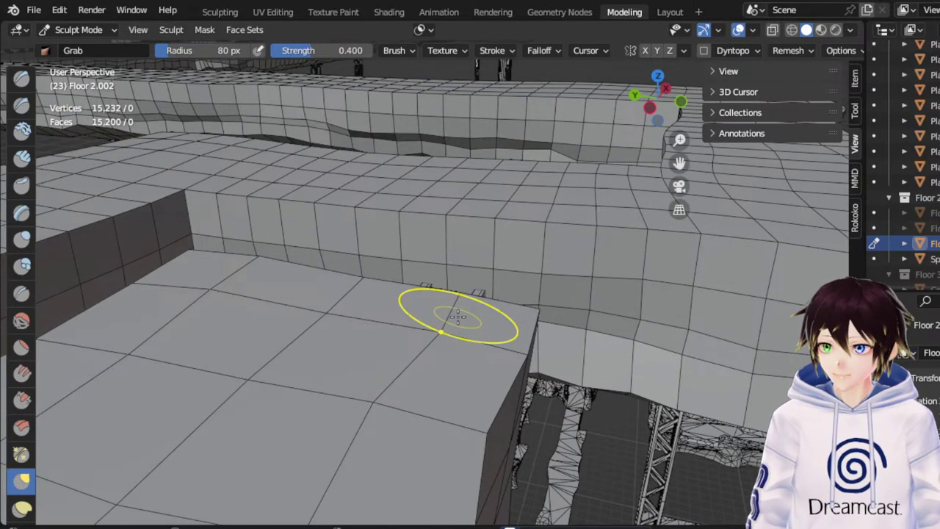
drag(681, 164, 443, 339)
middle_drag(441, 347, 644, 356)
drag(602, 346, 594, 325)
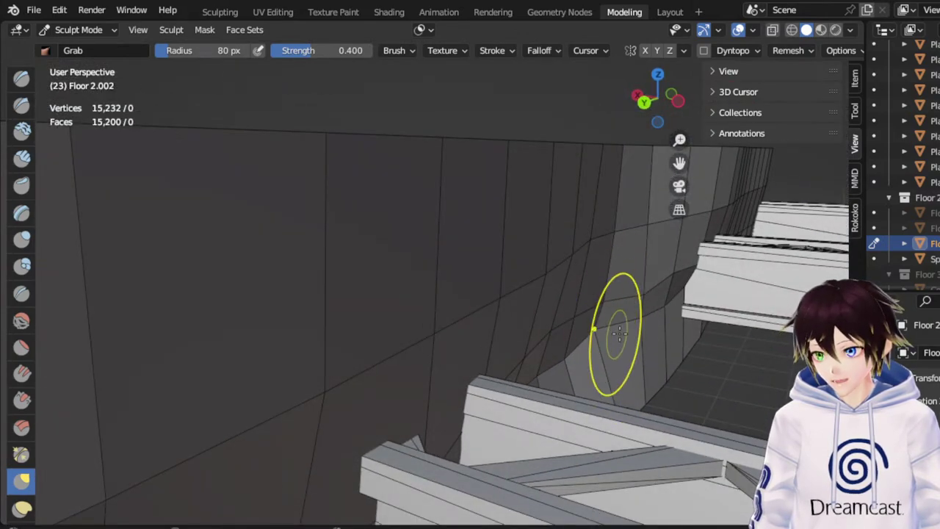
middle_drag(619, 335, 632, 238)
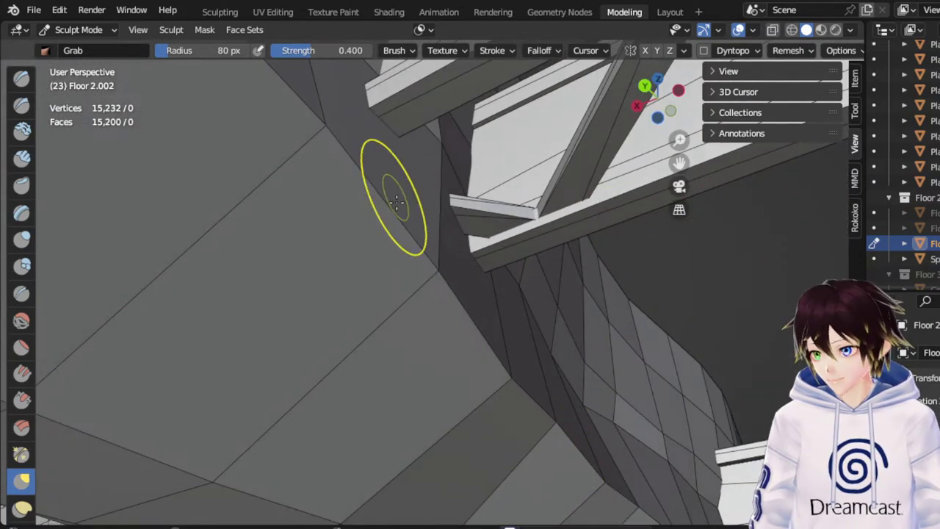
middle_drag(385, 213, 473, 313)
scroll(472, 313, down, 4)
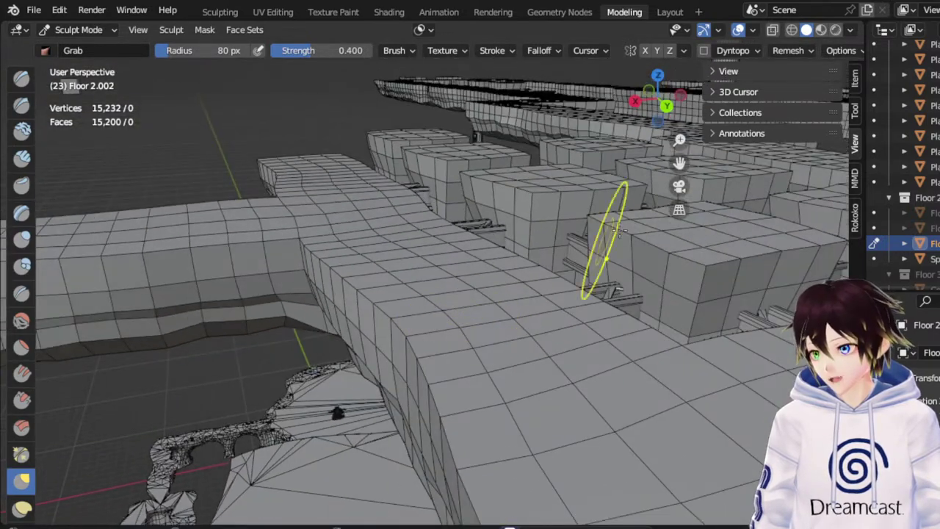
Lift the lower edge loops of the dark side wall beside the pillar and inner corner with two Grab strokes
mouse_move(293, 228)
shift+middle_down()
mouse_move(499, 276)
mouse_move(460, 279)
mouse_move(429, 254)
shift+middle_up()
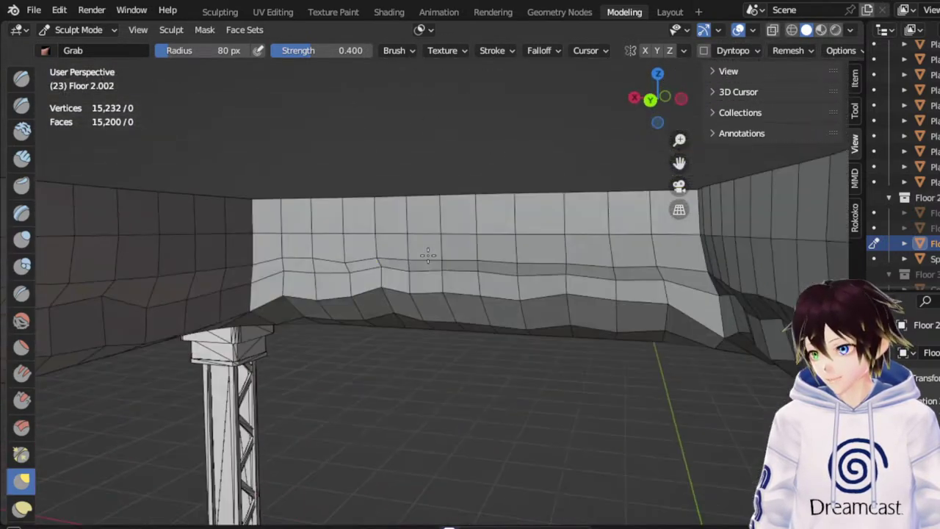
drag(157, 310, 147, 279)
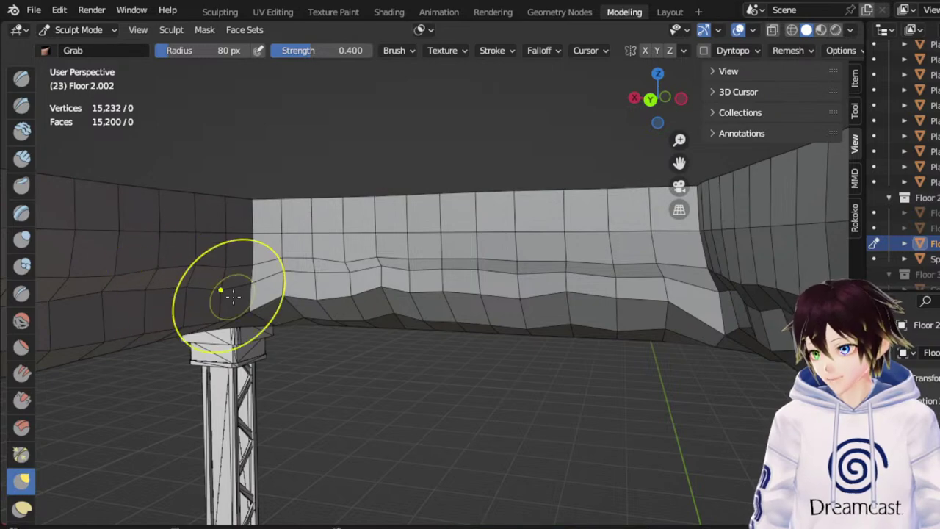
drag(235, 296, 225, 274)
Examine the sculpted walkway edges and hanging blocks of the platform from several sides and from a distance
middle_drag(225, 275, 242, 278)
scroll(236, 301, down, 5)
middle_drag(390, 297, 413, 297)
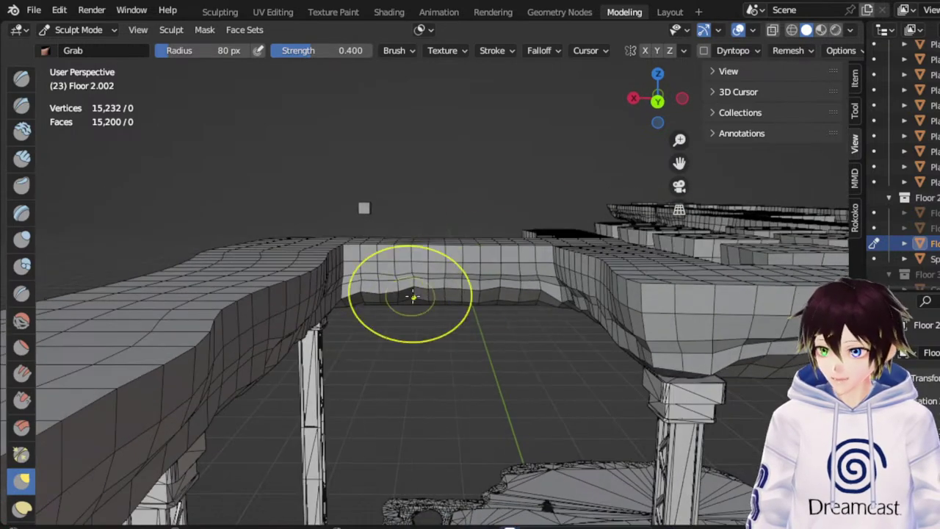
shift+middle_drag(657, 170, 417, 176)
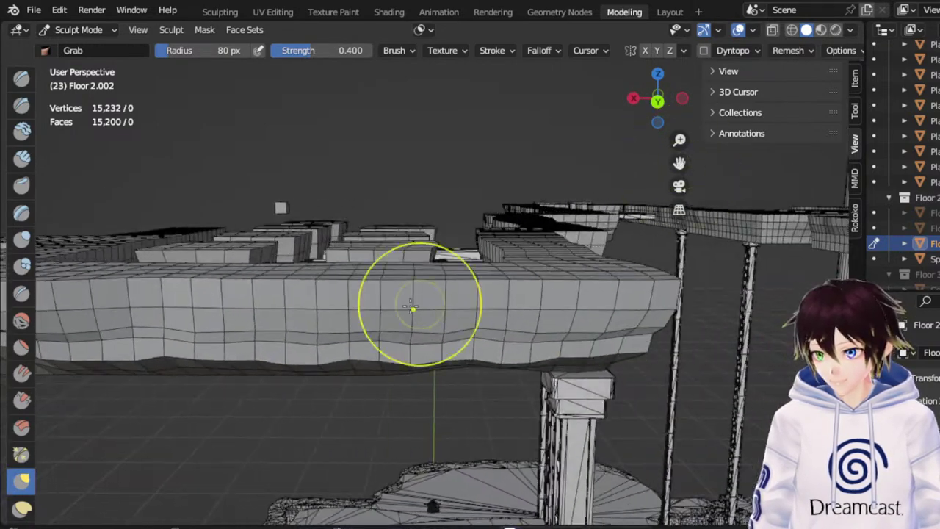
middle_drag(414, 309, 451, 350)
middle_drag(270, 342, 485, 300)
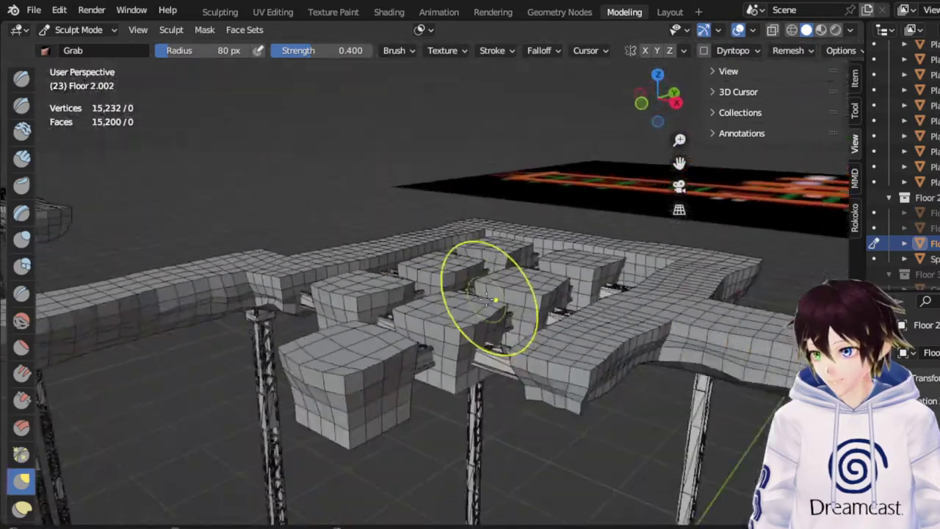
middle_drag(312, 323, 376, 325)
scroll(375, 325, down, 3)
mouse_move(127, 331)
shift+middle_down()
mouse_move(348, 304)
mouse_move(376, 278)
mouse_move(650, 239)
shift+middle_up()
mouse_move(679, 165)
shift+middle_down()
mouse_move(493, 326)
mouse_move(608, 344)
shift+middle_up()
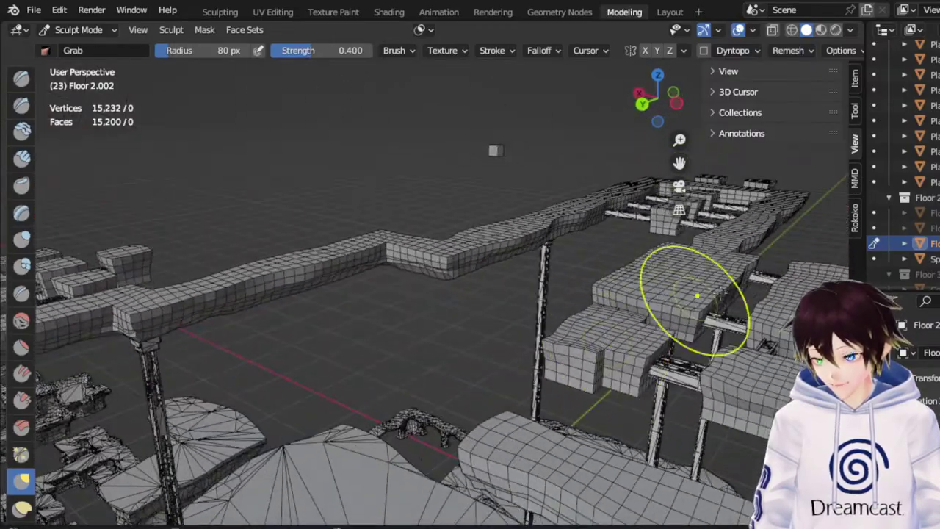
Survey the connected walkways and block rows around the level for sections of the underside that still look straight
middle_drag(713, 294, 305, 184)
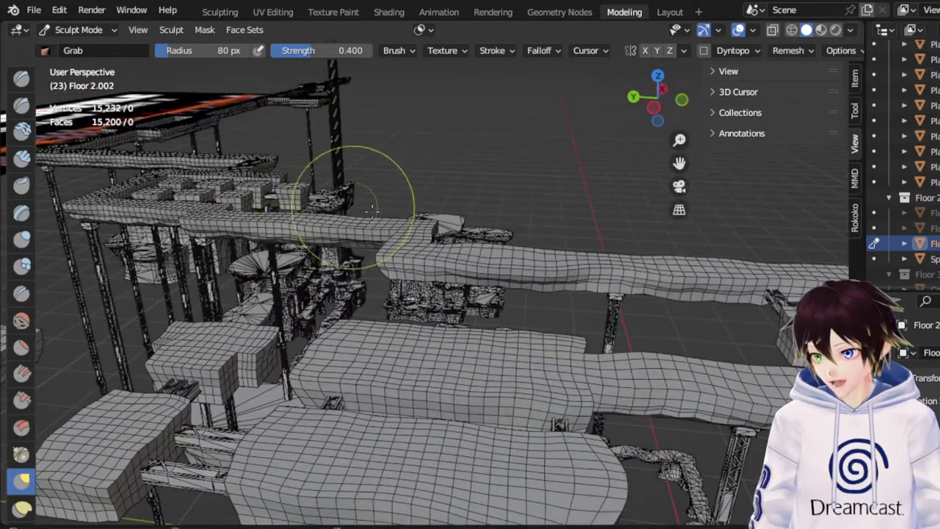
middle_drag(375, 184, 416, 316)
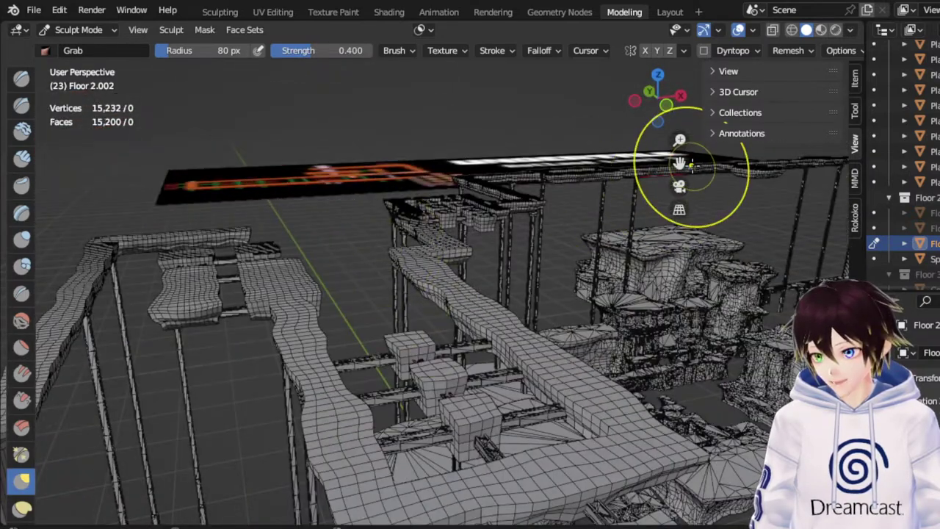
drag(679, 163, 735, 142)
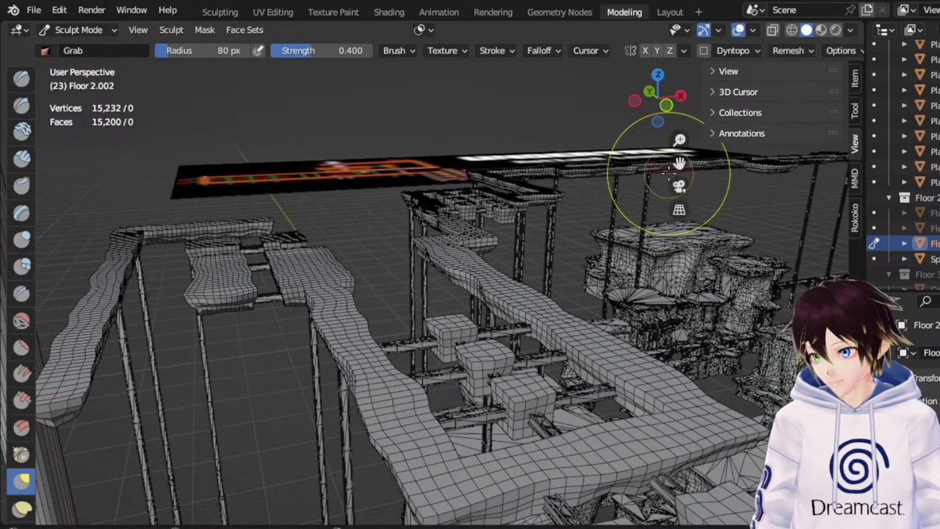
drag(680, 163, 830, 125)
middle_drag(601, 251, 542, 255)
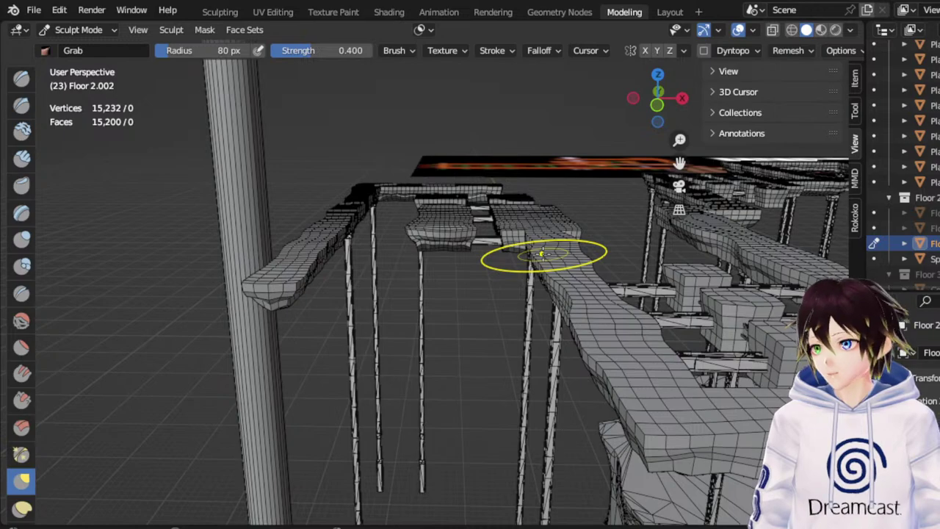
middle_drag(549, 244, 499, 237)
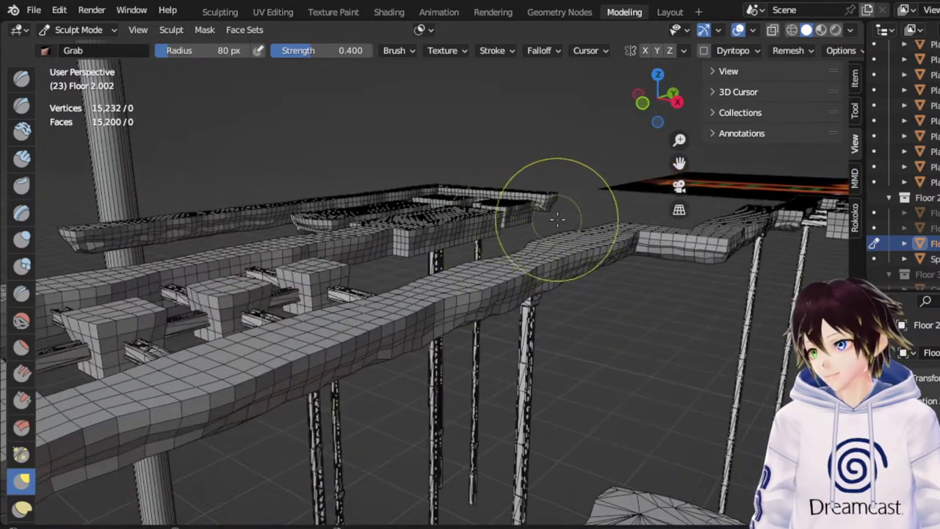
mouse_move(598, 241)
middle_down()
mouse_move(672, 254)
mouse_move(526, 256)
middle_up()
drag(679, 163, 852, 169)
mouse_move(510, 274)
middle_down()
mouse_move(389, 271)
mouse_move(357, 257)
middle_up()
drag(679, 163, 882, 167)
mouse_move(537, 293)
middle_down()
mouse_move(512, 284)
mouse_move(443, 291)
middle_up()
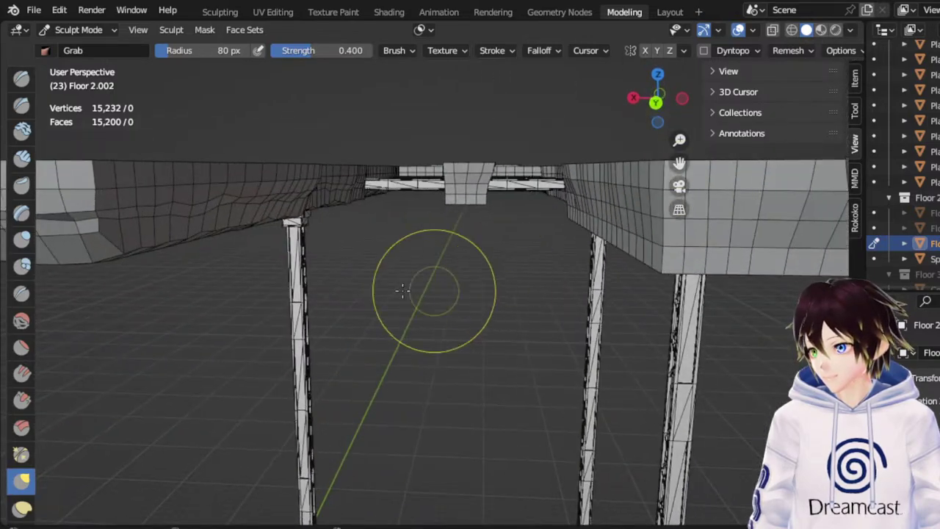
Inspect the facing inner side walls and support beams along the gap between the walkways from below
middle_drag(193, 267, 235, 261)
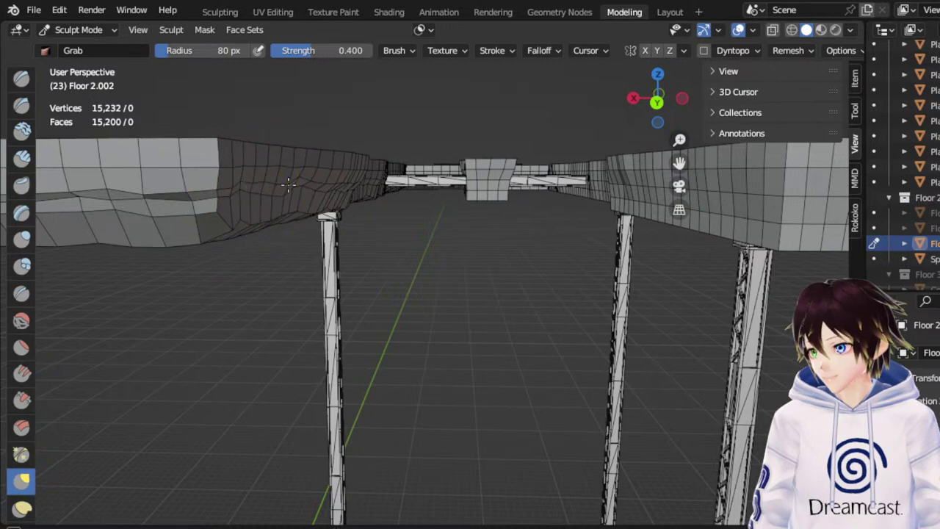
shift+middle_drag(291, 186, 368, 201)
scroll(280, 183, up, 4)
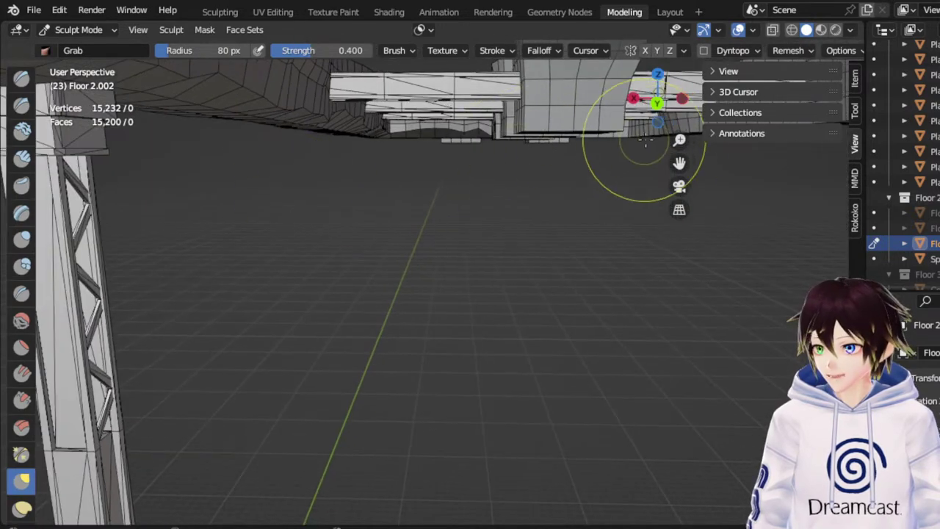
drag(678, 160, 678, 426)
scroll(474, 257, up, 5)
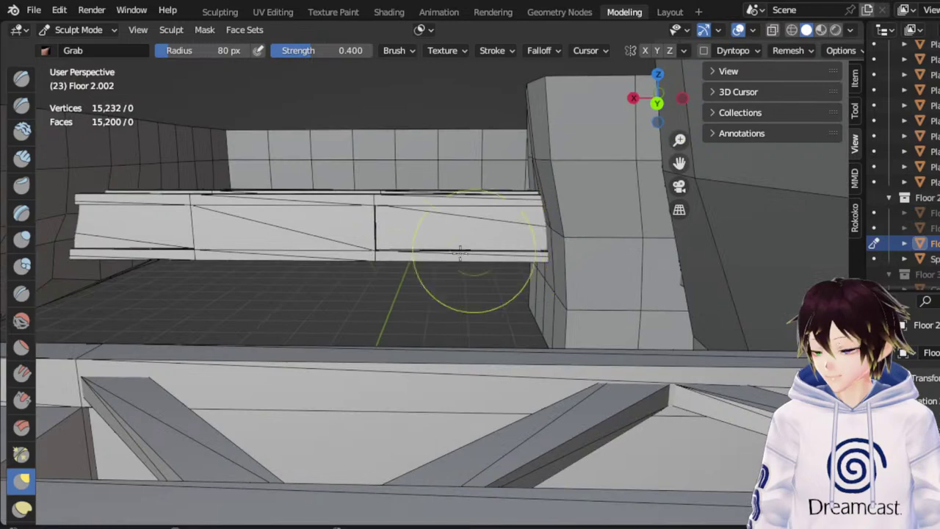
shift+middle_drag(474, 256, 387, 246)
scroll(403, 244, down, 3)
scroll(387, 246, down, 5)
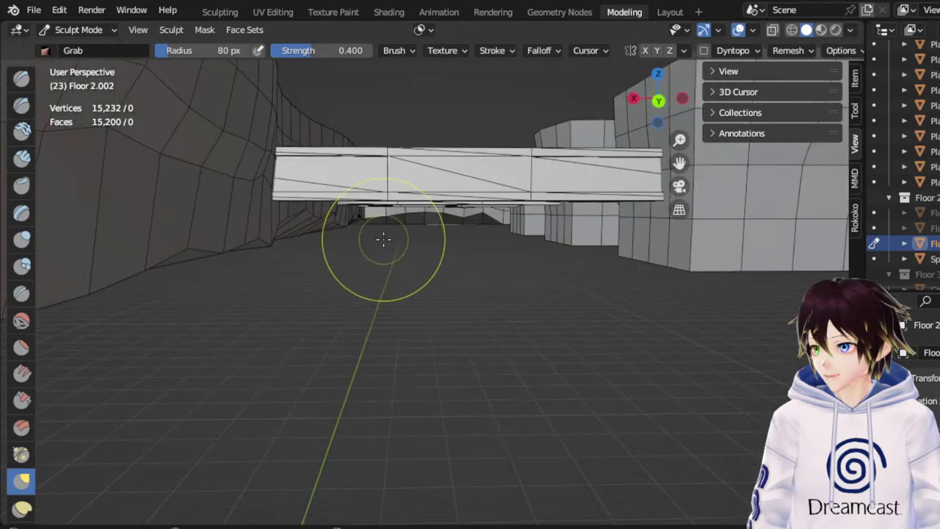
Raise the lower edge line of the end wall behind the support beams into an irregular contour with Grab strokes
middle_drag(265, 173, 260, 159)
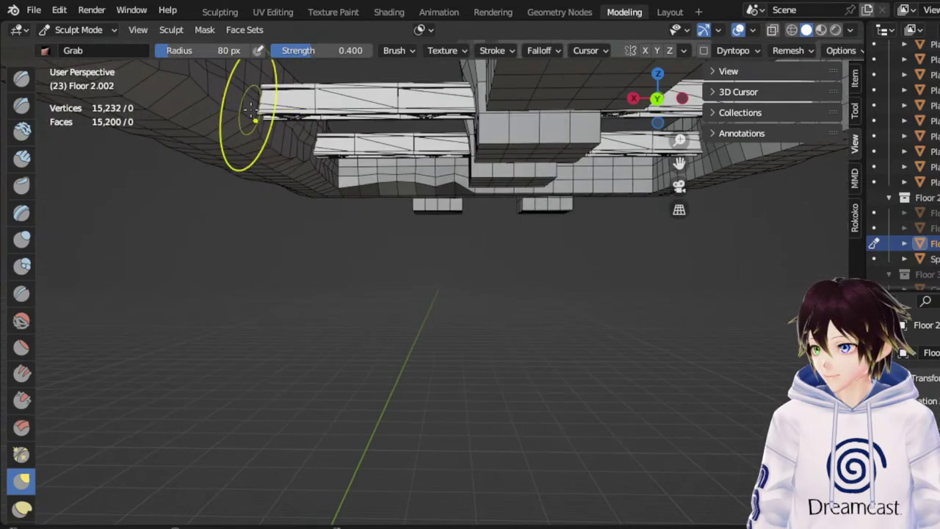
scroll(272, 128, up, 4)
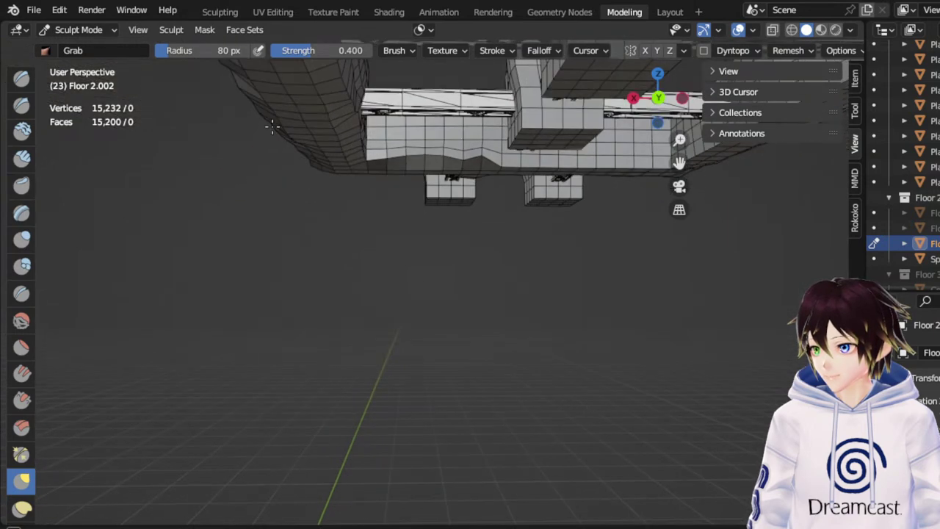
scroll(385, 168, up, 5)
middle_drag(402, 137, 405, 151)
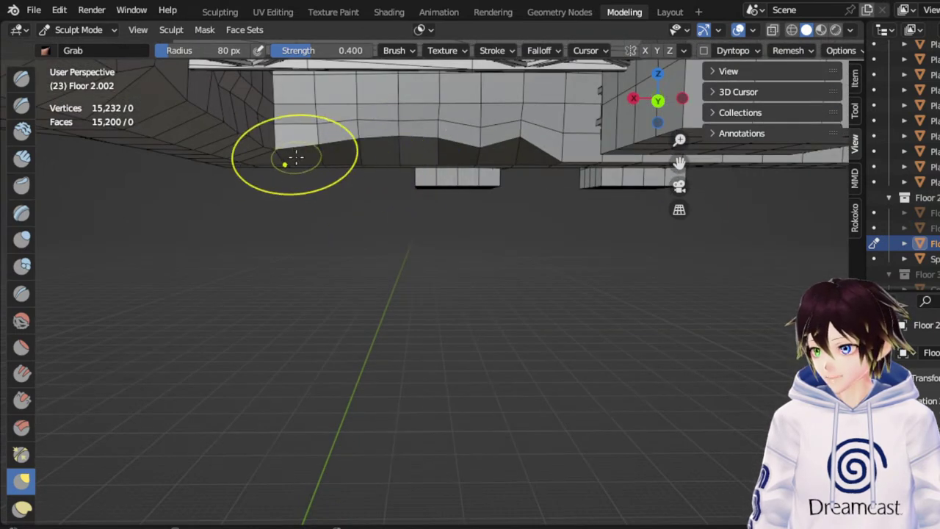
drag(429, 138, 432, 123)
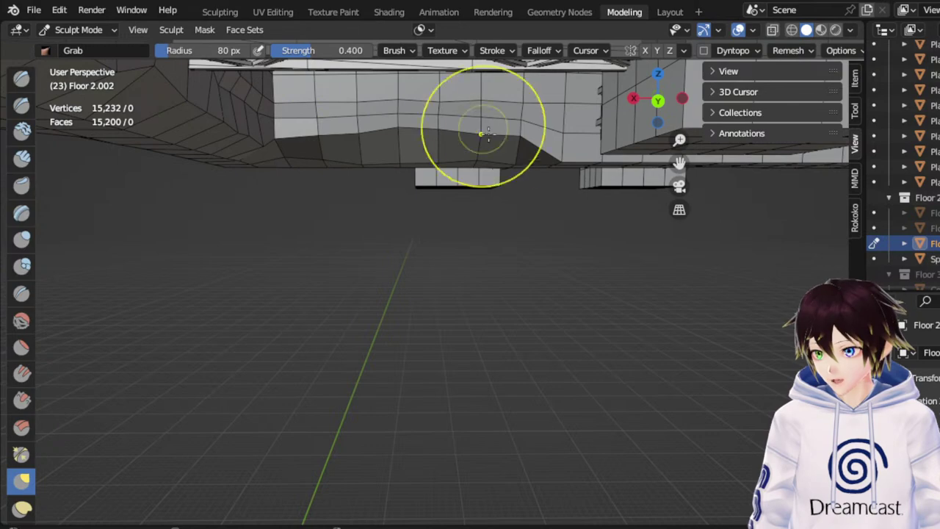
drag(484, 134, 490, 119)
mouse_move(541, 156)
mouse_down()
mouse_move(545, 140)
mouse_move(581, 136)
mouse_up()
Continue the uneven lower edge of the end wall behind the hanging block up to its opposite inner corner with Grab
middle_drag(588, 135, 279, 104)
mouse_move(263, 138)
mouse_down()
mouse_move(271, 120)
mouse_move(343, 118)
mouse_up()
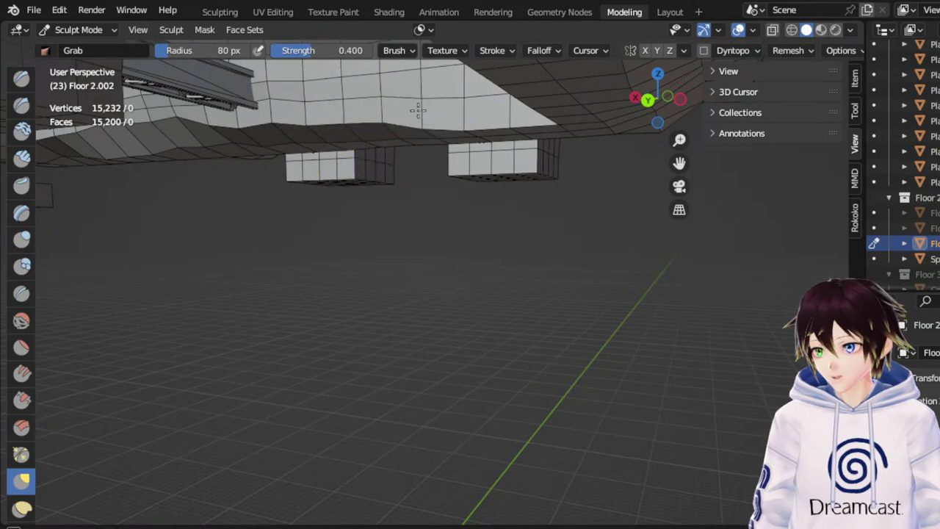
middle_drag(473, 115, 517, 117)
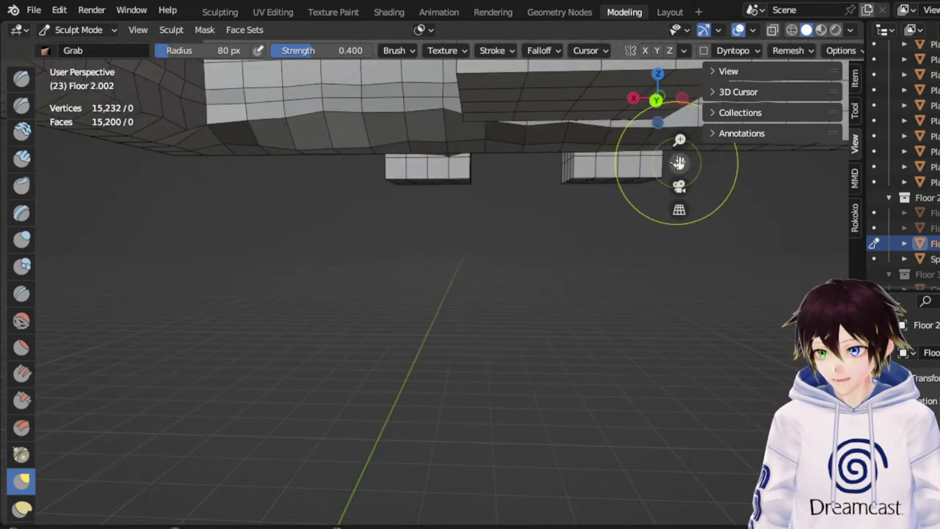
drag(678, 161, 419, 192)
middle_drag(395, 229, 422, 231)
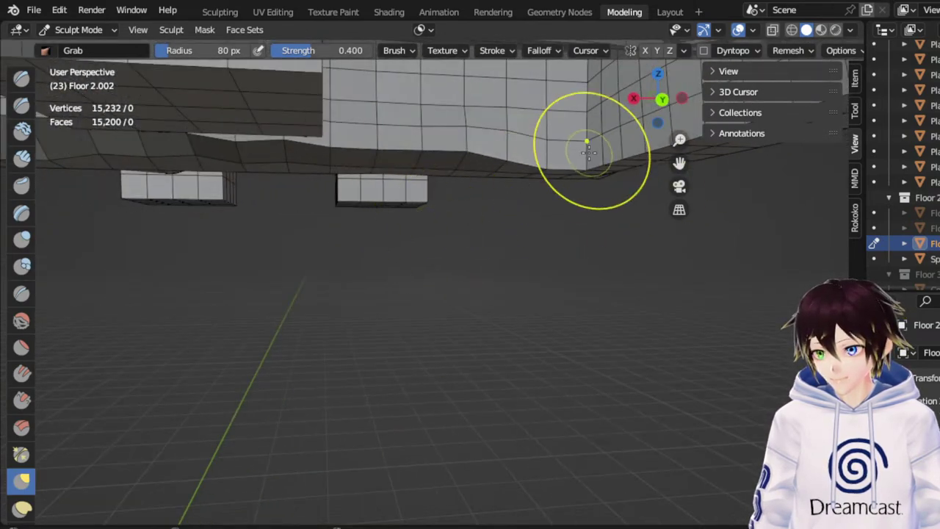
mouse_move(593, 162)
mouse_down()
mouse_move(597, 151)
mouse_move(553, 145)
mouse_up()
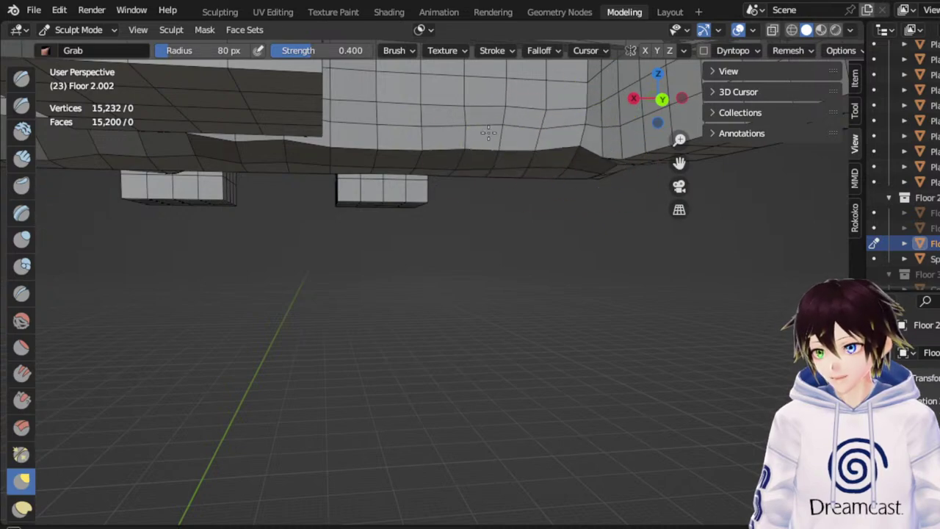
Raise the lower edge of the long inner wall next to the inner corner into an uneven line with Grab
middle_drag(492, 133, 552, 124)
drag(679, 163, 542, 206)
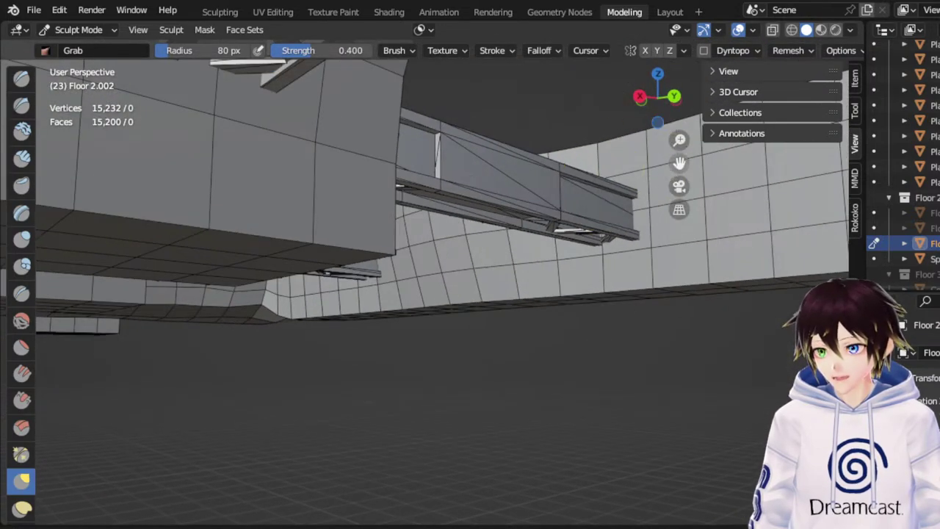
mouse_move(380, 238)
middle_down()
mouse_move(407, 211)
mouse_move(425, 208)
middle_up()
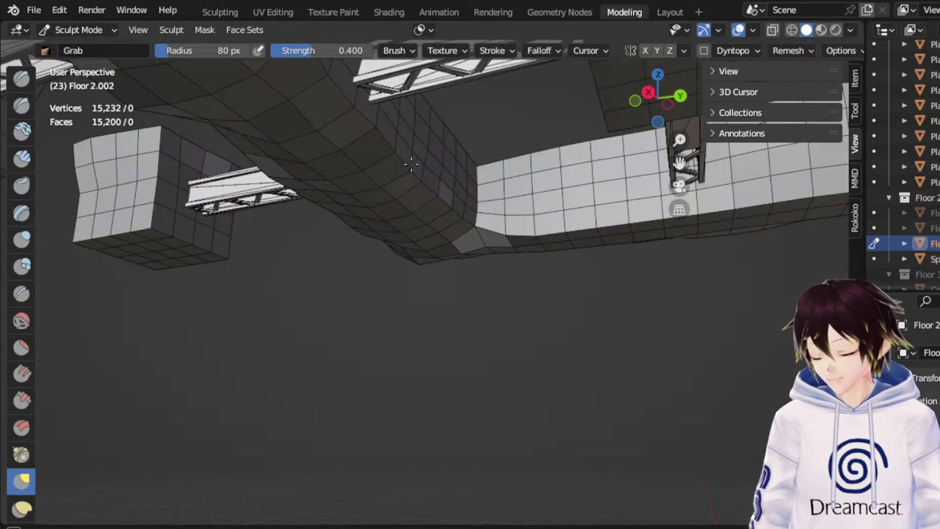
middle_drag(379, 141, 391, 147)
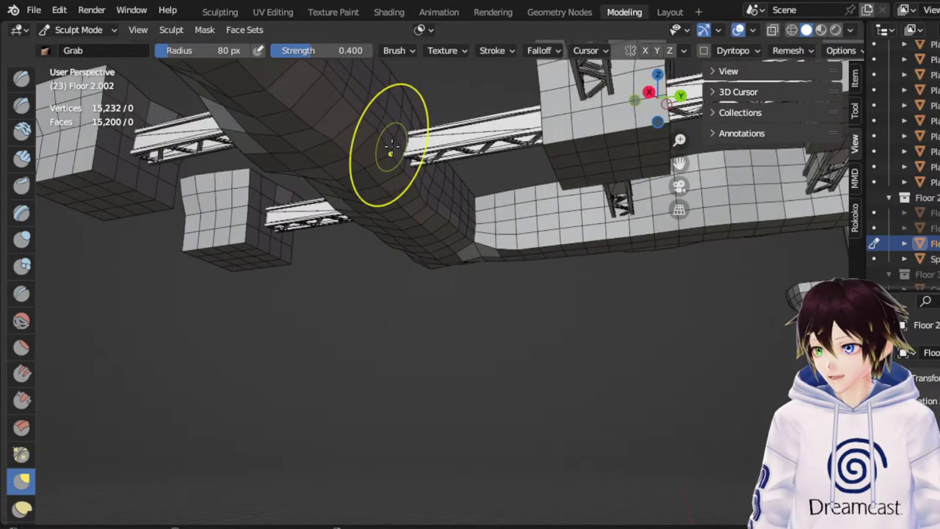
scroll(443, 193, up, 3)
middle_drag(443, 193, 428, 194)
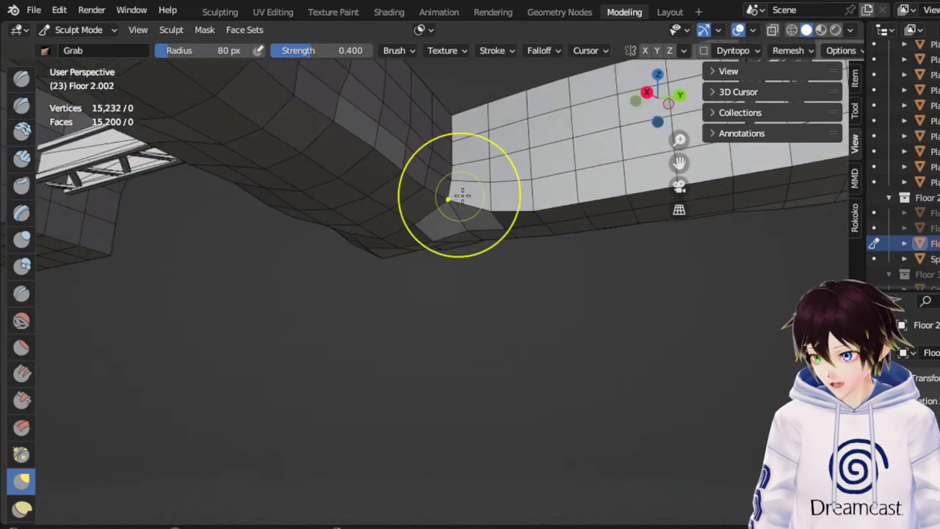
drag(504, 206, 506, 177)
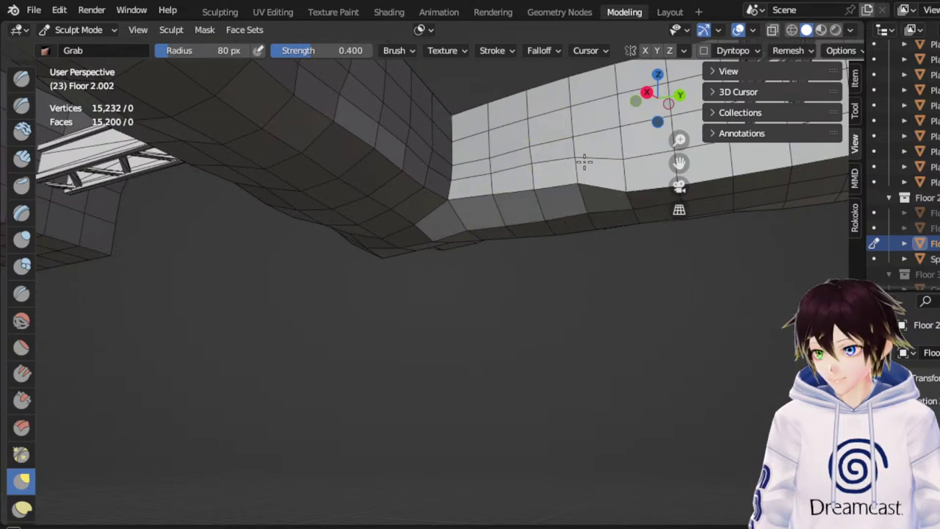
middle_drag(625, 156, 585, 166)
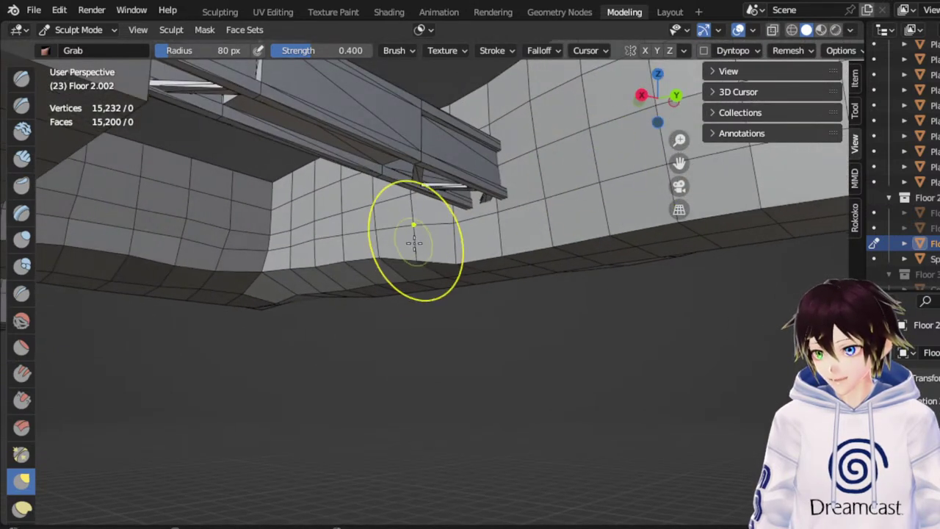
middle_drag(363, 255, 338, 256)
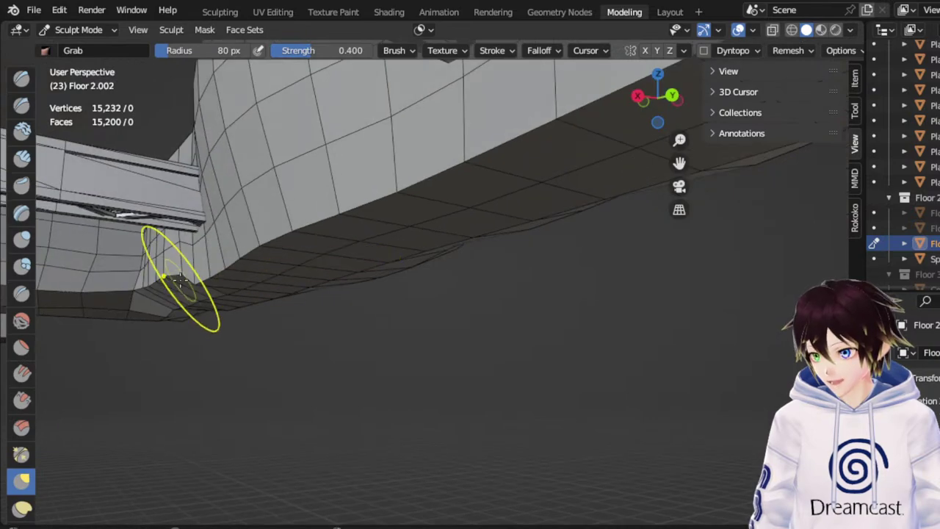
middle_drag(209, 255, 321, 252)
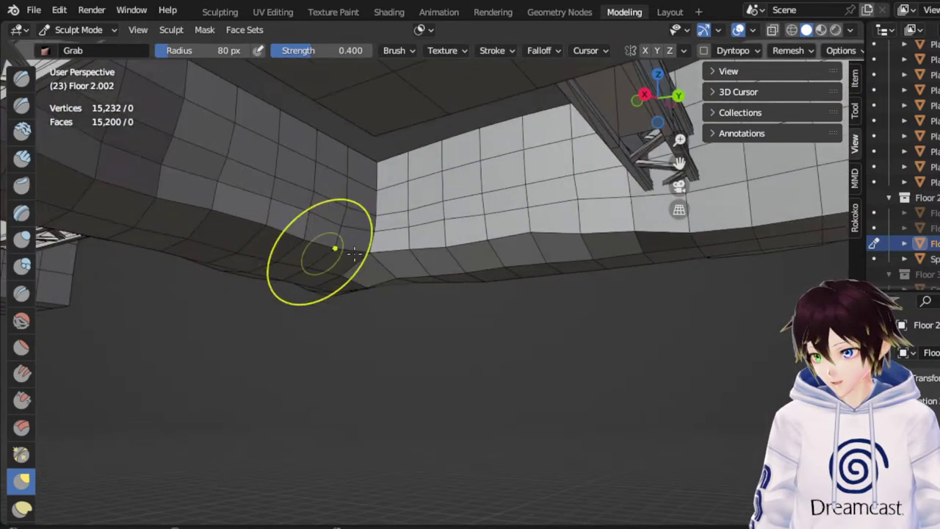
Continue the irregular lower edge along the inner wall beneath and just past the first support beam with Grab strokes
drag(683, 161, 371, 180)
middle_drag(535, 219, 581, 215)
drag(580, 216, 580, 201)
drag(522, 214, 530, 196)
mouse_move(461, 214)
mouse_down()
mouse_move(461, 199)
mouse_move(425, 199)
mouse_up()
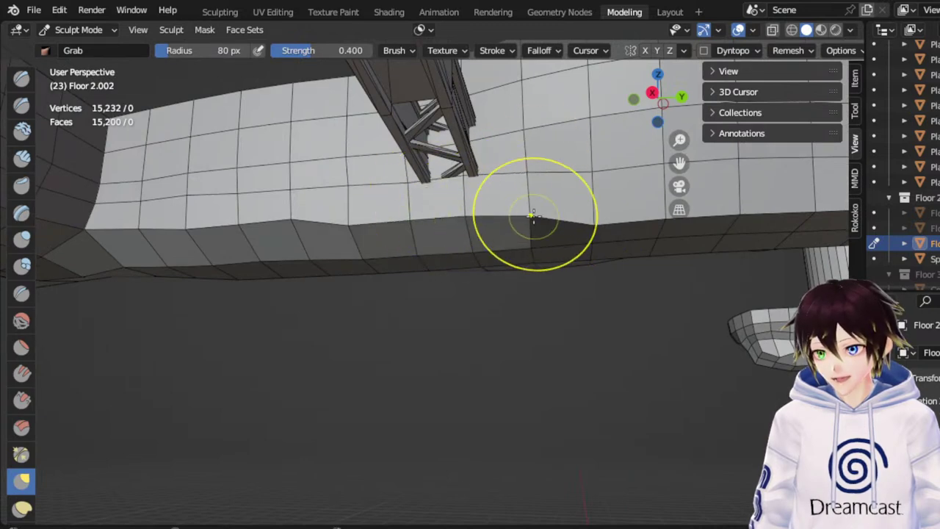
drag(532, 216, 533, 188)
drag(600, 203, 601, 178)
drag(665, 169, 659, 174)
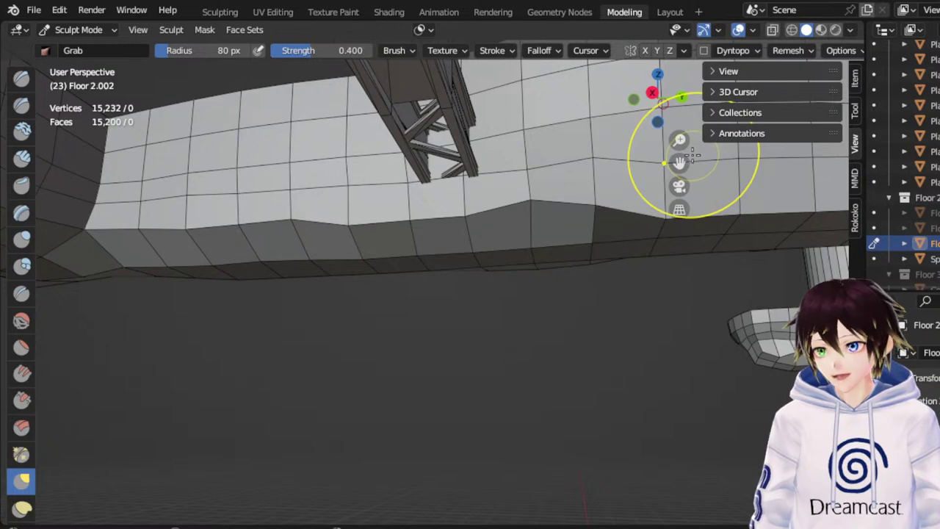
Pull up the lower edge of the inner wall between the first and second support beams with Grab
shift+middle_drag(689, 156, 399, 186)
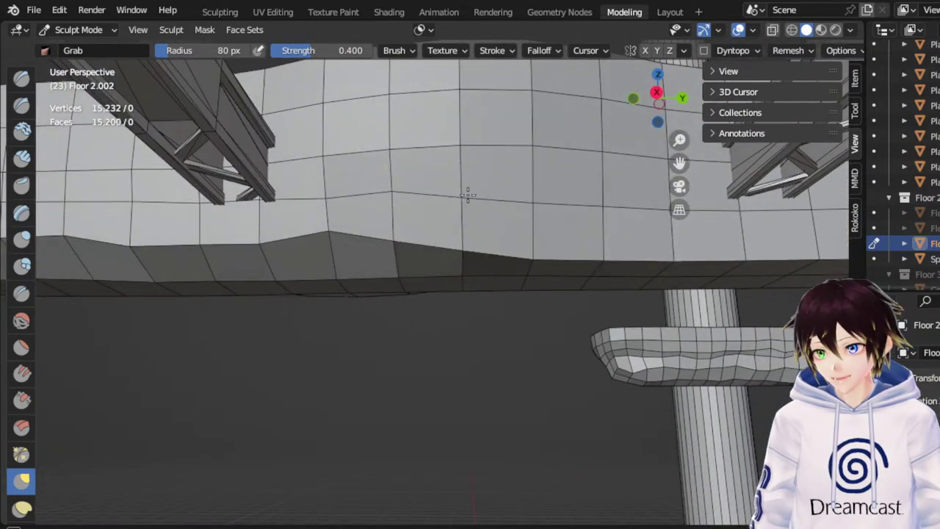
drag(468, 195, 470, 188)
drag(511, 222, 516, 194)
drag(568, 233, 572, 209)
drag(608, 229, 601, 201)
middle_drag(616, 227, 590, 230)
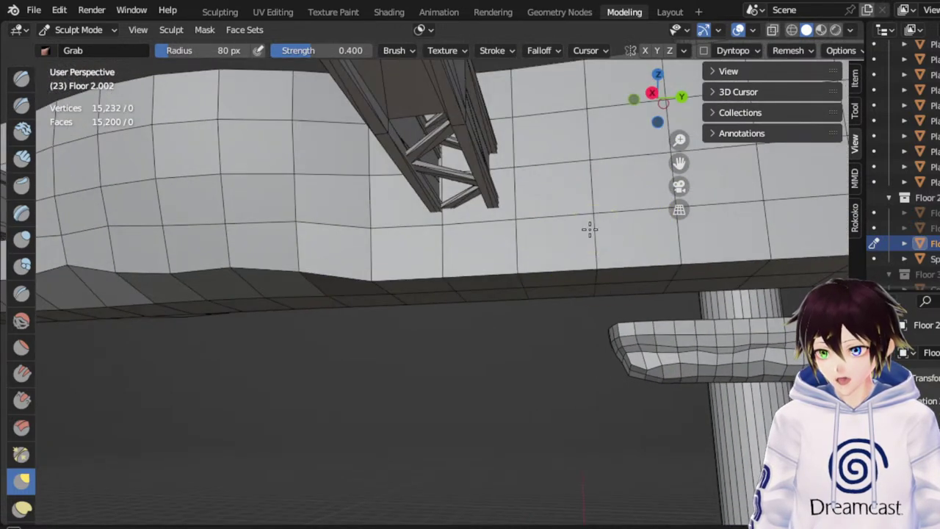
Shape the inner wall's lower edge beneath the second support beam into uneven peaks and dips with Grab
drag(375, 254, 380, 174)
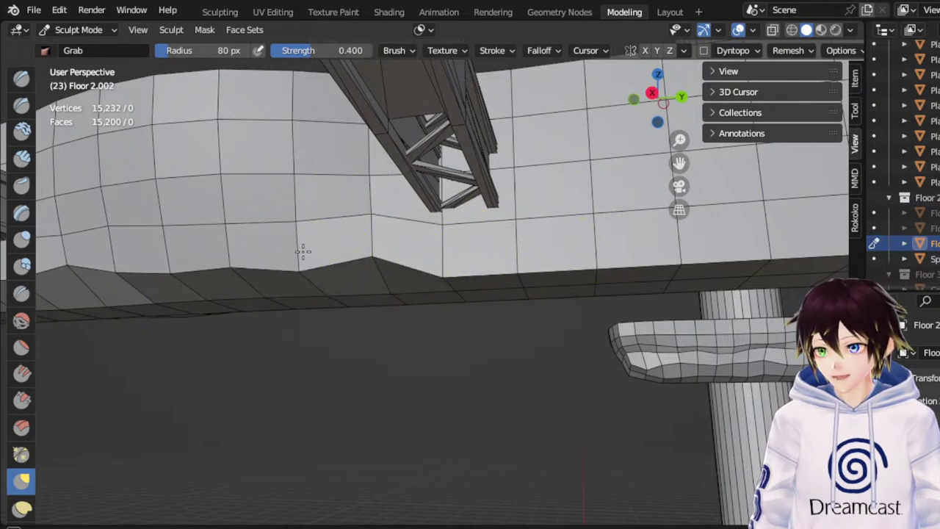
drag(304, 252, 306, 210)
drag(236, 252, 238, 213)
drag(447, 252, 450, 207)
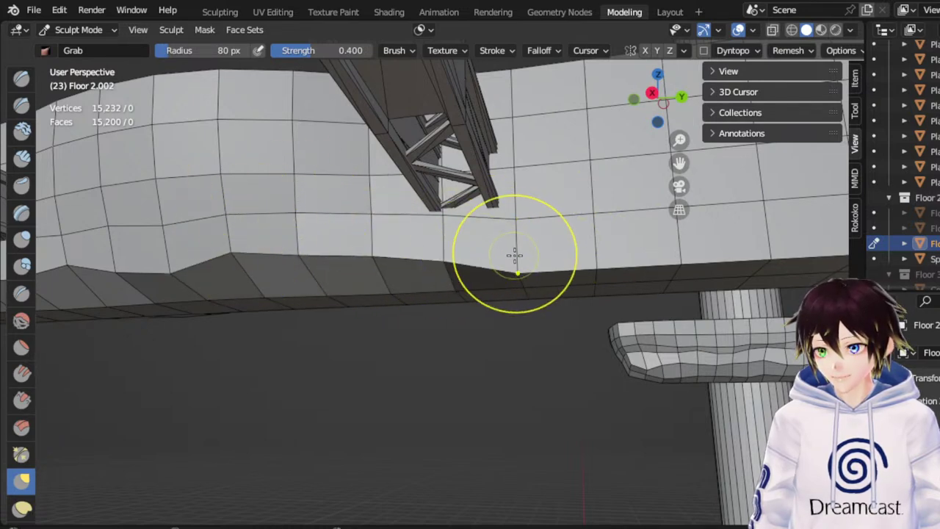
drag(517, 255, 519, 217)
drag(449, 253, 453, 214)
mouse_move(593, 245)
mouse_down()
mouse_move(596, 197)
mouse_move(603, 201)
mouse_up()
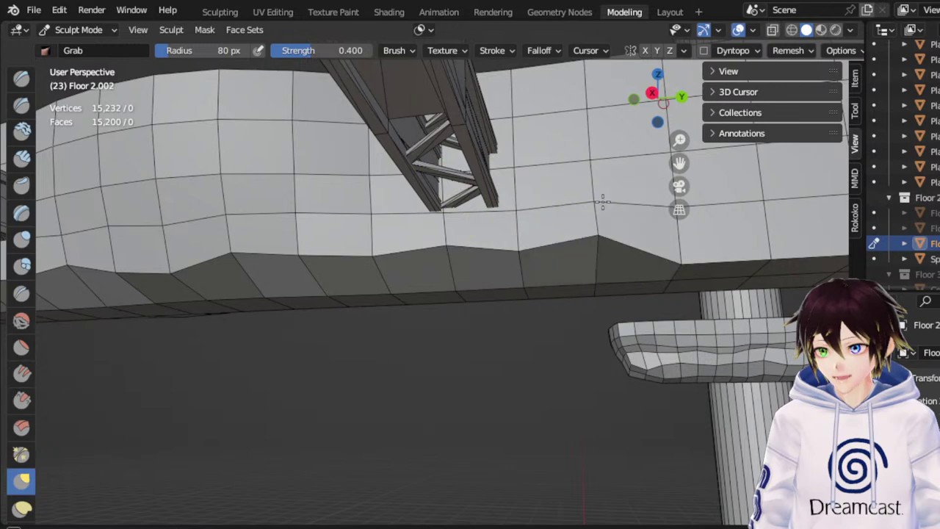
Raise the straight lower edge of the inner wall between the second and third support beams into a jagged contour
shift+middle_drag(689, 169, 482, 214)
middle_drag(482, 213, 508, 216)
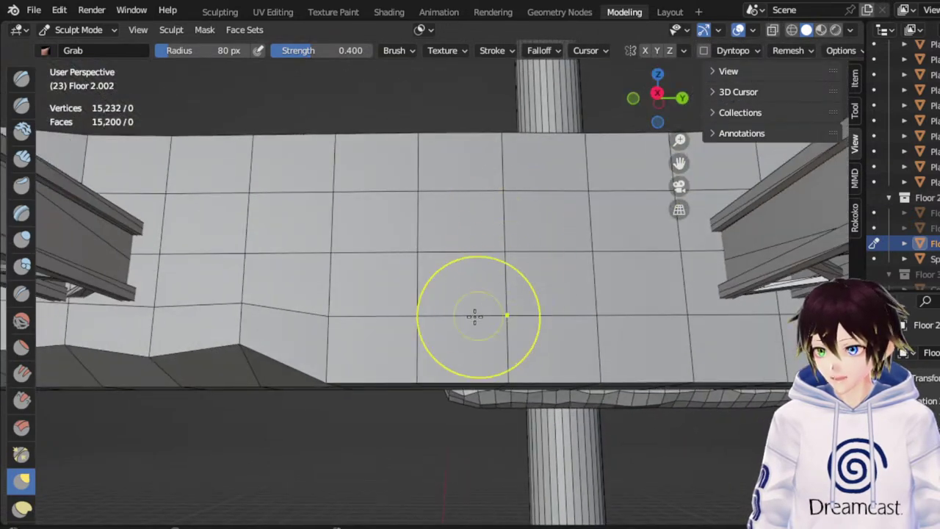
drag(413, 332, 412, 277)
drag(411, 365, 410, 306)
drag(346, 358, 348, 282)
drag(527, 354, 515, 291)
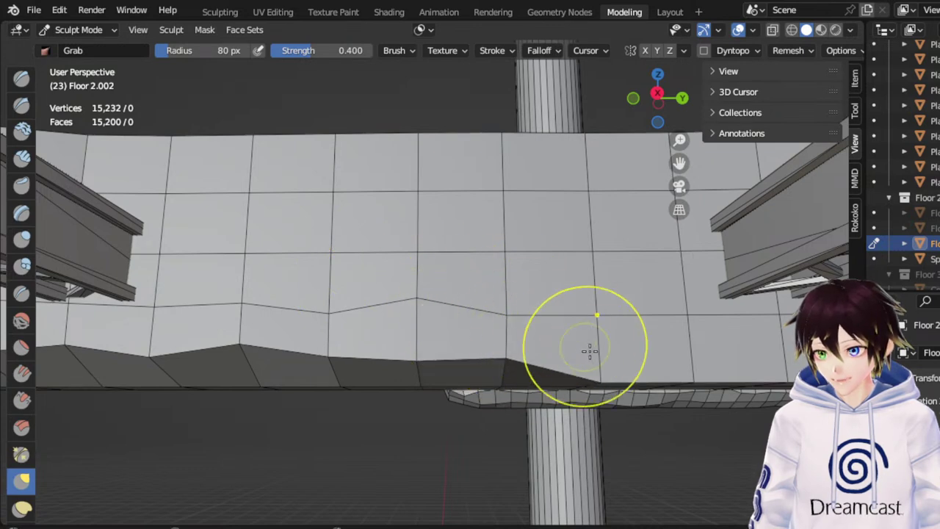
drag(589, 351, 588, 304)
drag(539, 345, 536, 315)
mouse_move(687, 359)
mouse_down()
mouse_move(692, 318)
mouse_move(705, 313)
mouse_up()
Extend the uneven lower edge of the inner wall past the last support beam toward the lattice tower with Grab
middle_drag(705, 314, 586, 300)
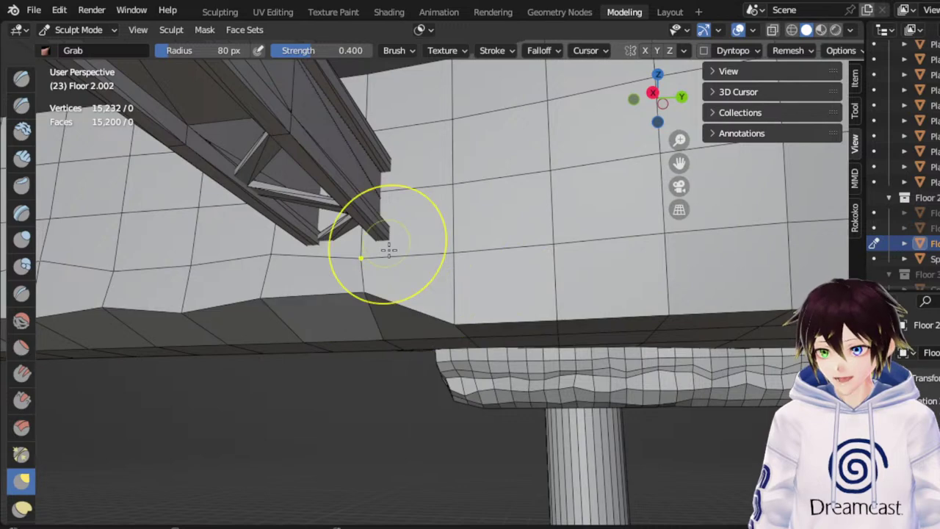
drag(458, 307, 459, 283)
drag(548, 297, 557, 272)
middle_drag(673, 293, 649, 296)
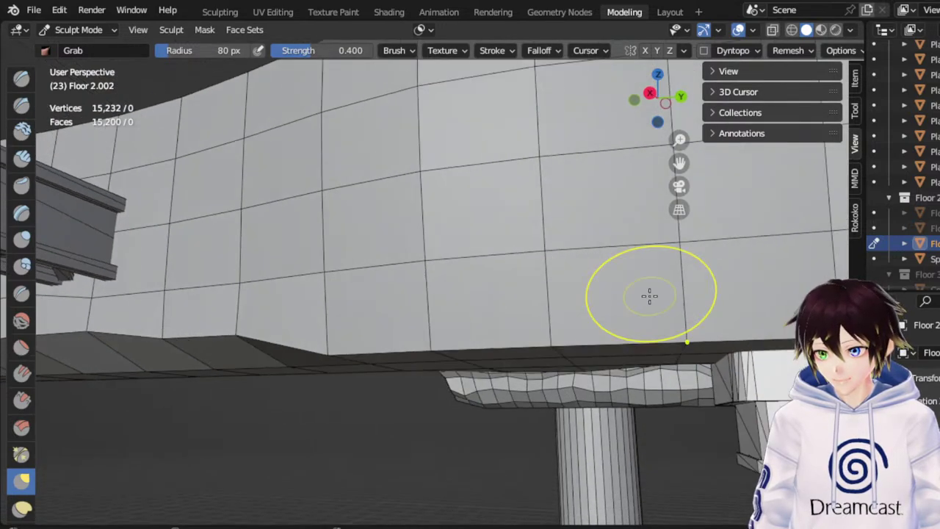
drag(357, 344, 359, 302)
drag(436, 328, 422, 250)
Lift the lower edge of the walkway's outer side wall near its inward bend with Grab strokes
scroll(538, 302, down, 5)
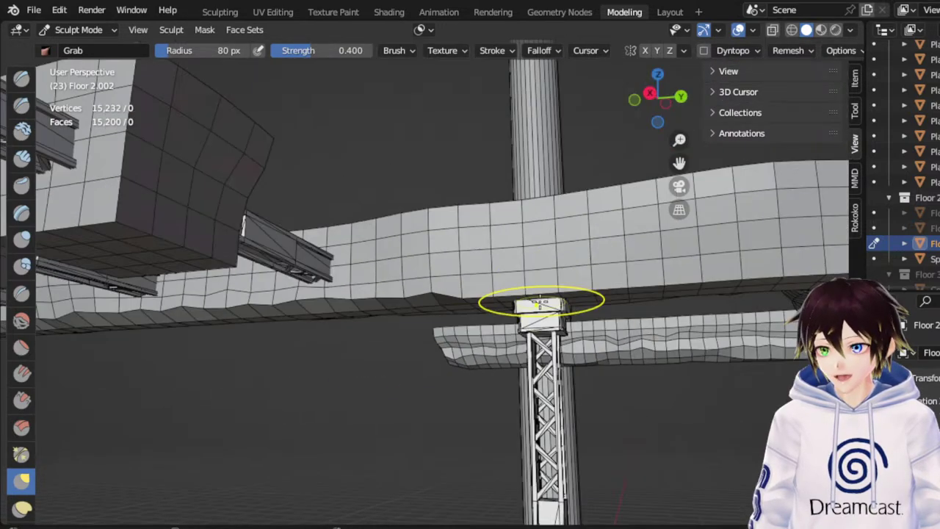
middle_drag(526, 286, 335, 313)
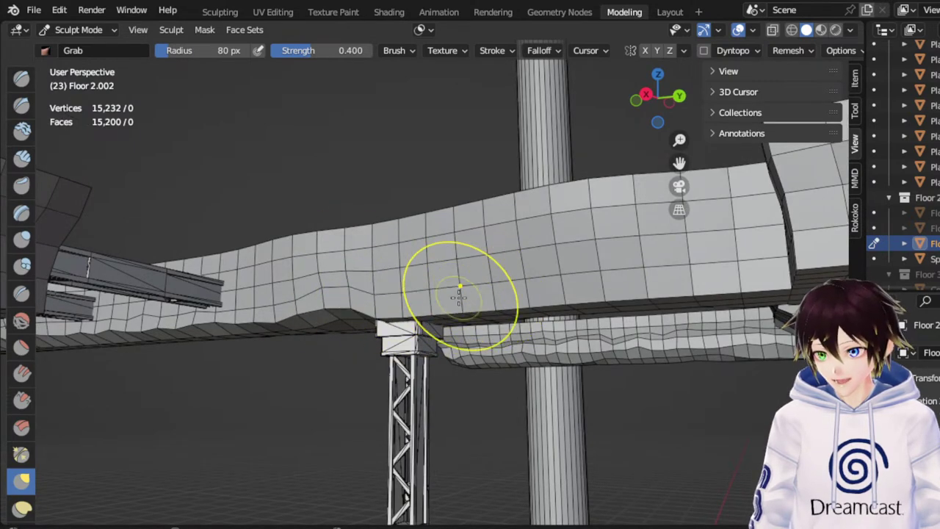
middle_drag(446, 299, 409, 304)
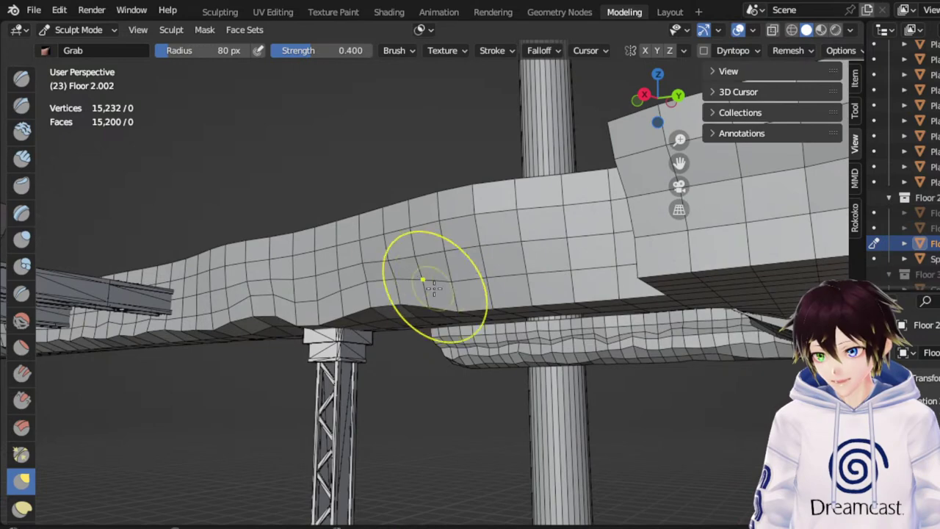
middle_drag(558, 276, 626, 304)
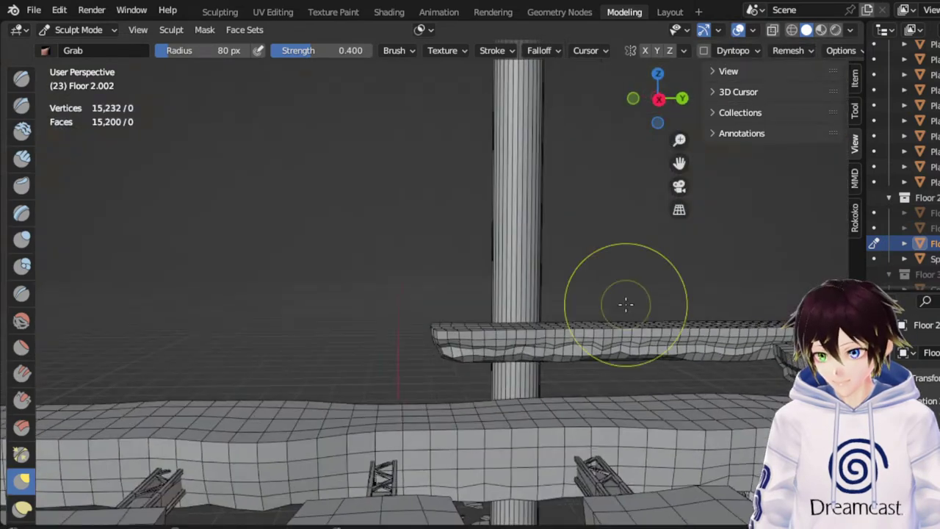
mouse_move(680, 165)
mouse_down()
mouse_move(663, 157)
mouse_move(670, 96)
mouse_up()
scroll(580, 235, up, 6)
scroll(579, 235, down, 3)
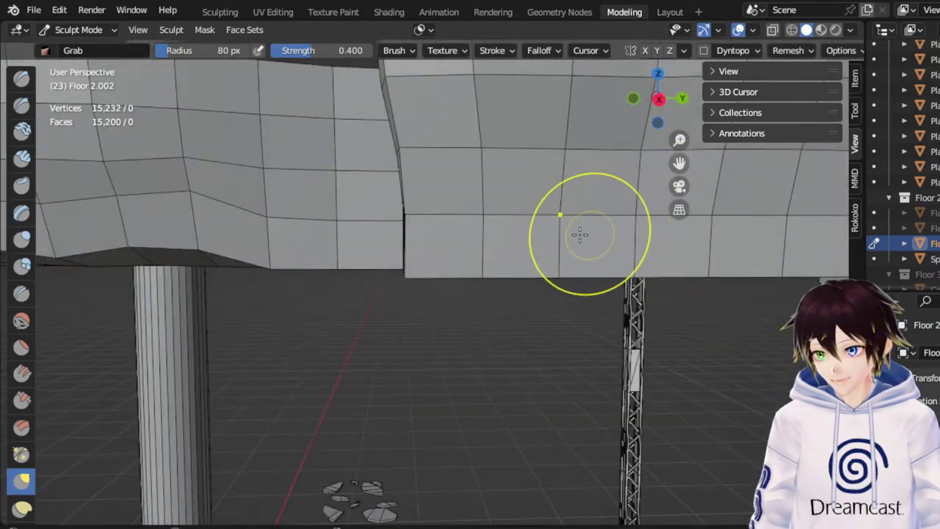
middle_drag(470, 206, 501, 212)
drag(783, 308, 745, 296)
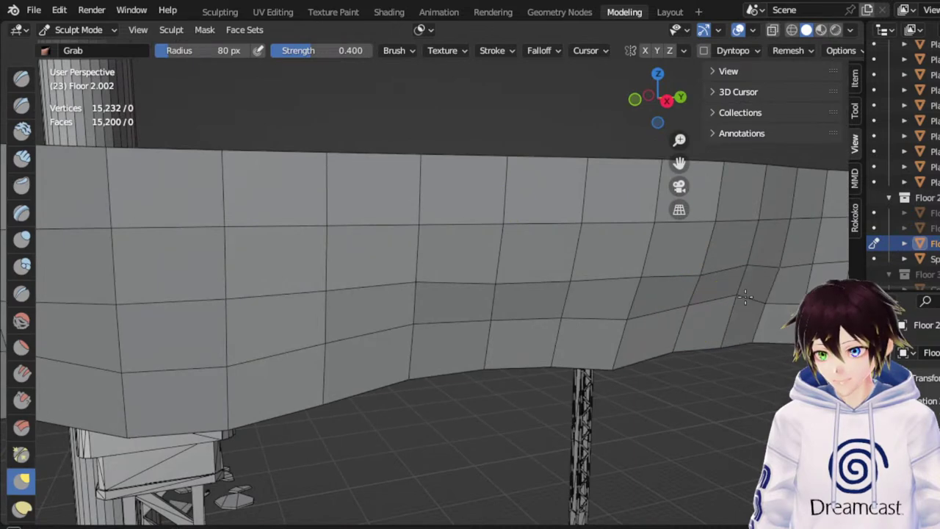
drag(617, 346, 619, 329)
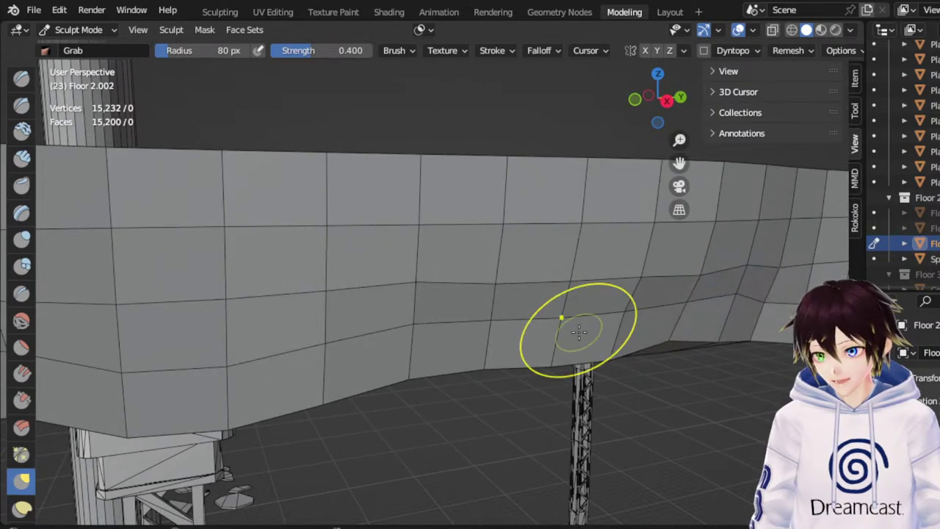
Rework the lower edge of the side wall around the head of the lattice tower into an irregular line
middle_drag(577, 330, 598, 323)
drag(679, 162, 577, 161)
mouse_move(580, 231)
shift+middle_down()
mouse_move(523, 227)
mouse_move(552, 225)
shift+middle_up()
drag(614, 256, 653, 261)
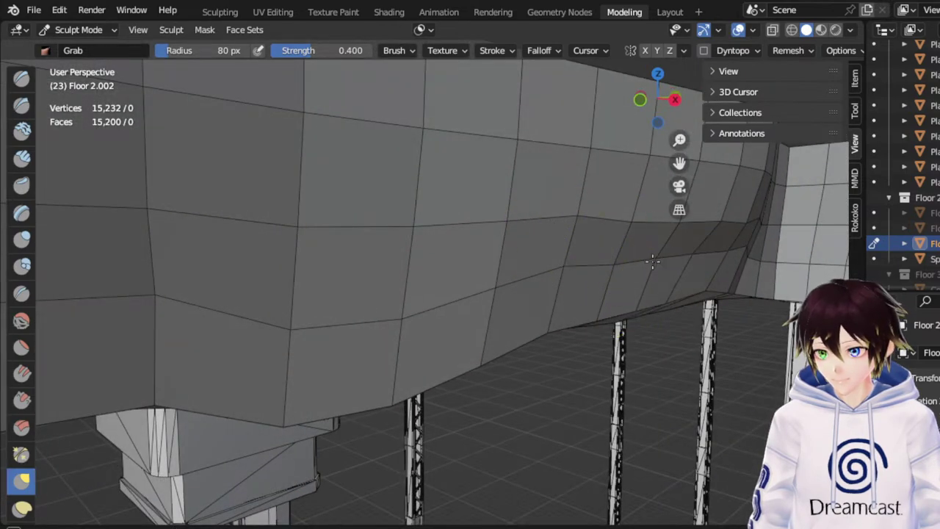
scroll(531, 287, down, 8)
mouse_move(556, 298)
mouse_down()
mouse_move(480, 280)
mouse_move(469, 261)
mouse_up()
scroll(532, 287, up, 12)
scroll(531, 287, down, 4)
middle_drag(432, 313, 447, 309)
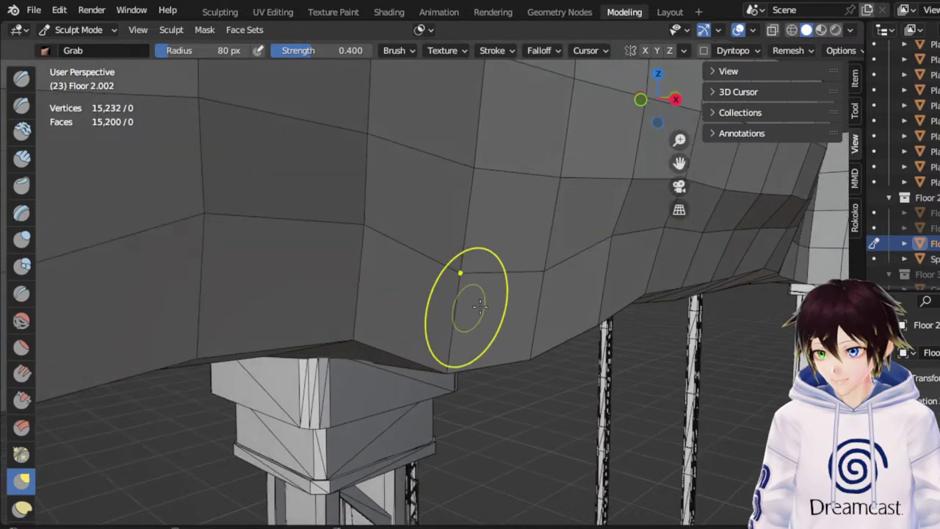
drag(532, 285, 502, 239)
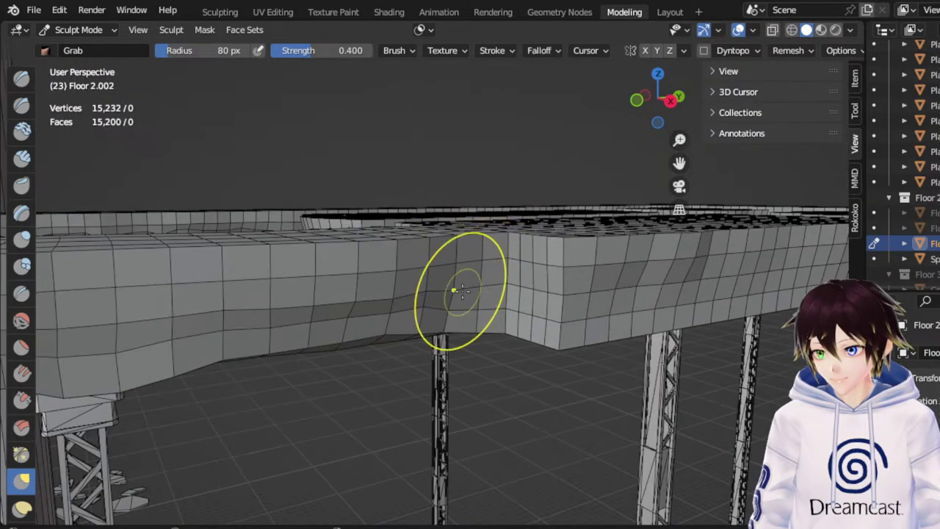
Pull up the lower part of the side wall from the projecting corner toward the tower head with Grab strokes
drag(478, 309, 475, 272)
drag(443, 304, 430, 284)
drag(389, 304, 381, 286)
drag(358, 316, 352, 298)
drag(321, 313, 314, 297)
middle_drag(263, 317, 288, 323)
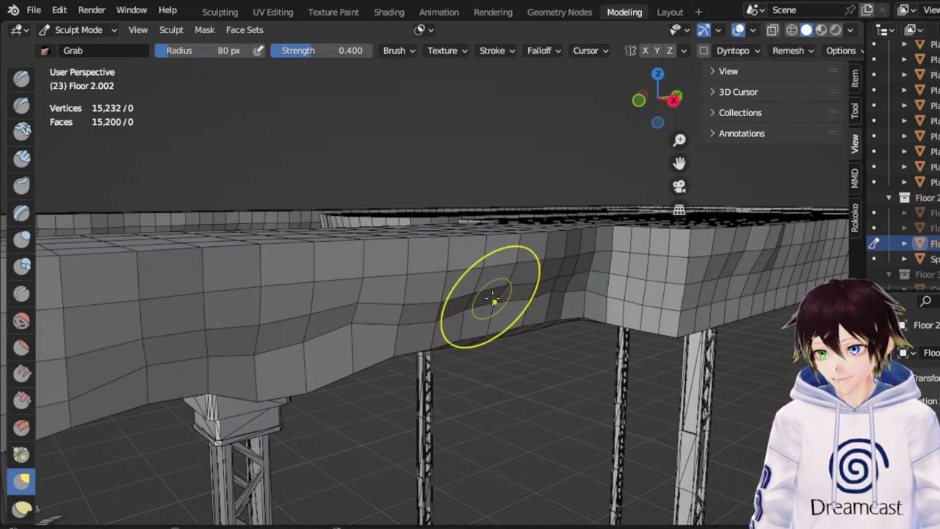
Push the lower part of the inner wall between the last support beam and the lattice tower into uneven relief
middle_drag(500, 332, 404, 346)
scroll(404, 343, down, 7)
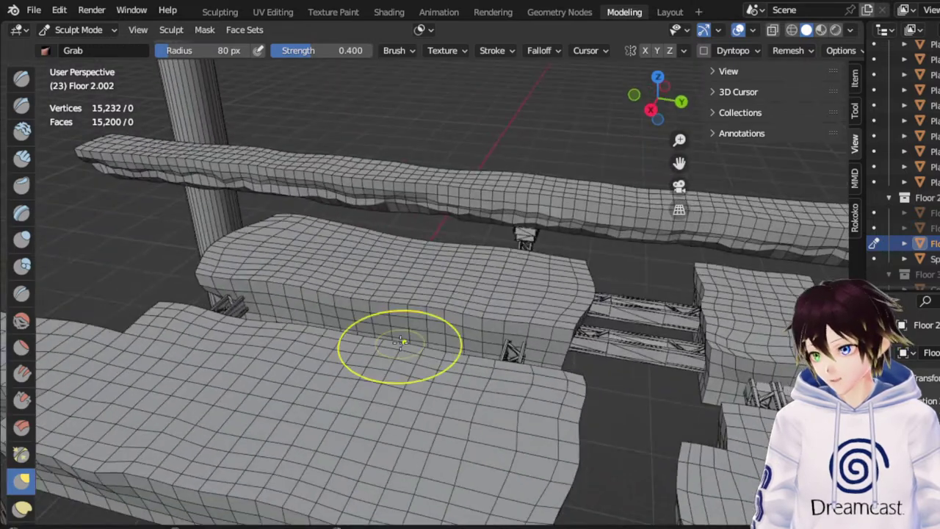
drag(679, 163, 929, 160)
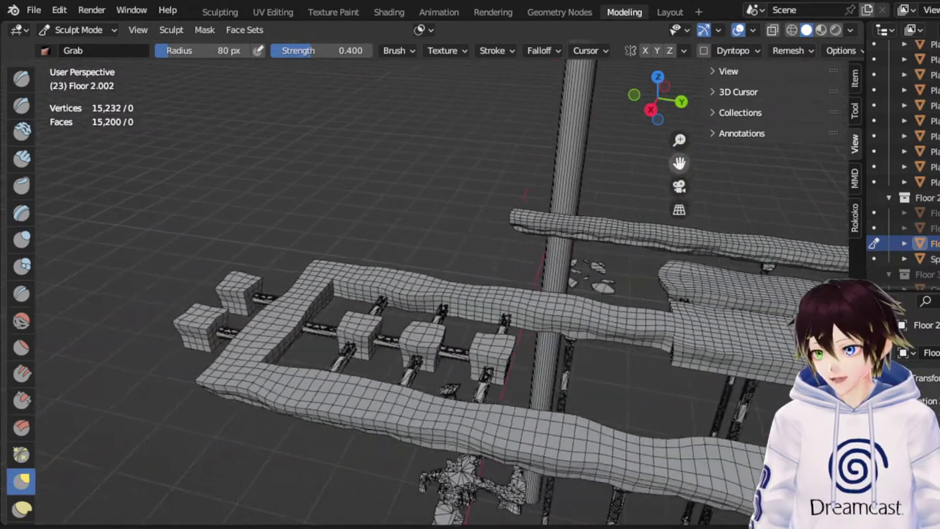
scroll(539, 310, up, 5)
middle_drag(543, 331, 473, 298)
scroll(533, 319, up, 3)
middle_drag(555, 341, 561, 314)
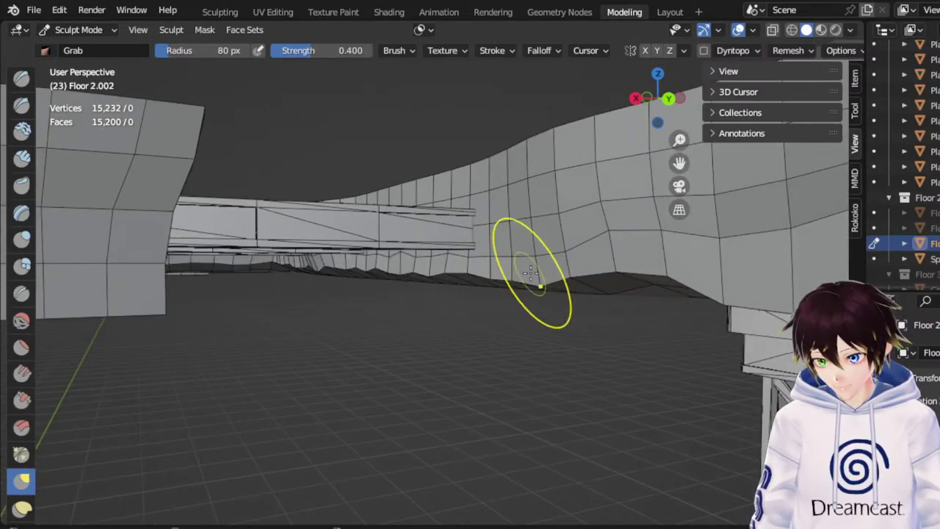
mouse_move(542, 235)
middle_down()
mouse_move(512, 248)
mouse_move(562, 274)
middle_up()
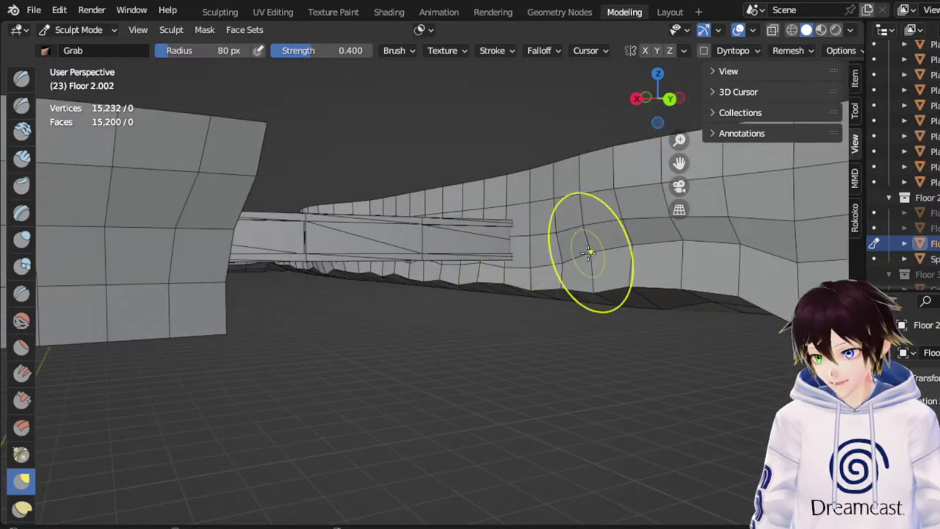
drag(588, 253, 602, 241)
middle_drag(626, 248, 615, 254)
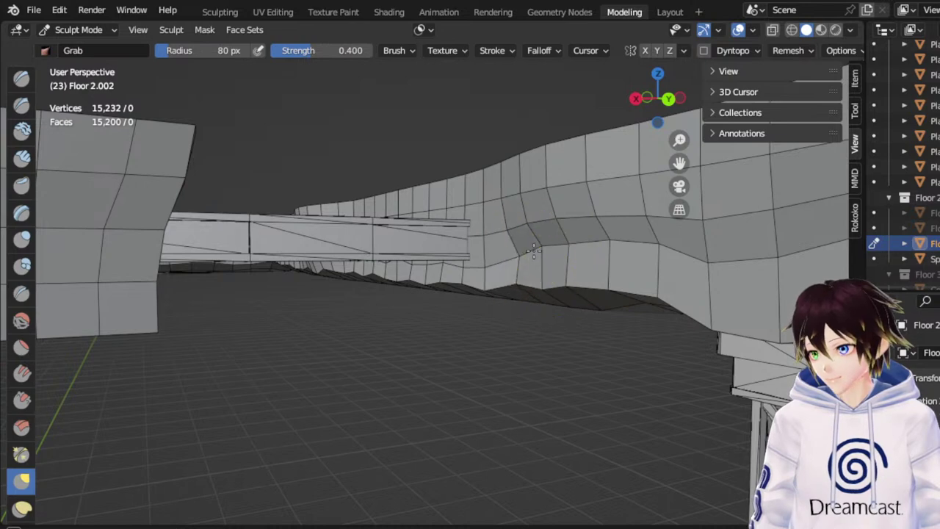
Examine the lower part of the platform's inner wall behind the support beams from below and from the side
middle_drag(520, 265, 455, 266)
scroll(510, 267, up, 3)
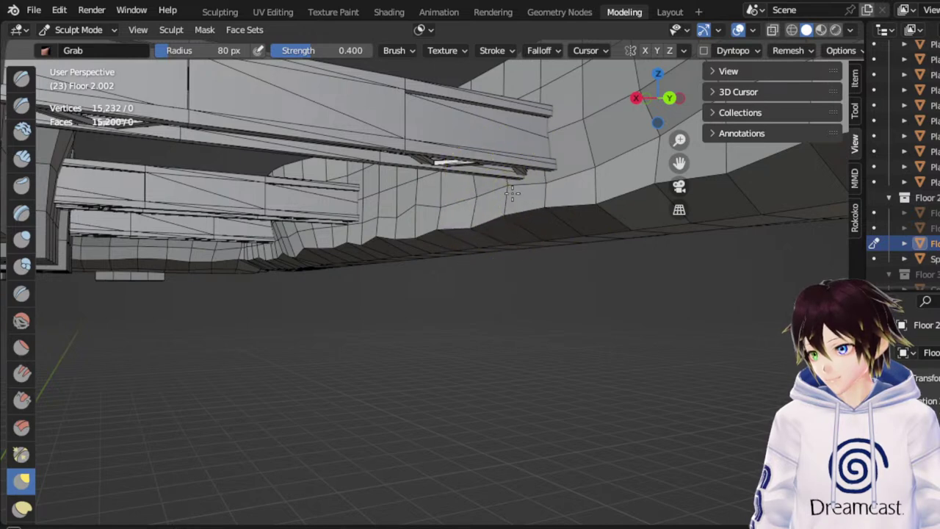
middle_drag(512, 203, 517, 203)
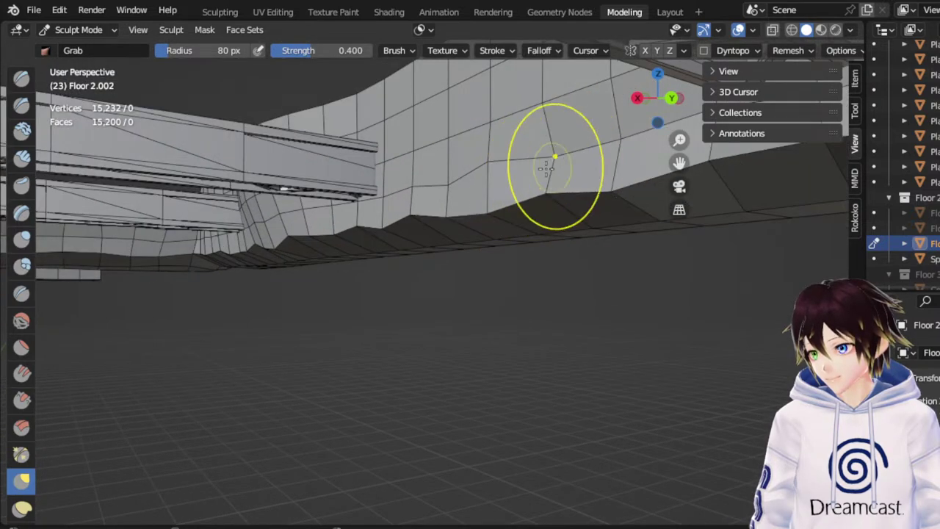
middle_drag(464, 175, 441, 194)
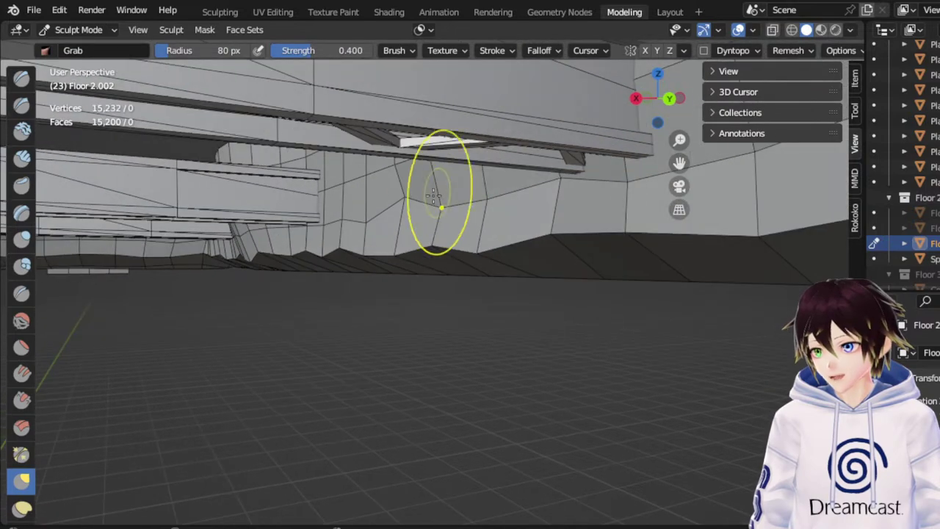
scroll(408, 208, up, 2)
scroll(373, 140, up, 1)
scroll(377, 148, down, 1)
middle_drag(388, 159, 404, 163)
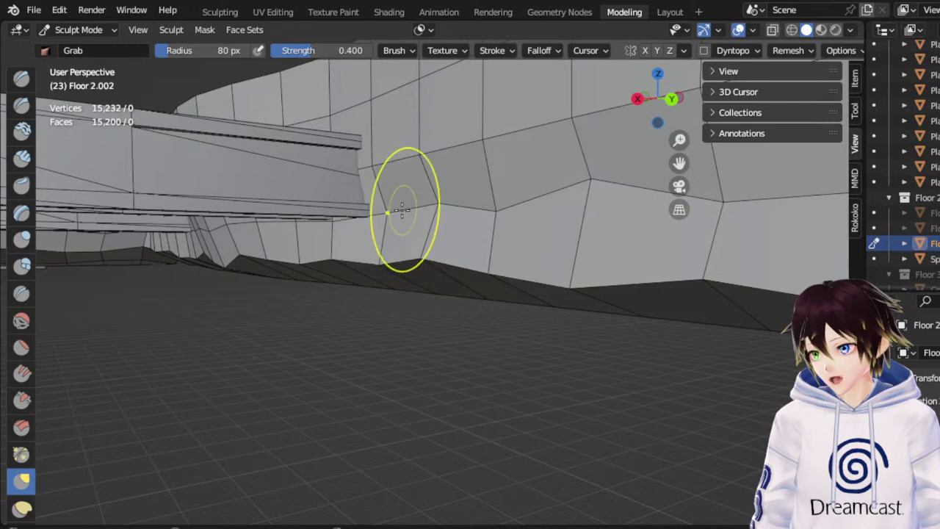
middle_drag(402, 210, 430, 206)
middle_drag(503, 191, 604, 200)
scroll(603, 200, down, 4)
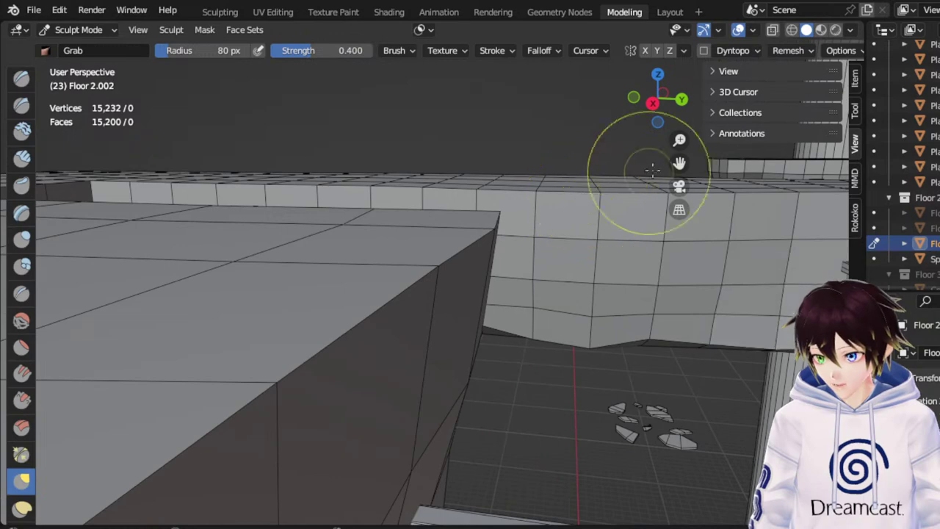
Pull the lower part of the inner wall beside the support beam upward with a row of Grab strokes
scroll(482, 305, up, 2)
middle_drag(472, 311, 403, 326)
scroll(403, 325, up, 3)
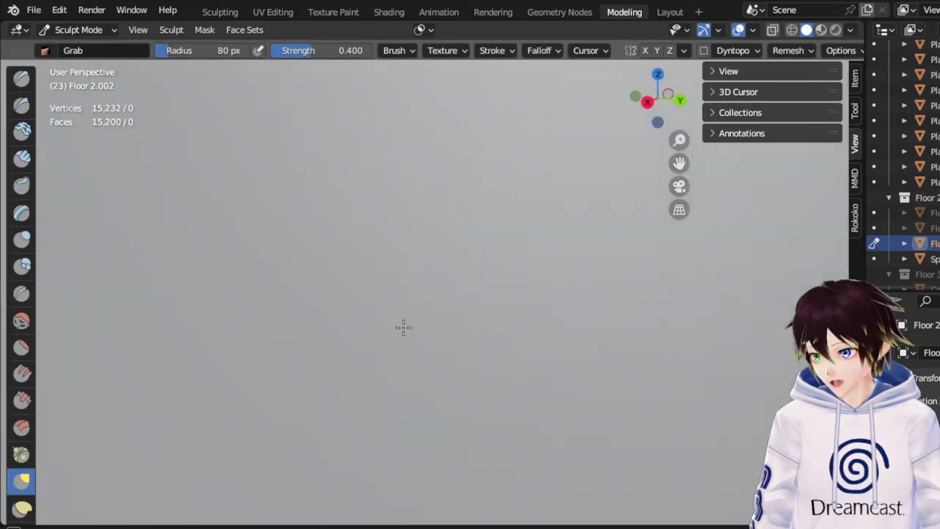
scroll(400, 325, down, 2)
drag(238, 303, 286, 256)
mouse_move(316, 302)
mouse_down()
mouse_move(351, 252)
mouse_move(360, 254)
mouse_up()
drag(436, 302, 493, 256)
drag(587, 311, 636, 259)
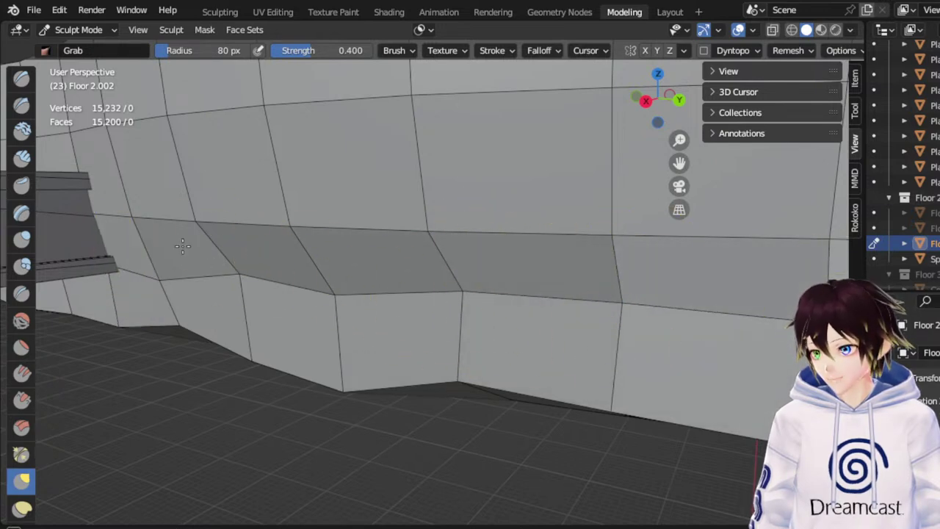
Push up the lower edge of the inner wall from the support beam toward the inner corner with Grab strokes
drag(677, 101, 660, 85)
drag(680, 163, 816, 230)
shift+middle_drag(515, 222, 540, 228)
scroll(544, 228, up, 1)
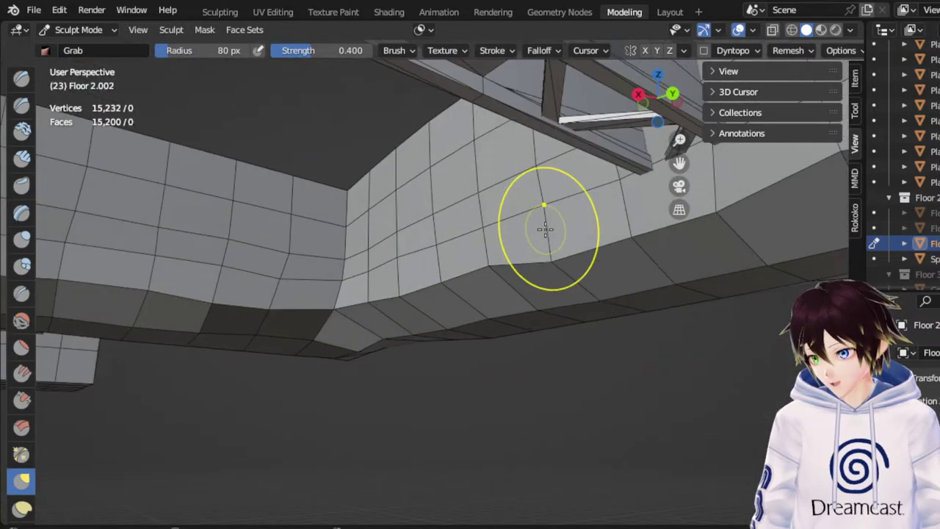
mouse_move(587, 190)
middle_down()
mouse_move(579, 209)
mouse_move(609, 220)
mouse_move(647, 255)
mouse_move(630, 269)
mouse_move(668, 357)
middle_up()
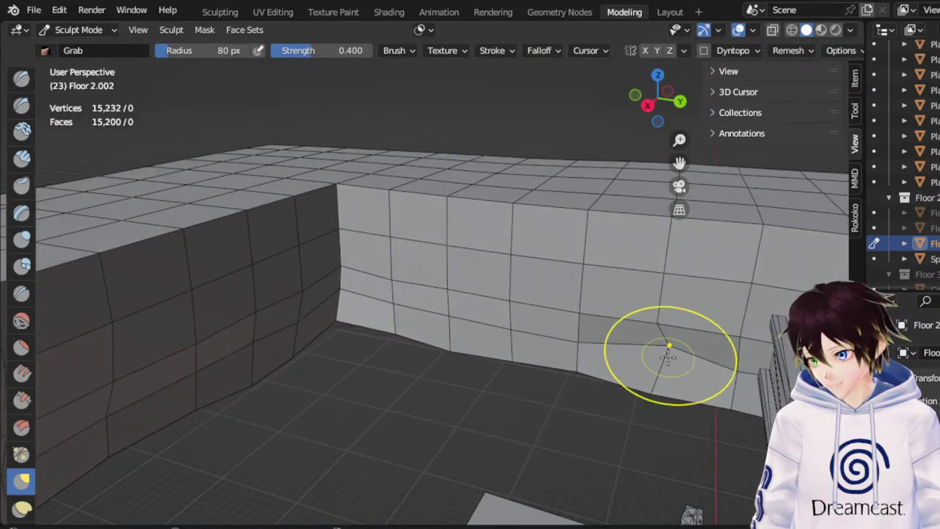
drag(667, 358, 653, 337)
mouse_move(653, 337)
middle_down()
mouse_move(622, 346)
mouse_move(549, 398)
mouse_move(534, 395)
middle_up()
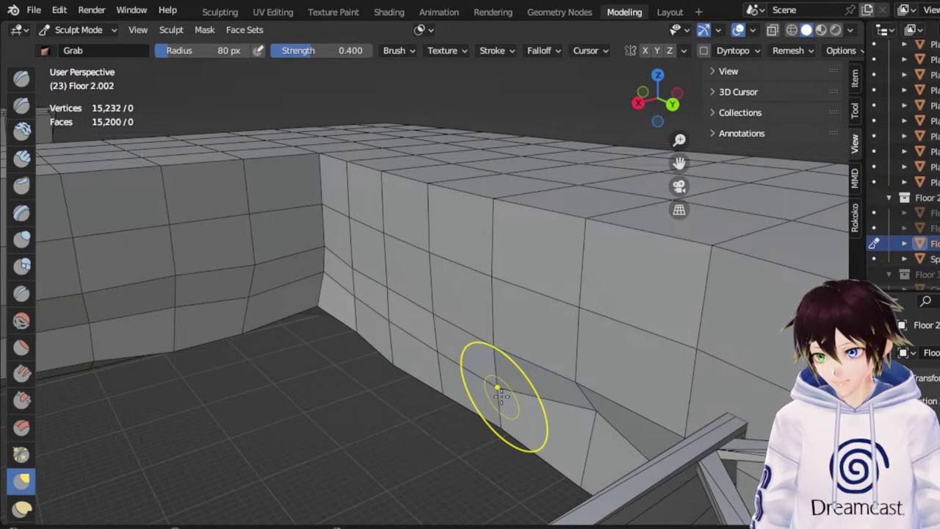
drag(502, 398, 533, 360)
drag(438, 369, 465, 327)
drag(393, 326, 420, 292)
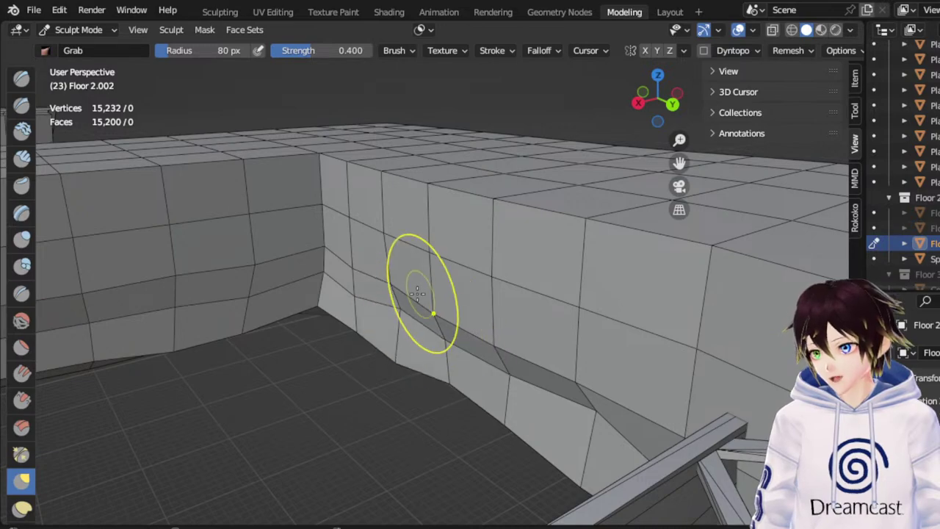
drag(361, 300, 372, 285)
Refine the lower rows of the inner wall beside the inner corner into a wavy, uneven ledge
middle_drag(395, 264, 353, 190)
drag(367, 252, 384, 258)
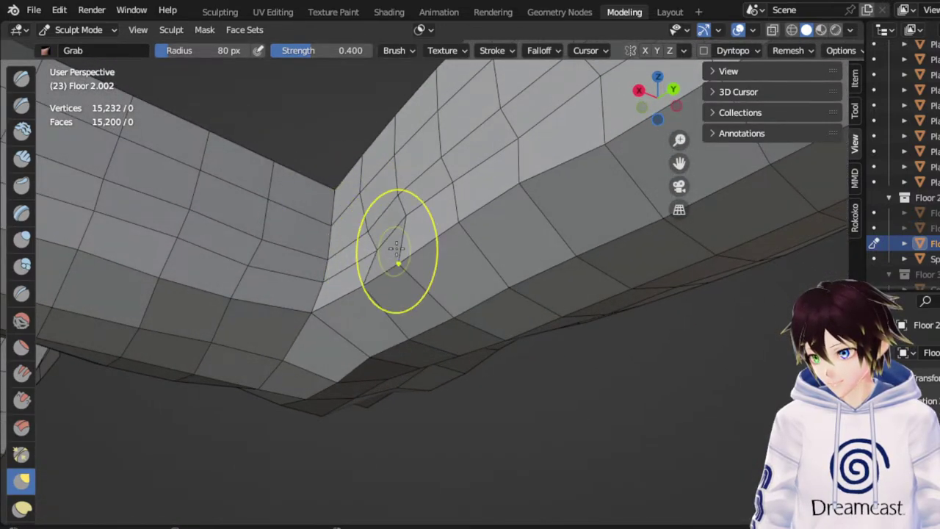
drag(411, 220, 425, 225)
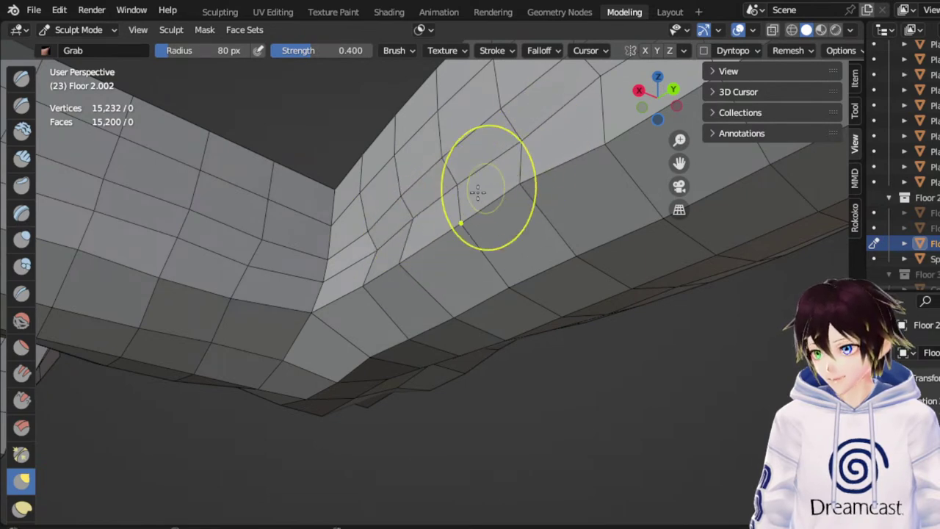
middle_drag(475, 189, 512, 279)
drag(404, 272, 384, 260)
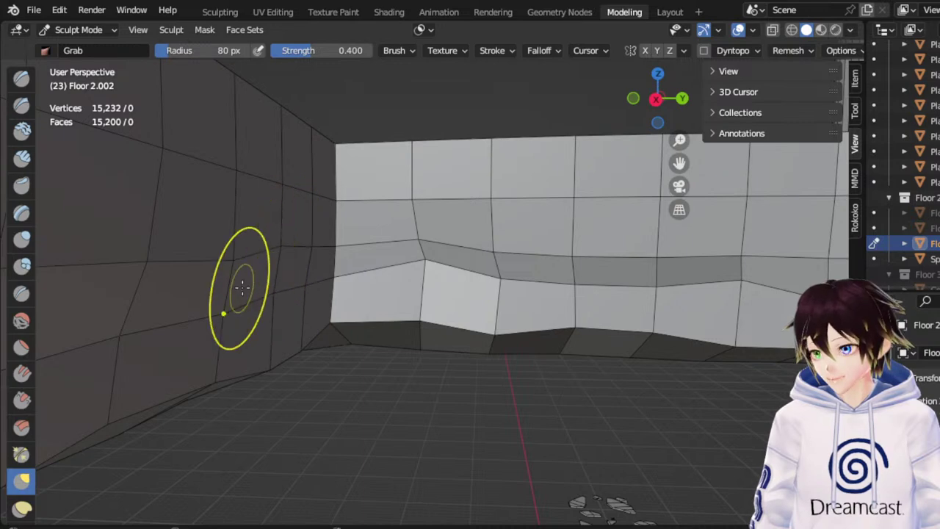
drag(576, 291, 578, 256)
drag(512, 272, 509, 243)
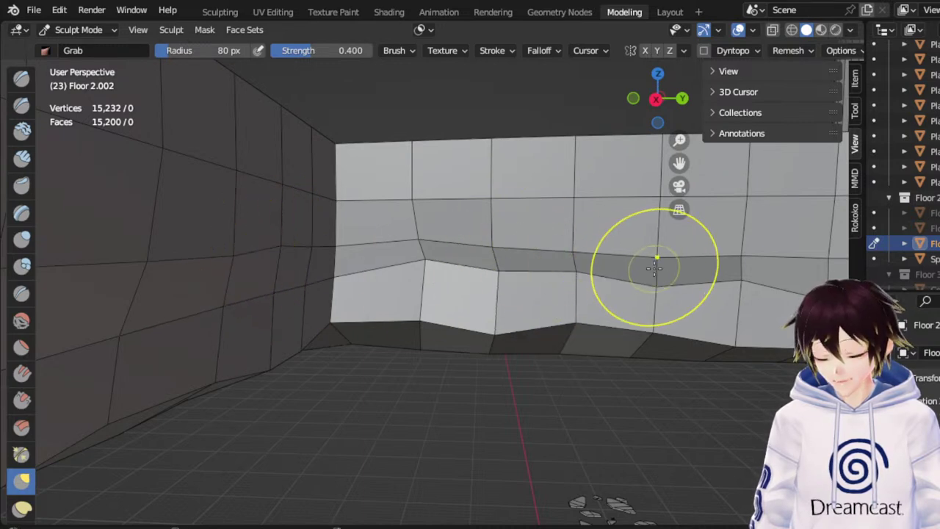
drag(672, 286, 679, 246)
Inspect the relief of the inner wall between the support beams along its length
drag(686, 166, 470, 167)
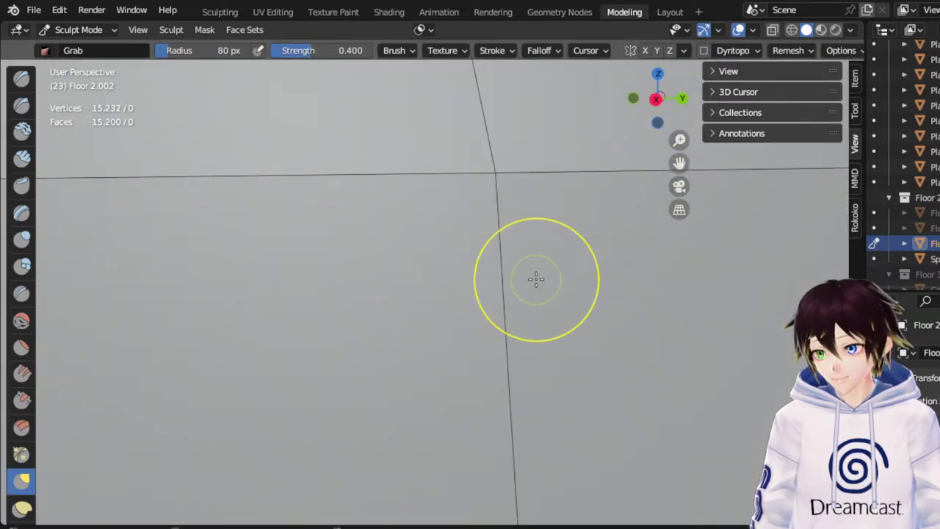
middle_drag(535, 279, 629, 179)
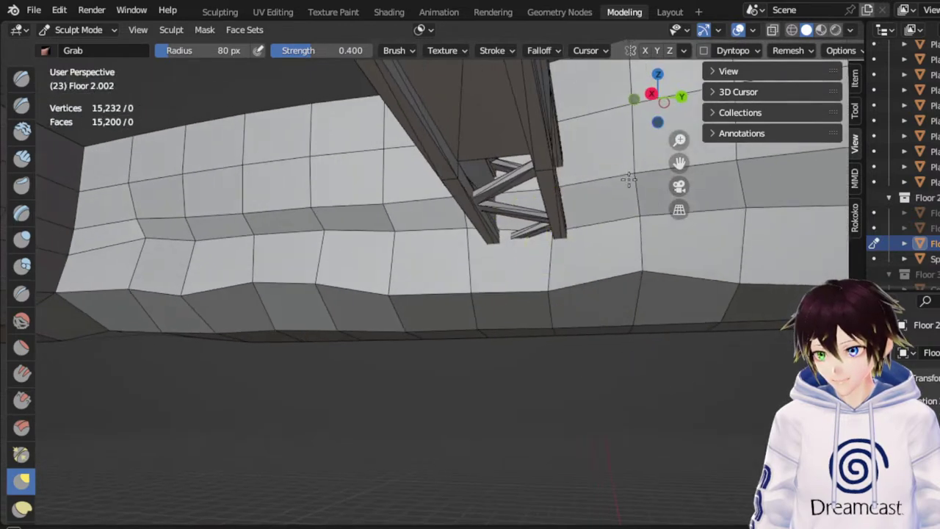
drag(683, 165, 448, 244)
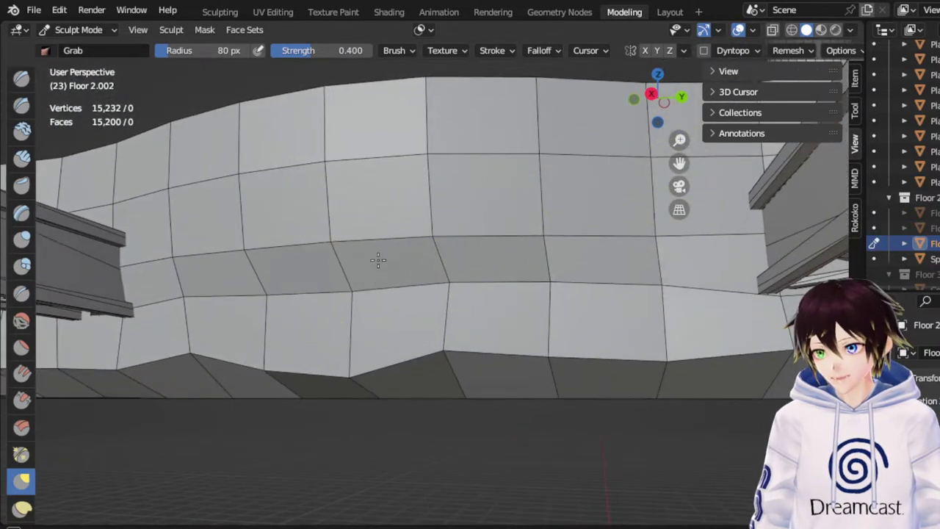
middle_drag(341, 257, 365, 276)
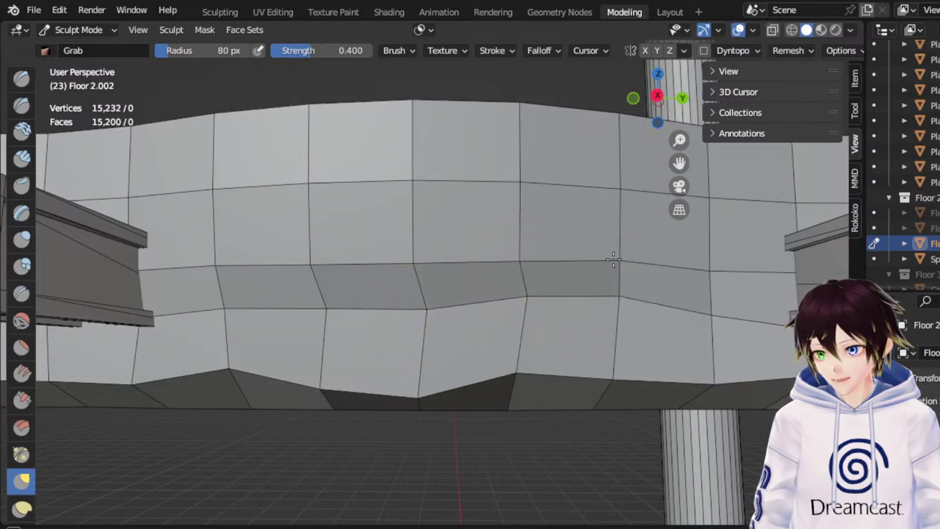
middle_drag(739, 289, 720, 316)
scroll(740, 288, up, 4)
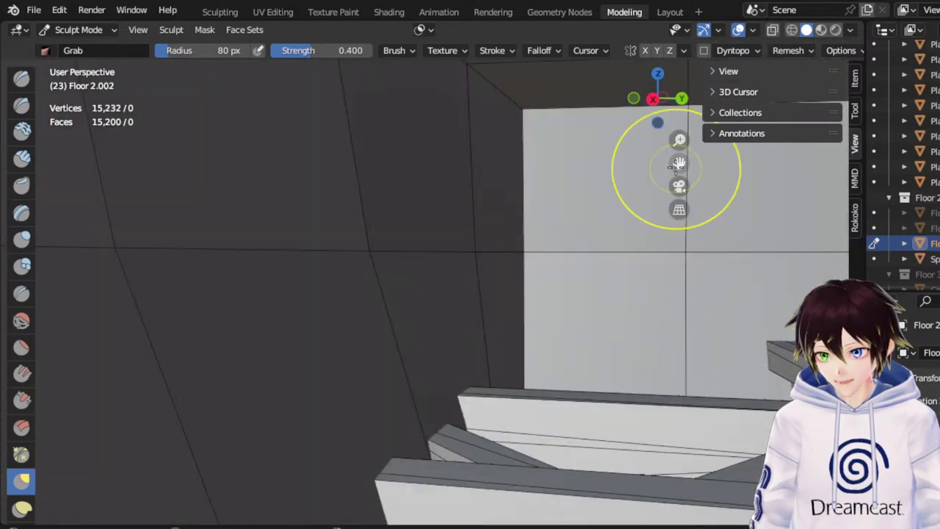
drag(677, 167, 471, 121)
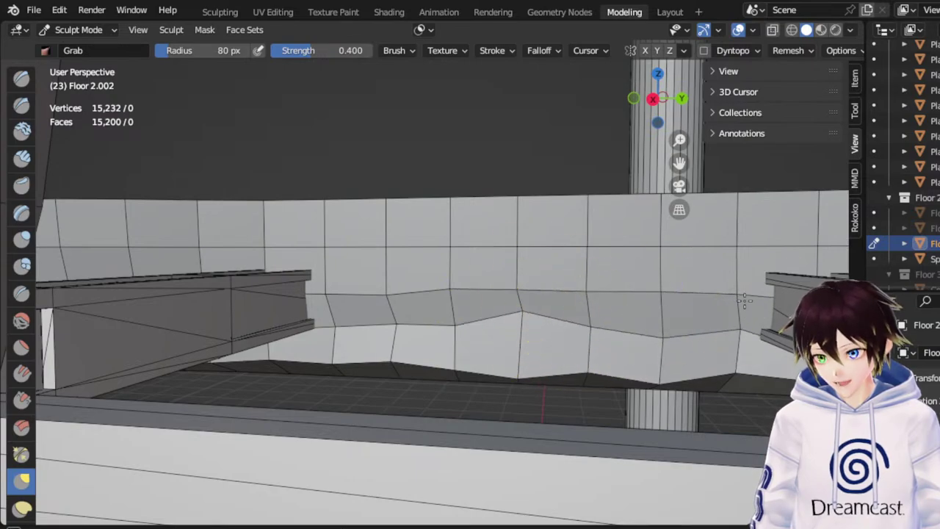
scroll(680, 290, down, 4)
middle_drag(680, 289, 676, 327)
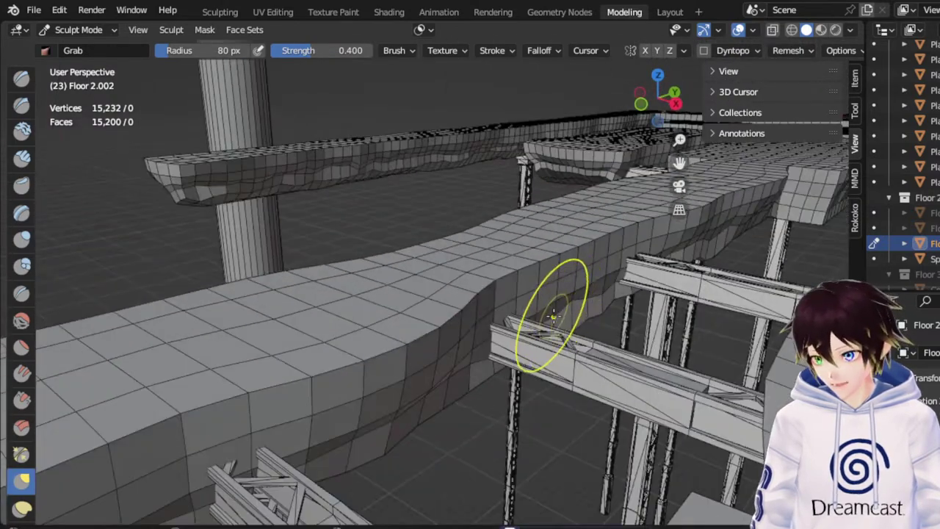
Survey the whole platform and its block pillars from several sides for edges that are still straight
middle_drag(553, 316, 709, 172)
drag(680, 163, 900, 177)
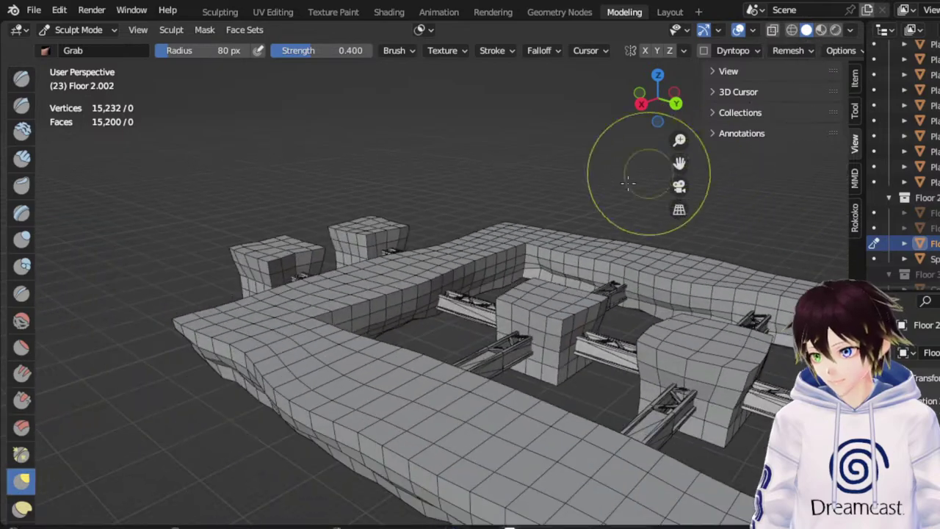
scroll(399, 323, up, 4)
middle_drag(399, 323, 527, 226)
scroll(527, 226, down, 3)
middle_drag(454, 302, 646, 440)
scroll(539, 384, down, 4)
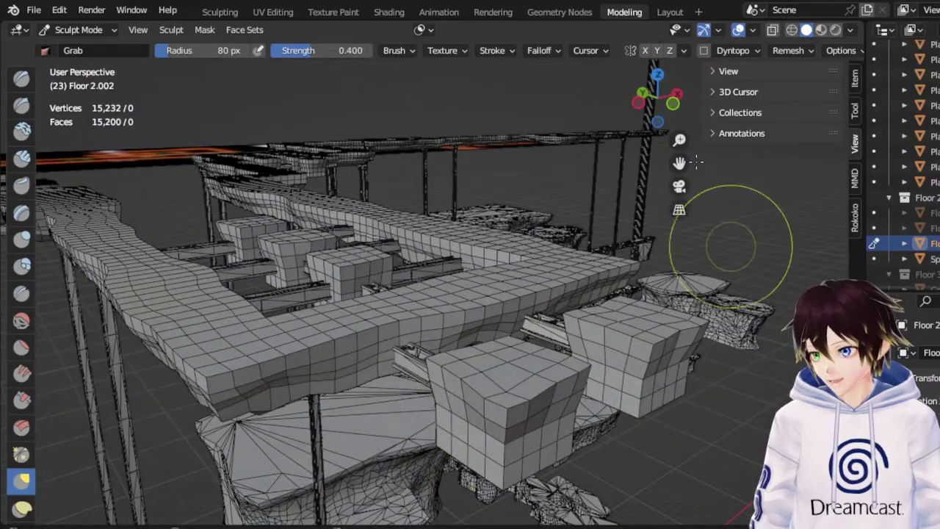
drag(681, 163, 845, 164)
middle_drag(483, 250, 864, 206)
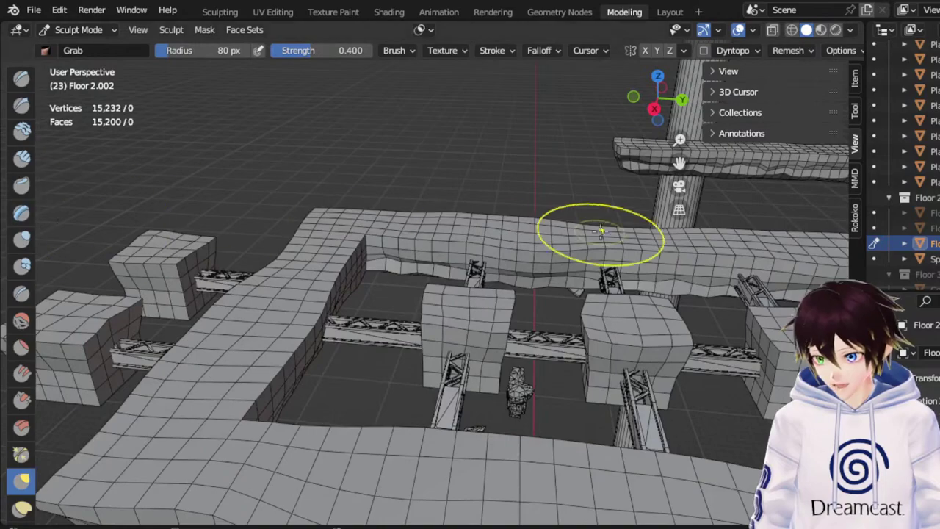
Lift the straight lower edge of the side wall between the wall's step and the lattice towers with Grab strokes
drag(680, 163, 1, 141)
middle_drag(534, 267, 561, 264)
drag(680, 162, 845, 224)
scroll(507, 305, up, 4)
middle_drag(479, 338, 532, 314)
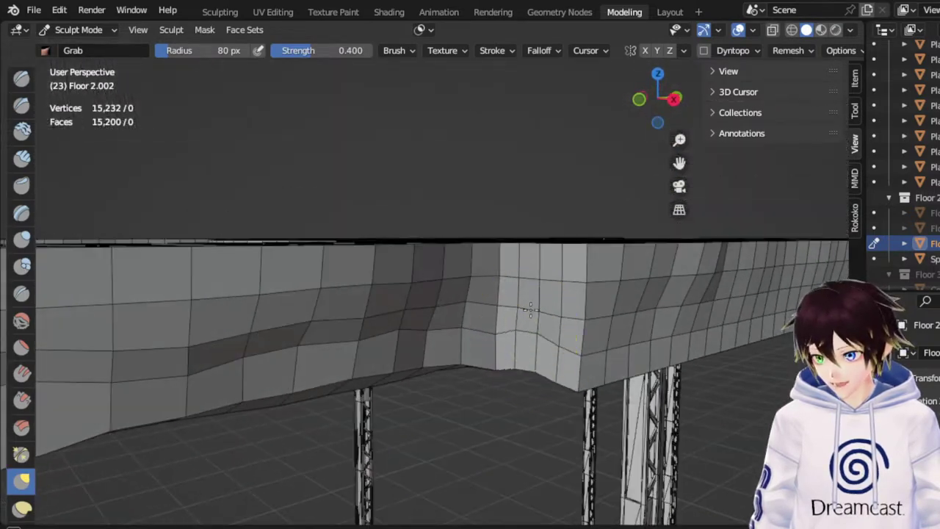
mouse_move(612, 358)
middle_down()
mouse_move(594, 334)
mouse_move(489, 344)
mouse_move(502, 348)
middle_up()
drag(489, 350, 491, 305)
drag(433, 337, 431, 321)
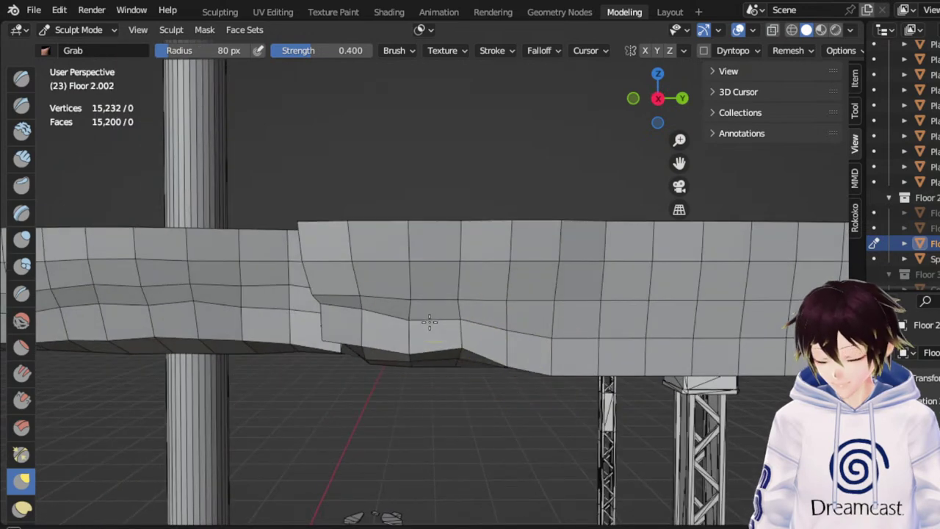
drag(506, 338, 508, 327)
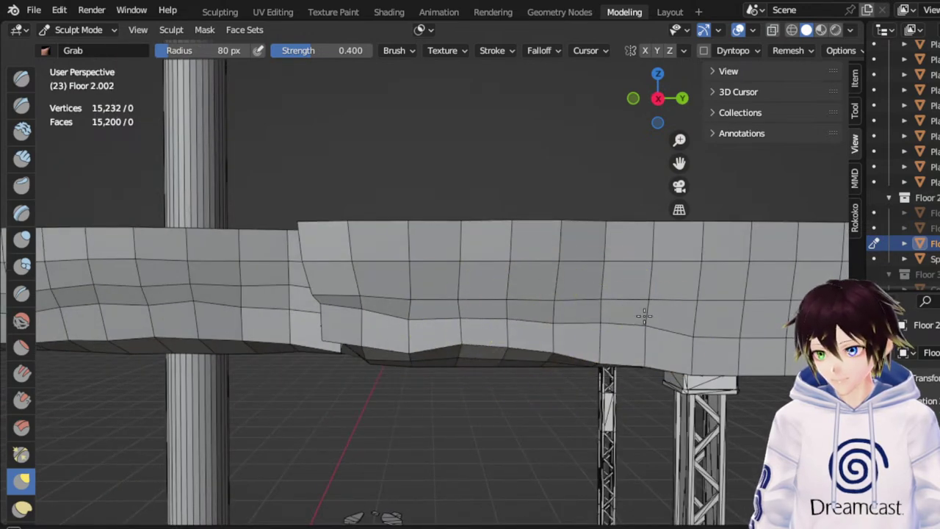
drag(592, 362, 593, 332)
Continue raising the side wall's lower edge irregularly past the lattice tower toward the platform's end corner
middle_drag(594, 331, 583, 325)
scroll(607, 331, up, 5)
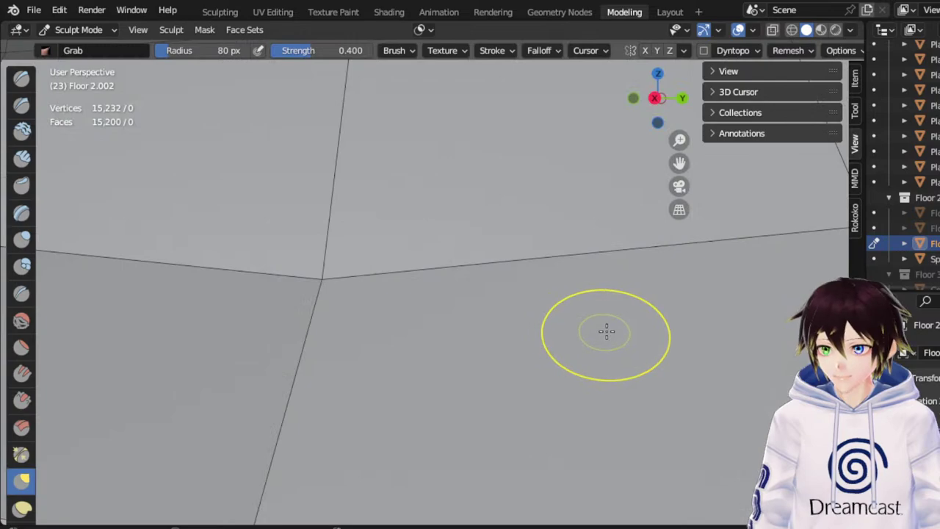
scroll(645, 309, down, 8)
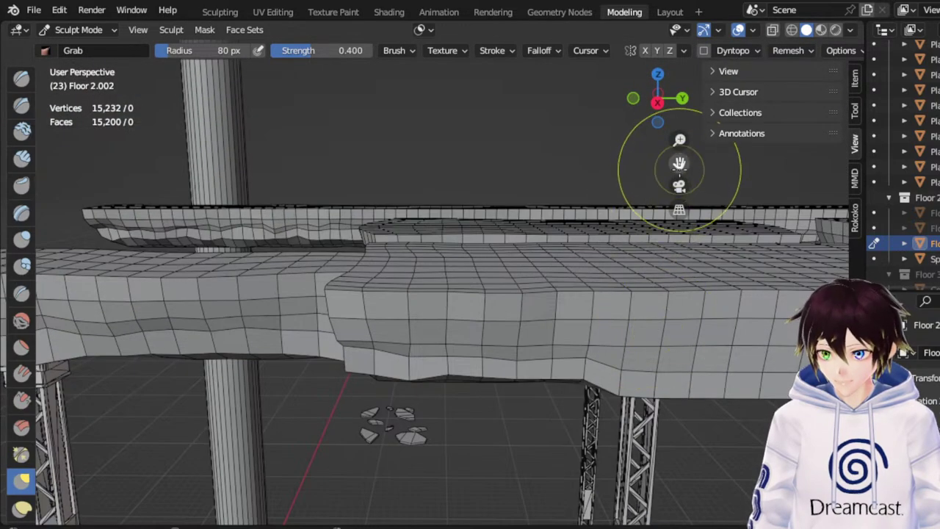
drag(679, 163, 580, 143)
drag(353, 363, 357, 325)
mouse_move(386, 362)
mouse_down()
mouse_move(397, 344)
mouse_move(502, 350)
mouse_move(576, 324)
mouse_up()
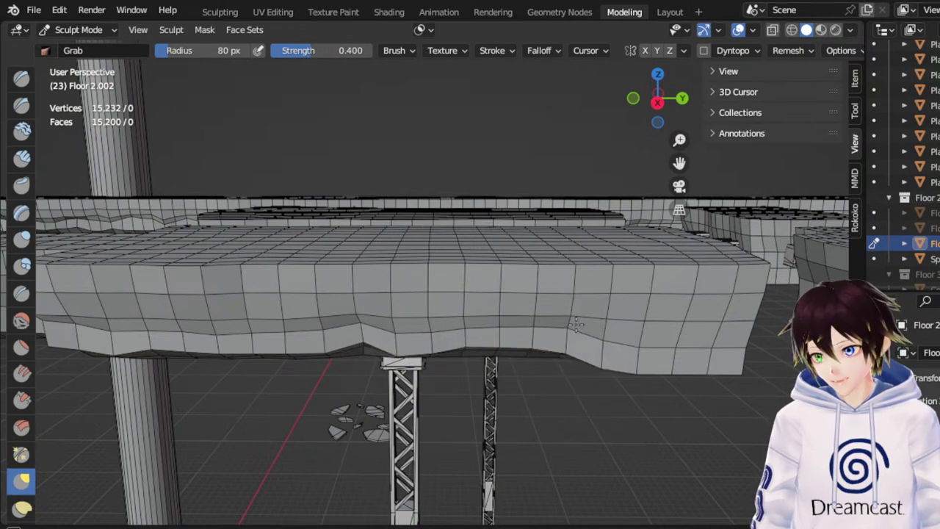
mouse_move(628, 357)
mouse_down()
mouse_move(633, 345)
mouse_move(710, 340)
mouse_up()
Pull up the bottom of the end corner and the lower wall edge next to it
middle_drag(723, 344, 682, 336)
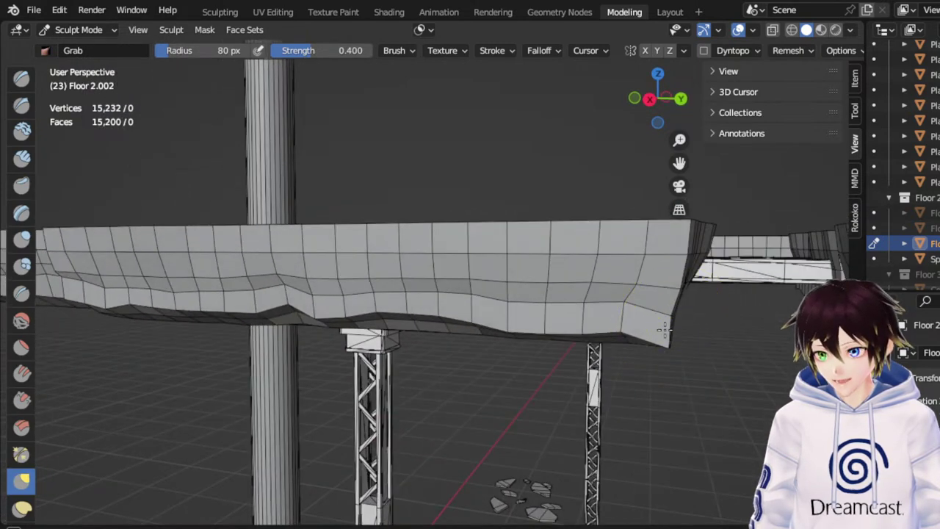
drag(656, 323, 647, 307)
mouse_move(594, 321)
mouse_down()
mouse_move(586, 300)
mouse_move(549, 289)
mouse_up()
drag(513, 317, 510, 296)
Adjust the side wall's lower edge around the lattice tower head and near the wall's step with short Grab strokes
middle_drag(491, 312, 543, 322)
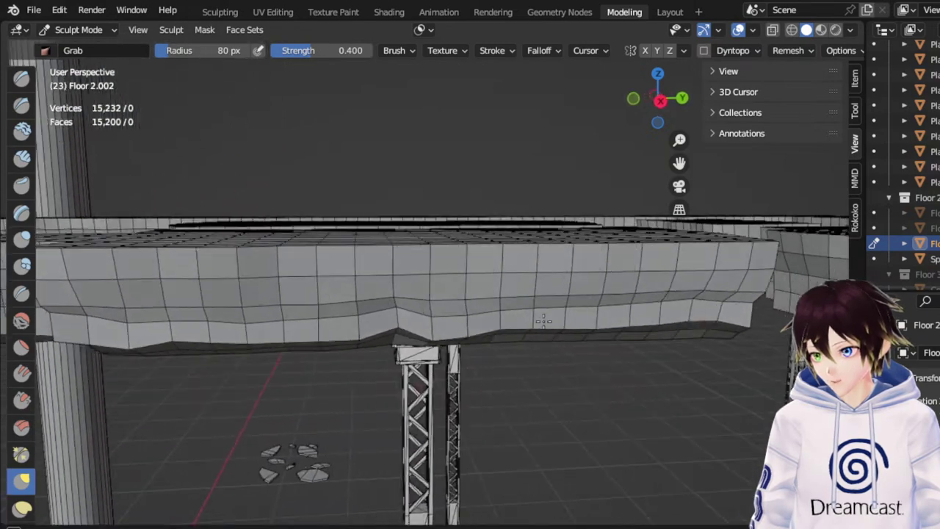
drag(471, 332, 464, 313)
drag(445, 328, 439, 313)
middle_drag(432, 314, 470, 320)
mouse_move(245, 366)
mouse_down()
mouse_move(250, 347)
mouse_move(306, 331)
mouse_up()
middle_drag(306, 333, 291, 326)
drag(306, 324, 309, 306)
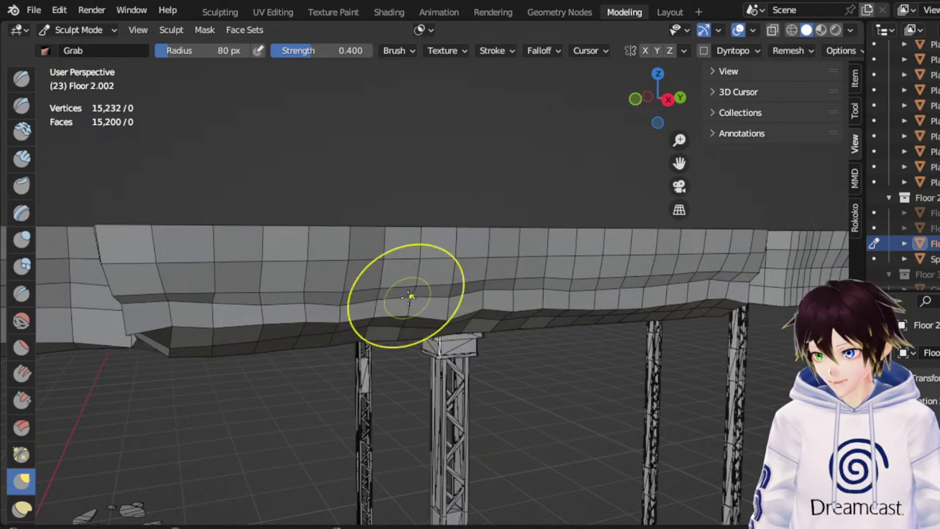
Reshape the lower edge of the platform's end wall near its far corner into an uneven outline with the Grab brush
scroll(461, 293, up, 5)
middle_drag(461, 294, 324, 290)
scroll(407, 293, down, 5)
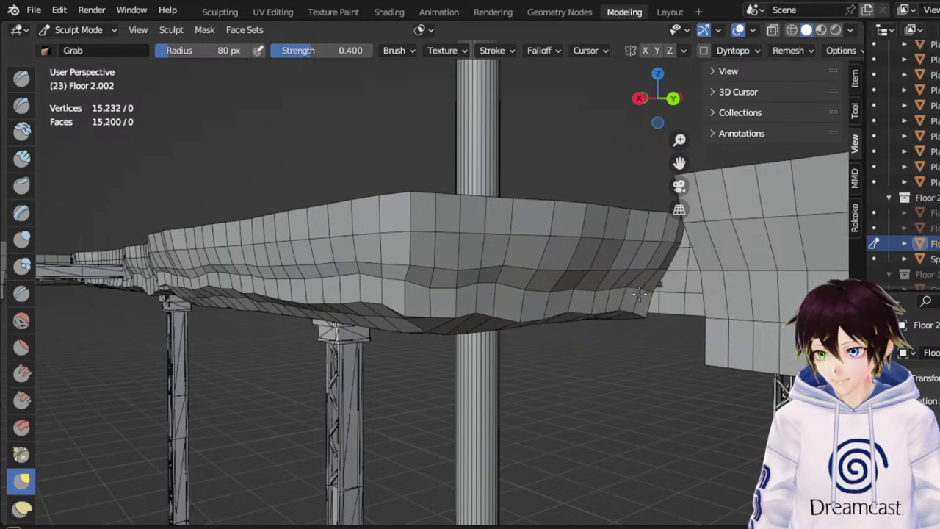
mouse_move(649, 303)
mouse_down()
mouse_move(646, 290)
mouse_move(523, 288)
mouse_up()
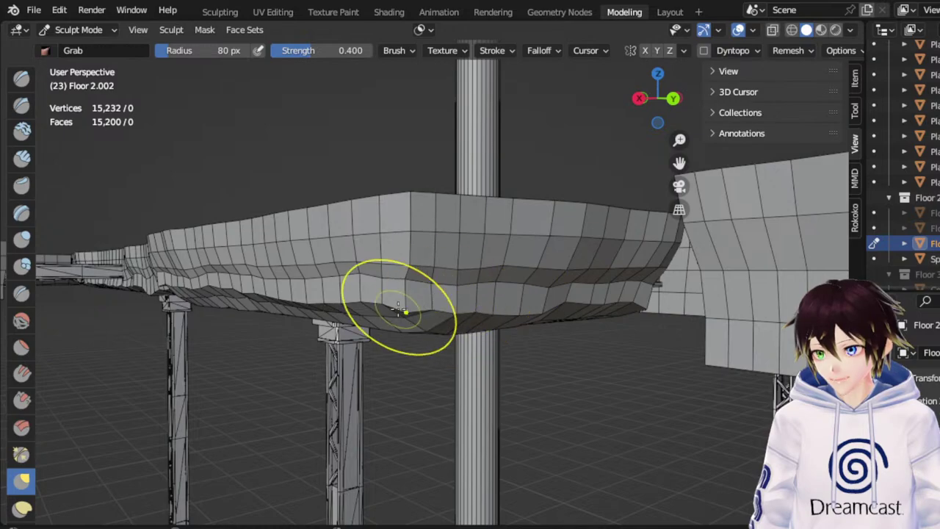
Pull the platform's bottom corner beside the connecting bridge upward with the Grab brush to break its sharp shape
middle_drag(405, 296, 346, 266)
scroll(336, 355, up, 5)
middle_drag(335, 354, 348, 268)
scroll(380, 307, down, 3)
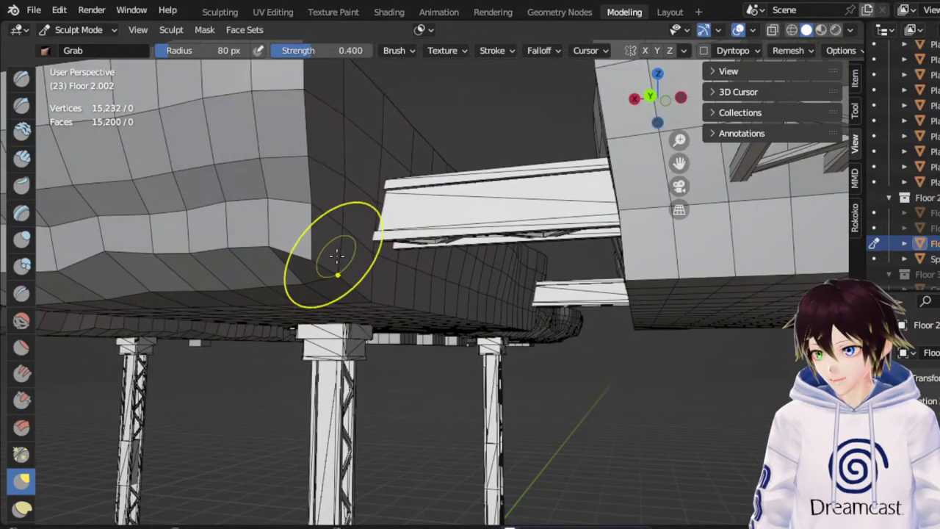
middle_drag(339, 230, 353, 267)
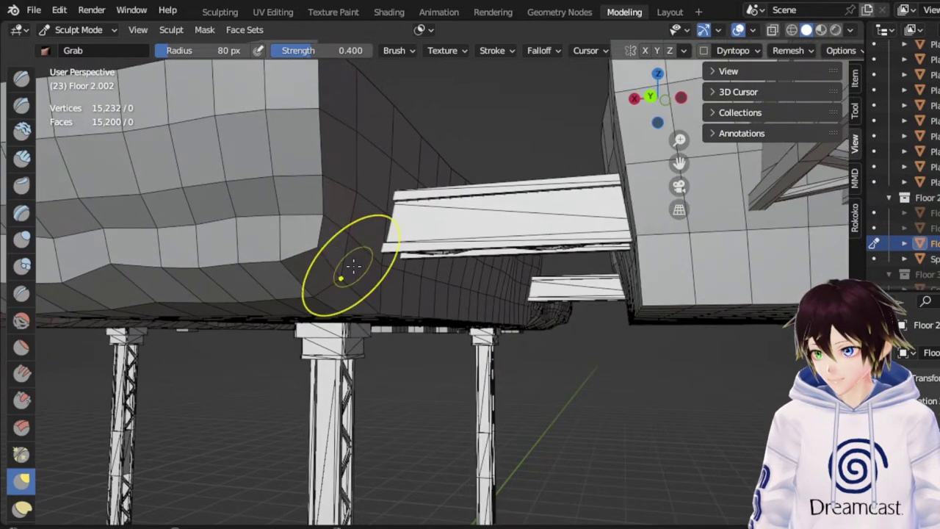
middle_drag(330, 219, 256, 189)
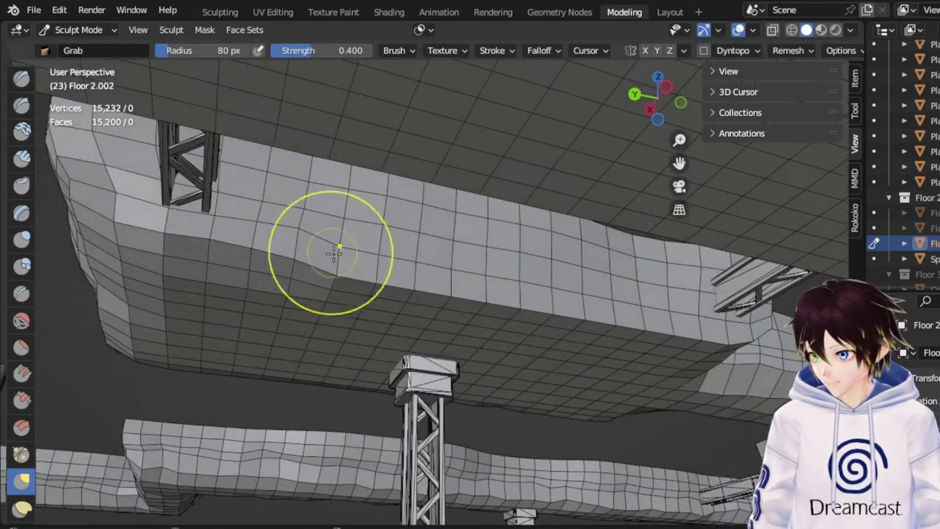
mouse_move(463, 288)
middle_down()
mouse_move(420, 284)
mouse_move(376, 304)
mouse_move(386, 289)
mouse_move(328, 317)
mouse_move(340, 323)
middle_up()
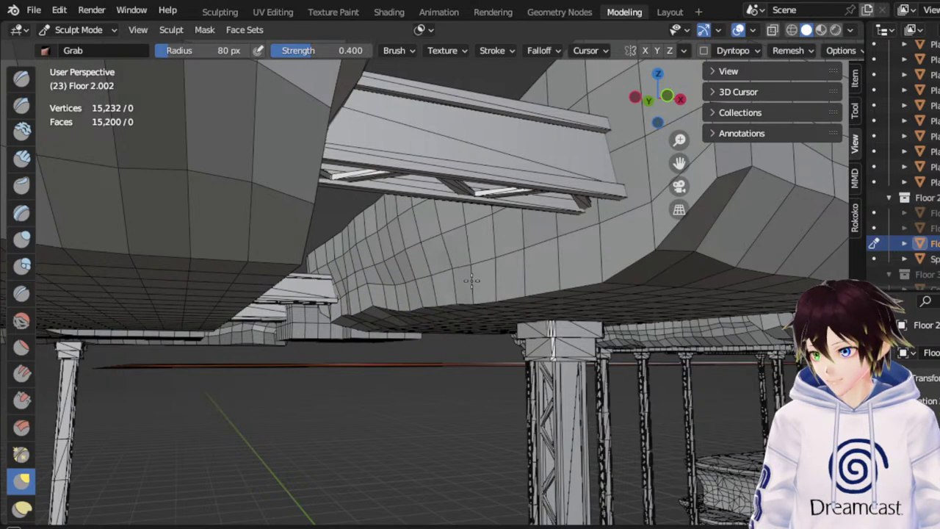
middle_drag(488, 273, 474, 281)
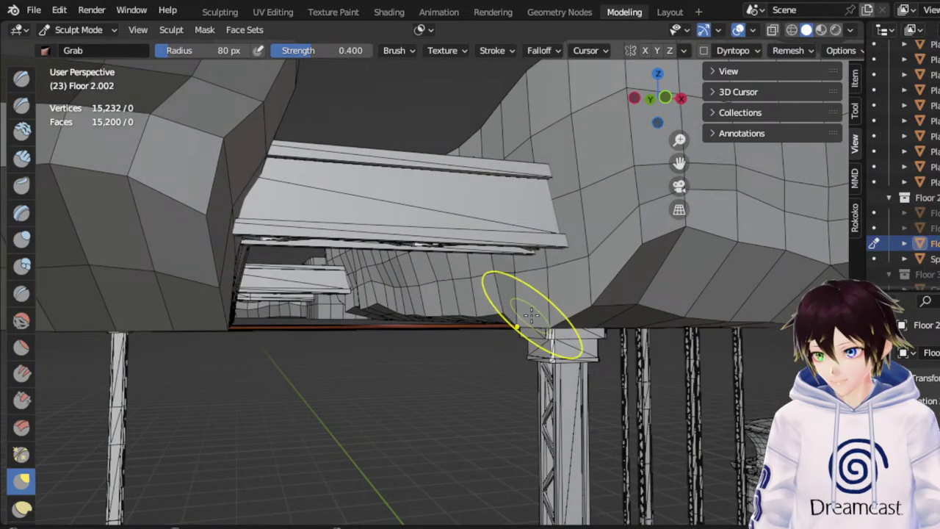
drag(581, 300, 616, 257)
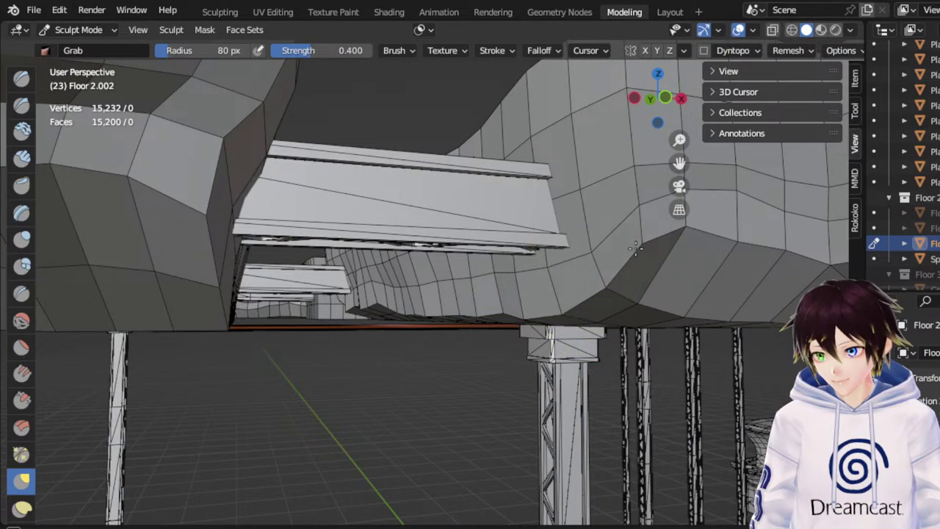
Lift the lower part of the inner side wall above the lattice tower head into irregular waves with Grab strokes
middle_drag(633, 247, 614, 261)
middle_drag(530, 303, 593, 283)
scroll(544, 286, up, 3)
mouse_move(487, 290)
middle_down()
mouse_move(544, 282)
mouse_move(456, 272)
middle_up()
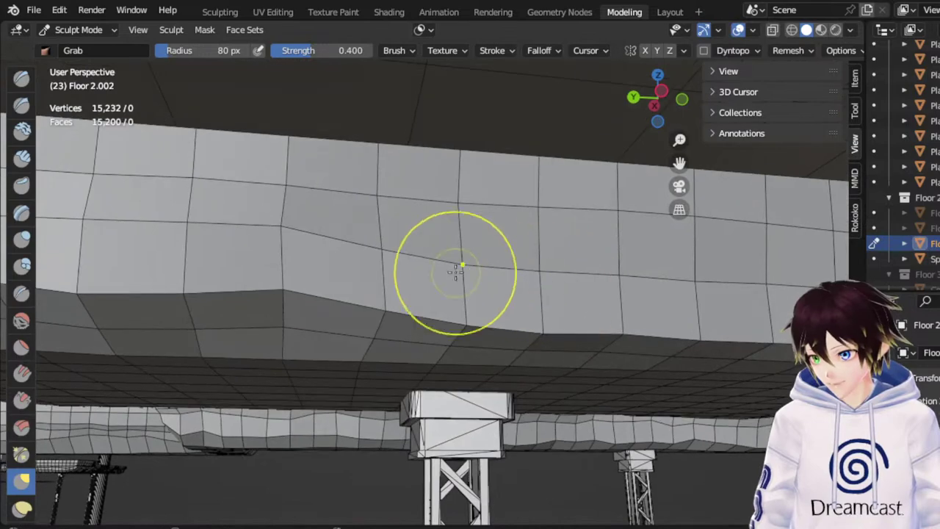
middle_drag(567, 273, 559, 252)
drag(558, 252, 559, 185)
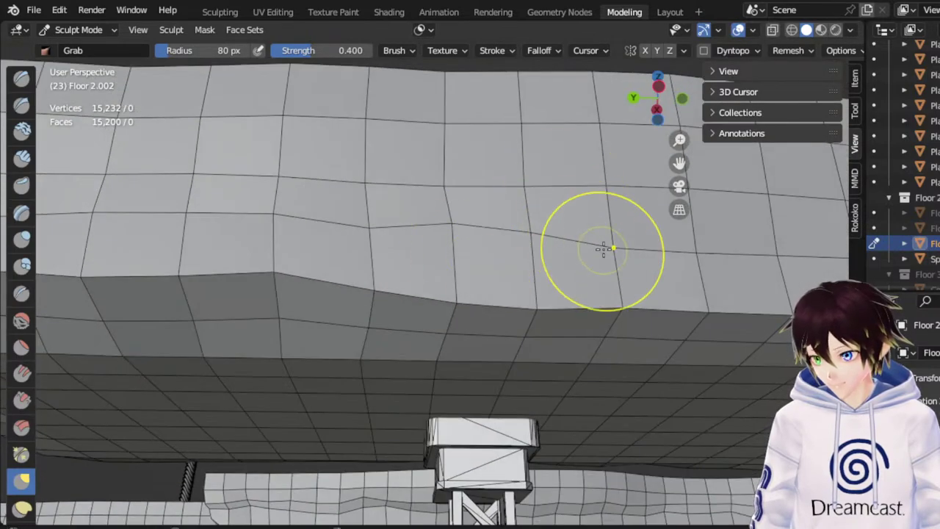
drag(605, 250, 589, 204)
shift+middle_drag(671, 168, 271, 178)
drag(363, 269, 361, 231)
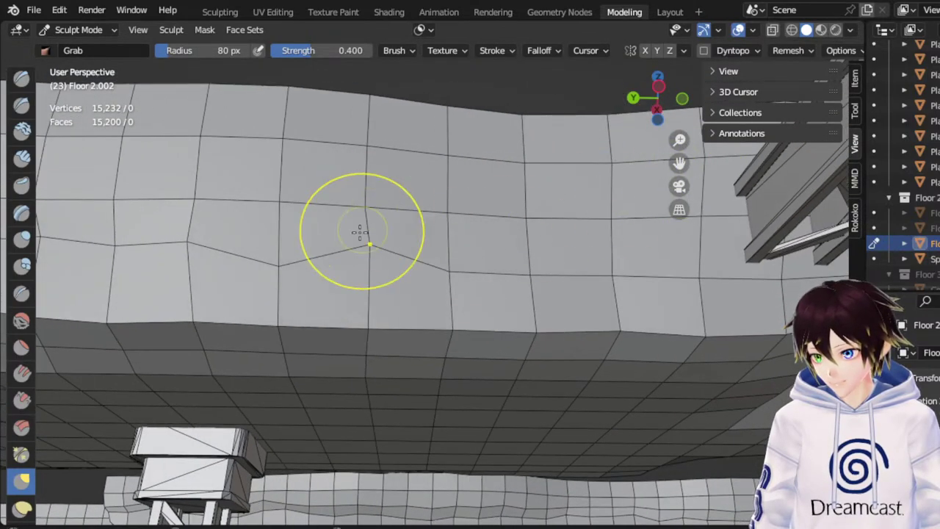
drag(299, 270, 310, 224)
Nudge the lower inner wall directly beneath the connecting bridge with a short Grab stroke
middle_drag(579, 257, 673, 312)
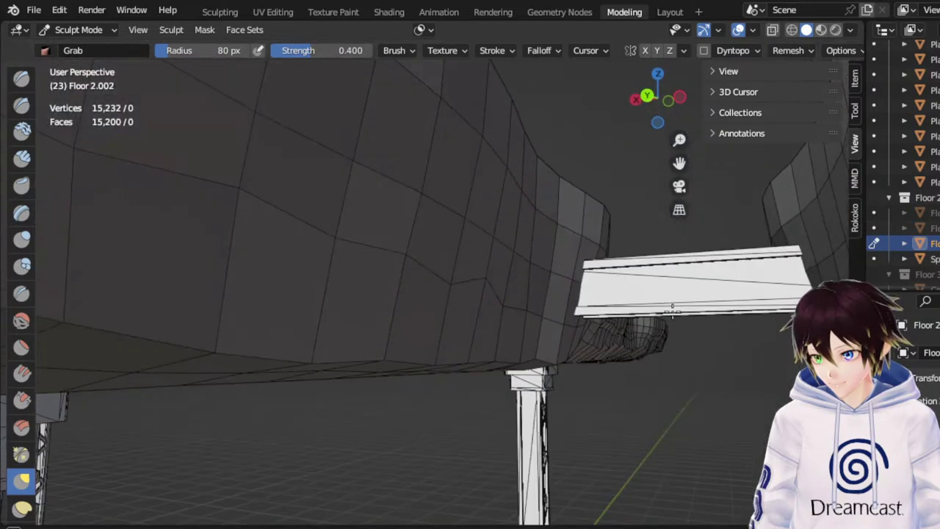
middle_drag(463, 262, 472, 289)
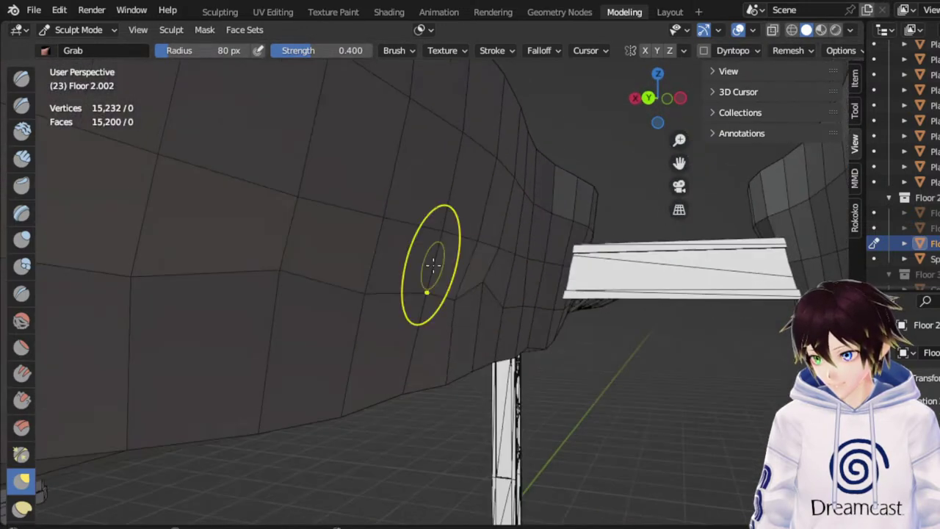
scroll(380, 281, down, 8)
mouse_move(384, 284)
middle_down()
mouse_move(414, 277)
mouse_move(372, 208)
middle_up()
scroll(411, 277, down, 2)
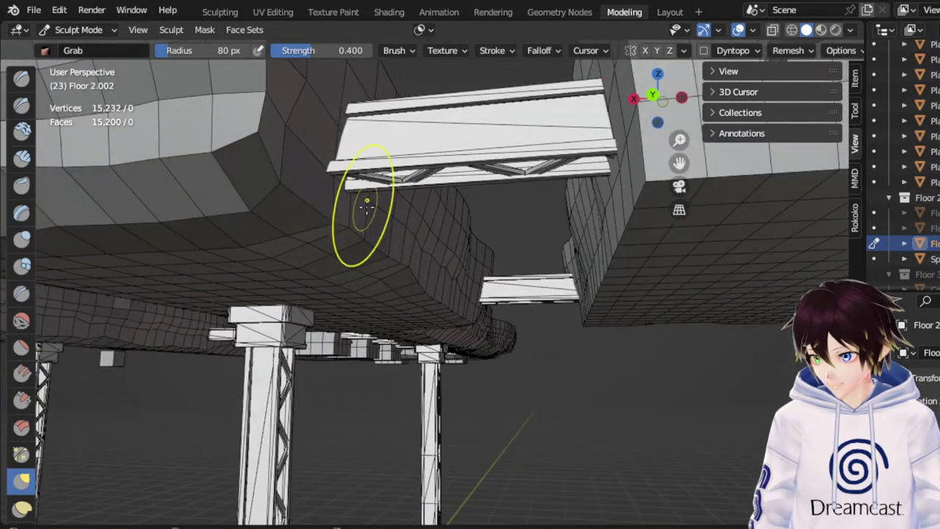
drag(367, 208, 375, 213)
Examine the sculpted corners, end walls and undersides of the platforms around the connecting bridge
mouse_move(385, 227)
middle_down()
mouse_move(380, 241)
mouse_move(323, 194)
mouse_move(270, 313)
mouse_move(313, 316)
middle_up()
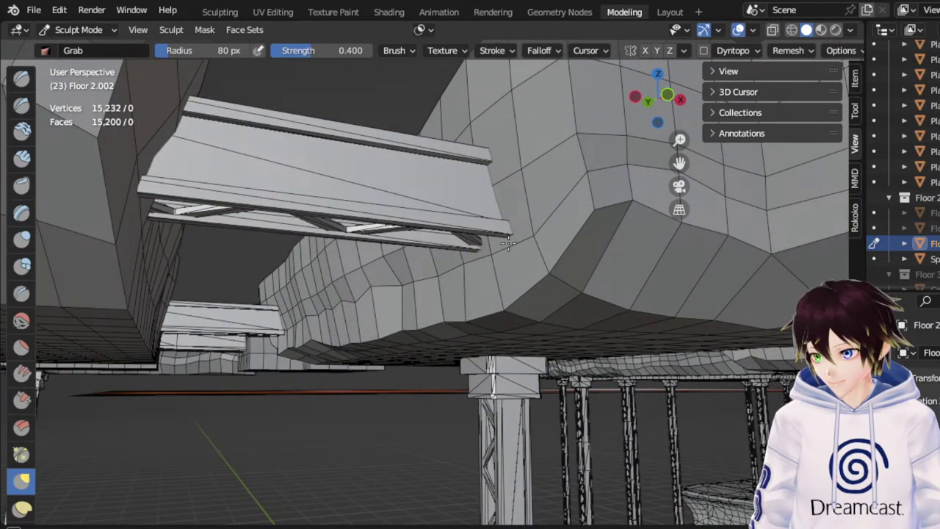
mouse_move(516, 235)
middle_down()
mouse_move(489, 280)
mouse_move(470, 286)
middle_up()
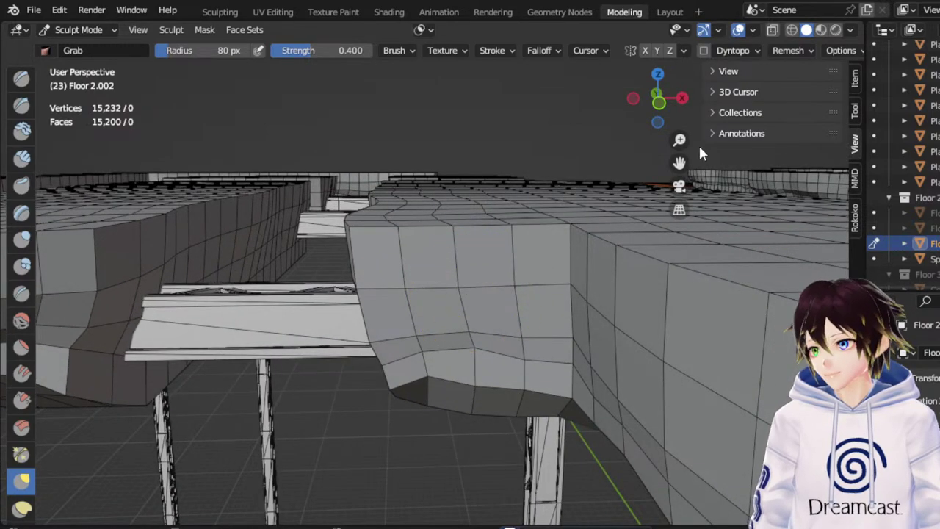
shift+middle_drag(574, 231, 636, 189)
scroll(635, 197, down, 3)
middle_drag(626, 265, 616, 243)
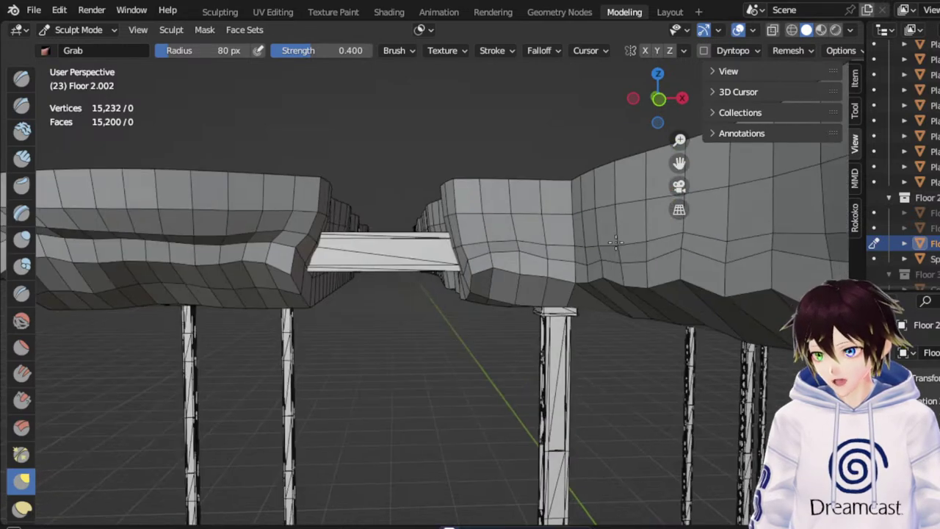
drag(678, 167, 938, 208)
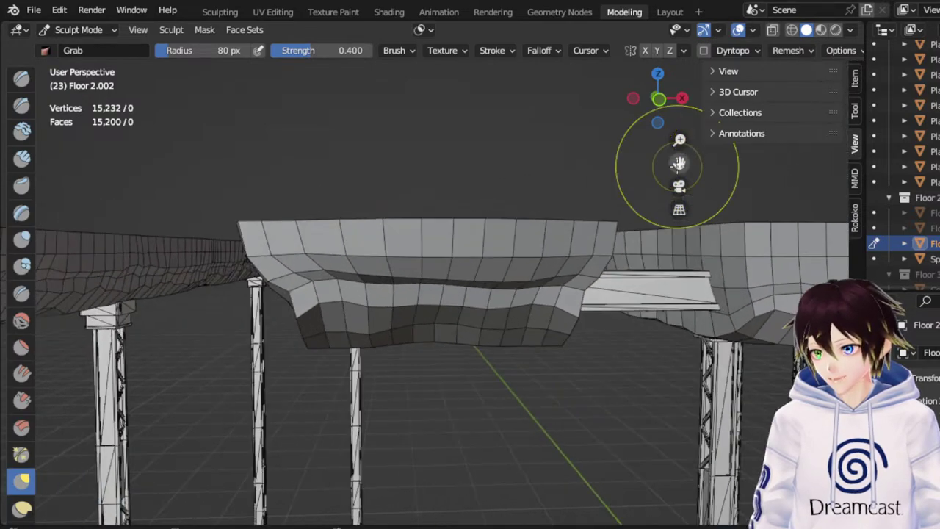
mouse_move(473, 305)
middle_down()
mouse_move(447, 294)
mouse_move(432, 272)
mouse_move(492, 307)
mouse_move(480, 316)
middle_up()
scroll(432, 273, up, 3)
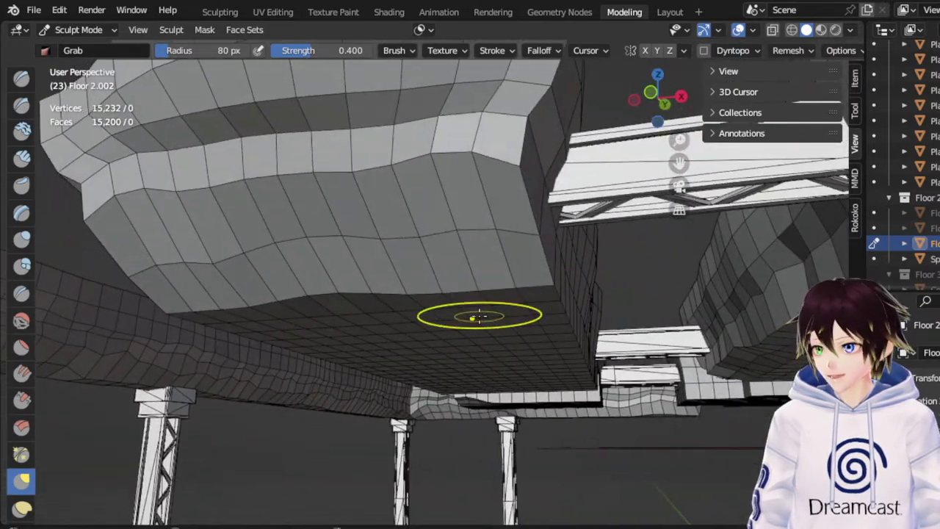
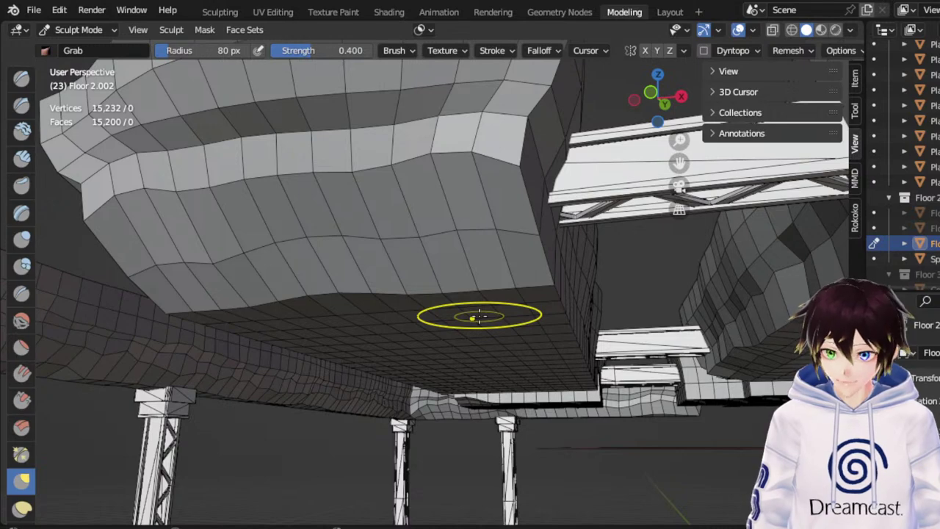
Pull the straight underside edge inward near the end corner and the adjacent bridge truss with Grab strokes
mouse_move(502, 272)
middle_down()
mouse_move(421, 298)
mouse_move(410, 293)
mouse_move(424, 308)
middle_up()
mouse_move(482, 303)
middle_down()
mouse_move(477, 279)
mouse_move(501, 269)
mouse_move(496, 252)
mouse_move(504, 273)
mouse_move(502, 261)
middle_up()
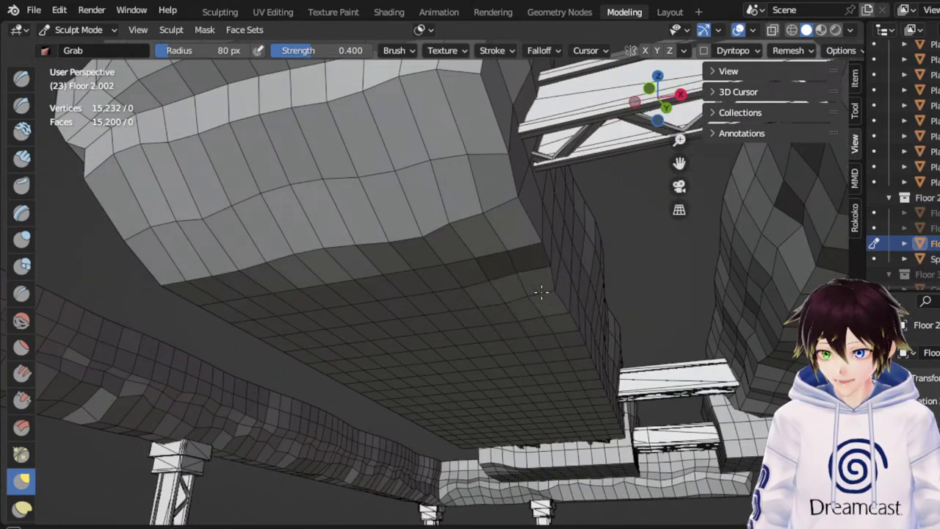
middle_drag(542, 292, 429, 225)
drag(437, 184, 429, 220)
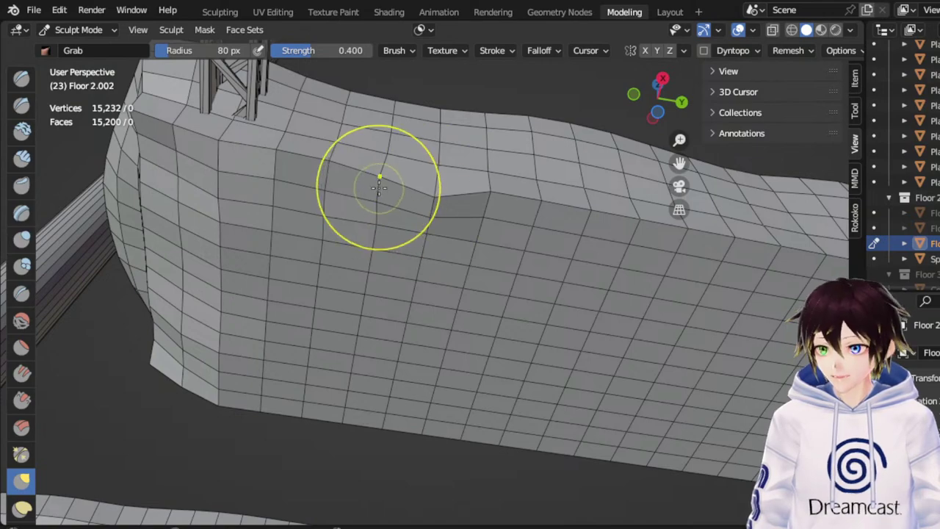
middle_drag(379, 187, 363, 159)
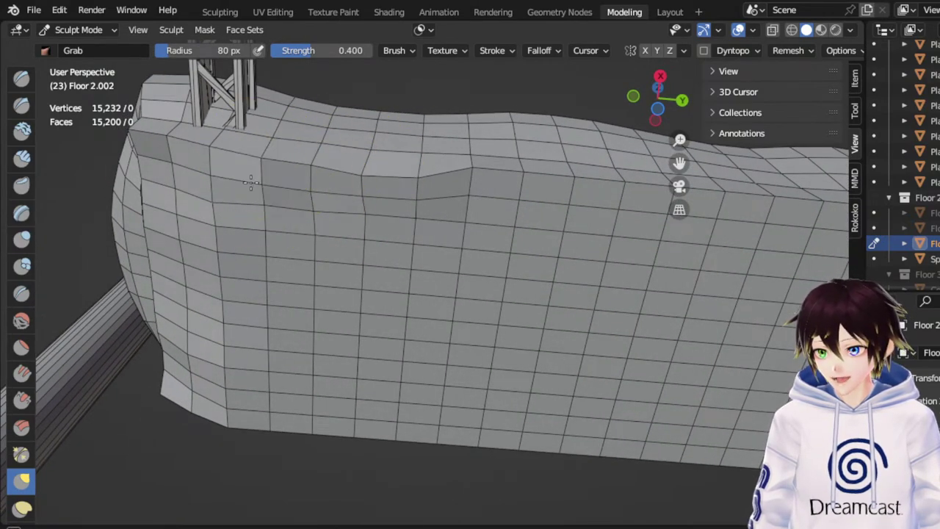
drag(217, 150, 213, 169)
mouse_move(145, 131)
mouse_down()
mouse_move(151, 156)
mouse_move(166, 157)
mouse_up()
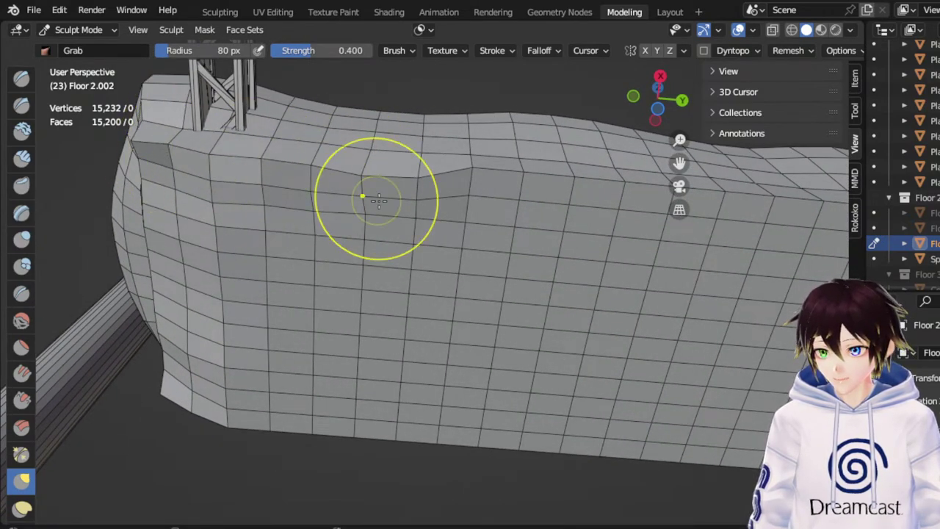
Shift the middle stretch of the underside edge inward unevenly with Grab strokes
middle_drag(378, 200, 405, 174)
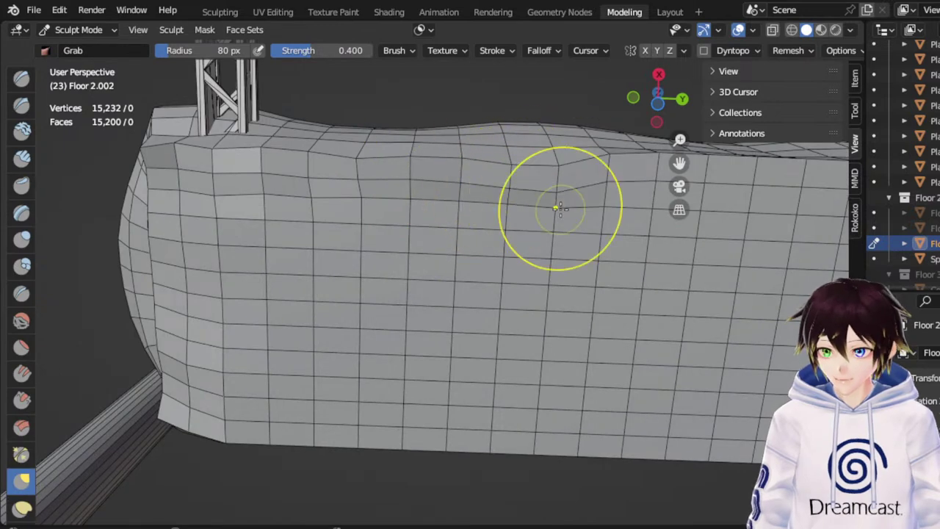
drag(601, 179, 604, 212)
shift+middle_drag(682, 168, 465, 192)
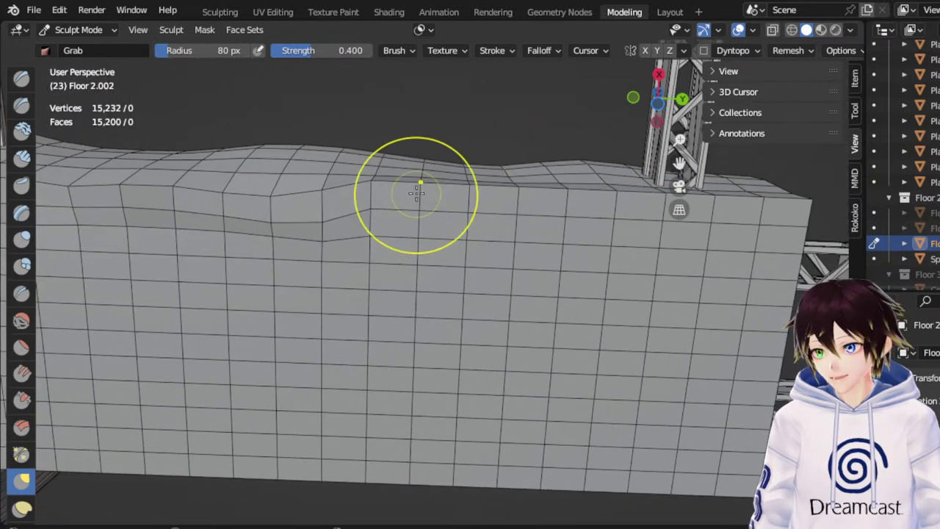
drag(417, 193, 408, 232)
drag(387, 188, 384, 237)
drag(485, 205, 482, 239)
Continue distorting the underside edge past the second bridge truss, round off the far corner, and touch up the middle stretch
drag(521, 201, 518, 234)
mouse_move(572, 210)
mouse_down()
mouse_move(578, 238)
mouse_move(607, 233)
mouse_up()
drag(647, 210, 640, 237)
drag(729, 221, 731, 252)
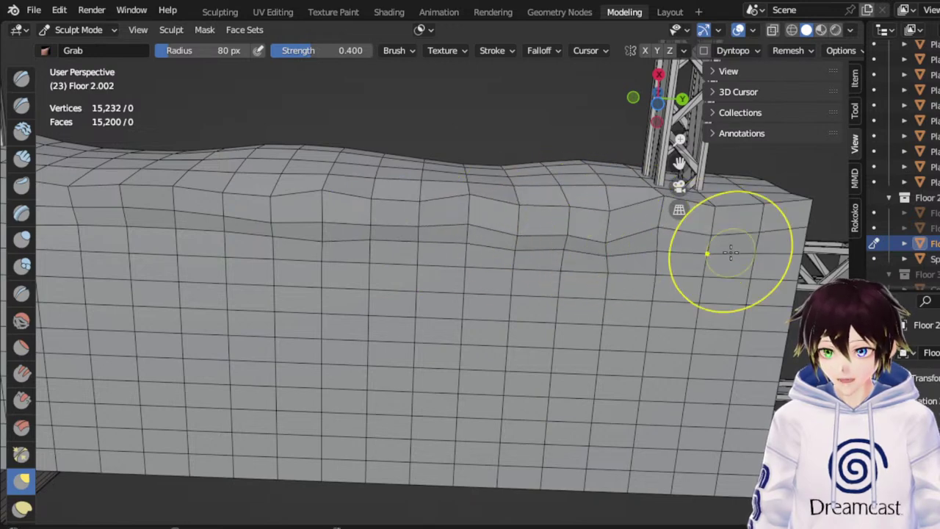
mouse_move(768, 201)
mouse_down()
mouse_move(786, 230)
mouse_move(759, 241)
mouse_up()
drag(654, 215, 654, 256)
drag(439, 218, 437, 237)
drag(340, 216, 328, 229)
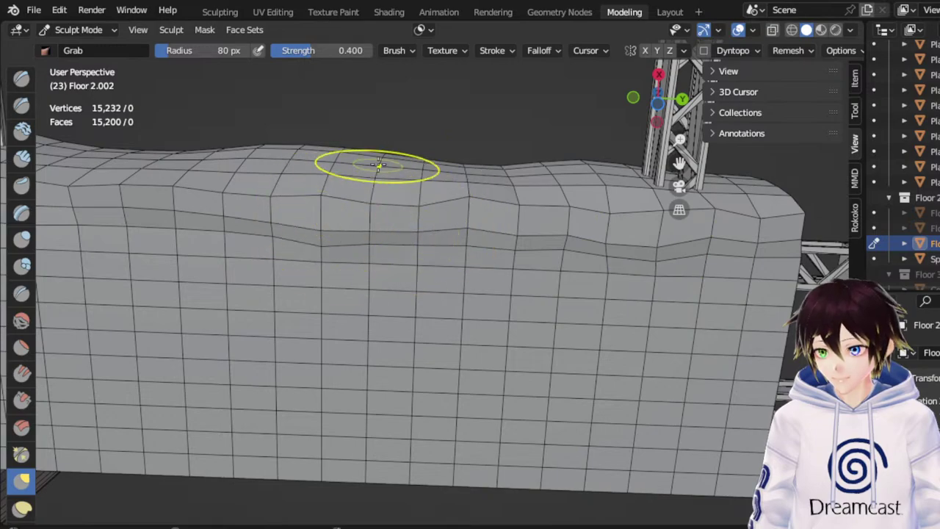
Grab the neighbouring platform section's bottom corner beside the bridge and pull its lower edge upward
middle_drag(378, 165, 483, 295)
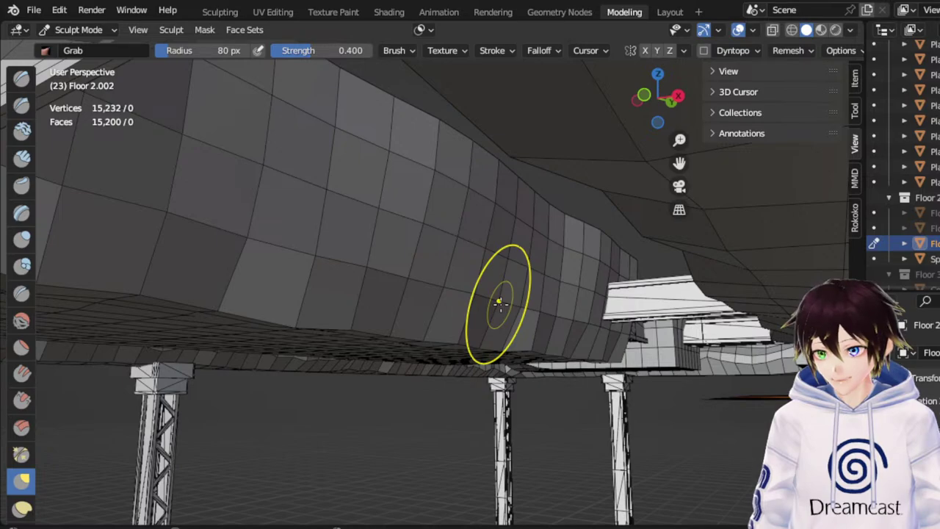
middle_drag(616, 248, 354, 235)
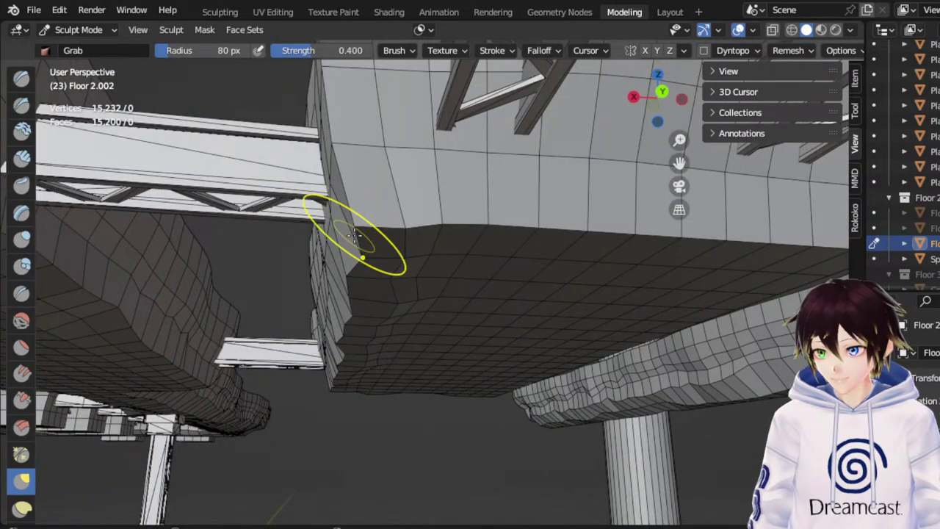
mouse_move(438, 211)
middle_down()
mouse_move(453, 212)
mouse_move(445, 201)
middle_up()
drag(496, 221, 508, 194)
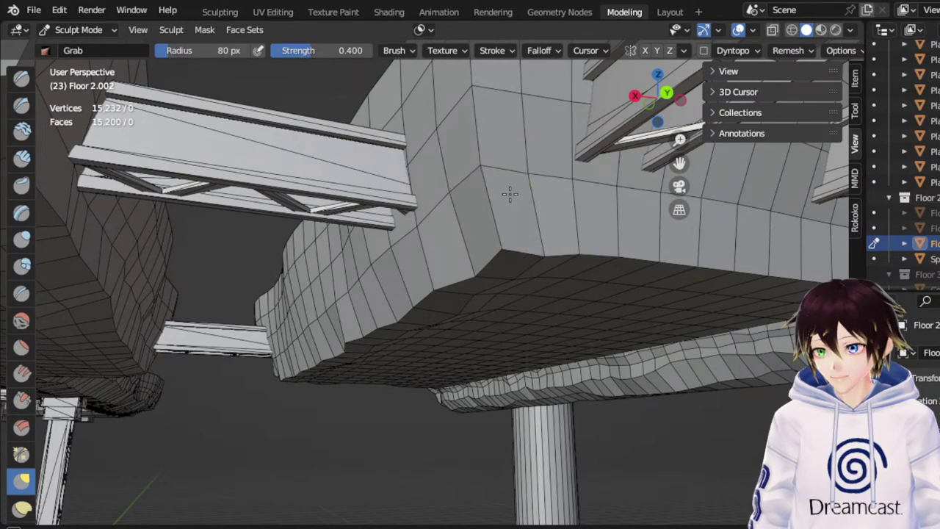
middle_drag(401, 210, 357, 220)
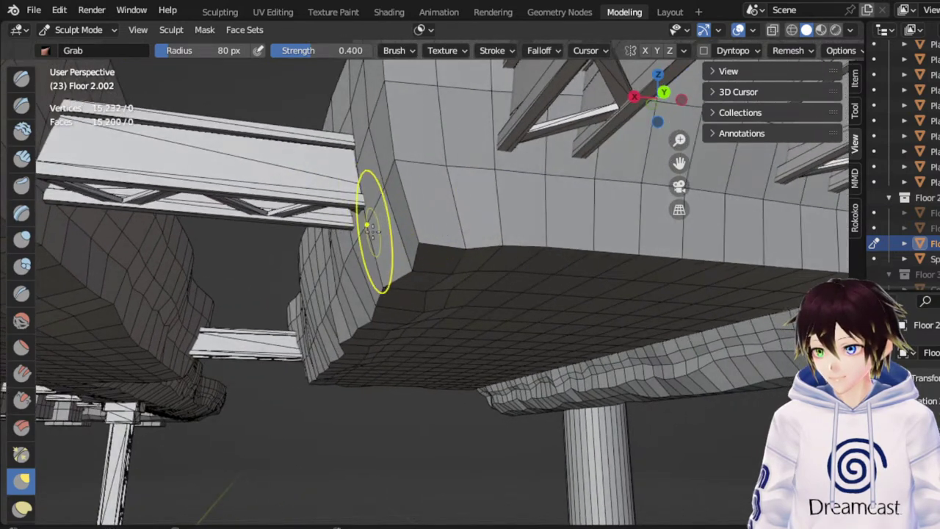
mouse_move(348, 270)
middle_down()
mouse_move(387, 277)
mouse_move(358, 289)
middle_up()
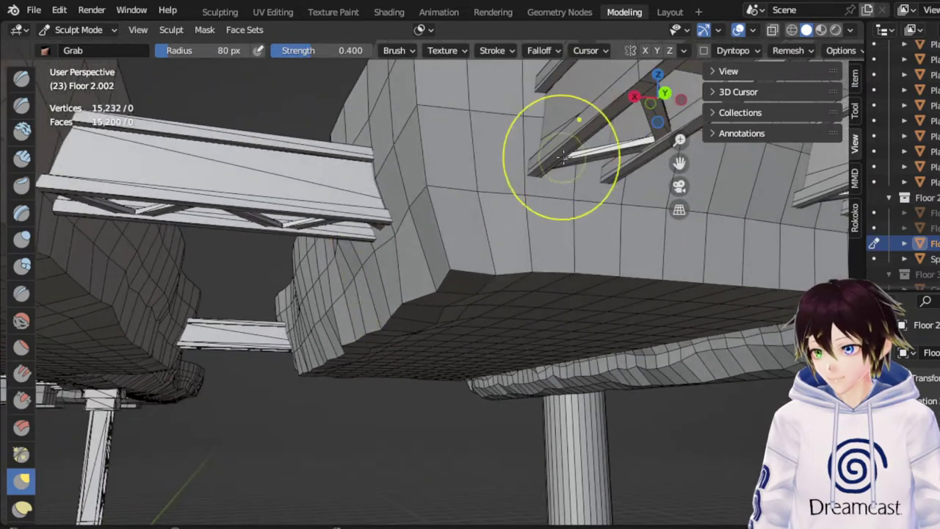
Push the lower side wall under and beyond the bridge sideways with Grab strokes to make its surface irregular
drag(679, 168, 738, 121)
scroll(590, 239, up, 1)
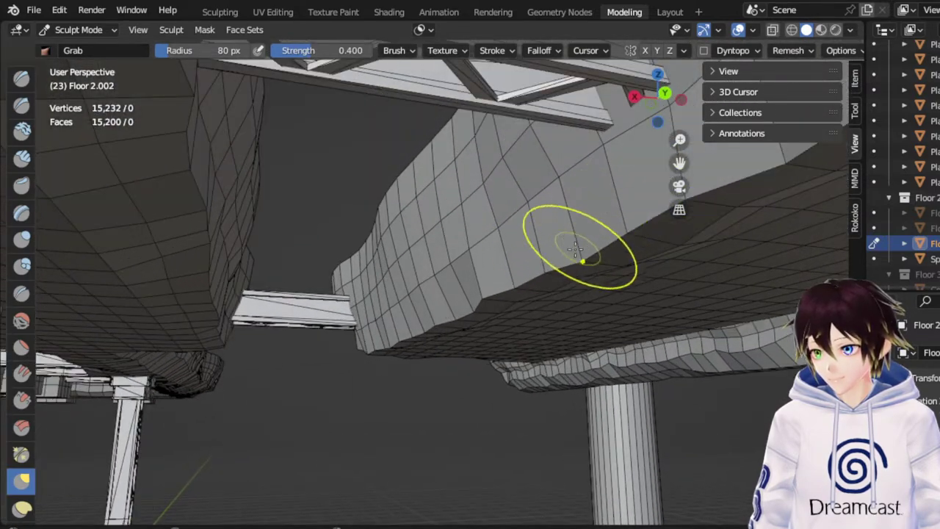
middle_drag(532, 256, 514, 261)
scroll(513, 261, up, 2)
drag(494, 233, 460, 221)
drag(512, 201, 474, 220)
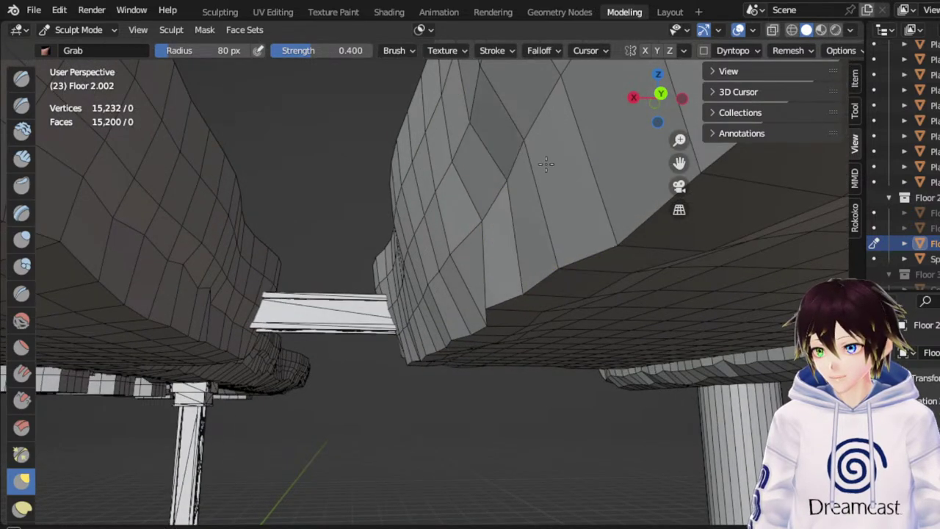
Examine the facing side walls and undersides of the two platform sections around their connecting bridges
middle_drag(510, 161, 651, 223)
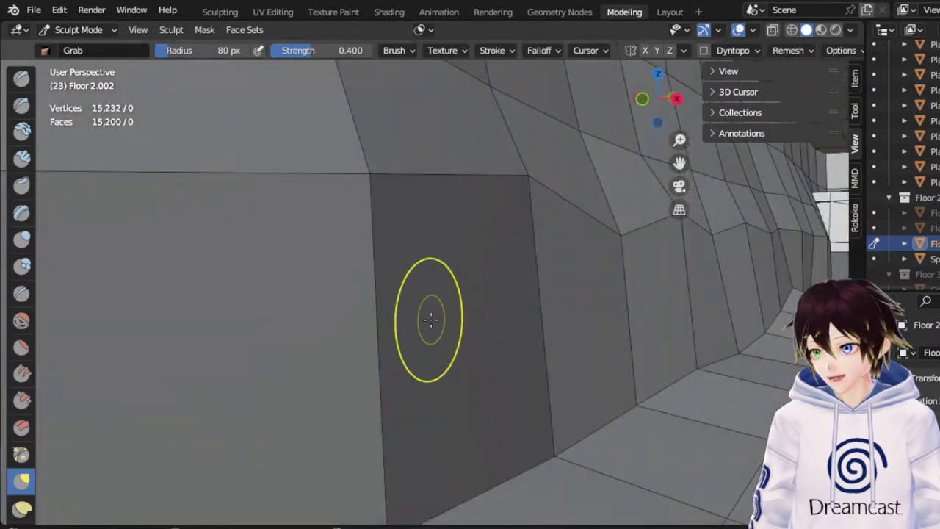
middle_drag(431, 319, 509, 250)
scroll(507, 249, down, 1)
mouse_move(443, 242)
middle_down()
mouse_move(418, 248)
mouse_move(421, 273)
middle_up()
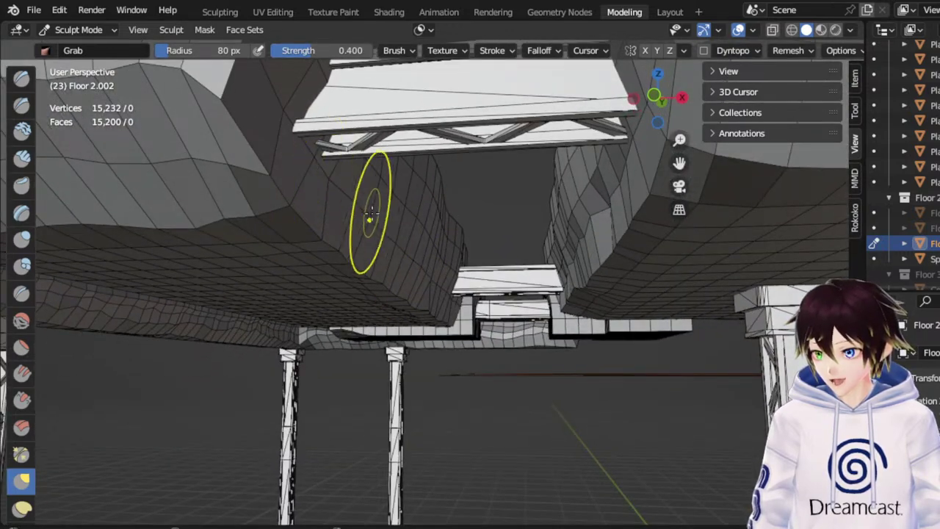
middle_drag(360, 211, 395, 246)
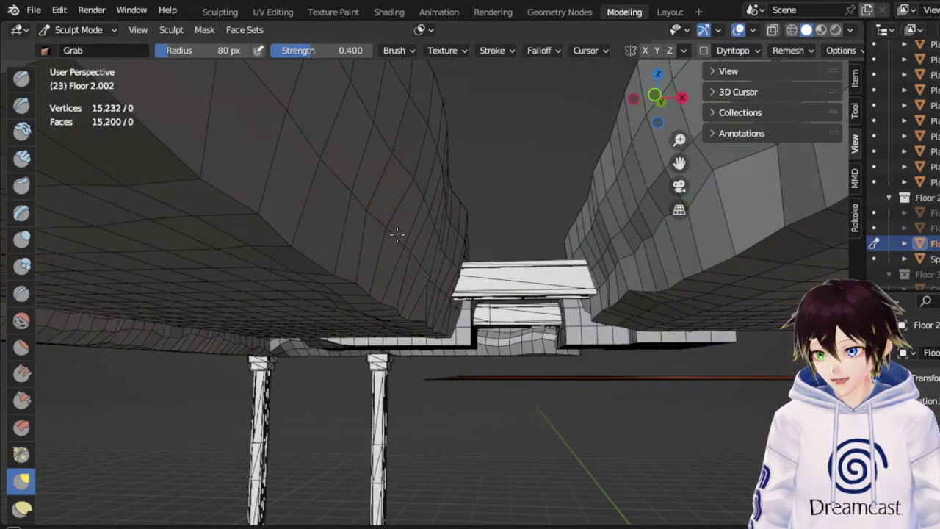
mouse_move(408, 247)
middle_down()
mouse_move(382, 238)
mouse_move(380, 204)
middle_up()
scroll(396, 247, down, 1)
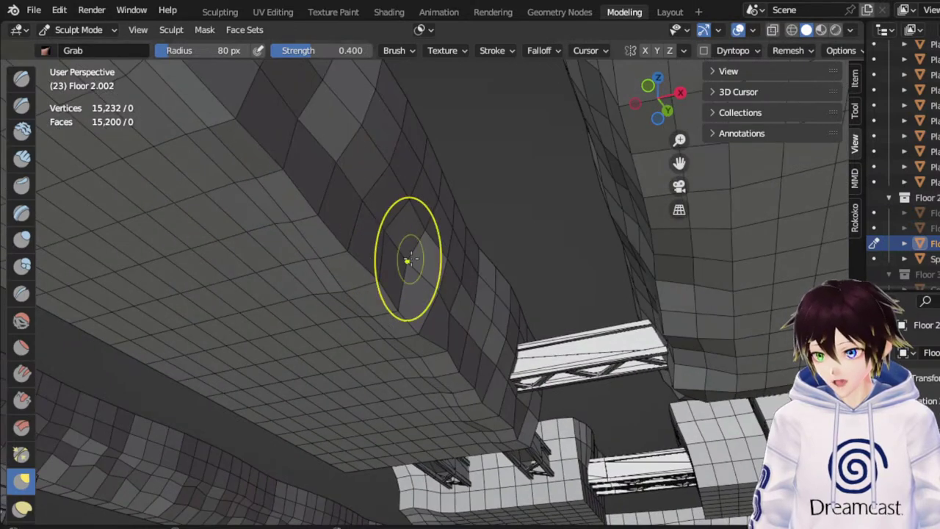
middle_drag(409, 260, 416, 297)
Shift the lower part of the platform's side wall slightly upward with a Grab stroke
scroll(425, 291, up, 2)
mouse_move(387, 252)
middle_down()
mouse_move(384, 300)
mouse_move(438, 223)
mouse_move(372, 180)
mouse_move(295, 177)
mouse_move(273, 203)
mouse_move(312, 269)
mouse_move(345, 287)
mouse_move(344, 196)
mouse_move(333, 176)
middle_up()
scroll(415, 226, down, 3)
scroll(345, 287, up, 3)
scroll(333, 177, down, 5)
mouse_move(392, 242)
mouse_down()
mouse_move(387, 223)
mouse_move(401, 203)
mouse_up()
scroll(402, 203, down, 2)
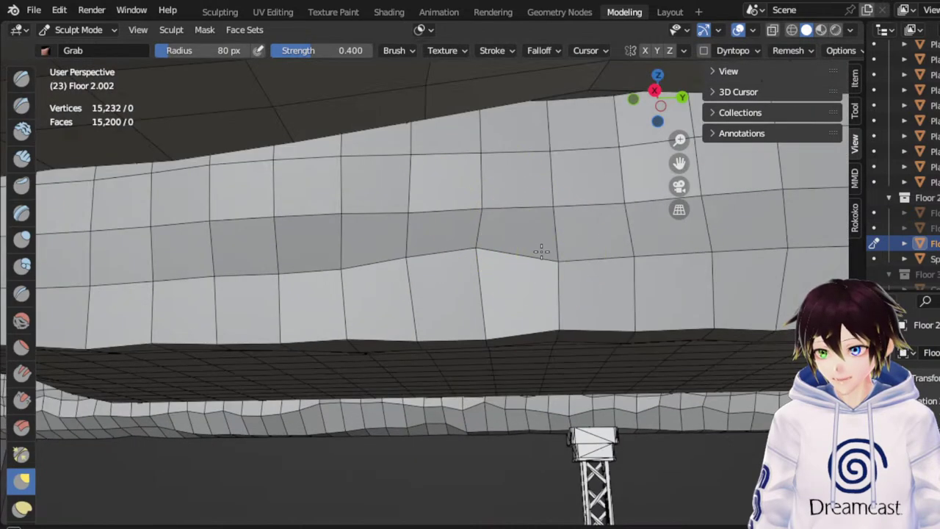
Break up the lower edge row of the side wall beside the bridge truss, moving its vertices unevenly up and down with Grab strokes
shift+middle_drag(675, 159, 524, 254)
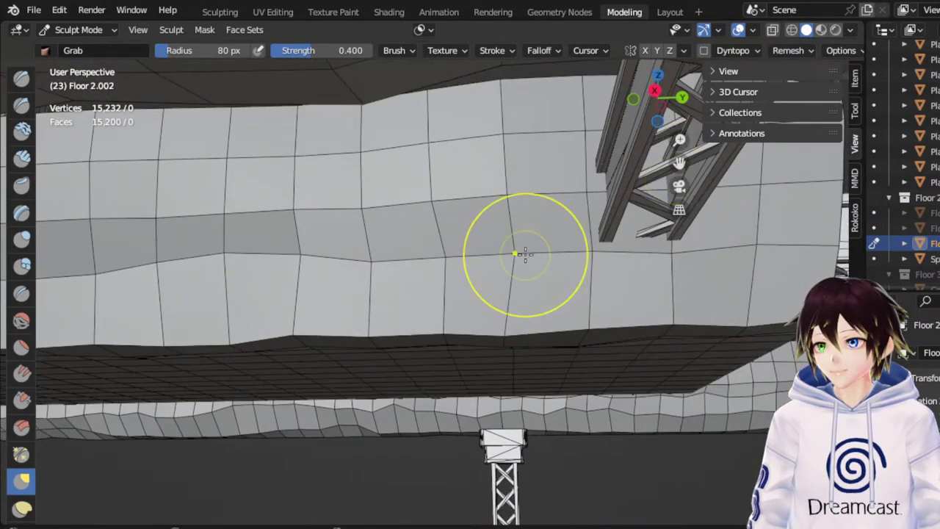
middle_drag(419, 254, 431, 254)
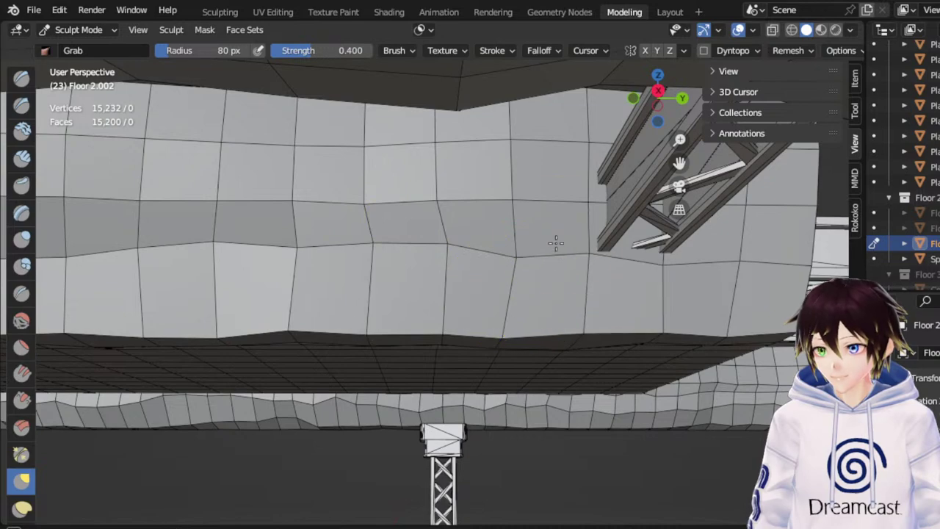
middle_drag(725, 261, 659, 243)
shift+middle_drag(673, 159, 444, 169)
mouse_move(434, 249)
middle_down()
mouse_move(522, 251)
mouse_move(490, 224)
middle_up()
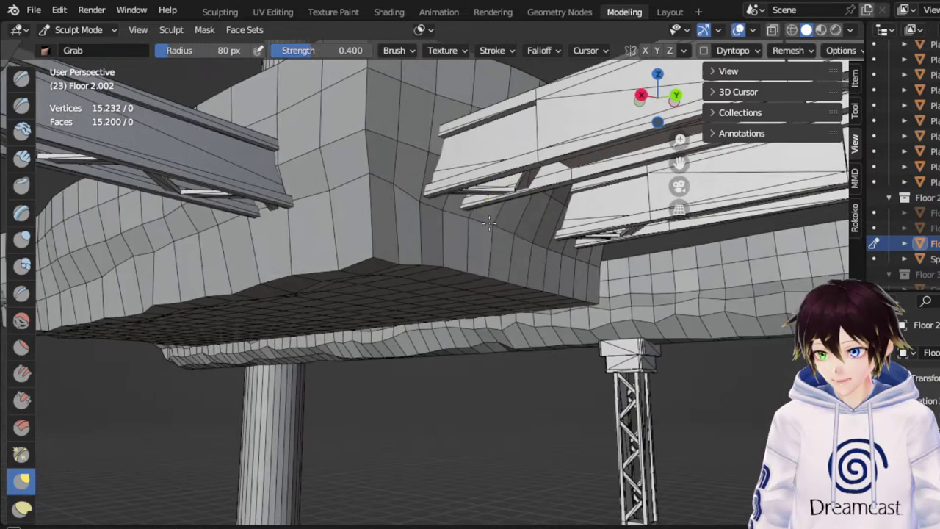
Examine the end wall under the twin bridges, the long side walls and the far corner of the platform for overly regular areas
middle_drag(562, 252, 504, 250)
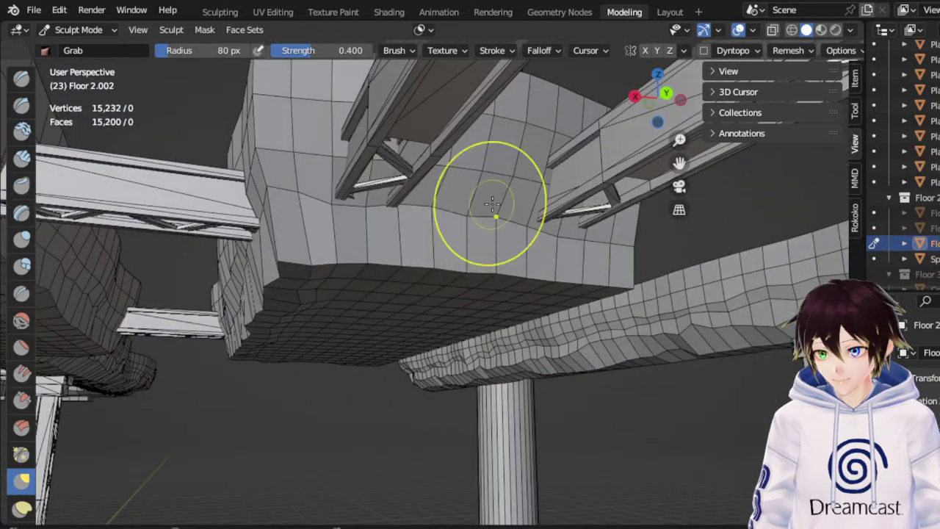
middle_drag(492, 204, 377, 242)
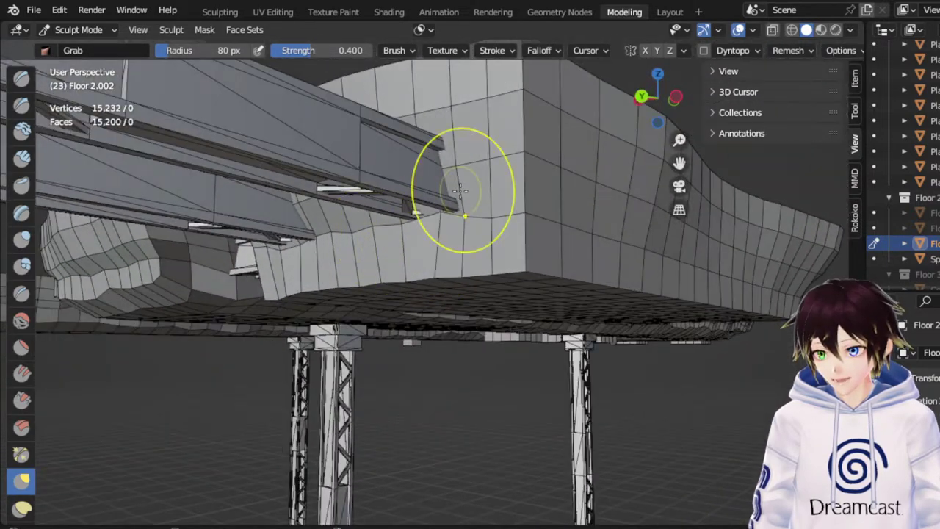
middle_drag(460, 190, 429, 205)
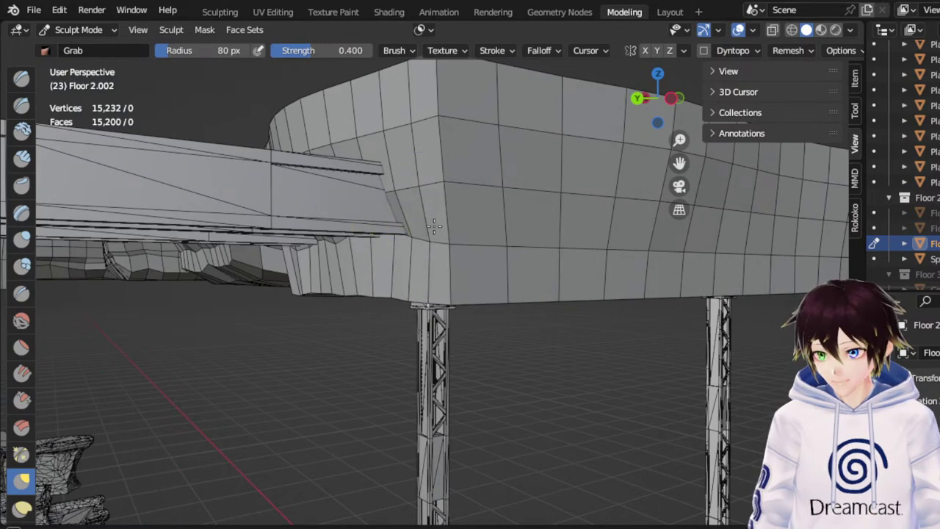
middle_drag(451, 218, 625, 222)
middle_drag(521, 226, 651, 219)
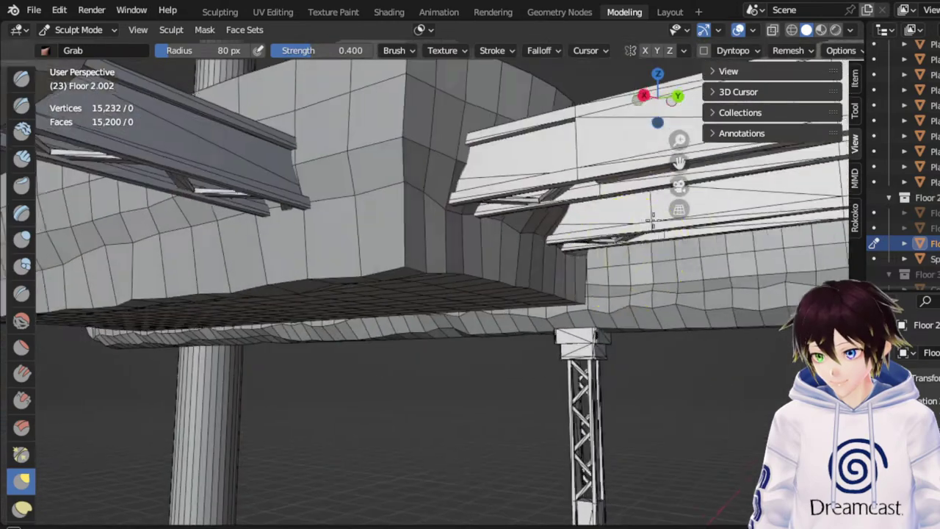
middle_drag(316, 218, 662, 213)
shift+middle_drag(367, 211, 705, 209)
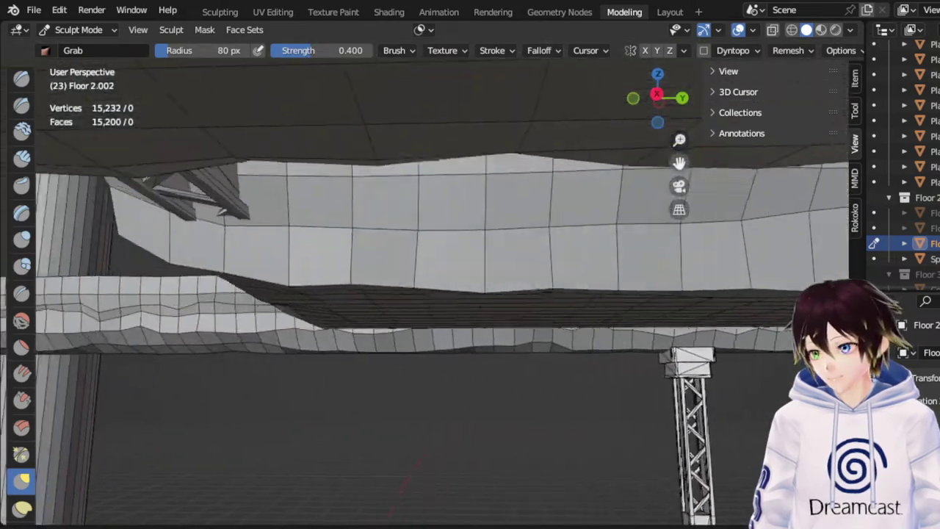
mouse_move(107, 198)
shift+middle_down()
mouse_move(294, 197)
mouse_move(375, 208)
shift+middle_up()
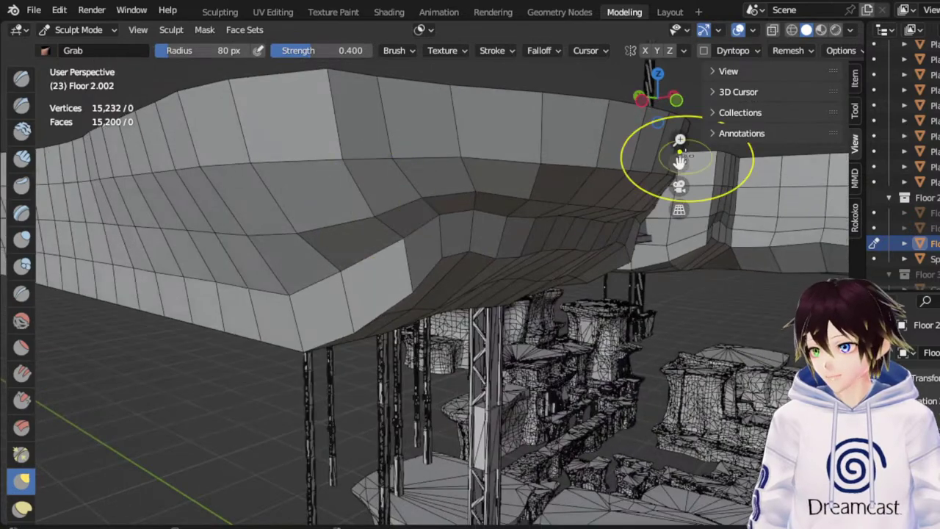
mouse_move(242, 246)
shift+middle_down()
mouse_move(421, 237)
mouse_move(379, 233)
shift+middle_up()
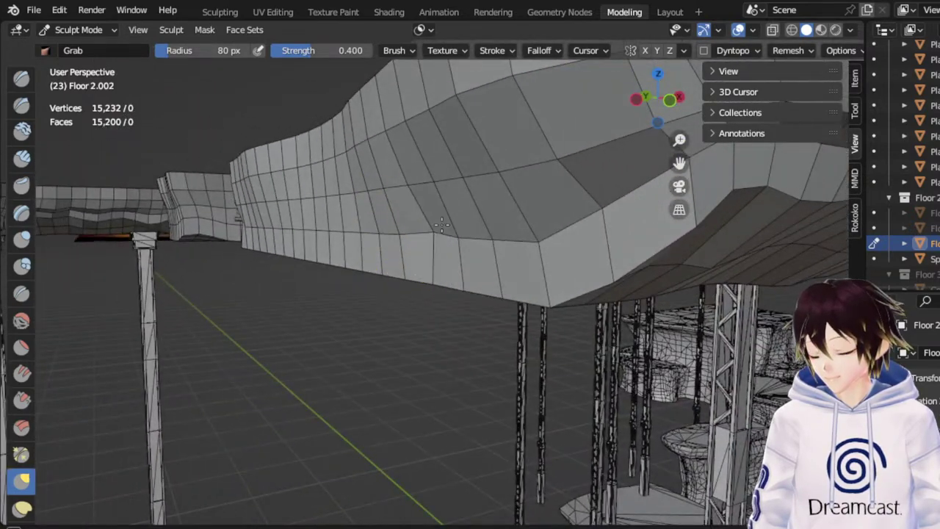
middle_drag(441, 225, 431, 224)
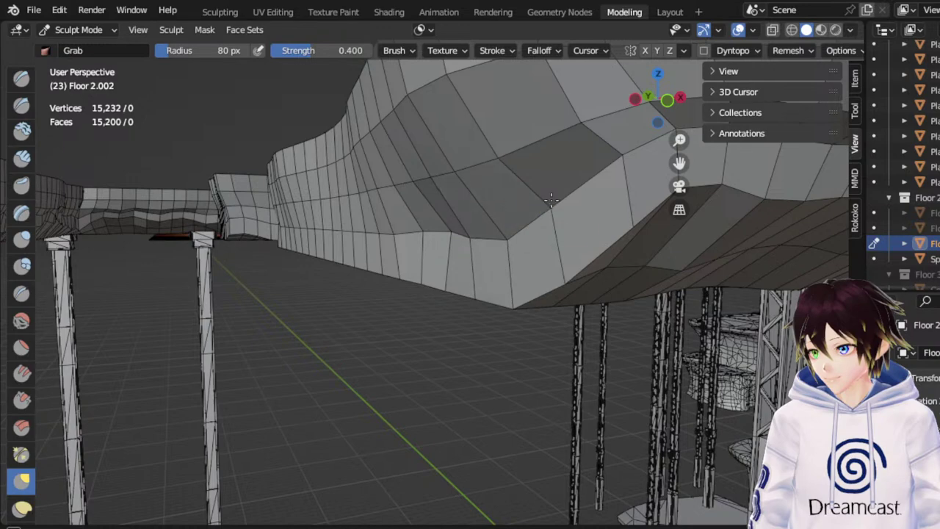
mouse_move(540, 204)
shift+middle_down()
mouse_move(624, 210)
mouse_move(574, 219)
shift+middle_up()
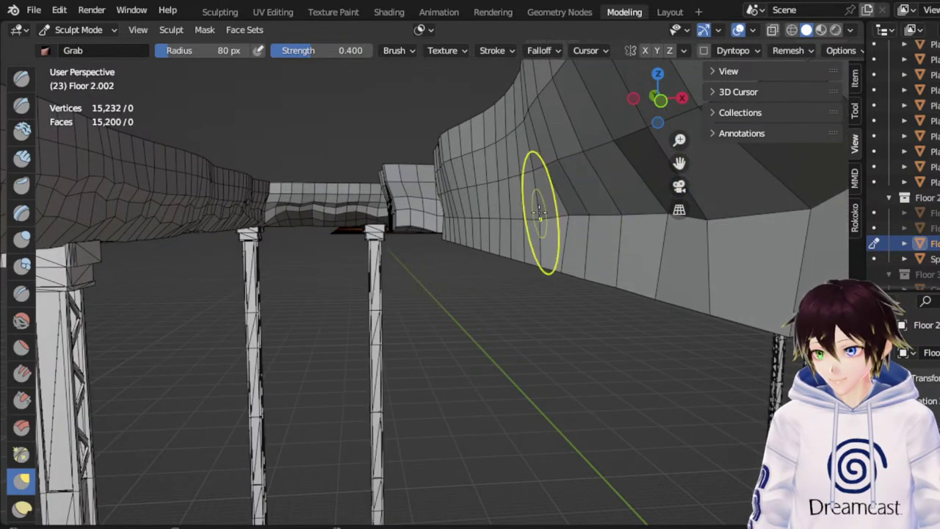
middle_drag(489, 235, 642, 242)
middle_drag(434, 213, 514, 184)
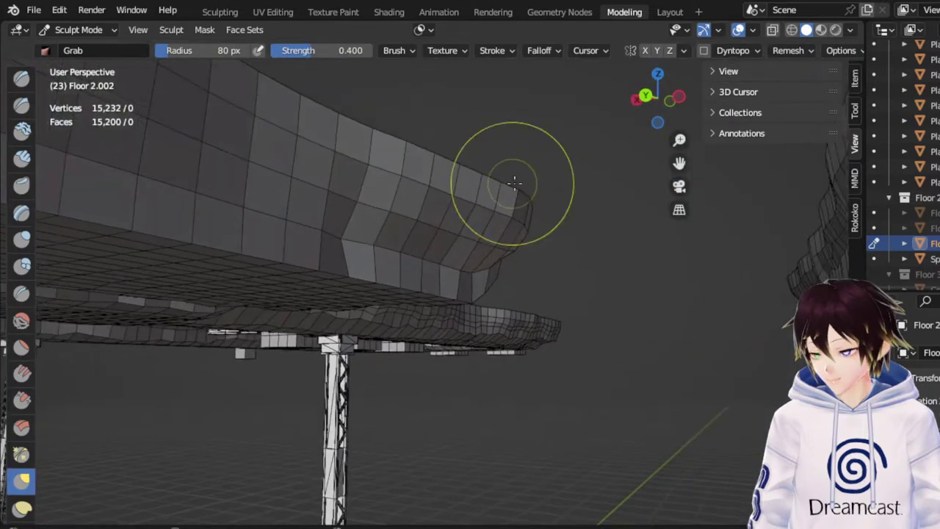
Distort the lower rows of the outer side wall with short Grab strokes, working along it toward the corner beside the bridge
drag(679, 163, 779, 169)
middle_drag(361, 247, 344, 284)
mouse_move(578, 273)
mouse_down()
mouse_move(573, 263)
mouse_move(544, 262)
mouse_move(498, 273)
mouse_up()
mouse_move(497, 273)
middle_down()
mouse_move(510, 250)
mouse_move(522, 252)
mouse_move(486, 286)
middle_up()
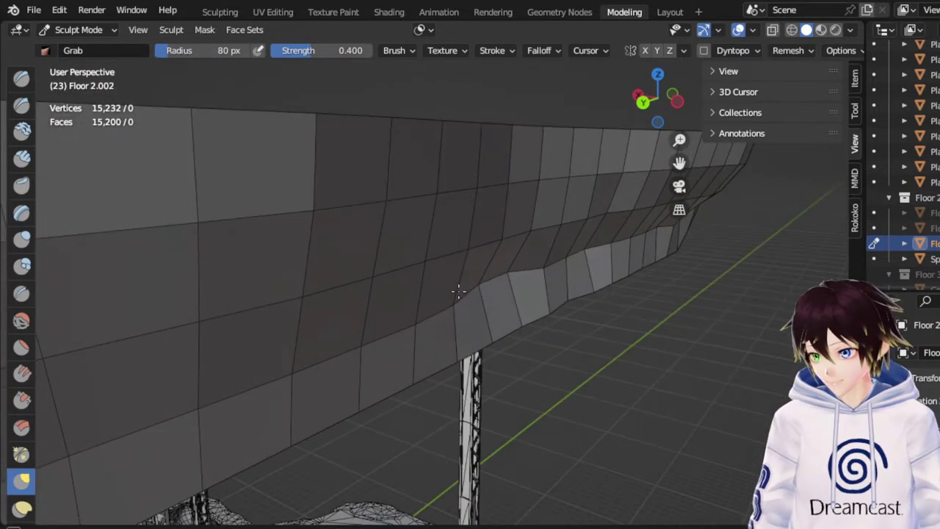
drag(458, 291, 442, 284)
drag(398, 338, 401, 332)
scroll(367, 313, down, 3)
mouse_move(365, 311)
middle_down()
mouse_move(372, 331)
mouse_move(392, 324)
middle_up()
mouse_move(292, 346)
mouse_down()
mouse_move(269, 334)
mouse_move(302, 332)
mouse_up()
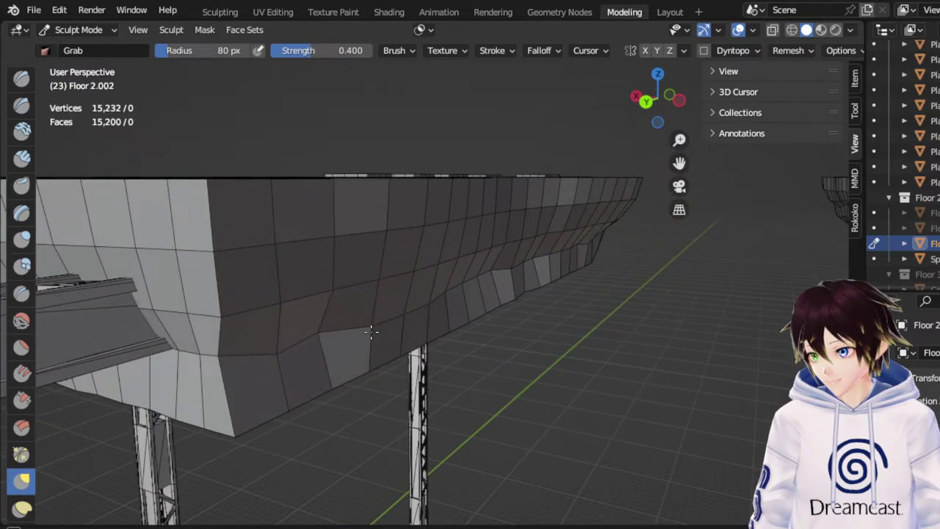
mouse_move(371, 332)
mouse_down()
mouse_move(351, 319)
mouse_move(377, 299)
mouse_move(405, 296)
mouse_up()
Push the bottom edge and the corner between the end wall and the outer wall inward with Grab strokes
middle_drag(401, 312, 435, 258)
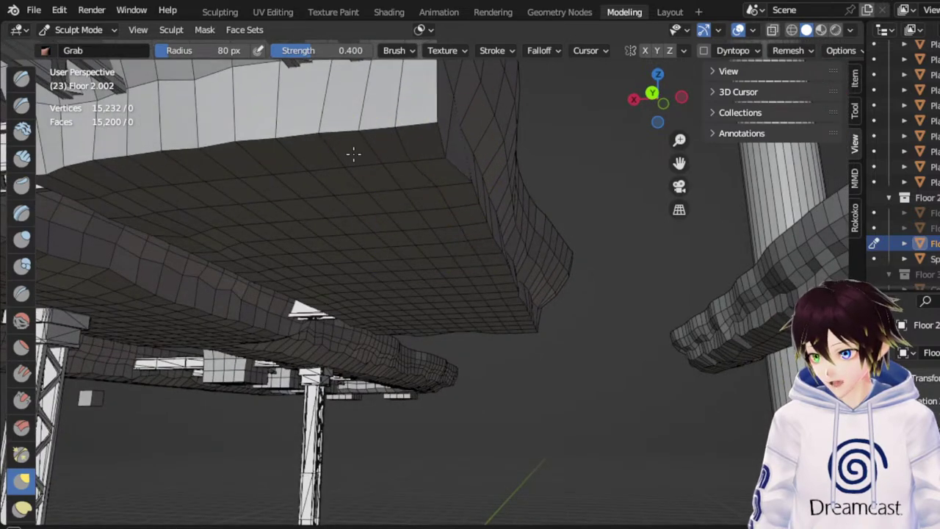
drag(406, 120, 353, 139)
middle_drag(405, 144, 288, 196)
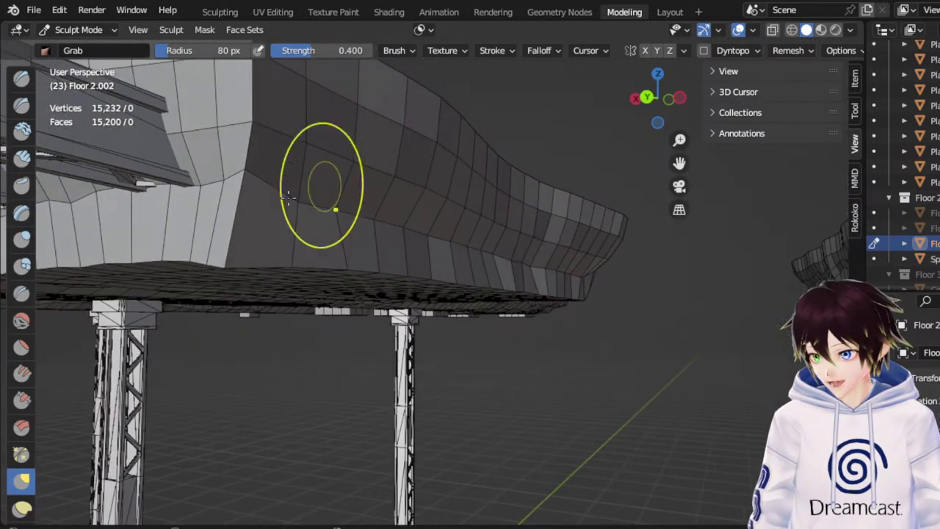
drag(213, 241, 227, 225)
Pull the outer edge of the section's underside inward at several spots with Grab strokes, starting from the end with the twin bridges
mouse_move(233, 220)
middle_down()
mouse_move(227, 239)
mouse_move(239, 238)
middle_up()
mouse_move(233, 287)
middle_down()
mouse_move(315, 234)
mouse_move(340, 189)
middle_up()
drag(680, 164, 678, 232)
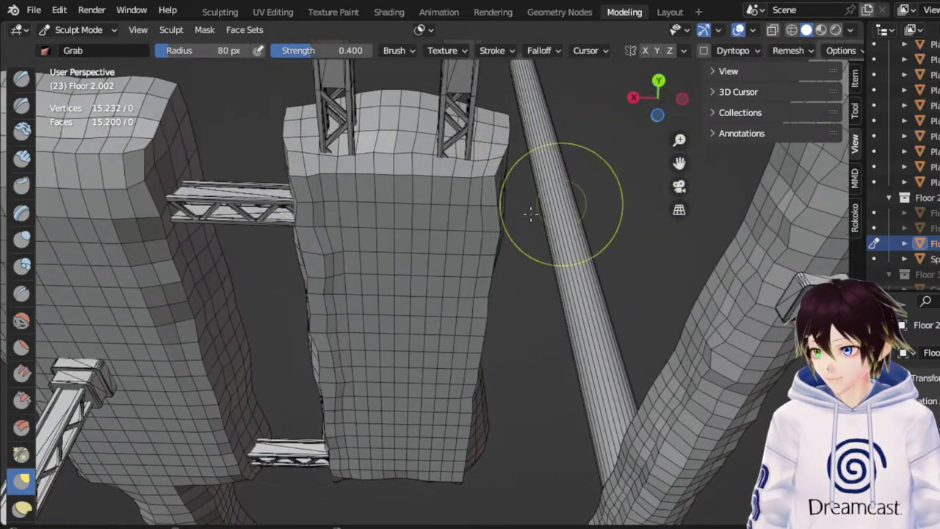
middle_drag(531, 214, 503, 182)
mouse_move(465, 180)
mouse_down()
mouse_move(450, 185)
mouse_move(438, 252)
mouse_up()
drag(450, 203, 437, 201)
drag(454, 302, 441, 306)
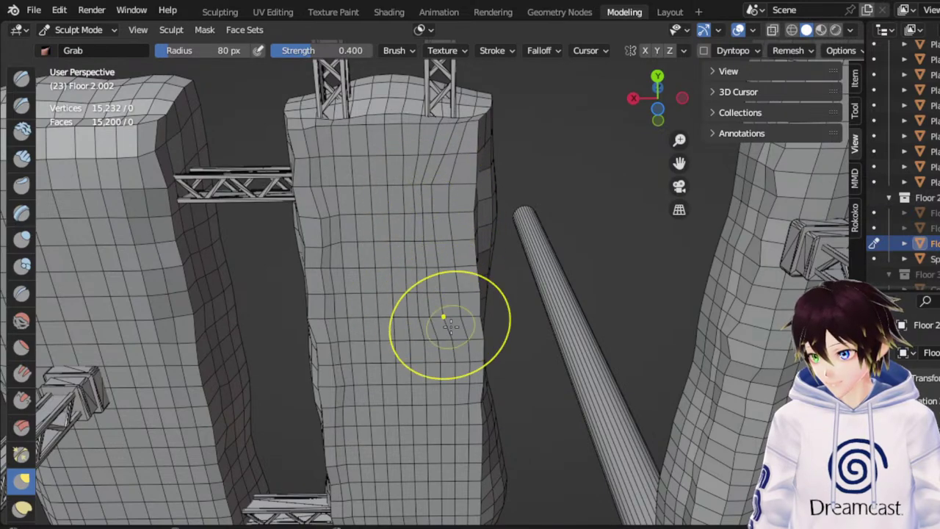
drag(453, 350, 424, 356)
drag(447, 391, 434, 388)
Continue reshaping the underside's outer edge toward the opposite end, pulling the stretch near the end corner inward
drag(680, 163, 678, 56)
middle_drag(551, 304, 548, 266)
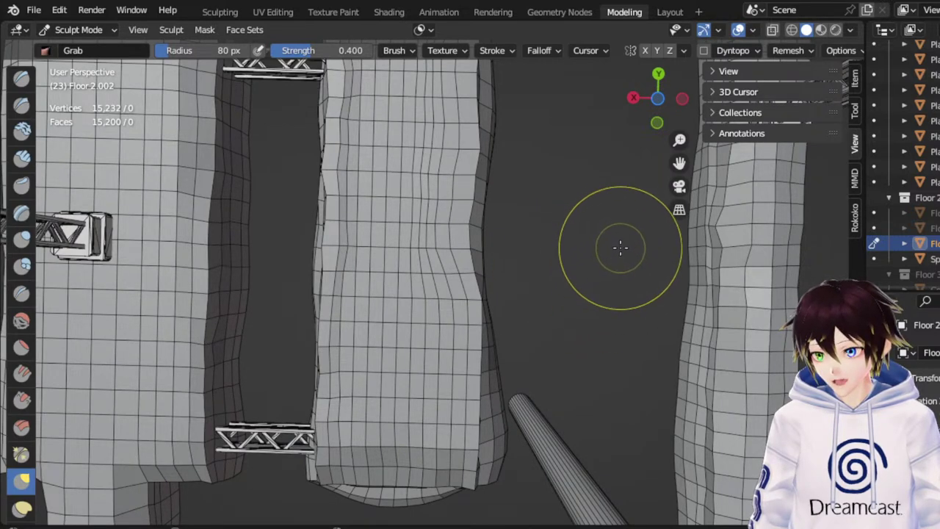
drag(680, 164, 697, 76)
middle_drag(447, 232, 478, 231)
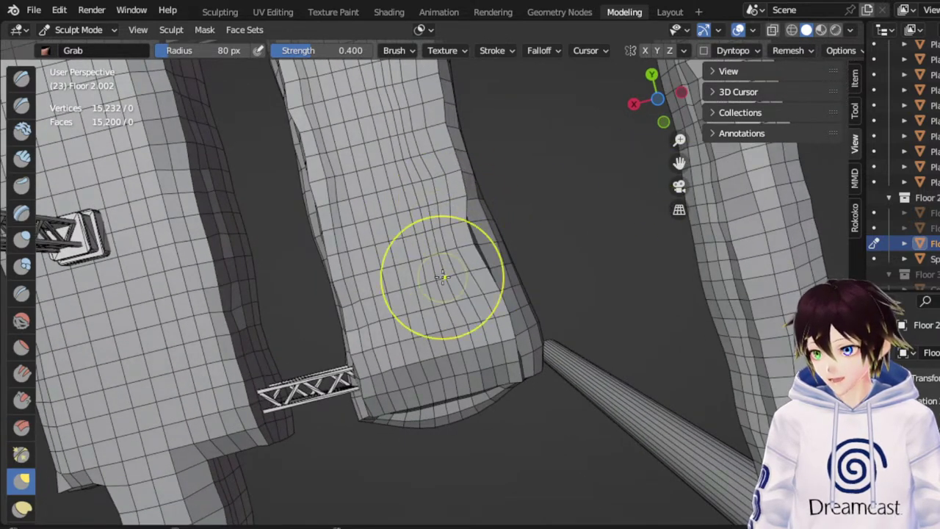
mouse_move(503, 313)
mouse_down()
mouse_move(474, 321)
mouse_move(481, 368)
mouse_up()
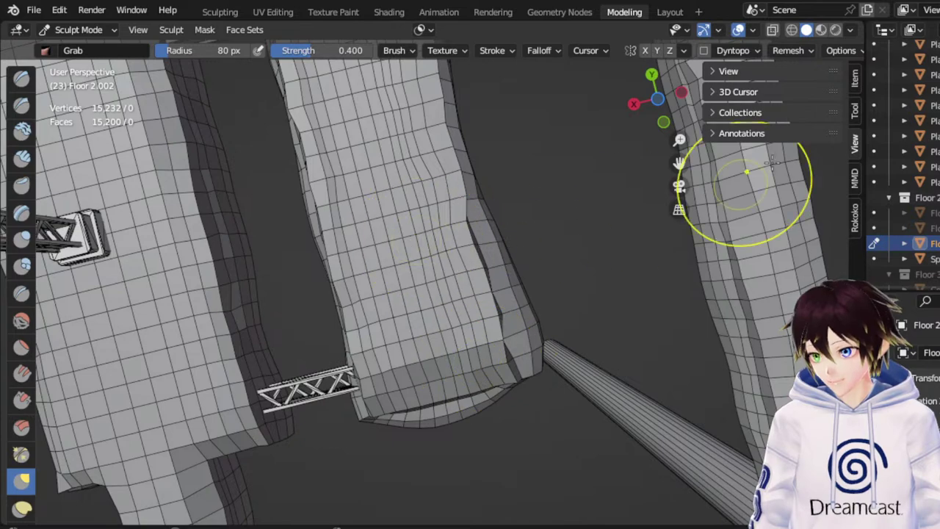
Push the underside's inner edge, facing the neighbouring section, unevenly inward with Grab strokes from the end bridge along its length
drag(681, 164, 805, 221)
middle_drag(503, 259, 471, 258)
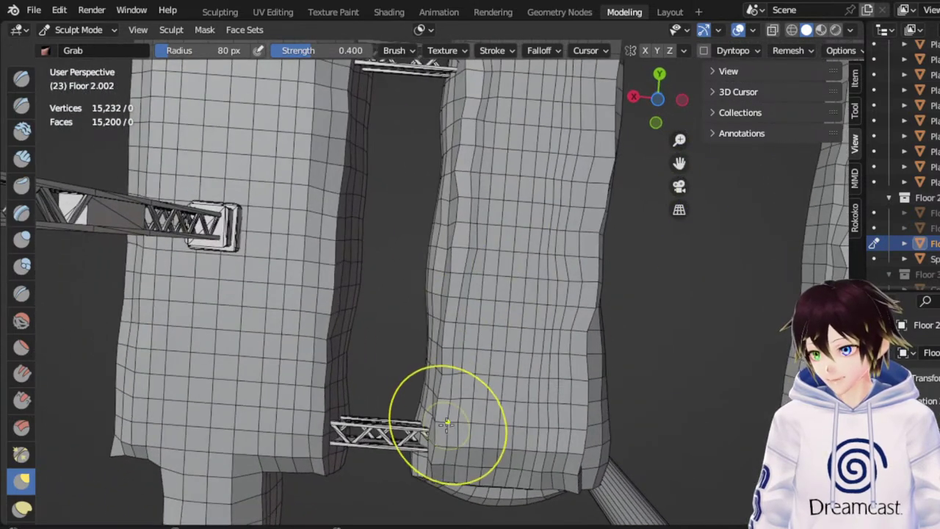
drag(447, 424, 465, 424)
drag(457, 390, 478, 373)
drag(455, 317, 472, 312)
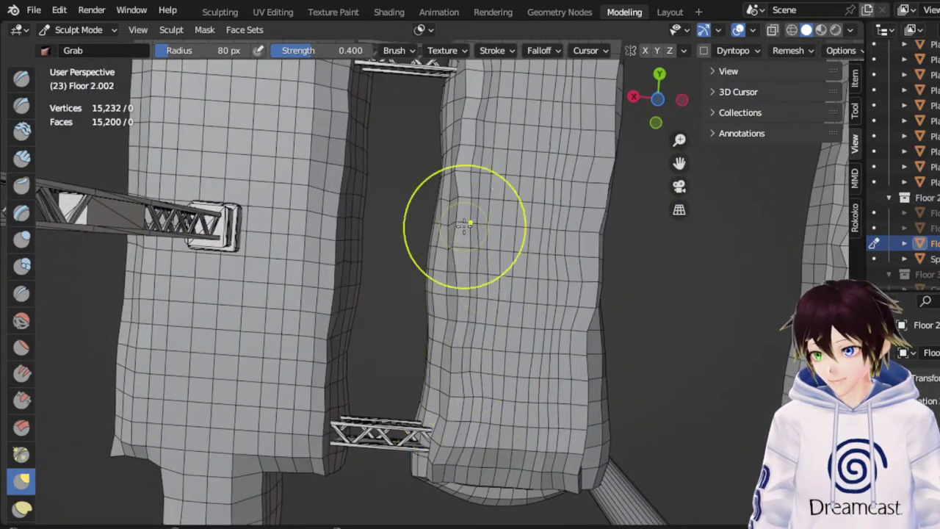
drag(471, 184, 485, 180)
Reshape the underside corners and end edge beneath the twin bridges into uneven forms with the Grab brush
drag(679, 163, 678, 317)
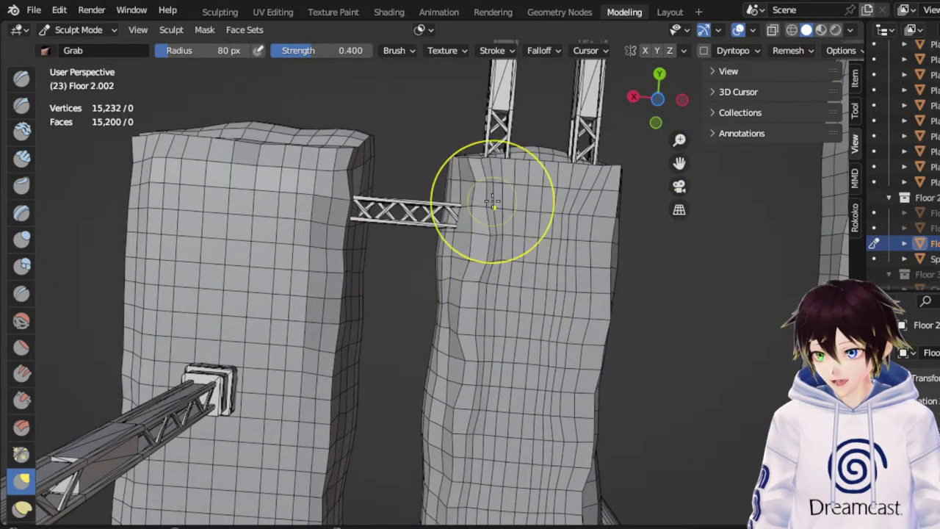
middle_drag(488, 179, 579, 276)
drag(682, 164, 588, 184)
scroll(570, 280, up, 3)
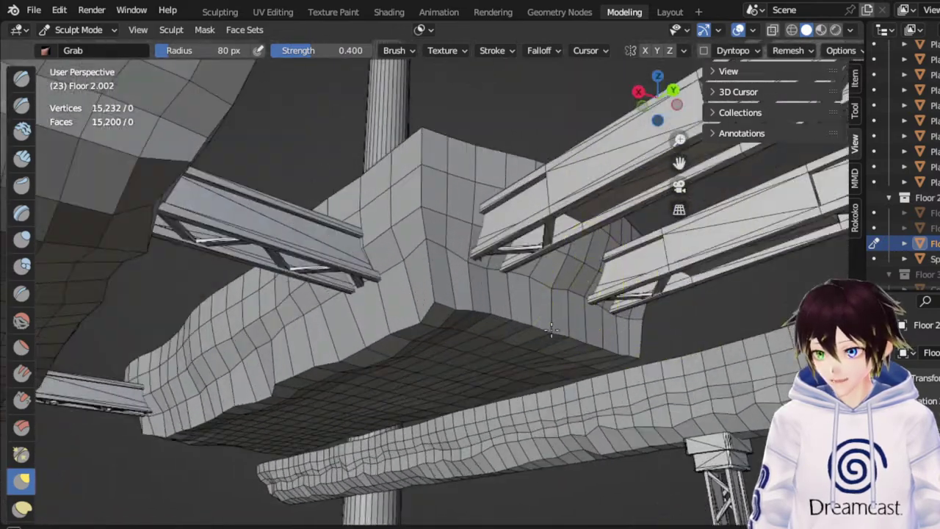
middle_drag(503, 316, 439, 228)
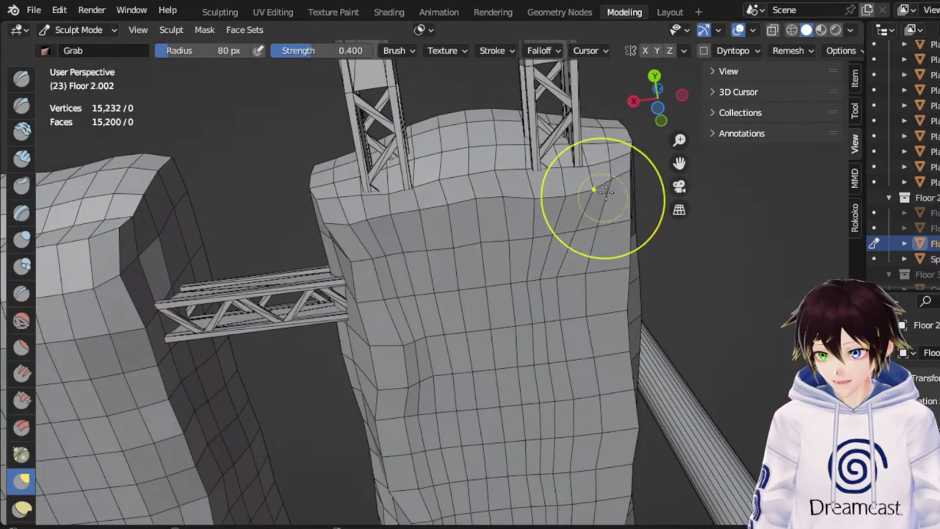
middle_drag(612, 190, 549, 111)
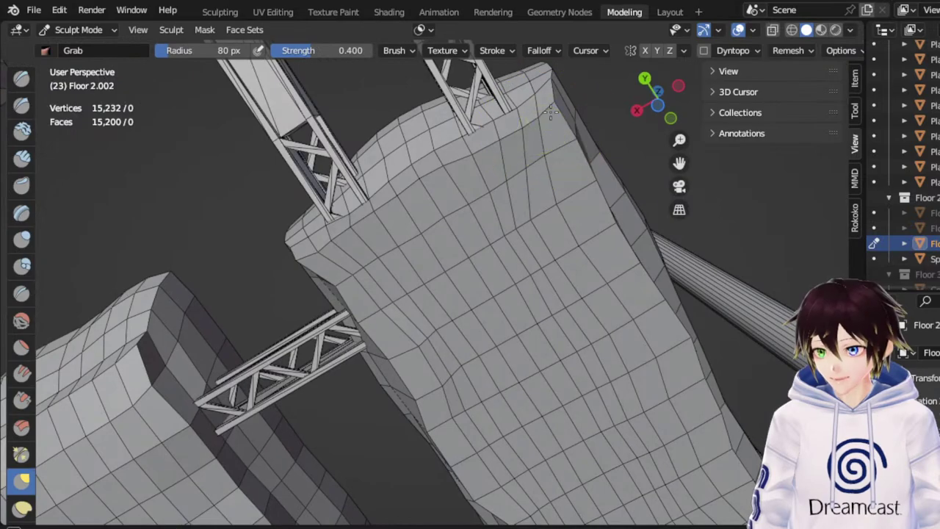
middle_drag(551, 156, 498, 180)
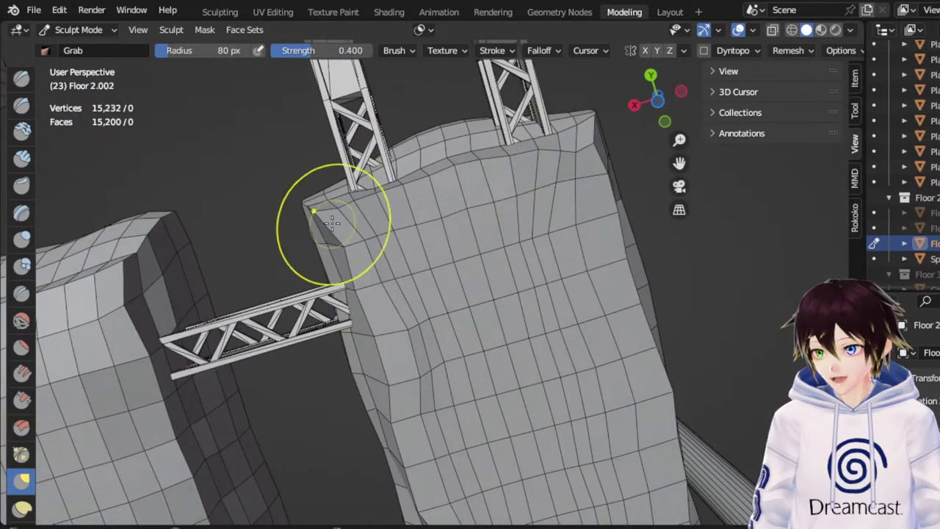
middle_drag(354, 219, 706, 347)
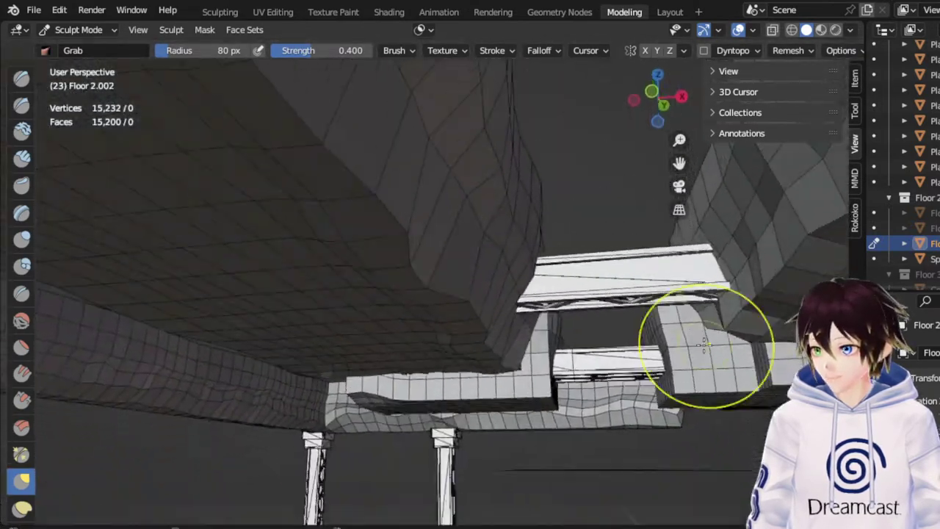
Raise the lower edge loop along one half of the small T-shaped block's outer wall unevenly with Grab strokes
scroll(706, 347, down, 3)
middle_drag(422, 215, 489, 277)
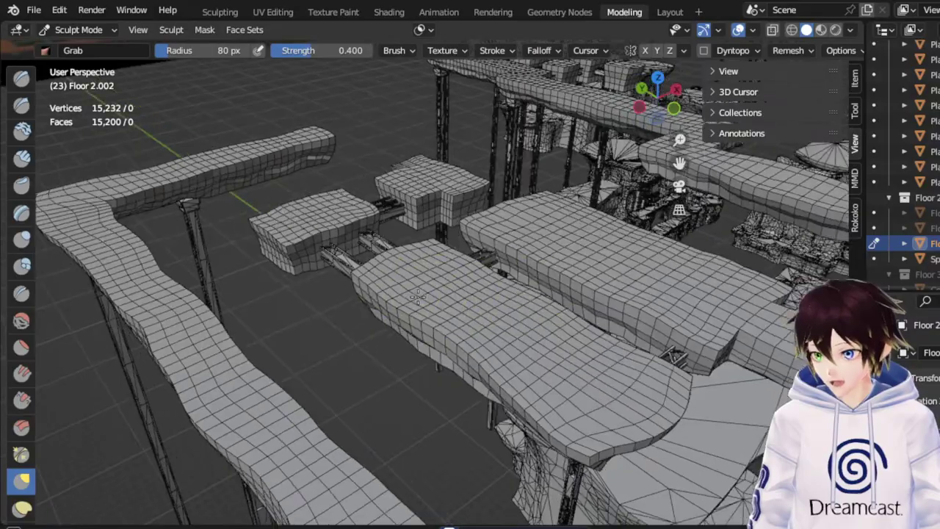
scroll(579, 337, up, 6)
middle_drag(579, 337, 521, 293)
middle_drag(394, 263, 500, 310)
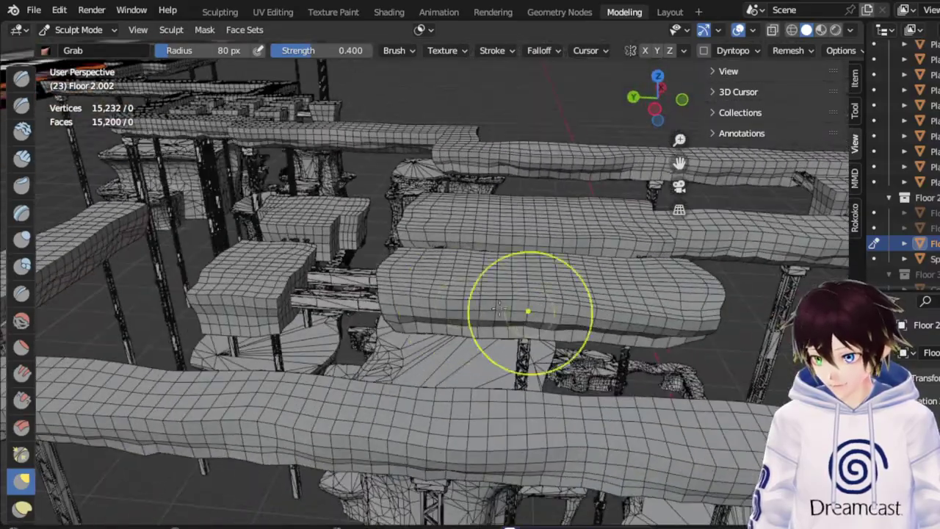
middle_drag(261, 207, 485, 202)
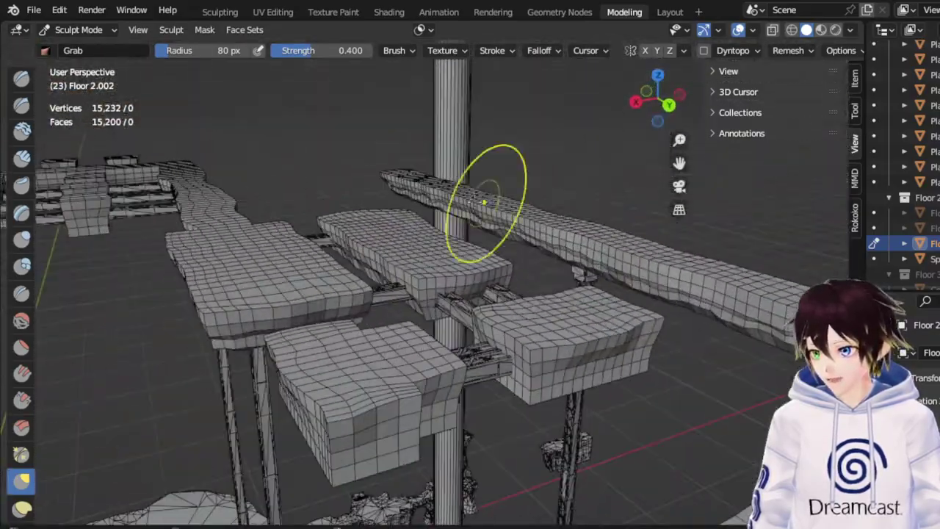
middle_drag(491, 273, 522, 243)
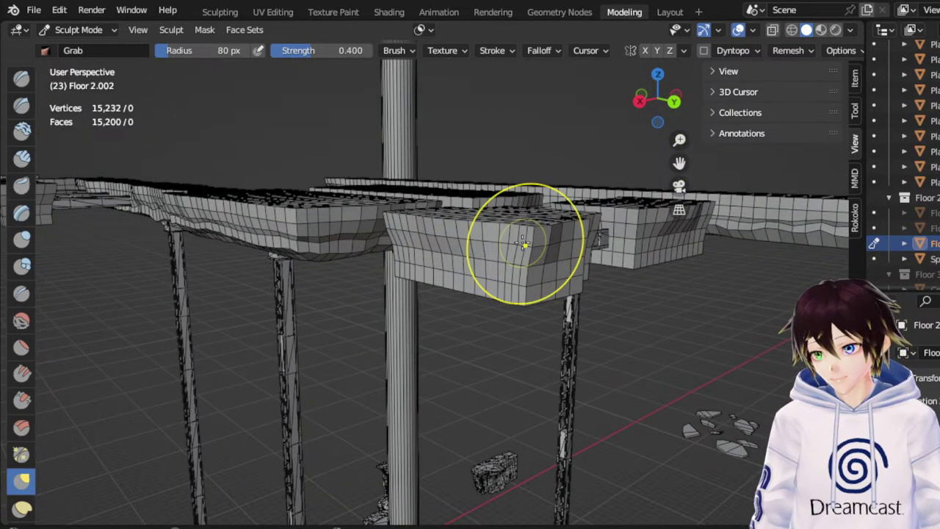
scroll(520, 245, up, 3)
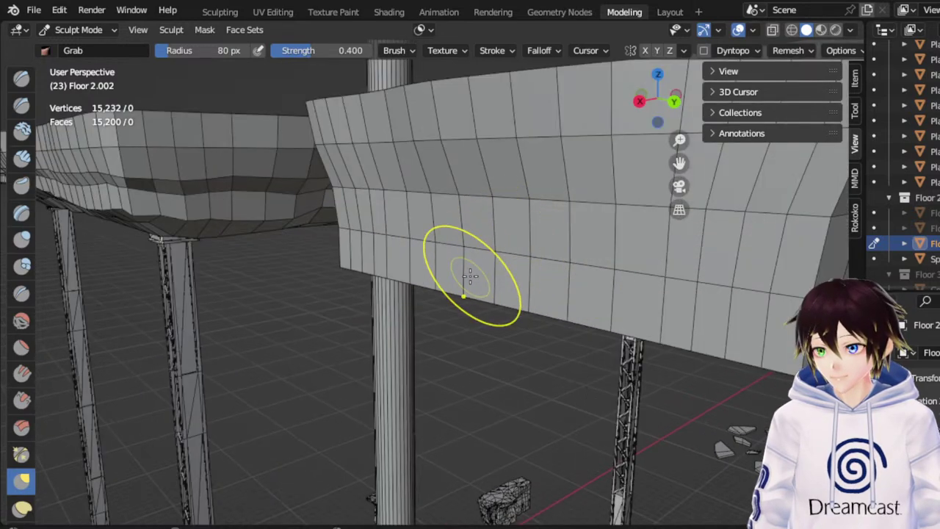
middle_drag(474, 266, 573, 253)
drag(676, 171, 449, 200)
middle_drag(567, 248, 575, 249)
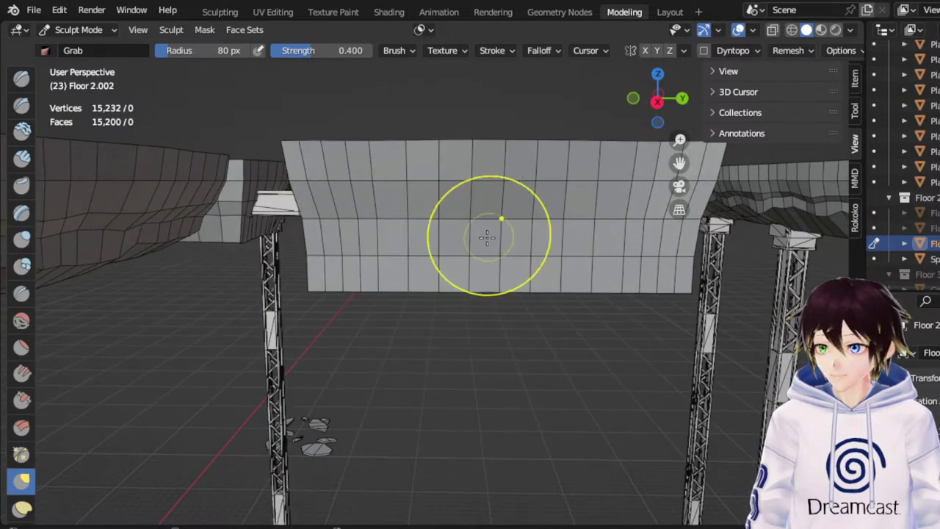
drag(472, 248, 476, 205)
drag(436, 247, 426, 210)
drag(398, 245, 399, 220)
mouse_move(361, 238)
mouse_down()
mouse_move(360, 221)
mouse_move(330, 220)
mouse_move(404, 230)
mouse_up()
drag(489, 246, 485, 231)
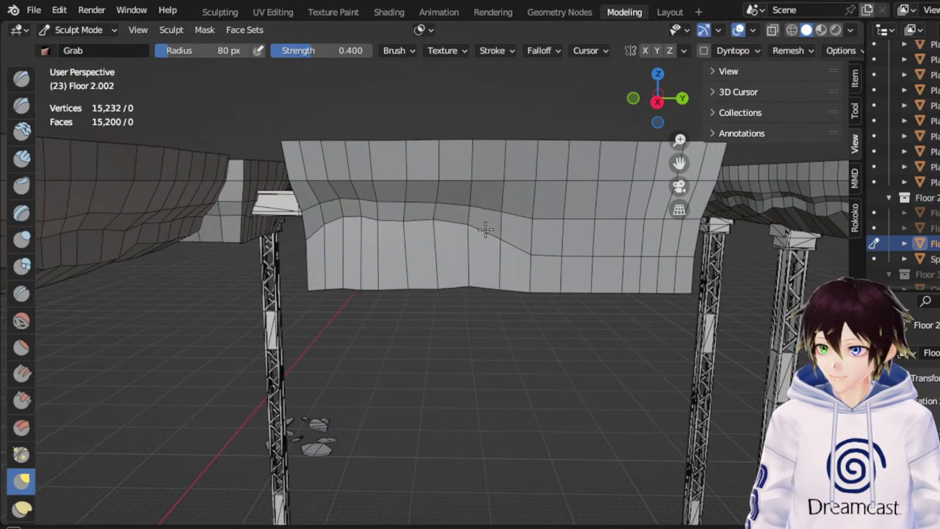
Continue raising the outer wall's lower edge loop over the remaining half up to the far corner
drag(545, 253, 548, 226)
mouse_move(583, 252)
mouse_down()
mouse_move(582, 228)
mouse_move(643, 231)
mouse_up()
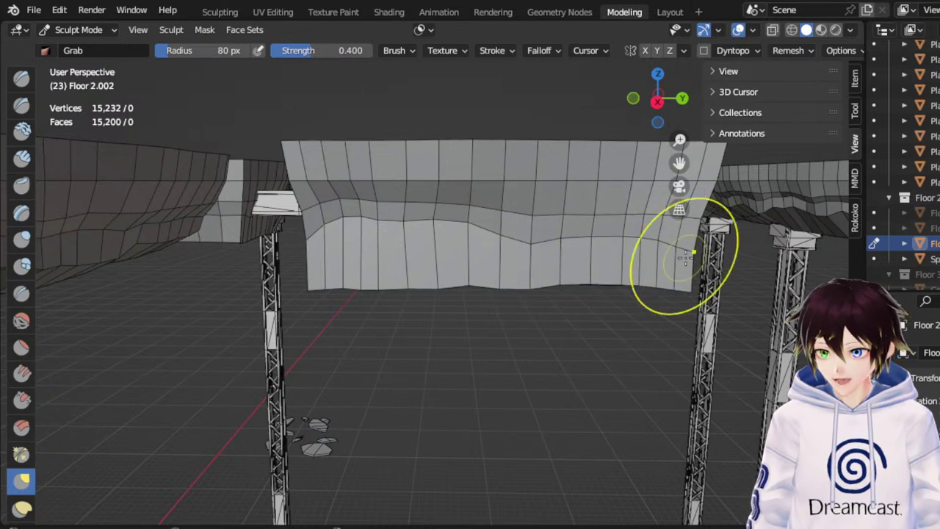
mouse_move(683, 256)
mouse_down()
mouse_move(679, 231)
mouse_move(597, 225)
mouse_up()
drag(537, 251, 536, 236)
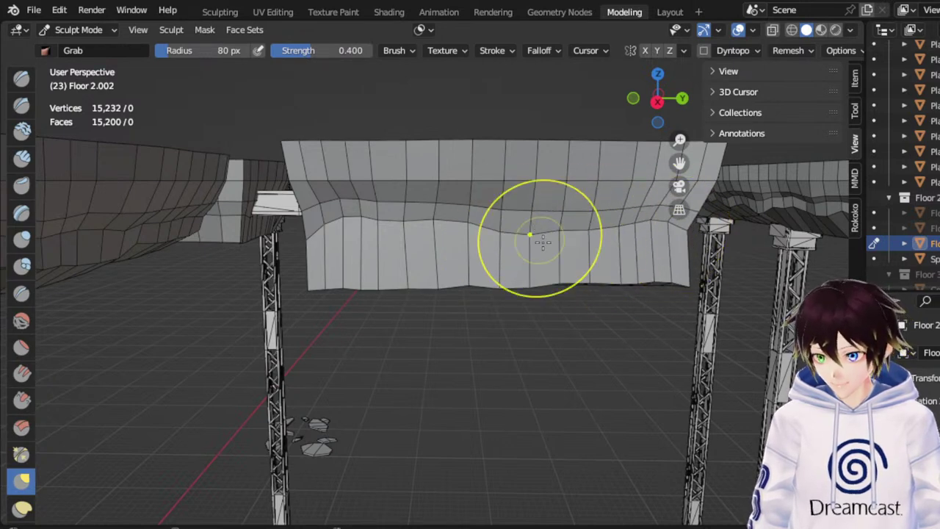
Pull the outer wall's bottom edge upward at several spots into a ragged line with the Grab brush
drag(540, 281, 533, 263)
drag(500, 273, 491, 246)
drag(470, 283, 457, 260)
mouse_move(418, 283)
mouse_down()
mouse_move(410, 266)
mouse_move(371, 259)
mouse_up()
drag(349, 281, 351, 255)
drag(314, 283, 316, 241)
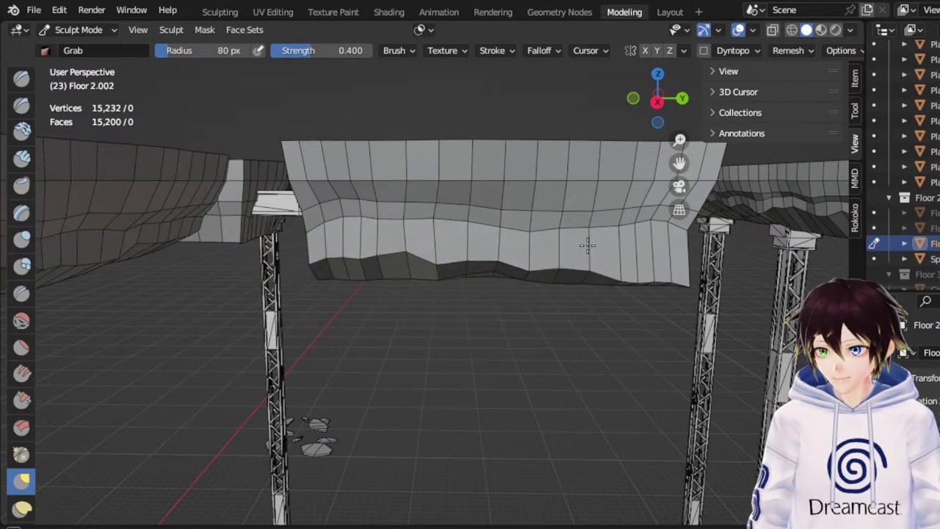
middle_drag(587, 245, 607, 257)
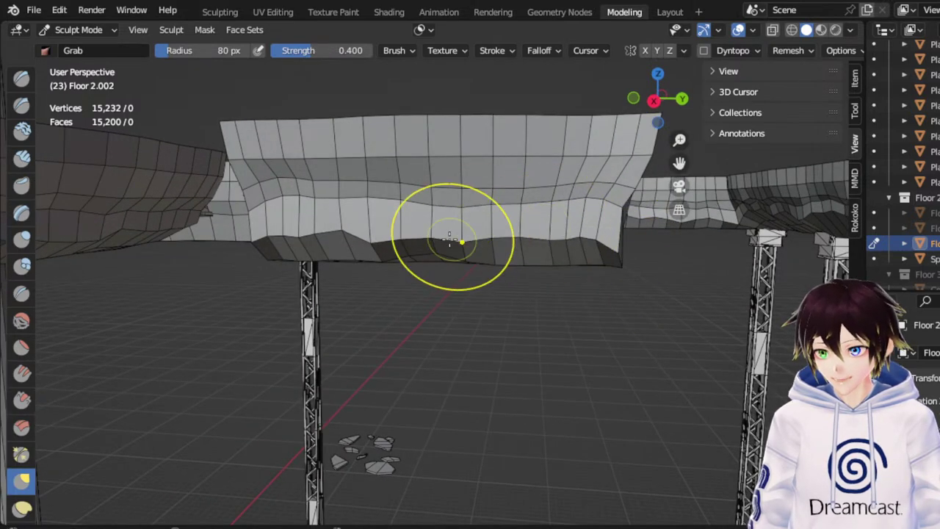
drag(370, 243, 358, 236)
From below, push the T-shaped block's outer underside edge unevenly inward with Grab strokes
middle_drag(447, 228, 330, 236)
scroll(329, 235, up, 5)
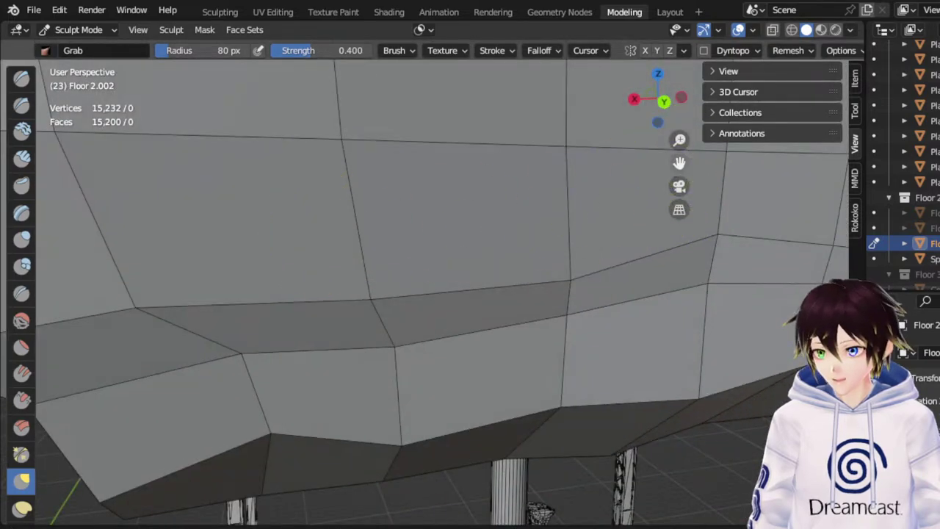
scroll(676, 181, down, 5)
middle_drag(434, 275, 538, 101)
middle_drag(532, 241, 548, 225)
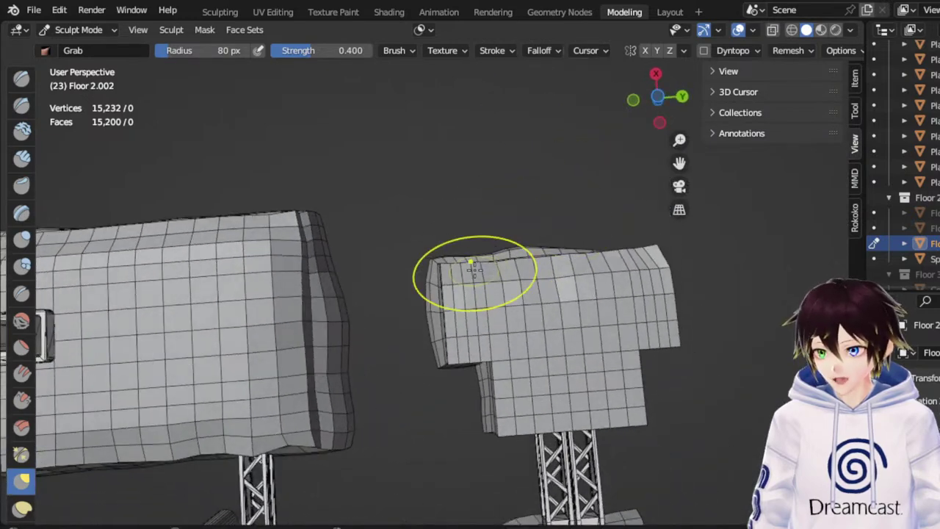
drag(534, 261, 545, 269)
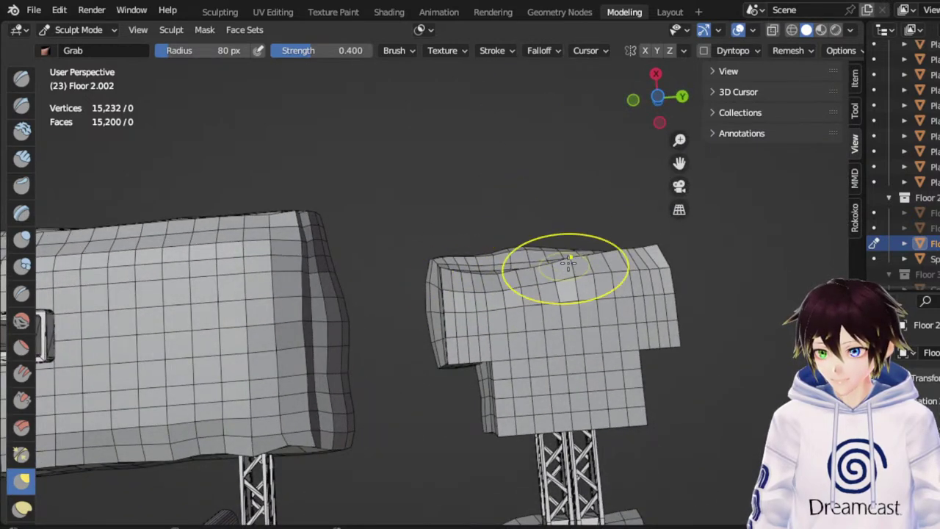
mouse_move(601, 253)
mouse_down()
mouse_move(611, 265)
mouse_move(660, 266)
mouse_up()
Pull in the bottom corner at the block's notch, where the wide and narrow parts meet, with the Grab brush
middle_drag(572, 275, 474, 307)
scroll(475, 306, up, 3)
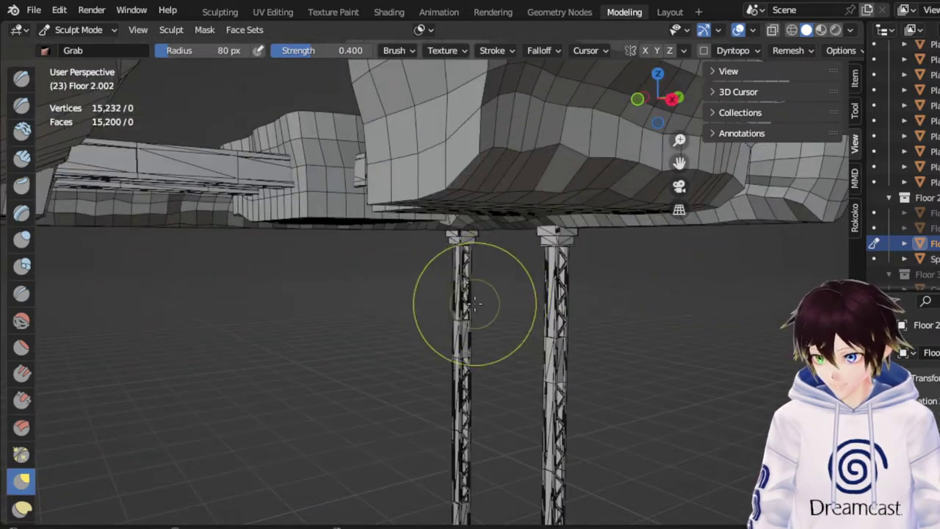
mouse_move(498, 140)
shift+middle_down()
mouse_move(495, 220)
mouse_move(442, 274)
shift+middle_up()
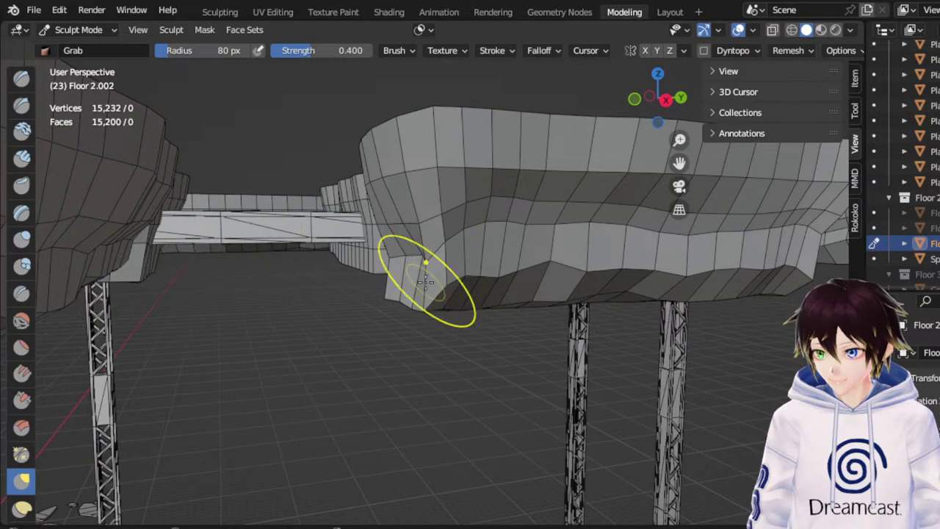
mouse_move(446, 249)
middle_down()
mouse_move(445, 238)
mouse_move(425, 292)
middle_up()
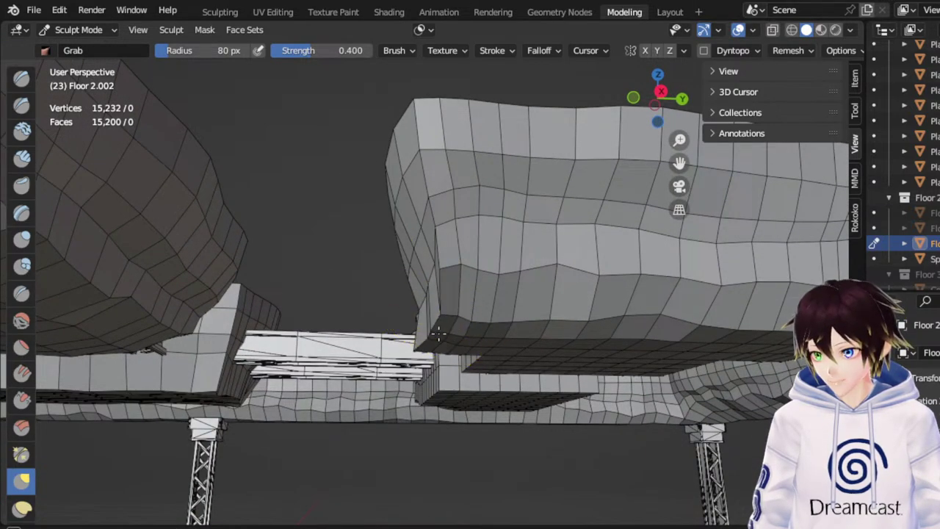
mouse_move(382, 330)
middle_down()
mouse_move(611, 321)
mouse_move(392, 282)
mouse_move(380, 319)
middle_up()
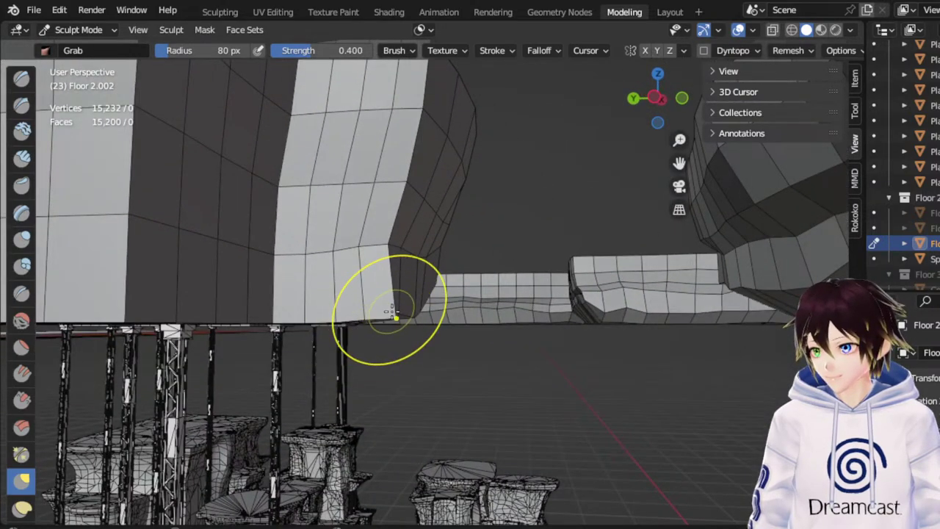
mouse_move(338, 298)
middle_down()
mouse_move(310, 325)
mouse_move(240, 298)
mouse_move(252, 278)
middle_up()
mouse_move(253, 298)
mouse_down()
mouse_move(254, 288)
mouse_move(241, 294)
mouse_move(253, 292)
mouse_up()
middle_drag(253, 291, 222, 289)
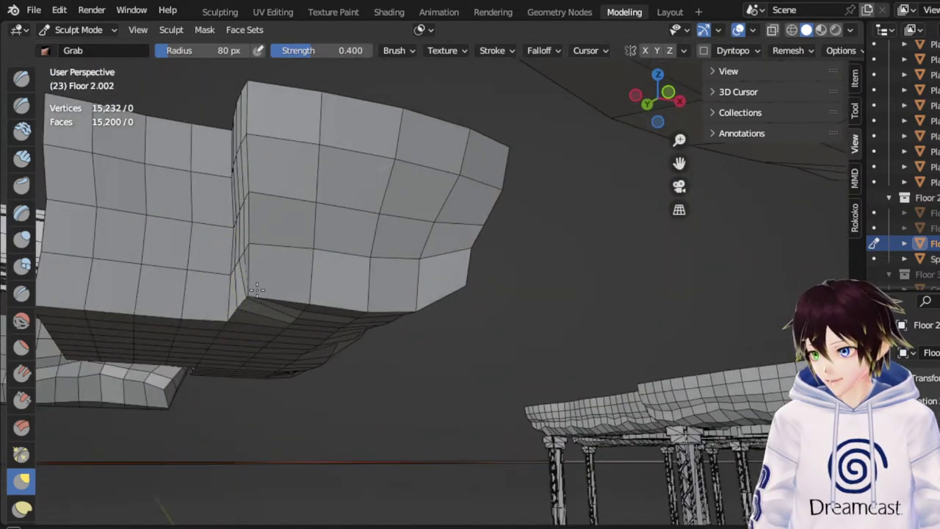
Raise the lower edge loop on the notch wall beside the block's narrow part with the Grab brush
middle_drag(287, 274, 393, 326)
middle_drag(688, 139, 451, 202)
scroll(437, 217, up, 4)
scroll(438, 217, down, 4)
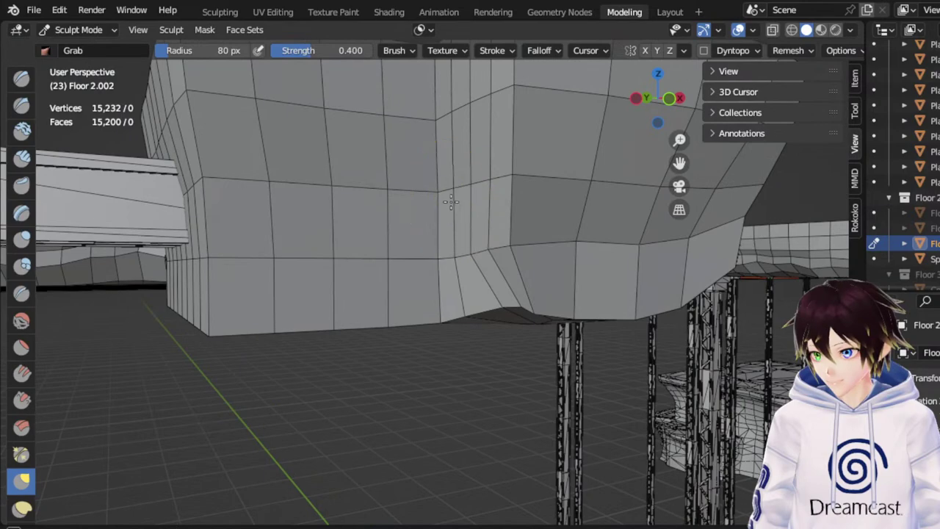
middle_drag(520, 152, 534, 153)
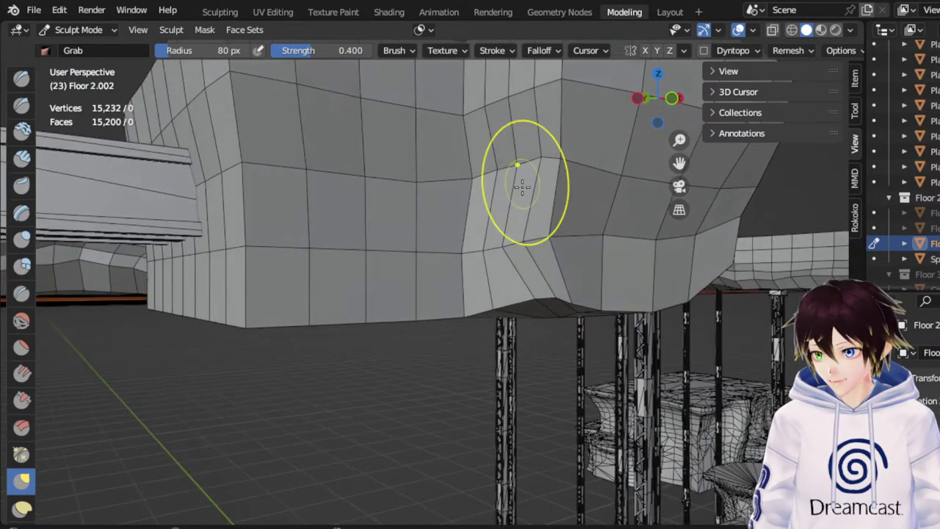
middle_drag(543, 242, 600, 296)
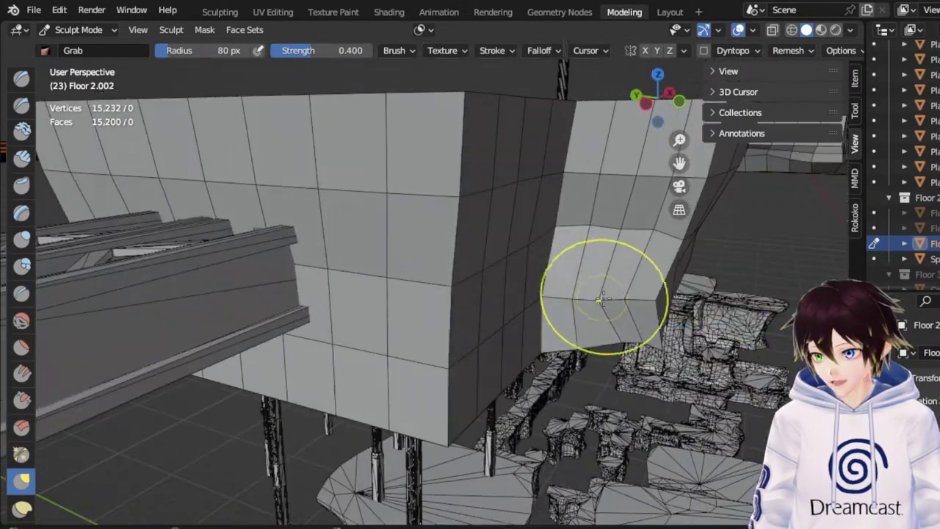
drag(632, 295, 627, 270)
Pull the lower edge loop on the wide part's end wall upward at several spots with Grab strokes
middle_drag(575, 292, 508, 252)
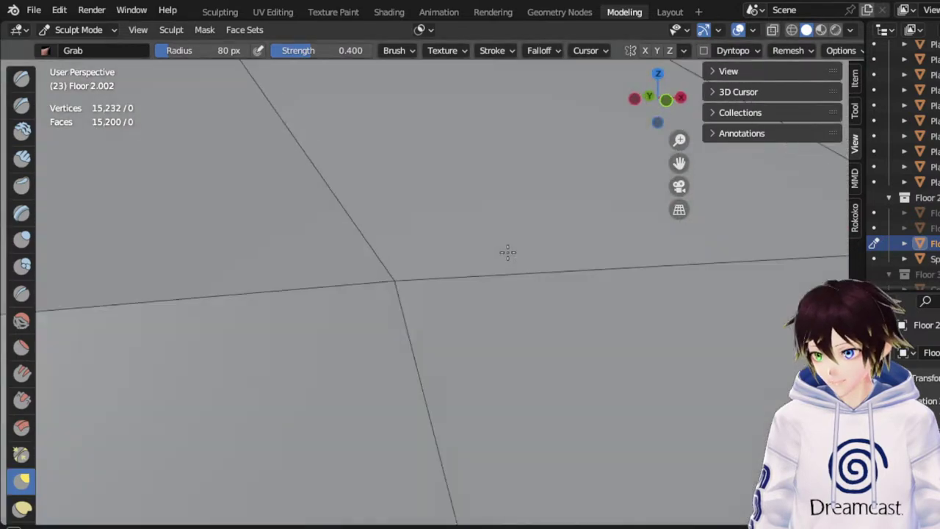
scroll(520, 233, down, 4)
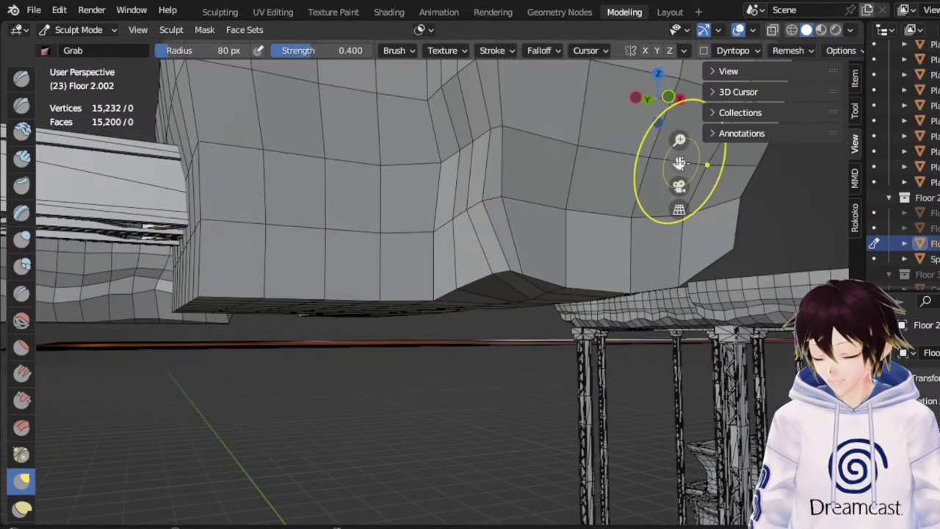
mouse_move(477, 191)
middle_down()
mouse_move(512, 199)
mouse_move(445, 205)
mouse_move(460, 181)
middle_up()
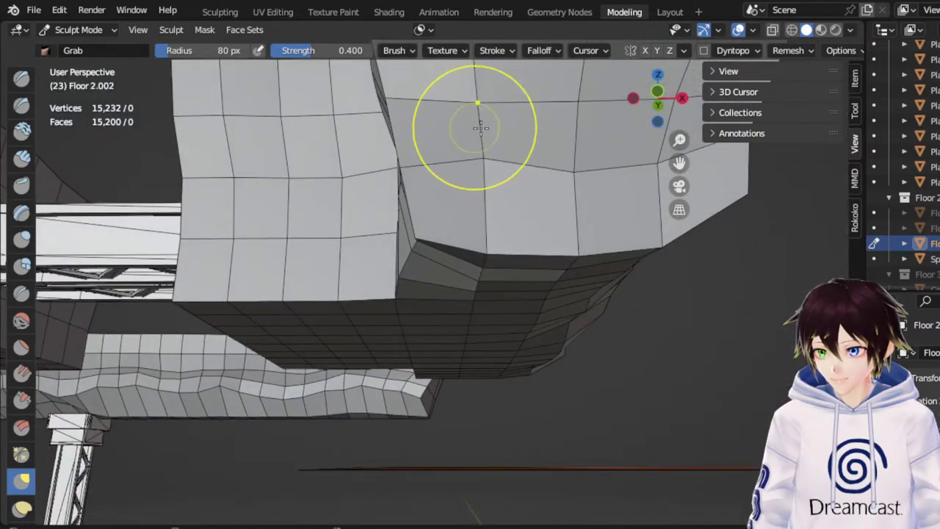
middle_drag(480, 128, 447, 237)
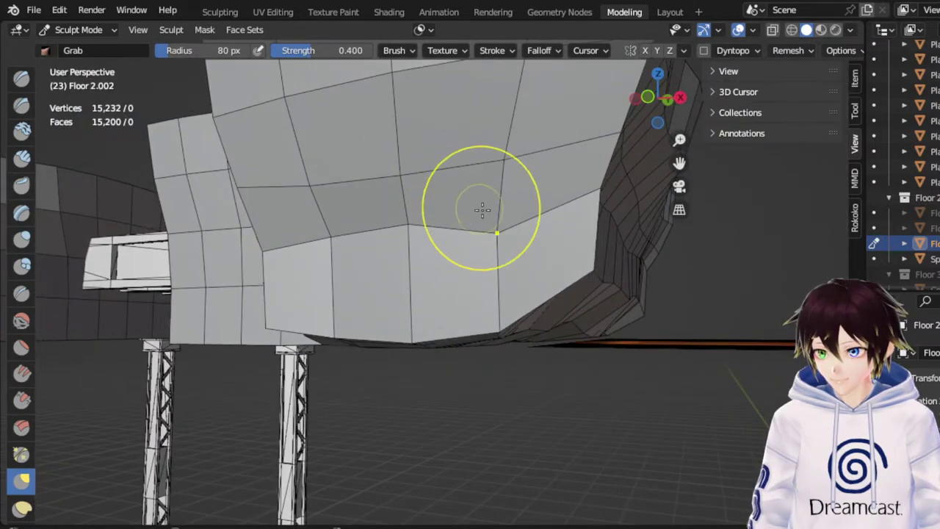
middle_drag(490, 189, 452, 222)
middle_drag(424, 194, 367, 262)
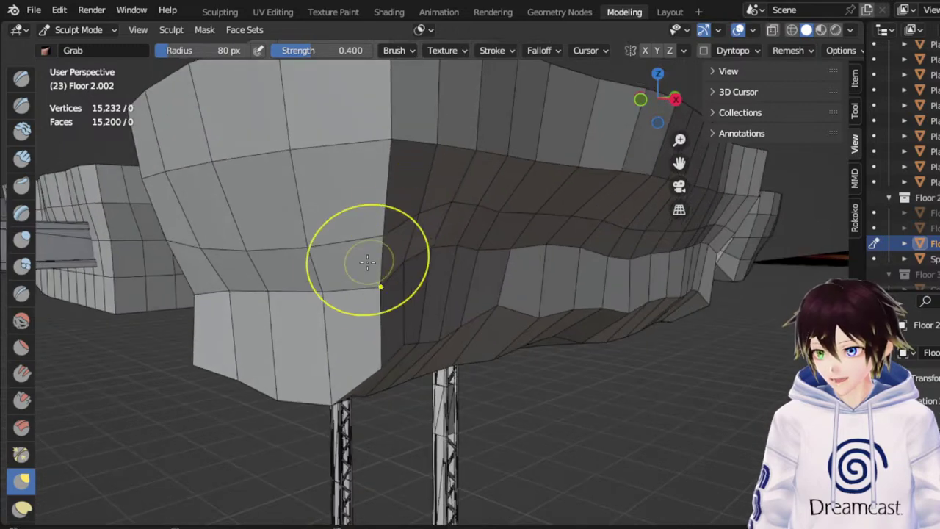
drag(269, 295, 261, 261)
middle_drag(240, 292, 271, 284)
drag(271, 283, 261, 245)
scroll(282, 248, up, 5)
scroll(281, 248, down, 5)
Raise the lower edge loop unevenly along the narrow part's side wall, from the bridge corner to the notch
middle_drag(294, 248, 409, 177)
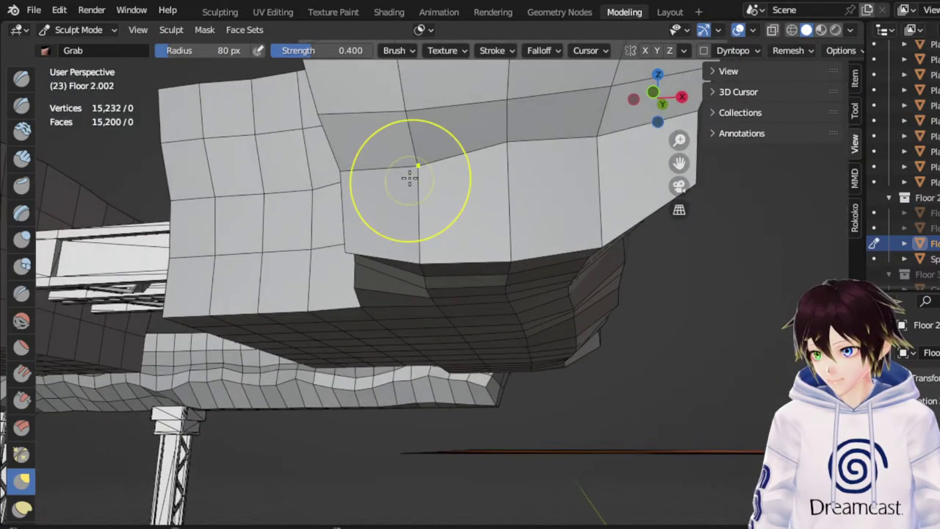
middle_drag(355, 158, 453, 188)
middle_drag(399, 296, 393, 325)
drag(393, 325, 385, 258)
middle_drag(385, 257, 383, 277)
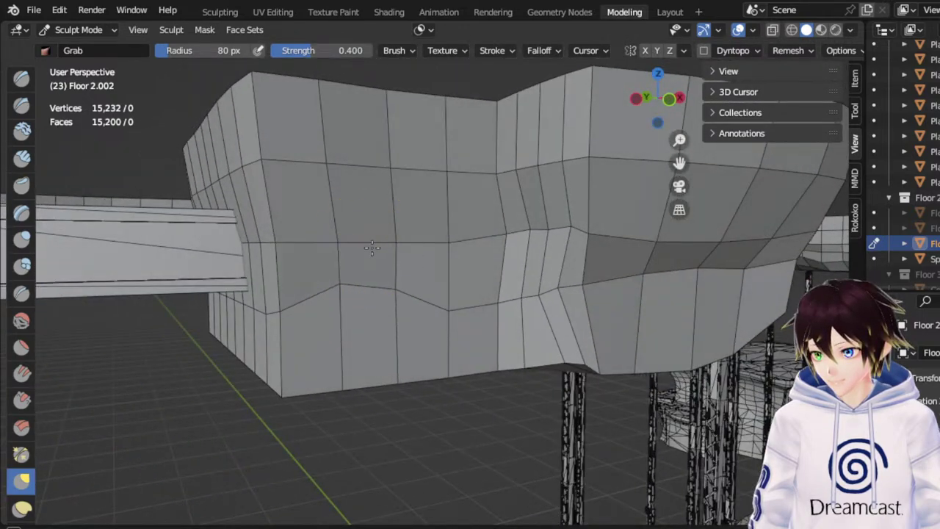
drag(403, 310, 416, 254)
mouse_move(454, 316)
mouse_down()
mouse_move(463, 275)
mouse_move(491, 276)
mouse_move(493, 255)
mouse_up()
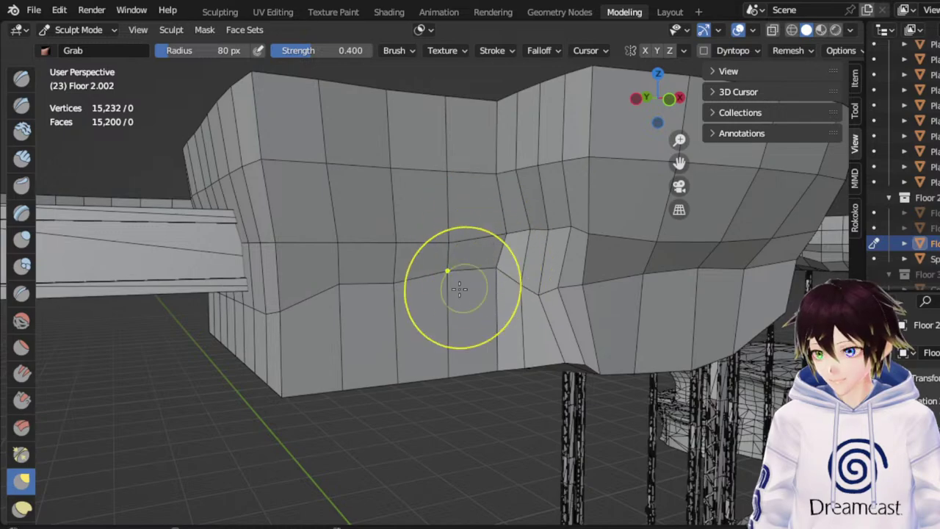
Reshape the lower edge loop on the narrow part's wall beneath the twin bridges into an uneven line
mouse_move(282, 294)
middle_down()
mouse_move(363, 269)
mouse_move(453, 287)
mouse_move(460, 267)
middle_up()
drag(507, 220, 508, 198)
drag(451, 233, 443, 199)
drag(405, 232, 403, 213)
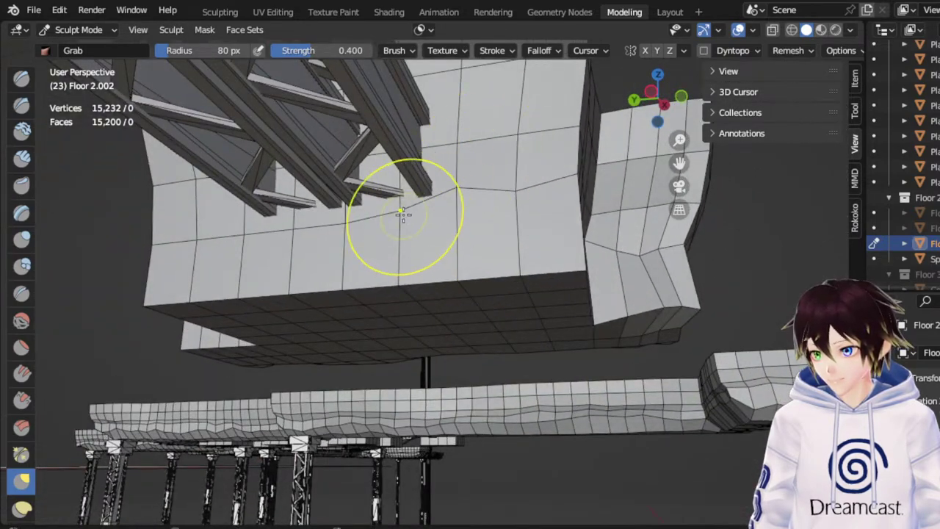
middle_drag(382, 213, 439, 221)
drag(430, 216, 426, 159)
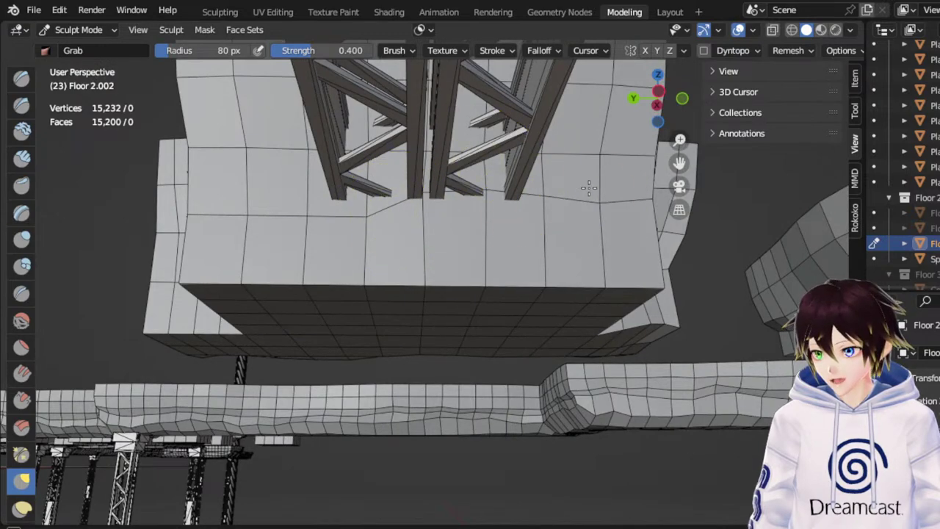
Pull up the lower edge loop around the narrow part's opposite side and into the adjoining notch wall
middle_drag(392, 207, 435, 239)
middle_drag(393, 213, 361, 255)
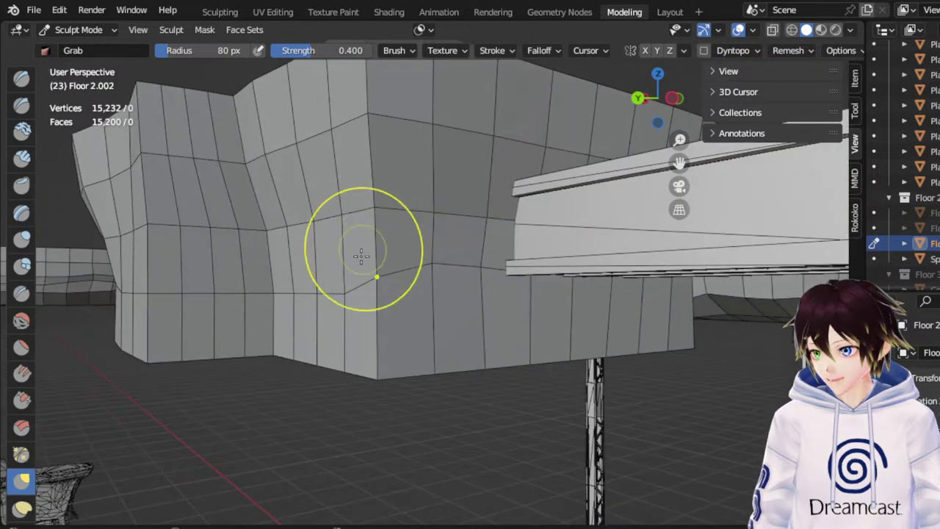
drag(262, 244, 283, 244)
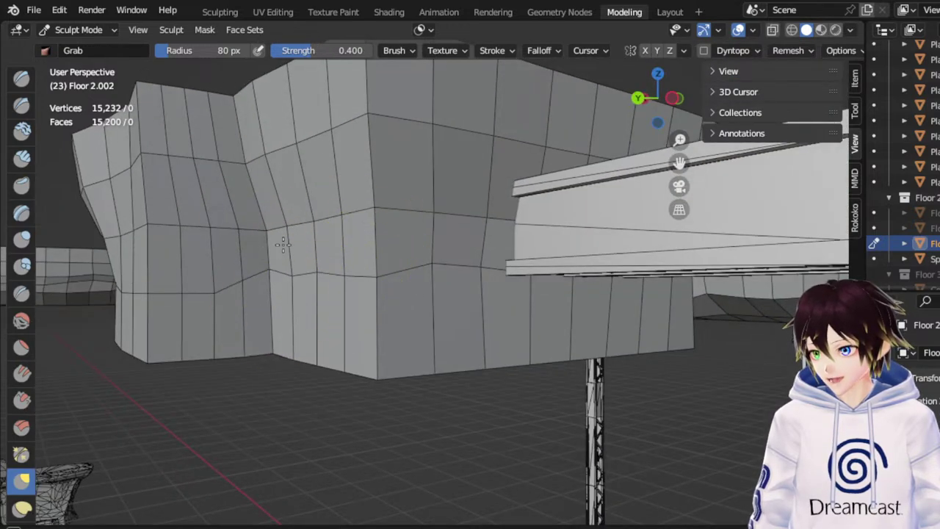
middle_drag(299, 252, 313, 255)
mouse_move(241, 307)
mouse_down()
mouse_move(243, 274)
mouse_move(218, 263)
mouse_up()
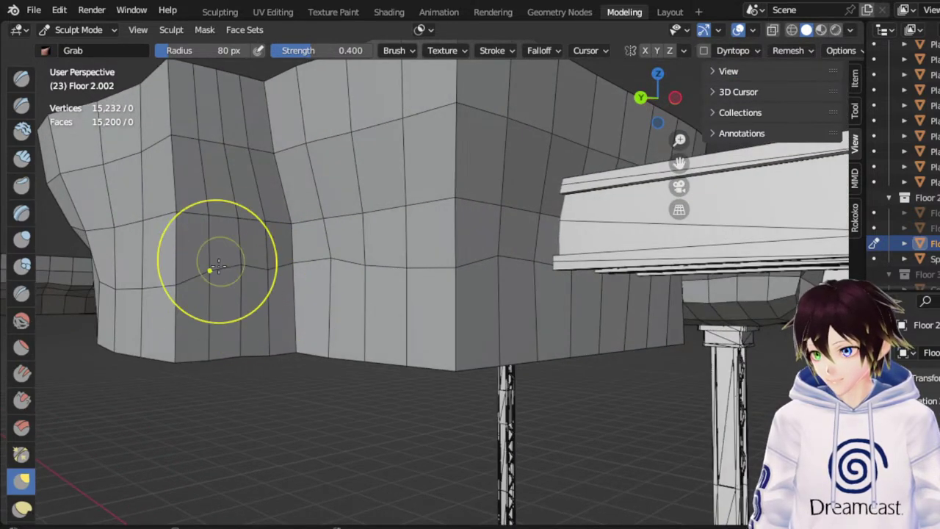
Pull the lower edge loop upward at the notch corner and along the adjoining walls of the bridge-connected block with Grab strokes
drag(178, 305, 189, 268)
middle_drag(189, 267, 263, 279)
drag(253, 285, 243, 237)
drag(349, 285, 336, 247)
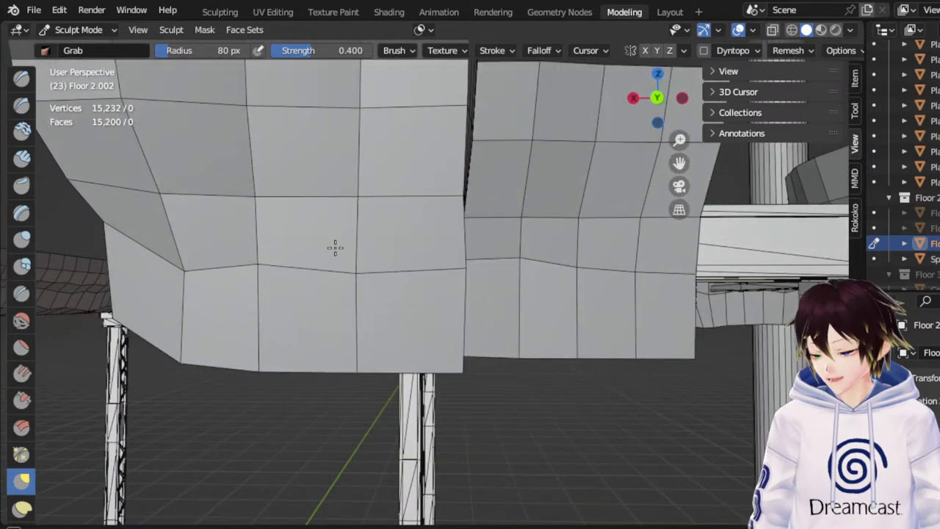
middle_drag(331, 258, 297, 270)
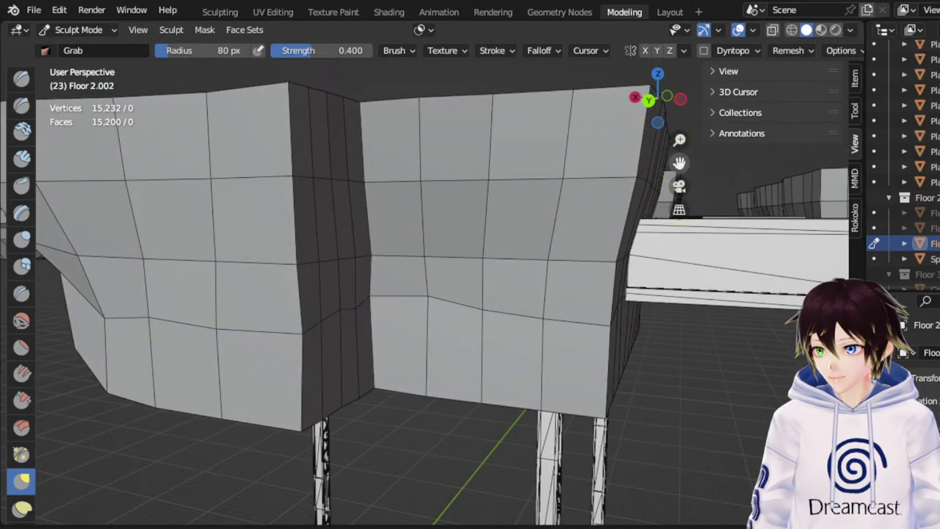
Raise the lower edge loop at several spots on the wall face between the notch and the block's slanted outer corner
drag(680, 163, 790, 155)
scroll(459, 268, down, 1)
middle_drag(325, 298, 342, 301)
mouse_move(342, 302)
mouse_down()
mouse_move(346, 281)
mouse_move(329, 252)
mouse_up()
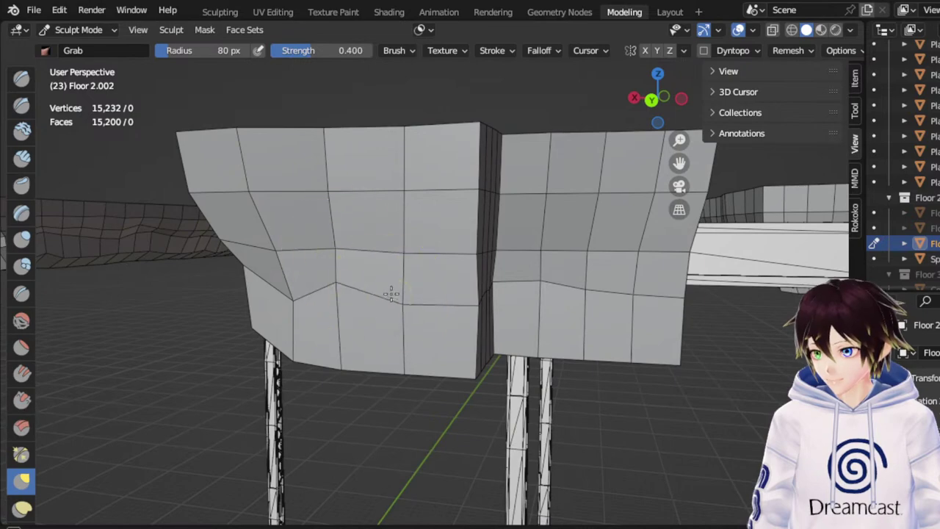
drag(410, 273, 409, 257)
middle_drag(457, 289, 407, 293)
drag(407, 293, 406, 272)
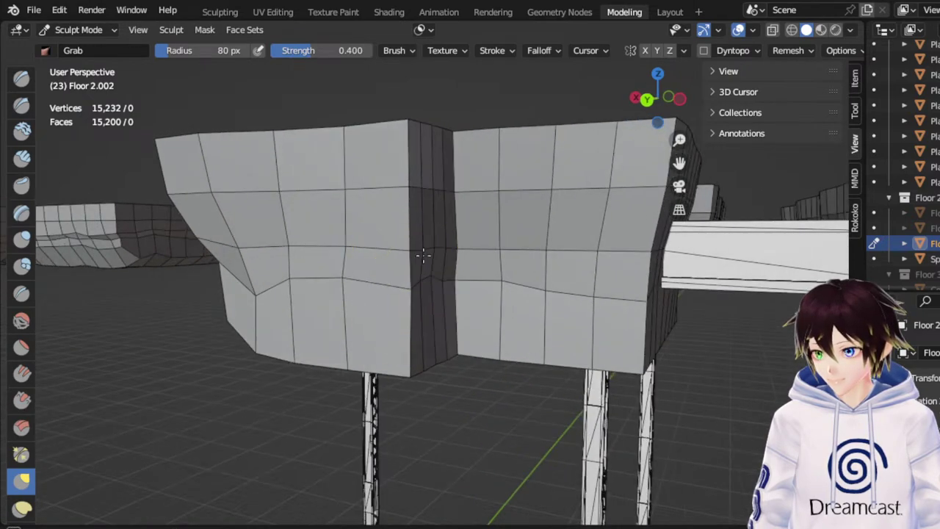
Pull up the lower edge loop on the wall face between the notch and the bridge-side corner
drag(566, 305, 557, 268)
drag(602, 304, 607, 283)
middle_drag(609, 286, 581, 292)
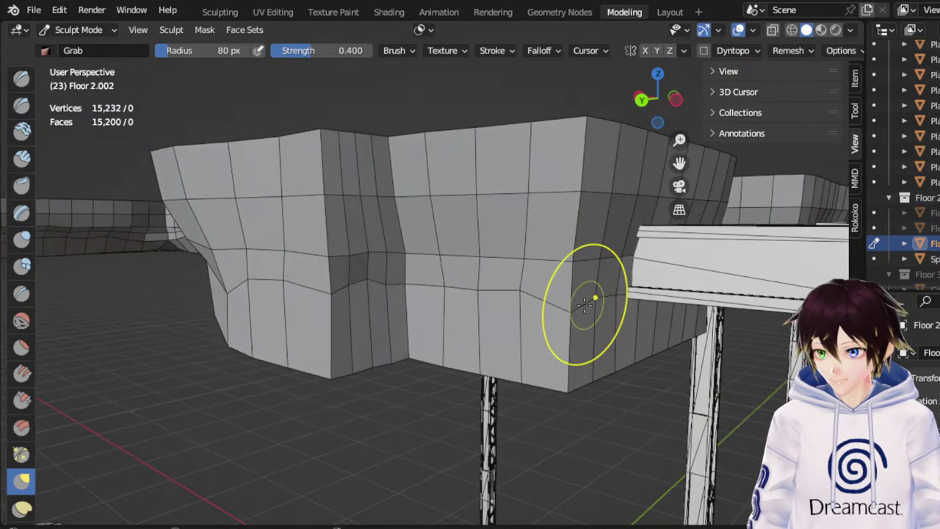
Grab the lower edge loops around the notch and shift their points sideways and upward into an irregular line
middle_drag(247, 293, 229, 281)
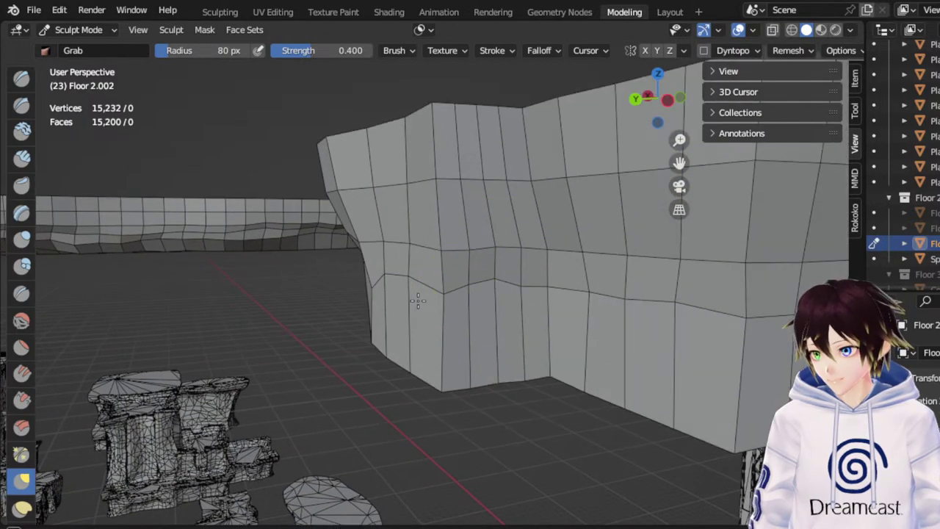
mouse_move(408, 291)
mouse_down()
mouse_move(427, 272)
mouse_move(419, 266)
mouse_up()
mouse_move(417, 292)
middle_down()
mouse_move(401, 293)
mouse_move(458, 274)
mouse_move(540, 322)
middle_up()
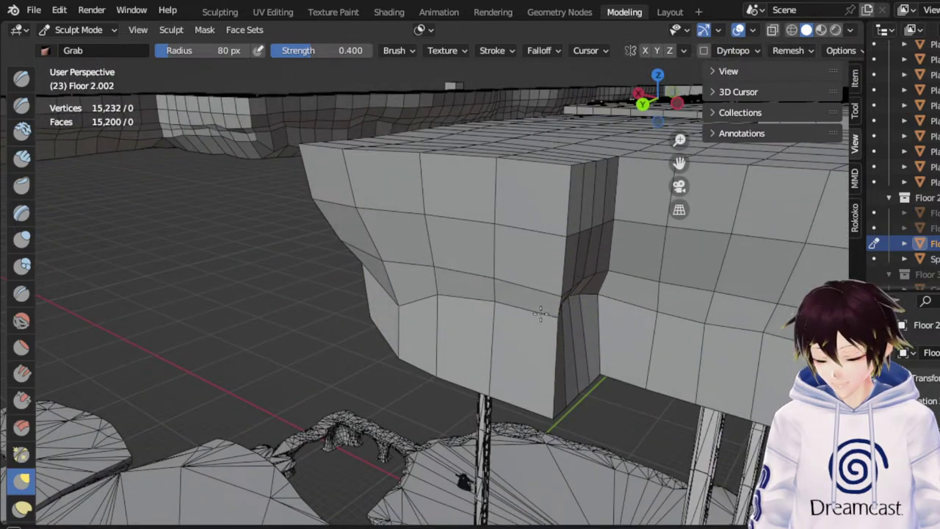
mouse_move(541, 313)
middle_down()
mouse_move(490, 298)
mouse_move(409, 338)
mouse_move(399, 287)
mouse_move(510, 311)
mouse_move(532, 276)
mouse_move(550, 304)
mouse_move(532, 235)
middle_up()
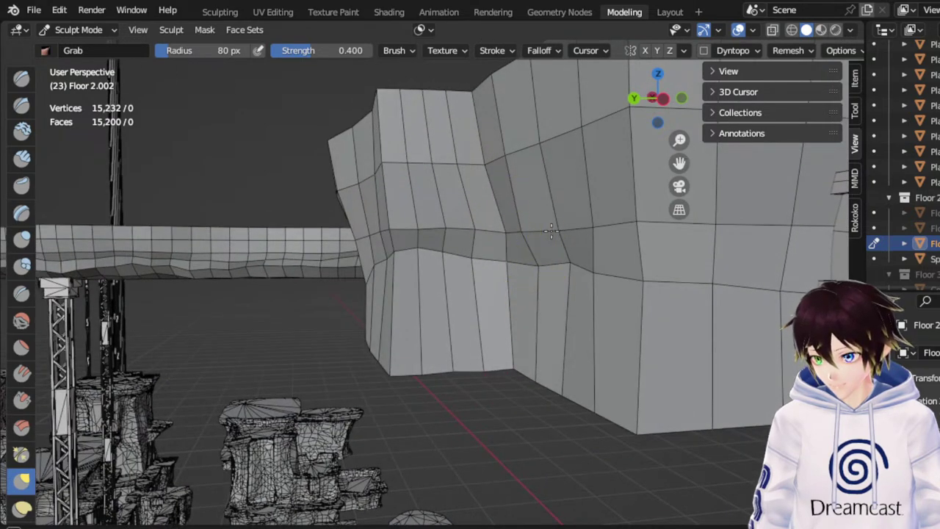
mouse_move(601, 229)
mouse_down()
mouse_move(582, 225)
mouse_move(617, 223)
mouse_up()
drag(568, 269, 580, 270)
drag(595, 283, 607, 283)
Pull the lower edge loop at the block's corner beside the bridge up and inward
mouse_move(651, 277)
middle_down()
mouse_move(596, 281)
mouse_move(642, 298)
middle_up()
shift+middle_drag(689, 176, 577, 230)
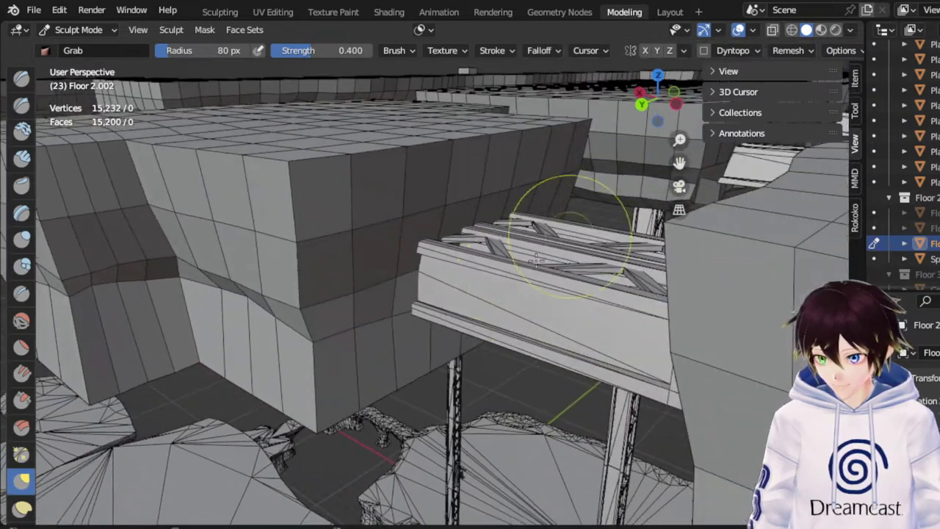
middle_drag(440, 331, 453, 266)
drag(464, 215, 438, 206)
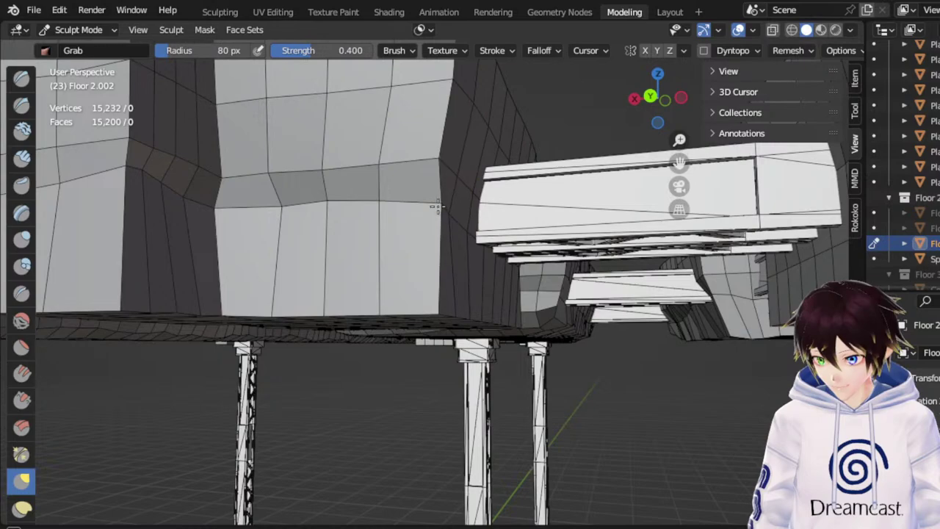
Push the block's underside edge beneath the twin bridges inward at several spots, giving it a jagged outline near the corner
middle_drag(431, 204, 463, 220)
middle_drag(494, 258, 445, 193)
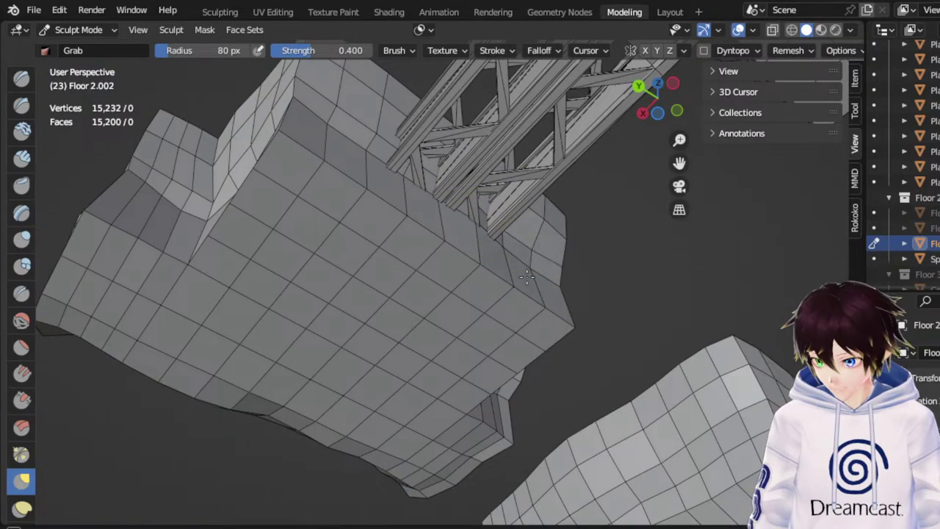
middle_drag(494, 254, 419, 247)
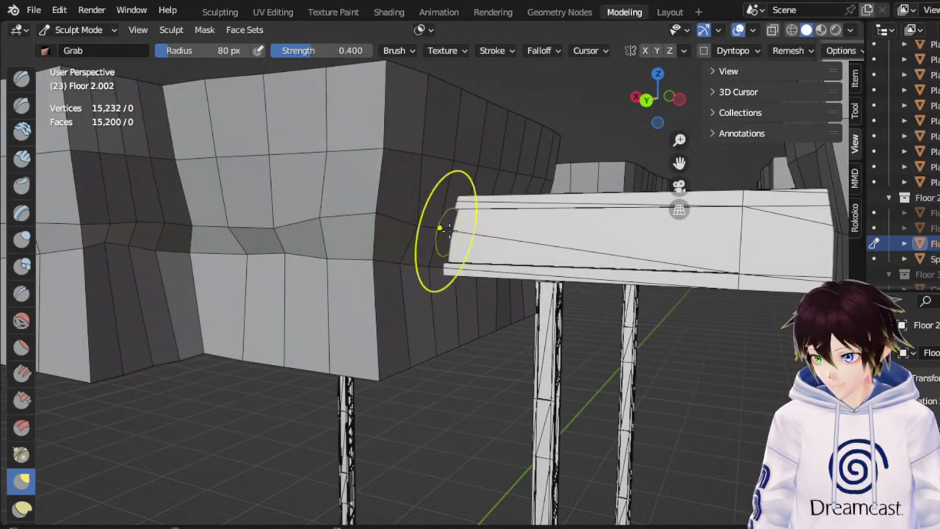
middle_drag(441, 247, 372, 103)
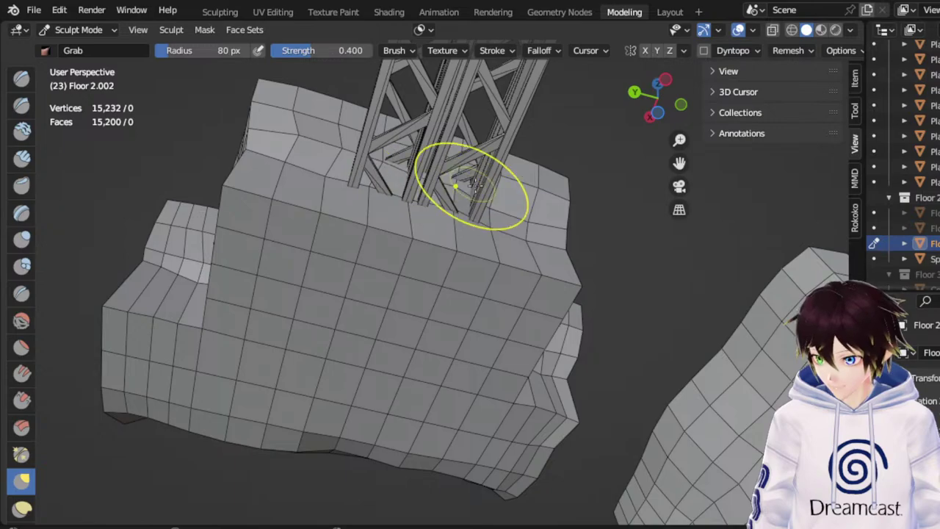
middle_drag(540, 202, 396, 318)
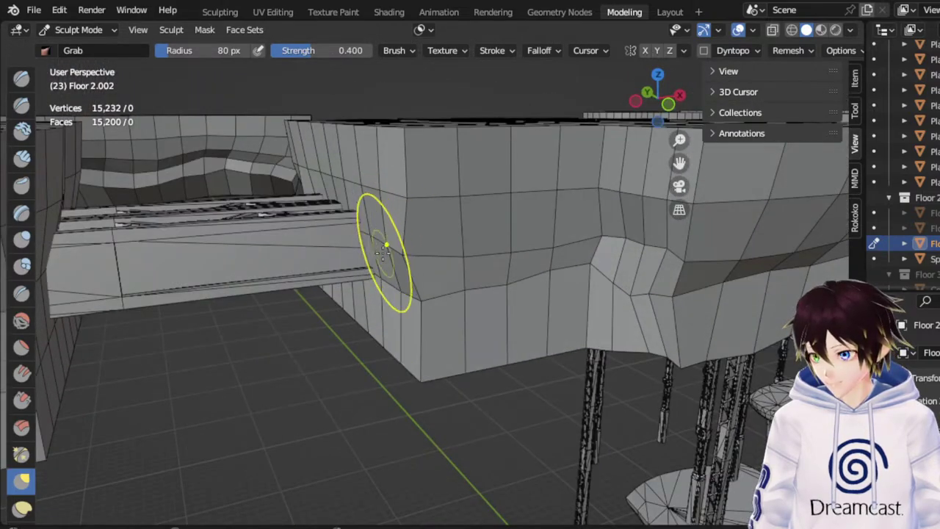
middle_drag(383, 253, 451, 235)
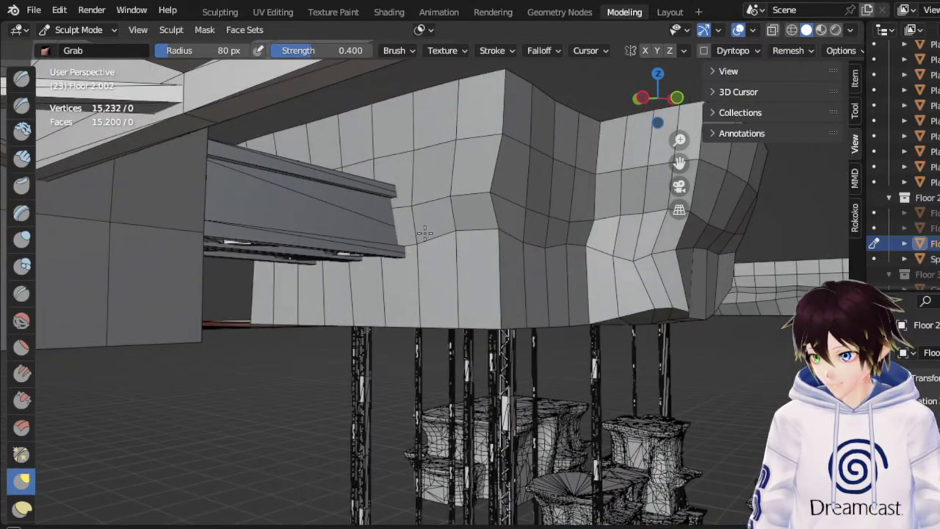
middle_drag(380, 243, 327, 269)
middle_drag(365, 216, 497, 175)
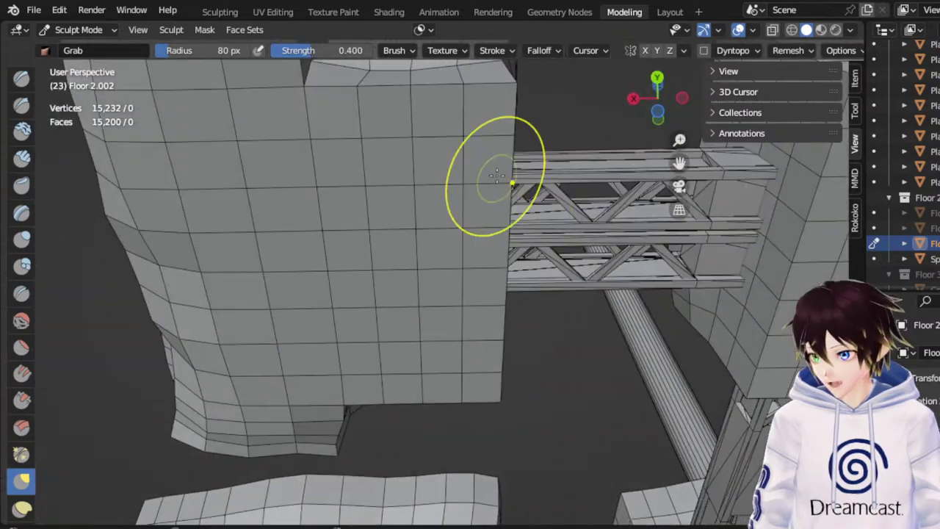
drag(496, 144, 465, 148)
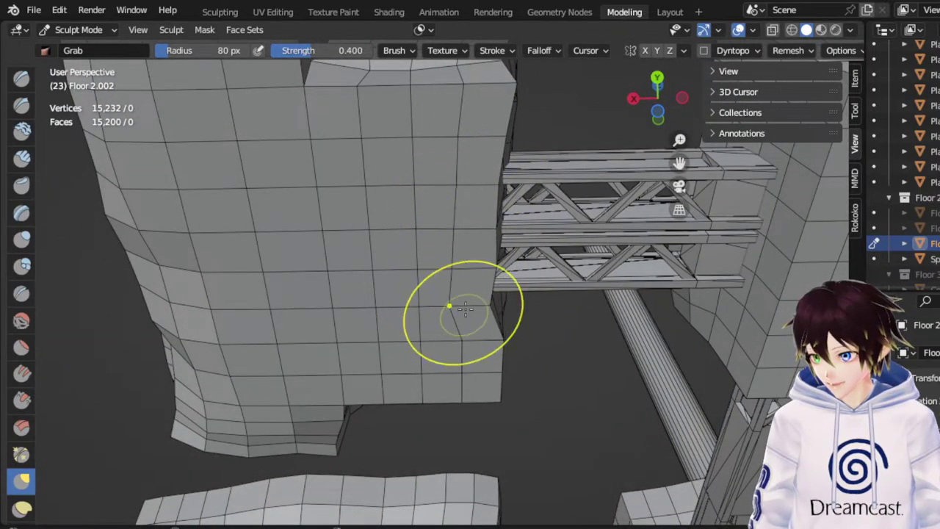
middle_drag(465, 308, 430, 274)
mouse_move(539, 332)
mouse_down()
mouse_move(483, 340)
mouse_move(503, 338)
mouse_up()
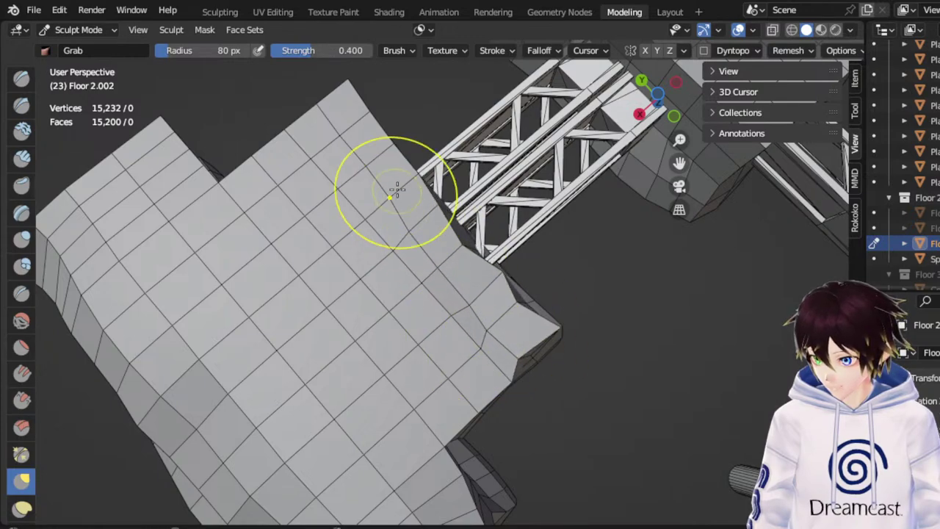
middle_drag(367, 154, 325, 158)
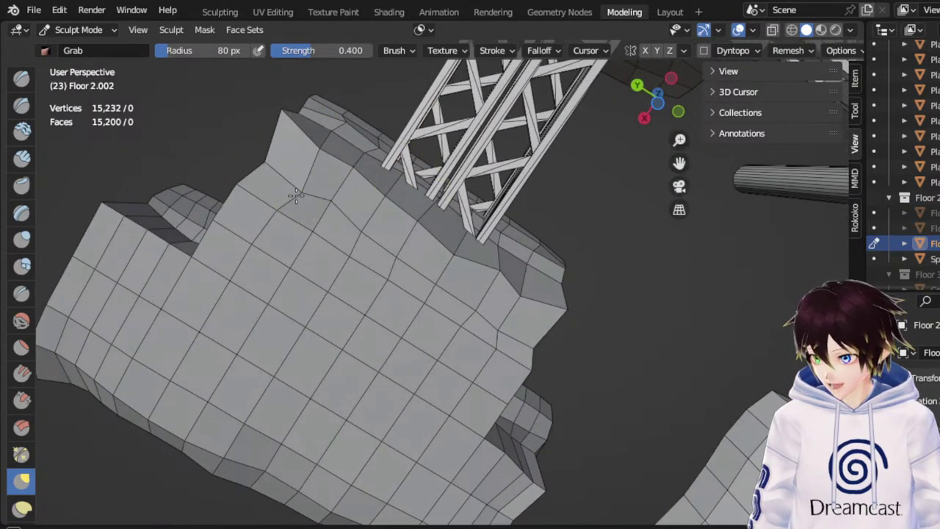
Raise the lower edge loop on the wall between the far bridge corner and the stepped notch, shaping an overhang
middle_drag(262, 235, 469, 291)
mouse_move(555, 271)
middle_down()
mouse_move(570, 242)
mouse_move(552, 342)
mouse_move(557, 275)
middle_up()
middle_drag(680, 170, 647, 171)
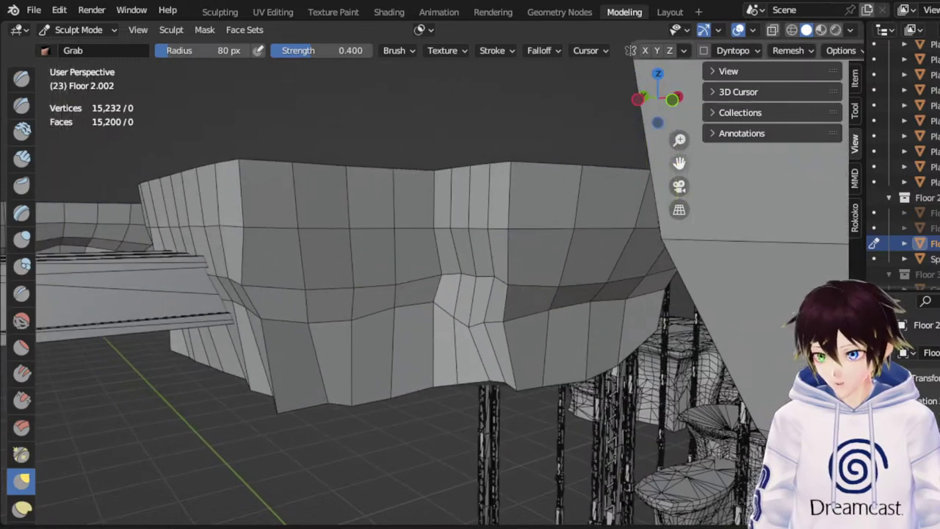
scroll(489, 281, up, 3)
middle_drag(445, 285, 471, 289)
middle_drag(416, 254, 441, 293)
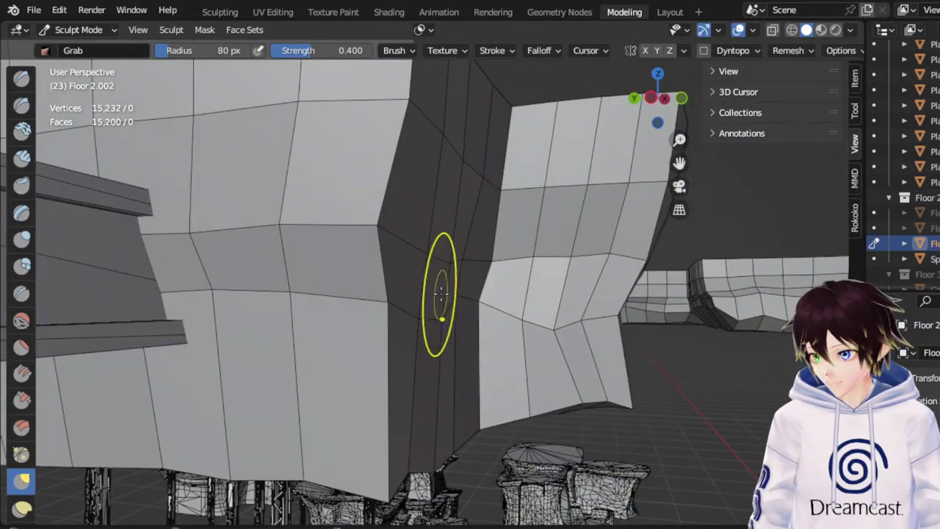
middle_drag(373, 244, 361, 222)
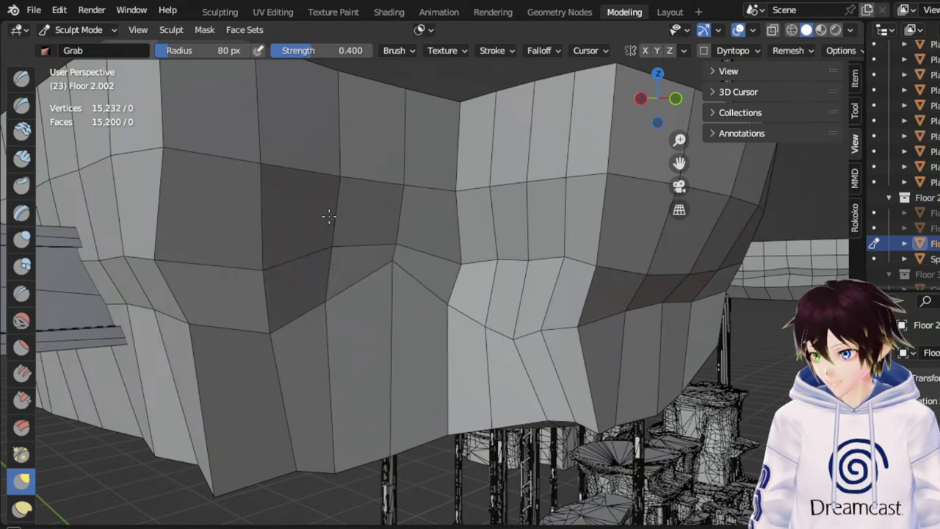
drag(265, 319, 236, 236)
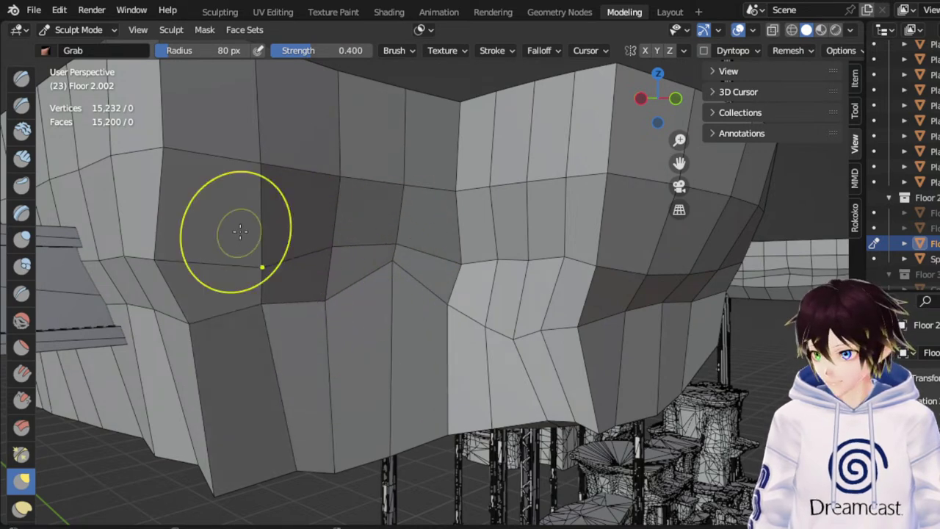
mouse_move(263, 294)
mouse_down()
mouse_move(256, 255)
mouse_move(284, 215)
mouse_up()
Refine the lower edge loop across that wall and lift its points inside the stepped notch
middle_drag(353, 260, 304, 268)
drag(282, 297, 294, 246)
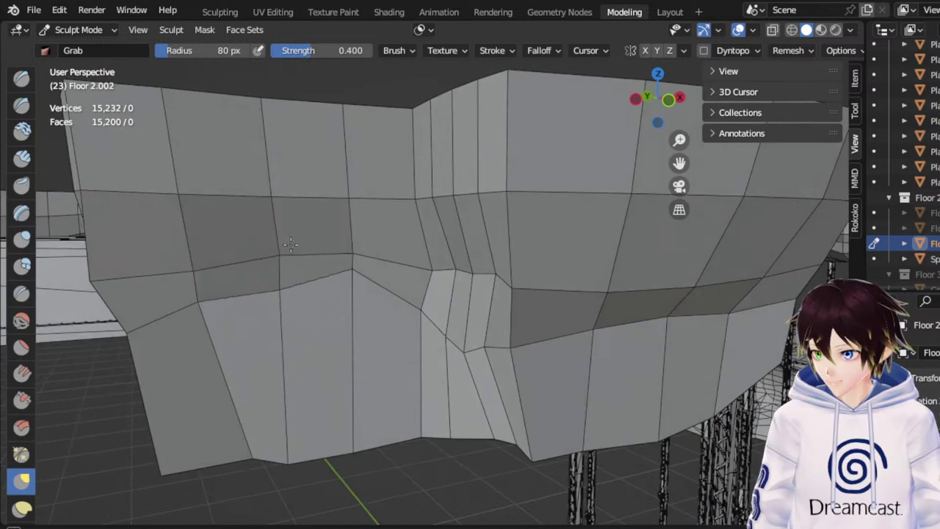
middle_drag(265, 278, 482, 290)
drag(527, 352, 526, 319)
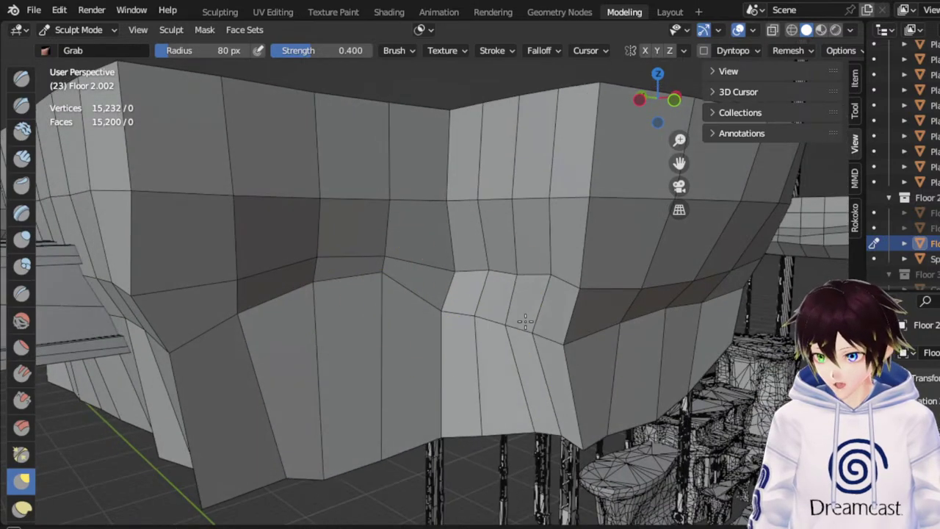
mouse_move(526, 324)
middle_down()
mouse_move(571, 315)
mouse_move(453, 316)
middle_up()
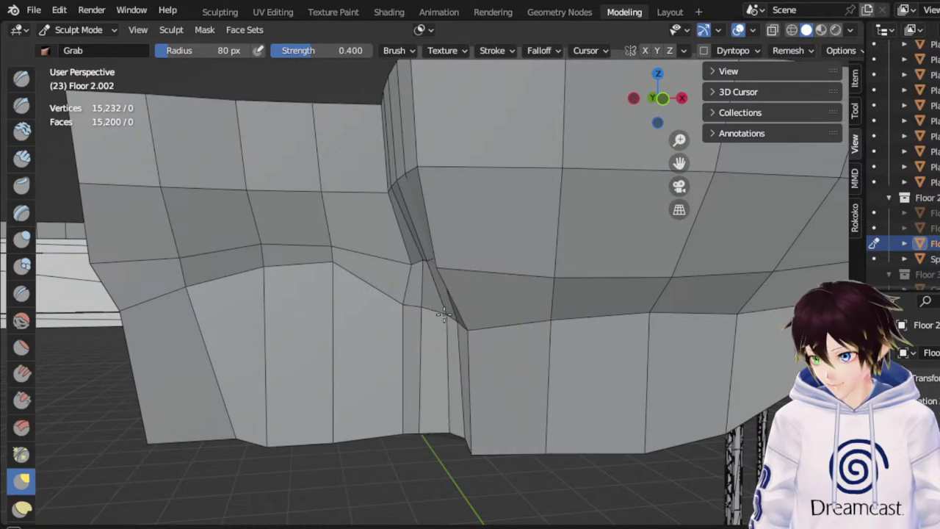
mouse_move(444, 315)
middle_down()
mouse_move(492, 315)
mouse_move(472, 311)
mouse_move(458, 279)
mouse_move(431, 275)
mouse_move(417, 258)
mouse_move(412, 274)
middle_up()
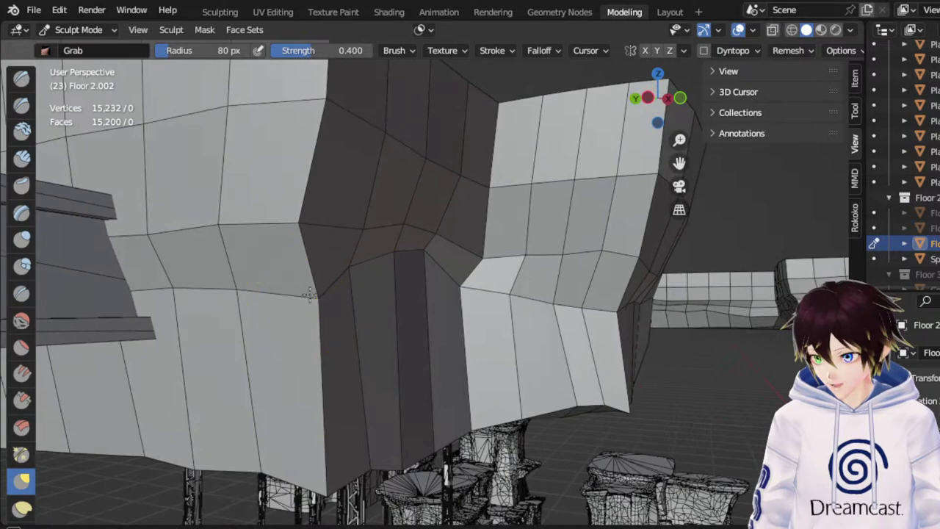
mouse_move(310, 294)
middle_down()
mouse_move(307, 257)
mouse_move(449, 296)
middle_up()
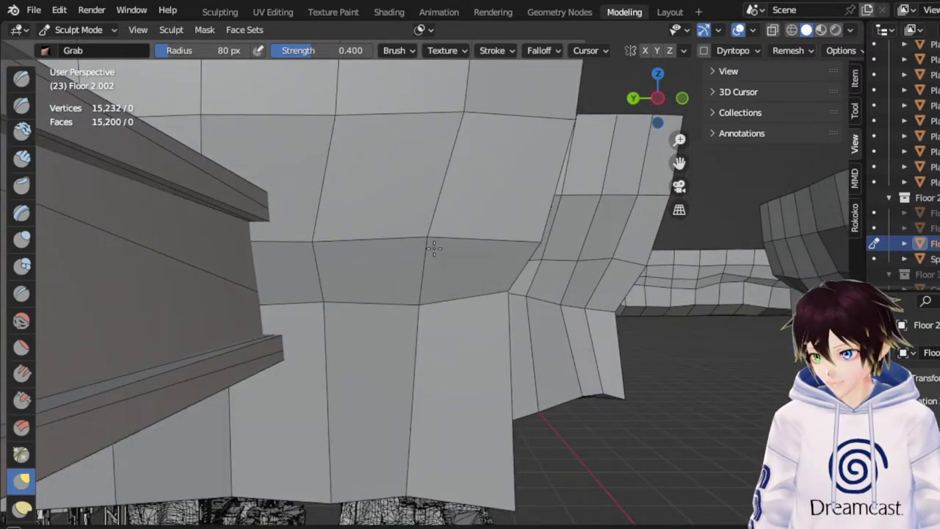
middle_drag(570, 282, 430, 292)
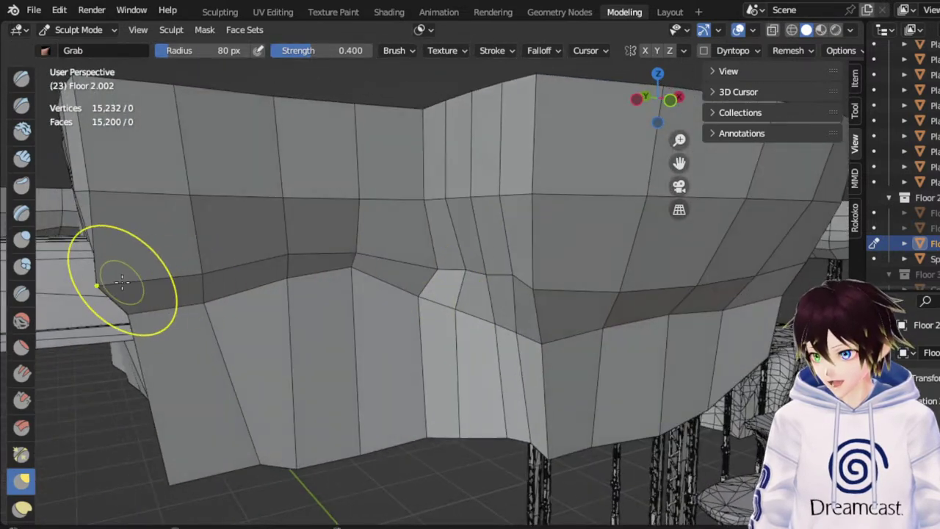
Examine the sculpted platforms as a whole from several angles and distances
mouse_move(175, 244)
middle_down()
mouse_move(328, 246)
mouse_move(294, 257)
mouse_move(306, 242)
mouse_move(384, 275)
mouse_move(466, 256)
mouse_move(470, 273)
mouse_move(420, 275)
mouse_move(498, 277)
mouse_move(598, 298)
mouse_move(497, 324)
mouse_move(598, 357)
mouse_move(392, 318)
middle_up()
scroll(385, 275, down, 2)
scroll(420, 312, down, 1)
scroll(420, 312, down, 3)
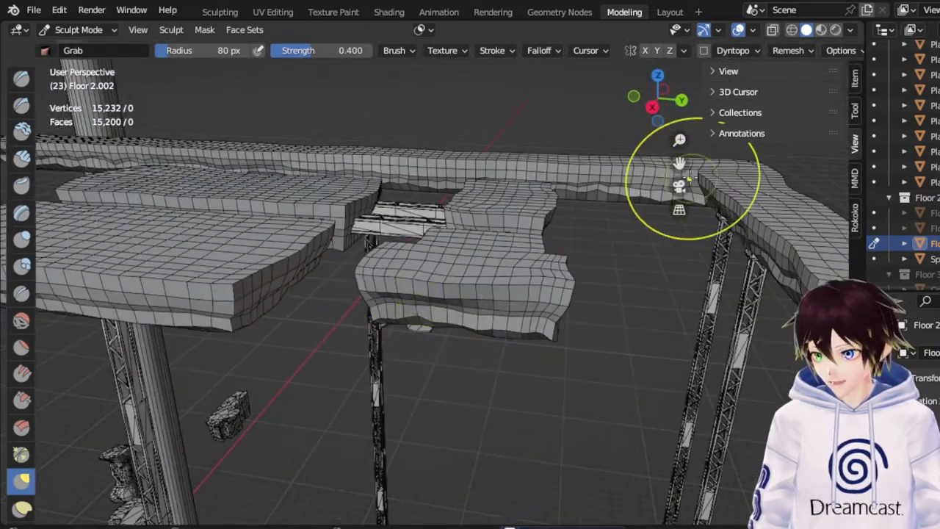
drag(680, 164, 235, 242)
mouse_move(235, 242)
middle_down()
mouse_move(309, 300)
mouse_move(357, 275)
mouse_move(381, 277)
mouse_move(347, 308)
mouse_move(659, 306)
middle_up()
scroll(309, 300, down, 2)
scroll(309, 299, up, 2)
scroll(381, 277, down, 4)
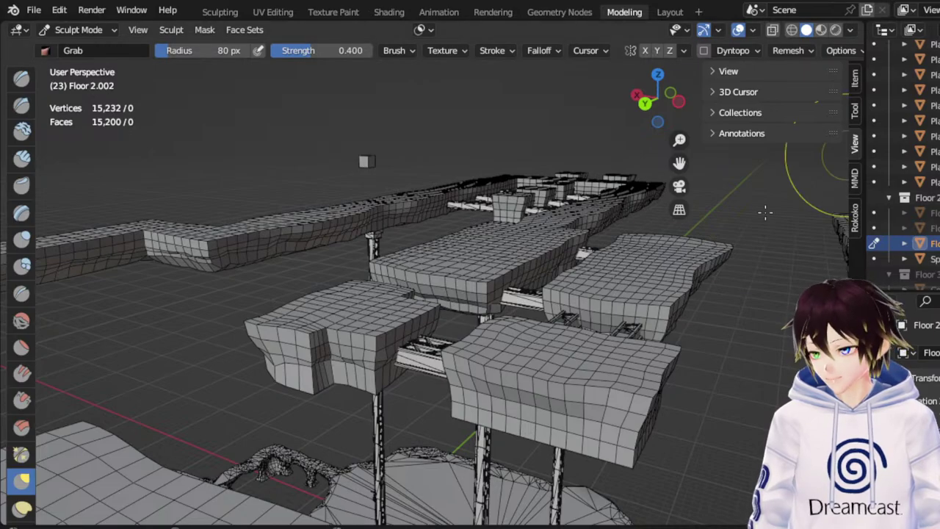
mouse_move(766, 213)
middle_down()
mouse_move(555, 263)
mouse_move(405, 235)
mouse_move(485, 238)
middle_up()
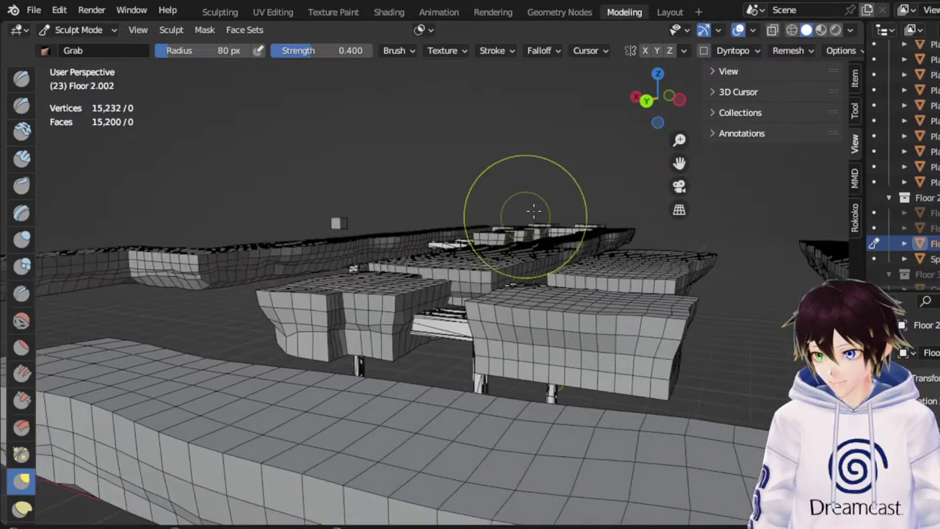
Raise the lower edge loop point by point across the front wall of the block beside the bridge, shaping an overhang
drag(679, 162, 544, 147)
scroll(606, 283, up, 5)
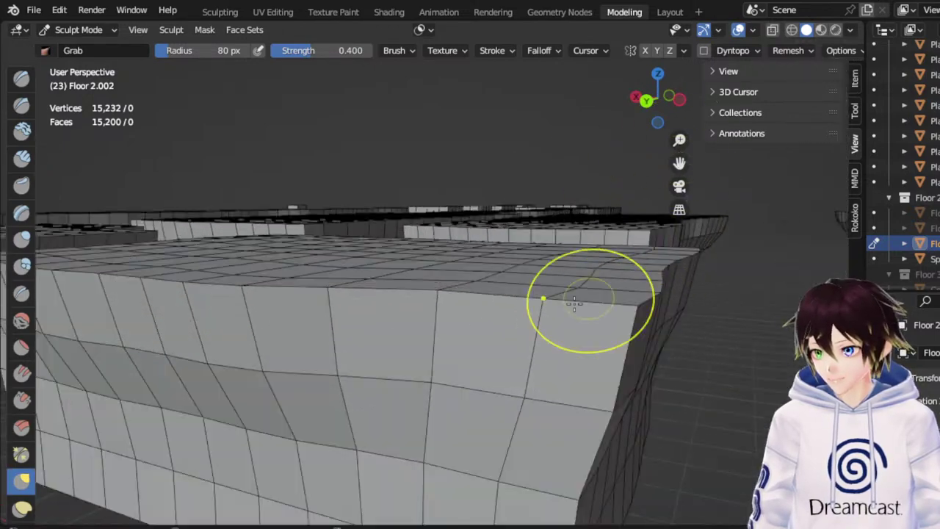
middle_drag(574, 303, 480, 325)
scroll(481, 325, down, 3)
drag(696, 304, 693, 250)
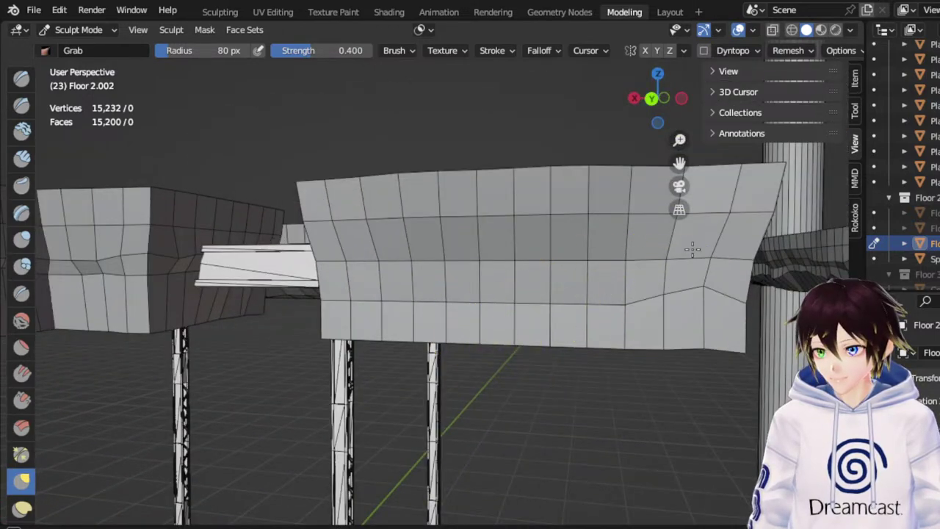
drag(641, 311, 628, 257)
drag(601, 300, 588, 253)
drag(563, 297, 550, 243)
drag(501, 298, 483, 251)
drag(478, 301, 471, 280)
drag(534, 296, 530, 274)
Lift the remaining lower-loop points near the bridge end of that wall and even out the loop's curve
middle_drag(502, 298, 524, 303)
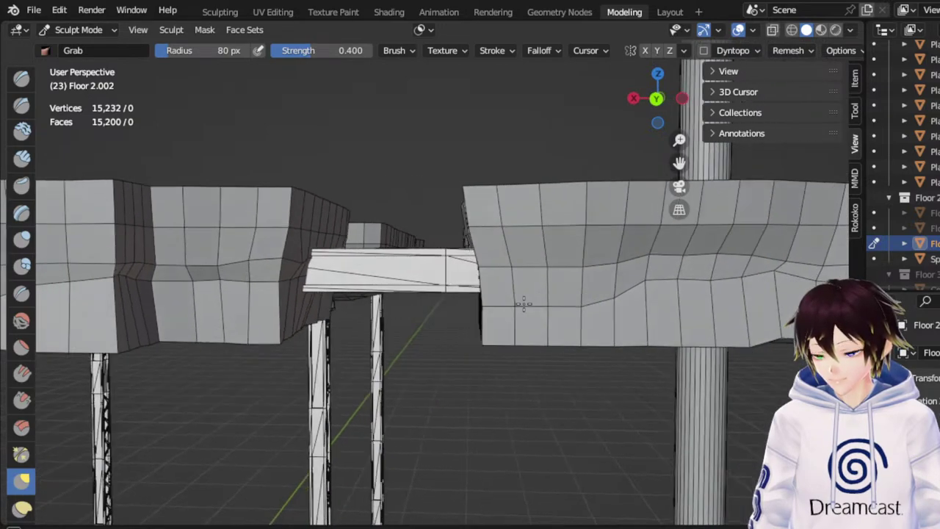
scroll(524, 303, up, 4)
scroll(584, 331, down, 3)
middle_drag(583, 336, 611, 323)
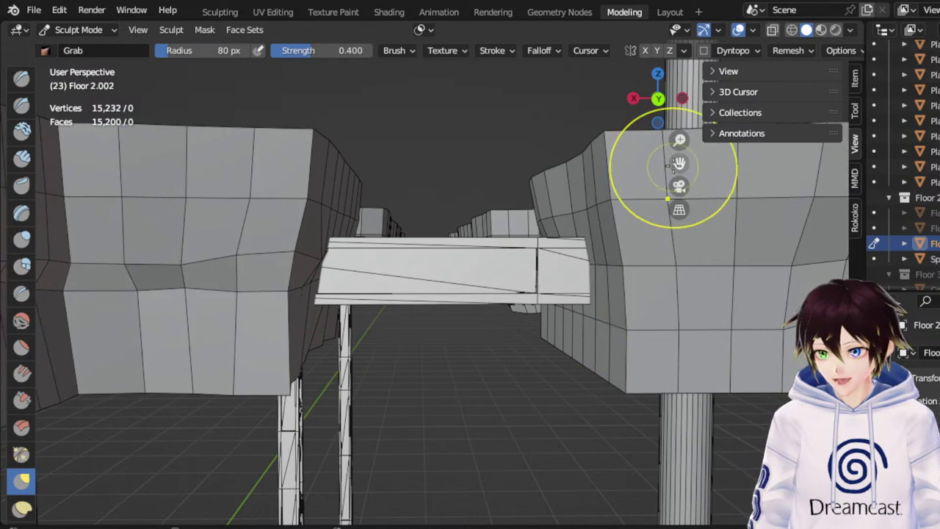
mouse_move(678, 164)
mouse_down()
mouse_move(514, 169)
mouse_move(448, 151)
mouse_up()
drag(475, 313, 475, 275)
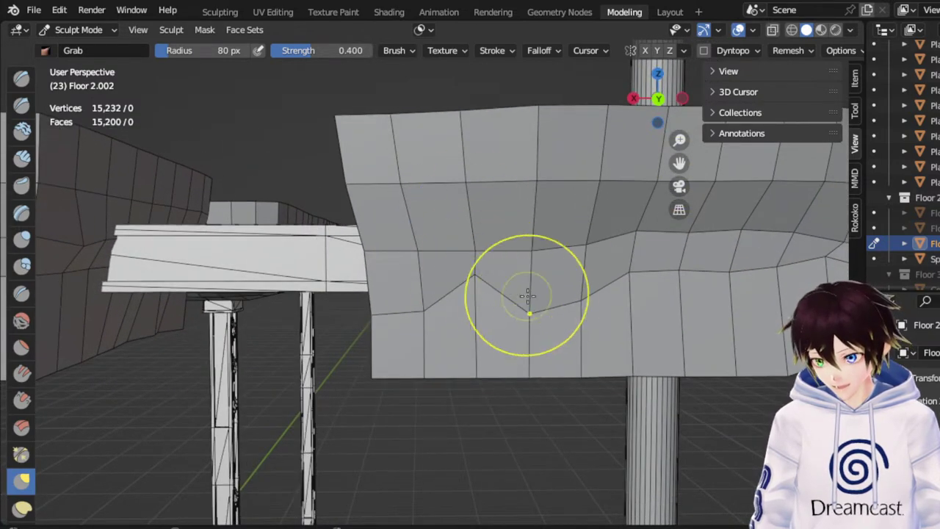
drag(527, 314, 528, 264)
drag(581, 302, 581, 266)
drag(623, 301, 621, 287)
drag(436, 305, 433, 266)
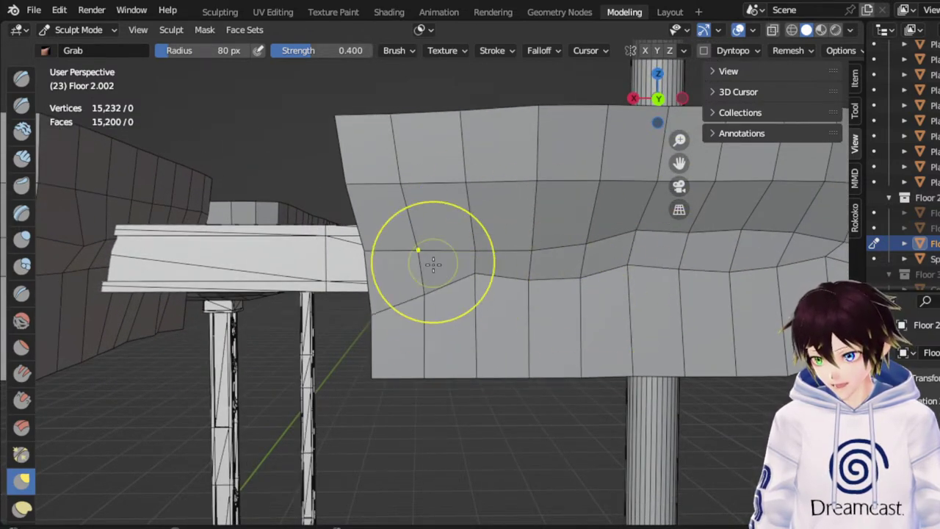
Pull the lower edge loop upward on the wall around the bridge-side corner
middle_drag(406, 299, 441, 298)
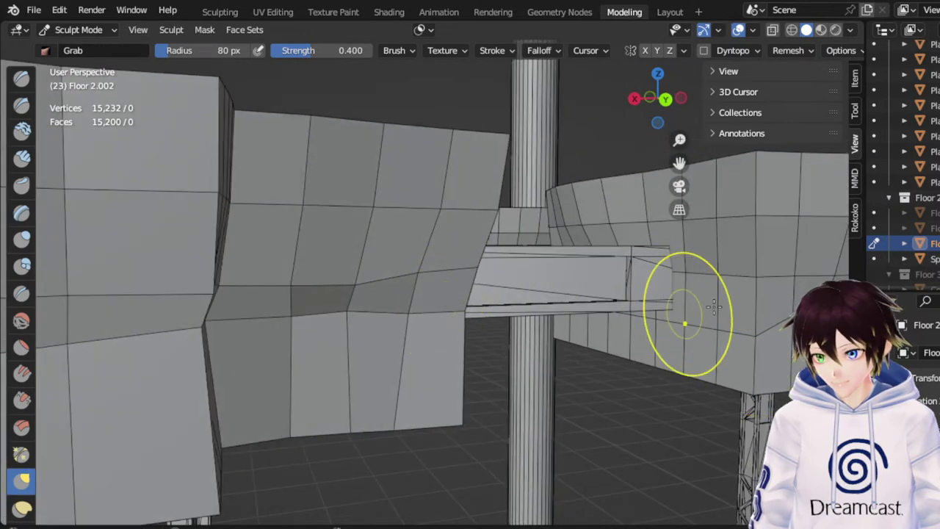
drag(679, 164, 434, 147)
mouse_move(481, 329)
mouse_down()
mouse_move(482, 291)
mouse_move(506, 291)
mouse_move(510, 280)
mouse_up()
middle_drag(519, 286, 538, 264)
drag(556, 247, 584, 211)
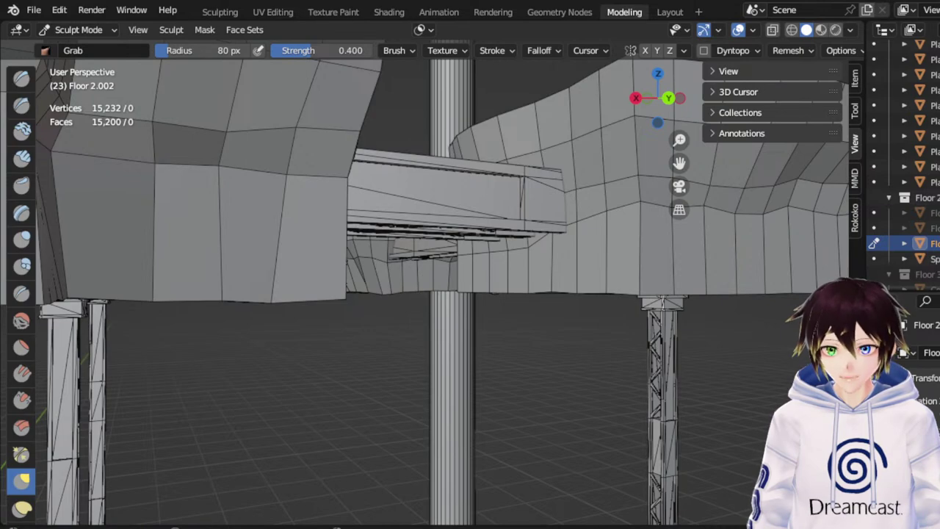
Examine the block walls, undersides and bridge junctions from several low angles
middle_drag(638, 313, 648, 310)
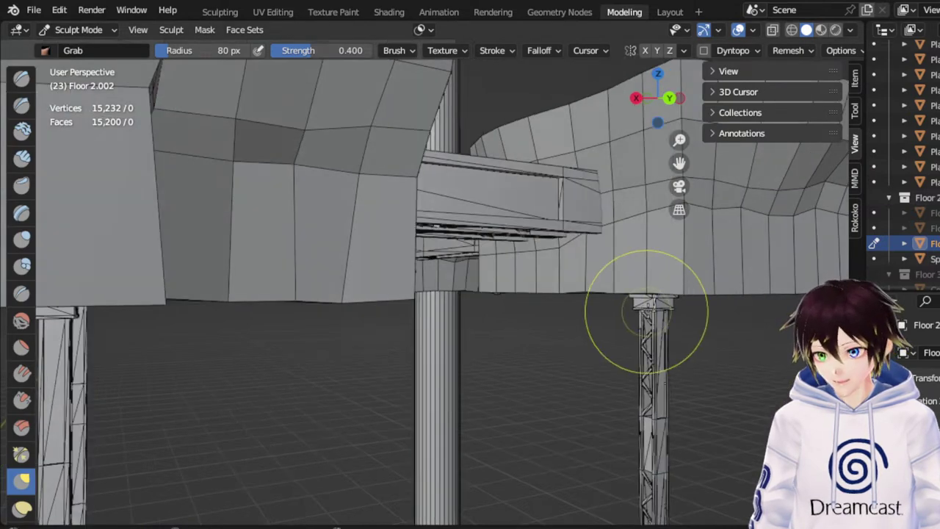
drag(679, 163, 608, 175)
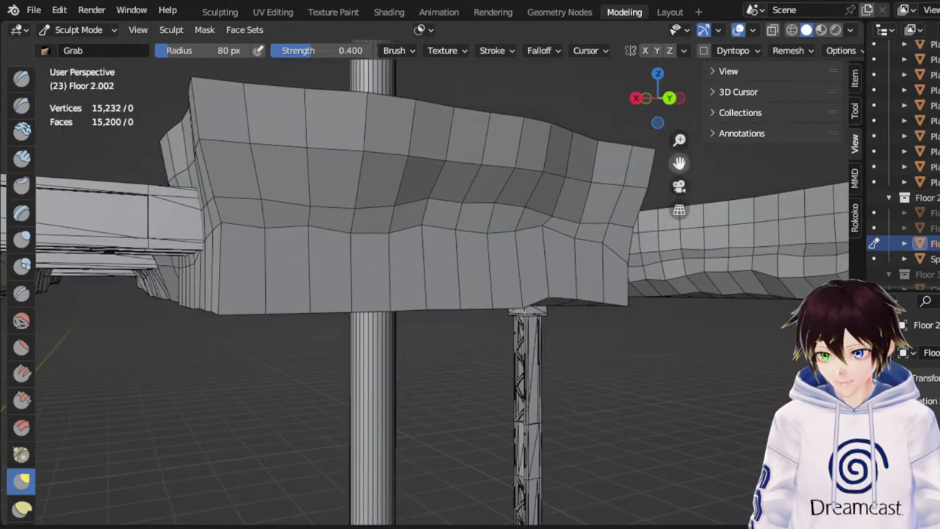
middle_drag(498, 229, 607, 206)
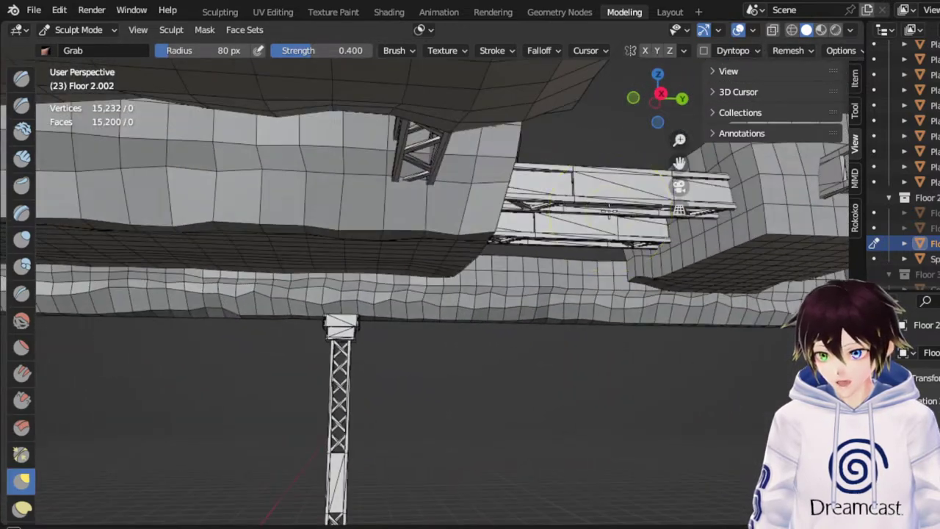
drag(679, 163, 617, 168)
scroll(710, 168, up, 4)
middle_drag(585, 158, 617, 212)
scroll(607, 284, down, 6)
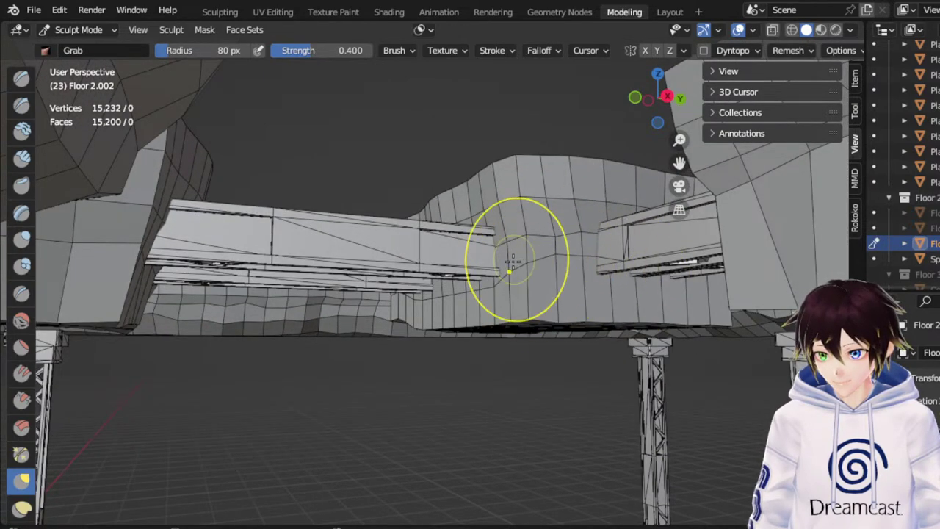
middle_drag(474, 291, 662, 268)
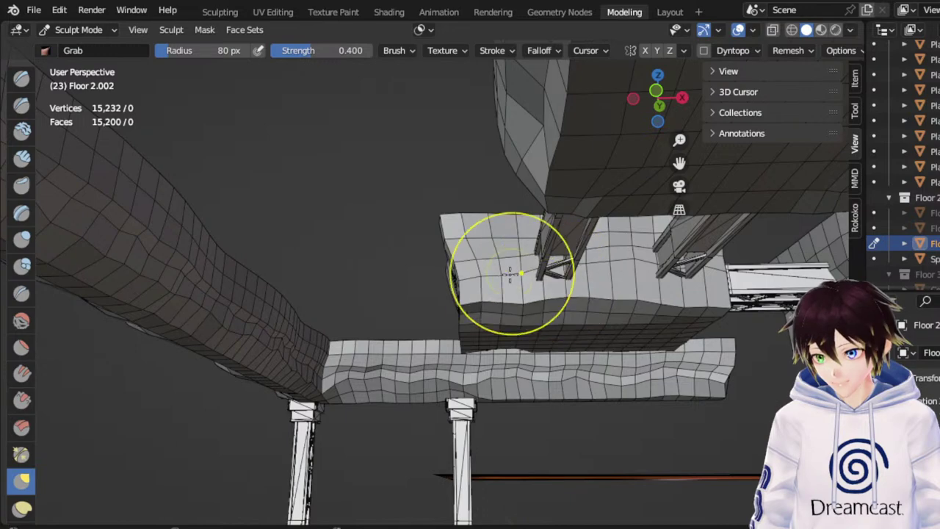
Raise the lower edge loop on the end block's wall and around its corner near the bridge
mouse_move(515, 272)
middle_down()
mouse_move(525, 269)
mouse_move(542, 290)
mouse_move(531, 296)
middle_up()
scroll(529, 297, up, 2)
drag(541, 294, 542, 278)
drag(577, 295, 632, 282)
middle_drag(573, 298, 598, 296)
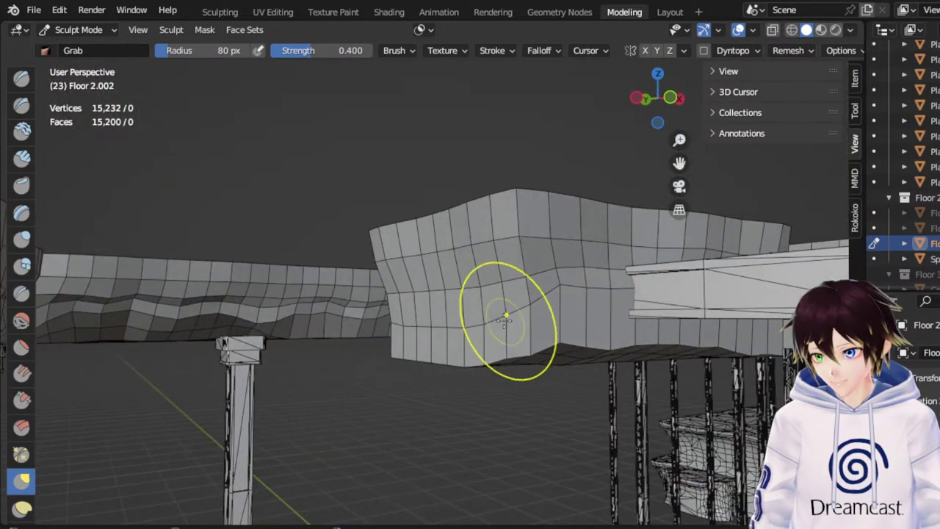
drag(506, 315, 506, 300)
drag(468, 329, 471, 322)
Lift the lower edge loop across the end block's narrow wall and around its far corner
middle_drag(472, 321, 559, 313)
middle_drag(440, 342, 458, 311)
drag(431, 335, 399, 297)
mouse_move(360, 332)
mouse_down()
mouse_move(355, 313)
mouse_move(332, 316)
mouse_up()
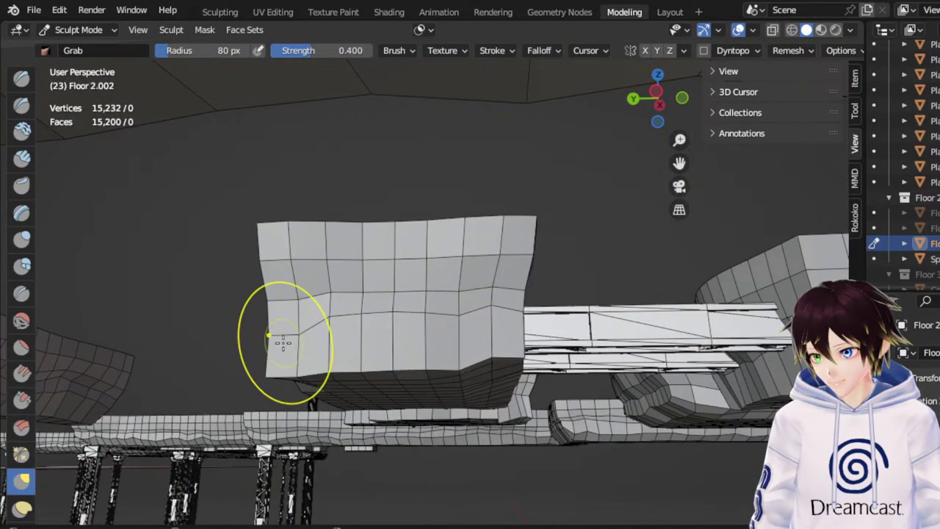
drag(283, 342, 282, 318)
middle_drag(284, 316, 364, 310)
drag(279, 303, 267, 280)
middle_drag(278, 289, 351, 289)
drag(332, 285, 310, 244)
Pull the edges of the end block's underside inward at several spots to give it an irregular outline
middle_drag(444, 338, 301, 196)
scroll(395, 397, down, 3)
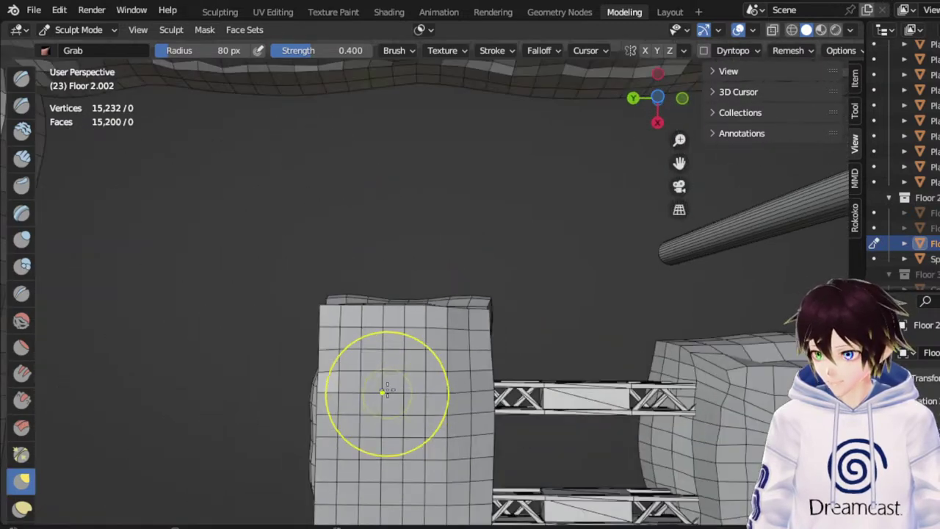
scroll(384, 389, down, 2)
drag(379, 324, 455, 326)
drag(457, 361, 447, 367)
drag(457, 431, 446, 430)
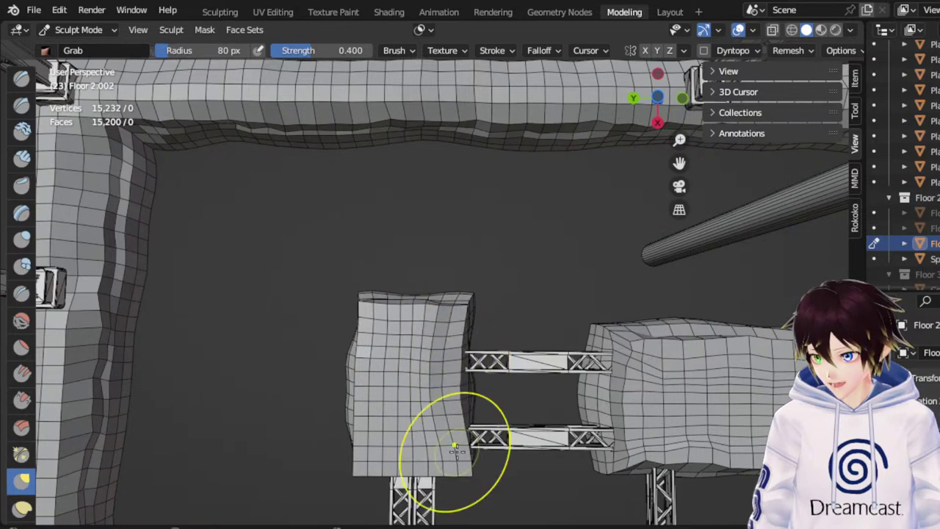
middle_drag(379, 407, 414, 401)
drag(391, 383, 405, 381)
drag(368, 326, 373, 328)
drag(401, 448, 404, 439)
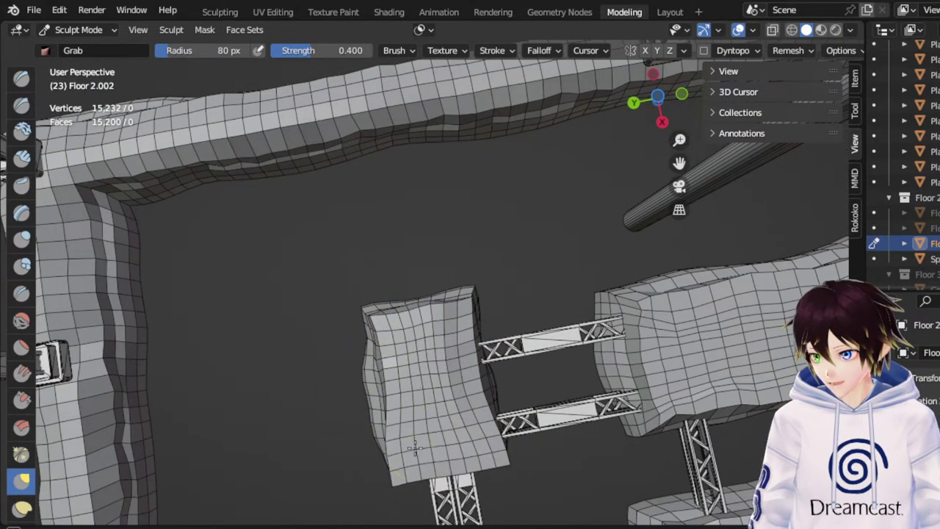
drag(432, 470, 452, 448)
Set the Grab brush radius to 60 px and push up the bottom edge points along the end block's narrow wall
click(228, 51)
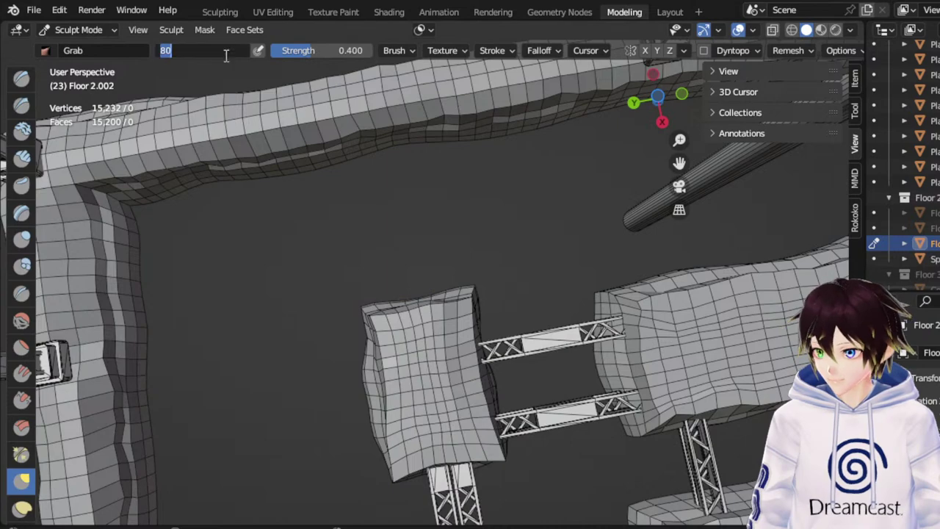
text(60)
key(Return)
mouse_move(505, 315)
middle_down()
mouse_move(465, 393)
mouse_move(460, 351)
mouse_move(457, 394)
mouse_move(435, 415)
middle_up()
scroll(435, 416, up, 3)
scroll(410, 374, down, 1)
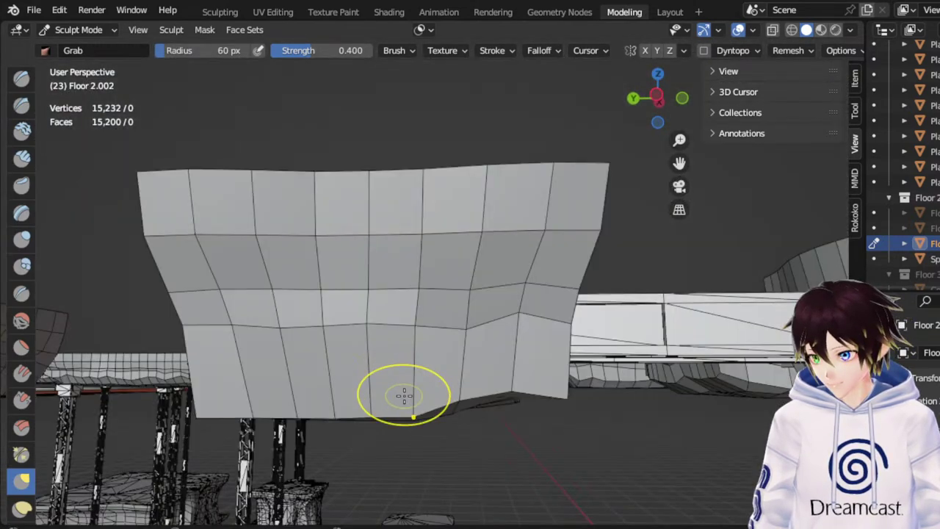
mouse_move(407, 411)
mouse_down()
mouse_move(405, 397)
mouse_move(365, 400)
mouse_up()
drag(291, 411, 276, 386)
drag(254, 418, 239, 375)
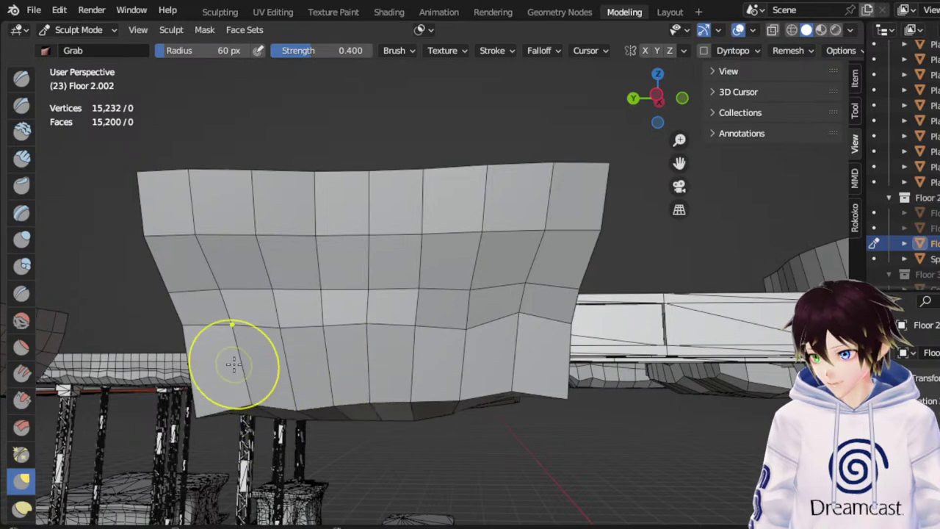
drag(200, 408, 221, 362)
middle_drag(227, 369, 274, 360)
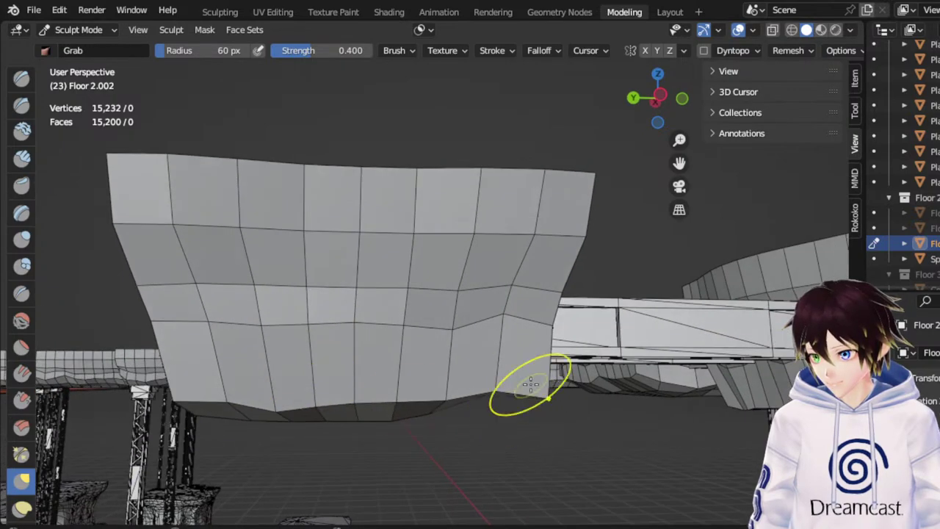
drag(533, 383, 527, 377)
Adjust the lower wall points on both sides of the end block's corner to make it more uneven
mouse_move(495, 367)
middle_down()
mouse_move(597, 375)
mouse_move(315, 325)
mouse_move(279, 289)
middle_up()
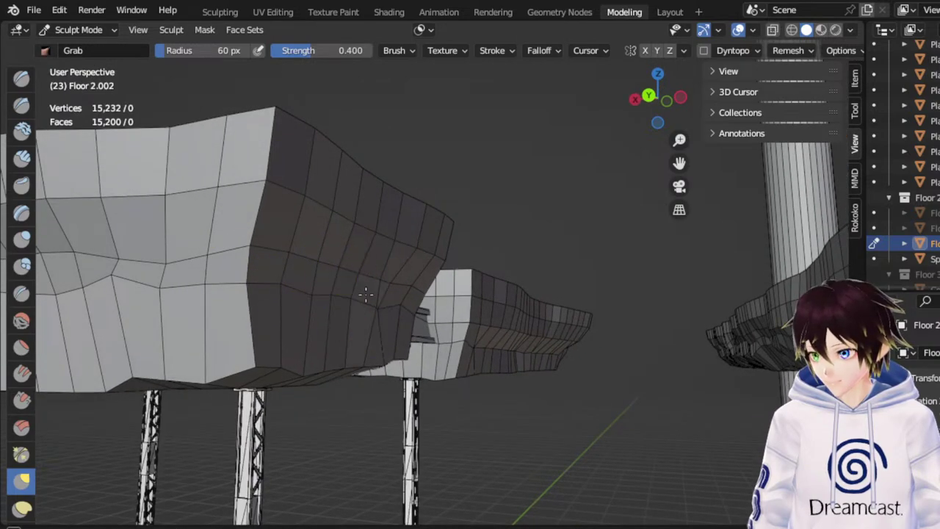
mouse_move(367, 296)
middle_down()
mouse_move(313, 317)
mouse_move(385, 335)
mouse_move(427, 315)
middle_up()
drag(427, 314, 461, 300)
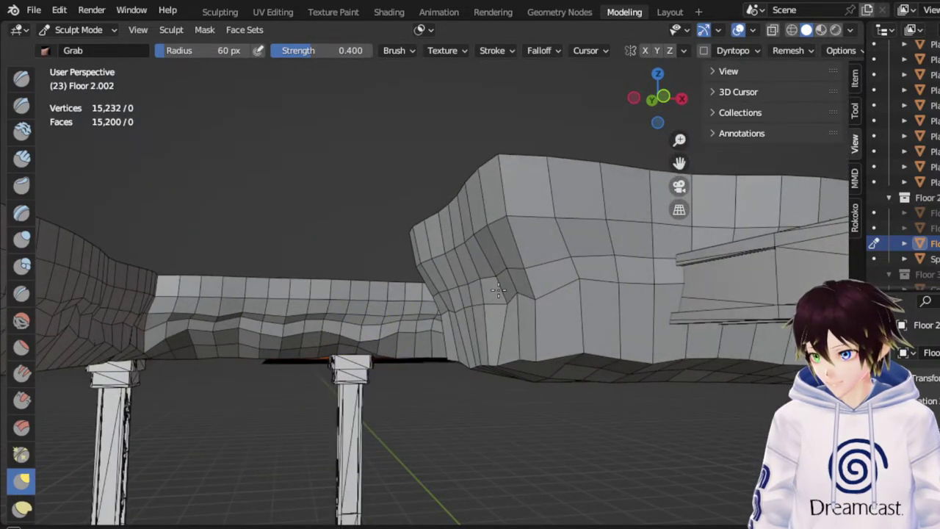
middle_drag(462, 300, 597, 307)
scroll(488, 305, up, 1)
drag(597, 307, 567, 296)
mouse_move(567, 296)
middle_down()
mouse_move(596, 294)
mouse_move(576, 271)
mouse_move(600, 301)
middle_up()
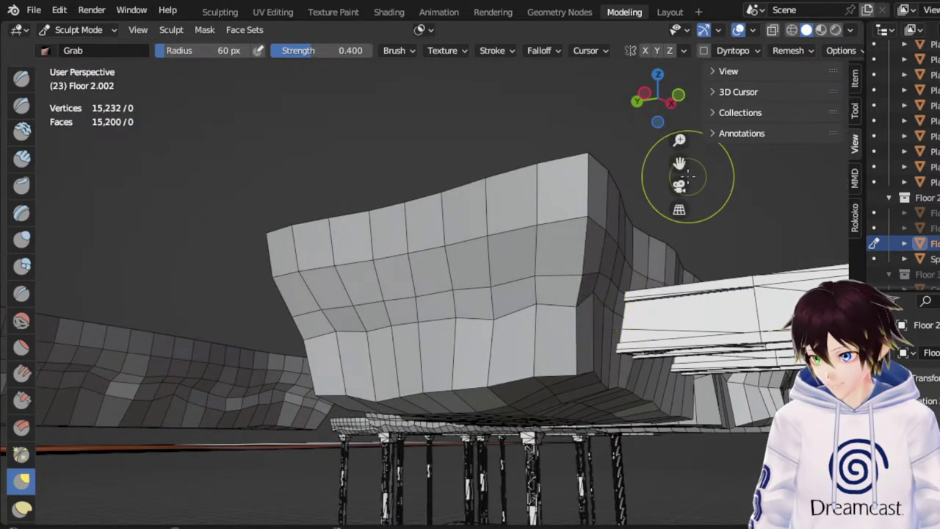
Raise the lower edge loop at the bridge-side corner of the neighbouring block
drag(680, 164, 540, 127)
middle_drag(673, 294, 456, 289)
scroll(457, 289, down, 2)
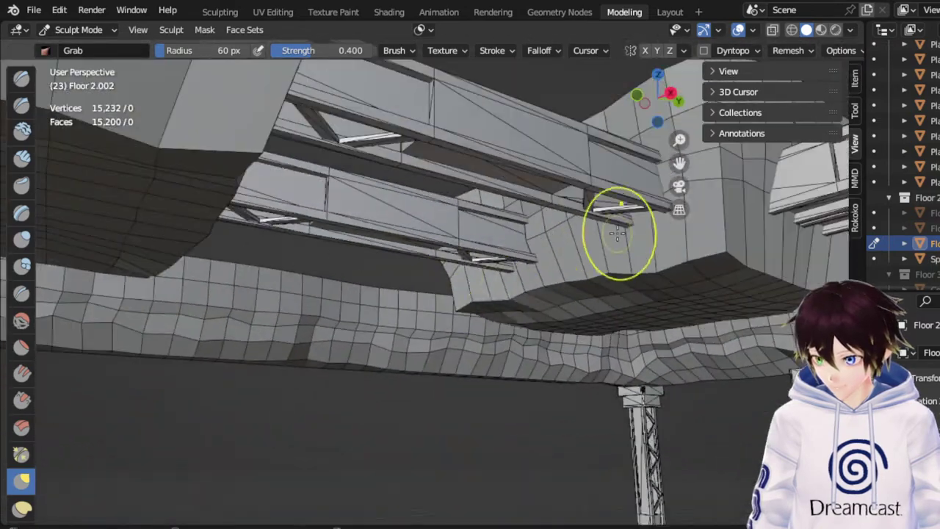
mouse_move(620, 230)
middle_down()
mouse_move(574, 259)
mouse_move(577, 269)
mouse_move(628, 277)
mouse_move(561, 296)
mouse_move(477, 287)
mouse_move(516, 268)
middle_up()
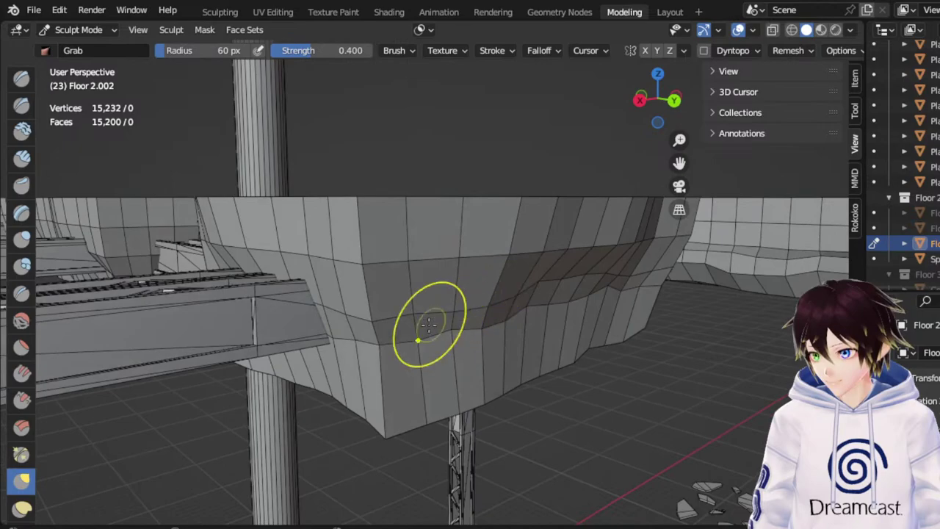
drag(370, 337, 382, 306)
mouse_move(392, 295)
middle_down()
mouse_move(370, 310)
mouse_move(430, 331)
mouse_move(625, 315)
middle_up()
Examine the whole platform layout with the viewport overlays temporarily hidden
scroll(369, 309, down, 5)
scroll(625, 315, down, 6)
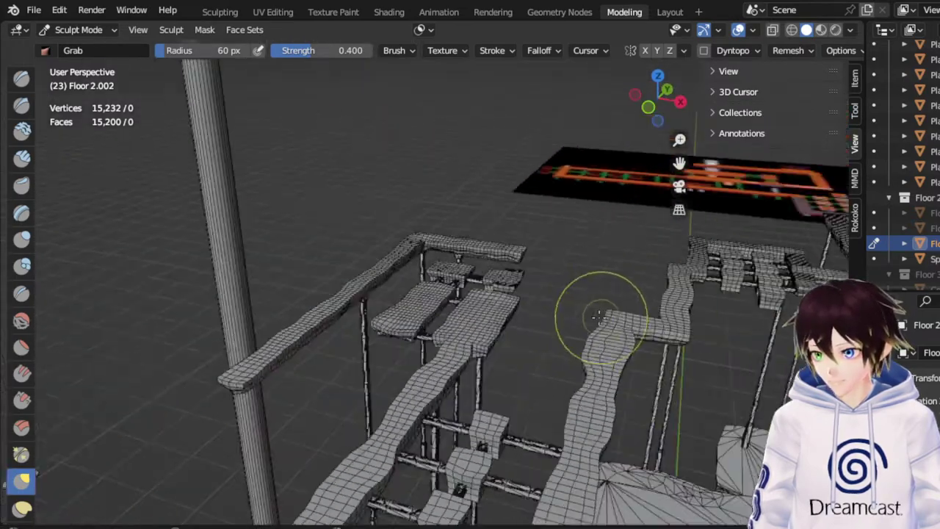
middle_drag(503, 330, 539, 316)
click(740, 31)
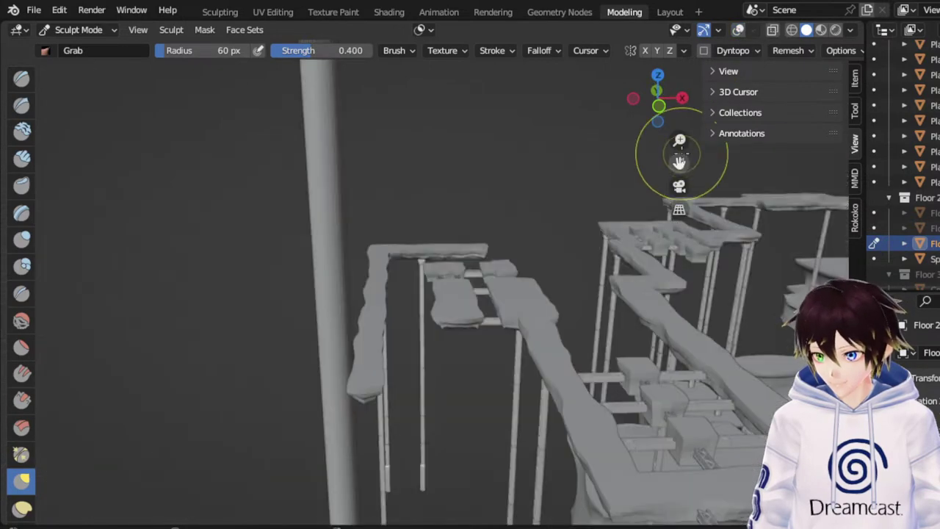
drag(679, 162, 471, 143)
middle_drag(578, 233, 444, 360)
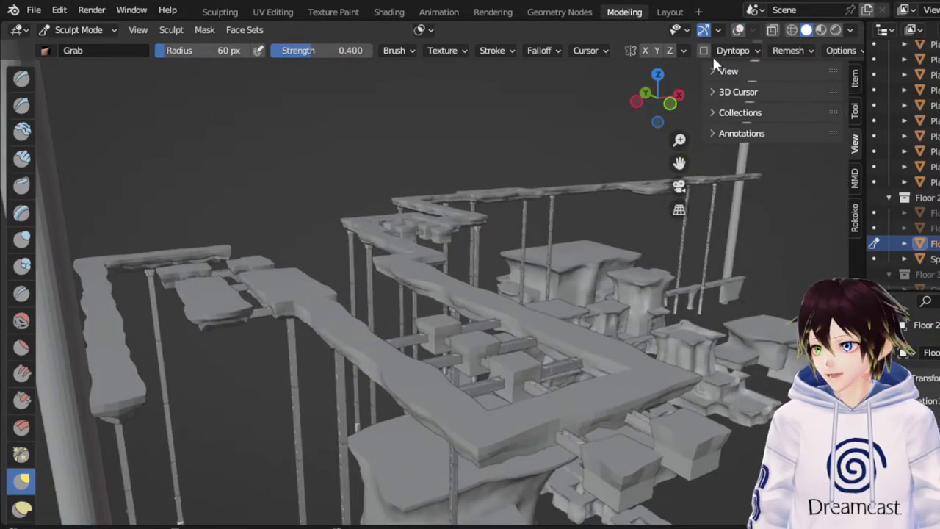
click(738, 29)
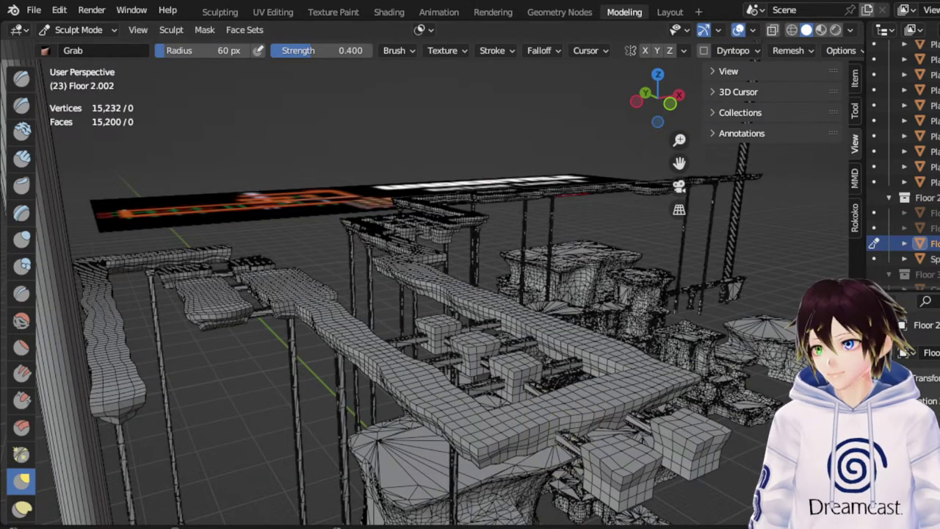
Apply smooth shading to all faces of Floor 2.002 in Edit Mode and return to Object Mode
click(89, 30)
click(81, 65)
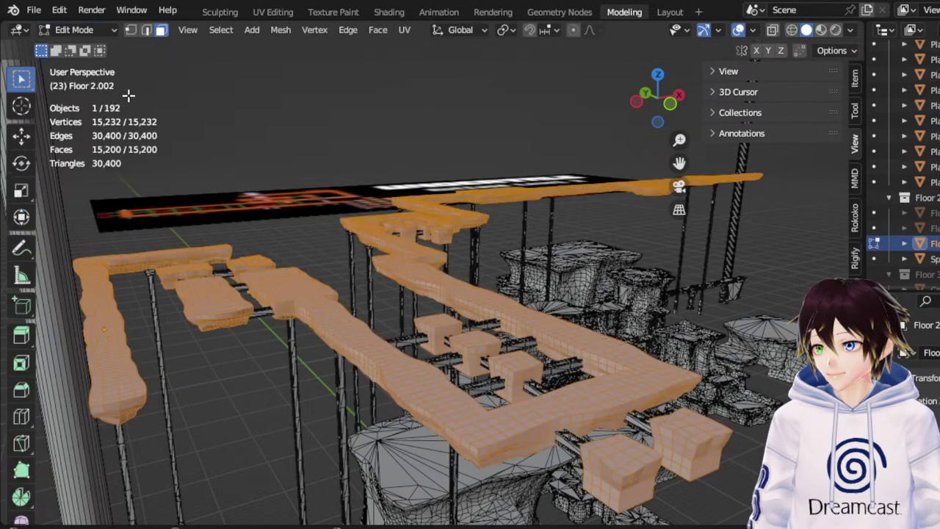
middle_drag(694, 346, 691, 344)
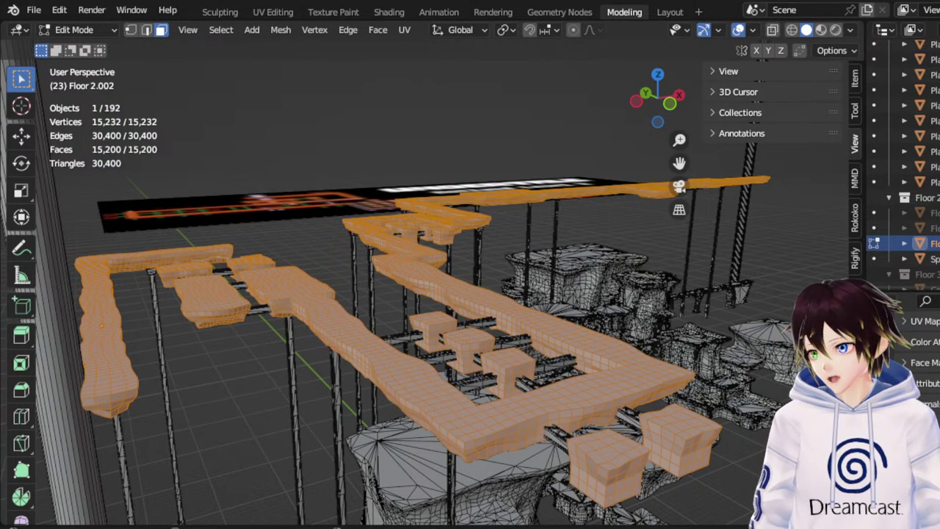
click(377, 30)
click(436, 291)
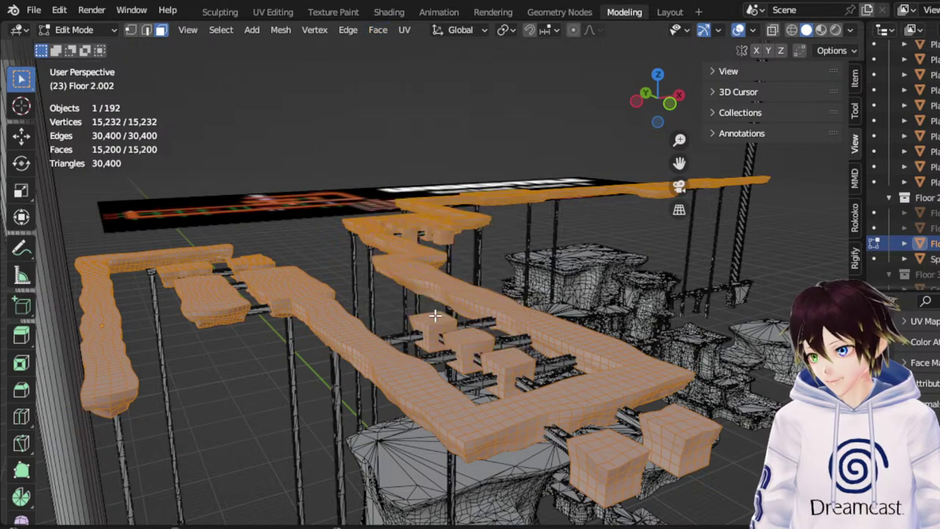
click(99, 30)
click(77, 46)
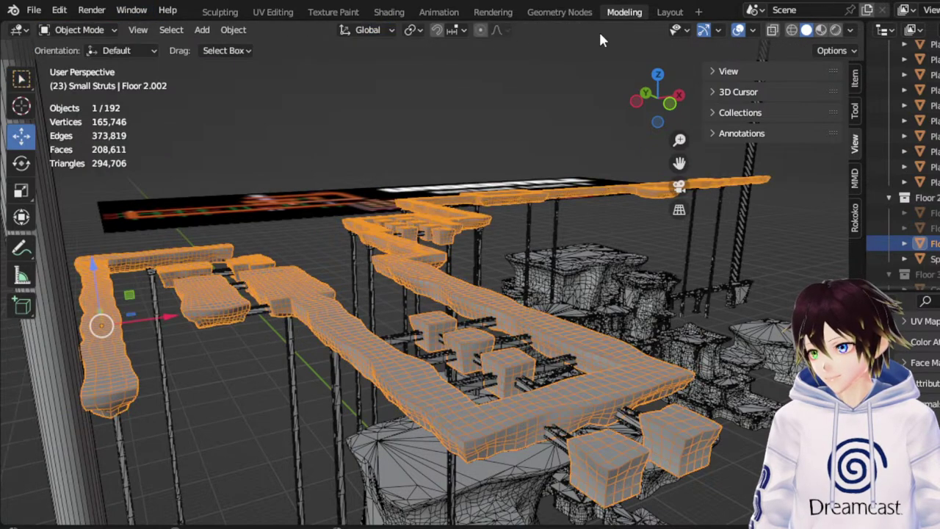
Examine the smooth-shaded Floor 2.002 platforms up close and from afar, comparing the surface with viewport overlays on and off
click(738, 30)
middle_drag(590, 278, 441, 288)
middle_drag(490, 292, 465, 301)
scroll(466, 303, up, 3)
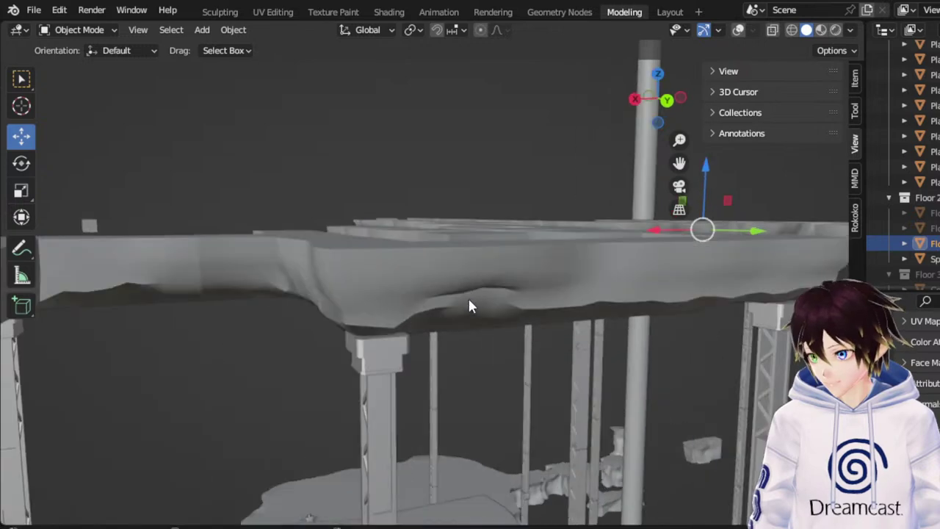
click(739, 29)
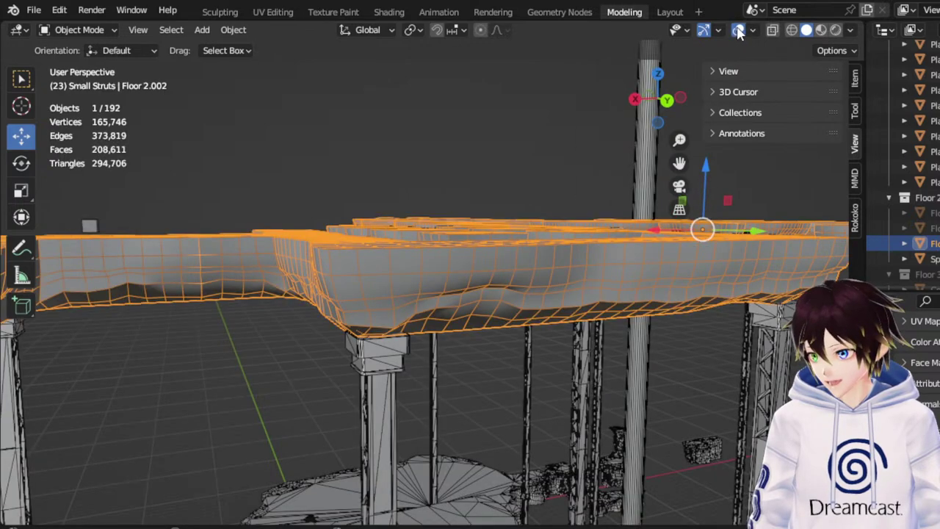
click(738, 29)
scroll(504, 311, down, 6)
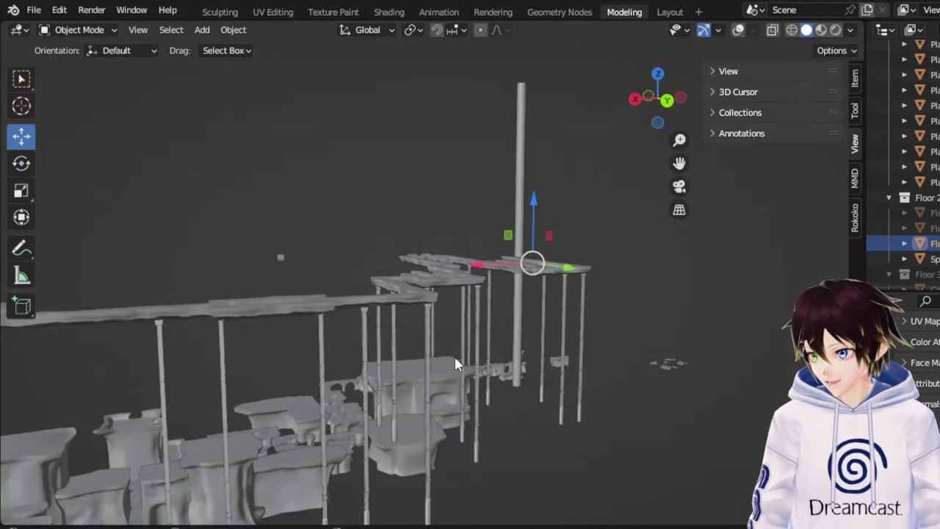
middle_drag(401, 359, 450, 363)
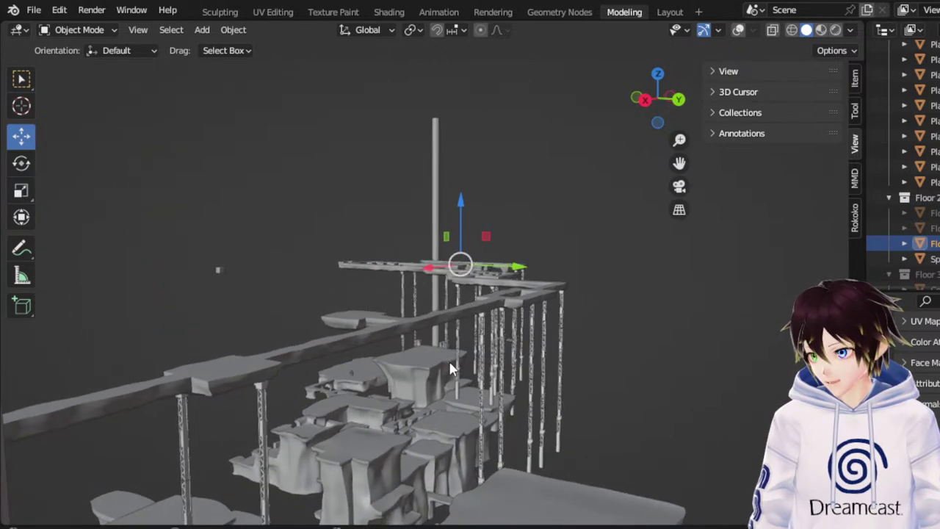
scroll(450, 363, up, 2)
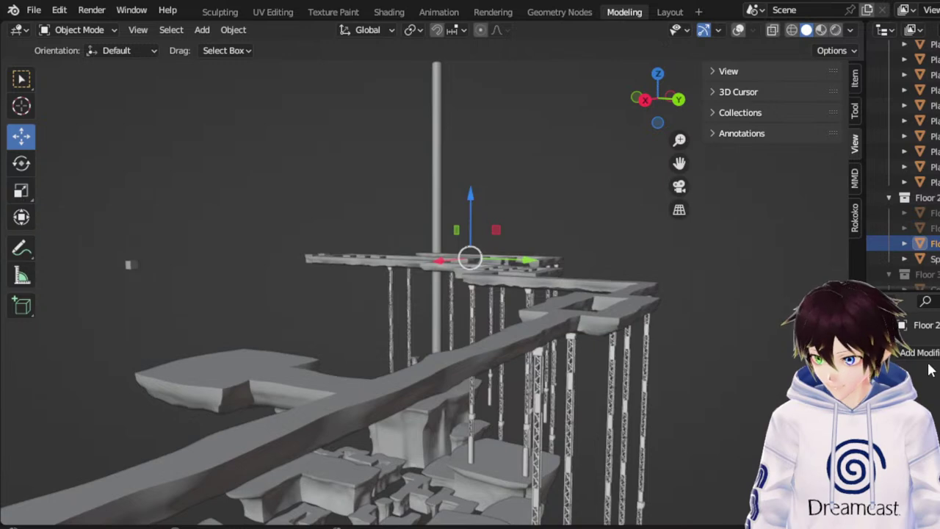
Add a Decimate modifier in Collapse mode to Floor 2.002, using the stepped platform's modifier as reference
click(928, 354)
click(745, 105)
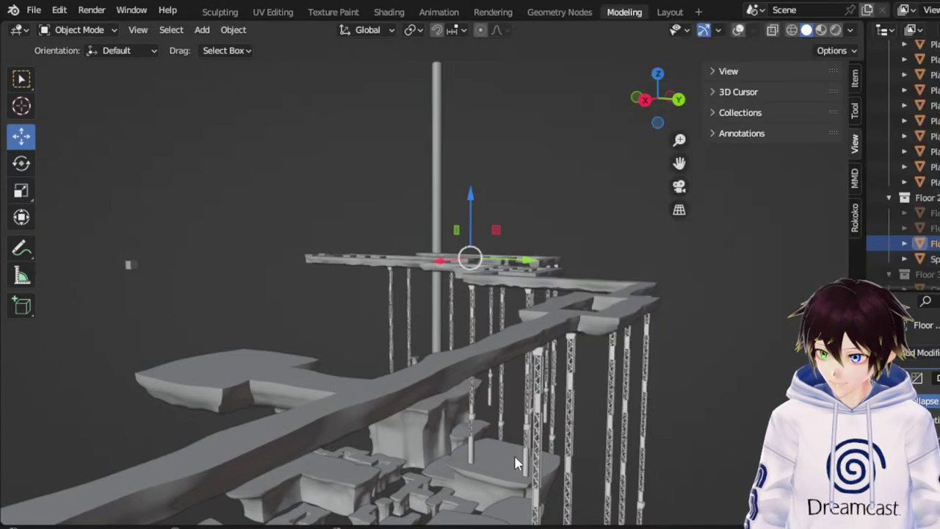
click(494, 474)
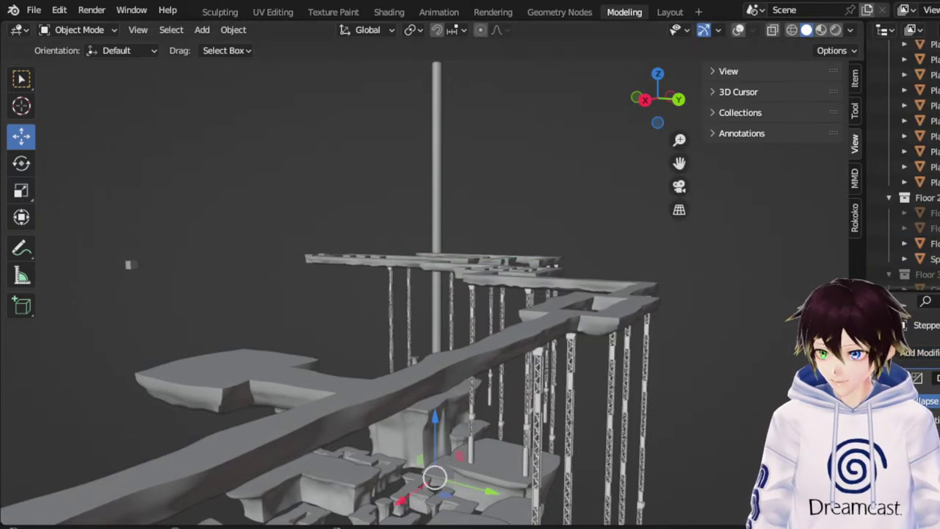
click(556, 332)
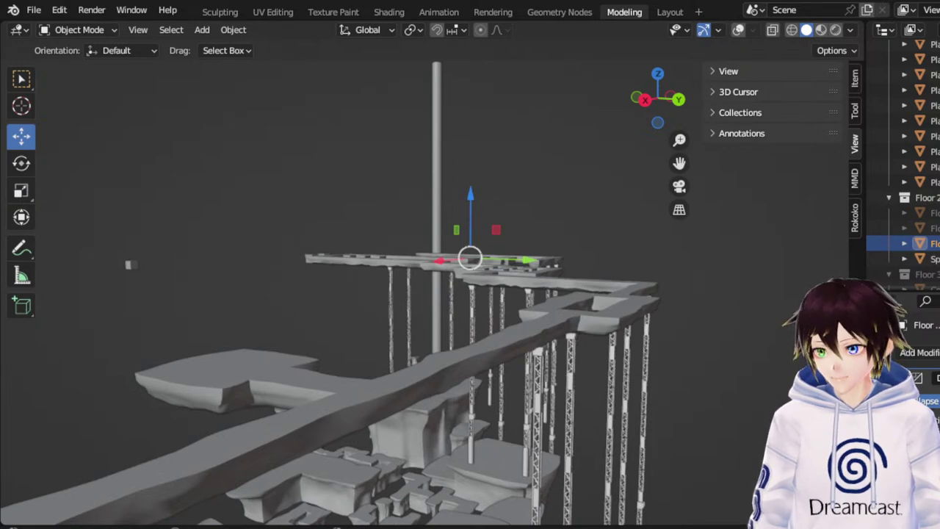
Inspect the decimated Floor 2.002 surface and check its wireframe with the viewport overlays briefly shown
middle_drag(580, 327, 593, 268)
scroll(430, 337, up, 4)
middle_drag(430, 336, 478, 335)
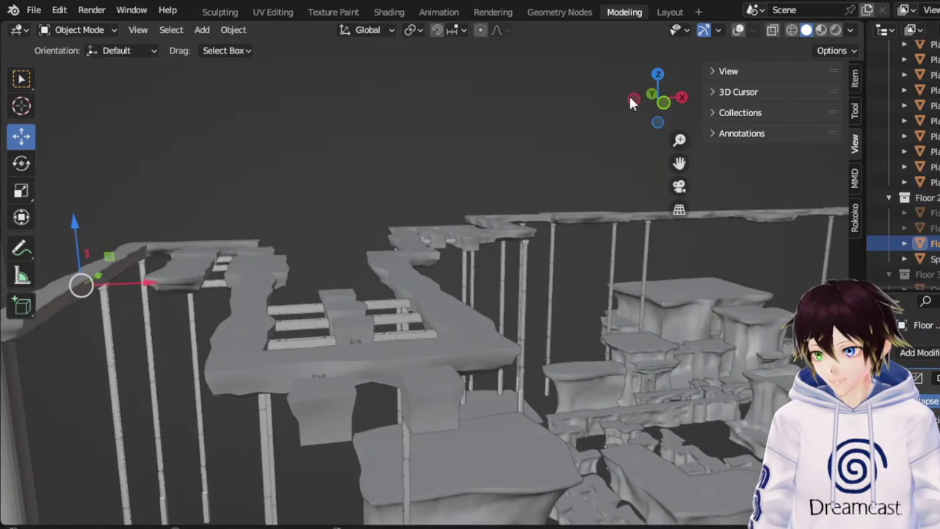
drag(680, 163, 724, 163)
middle_drag(613, 246, 439, 295)
scroll(449, 276, up, 3)
click(739, 31)
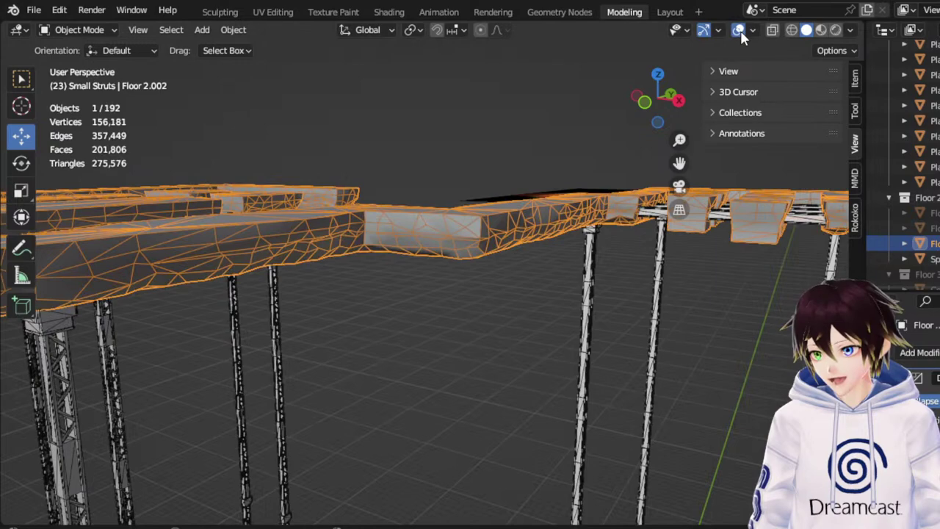
click(739, 32)
Deselect Floor 2.002 and survey the whole level from a distance with viewport overlays on and off
scroll(601, 172, down, 3)
scroll(602, 172, down, 3)
middle_drag(523, 249, 601, 221)
drag(673, 161, 503, 146)
scroll(674, 163, down, 5)
click(494, 168)
click(743, 30)
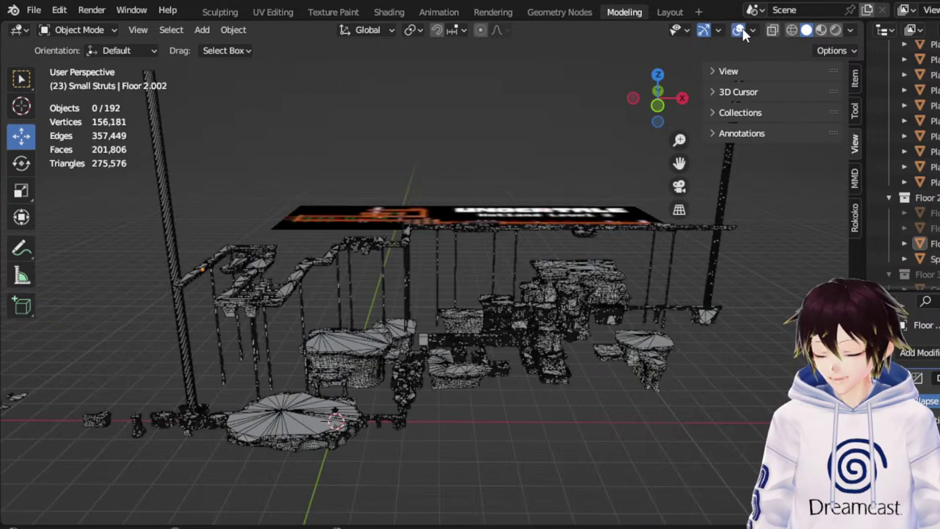
middle_drag(528, 141, 539, 157)
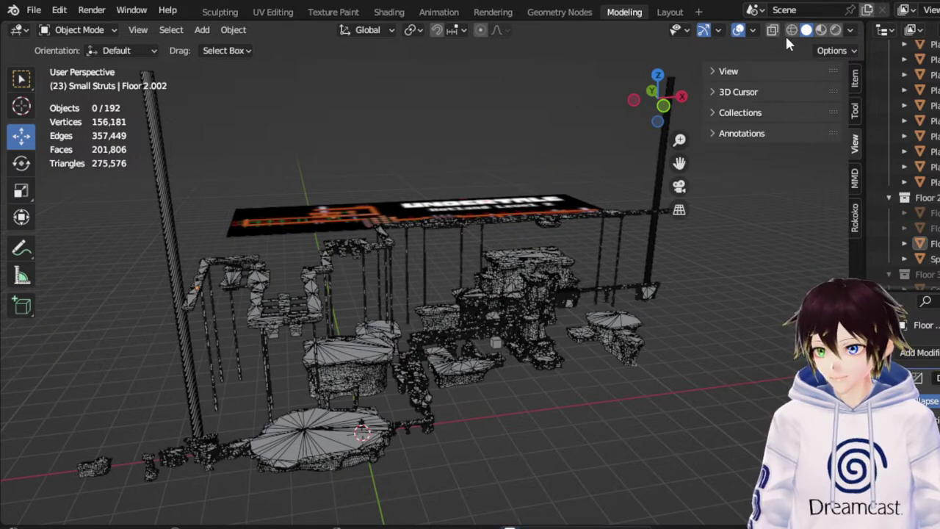
click(738, 29)
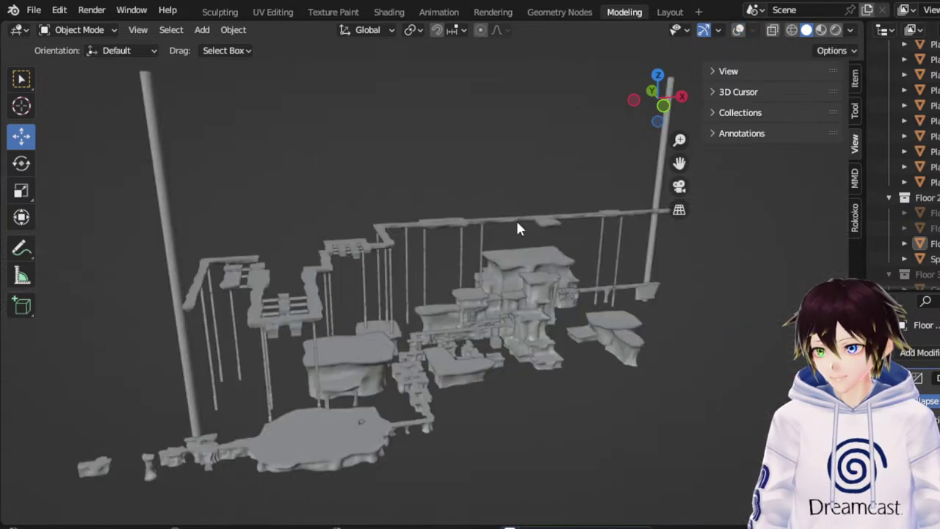
middle_drag(517, 222, 538, 239)
drag(681, 165, 748, 176)
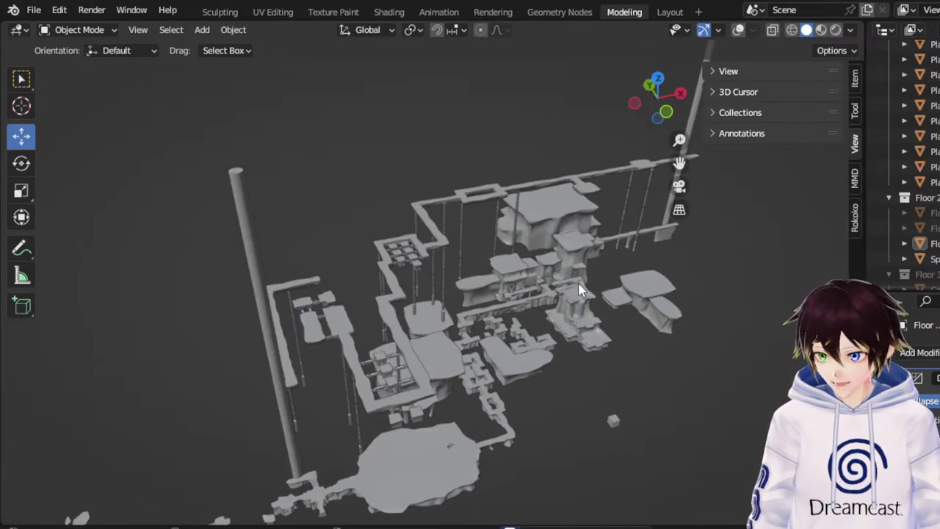
drag(681, 162, 664, 338)
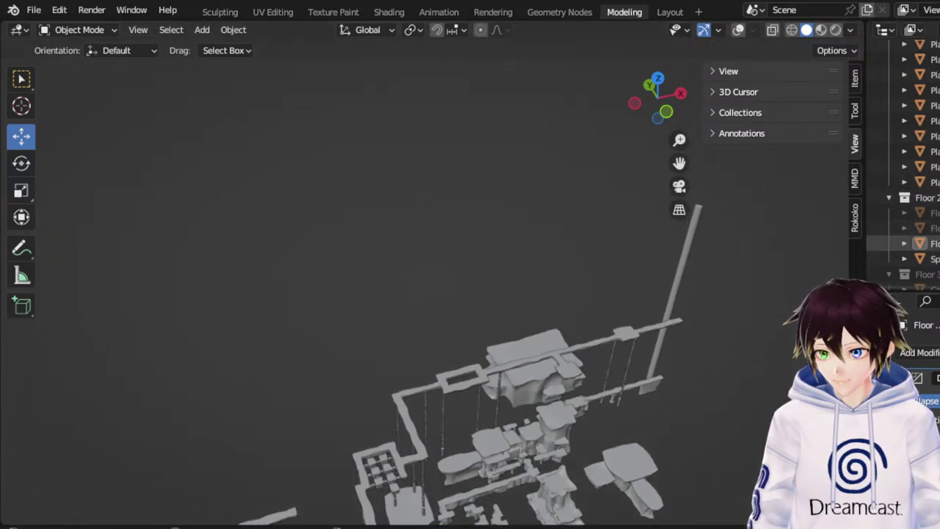
Delete the two hidden floor objects listed above Floor 2.002 in the Floor 2 collection
click(935, 228)
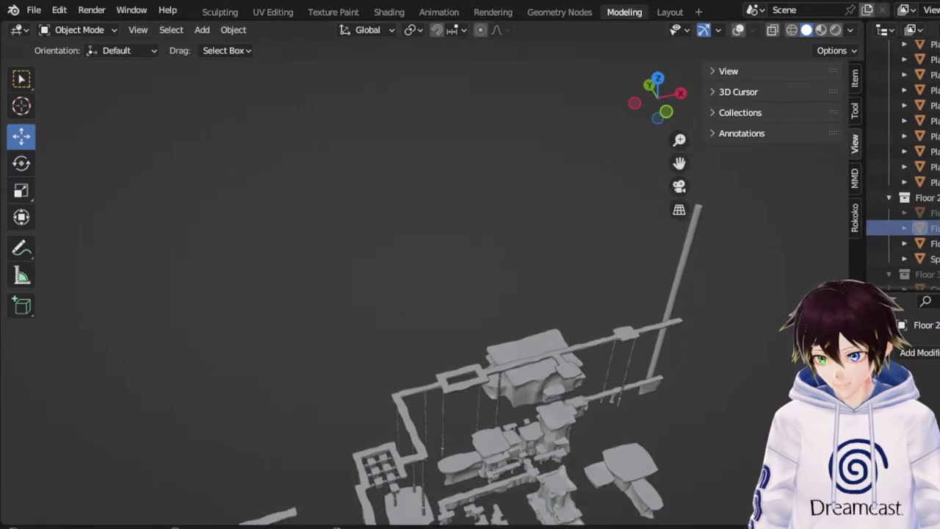
right_click(927, 228)
click(903, 262)
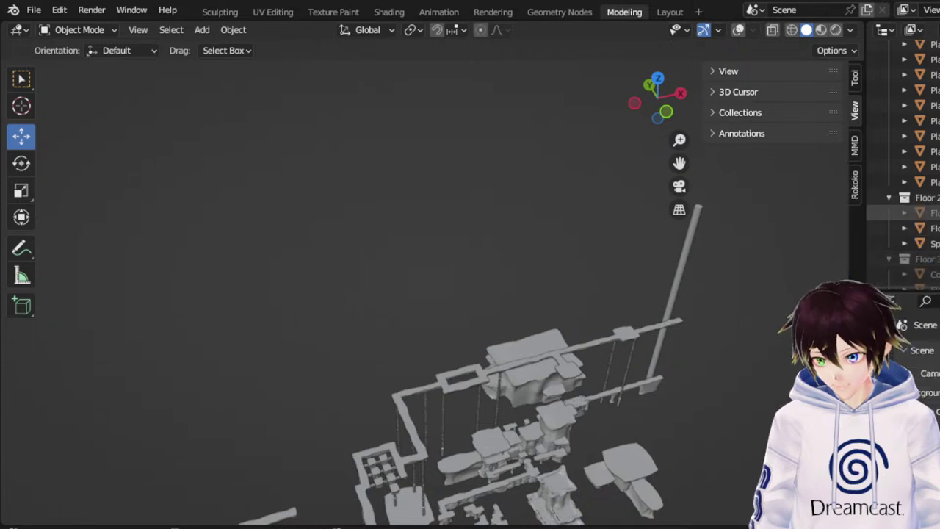
right_click(929, 213)
click(929, 213)
Make the Floor 3 collection visible above the finished second floor
middle_drag(599, 327, 594, 288)
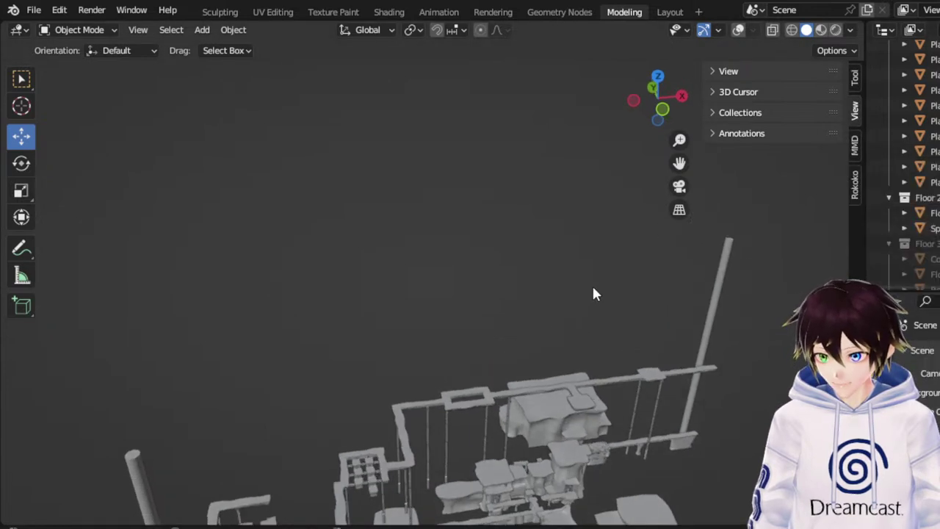
drag(681, 164, 667, 11)
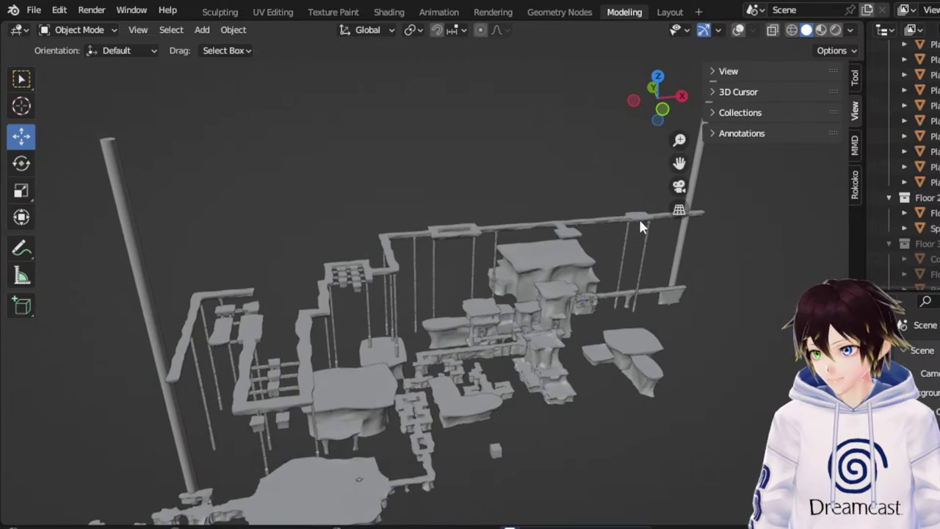
drag(680, 164, 754, 118)
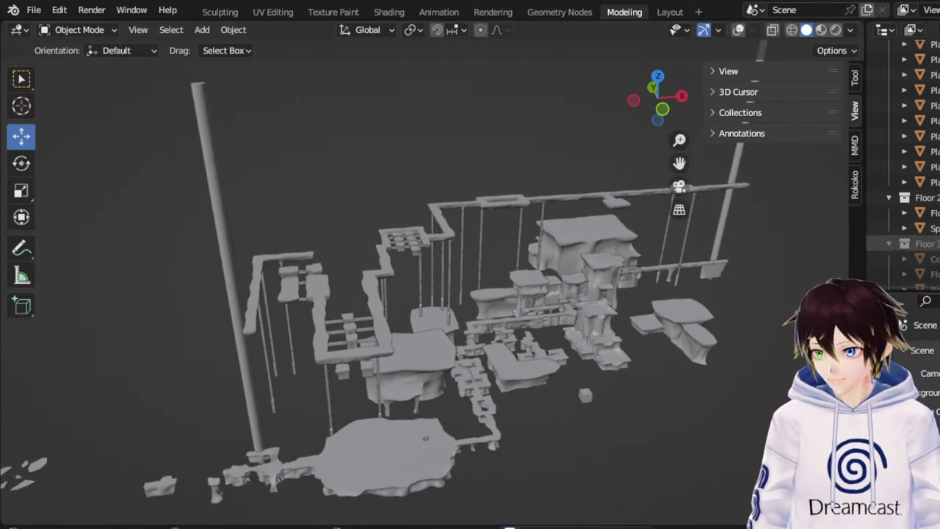
click(939, 243)
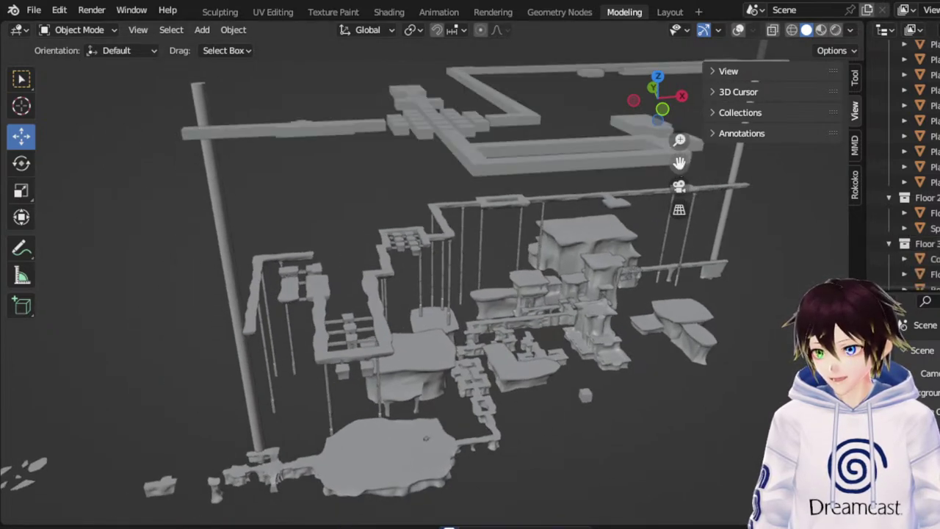
Examine the blocky Floor 3 layout and its position relative to the lower floors from several angles
drag(680, 164, 616, 212)
middle_drag(406, 239, 404, 210)
scroll(404, 204, down, 1)
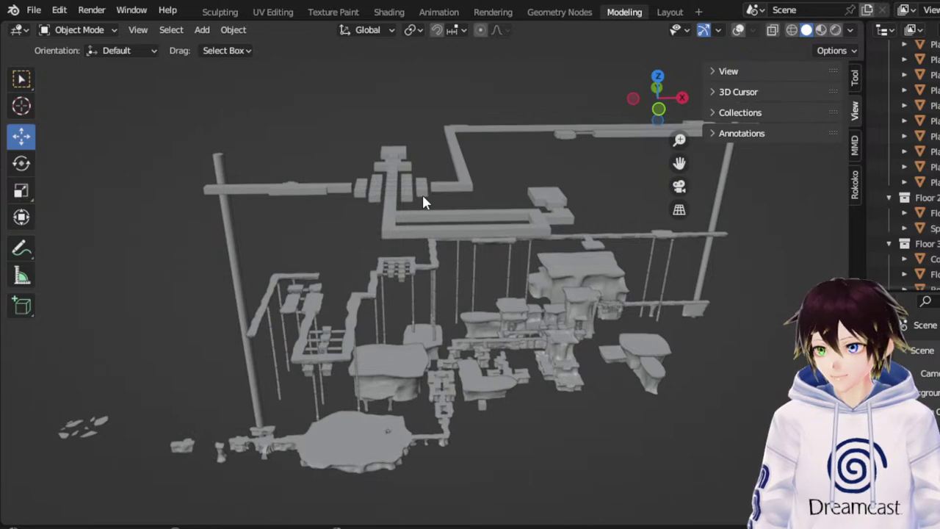
middle_drag(423, 196, 458, 179)
scroll(459, 178, up, 3)
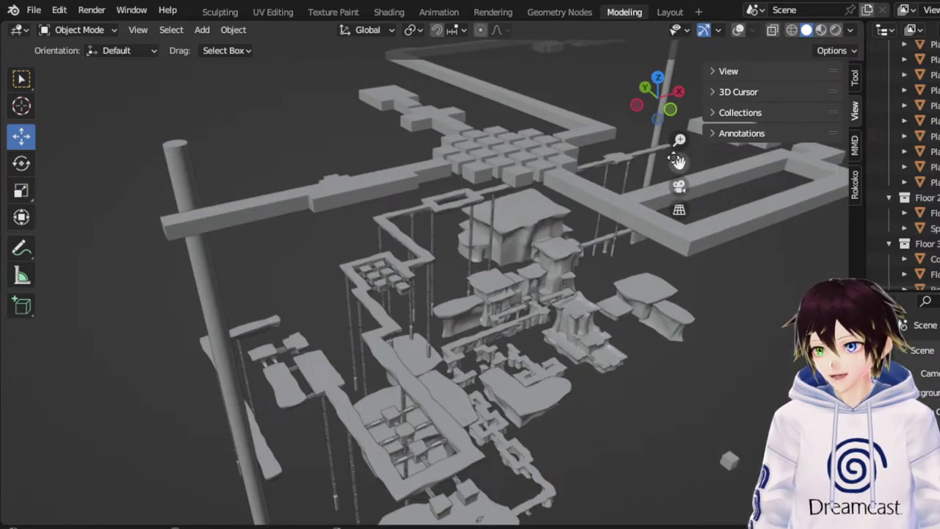
drag(679, 162, 511, 322)
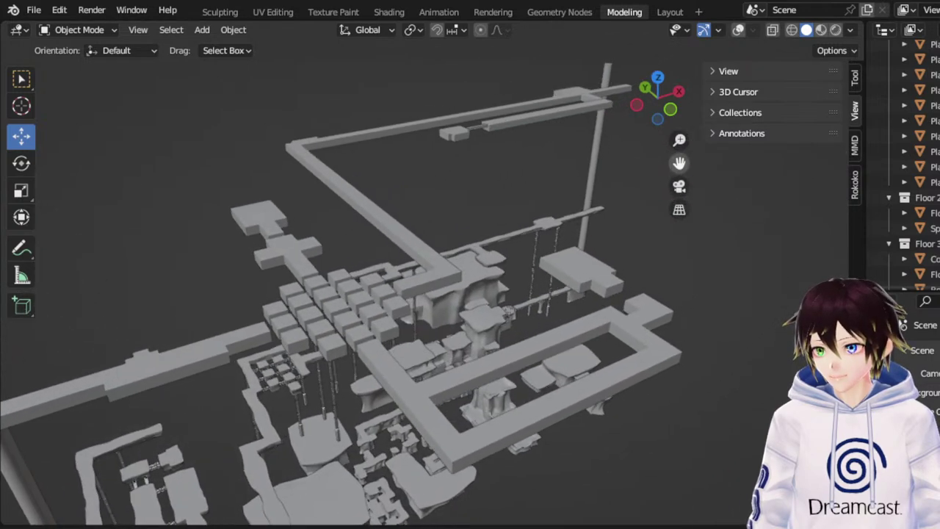
drag(679, 162, 754, 178)
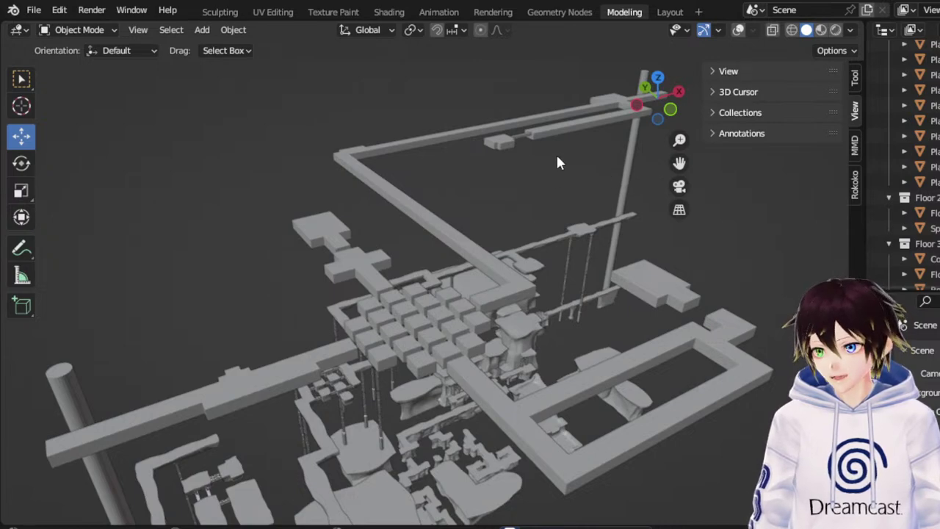
middle_drag(556, 161, 474, 173)
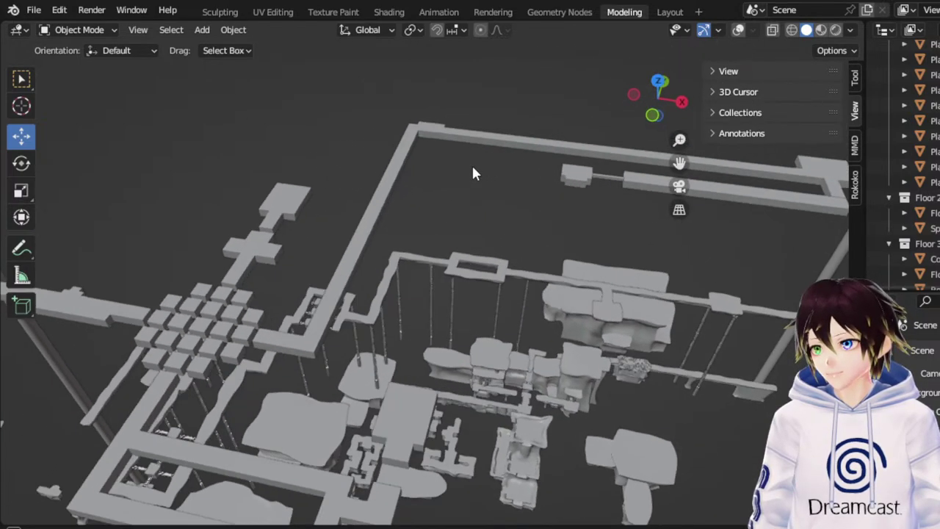
drag(680, 163, 727, 154)
scroll(518, 202, down, 2)
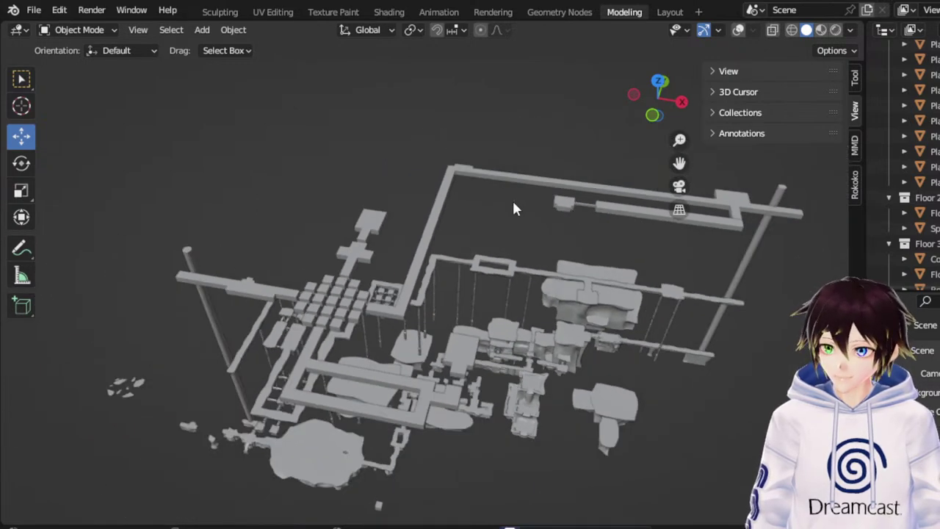
middle_drag(514, 202, 532, 176)
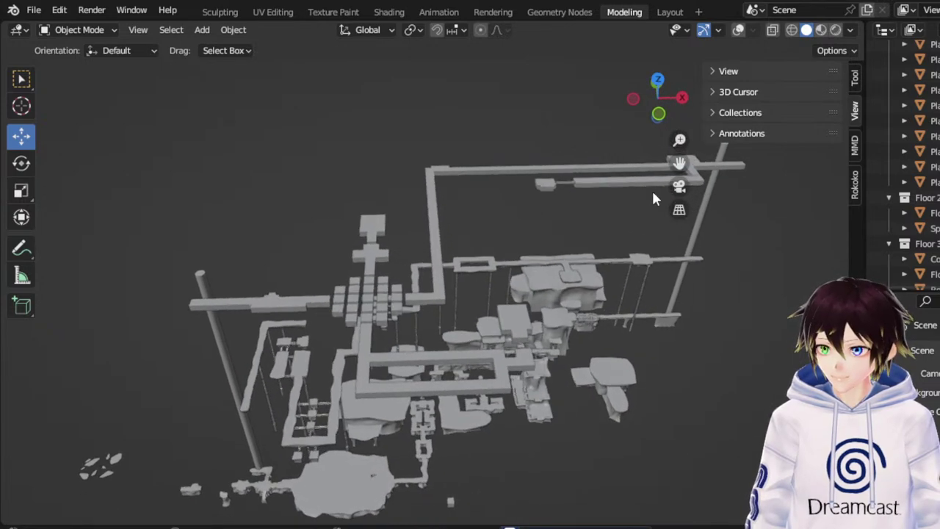
drag(681, 162, 675, 181)
middle_drag(386, 382, 438, 354)
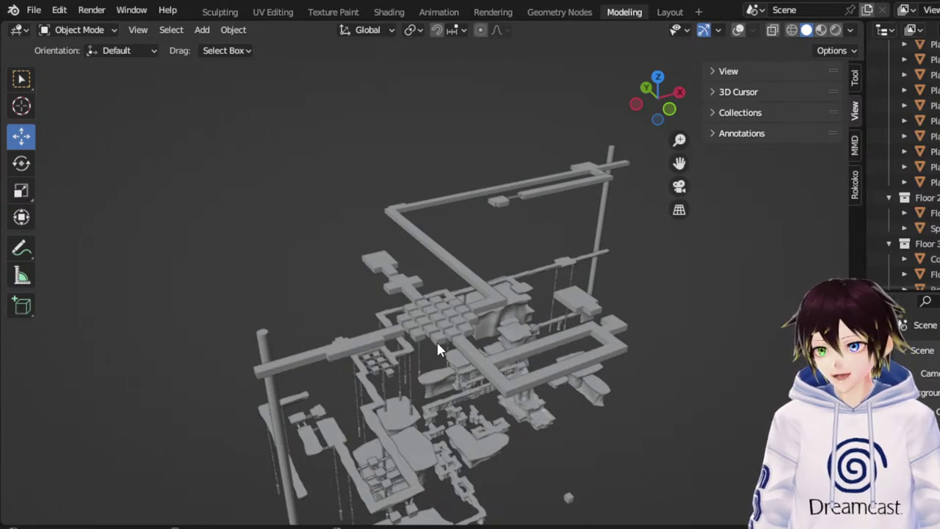
middle_drag(570, 194, 548, 220)
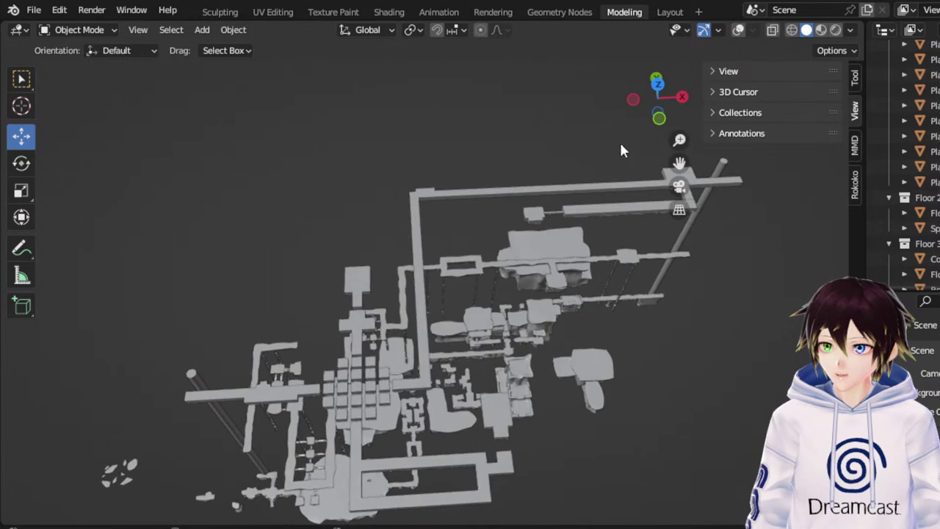
middle_drag(570, 261, 605, 226)
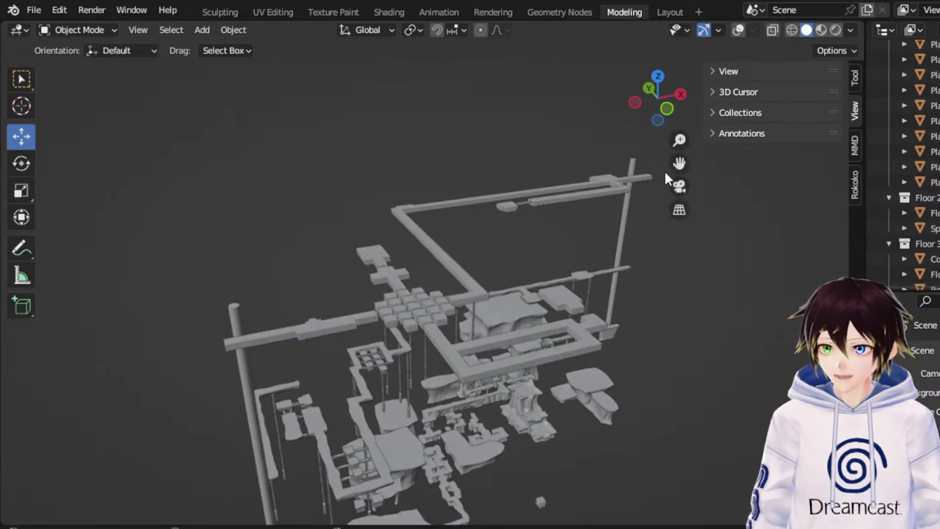
middle_drag(667, 179, 462, 255)
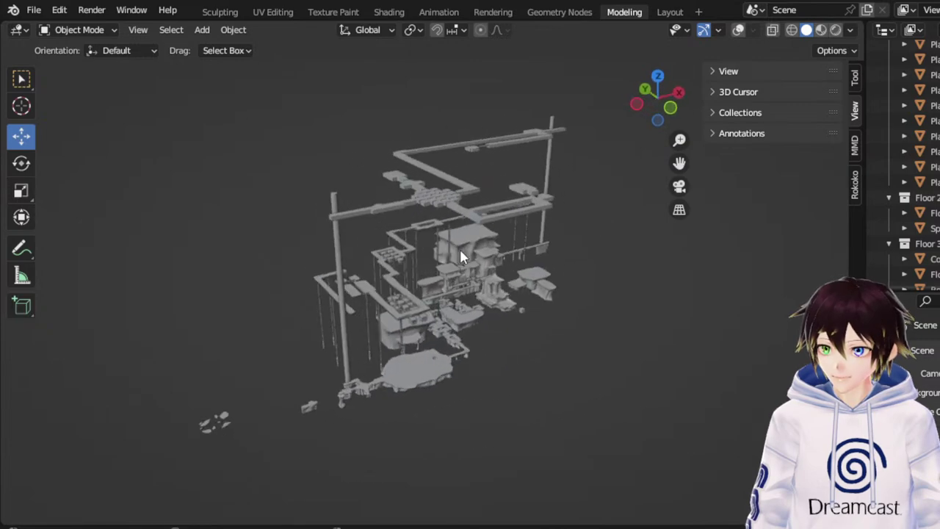
scroll(462, 255, up, 4)
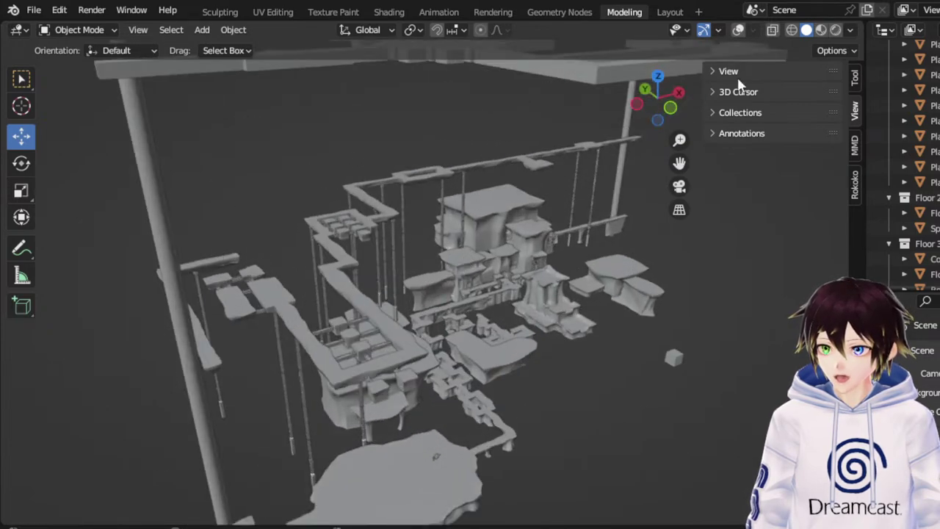
Switch the viewport to Material Preview shading and inspect the support struts and rock platforms up close
click(822, 29)
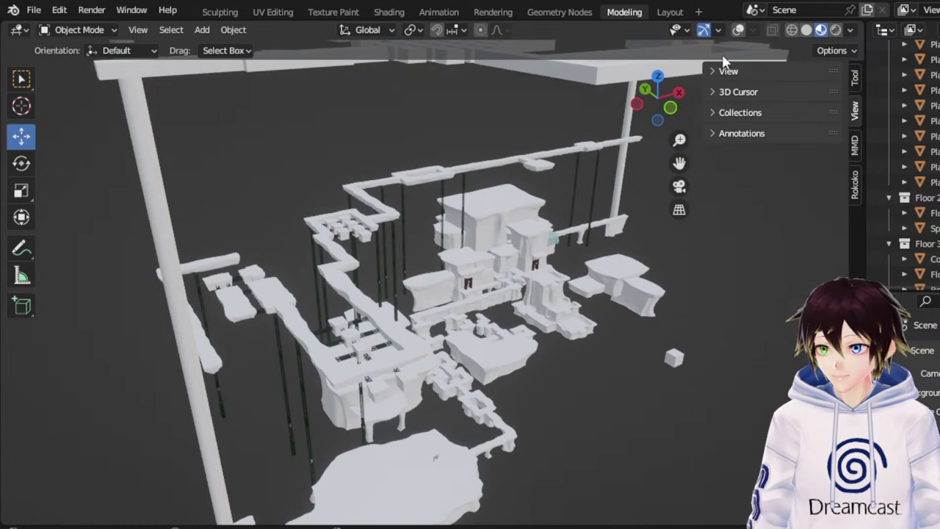
mouse_move(556, 291)
middle_down()
mouse_move(624, 256)
mouse_move(556, 292)
middle_up()
scroll(556, 291, up, 5)
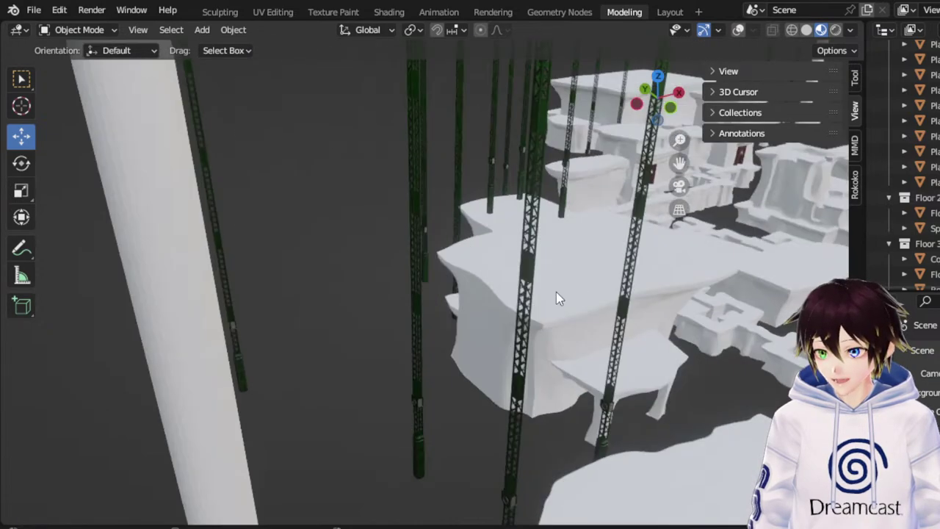
Examine the green support struts hanging beneath the second floor and their placement around the large rock platform
scroll(555, 289, down, 5)
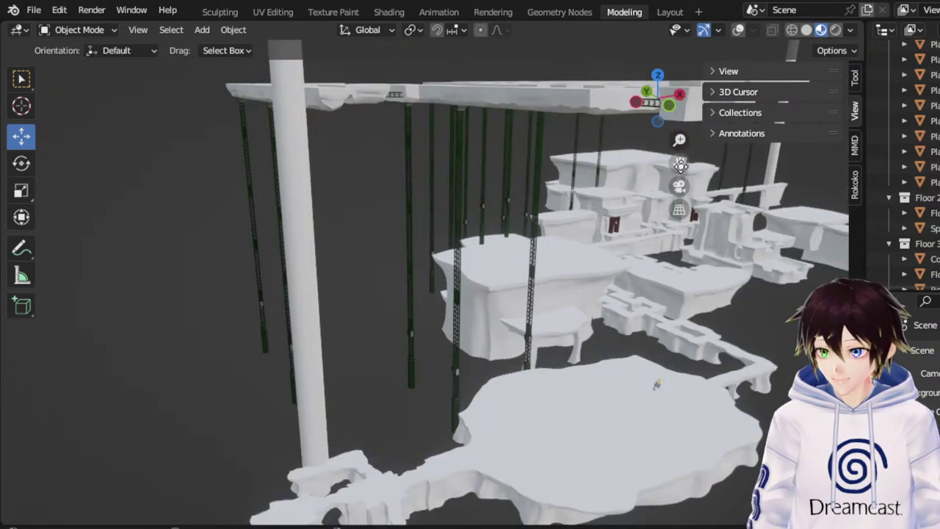
drag(681, 166, 542, 265)
mouse_move(598, 240)
middle_down()
mouse_move(545, 236)
mouse_move(611, 237)
middle_up()
drag(681, 164, 738, 80)
scroll(681, 165, up, 4)
scroll(468, 237, up, 3)
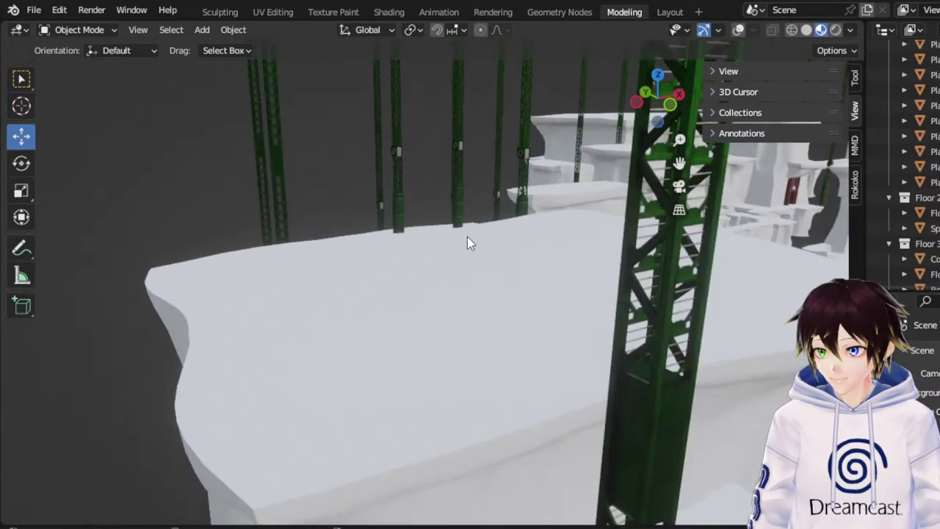
scroll(468, 236, down, 4)
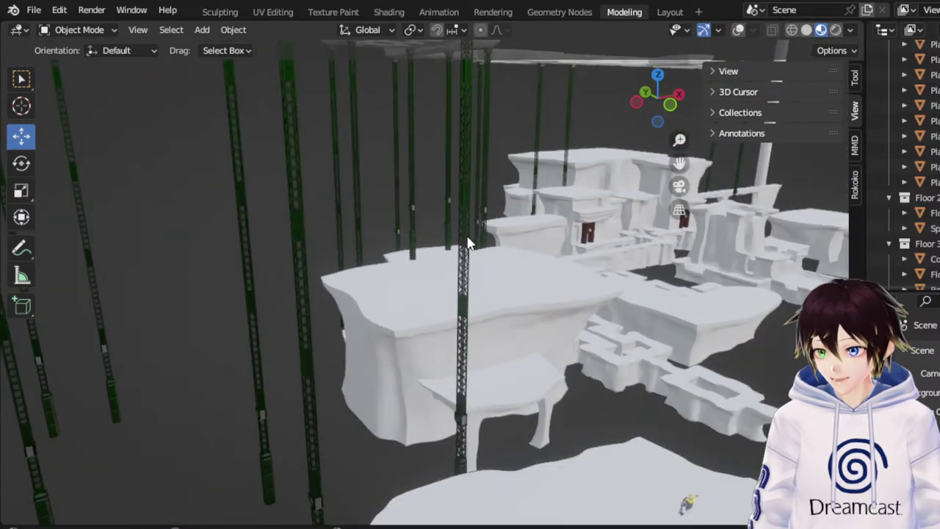
middle_drag(317, 304, 357, 305)
scroll(357, 306, down, 4)
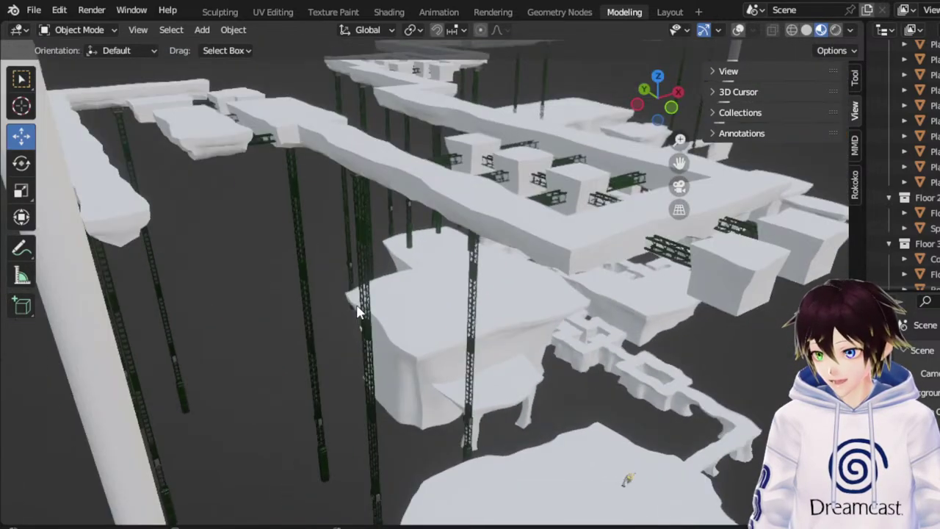
Inspect the lower rock platforms near the two character models and check the upward view toward the second floor
drag(673, 166, 657, 48)
middle_drag(651, 336, 597, 323)
scroll(597, 323, up, 6)
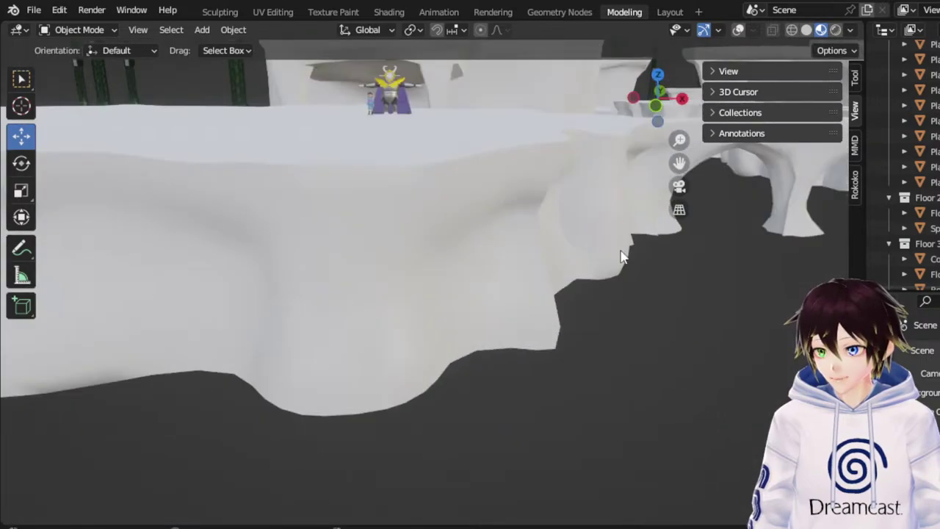
drag(680, 164, 545, 288)
middle_drag(545, 288, 612, 233)
drag(679, 164, 651, 211)
scroll(650, 211, up, 4)
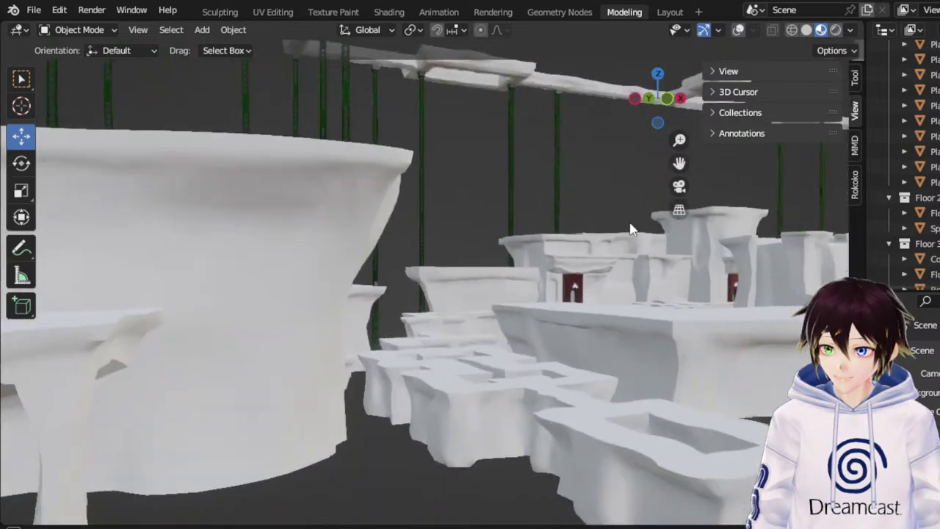
middle_drag(630, 230, 651, 218)
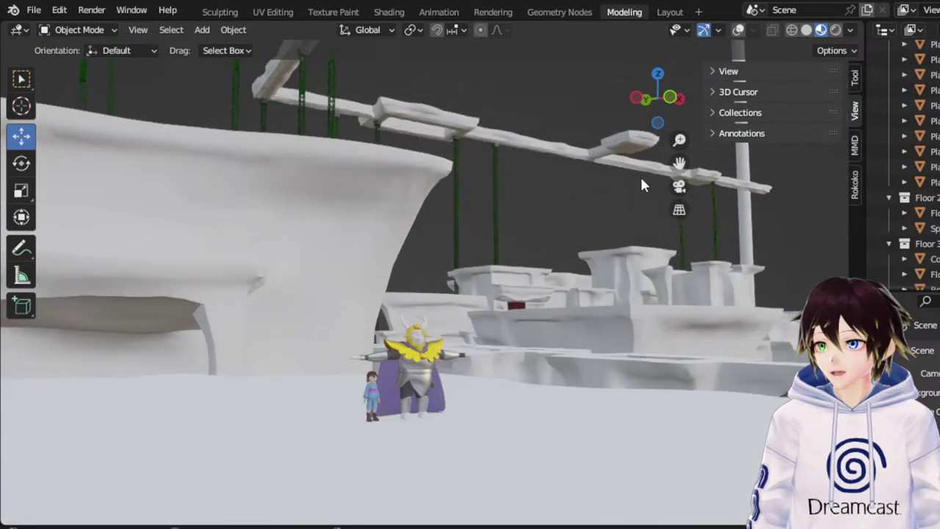
middle_drag(652, 147, 652, 156)
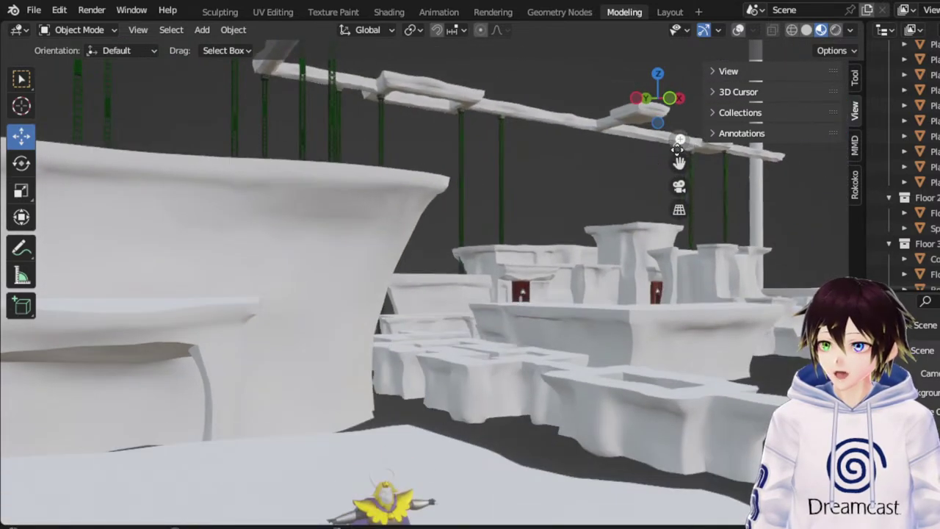
drag(680, 164, 577, 275)
middle_drag(577, 275, 541, 223)
Review the whole level from below and from a distance, and return the viewport to Solid shading
scroll(531, 223, down, 4)
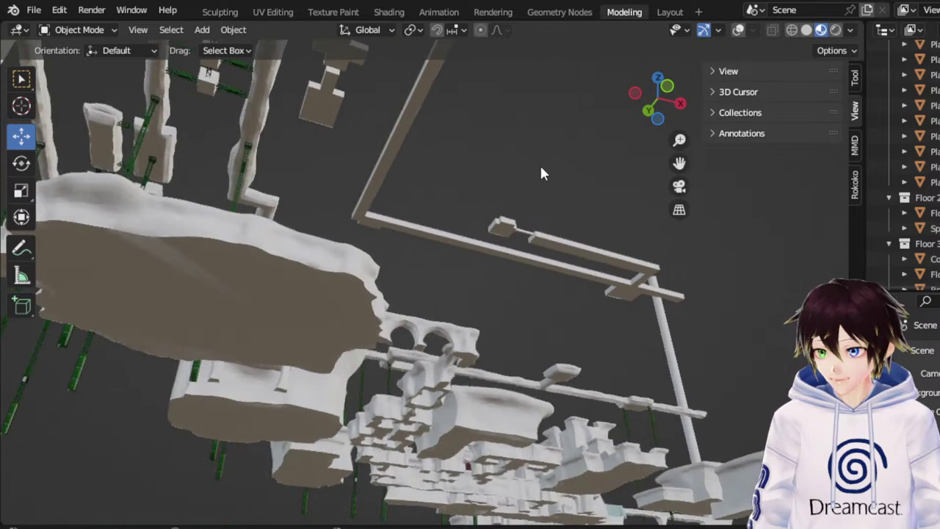
middle_drag(540, 163, 528, 248)
scroll(528, 249, down, 3)
scroll(567, 195, down, 3)
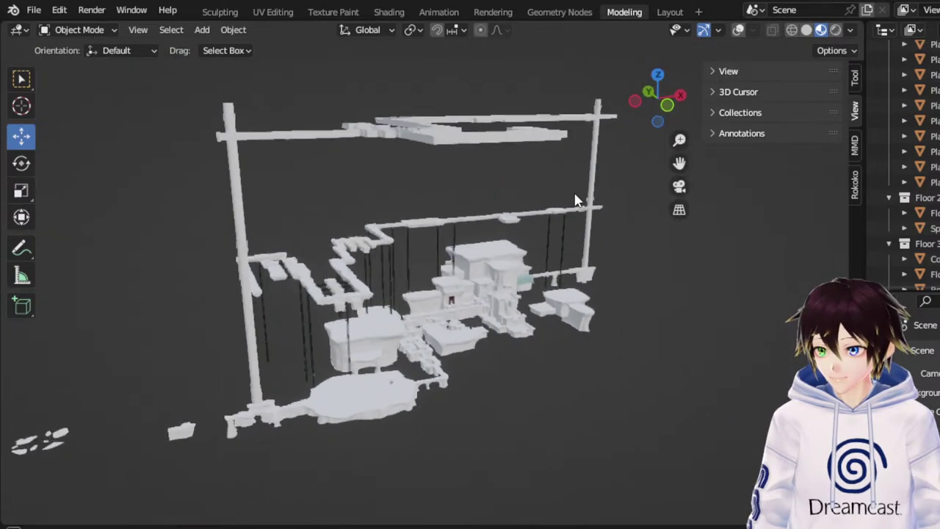
middle_drag(575, 195, 590, 215)
click(808, 30)
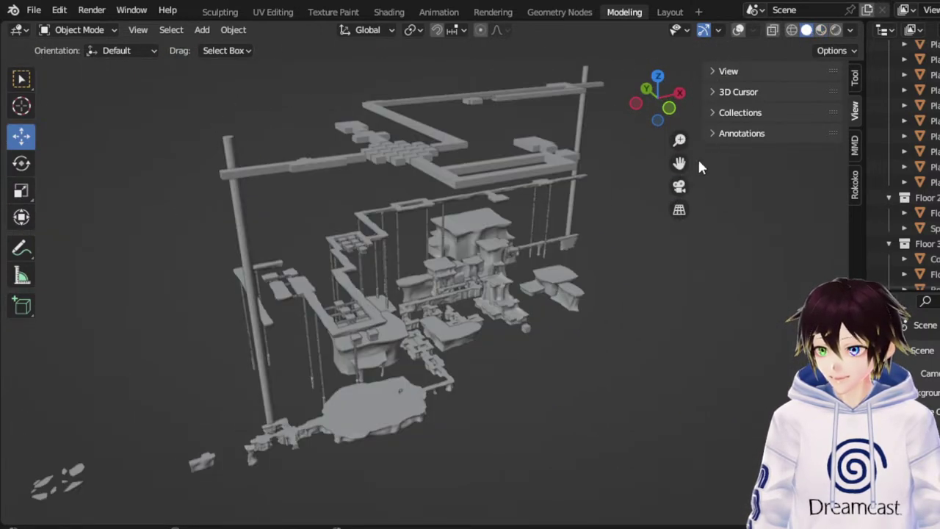
drag(681, 163, 720, 170)
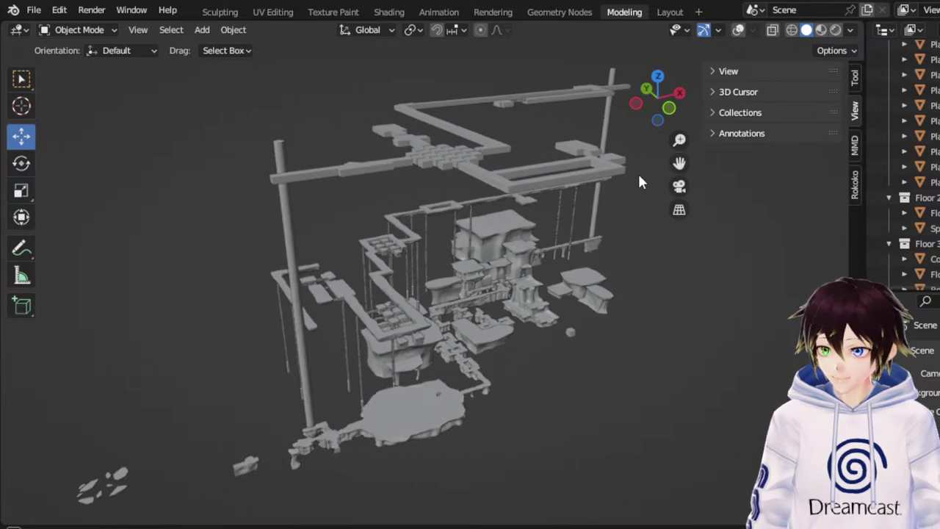
middle_drag(639, 175, 635, 191)
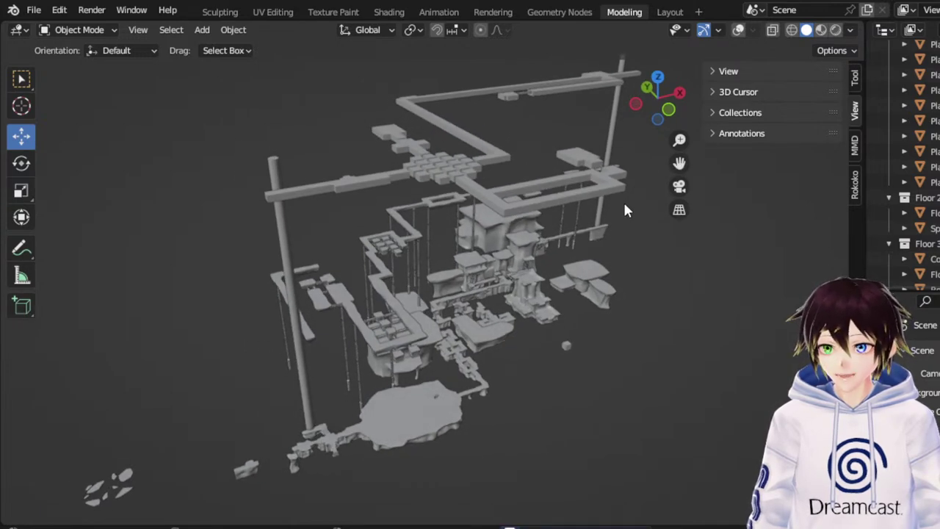